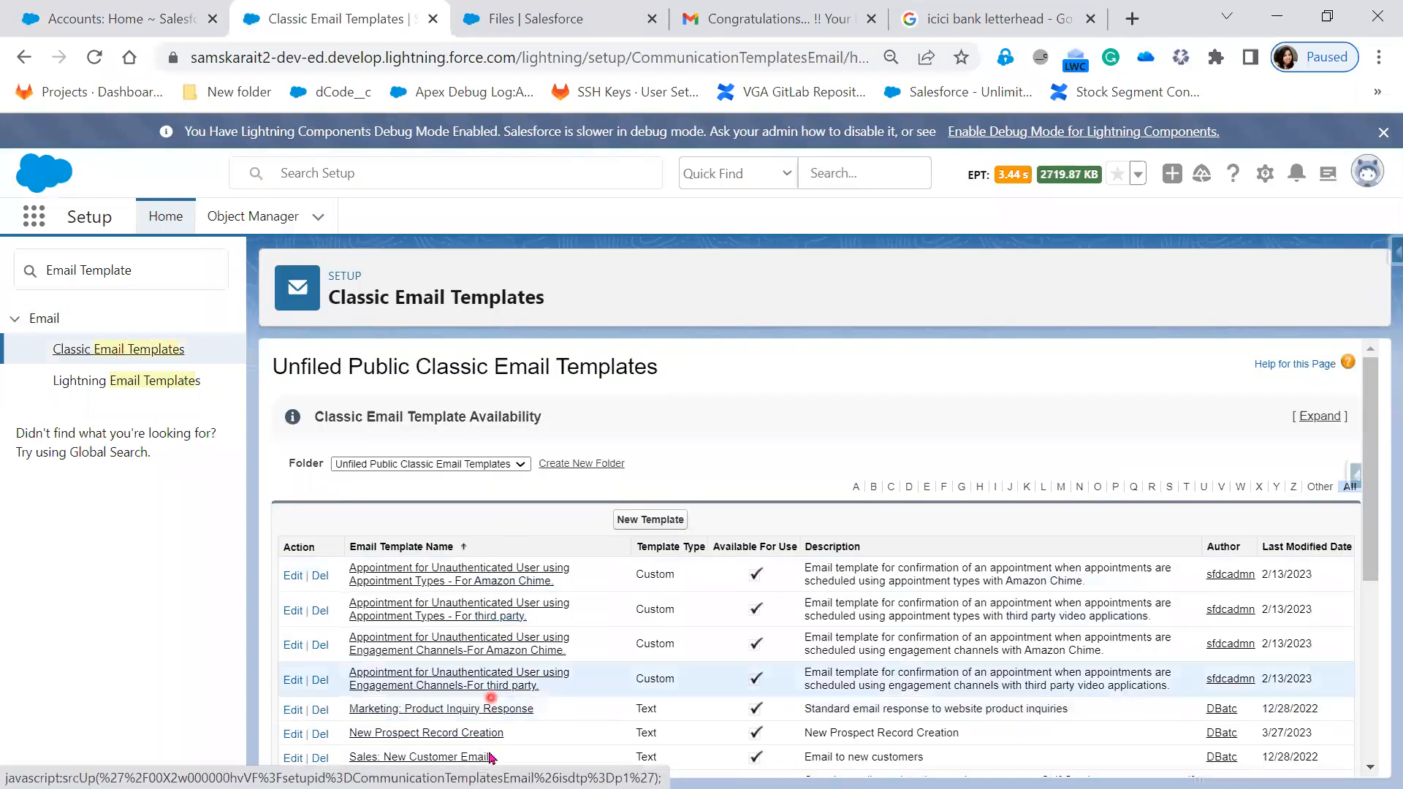
scroll(538, 694, down, 3)
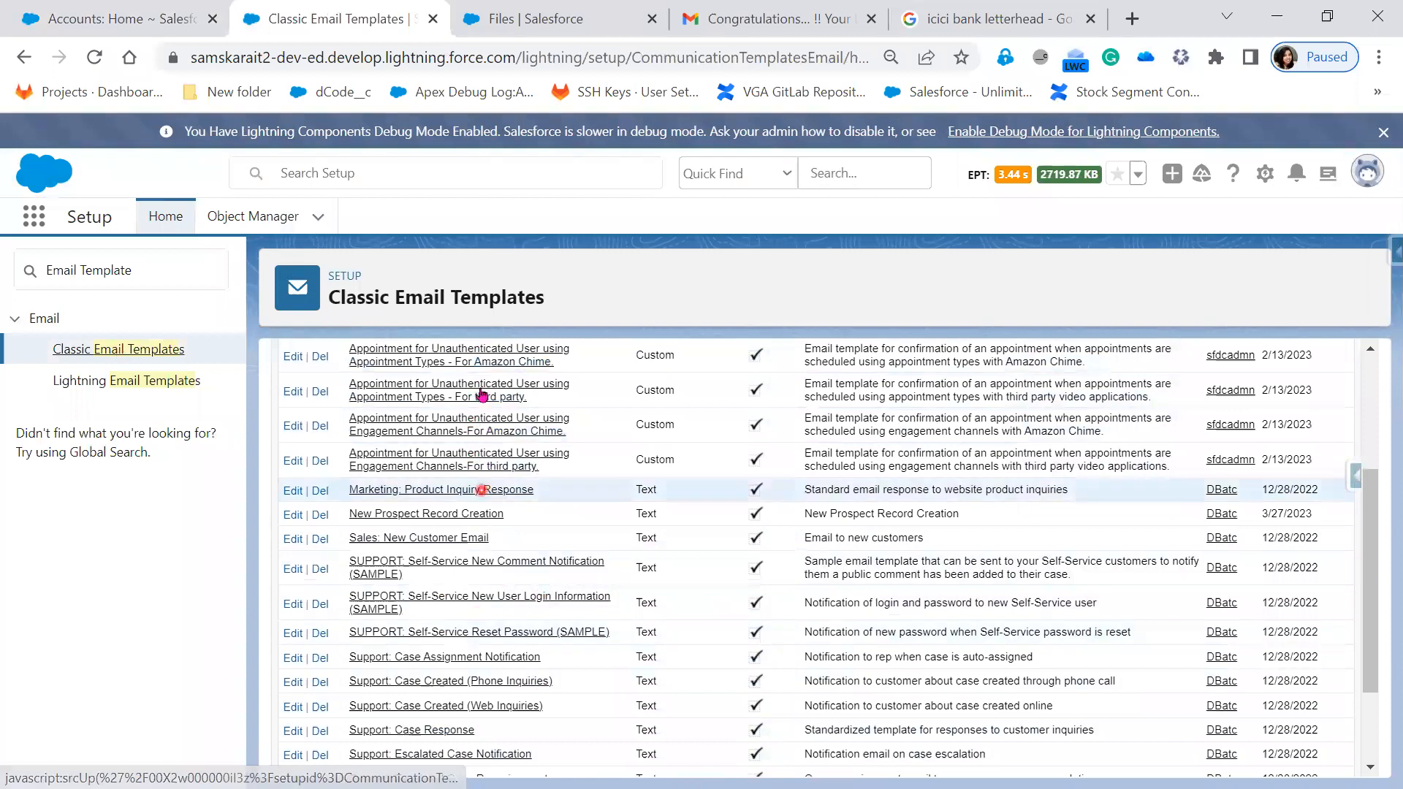
scroll(758, 694, up, 3)
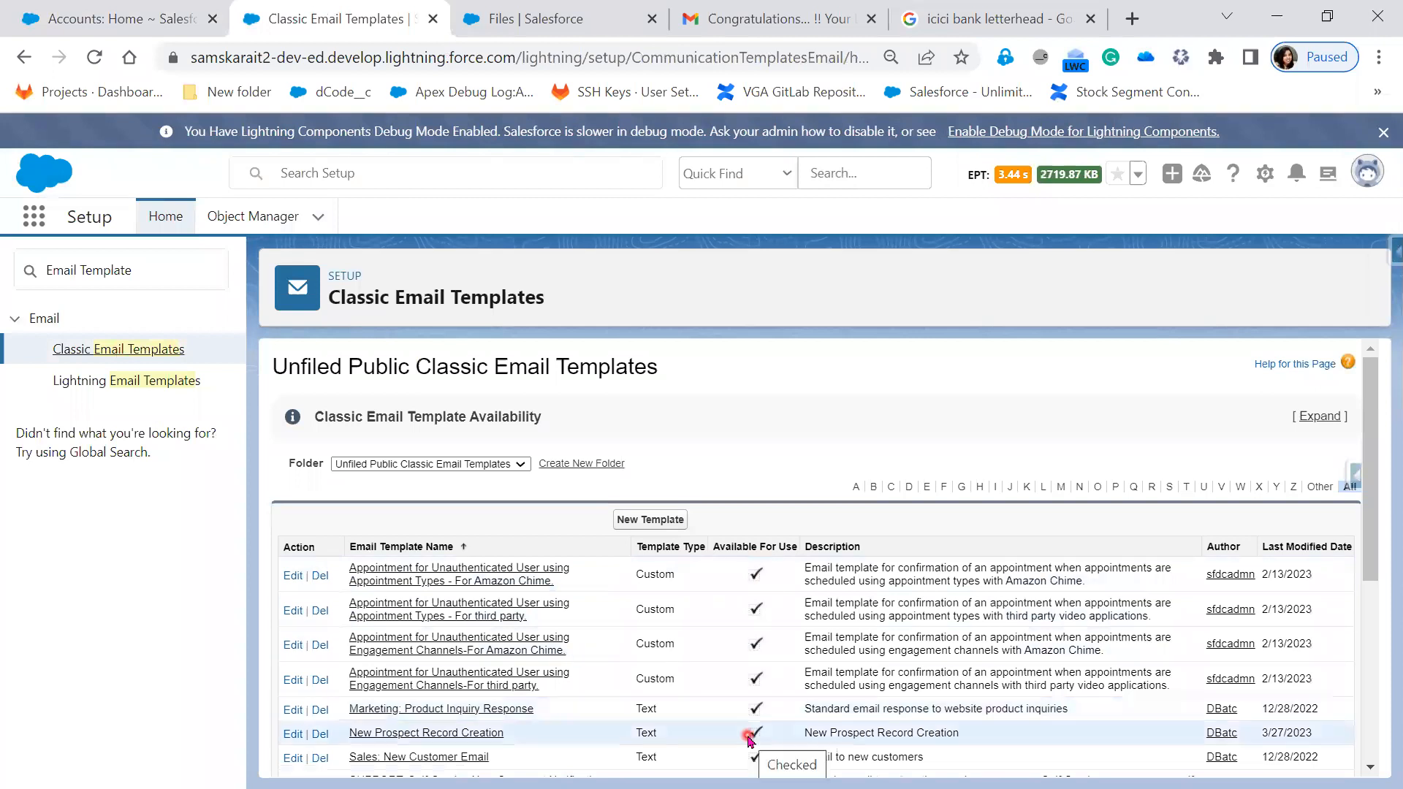
scroll(752, 738, down, 2)
scroll(749, 739, down, 1)
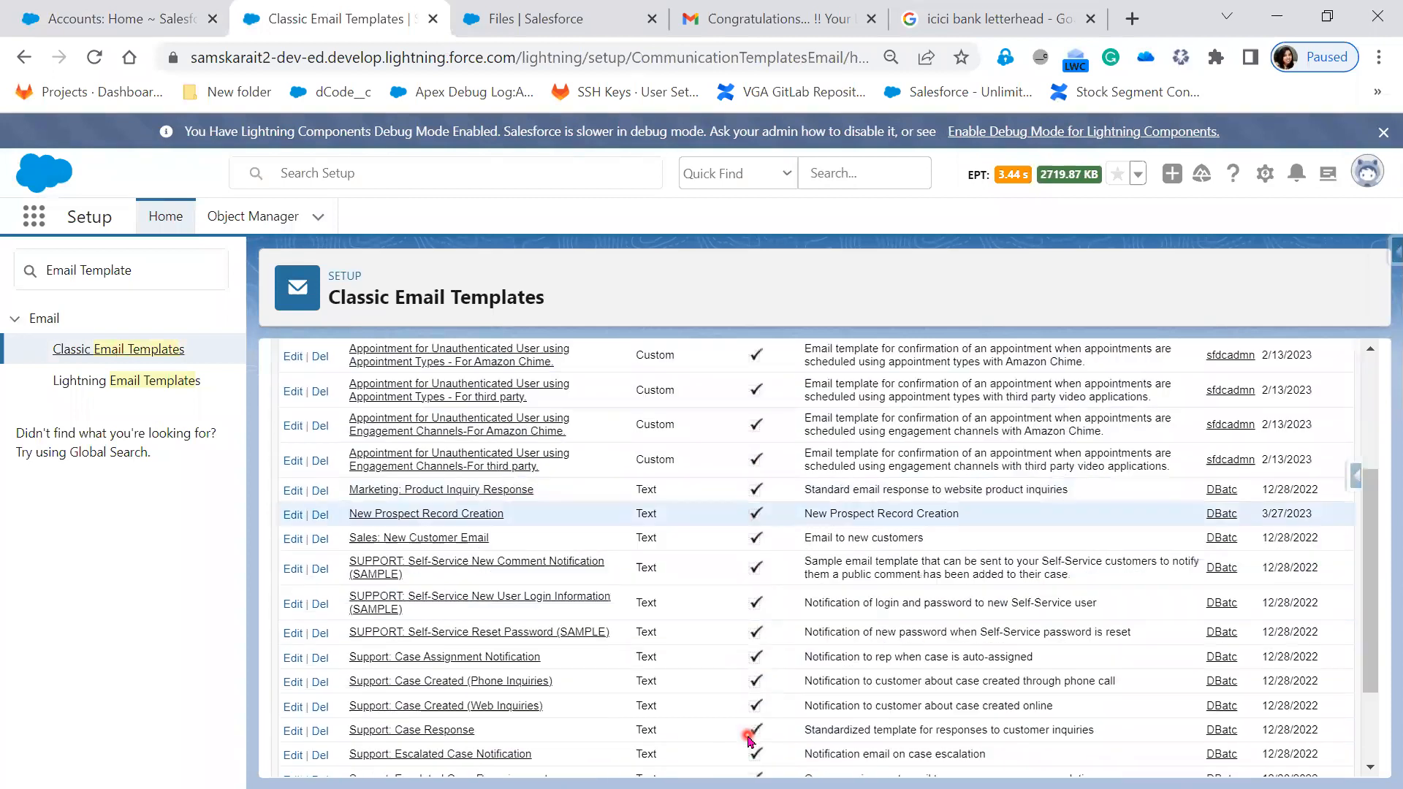
scroll(748, 740, down, 1)
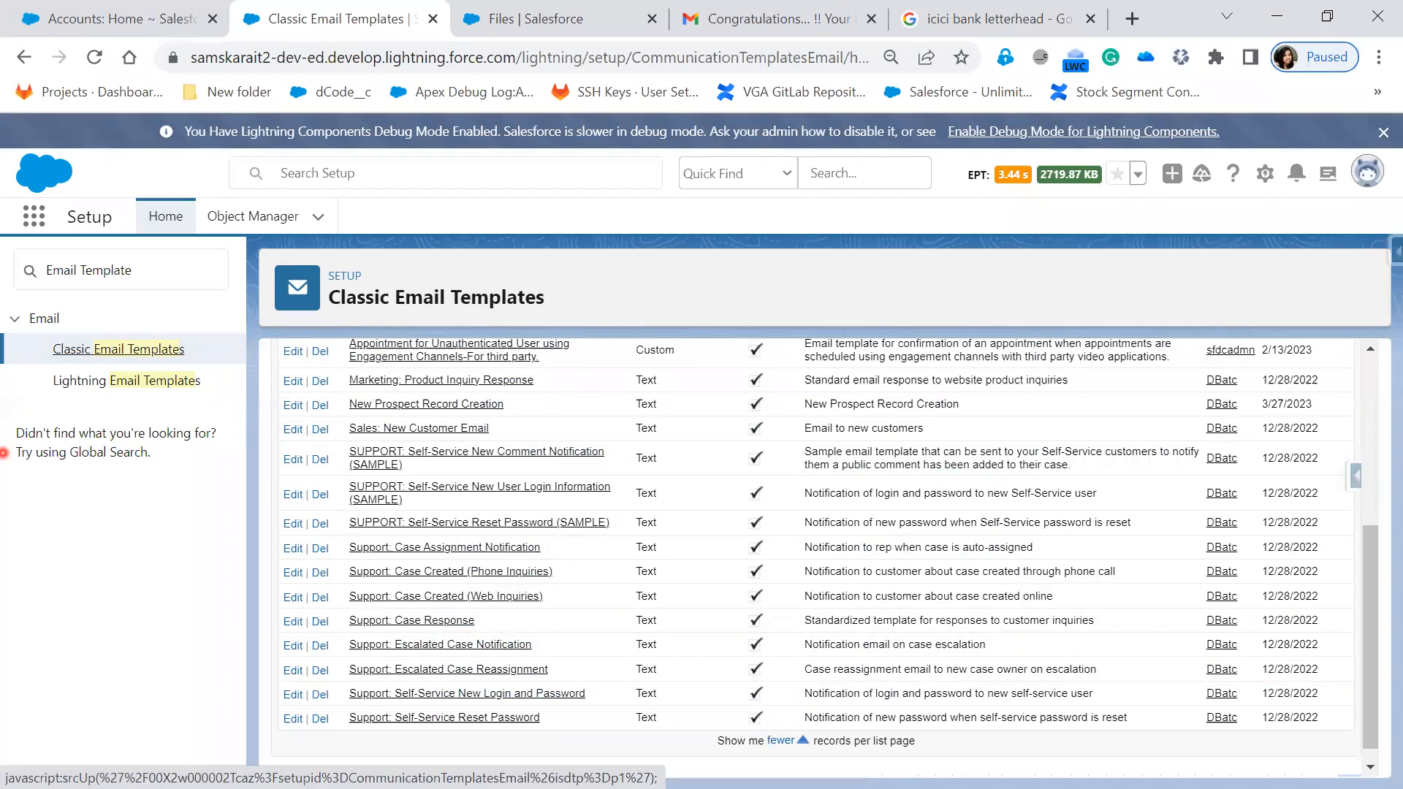
click(3, 453)
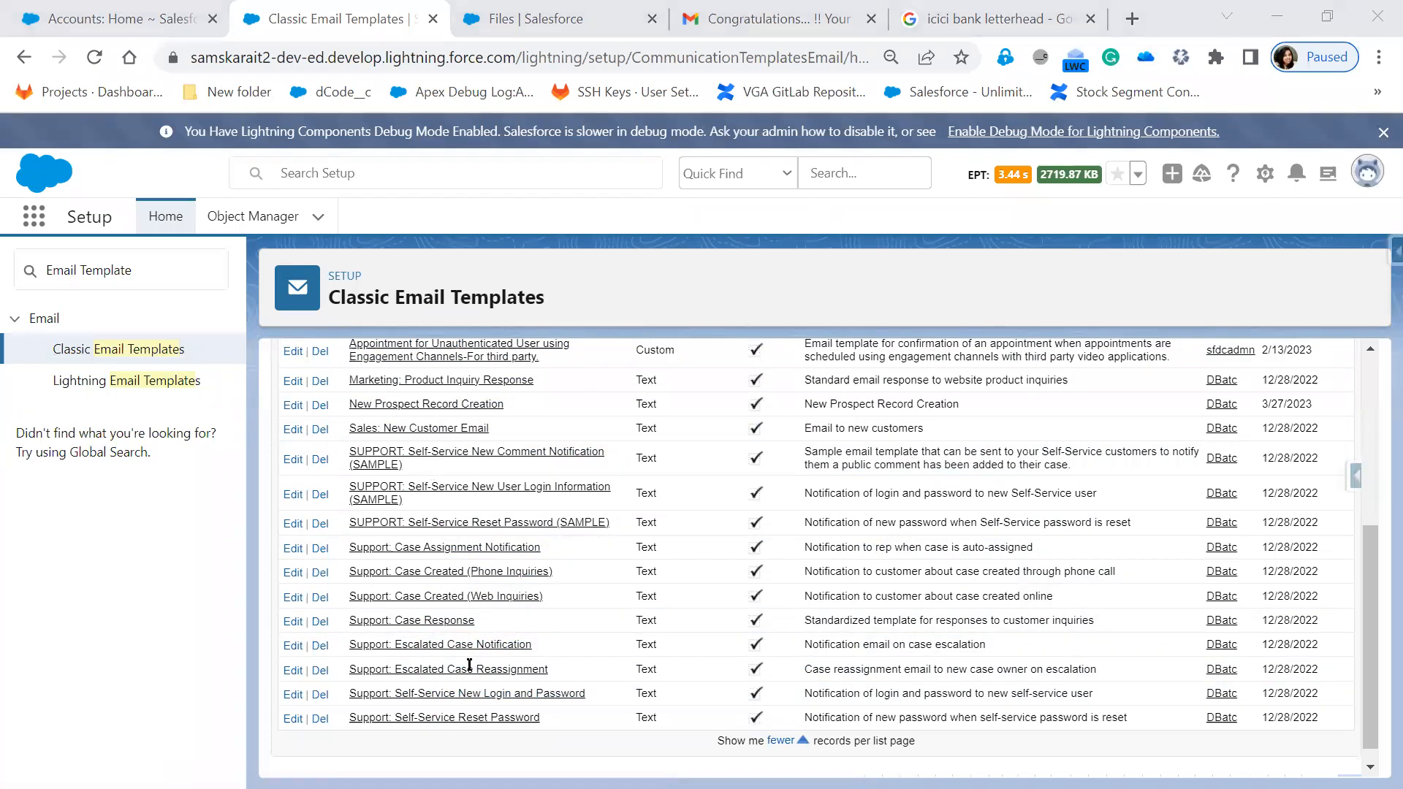
click(648, 292)
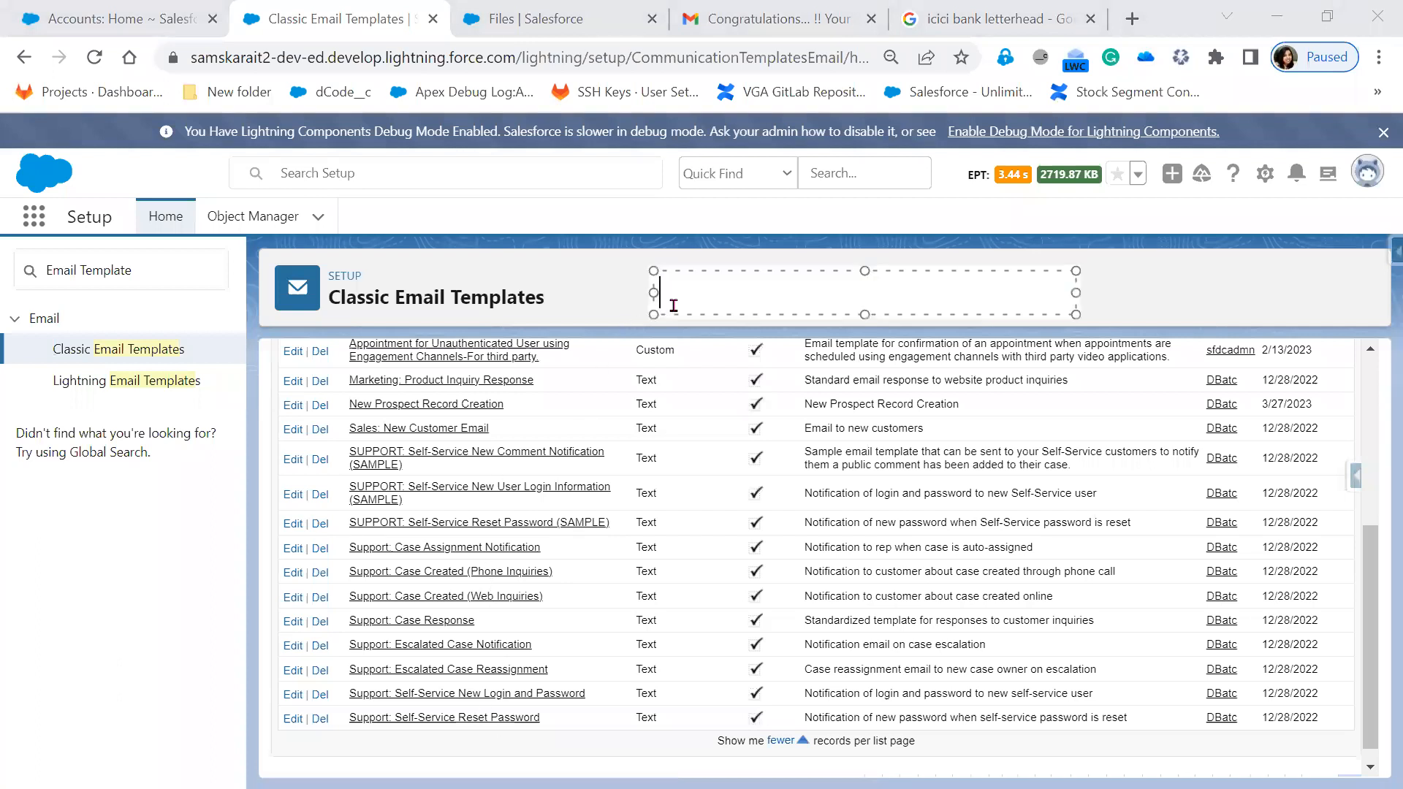
text(WorkFl)
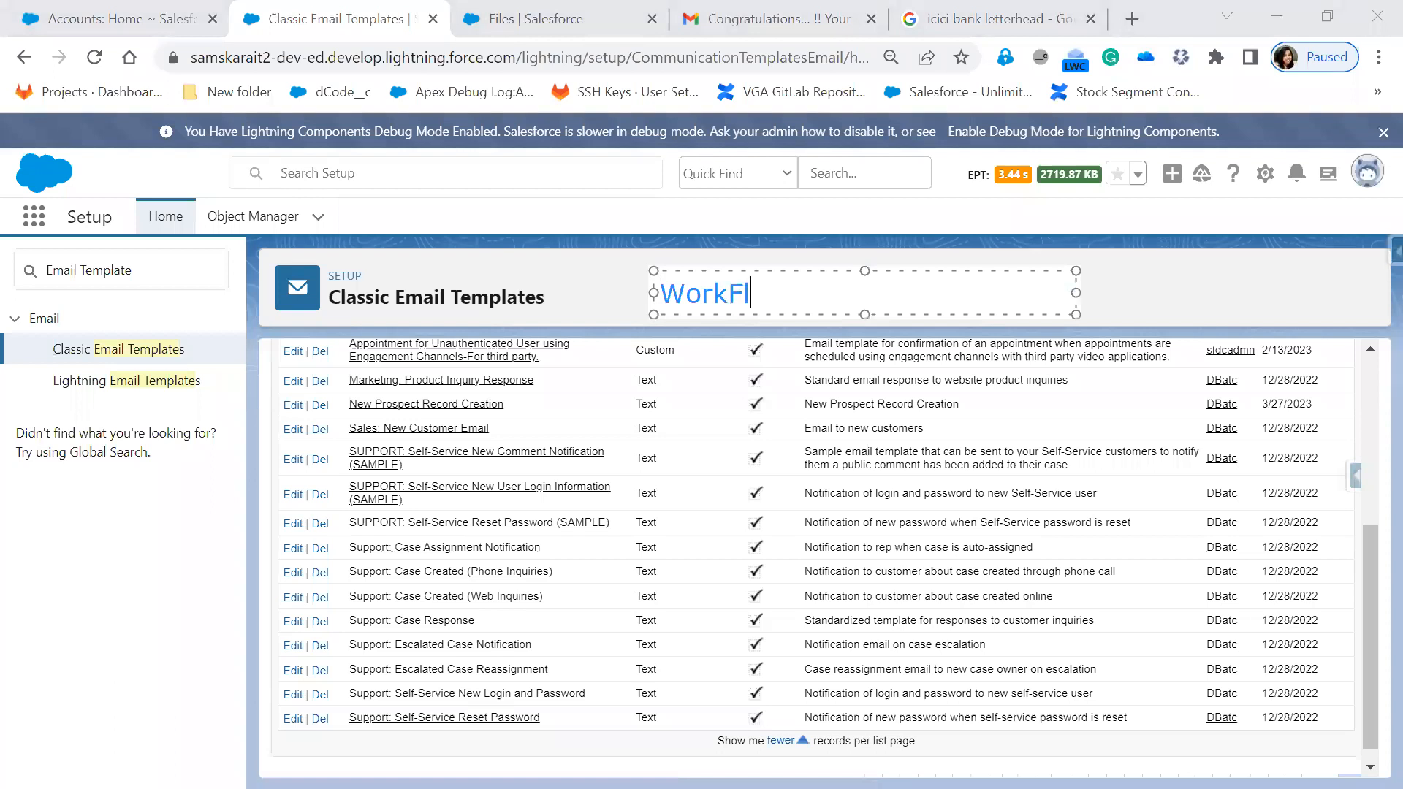
text(owa=)
key(BackSpace)
key(BackSpace)
text(s)
key(Return)
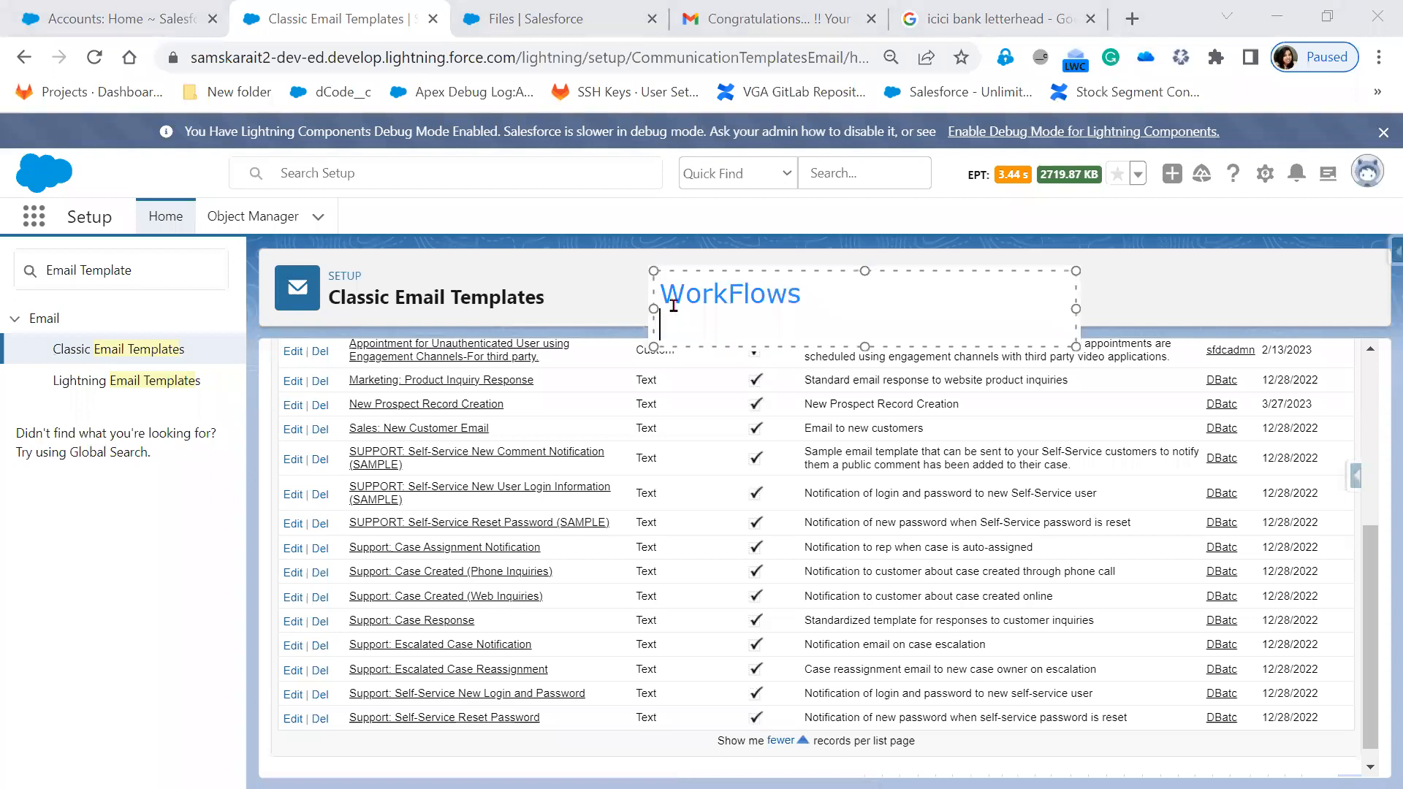
text(Lighnting)
key(BackSpace)
key(BackSpace)
key(BackSpace)
key(BackSpace)
key(BackSpace)
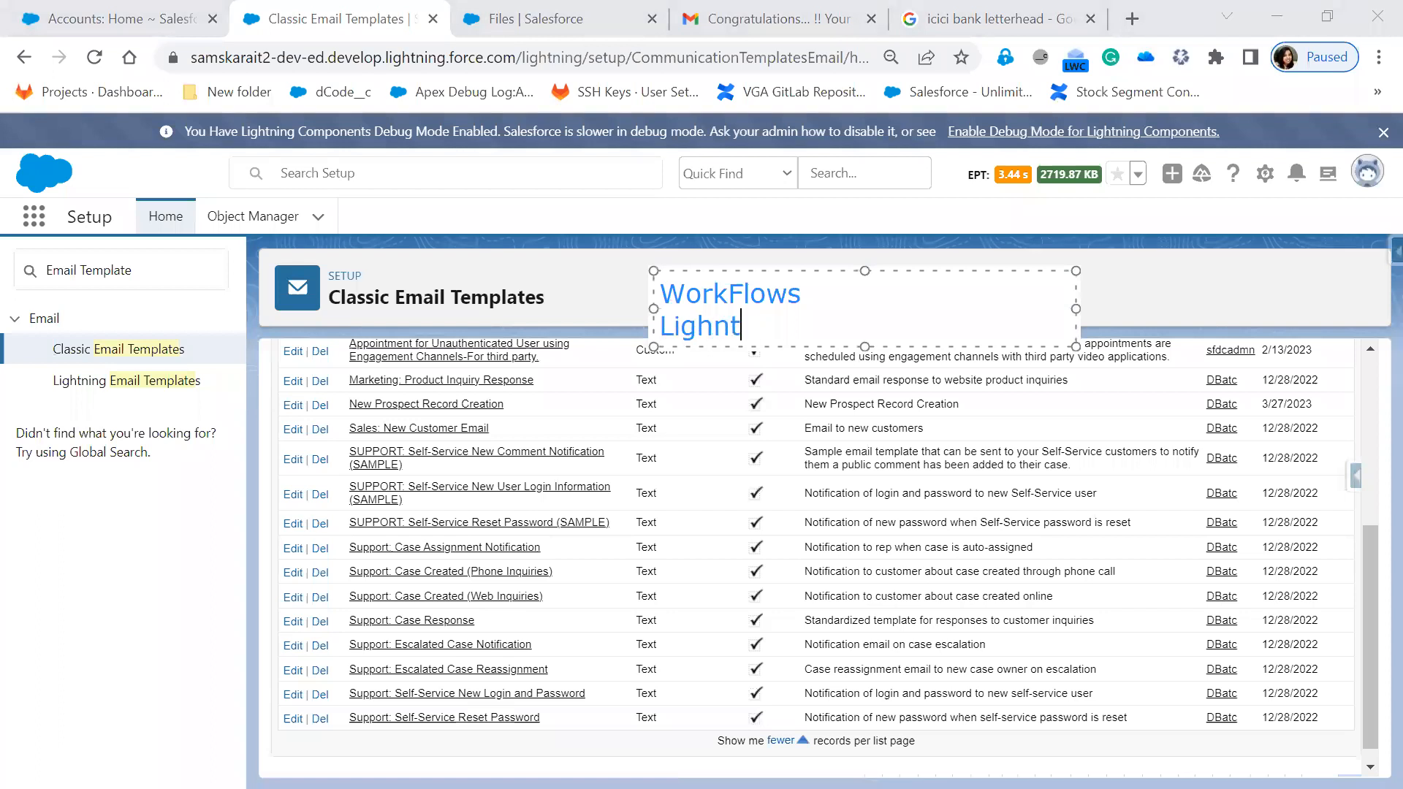
text(thing Flows)
key(Return)
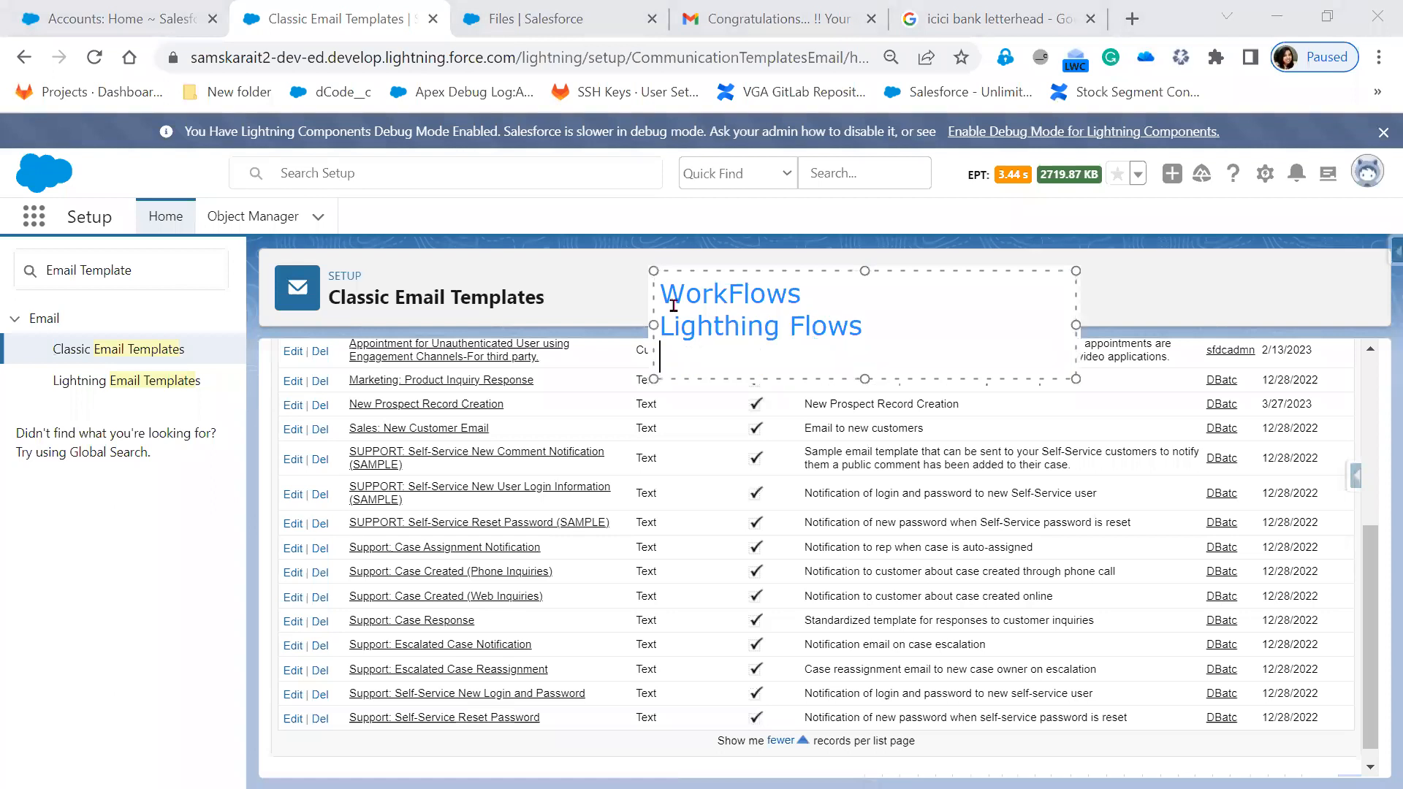
text(Pr)
key(BackSpace)
key(BackSpace)
text(Apex)
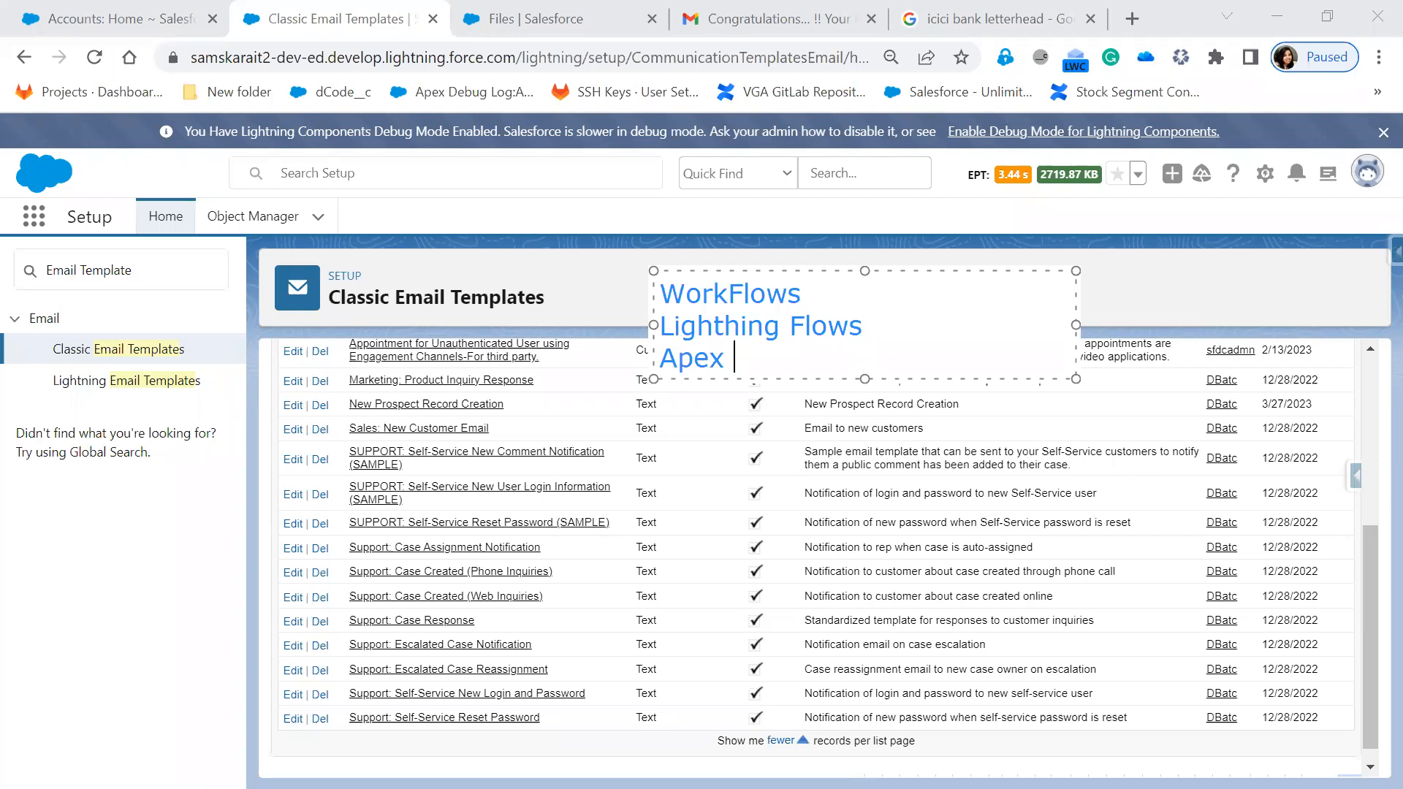
key(Escape)
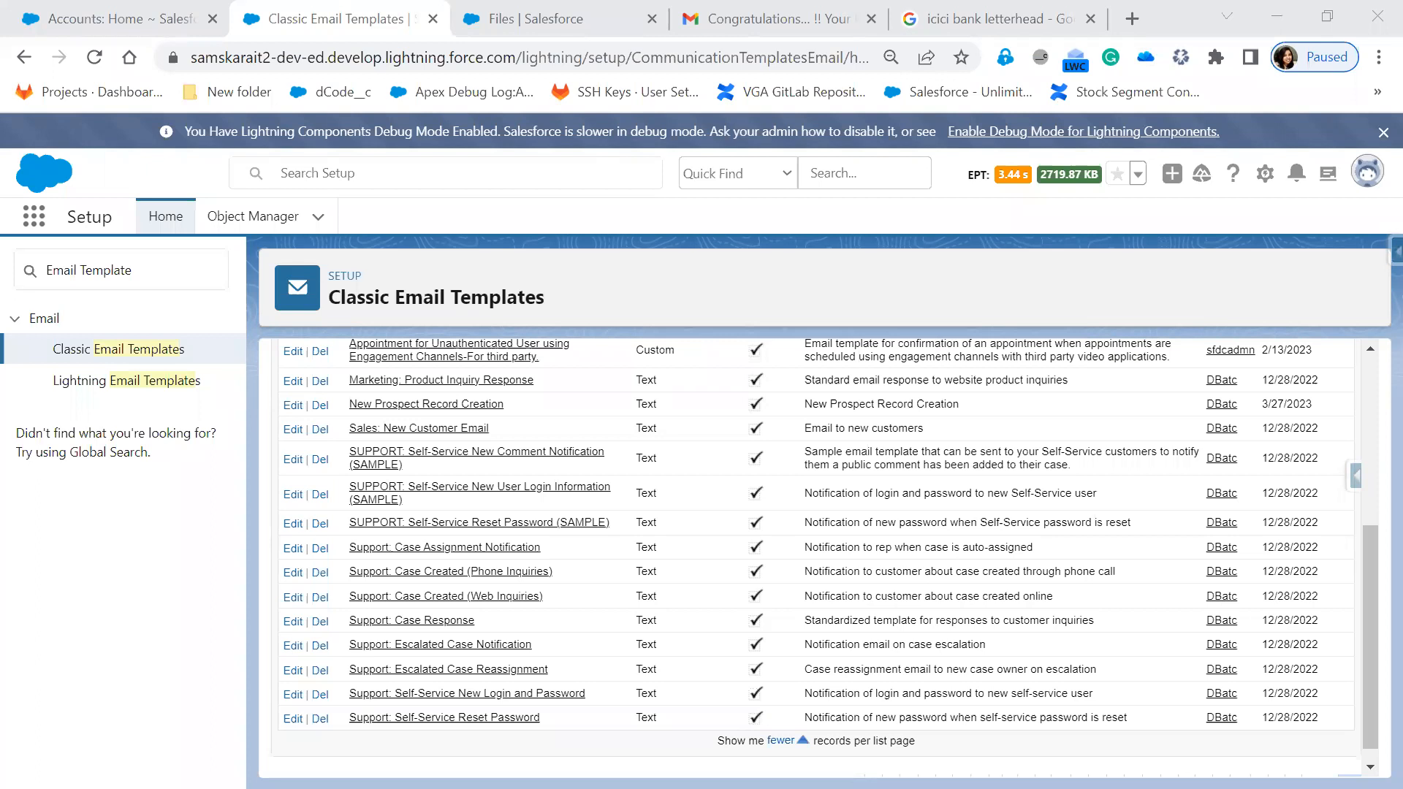
mouse_move(320, 281)
mouse_down()
mouse_move(650, 326)
mouse_move(623, 311)
mouse_up()
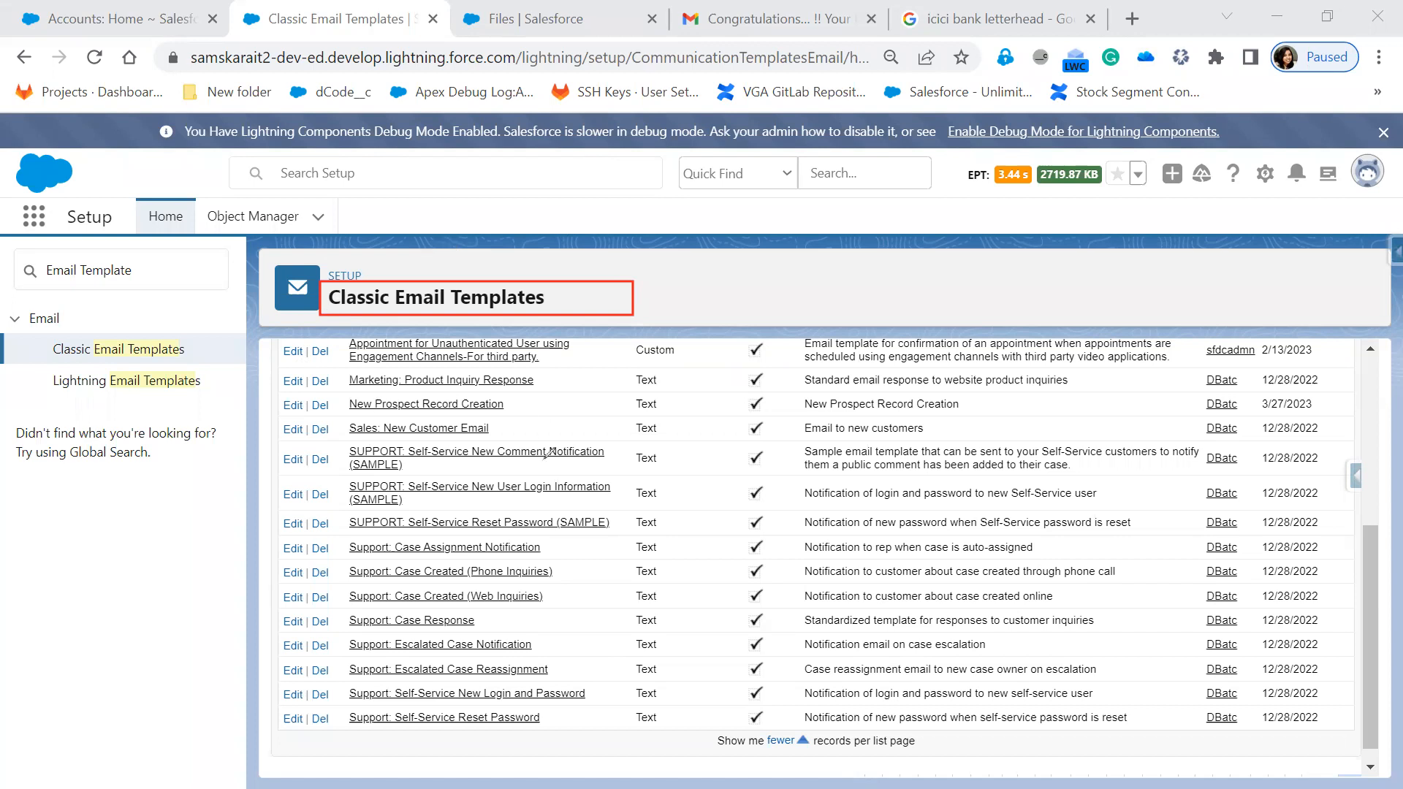
drag(273, 354, 611, 371)
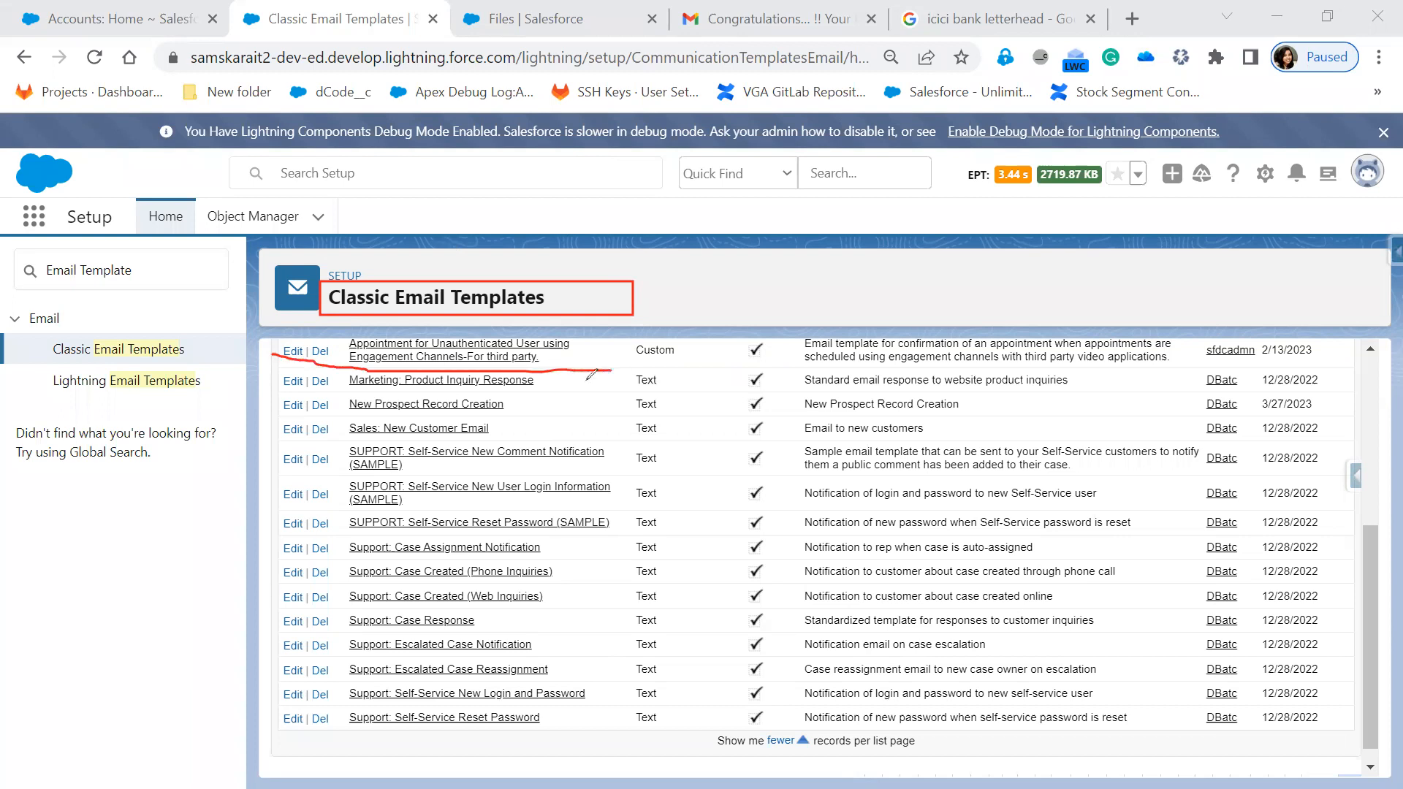
drag(286, 384, 527, 389)
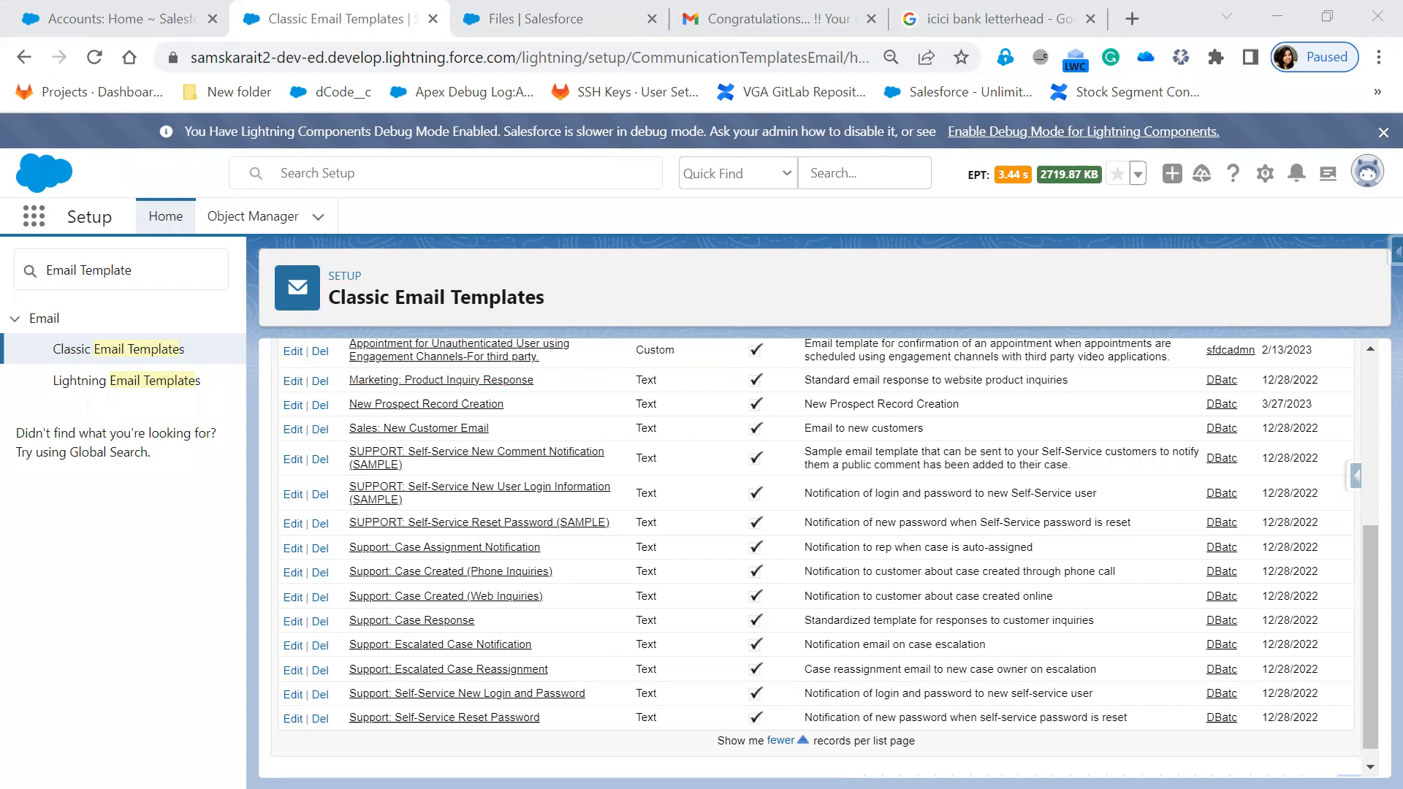
scroll(718, 656, up, 3)
scroll(719, 655, up, 2)
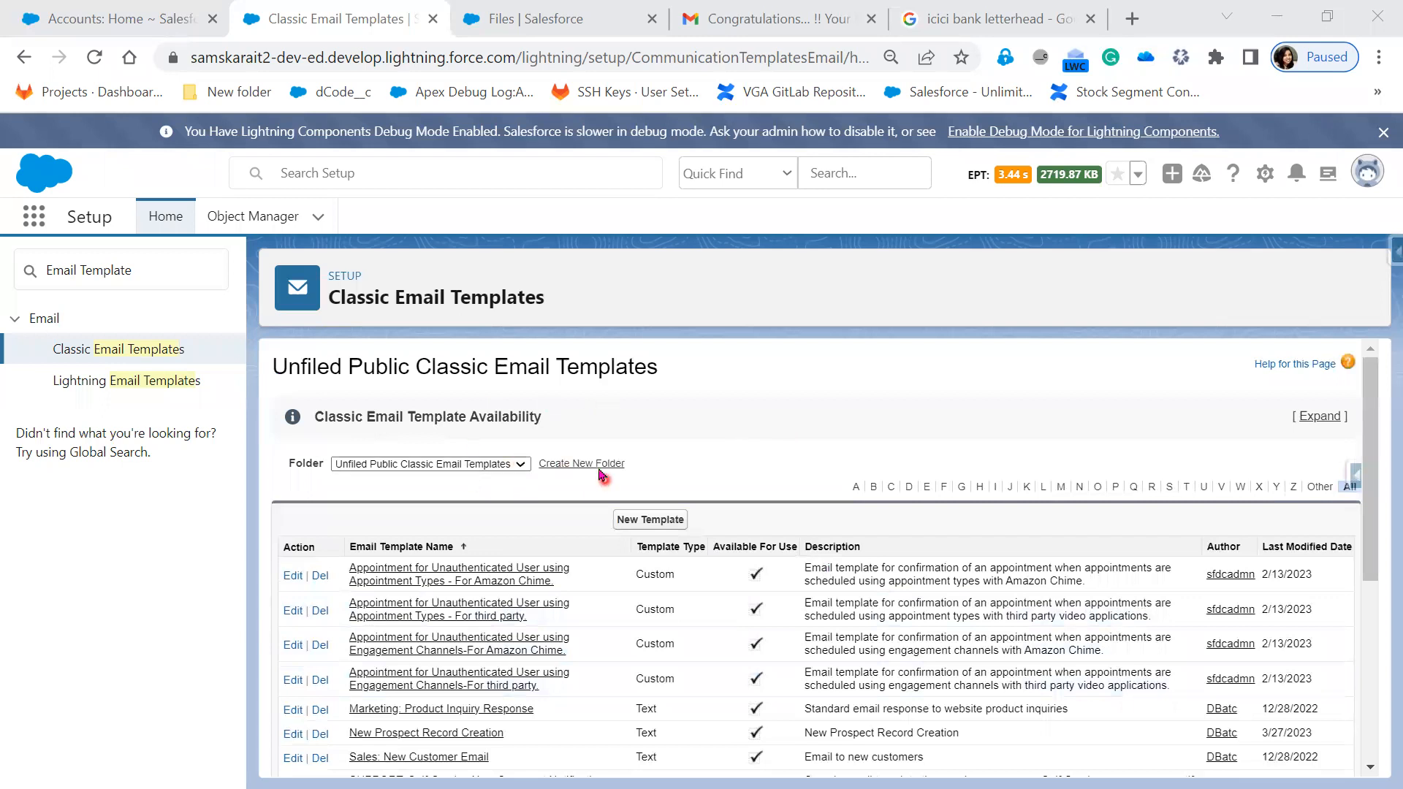
- Show the Folder choices Unfiled Public and My Personal Email Templates, then return to the slide show
click(520, 464)
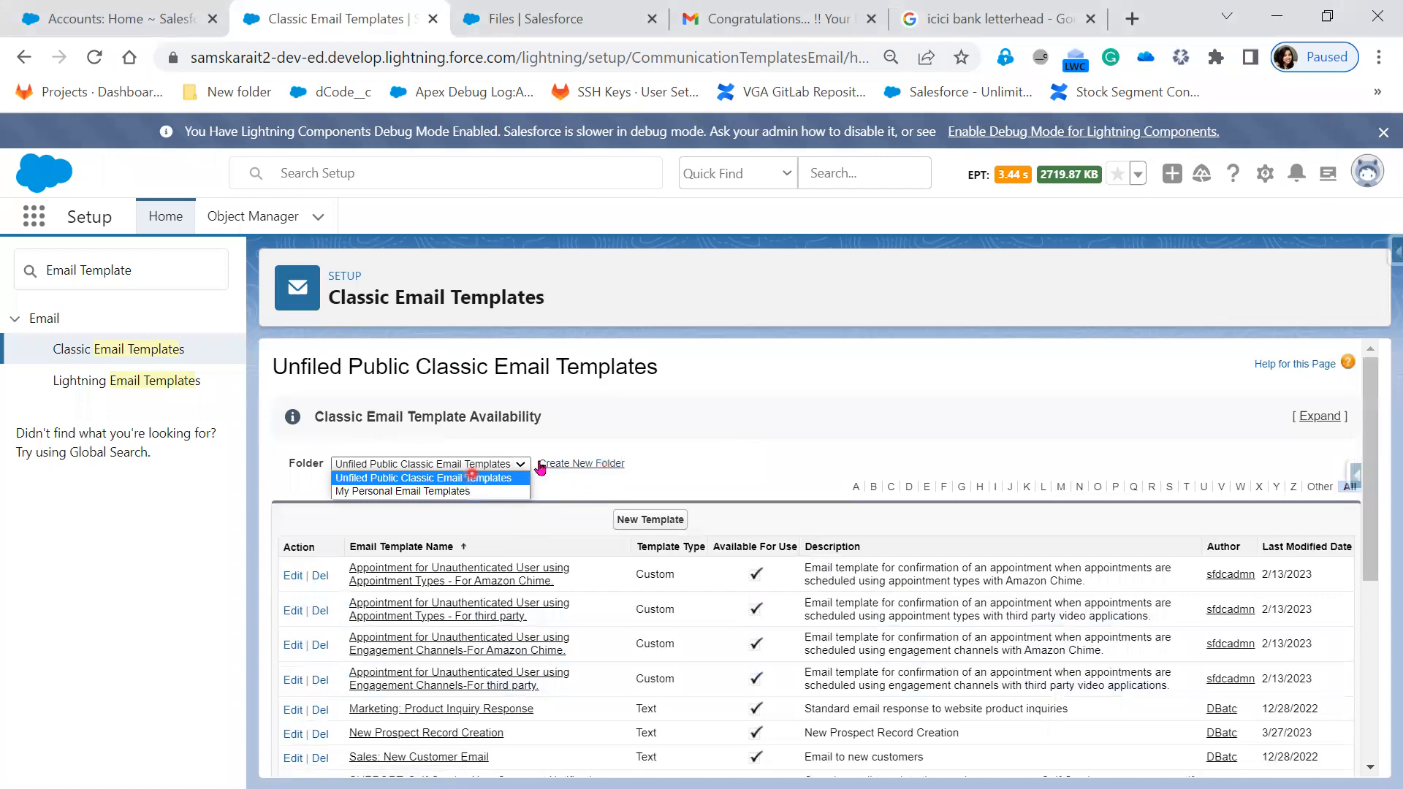
click(679, 459)
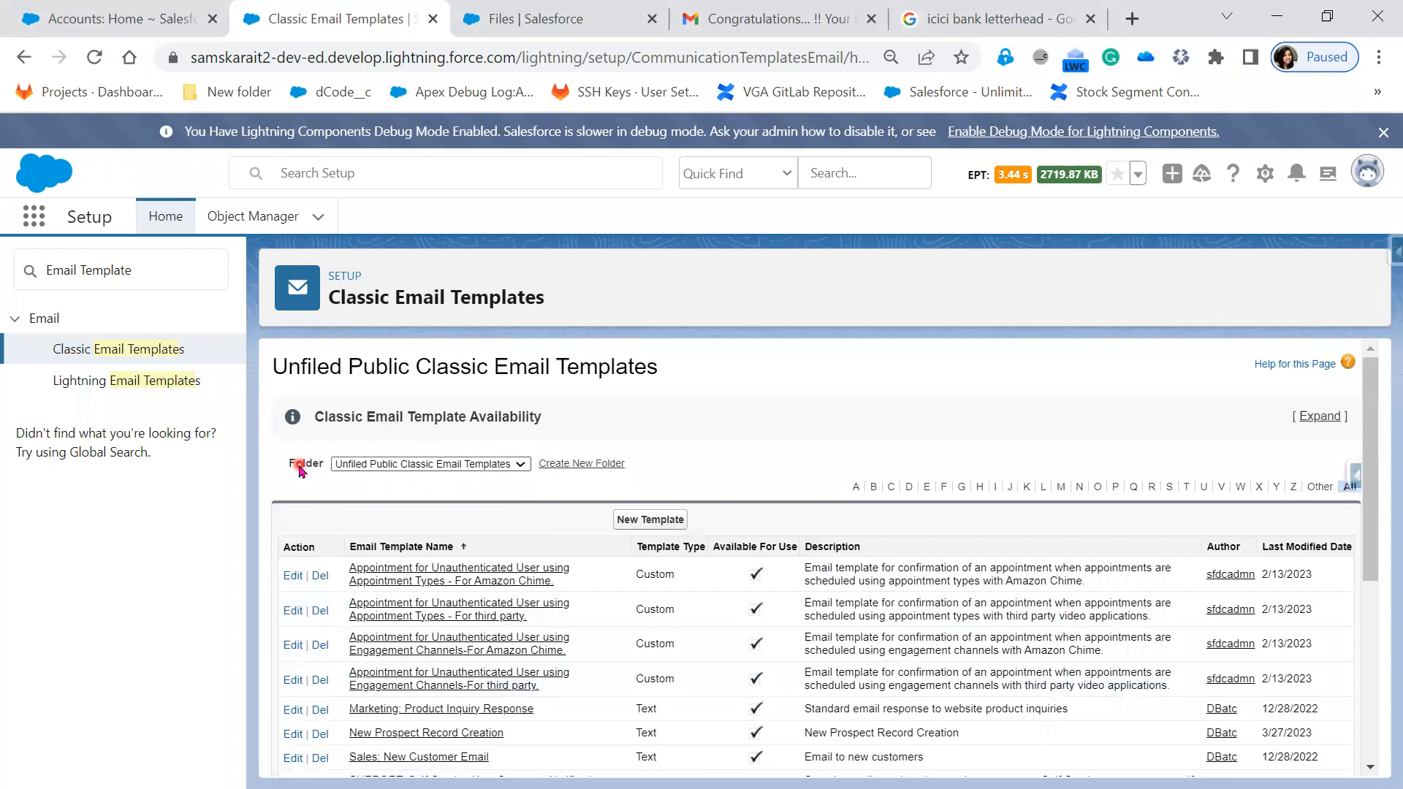
click(377, 466)
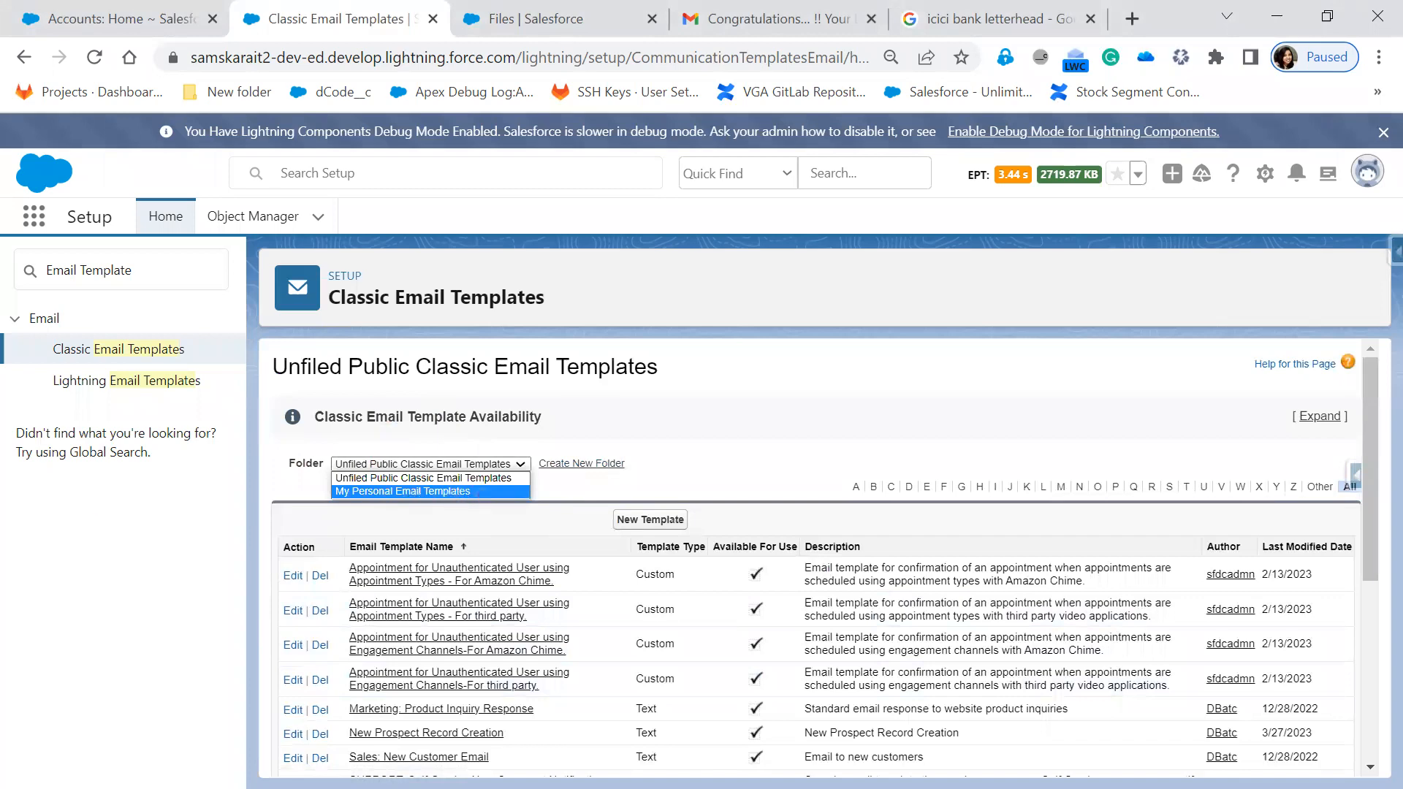
key(alt+Tab)
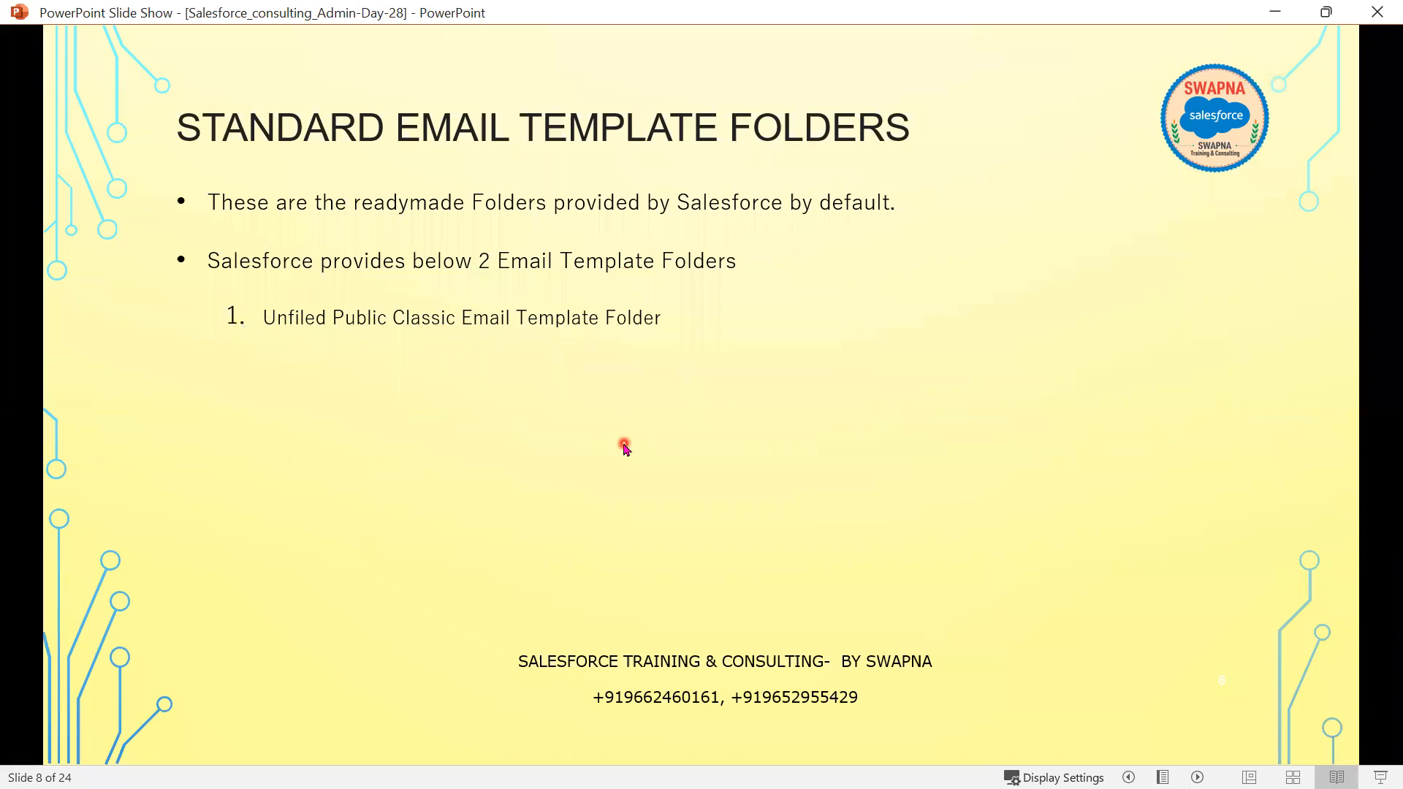
- Reveal item 2, My Personal Email Template Folder, and the note that the public folder is open to all users
click(624, 445)
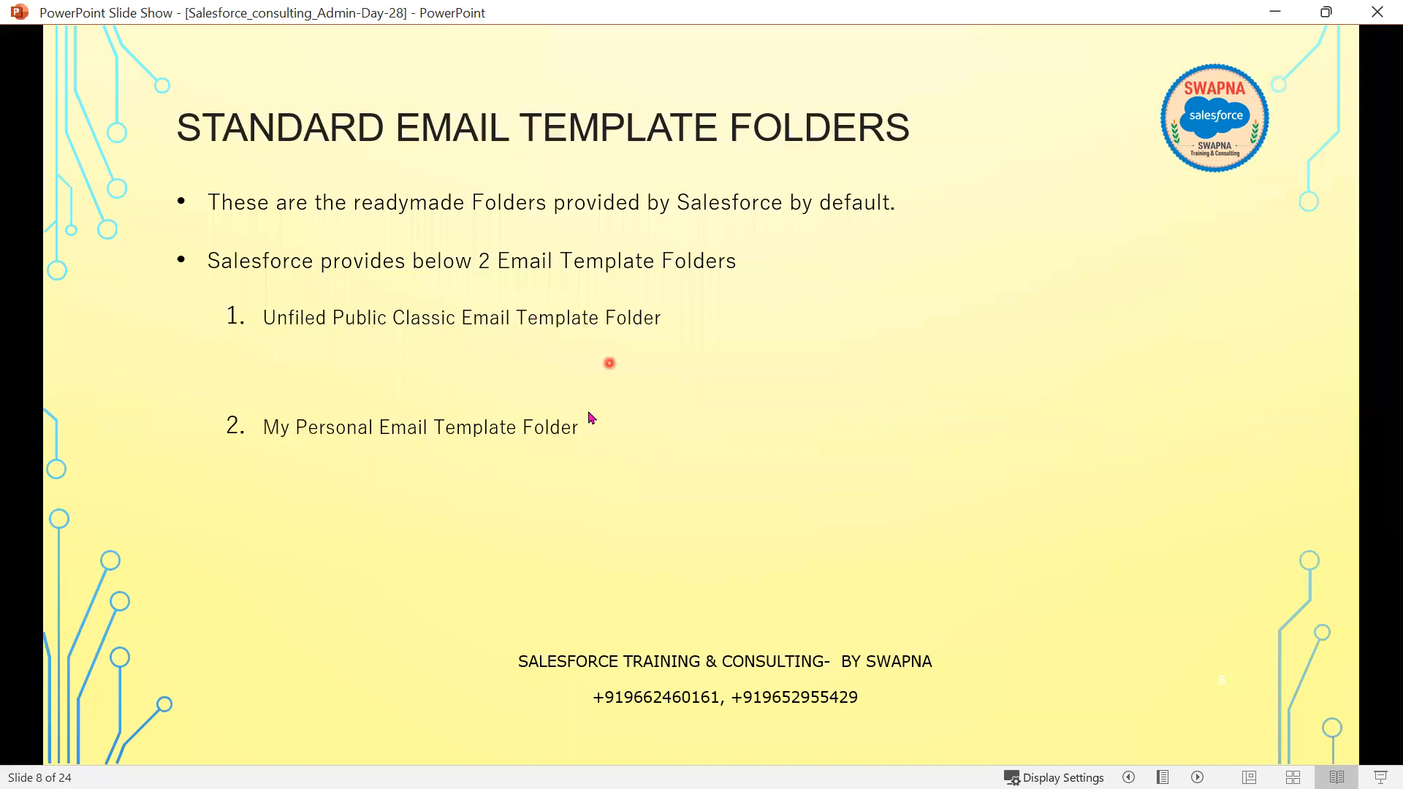
click(578, 451)
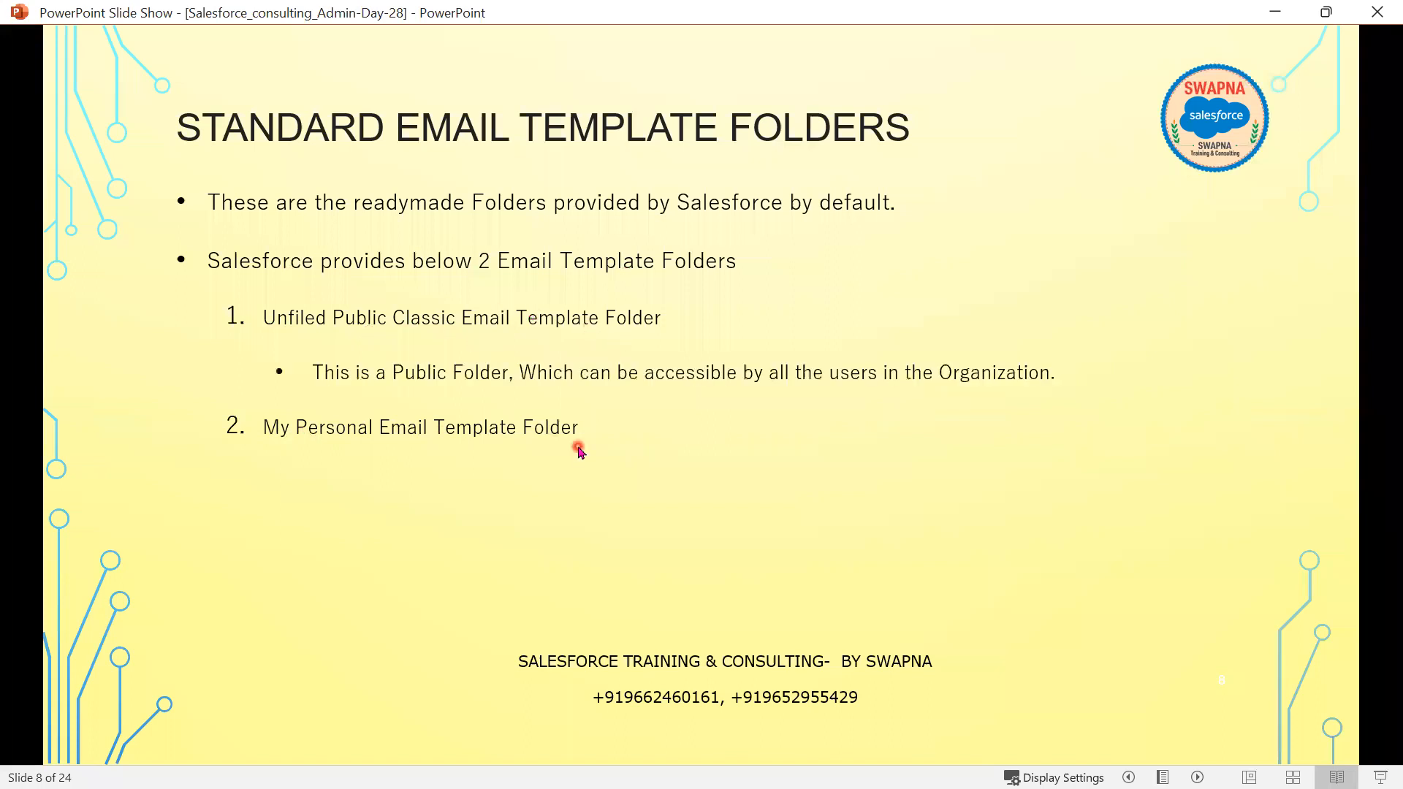
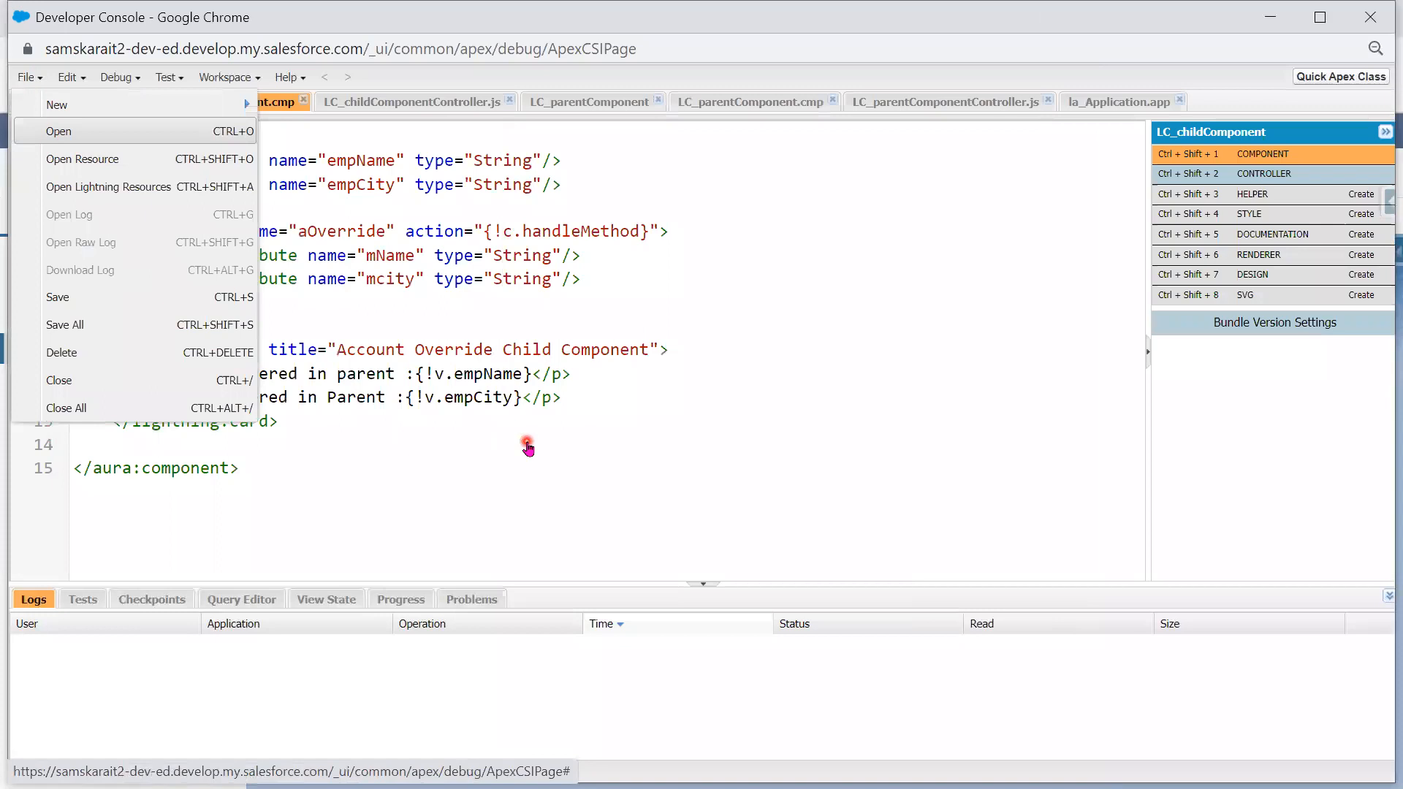
- Dismiss the Open dialog and close every Developer Console editor tab with File > Close All
key(ctrl+o)
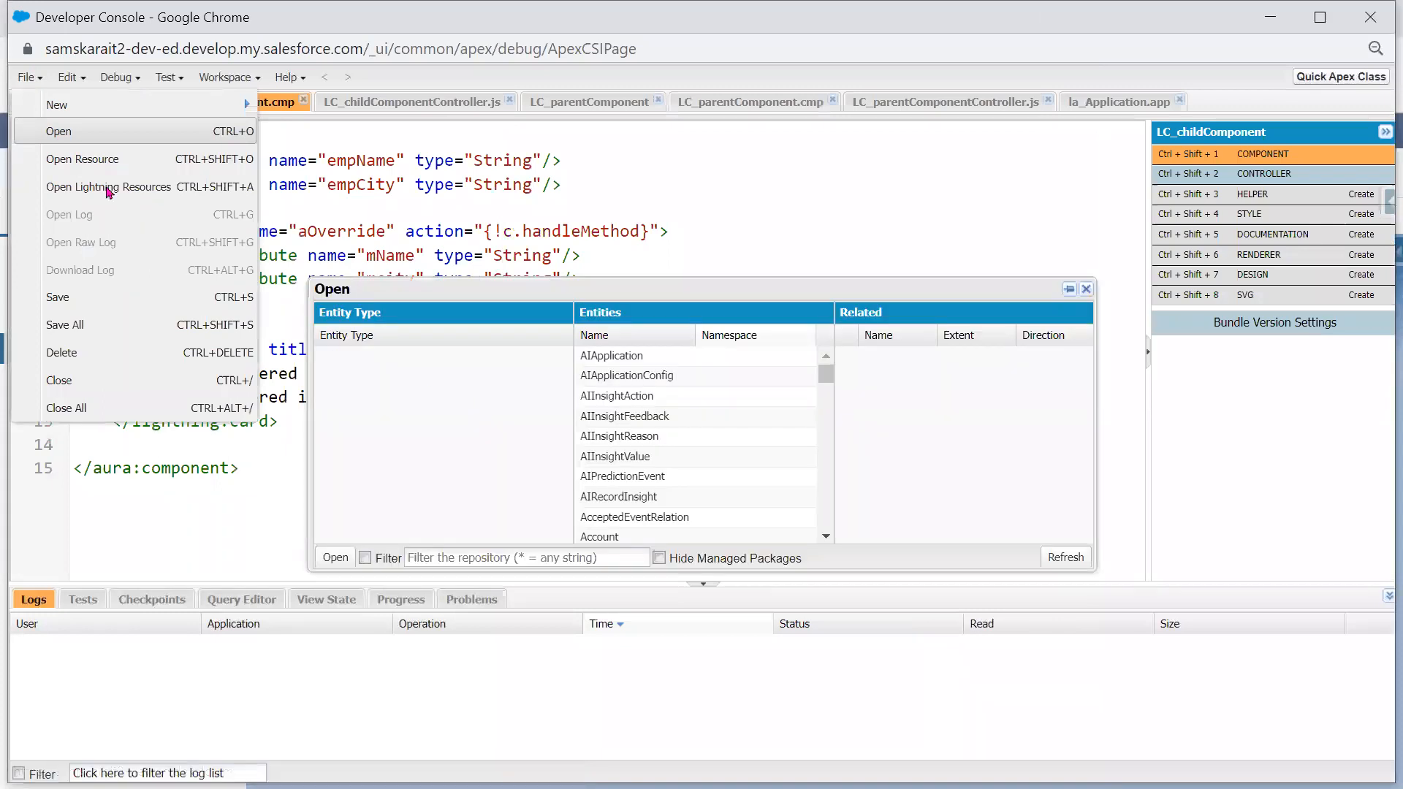
click(472, 397)
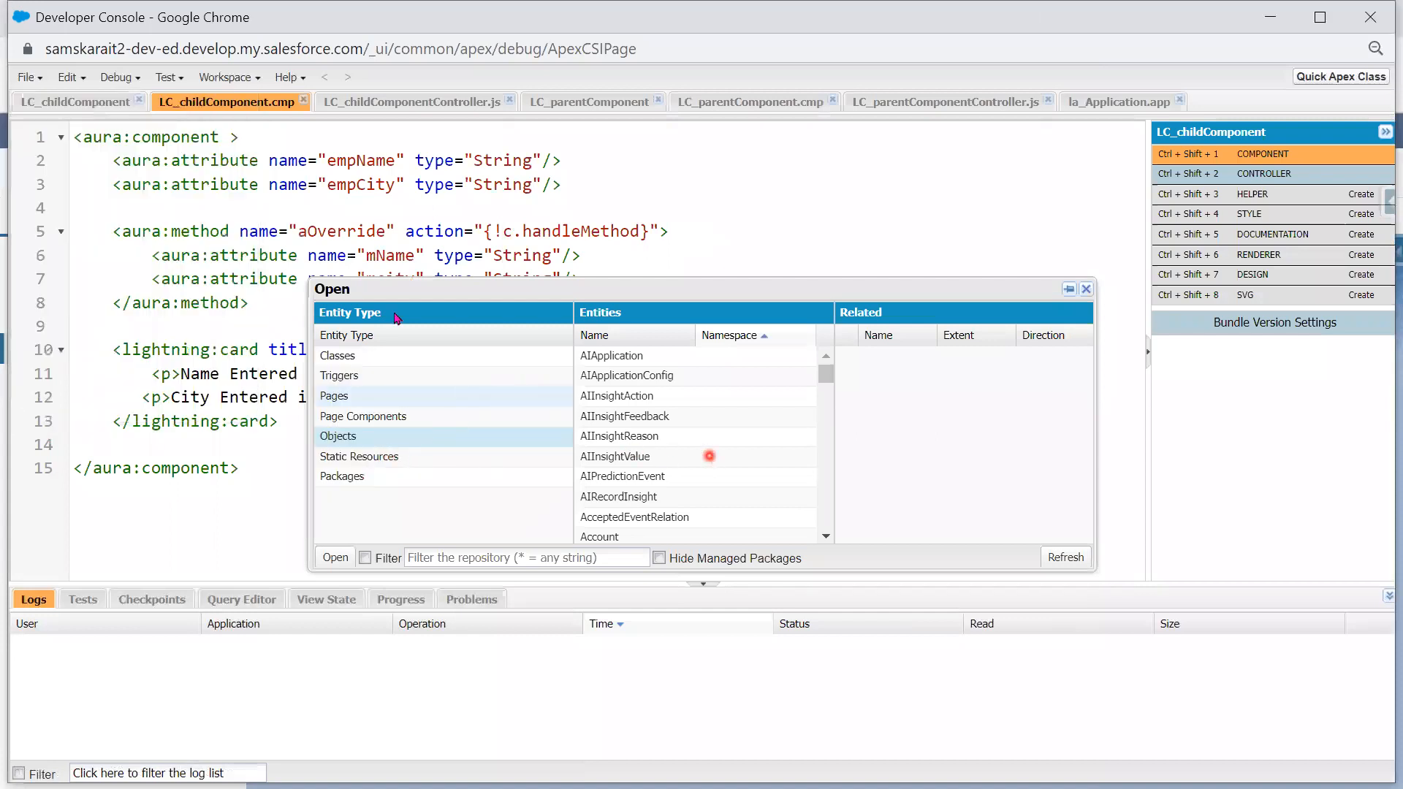
click(29, 78)
click(1084, 290)
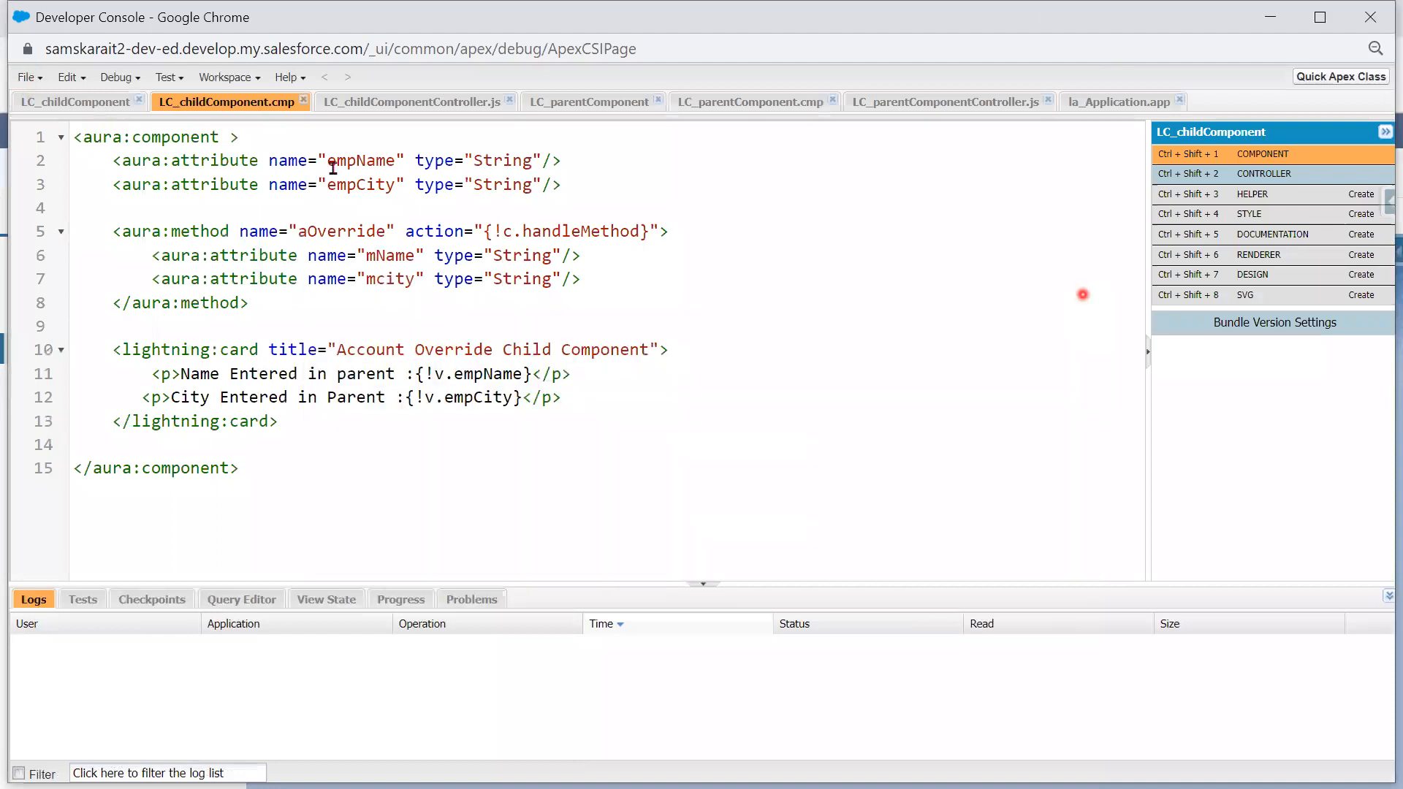
click(32, 79)
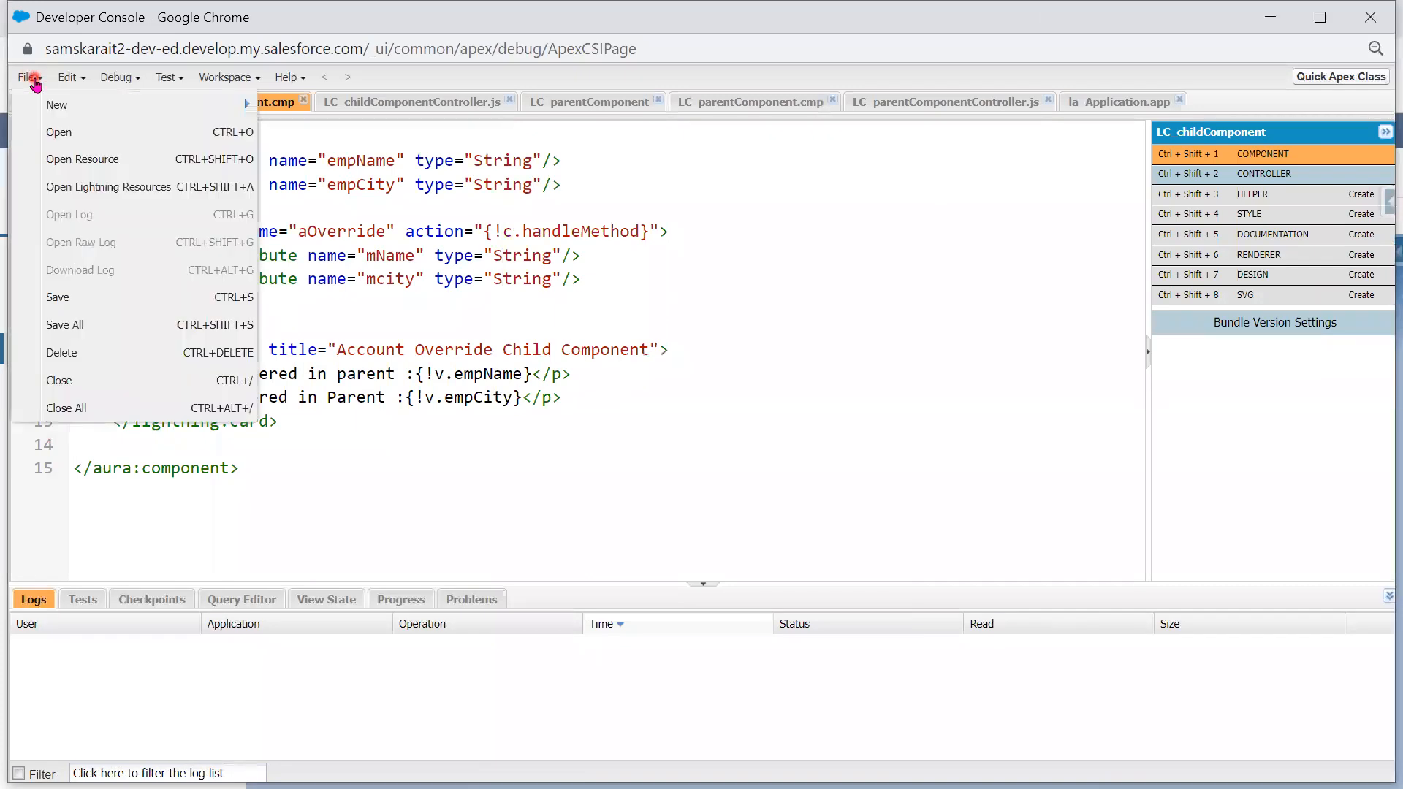
click(82, 416)
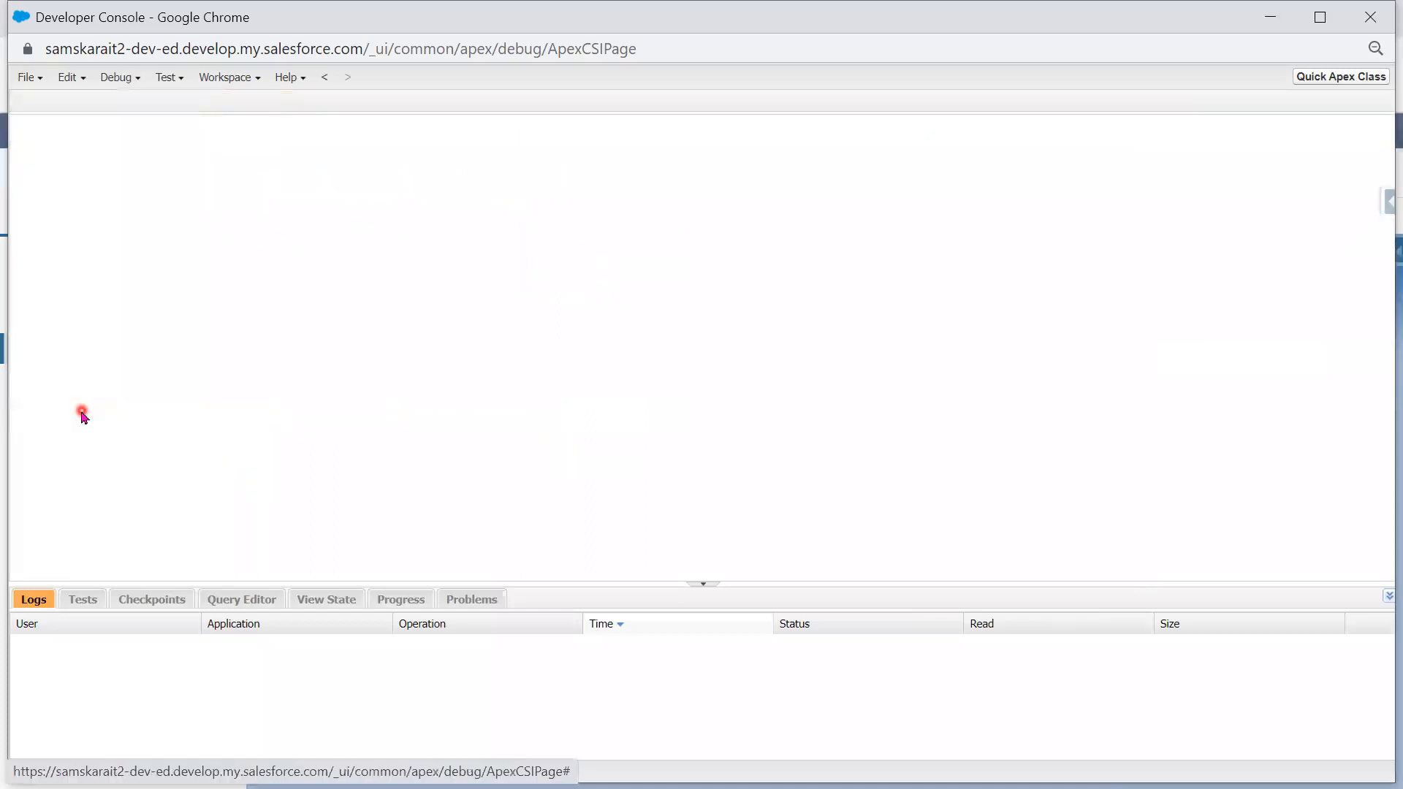
click(32, 84)
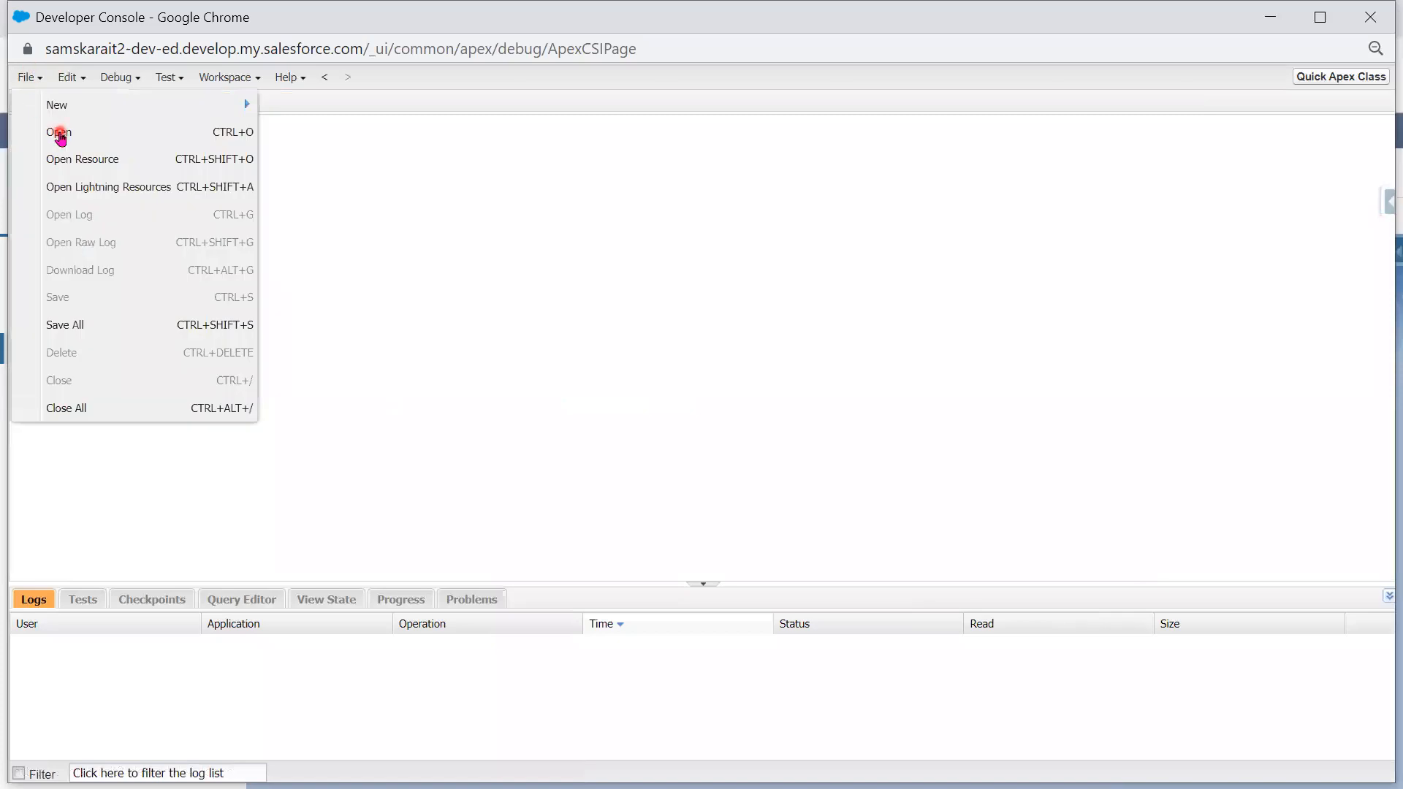
- Filter the Objects list on 'Em' and open the EmailTemplate object
click(60, 134)
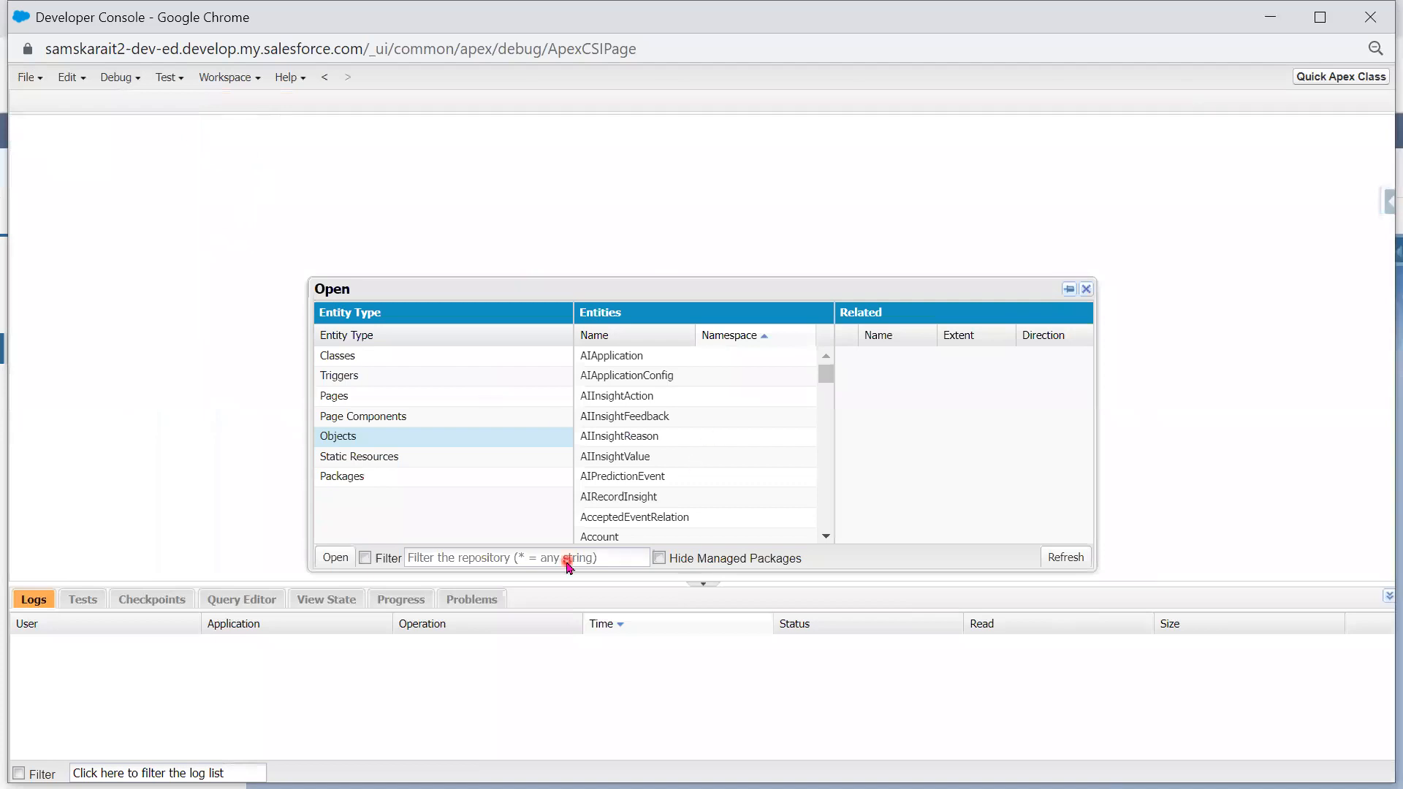
click(530, 558)
click(474, 555)
text(Em)
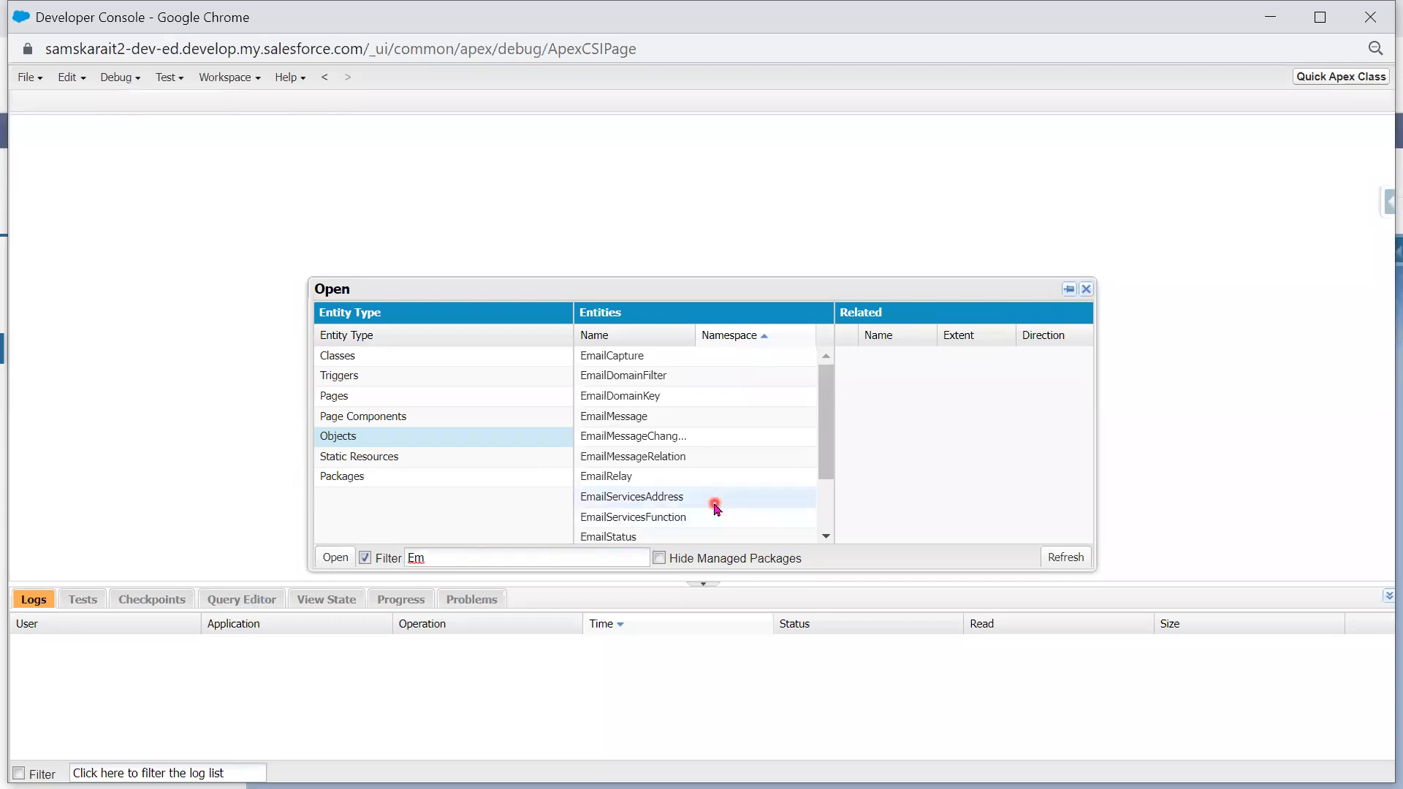
scroll(691, 512, down, 2)
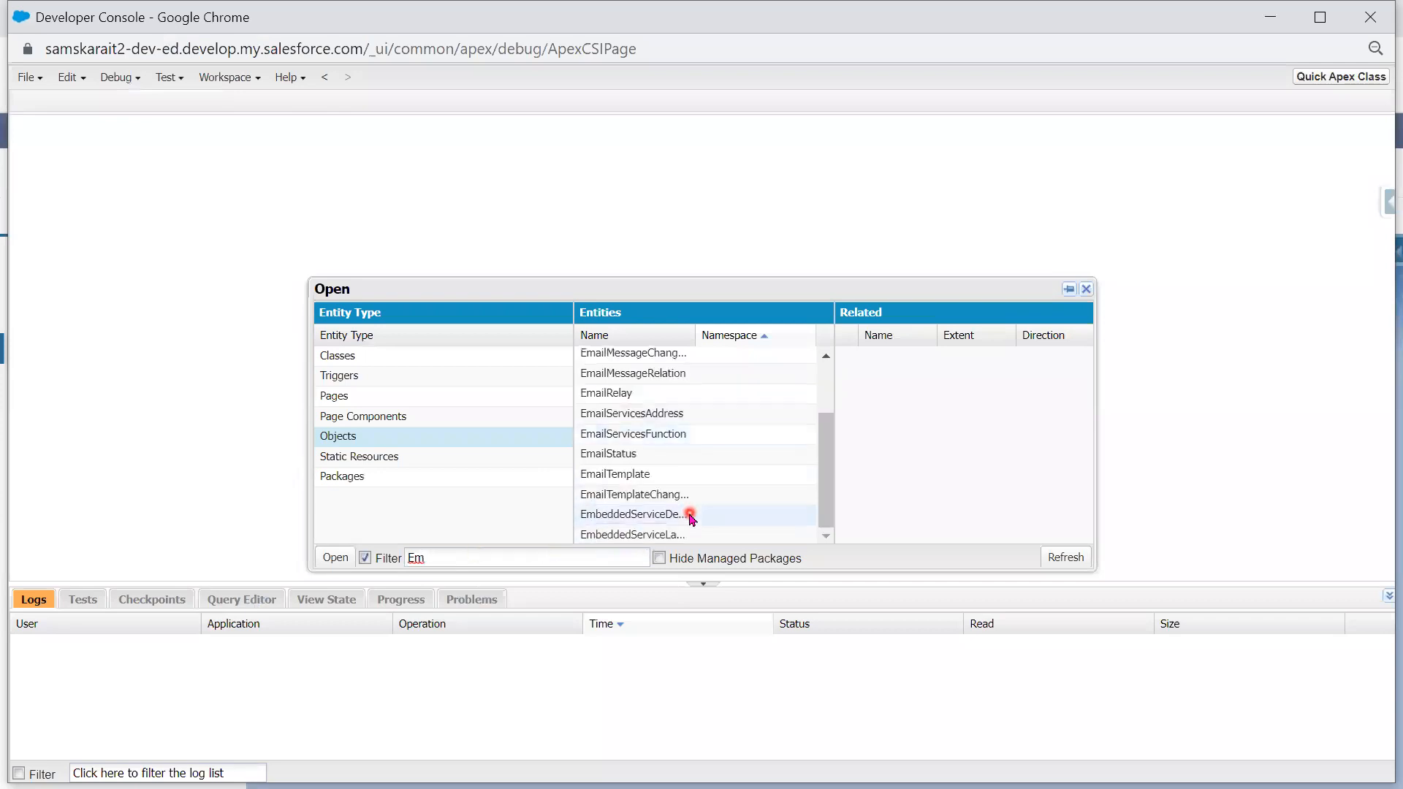
scroll(658, 461, up, 2)
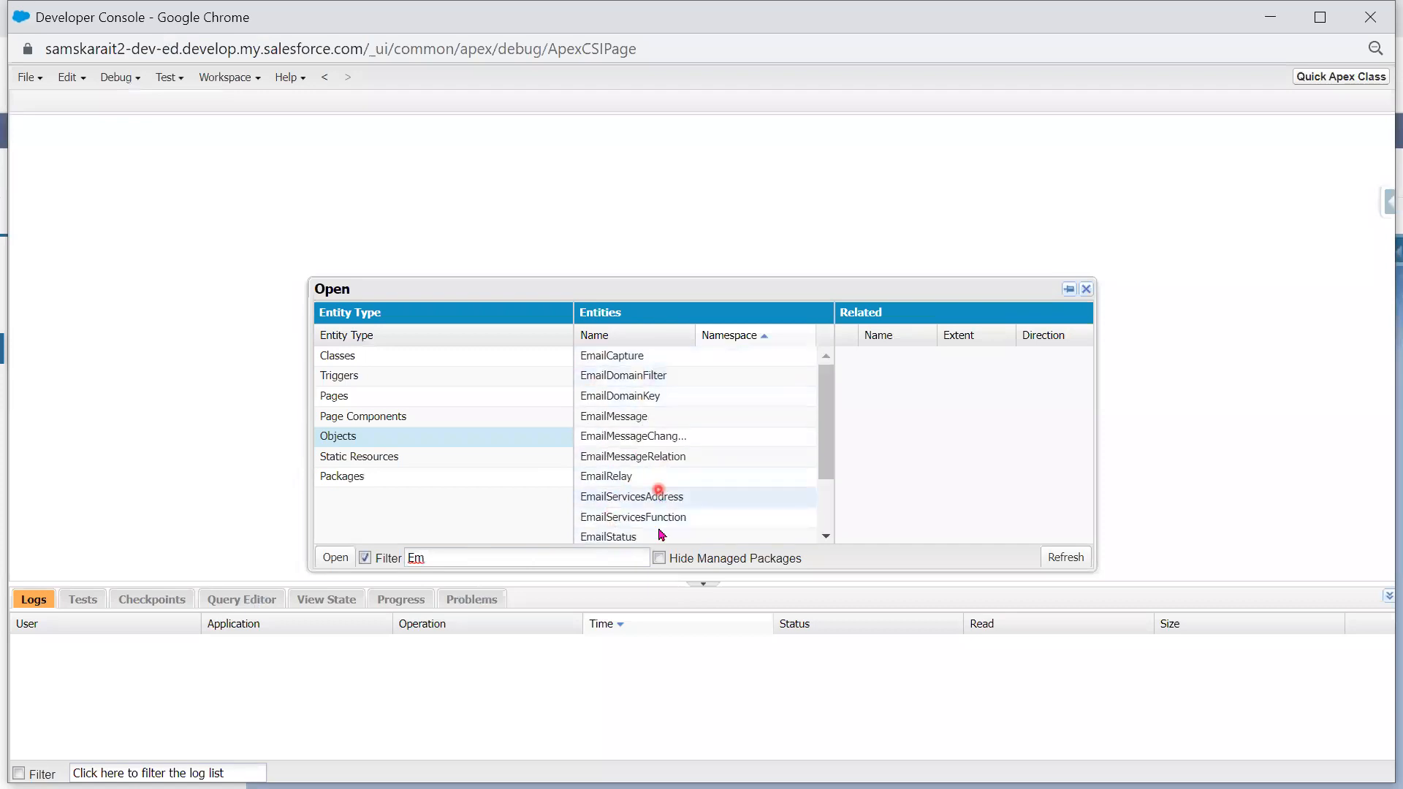
scroll(660, 530, down, 1)
scroll(660, 530, down, 2)
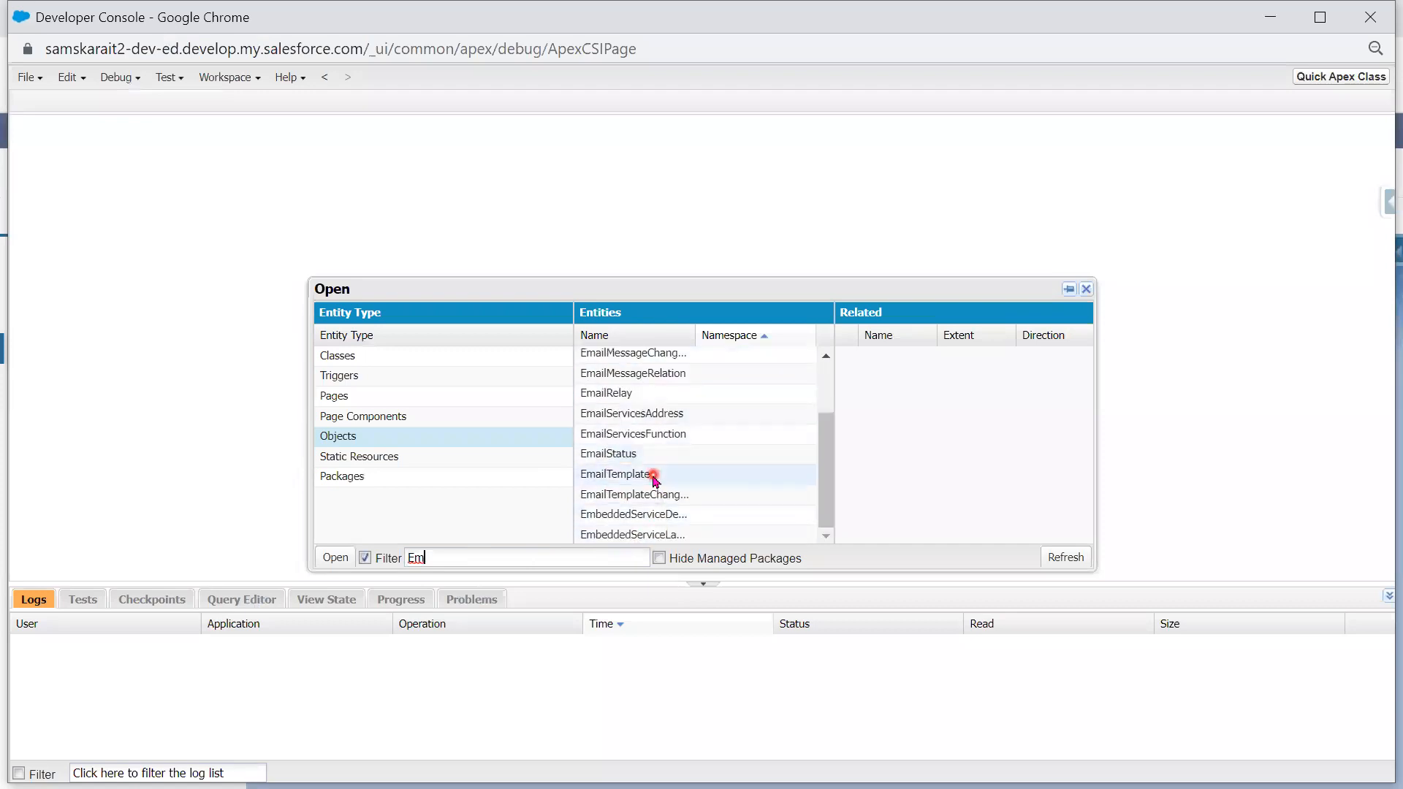
click(654, 477)
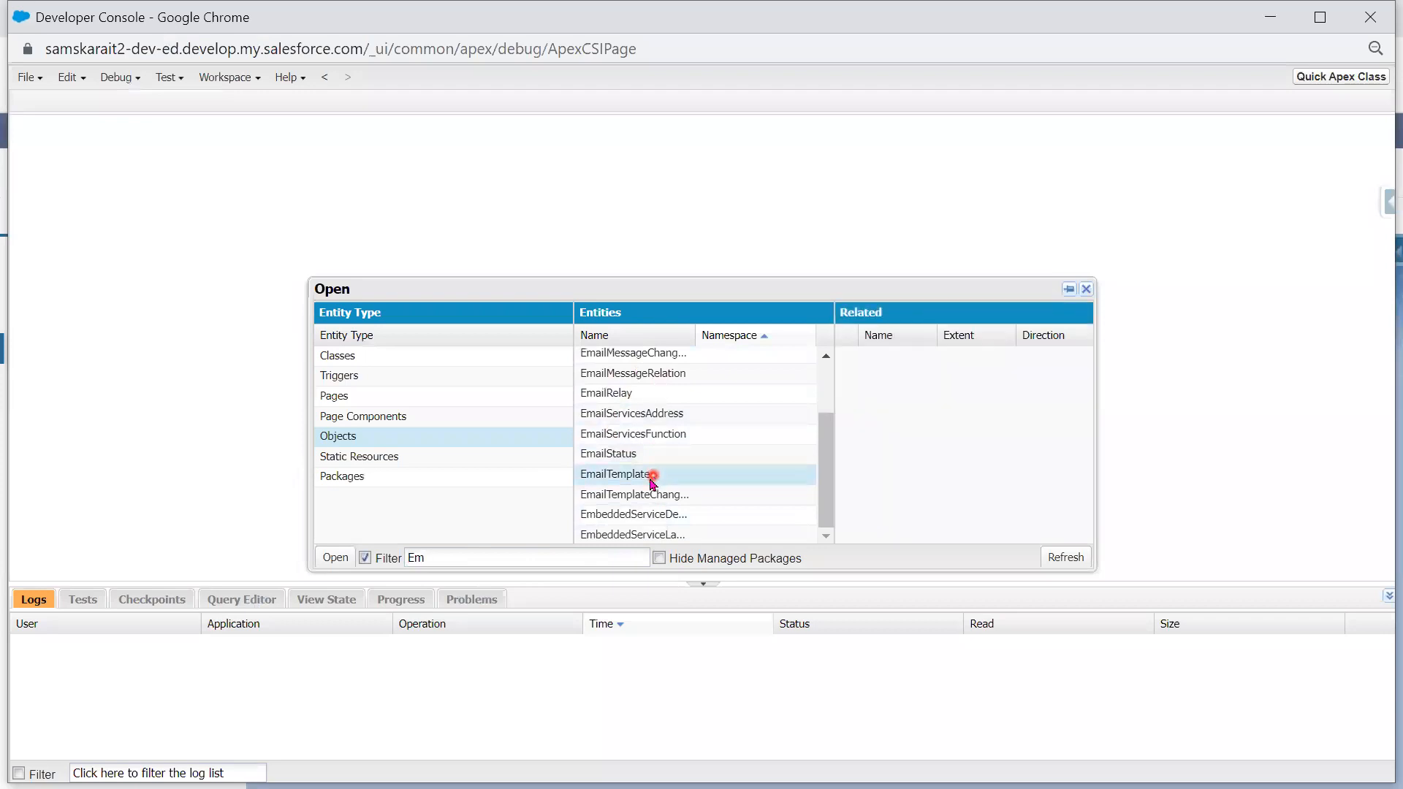
click(331, 559)
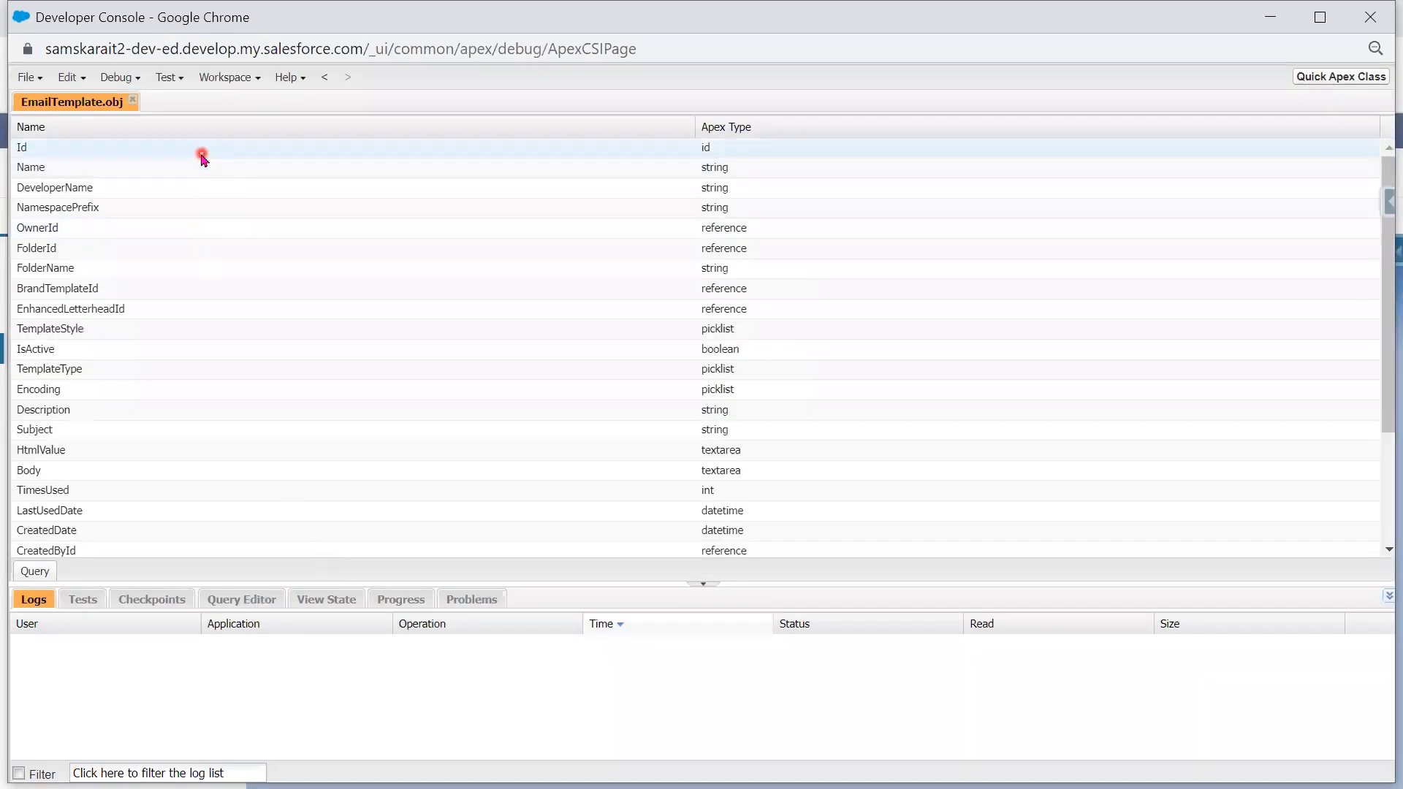
- Query EmailTemplate for Id, Name, FolderName, TemplateStyle, IsActive, Description and Subject, then execute it
click(201, 154)
ctrl+click(190, 174)
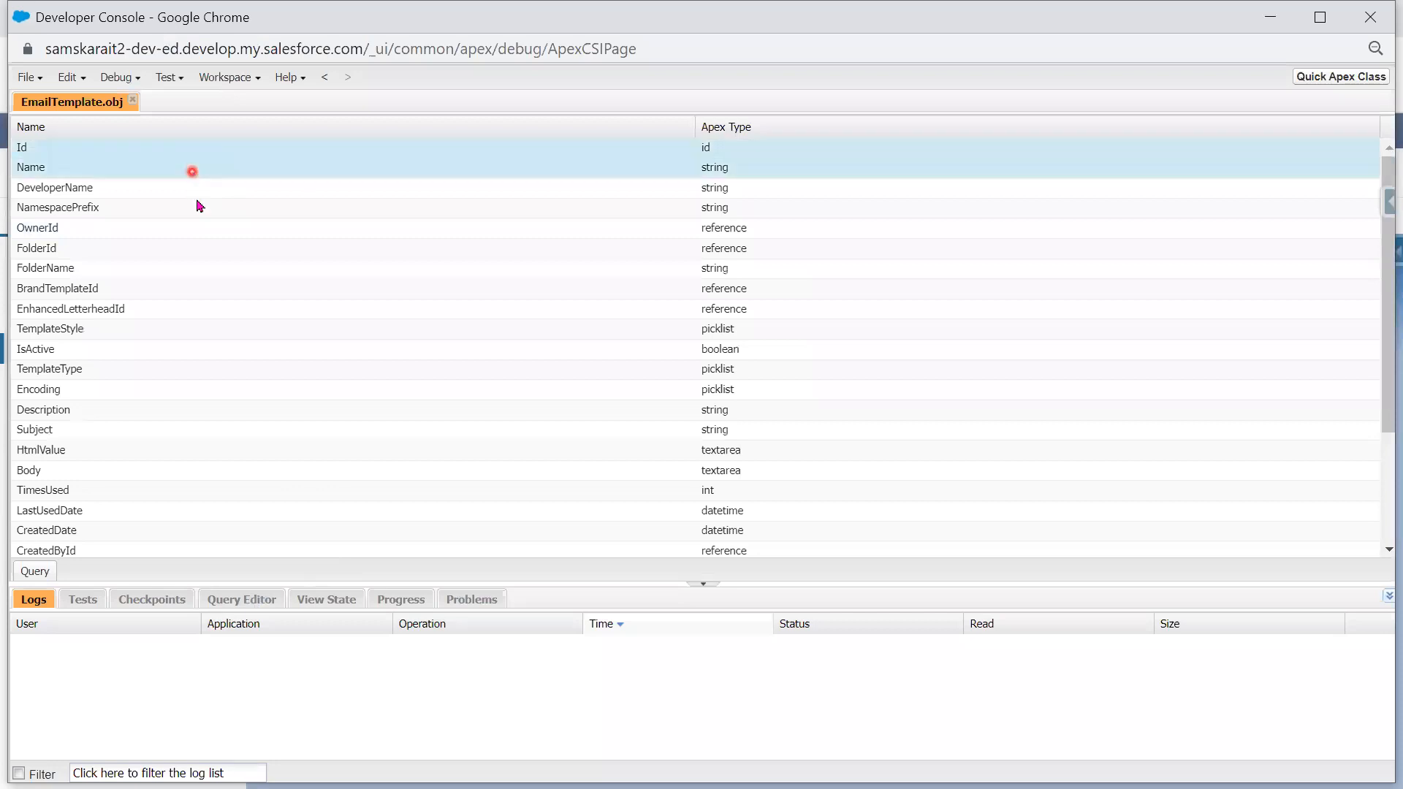
ctrl+click(188, 274)
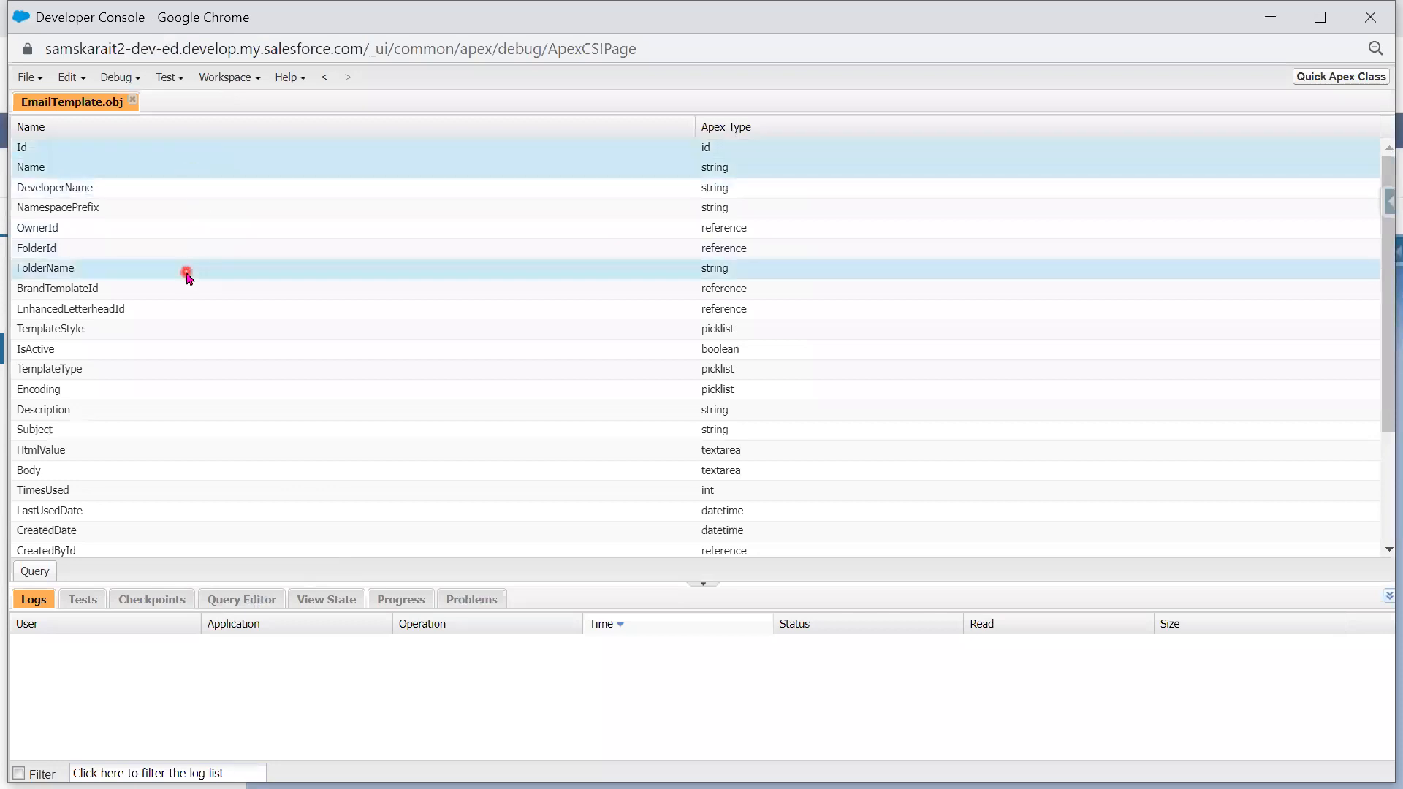
ctrl+click(201, 331)
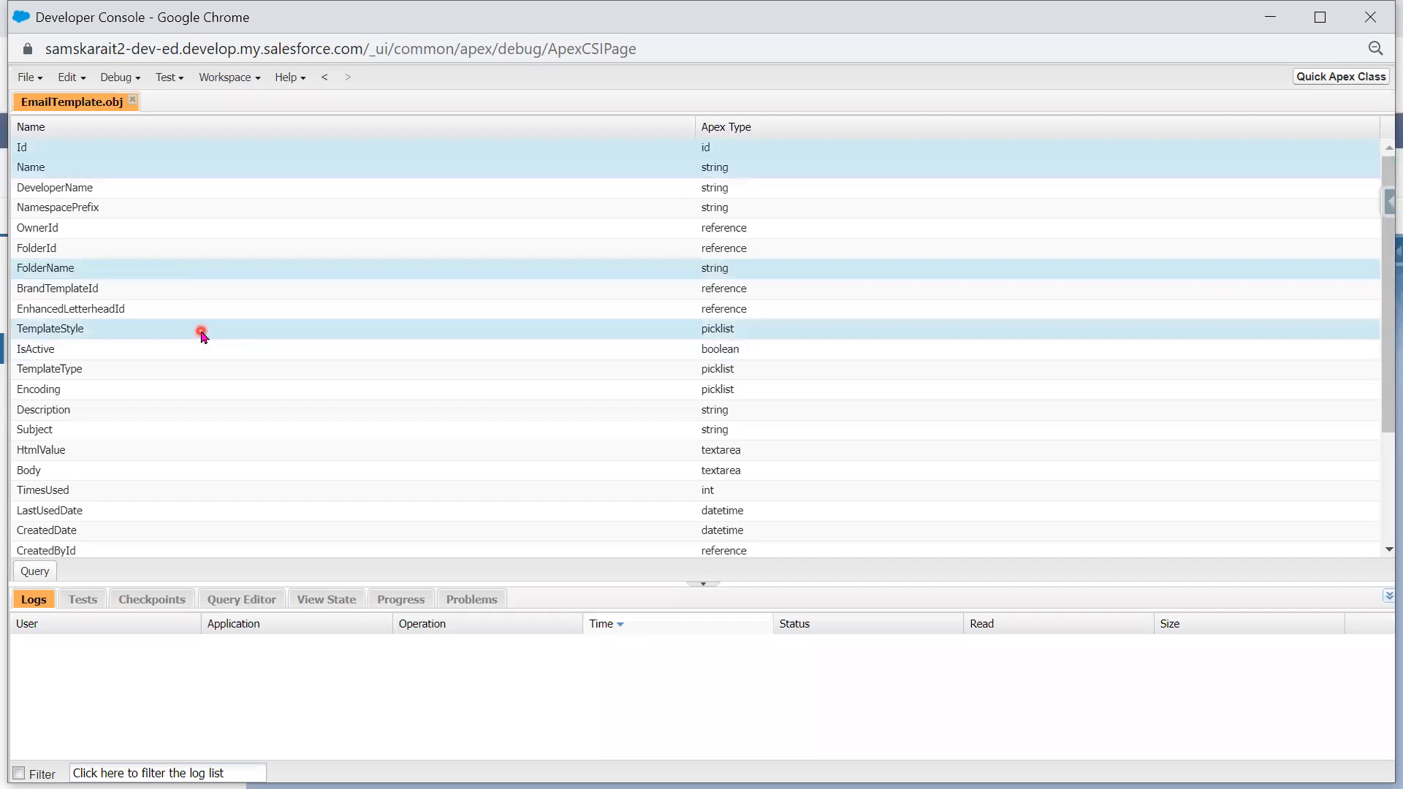
ctrl+click(190, 350)
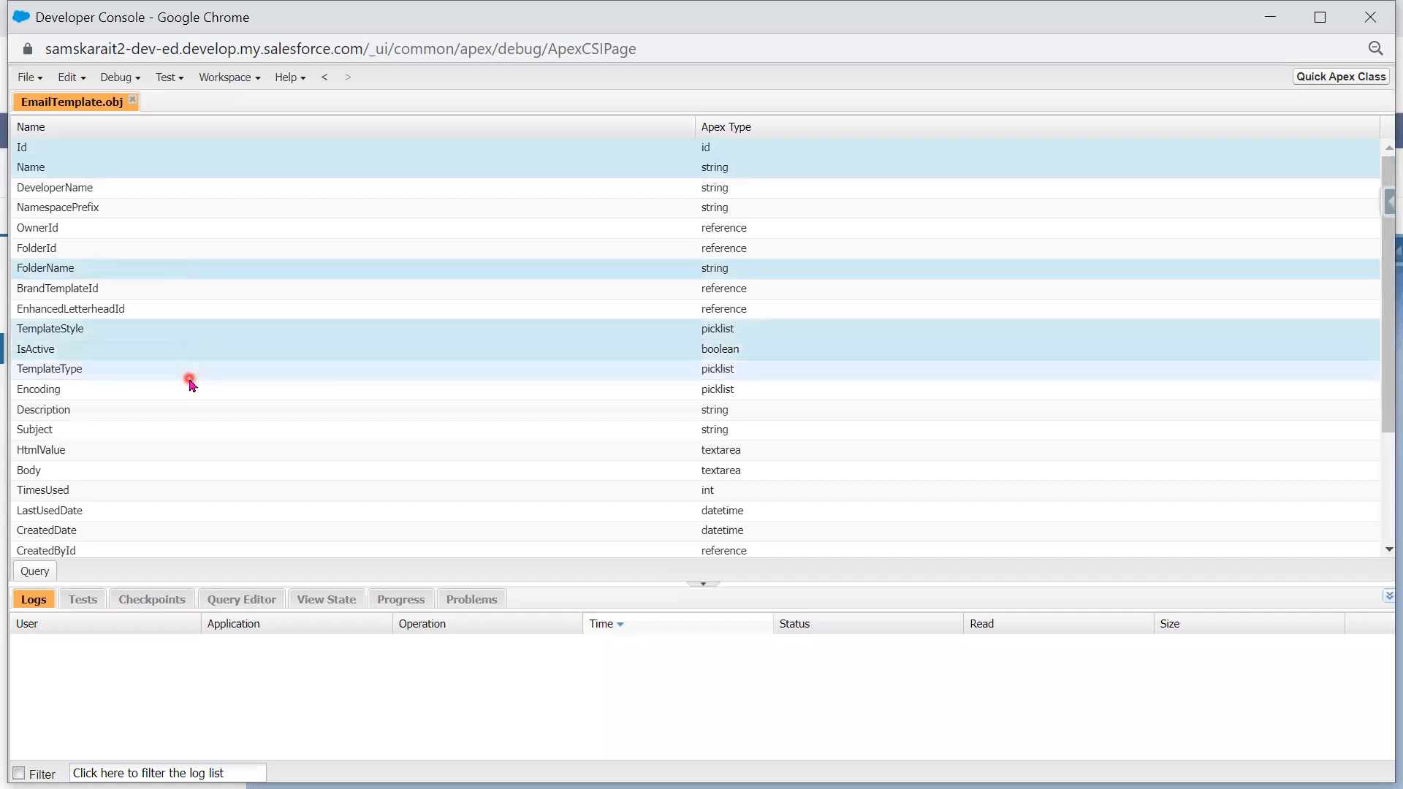
ctrl+click(186, 414)
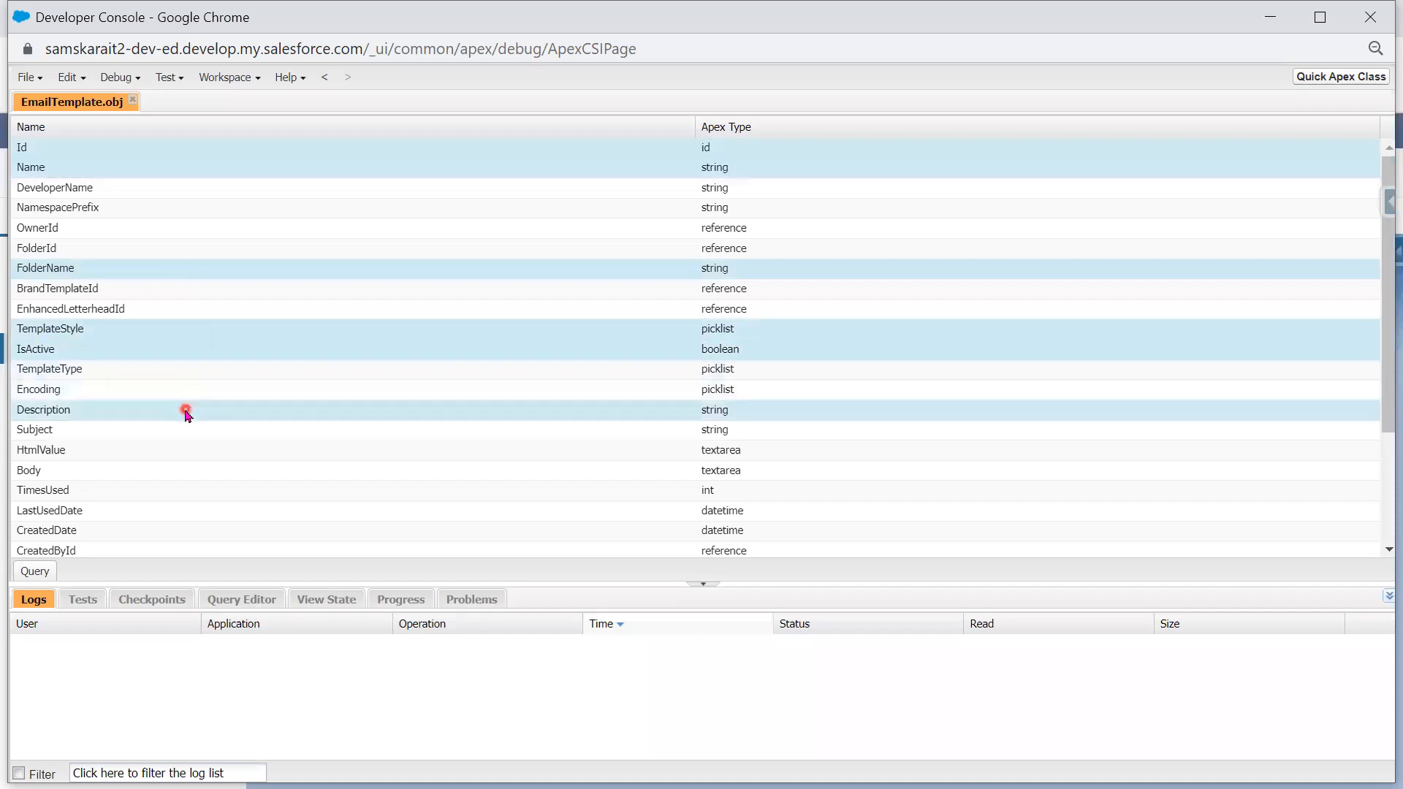
ctrl+click(189, 435)
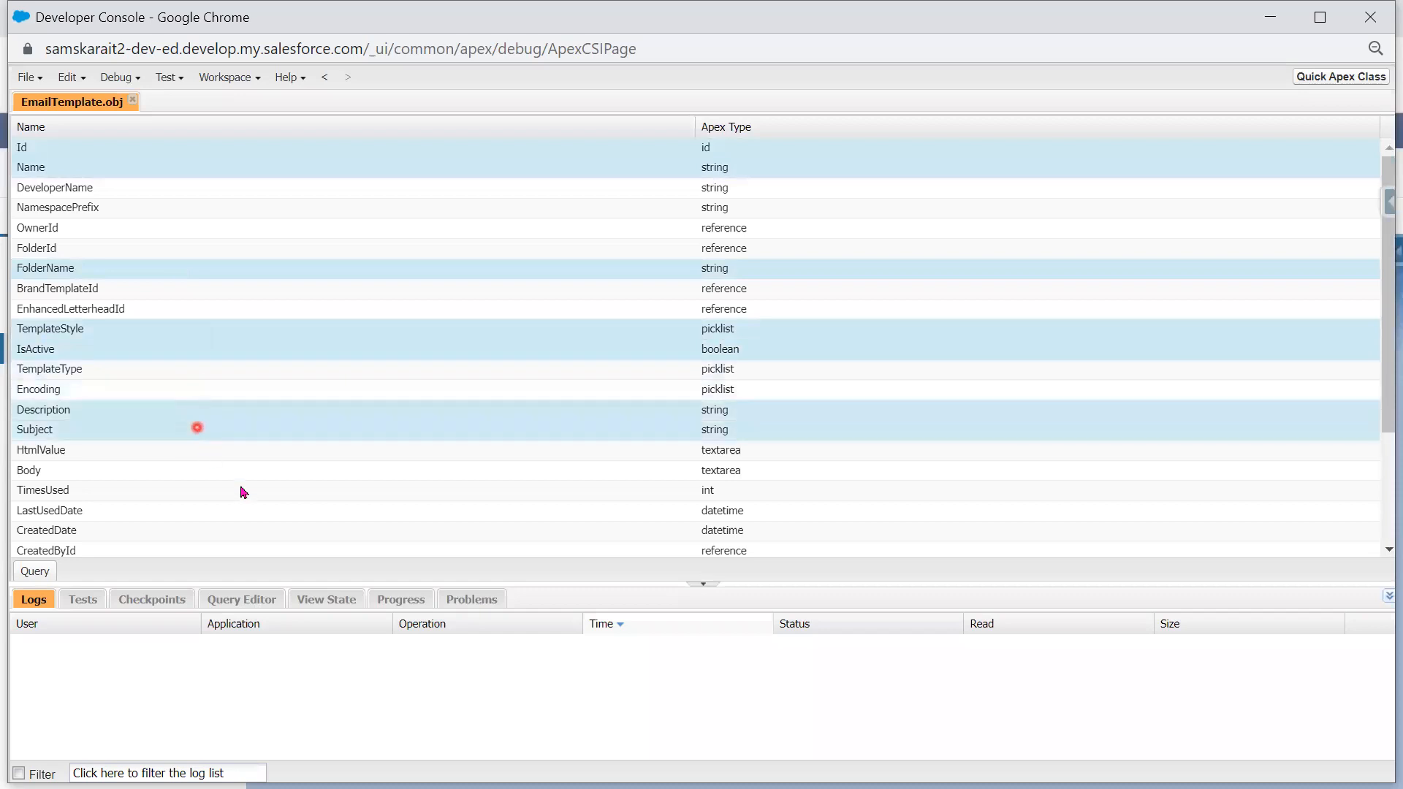
scroll(241, 489, down, 2)
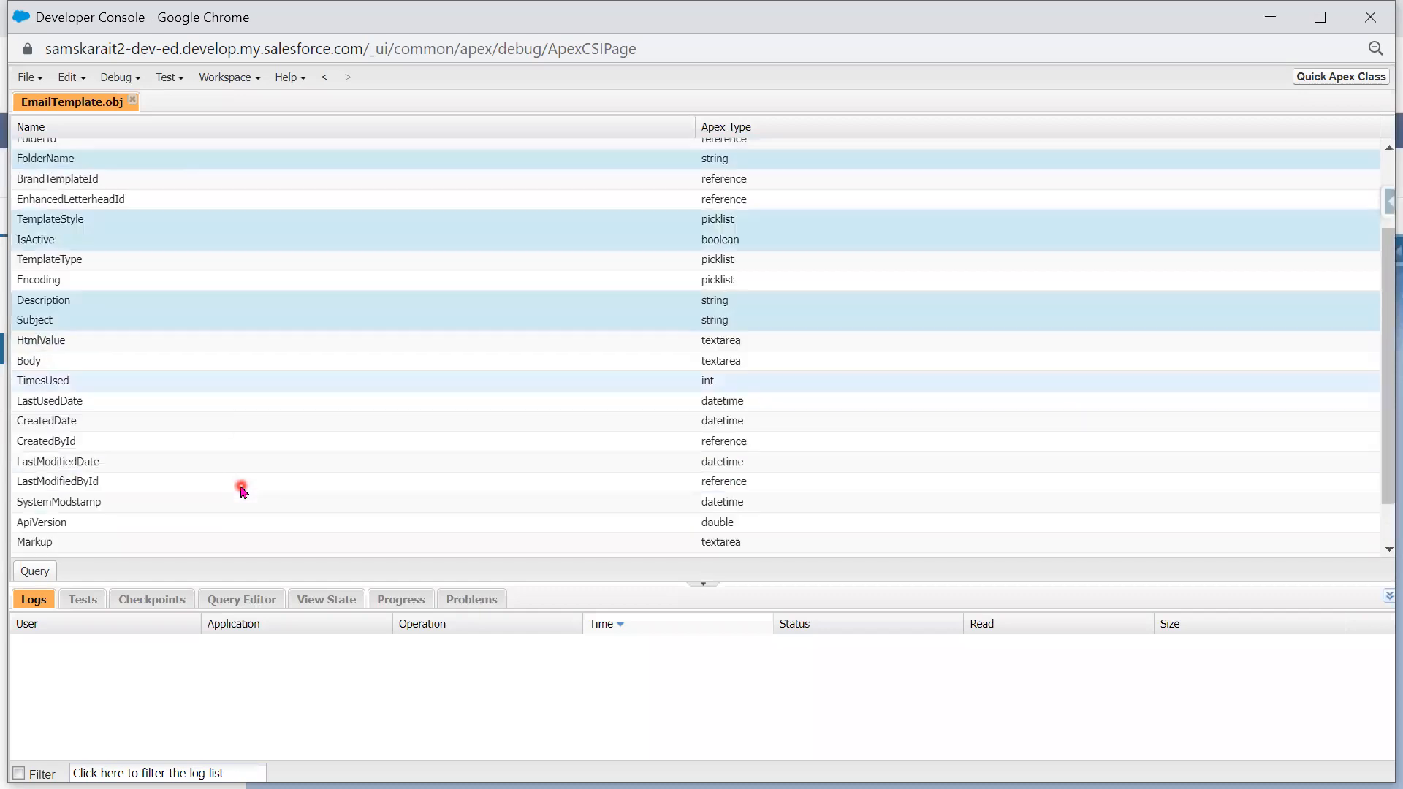
click(35, 573)
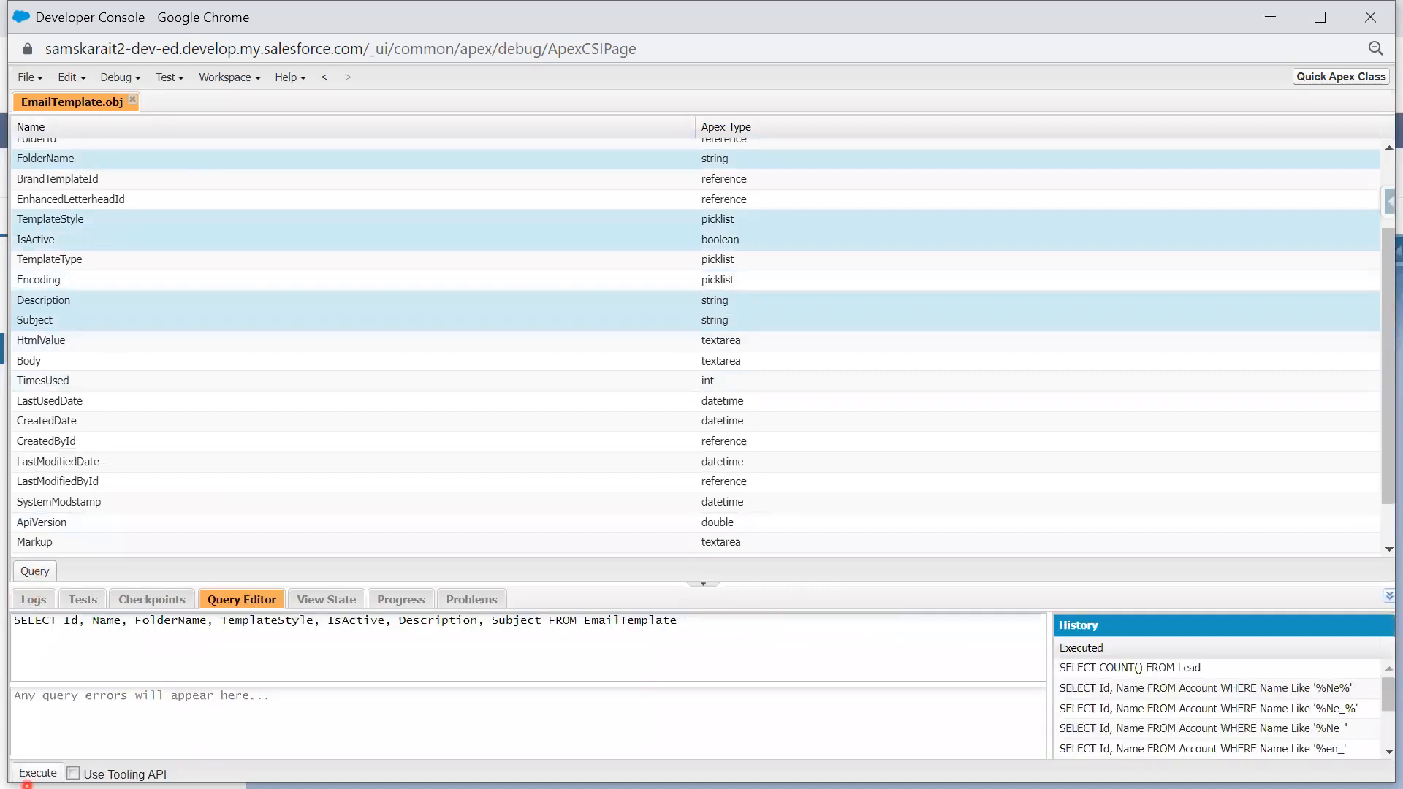
click(36, 773)
- Review result rows such as Support: Escalated Case Notification and Self-Service Reset Password
click(692, 302)
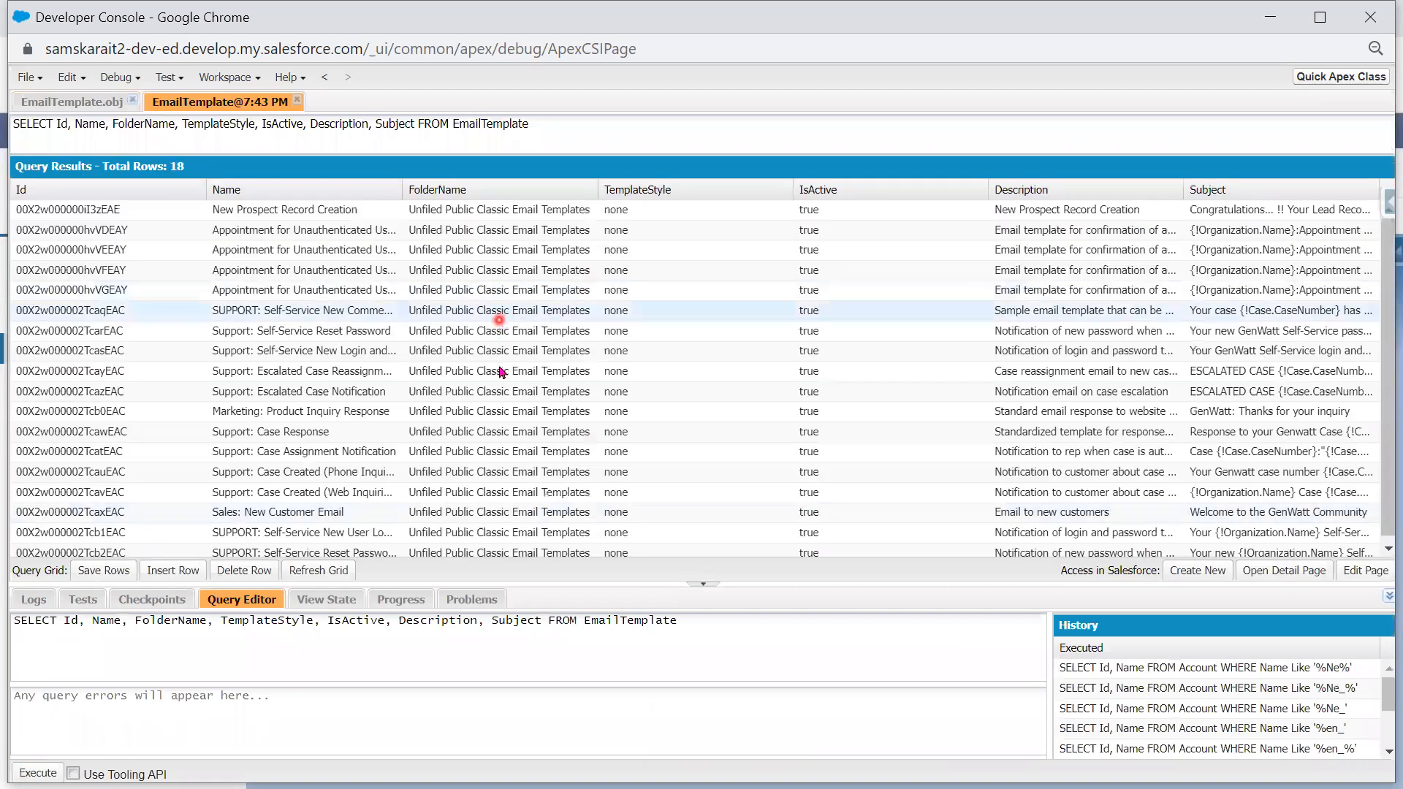
click(490, 391)
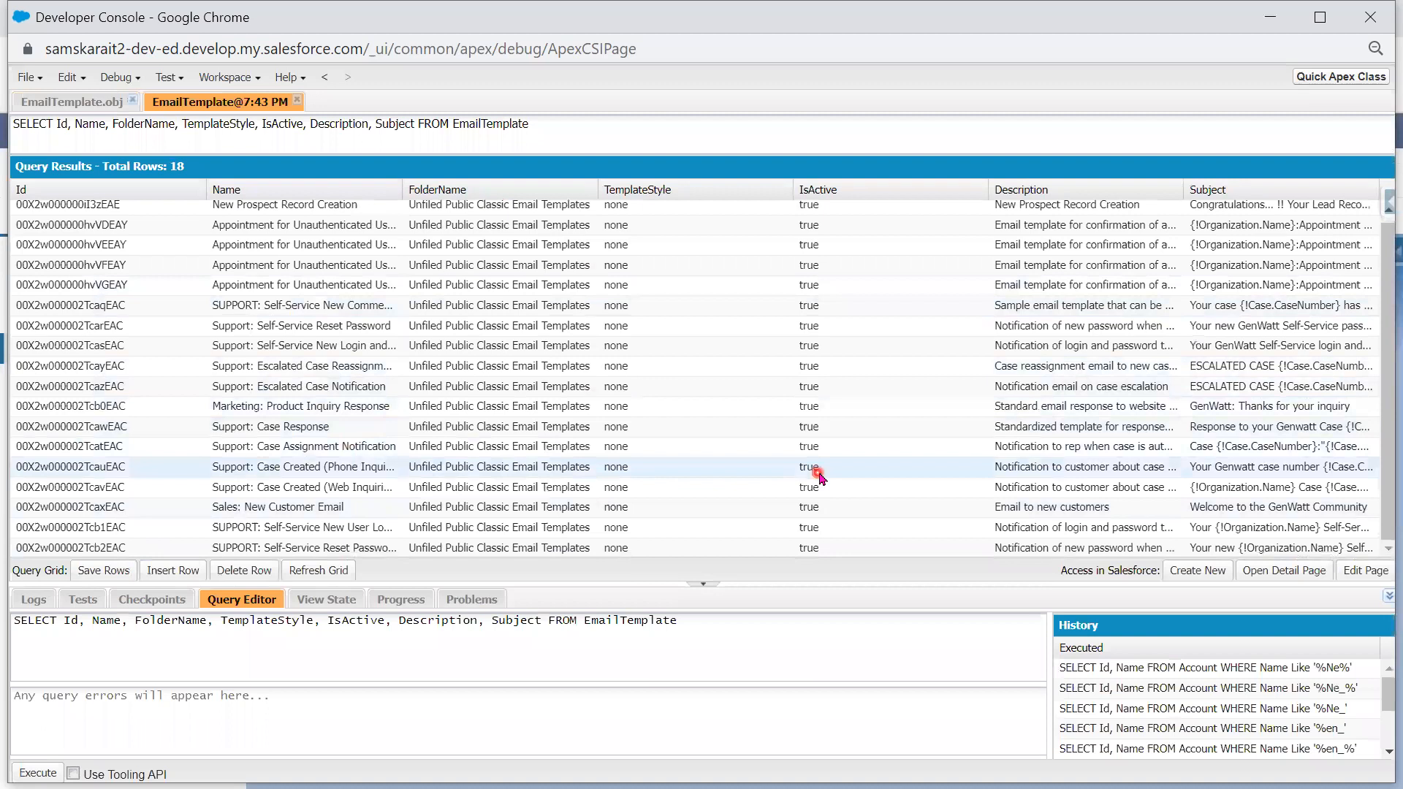
click(332, 326)
click(329, 389)
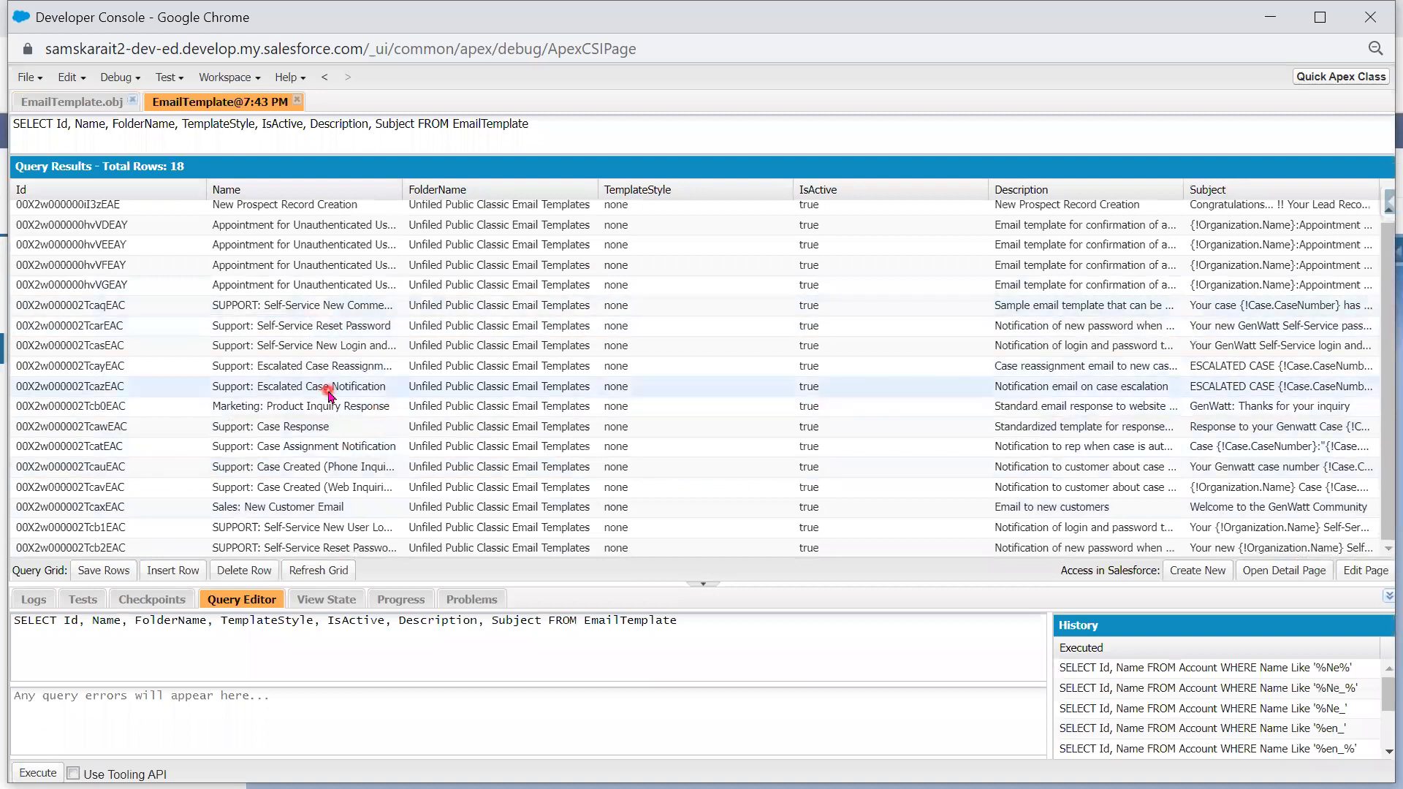
scroll(333, 392, up, 1)
click(532, 266)
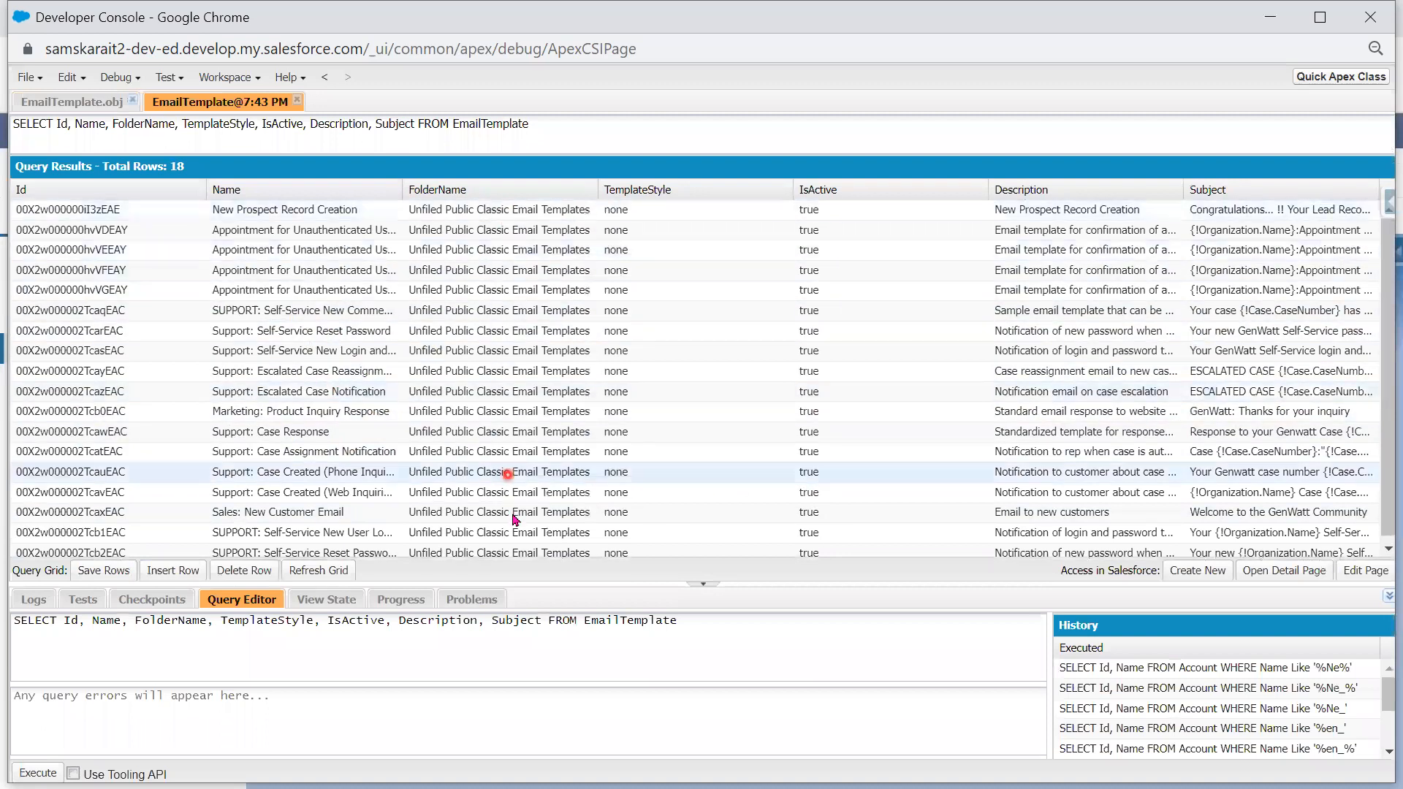
scroll(515, 513, down, 1)
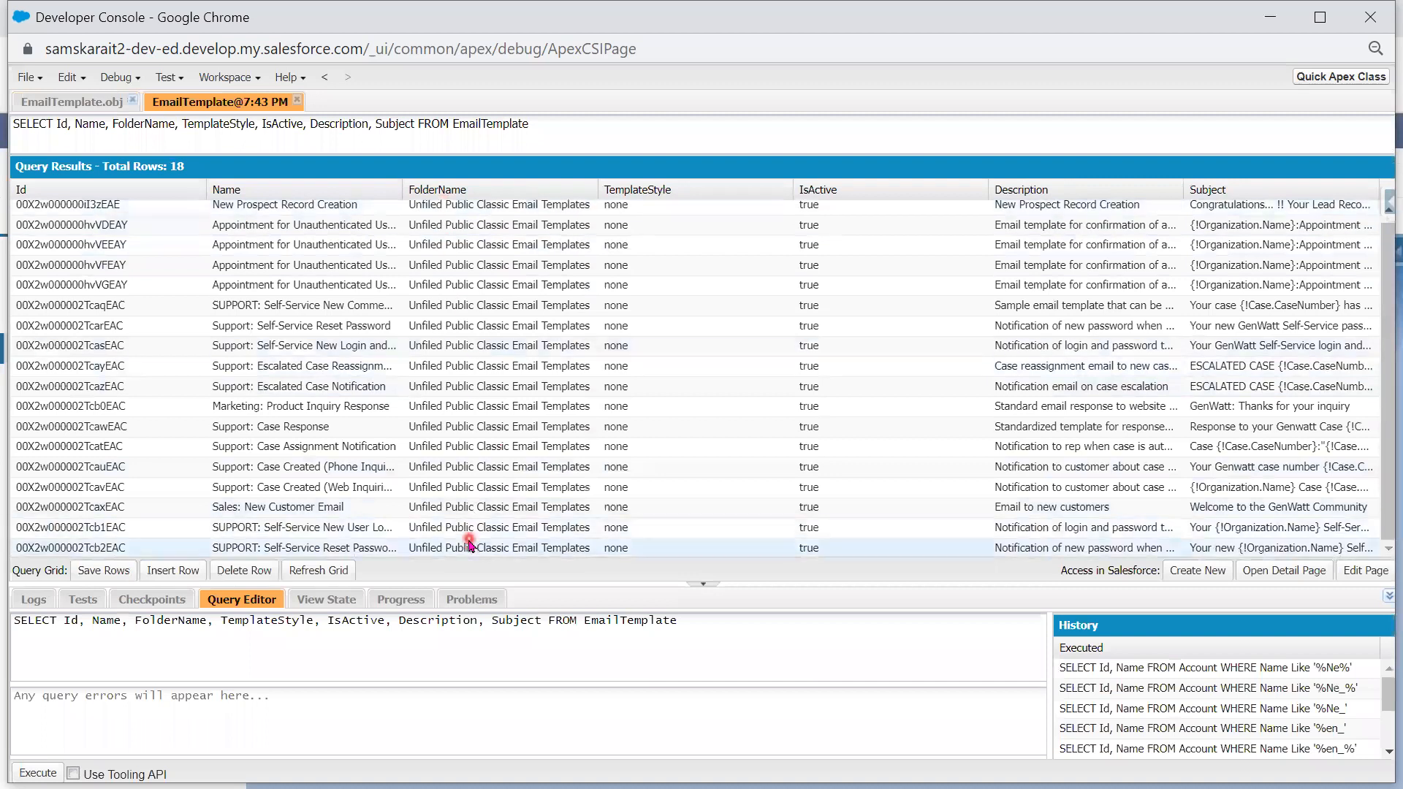
click(494, 458)
click(552, 460)
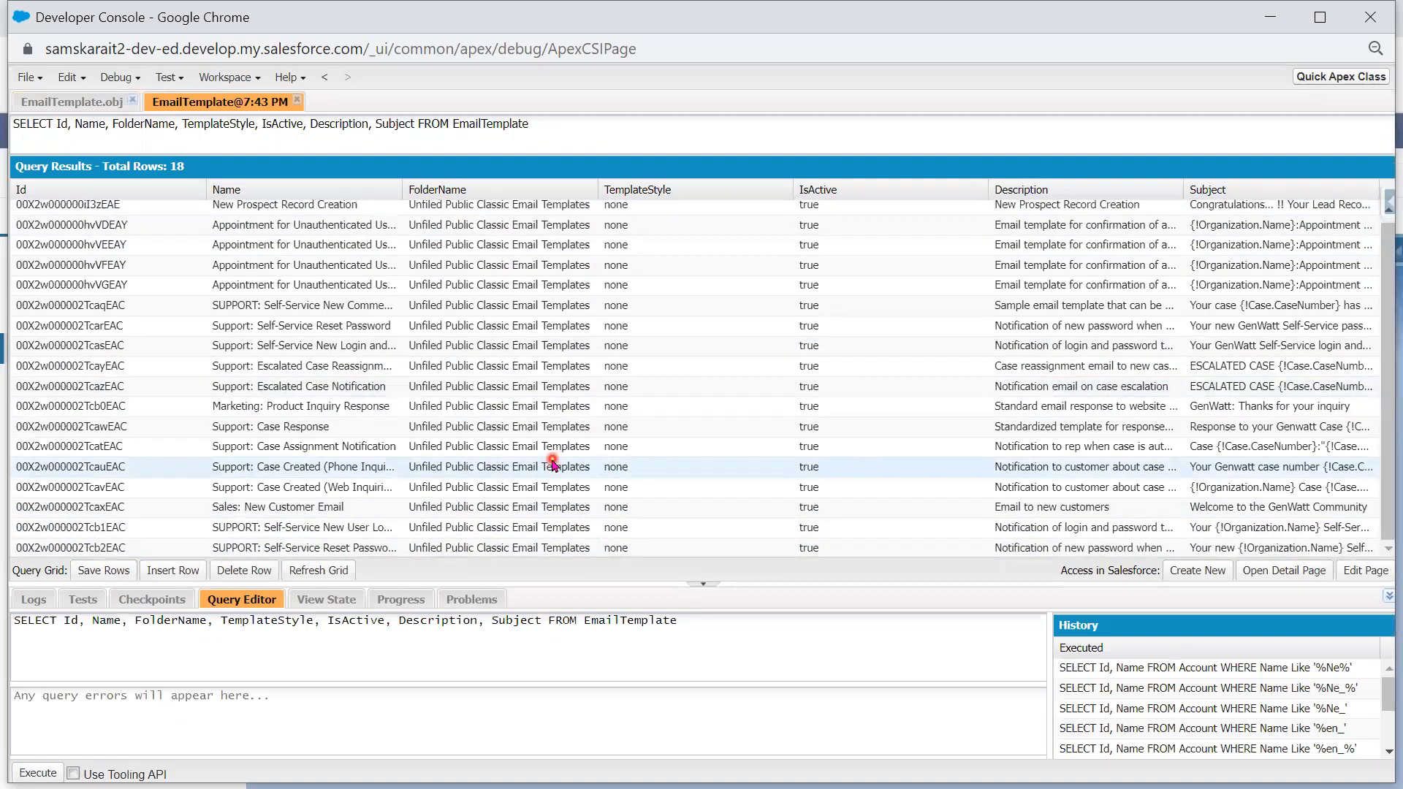
click(510, 306)
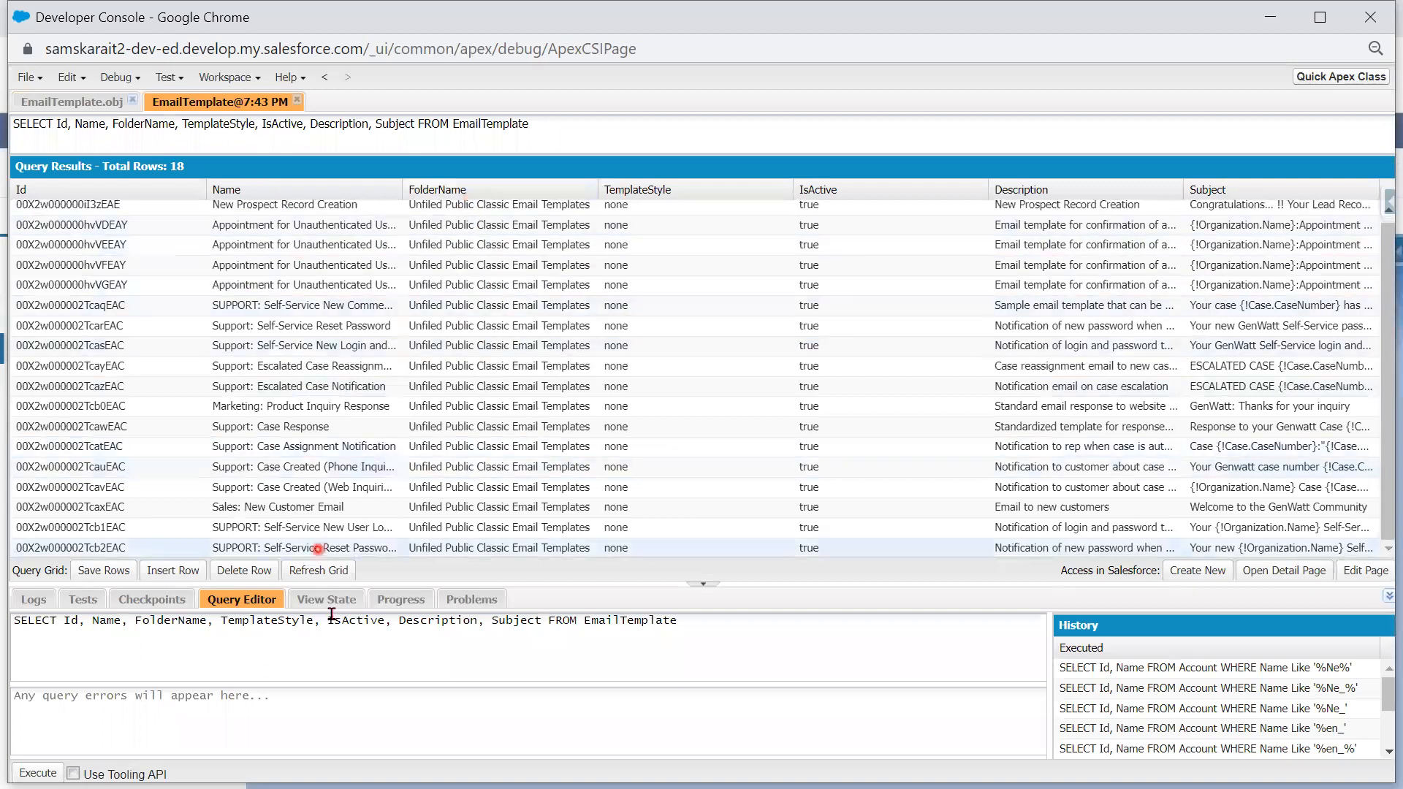
click(604, 562)
- Select the object name in the query text, then minimize Developer Console
click(709, 625)
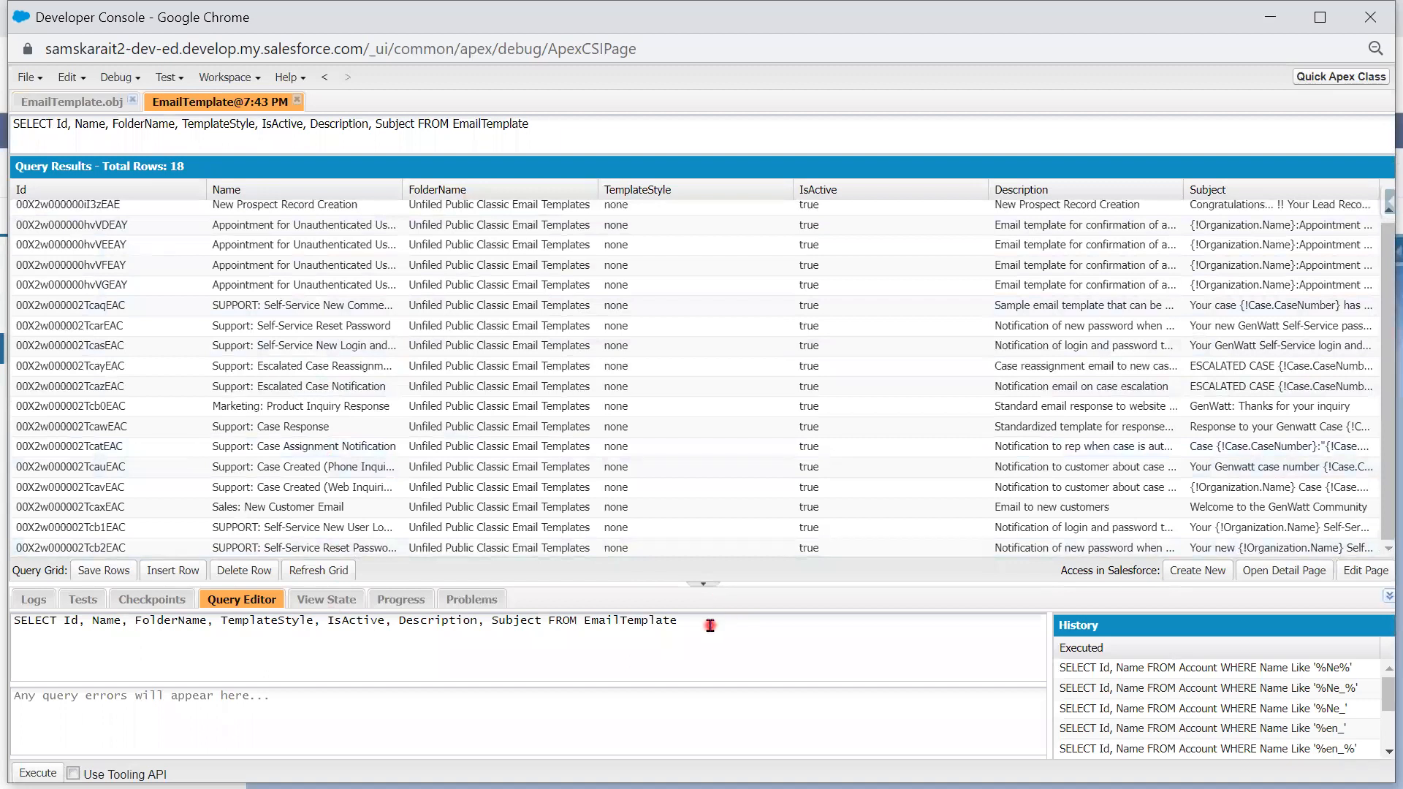
drag(695, 623, 583, 626)
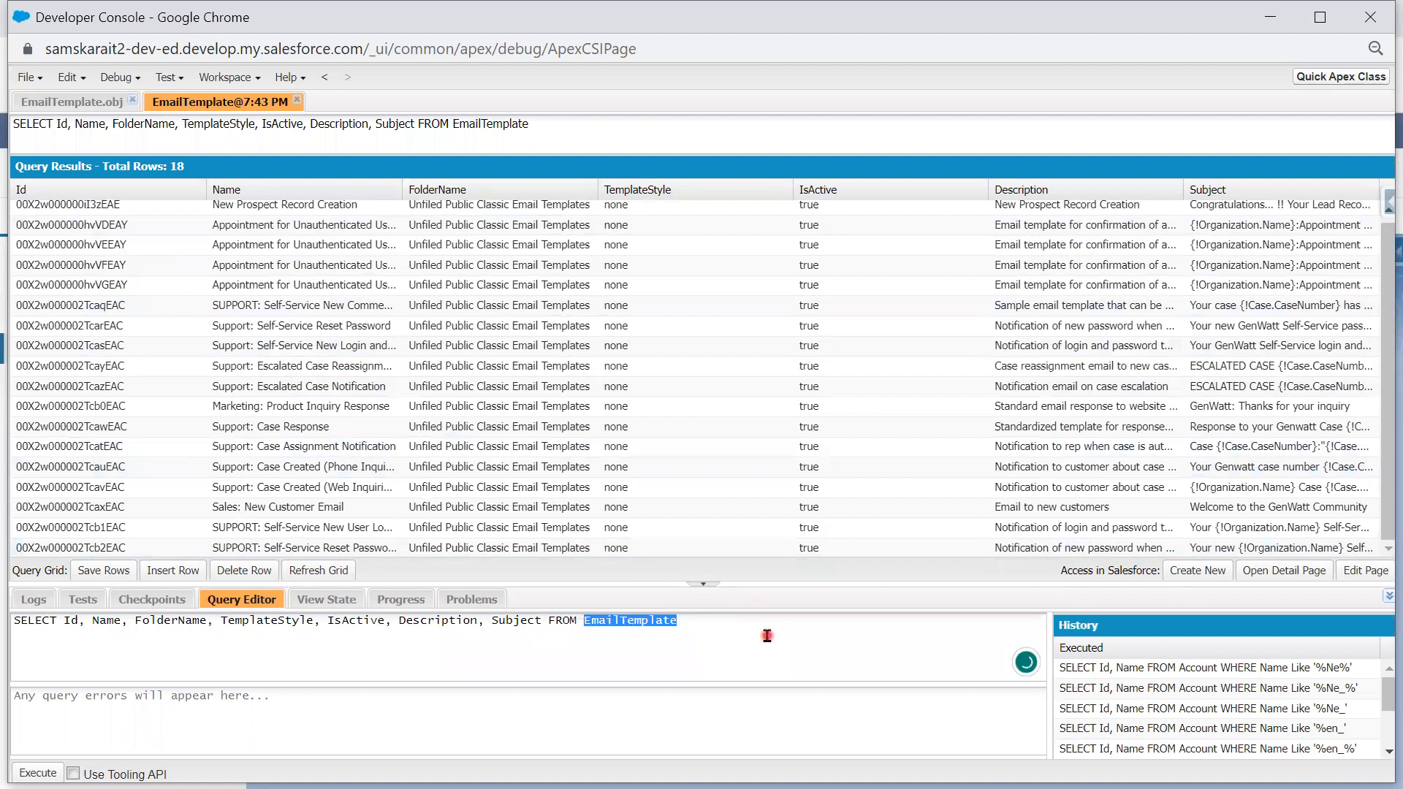
click(1266, 24)
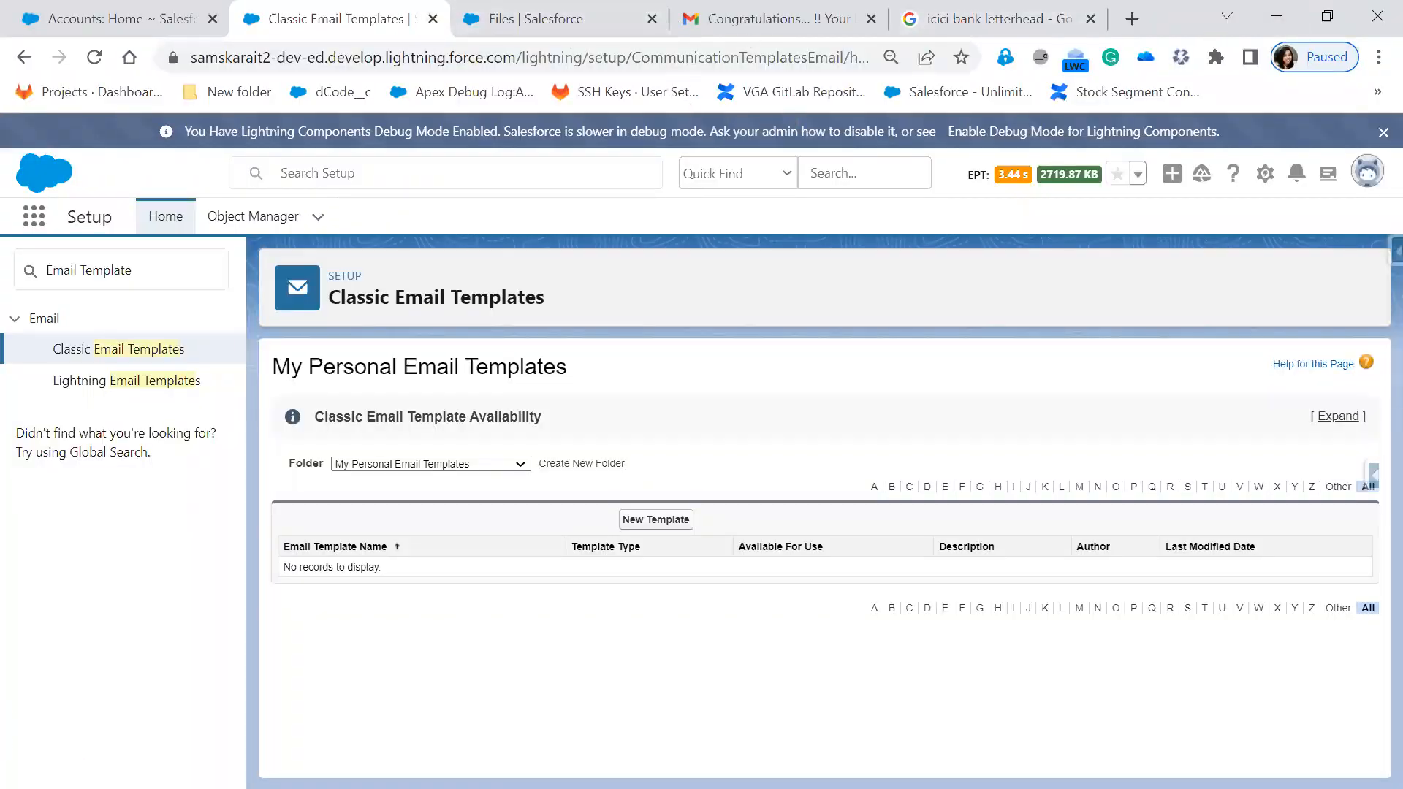
- Advance the slide show to slide 10 and reveal its search and open-Email-Templates steps
key(alt+Tab)
click(880, 548)
click(880, 549)
click(881, 549)
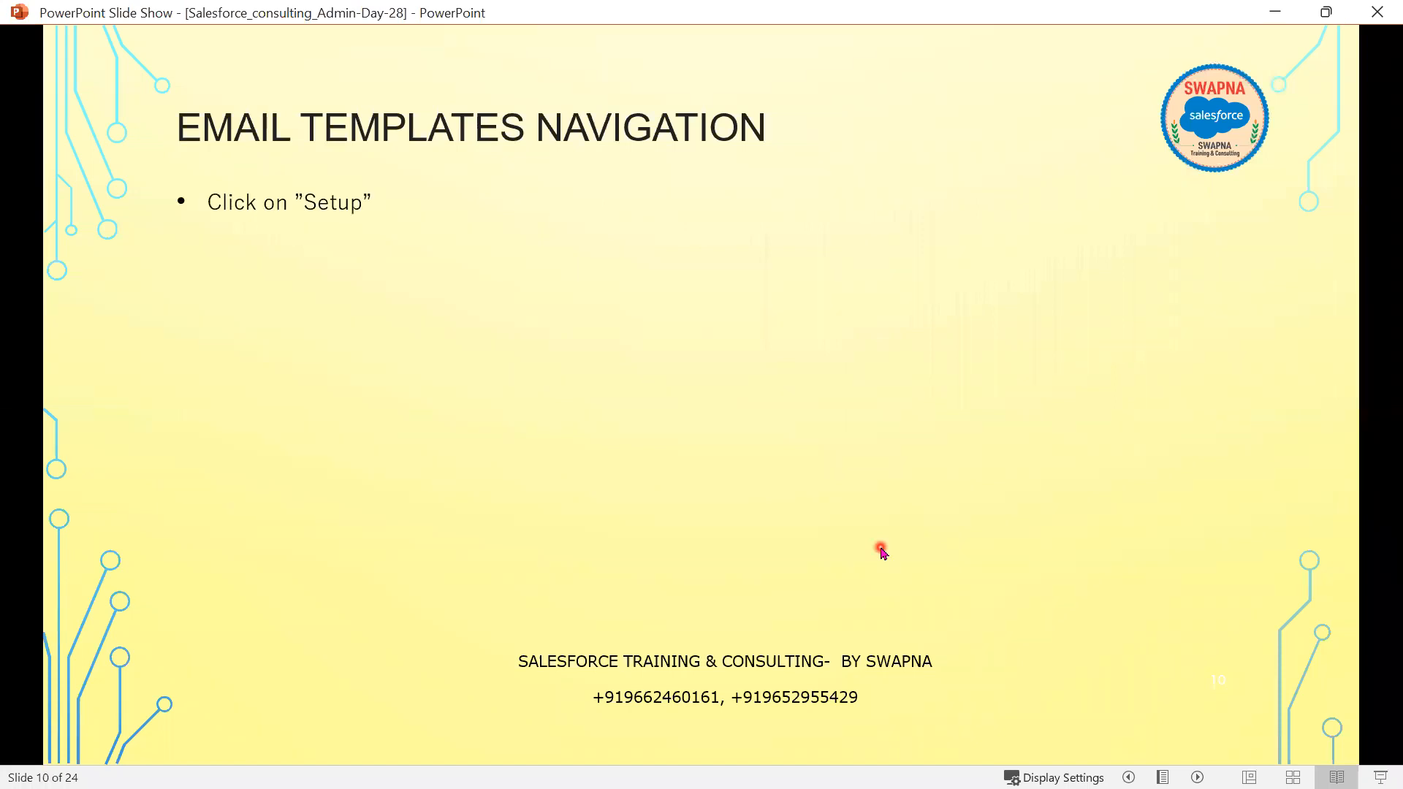
click(880, 547)
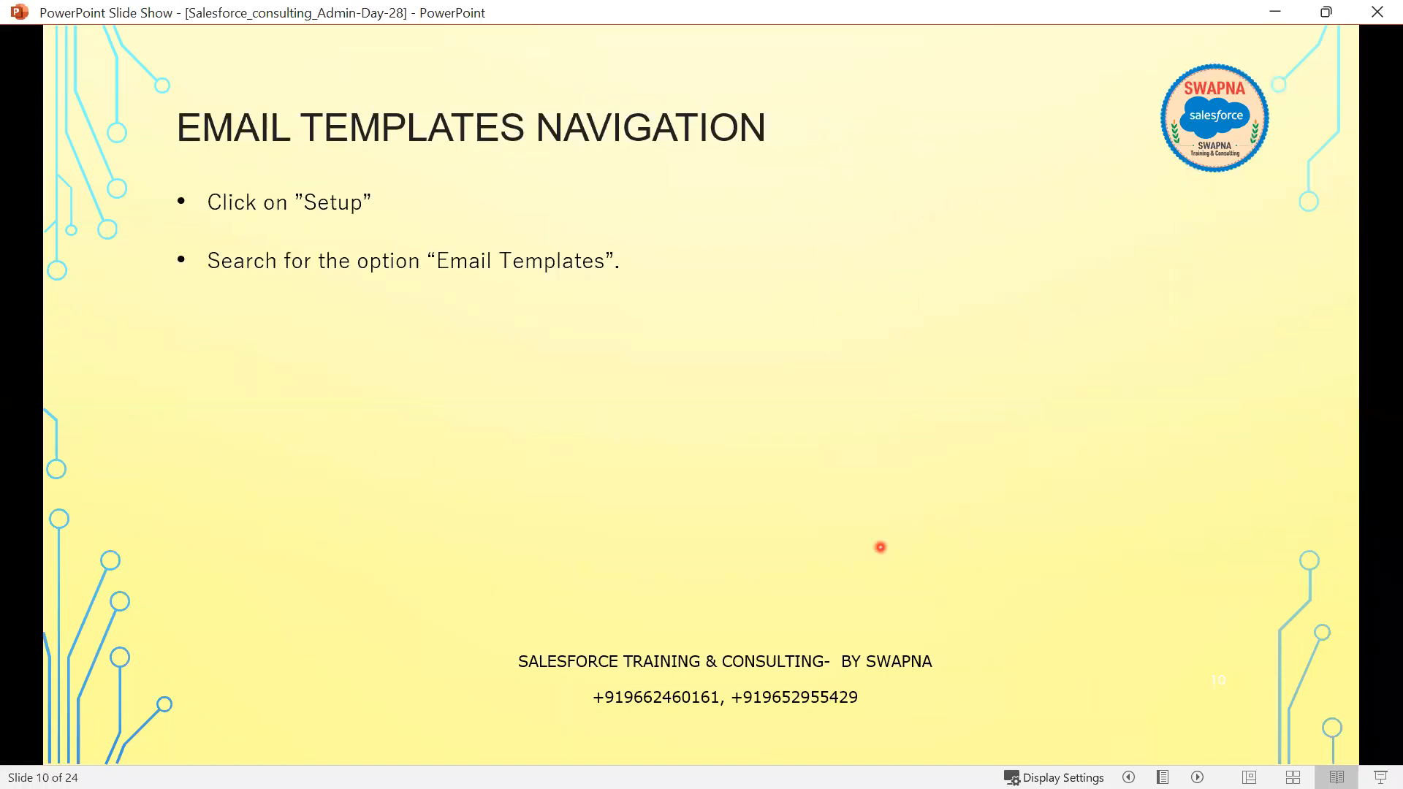
click(645, 497)
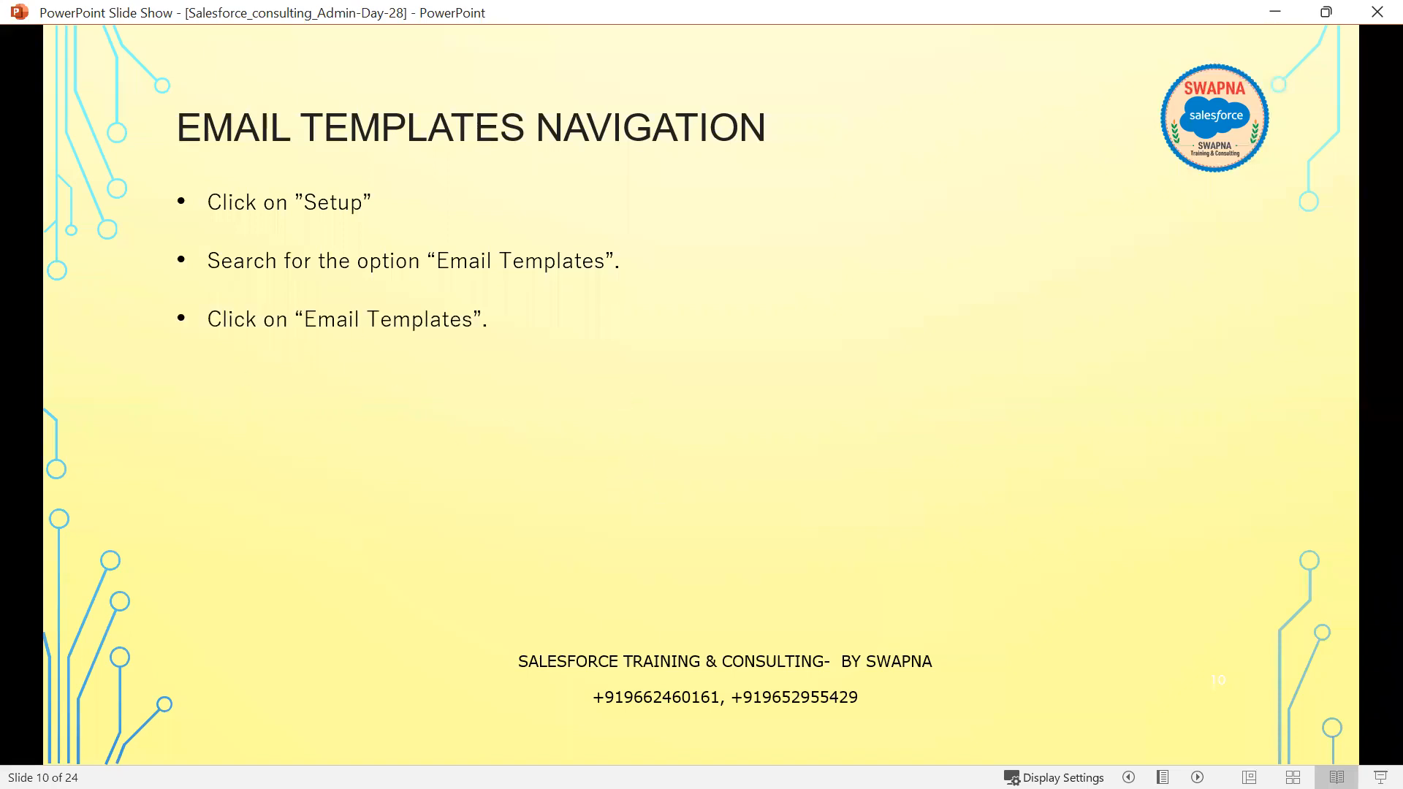
- Open the Classic Email Templates setup page, then reveal View Email Templates and reach slide 11
key(alt+Tab)
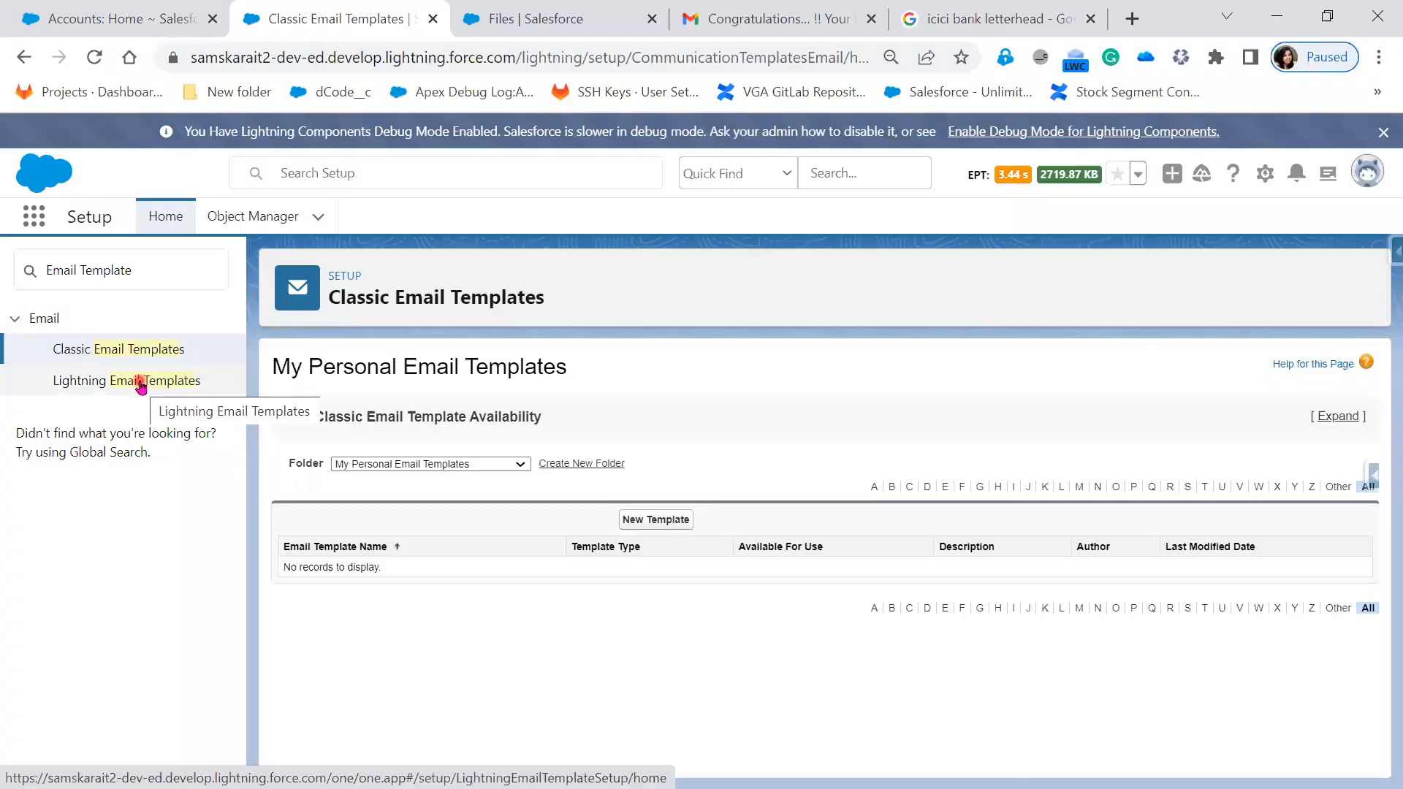
click(146, 354)
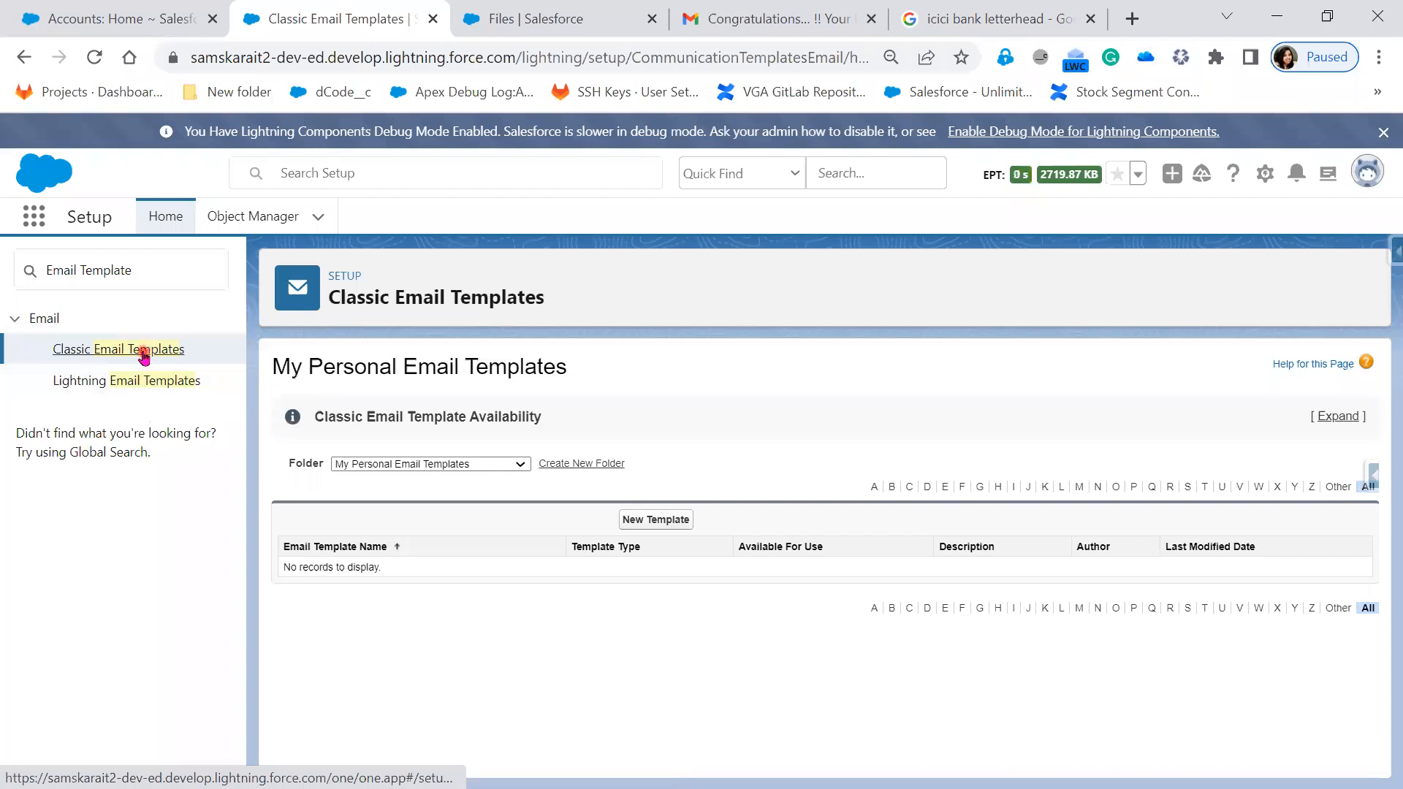
key(alt+Tab)
click(846, 508)
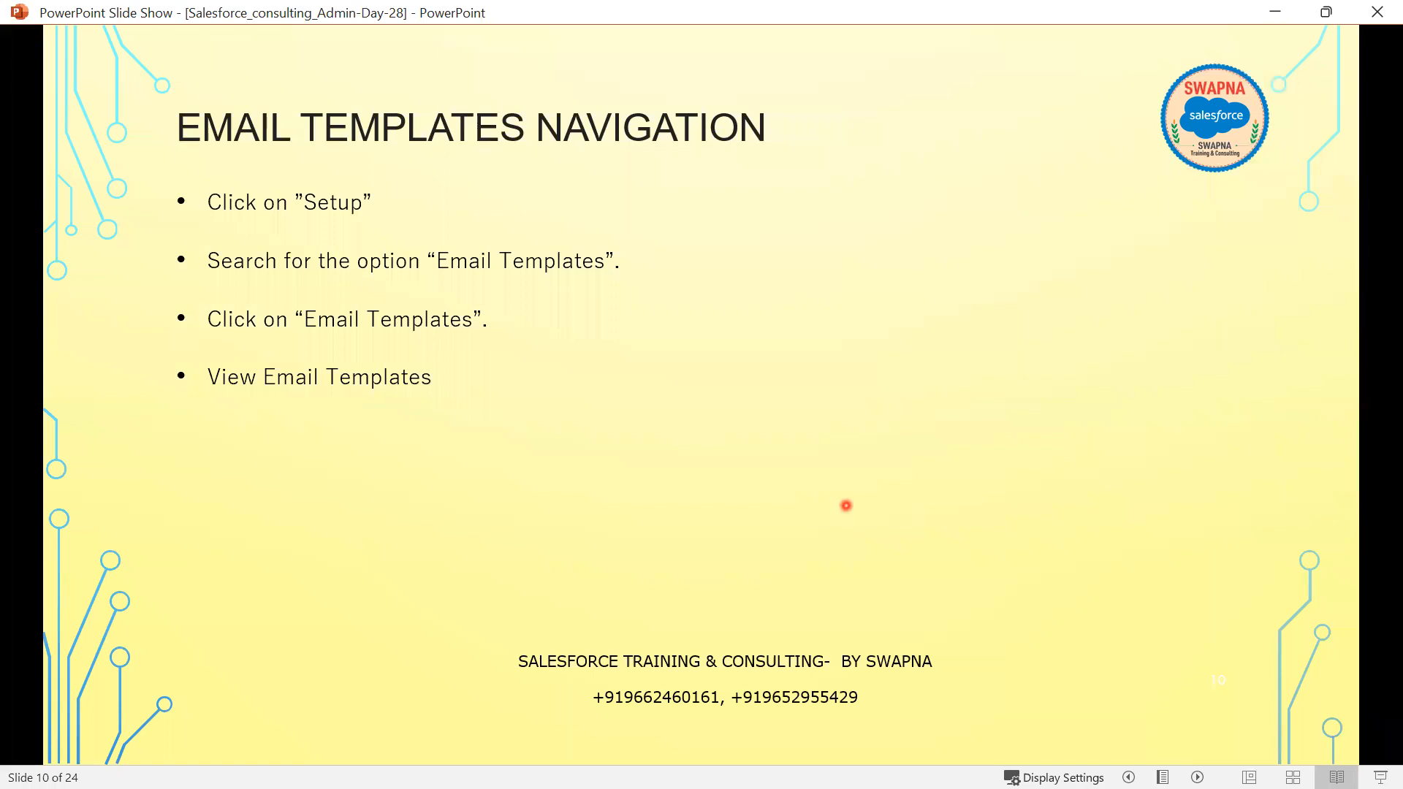
click(846, 505)
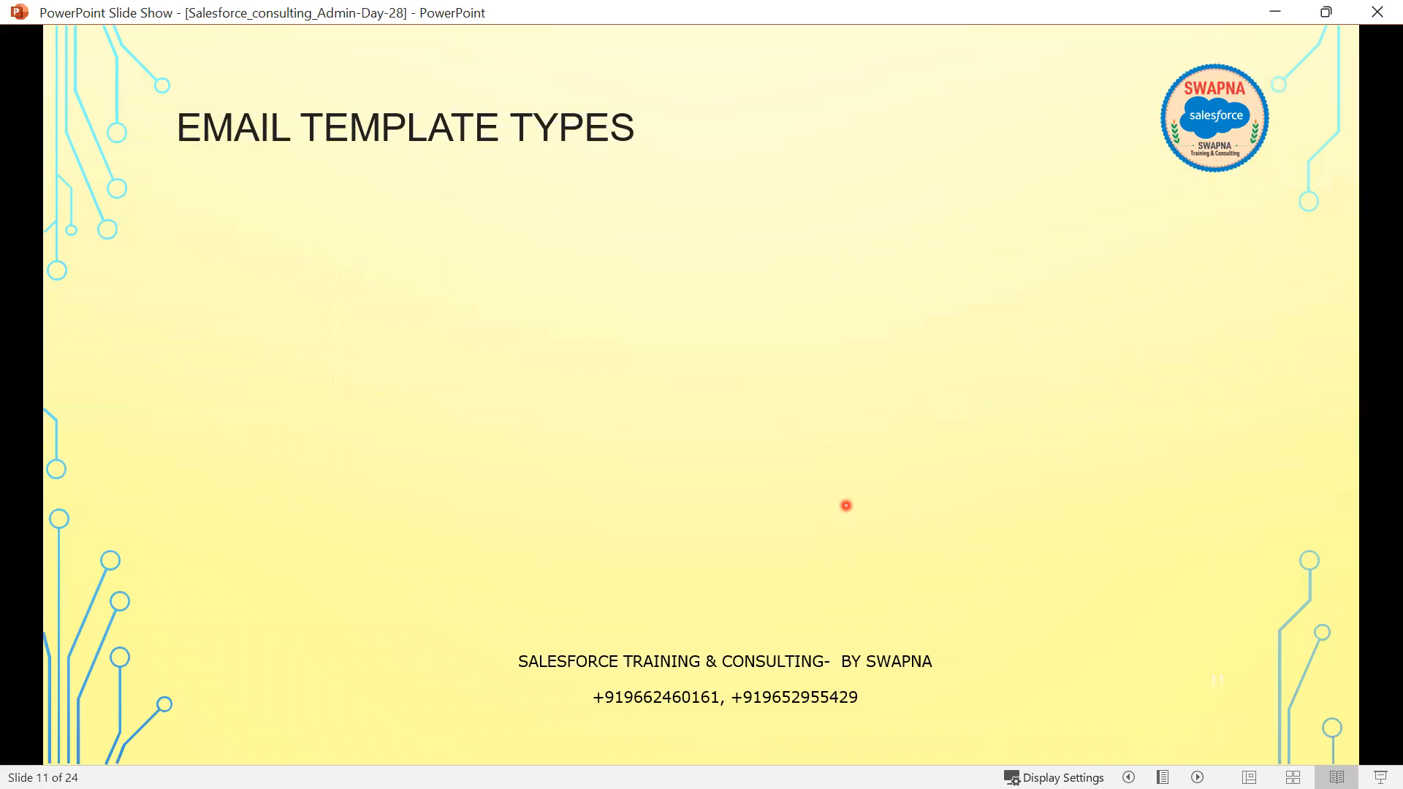
- Minimize the slide show and show the Unfiled Public Classic Email Templates folder's templates
click(1275, 12)
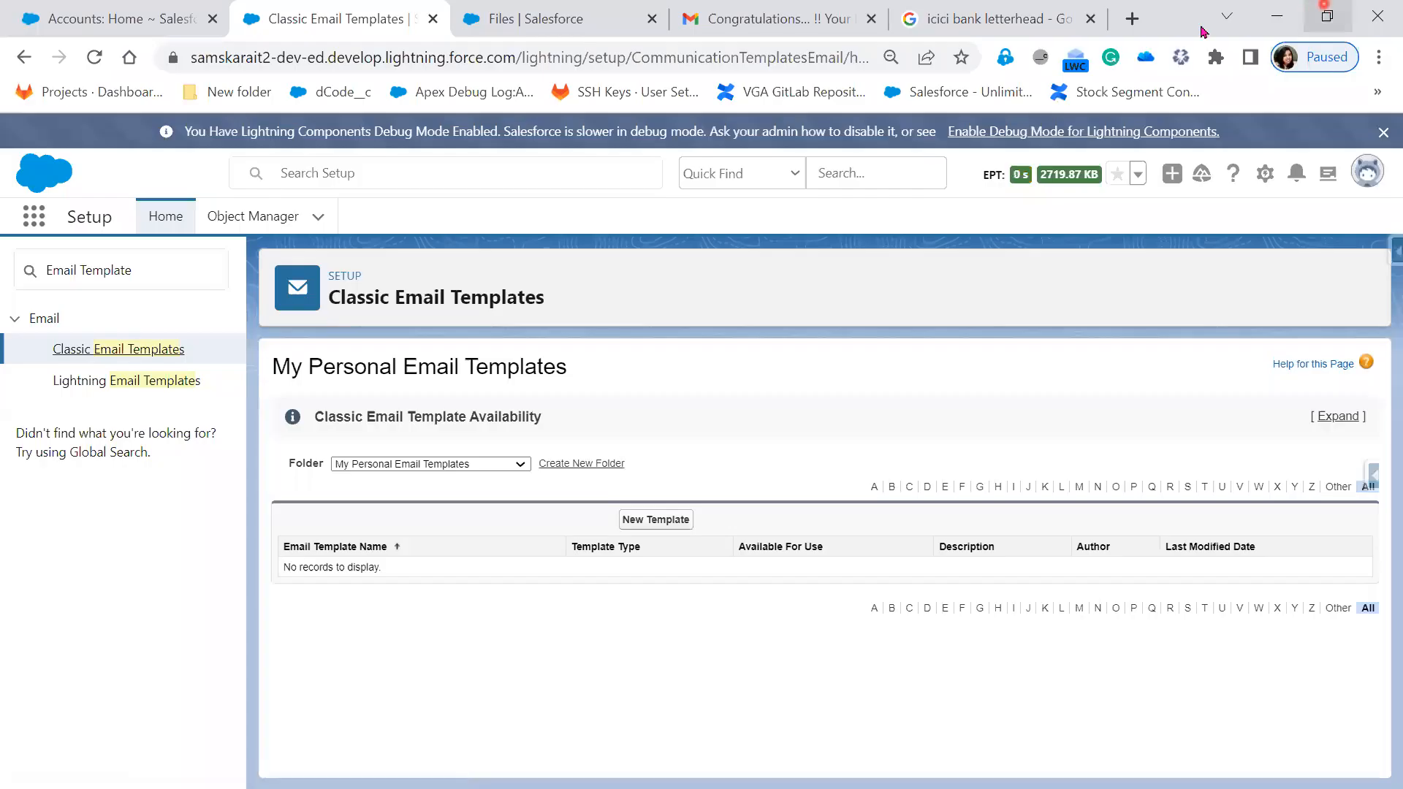
click(459, 465)
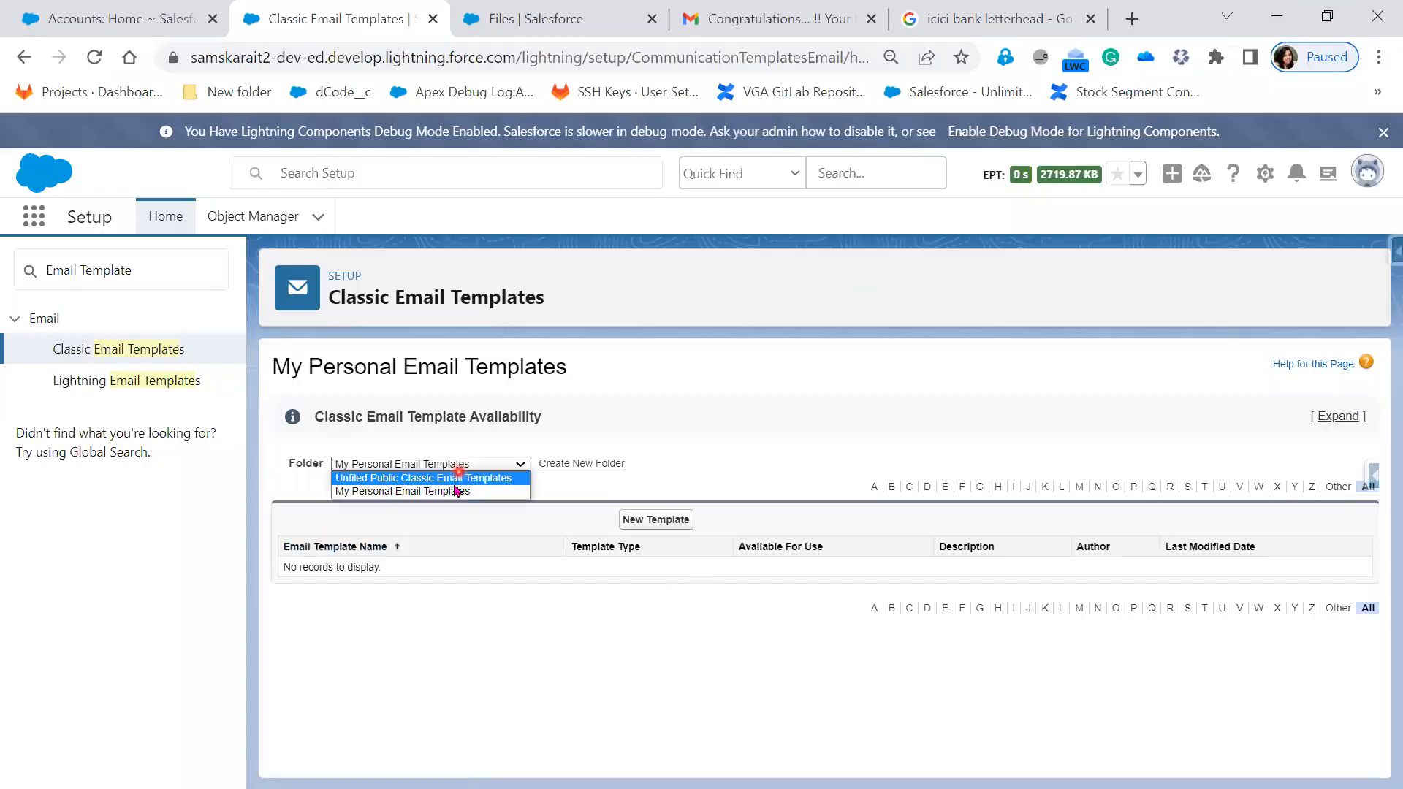
click(455, 479)
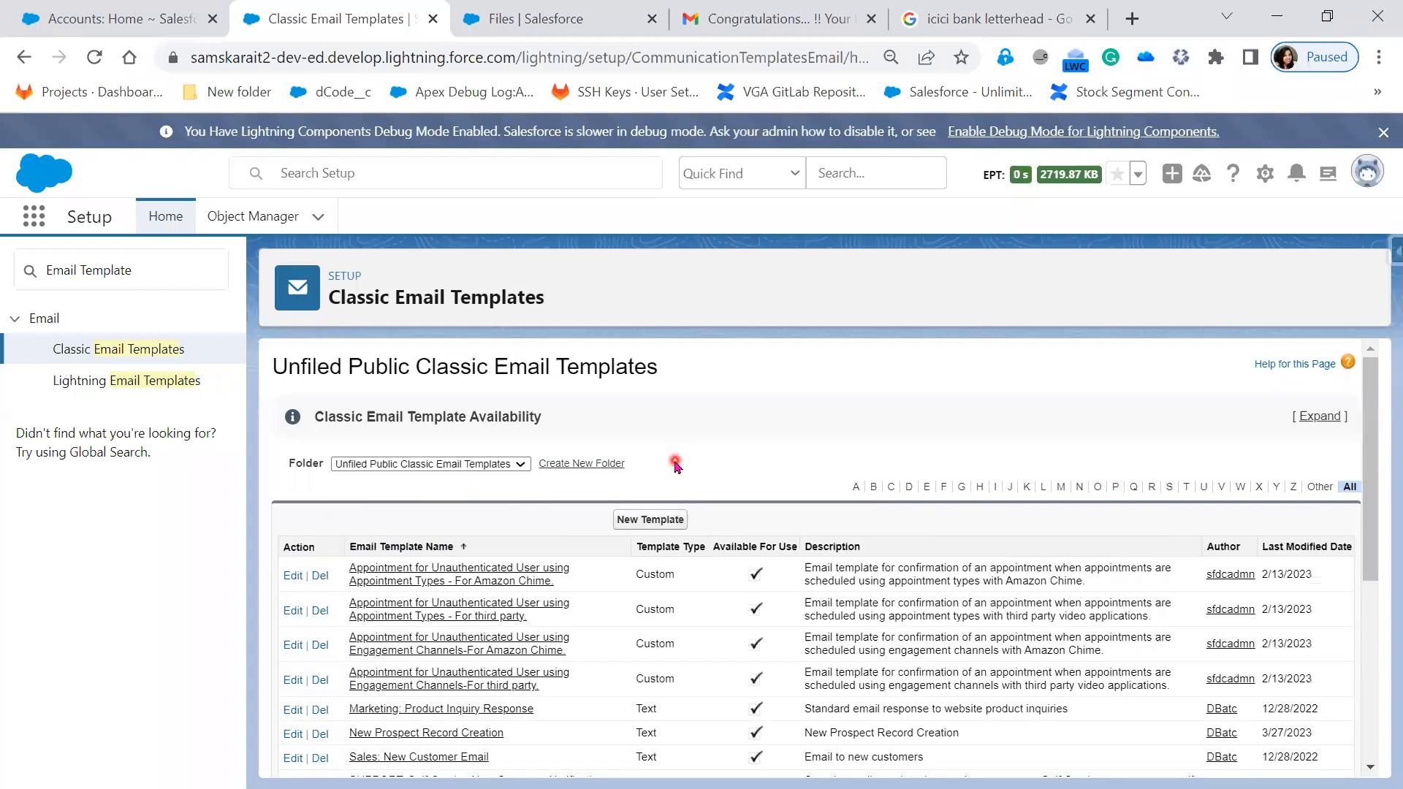
scroll(669, 511, down, 4)
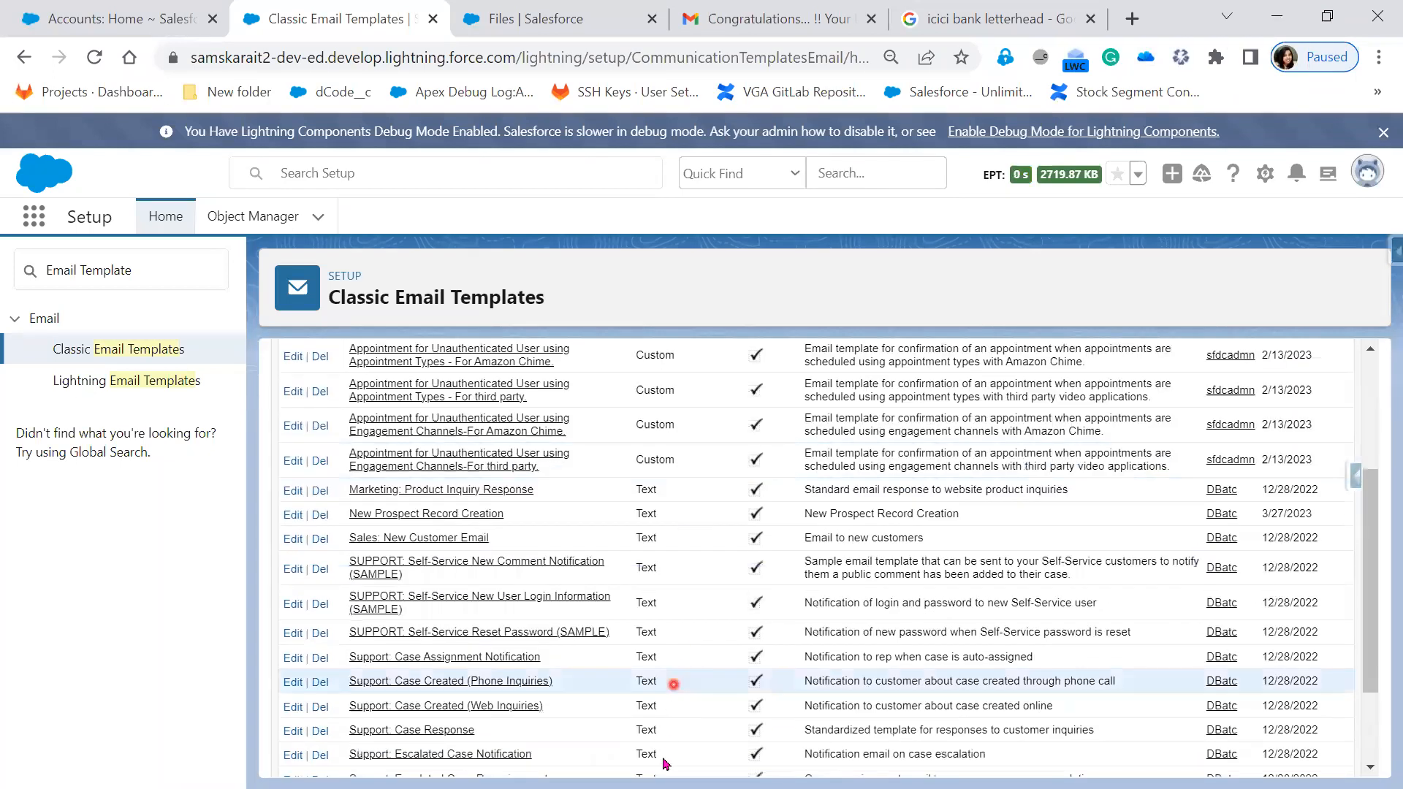
scroll(584, 504, up, 4)
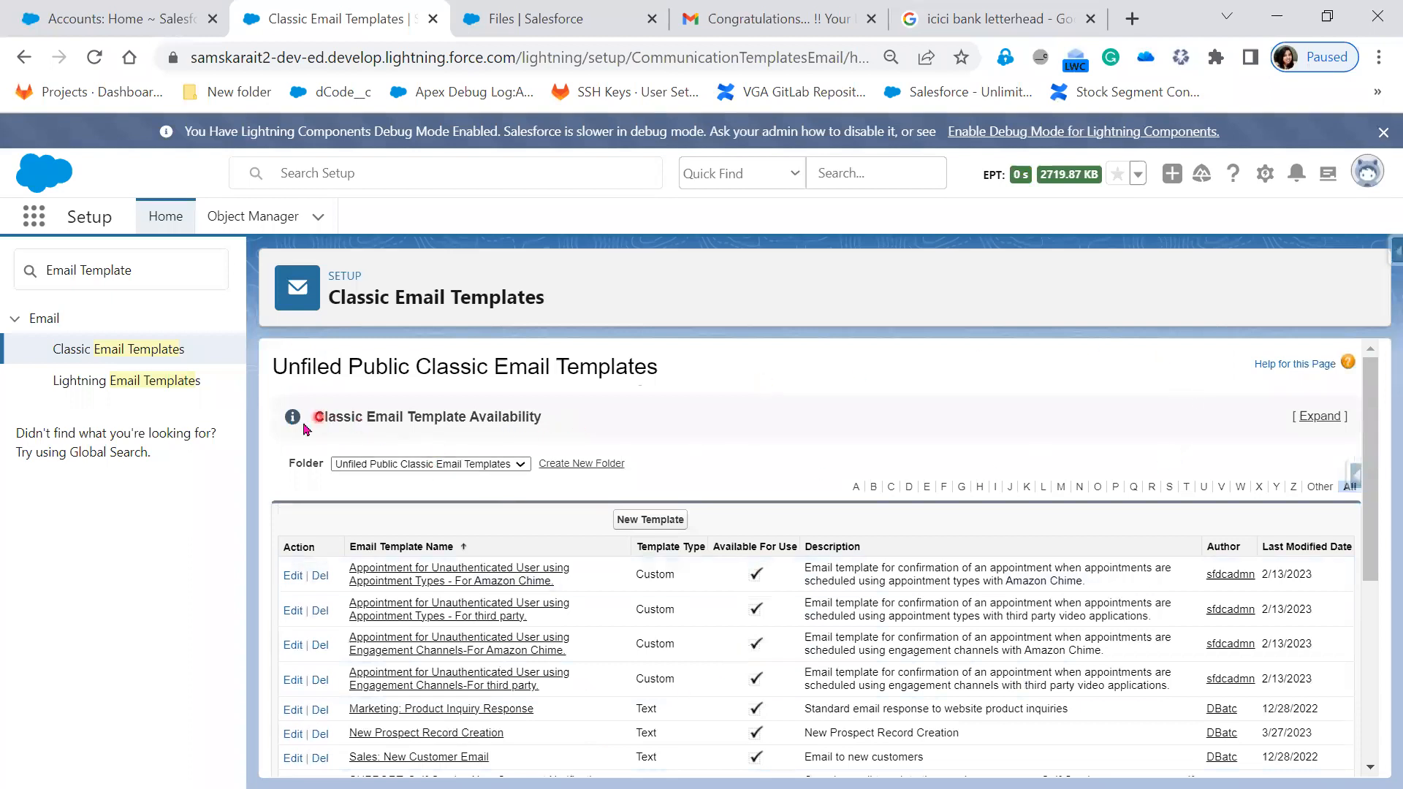
drag(321, 416, 561, 421)
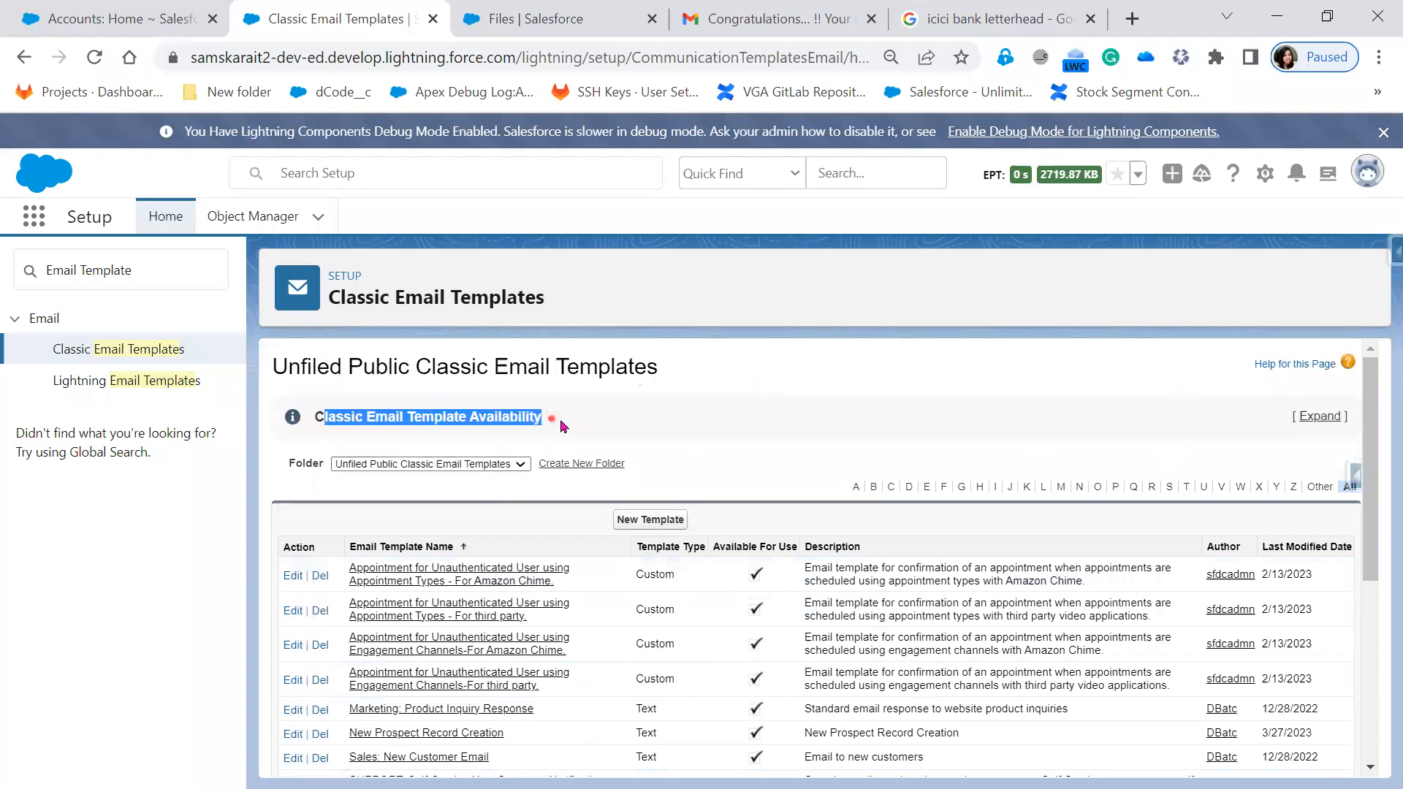
- Expand Classic Email Template Availability and highlight its intro about the following features
click(1315, 416)
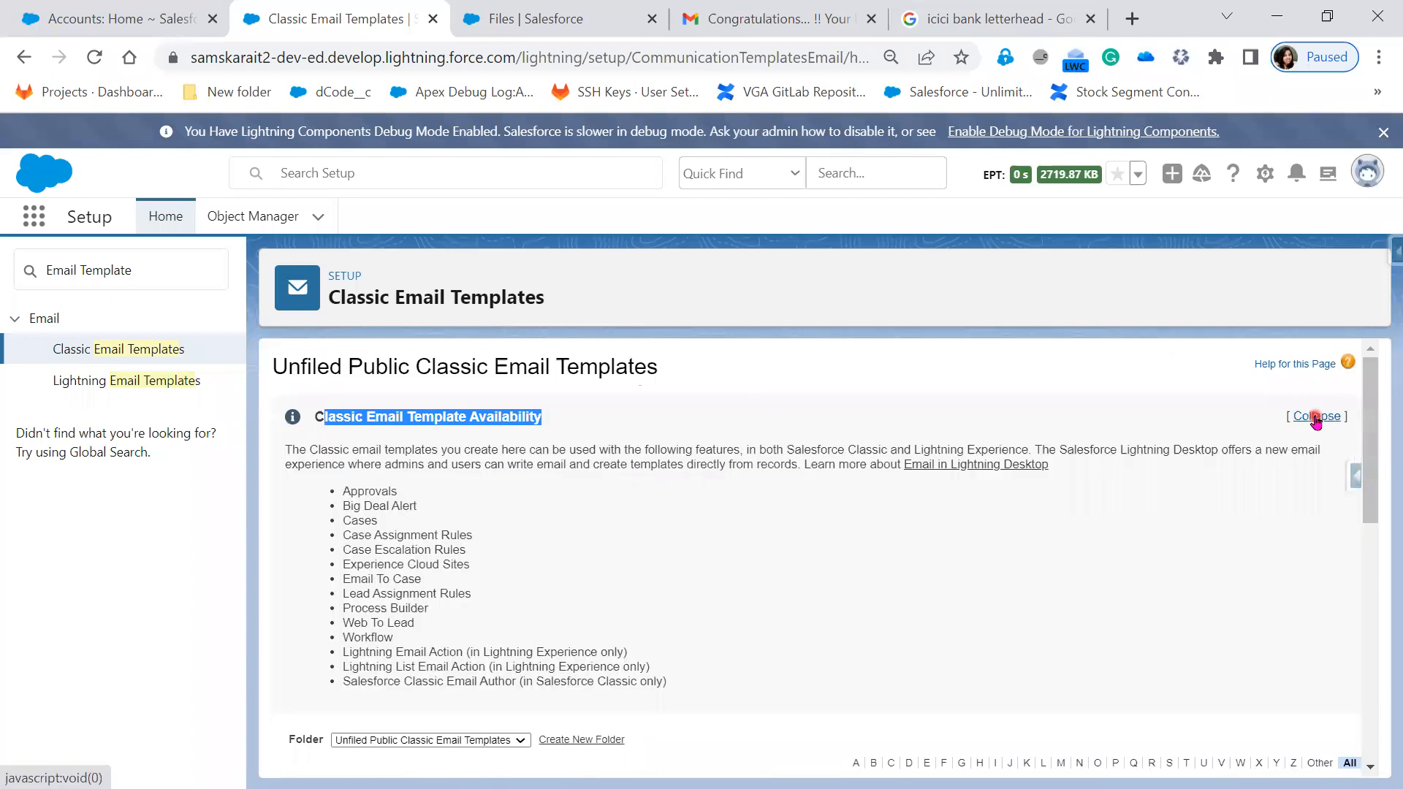
drag(731, 694, 294, 448)
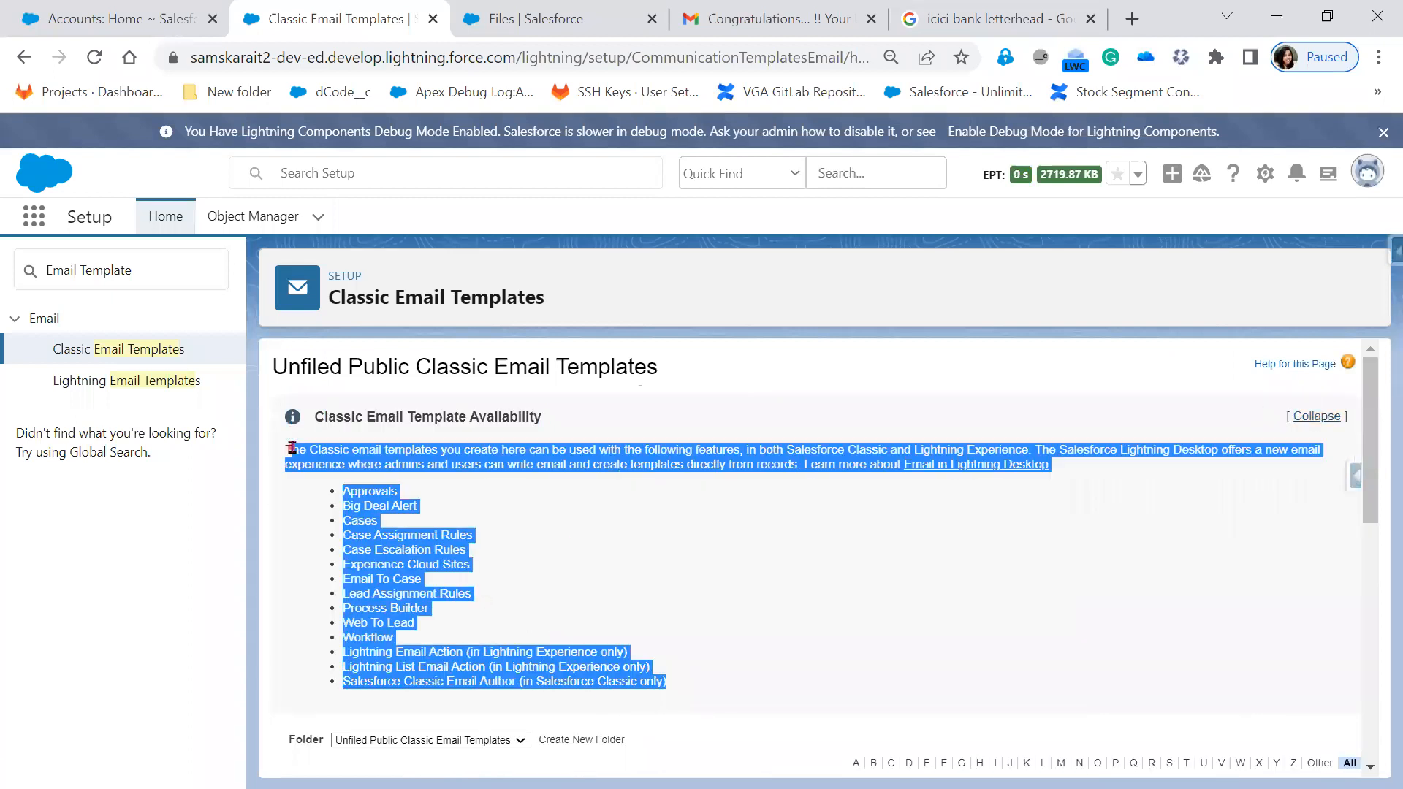
click(804, 601)
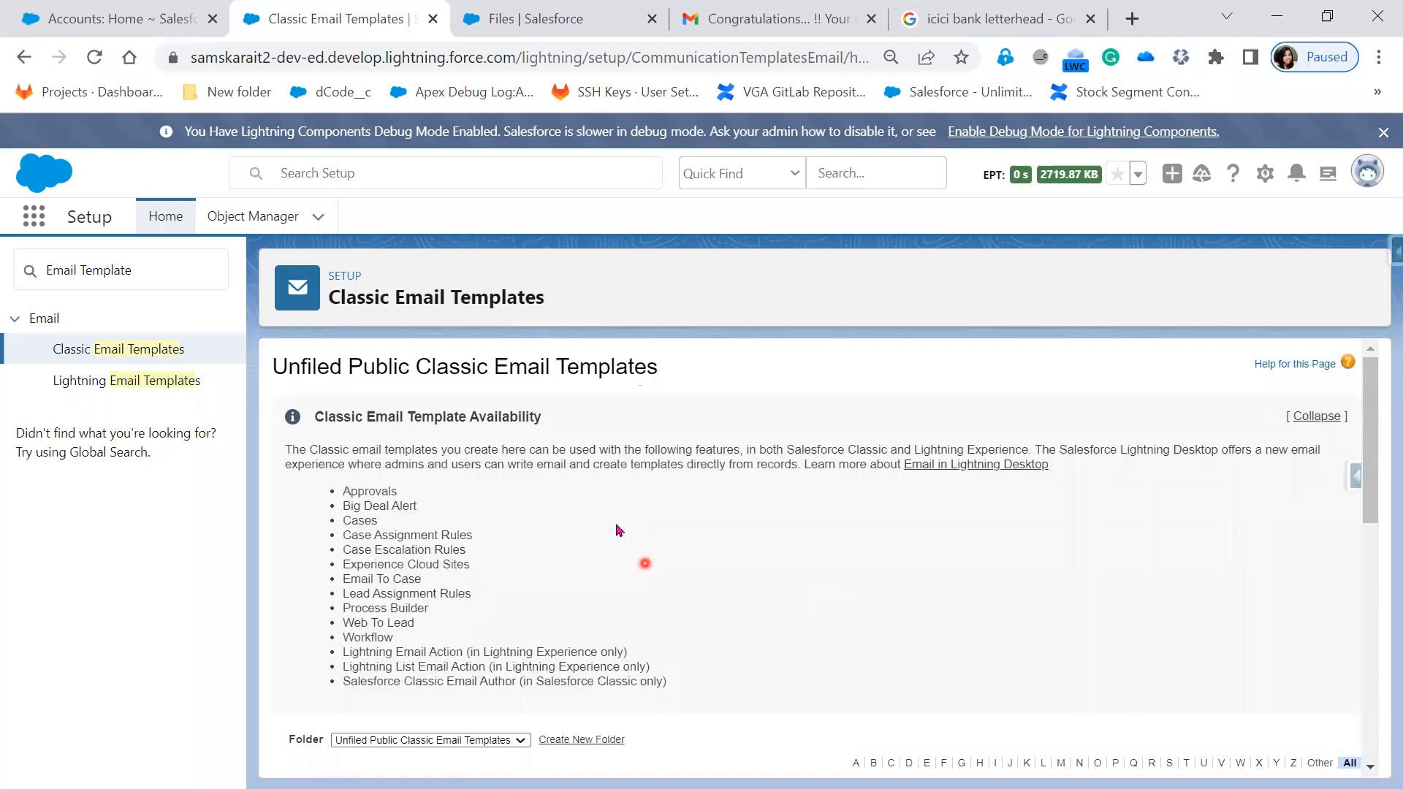
drag(440, 450, 513, 444)
drag(596, 450, 739, 451)
scroll(604, 744, down, 2)
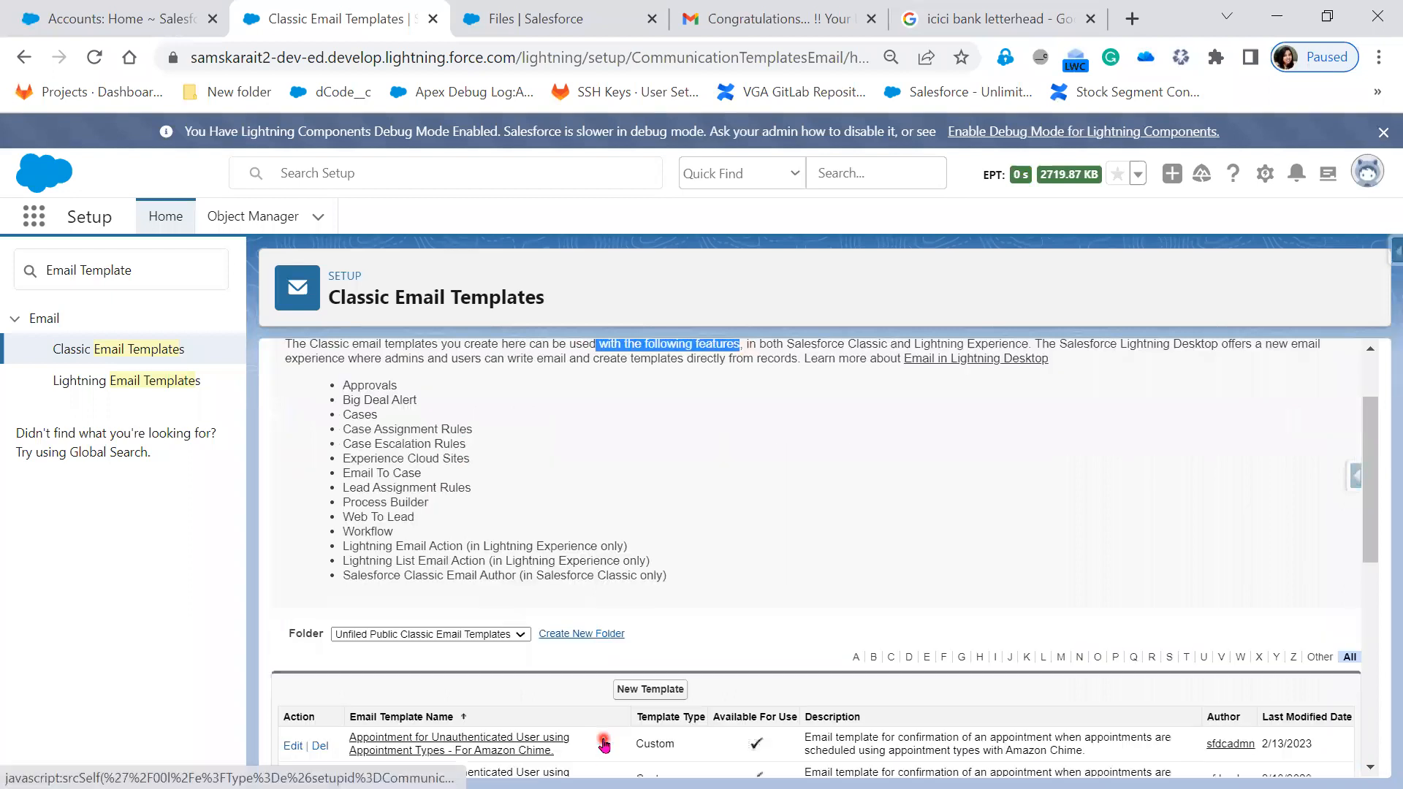
scroll(716, 548, up, 2)
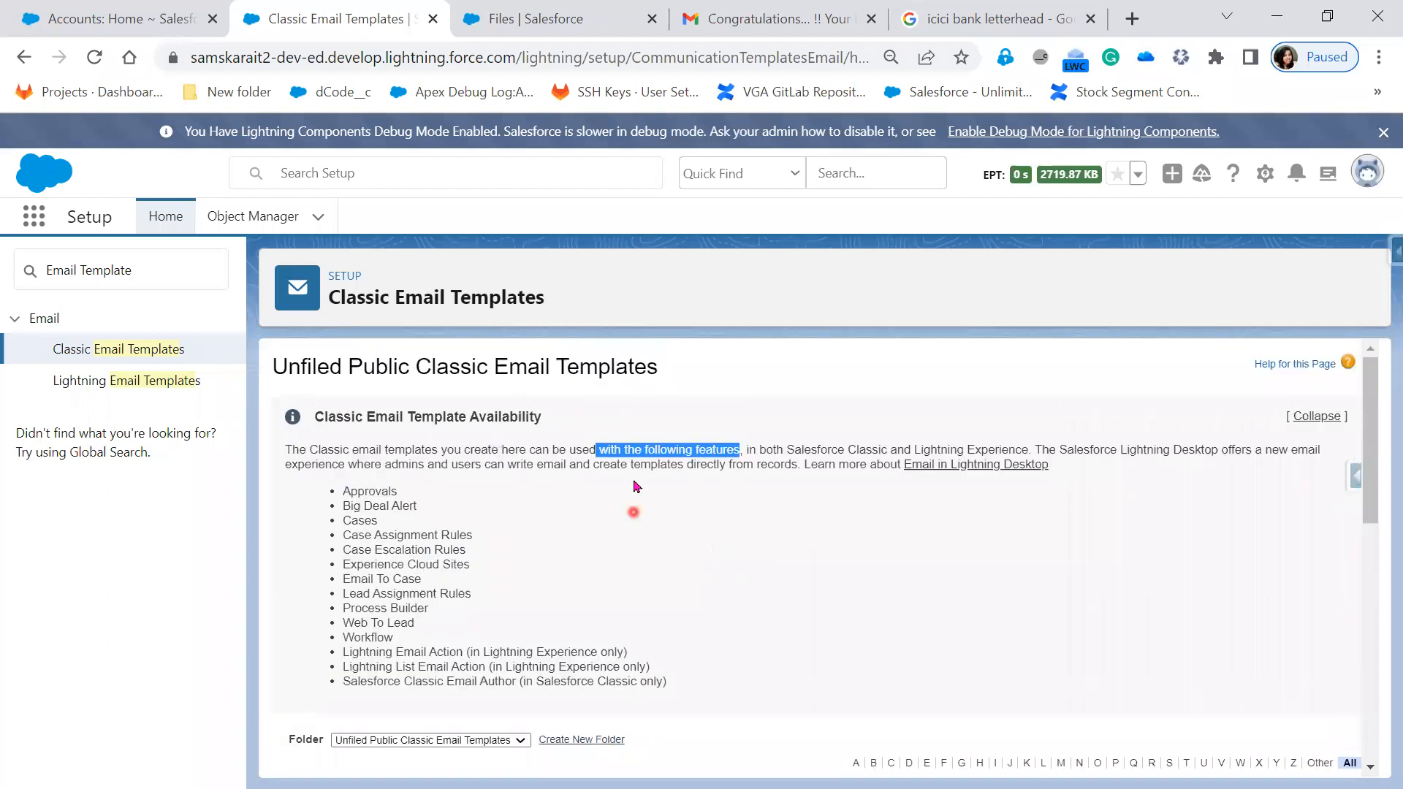
click(816, 542)
- Highlight the Classic/Lightning Experience and Lightning Desktop sentences, then the Approvals feature
drag(816, 449, 1028, 451)
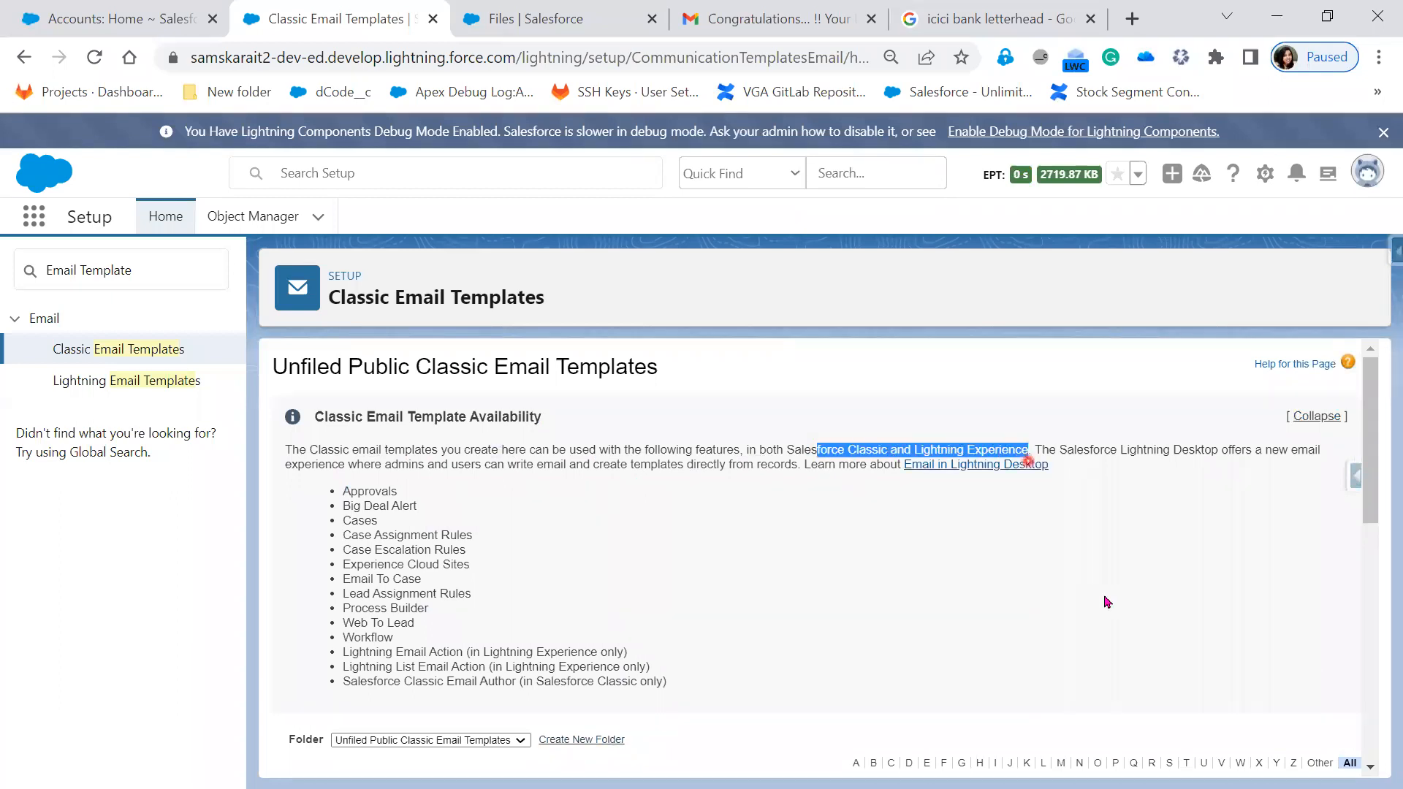
drag(1170, 450, 852, 485)
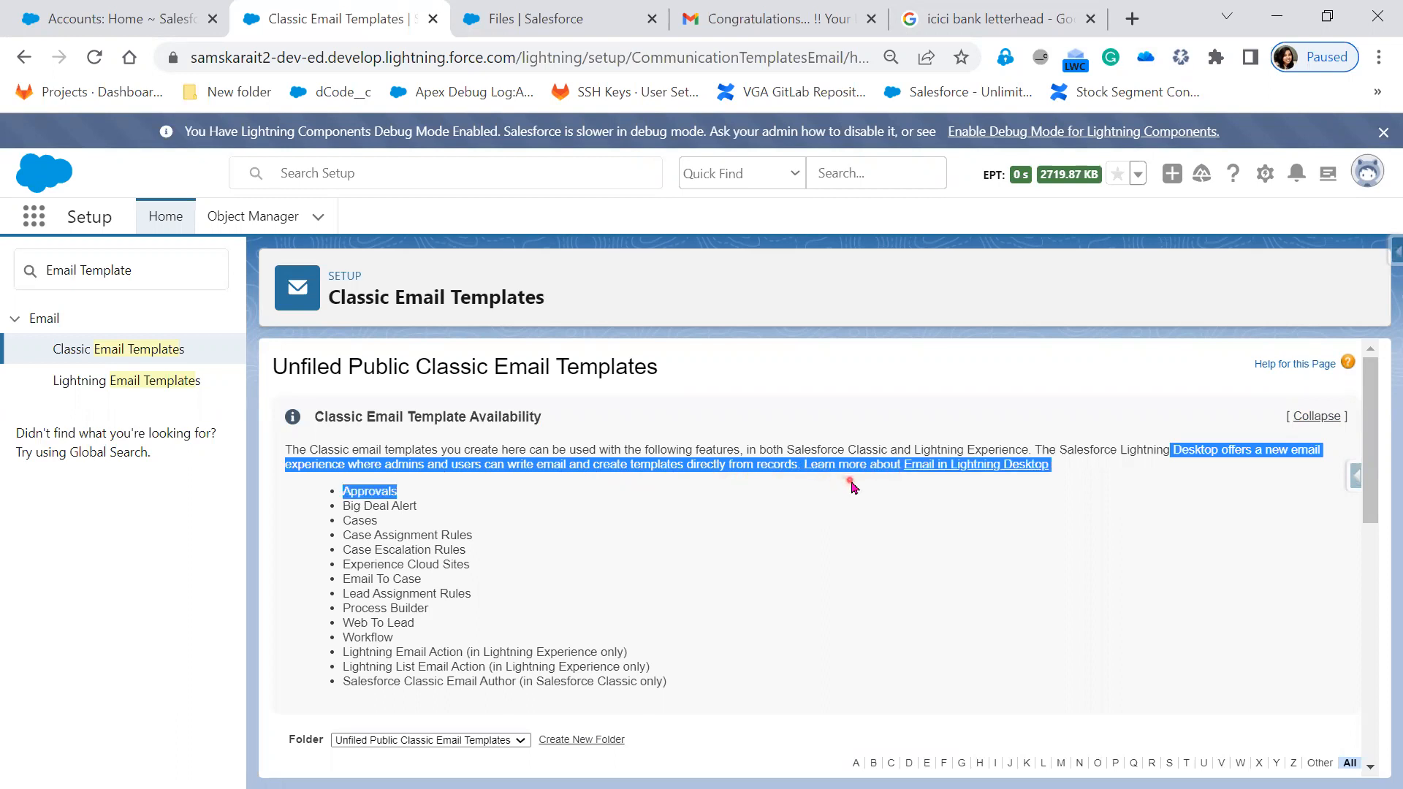
click(906, 520)
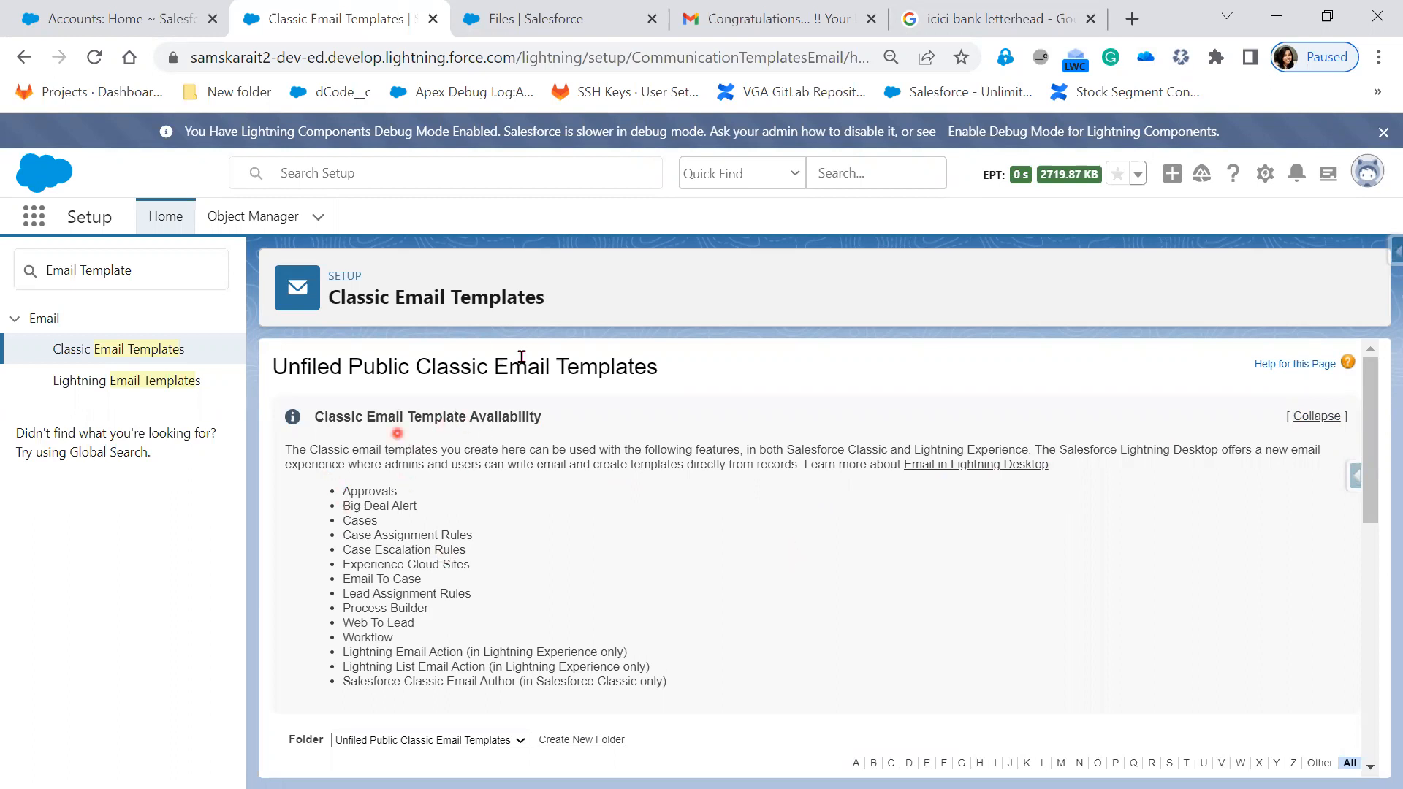
drag(342, 488, 423, 496)
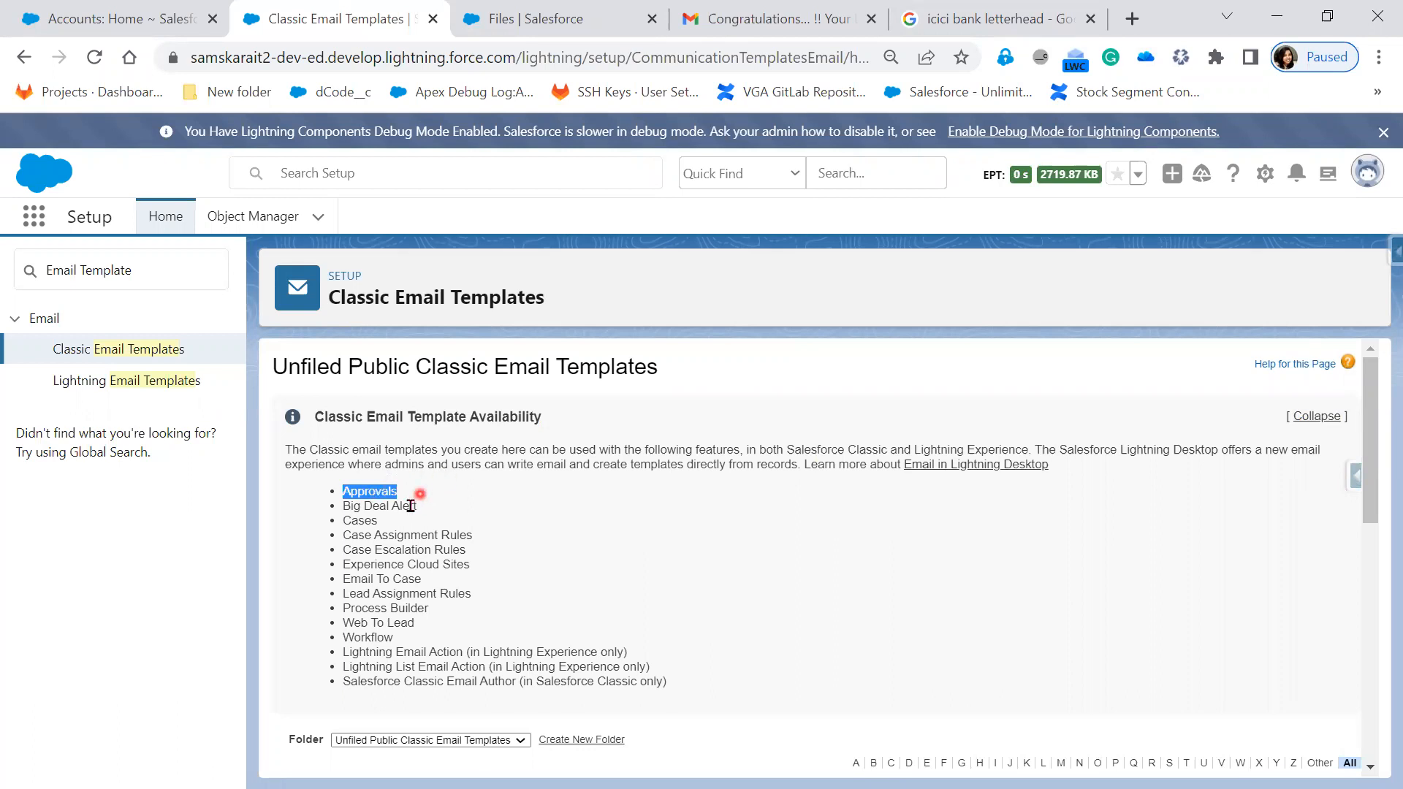
click(404, 509)
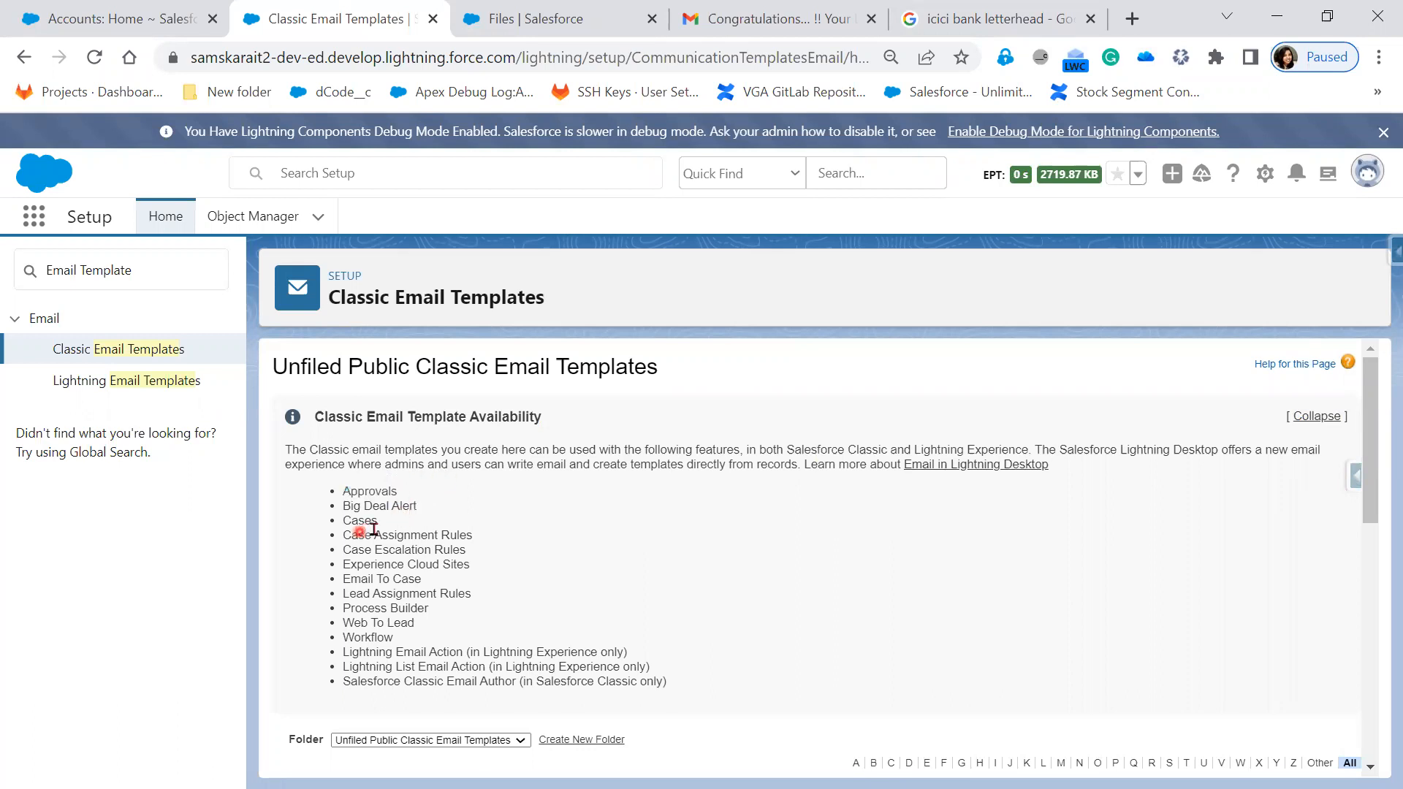
drag(386, 525, 322, 526)
drag(427, 504, 324, 510)
click(448, 532)
drag(420, 504, 333, 506)
drag(469, 531, 335, 543)
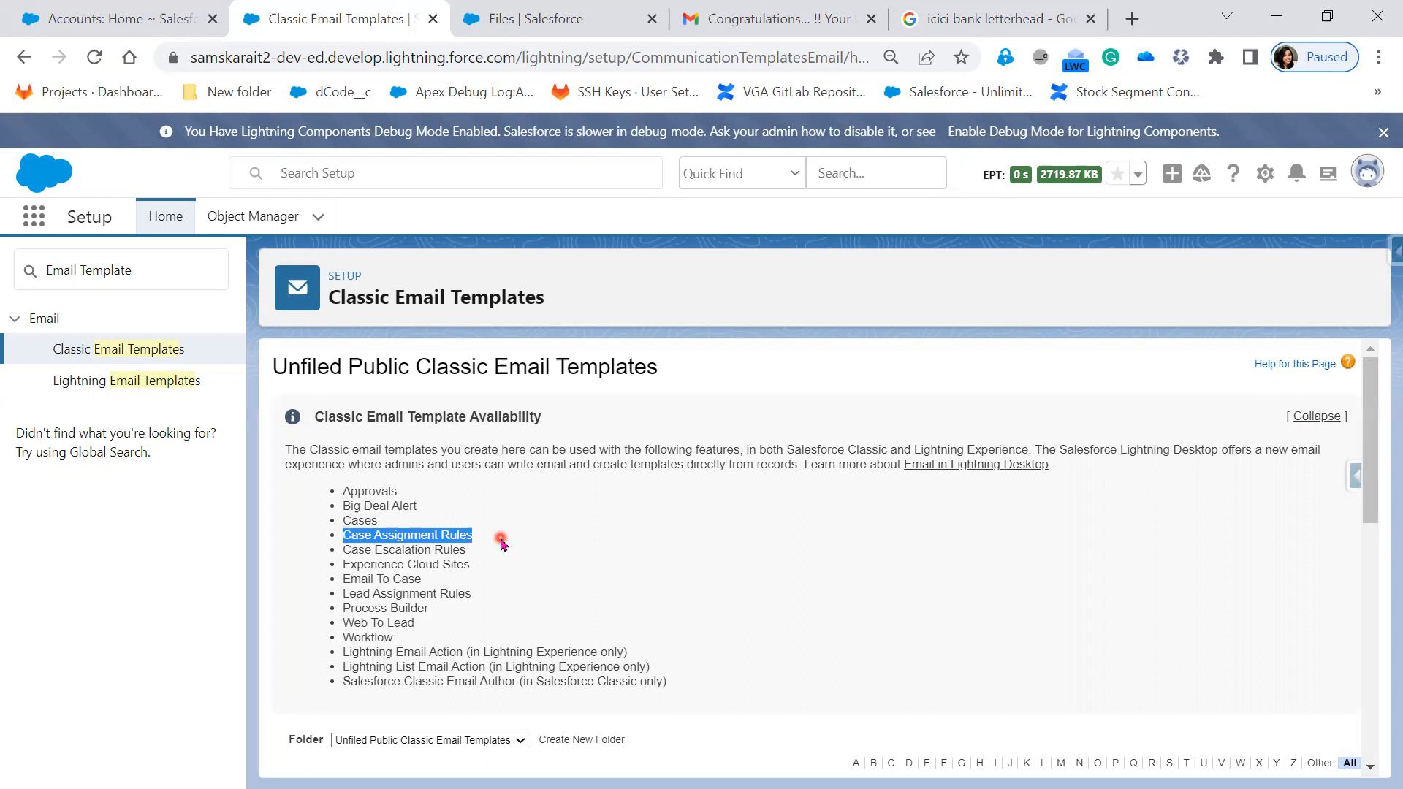
drag(484, 549, 335, 549)
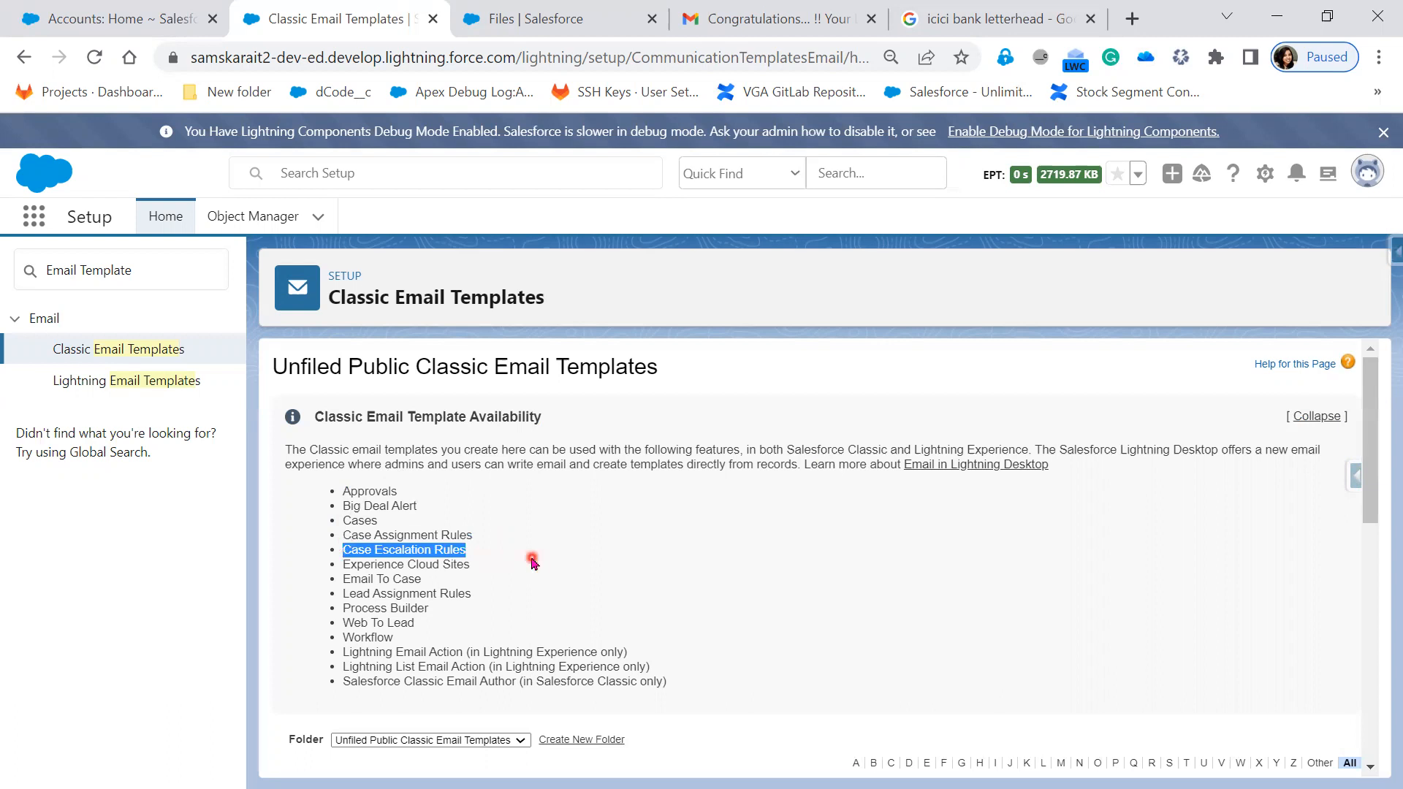
scroll(532, 561, down, 1)
mouse_move(490, 453)
mouse_down()
mouse_move(332, 456)
mouse_move(342, 437)
mouse_up()
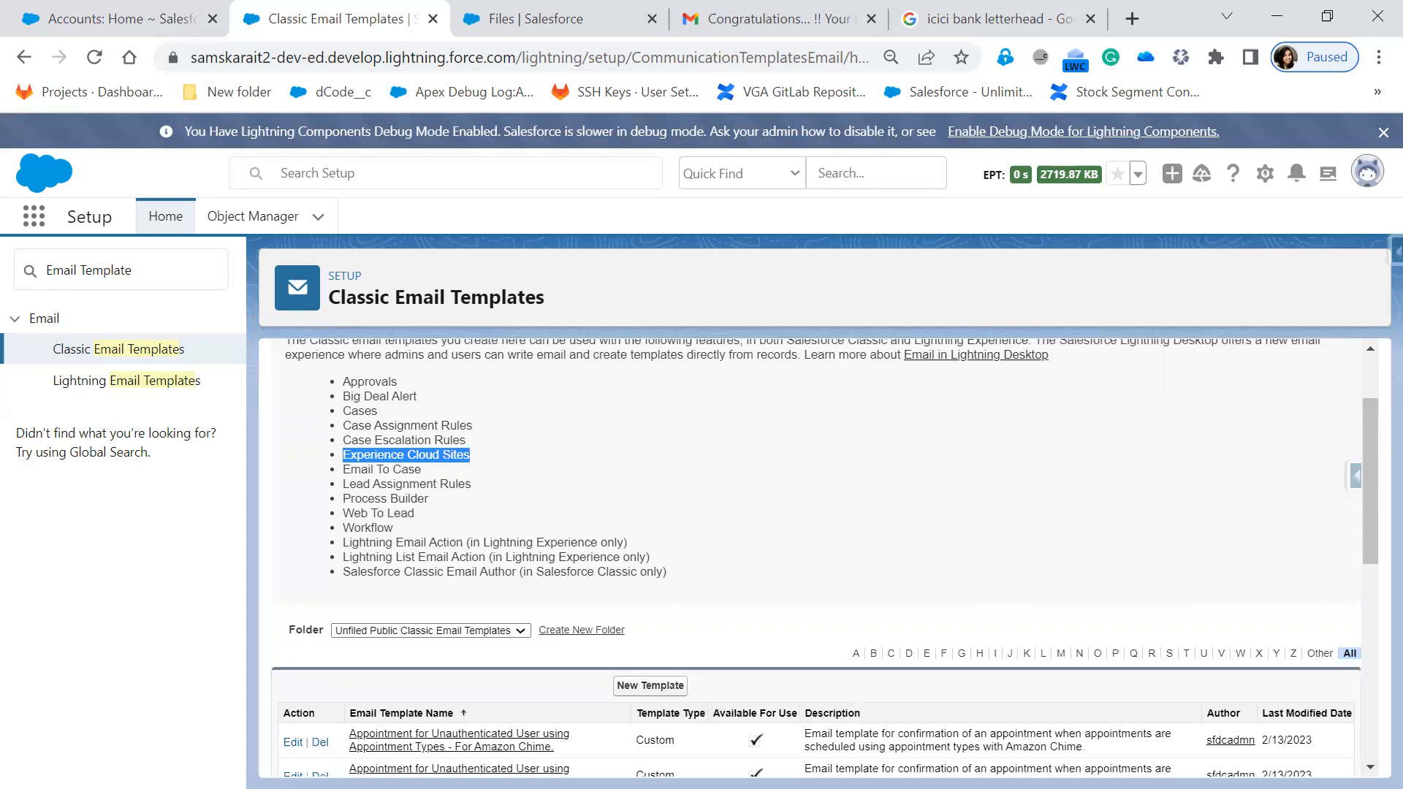
- In Paint, add the text note 'Amazon -->Product--AddtoCart' and move it toward mid-canvas
key(alt+Tab)
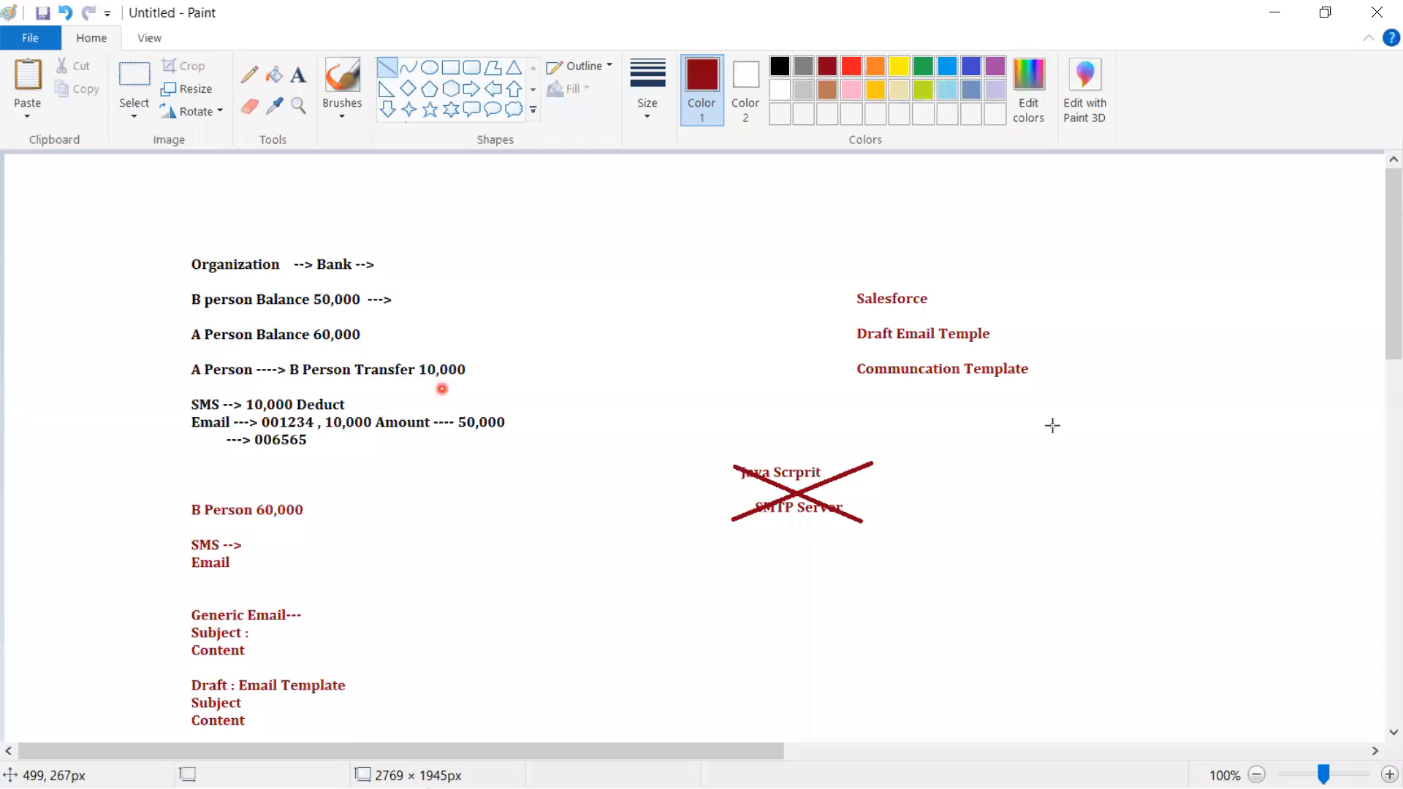
click(296, 87)
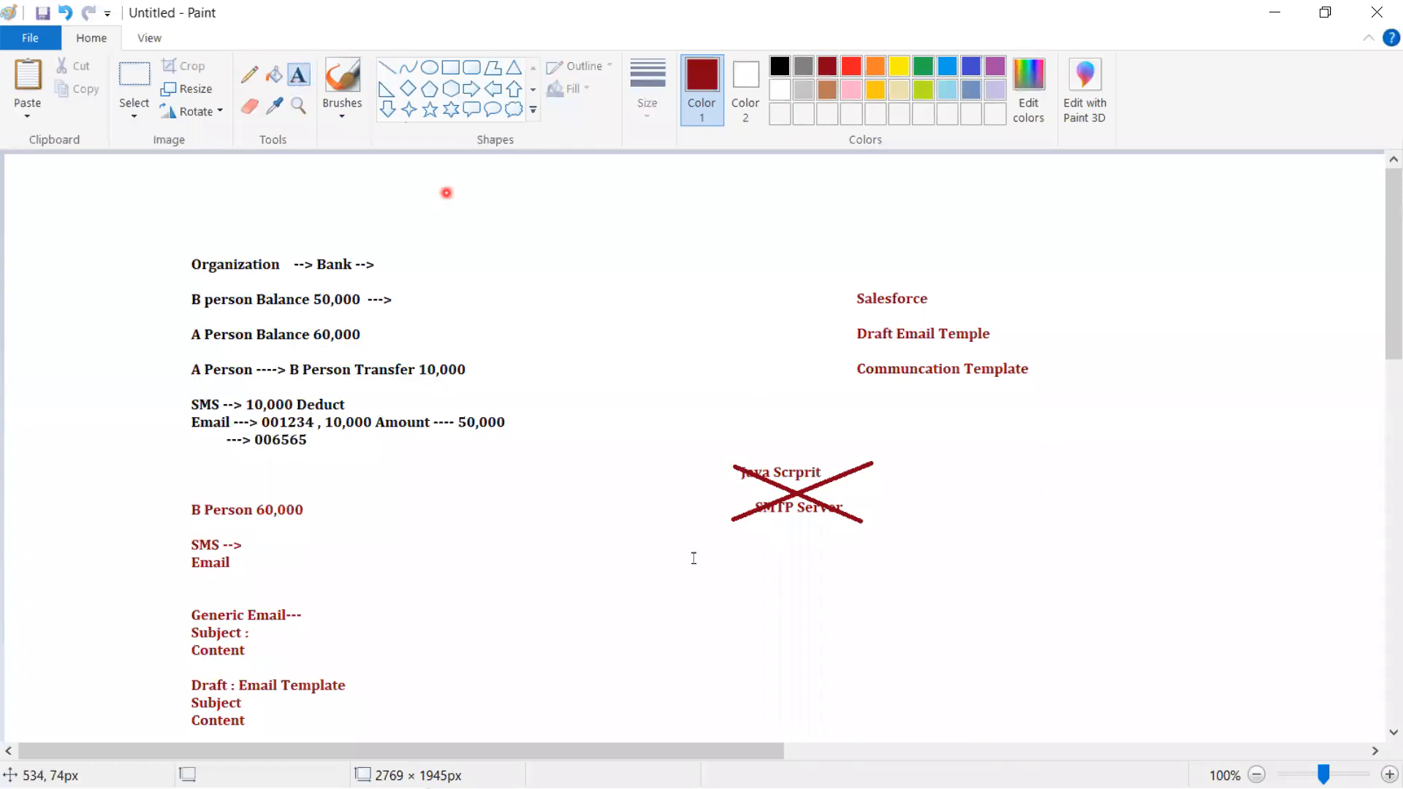
click(697, 611)
text(Ama)
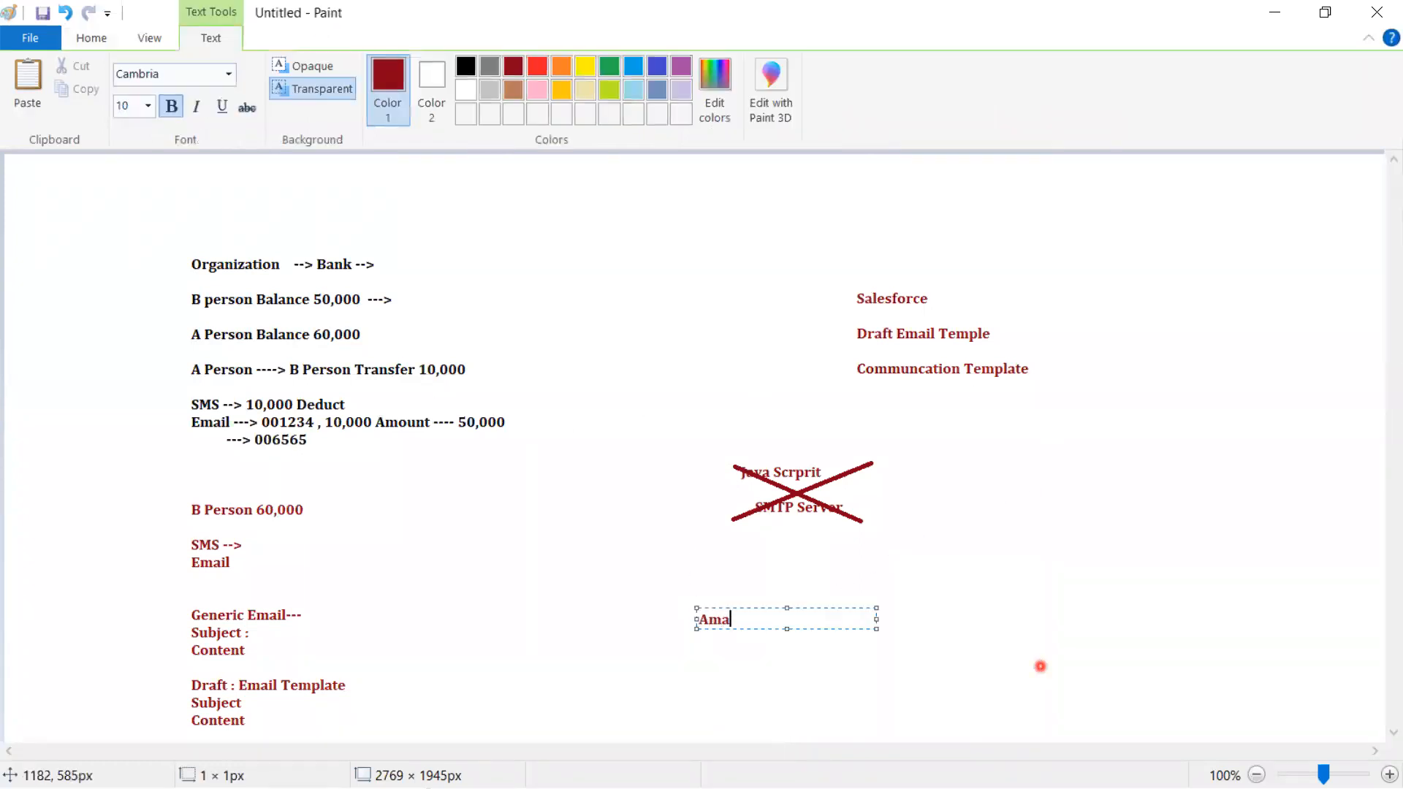
text(zon -->Product--AddtoCart)
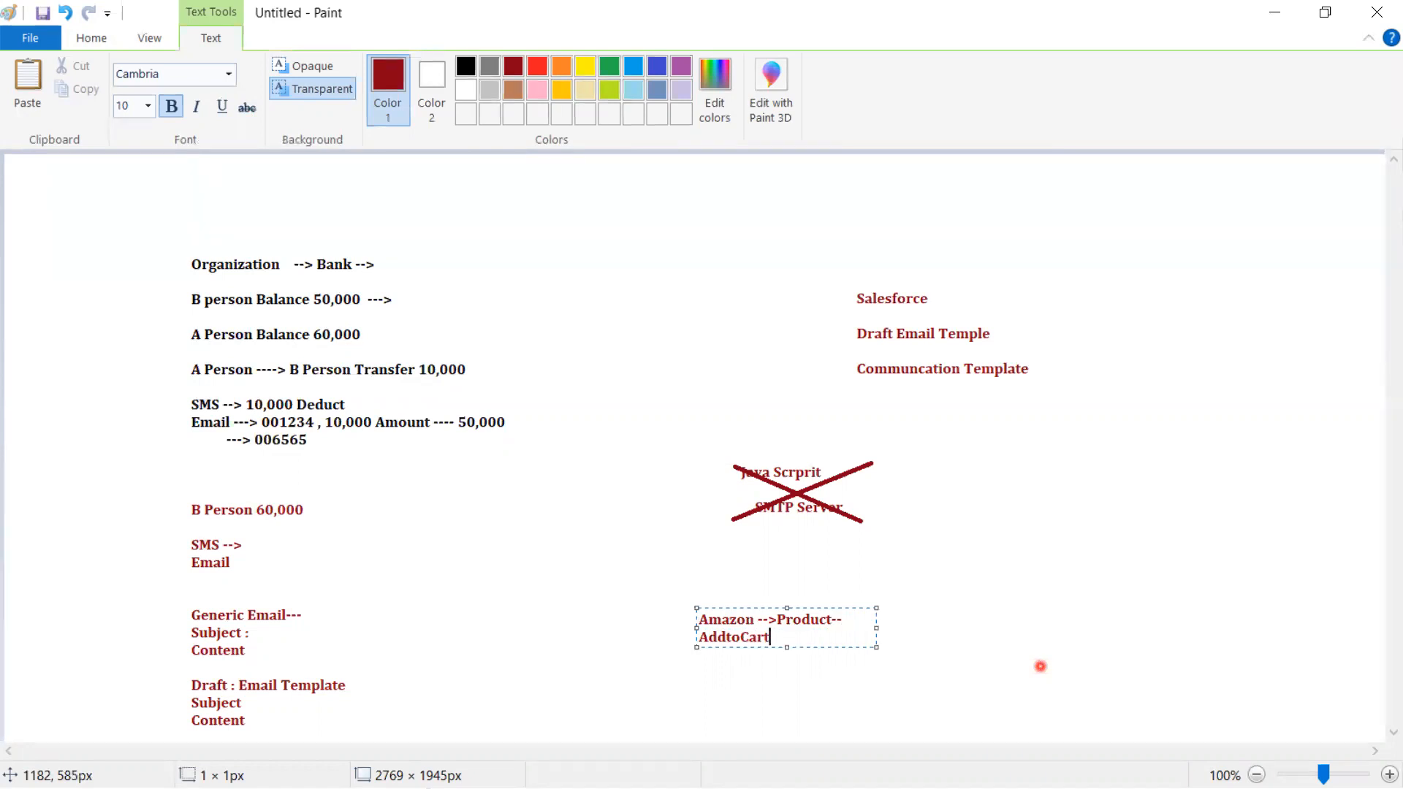
key(Return)
key(Return)
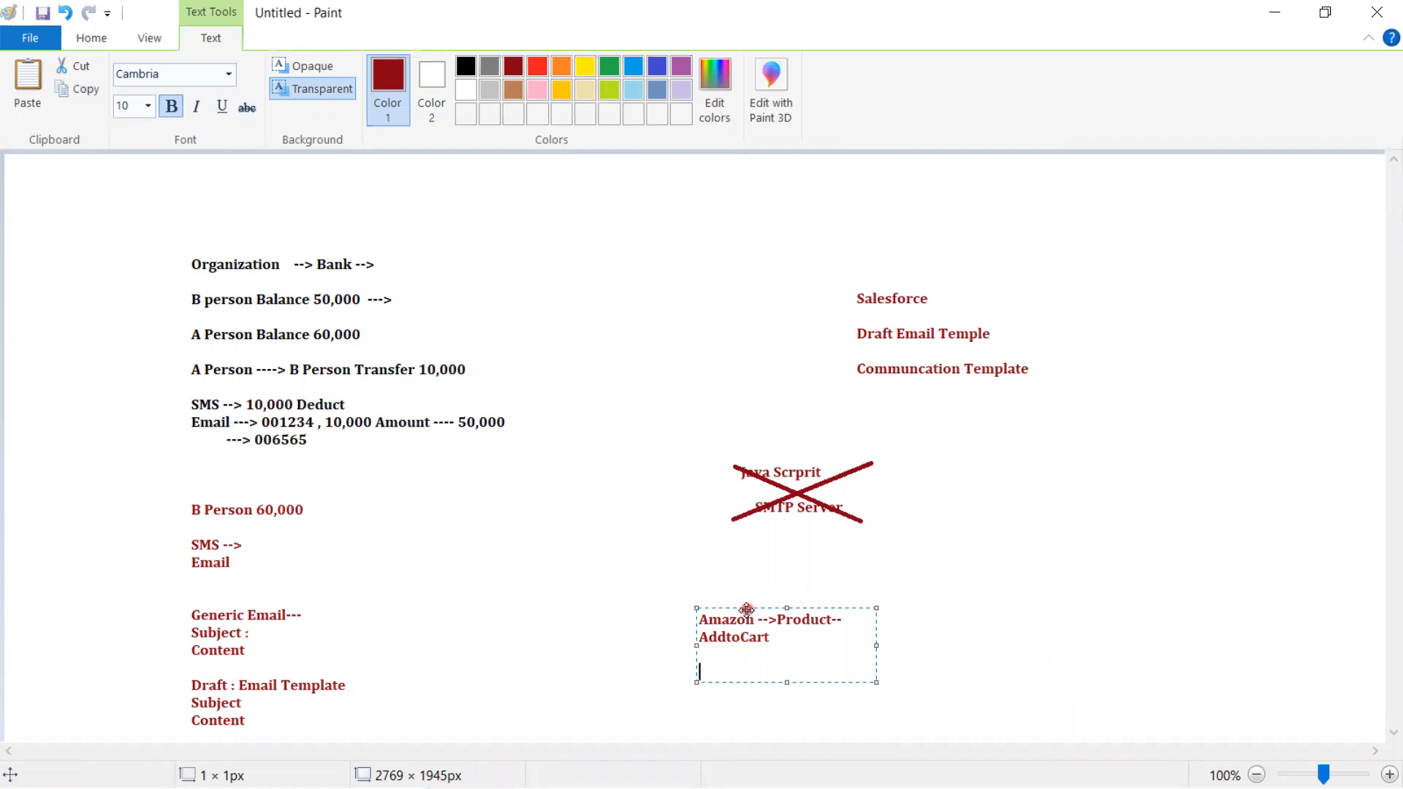
drag(746, 609, 498, 481)
- Add lines 'Billing - Payment', 'Email -->', 'Product Detail', 'Price', 'When' and 'Return Policy'
text(Billing - Payment)
key(Return)
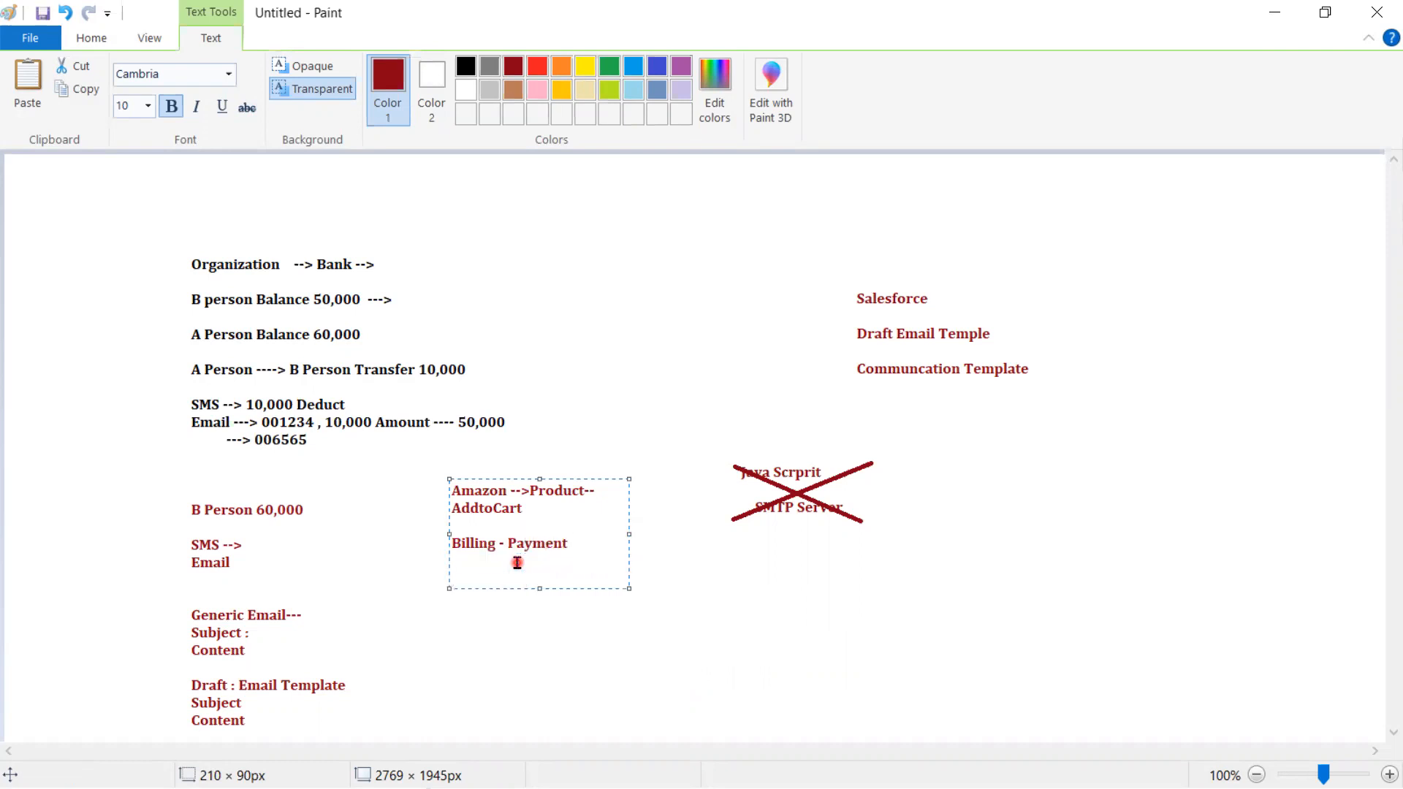
text(Email -->)
key(Return)
text(Product Detail)
key(Return)
text(Price)
key(Return)
text(W)
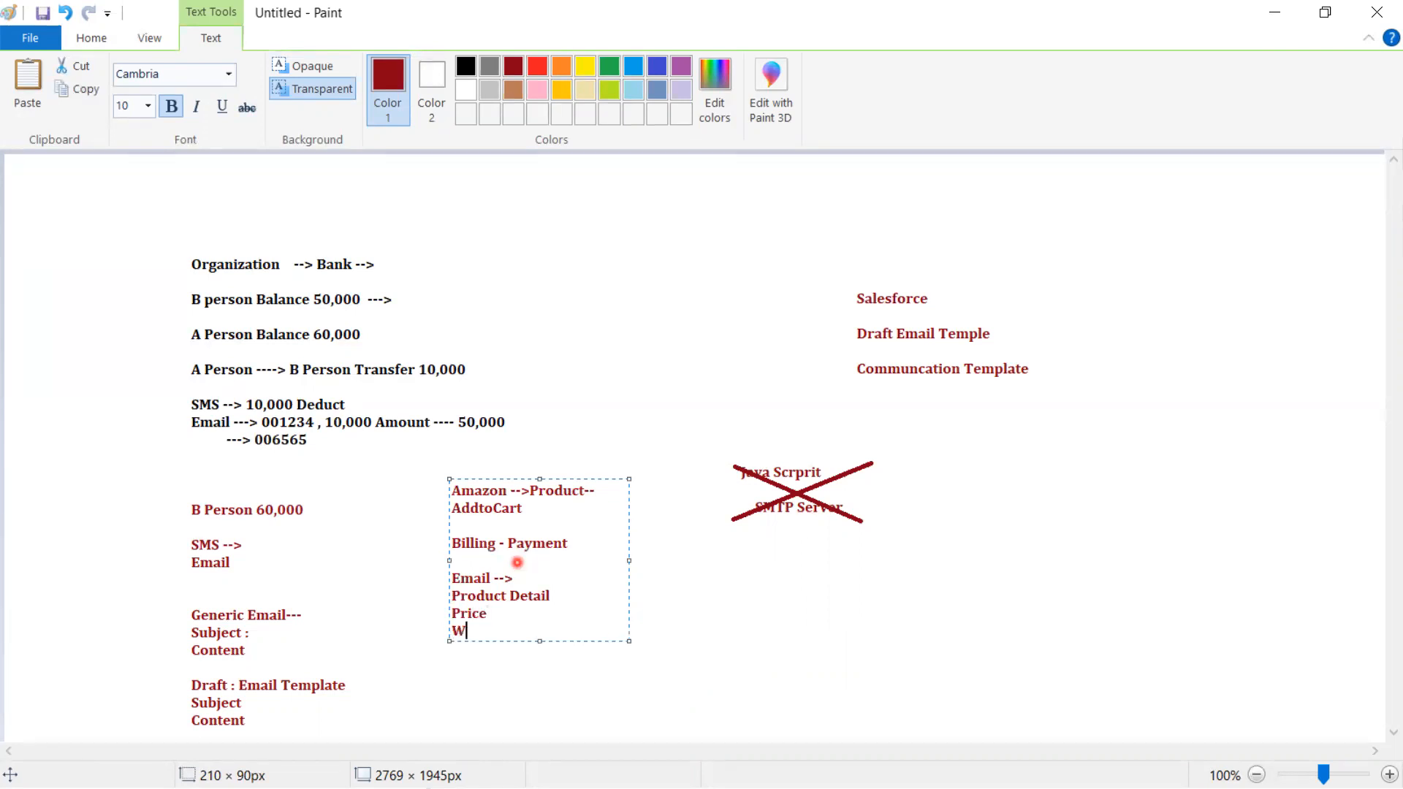
text(hen)
key(Return)
text(Return Policy)
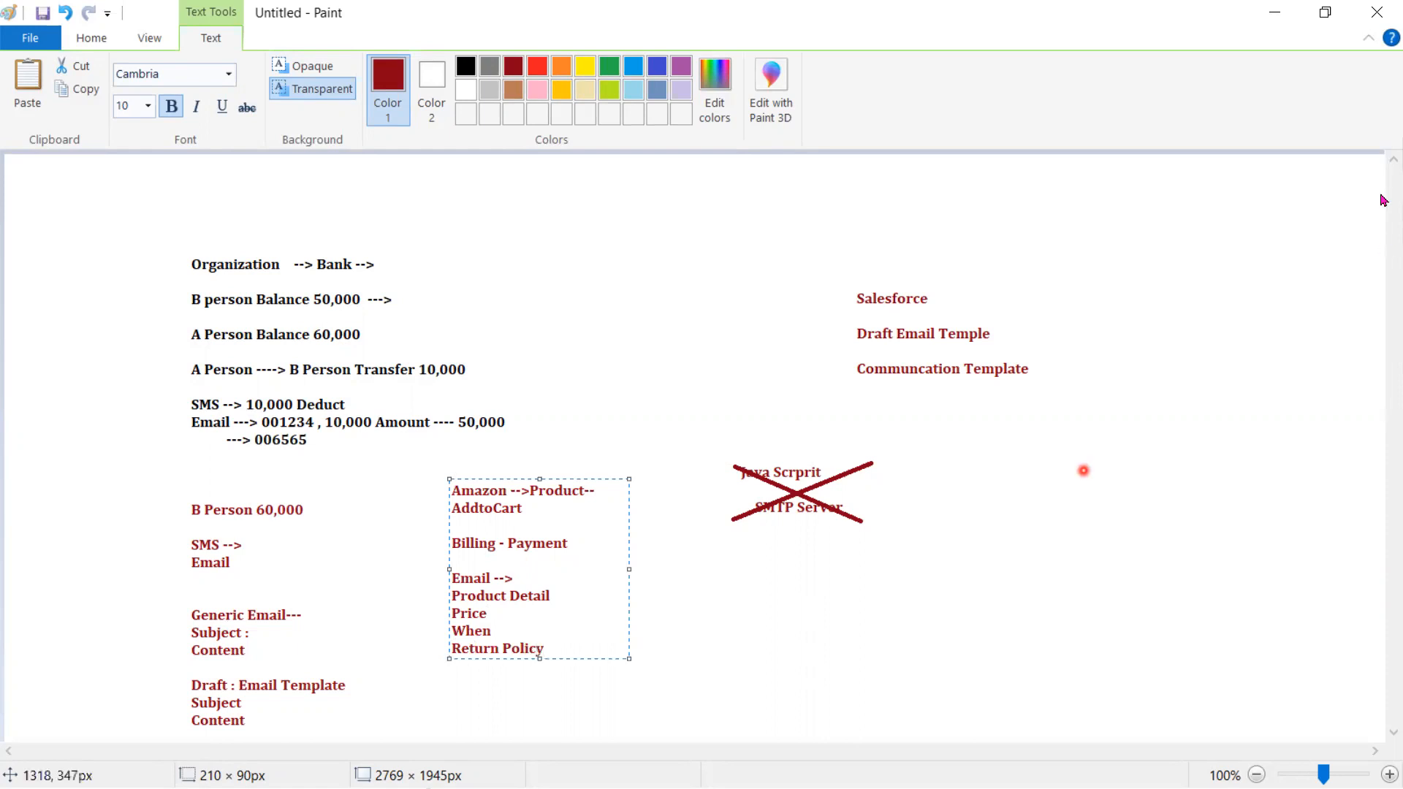
- Minimize Paint and highlight Email To Case, Lead Assignment Rules, Process Builder and Web To Lead
click(1275, 12)
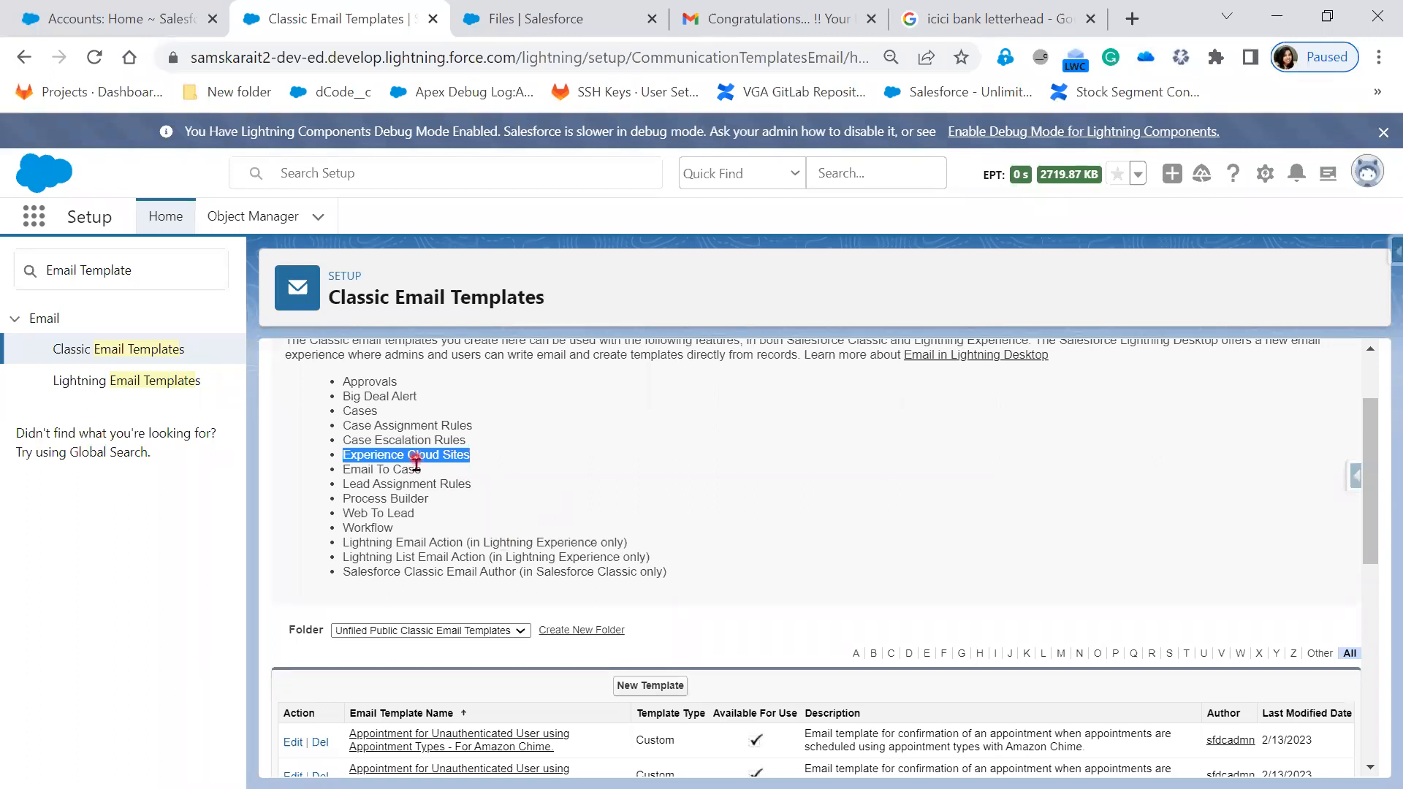
drag(430, 474, 320, 476)
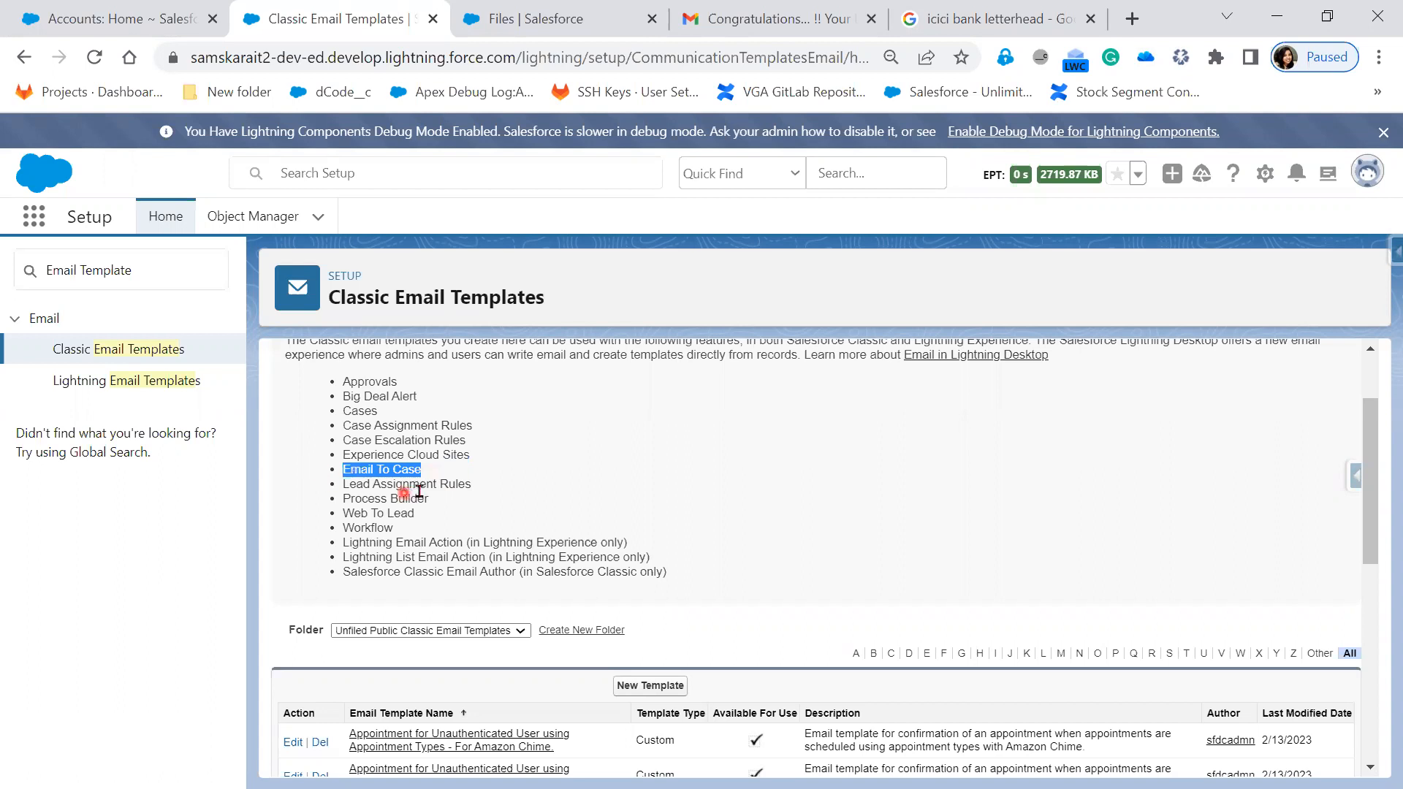
click(514, 486)
drag(514, 484, 332, 485)
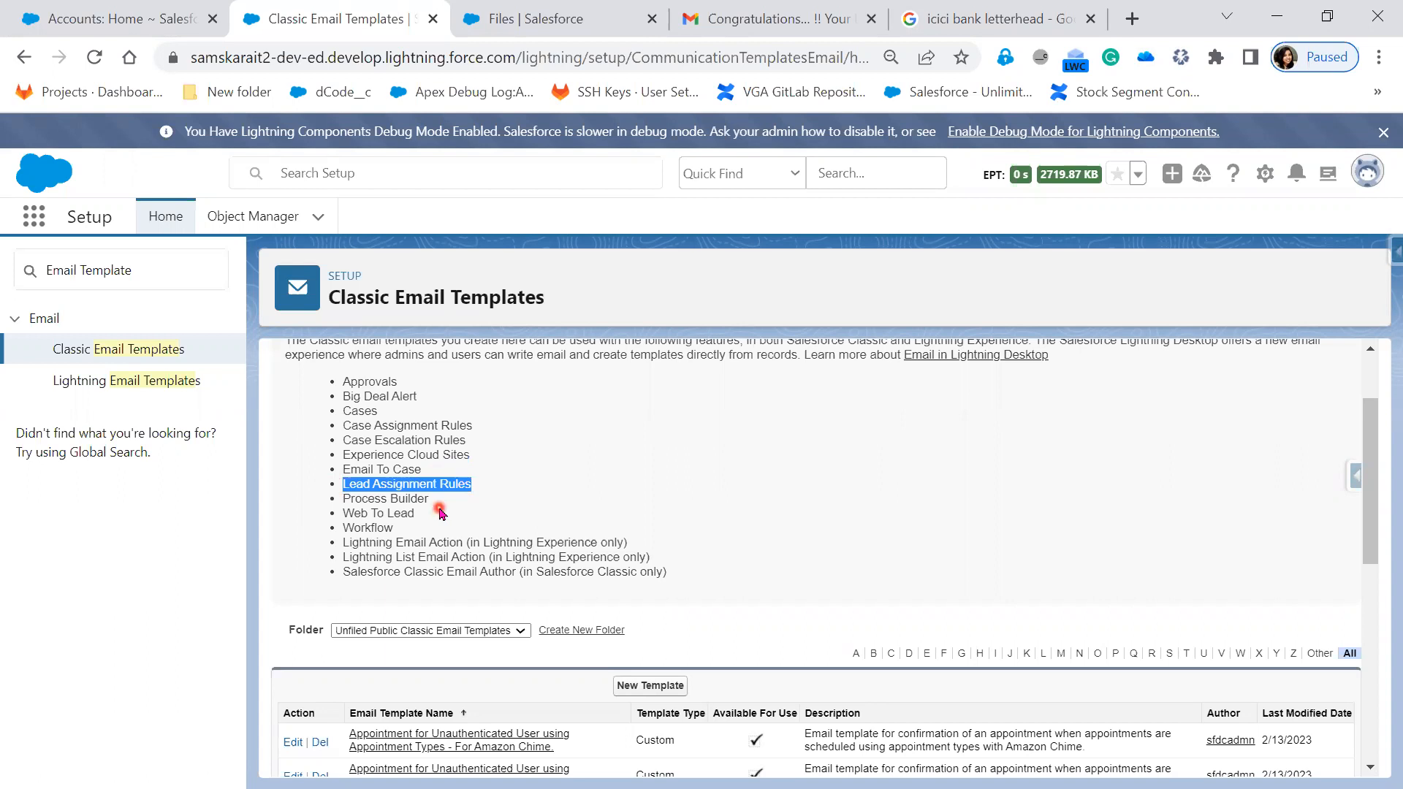
drag(441, 510, 341, 501)
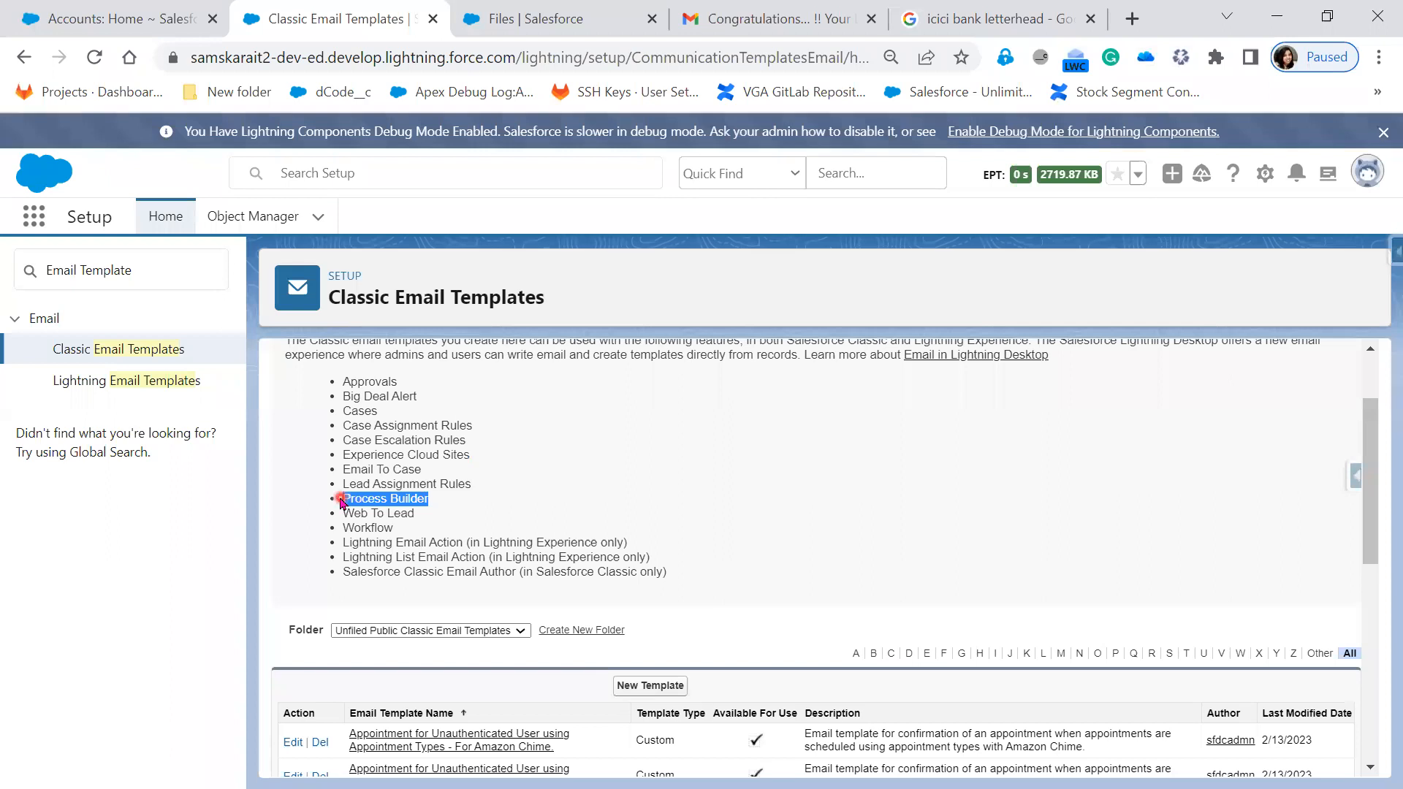
drag(433, 514, 341, 513)
- Highlight Lightning Email Action, Lightning List Email Action, Classic Email Author and Workflow in the list
drag(571, 542, 340, 542)
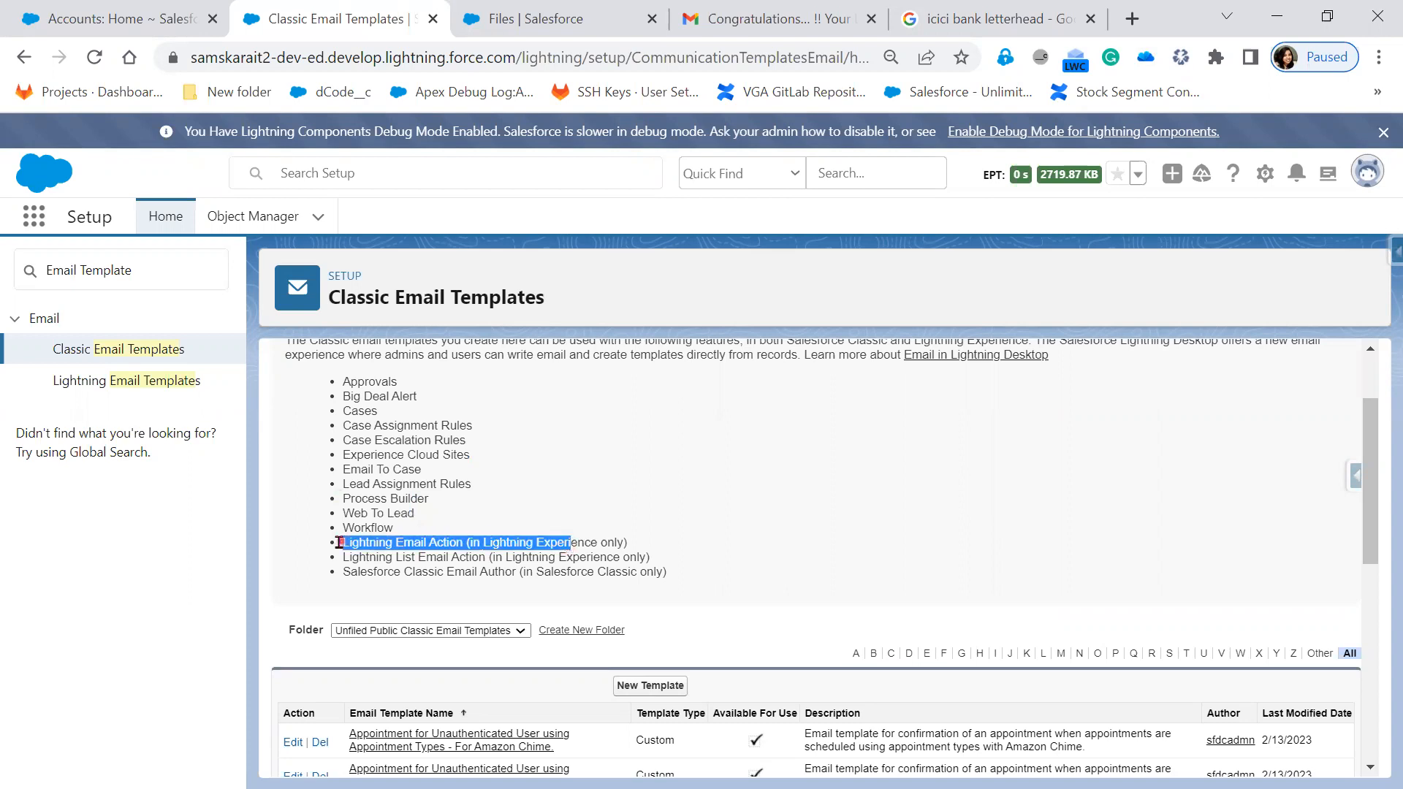
drag(633, 545, 309, 547)
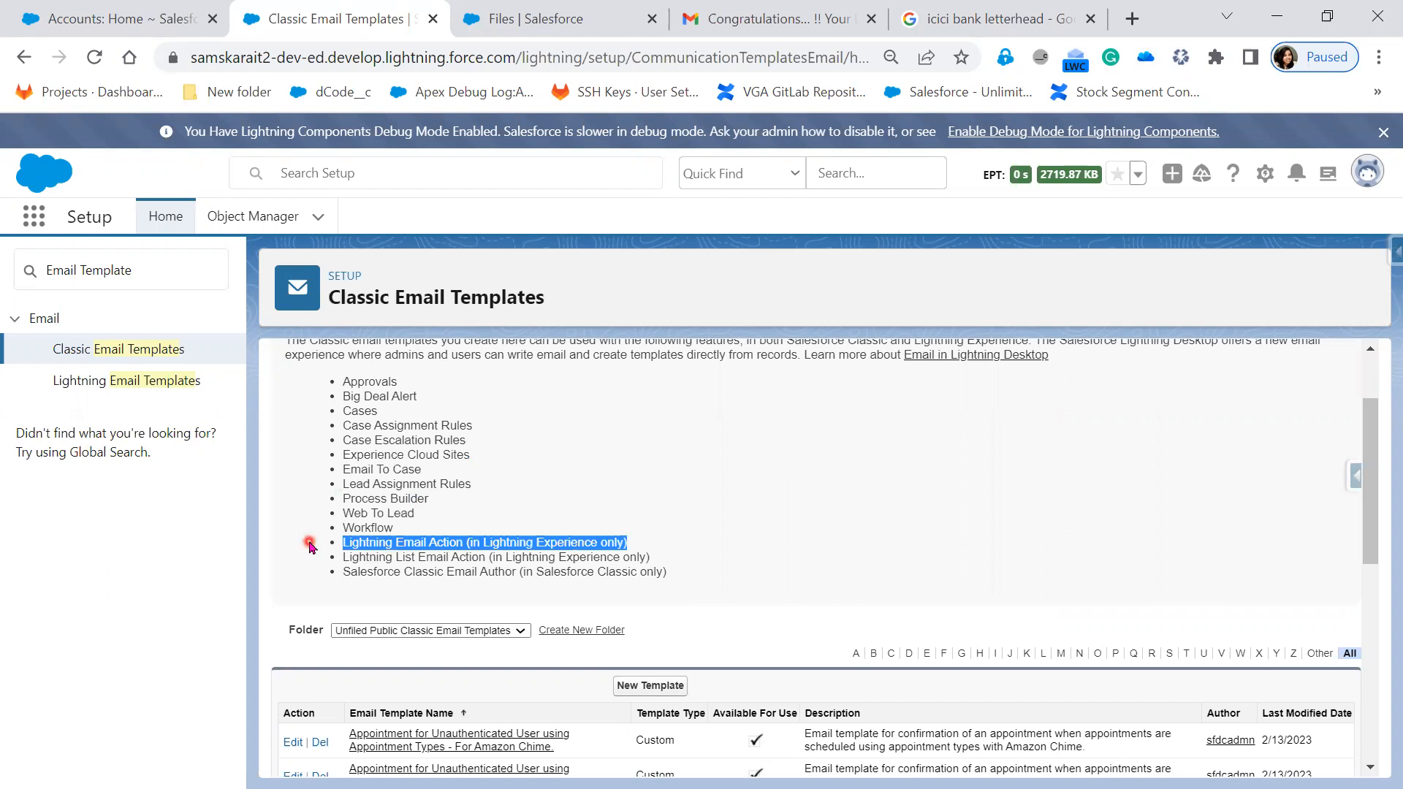
click(447, 561)
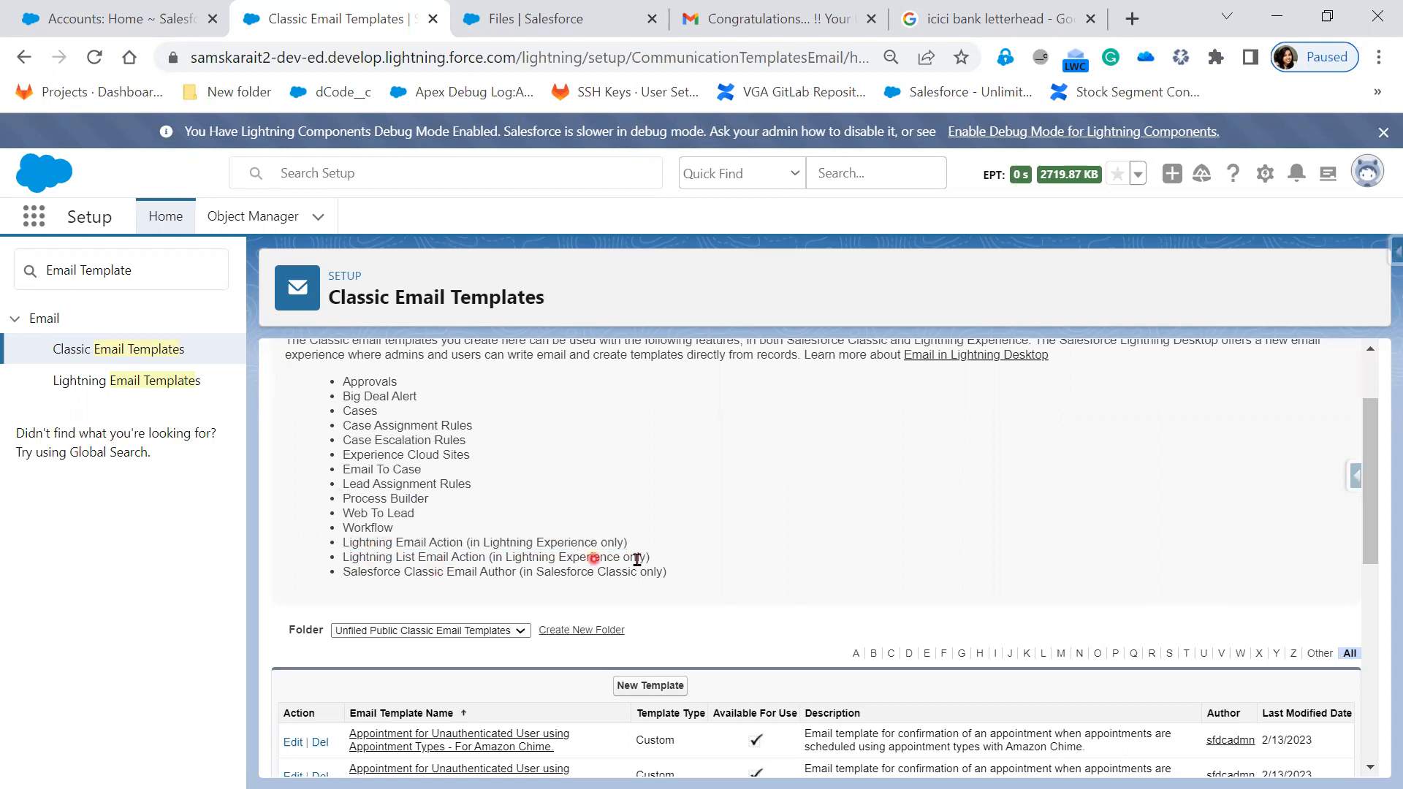
drag(665, 559, 289, 545)
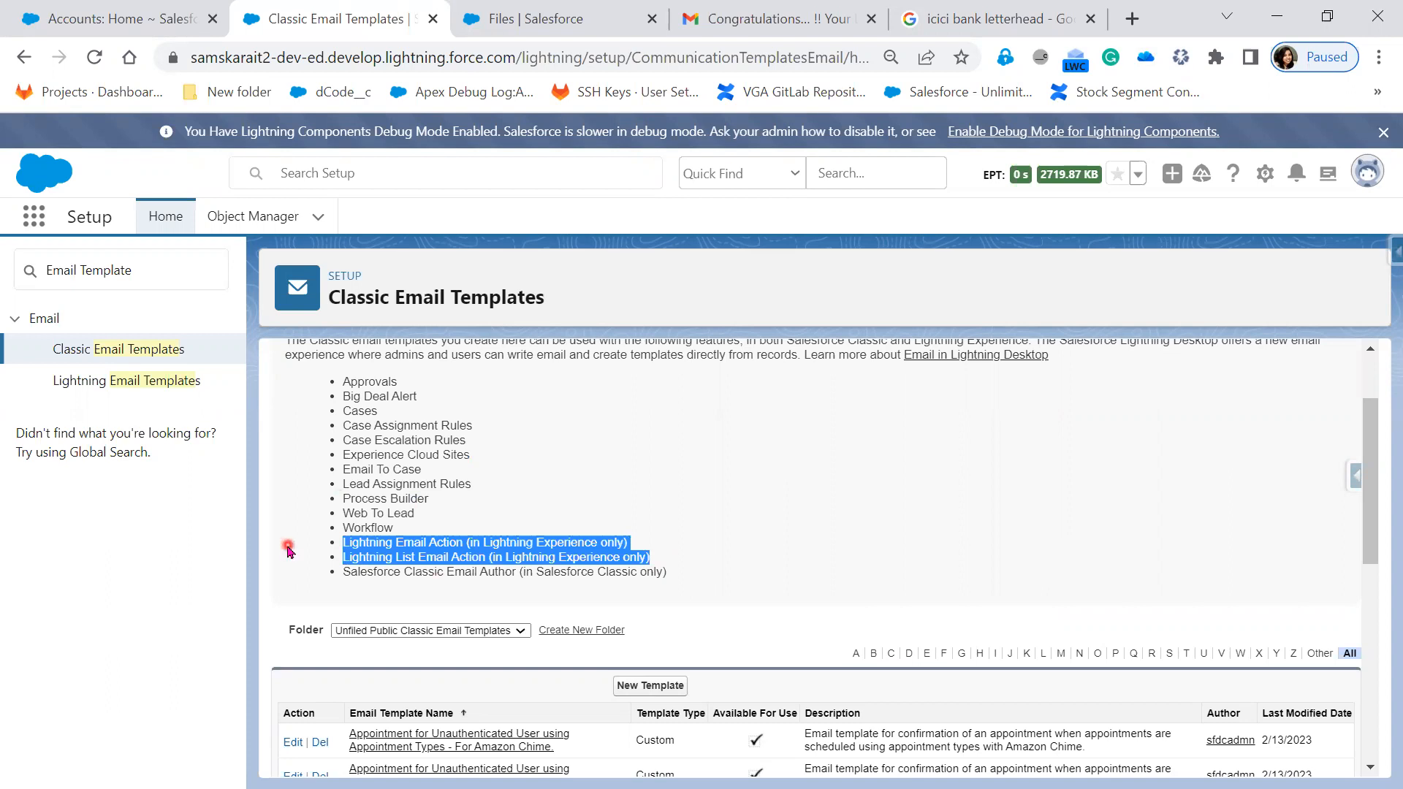
drag(367, 575, 503, 576)
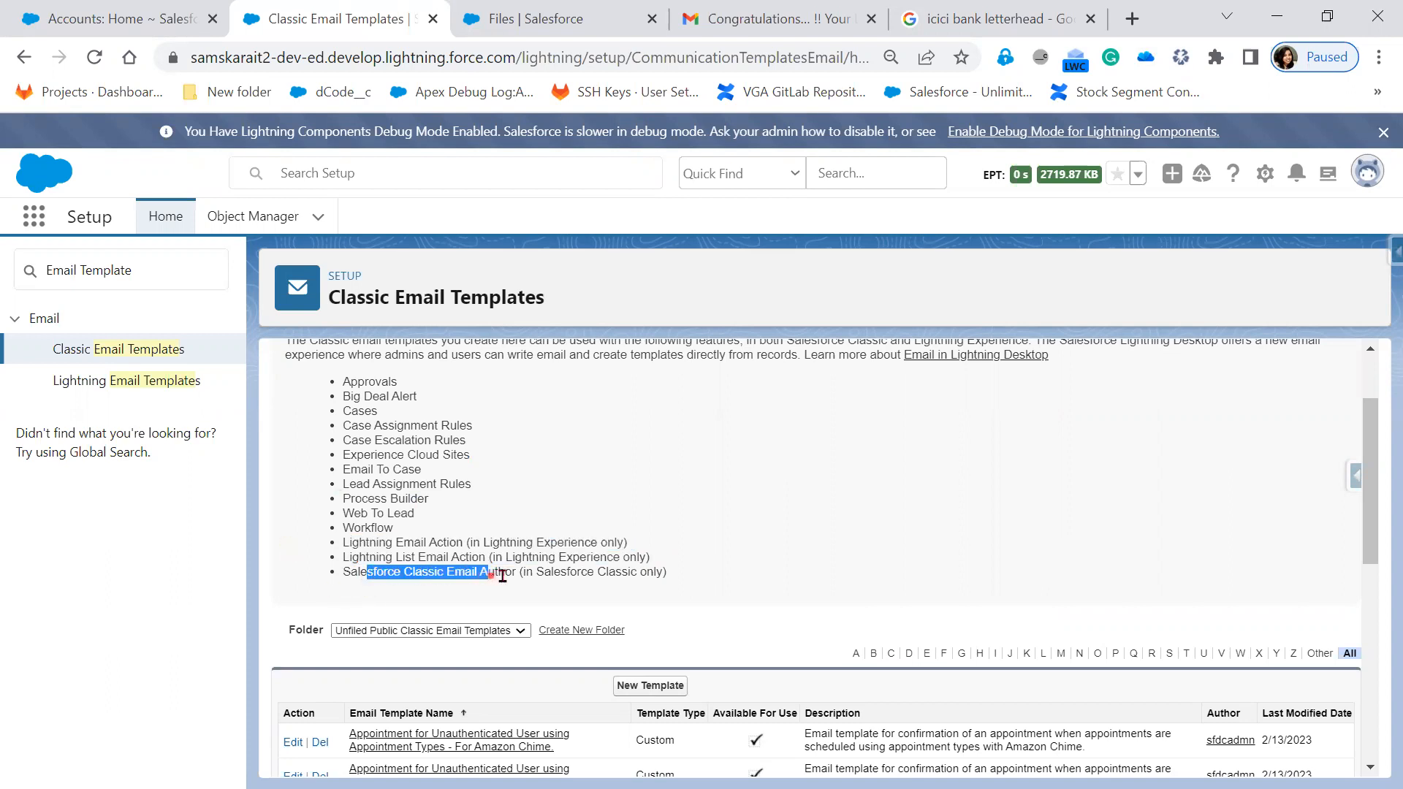
drag(714, 576, 277, 532)
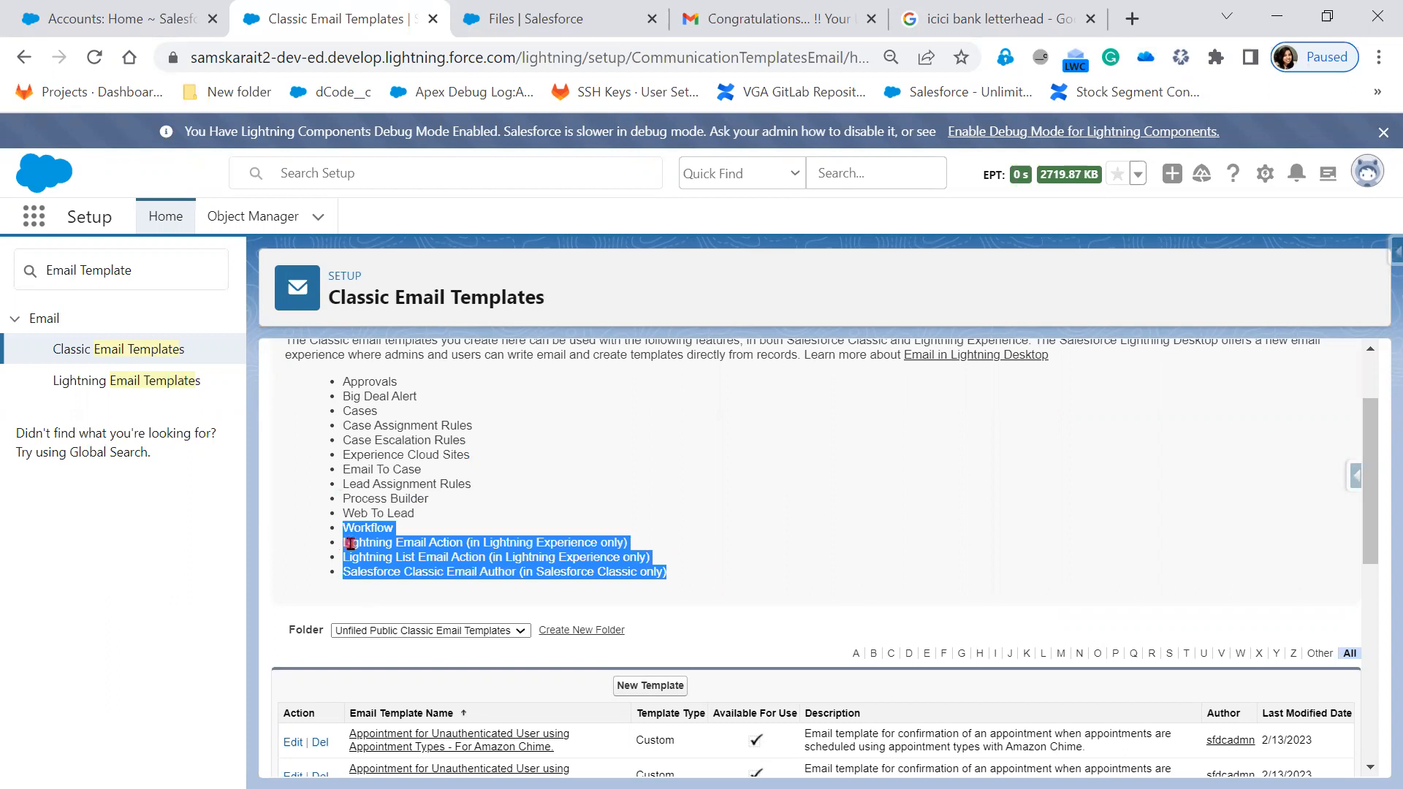
click(682, 498)
click(94, 383)
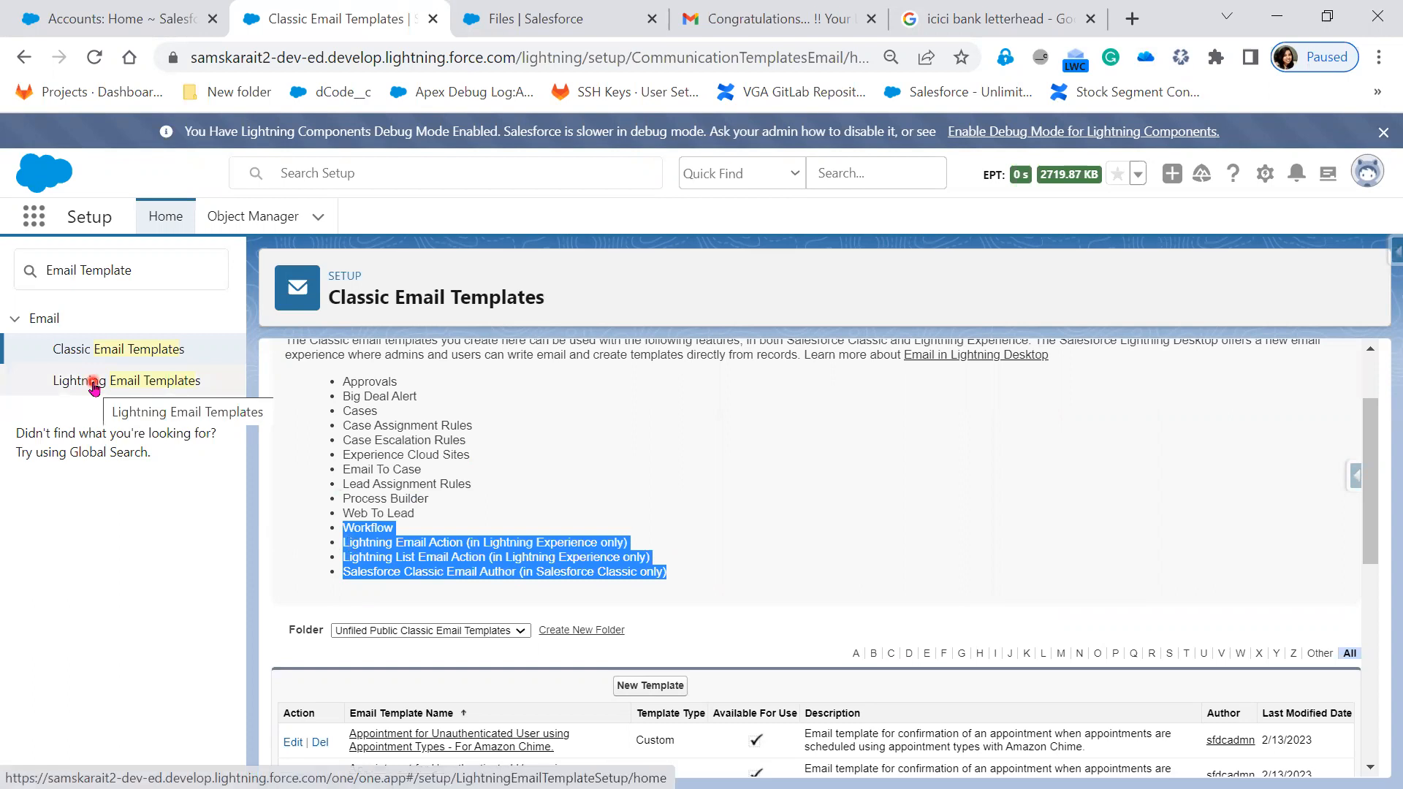
- Open Lightning Email Templates setup and point out the Folders and Enhanced Sharing setting
click(94, 383)
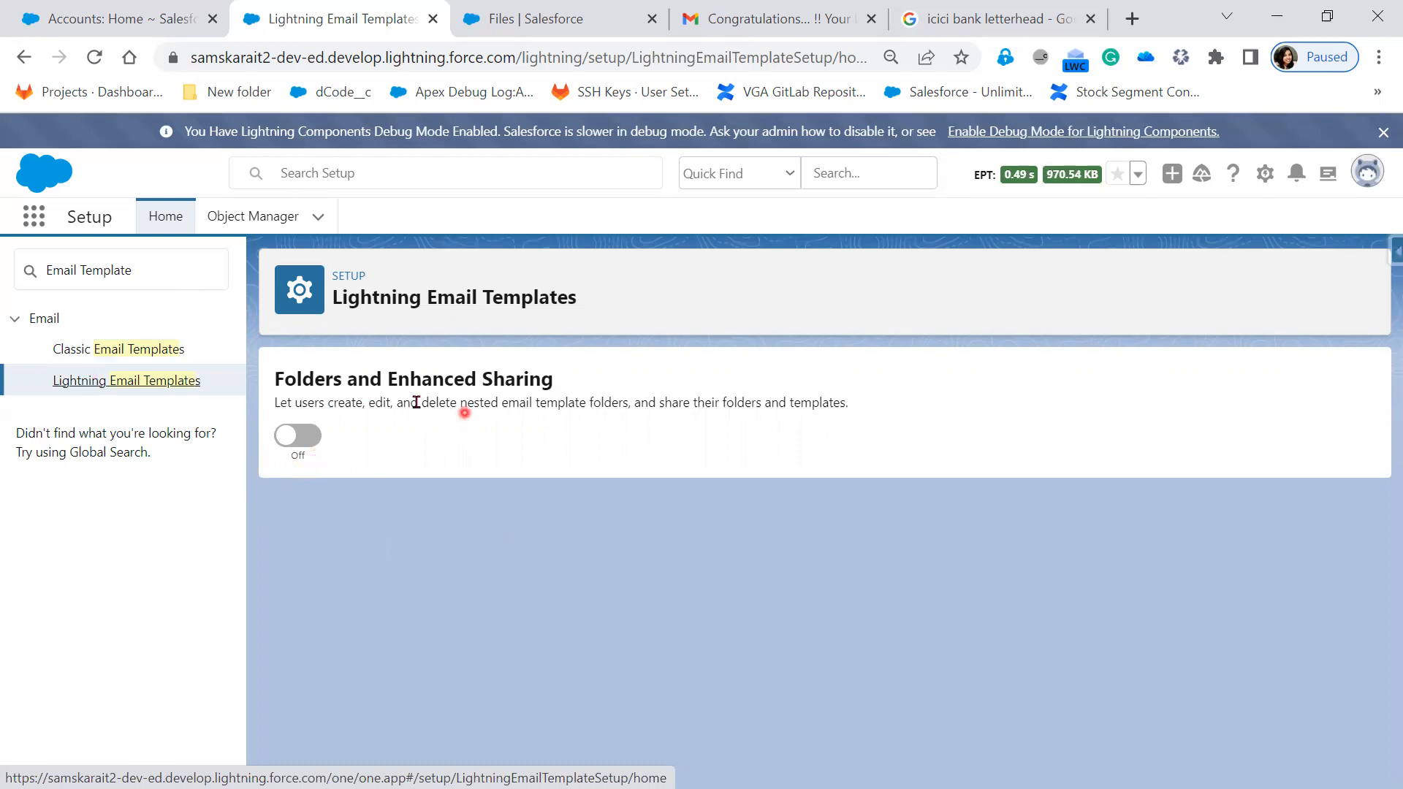
drag(350, 373, 582, 388)
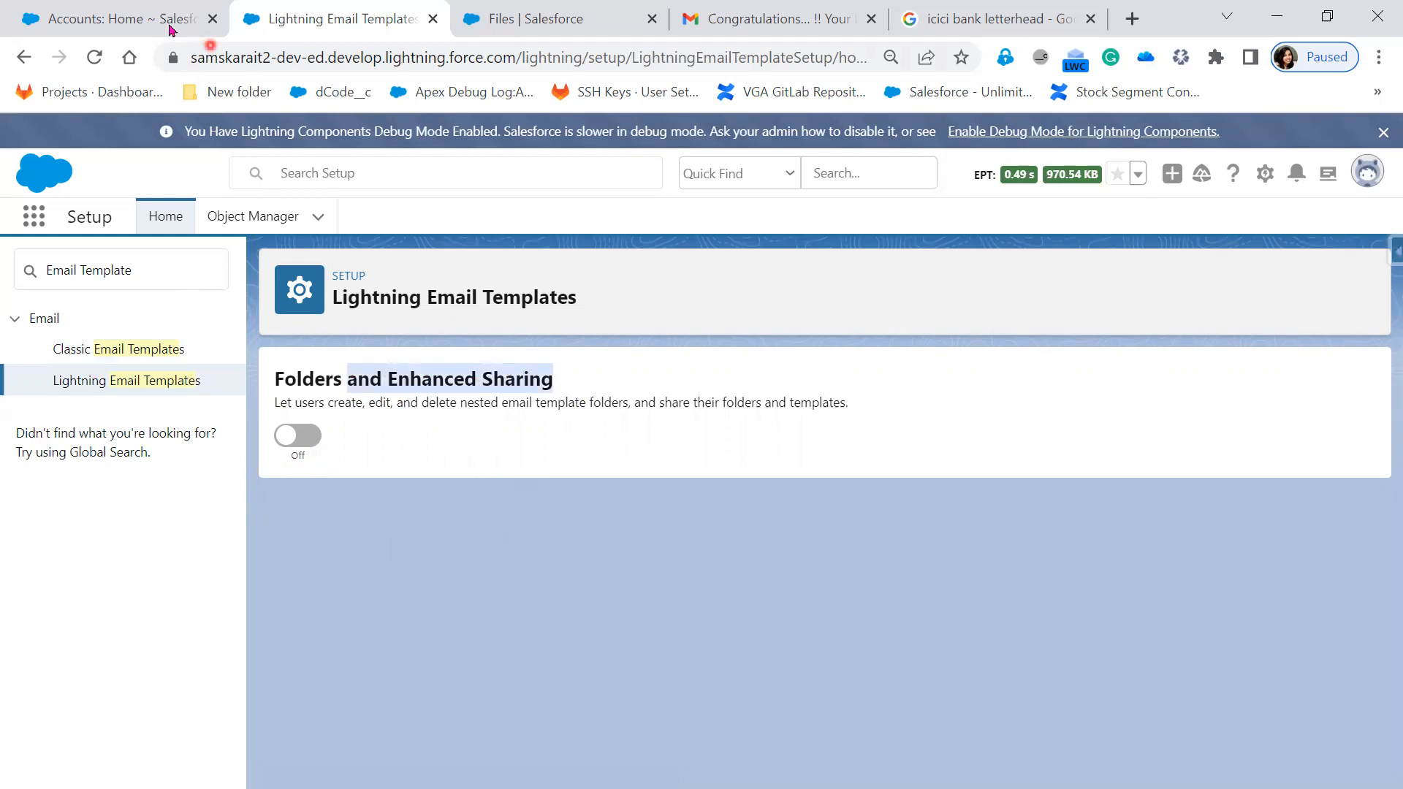
- Switch the Accounts page to Lightning Experience and open Email Templates via an App Launcher search for 'Emai'
click(141, 29)
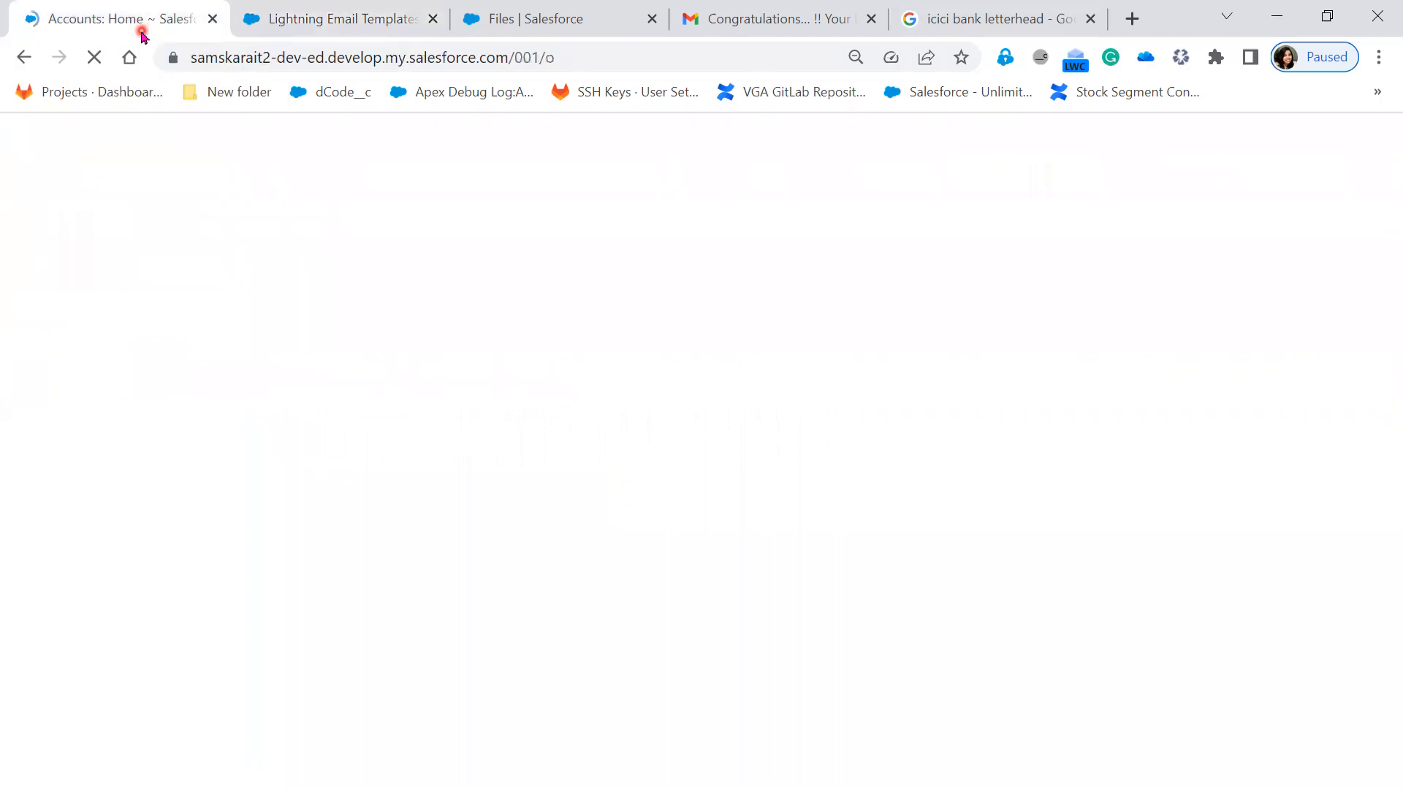
click(958, 147)
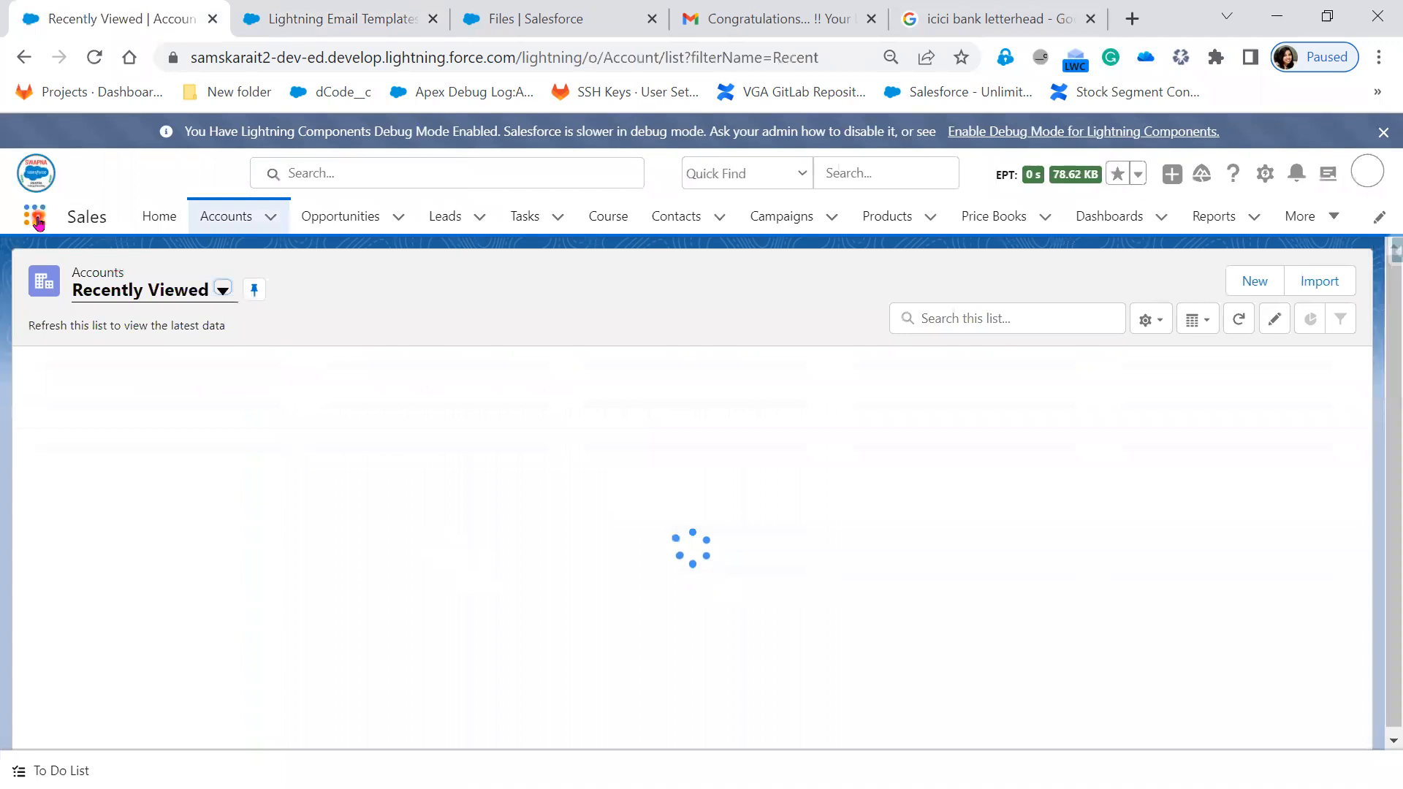
click(38, 220)
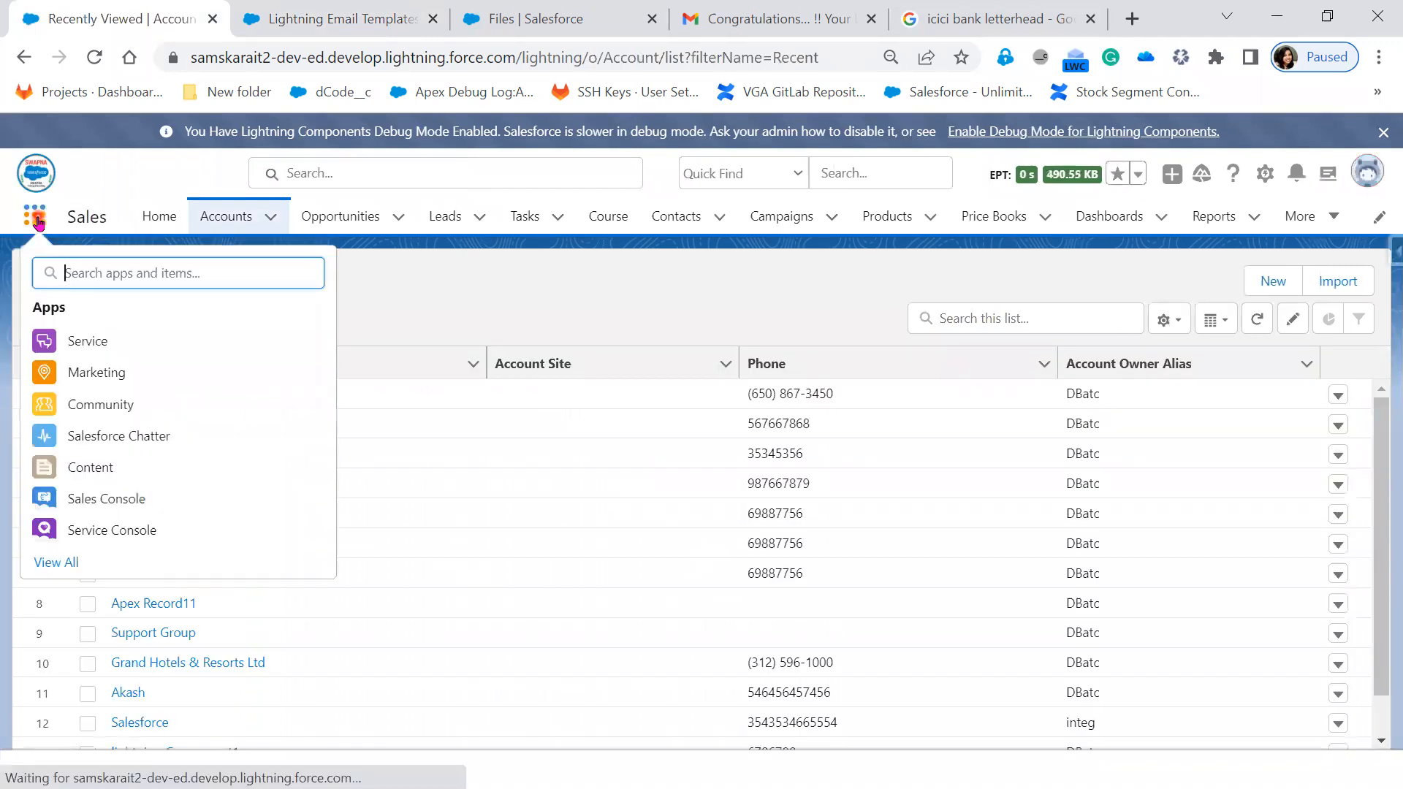
text(Emai)
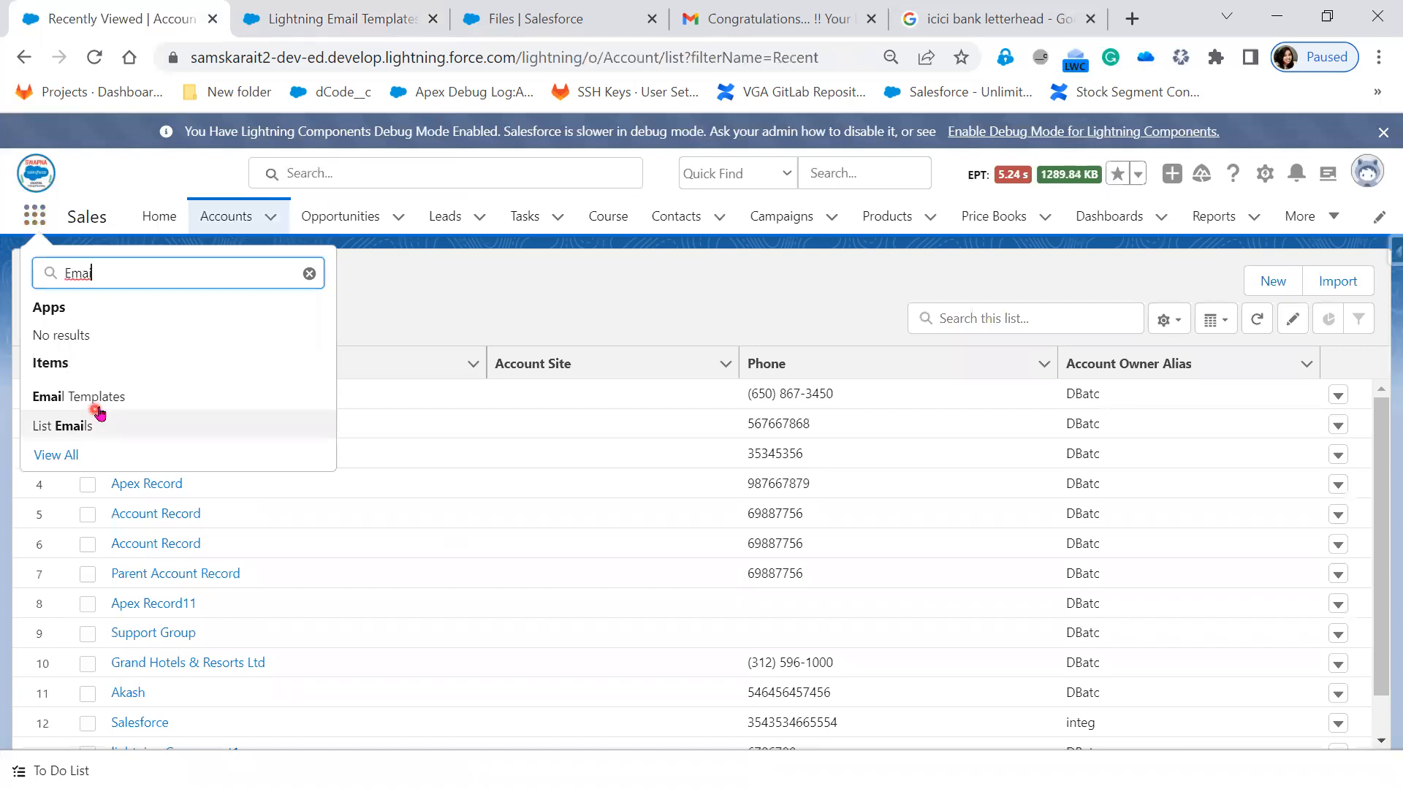
click(105, 410)
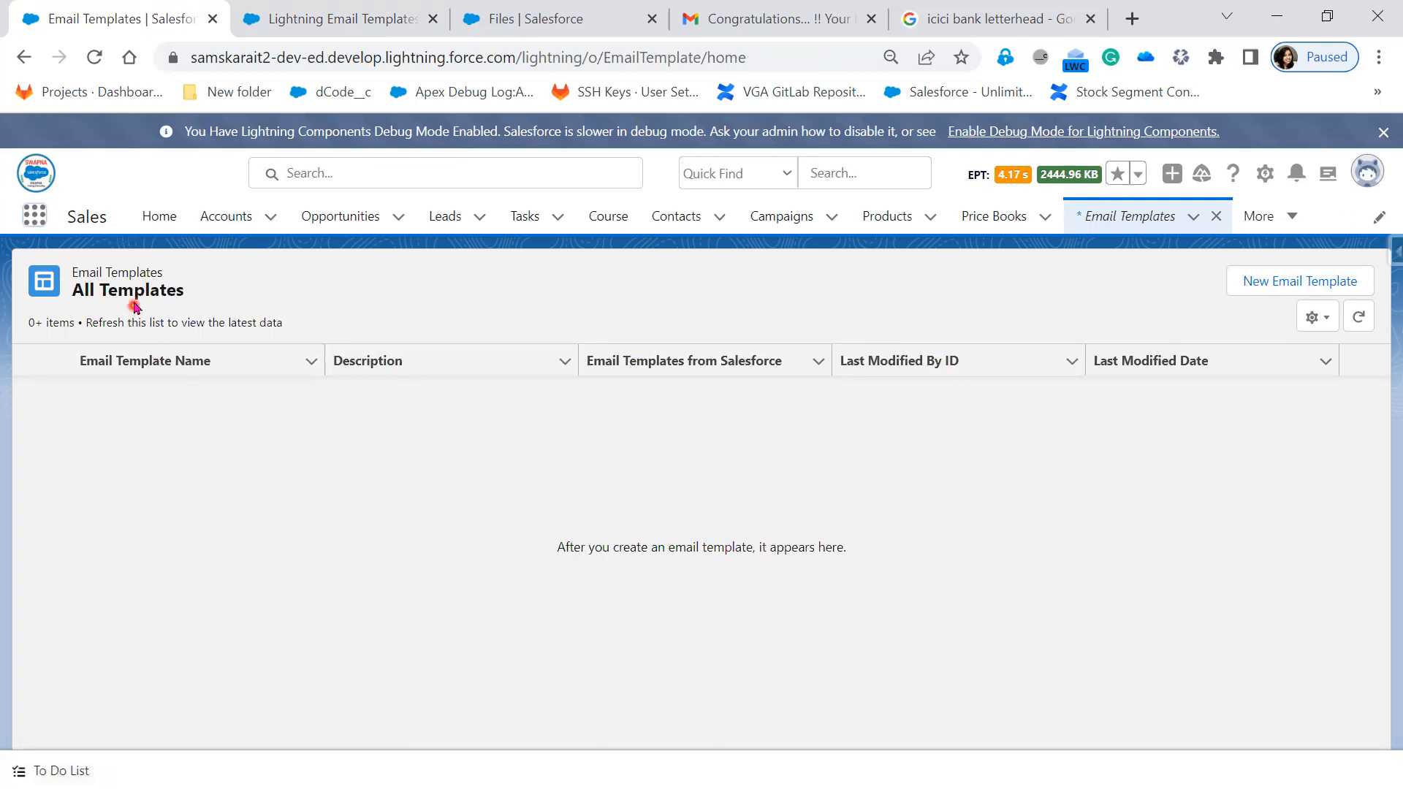
- Start a new email template and inspect its Name, Description, Related Entity Type and Folder fields
click(1280, 285)
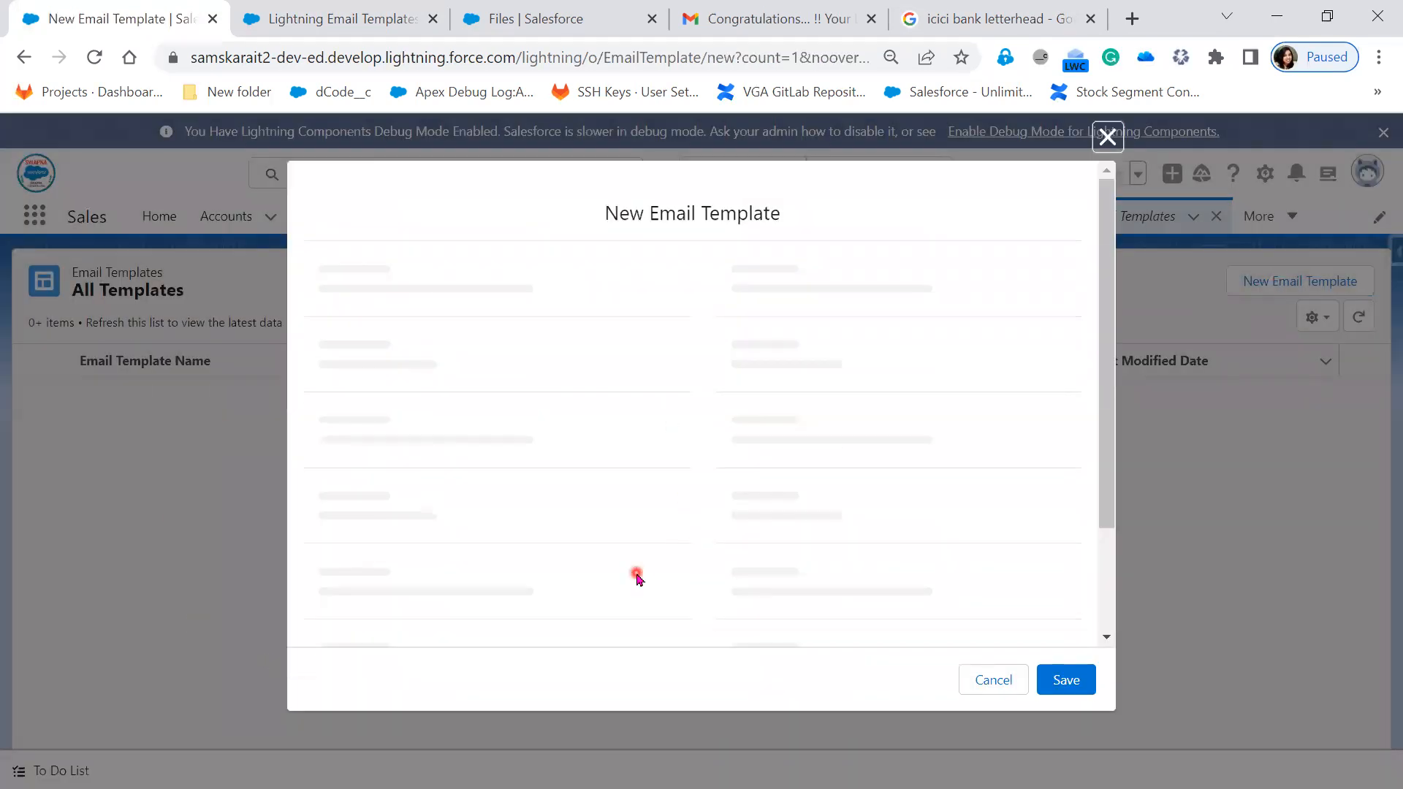
click(483, 310)
click(458, 413)
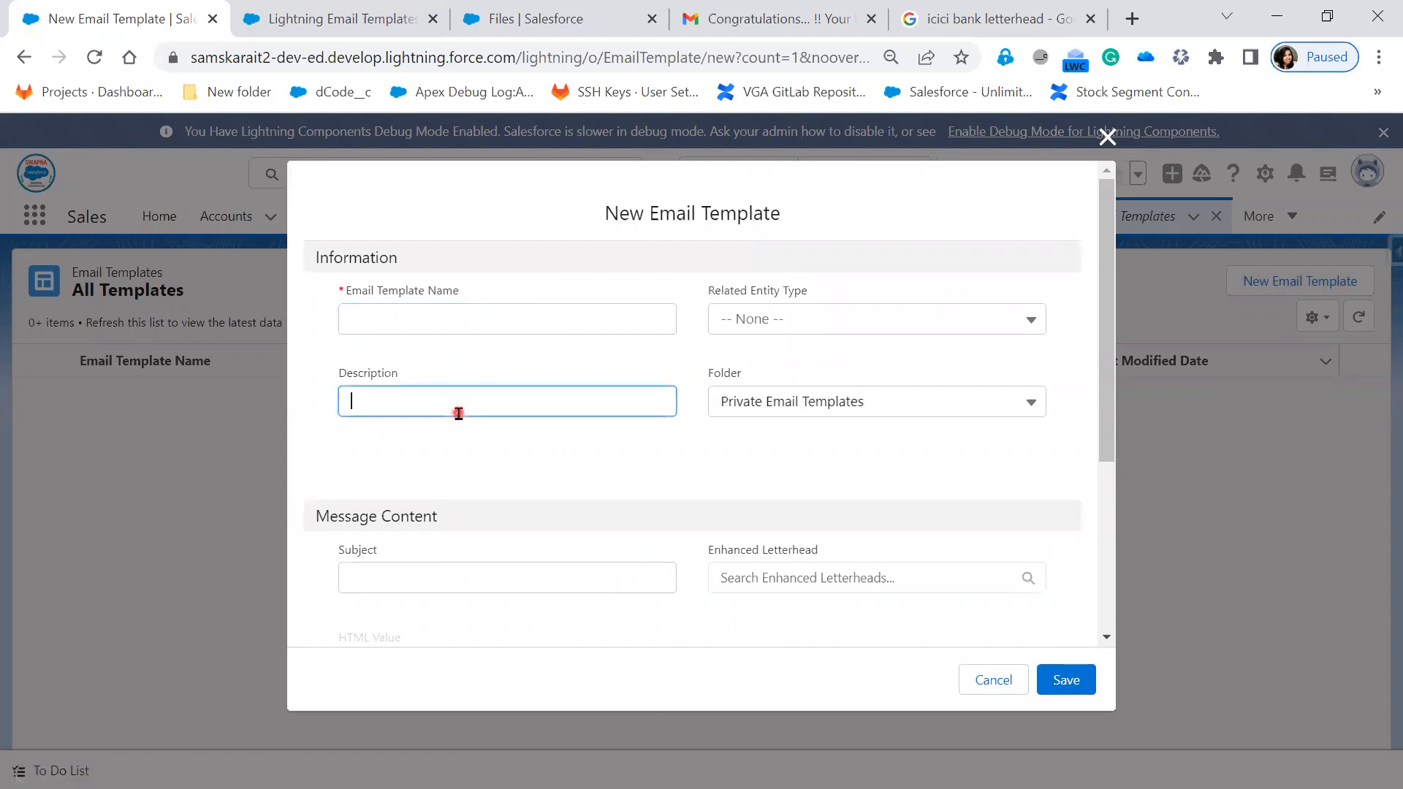
click(815, 314)
click(548, 475)
click(879, 414)
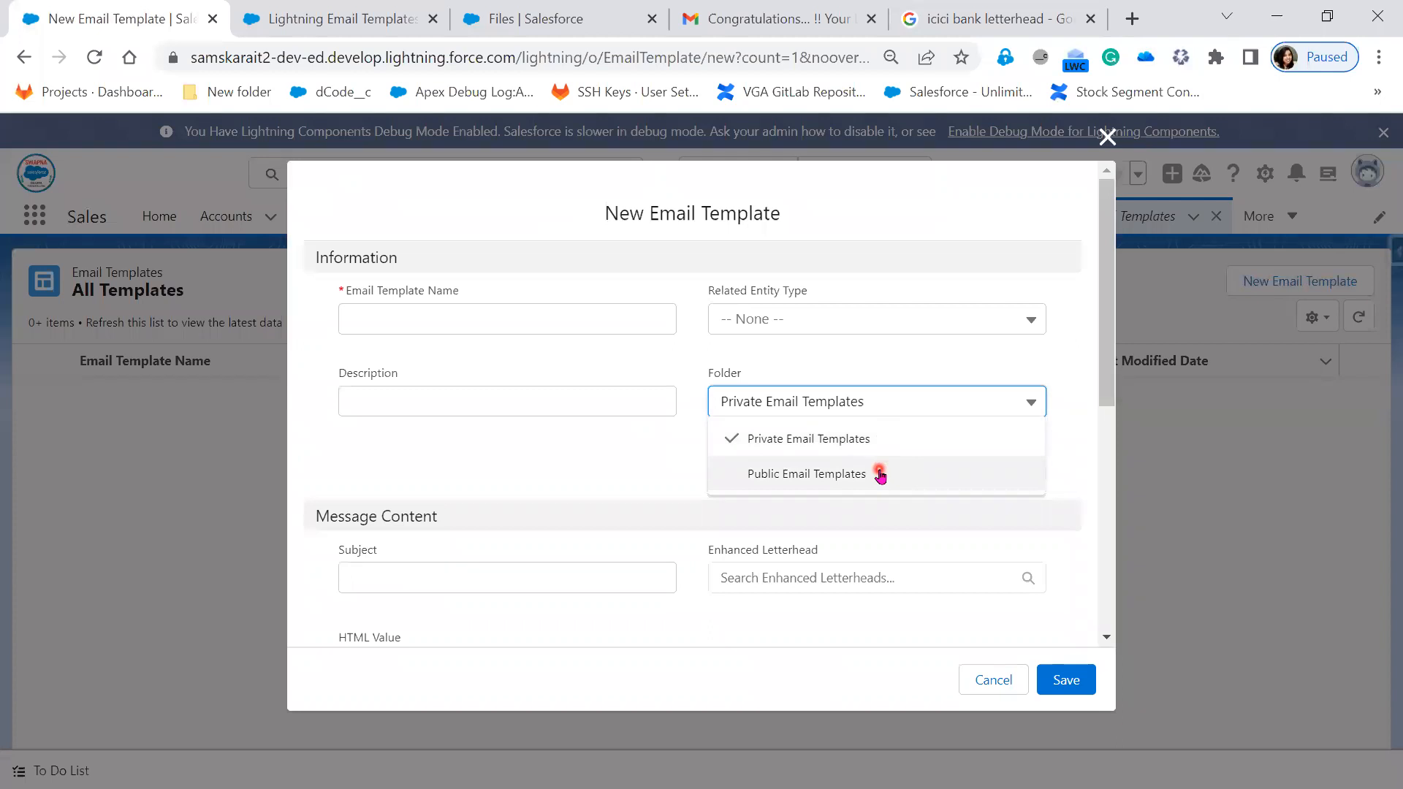
- Check the Lightning Email Templates setup tab, then scroll the form and close it unsaved
click(299, 16)
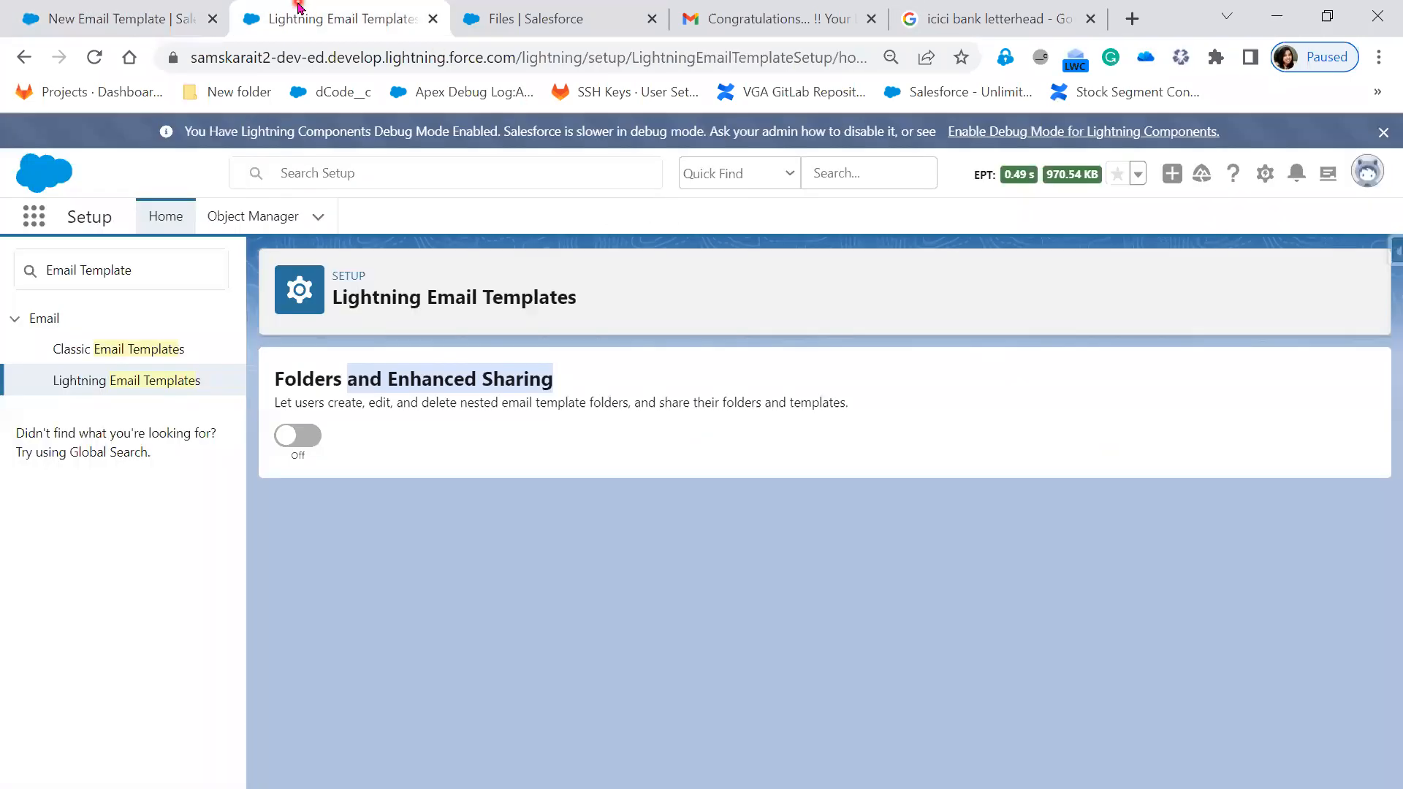
click(108, 358)
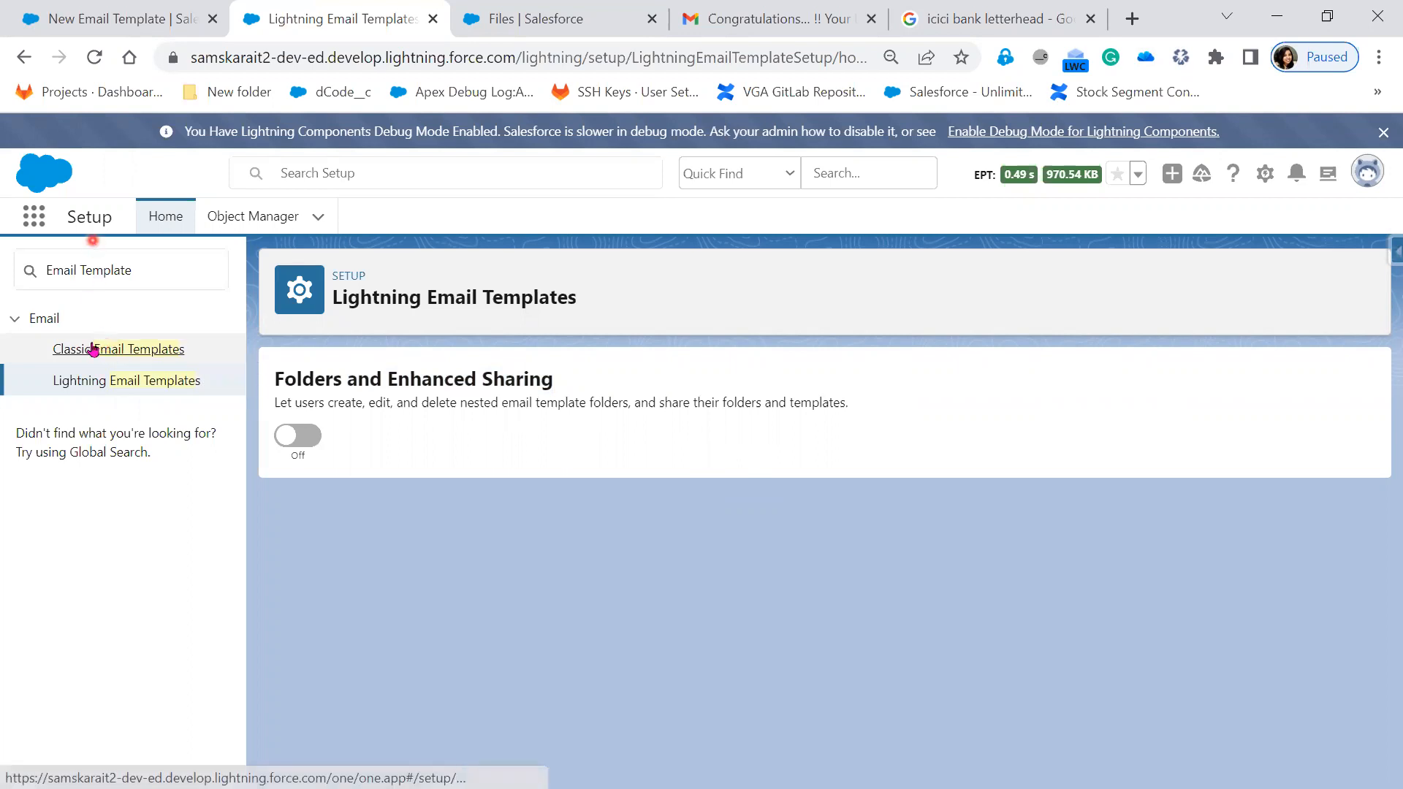
click(101, 28)
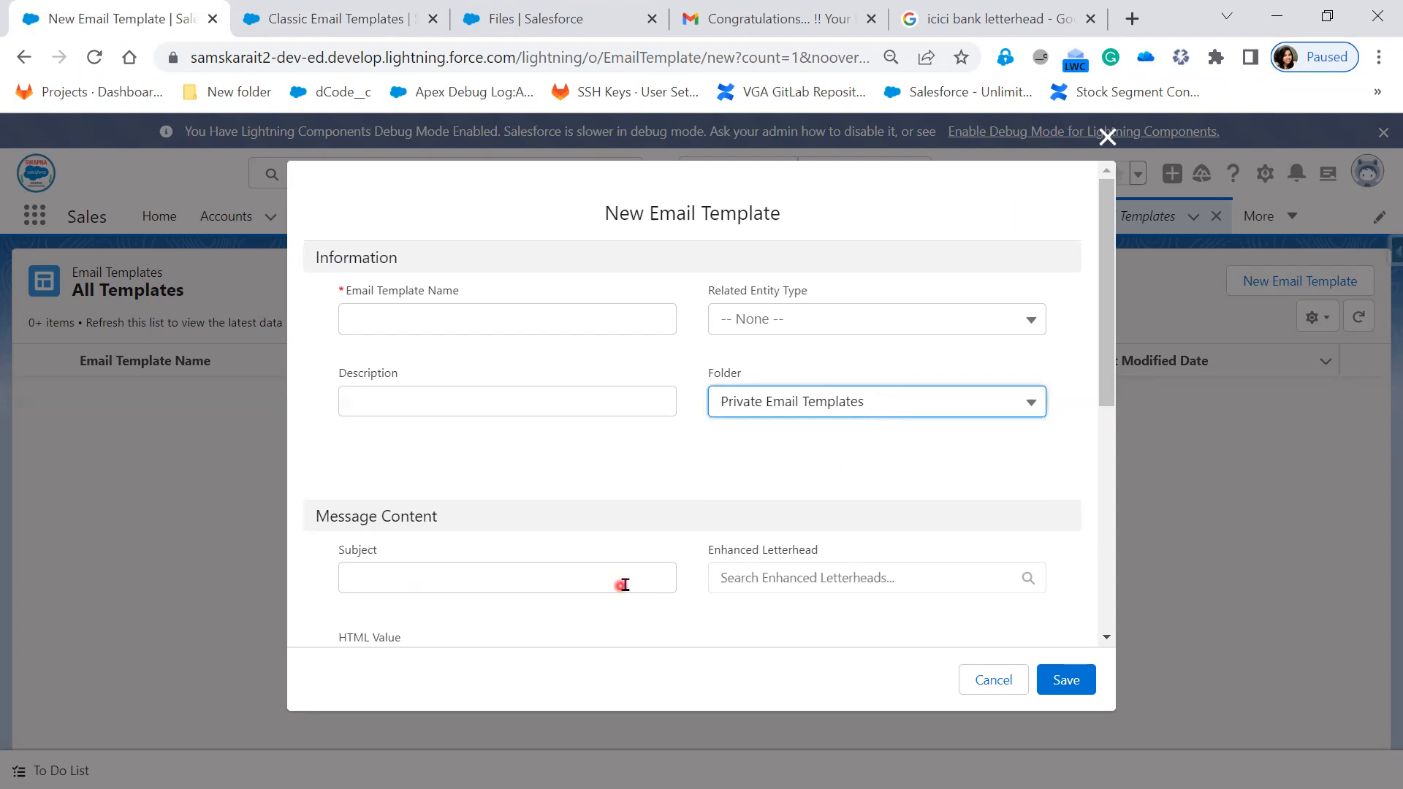
scroll(624, 581, down, 2)
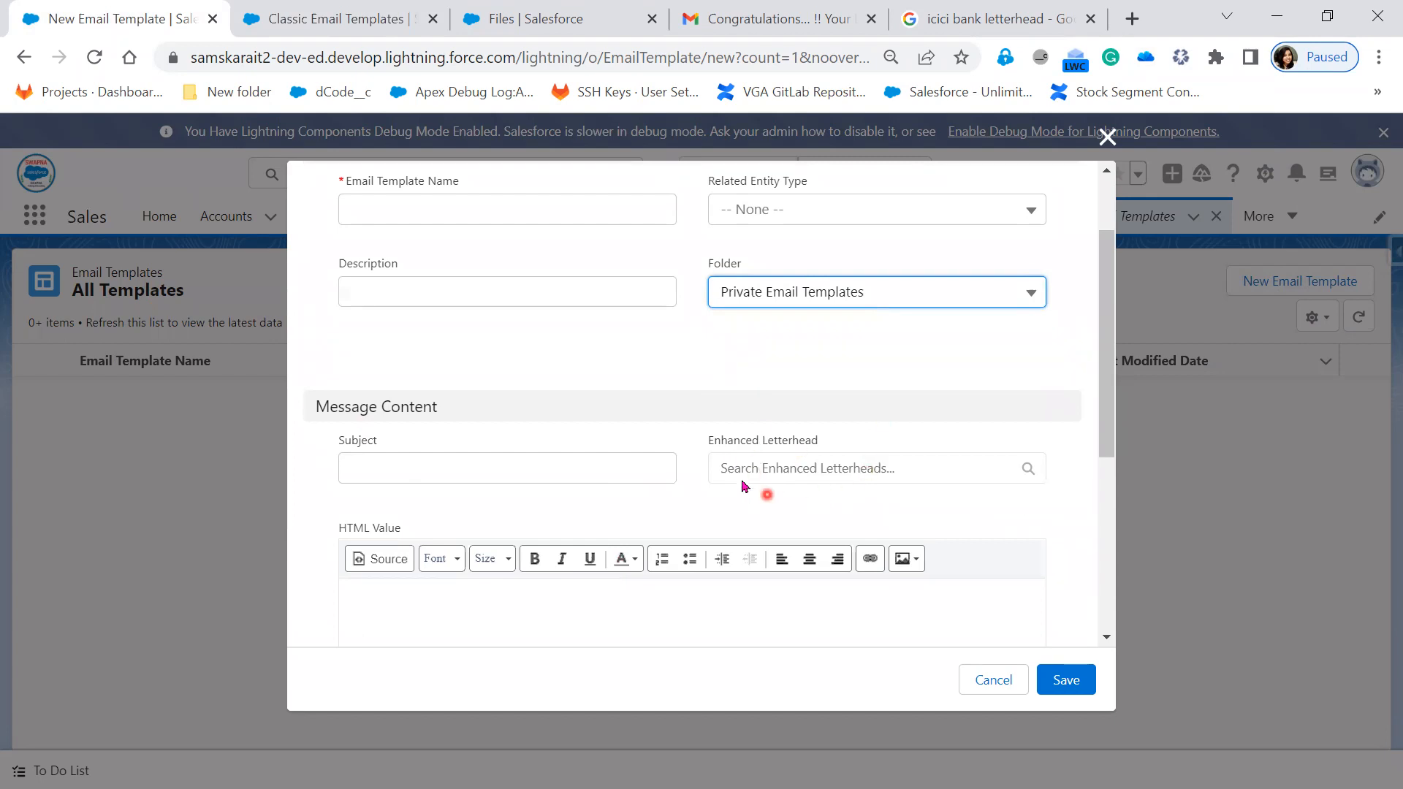
scroll(517, 581, down, 3)
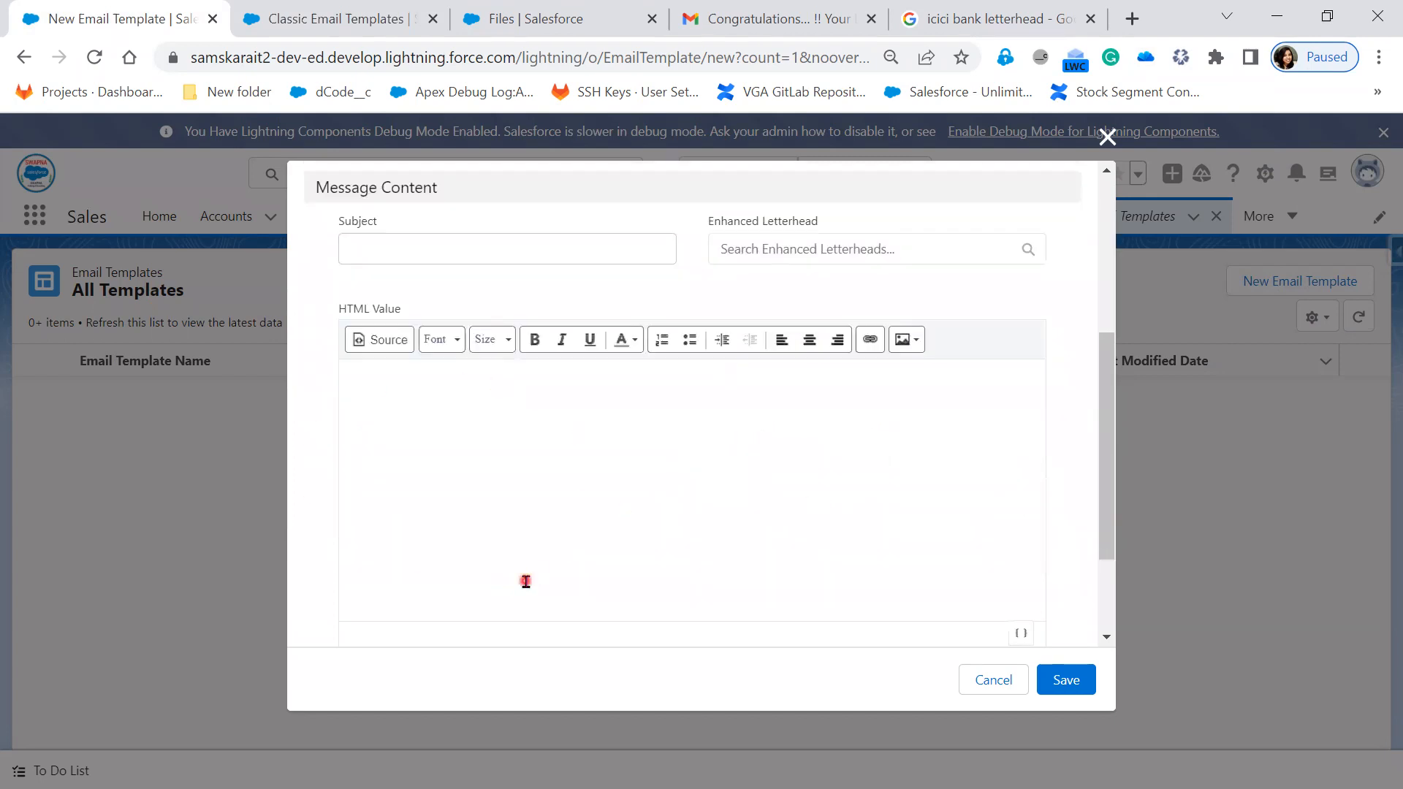
scroll(601, 492, down, 2)
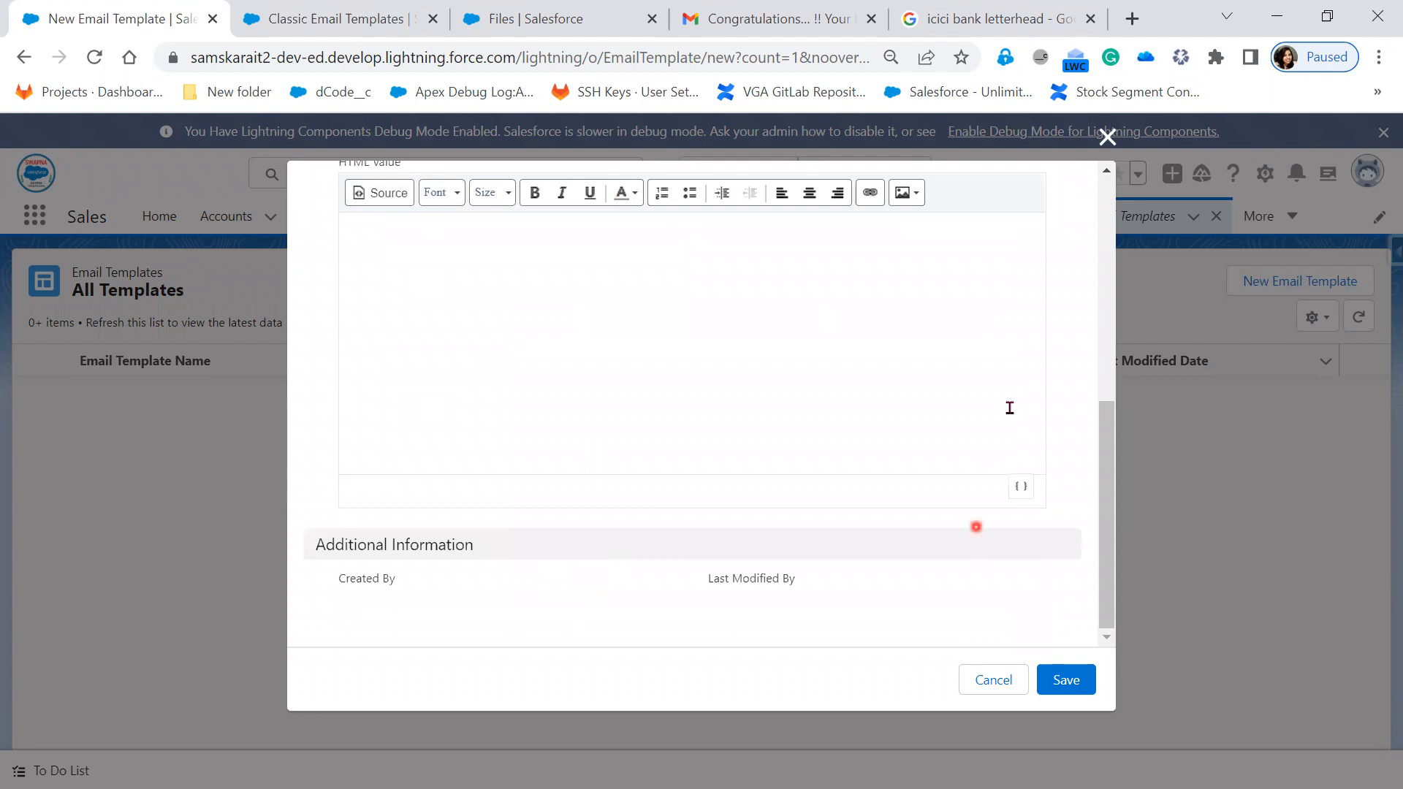
click(1108, 139)
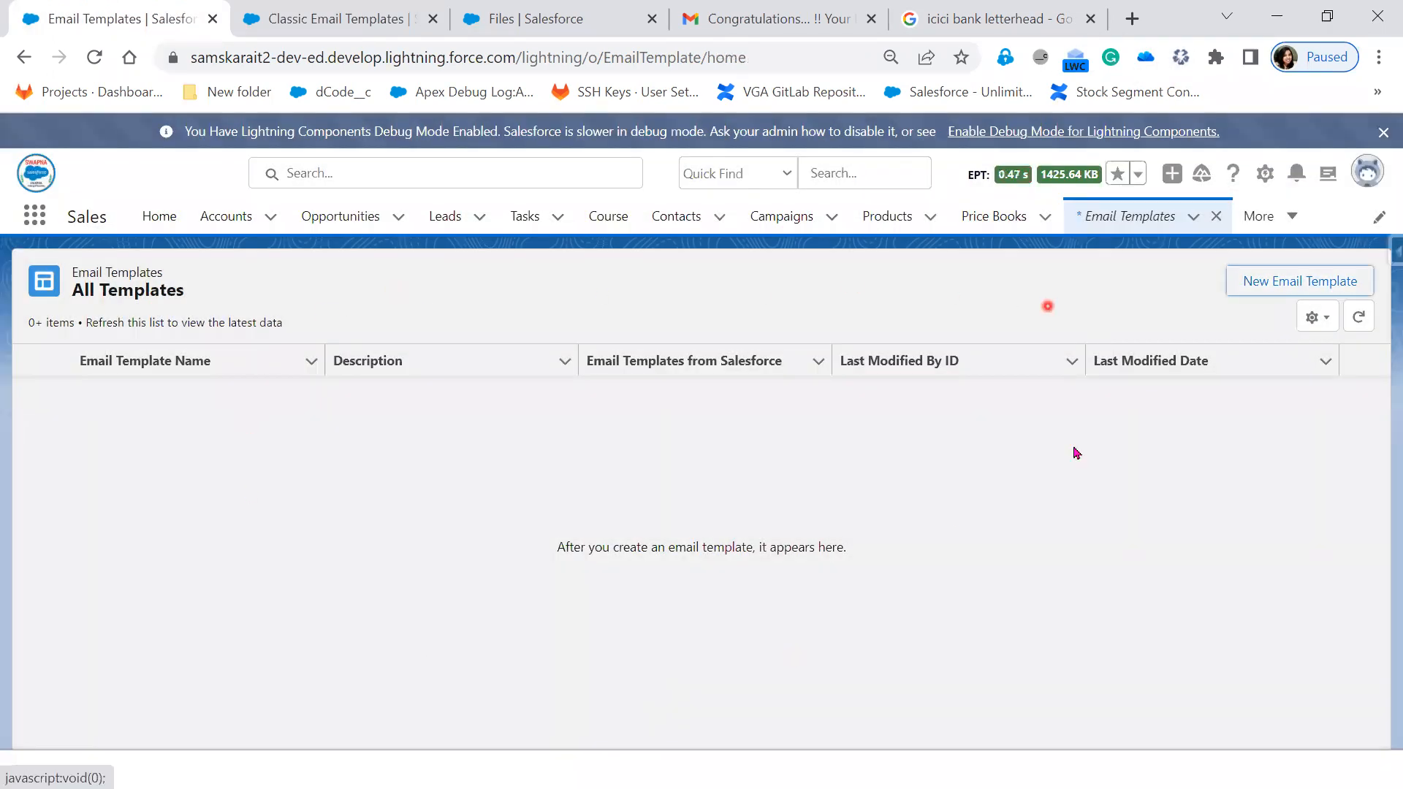
- Open the Lightning Email Templates settings and highlight the description of nested template folders
click(314, 19)
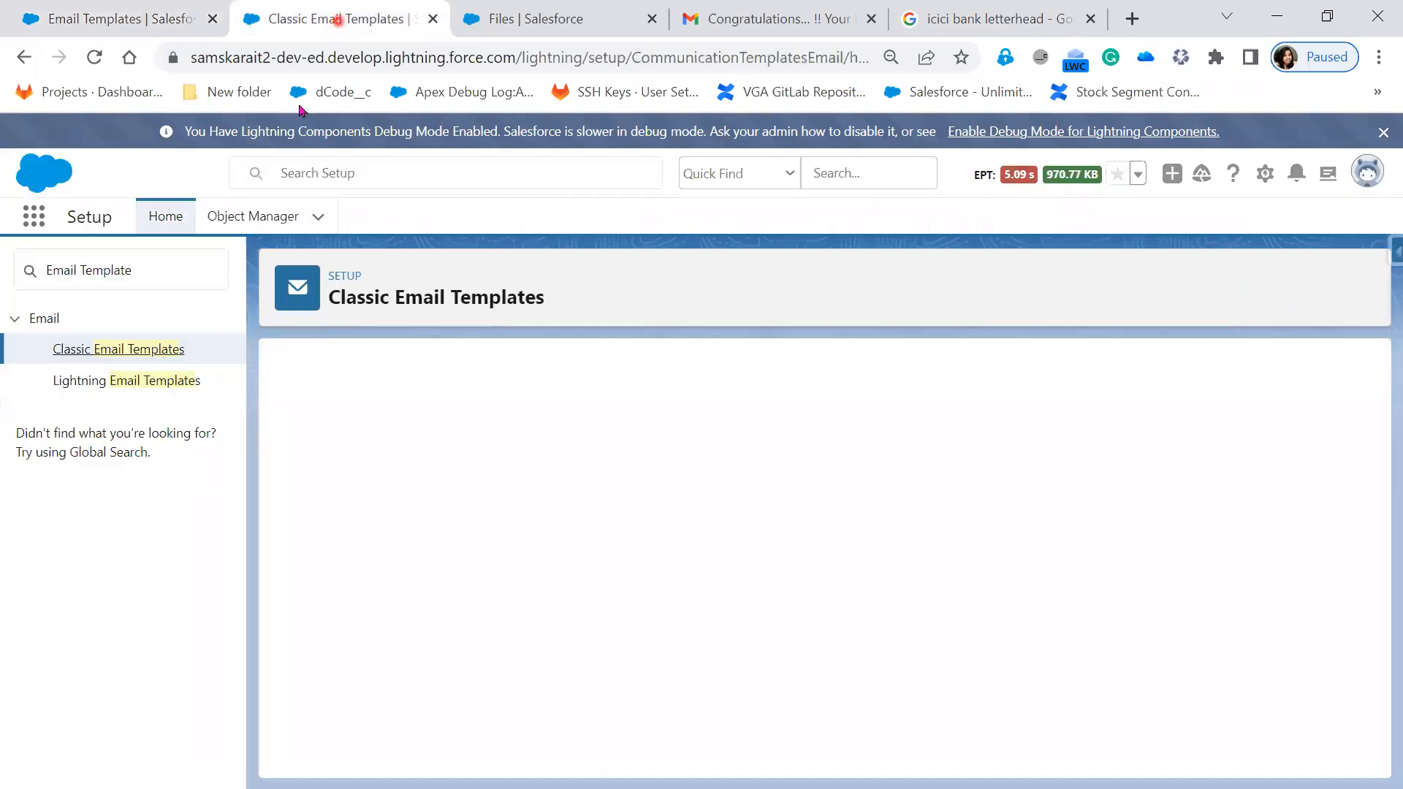
click(155, 393)
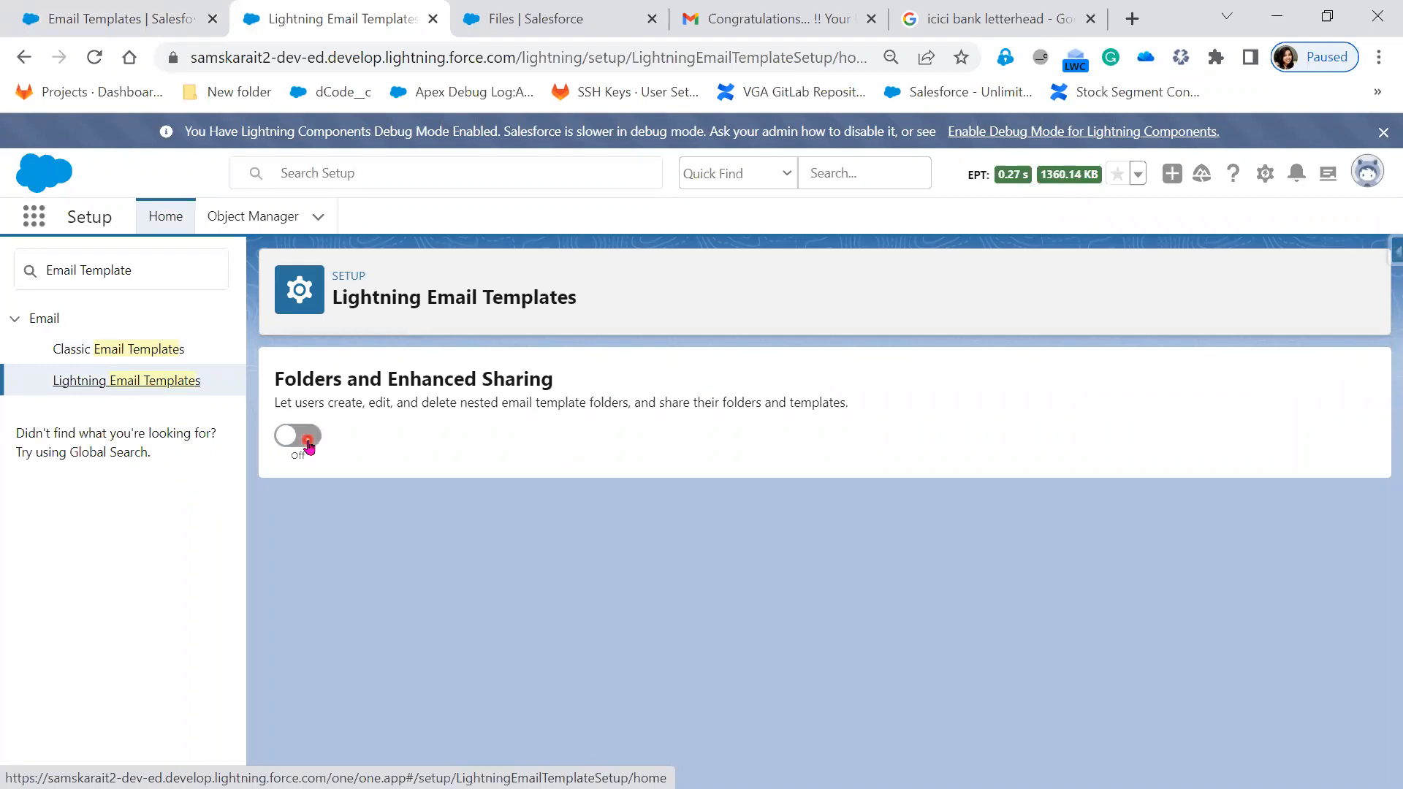
click(155, 22)
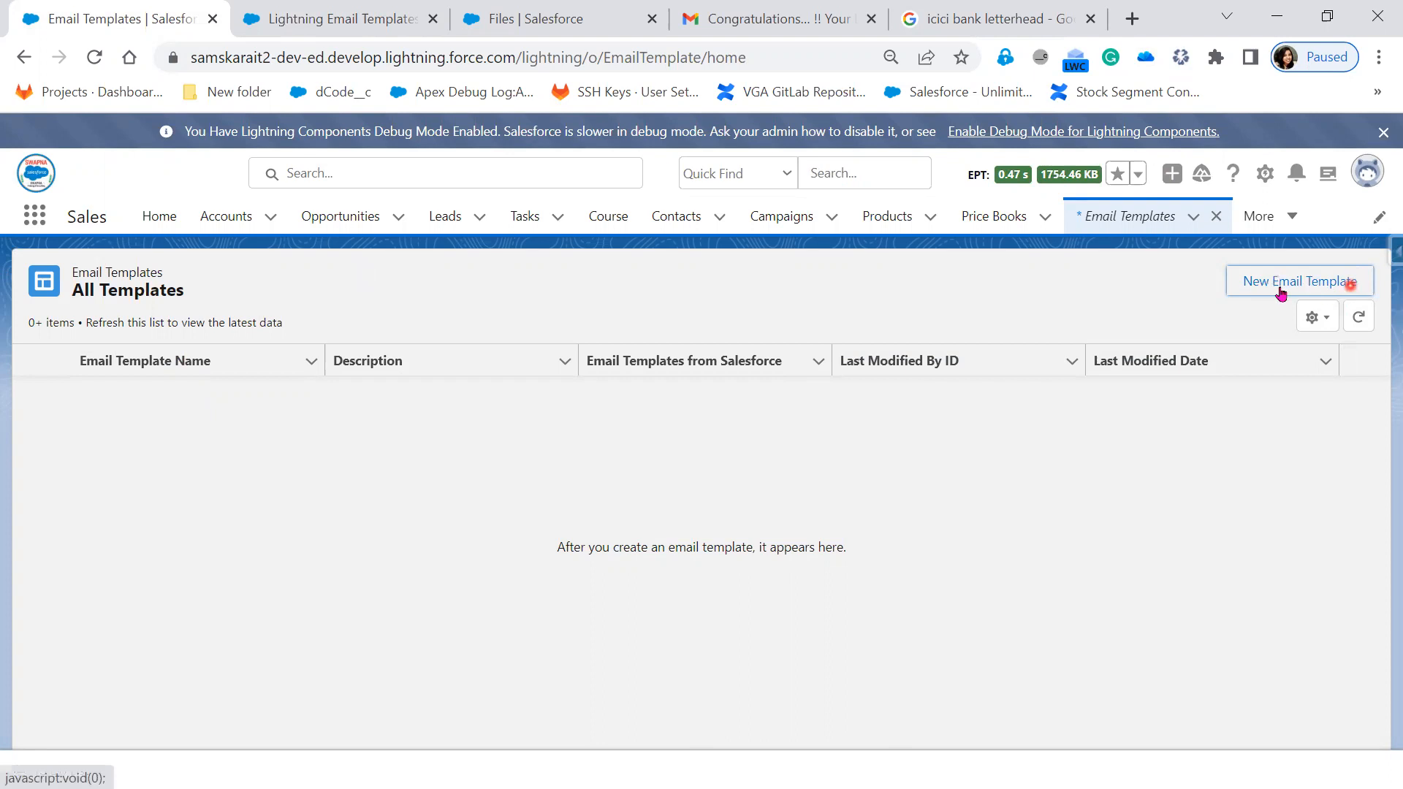
click(306, 19)
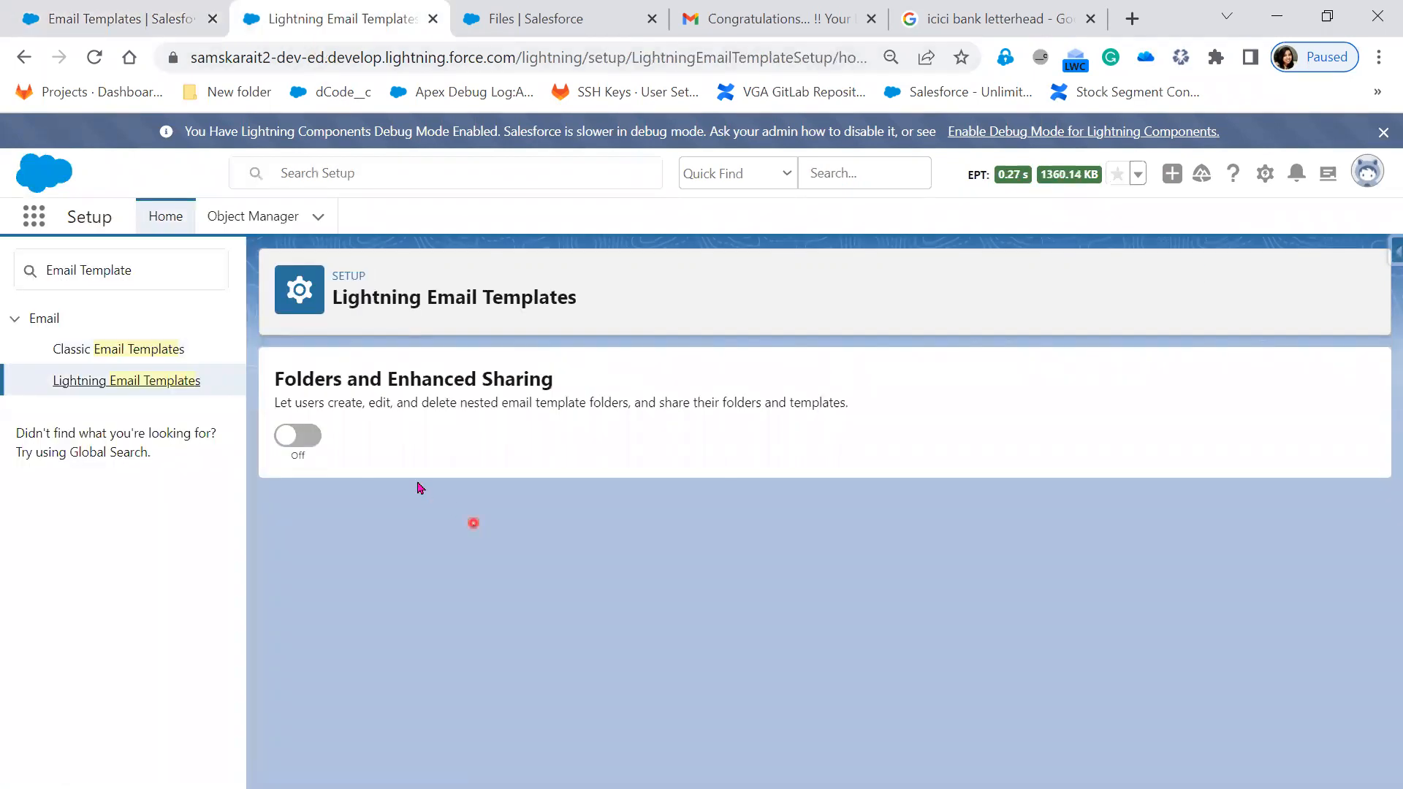
click(339, 440)
drag(328, 401, 630, 401)
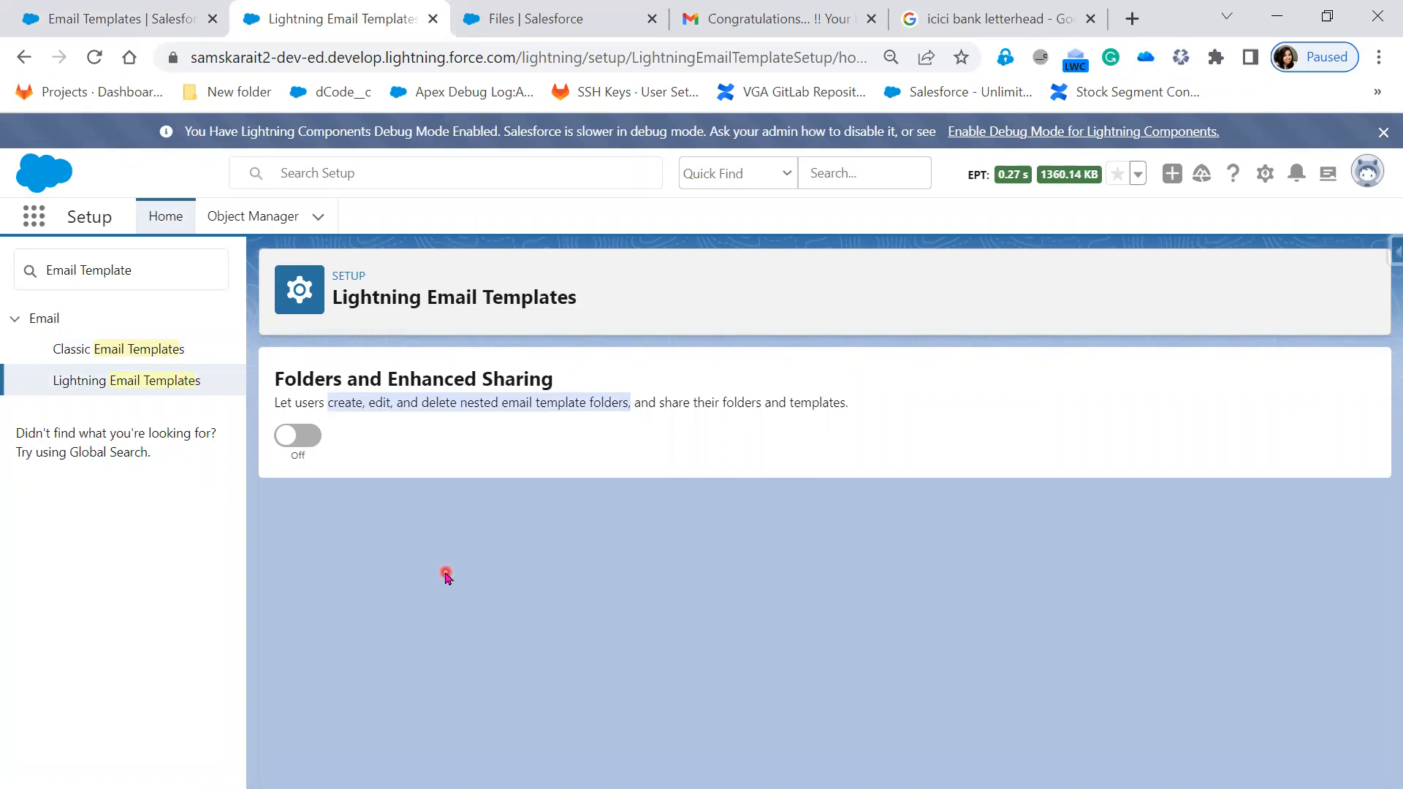
- Enable Folders and Enhanced Sharing and reload Email Templates so the folder views appear
click(301, 438)
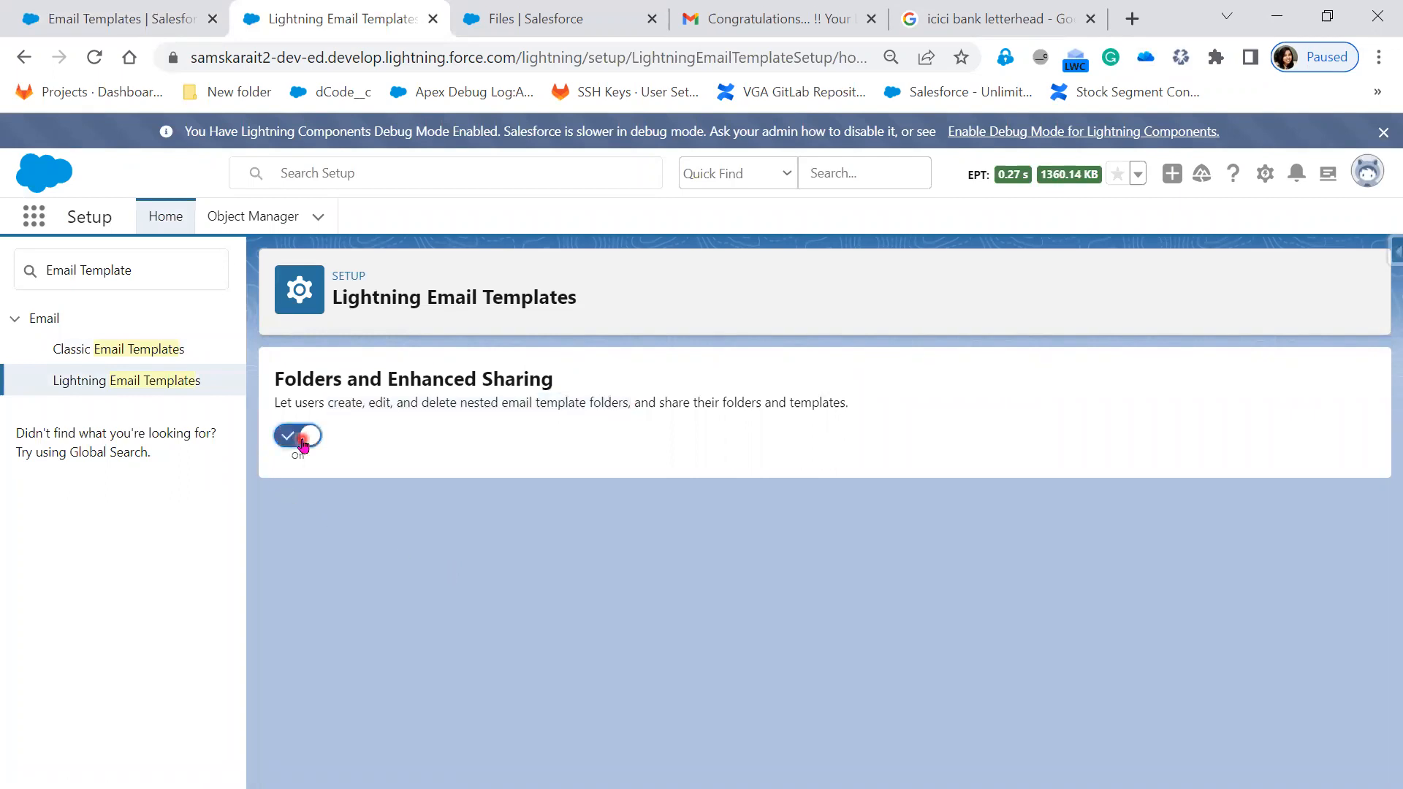
click(111, 14)
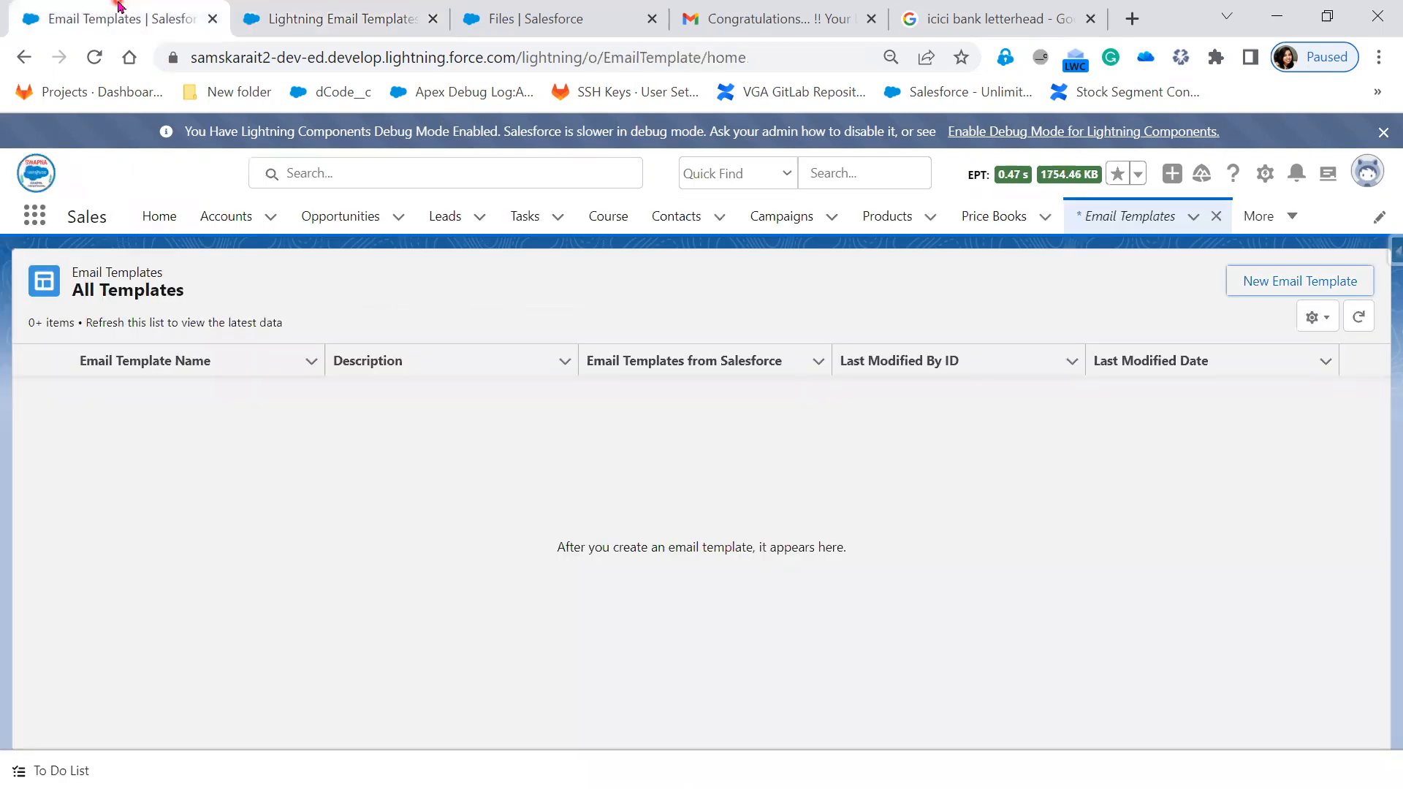
click(98, 61)
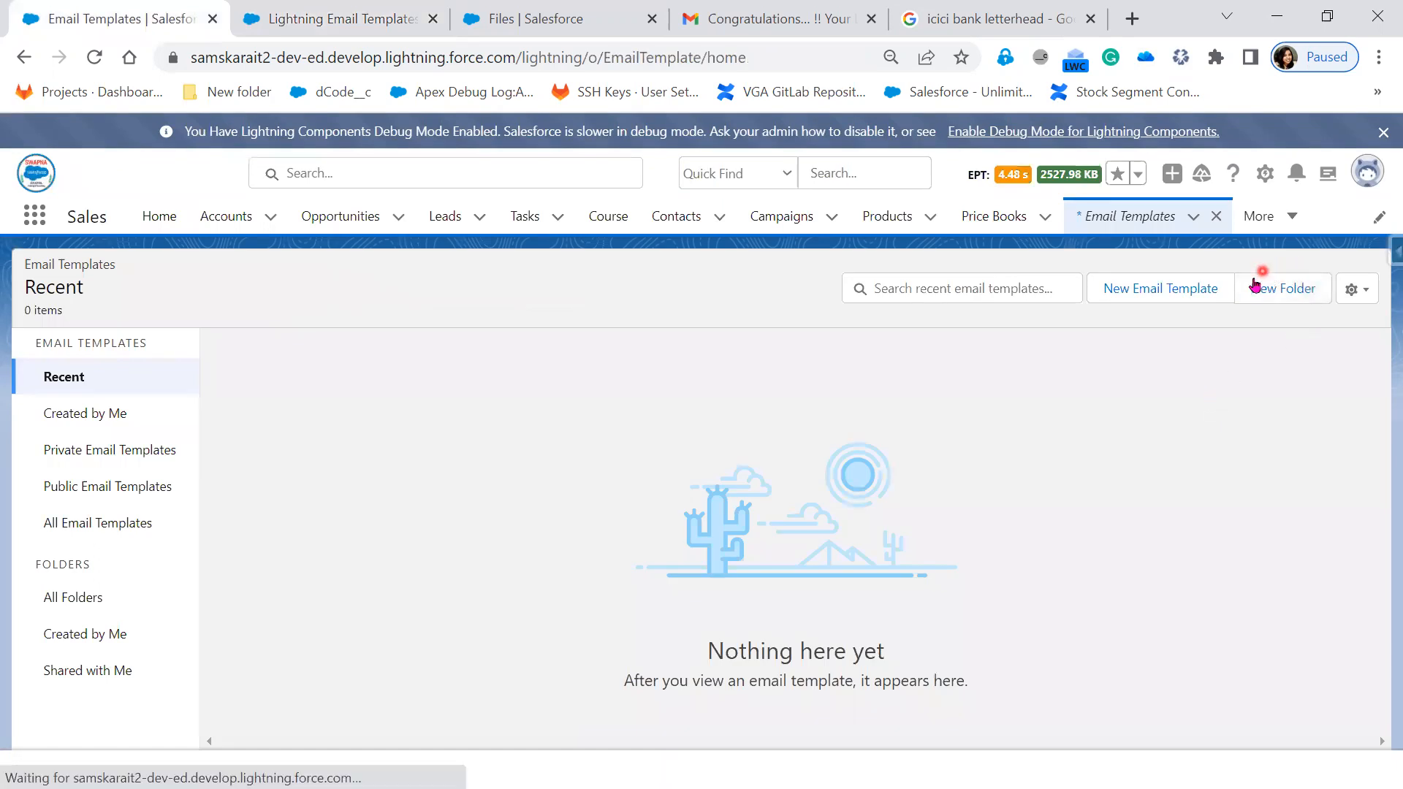
click(1252, 298)
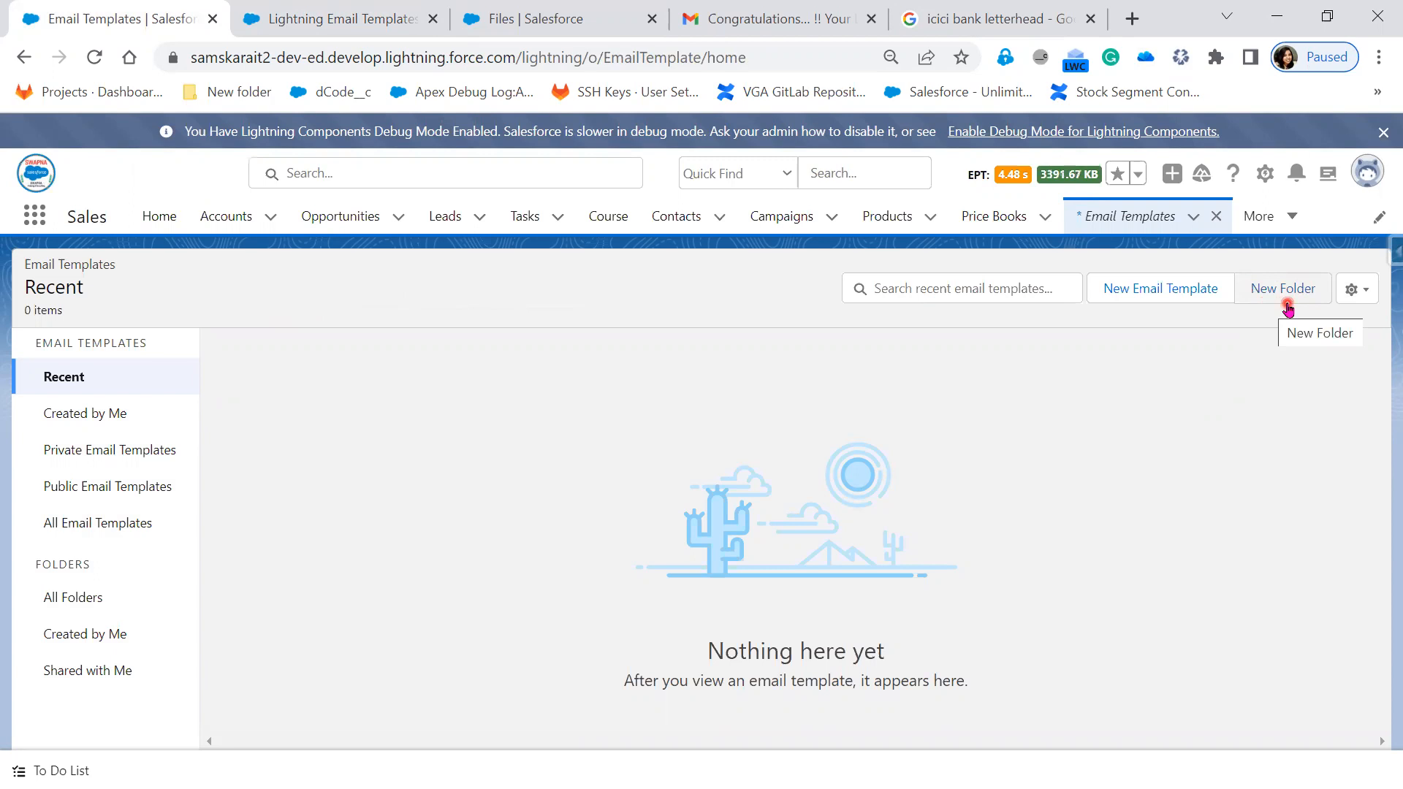
- Retry New Folder, then browse the Private, Public and All Email Templates views
click(1289, 287)
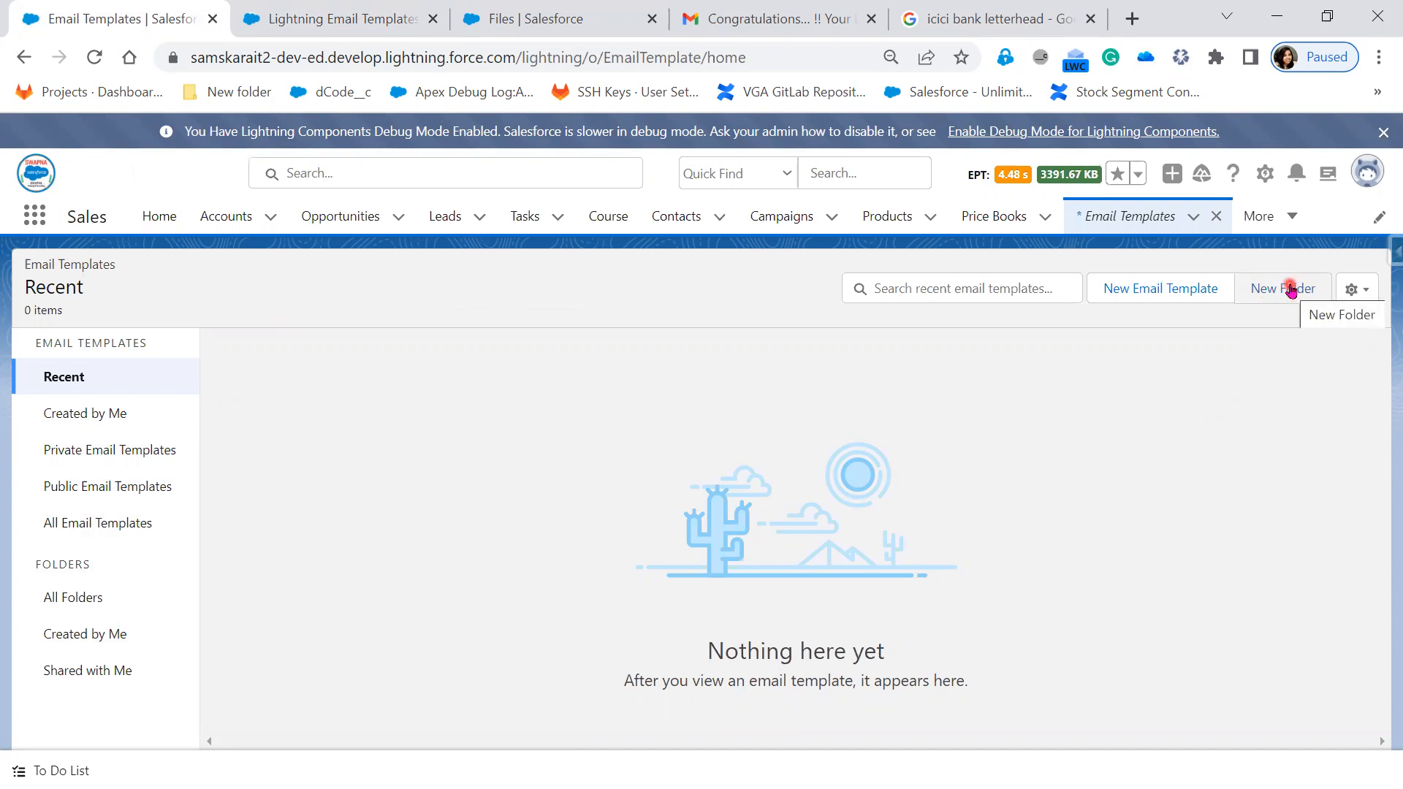
click(95, 454)
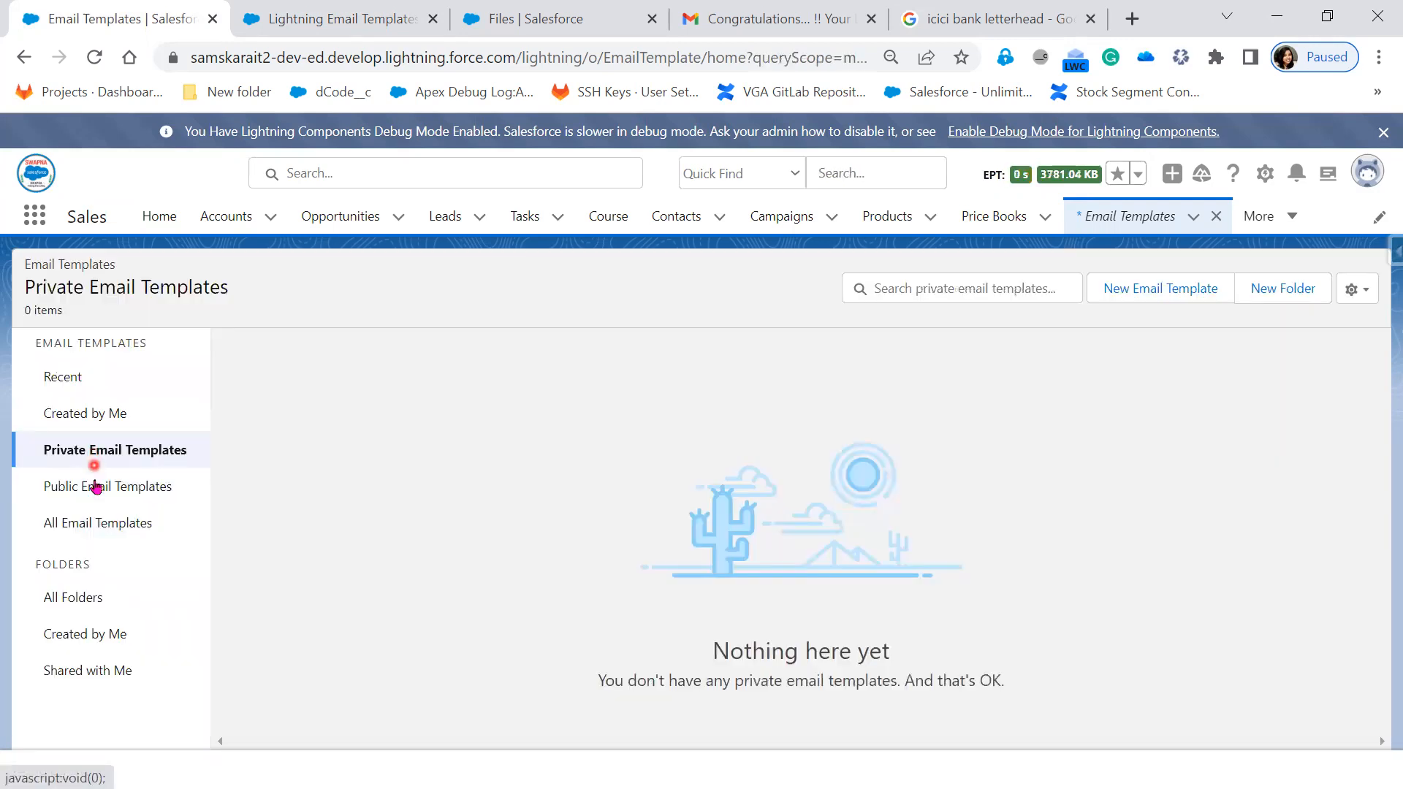
click(96, 487)
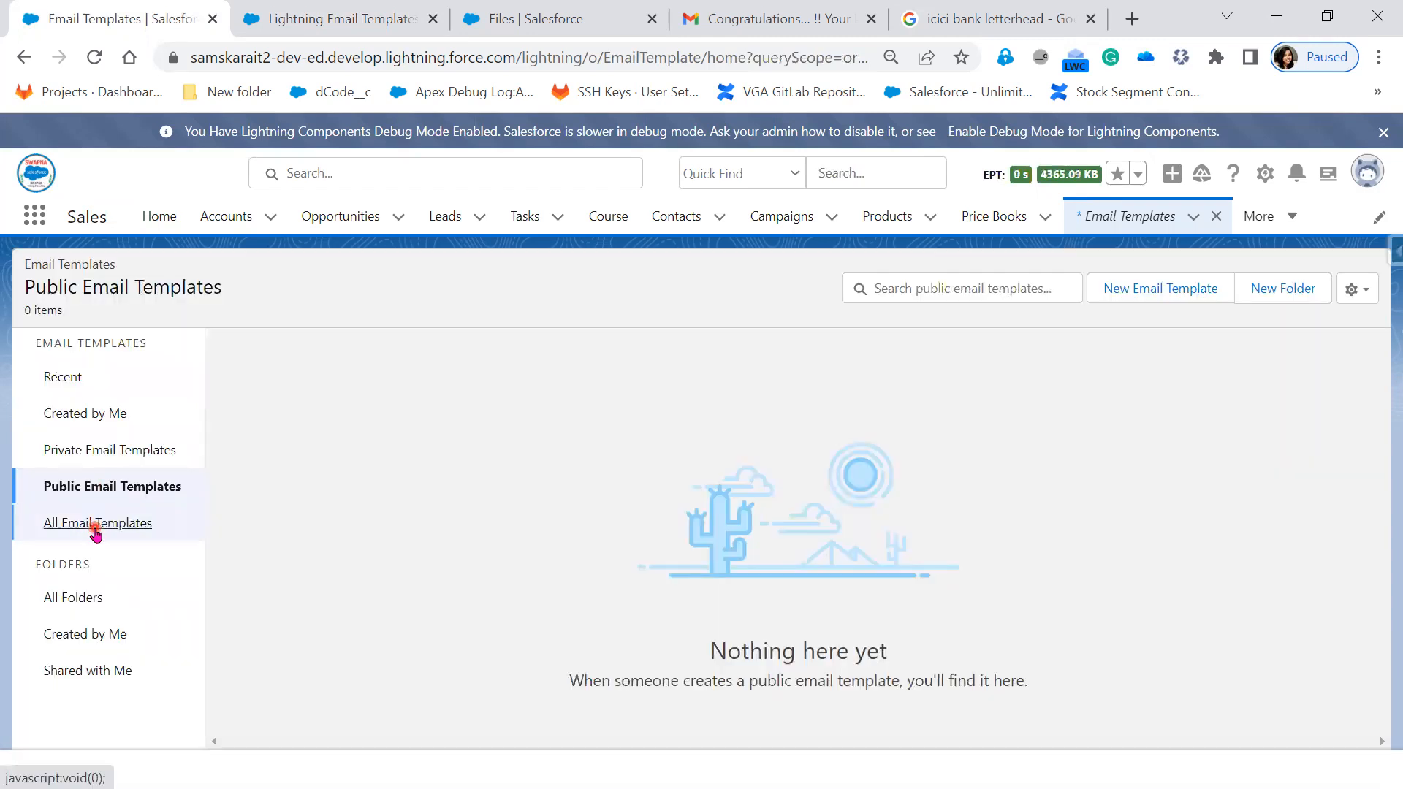
click(95, 525)
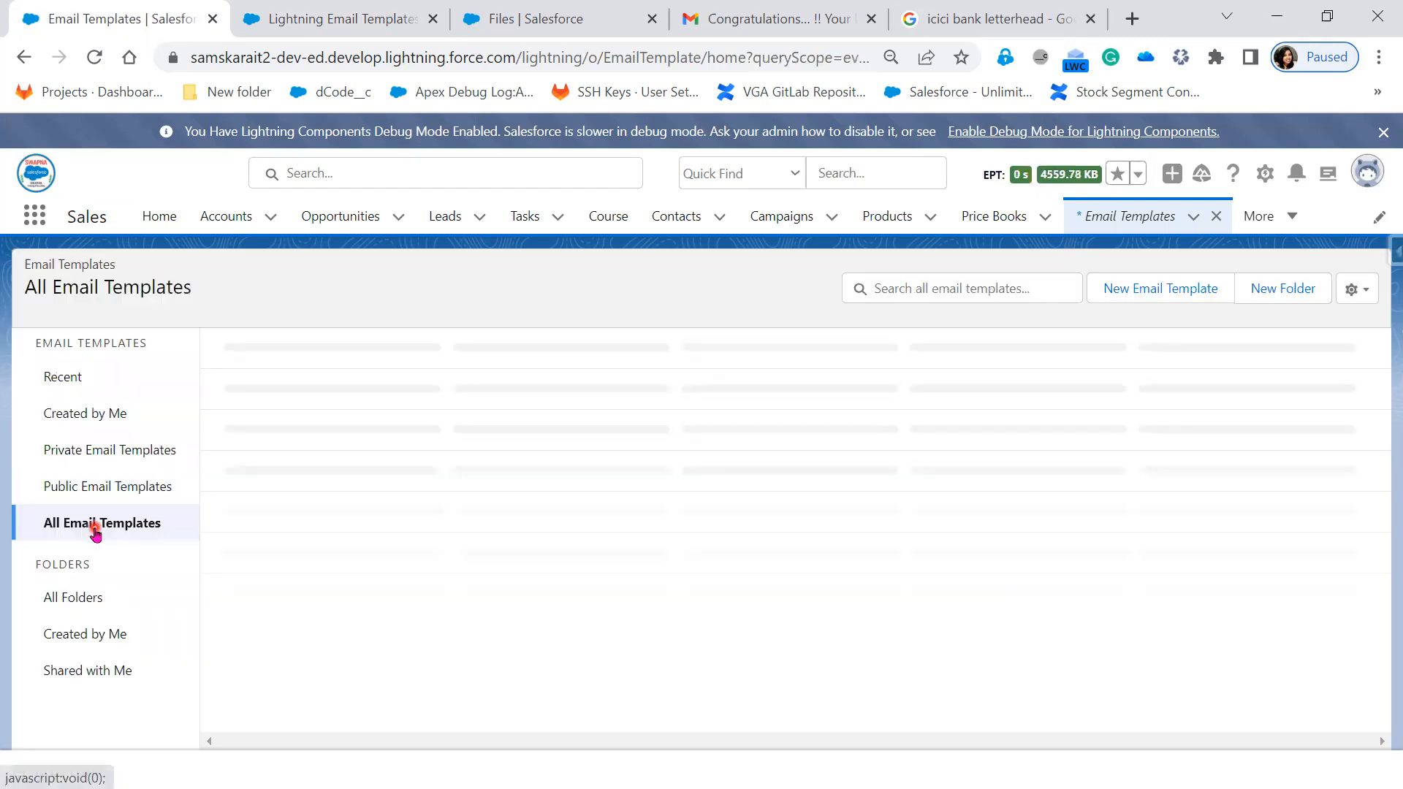
- Browse the All Folders, Created by Me and Shared with Me views and check the list view settings menu
click(70, 603)
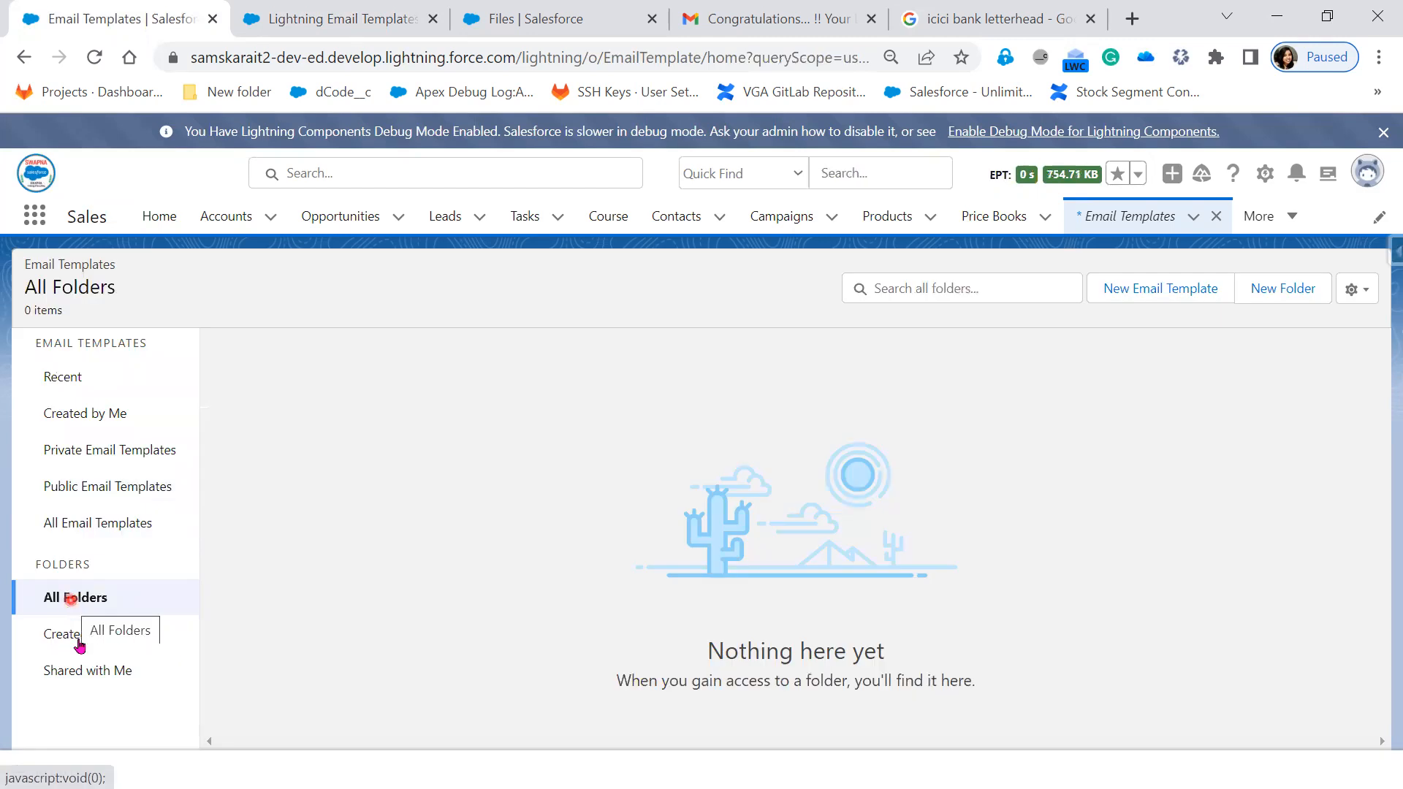
click(83, 637)
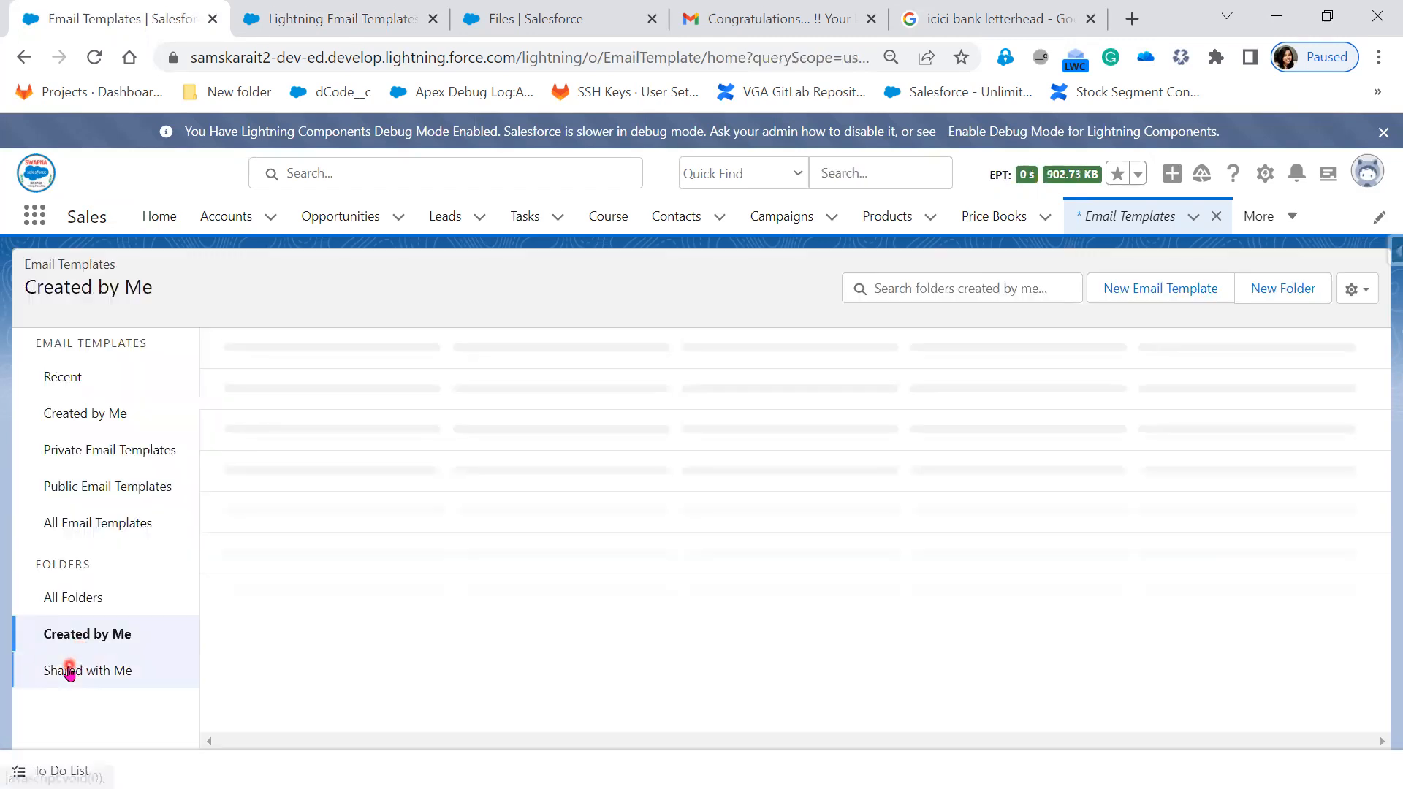
click(70, 672)
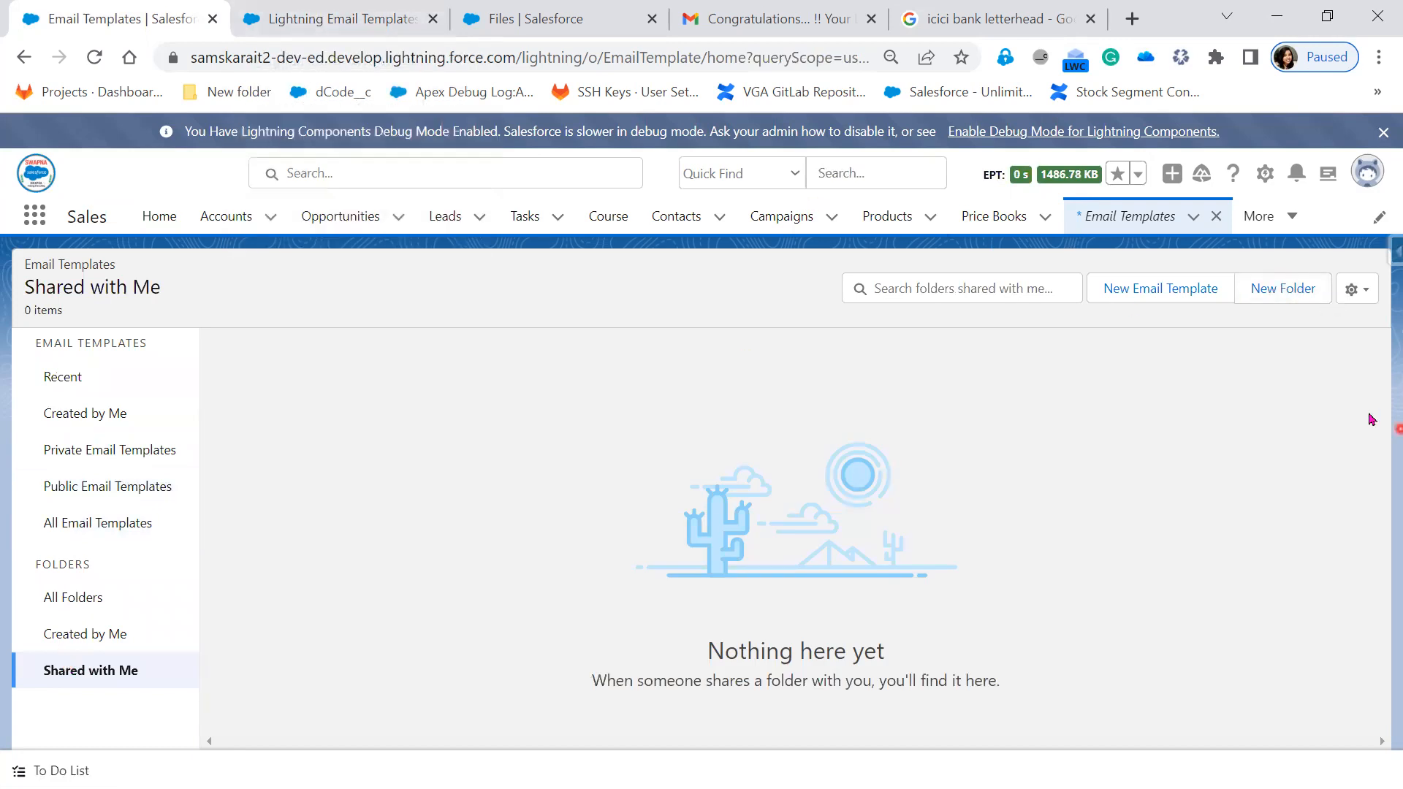
click(1360, 298)
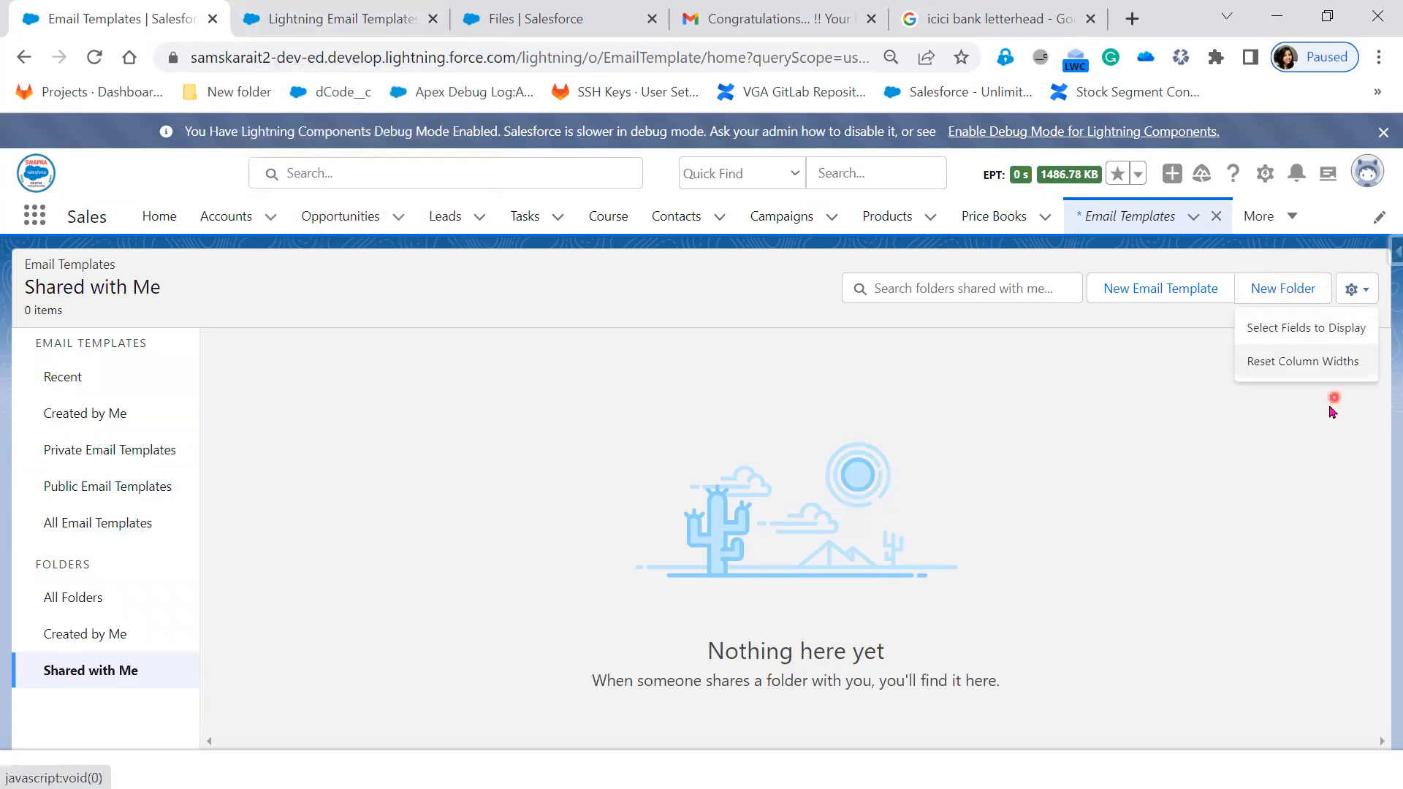
click(1275, 292)
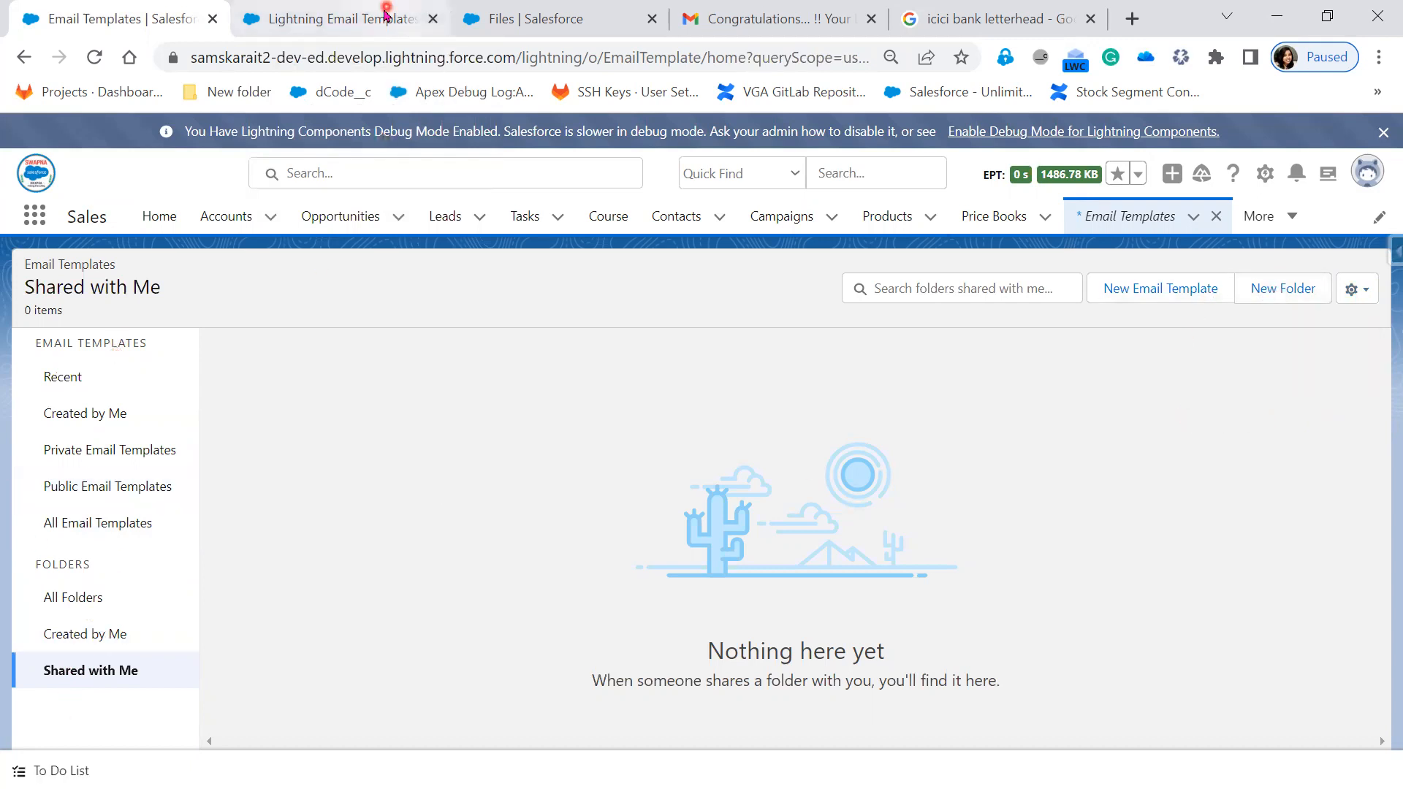
- Open Classic Email Templates in Setup, check the existing folders, and start a new folder
click(382, 18)
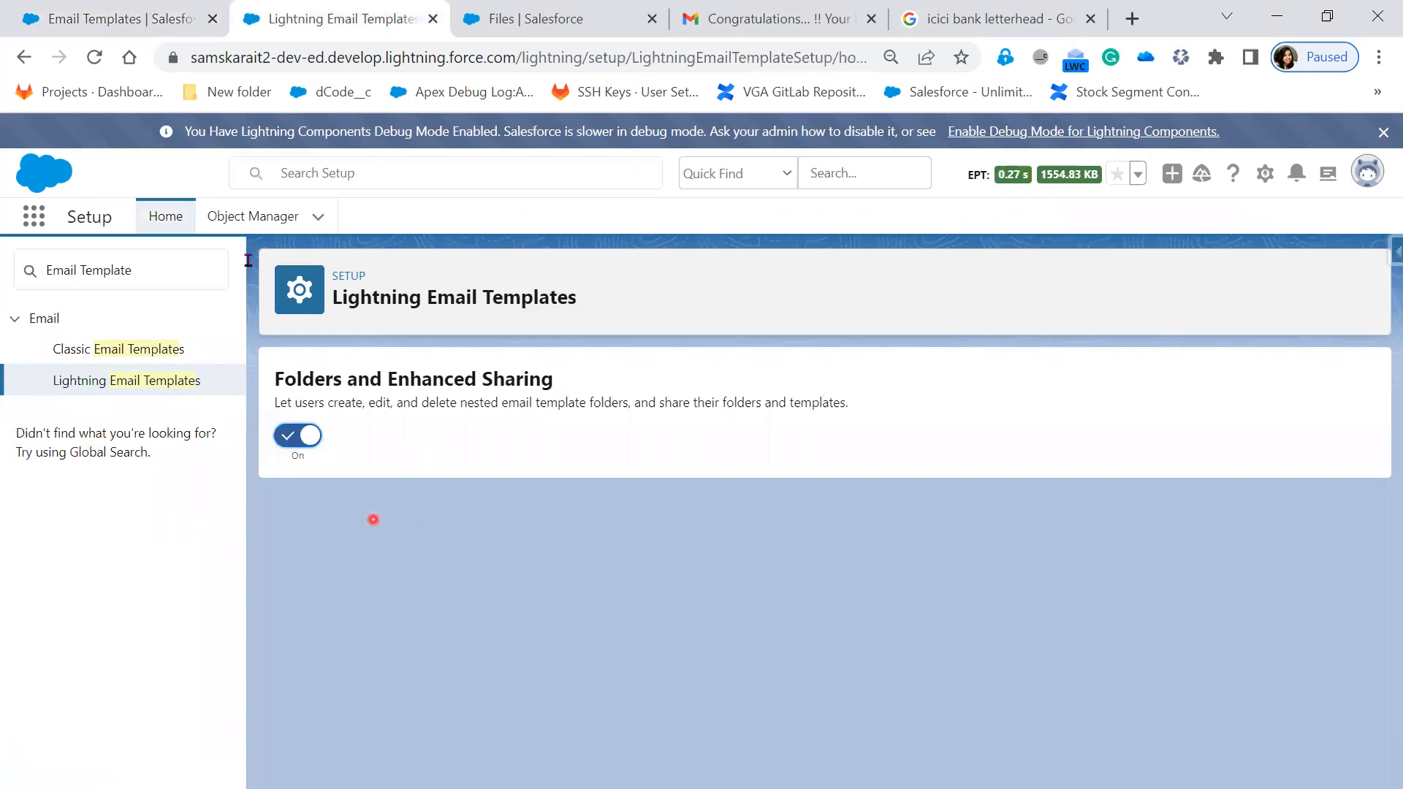
click(156, 351)
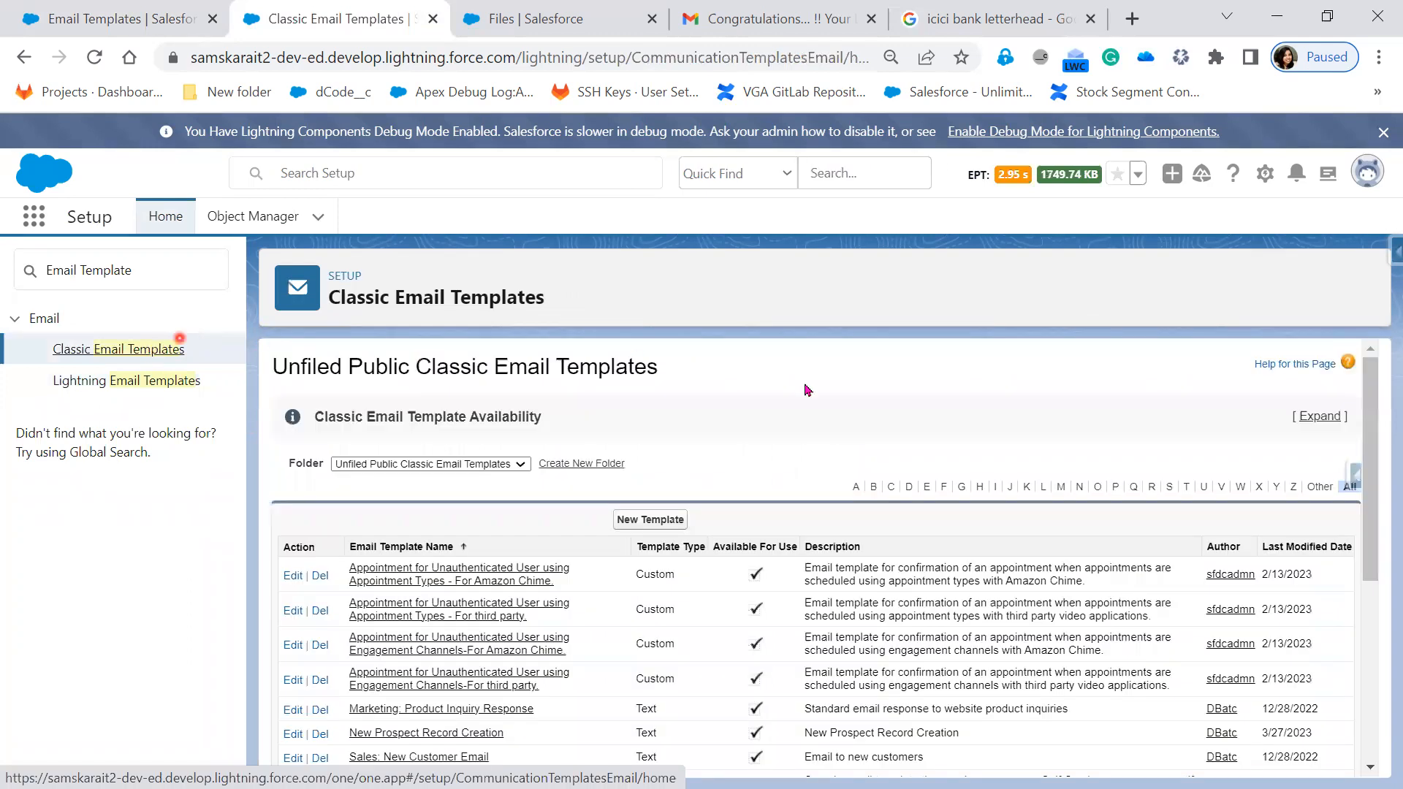
click(482, 465)
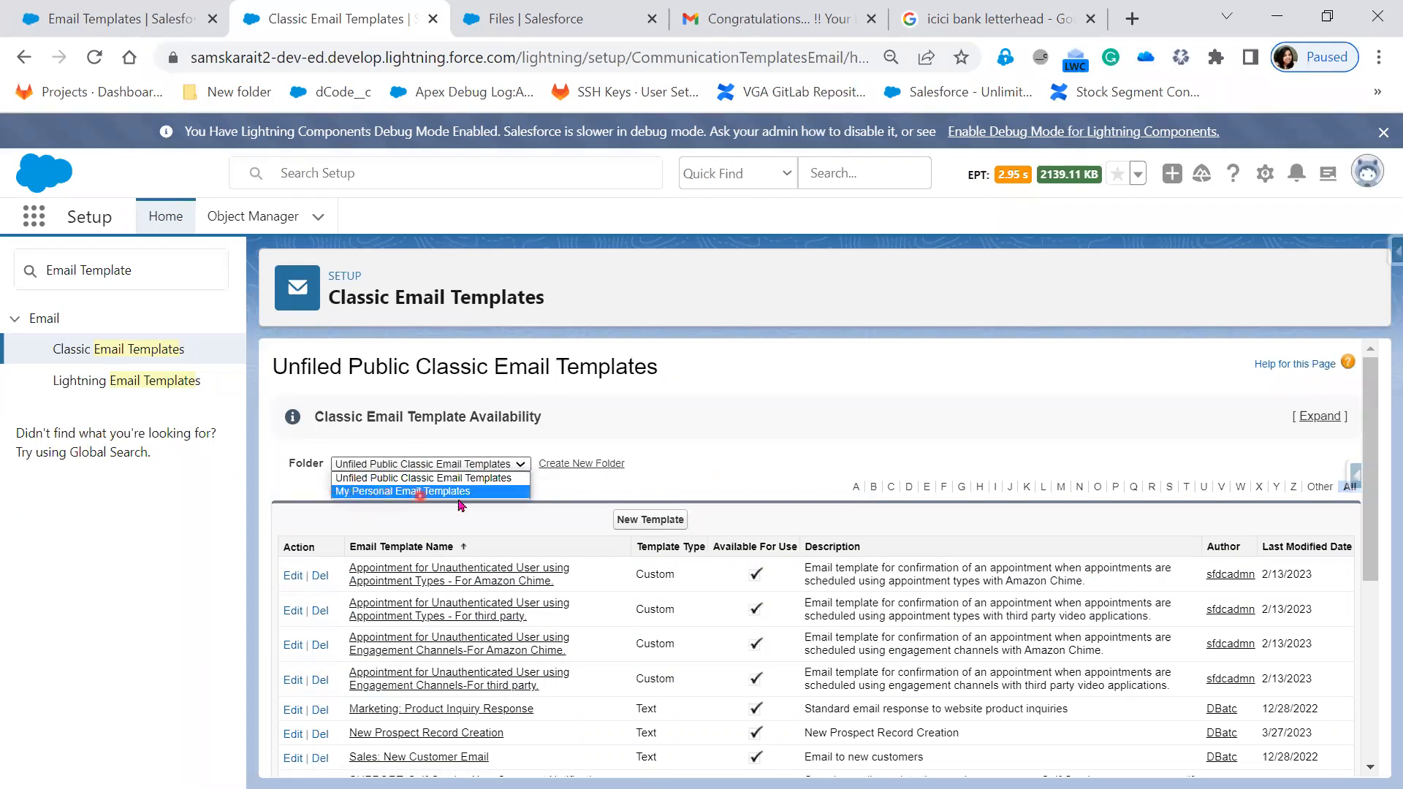
click(585, 468)
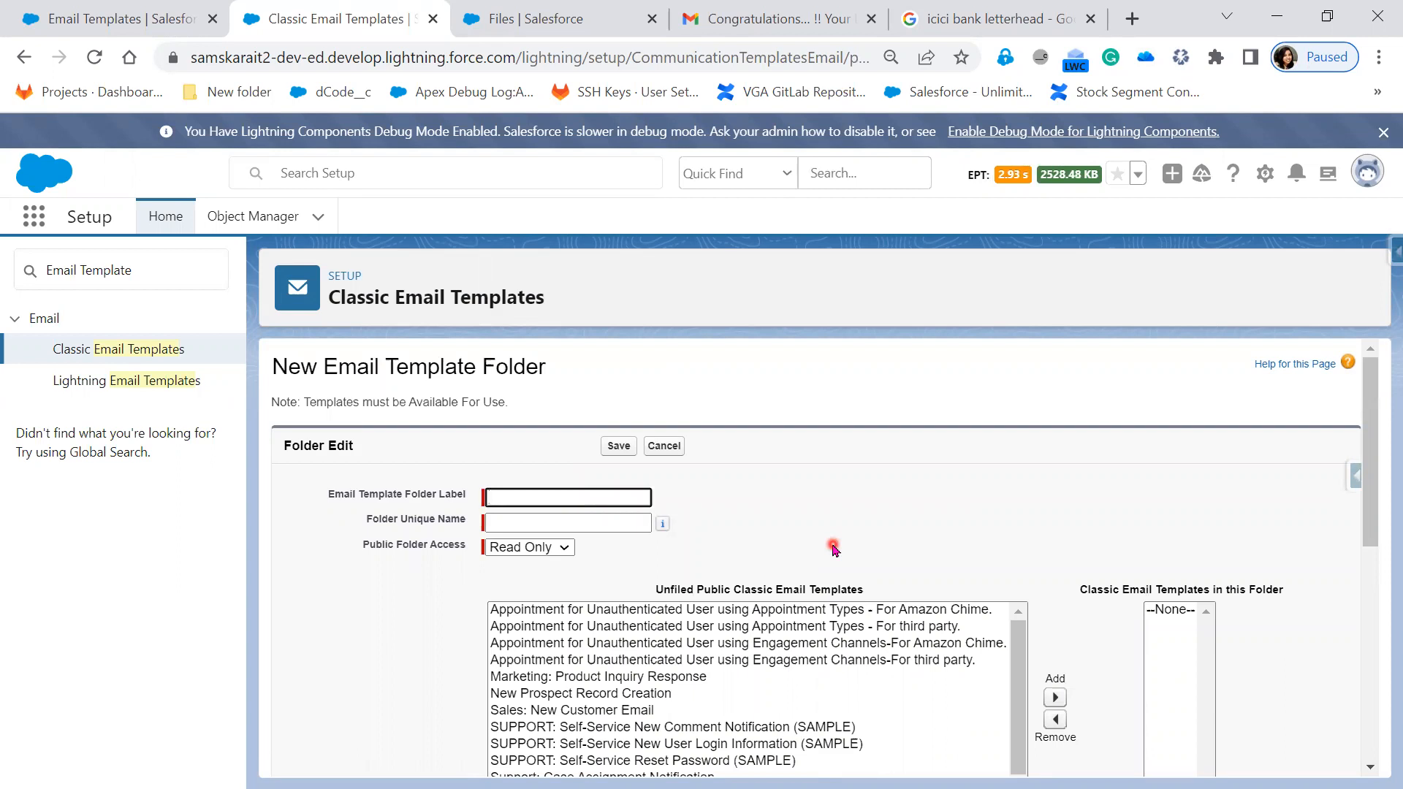
- Label the new folder 'Salesforce Folder' (unique name Salesforce_Folder) and keep Read Only public access
click(612, 498)
click(907, 496)
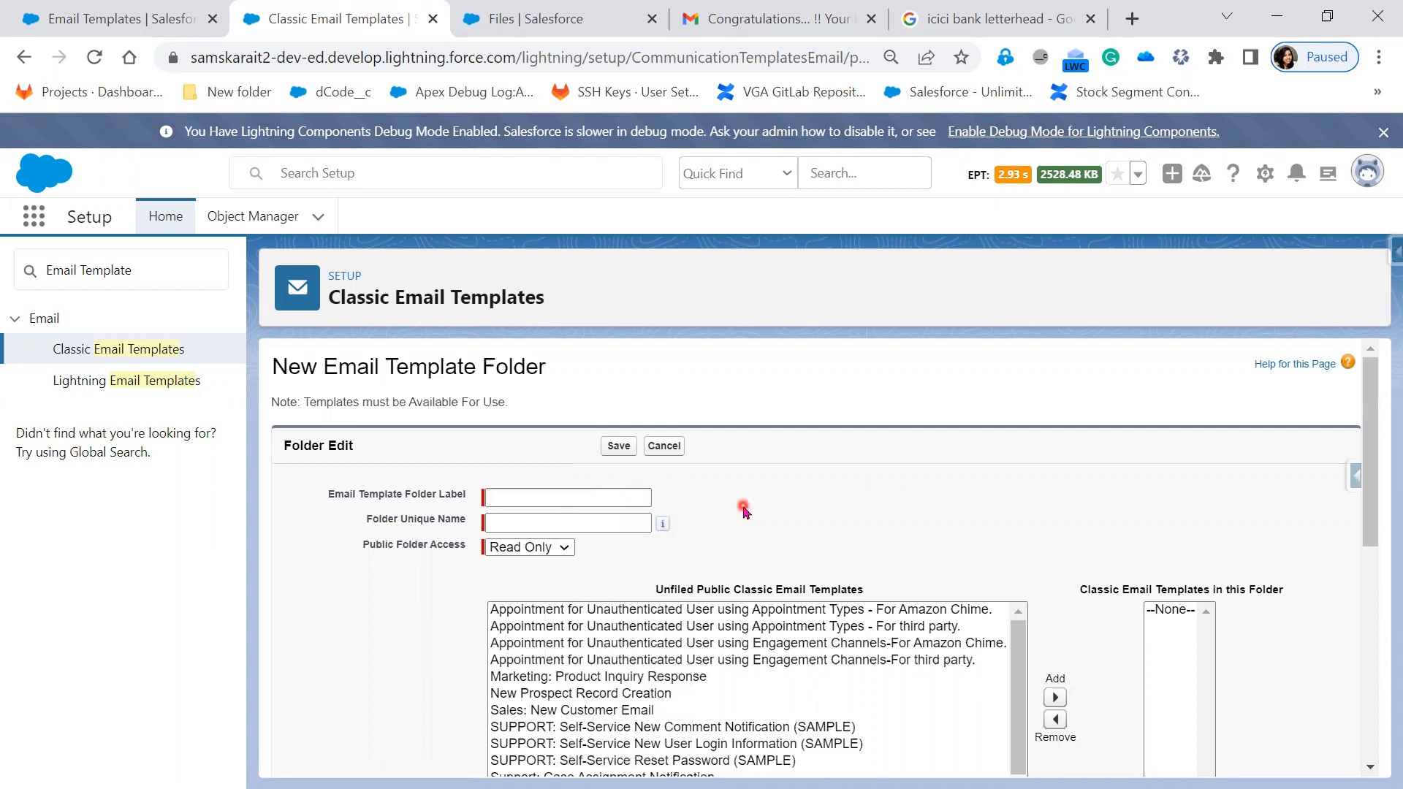
click(605, 497)
click(766, 503)
click(621, 497)
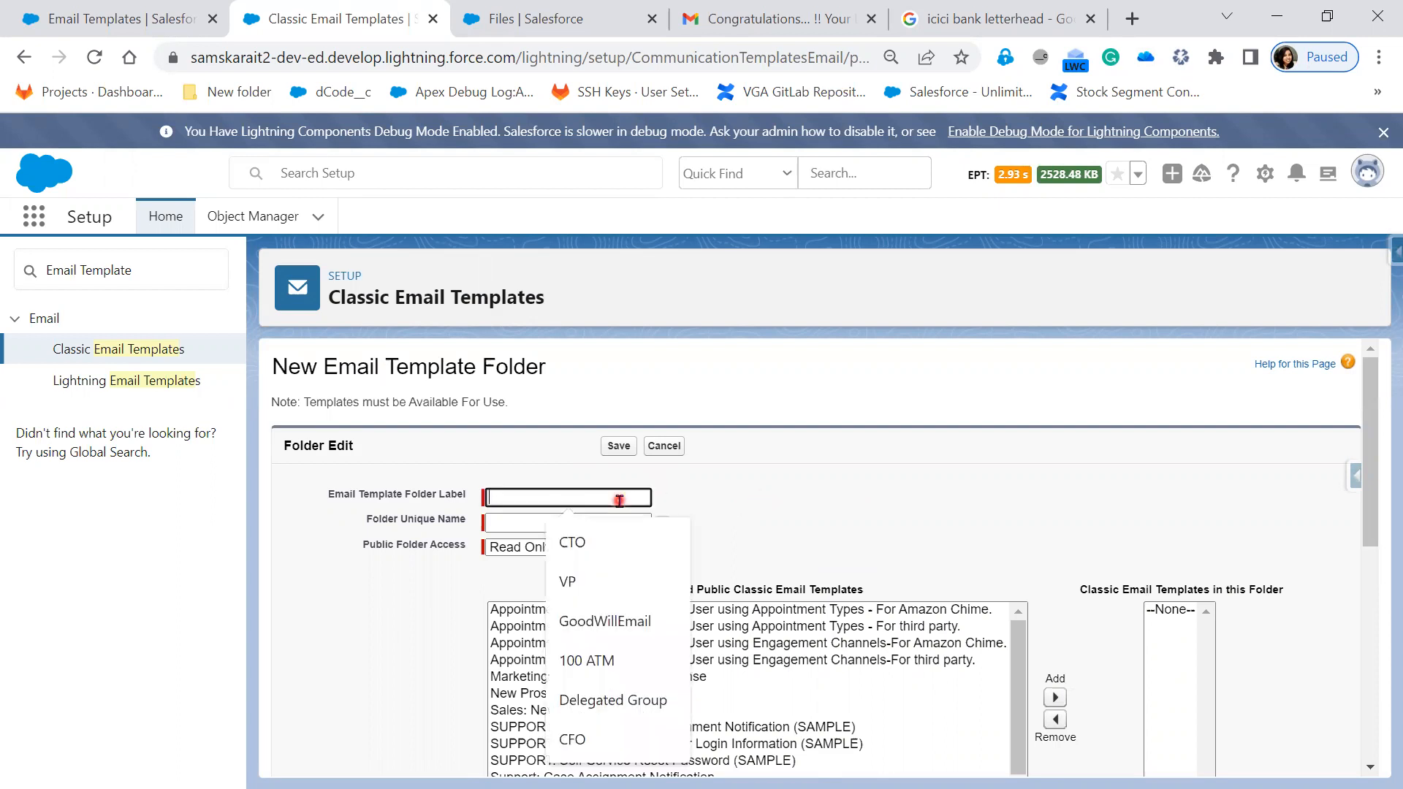
text(Salesforce)
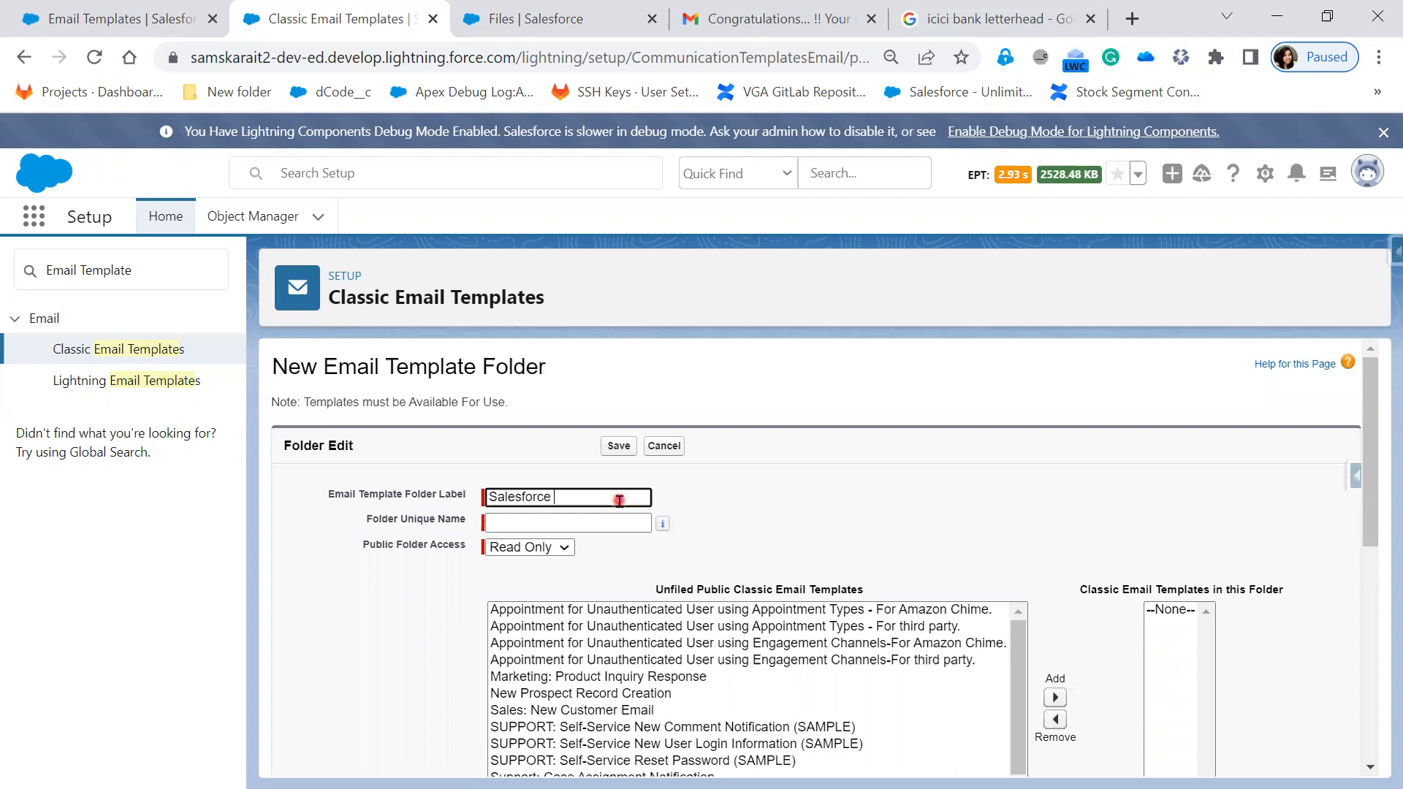
text( Folder)
key(Tab)
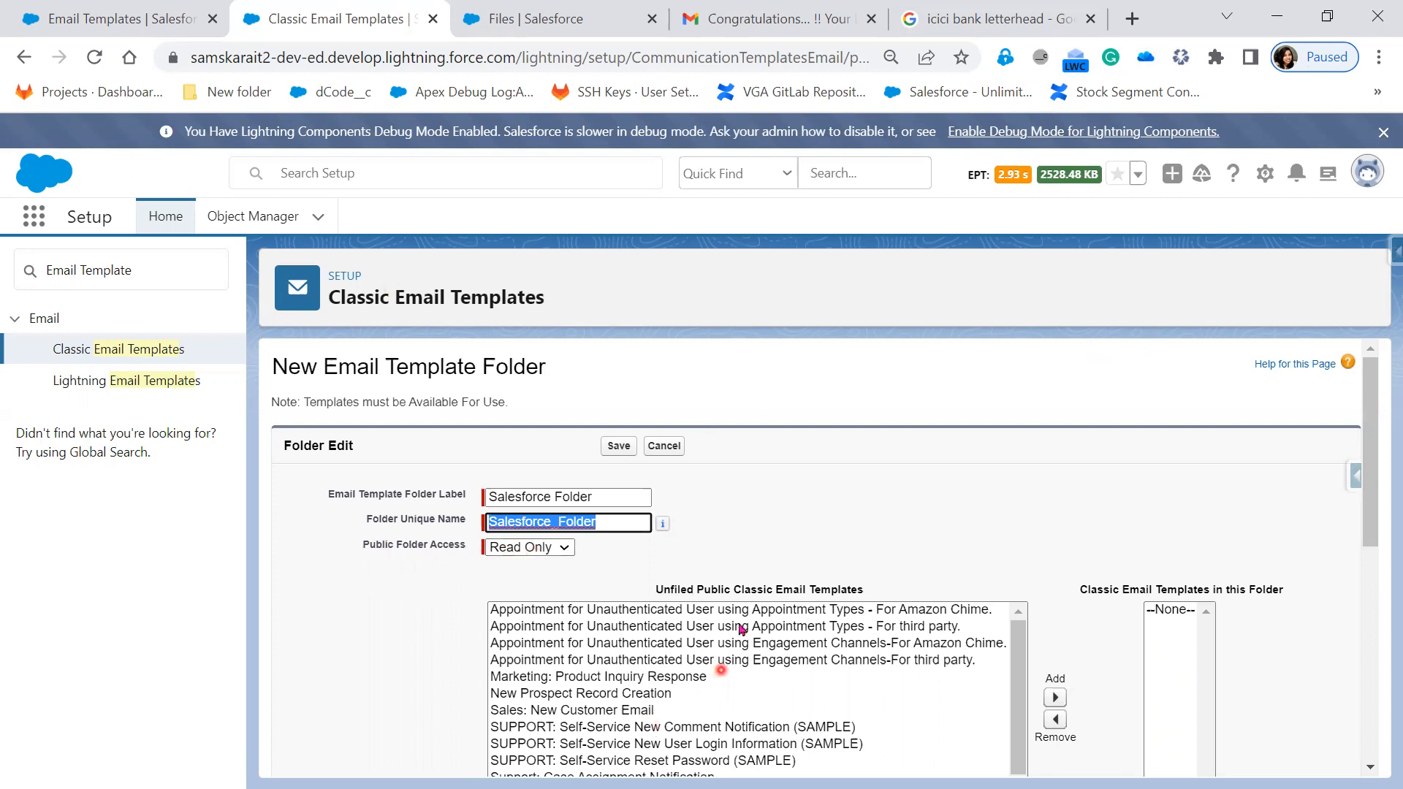
click(504, 547)
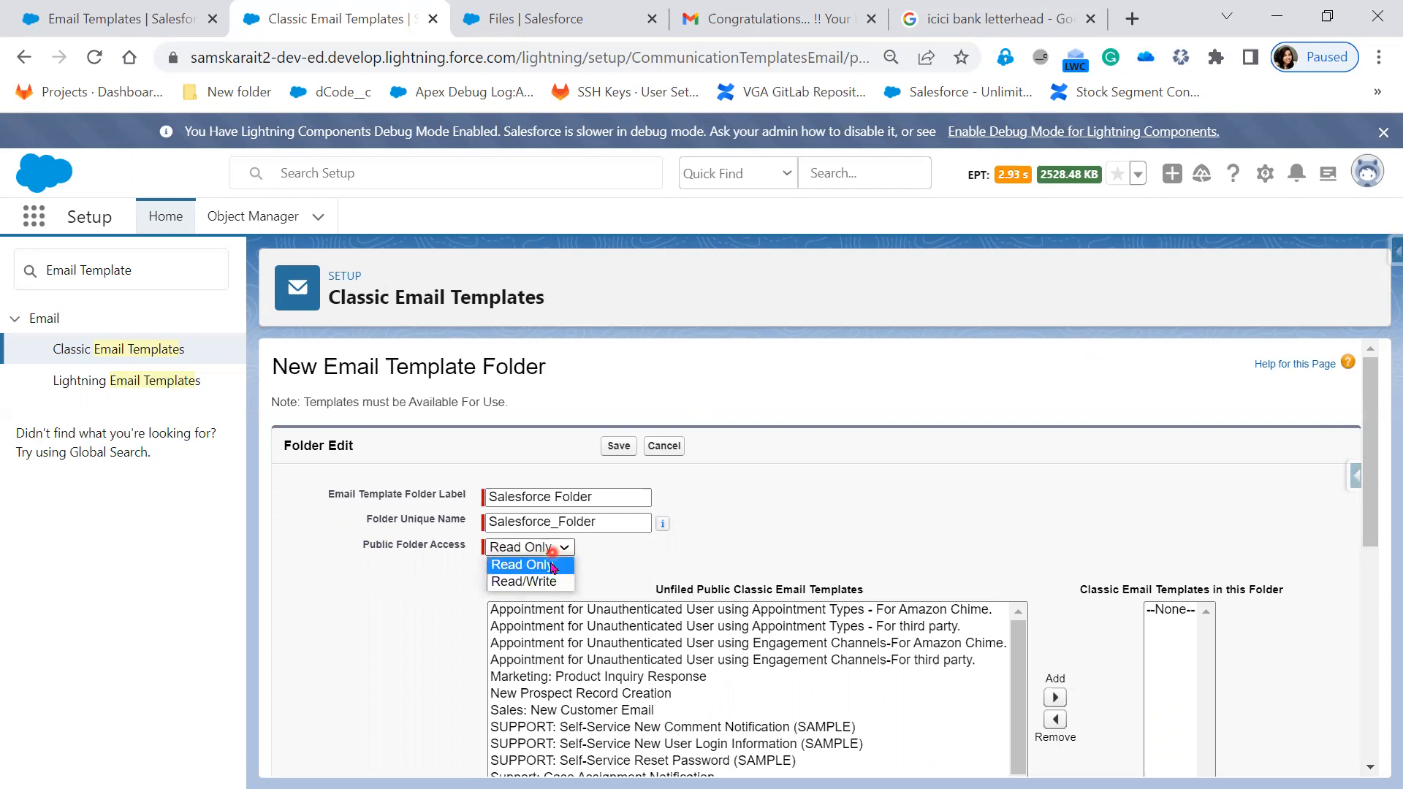
click(540, 564)
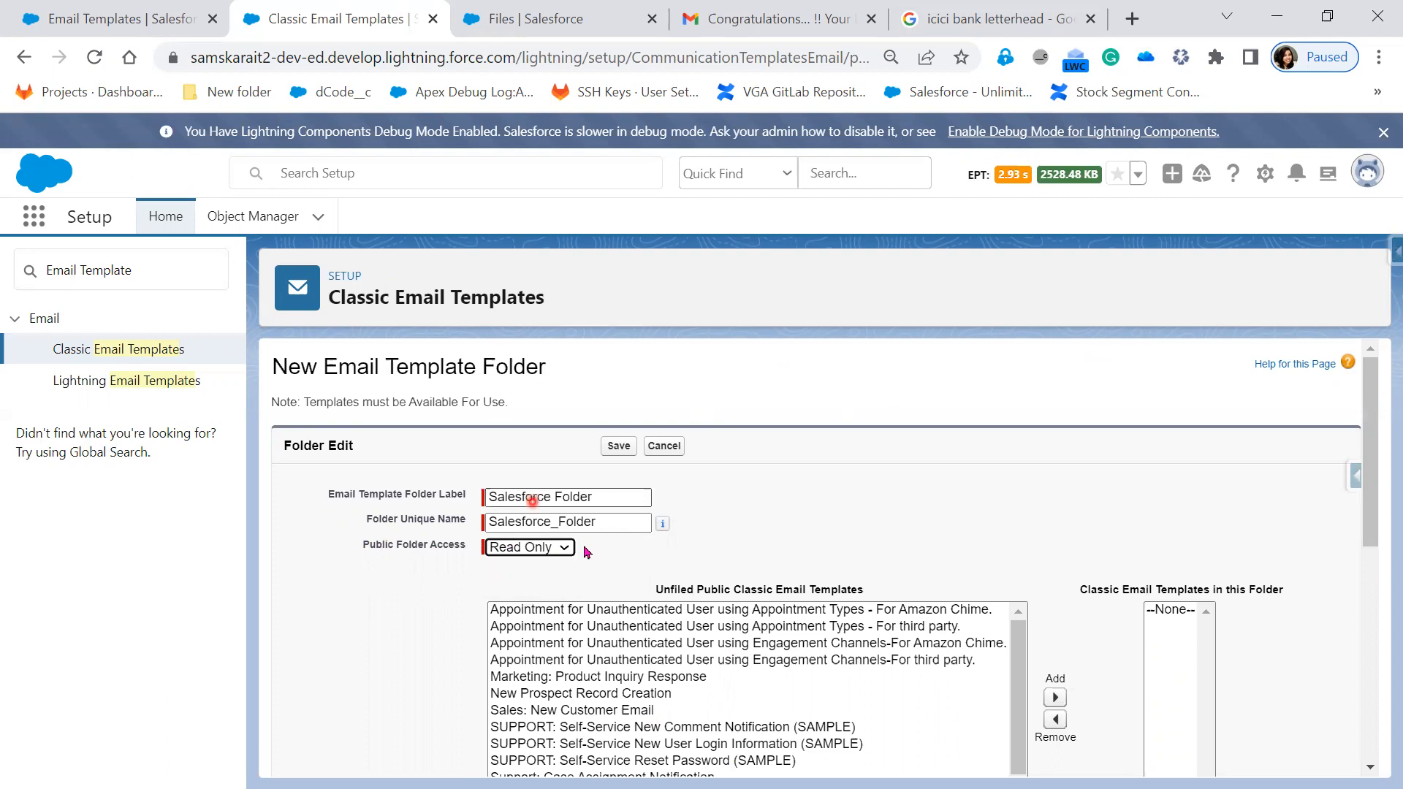
- Change the folder's public access to Read/Write
scroll(724, 635, down, 1)
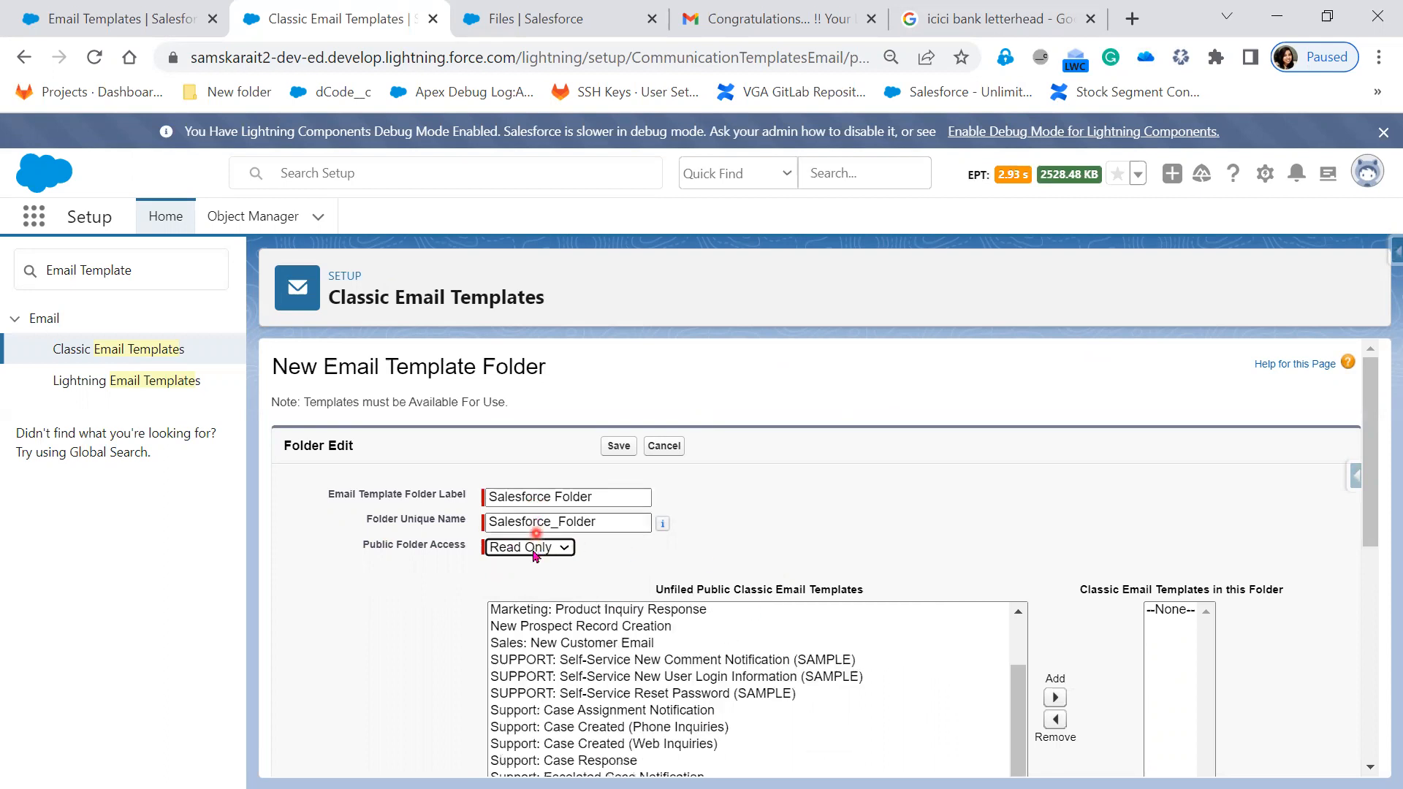
click(545, 548)
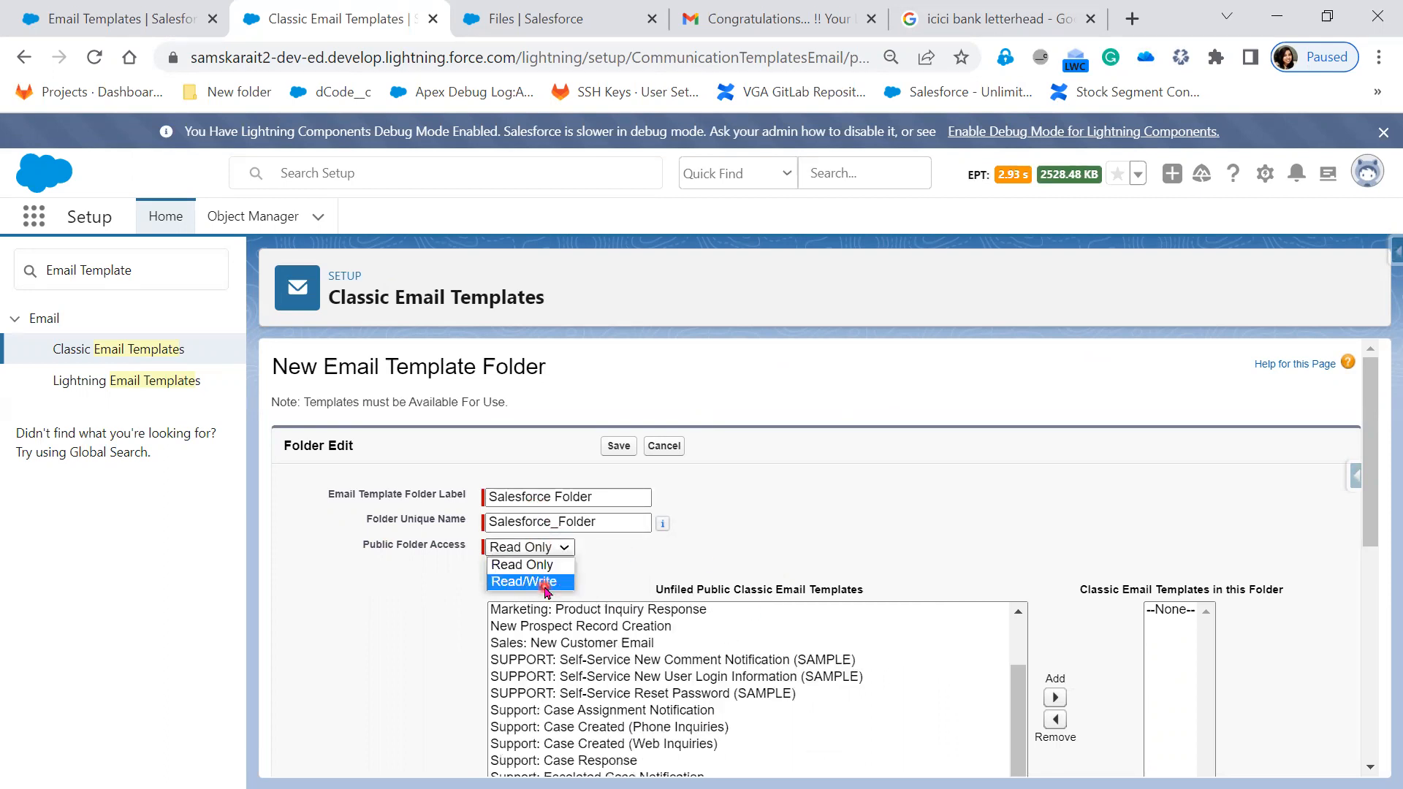
click(544, 582)
- Add the Support: Case Created (Web Inquiries) template from Unfiled templates to the folder
scroll(905, 515, down, 1)
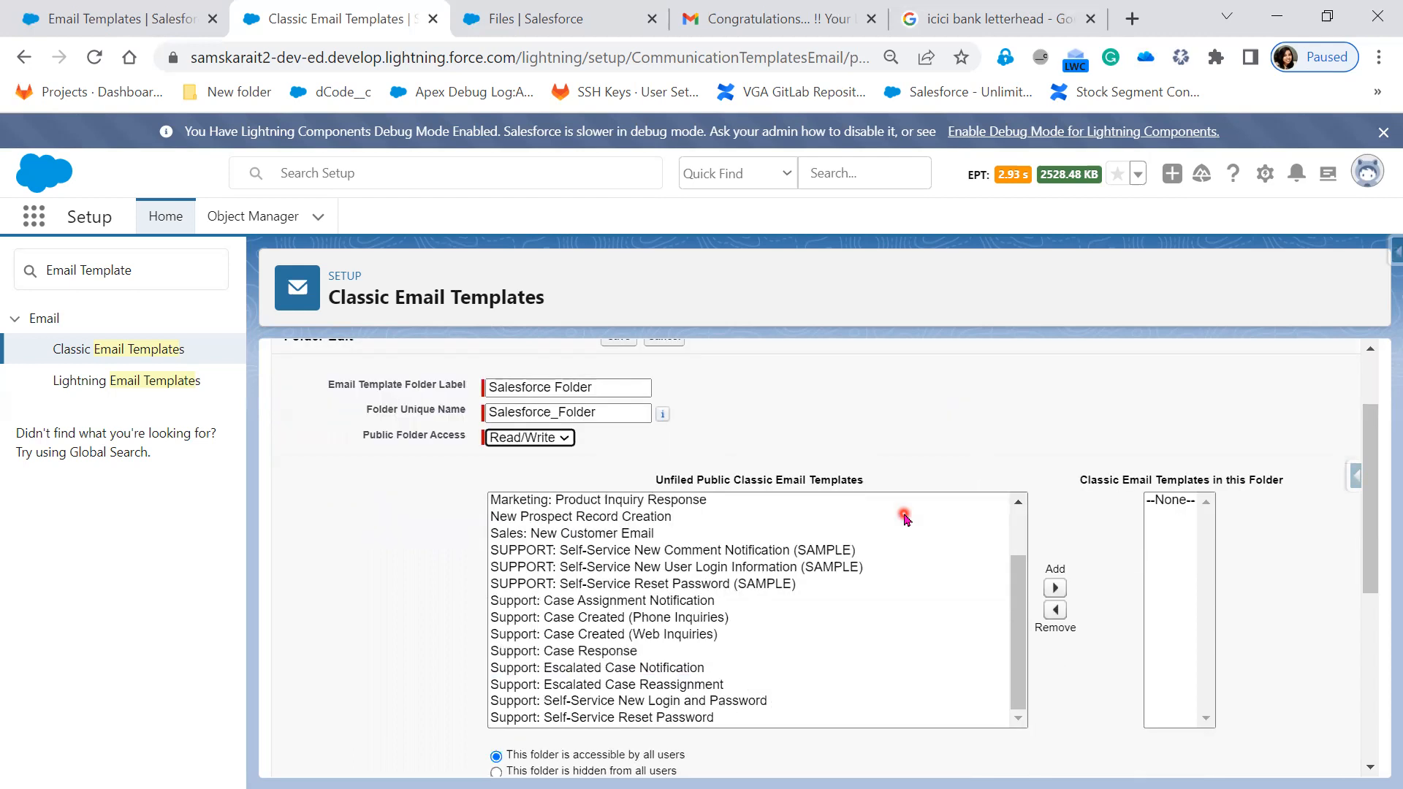
scroll(529, 521, up, 2)
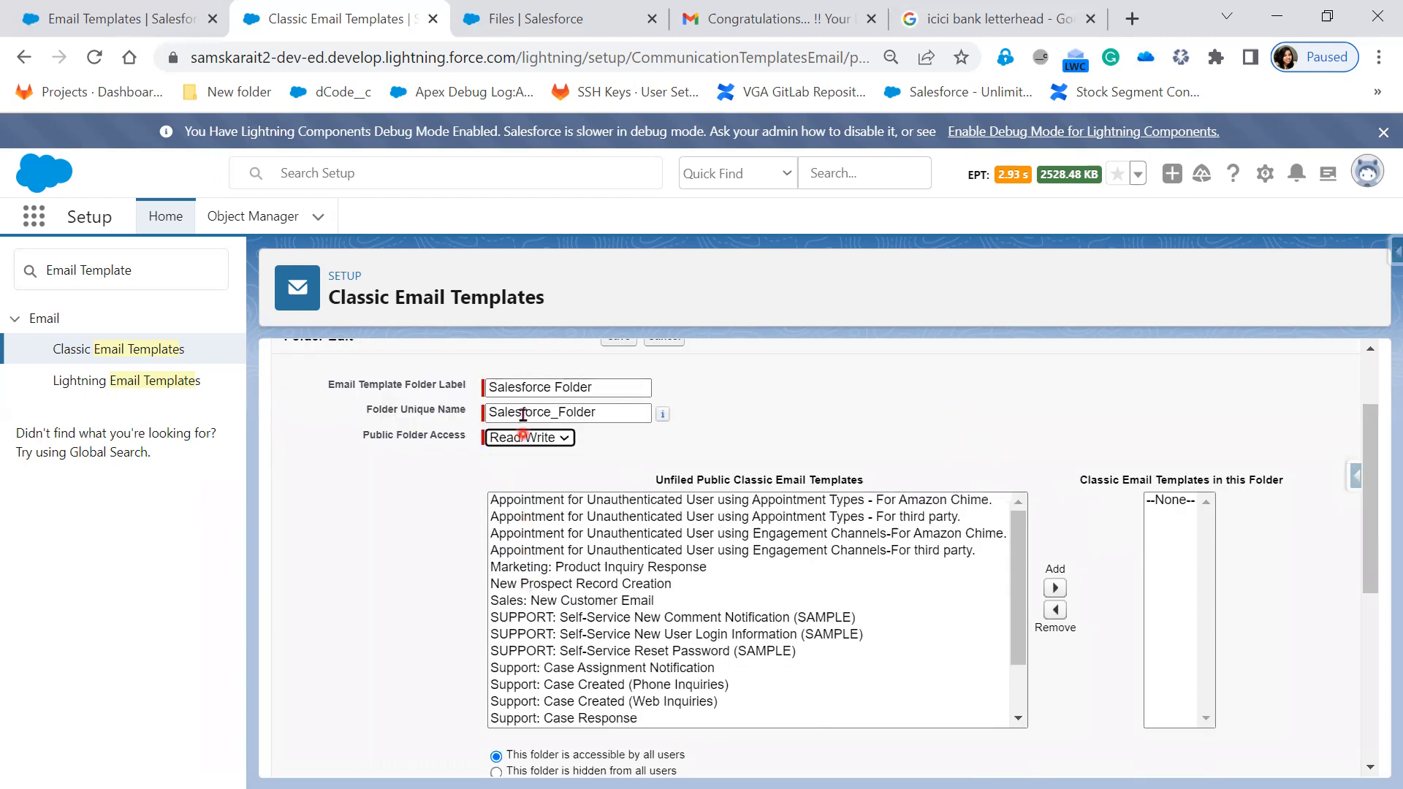
click(656, 520)
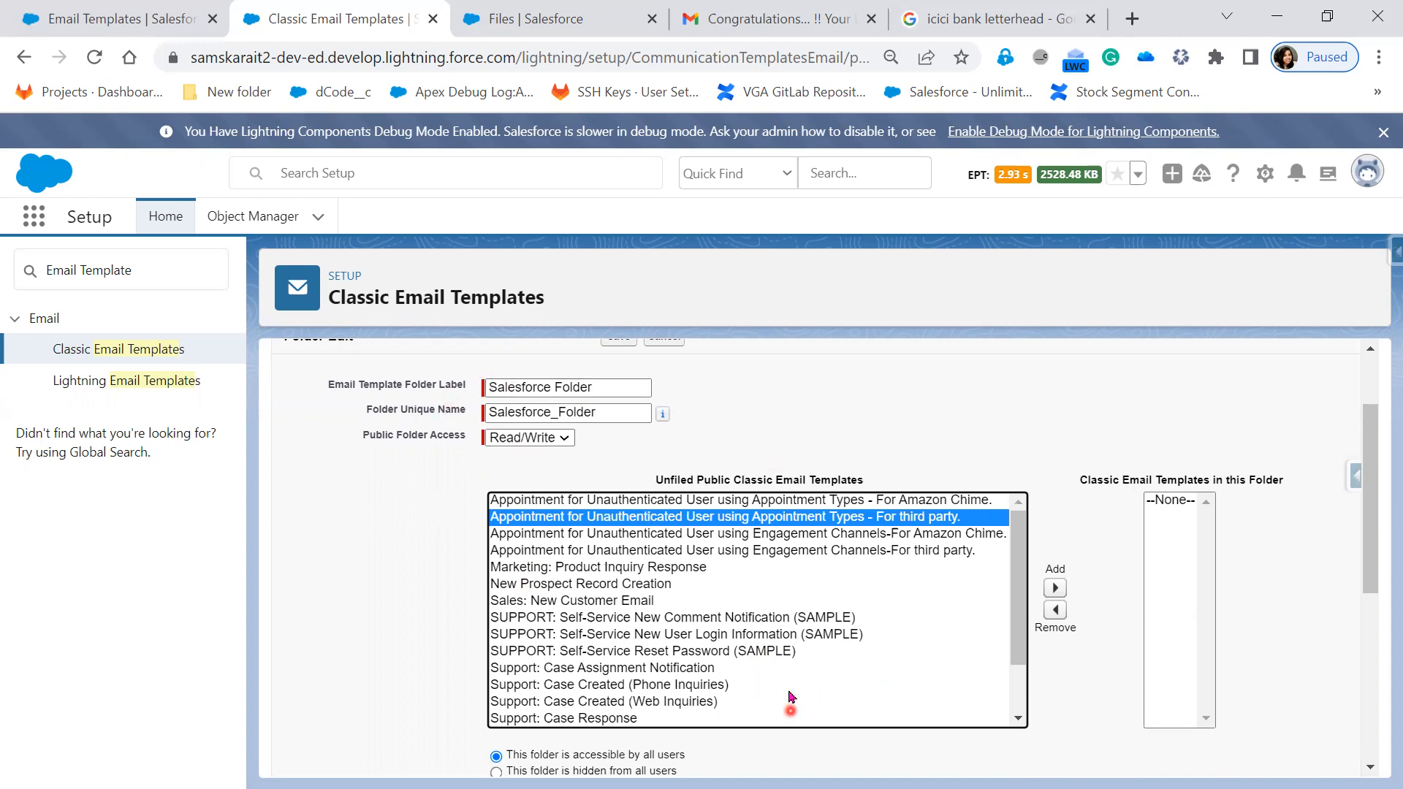
scroll(790, 698, down, 3)
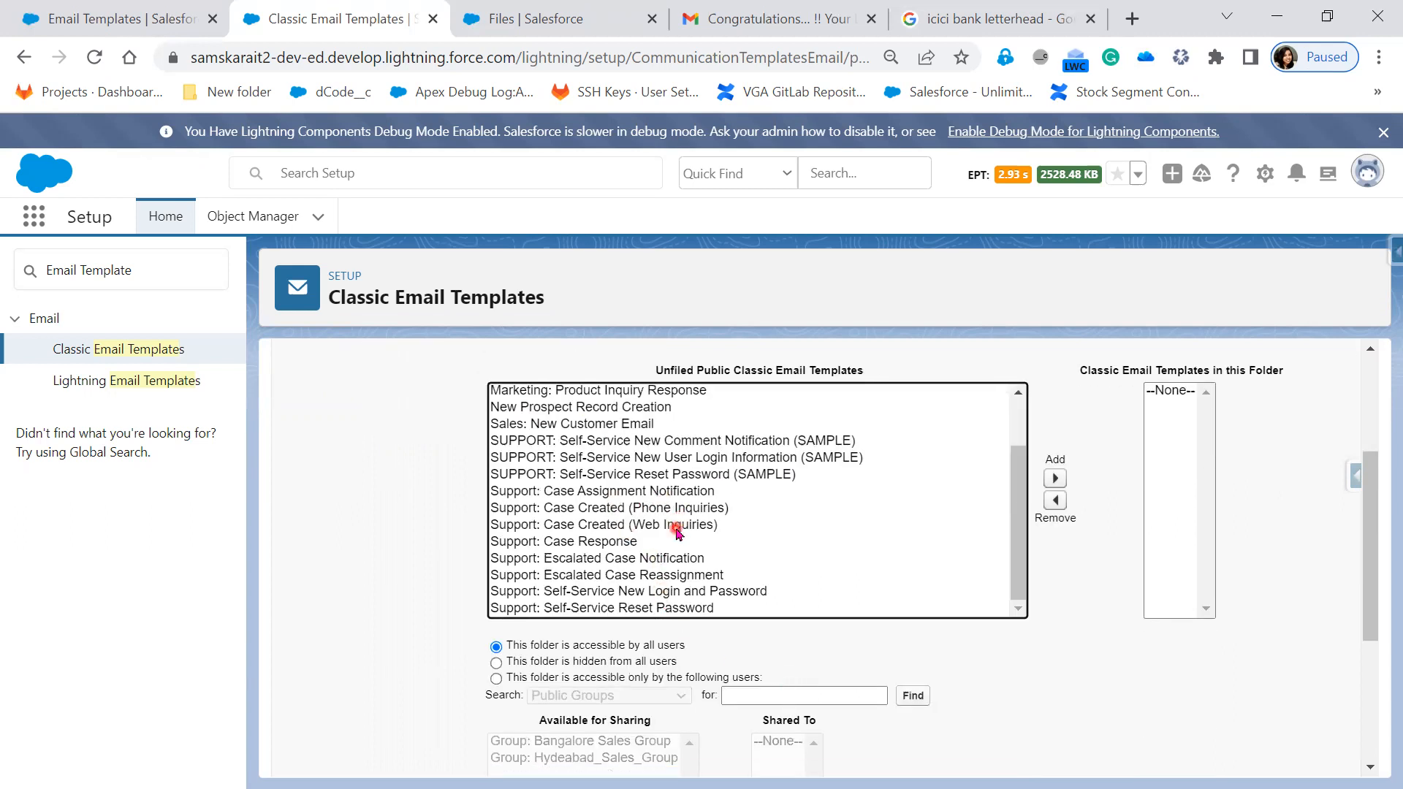
click(676, 529)
click(1056, 483)
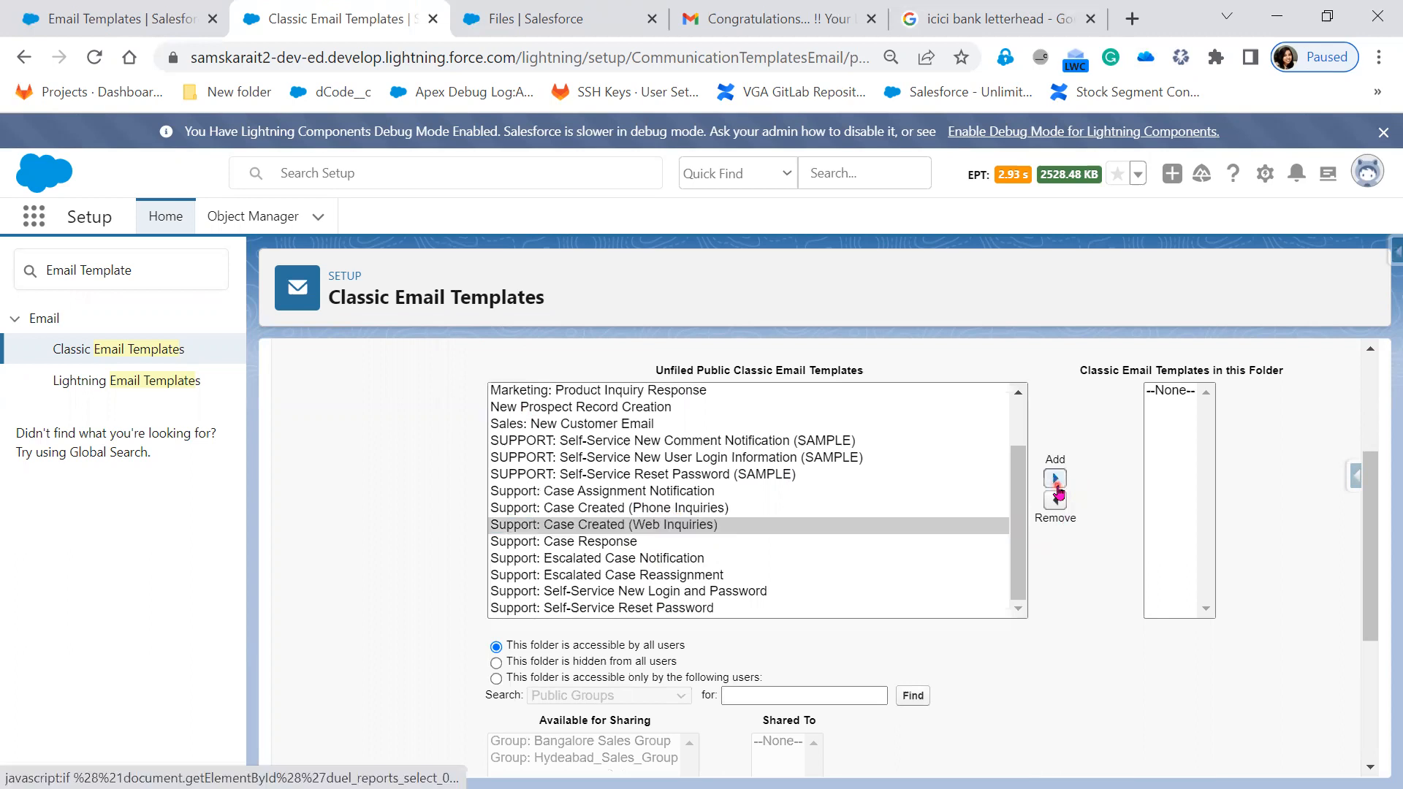
scroll(858, 729, up, 1)
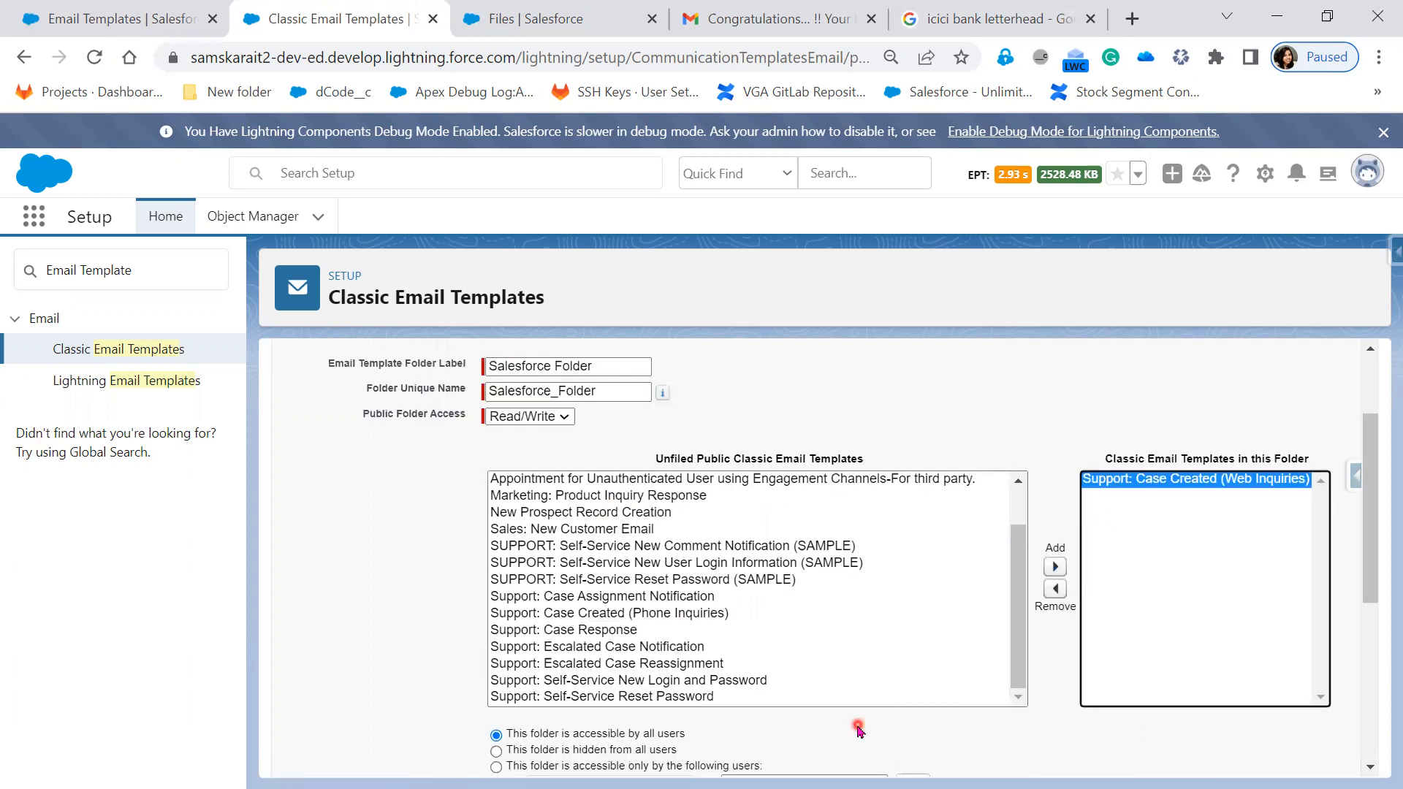
scroll(858, 730, up, 1)
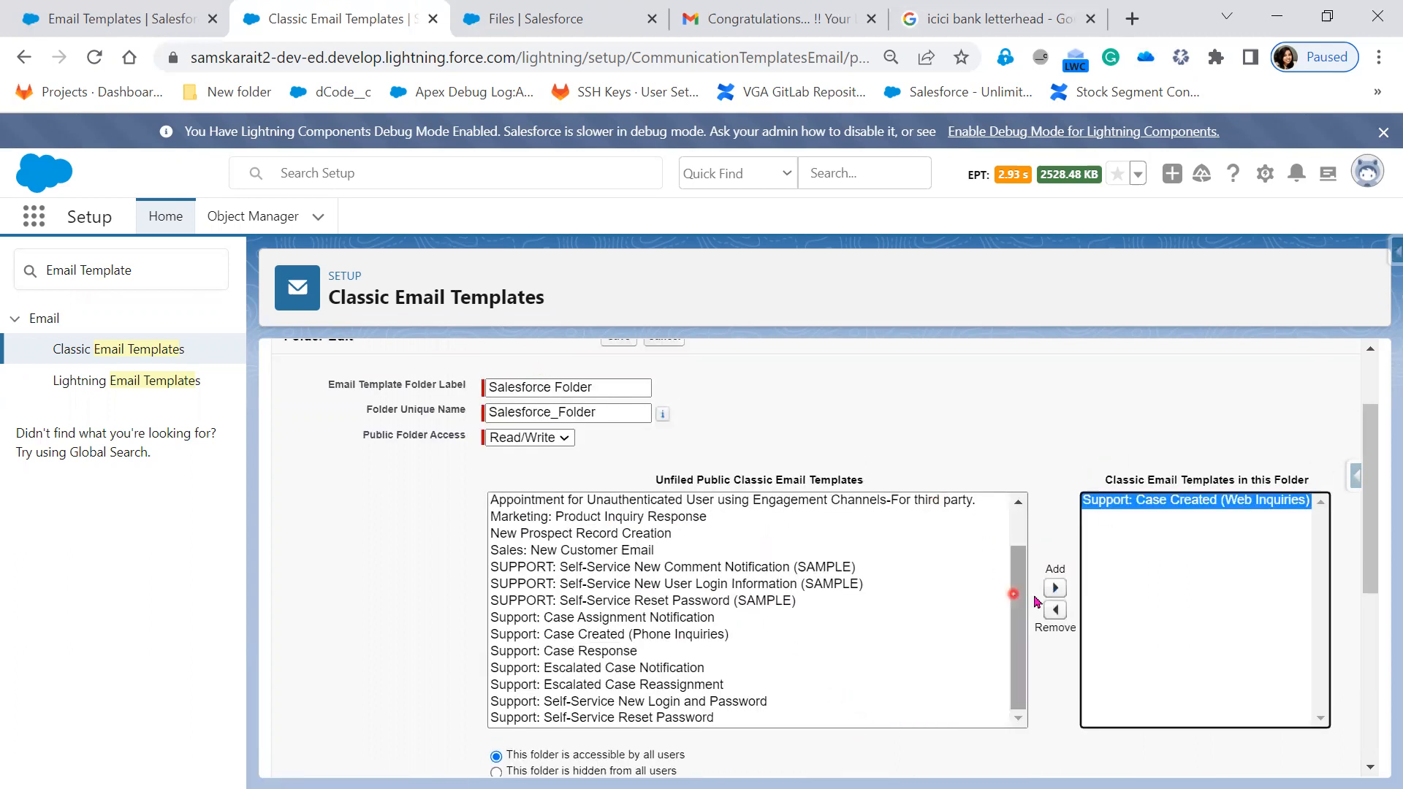
scroll(991, 676, down, 1)
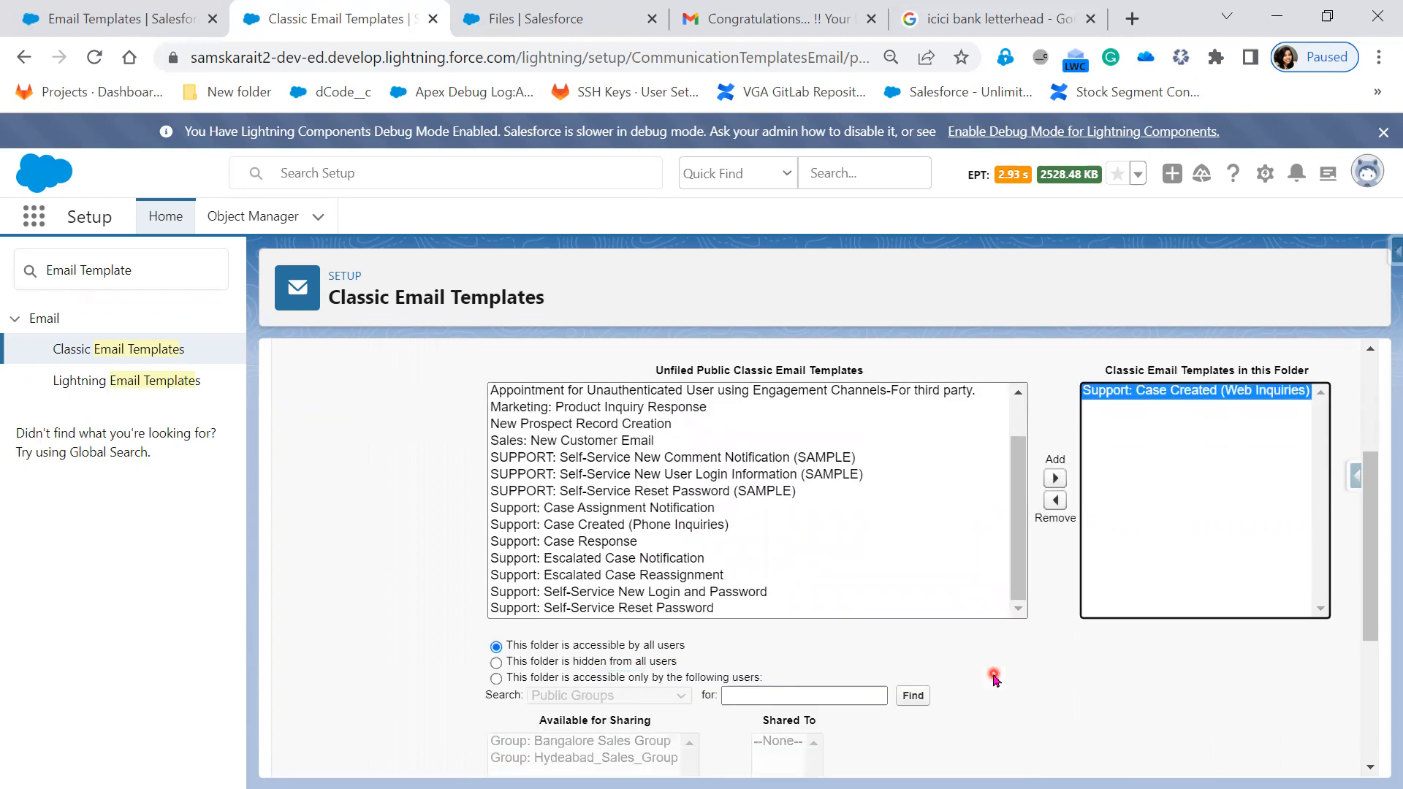
scroll(995, 678, down, 1)
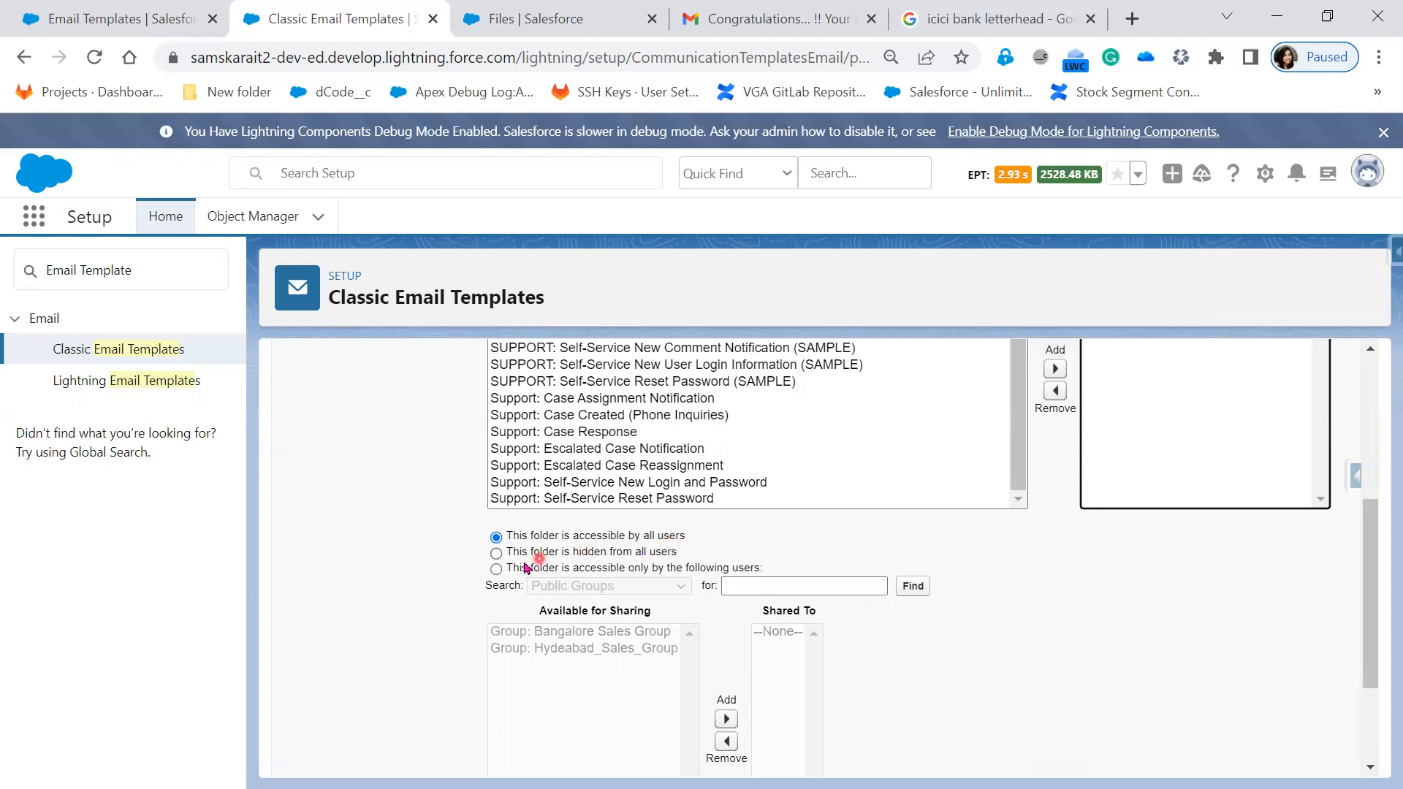
click(497, 554)
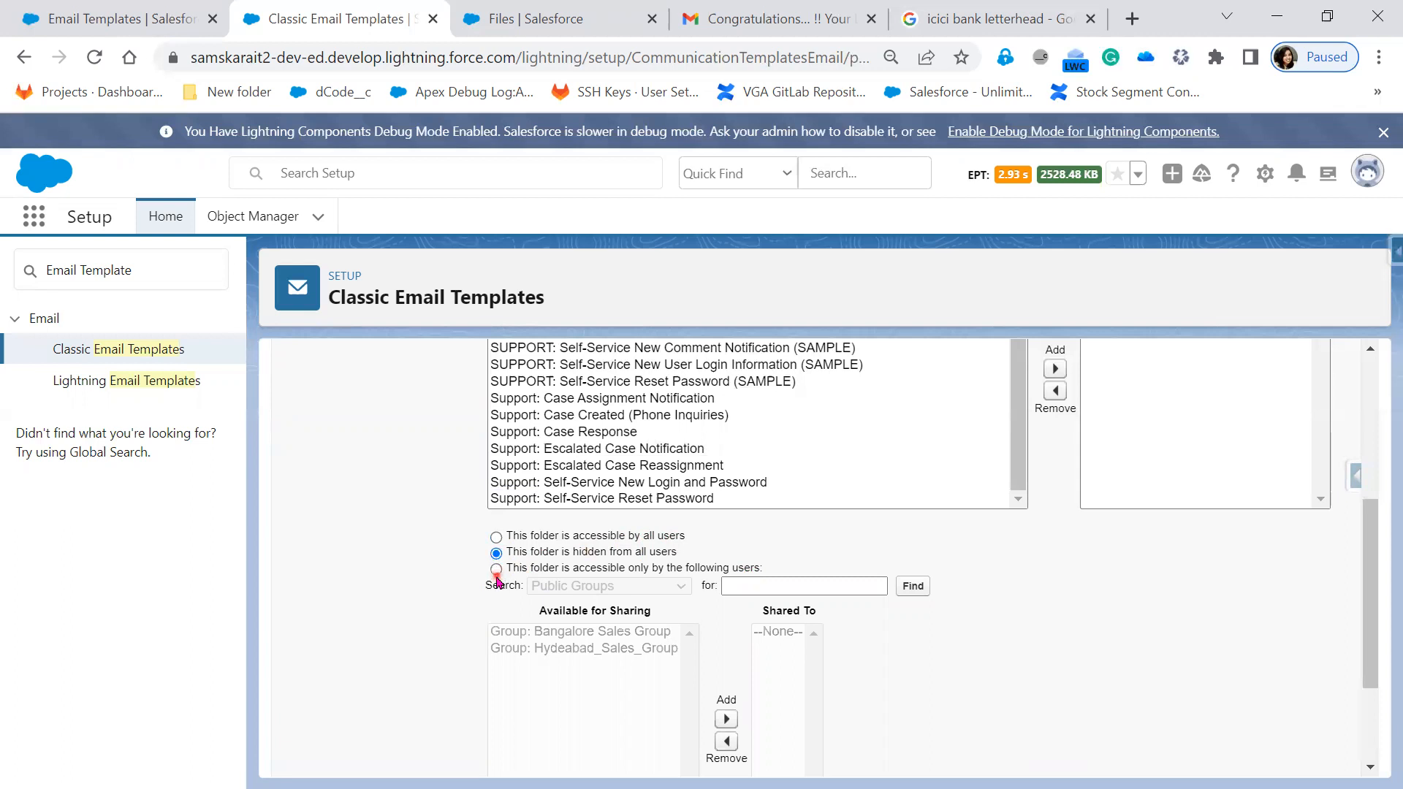
click(496, 570)
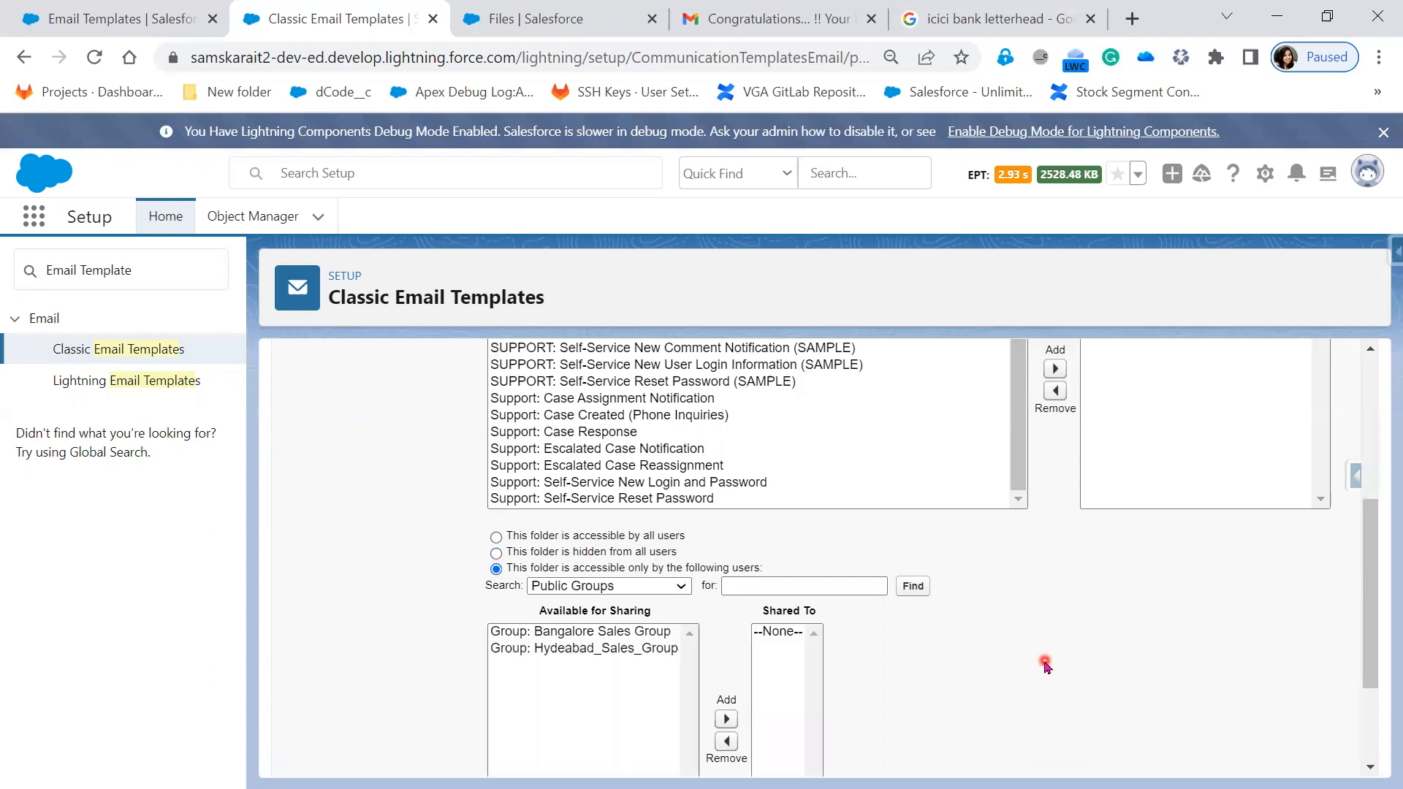
scroll(1046, 664, down, 2)
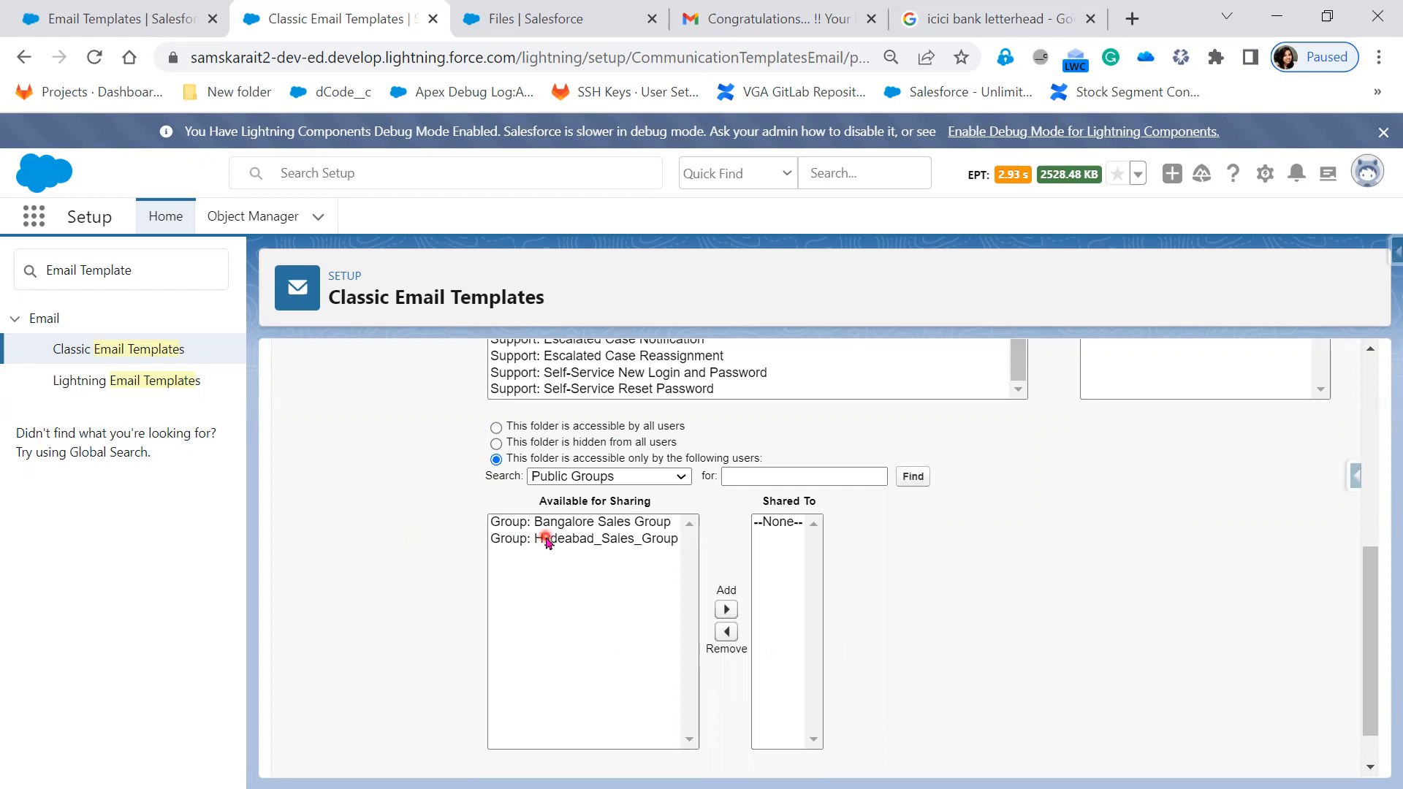
click(548, 541)
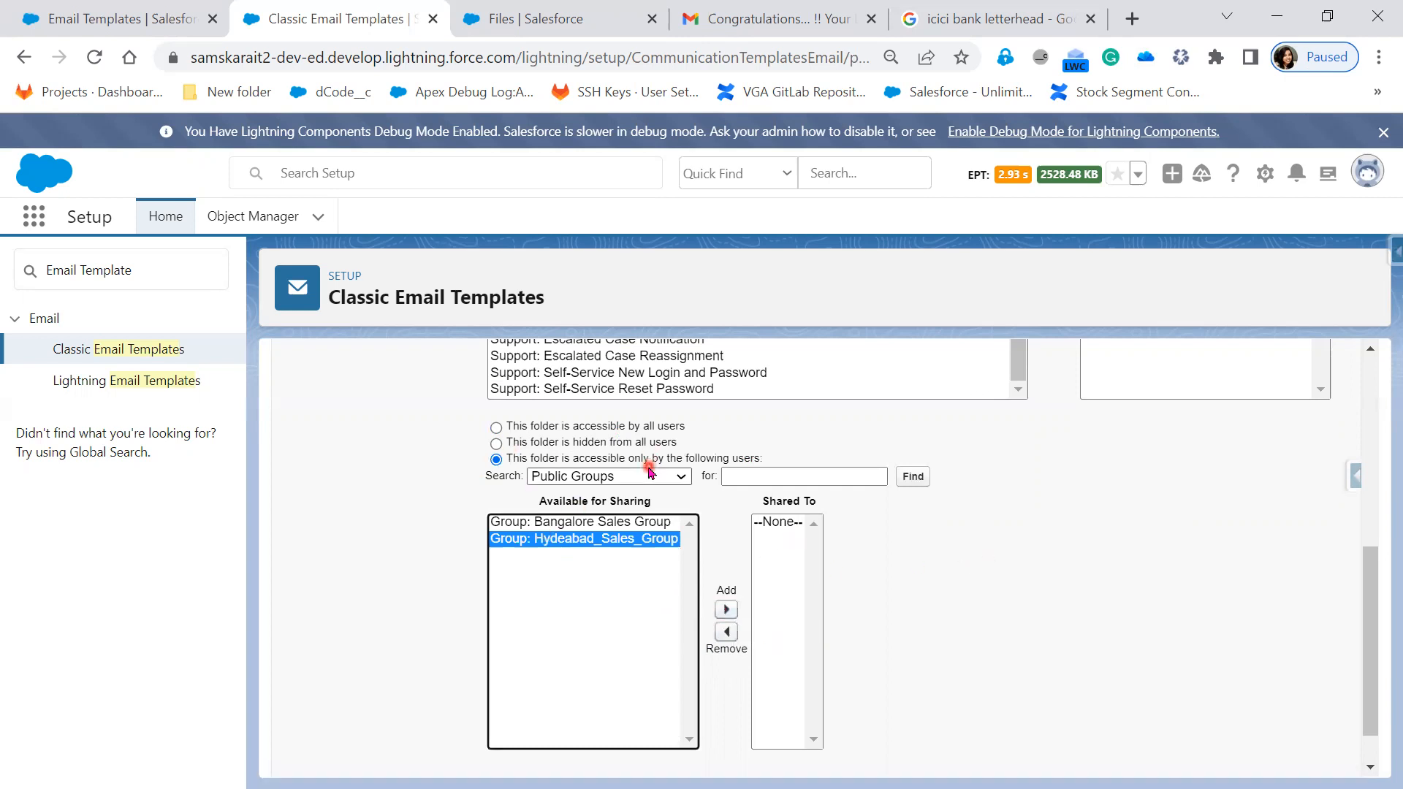
click(646, 482)
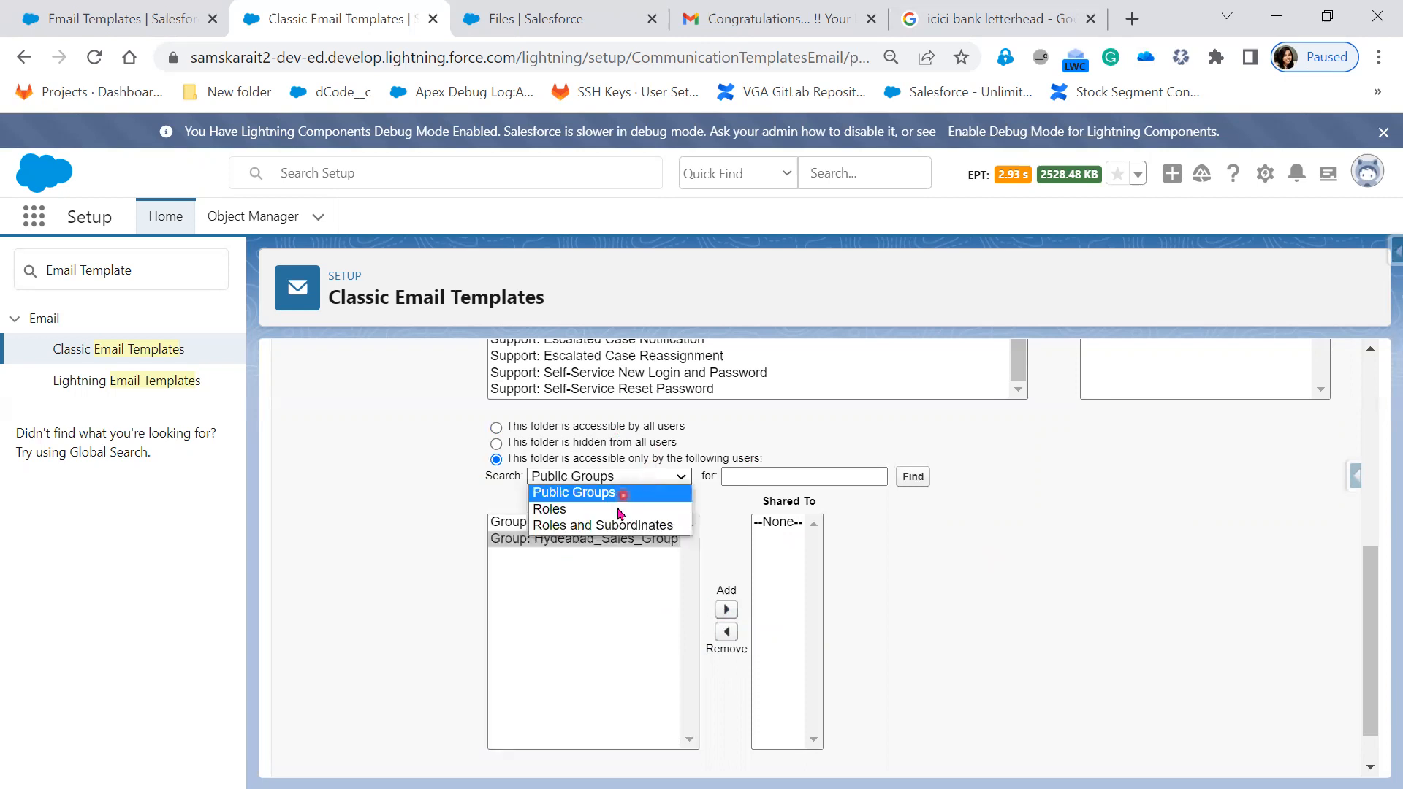
click(618, 511)
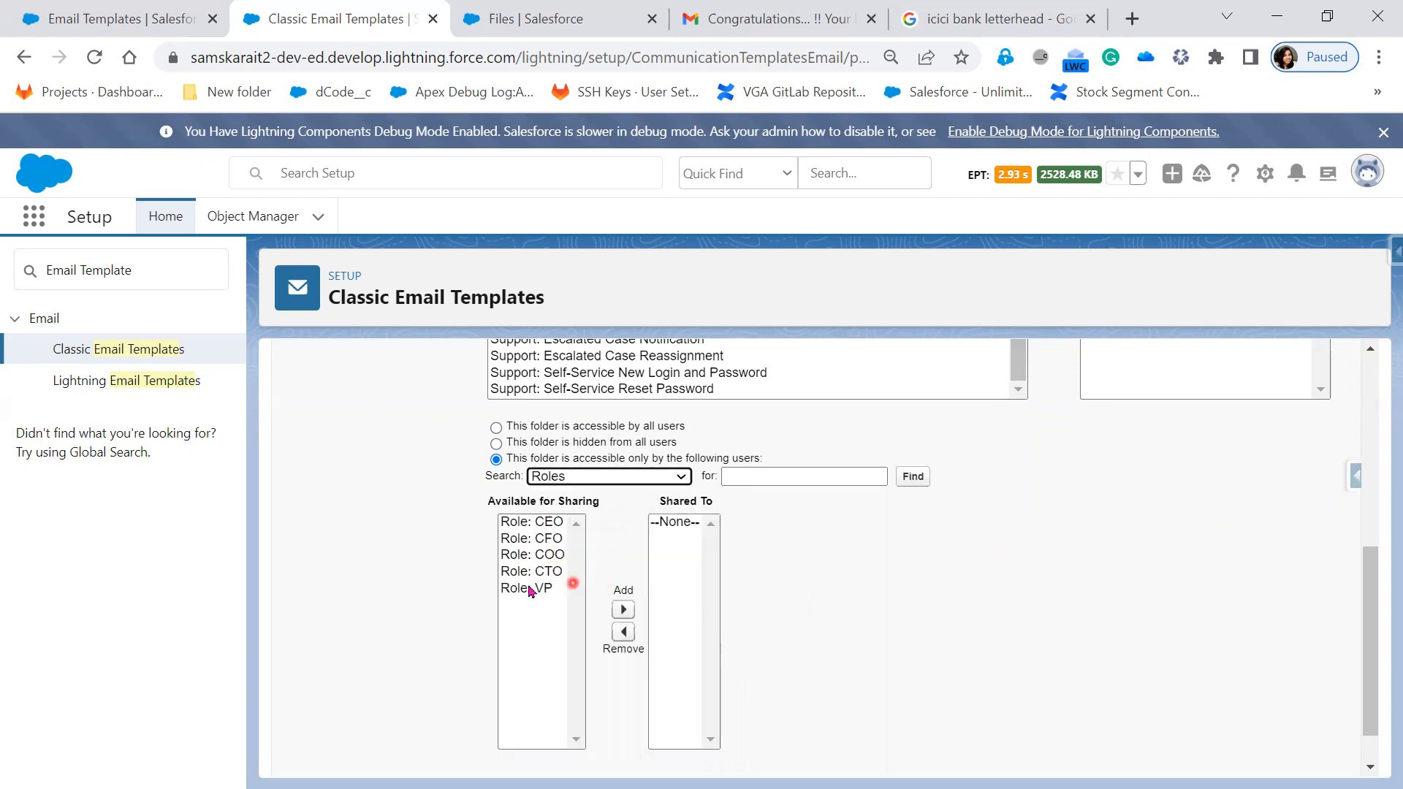
click(669, 583)
scroll(828, 611, up, 1)
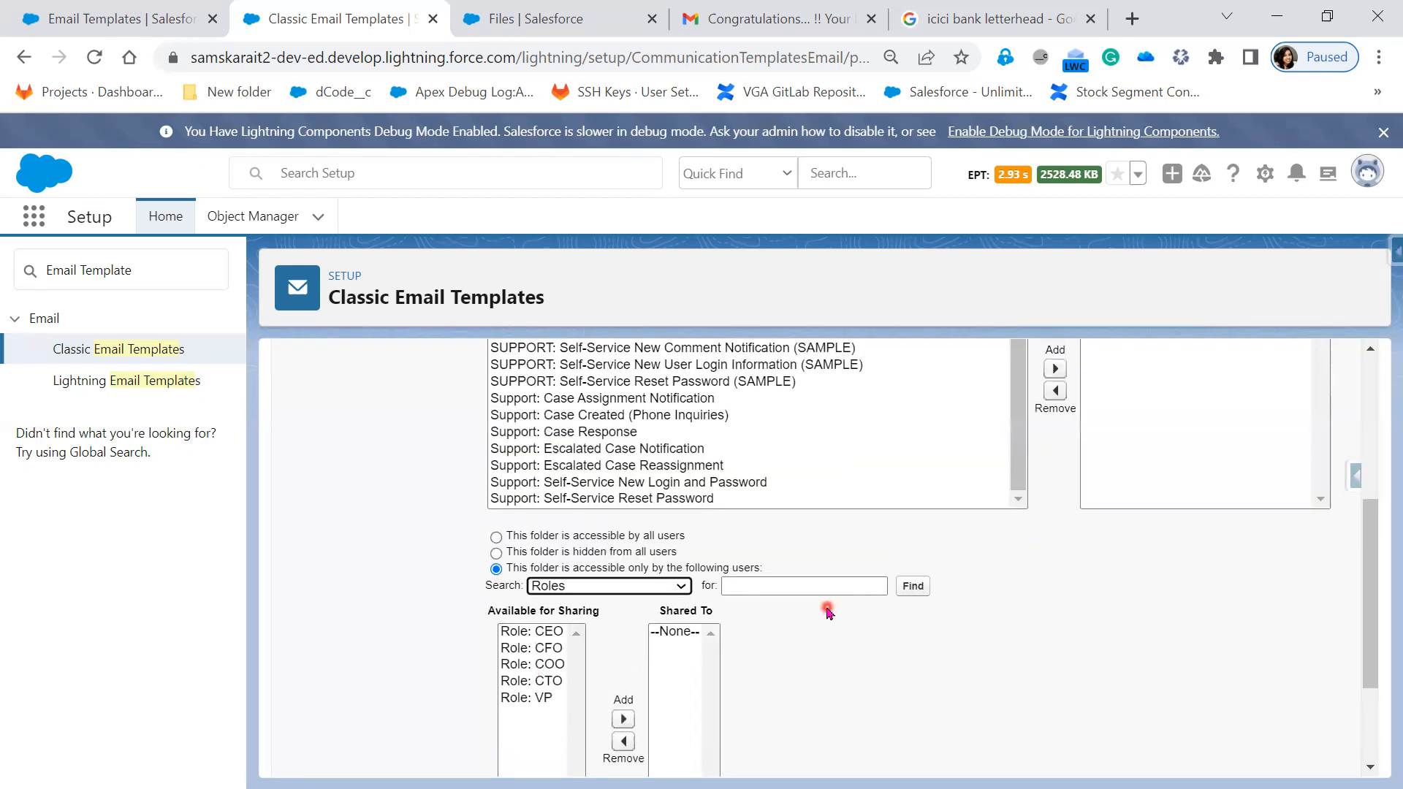
click(585, 587)
click(612, 636)
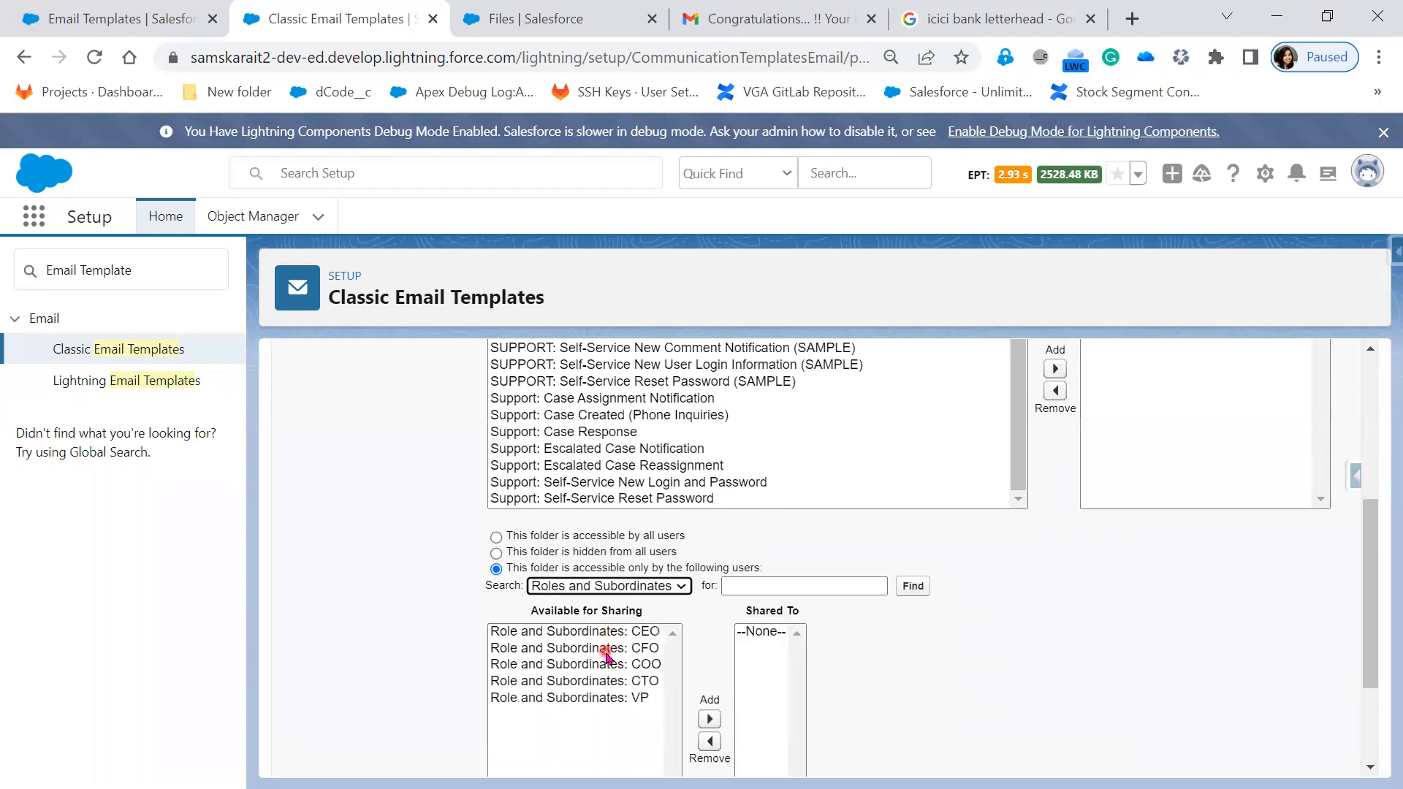
click(607, 656)
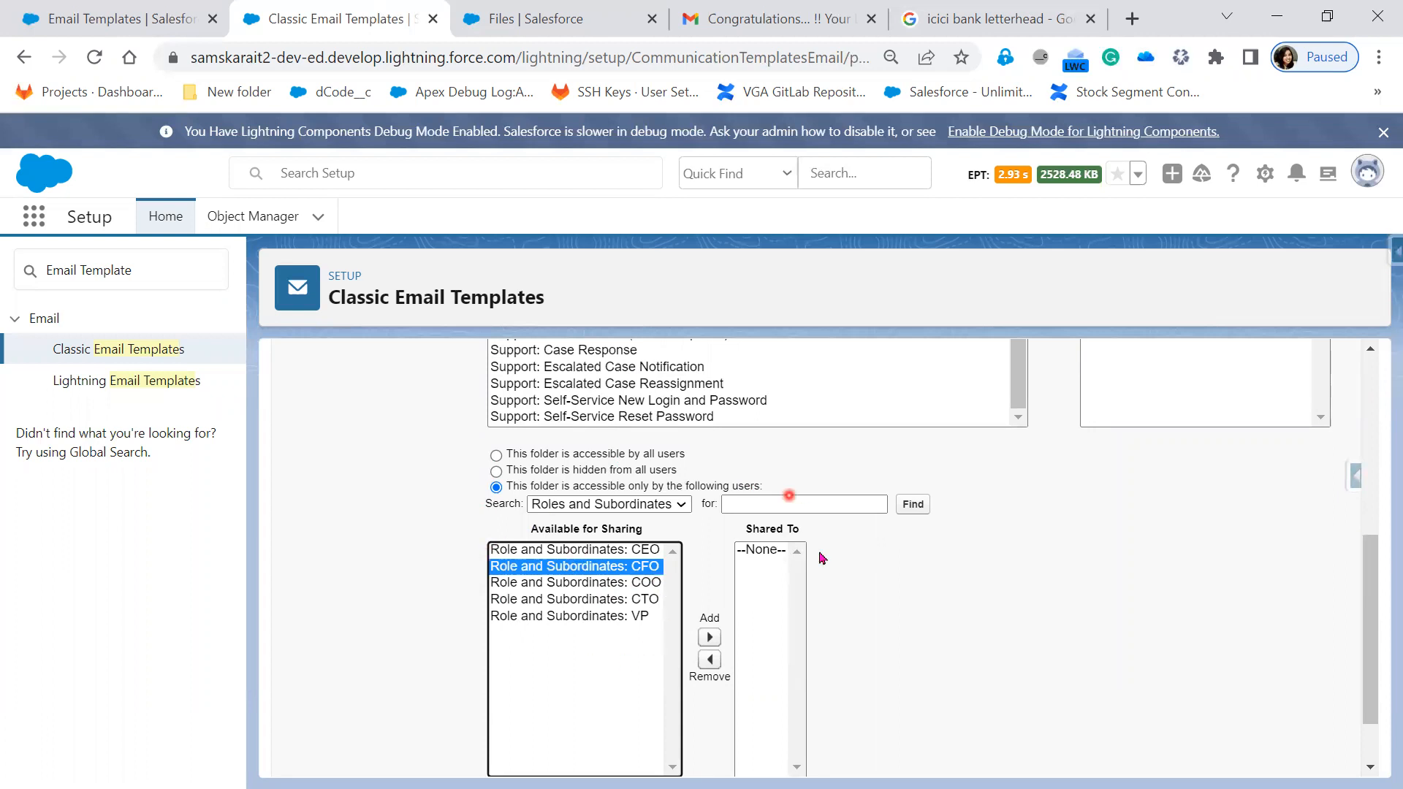
click(607, 455)
click(940, 621)
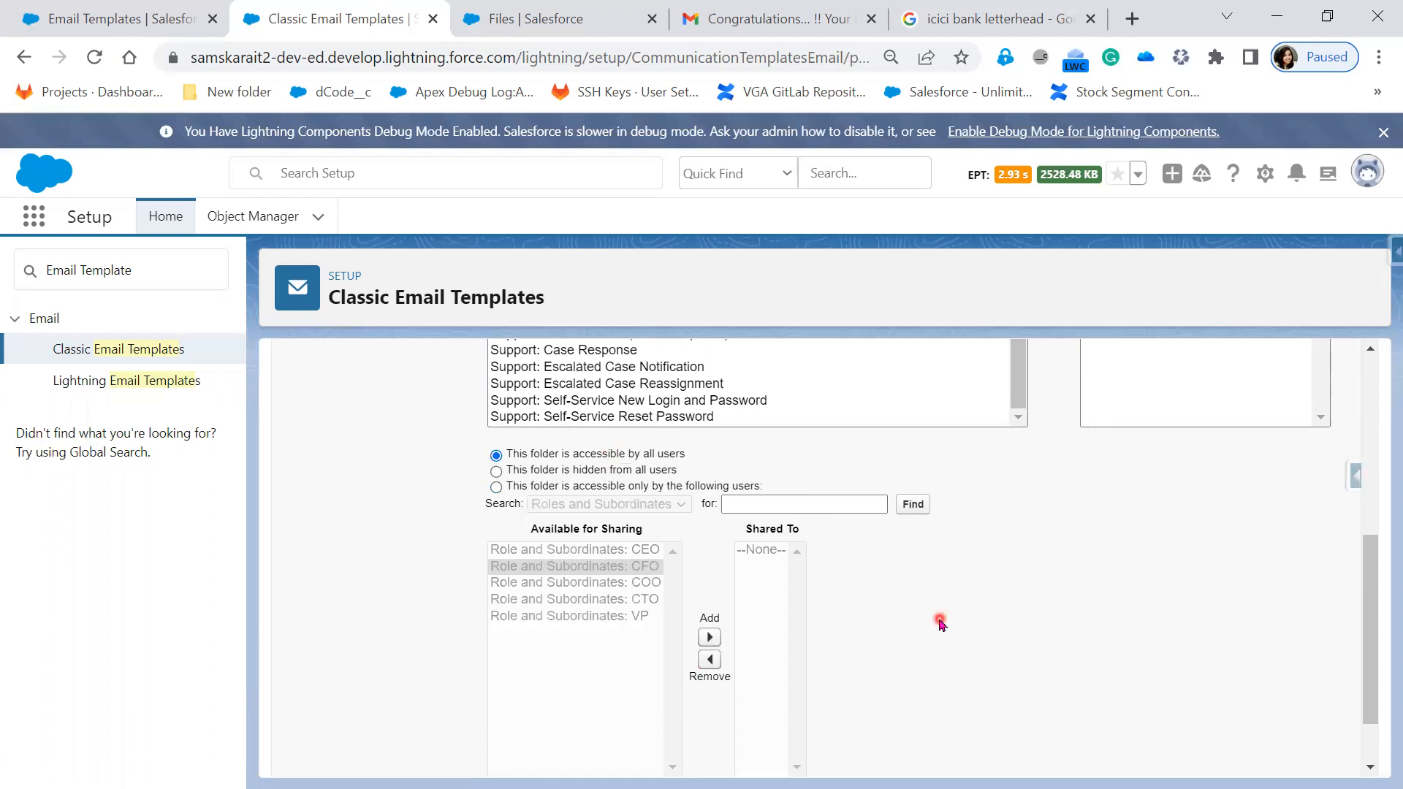
scroll(940, 620, down, 1)
- Save Salesforce Folder and start a New Template, then reveal the first Email Template Types bullet in PowerPoint
click(609, 751)
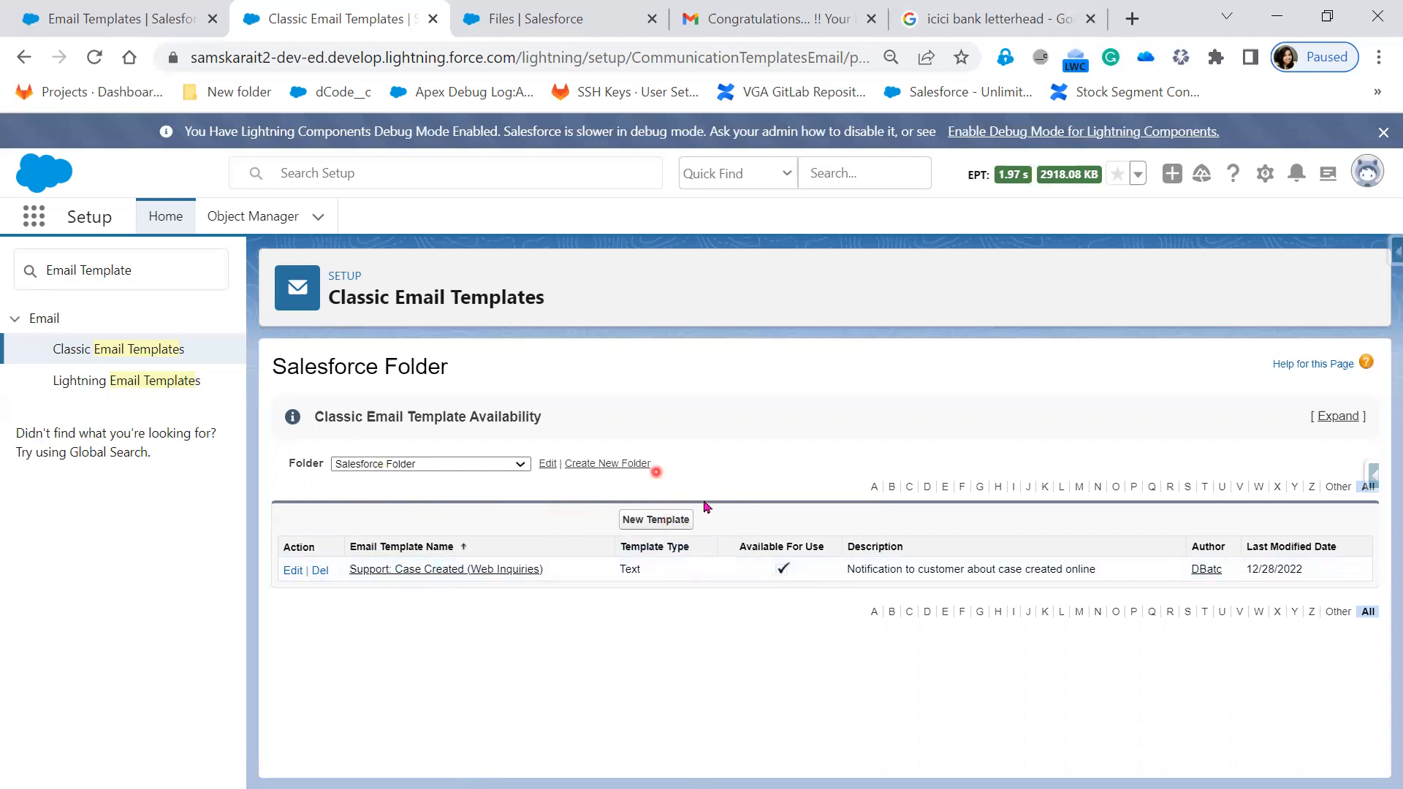
click(661, 520)
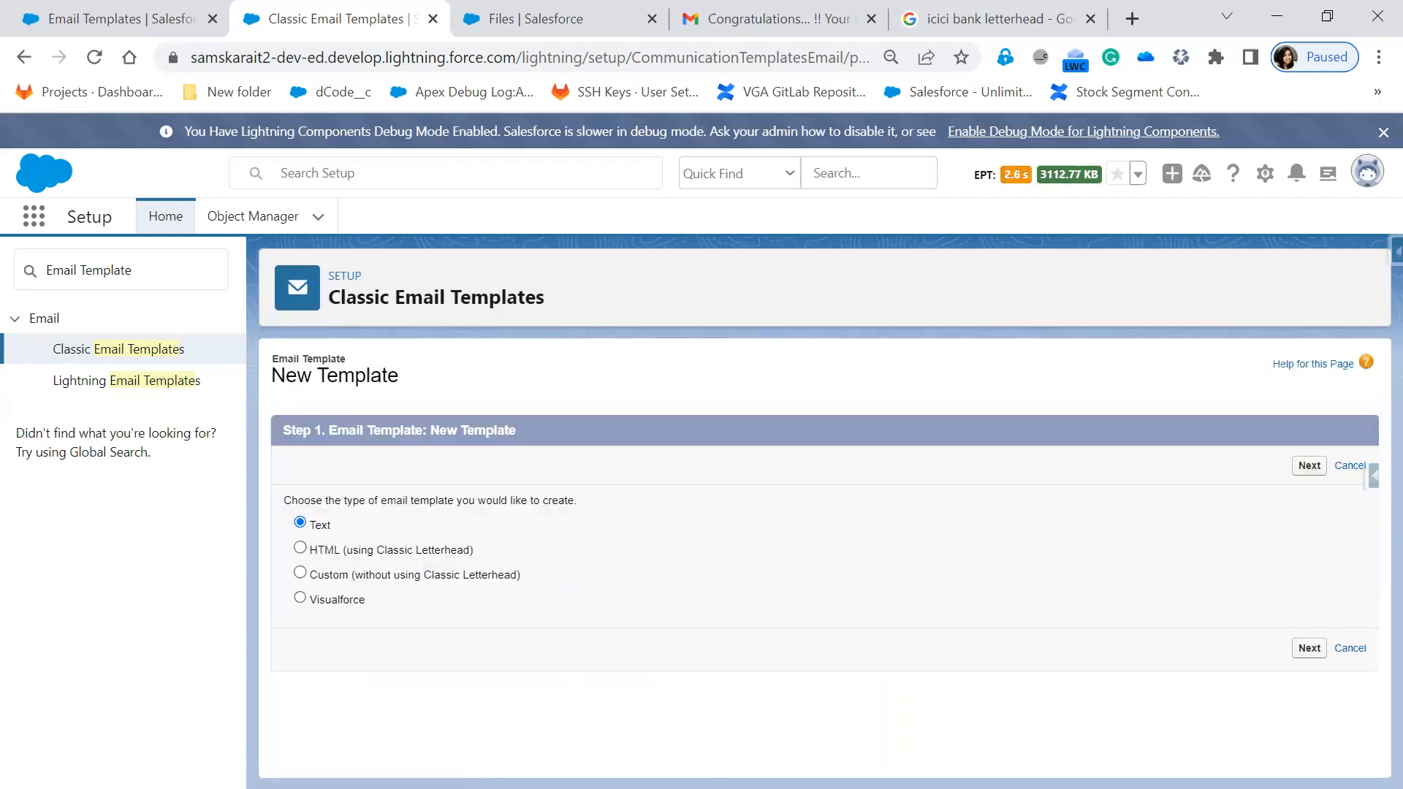
key(alt+Tab)
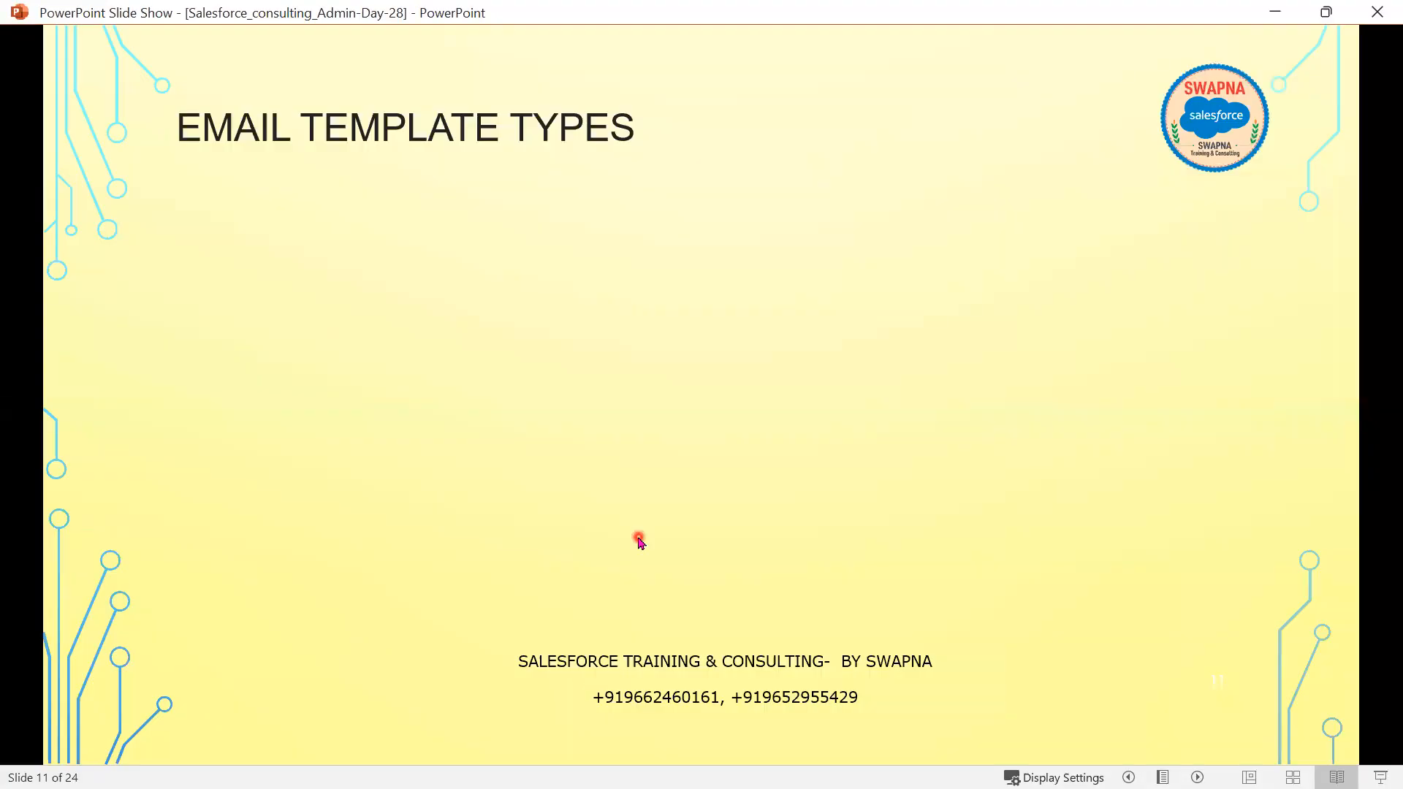
click(639, 541)
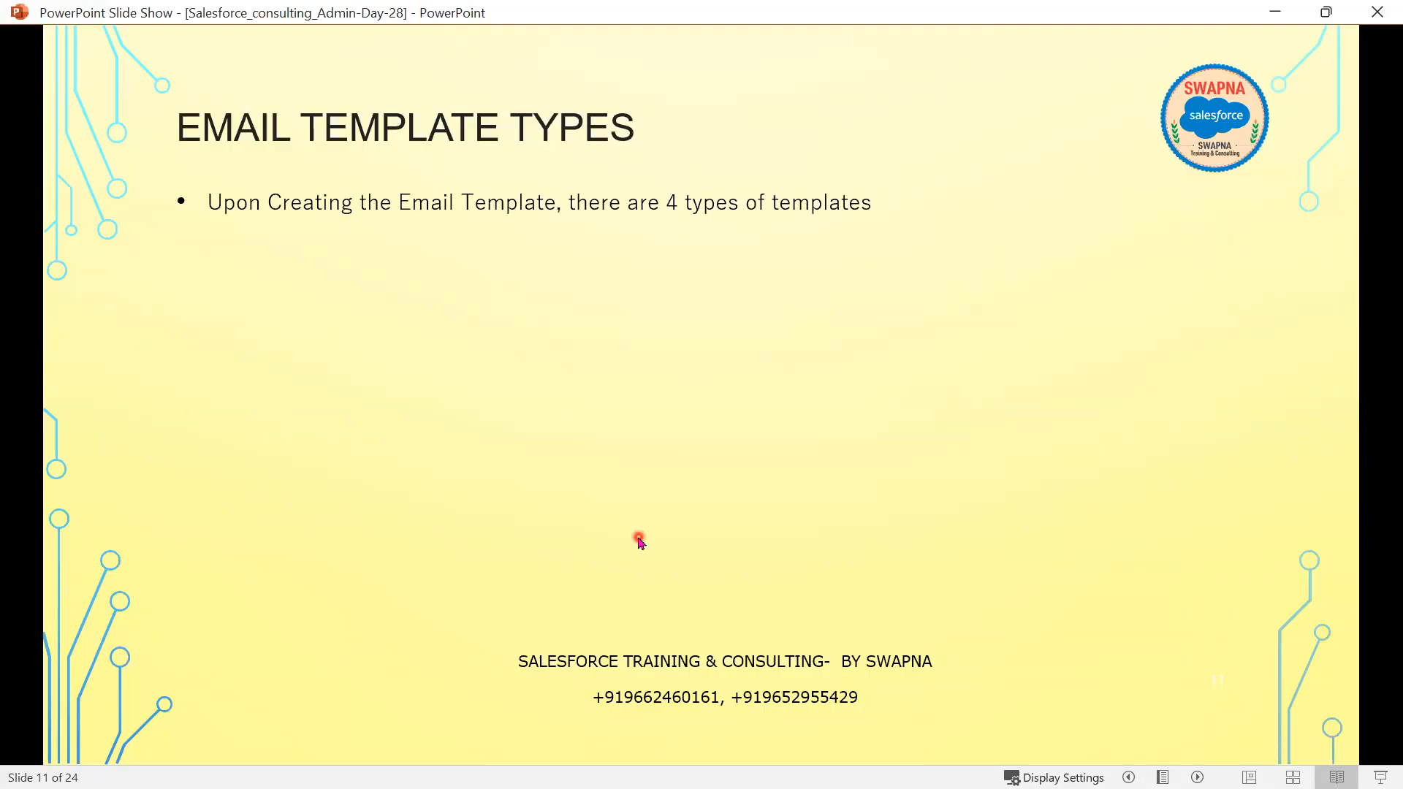
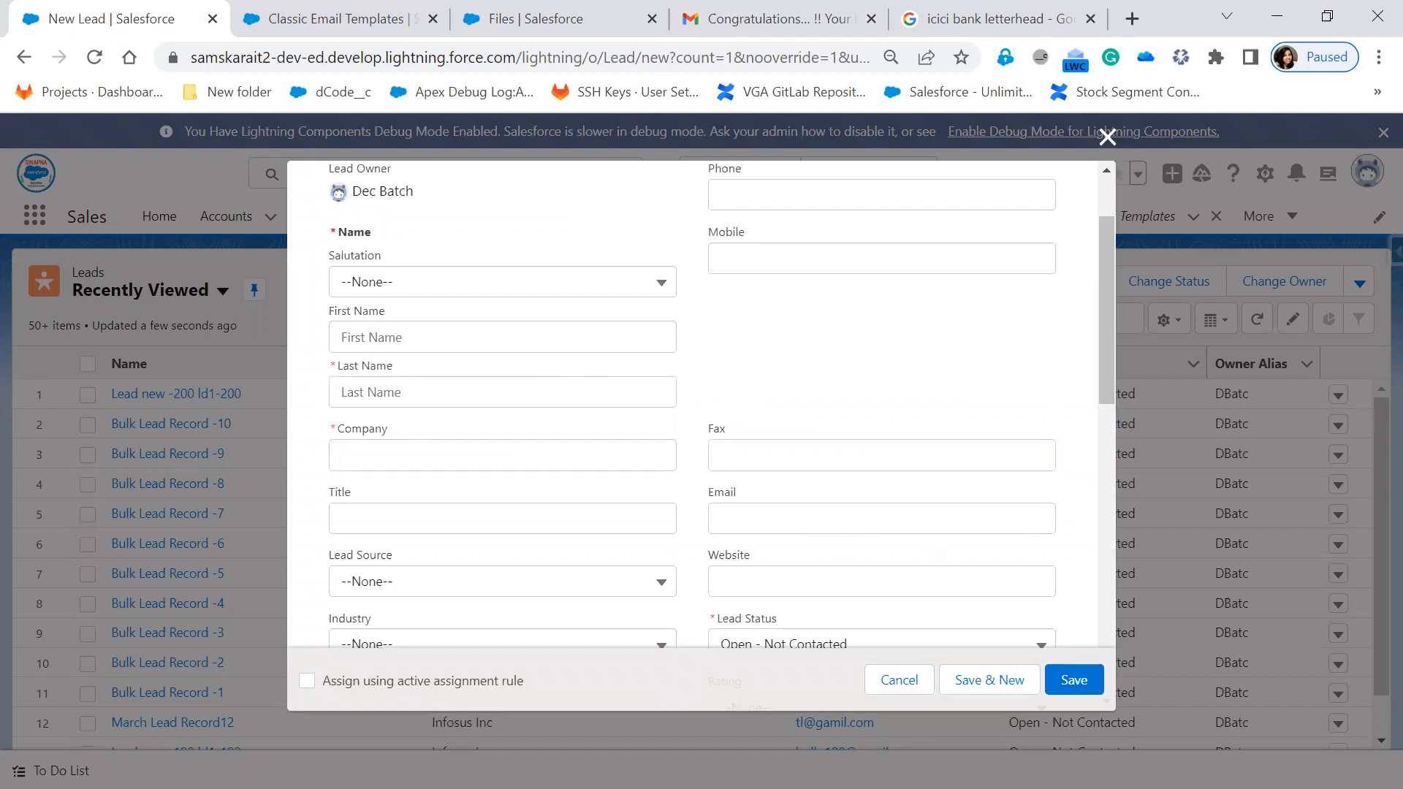
- Minimize the Paint notes and bring the PowerPoint slide show back to slide 13
key(alt+Tab)
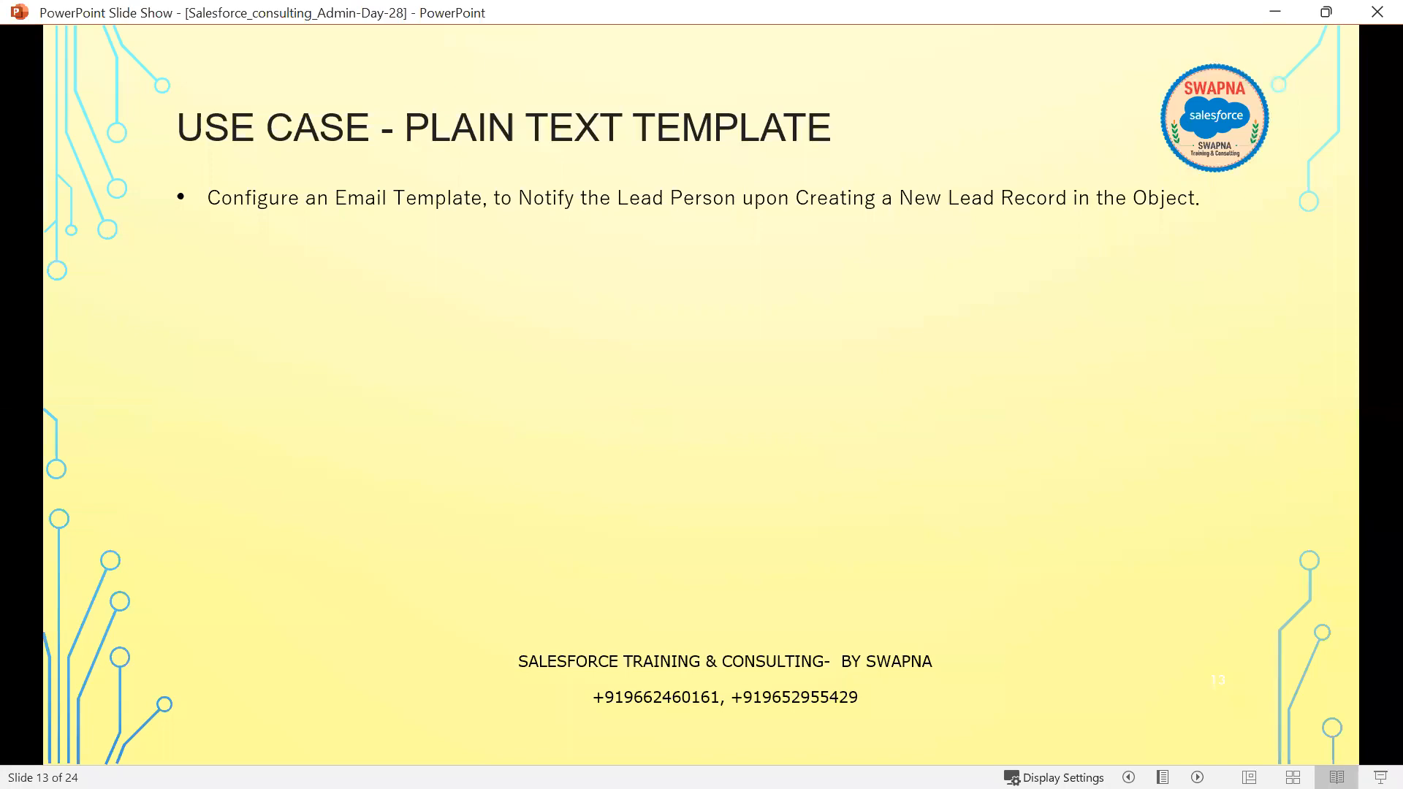
key(alt+Tab)
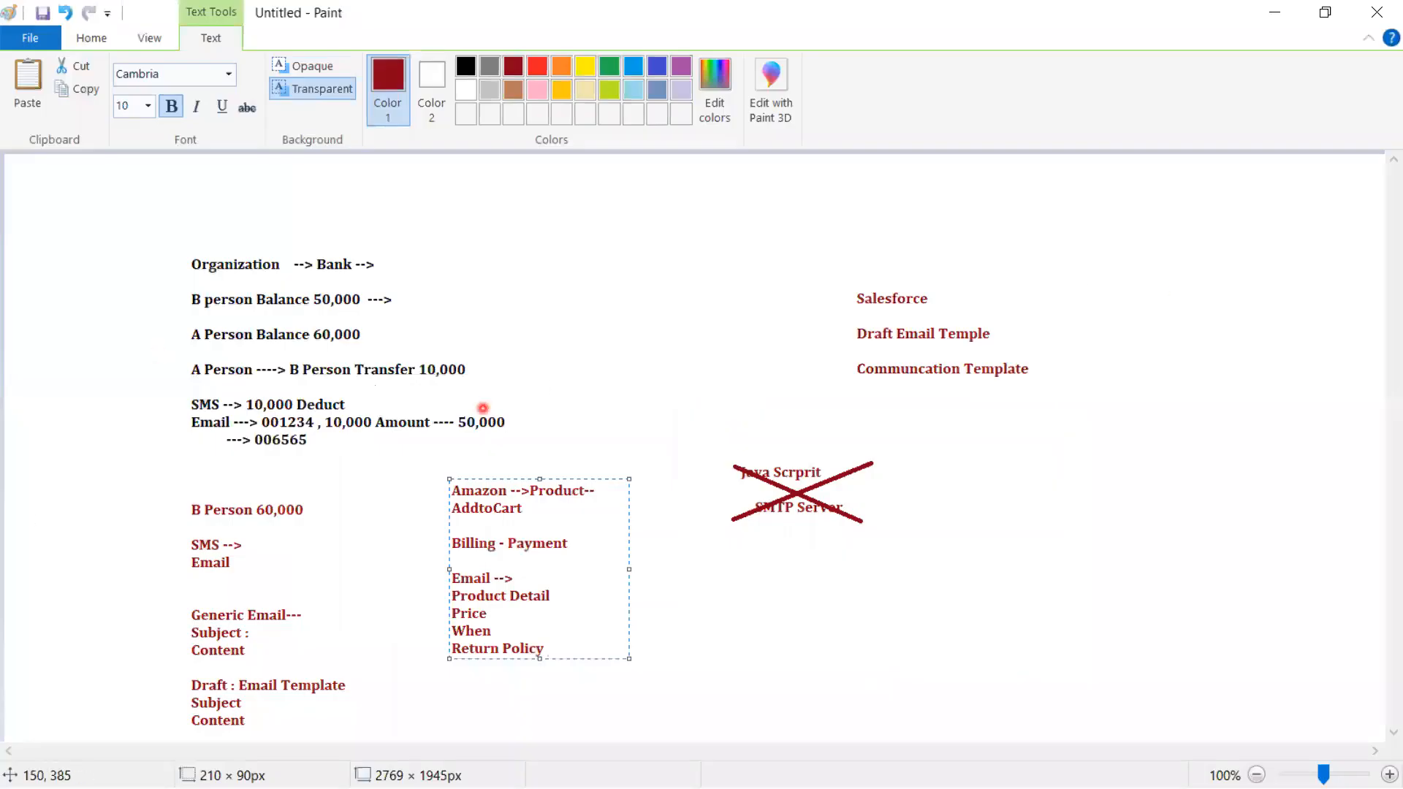
click(1275, 12)
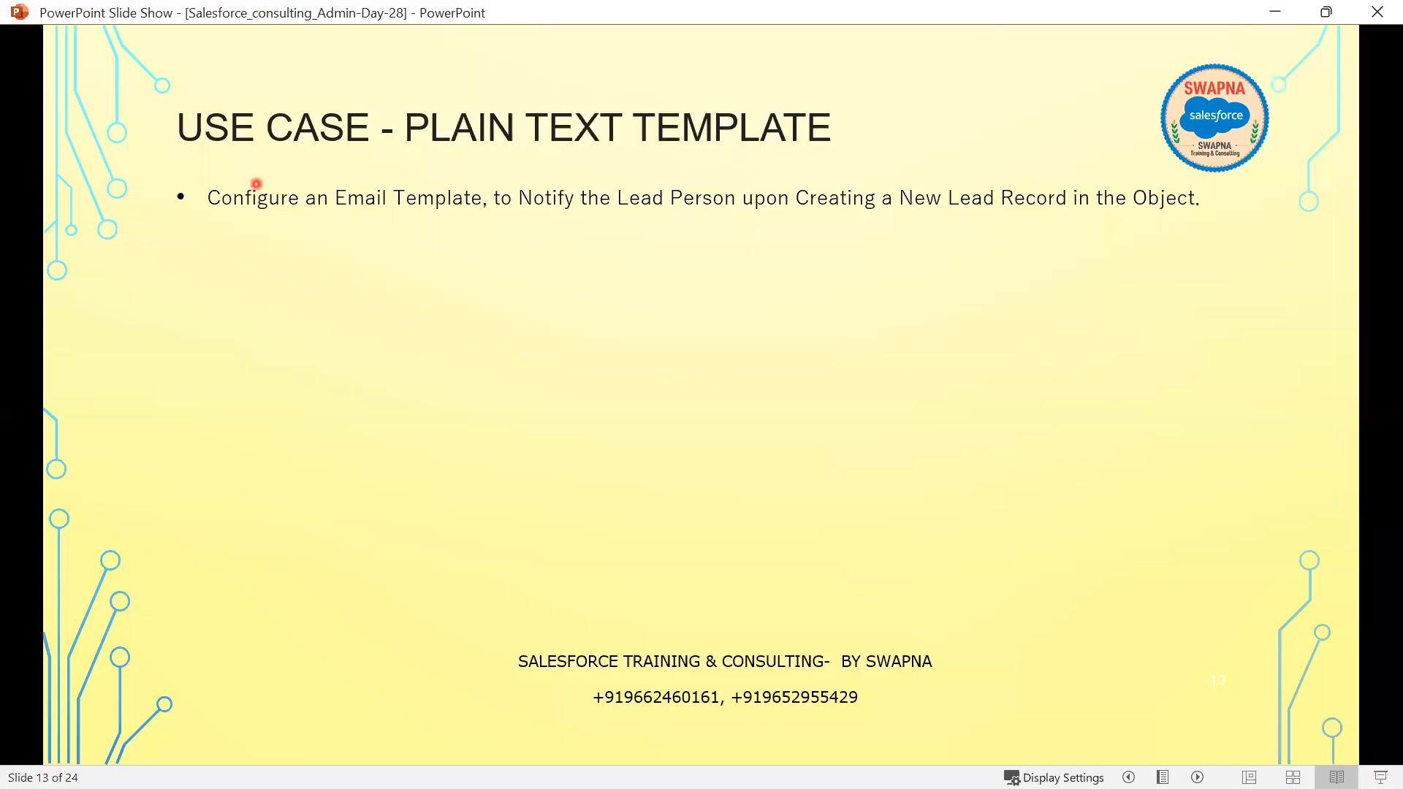
key(alt+Tab)
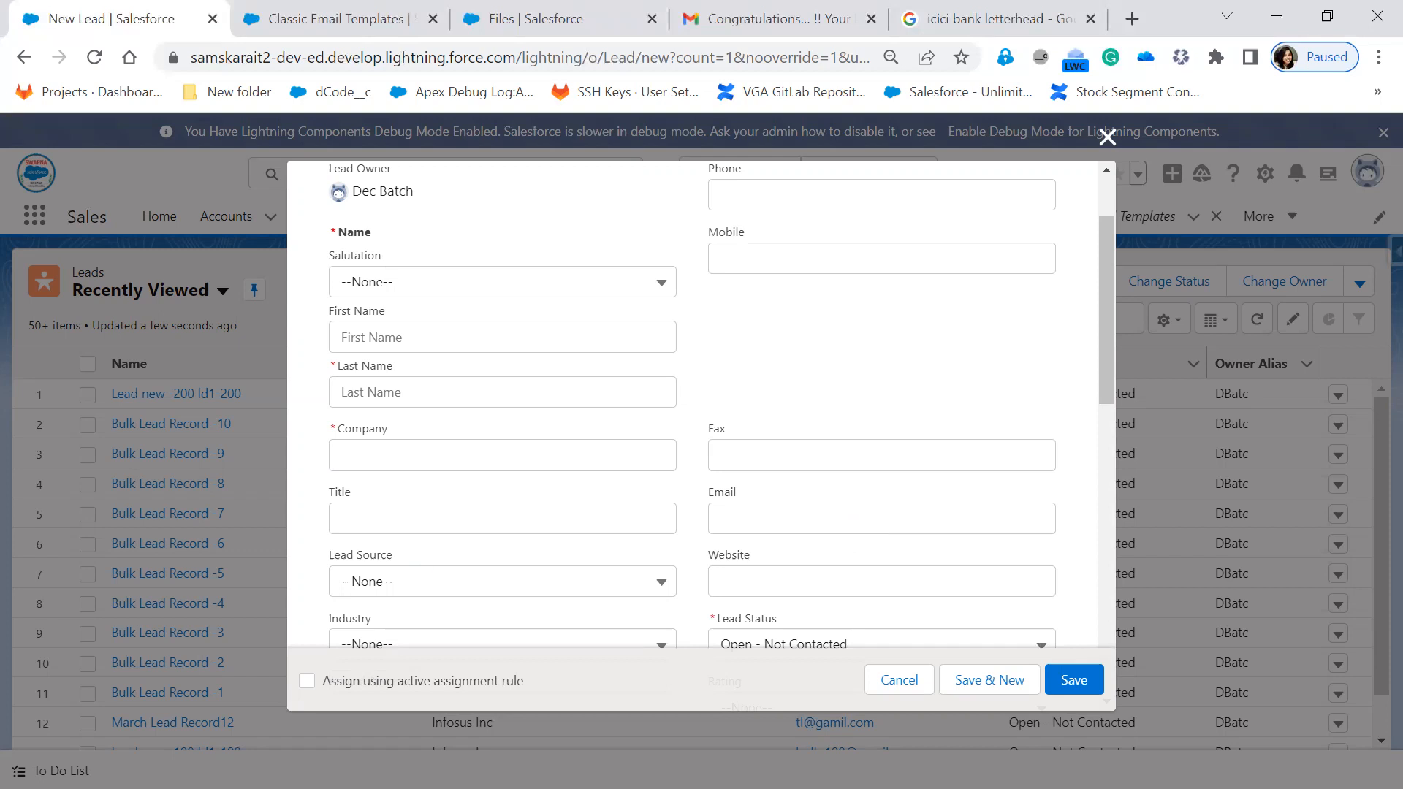
key(alt+Tab)
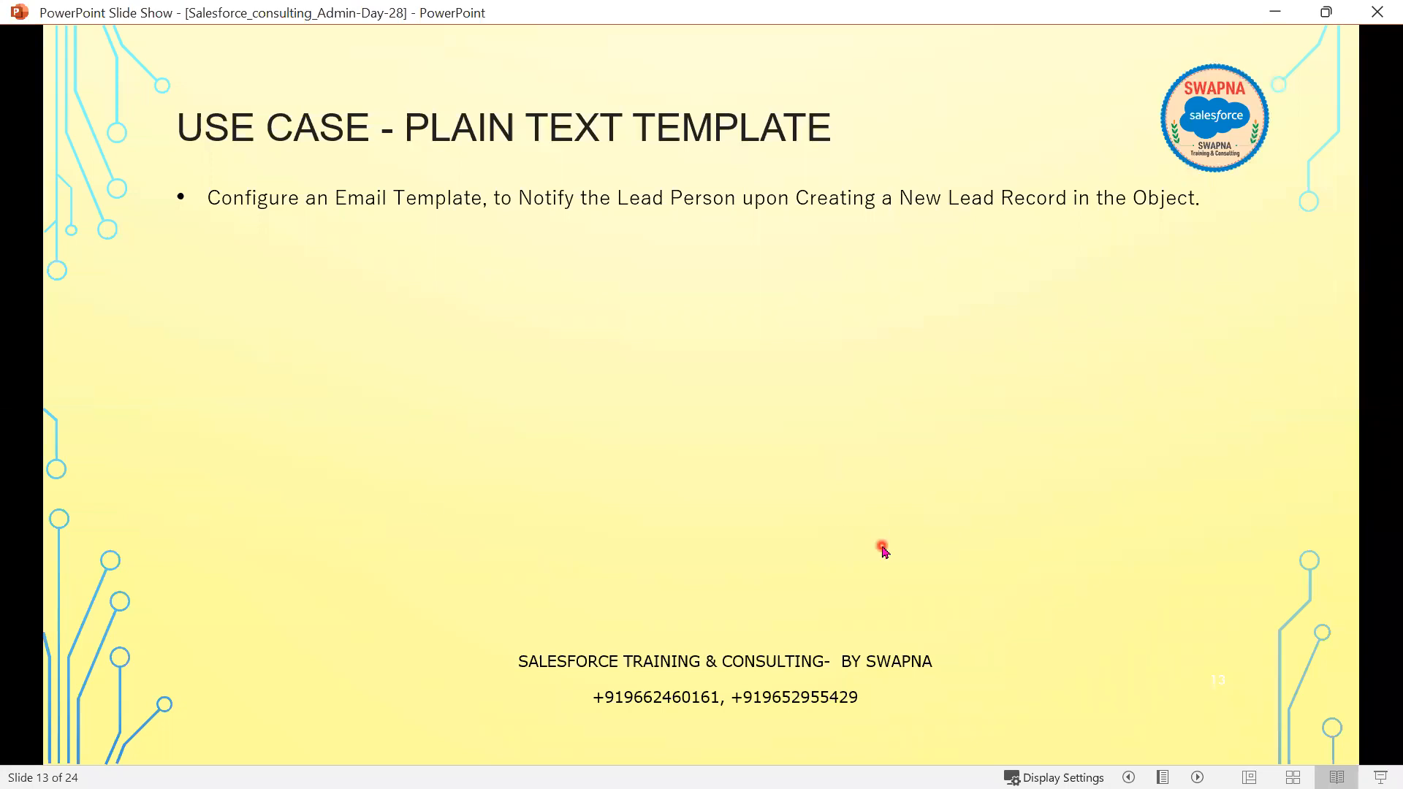
- Reveal the Email Subject, the congratulations subject line, and the first three Email Content lines
click(883, 548)
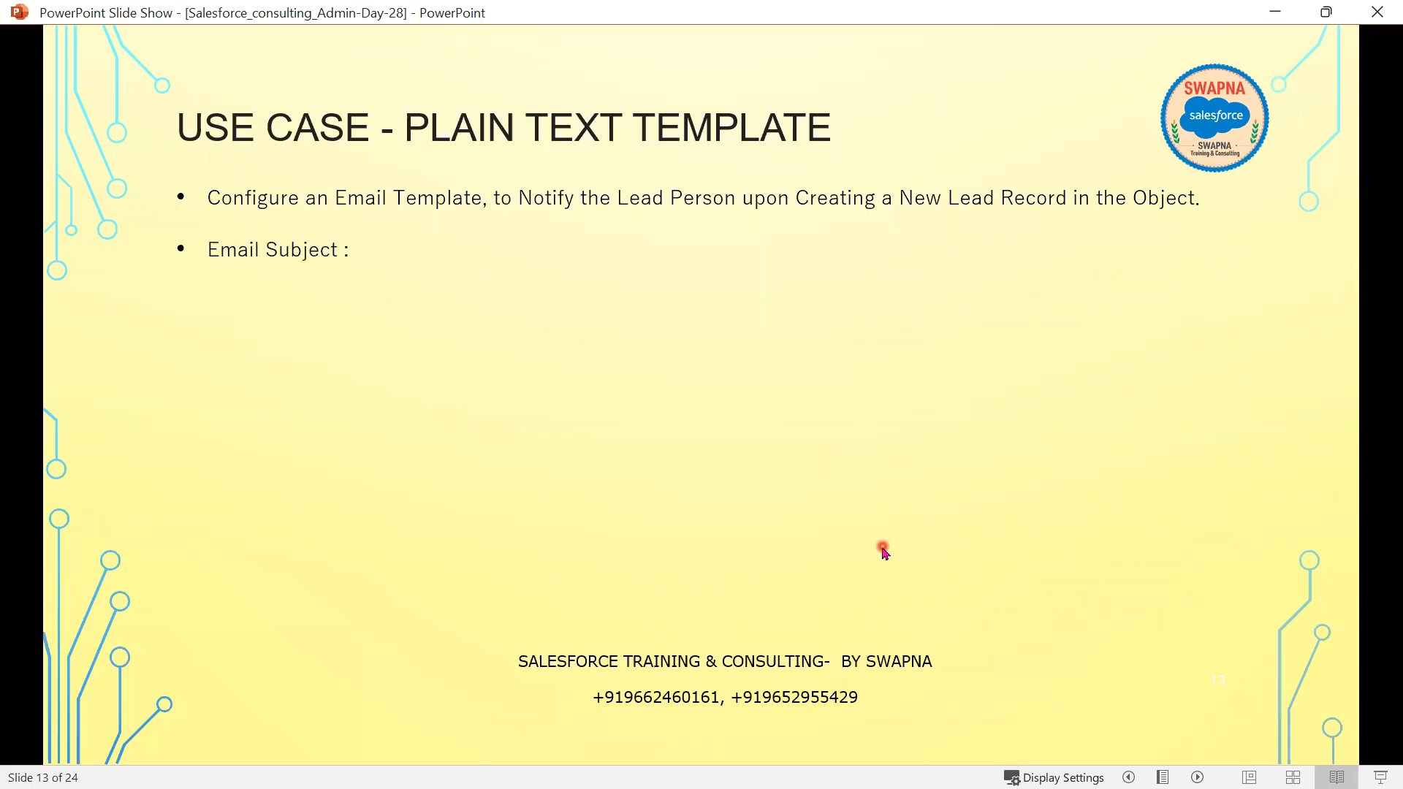
click(602, 411)
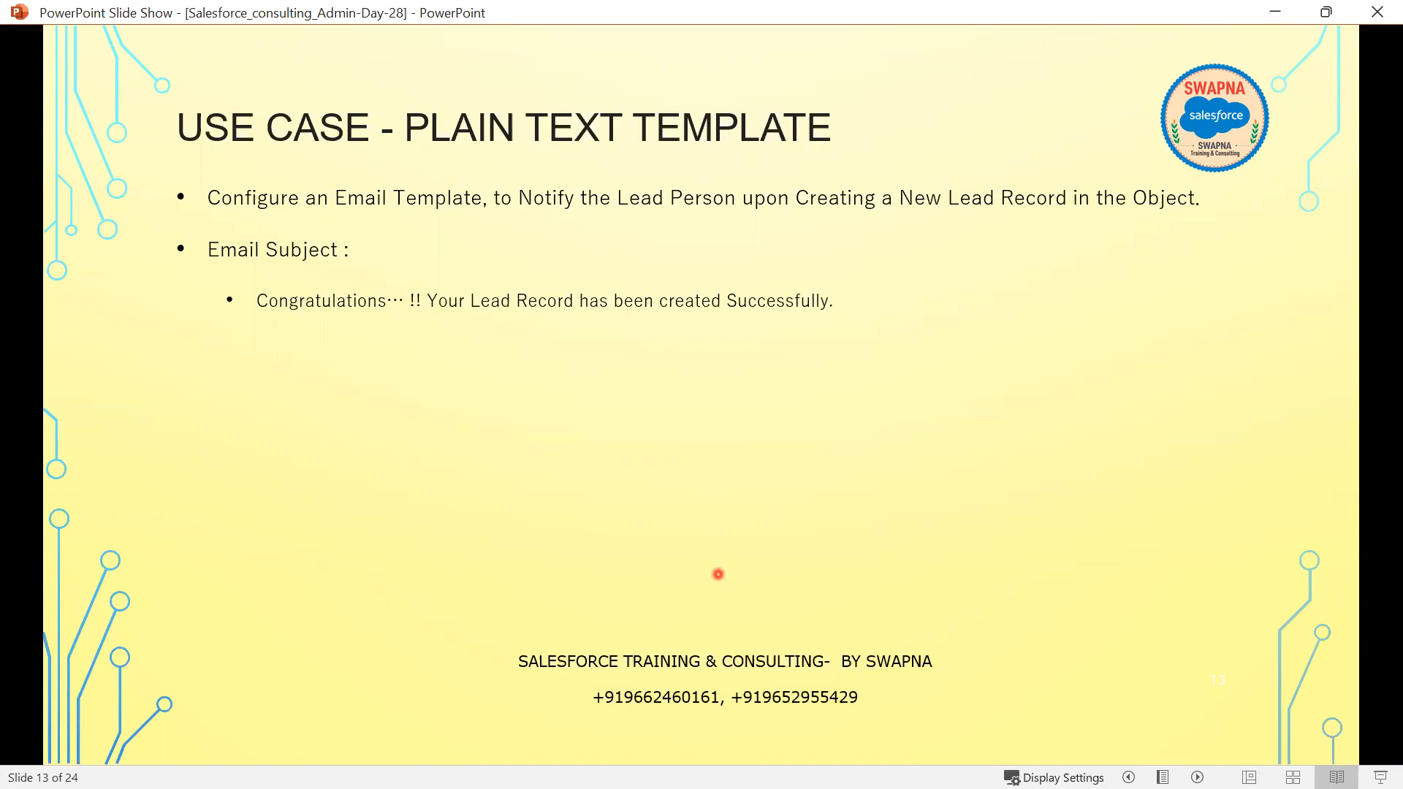
click(719, 579)
key(Right)
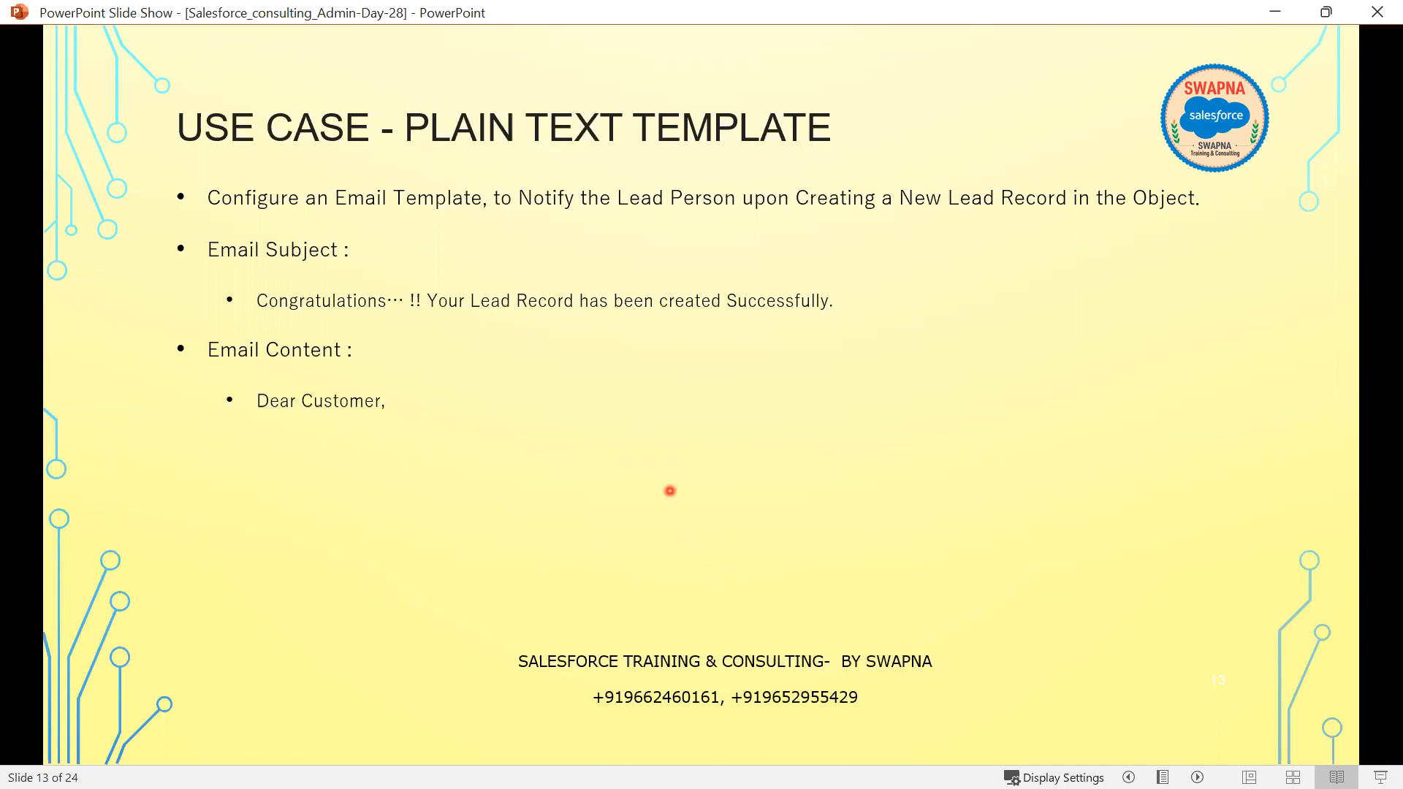
key(Right)
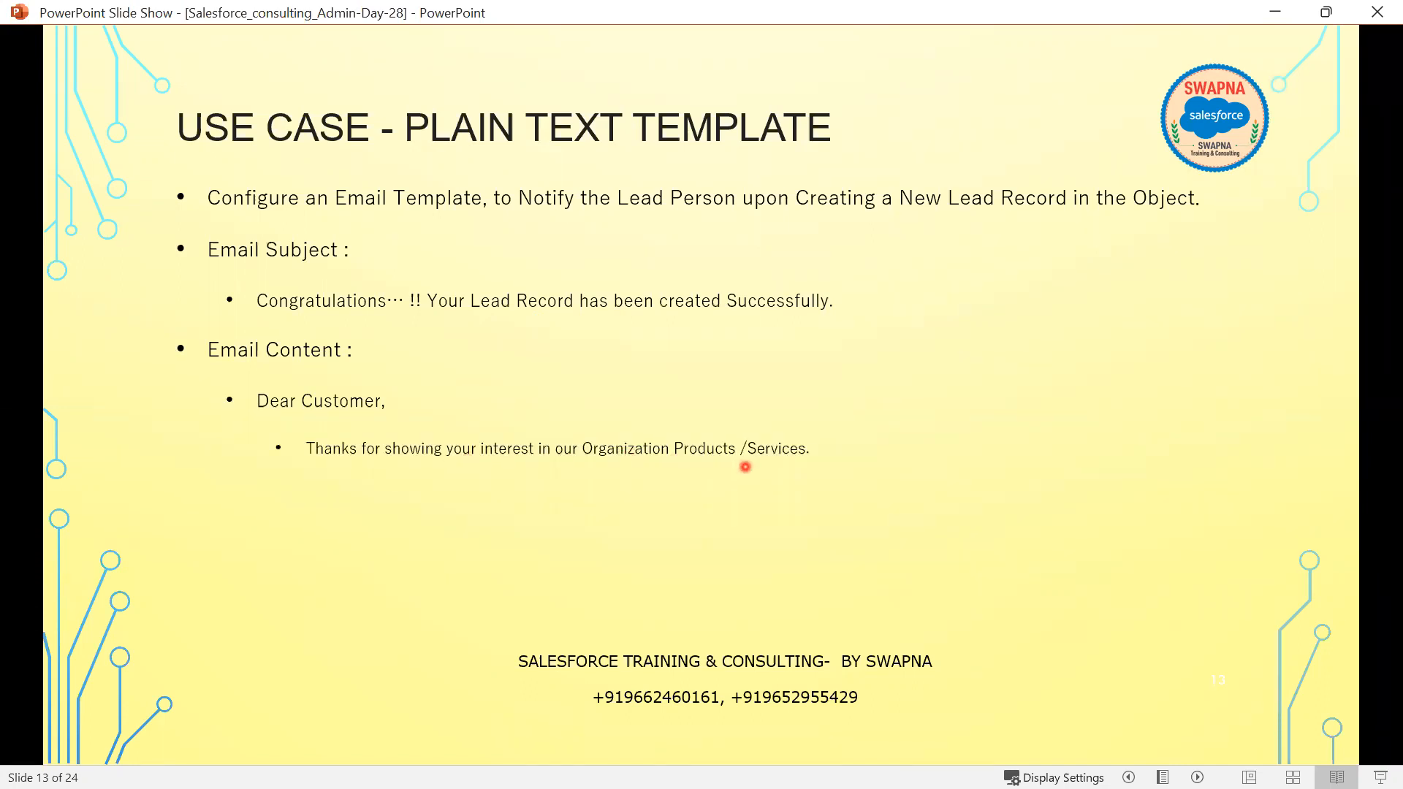
key(Right)
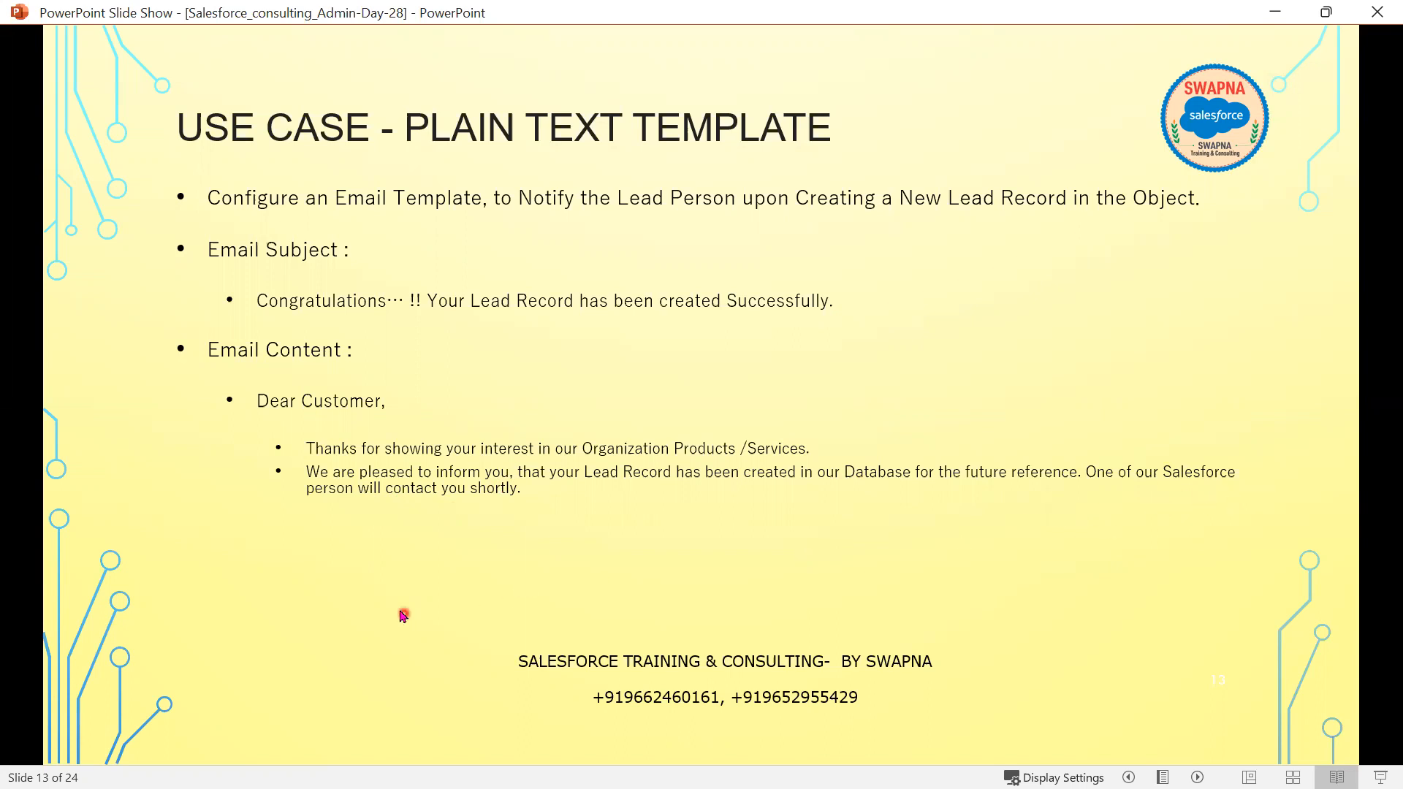
- Reveal the remaining body lines through the DELL Inc sign-off, then return to Salesforce
click(574, 556)
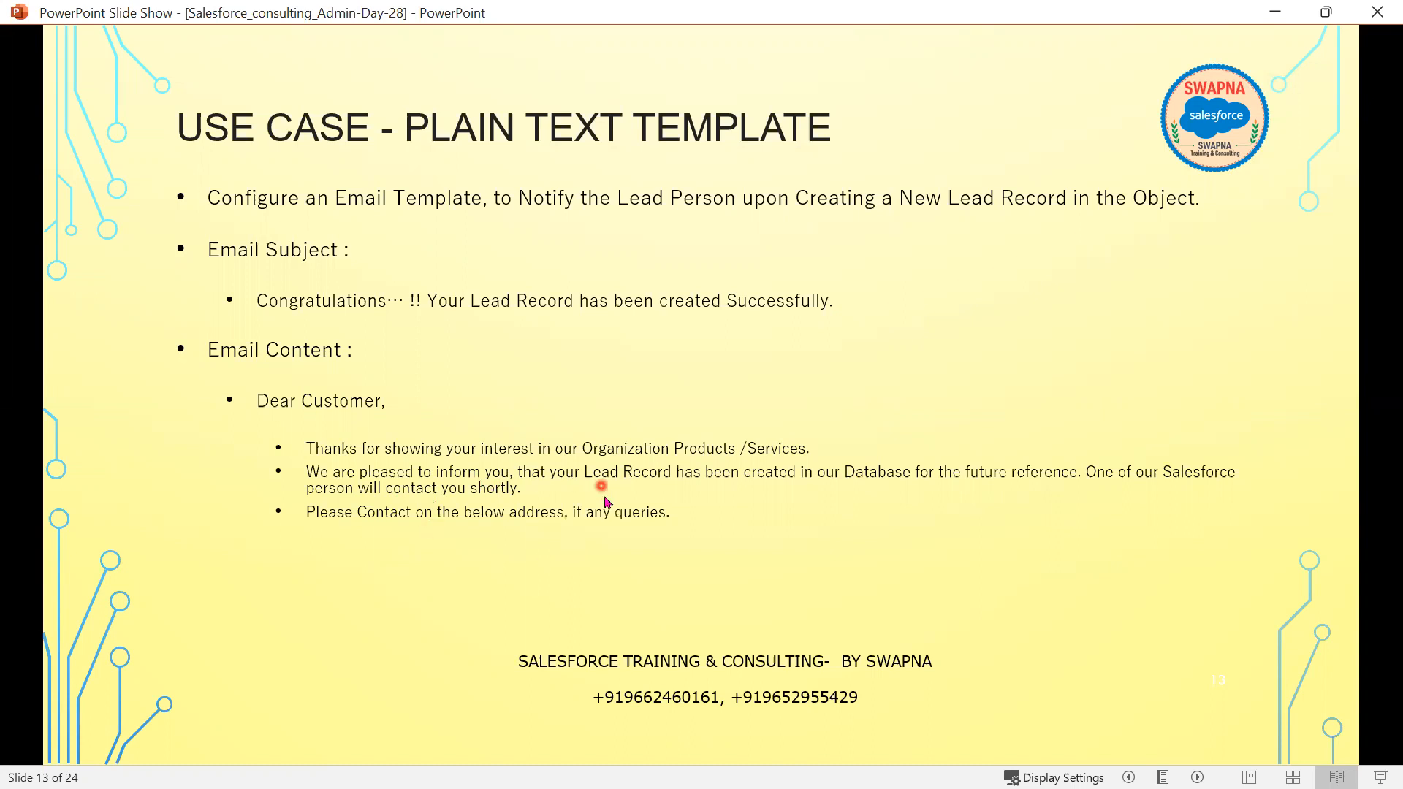
click(578, 540)
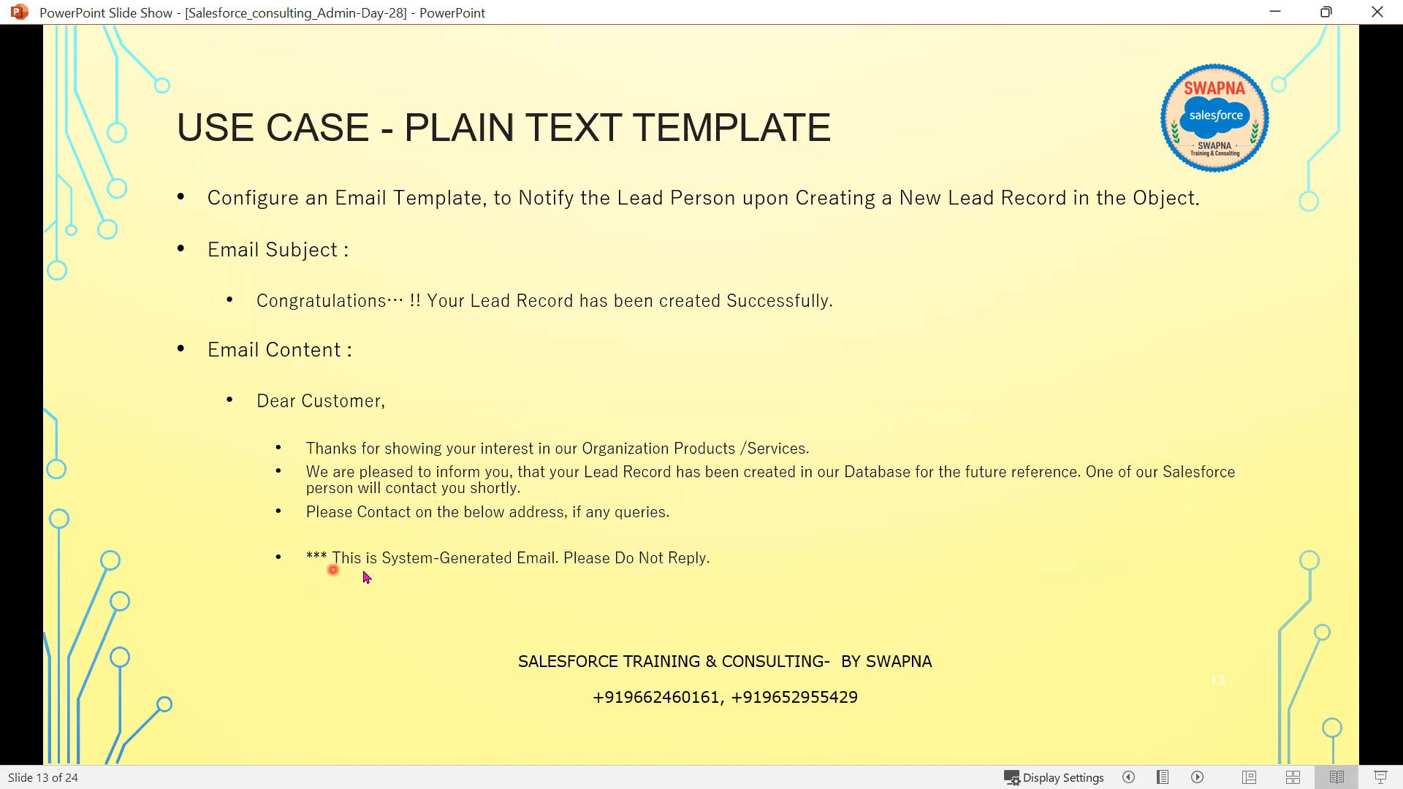
click(706, 559)
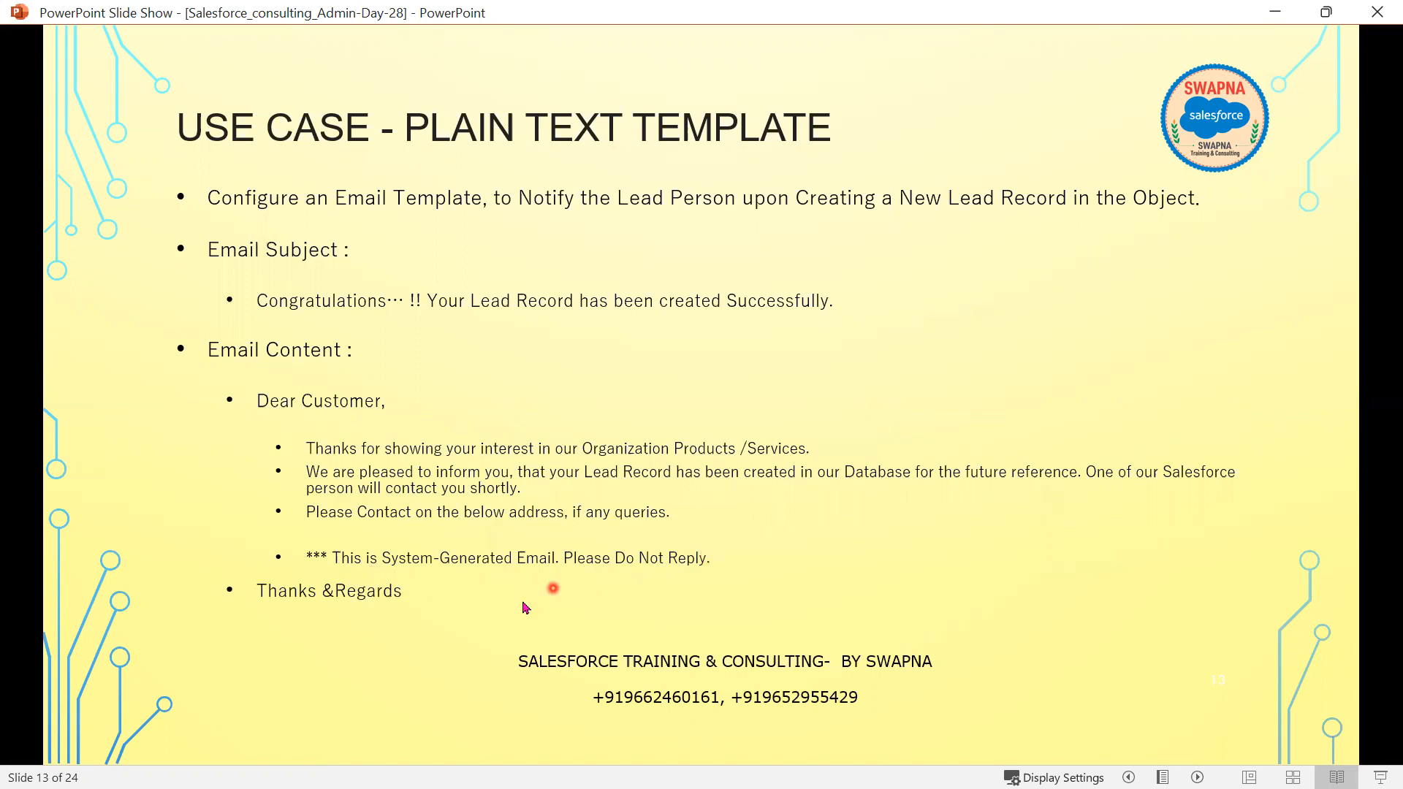
click(439, 616)
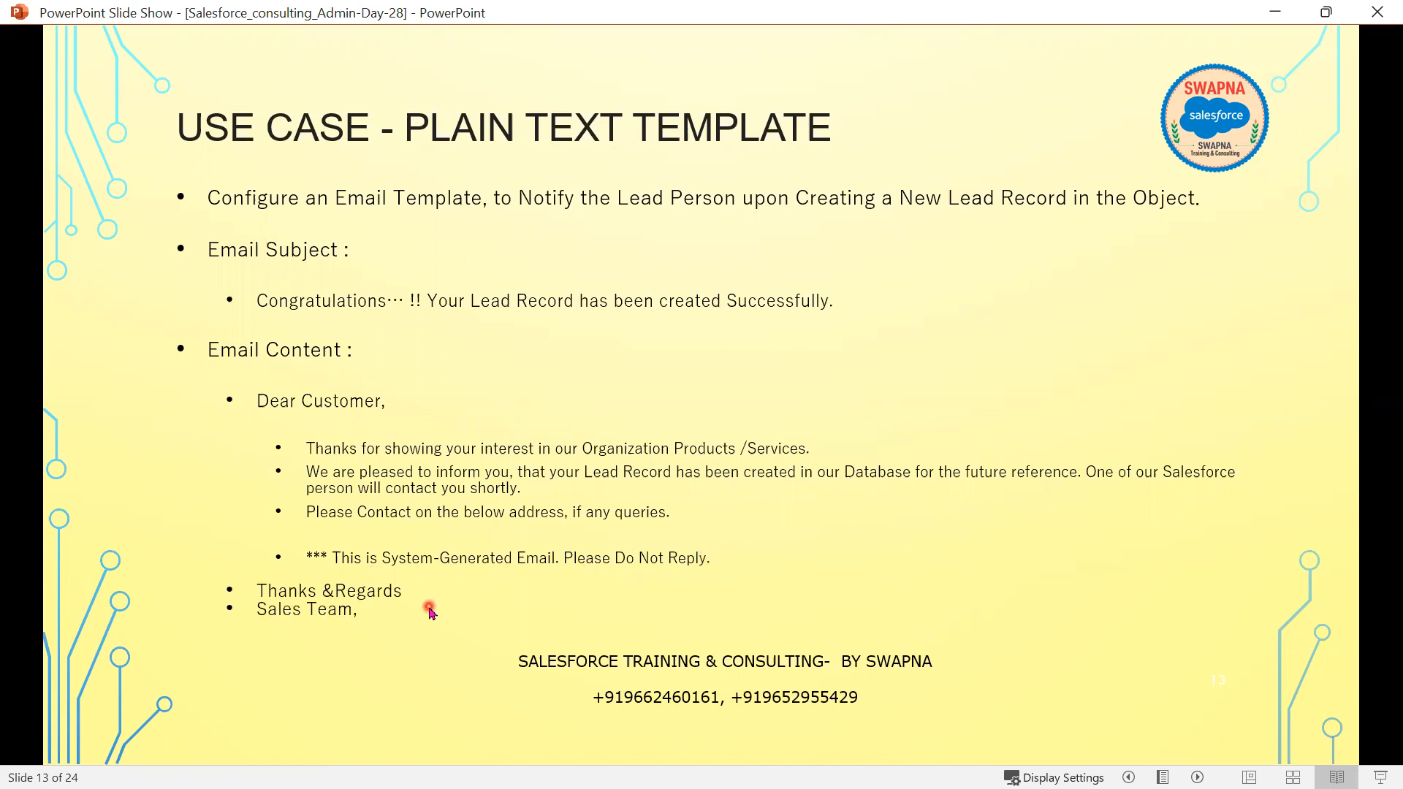
click(430, 609)
key(alt+Tab)
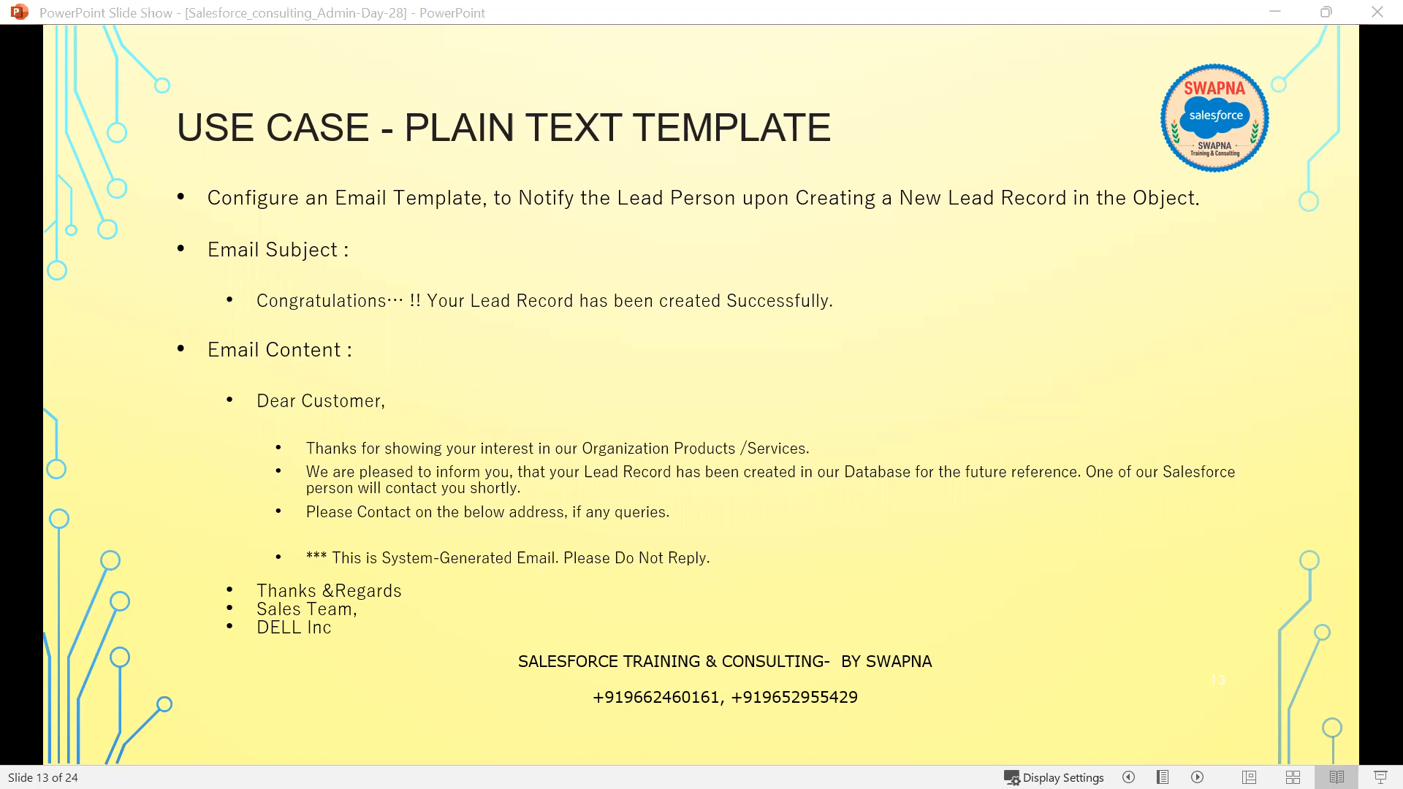
key(alt+Tab)
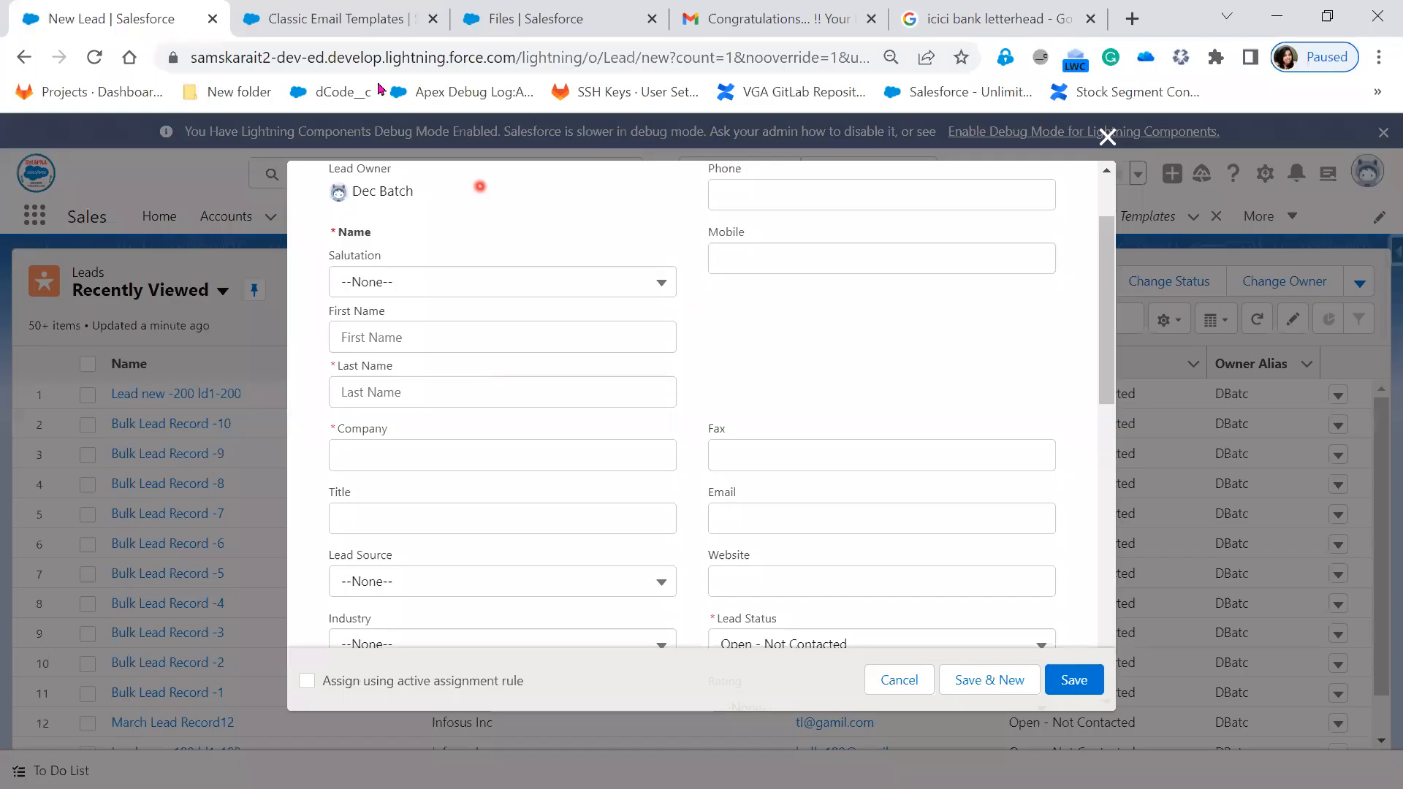
- On Classic Email Templates, keep Text as the template type and continue to Step 2
click(370, 19)
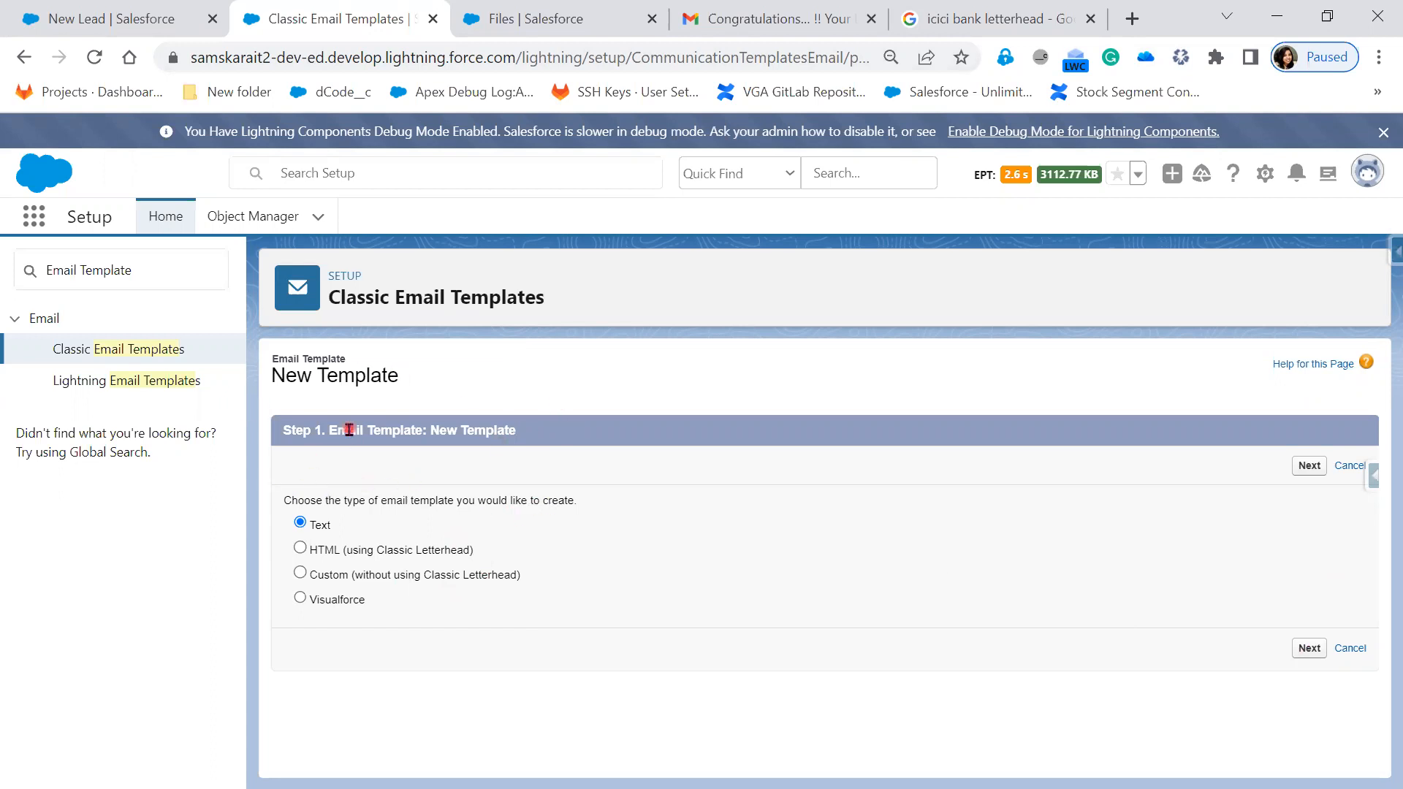
drag(427, 429, 534, 446)
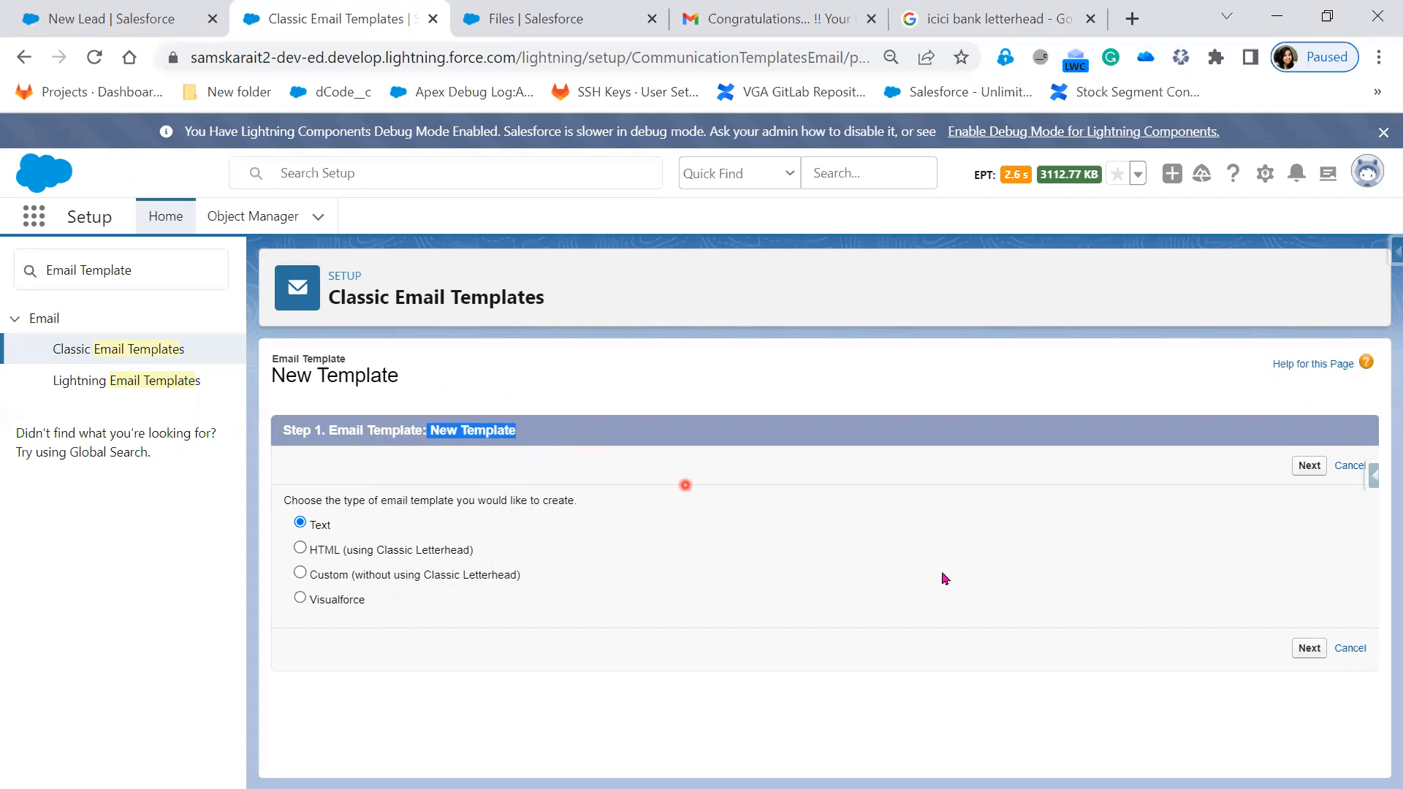
click(1309, 649)
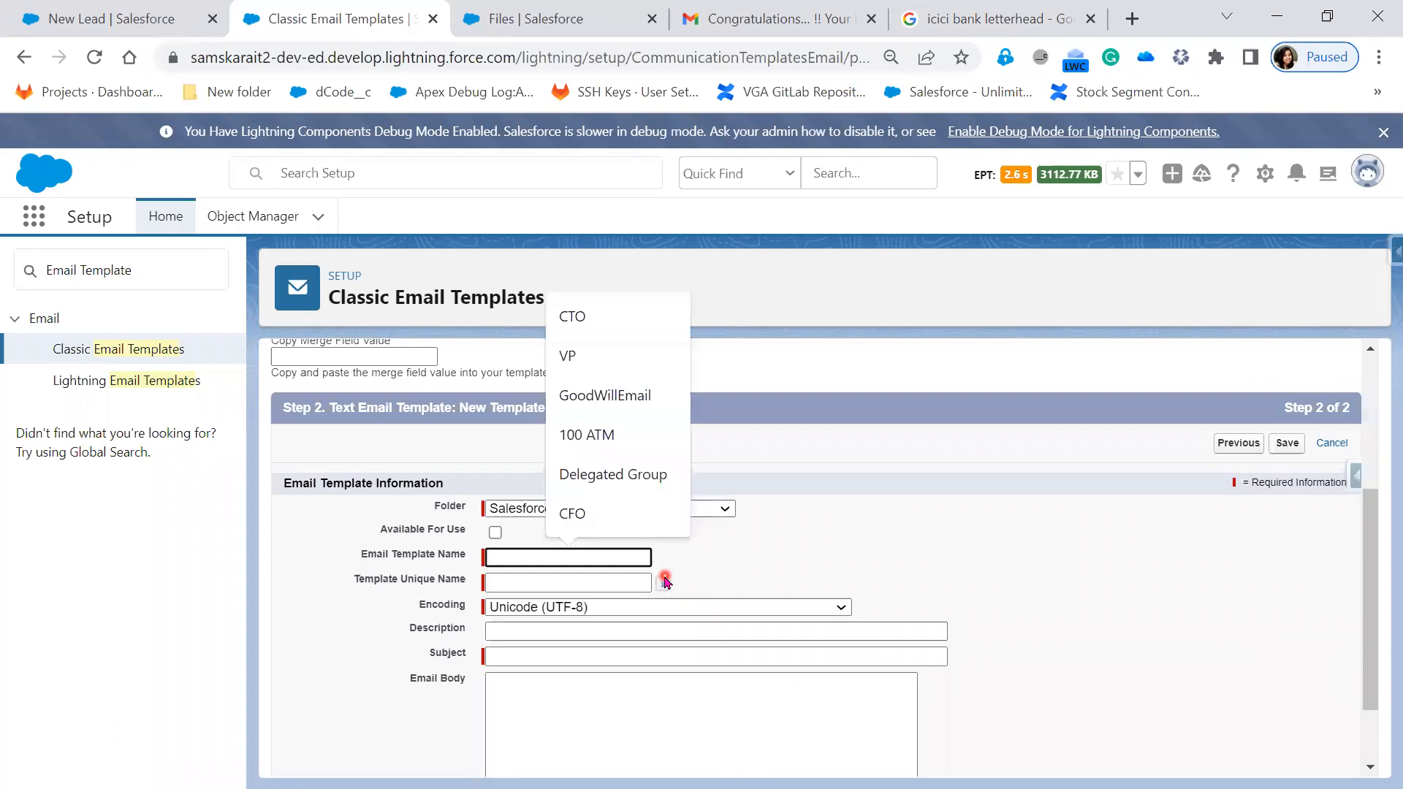
- Keep Salesforce Folder as the new template's folder
click(322, 585)
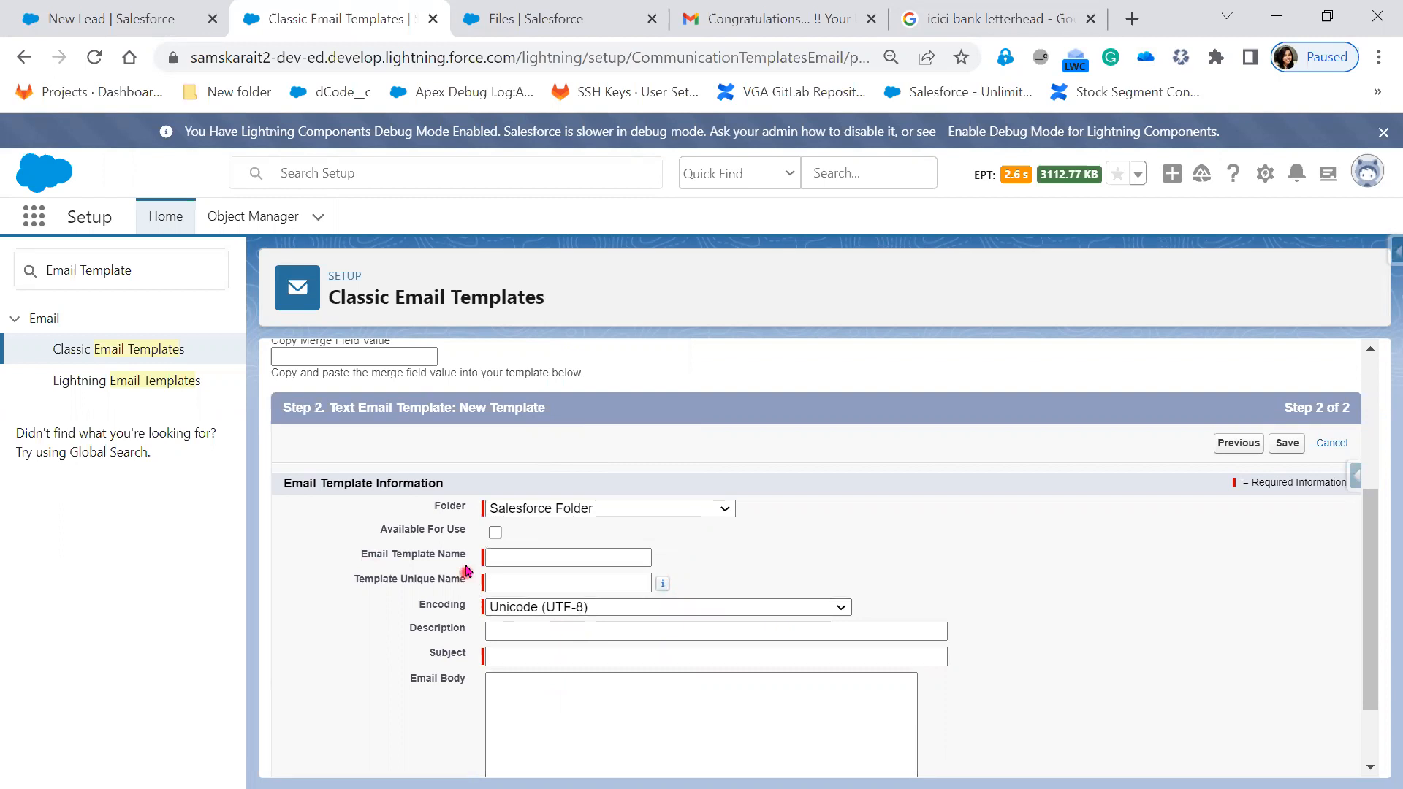
click(594, 510)
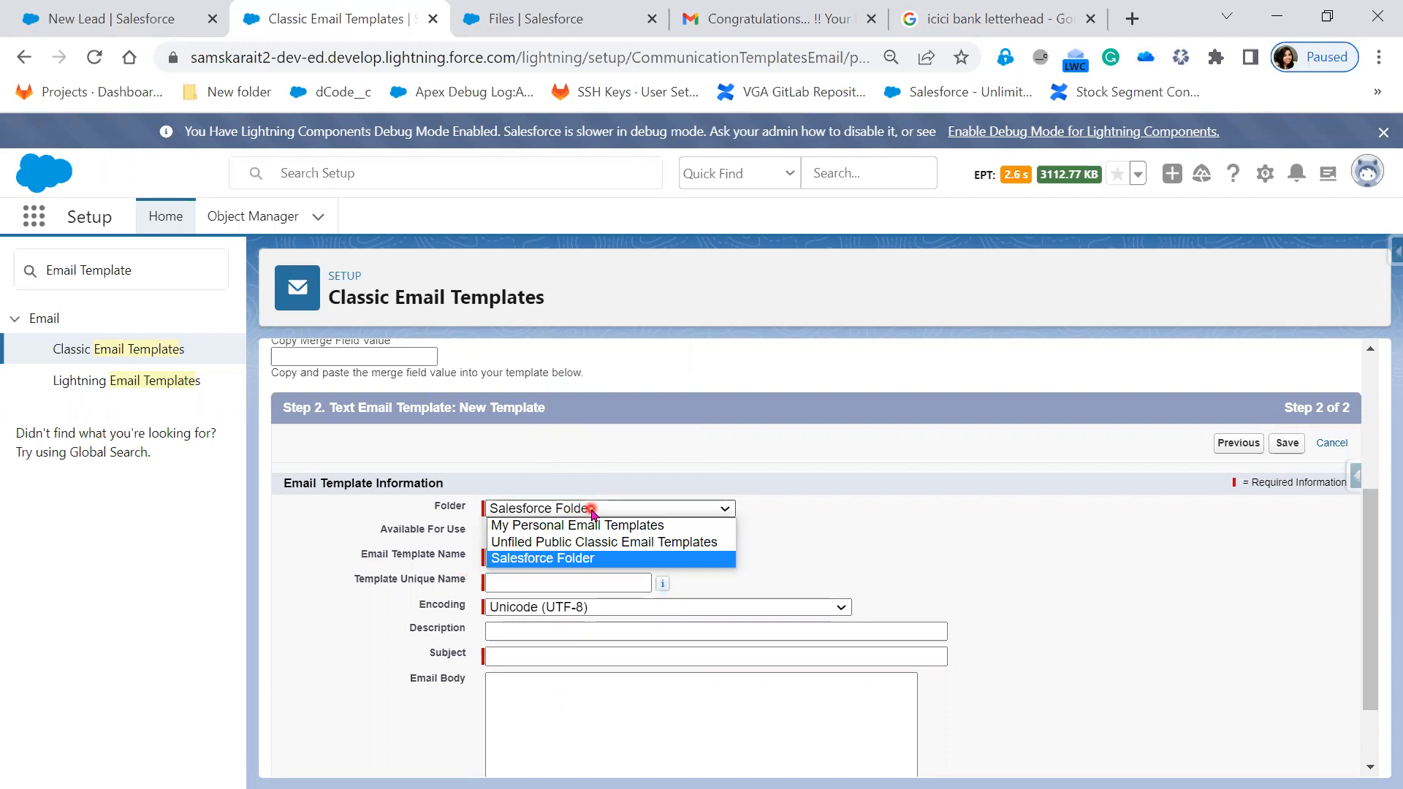
click(827, 513)
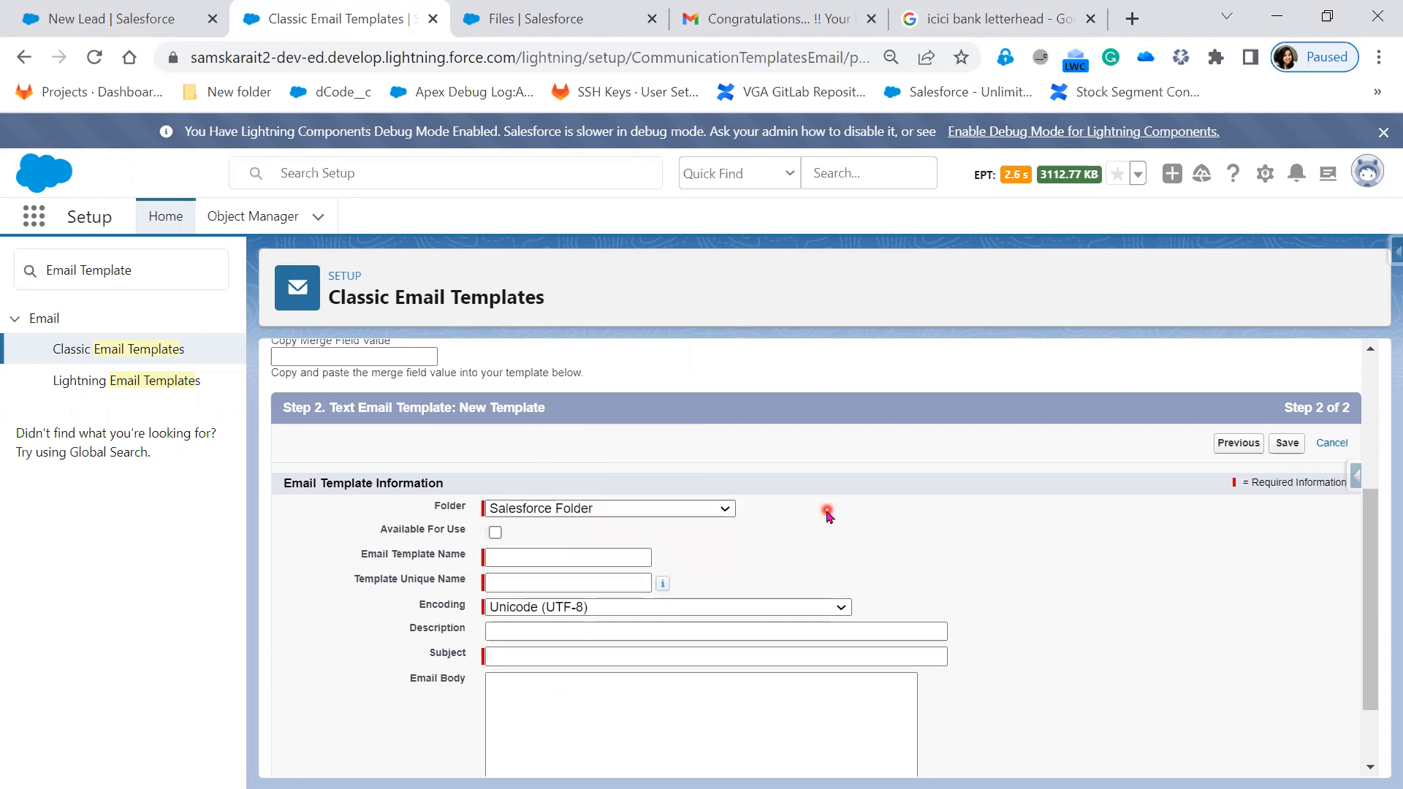
click(639, 510)
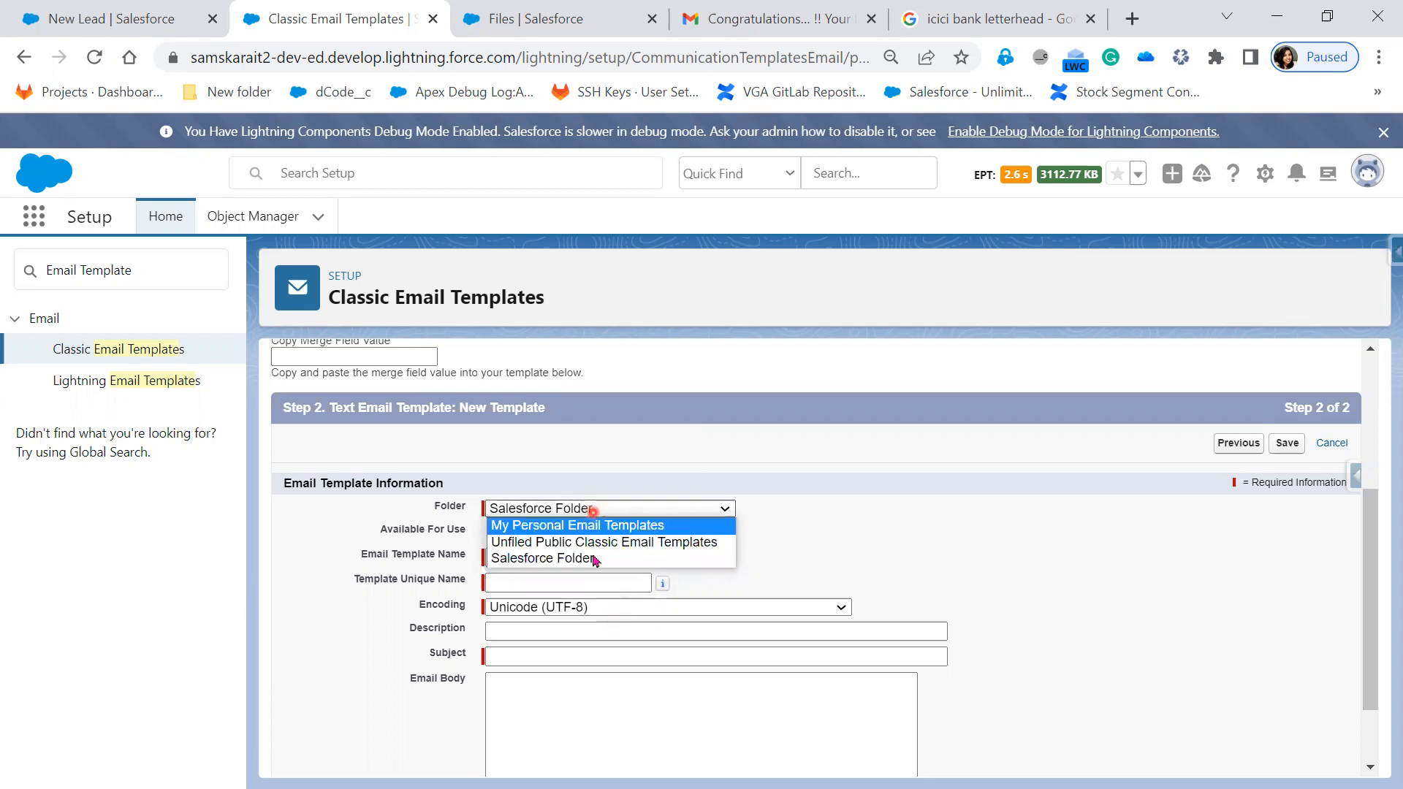
click(802, 519)
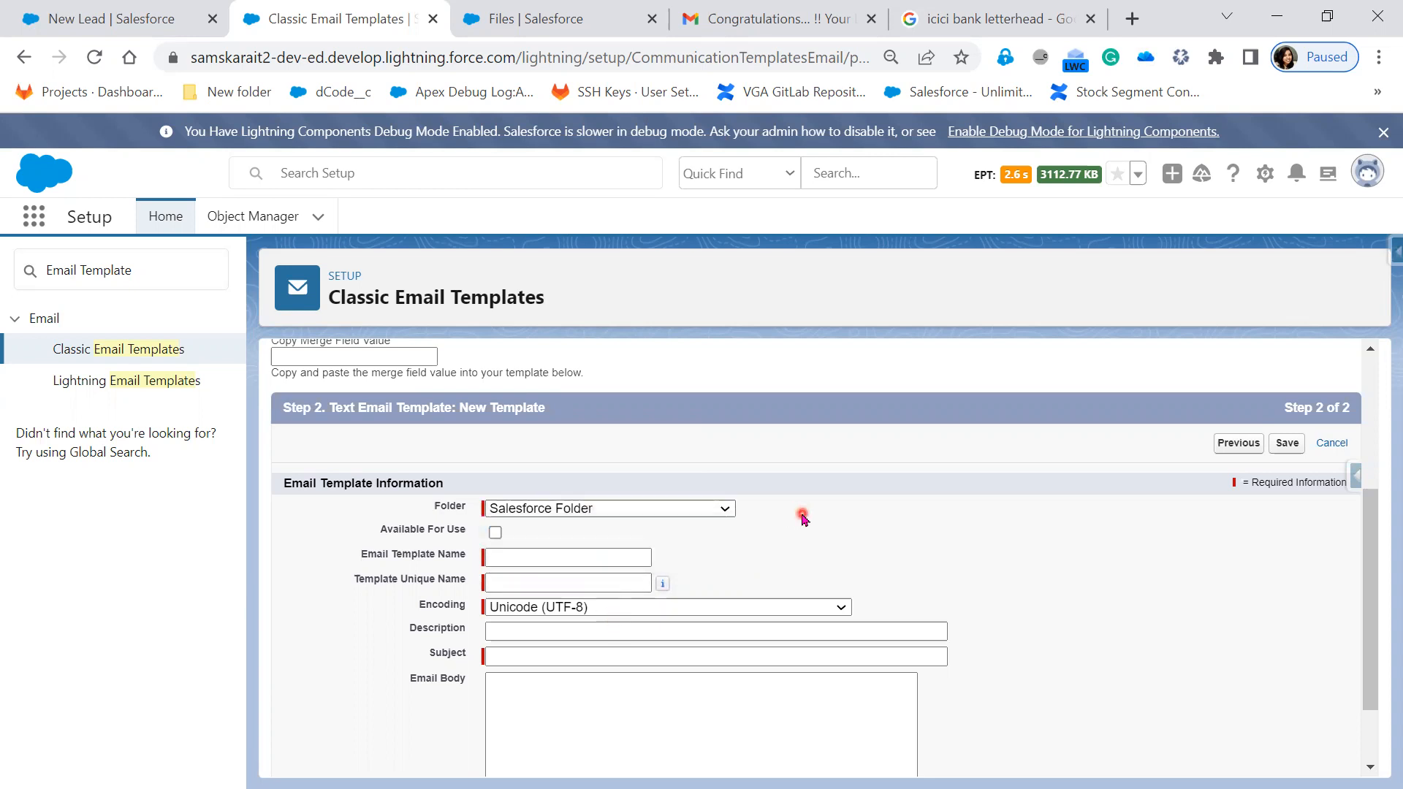
- Tick Available For Use, then clear it again
drag(372, 534, 468, 533)
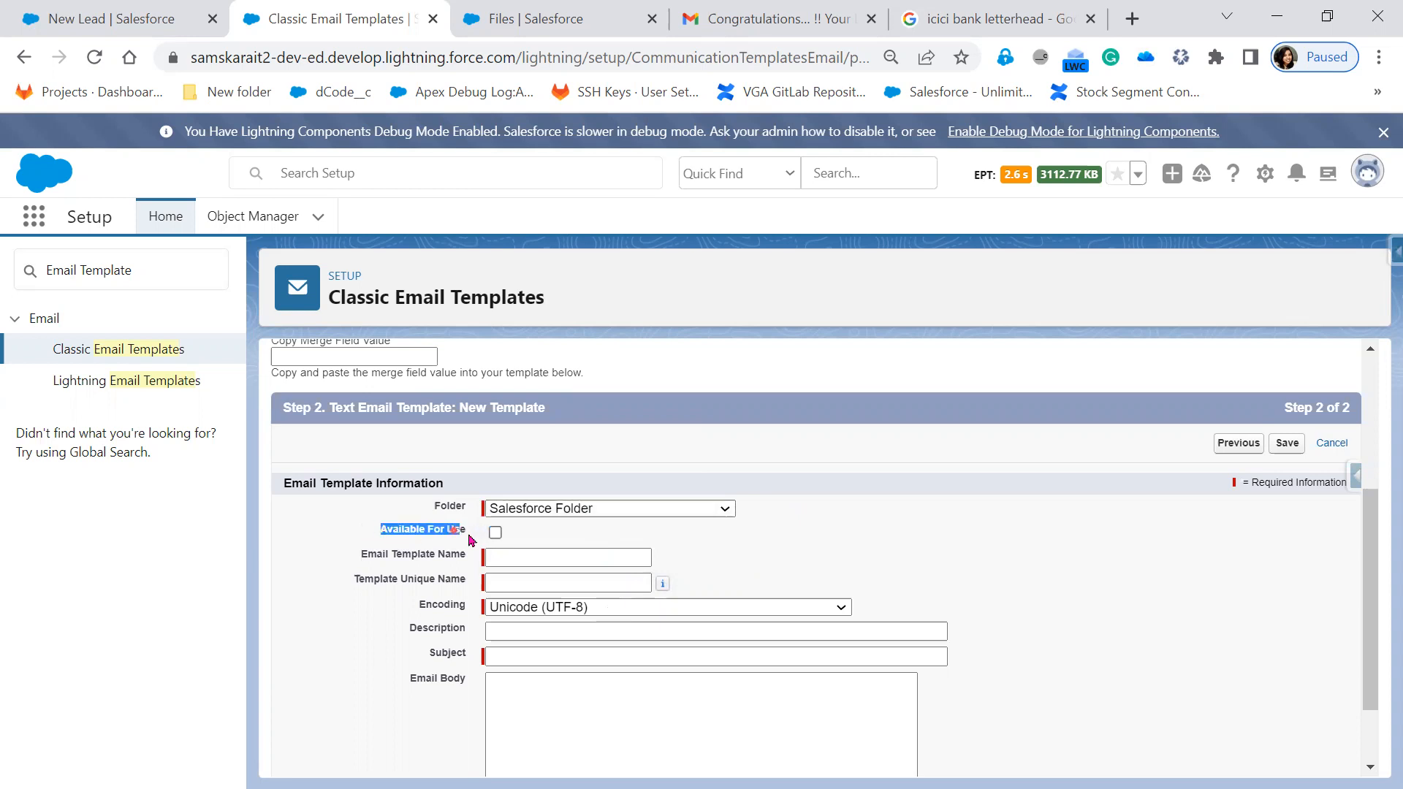
click(495, 533)
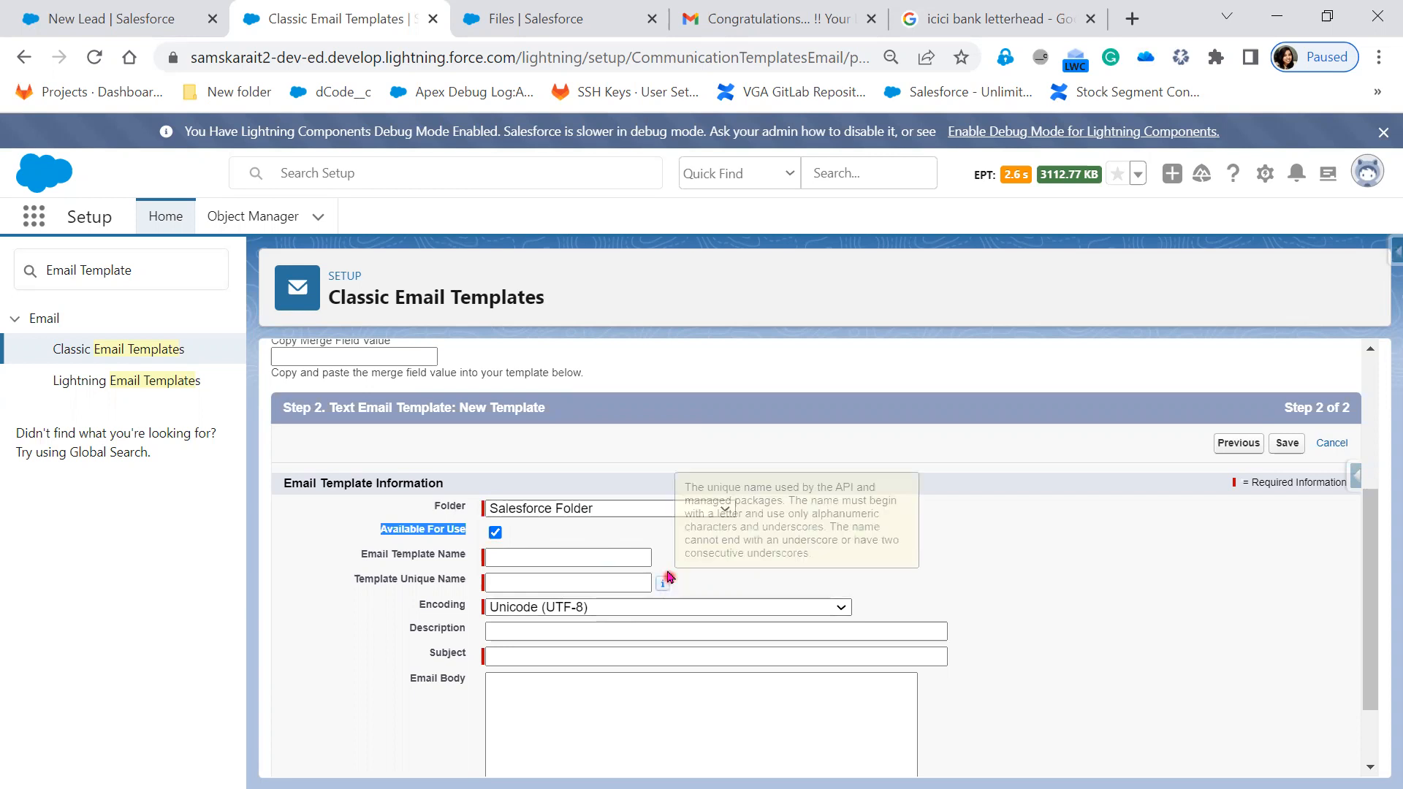
click(494, 534)
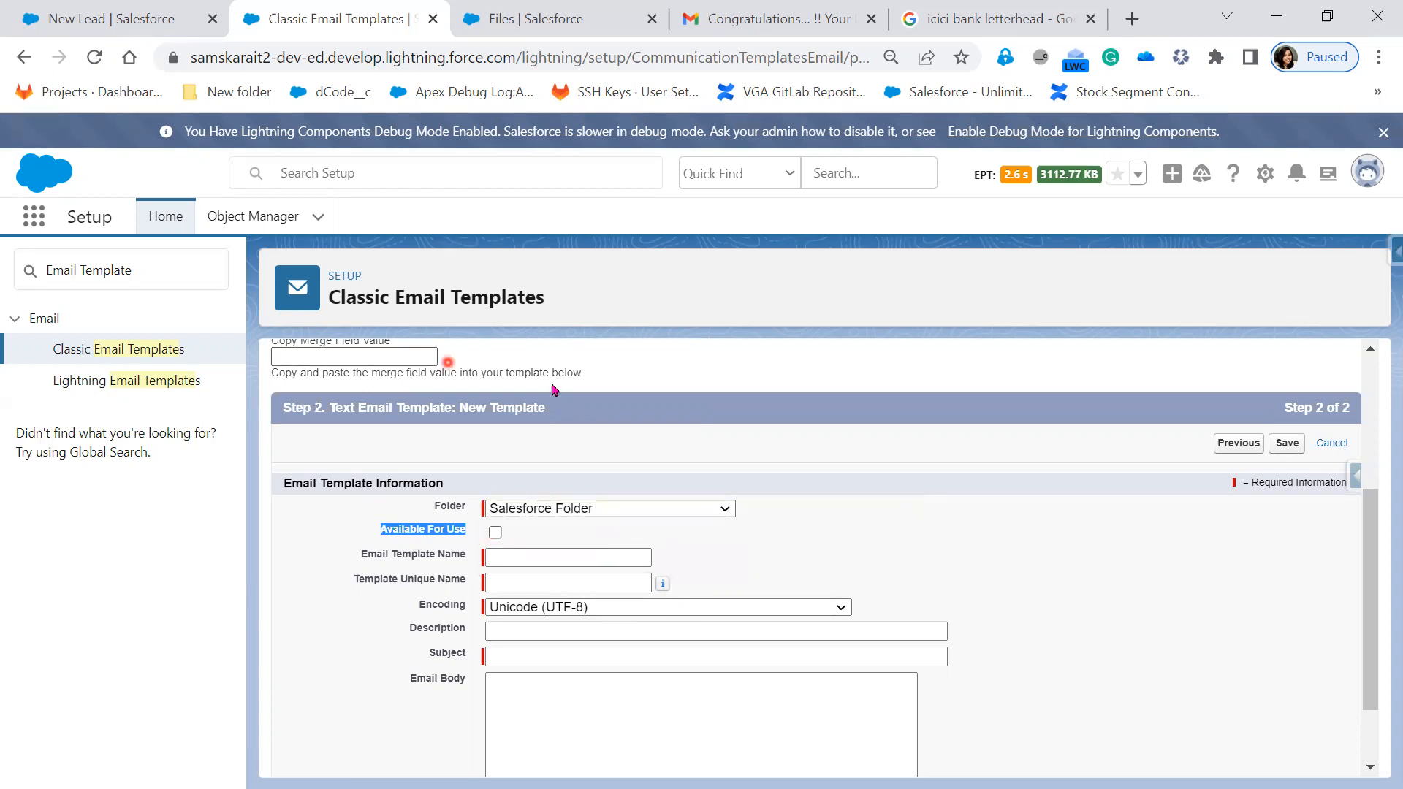
scroll(577, 628, up, 1)
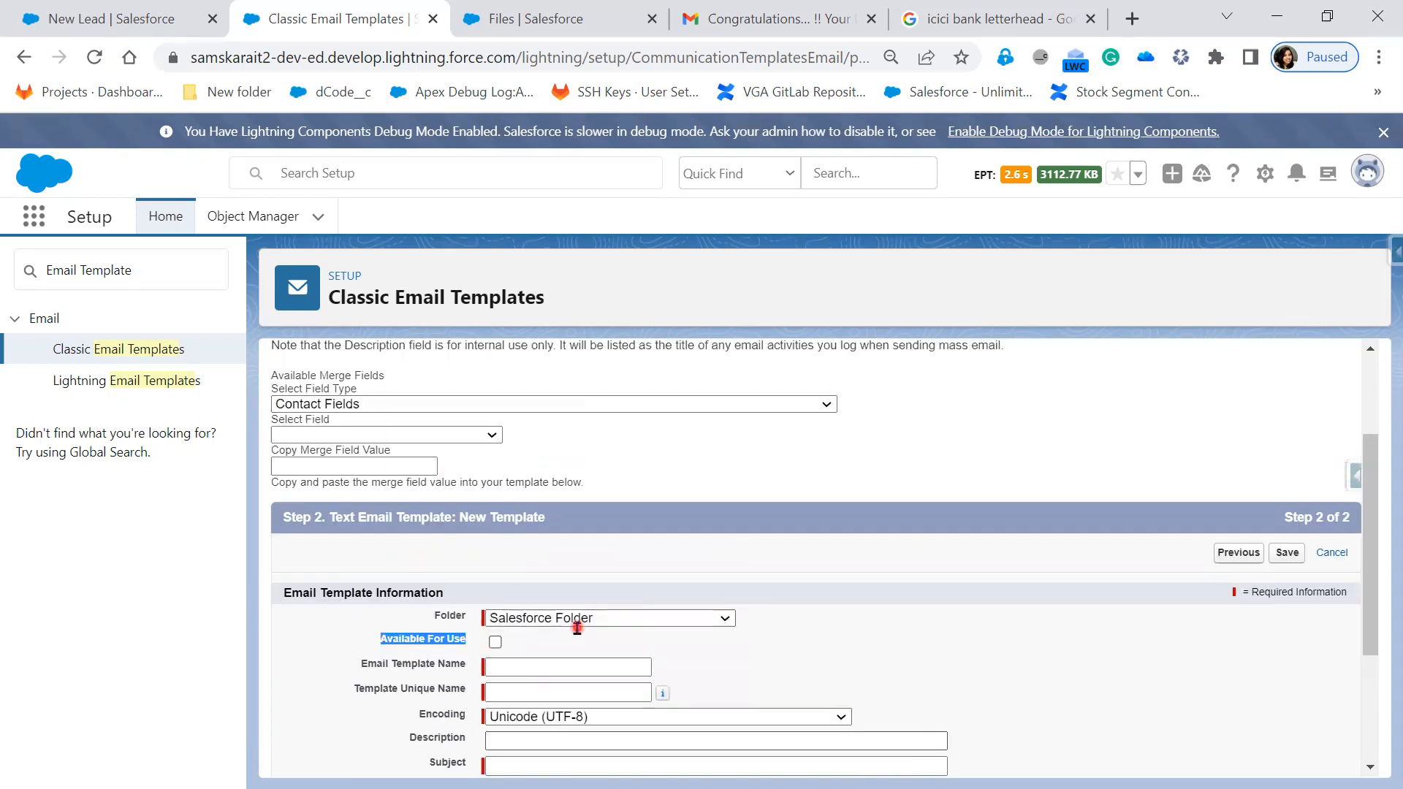
scroll(578, 628, down, 1)
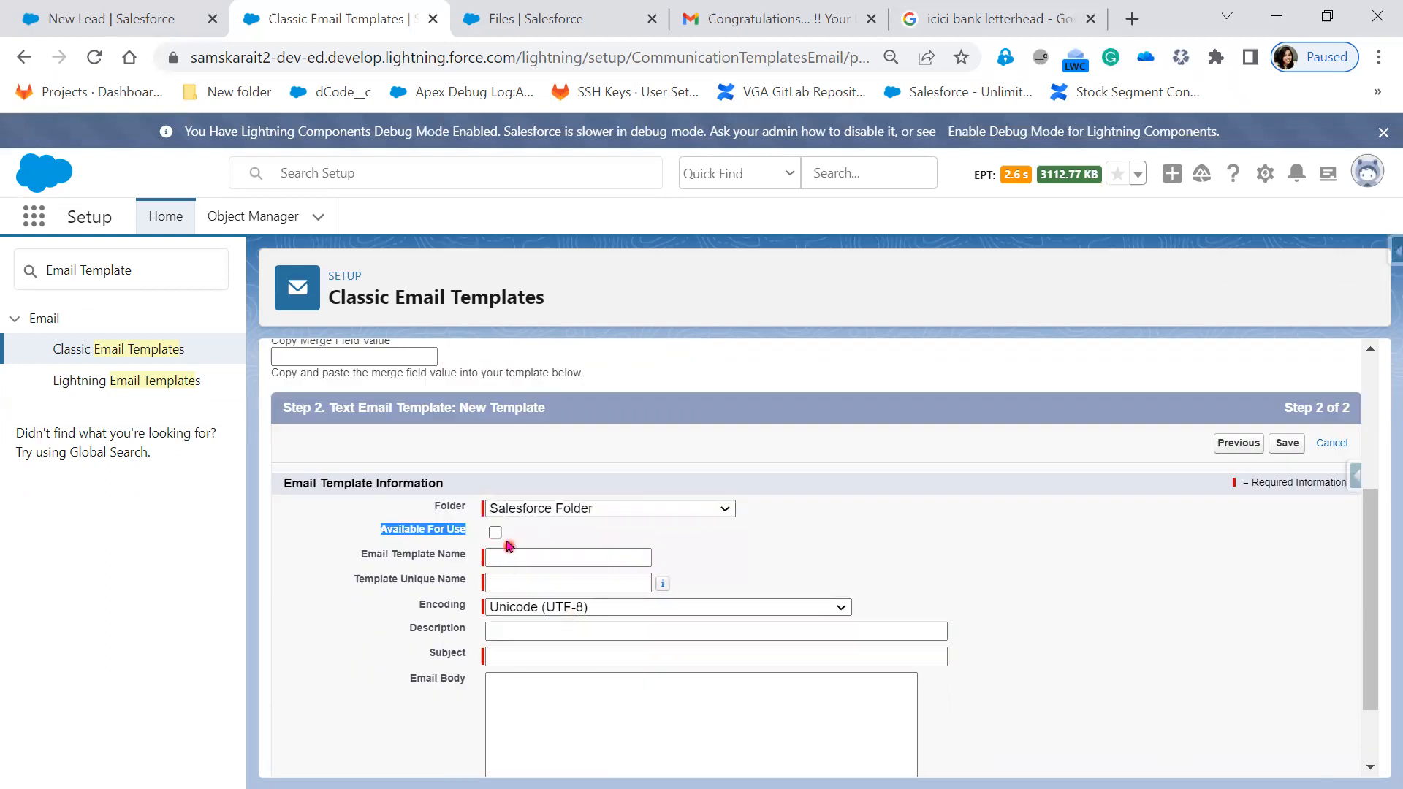
- Mark the template Available For Use and name it 'New Lead Creation'
click(495, 532)
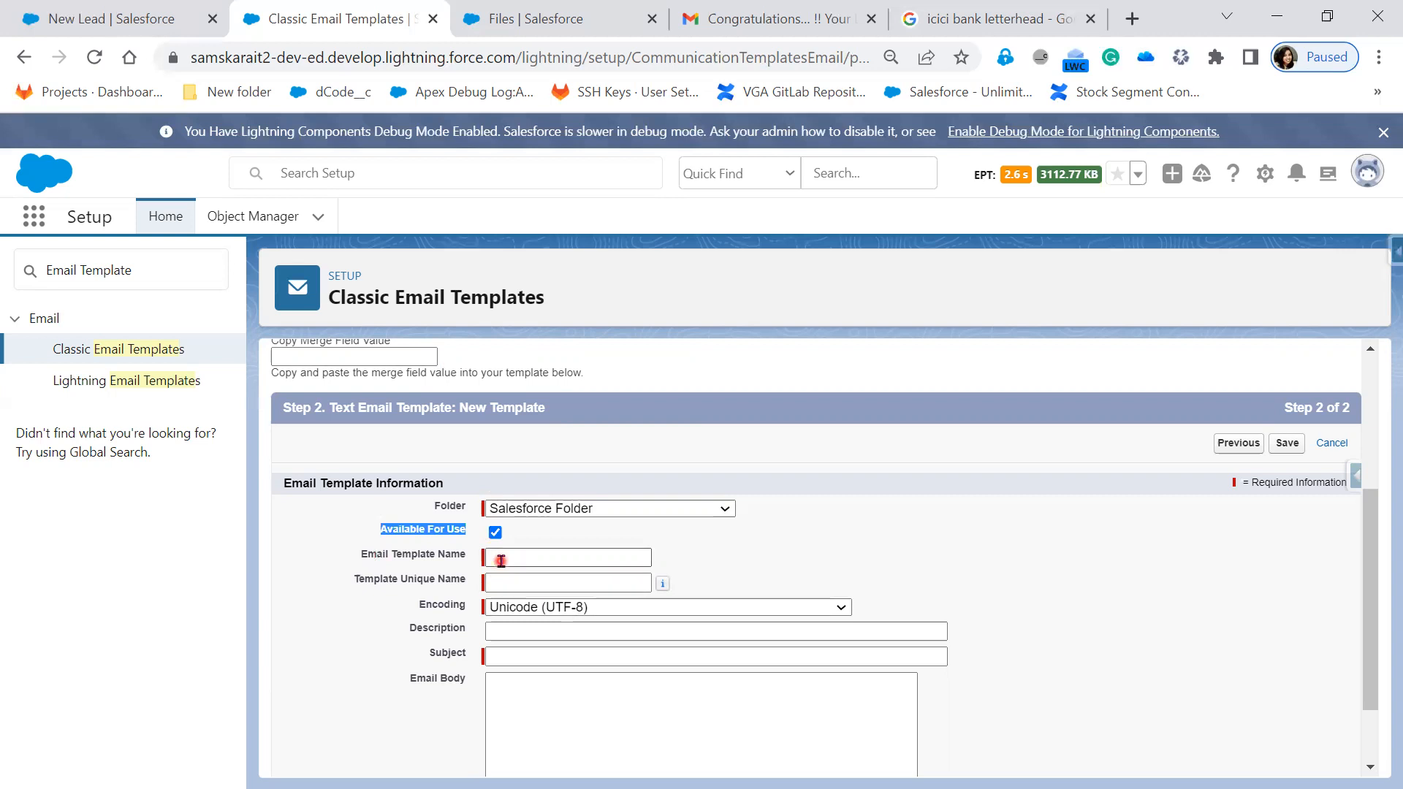
click(501, 561)
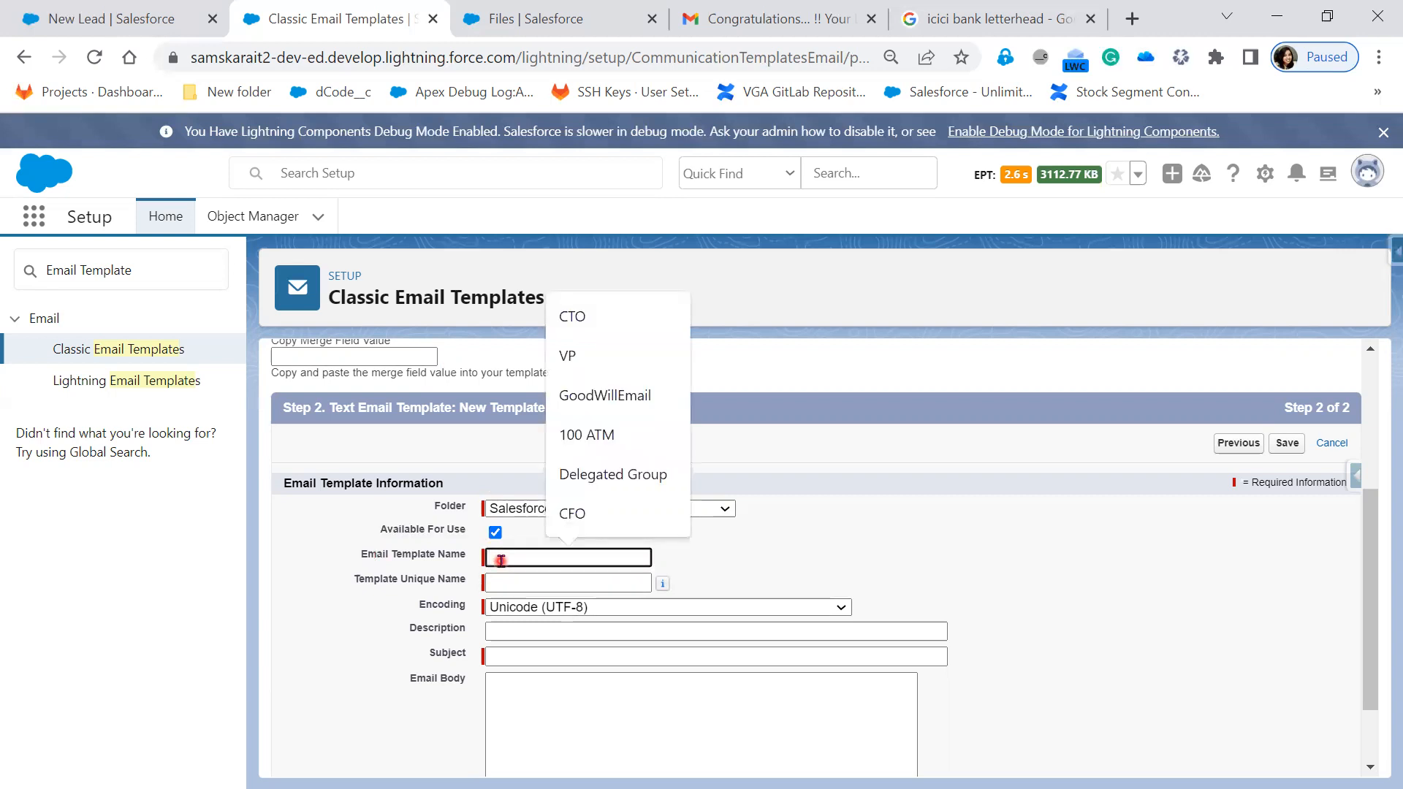
text(New)
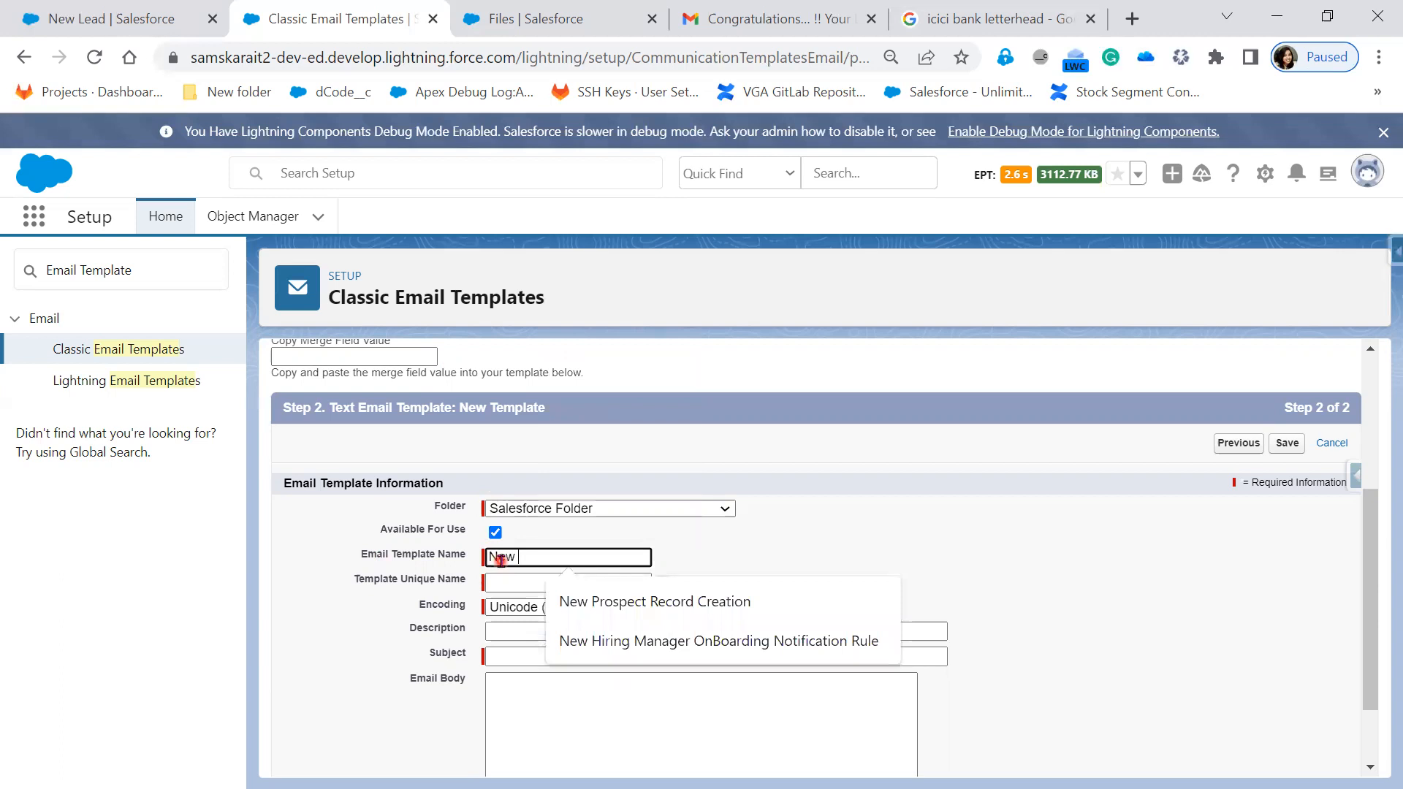
text(Customer)
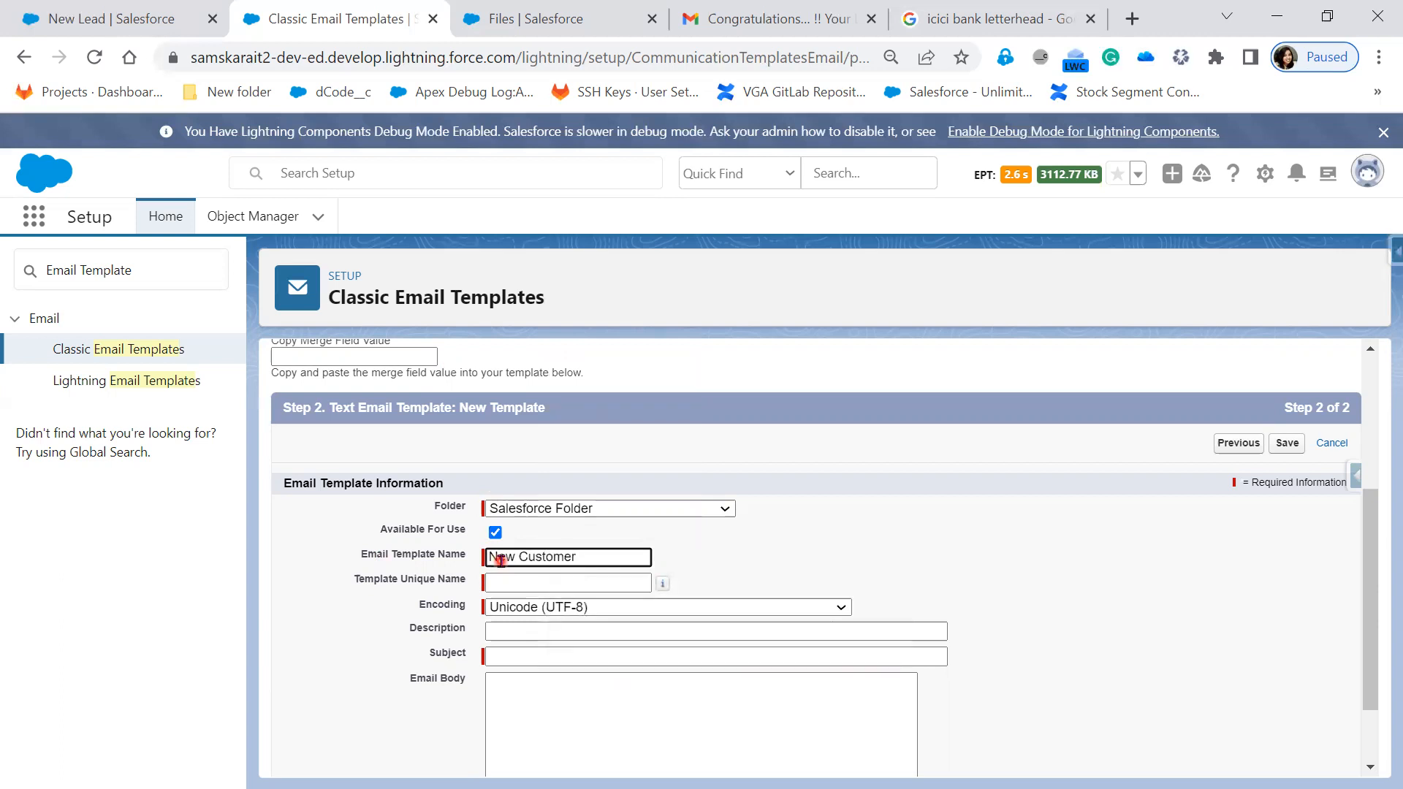
key(BackSpace)
key(BackSpace)
key(BackSpace)
key(BackSpace)
key(BackSpace)
key(BackSpace)
key(BackSpace)
key(BackSpace)
key(BackSpace)
key(BackSpace)
text(Lead Creat)
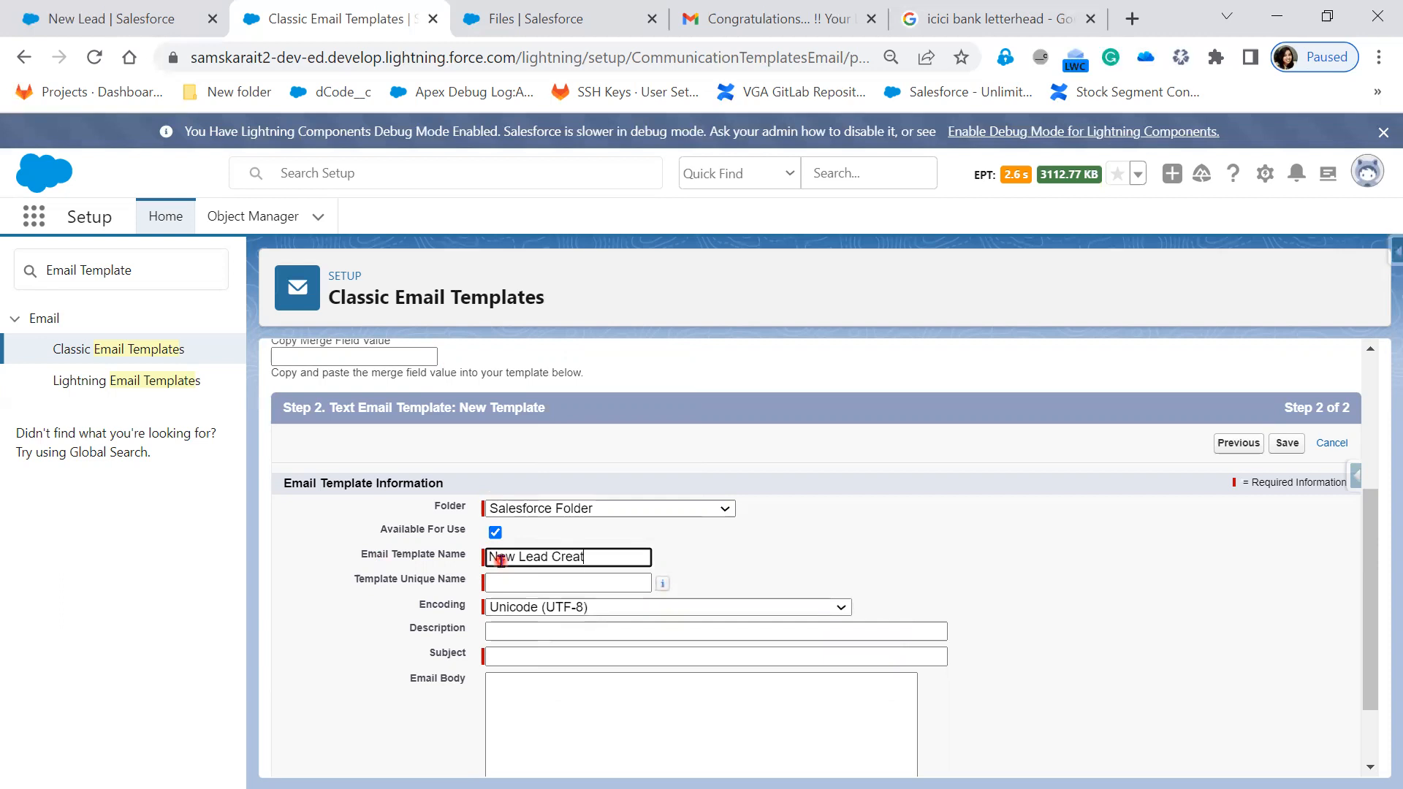
text(ion)
click(705, 560)
click(609, 558)
- Copy the name 'New Lead Creation' into the Description field
drag(550, 561, 464, 558)
key(ctrl+c)
click(525, 628)
key(ctrl+v)
click(975, 684)
scroll(978, 686, down, 2)
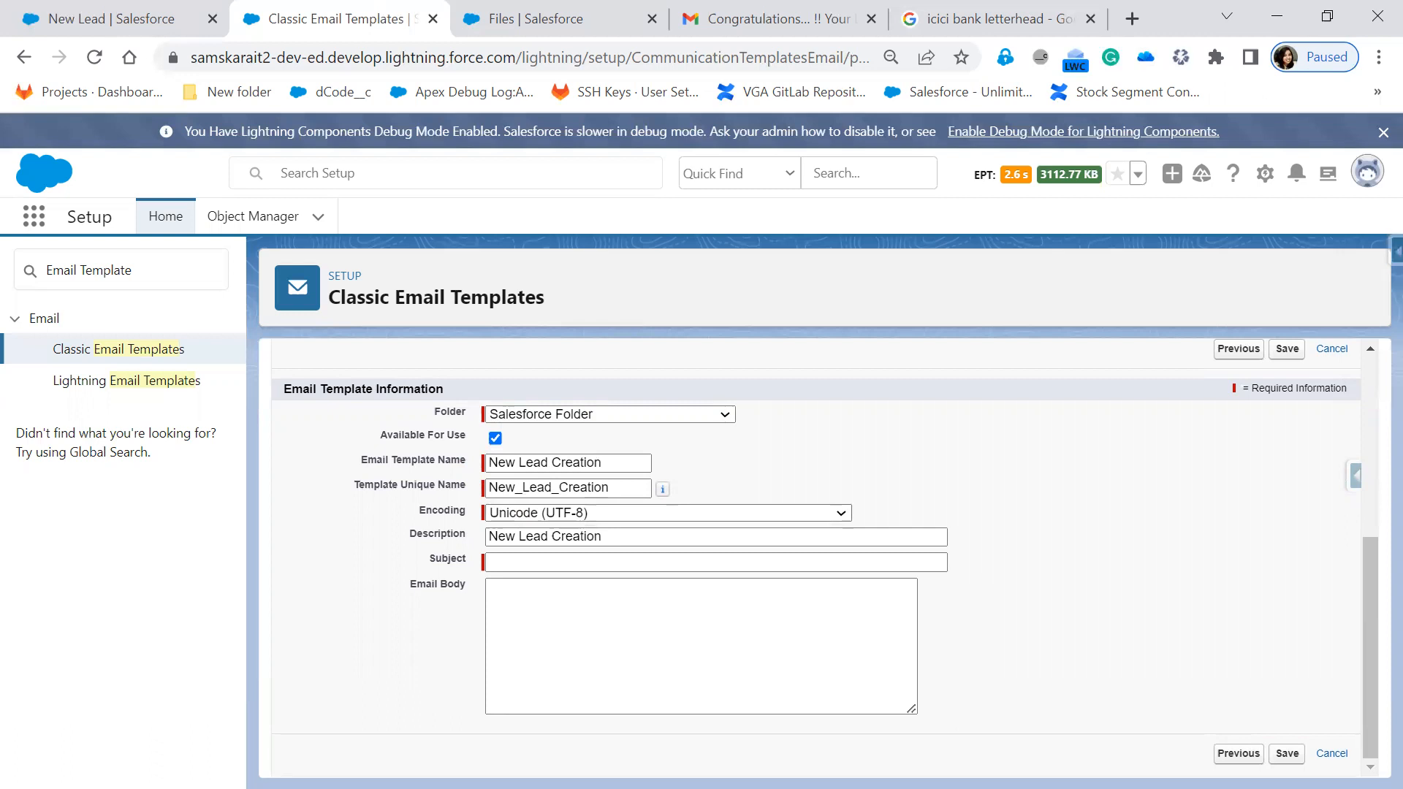
- Use the congratulations Lead Record subject line and start the body with 'Dear Customer,'
click(547, 563)
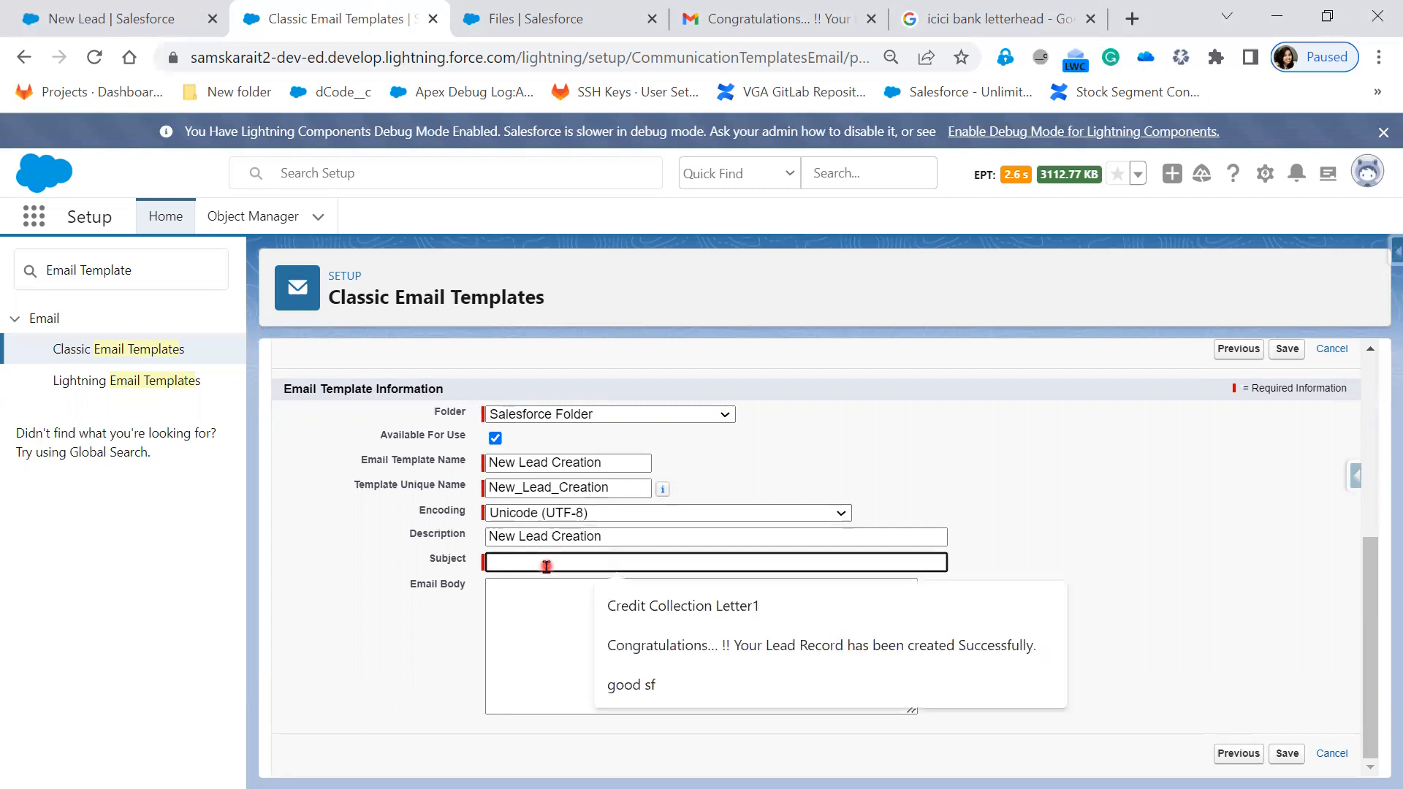
click(785, 647)
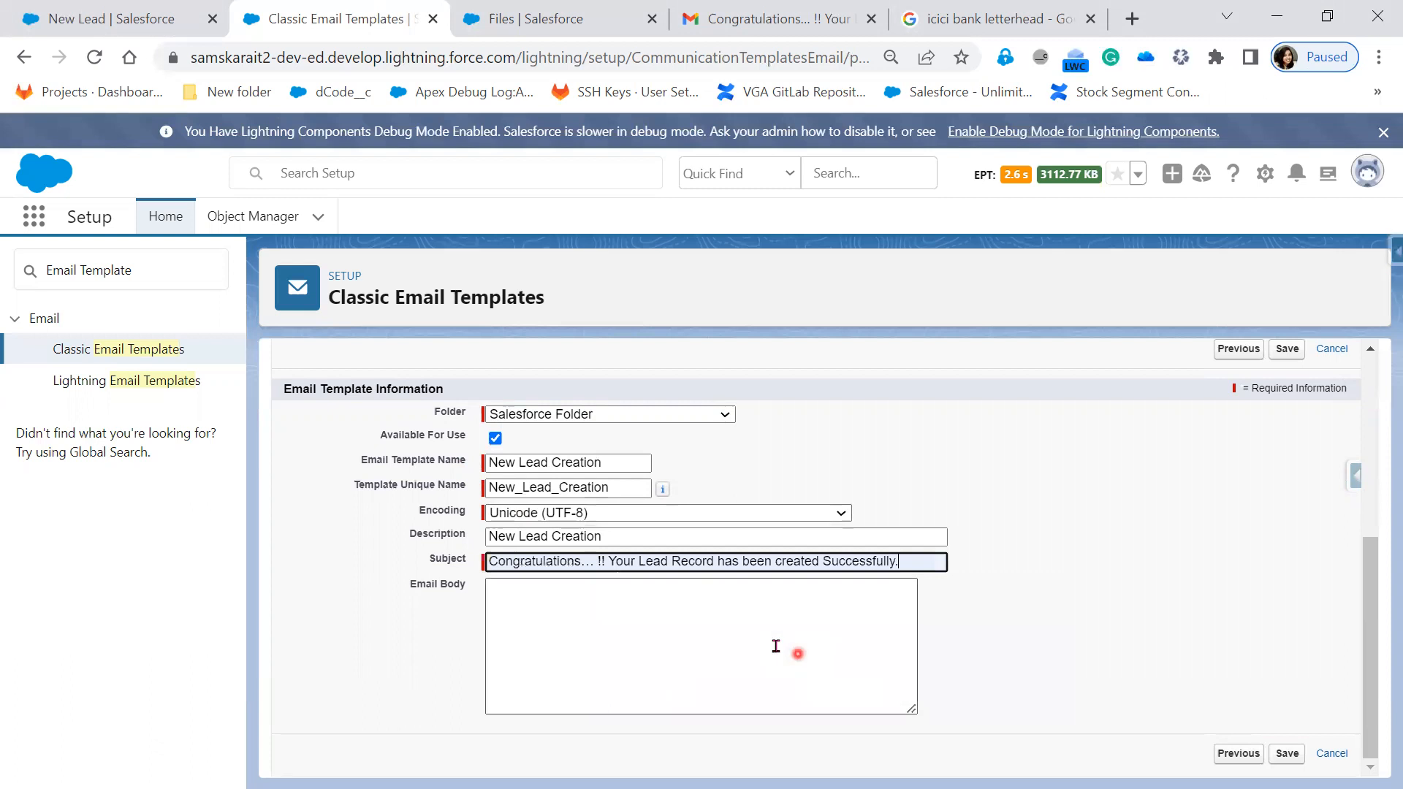
click(841, 621)
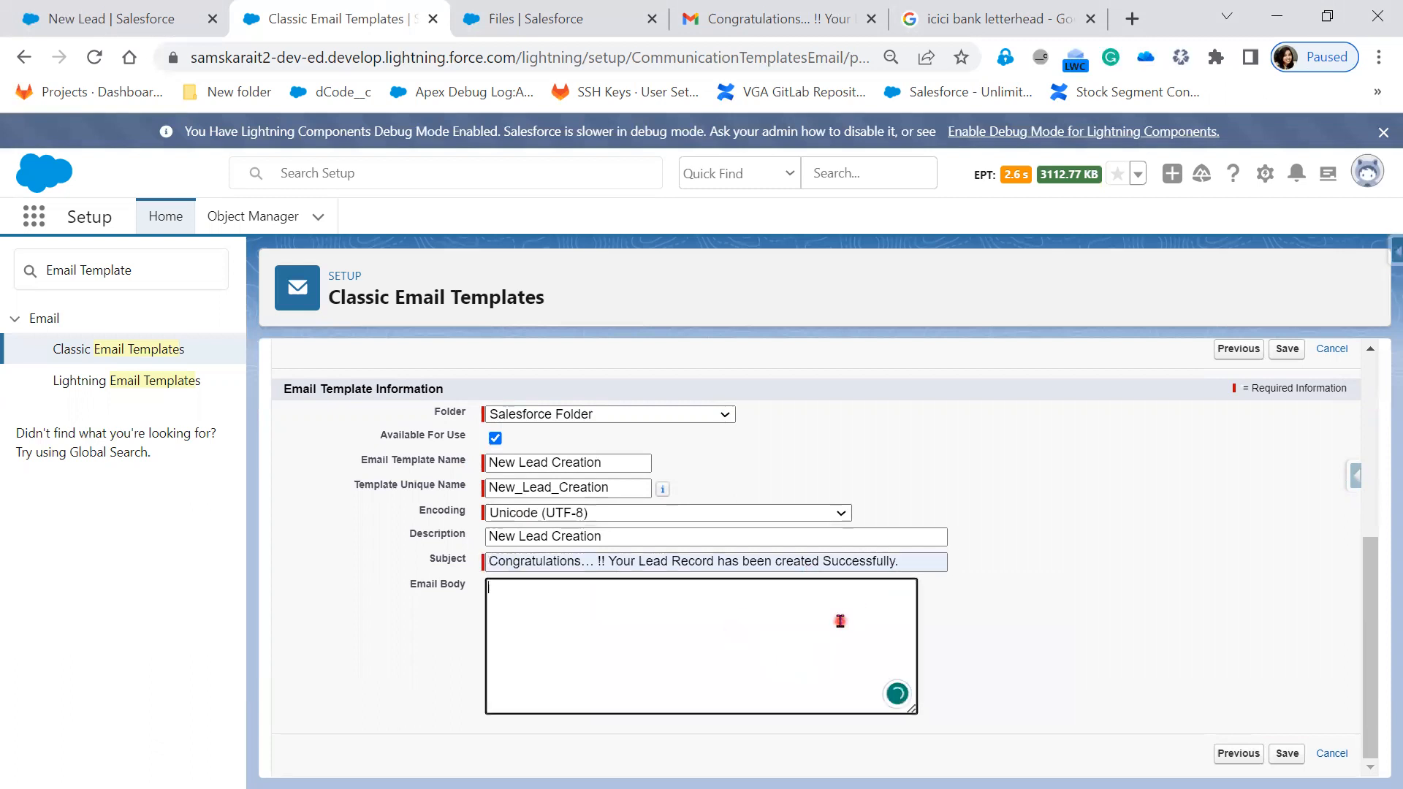
text(Dear Customer,)
key(Tab)
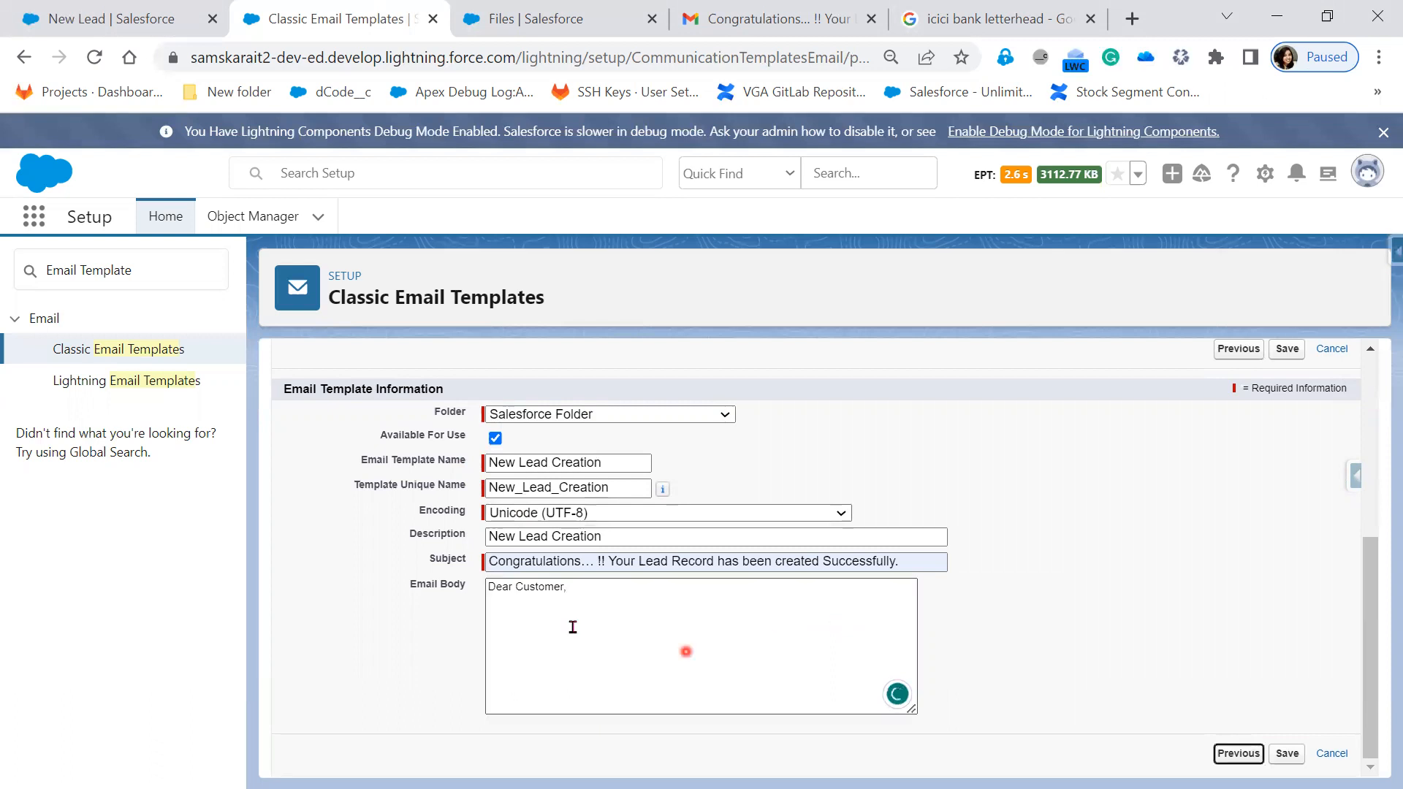
- Add the line 'Thankyou for showing your interest in our Organization.'
click(519, 609)
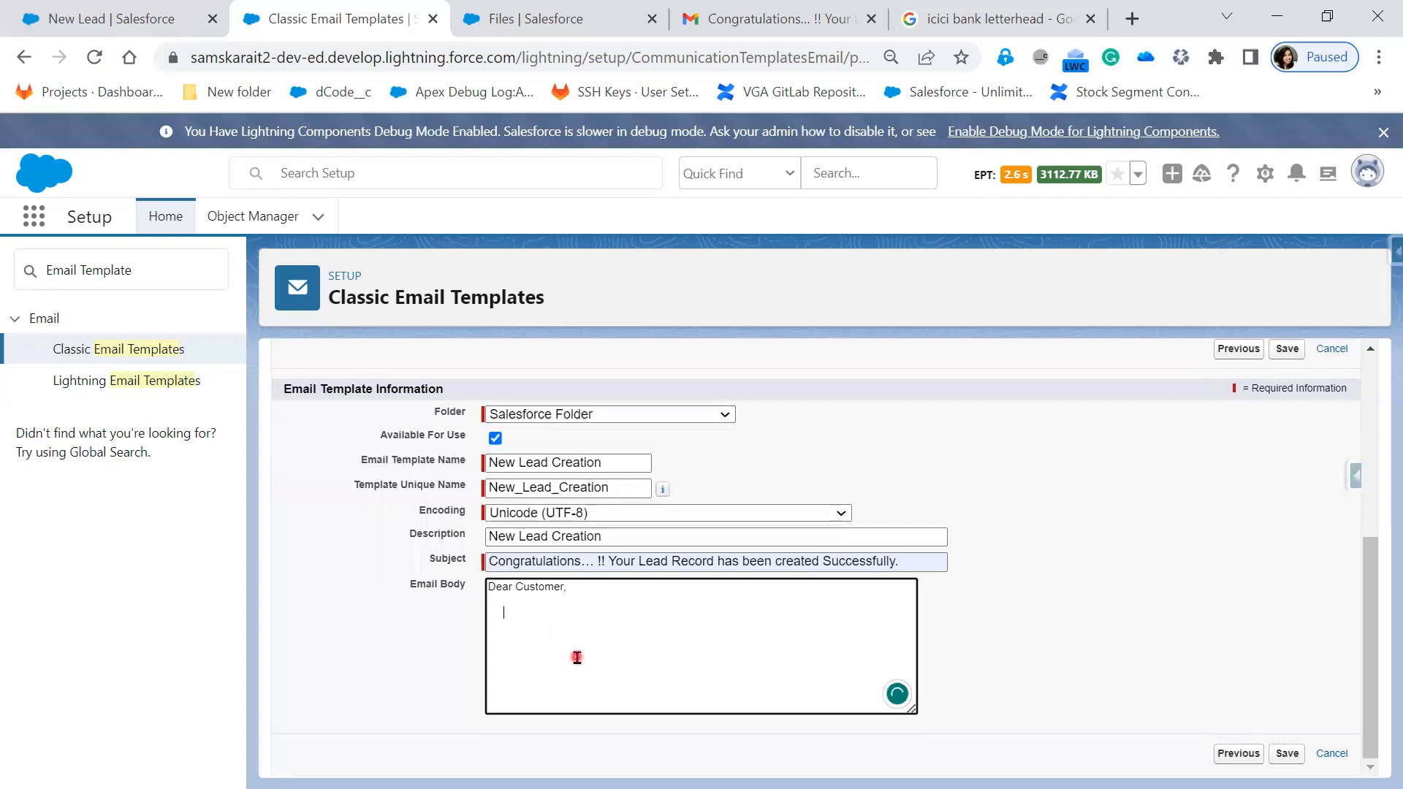
text(Thankyou for)
key(Left)
key(Left)
key(Left)
key(End)
text(S)
key(BackSpace)
text(showing your in)
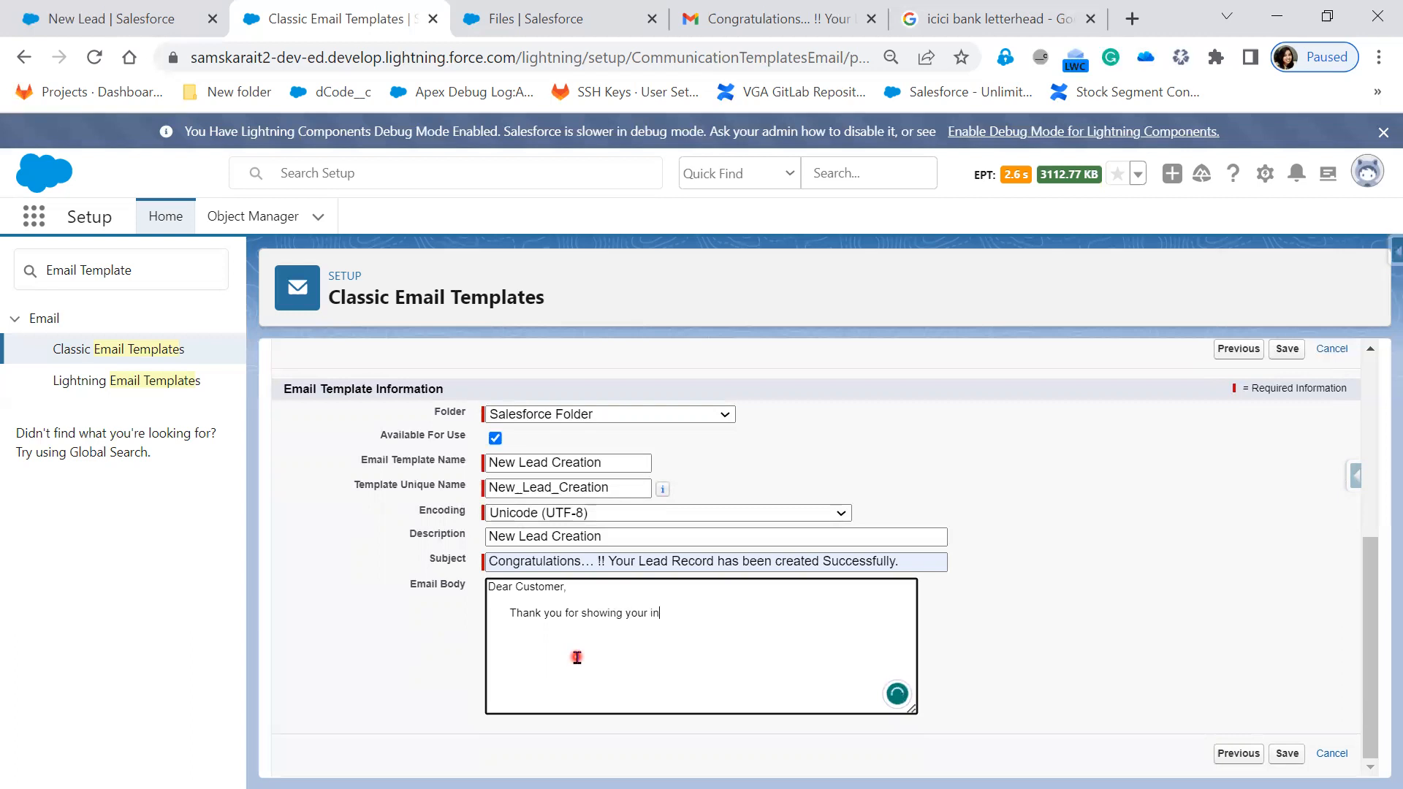
text(terest in our Organization.  )
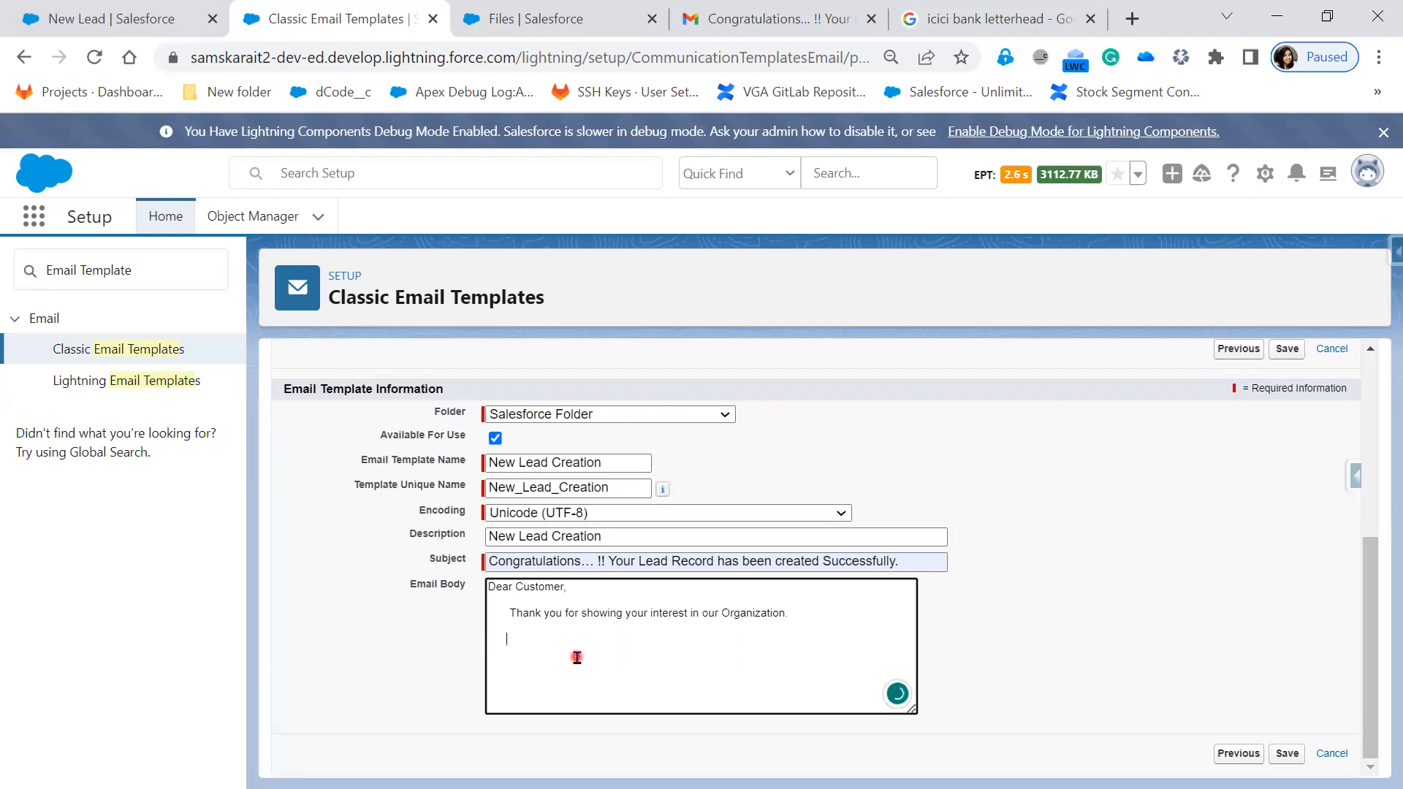
text(      We ae)
- Add 'We are Pleased to inform you, that the New Lead is created in system… shortly.'
key(BackSpace)
text(re Pleased to in)
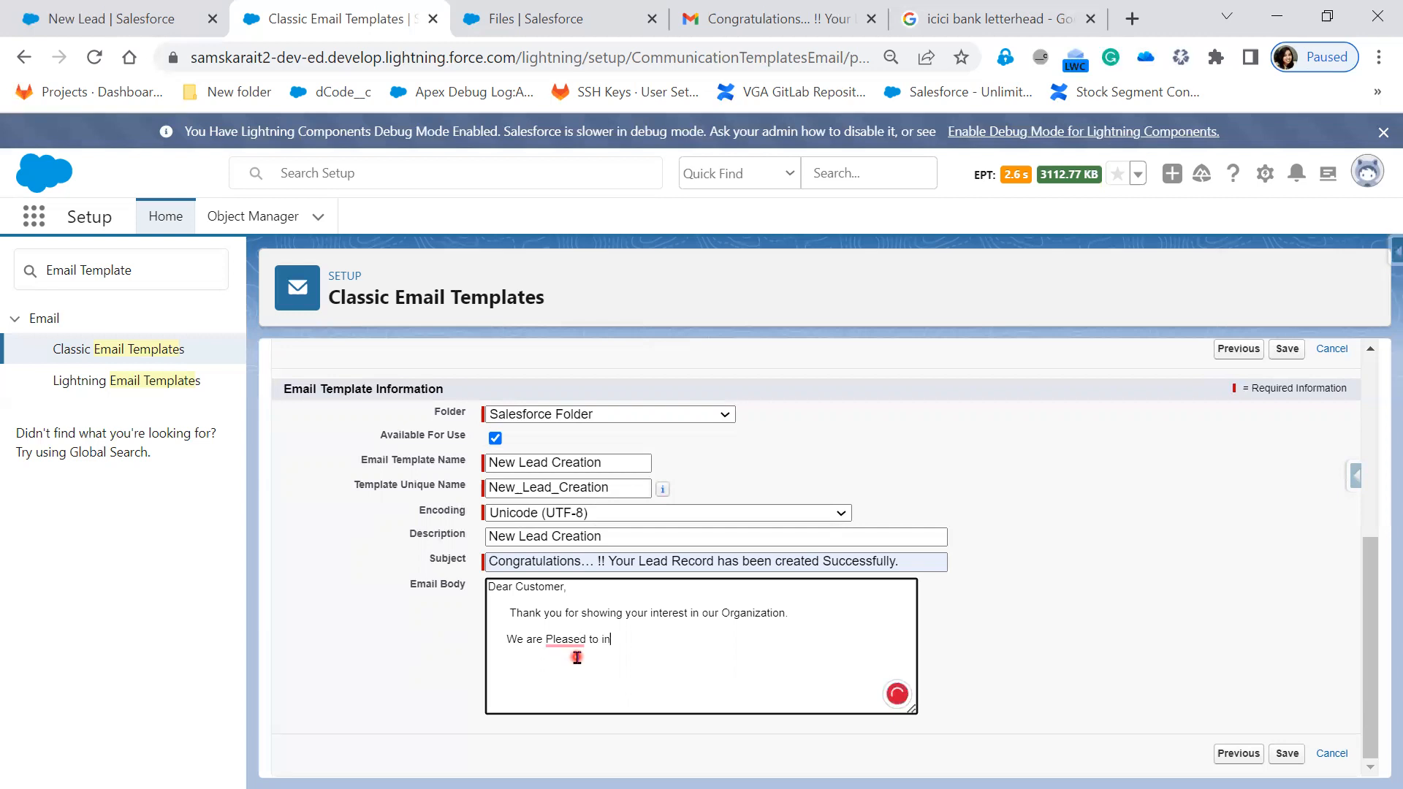
text(form you, that the e)
key(BackSpace)
text(le)
key(BackSpace)
text(New Lead is create)
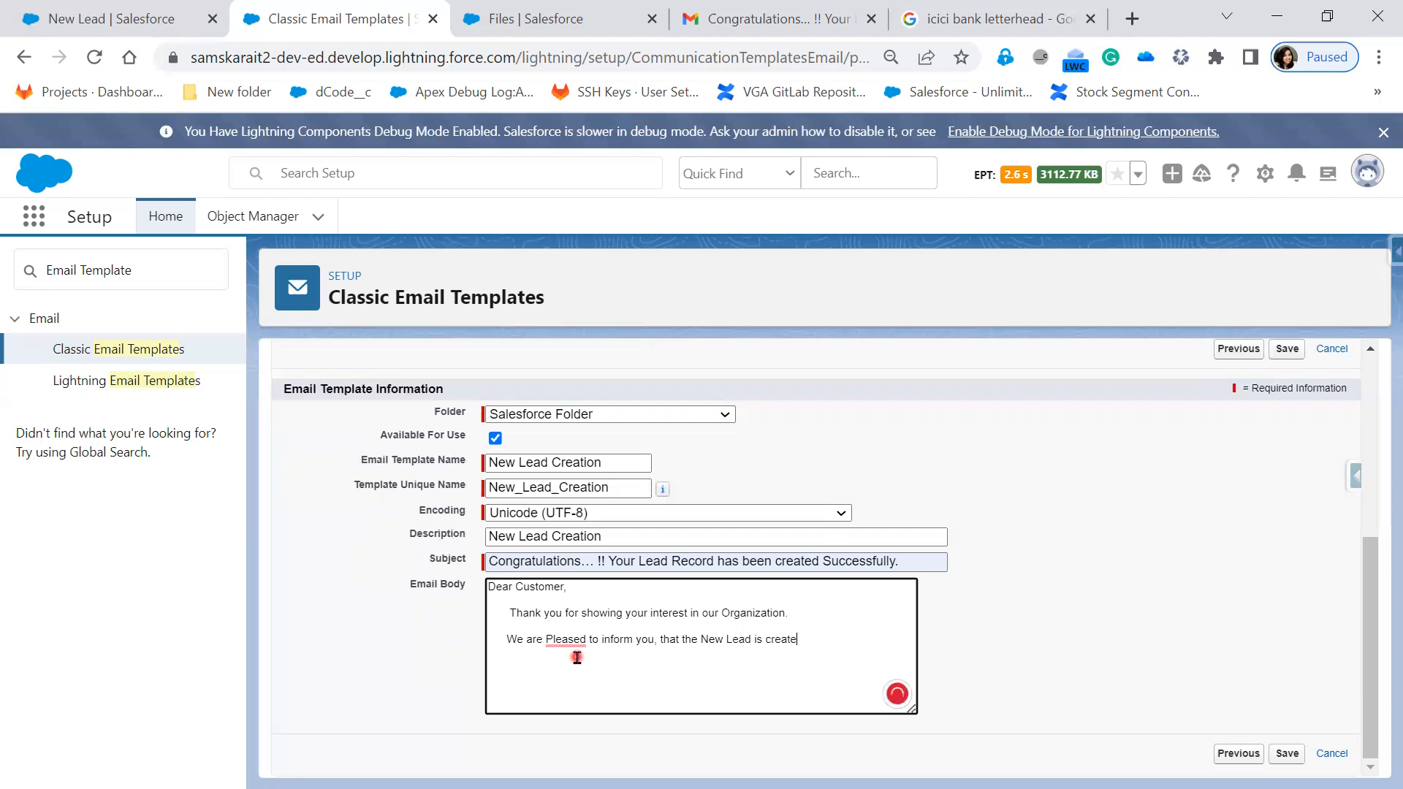
text(d in systemm)
key(BackSpace)
text(and our team w)
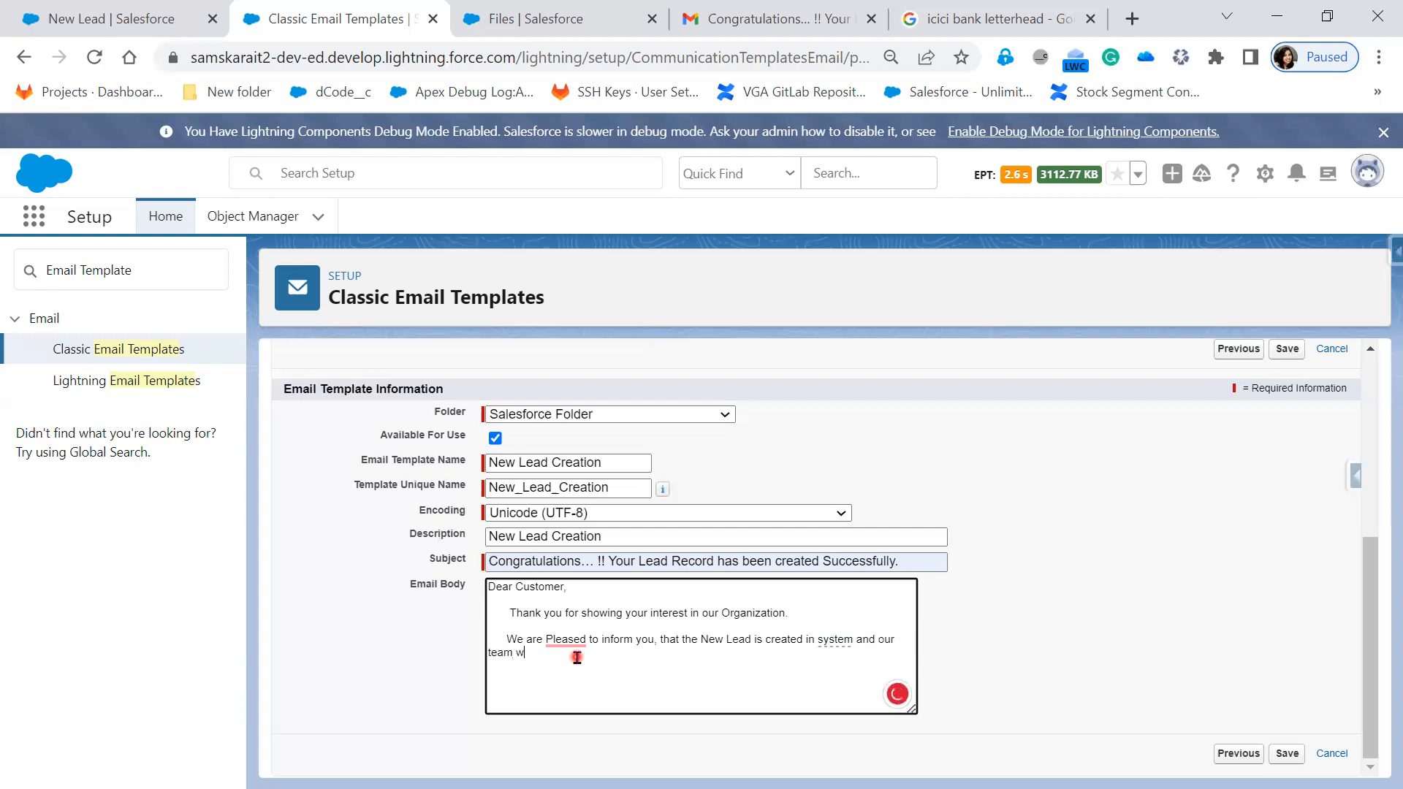
text(ill contact shortly.)
- Add the '*** This is System-Generated Email. Please Do not Reply' notice
key(Return)
key(Up)
text(team will contact shortly.      )
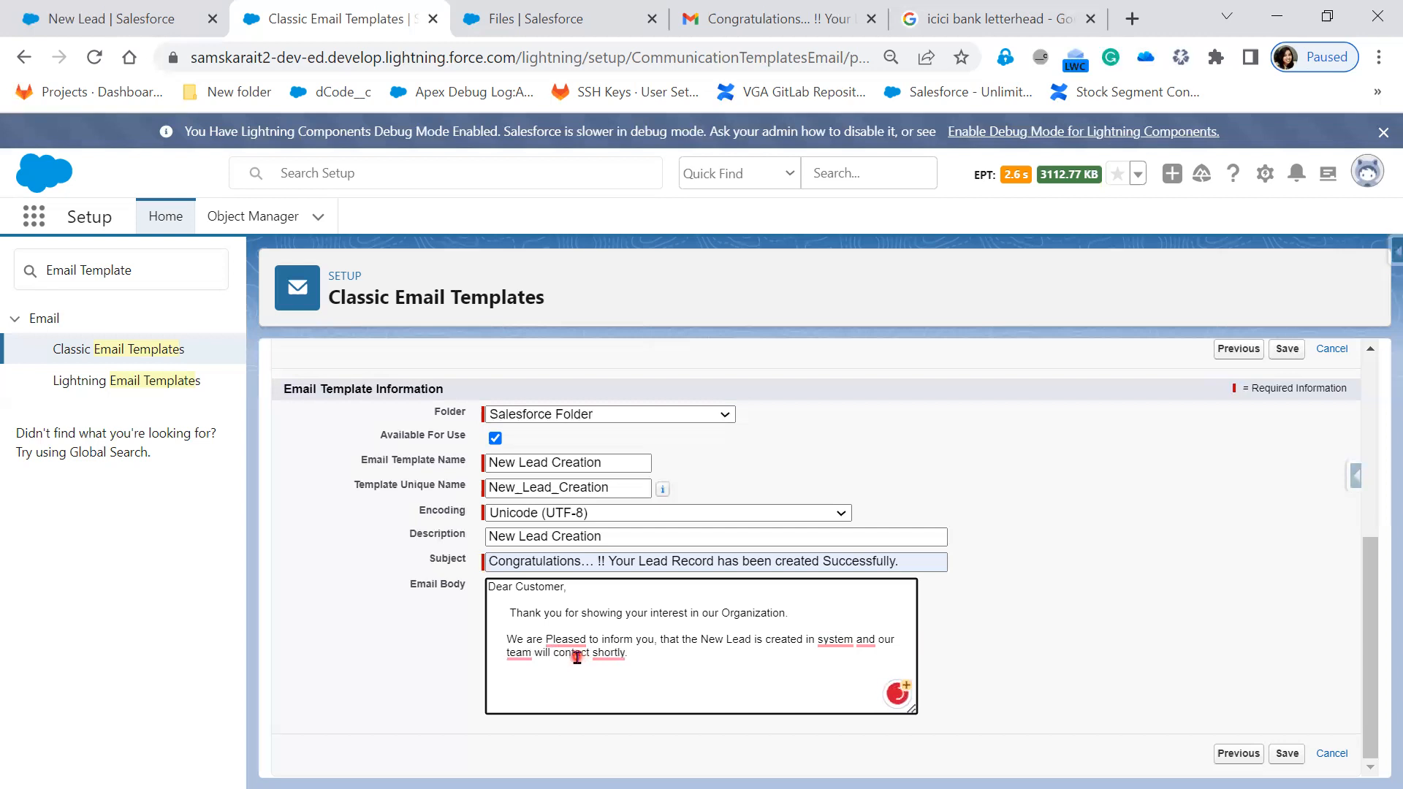
text( *** This is System-Generated Email. )
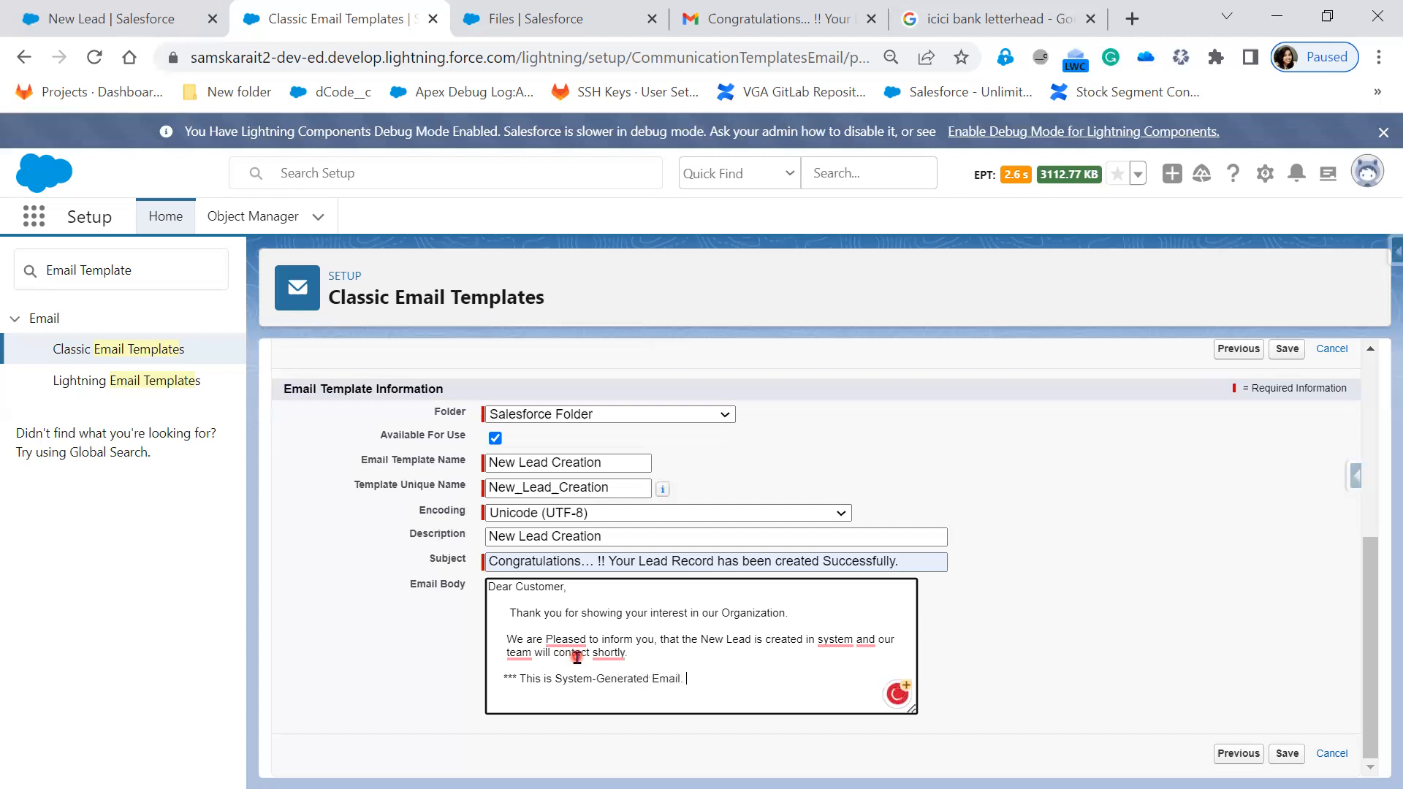
text(Please Do not Reply******)
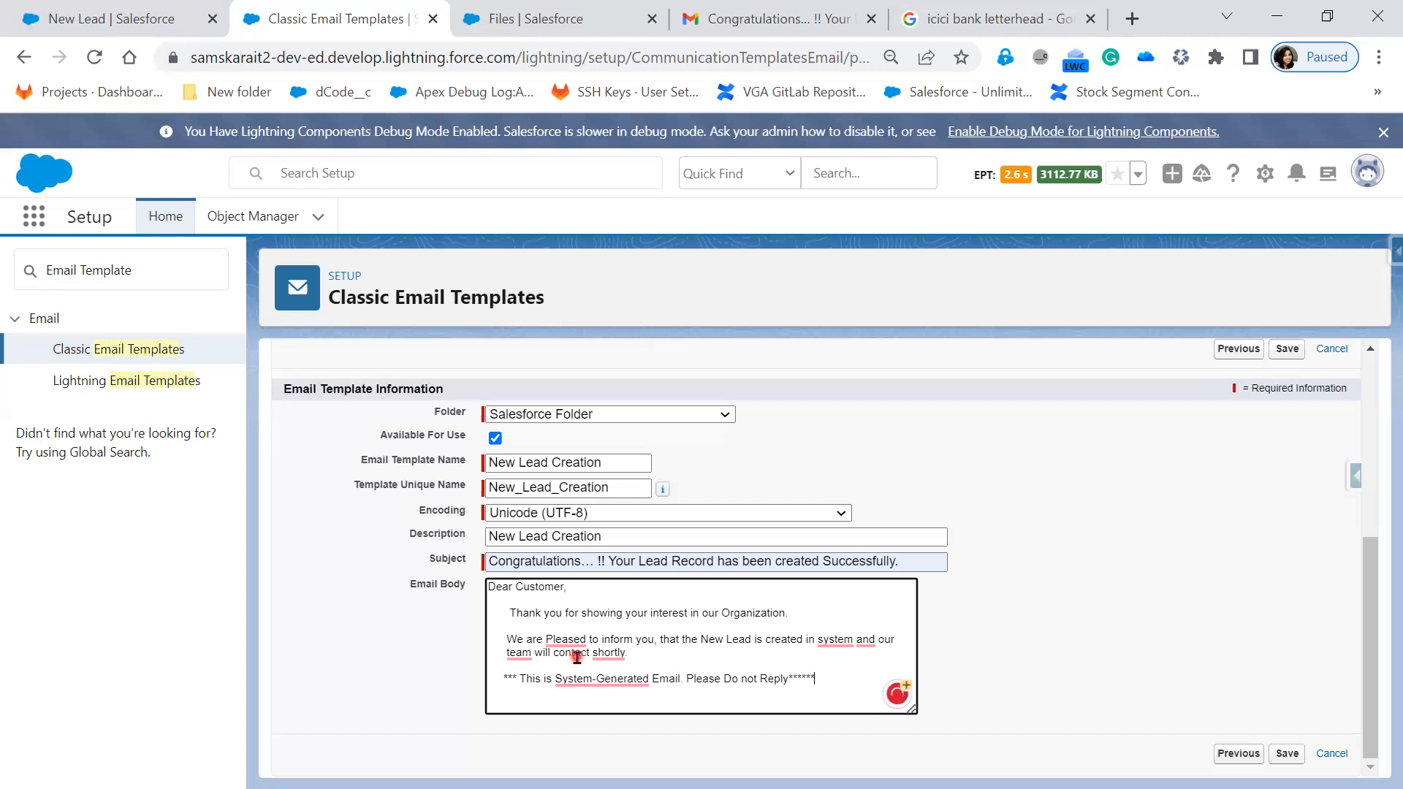
key(BackSpace)
key(BackSpace)
key(BackSpace)
- End the body with 'Thank you, sales Team. Infosys' and save the template
key(Return)
text(Th)
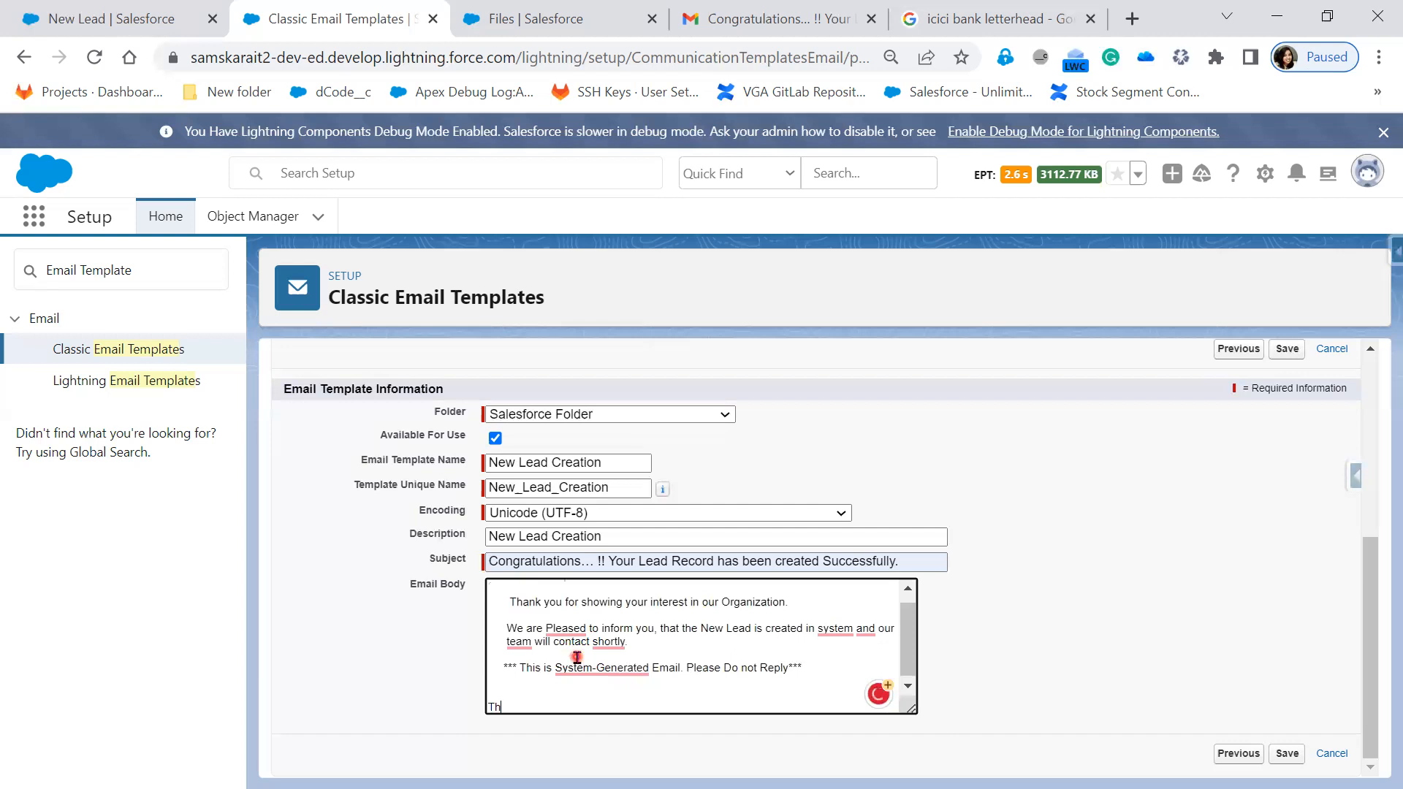
text(ank you,)
key(Return)
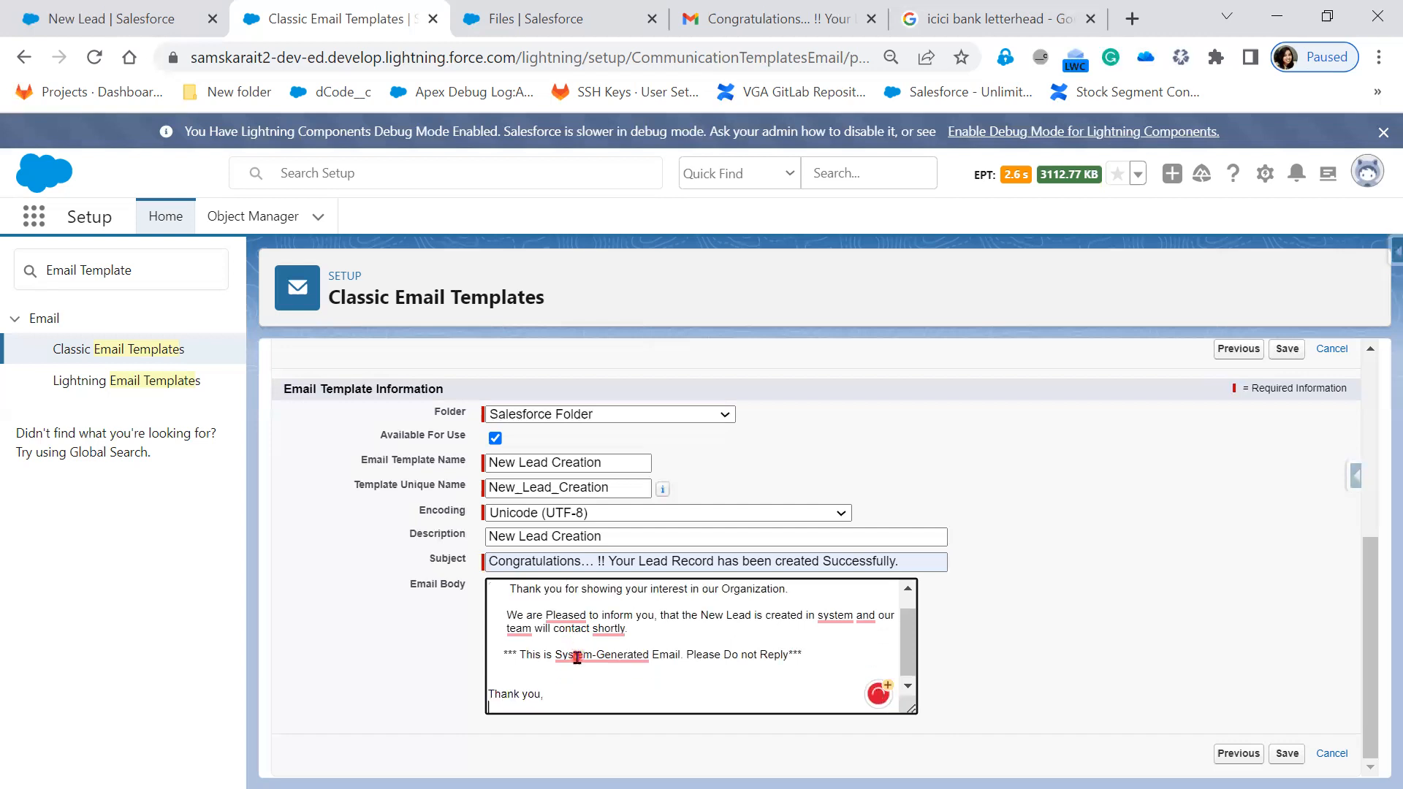
text(SamskaraIT.)
key(Return)
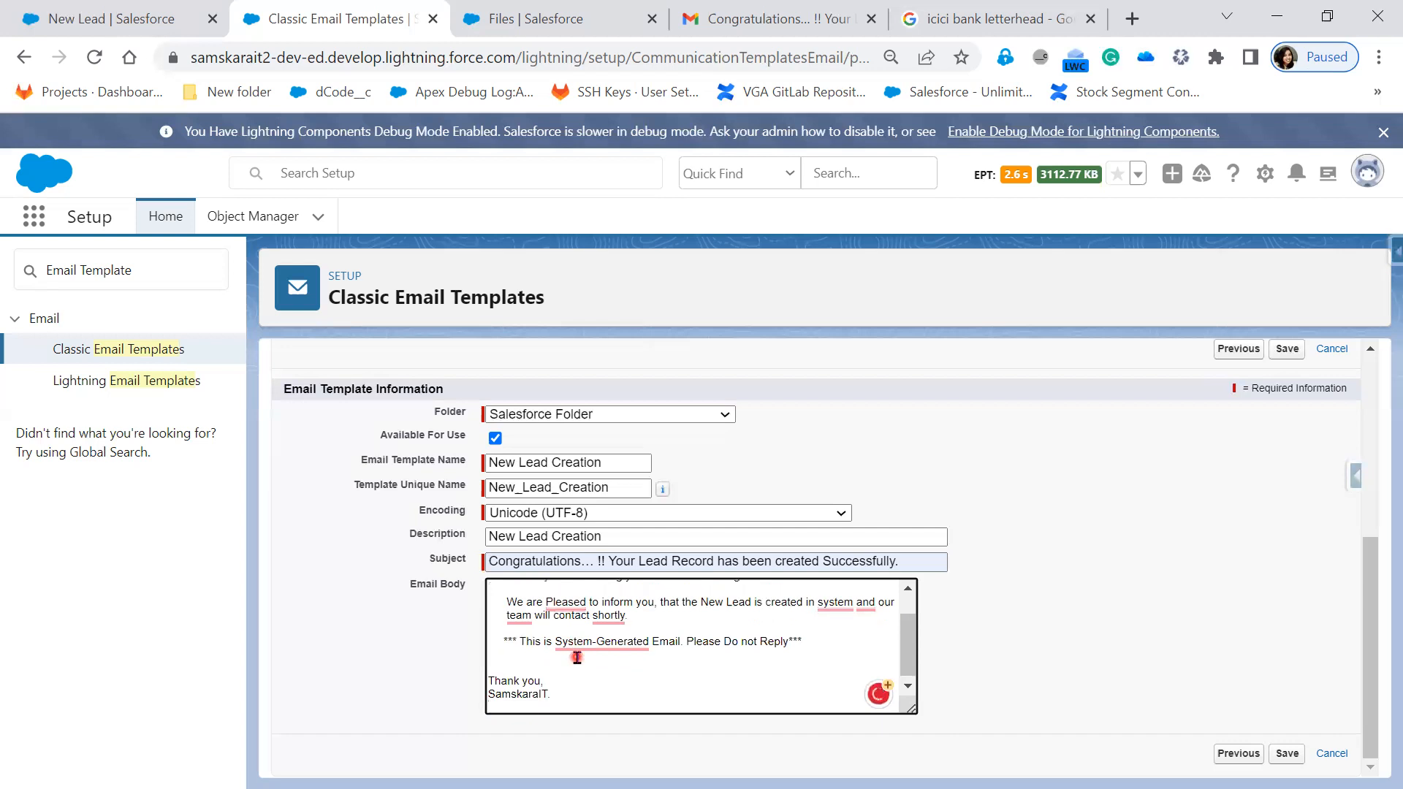
key(shift+Right)
key(shift+Right)
key(shift+Right)
key(shift+Right)
key(shift+Right)
key(shift+Right)
key(shift+Right)
key(shift+Right)
key(shift+Right)
key(shift+Right)
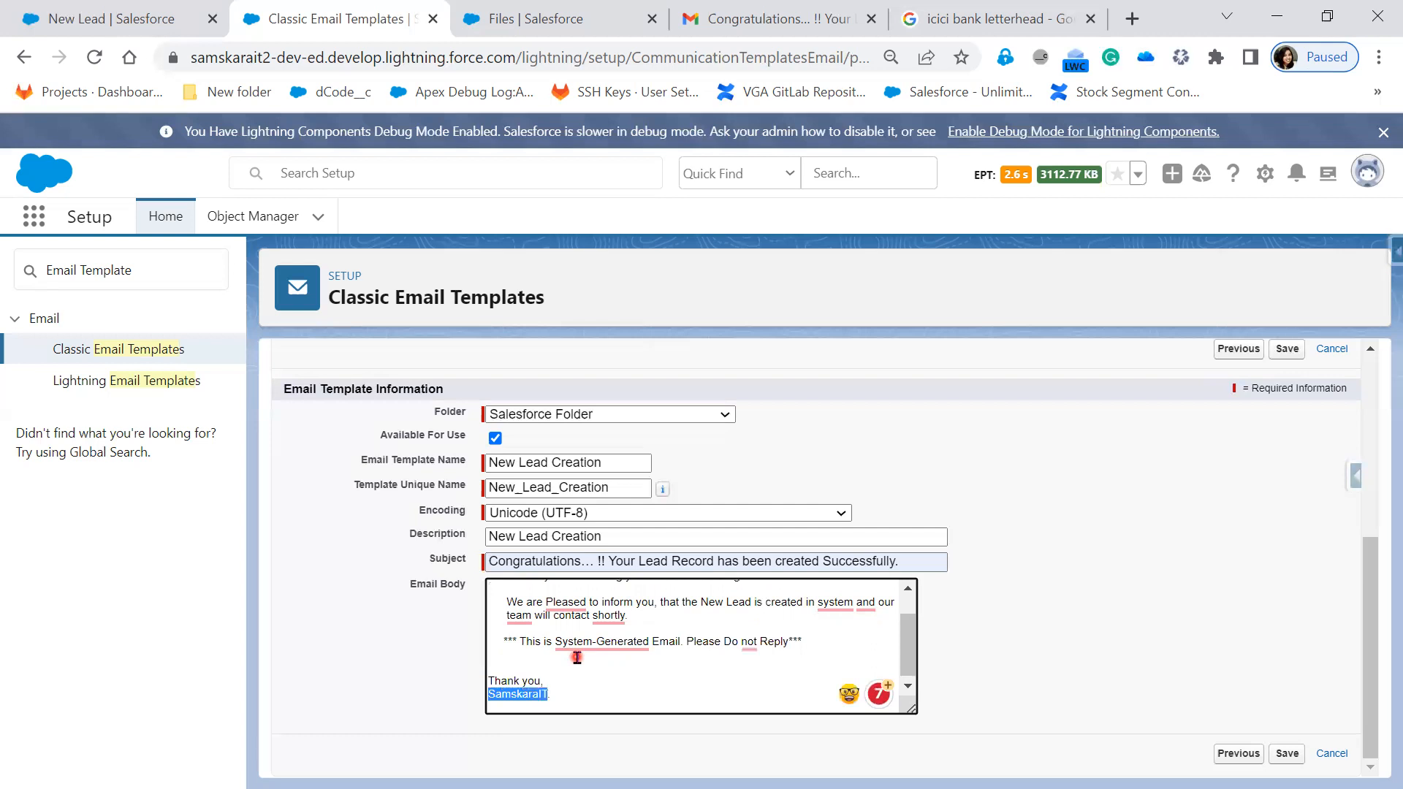
text(sales )
text(Team. )
text(Infosys.)
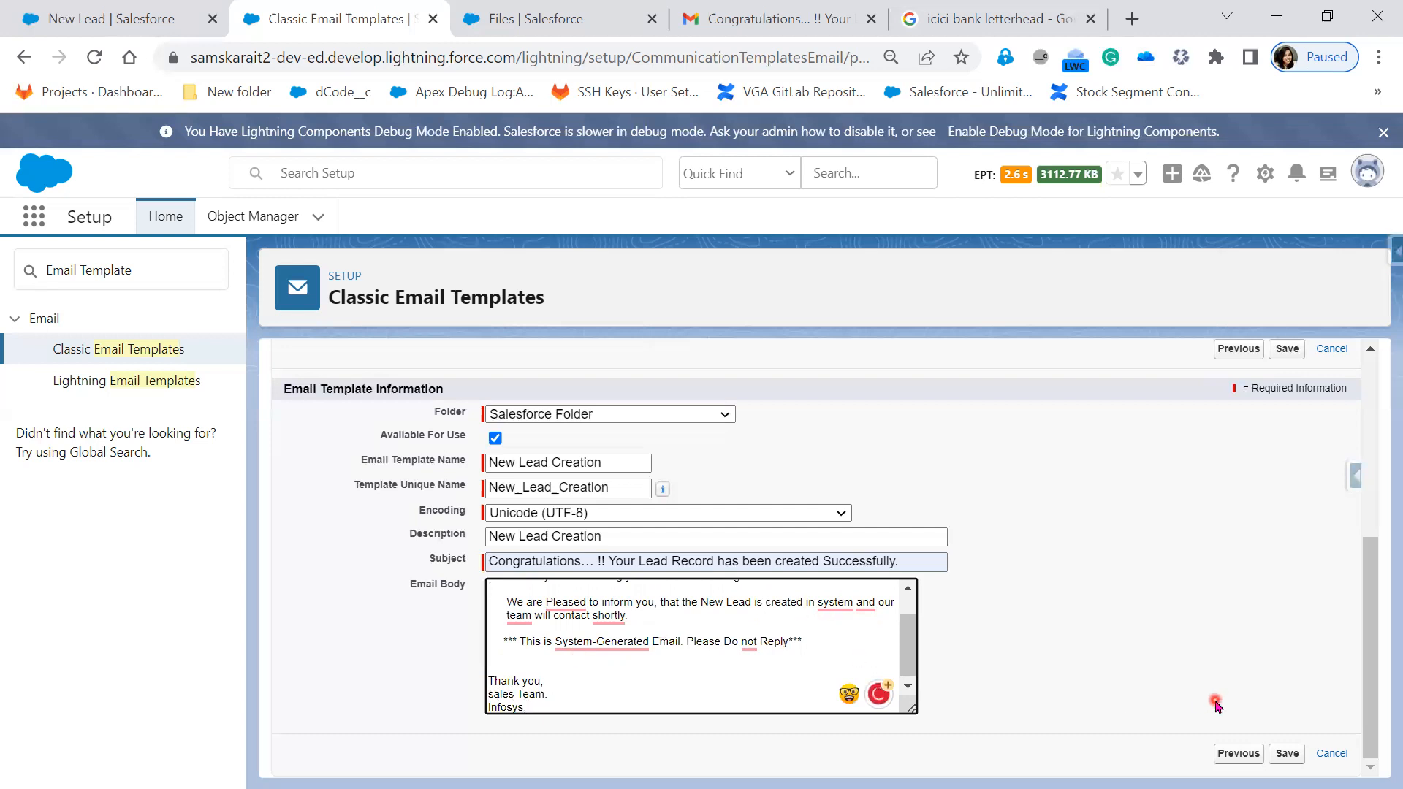
scroll(1089, 657, up, 2)
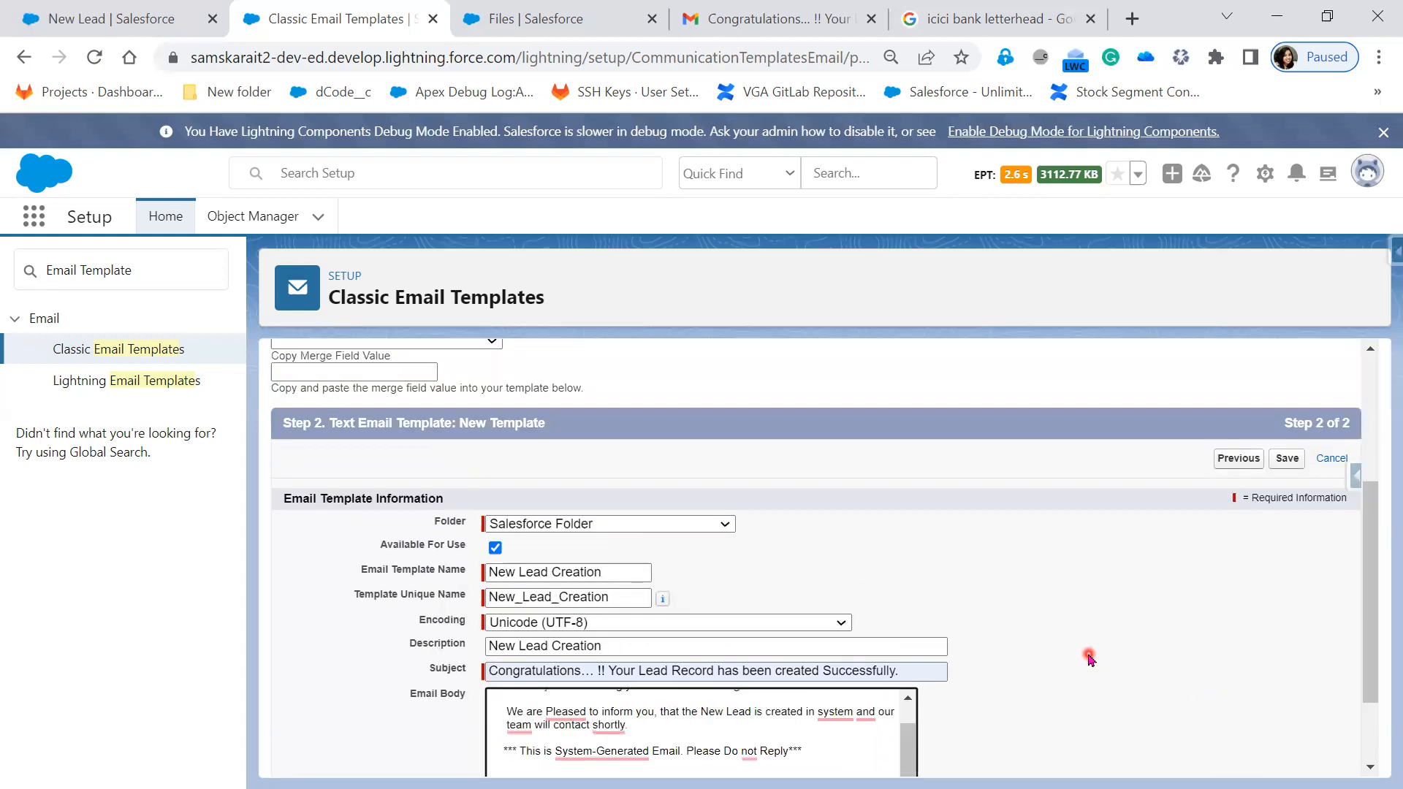
click(1287, 460)
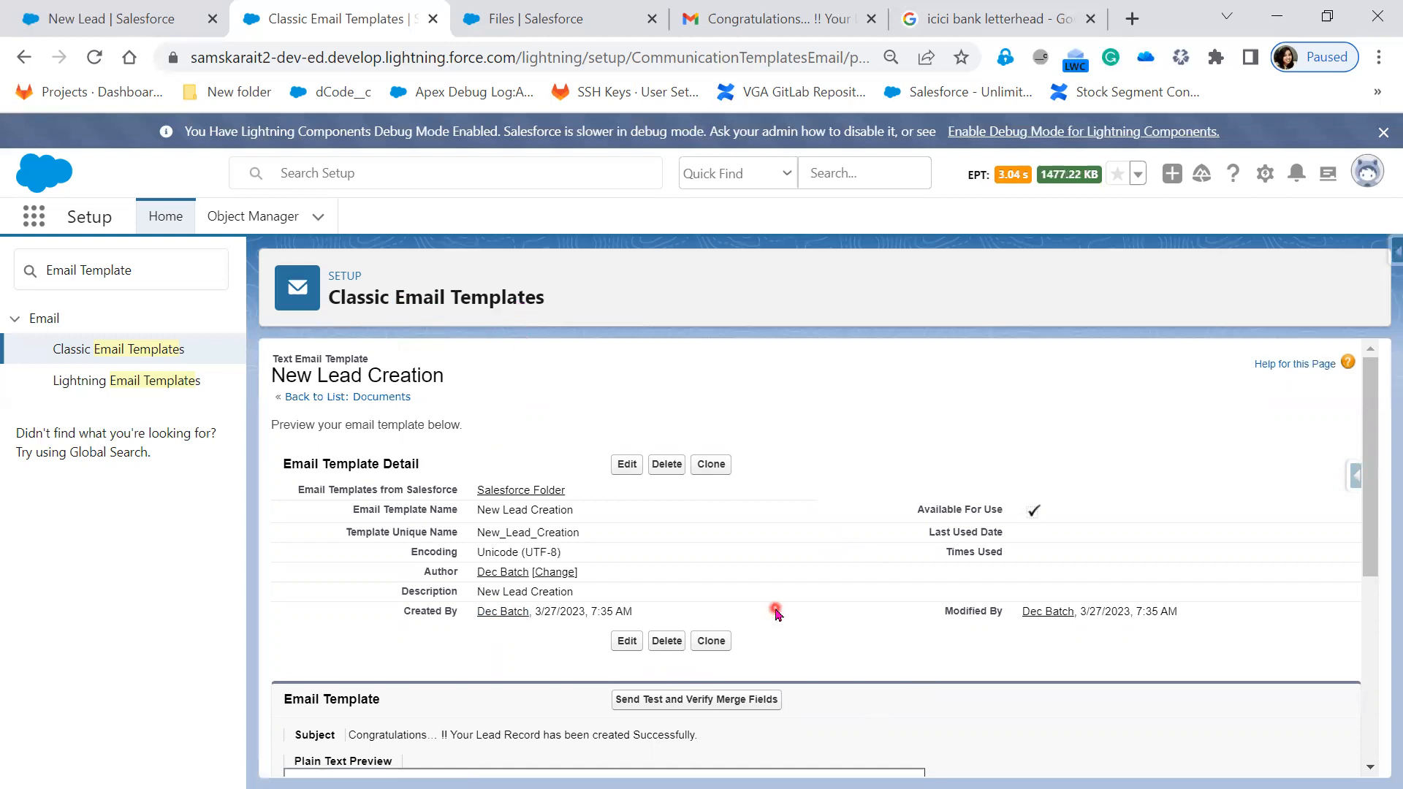
scroll(775, 612, down, 1)
scroll(773, 606, down, 2)
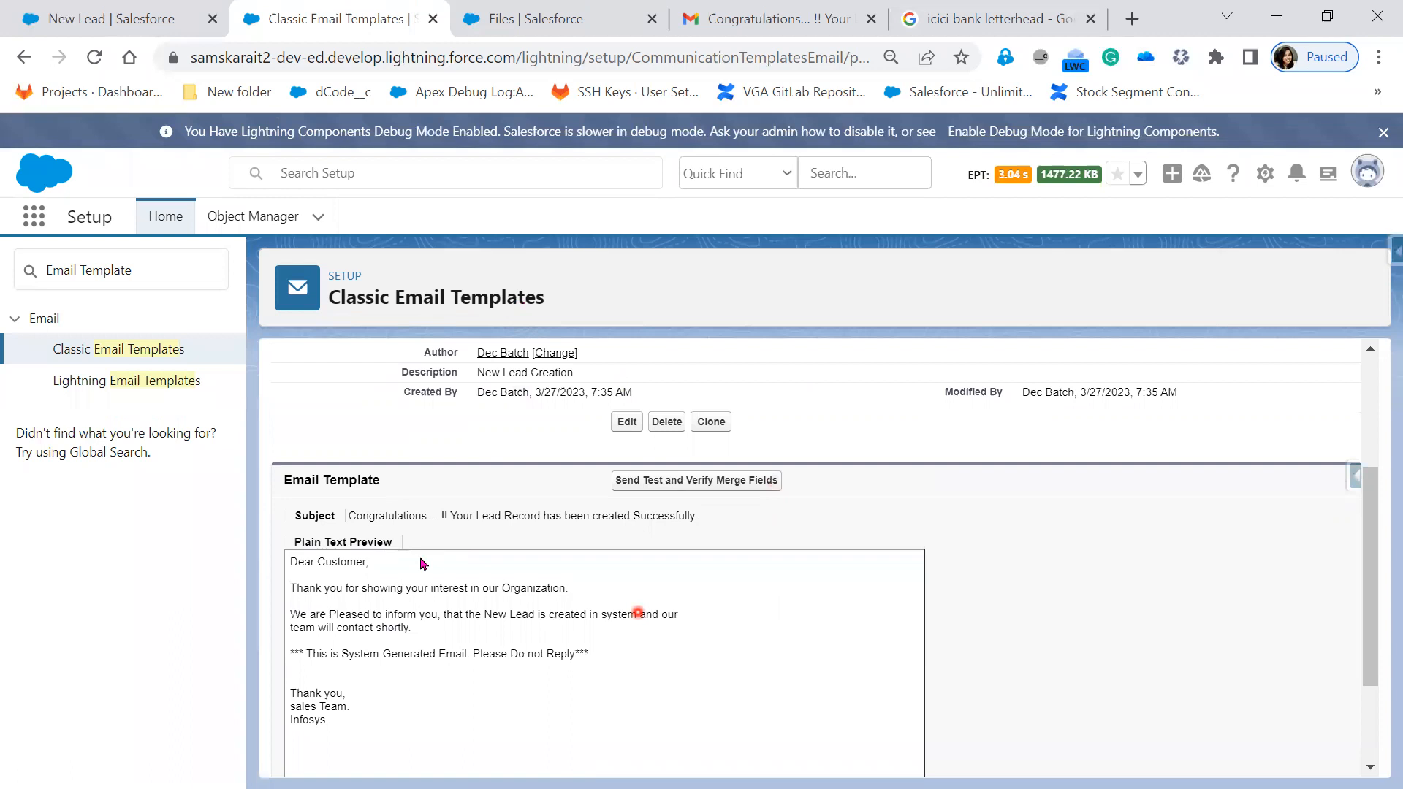
drag(357, 515, 734, 536)
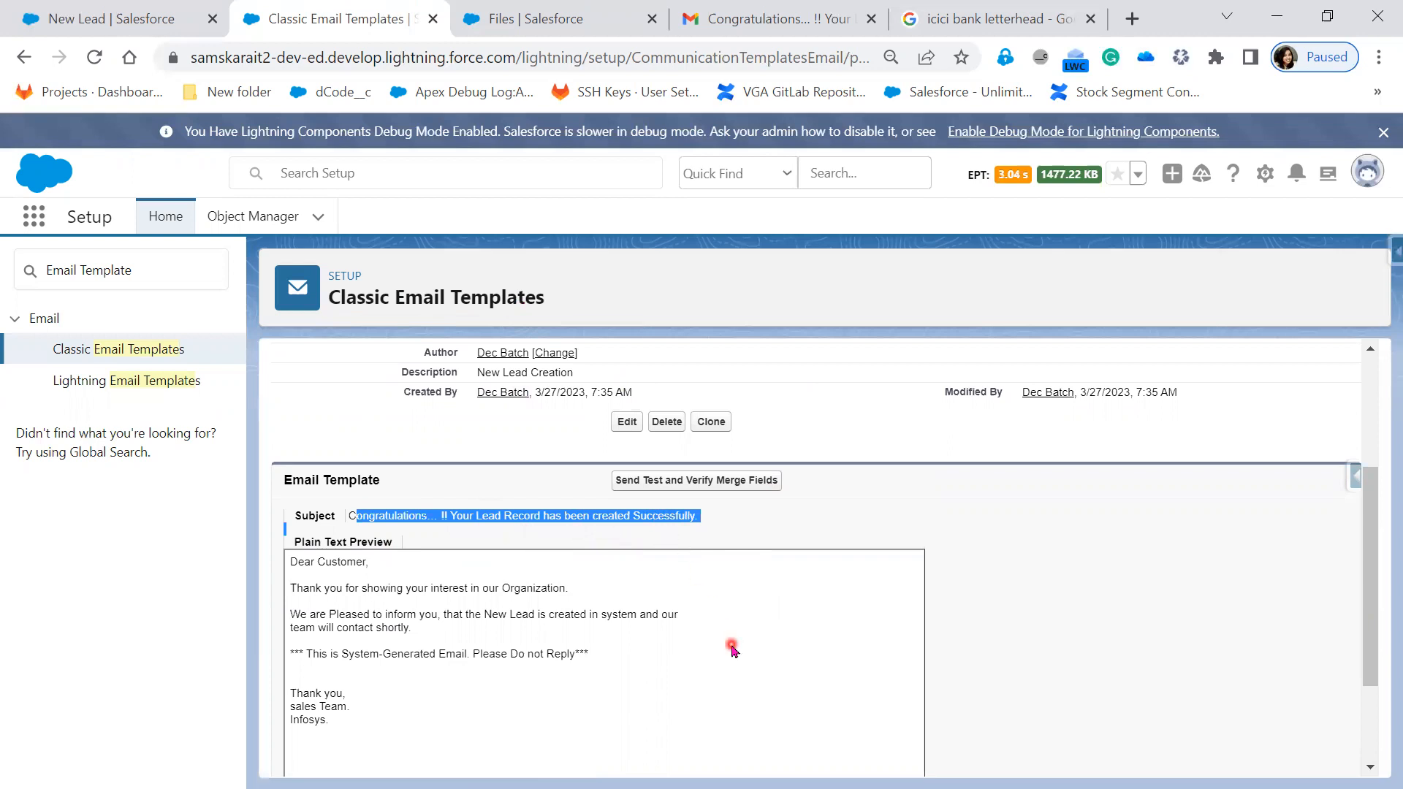
scroll(731, 648, down, 2)
drag(593, 546, 290, 449)
scroll(730, 624, down, 1)
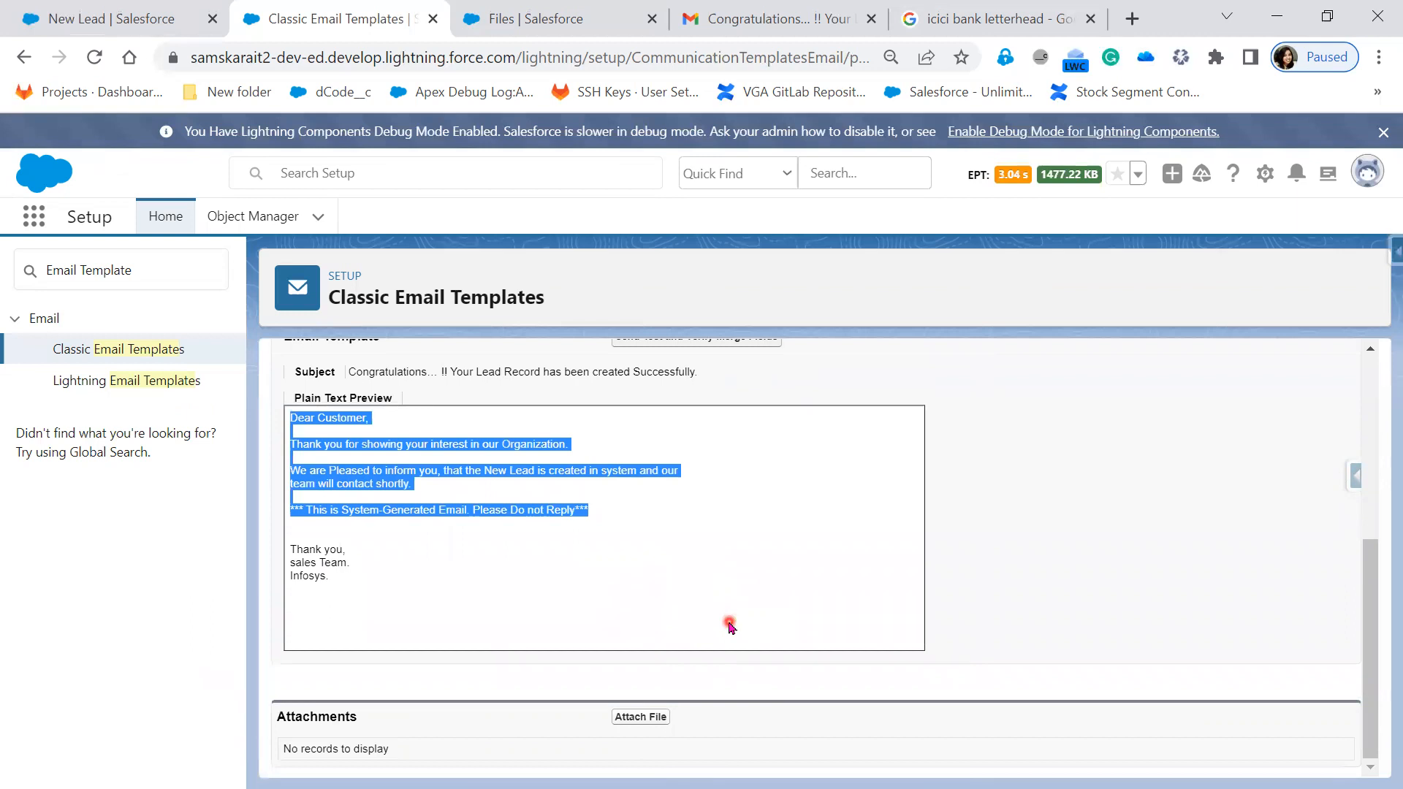
scroll(730, 627, up, 5)
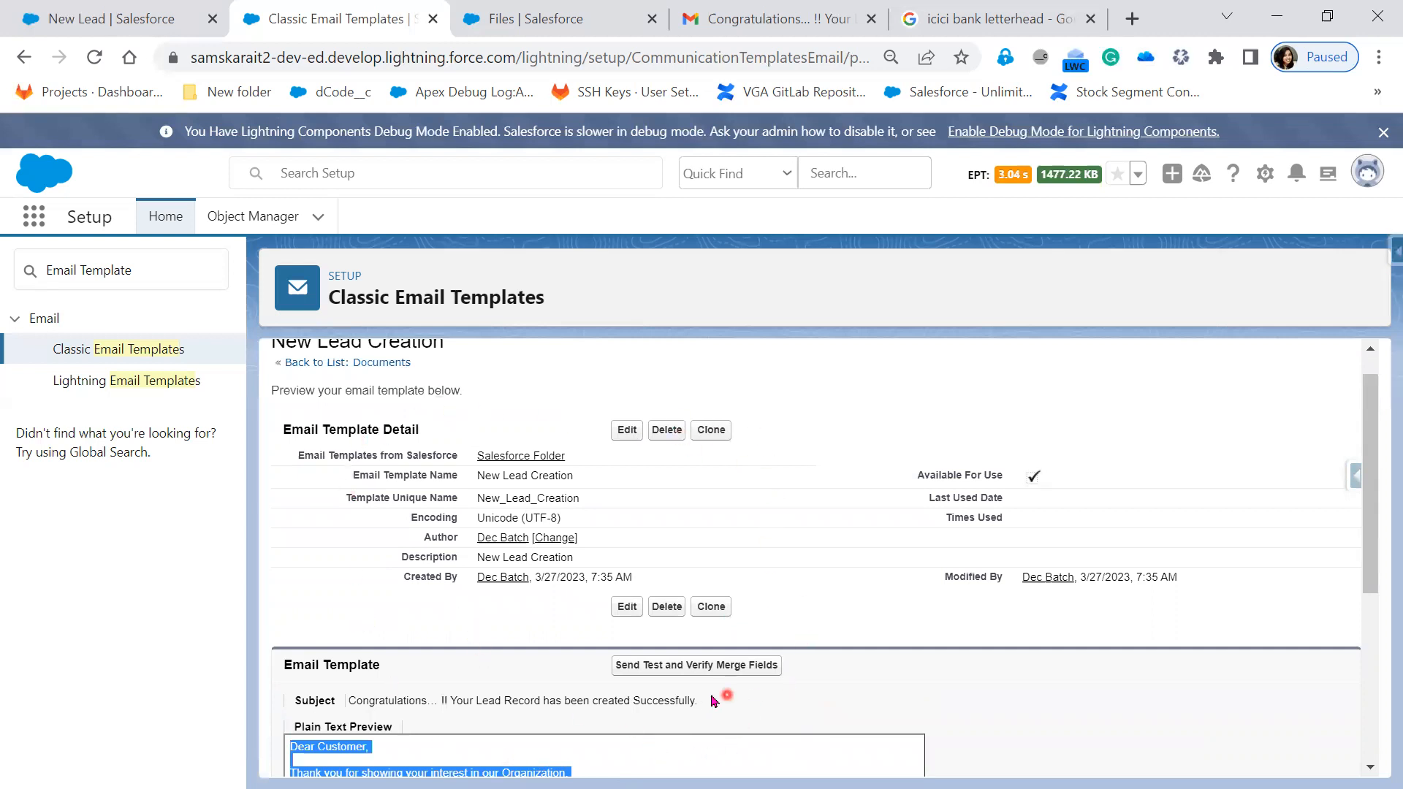
- Insert 'Please Contact on on below address, if any queries' after 'shortly.' and save
click(630, 432)
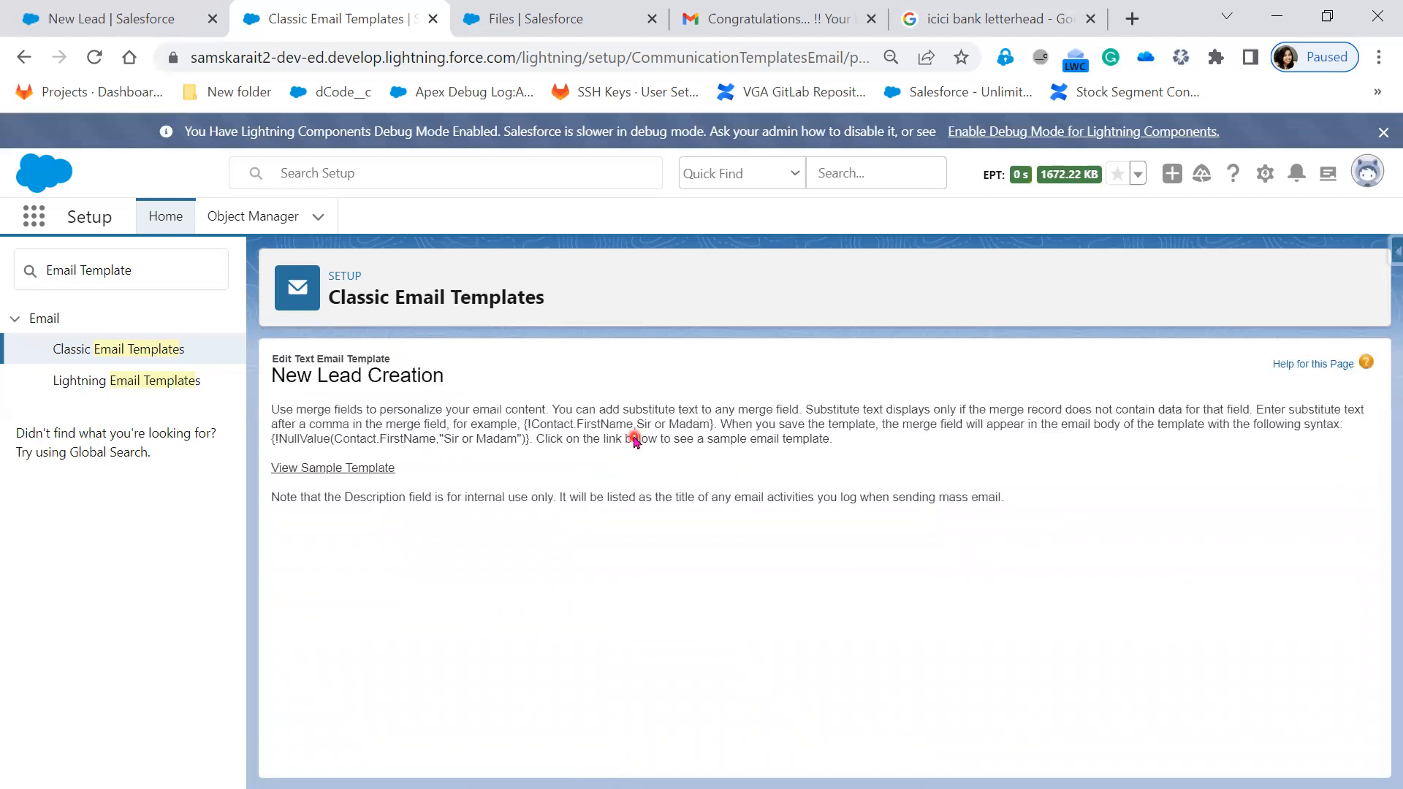
scroll(833, 643, down, 3)
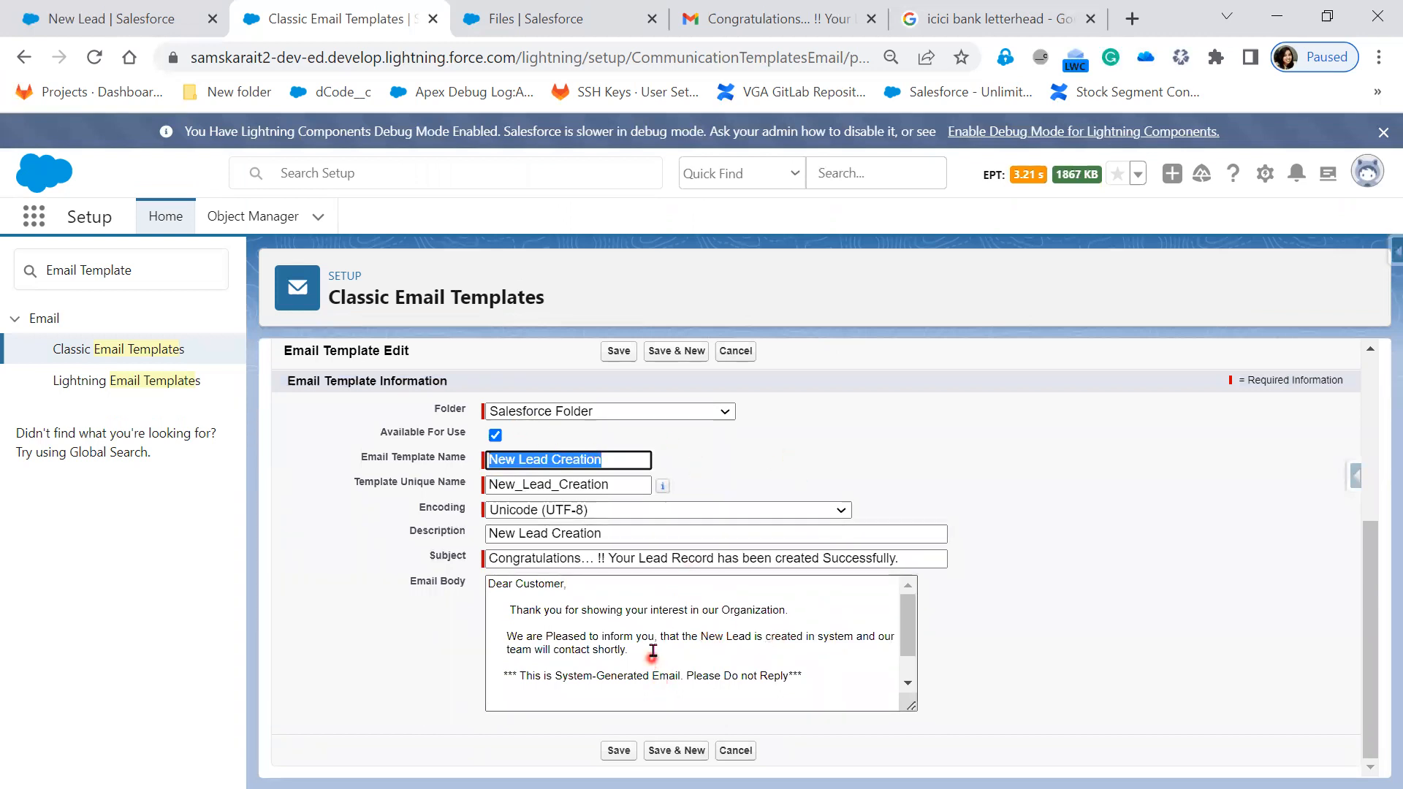
click(654, 650)
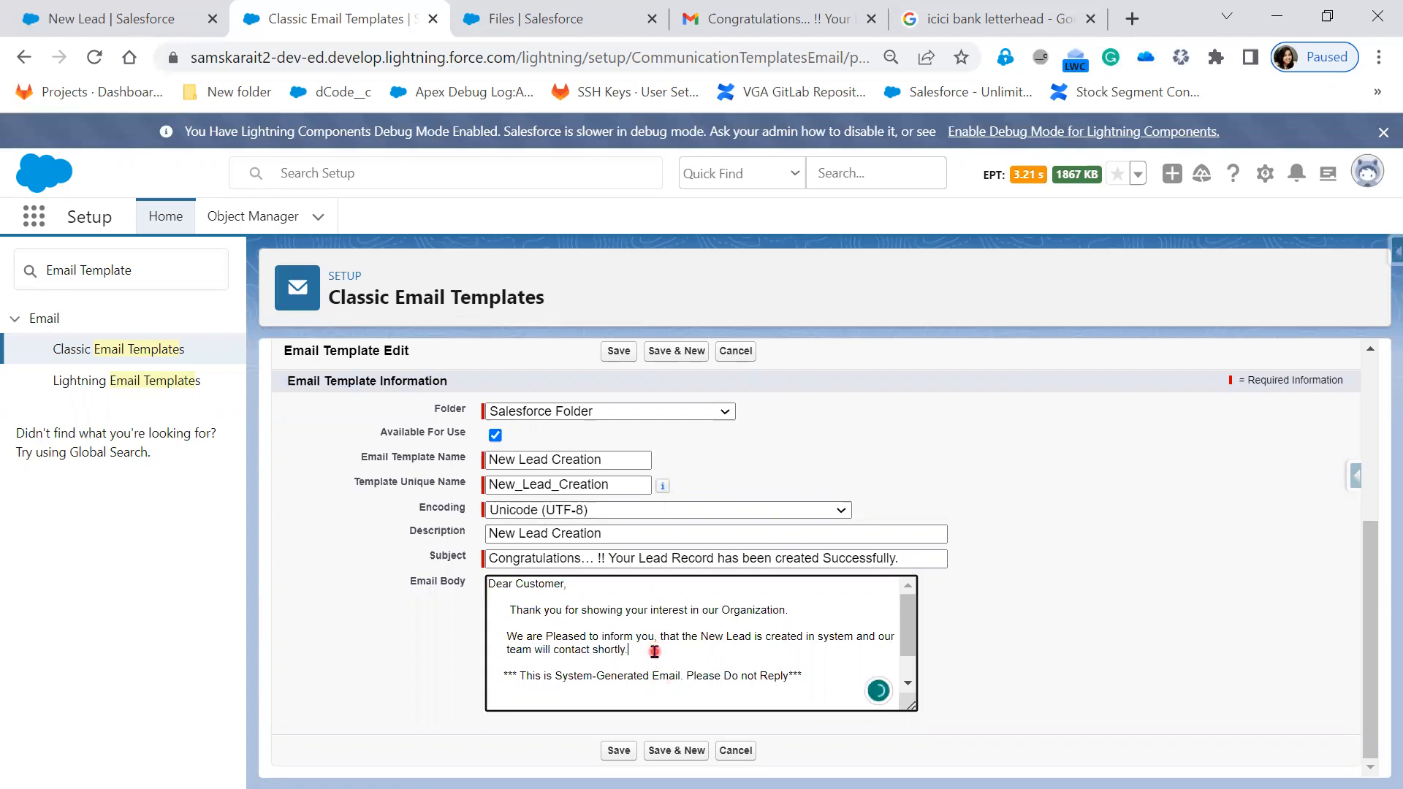
key(Return)
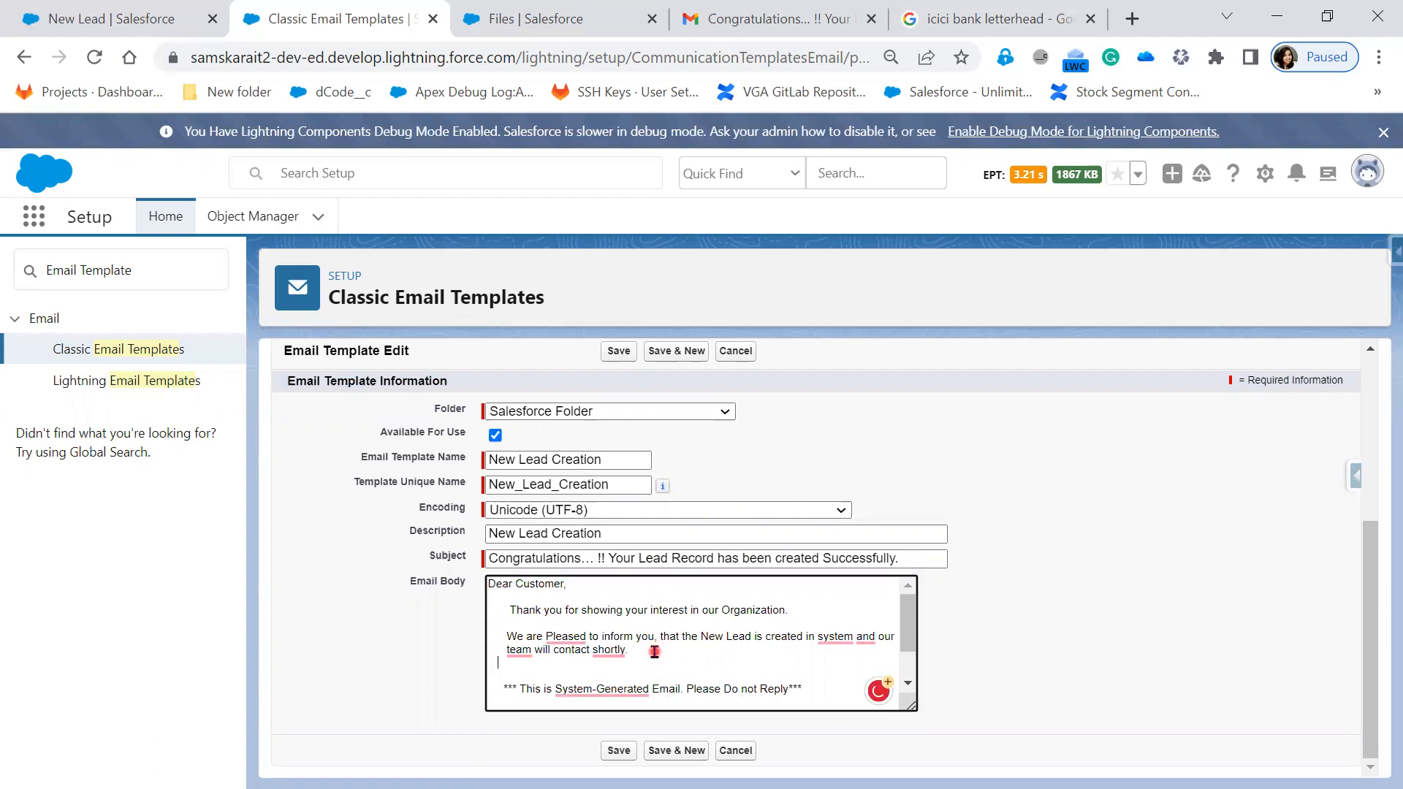
key(Return)
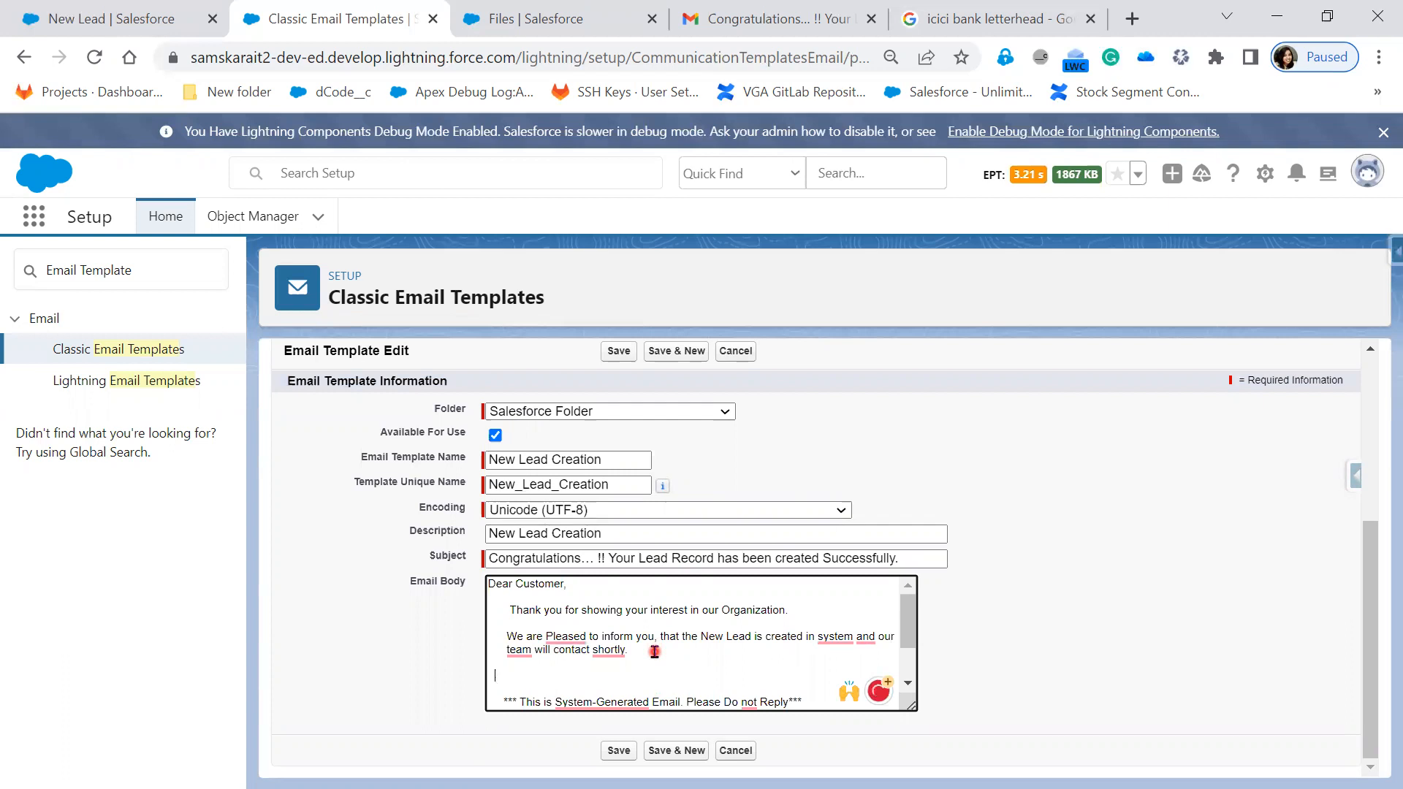
text(Please COntact on)
key(BackSpace)
text(on)
text( on below address, if any qu)
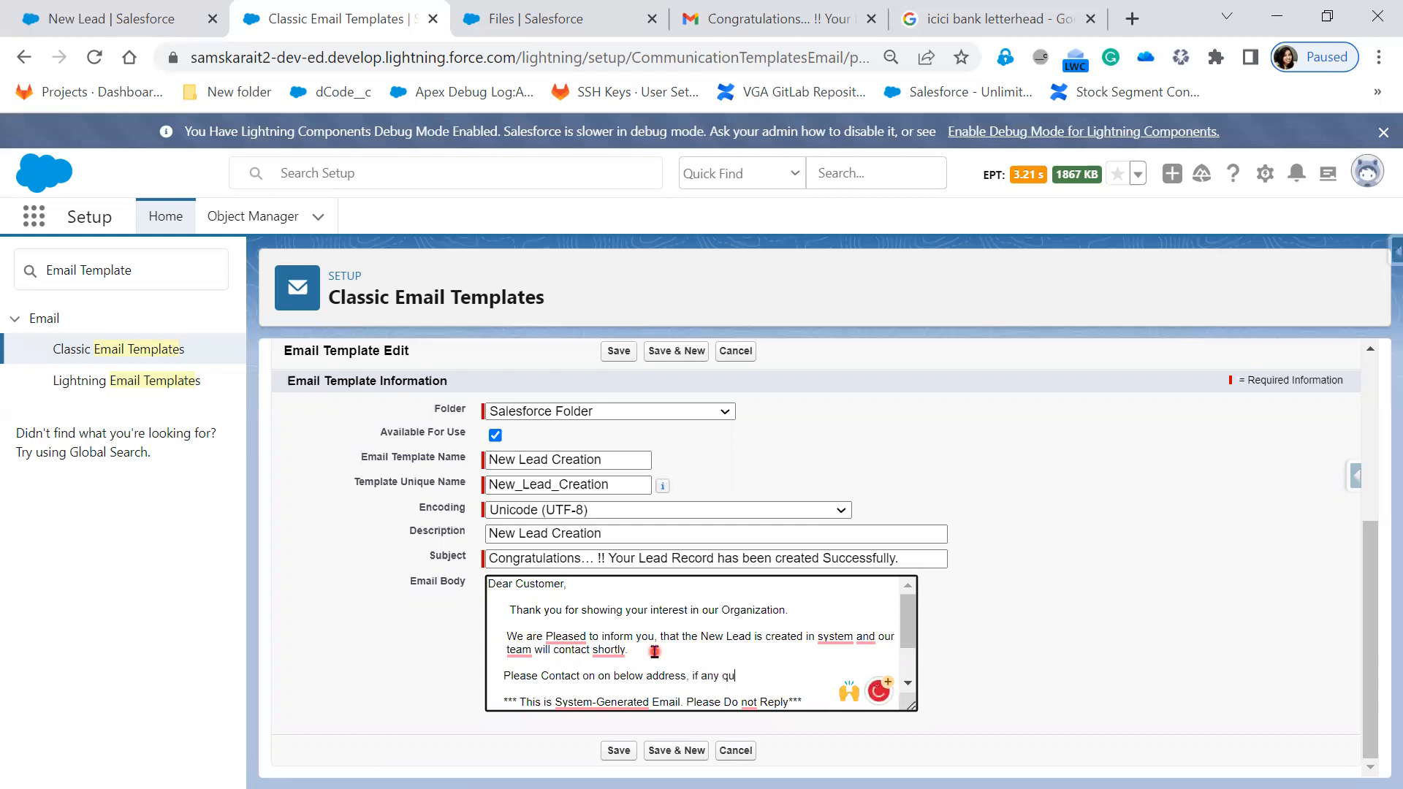
text(eries.)
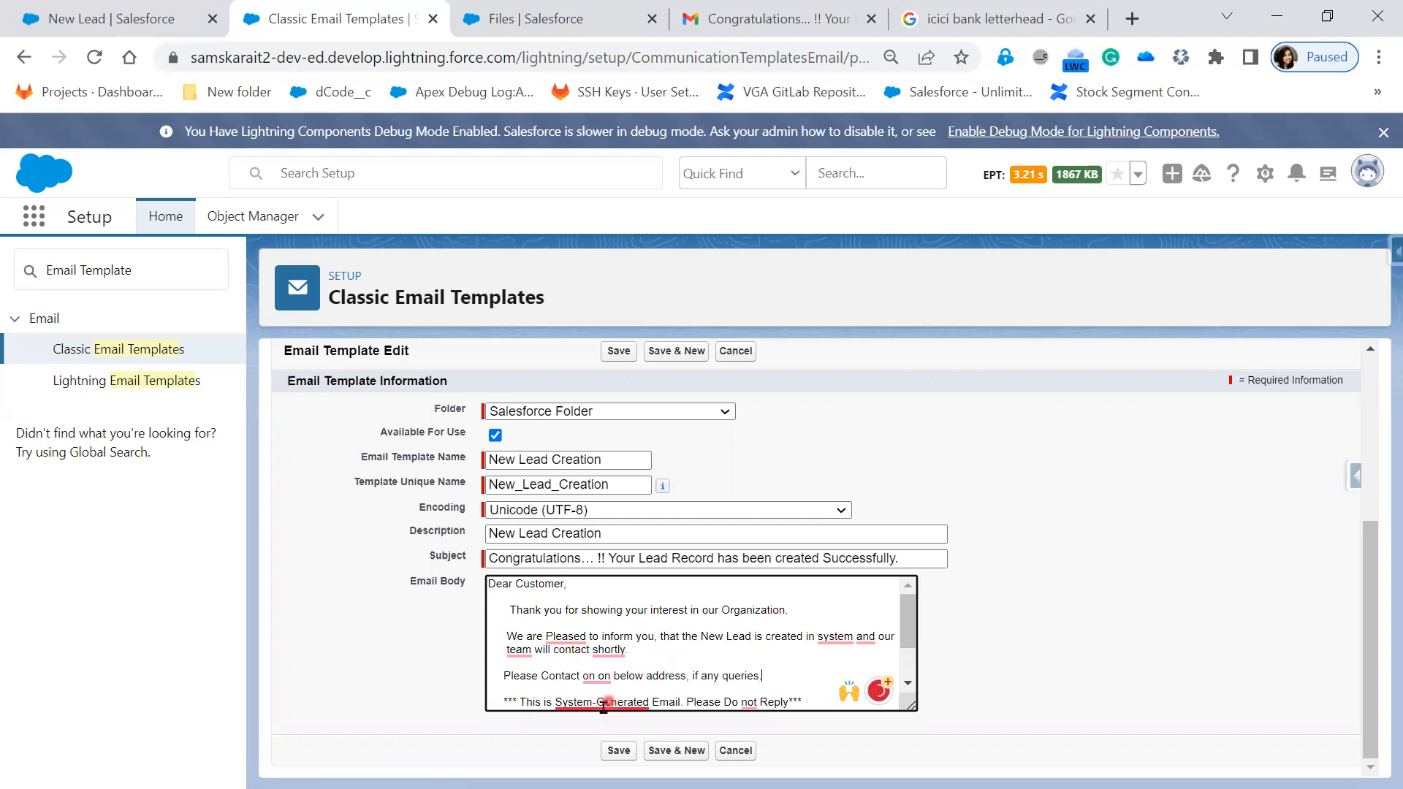
click(612, 758)
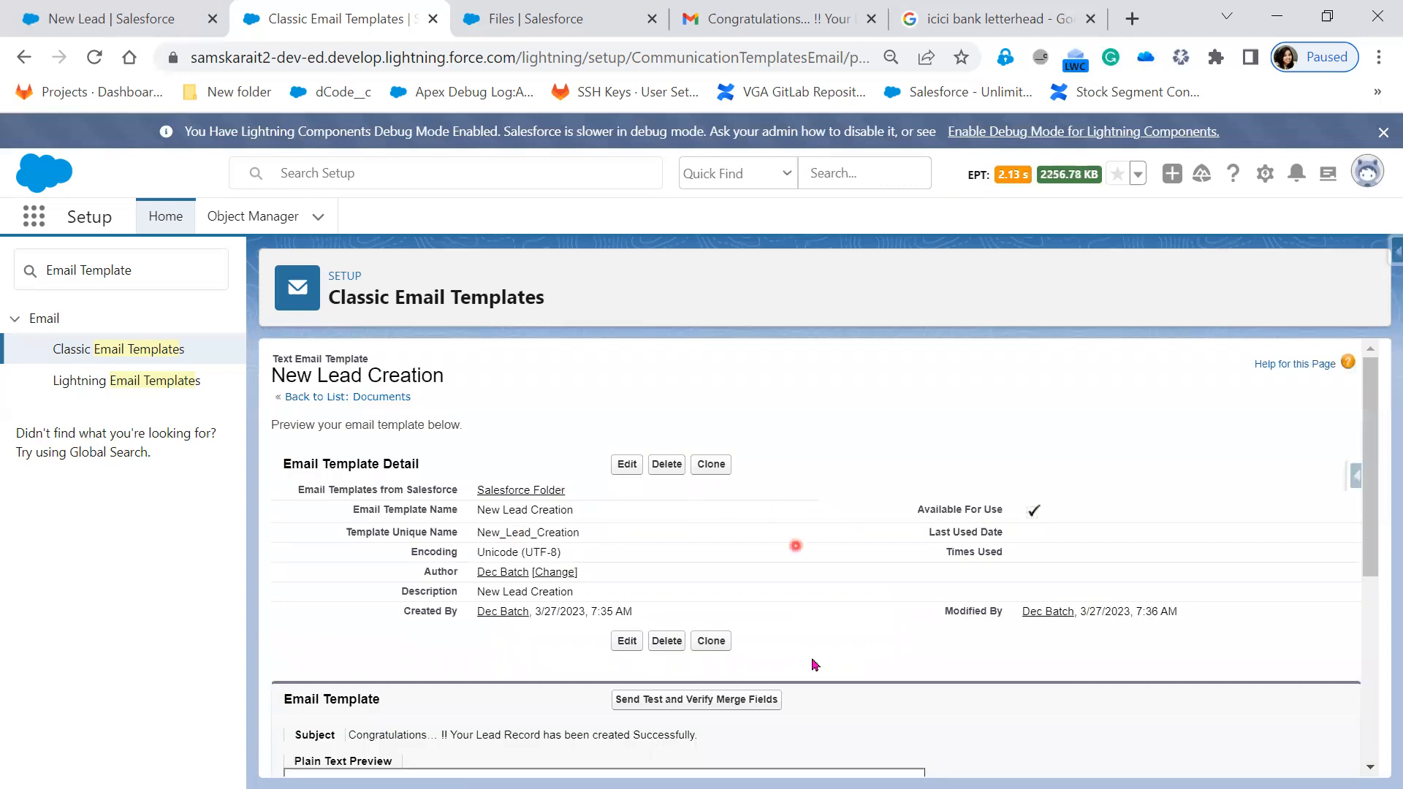
- Review the saved template's Created By, Modified By, Author and Encoding details
scroll(887, 655, down, 2)
scroll(815, 612, up, 2)
drag(647, 614, 402, 612)
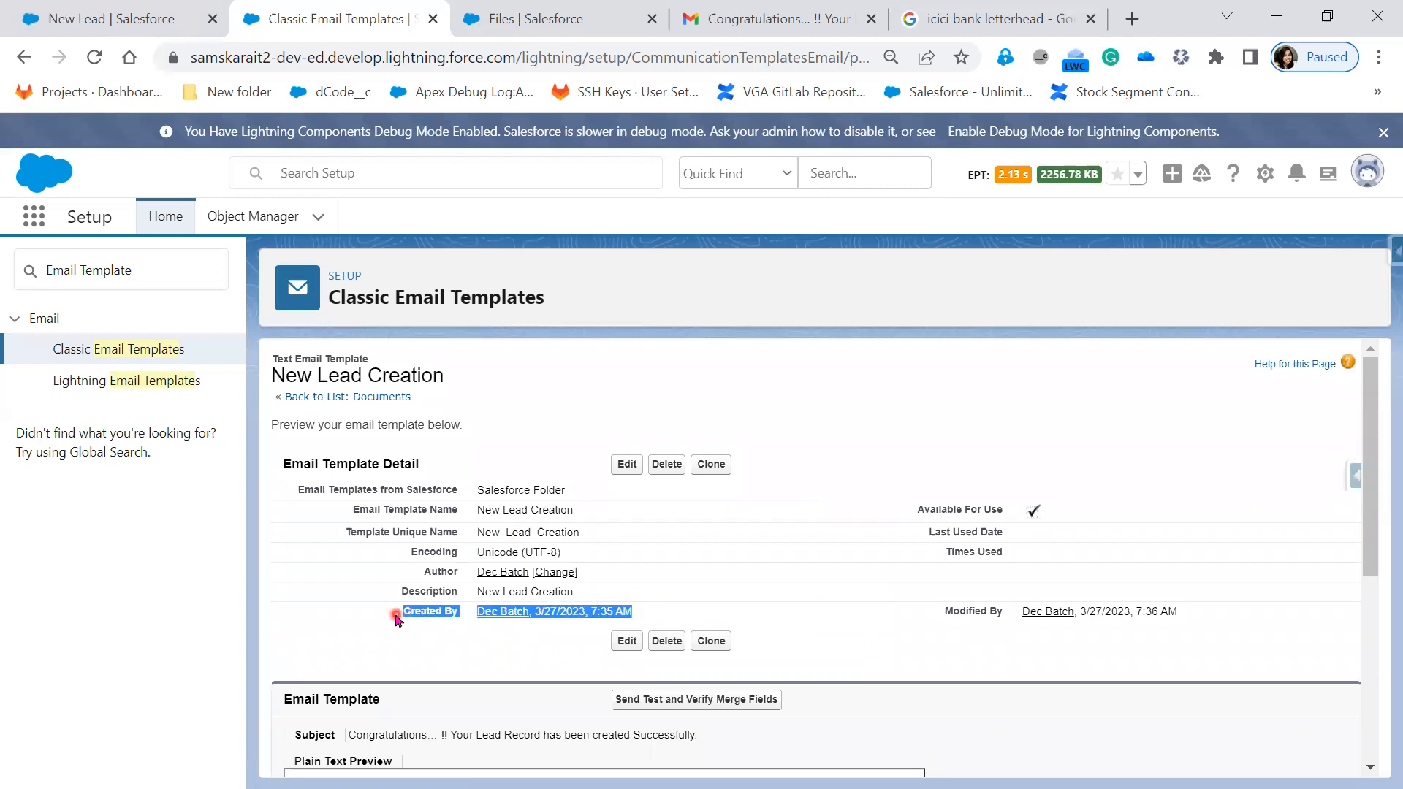
drag(1194, 621, 941, 615)
drag(579, 573, 410, 568)
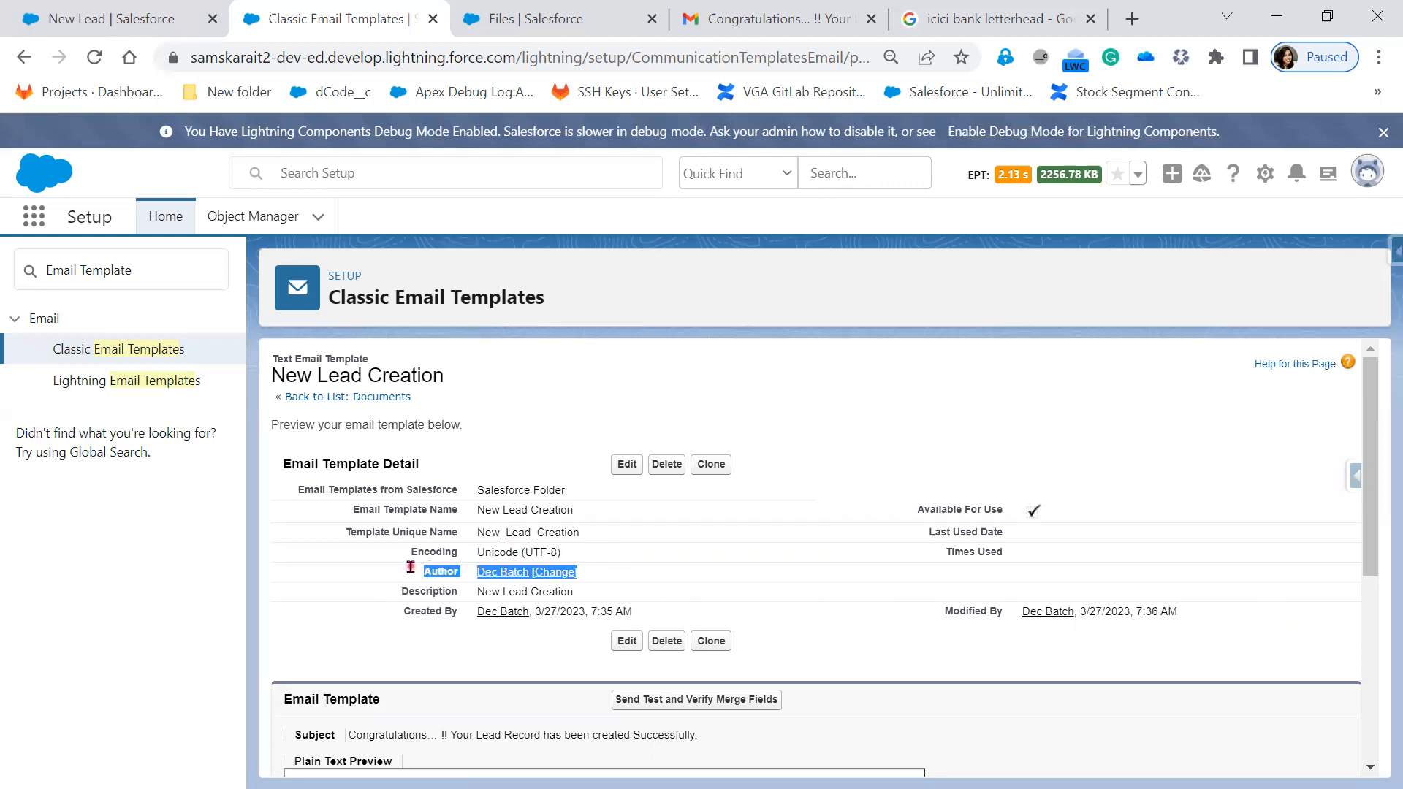
drag(587, 555, 401, 557)
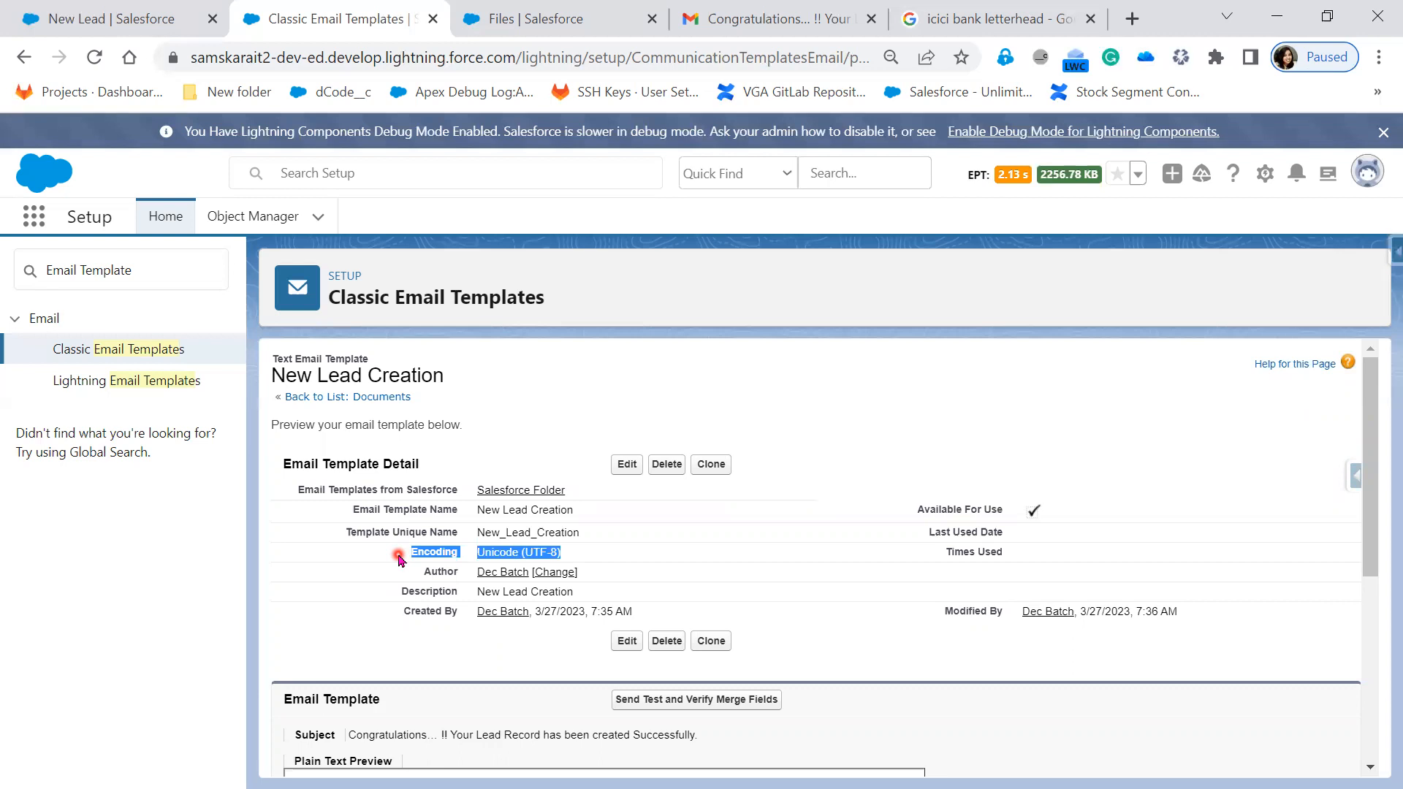
- Check the Plain Text Preview, then bring the PowerPoint slide show to the front
scroll(387, 579, down, 3)
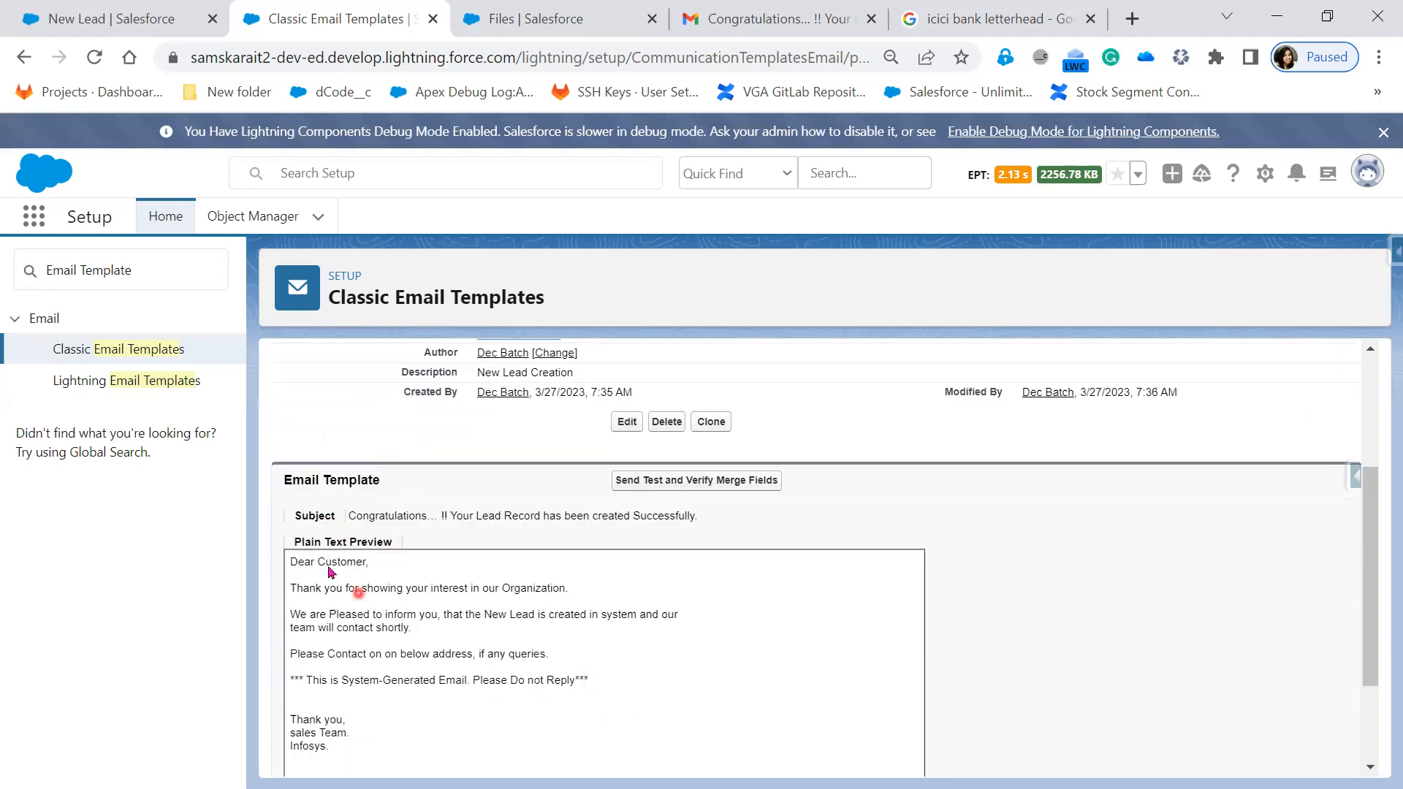
drag(288, 541, 396, 547)
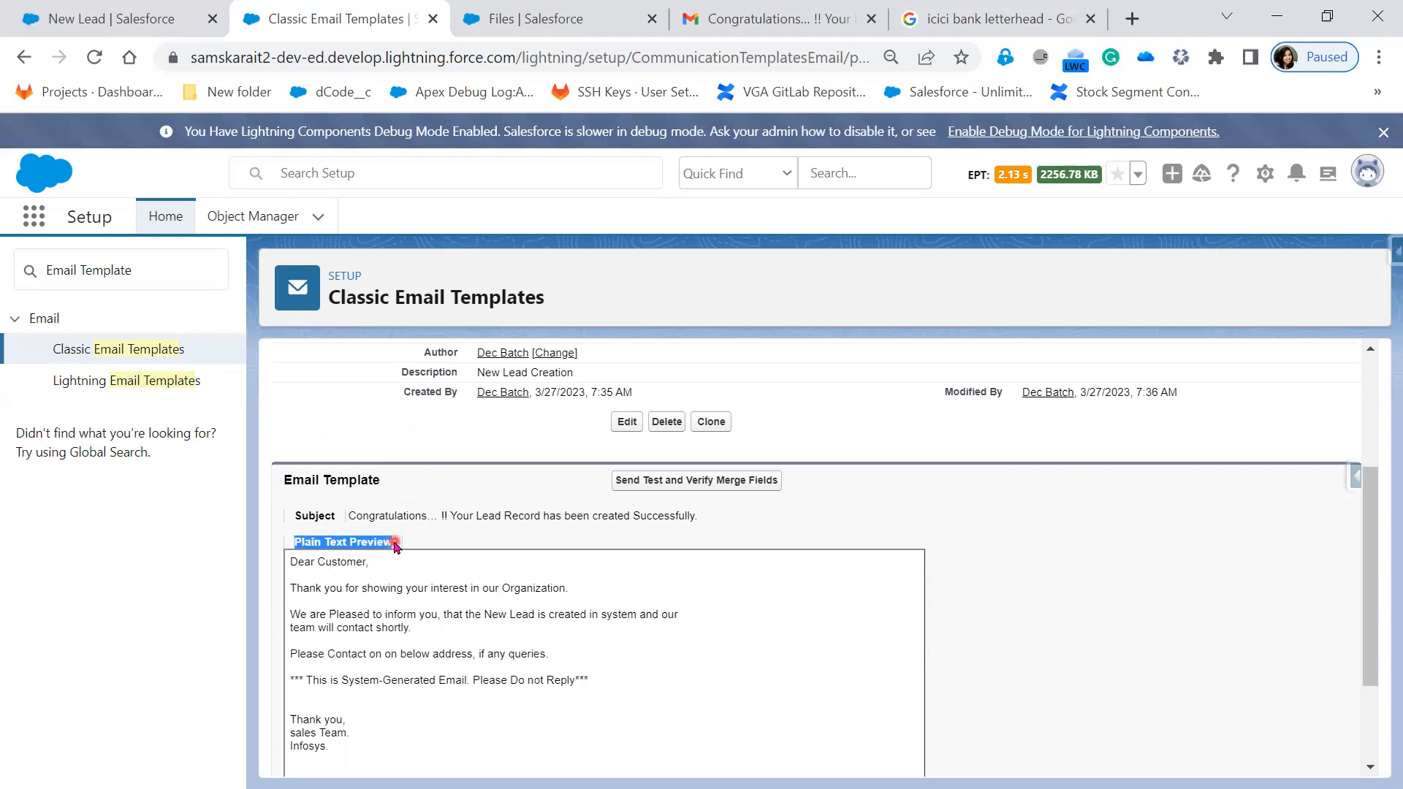
key(alt+Tab)
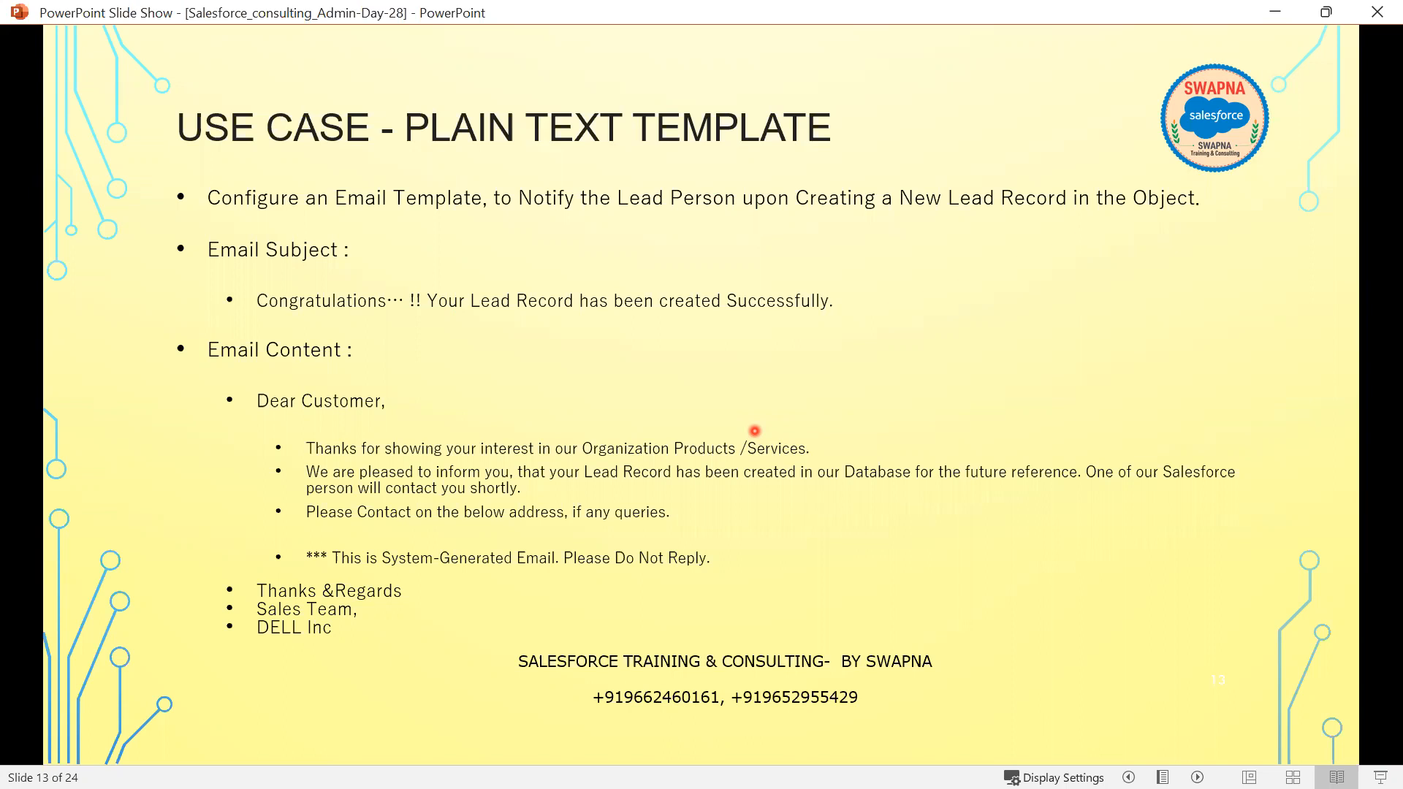
- Advance to the Testing Process slide, show its first step, then minimize the slide show
key(Right)
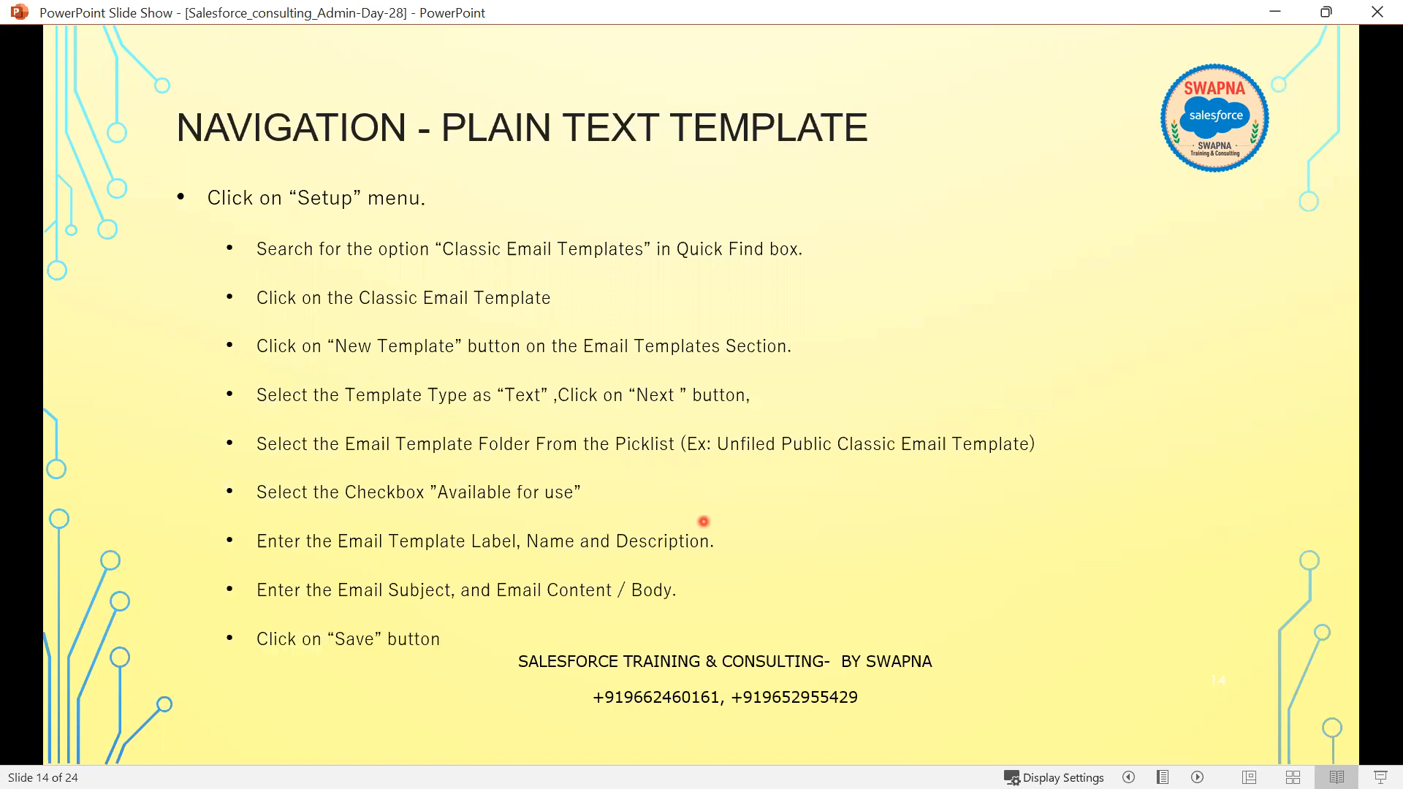
click(704, 522)
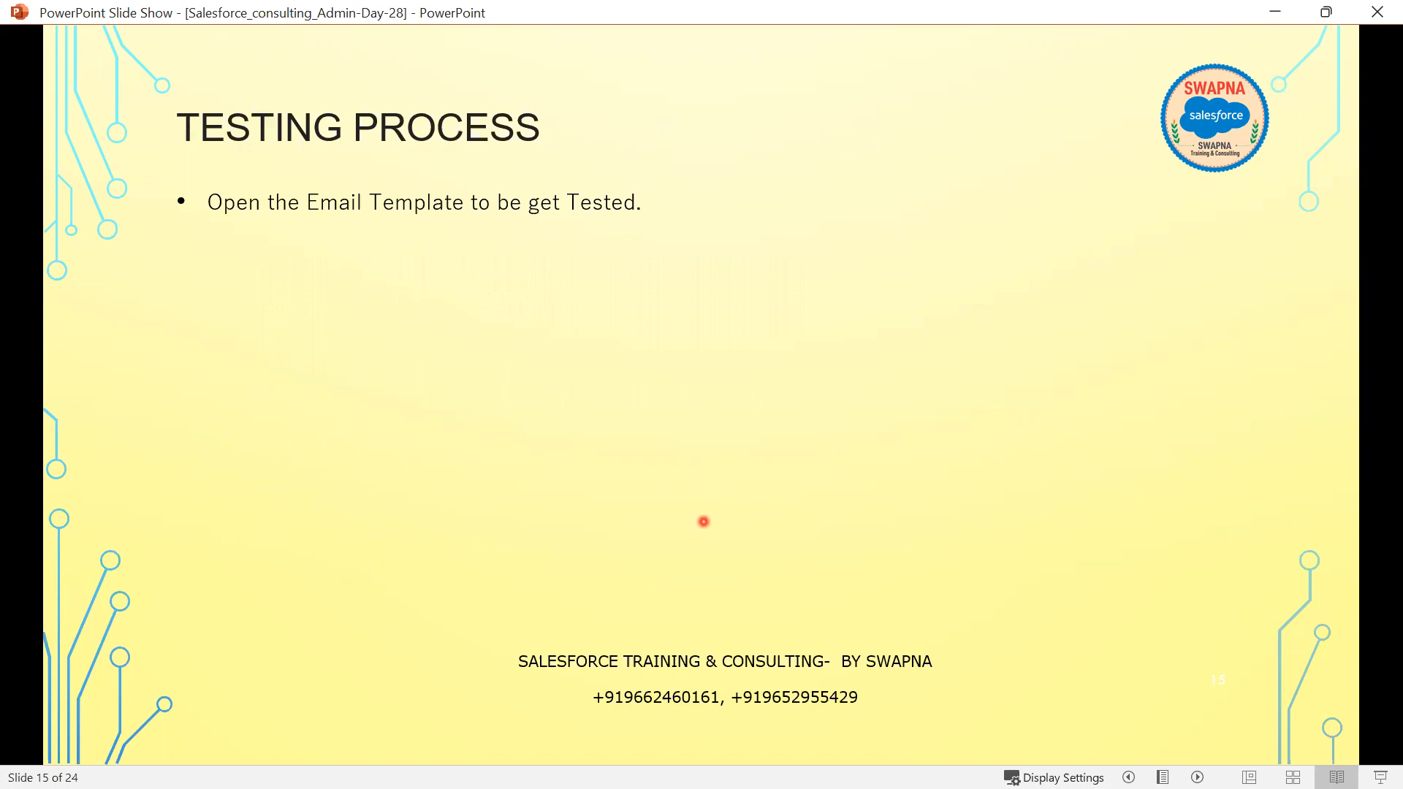
click(704, 522)
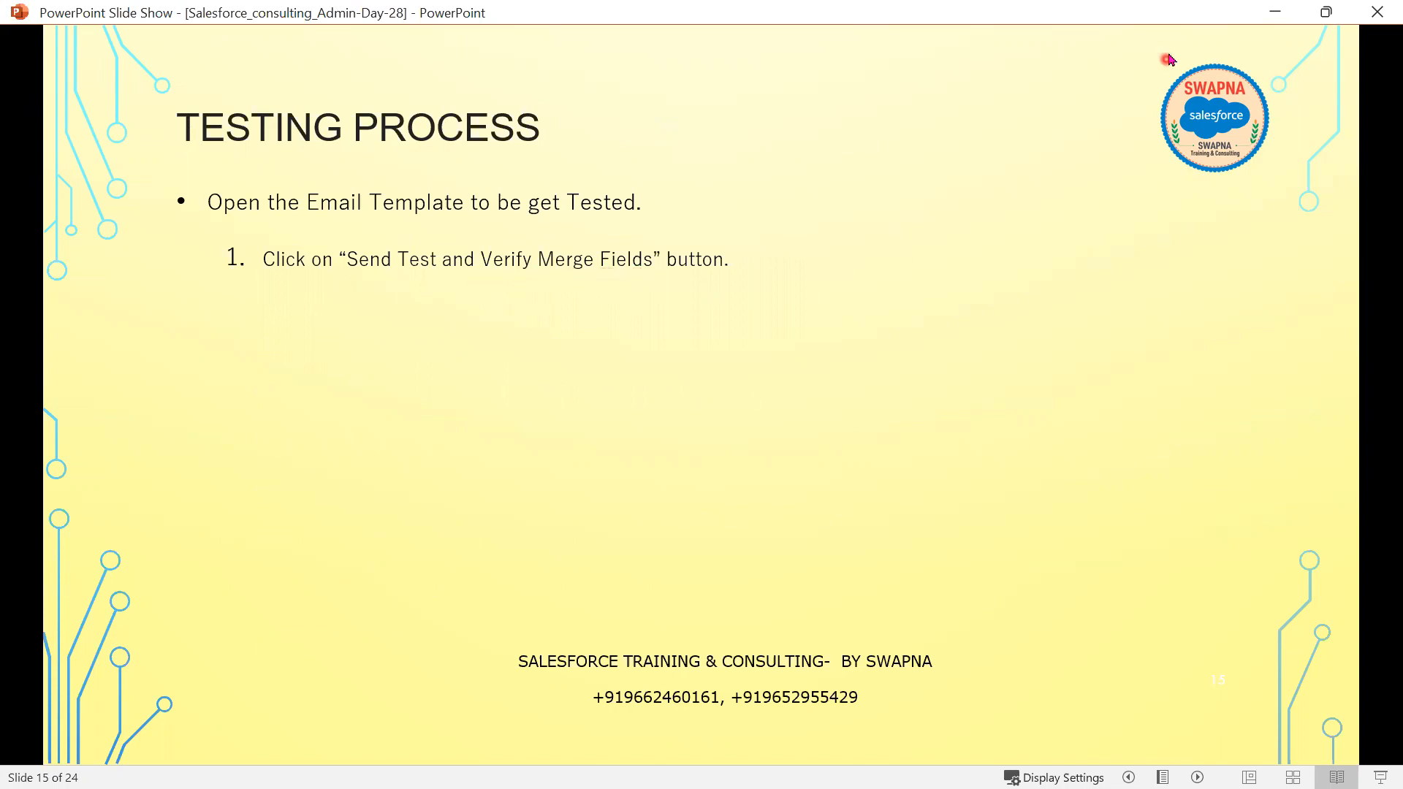
click(1275, 11)
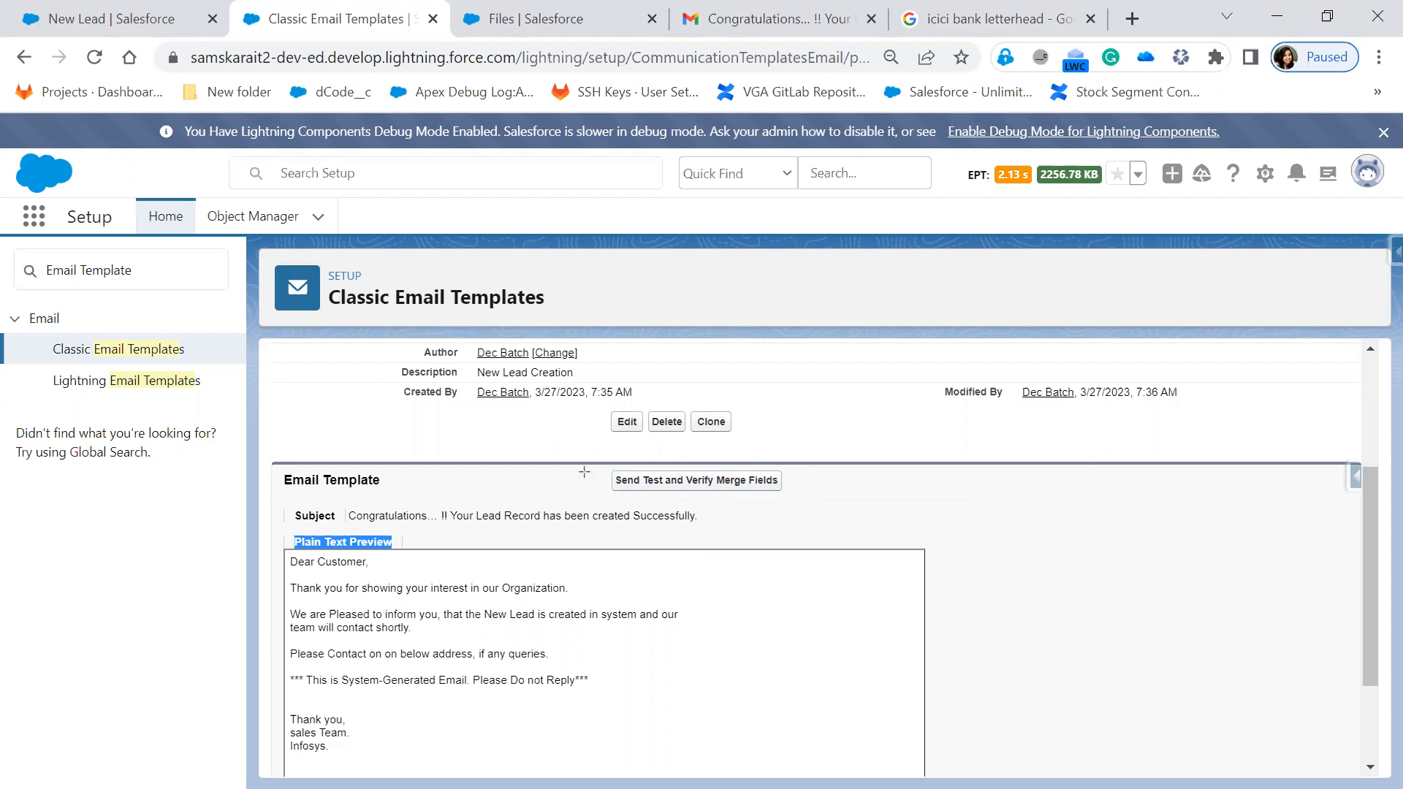
- Box the test step in red and widen the Preview Template window on both sides
drag(585, 464, 817, 503)
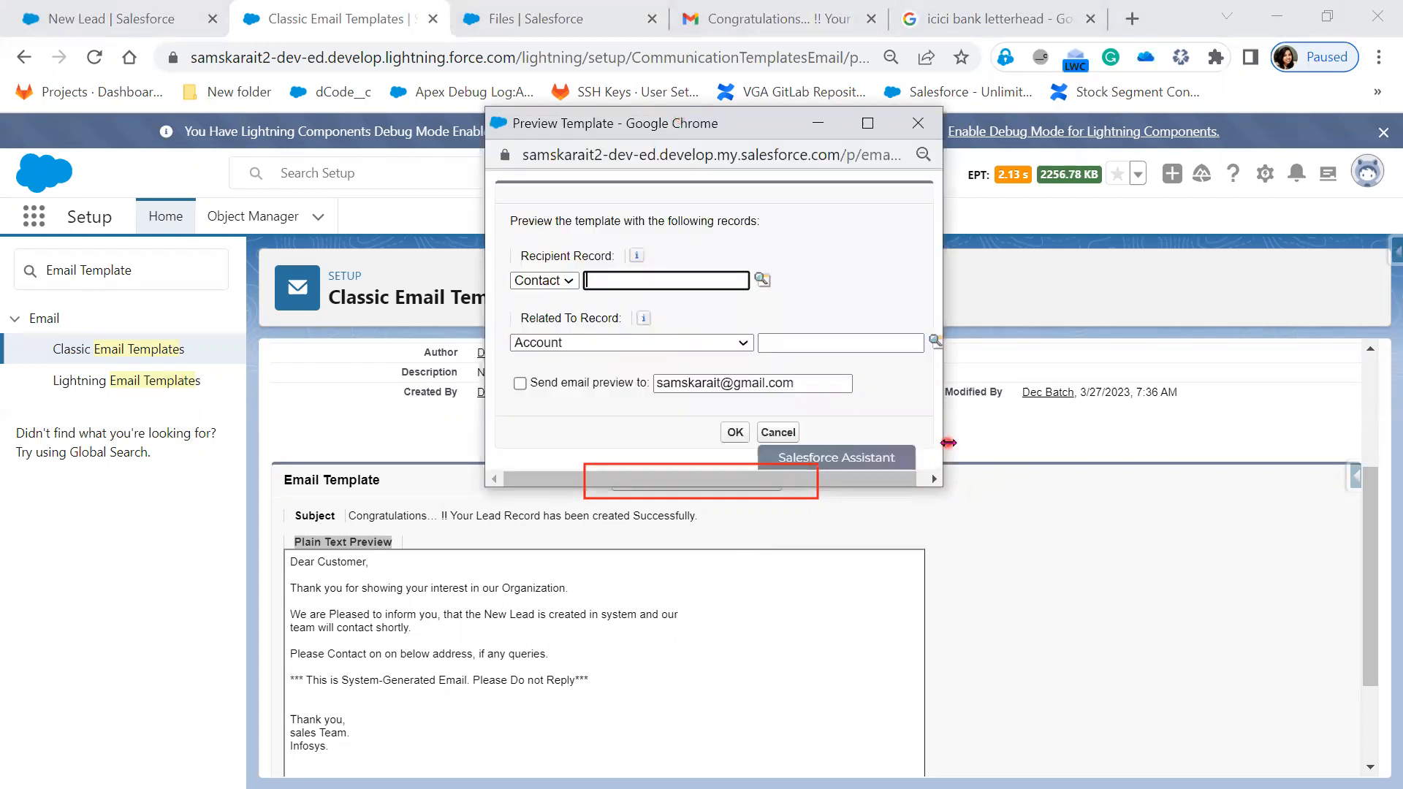
drag(949, 442, 1308, 443)
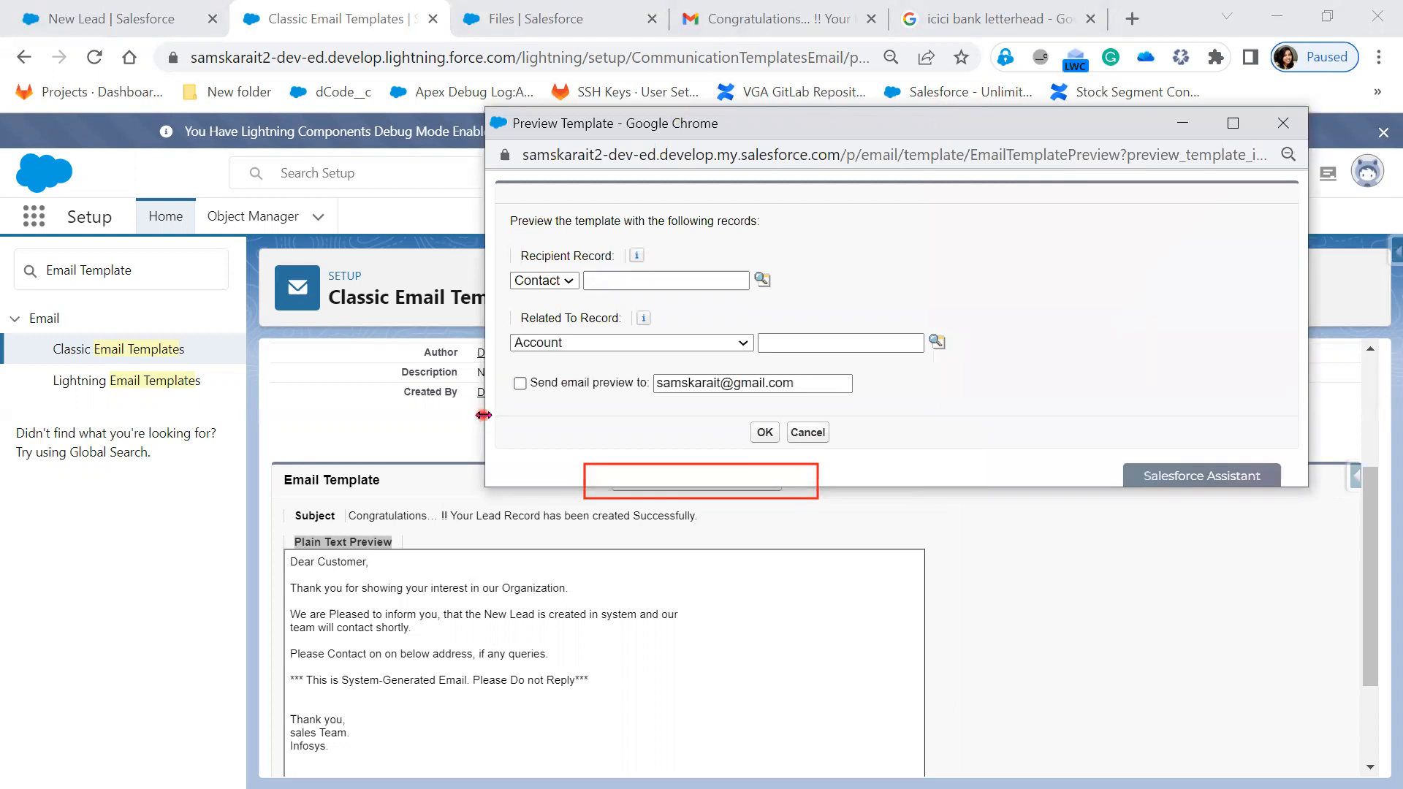
drag(484, 415, 185, 415)
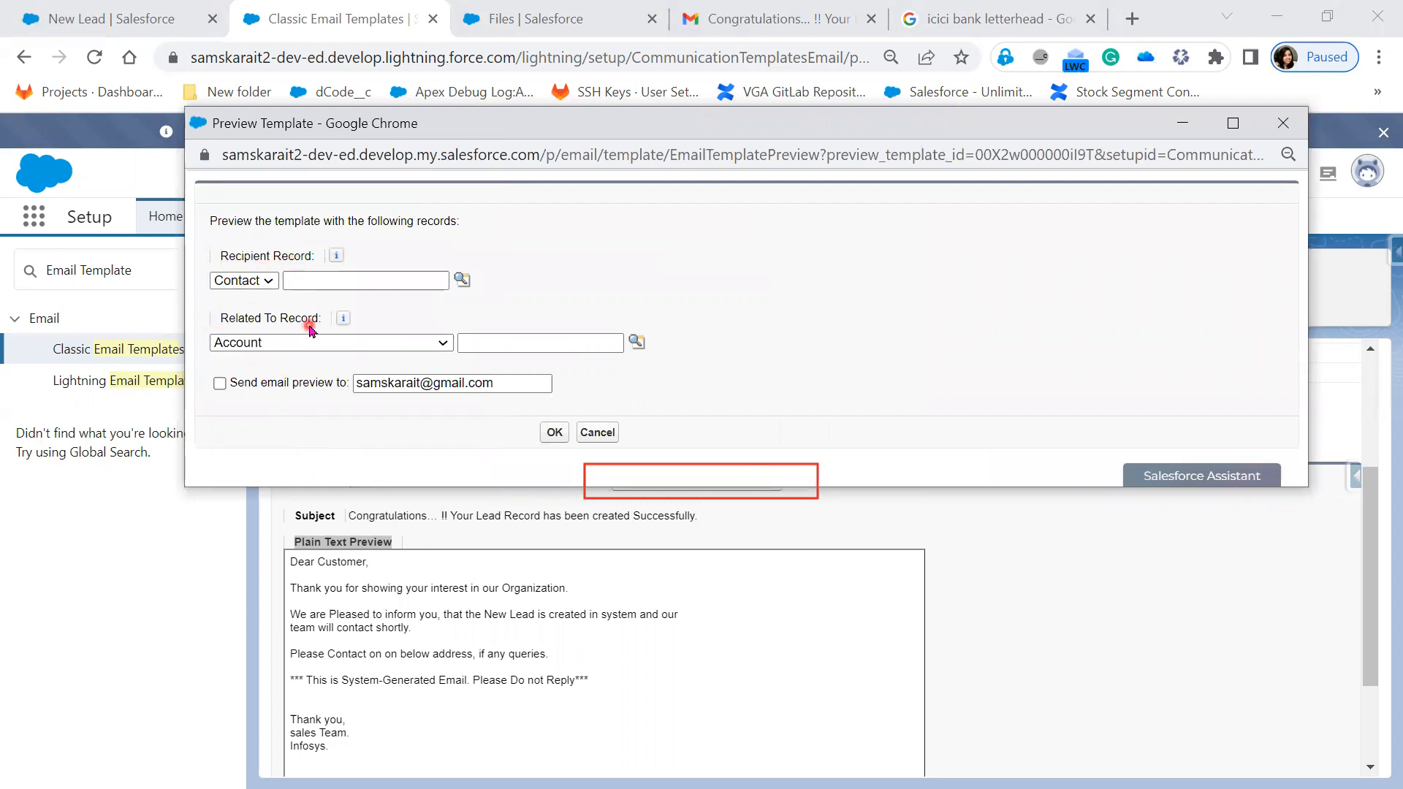
- Review the recipient and Related To record types, keeping Contact and Account
mouse_move(339, 257)
click(265, 280)
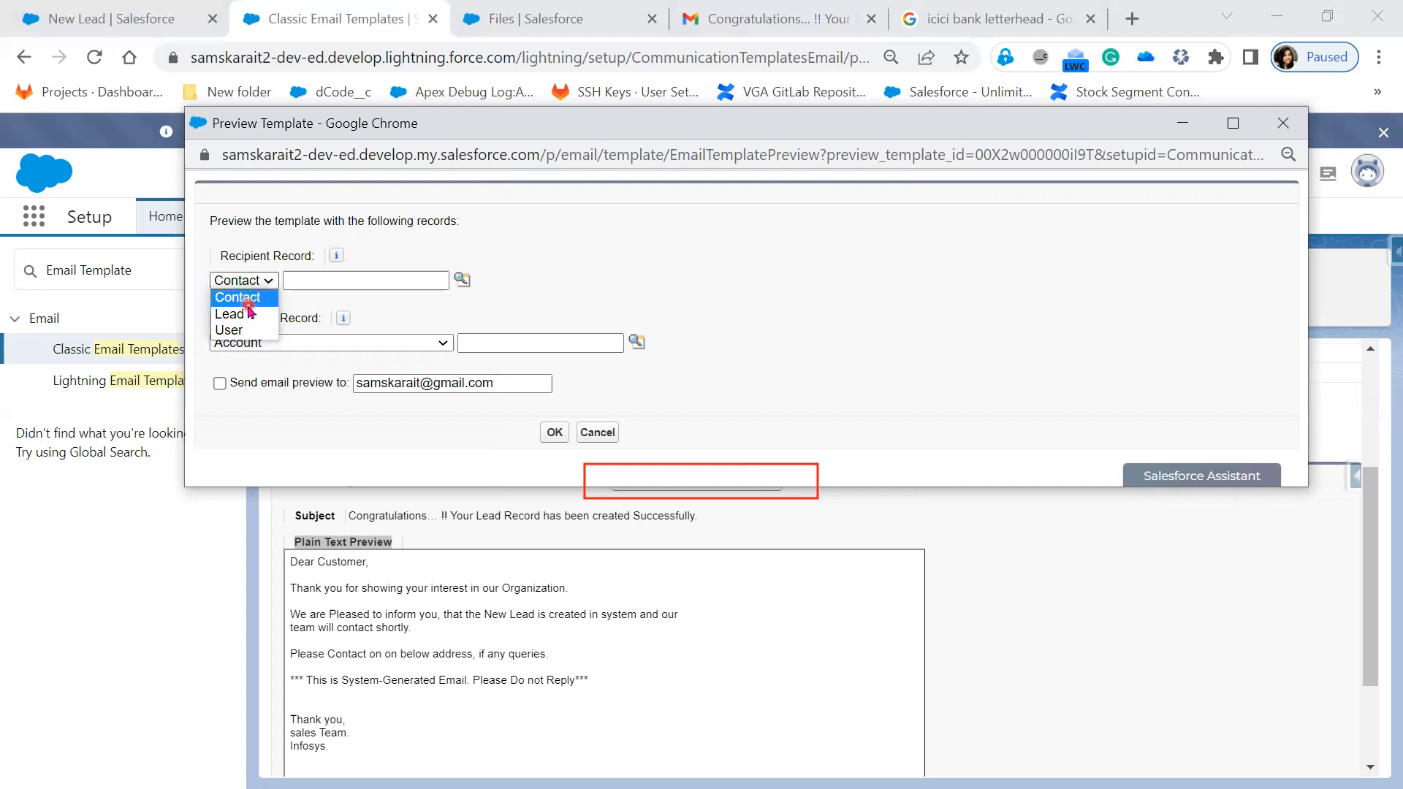
click(387, 315)
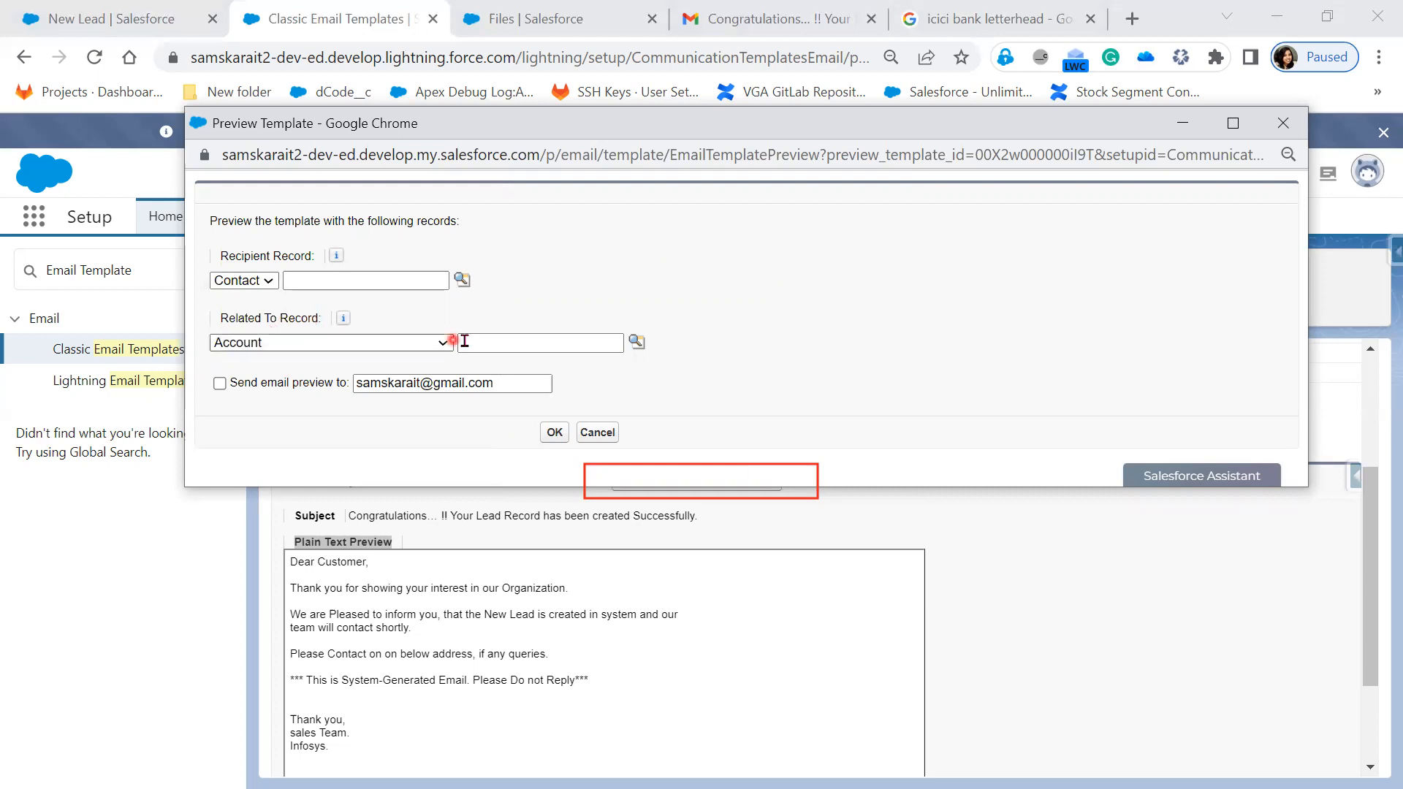
click(442, 347)
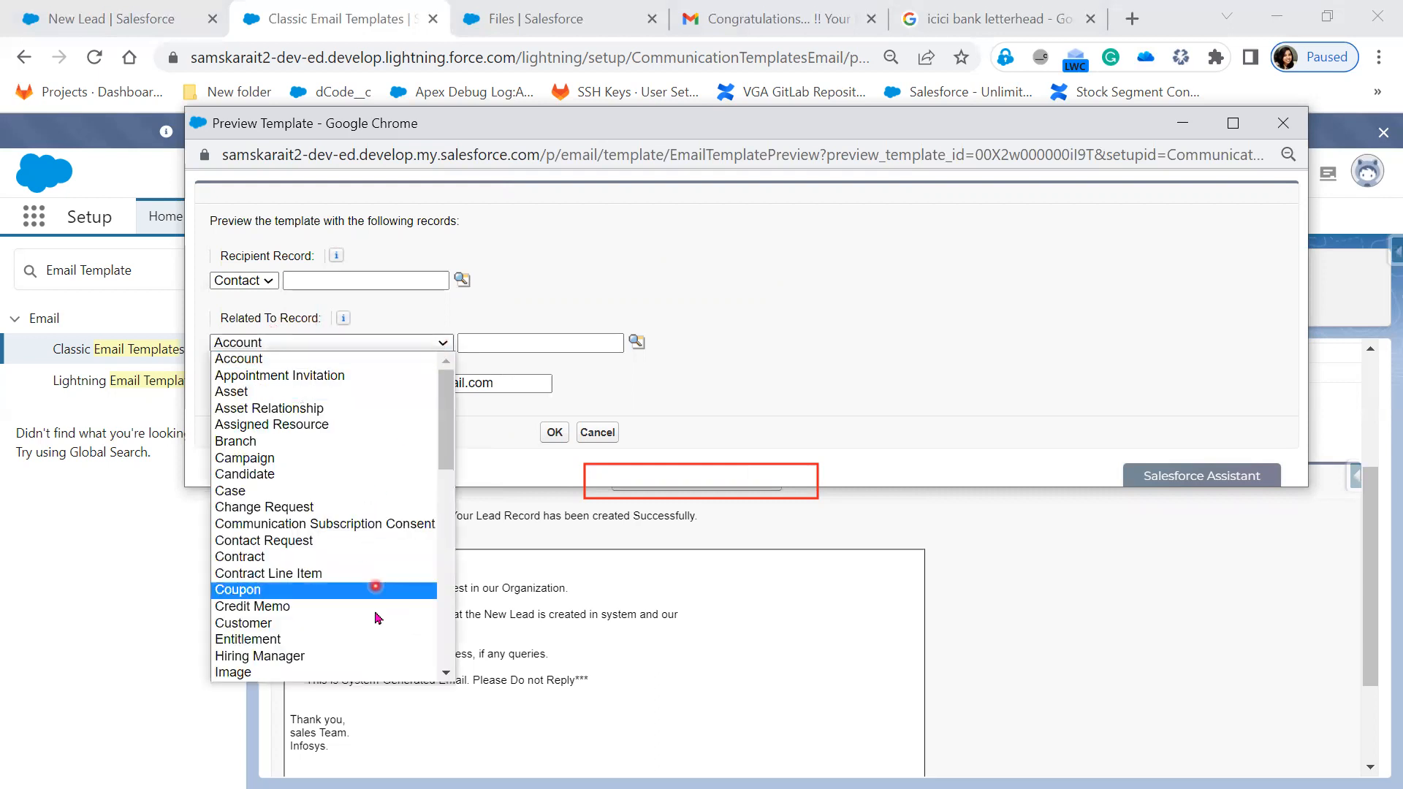
scroll(354, 611, down, 10)
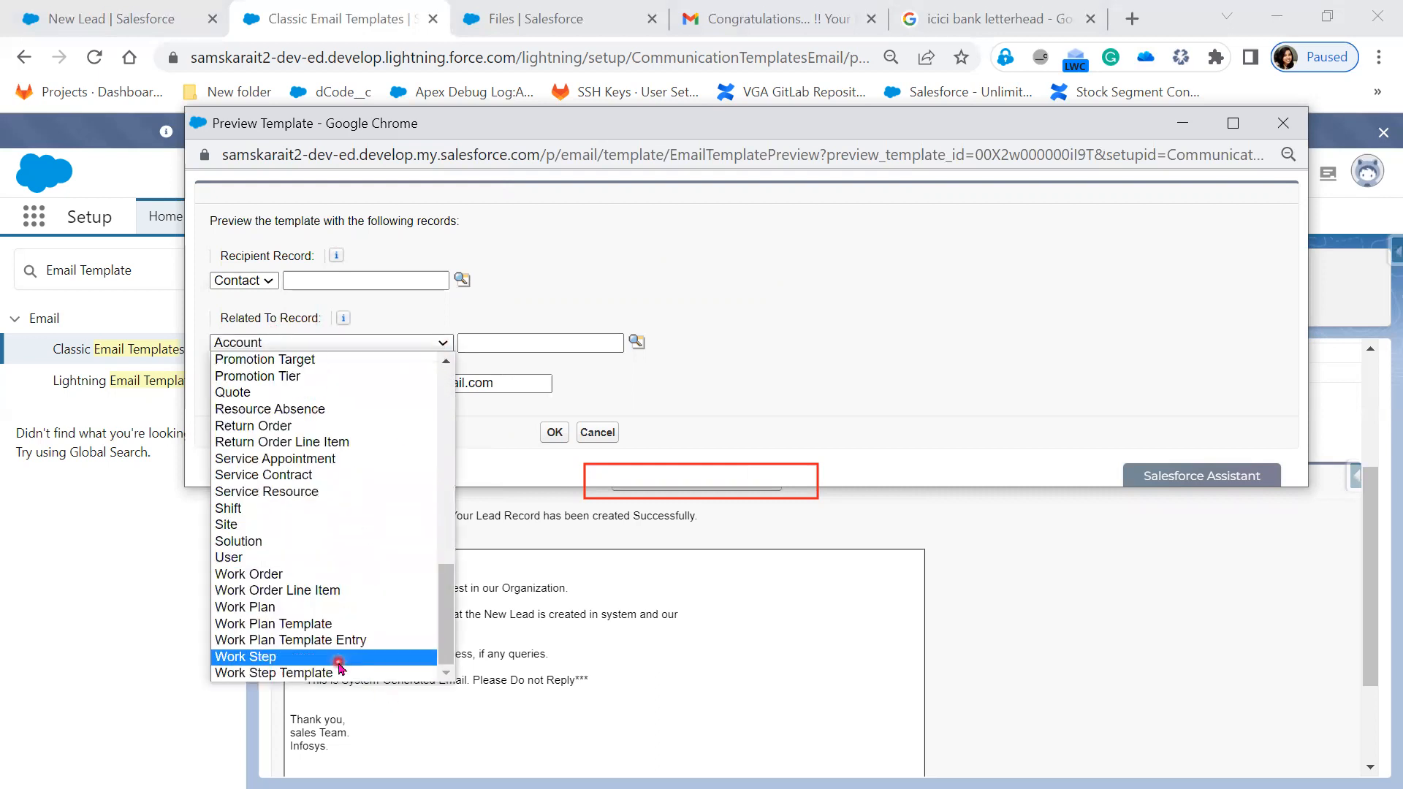
scroll(331, 607, up, 13)
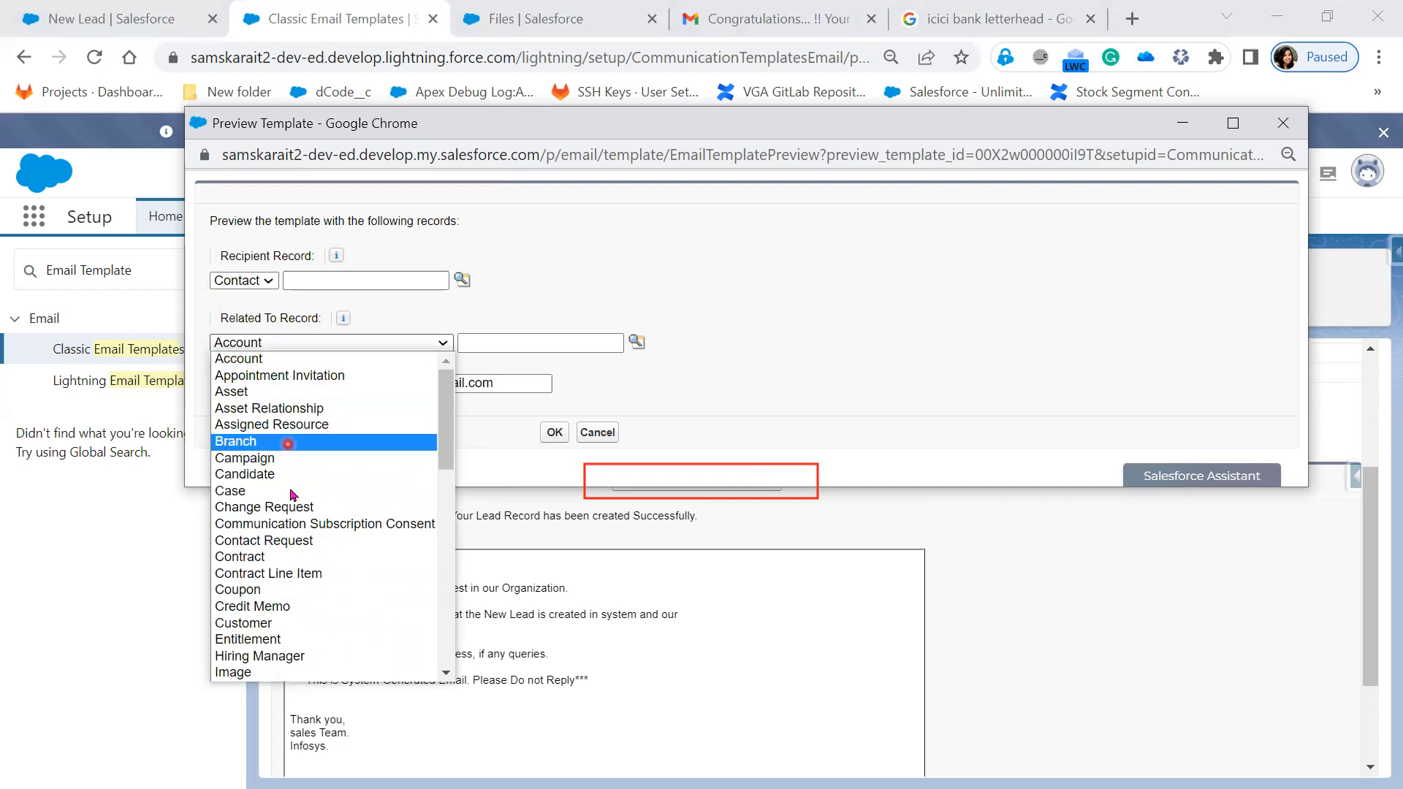
scroll(329, 672, down, 3)
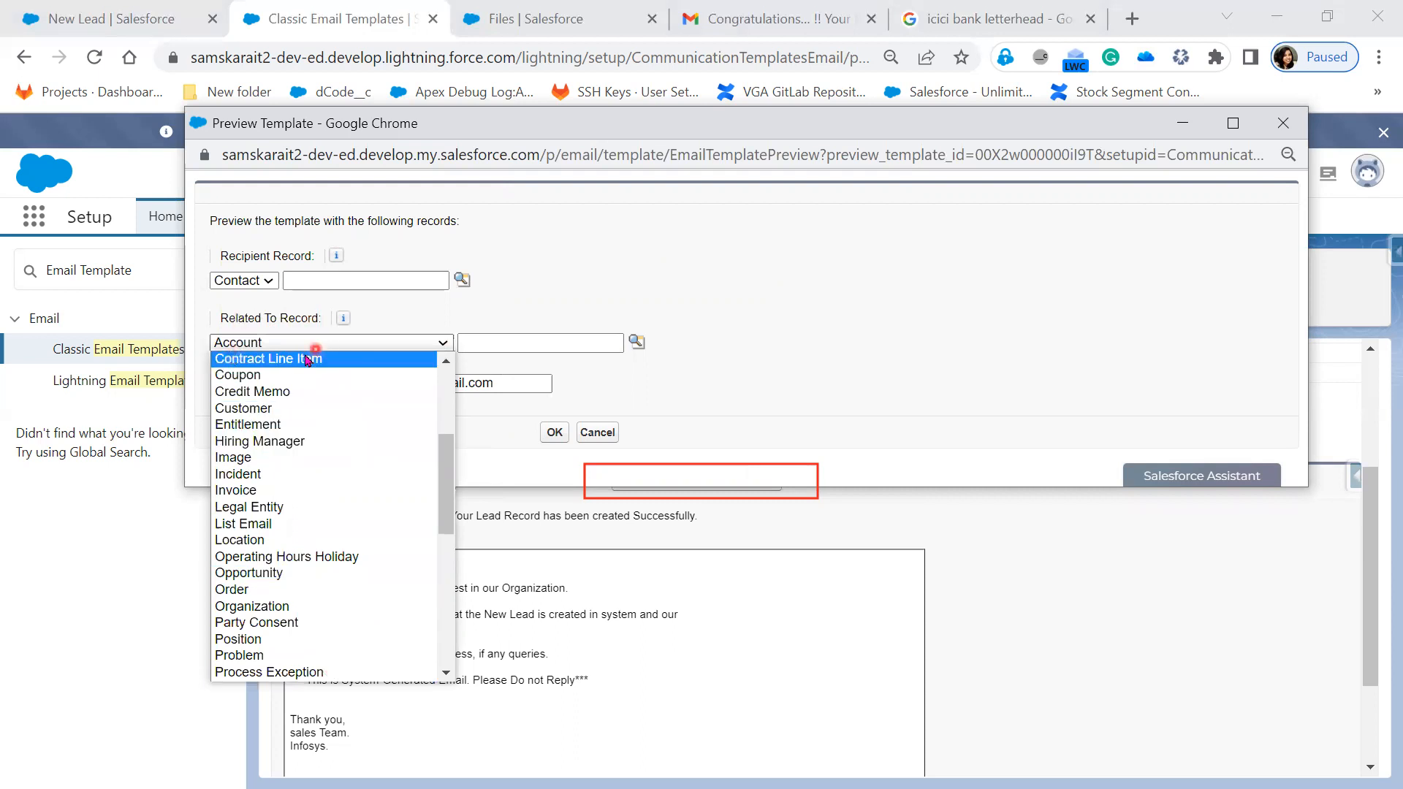
click(683, 364)
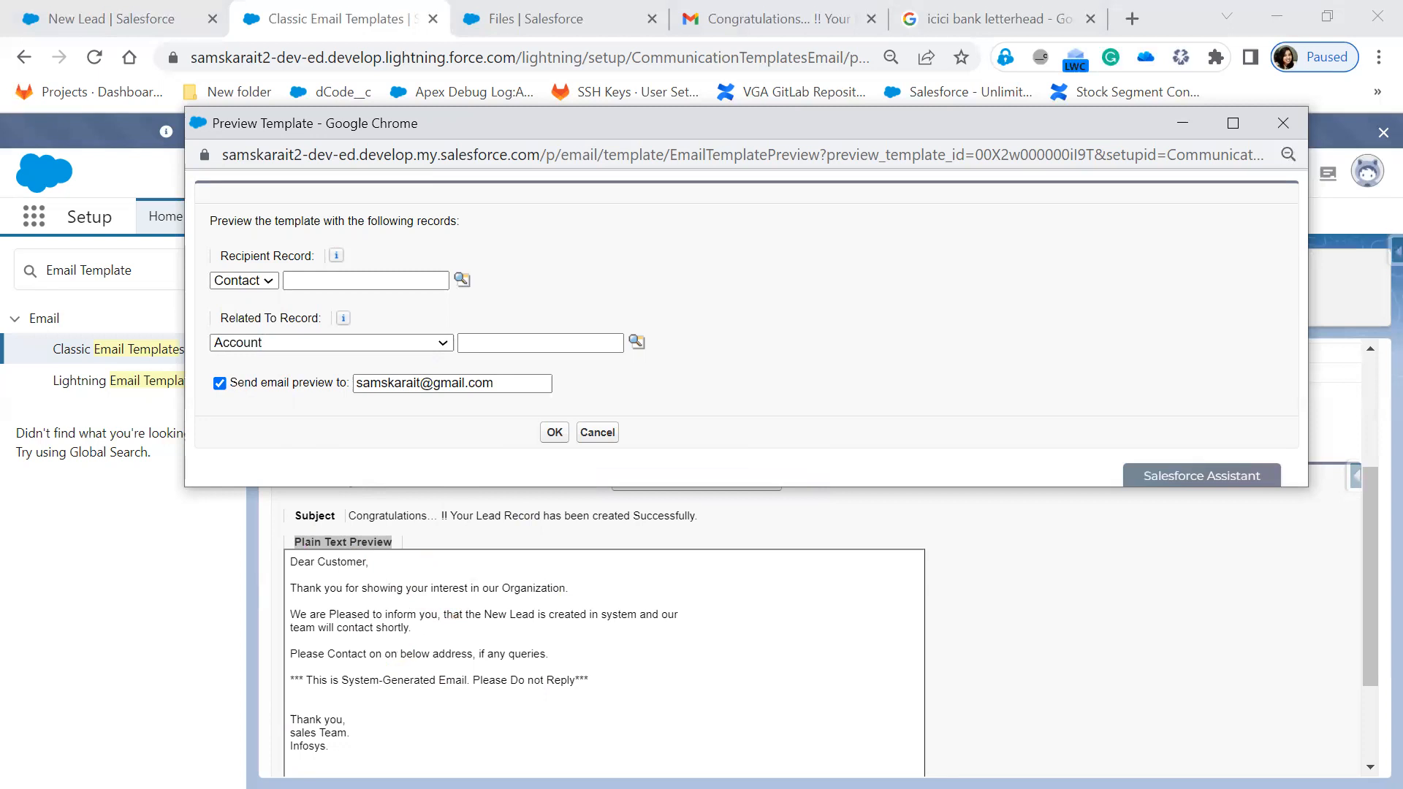
- Mark the 'Send email preview to' option and recipient address, then send the test preview
drag(204, 371, 571, 400)
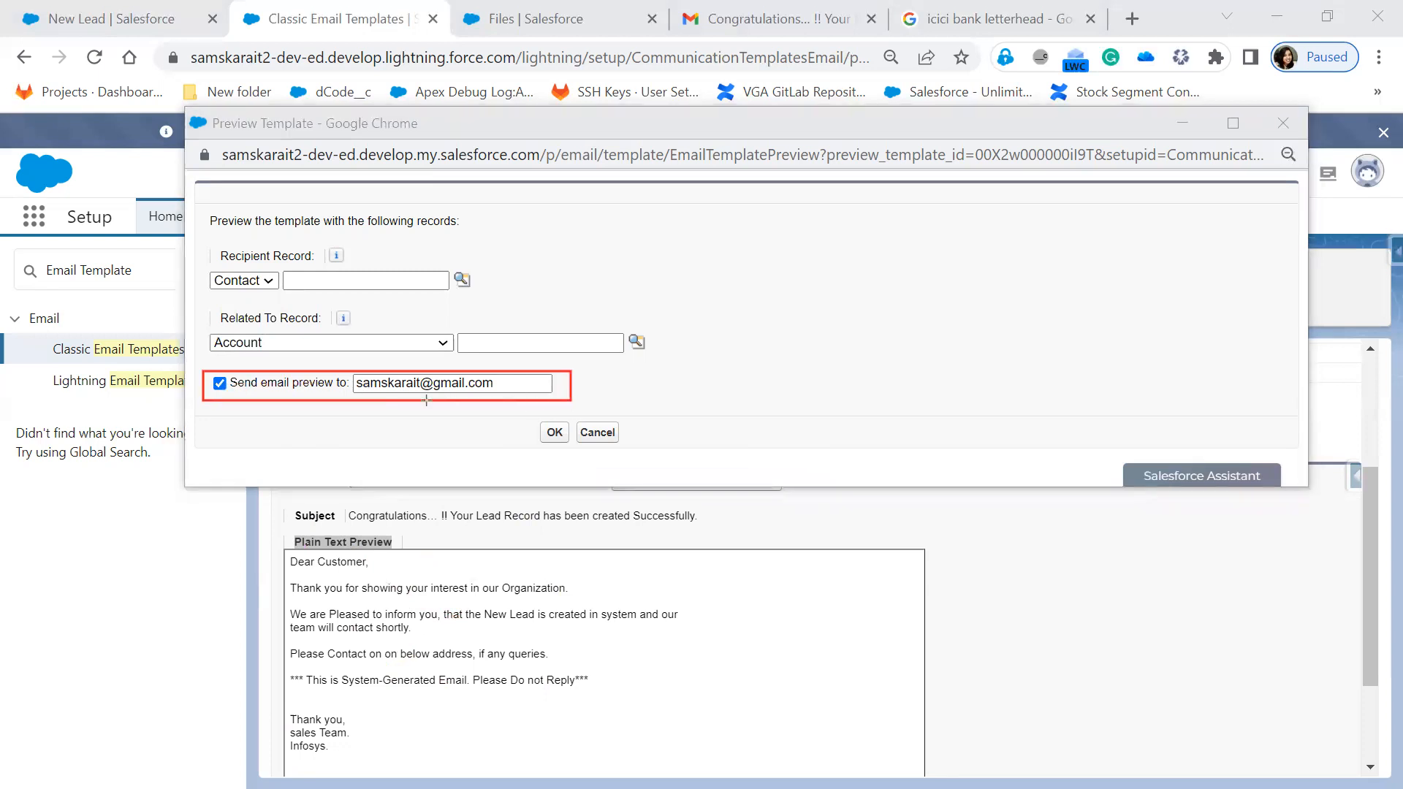
drag(351, 375, 504, 393)
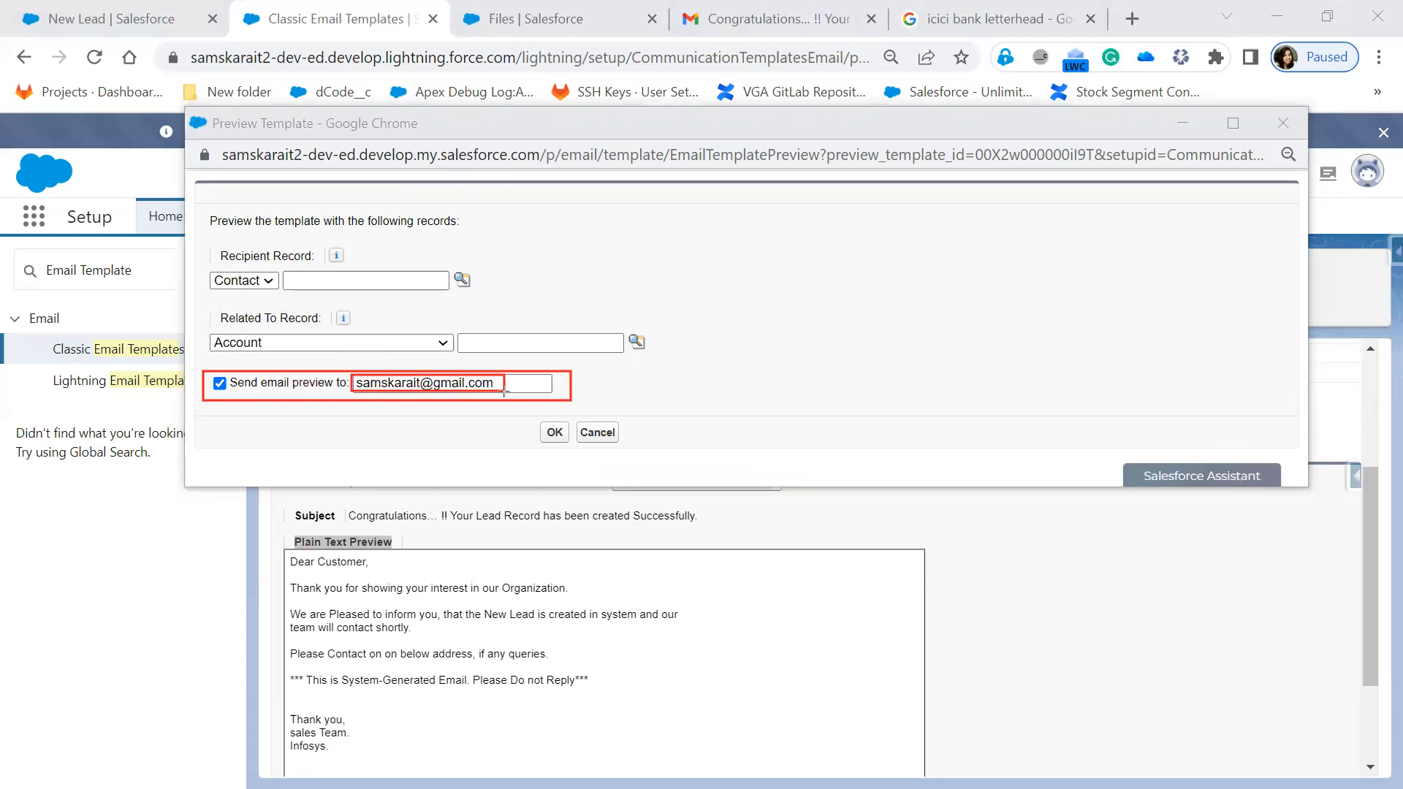
mouse_move(207, 368)
mouse_down()
mouse_move(240, 399)
mouse_move(228, 396)
mouse_up()
key(Escape)
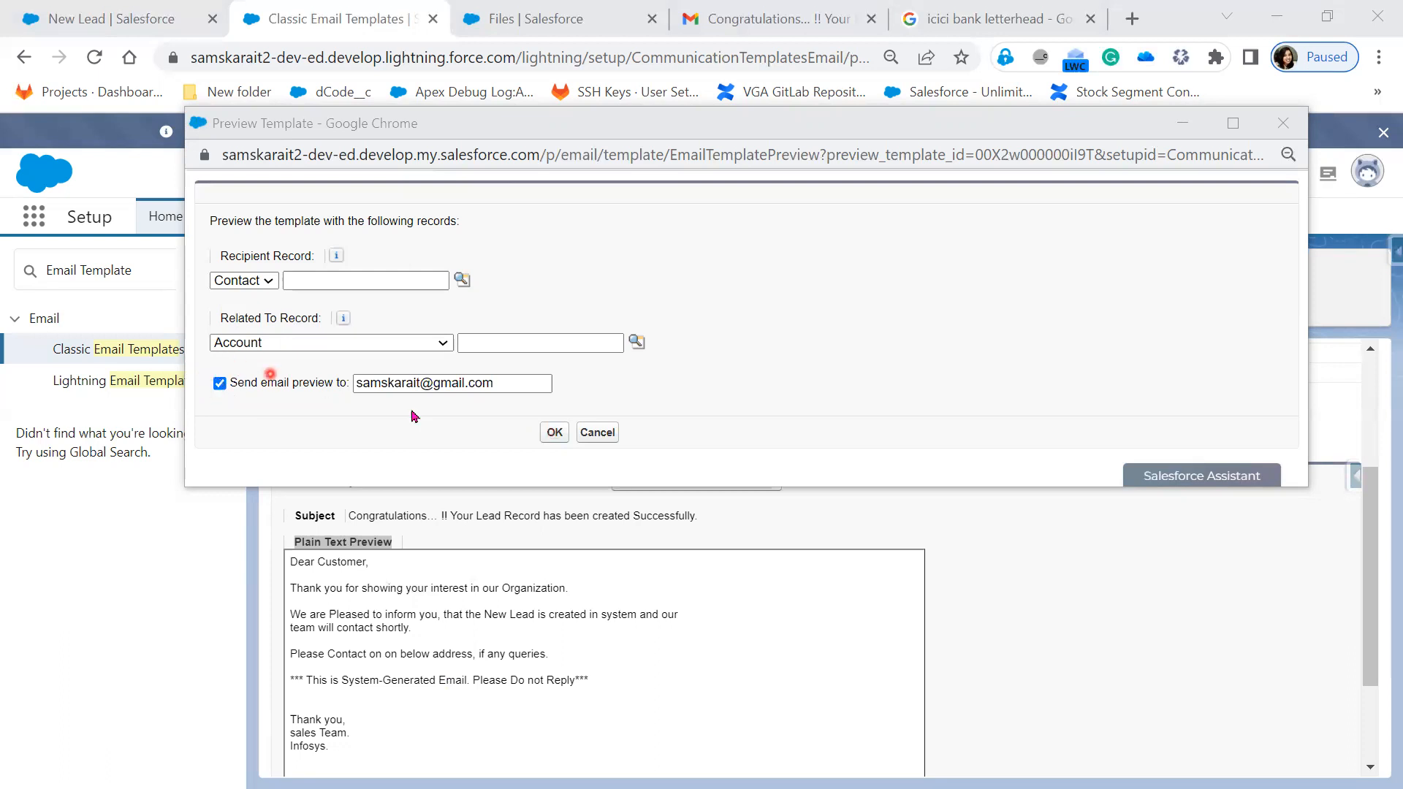
click(548, 434)
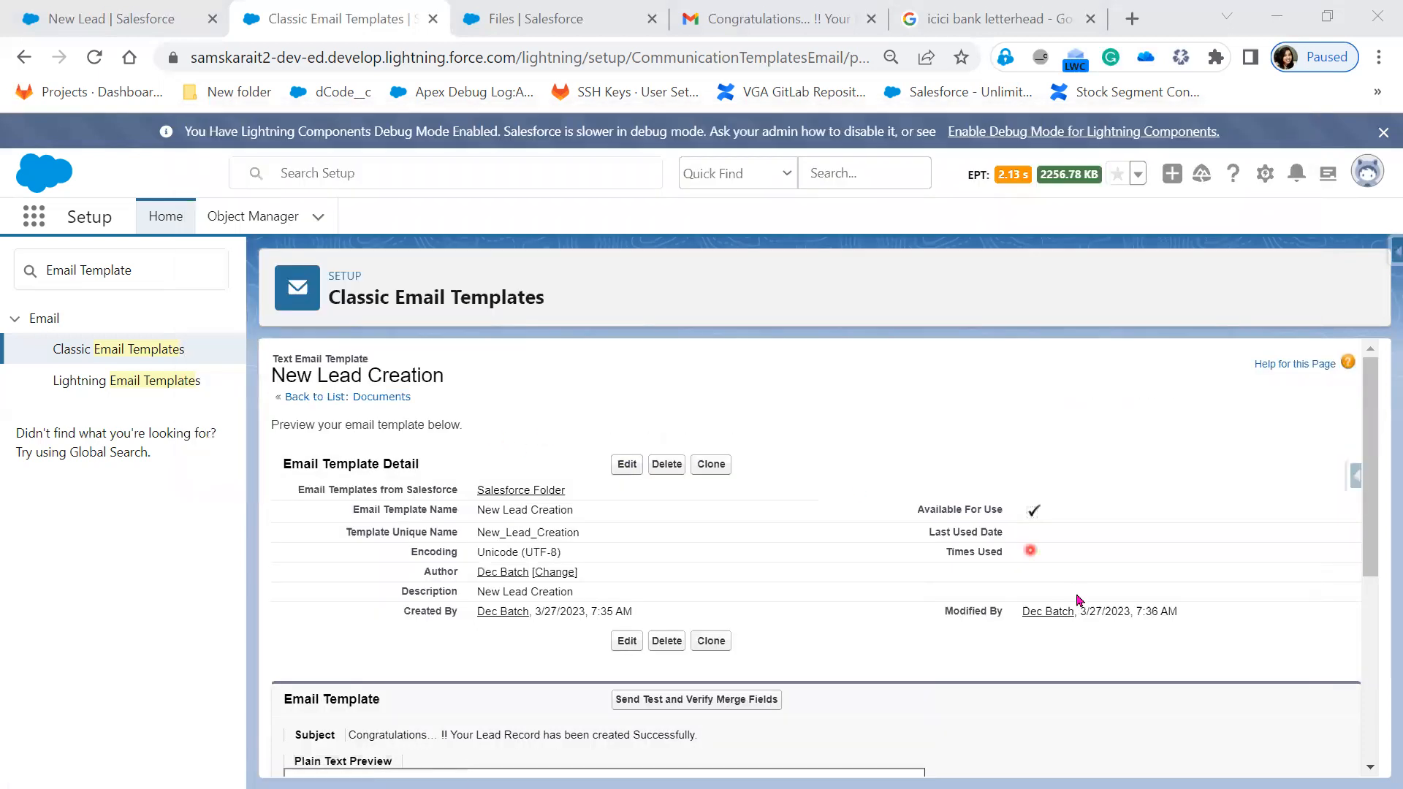
- Scroll the New Lead Creation template details, then switch to the Gmail Congratulations tab
scroll(1081, 548, down, 2)
scroll(1083, 615, down, 2)
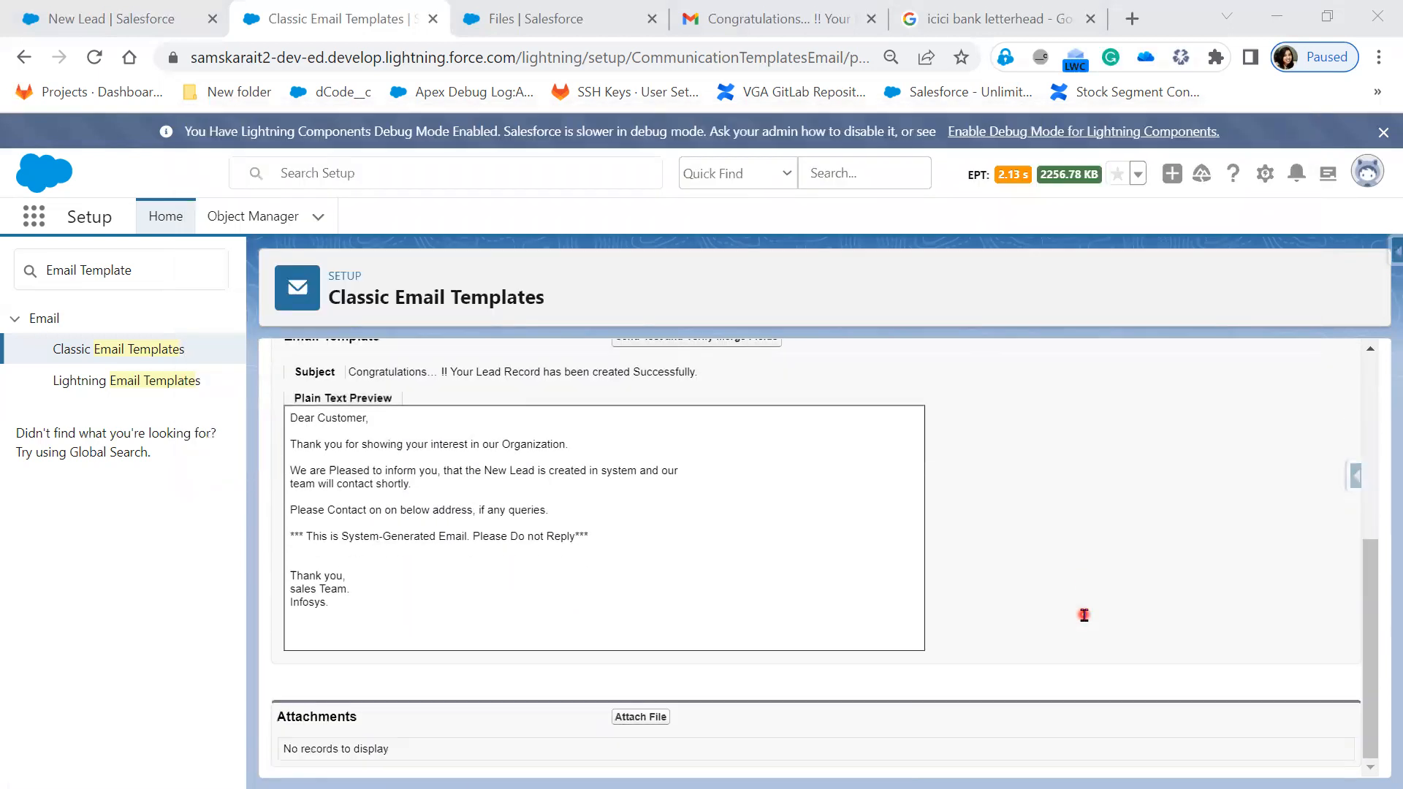
scroll(1084, 615, up, 3)
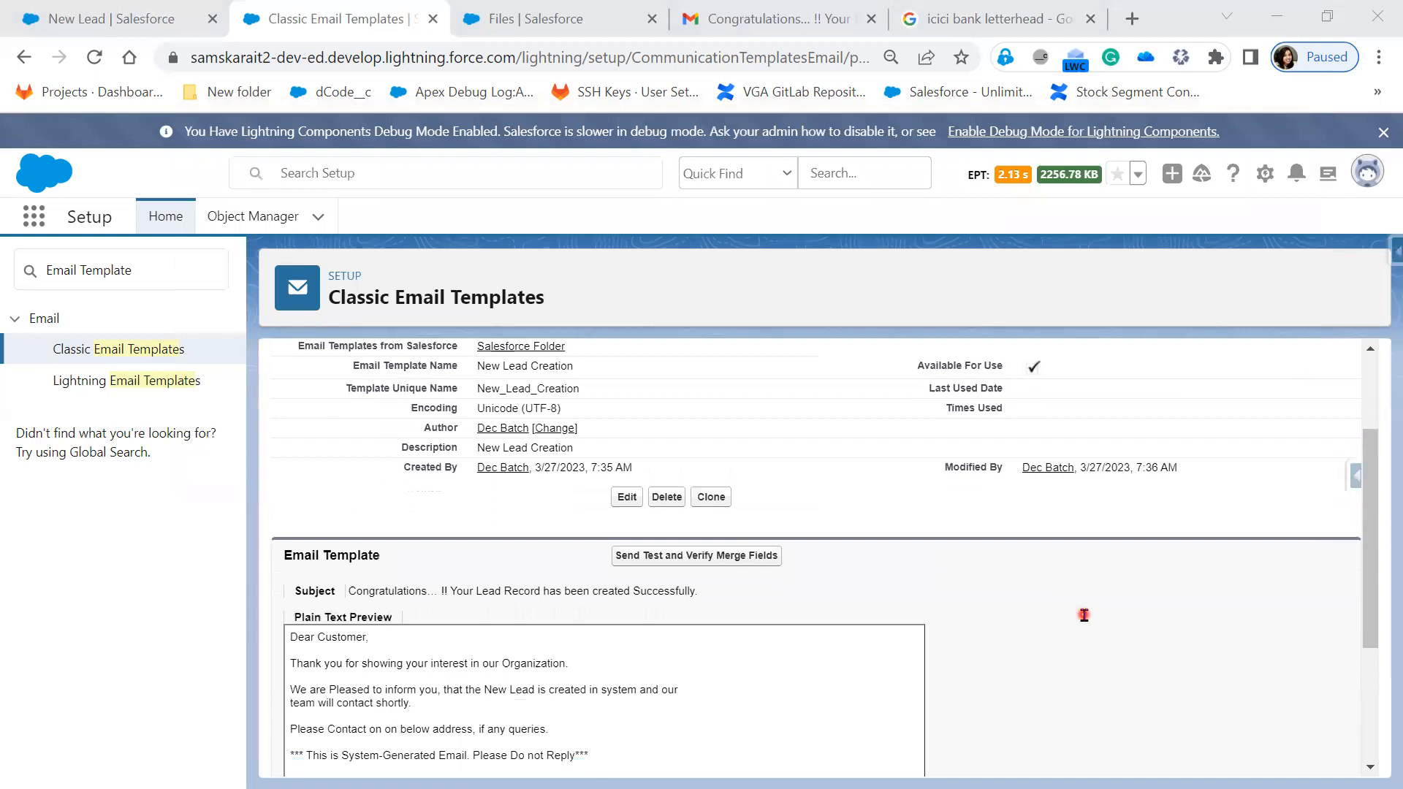
click(775, 24)
- Open the newest Congratulations e-mail from the inbox and mark it as looking safe
click(384, 210)
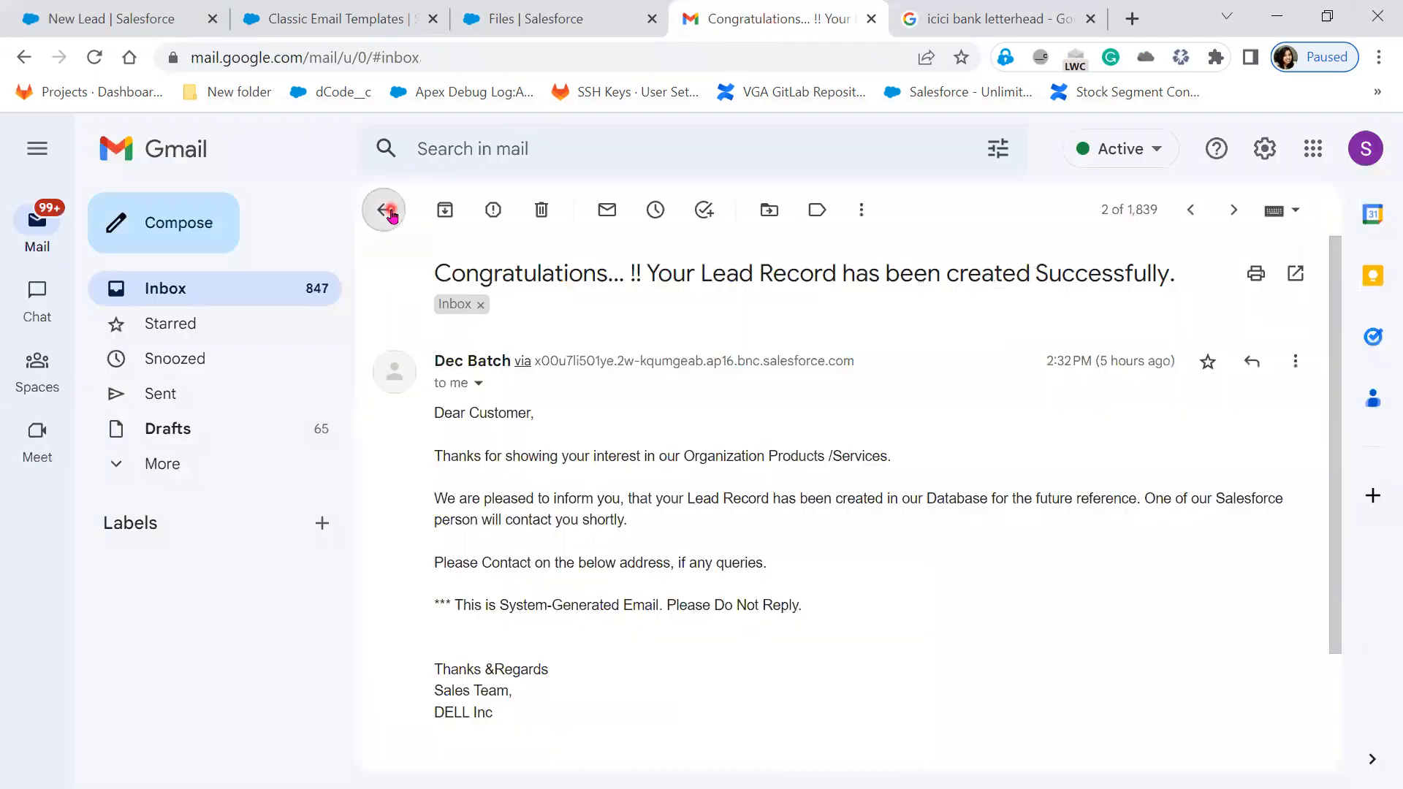
click(818, 323)
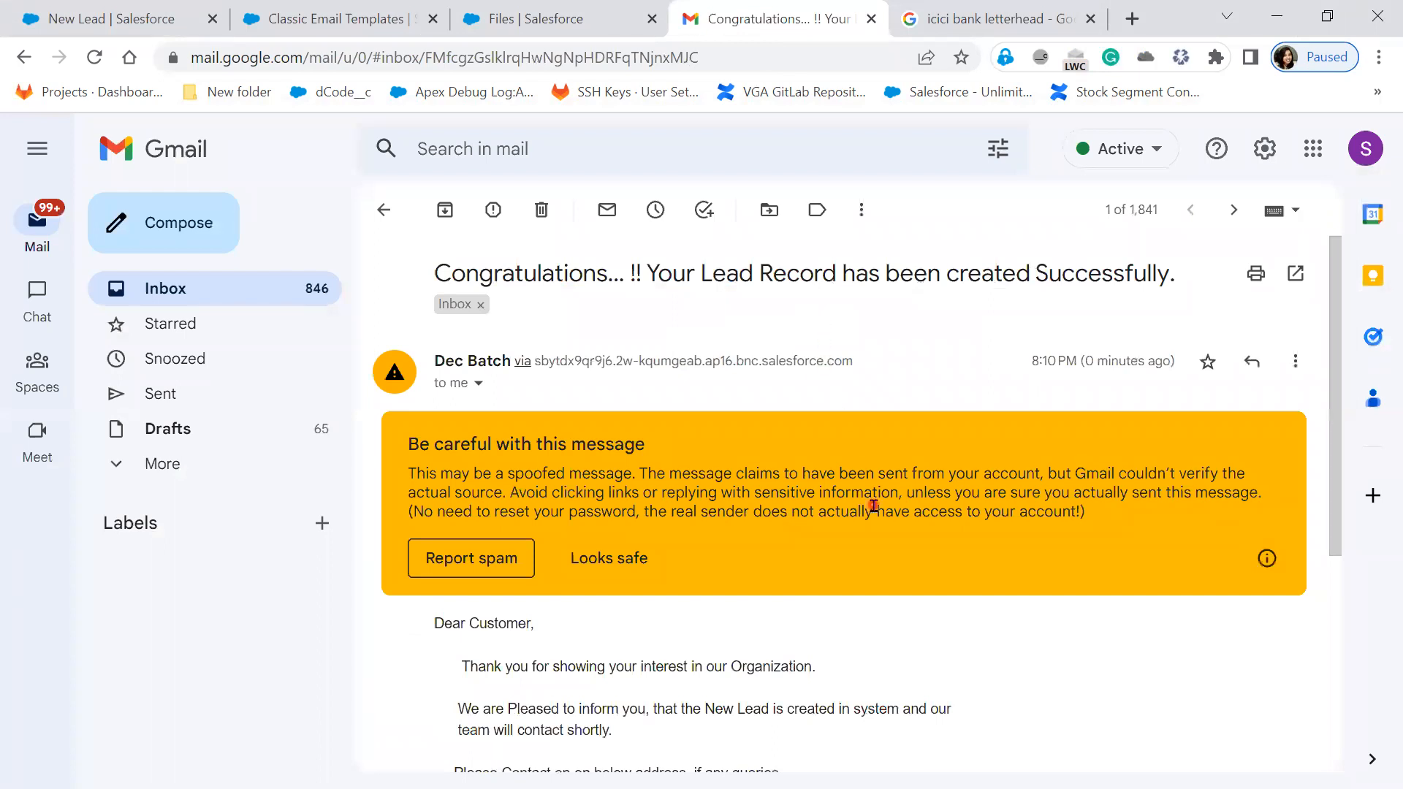
scroll(848, 508, down, 1)
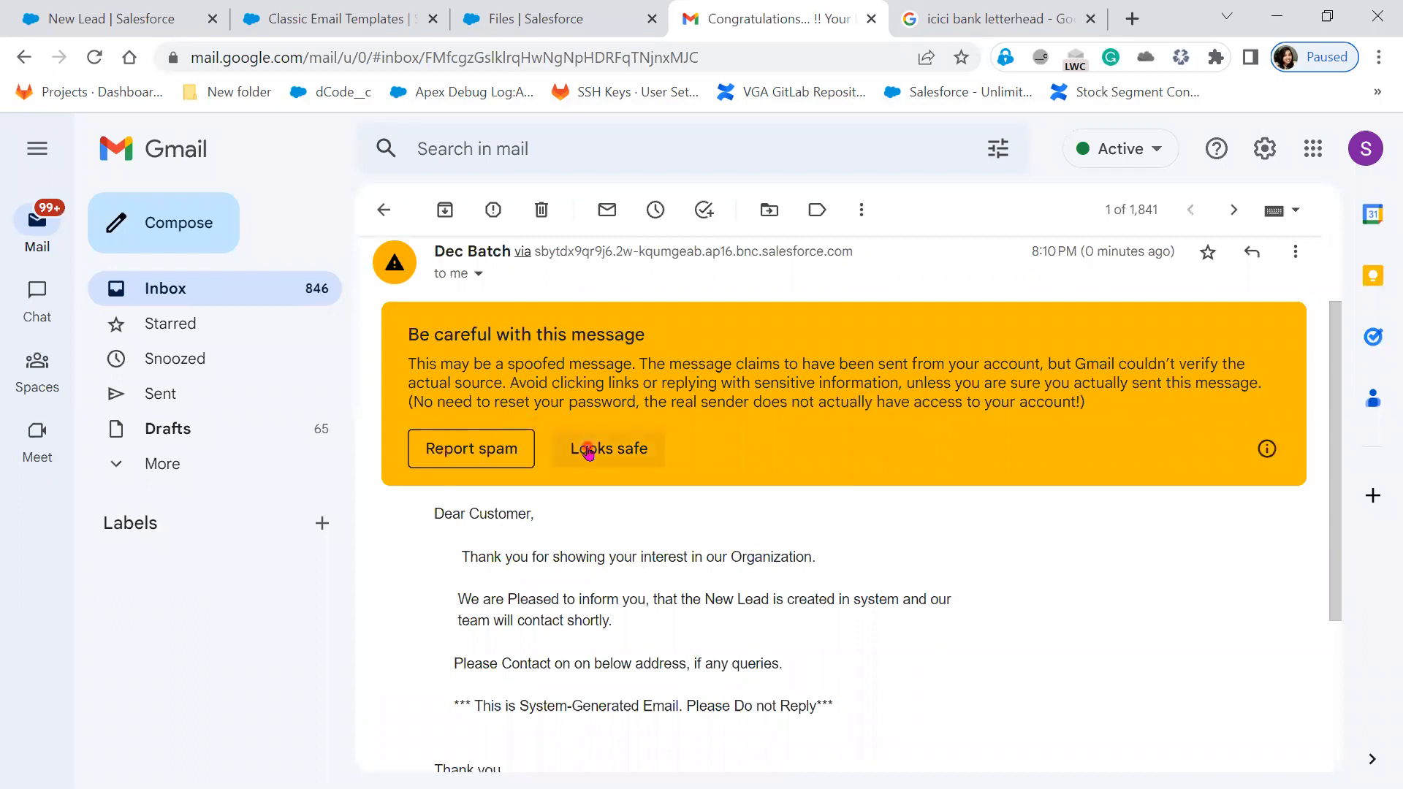
scroll(520, 477, up, 1)
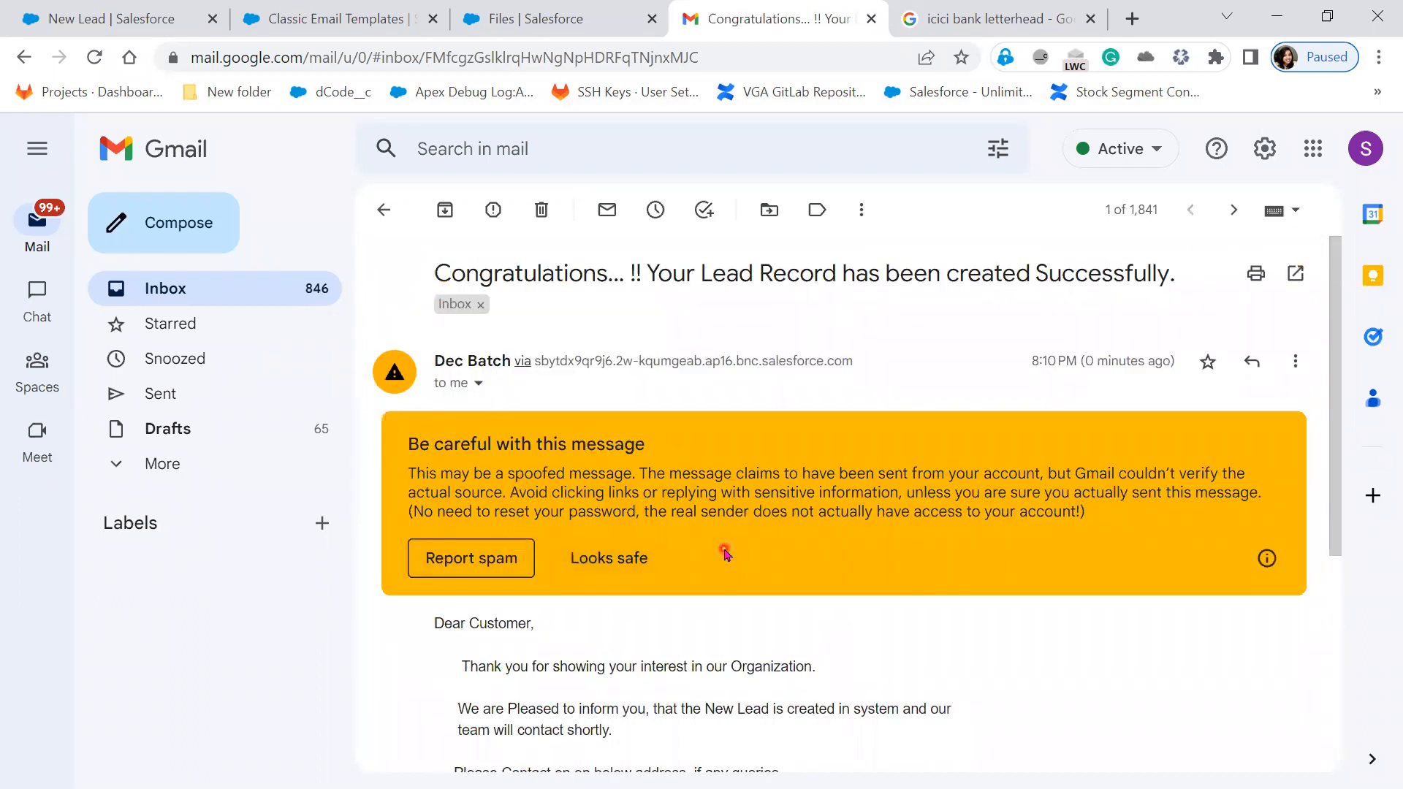
click(587, 564)
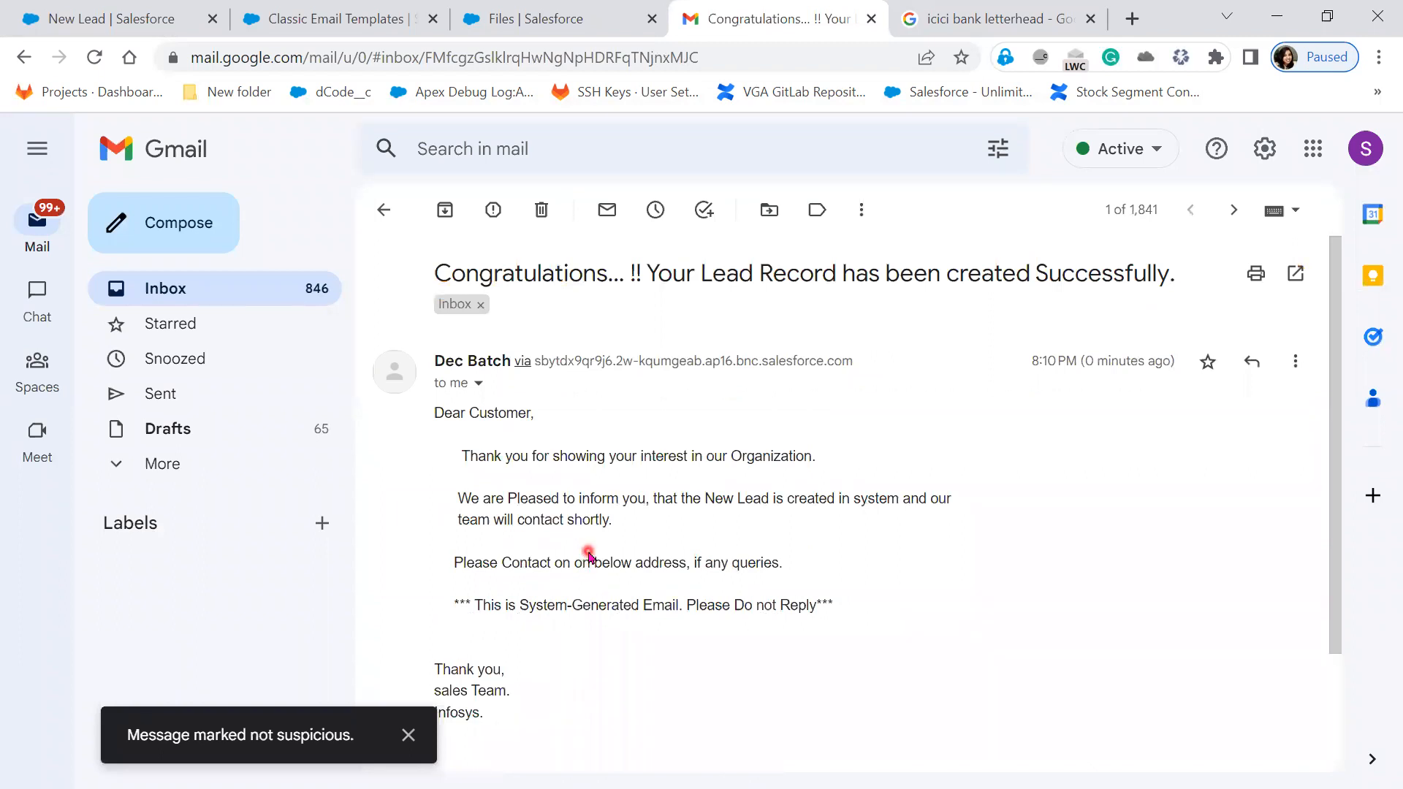
- Highlight the greeting, new-lead and contact sentences in the e-mail body to compare with the template
drag(424, 420, 795, 455)
drag(538, 498, 626, 499)
drag(722, 498, 958, 498)
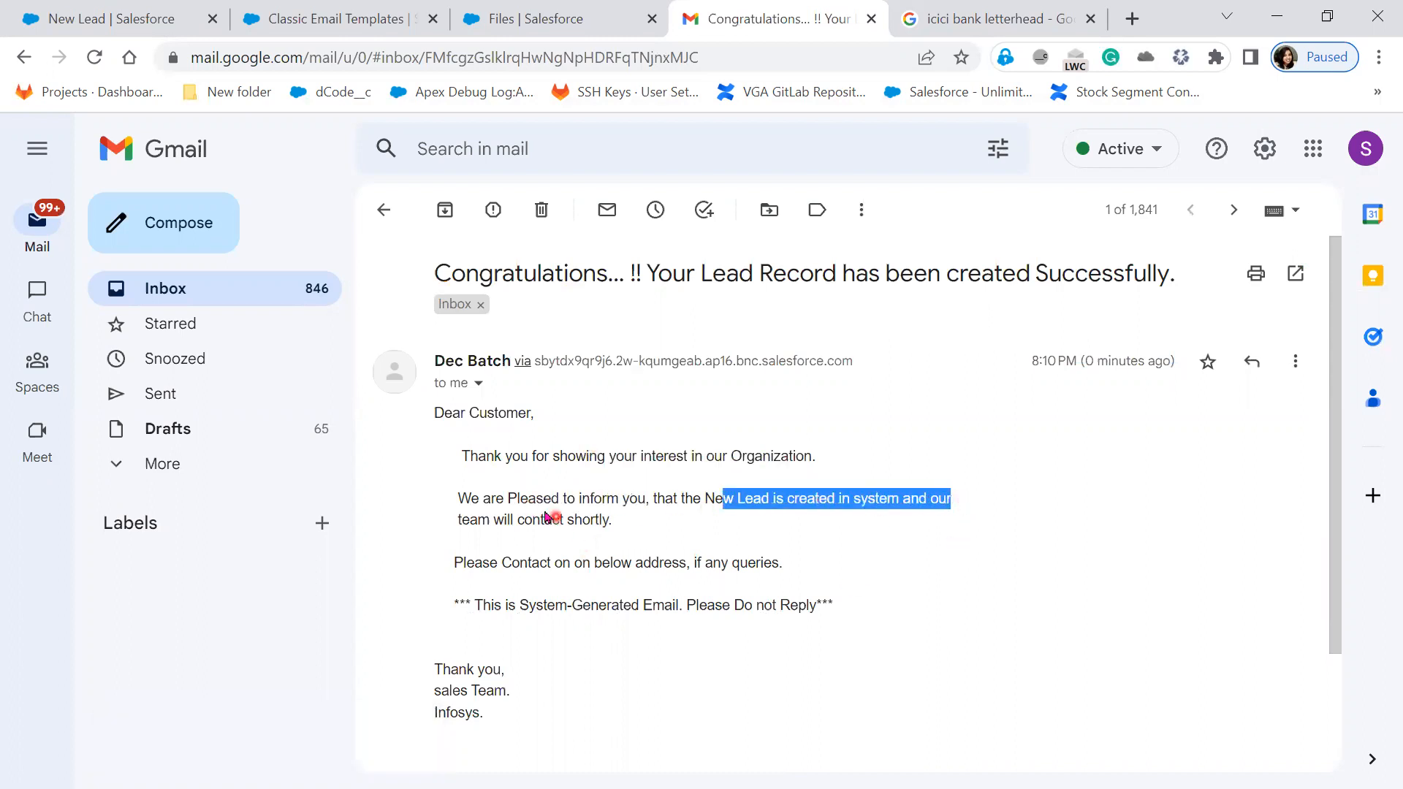
drag(494, 519, 626, 521)
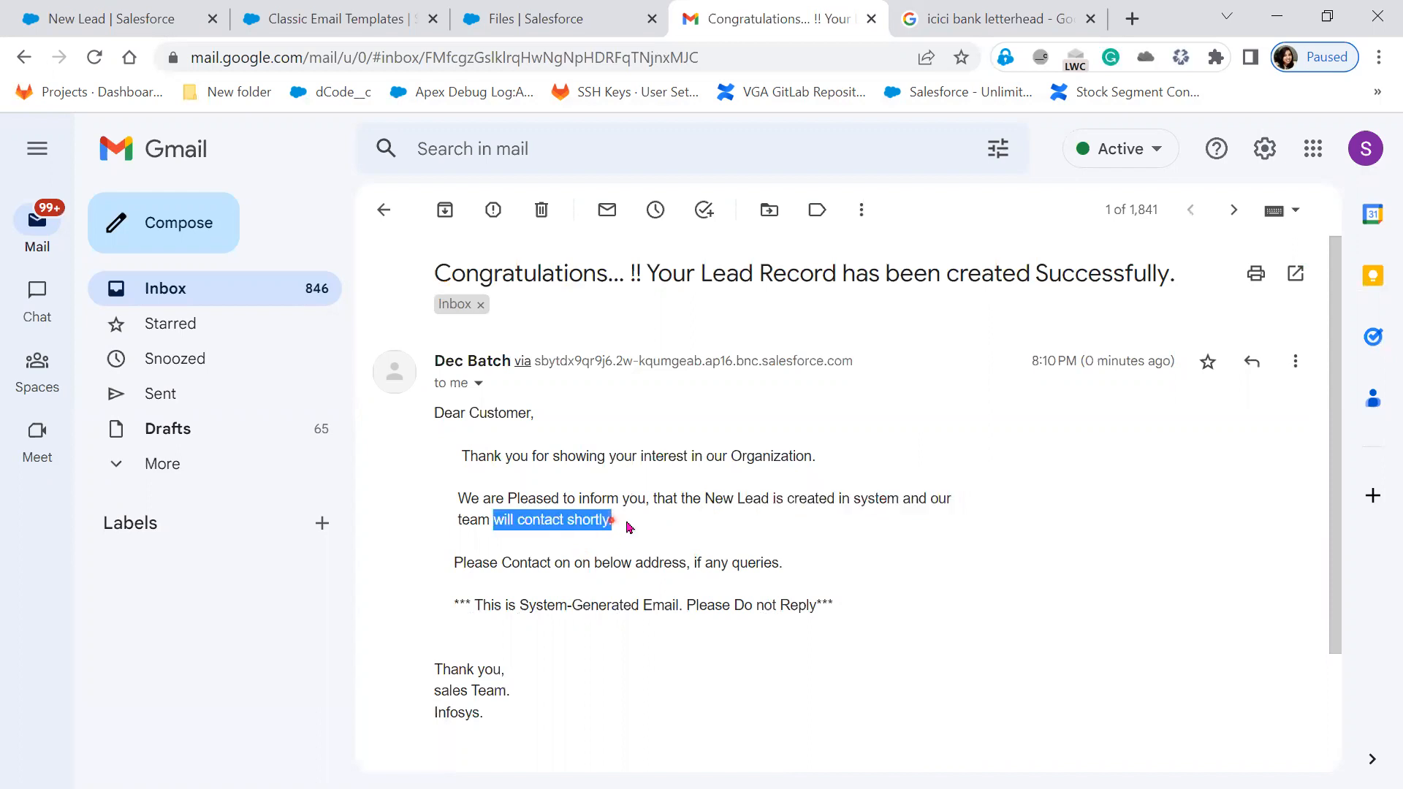
click(927, 571)
drag(926, 574, 410, 563)
drag(485, 717, 437, 357)
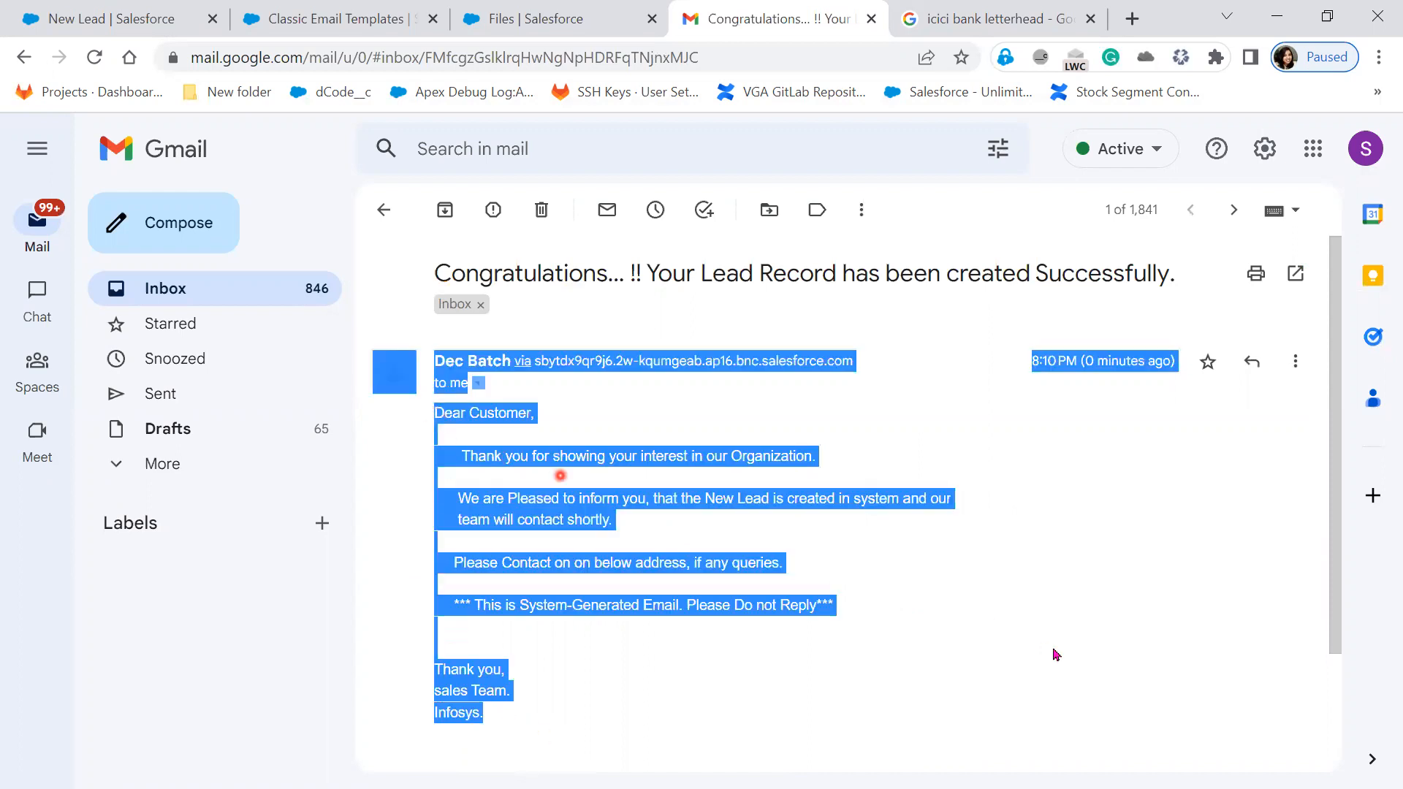
click(922, 612)
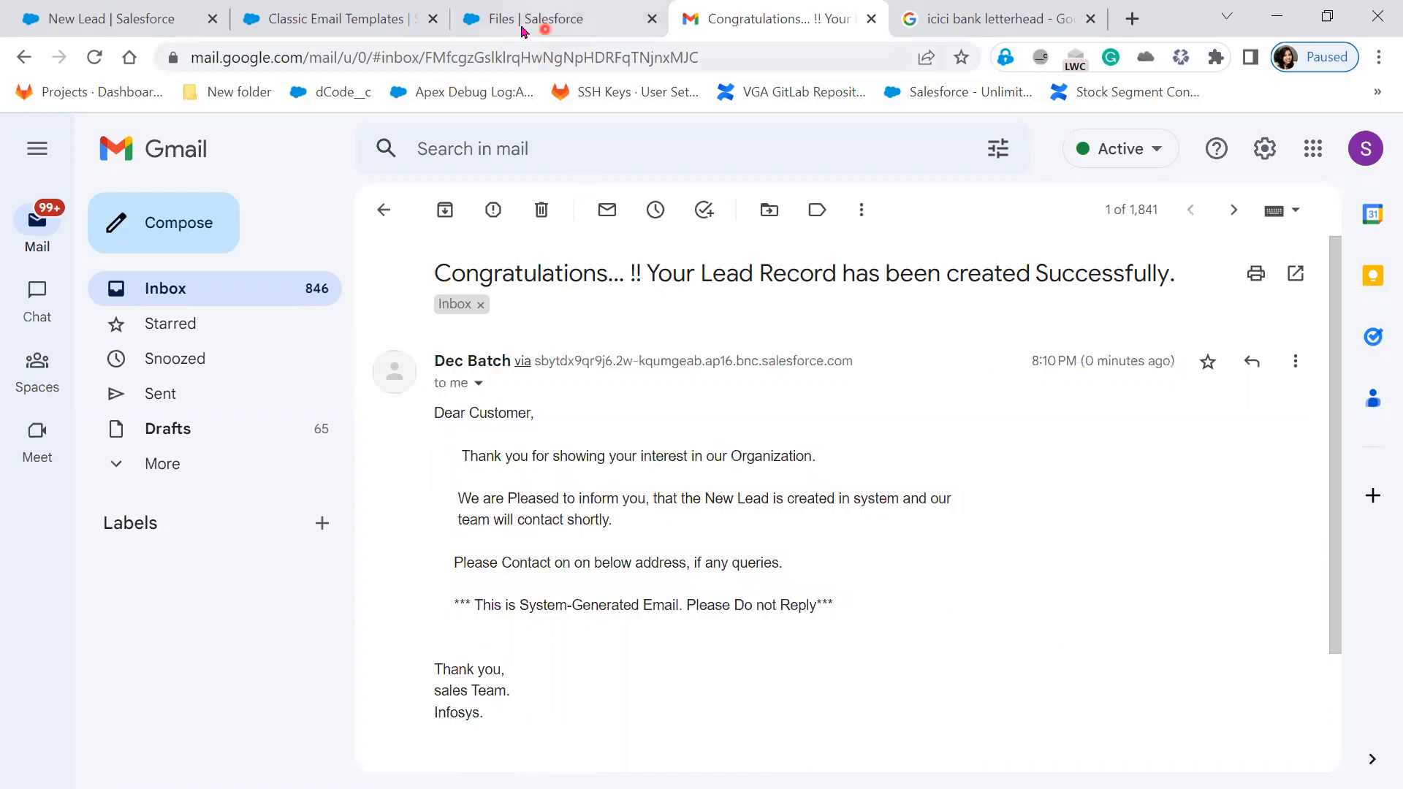
key(alt+Tab)
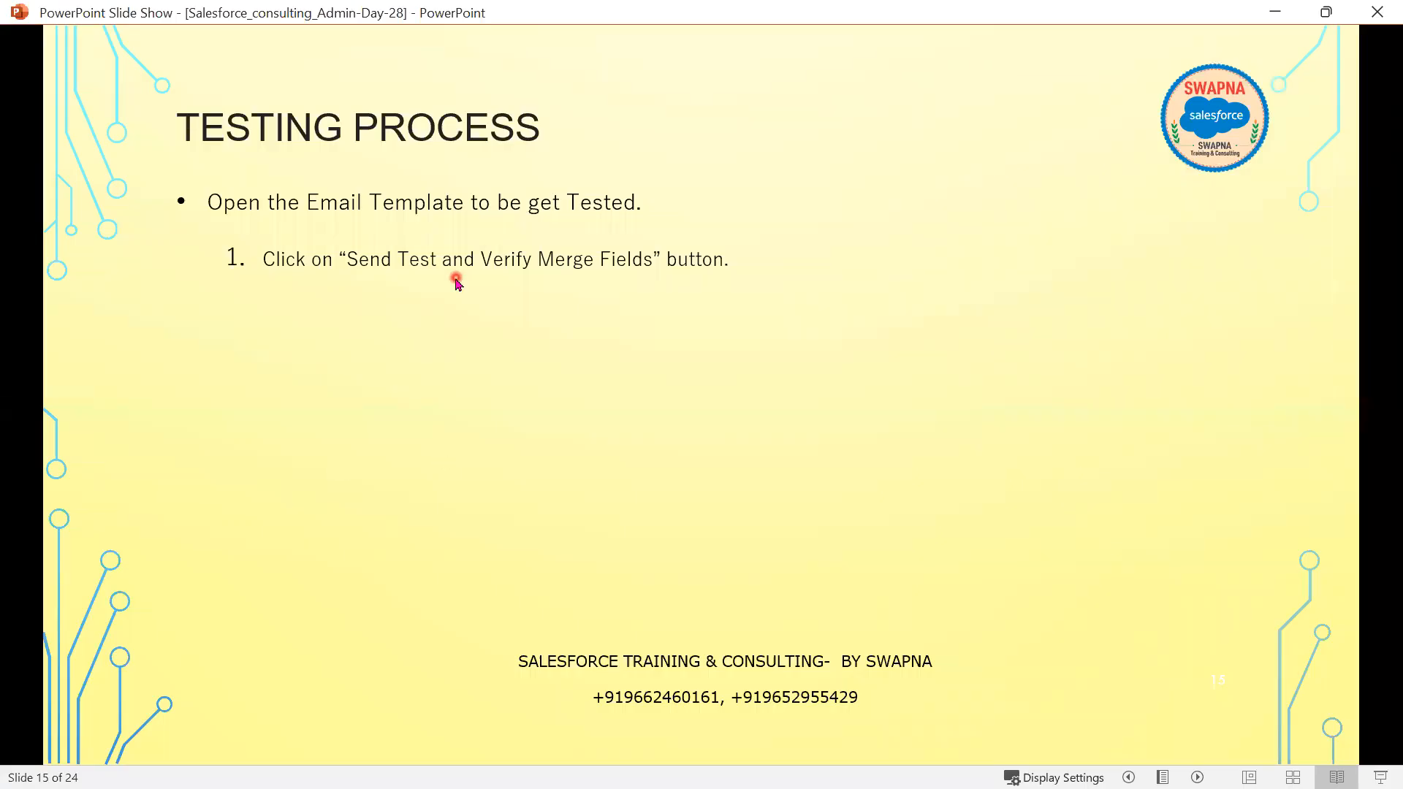
- Reveal steps 2 through 4 on the Testing Process slide, then bring Notepad++ forward
click(634, 638)
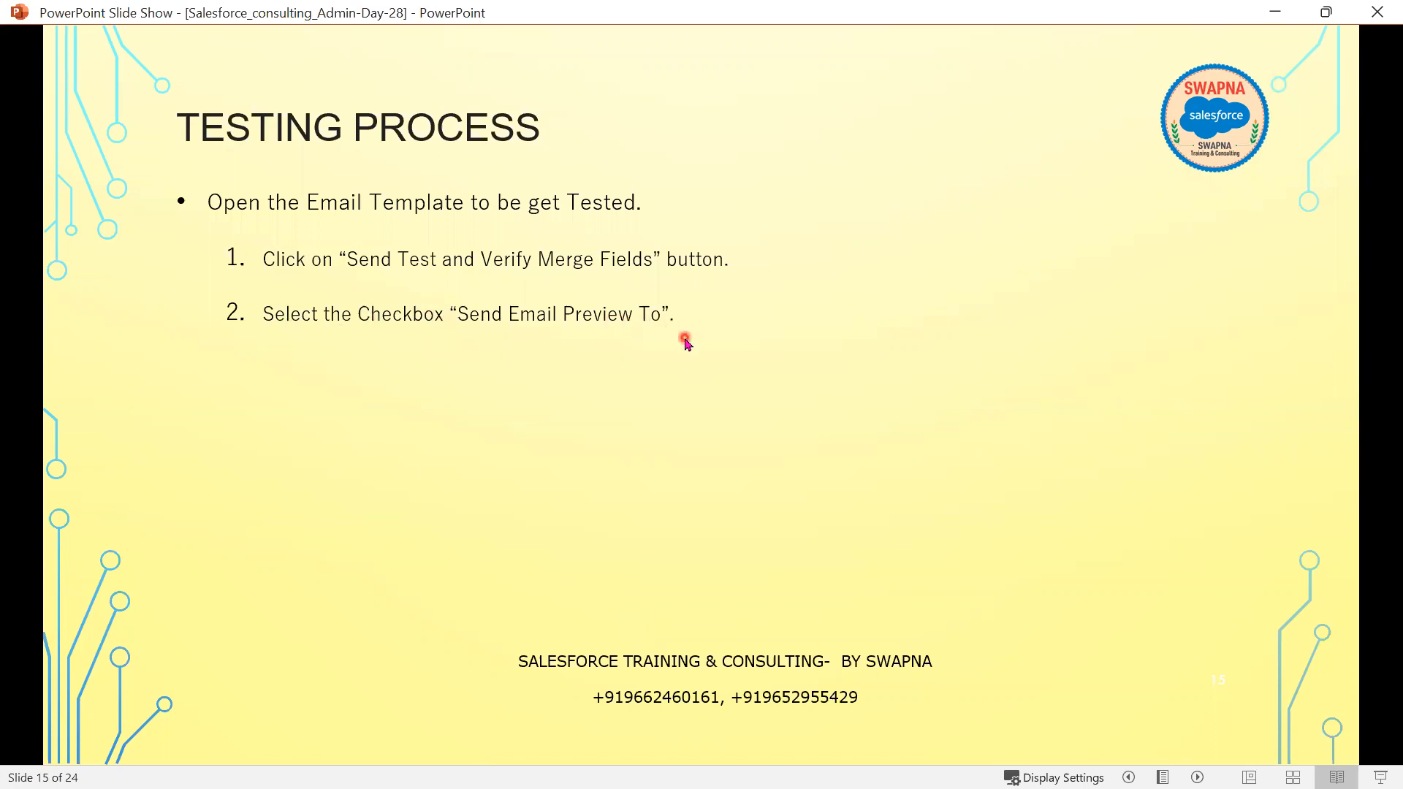
click(830, 527)
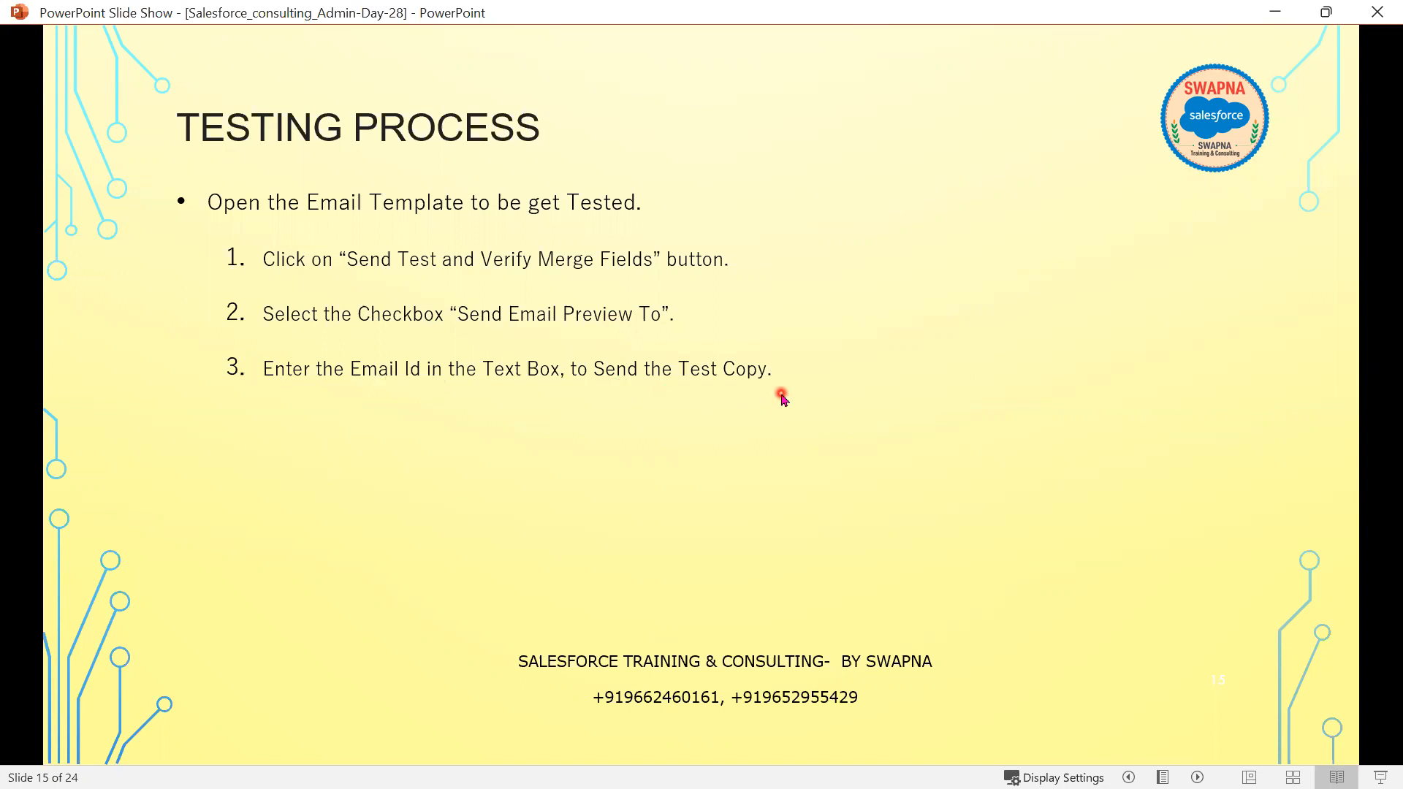
click(767, 537)
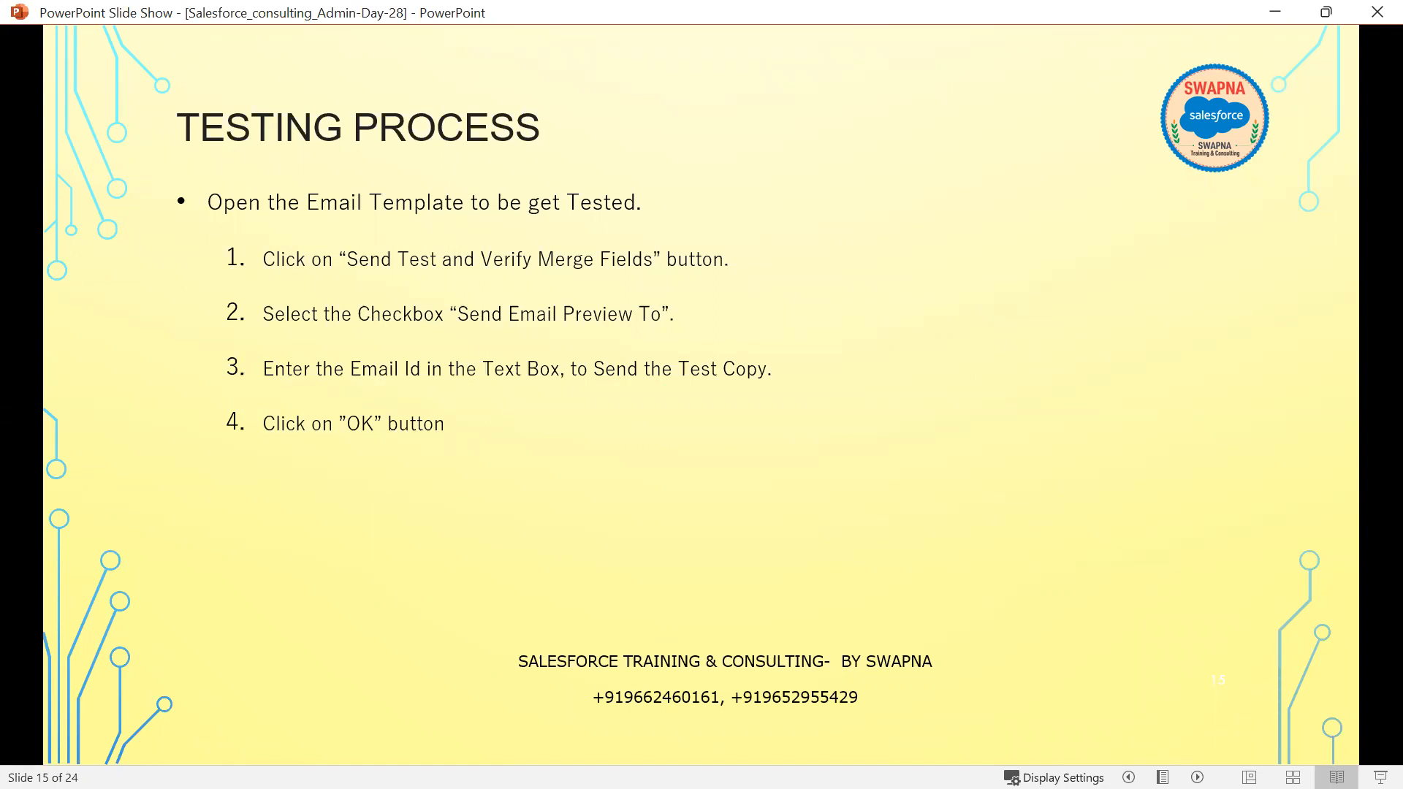
key(alt+Tab)
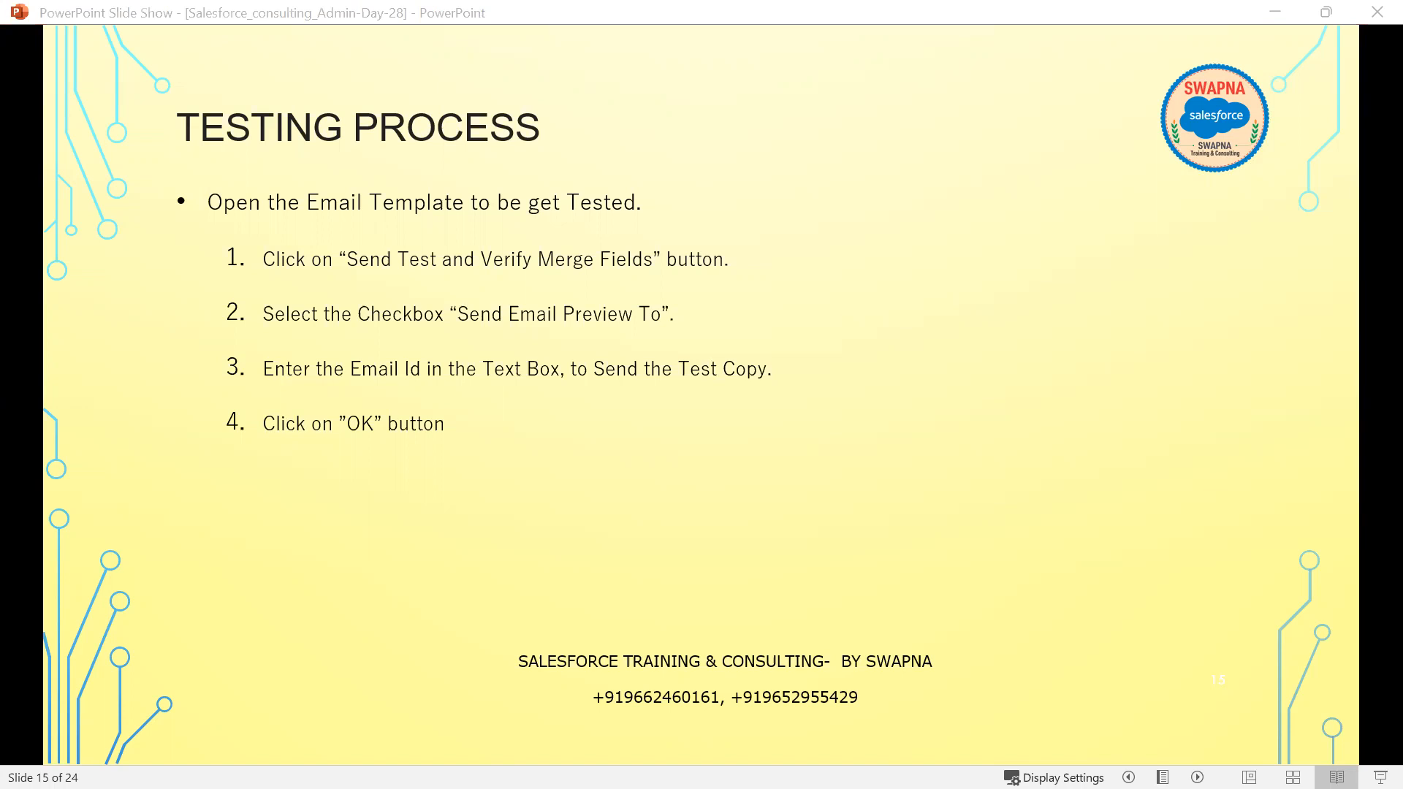
key(alt+Tab)
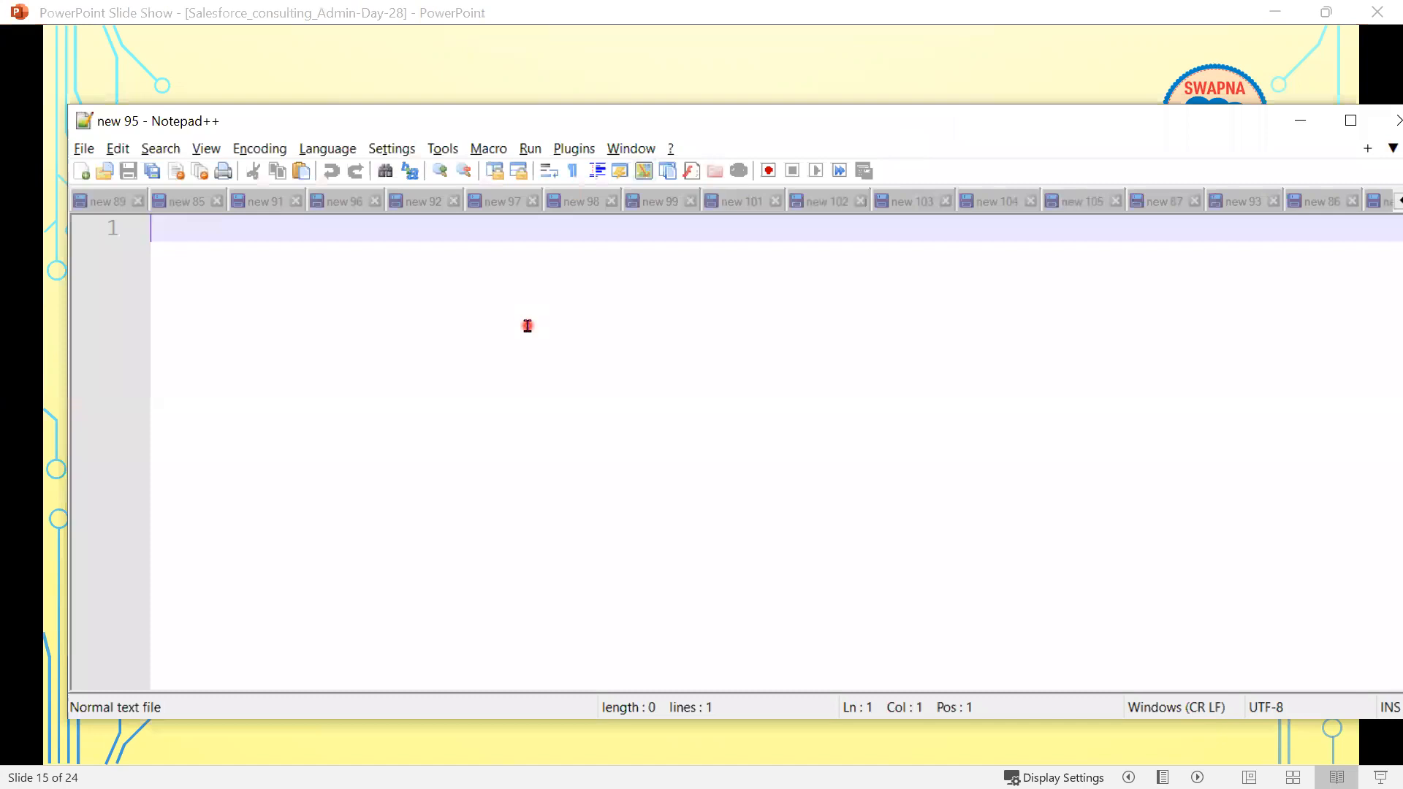
- Write the task line about configuring an Email Template to notify the Case Owner on creation of a new case Record
click(527, 327)
text(Confu)
key(BackSpace)
text(igue )
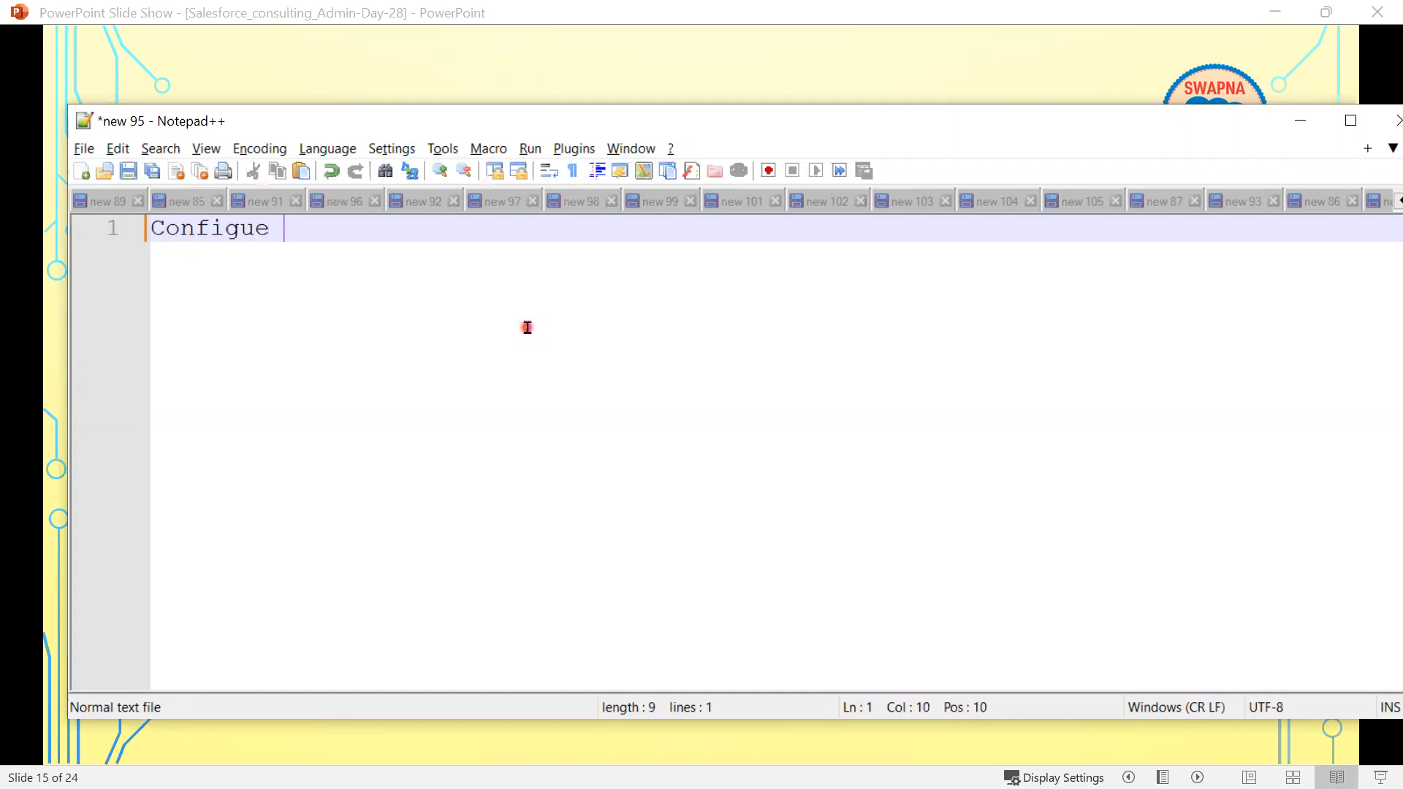
text(an Em)
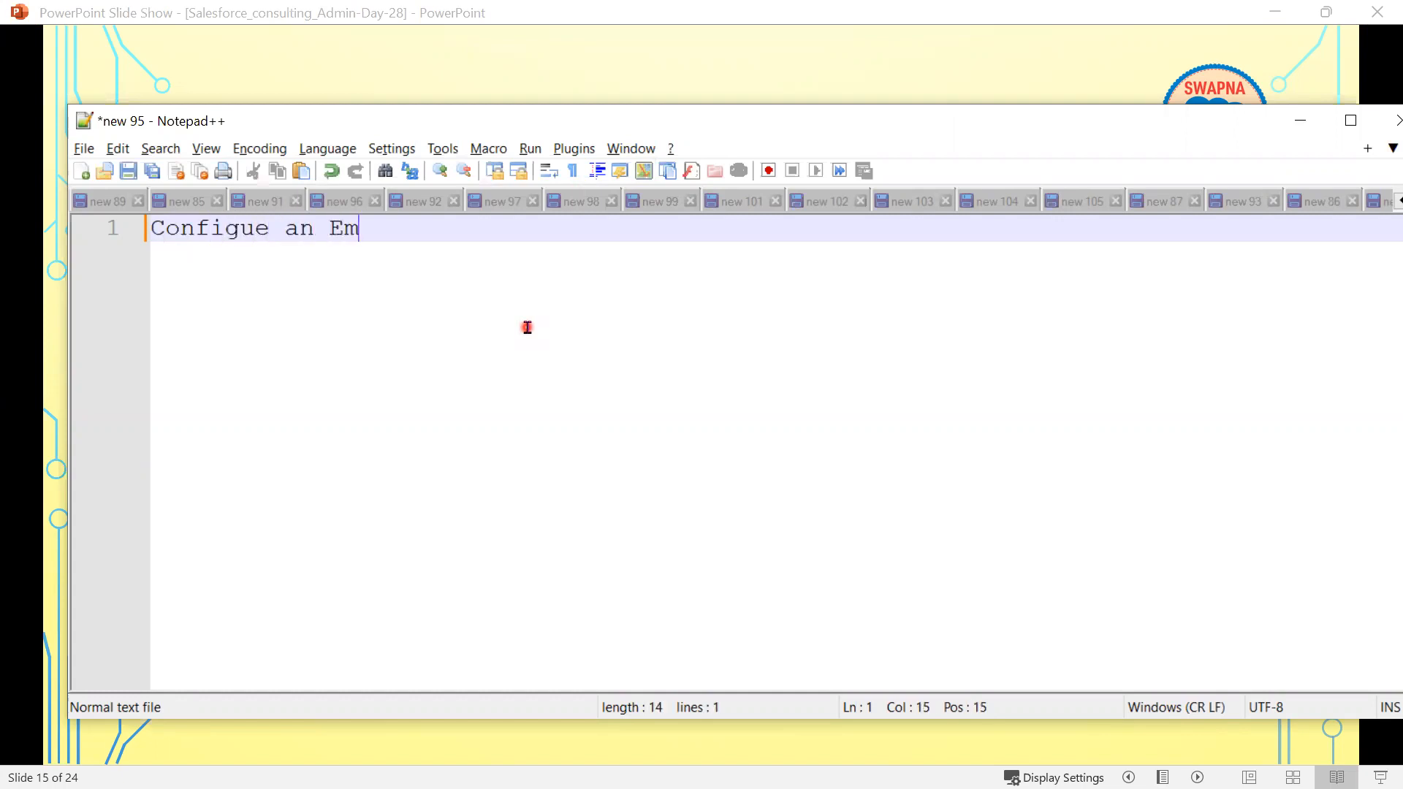
text(ail Temp)
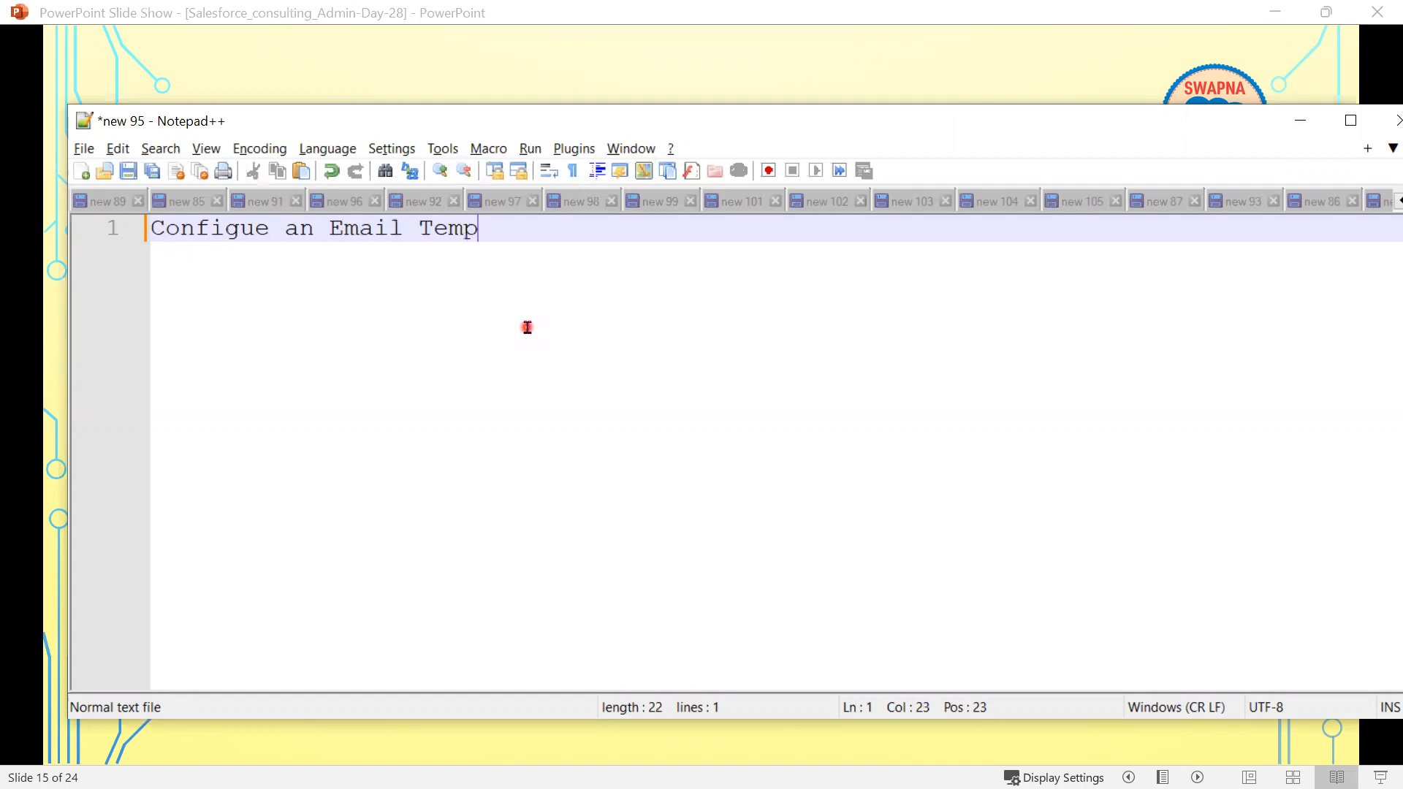
text(late, to)
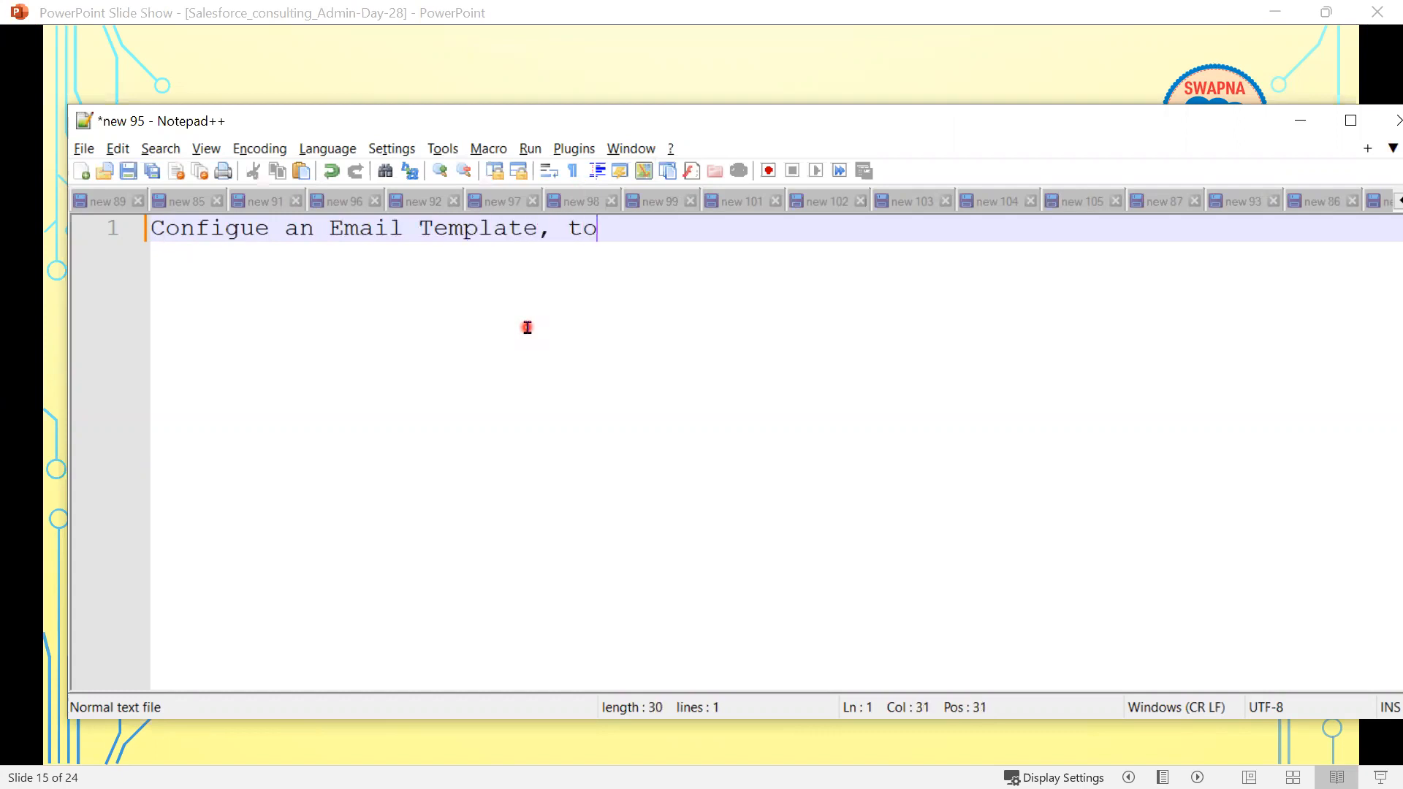
text( Notify )
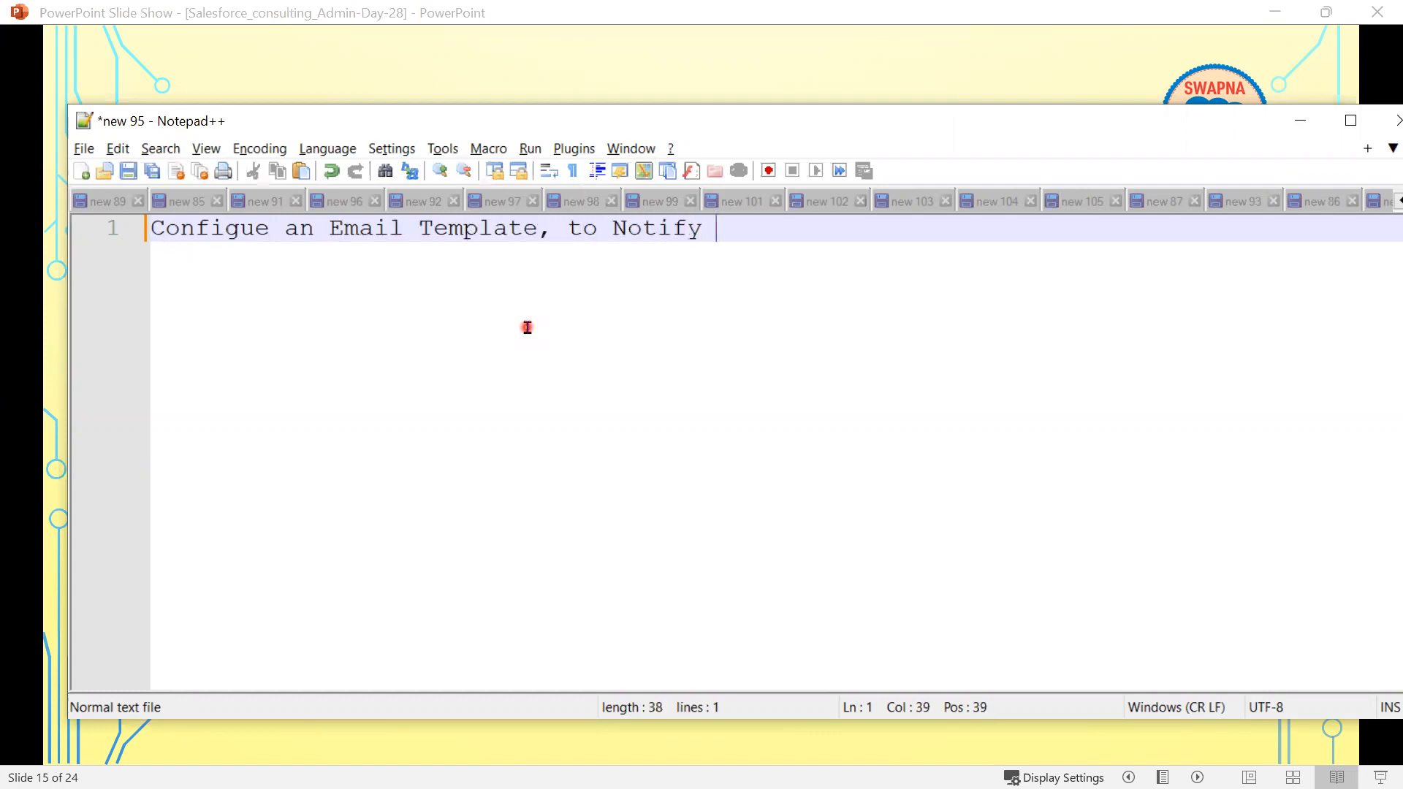
text(the C)
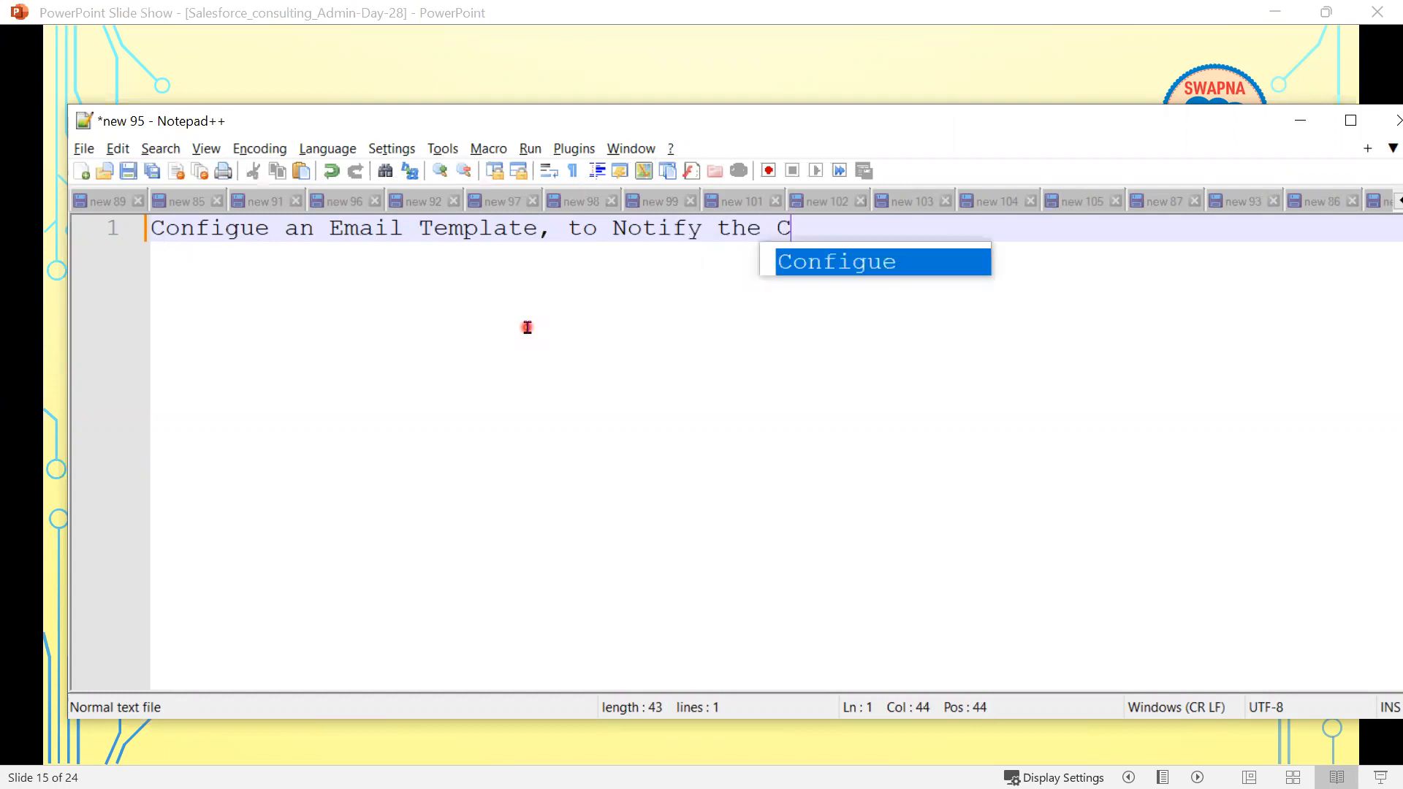
text(ase )
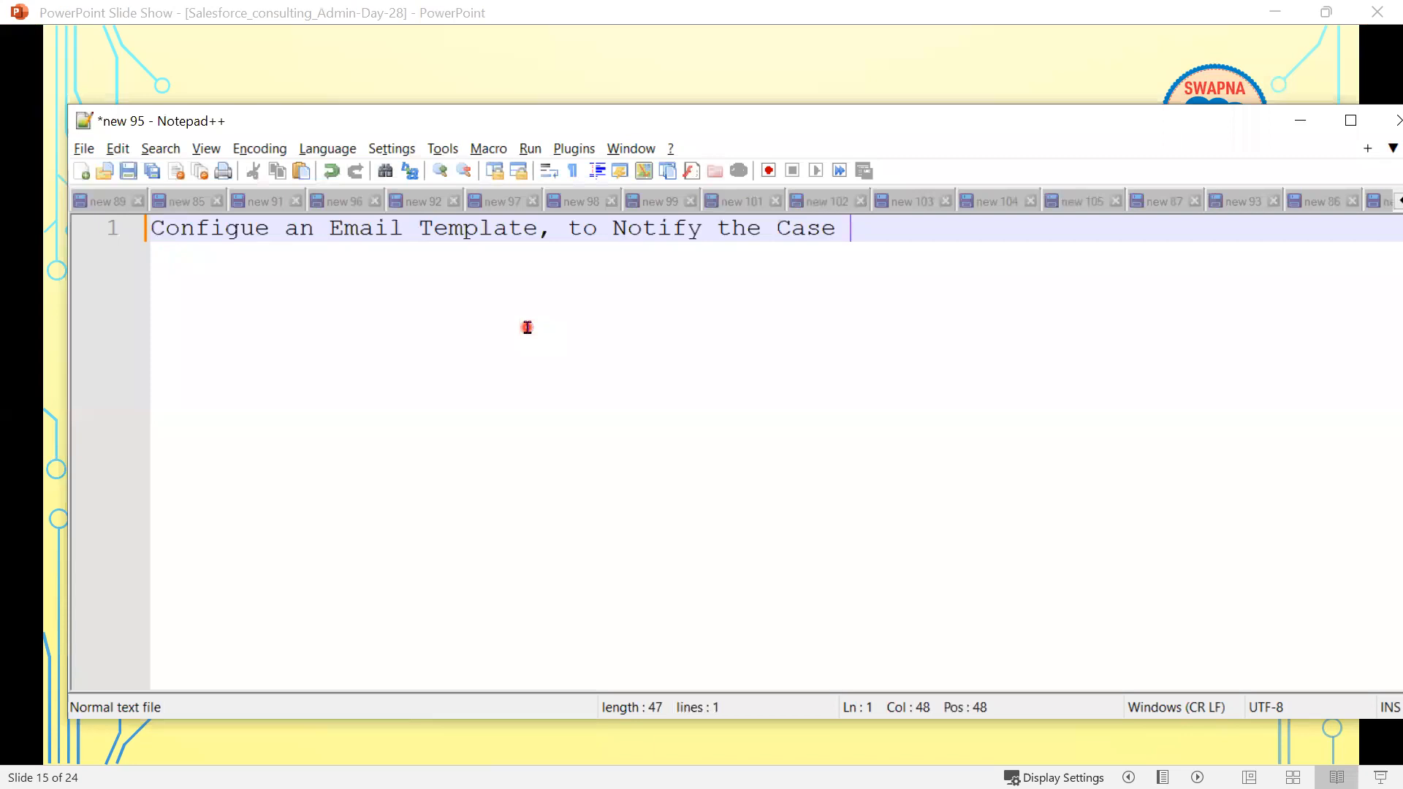
text(Owner on creation o)
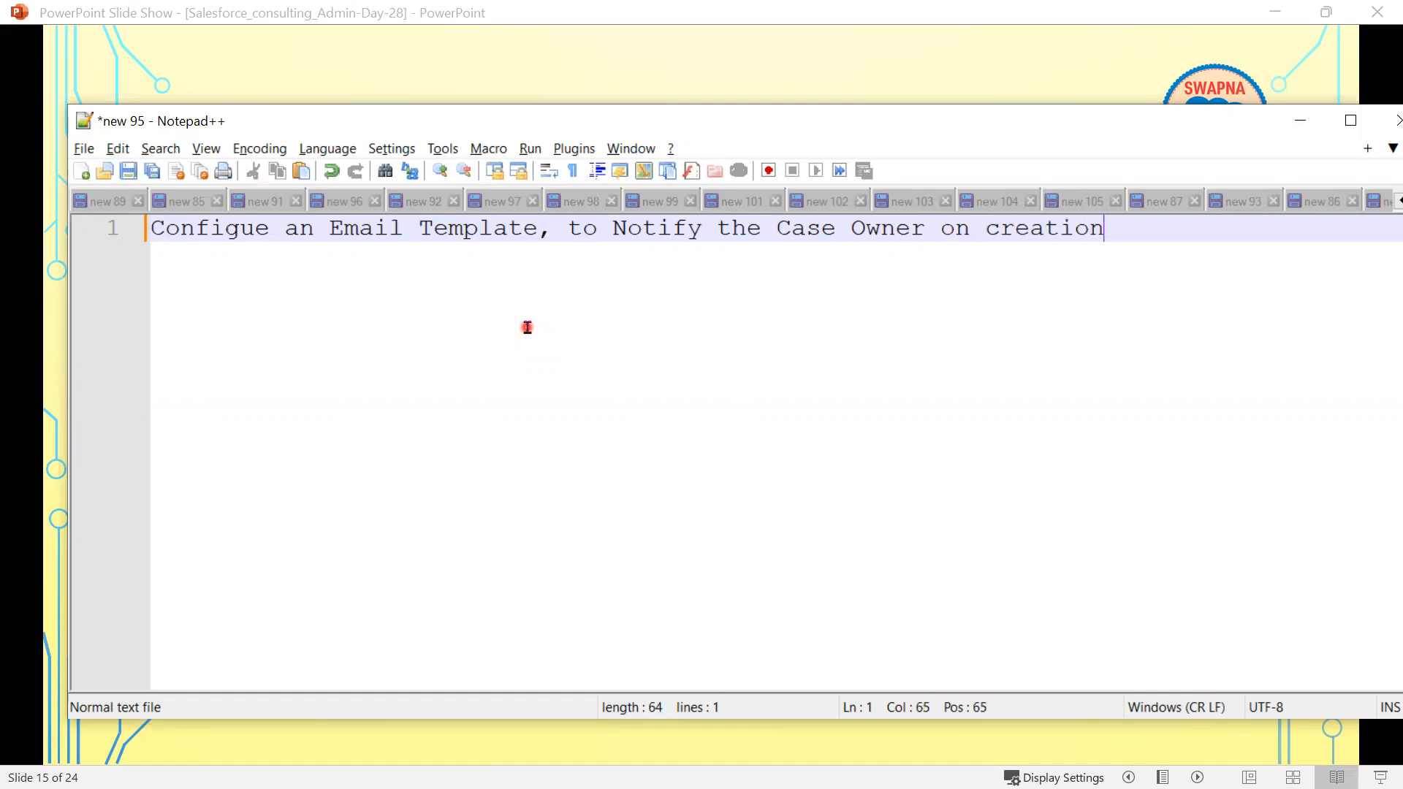
text(new)
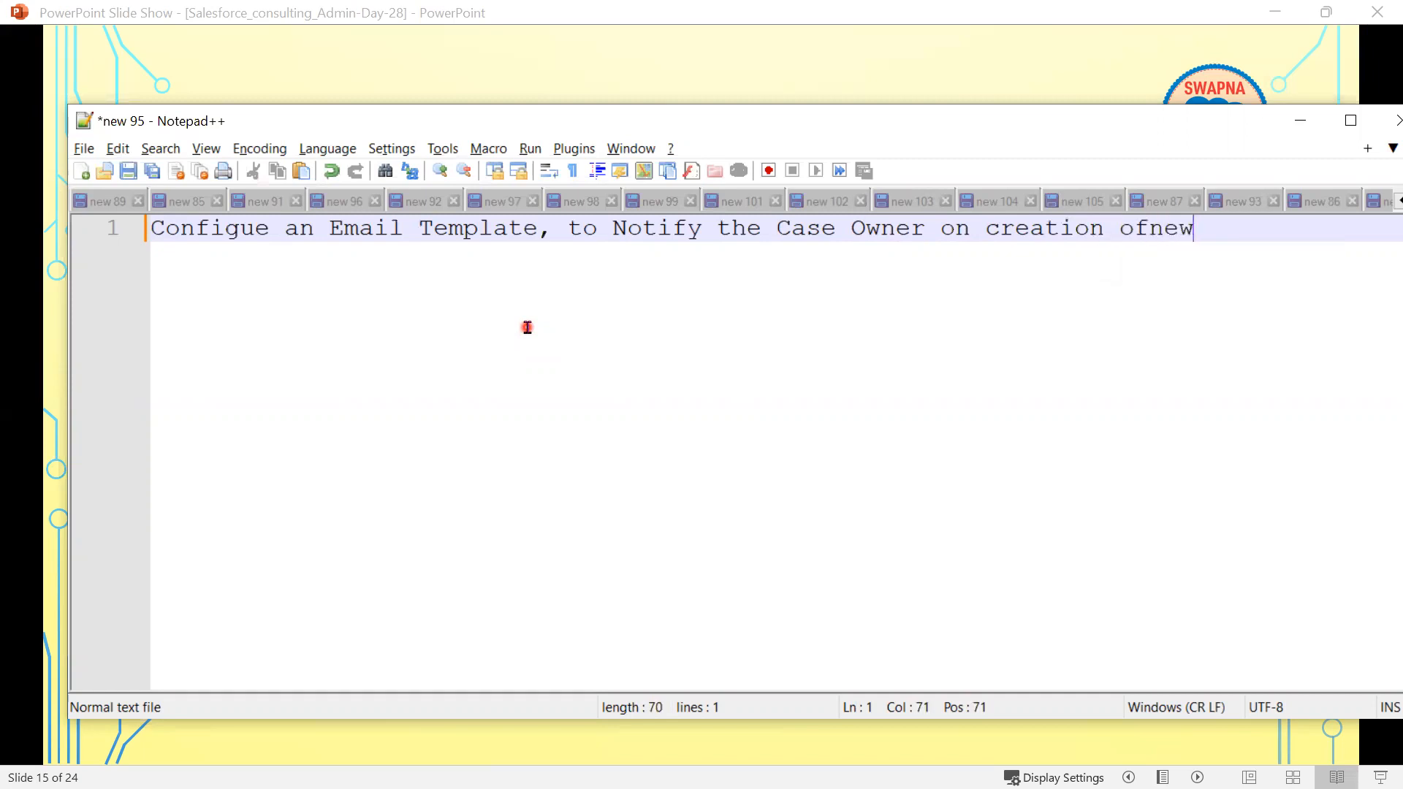
text( case Record)
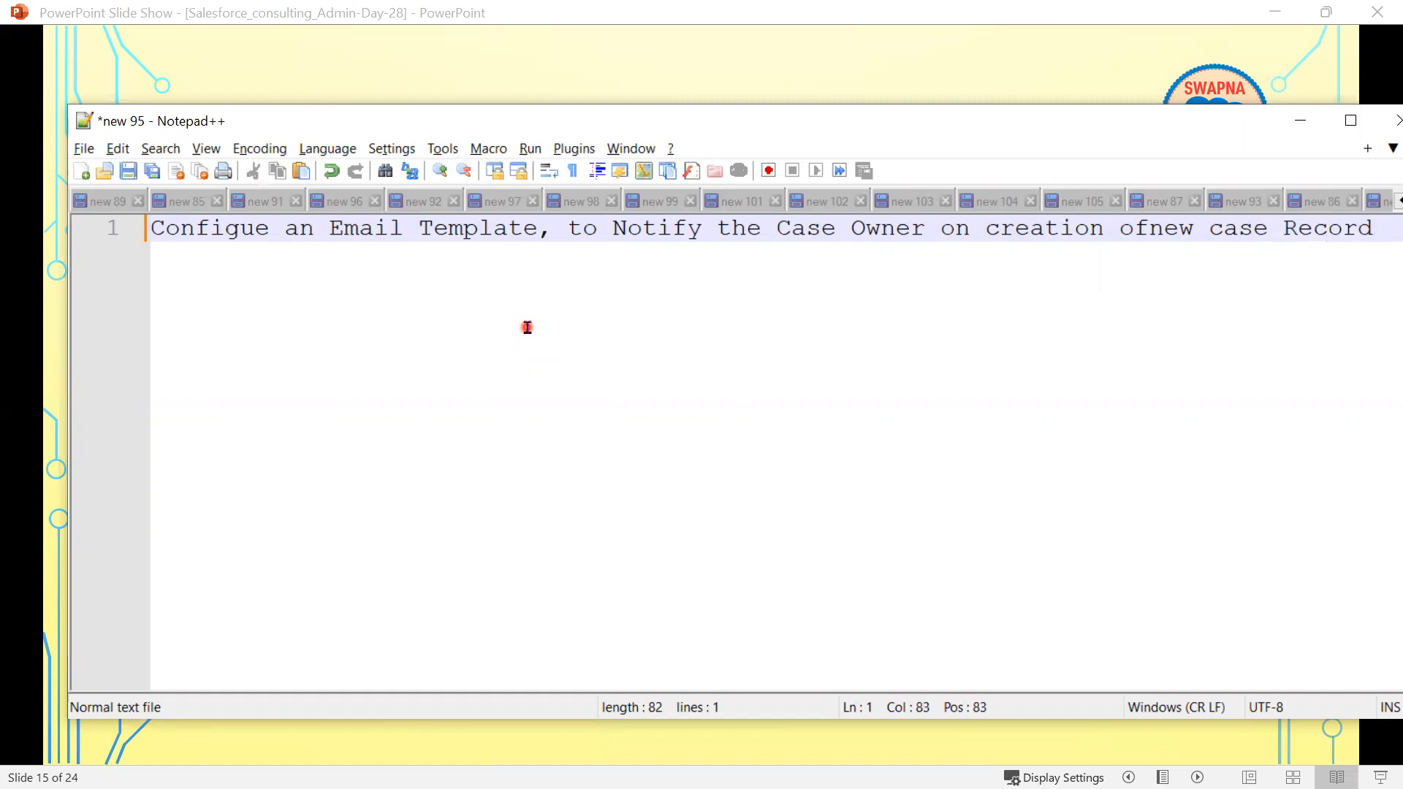
click(1150, 228)
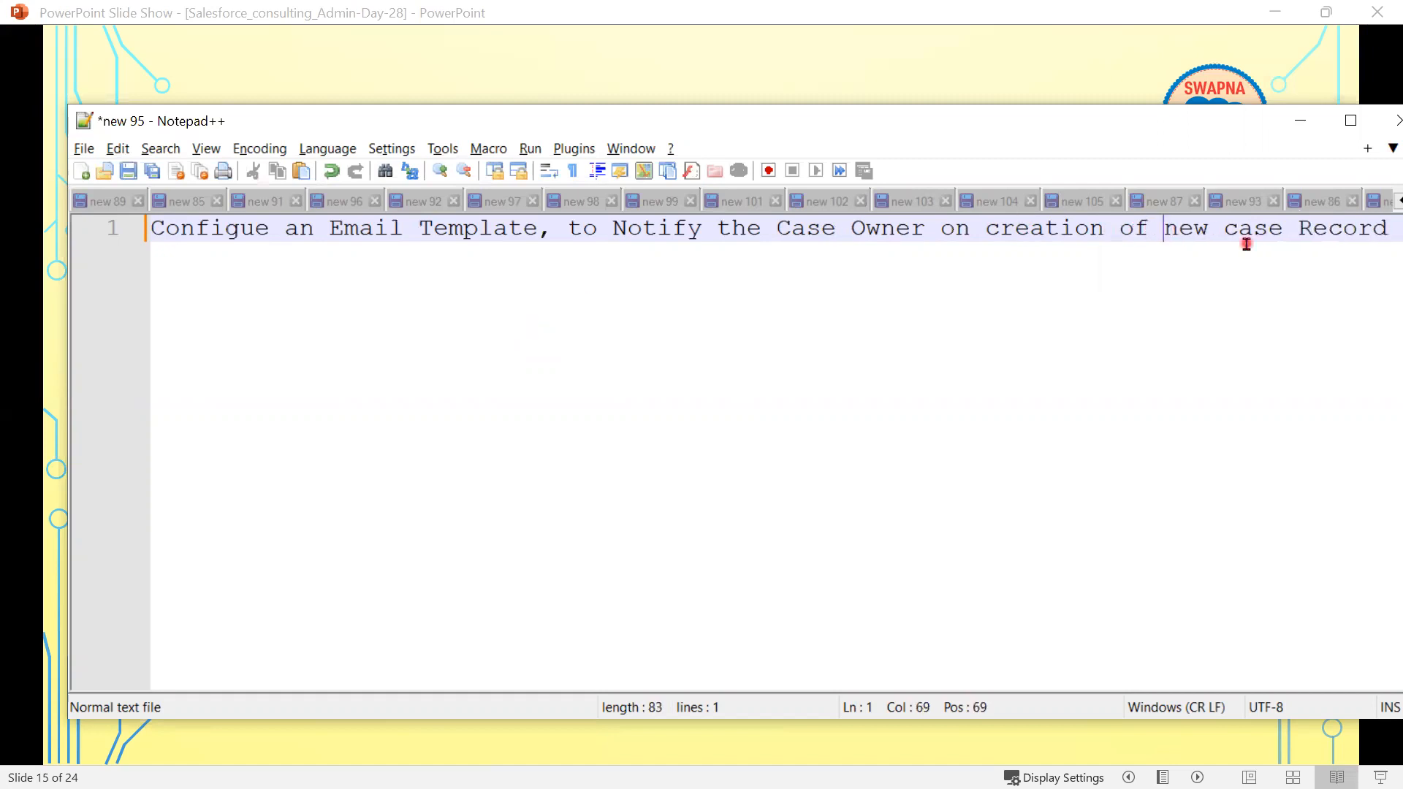
click(1381, 228)
- Add the line 'Email Subject : New Case Record is Created' and an 'Email Content' heading
key(Return)
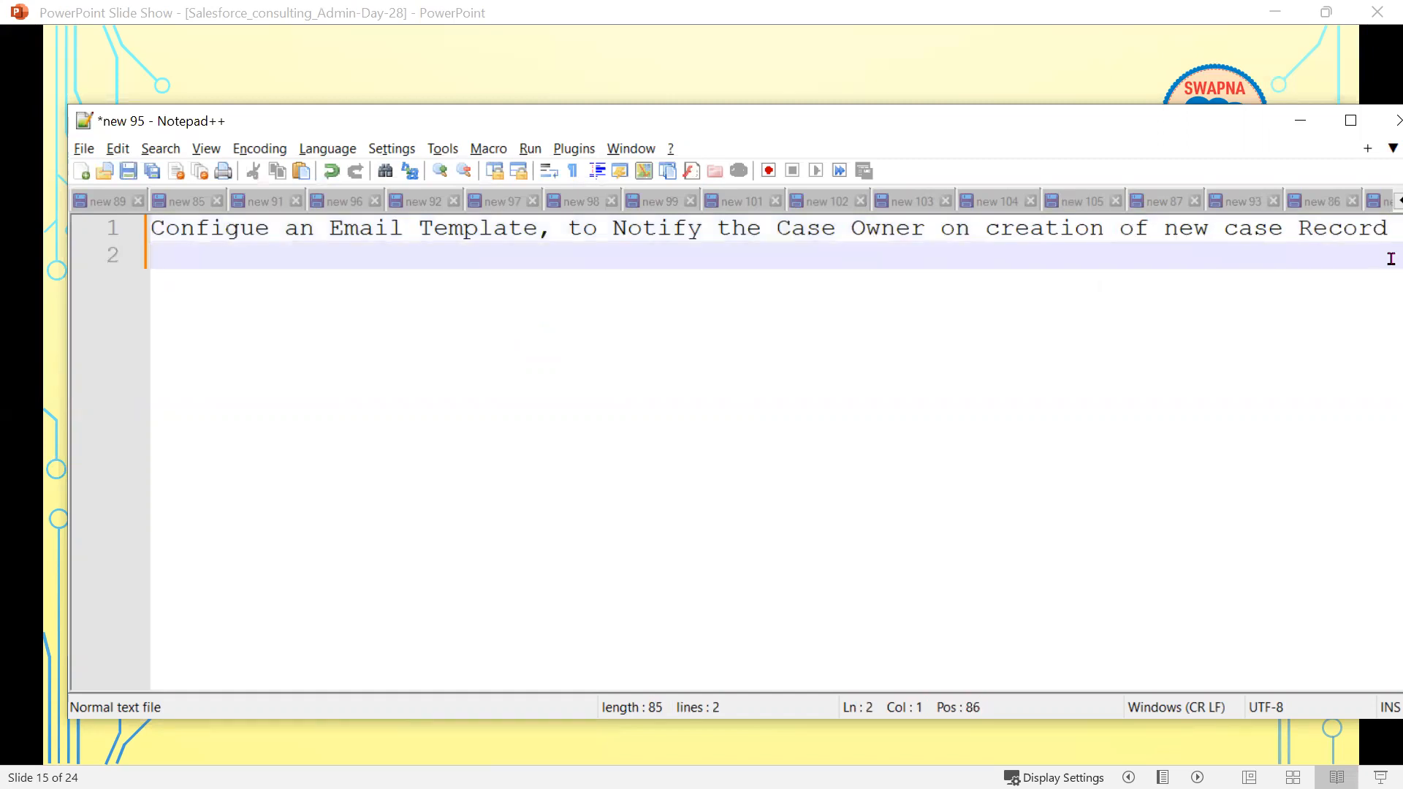
key(Return)
text(Ema)
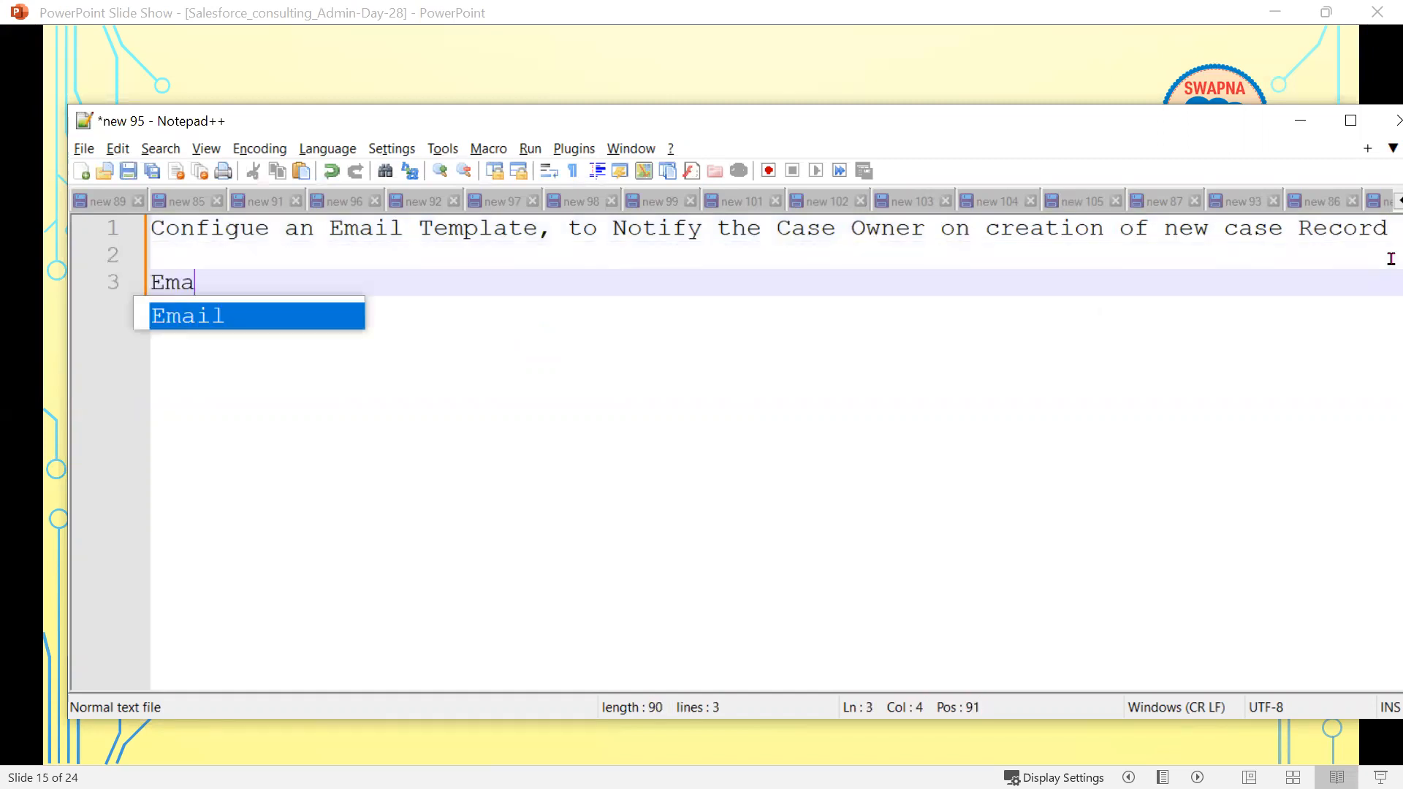
text(il Su)
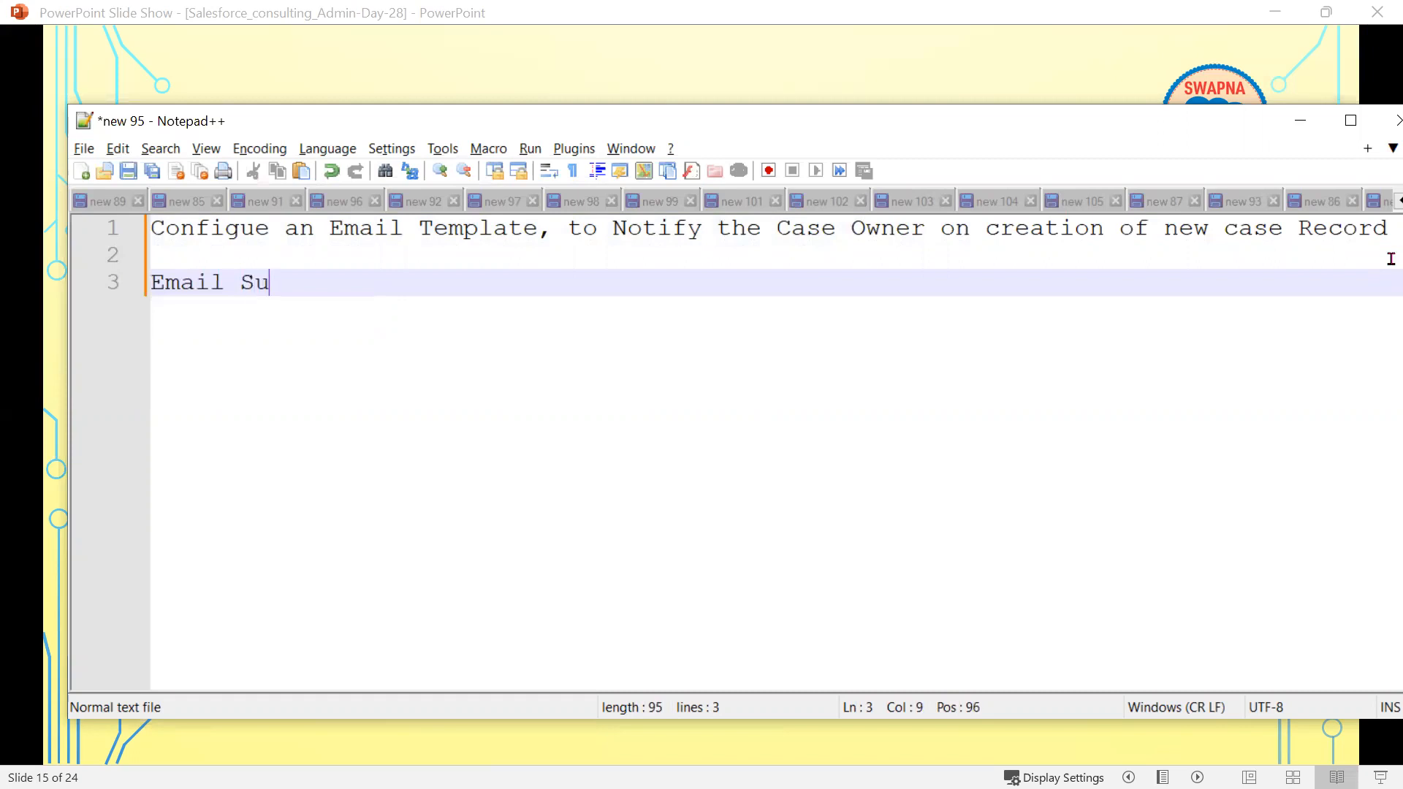
text(bject :)
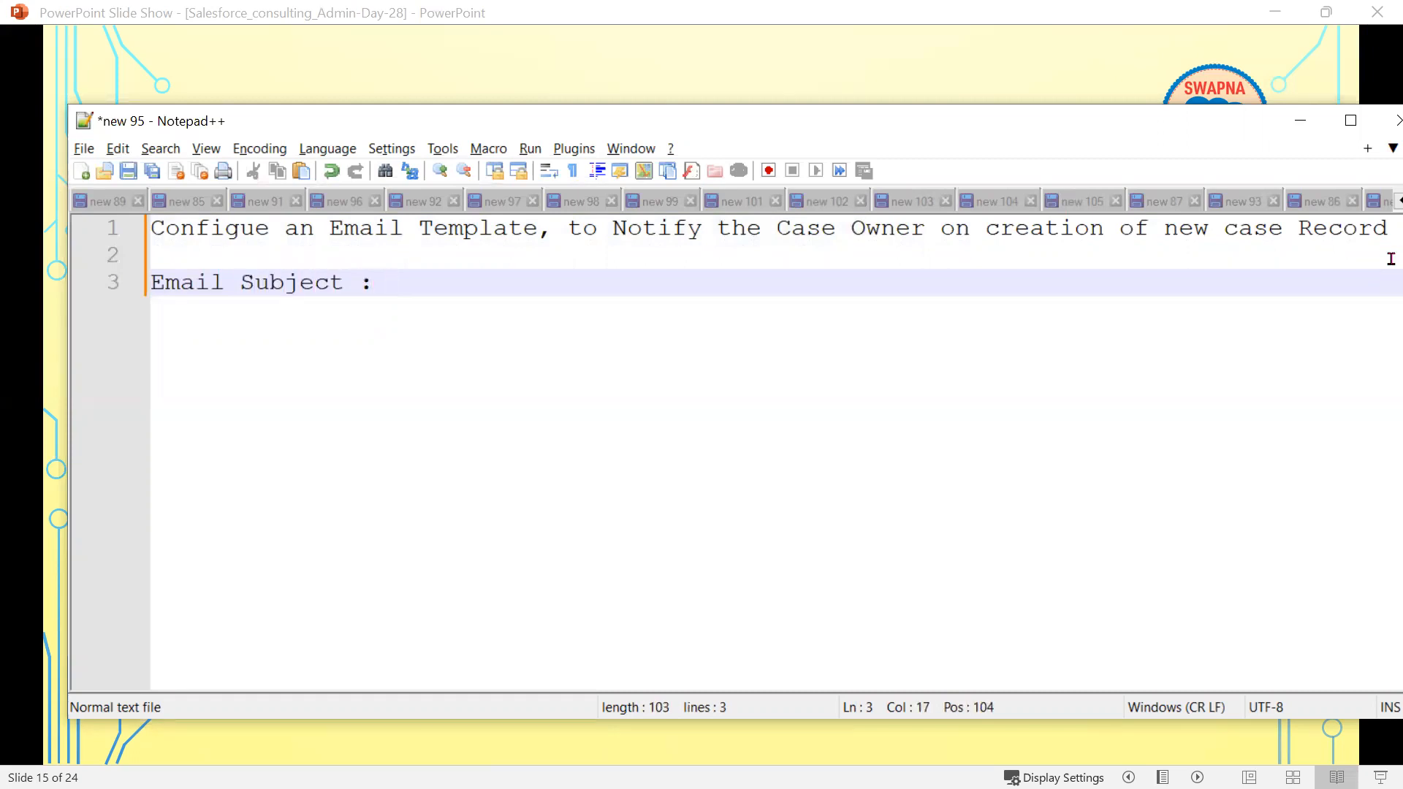
text( N)
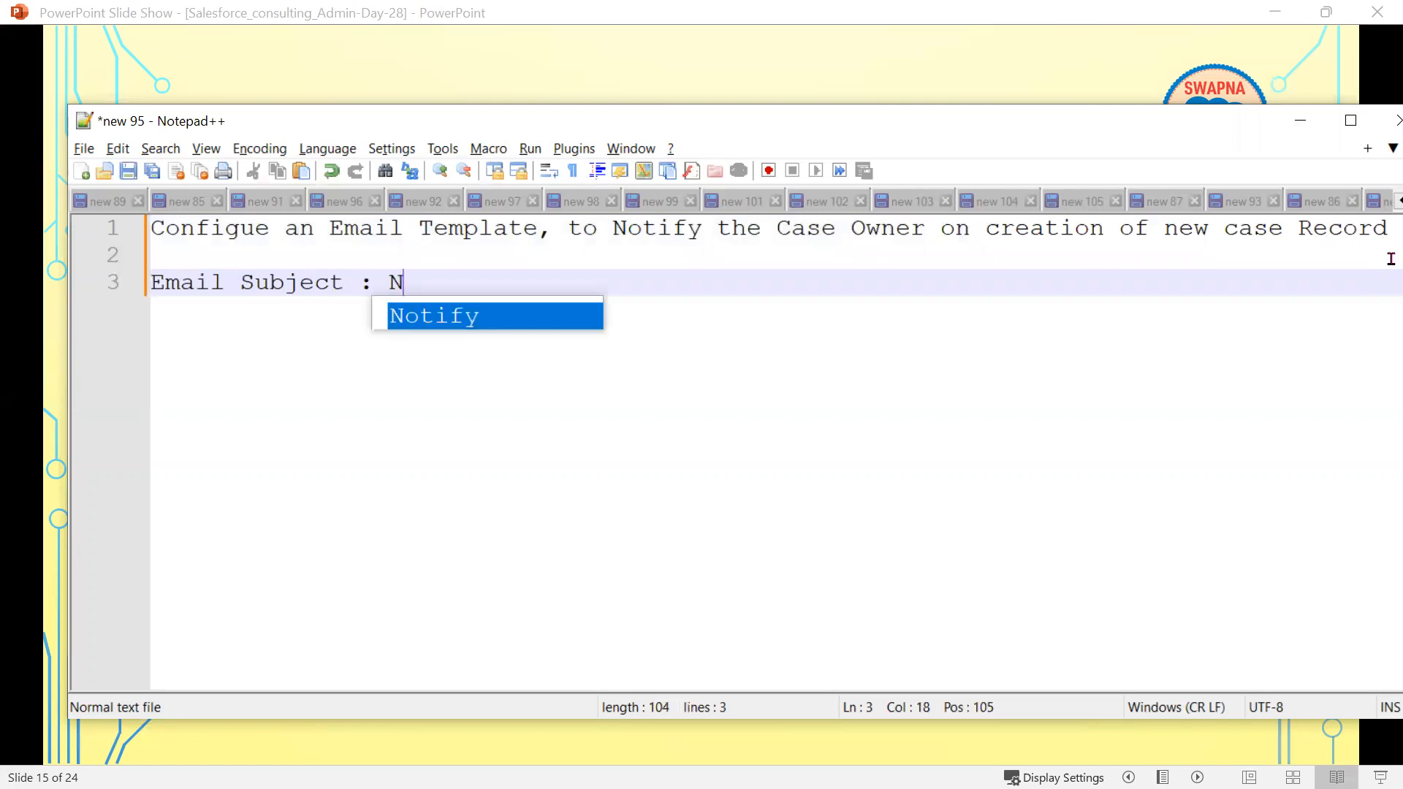
text(ew Re)
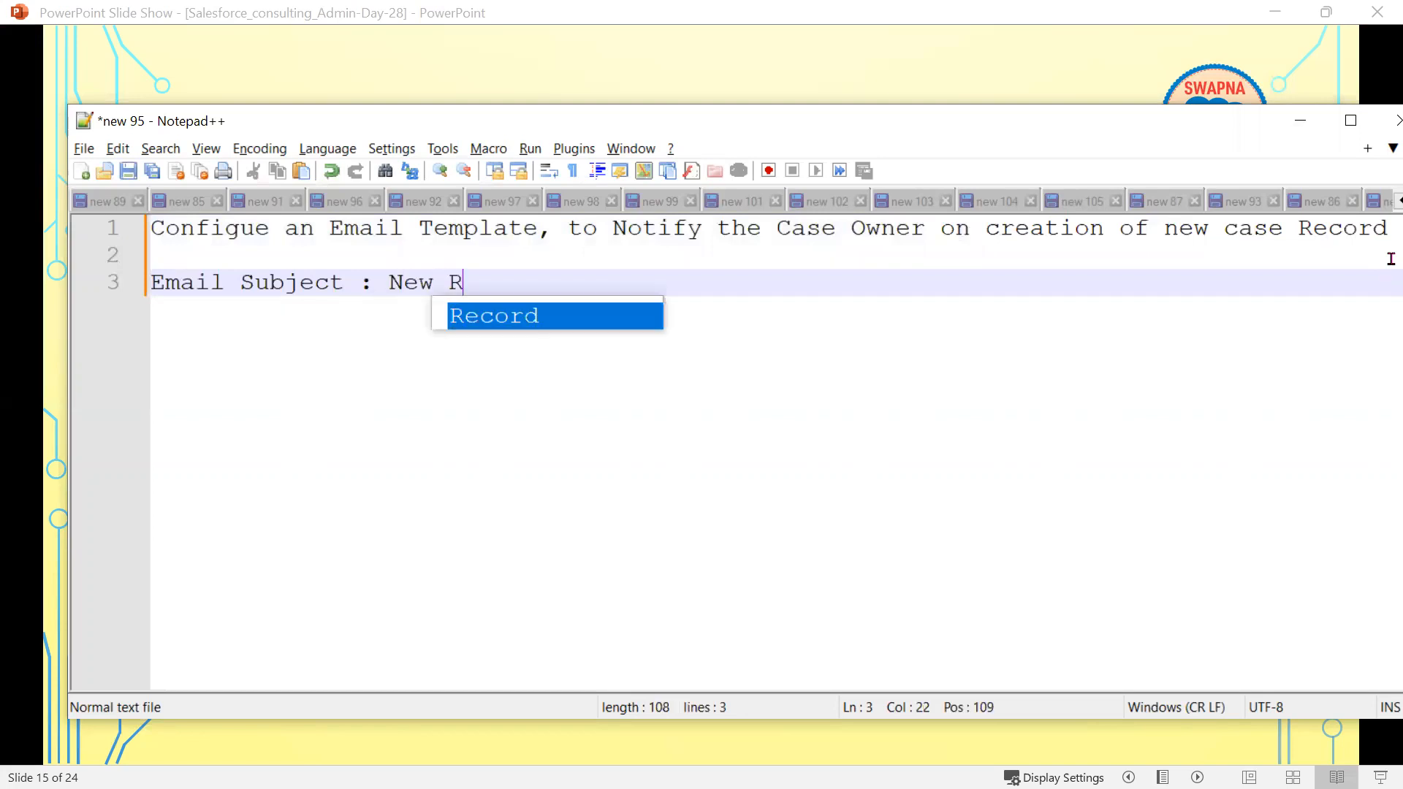
key(BackSpace)
key(BackSpace)
text(Cas)
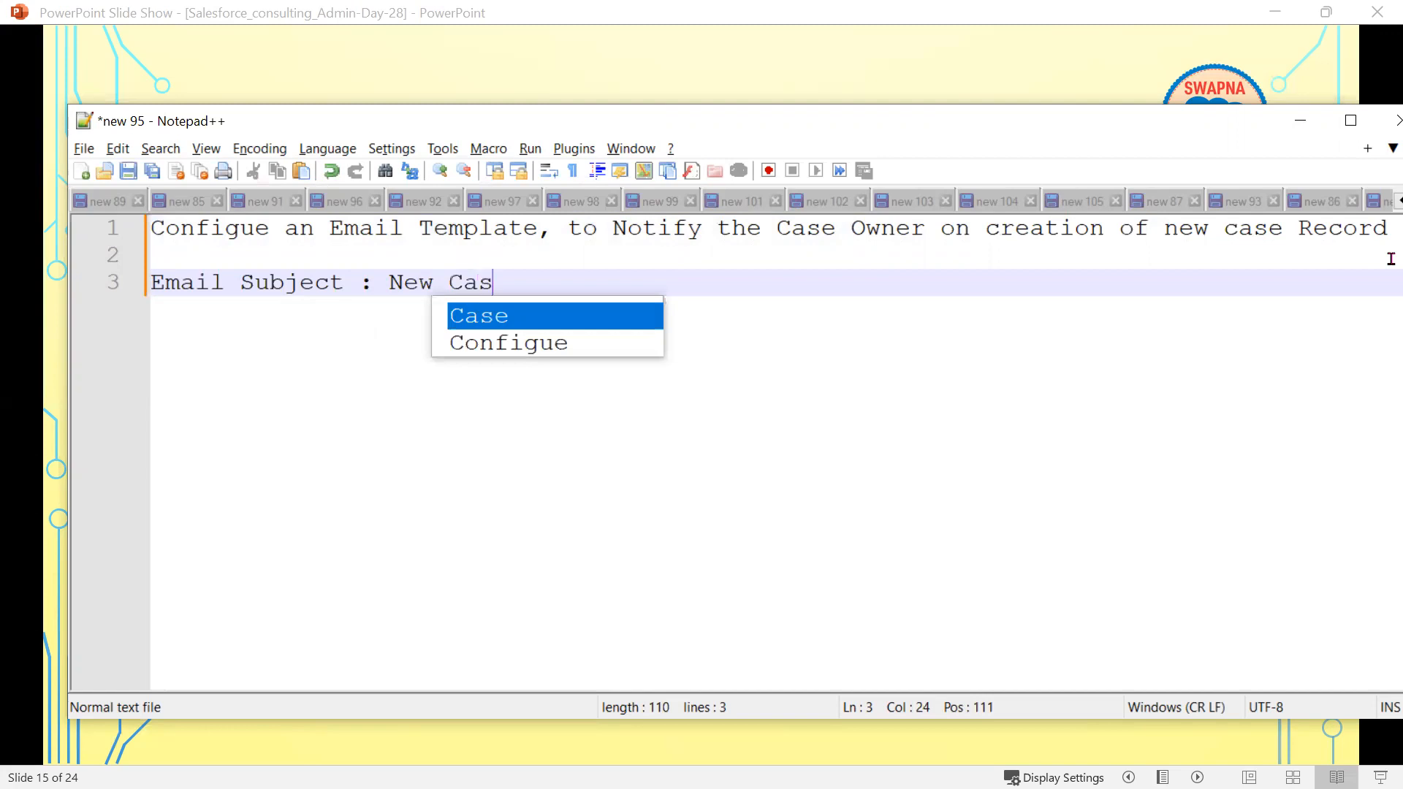
text(e Records)
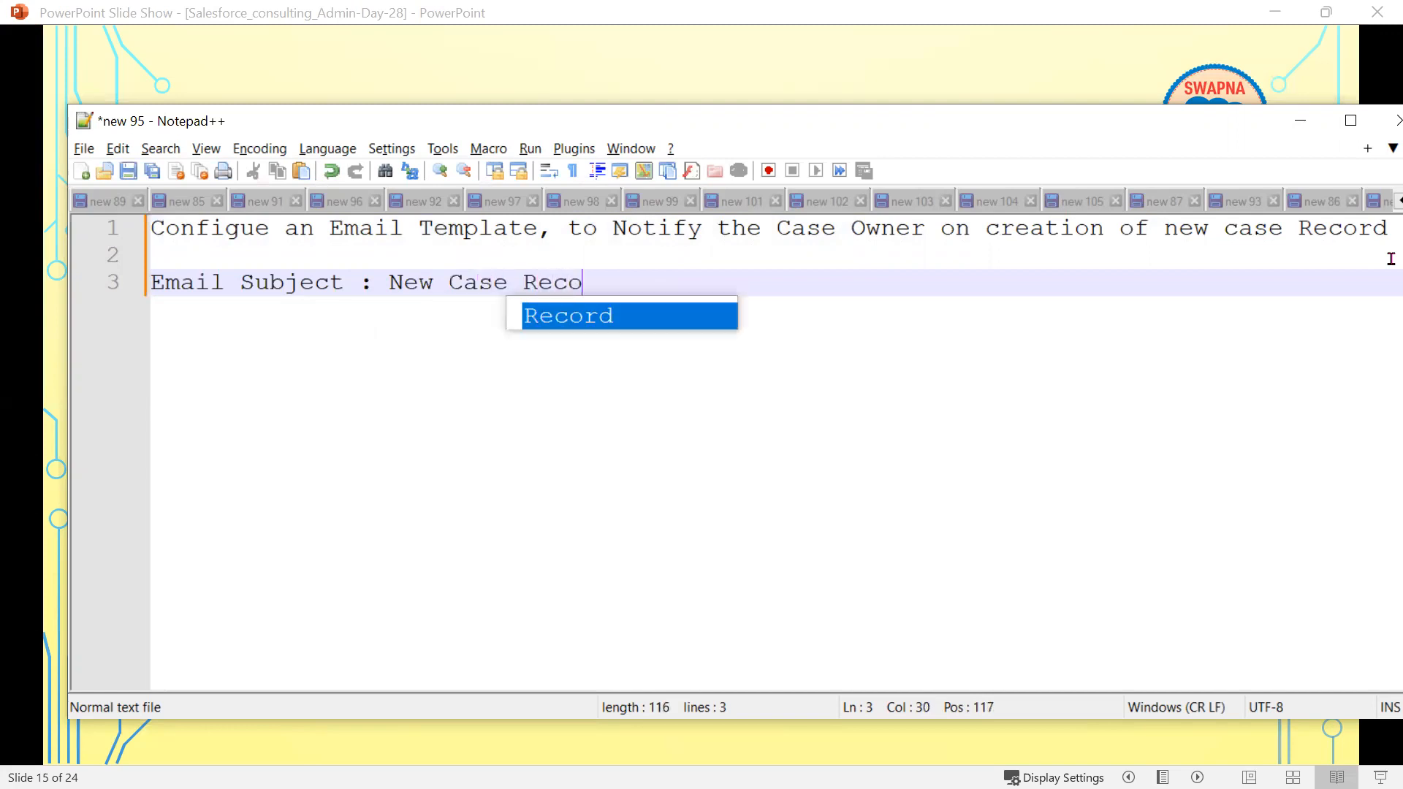
key(BackSpace)
key(BackSpace)
text(is Created)
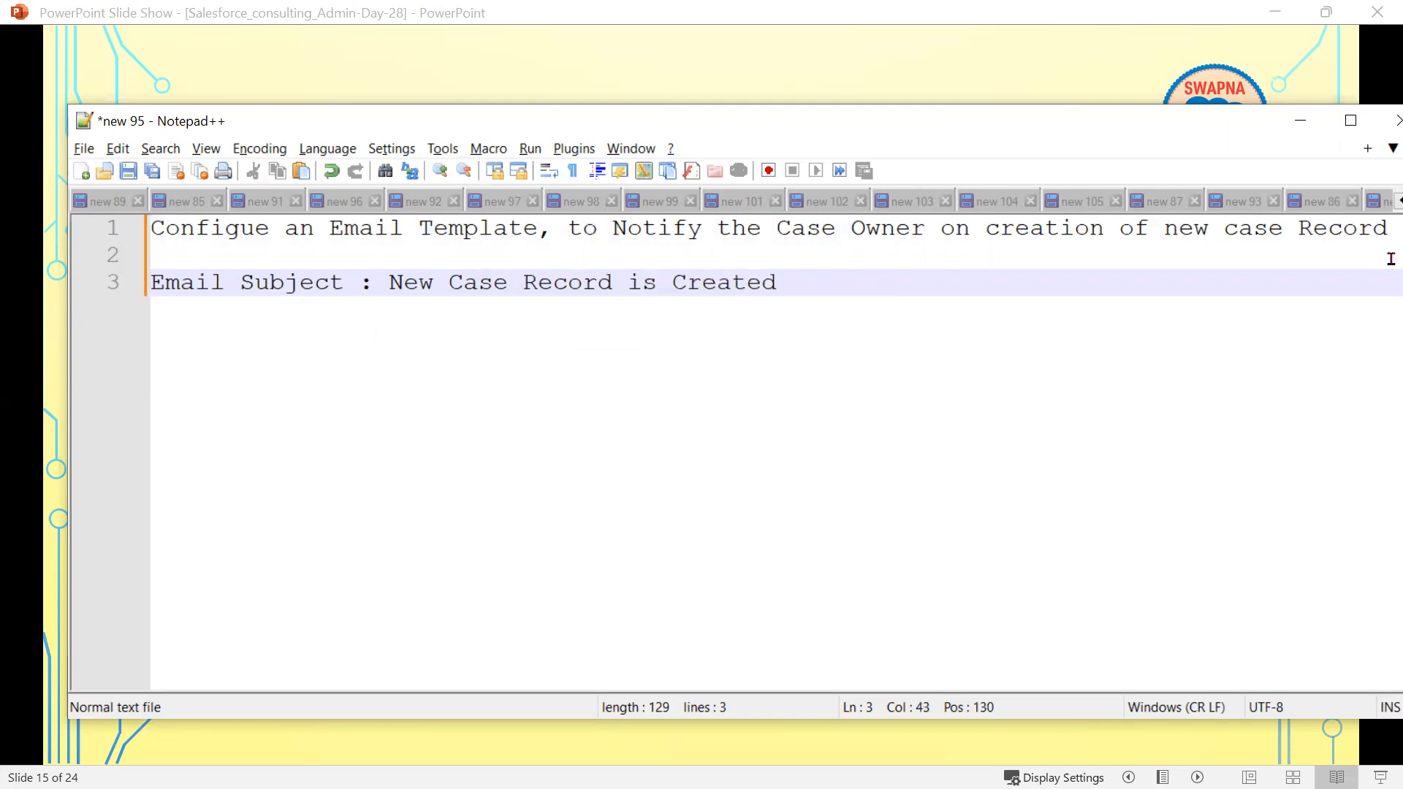
key(Return)
key(Return)
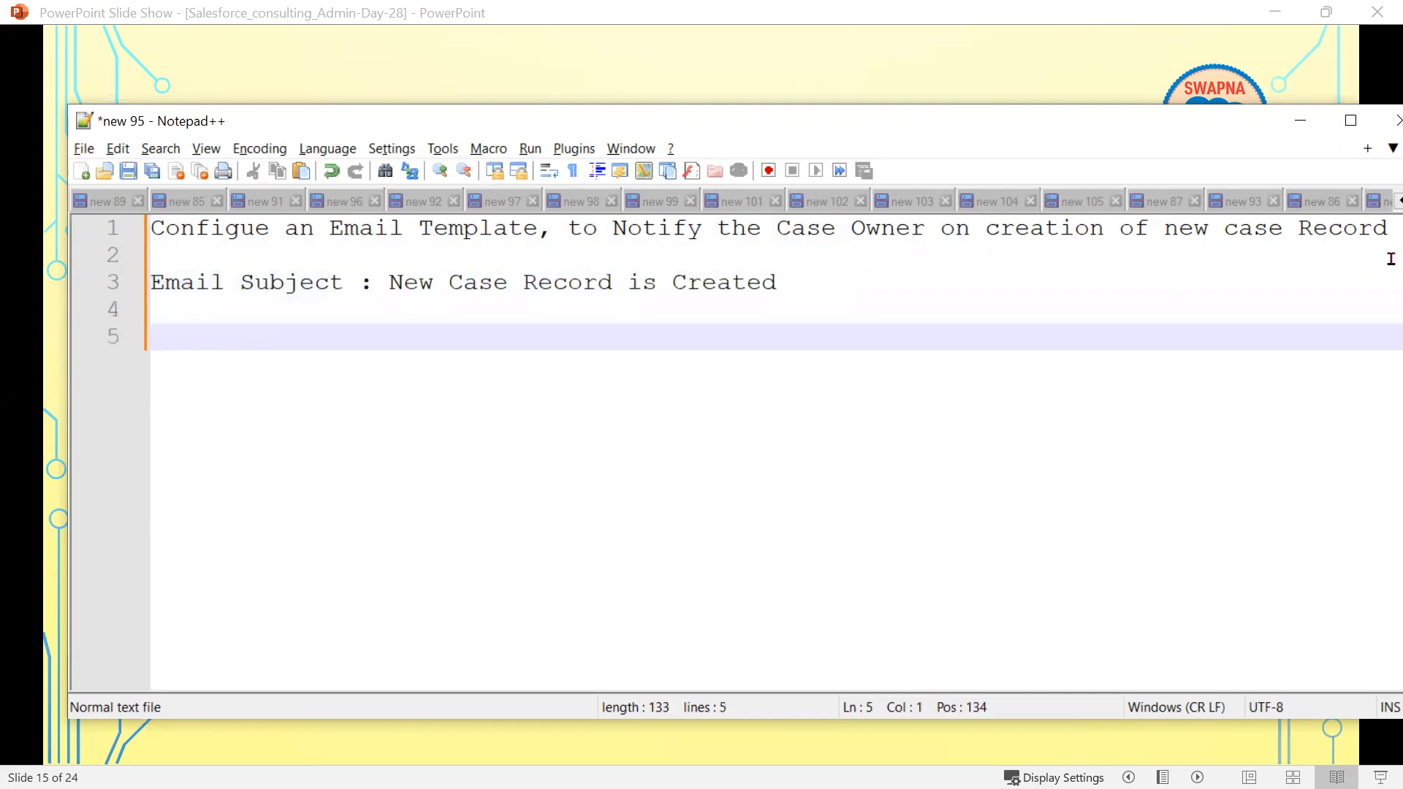
text(Email Contene)
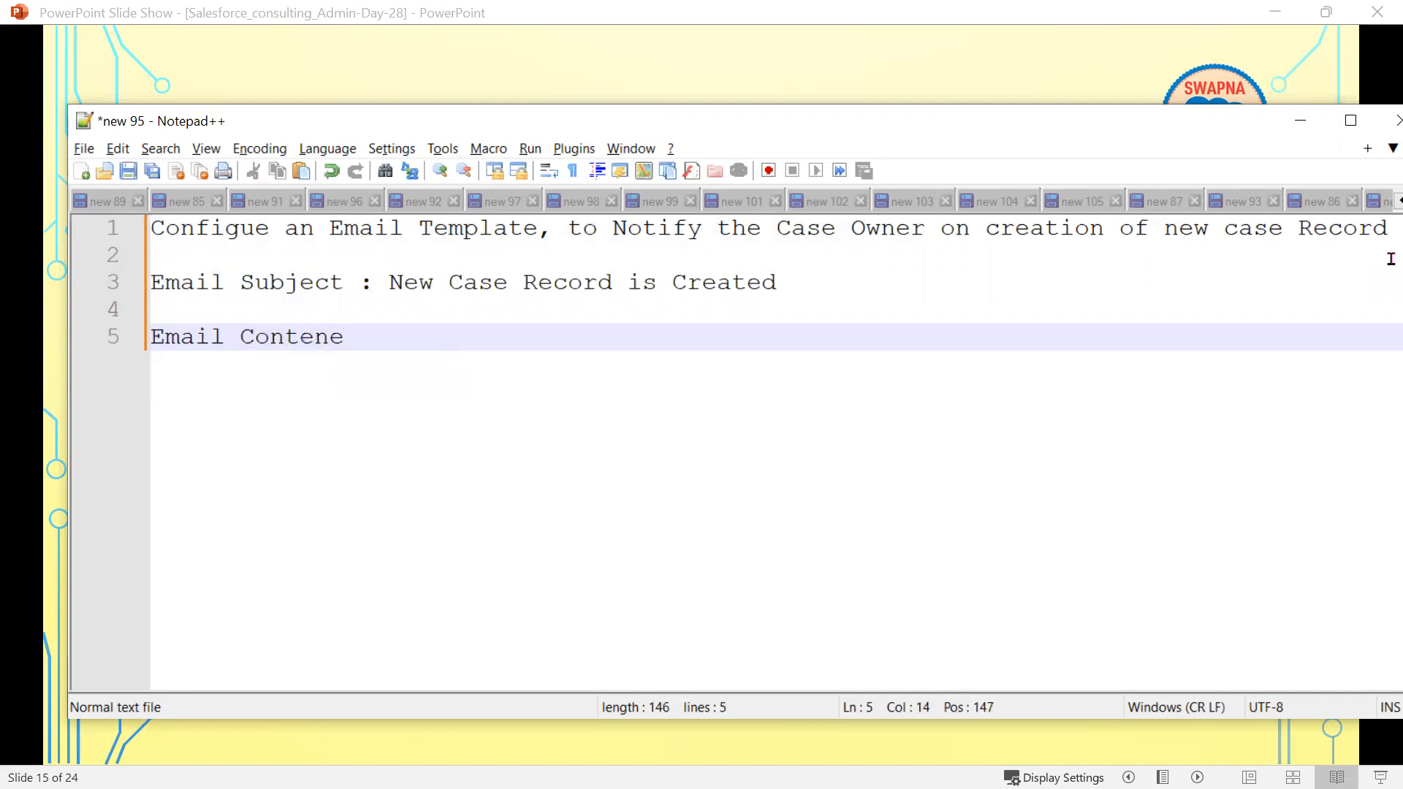
text(=t)
key(BackSpace)
key(BackSpace)
key(BackSpace)
text(t)
- Type the indented body 'Dear Owner, New Case is generated in System. Please review new Case within 24 hours.'
key(Return)
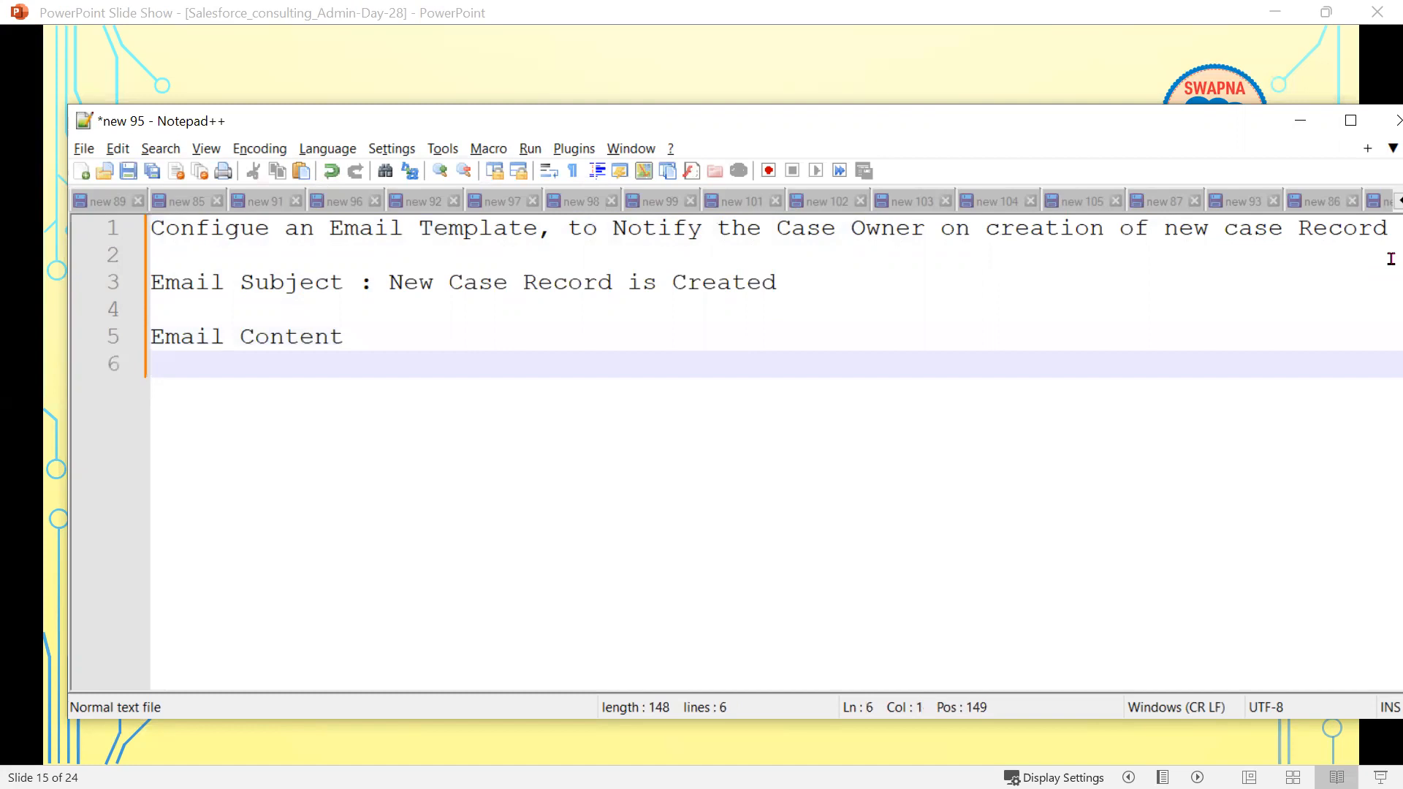
key(Tab)
text(Dear )
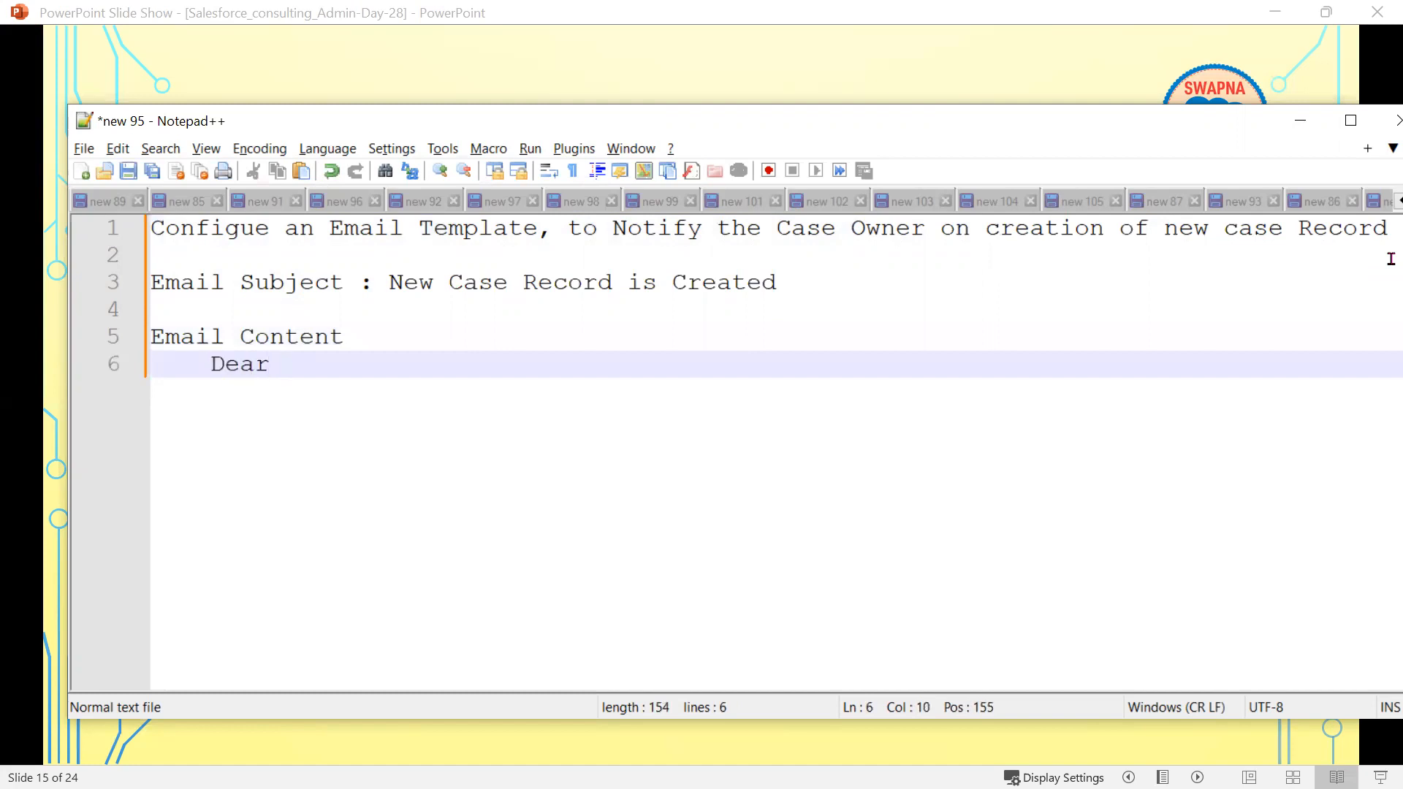
text(Ow)
key(Return)
text(,)
key(Return)
key(Return)
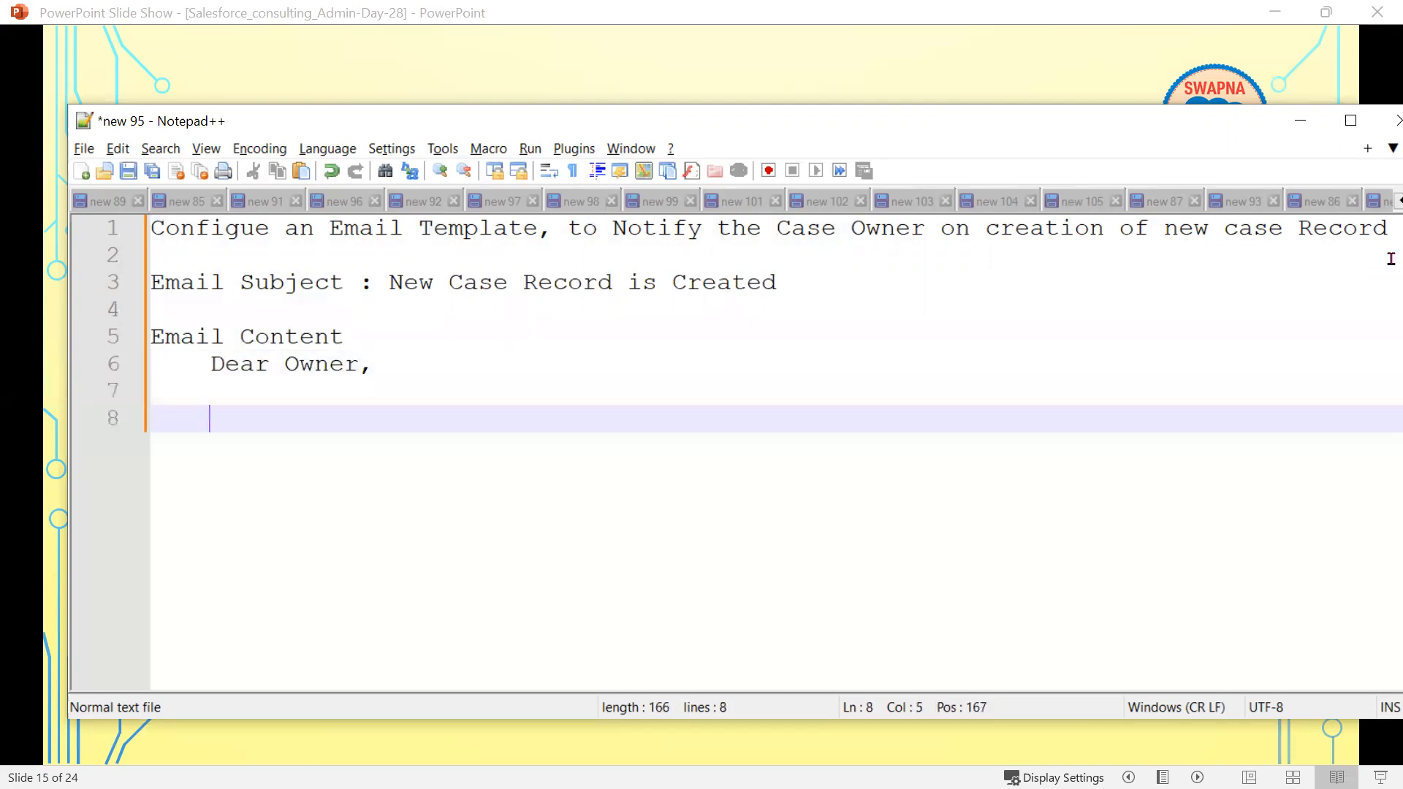
text(New )
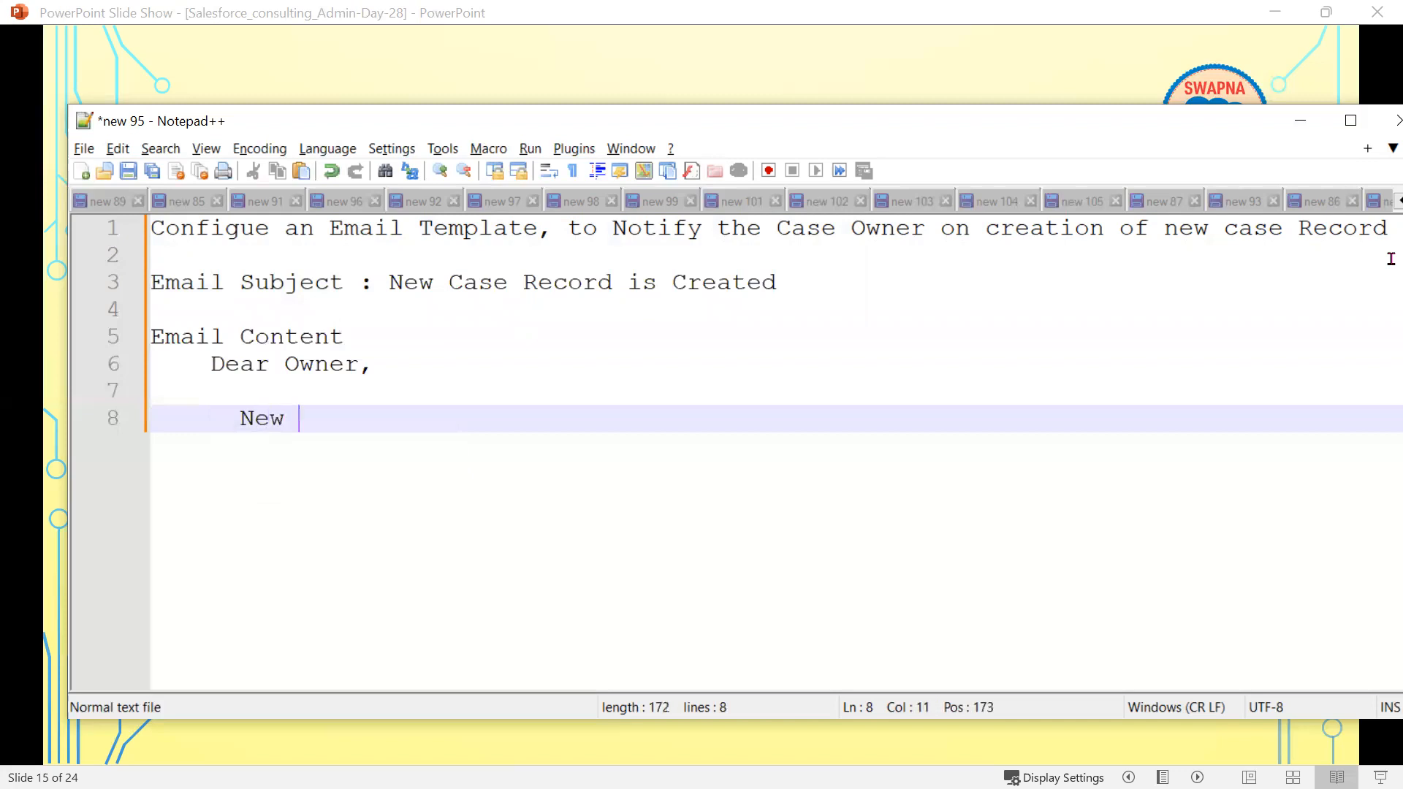
text(Email)
key(BackSpace)
key(BackSpace)
key(BackSpace)
key(BackSpace)
key(BackSpace)
key(BackSpace)
text(Case is generated in )
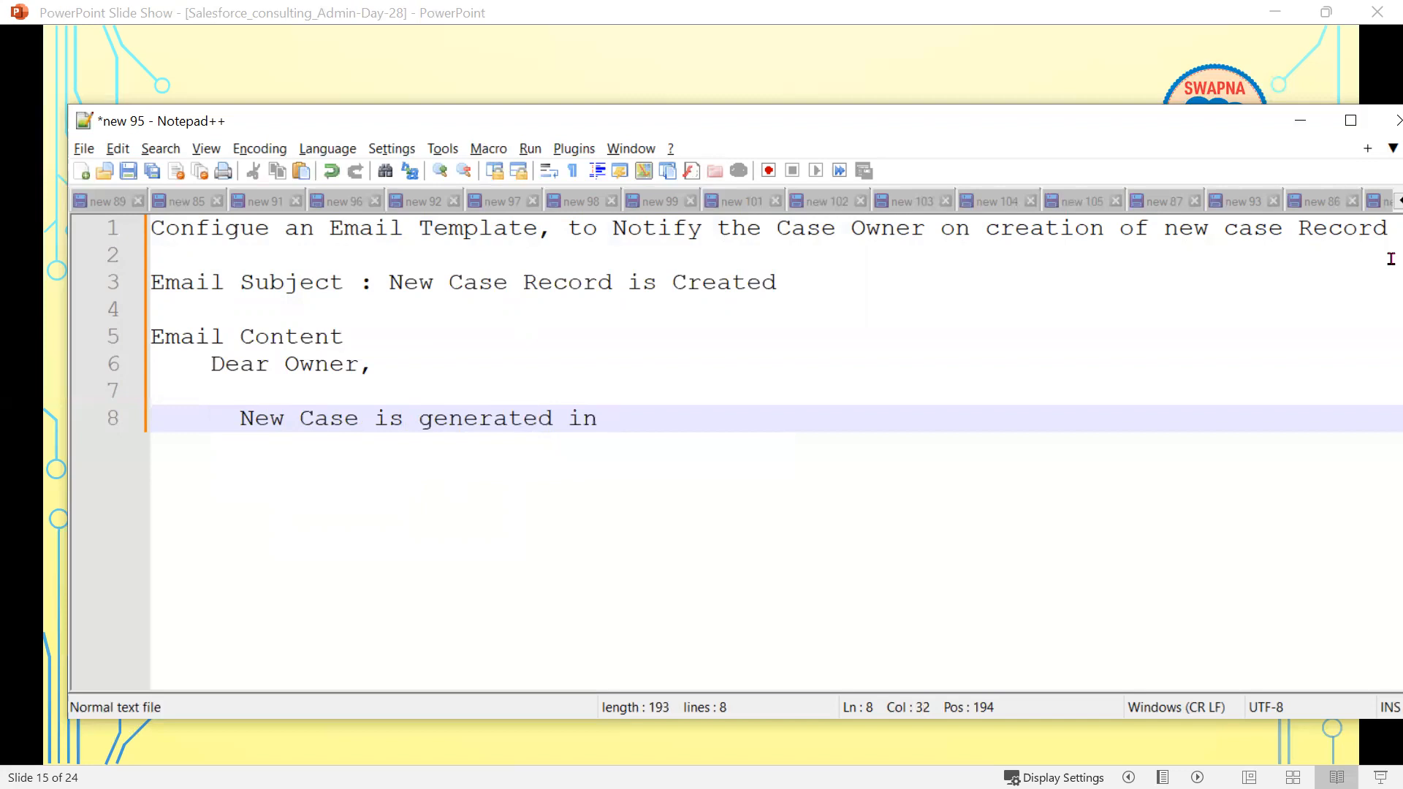
text(Syste,)
key(BackSpace)
text(m)
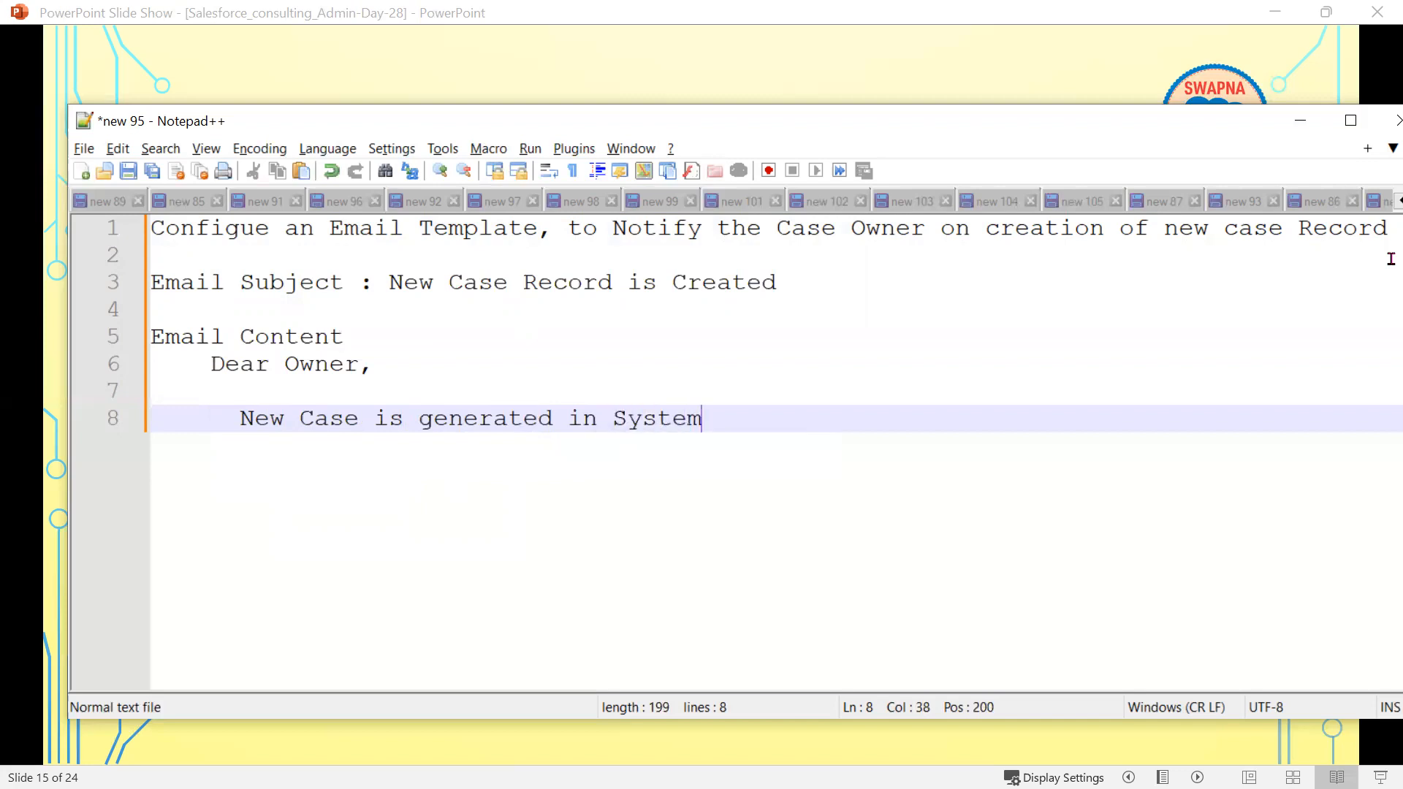
text(.)
key(Return)
key(Return)
text(Please review newCa)
key(BackSpace)
key(BackSpace)
text(new )
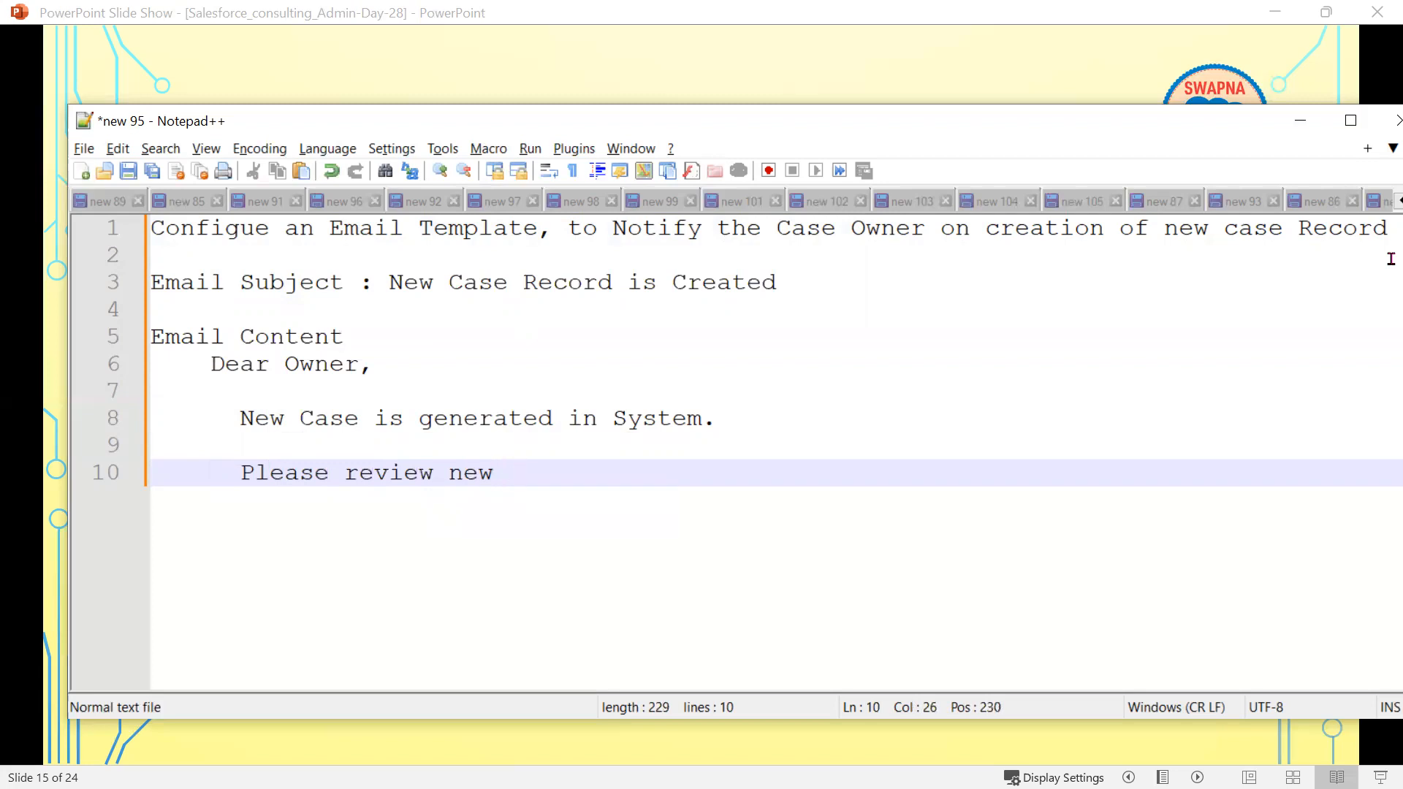
text(Case within)
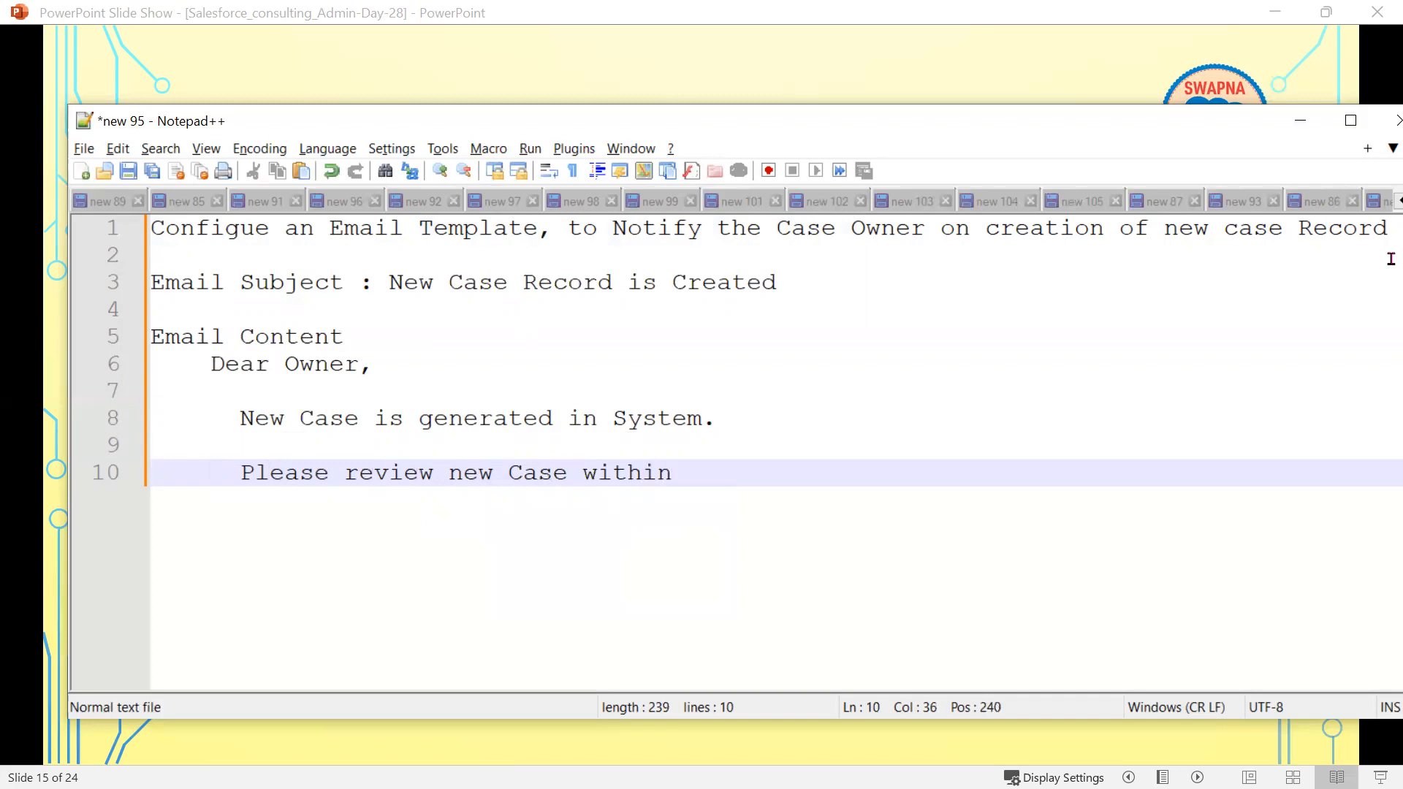
text( 24 hours.)
- Add a '*** This is System-Generated Email***' notice below the body
key(Return)
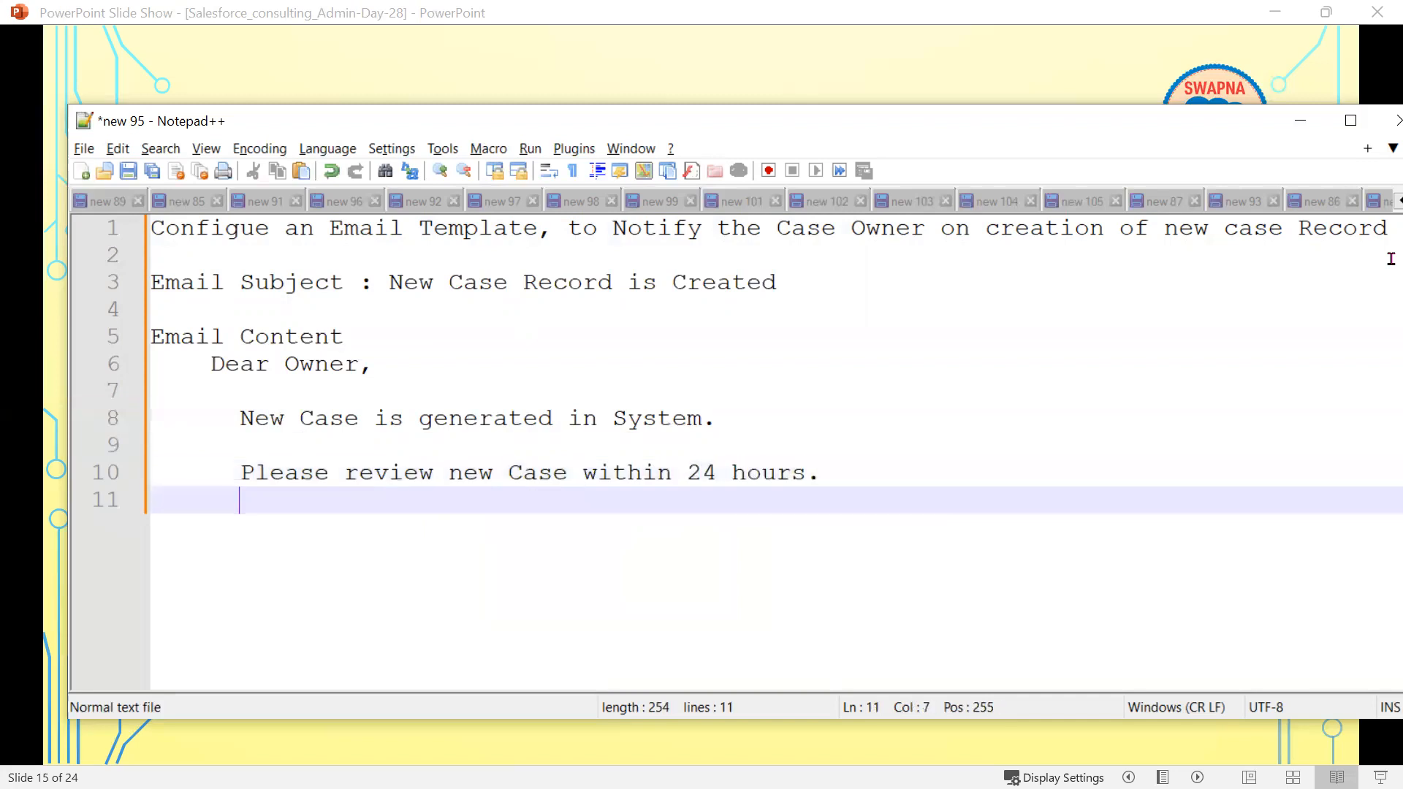
key(Return)
text(****)
key(BackSpace)
key(BackSpace)
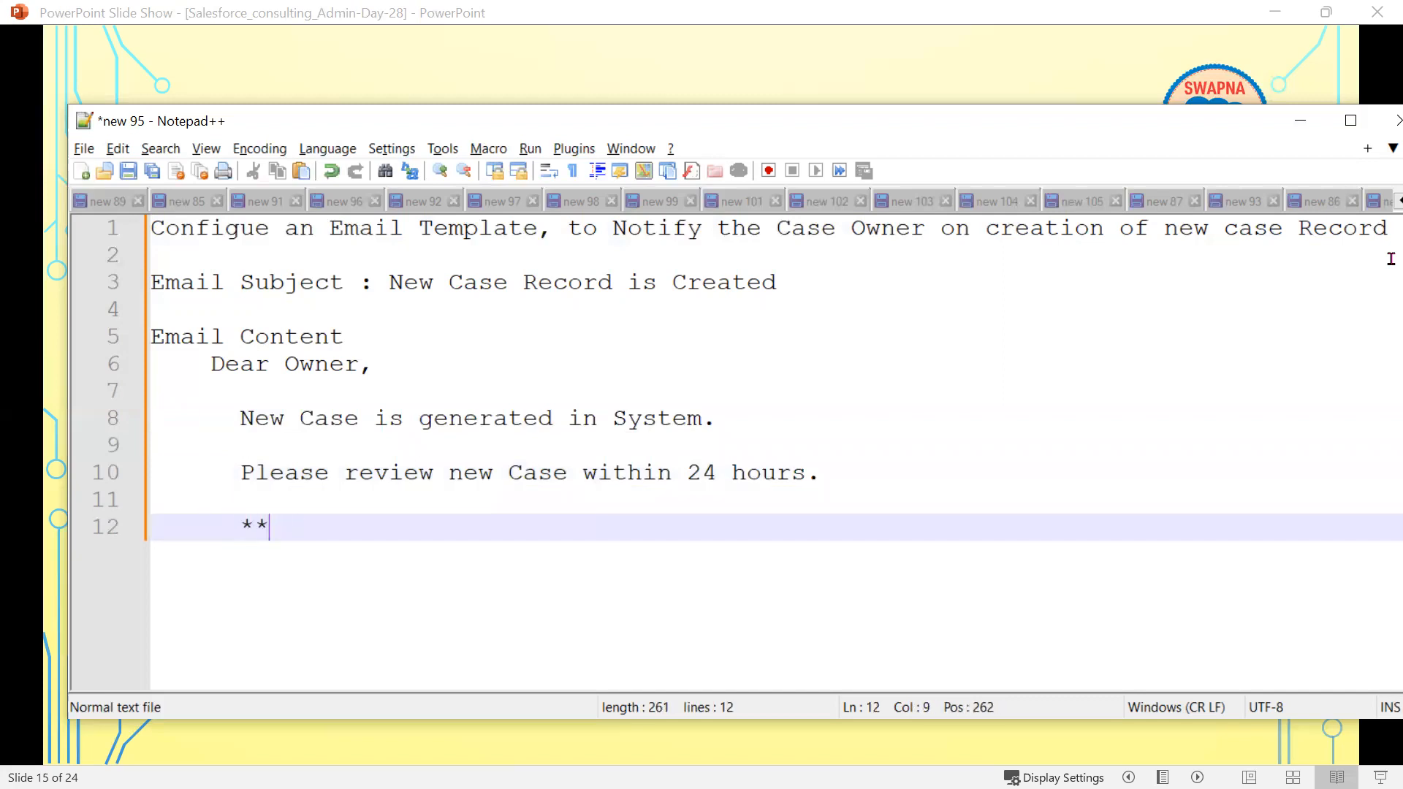
text(* Thi)
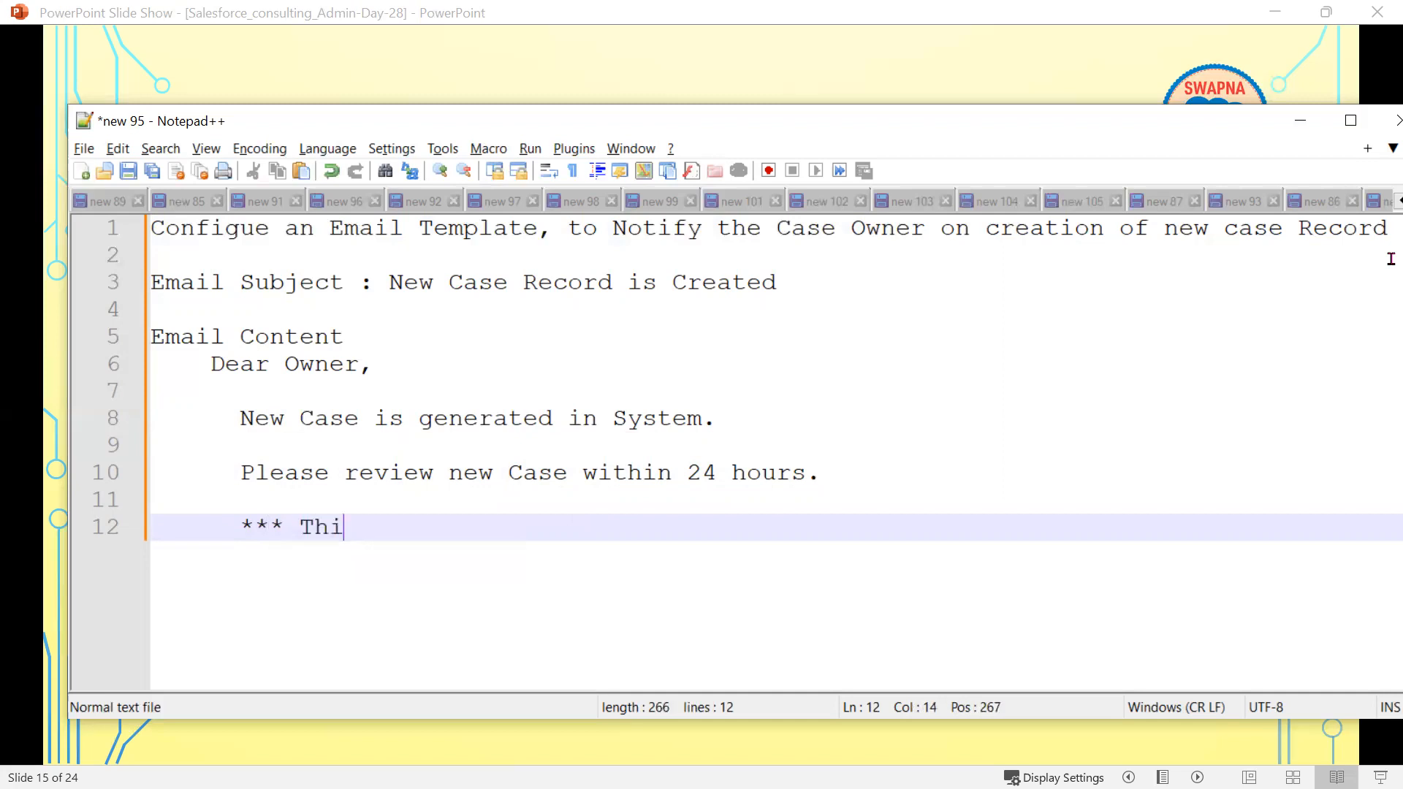
text(s is System-)
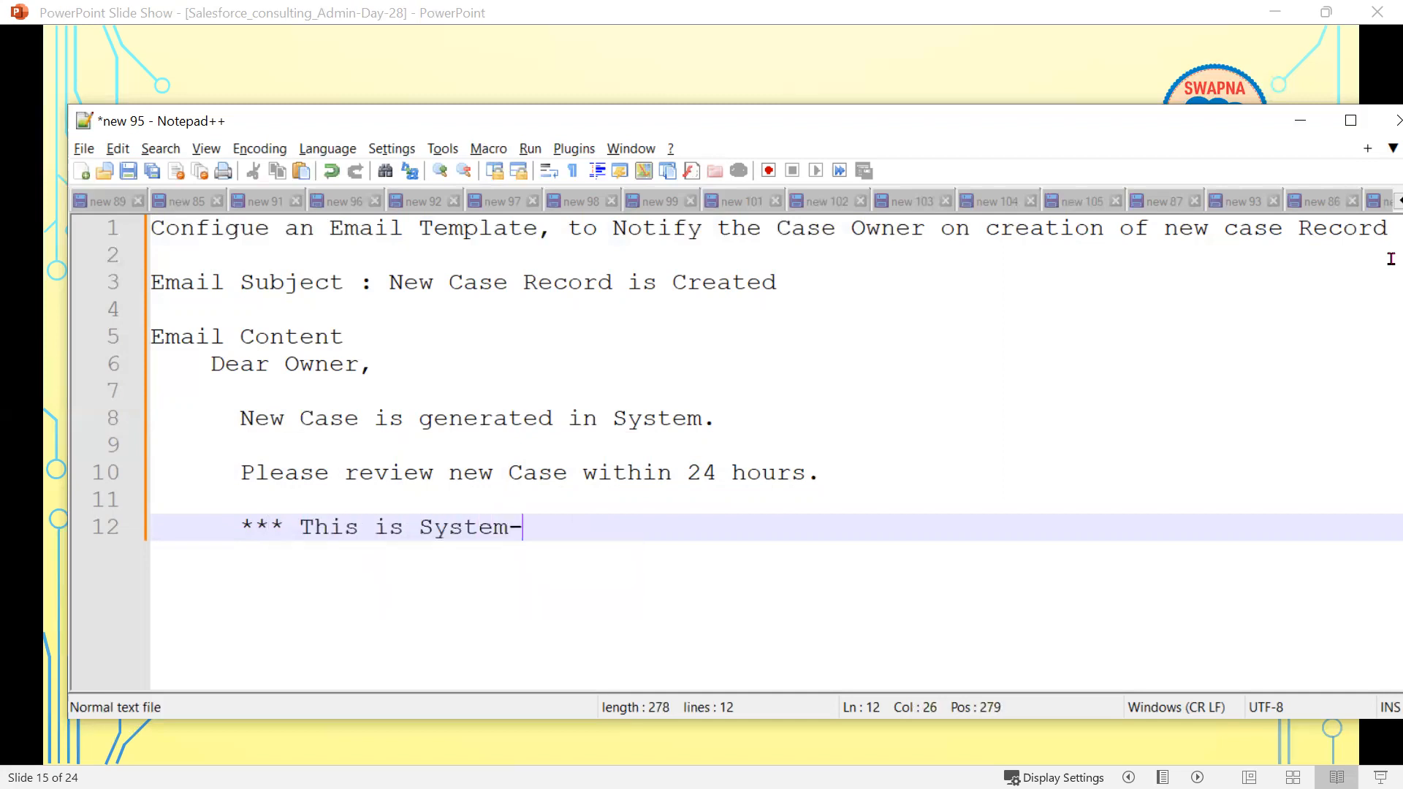
text(Generated )
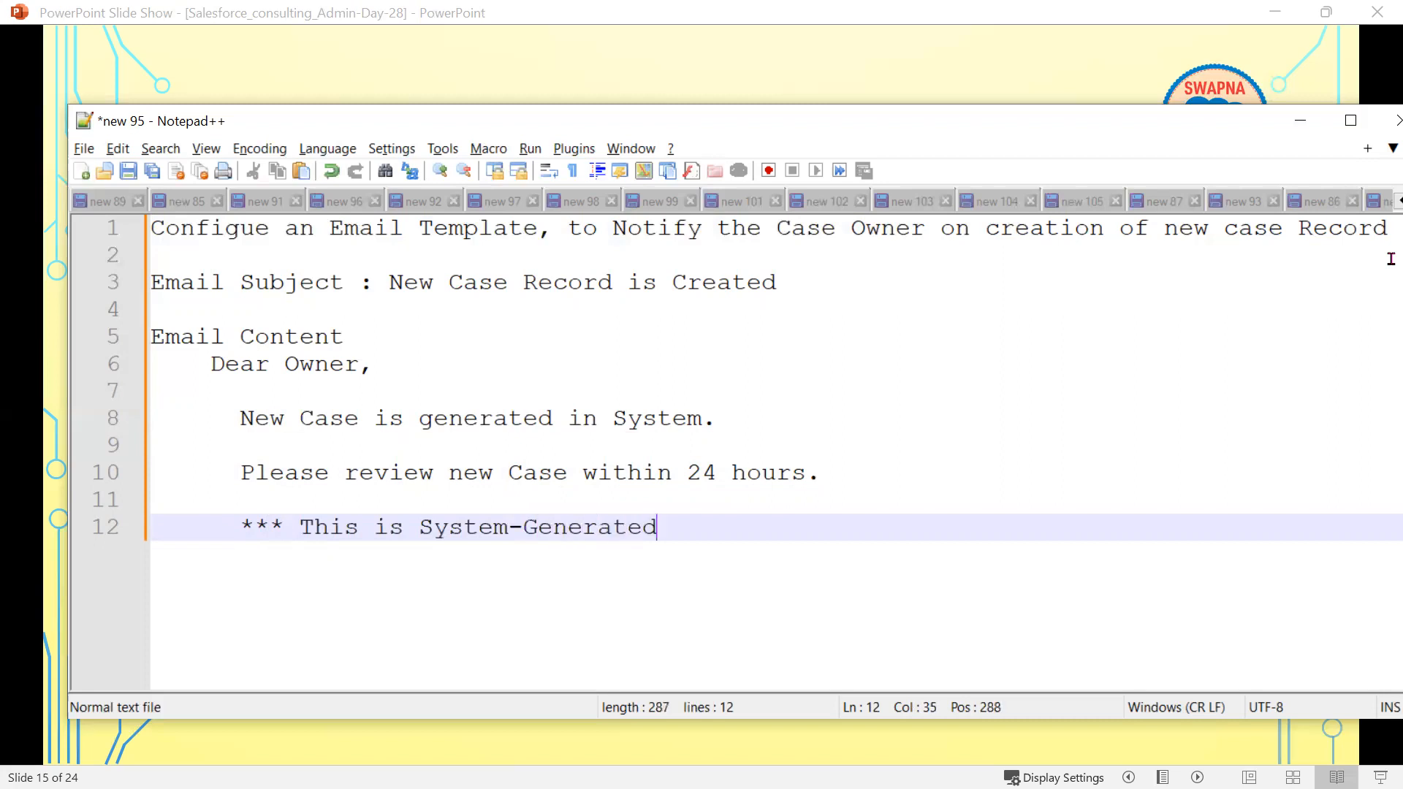
text(Emai;)
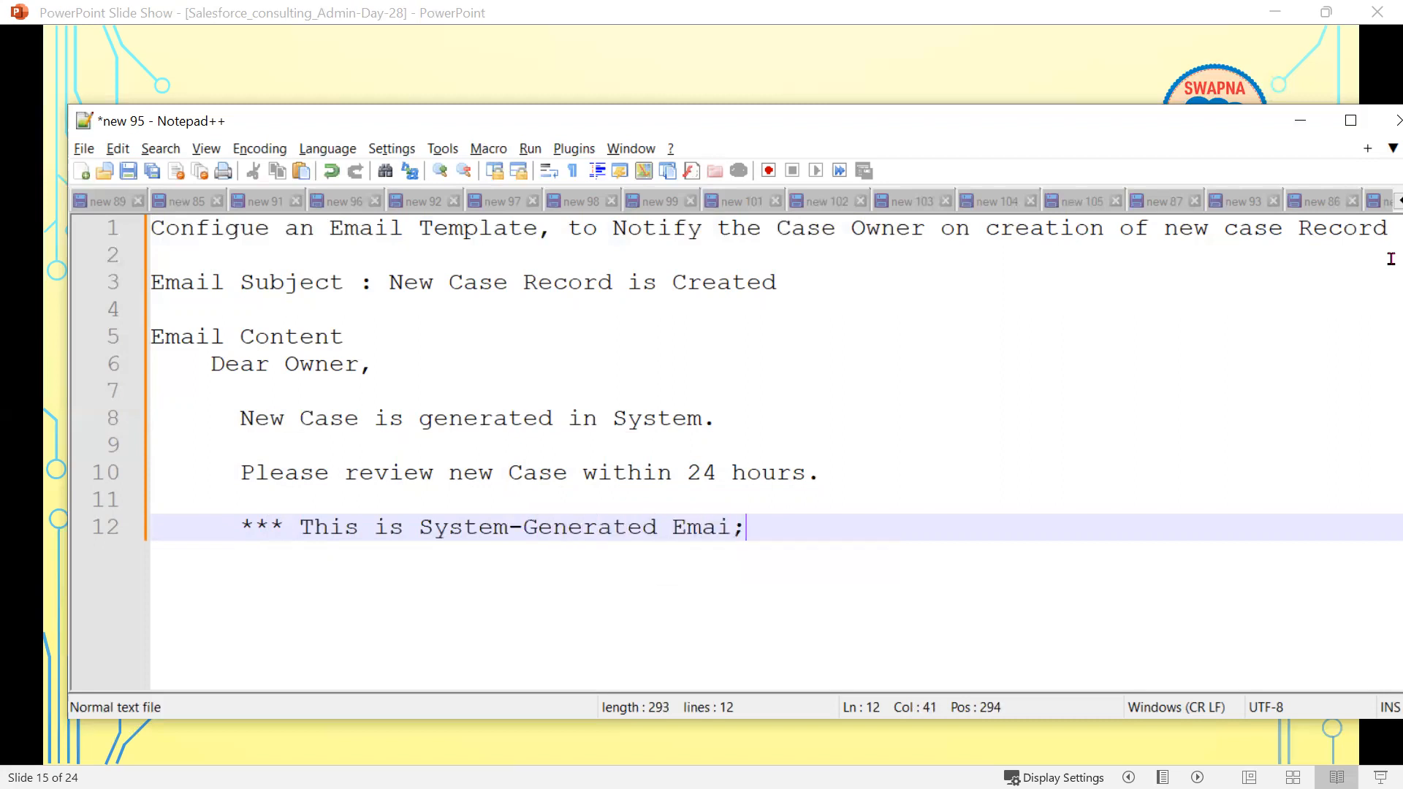
key(BackSpace)
text(l***)
- Sign off with 'Thank you,', 'Salesforce Team' and 'DELL Inc.' lines, then minimize Notepad++
key(Return)
key(Return)
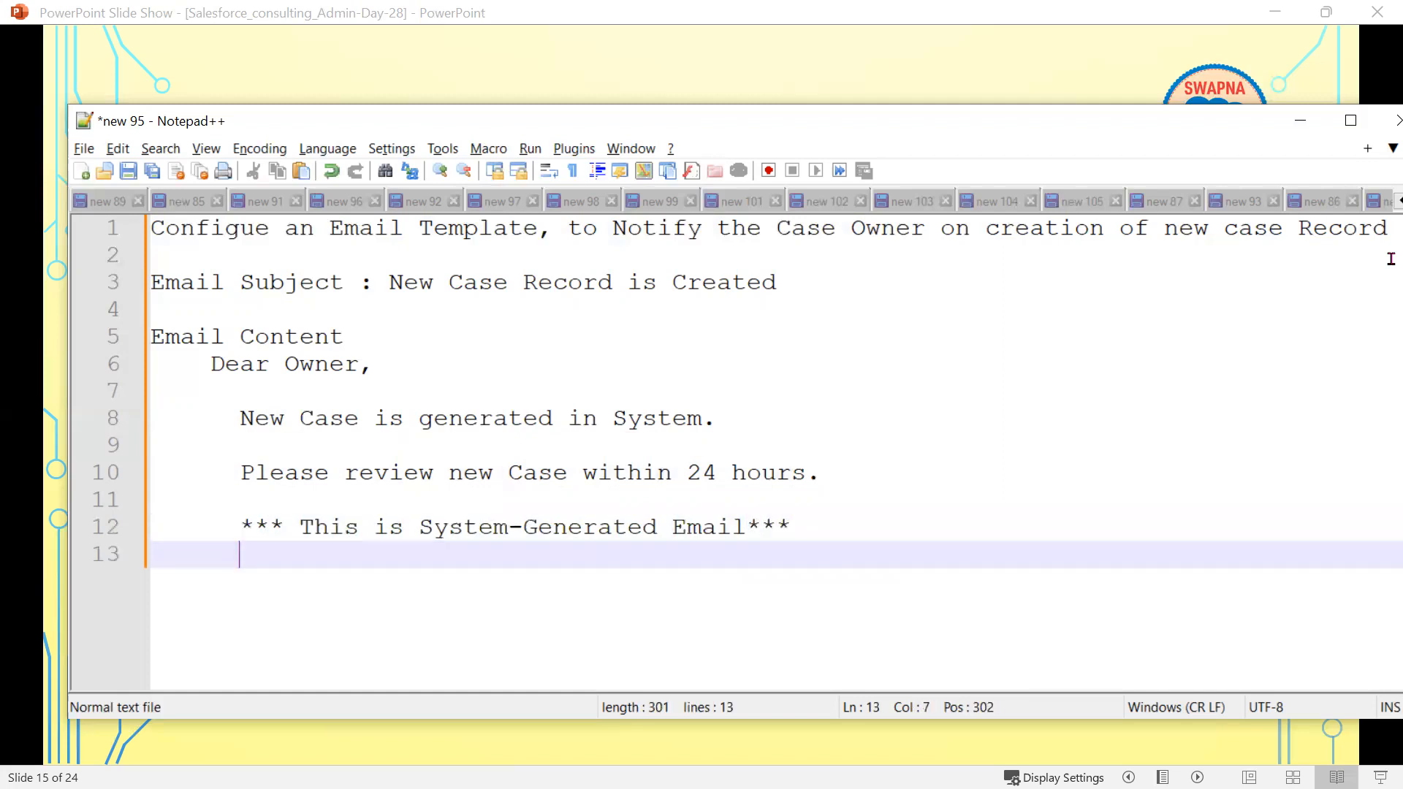
key(BackSpace)
key(BackSpace)
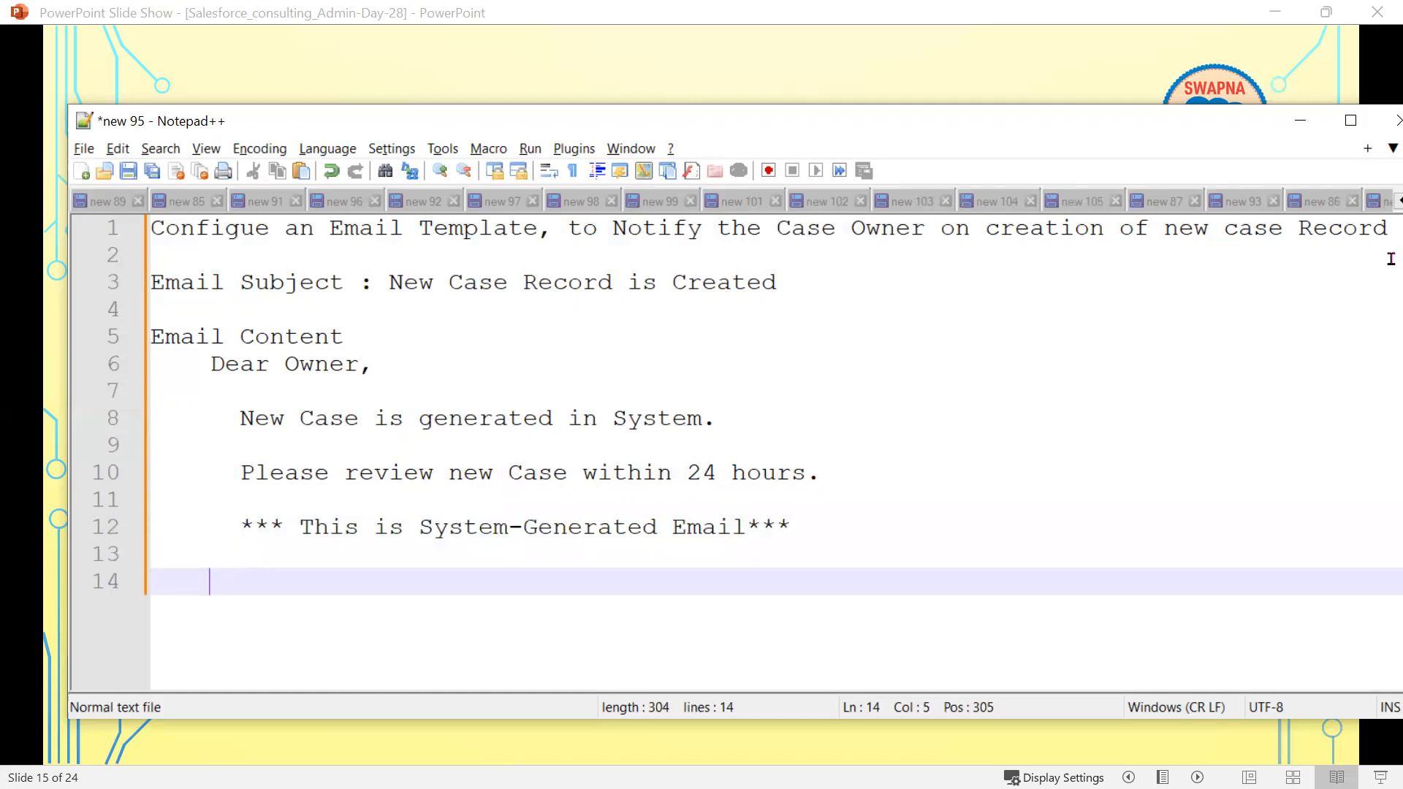
key(BackSpace)
text(Thank you,)
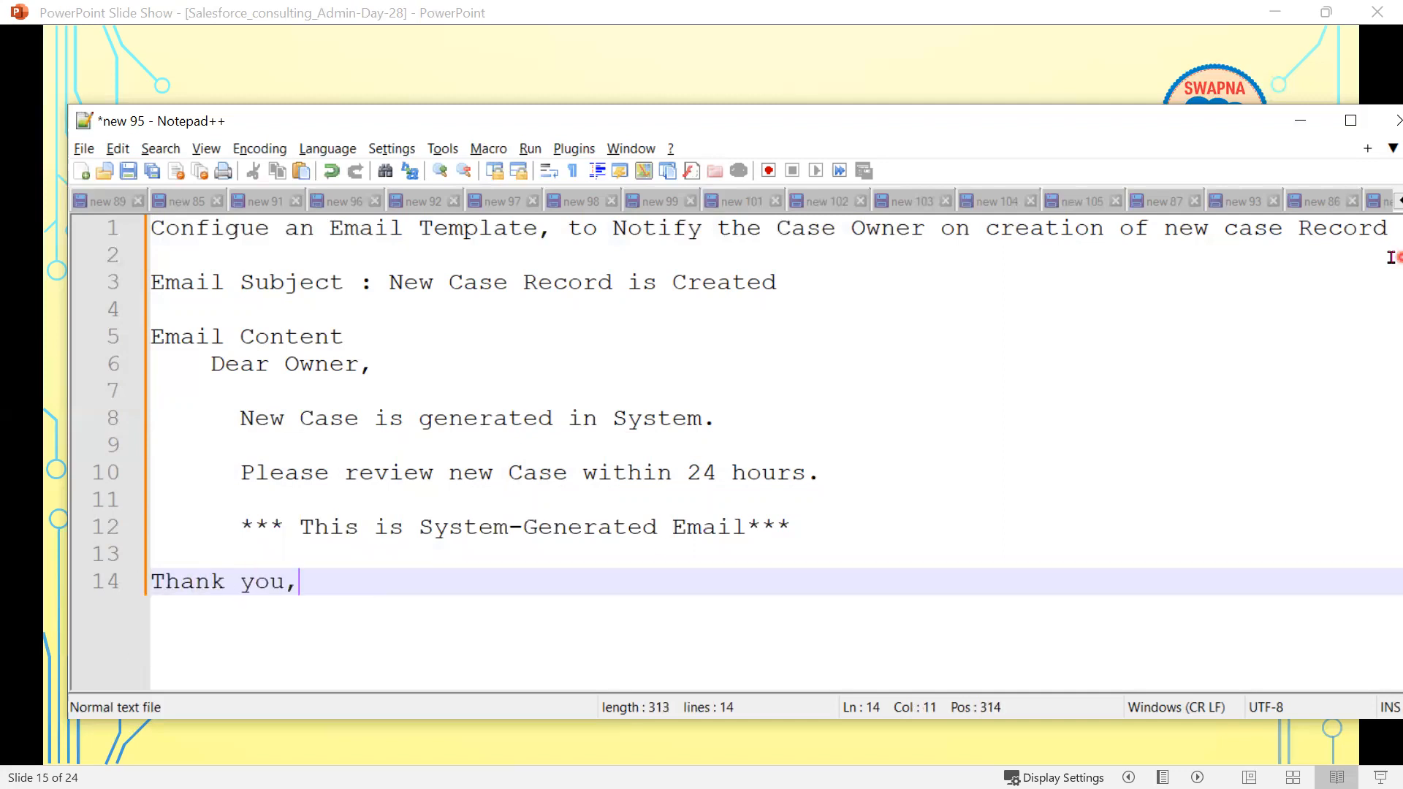
key(Return)
text(Sale)
key(BackSpace)
text(esforce)
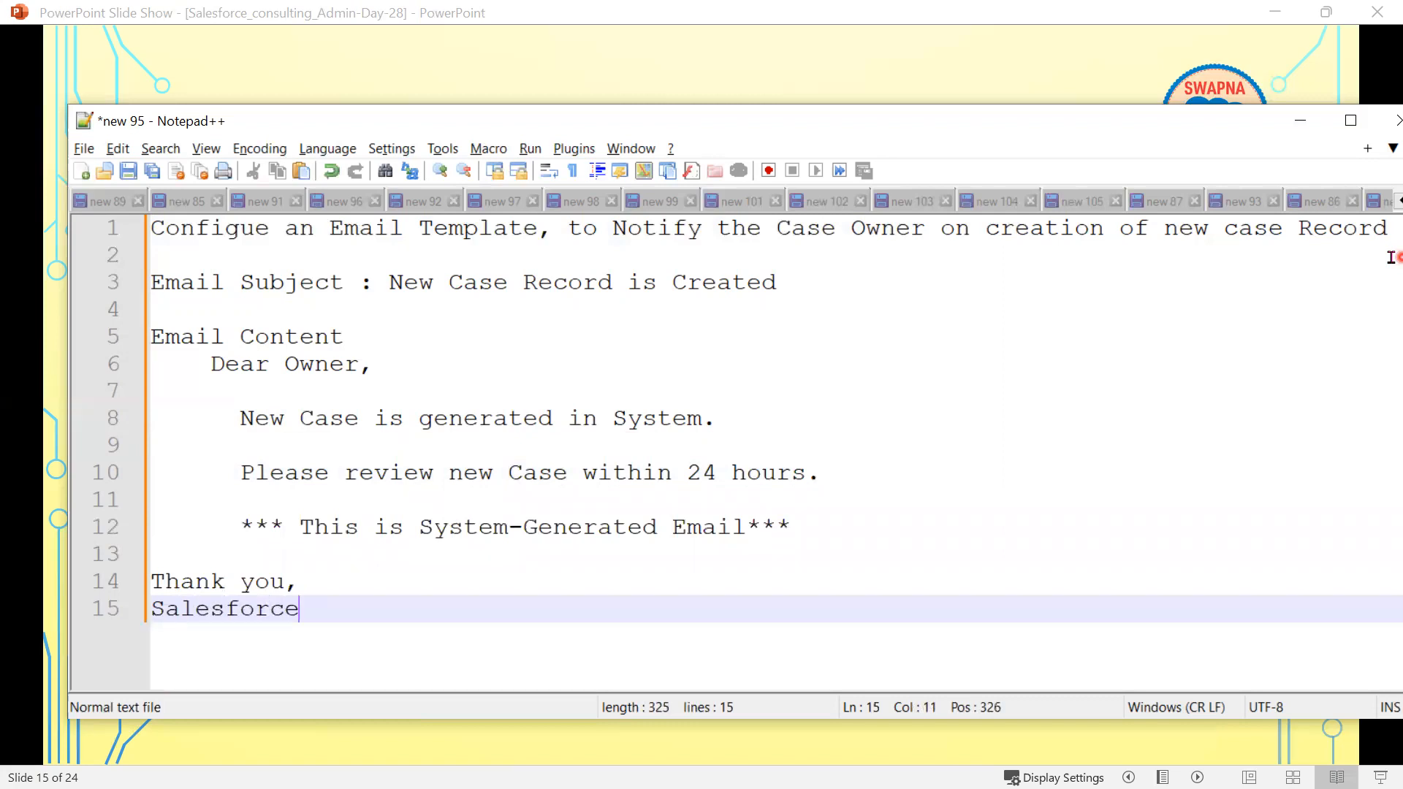
text( Team)
key(Return)
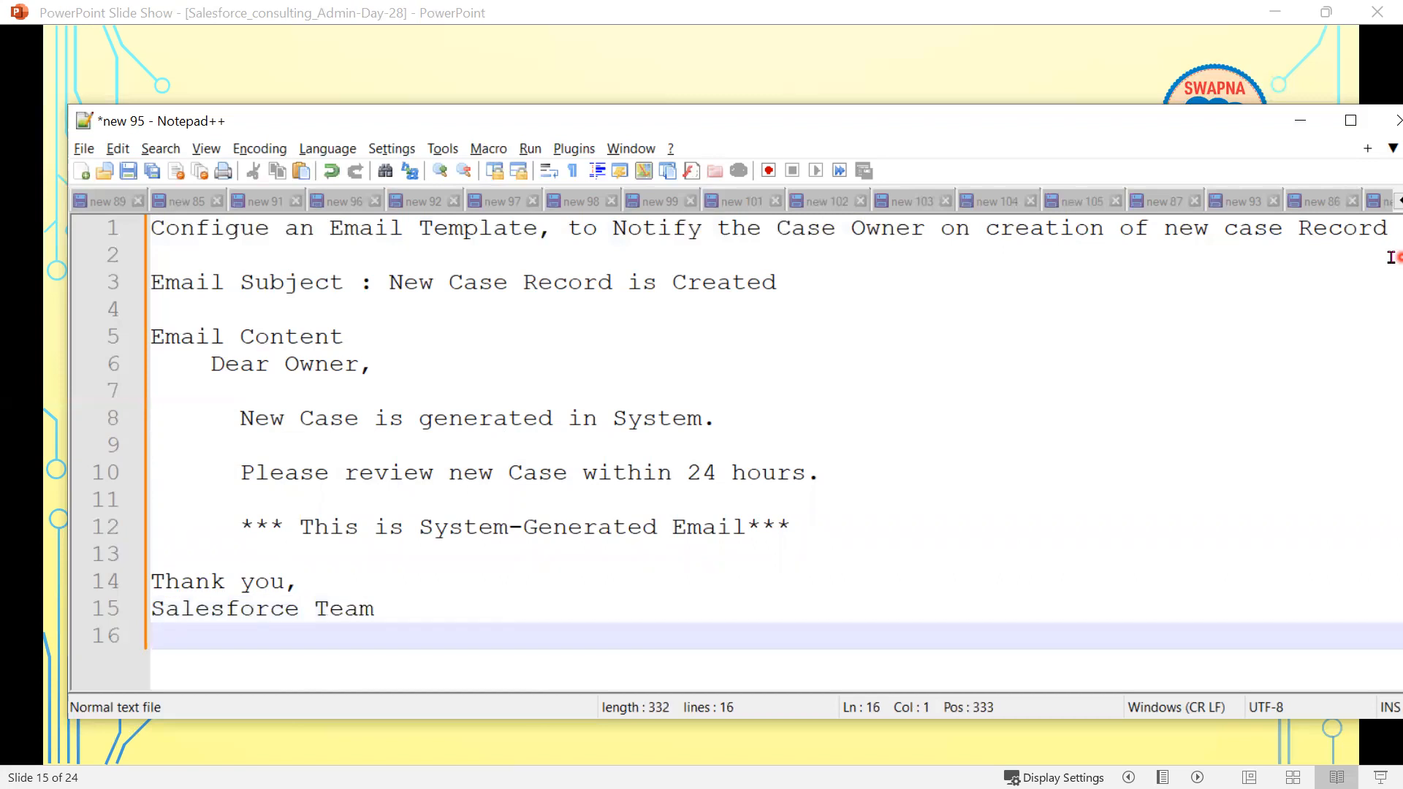
text(Sa)
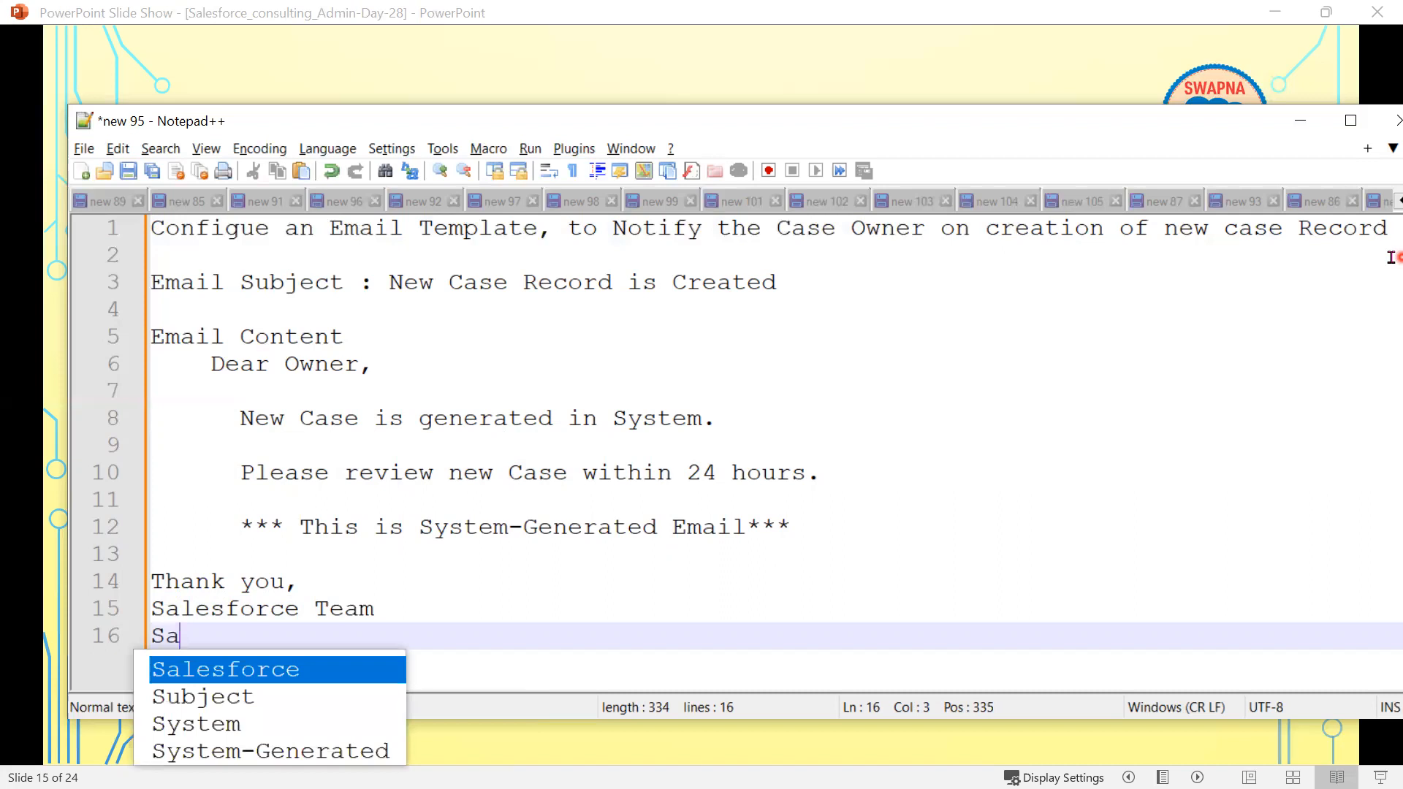
key(BackSpace)
key(BackSpace)
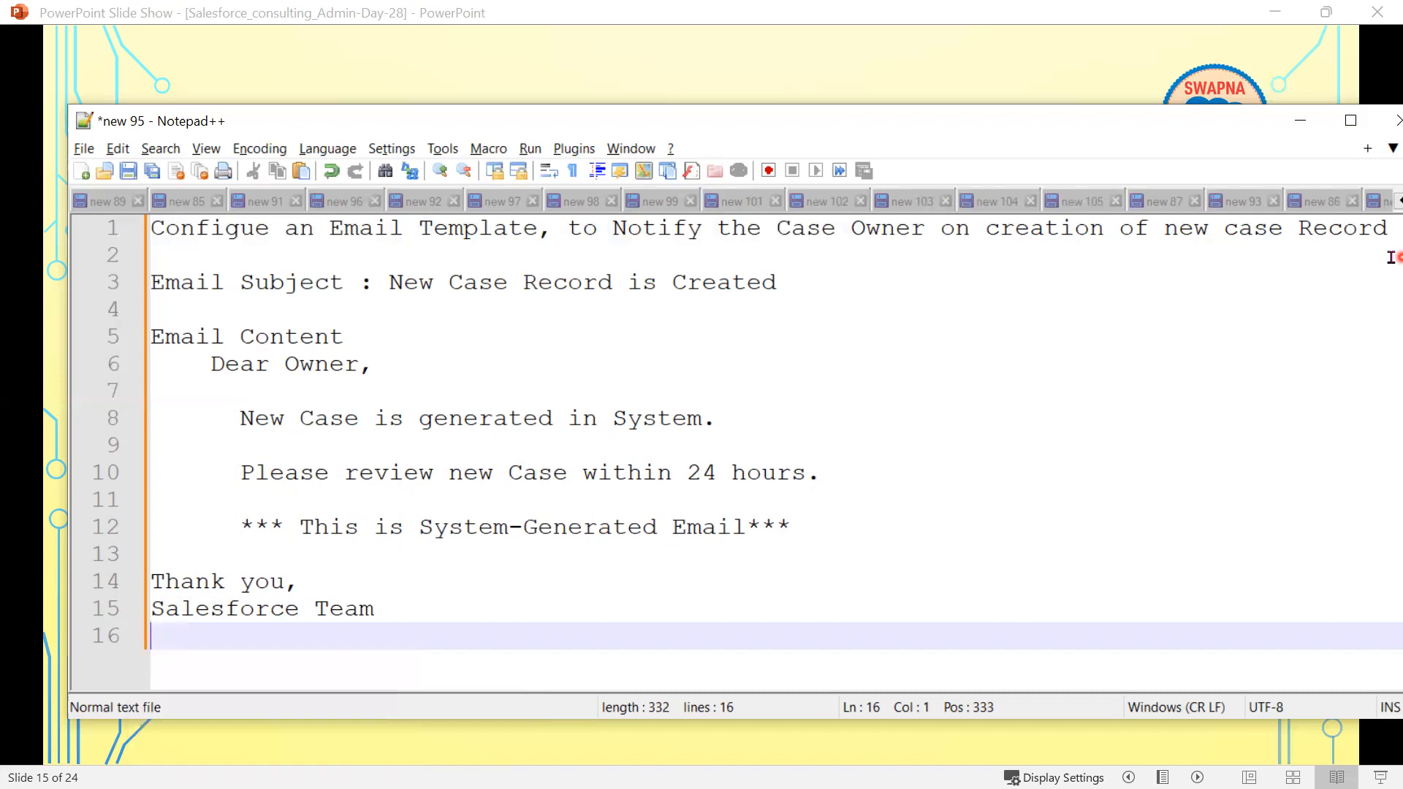
text(DELL Inc.)
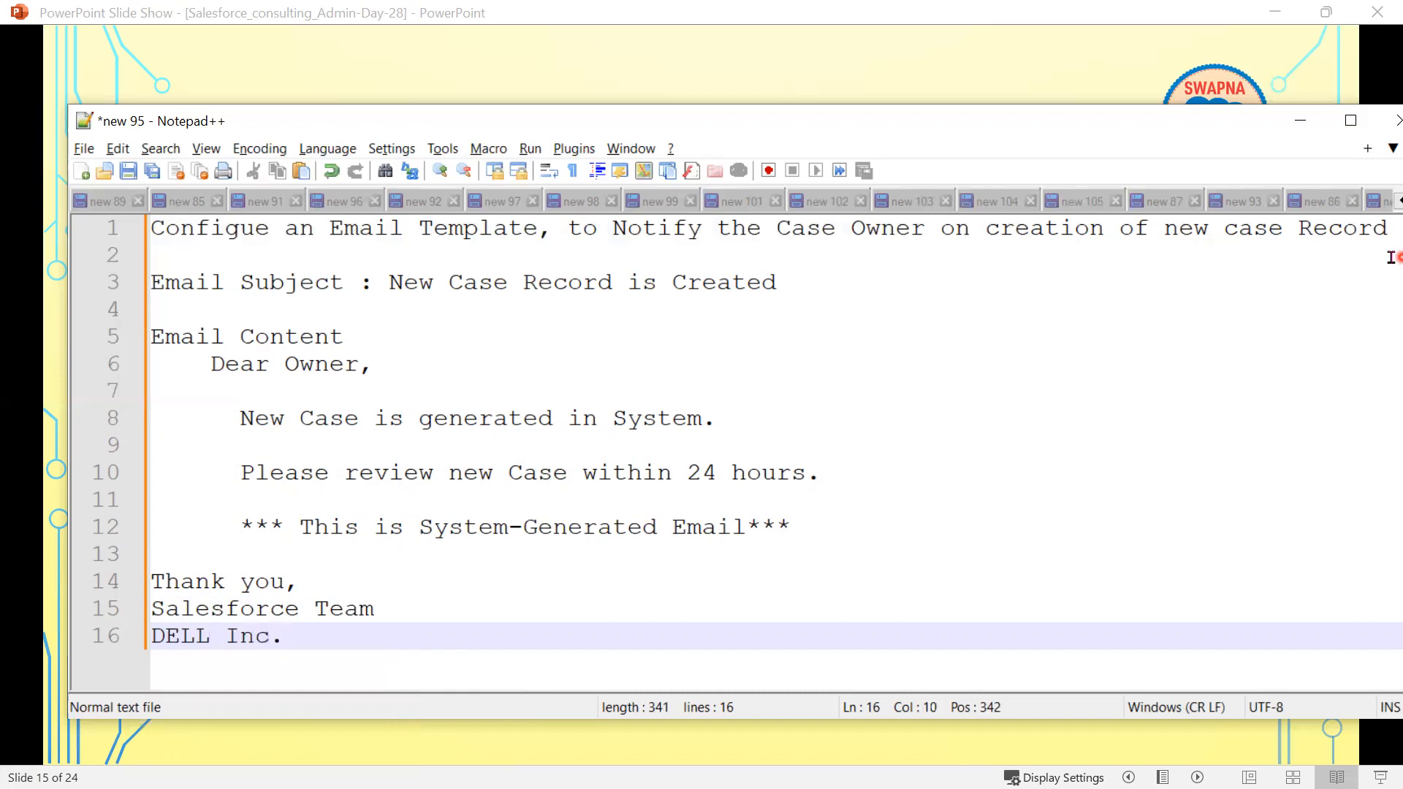
click(648, 446)
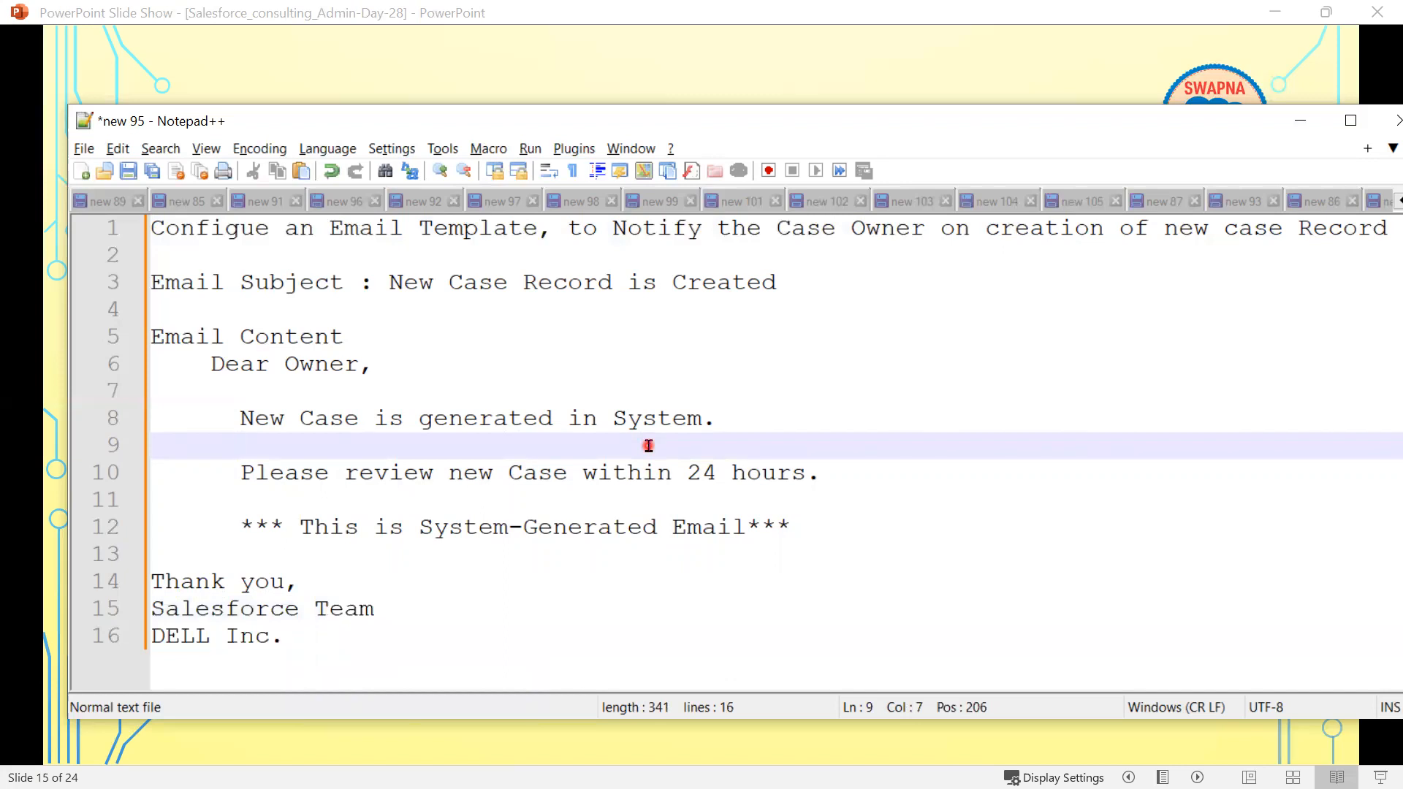
click(1300, 121)
- Advance the slide show to slide 16, MERGE FIELDS, check the notes, then switch to Paint
click(776, 560)
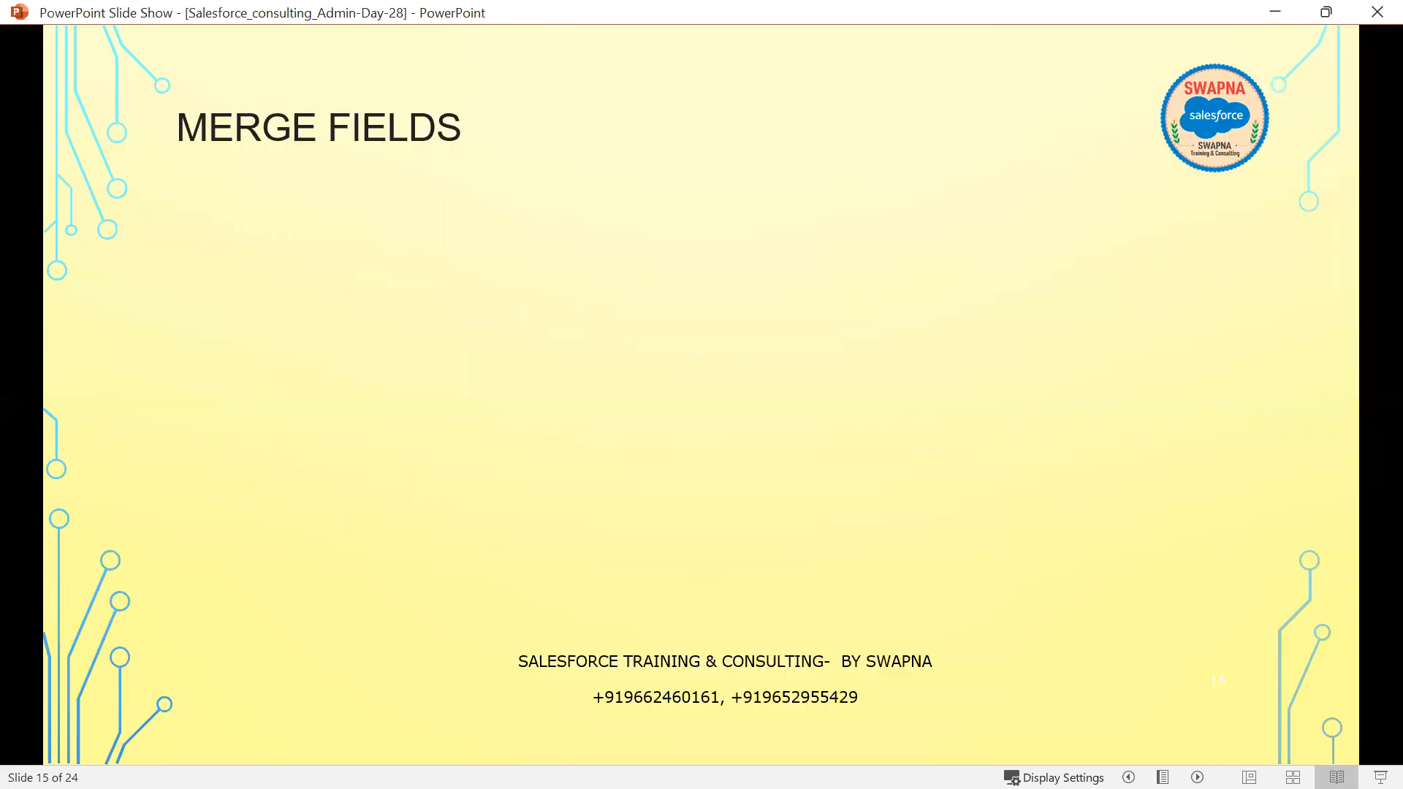
key(alt+Tab)
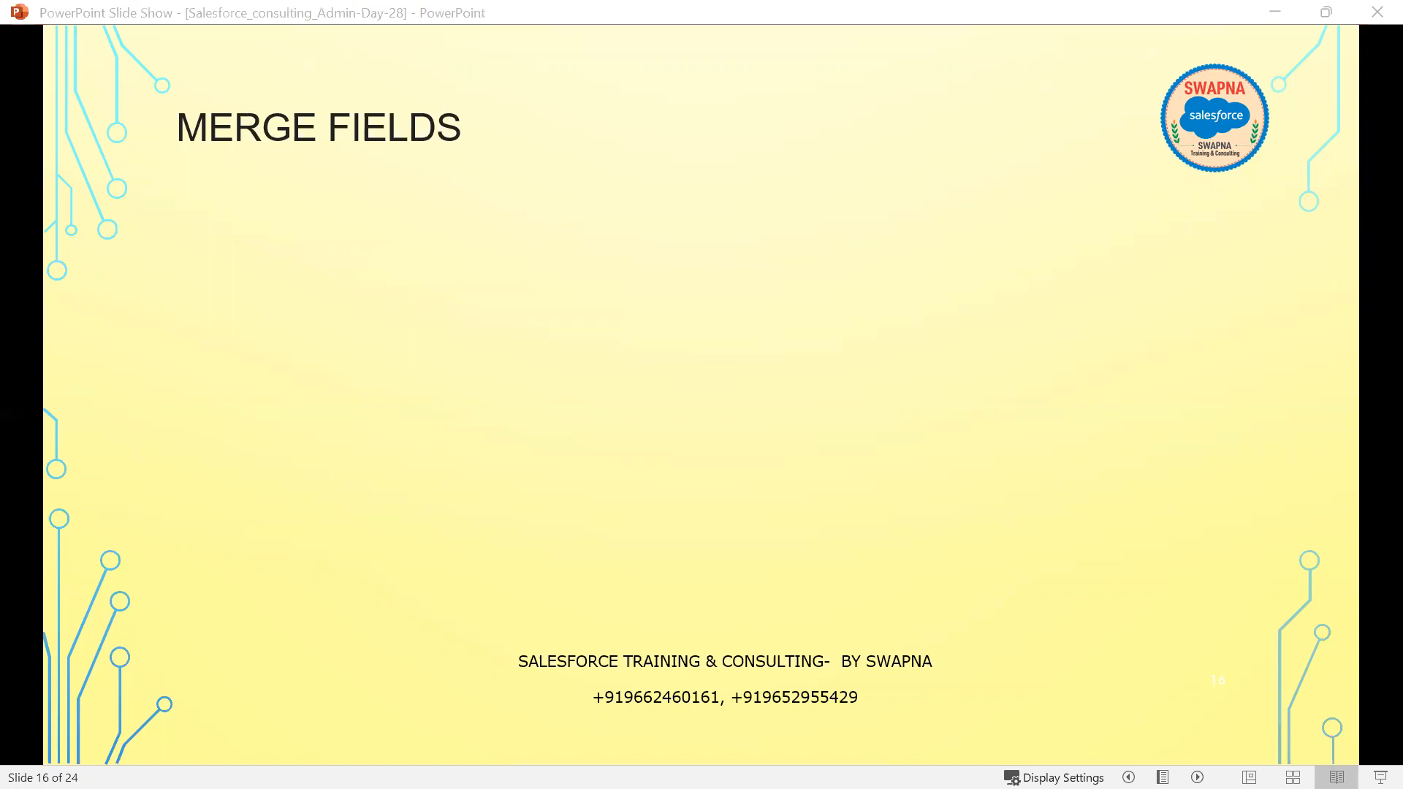
key(alt+Tab)
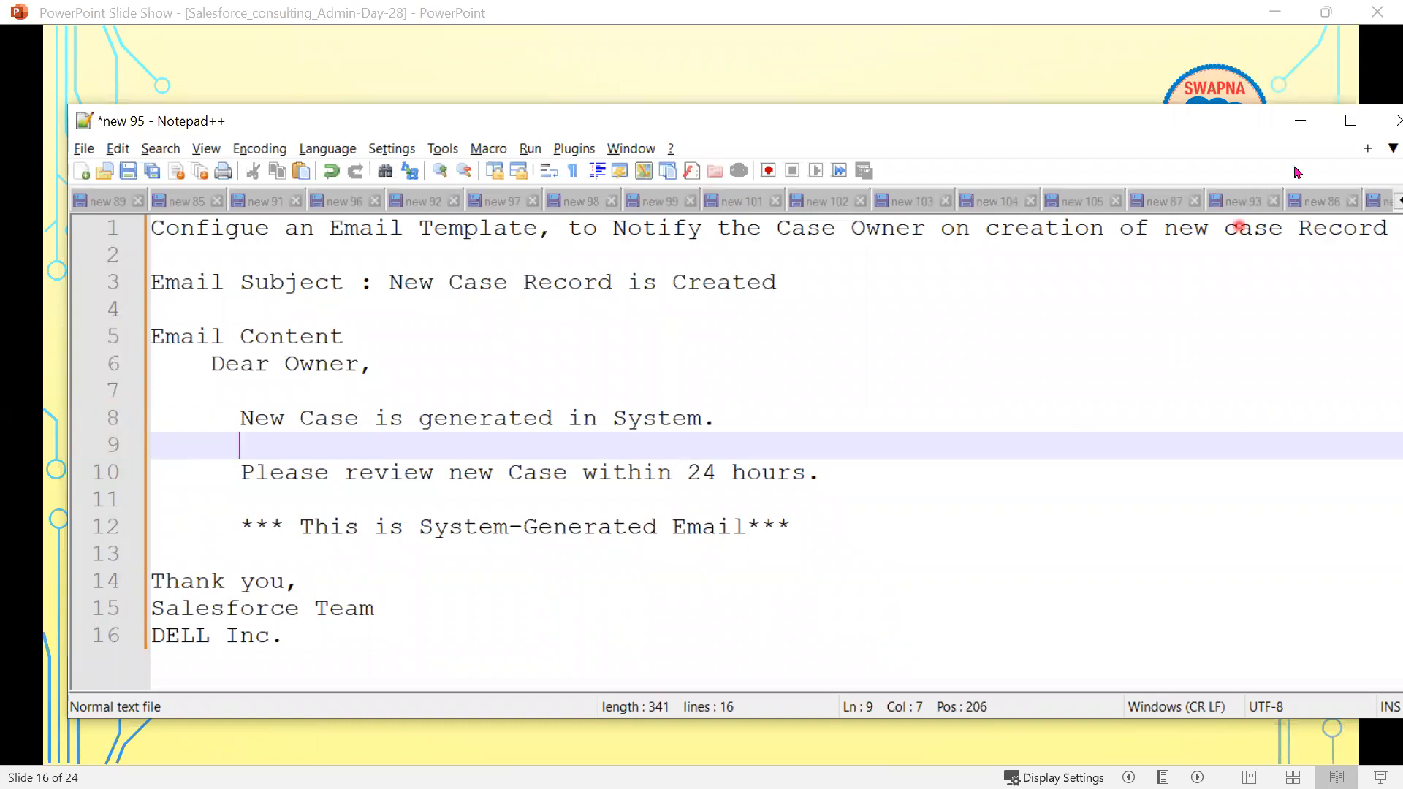
click(1300, 120)
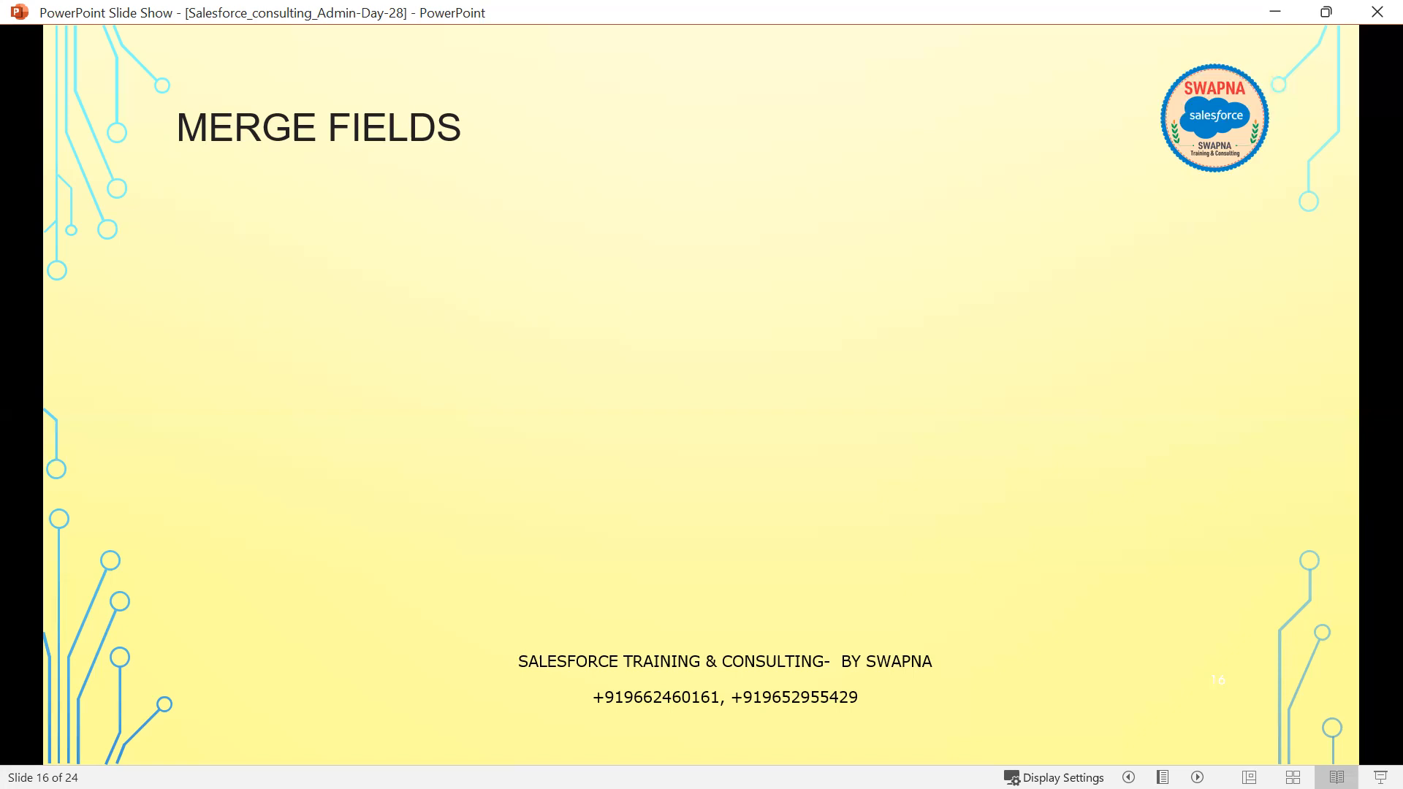
key(alt+Tab)
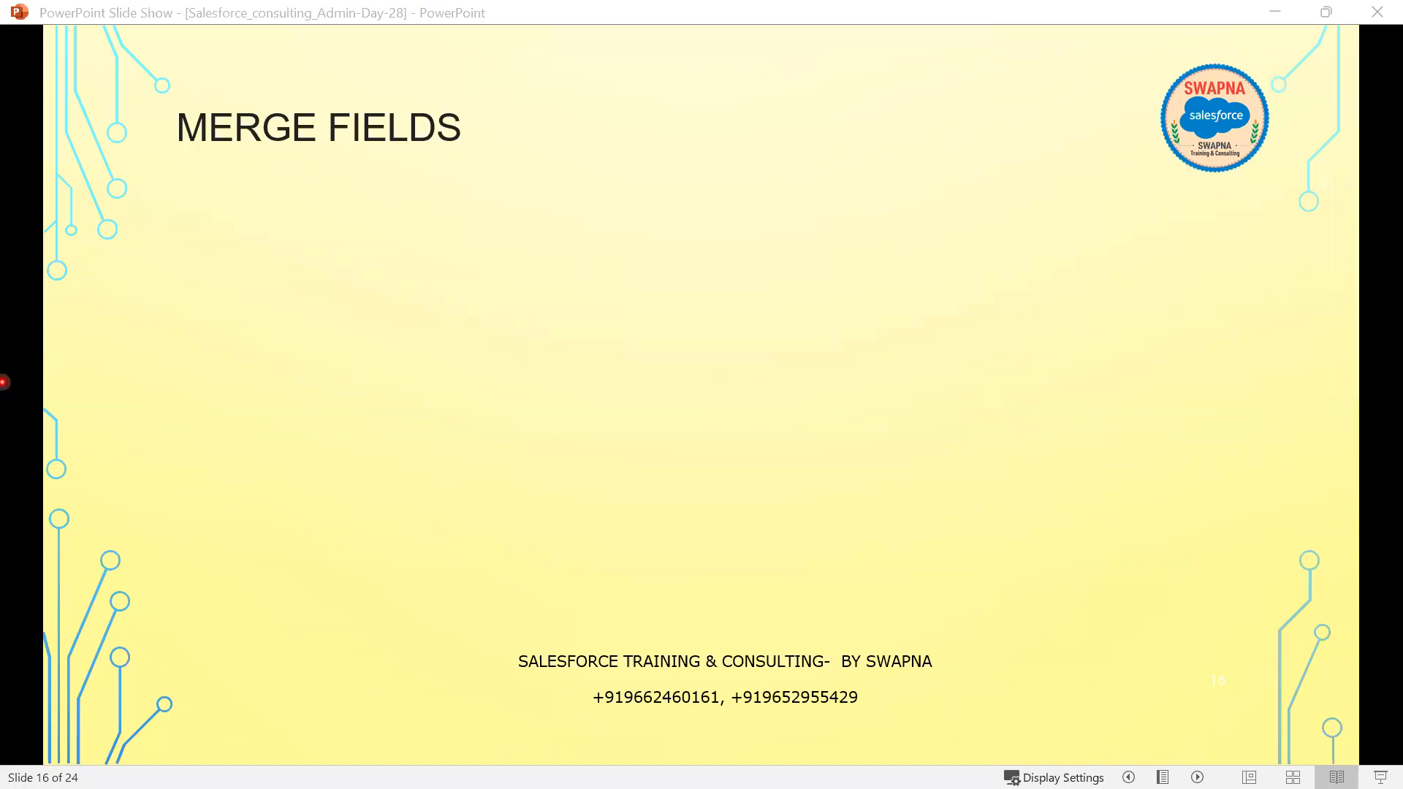
key(alt+Tab)
- Draw the table's dark-red outer rectangle and a thin header row across its top
scroll(650, 583, down, 10)
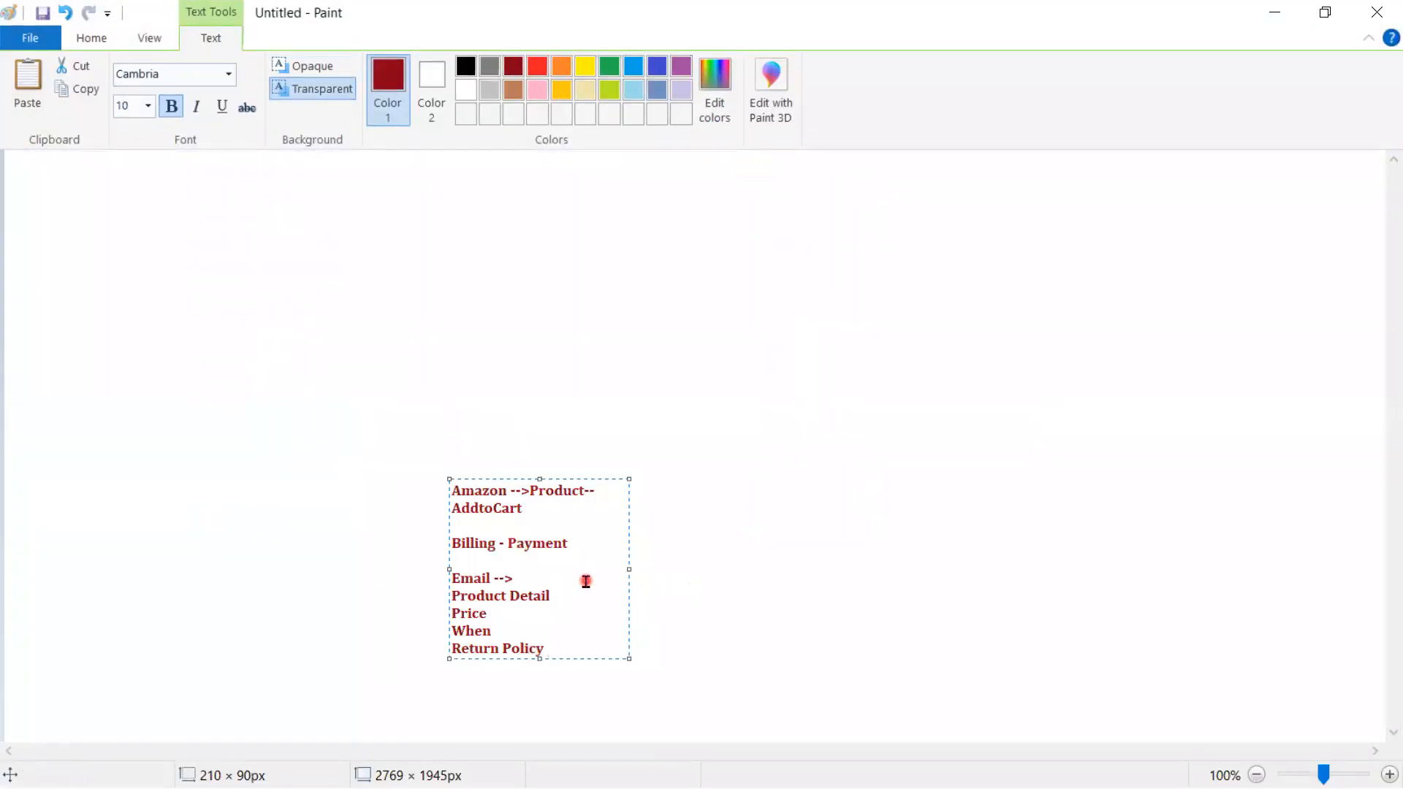
click(717, 547)
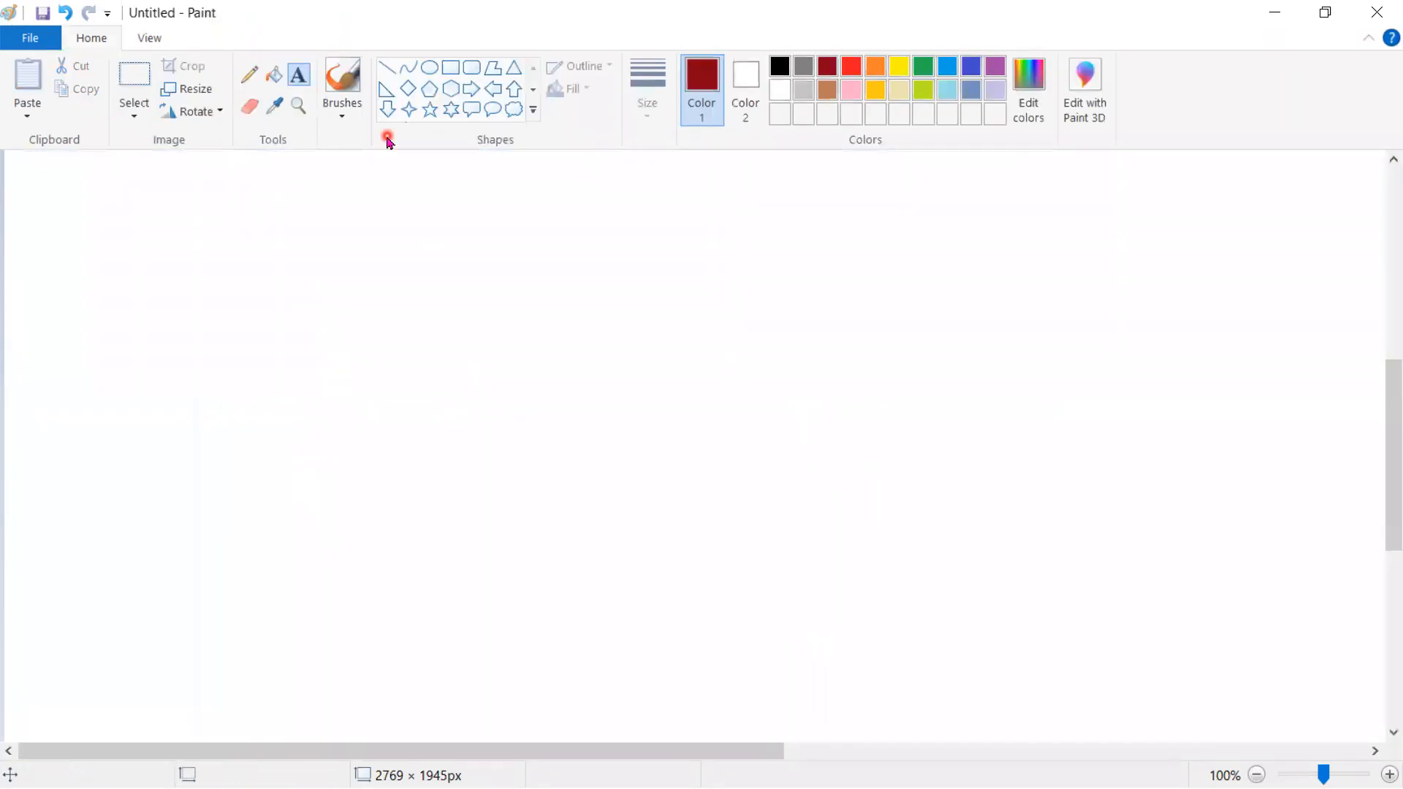
click(450, 67)
drag(292, 304, 1004, 563)
click(1103, 558)
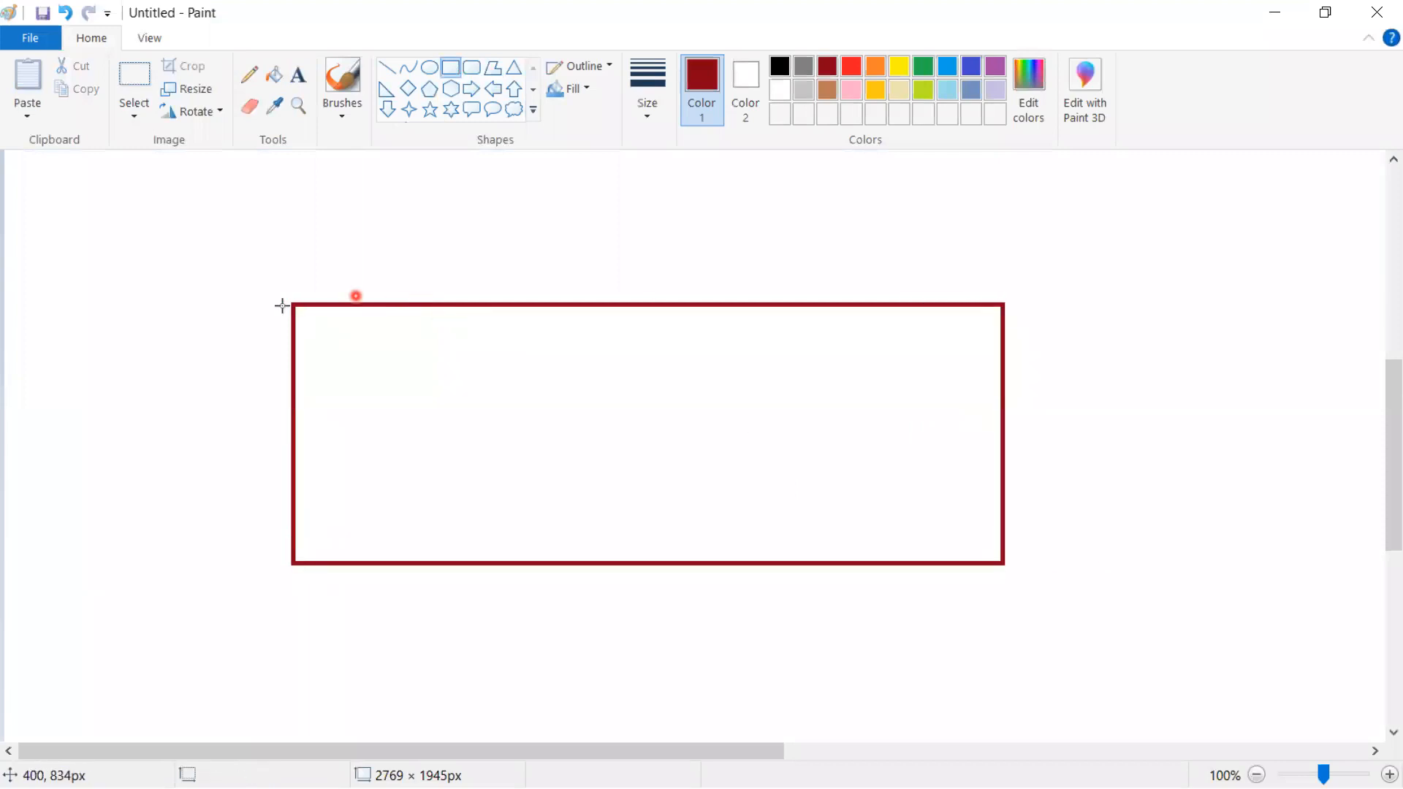
drag(292, 304, 1004, 348)
click(1126, 388)
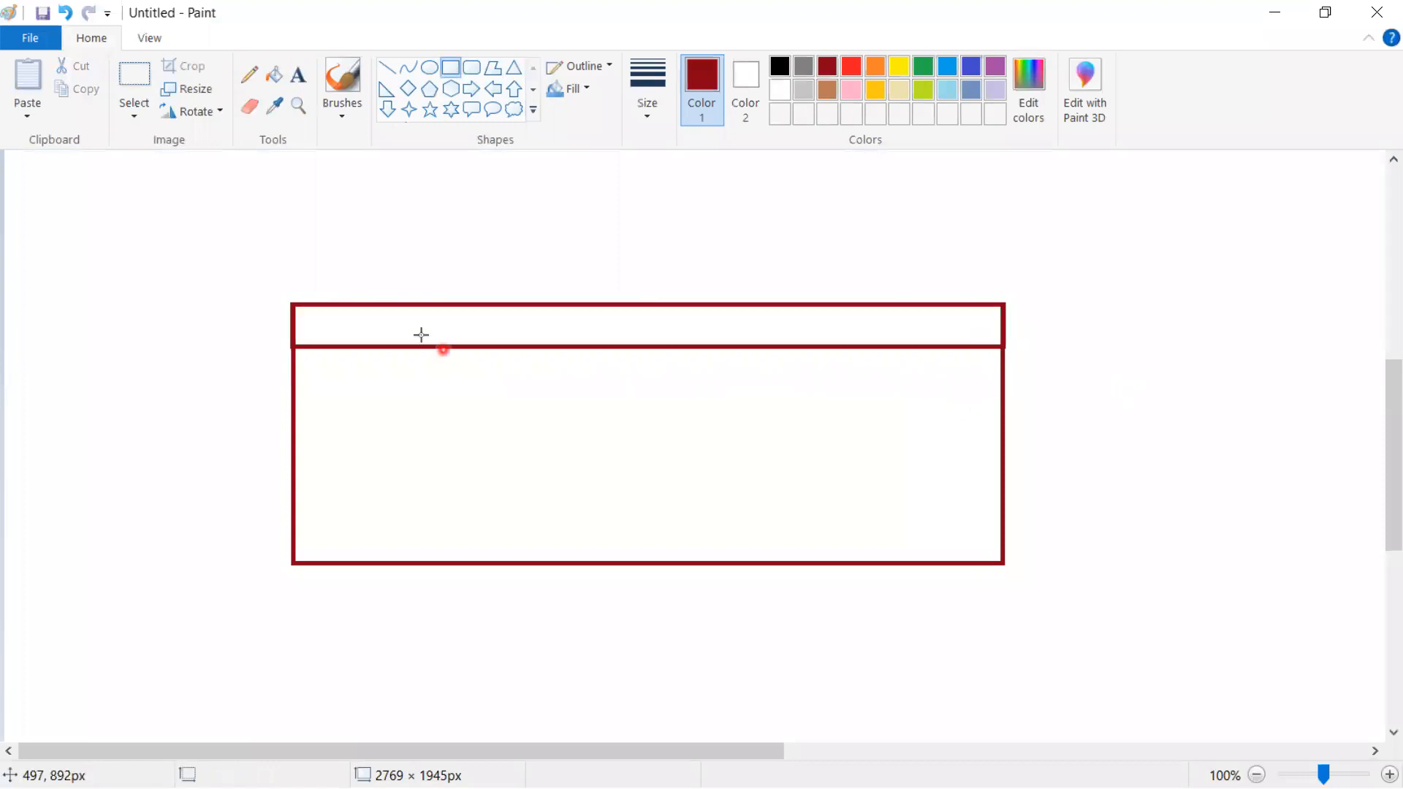
- Draw the first two column rectangles at the table's left, spanning top to bottom
drag(291, 305, 291, 306)
drag(377, 459, 474, 560)
click(536, 382)
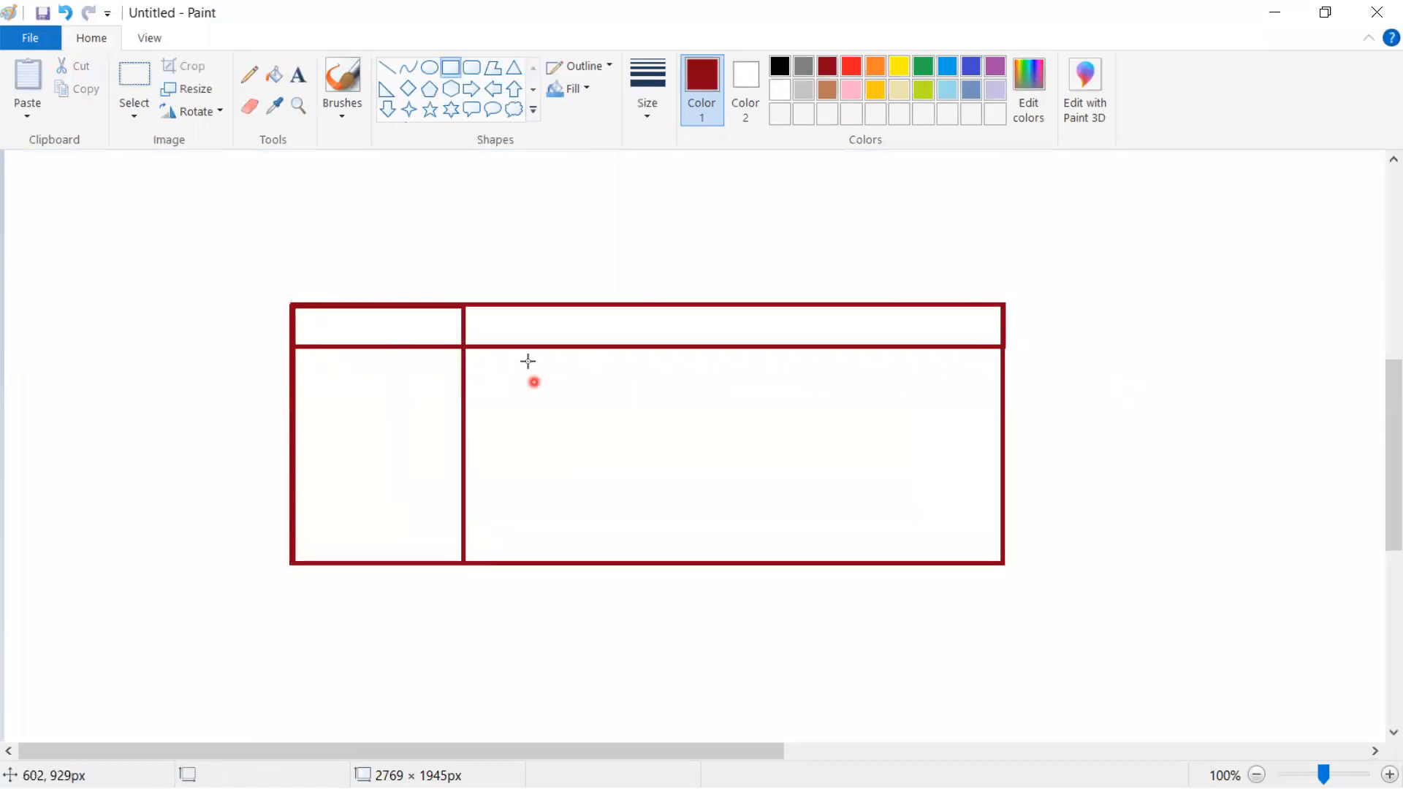
drag(467, 310, 468, 310)
drag(609, 471, 588, 560)
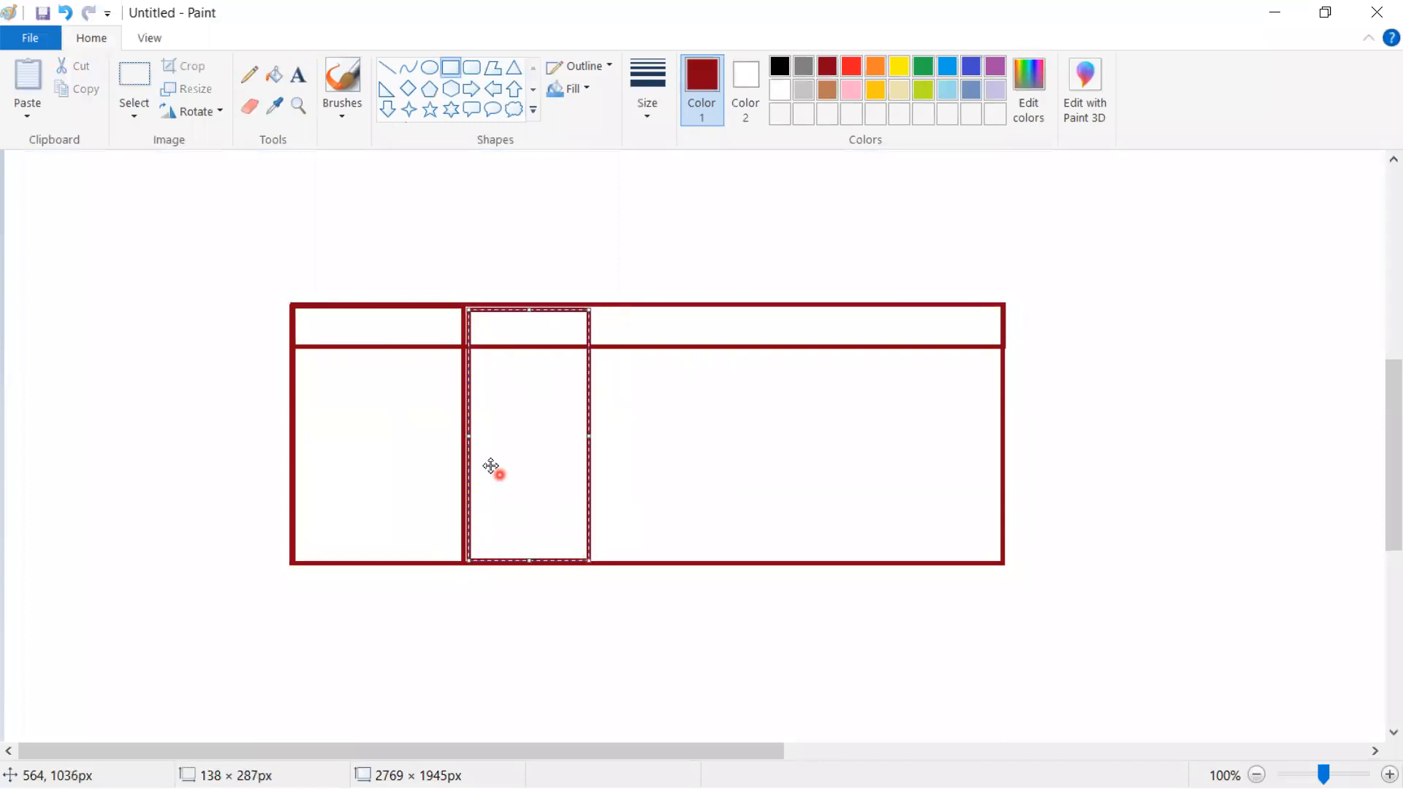
drag(469, 436, 463, 437)
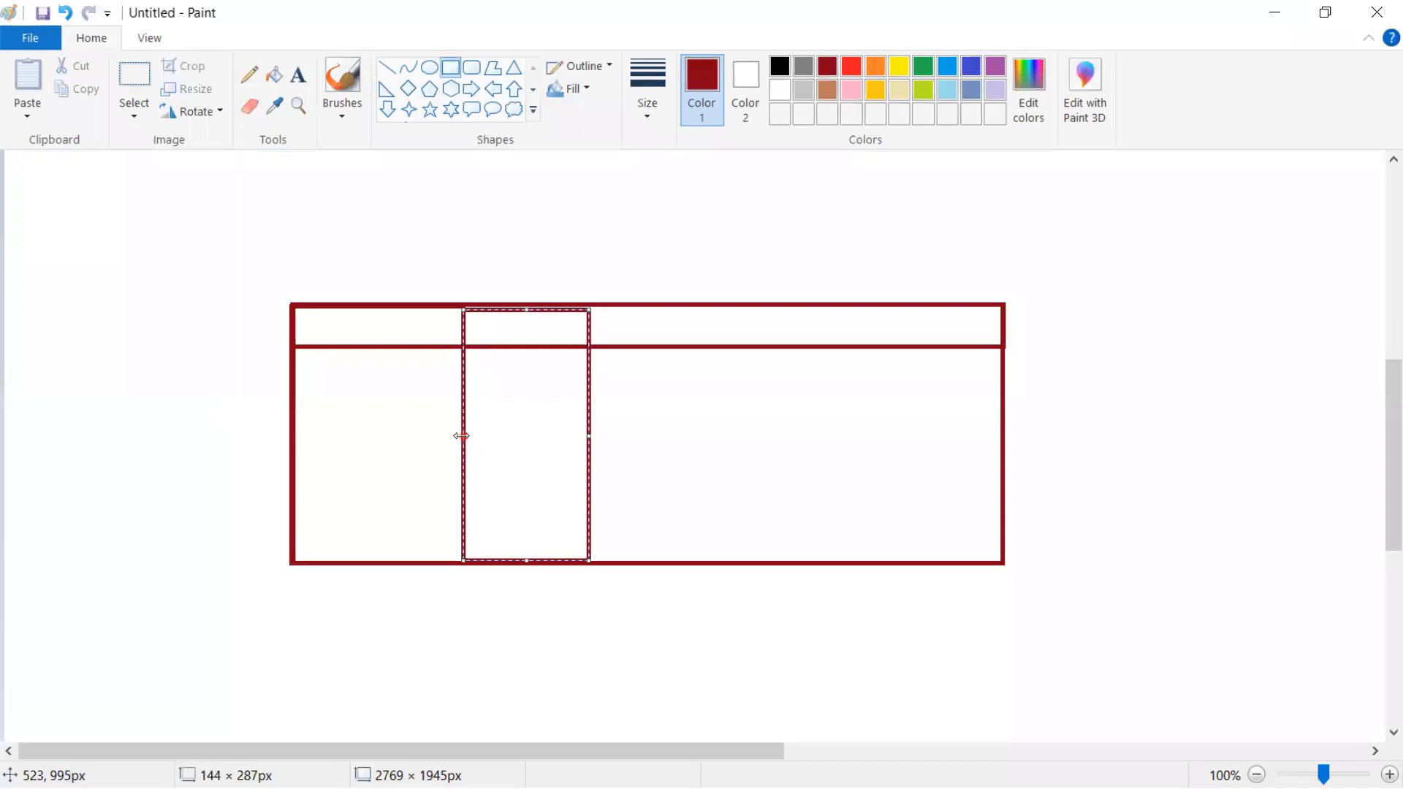
drag(525, 309, 524, 305)
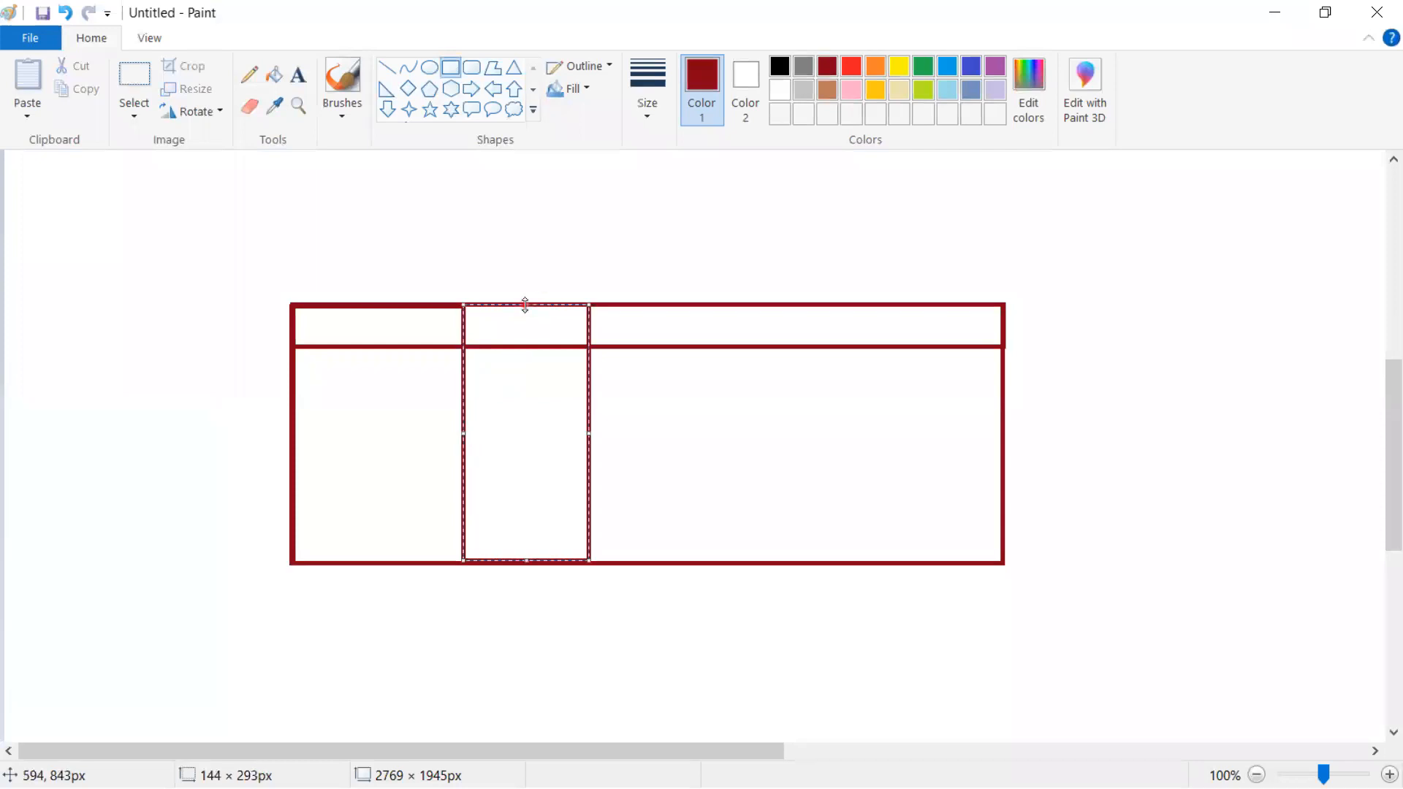
click(731, 413)
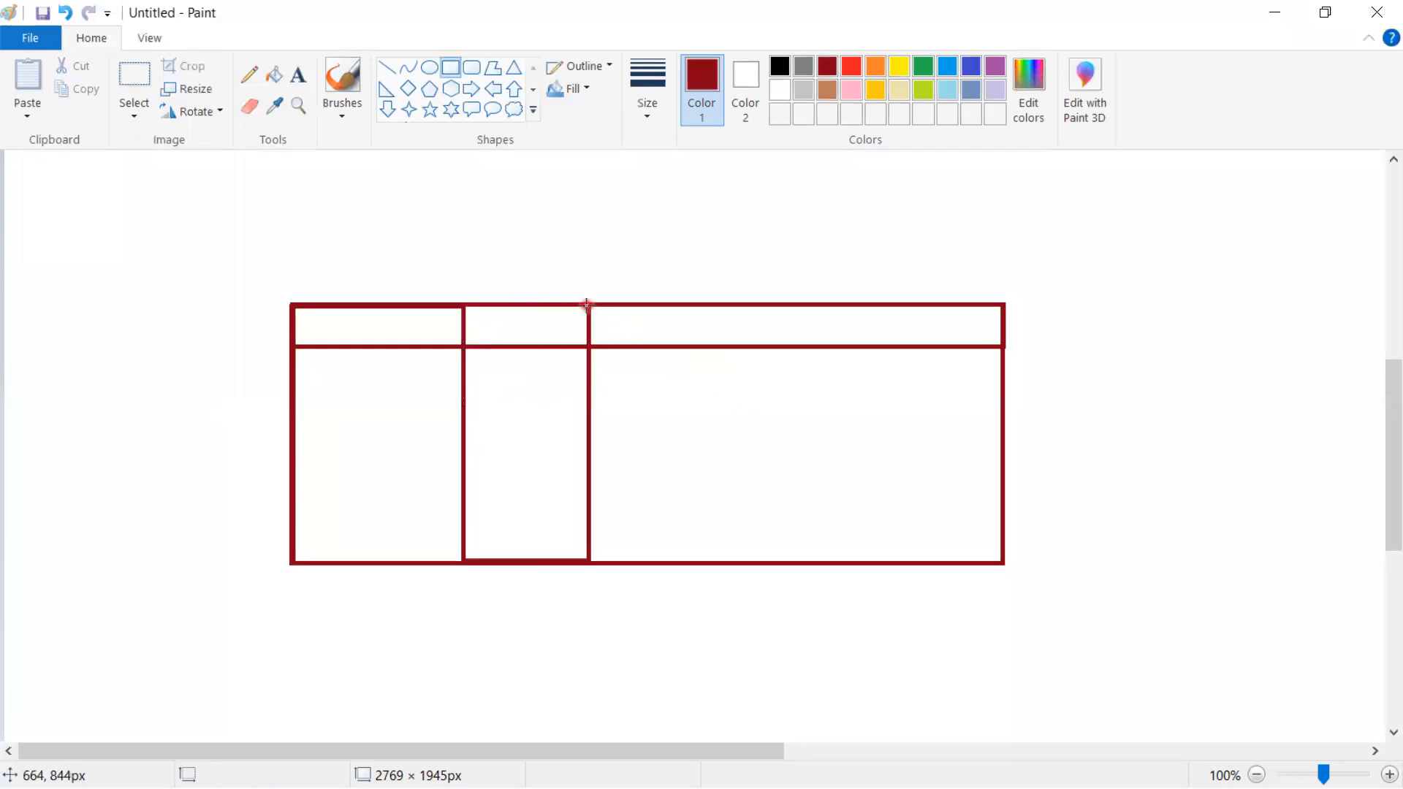
- Draw the third and fourth column rectangles, completing the five columns
drag(590, 306, 728, 565)
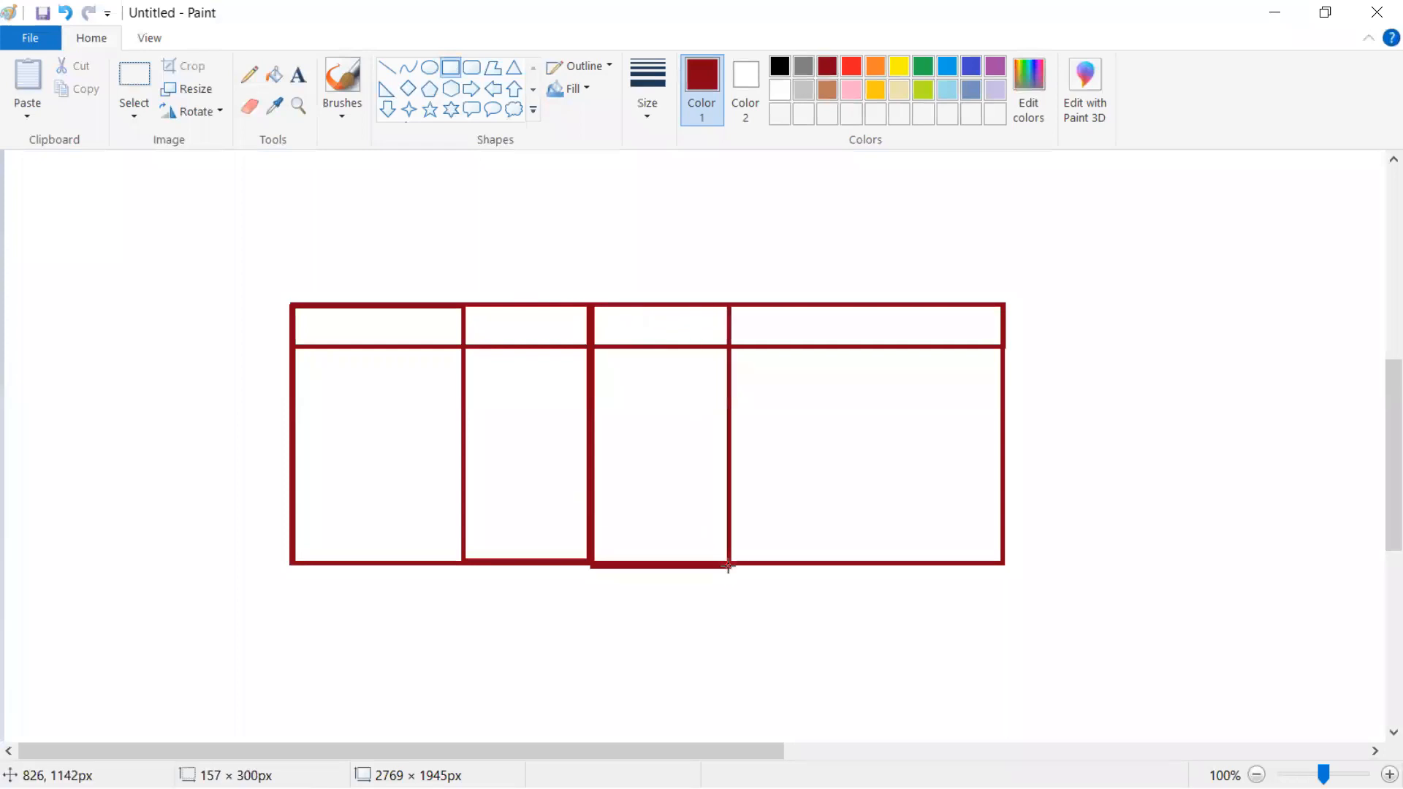
click(792, 398)
click(740, 315)
drag(730, 303, 861, 566)
click(1105, 370)
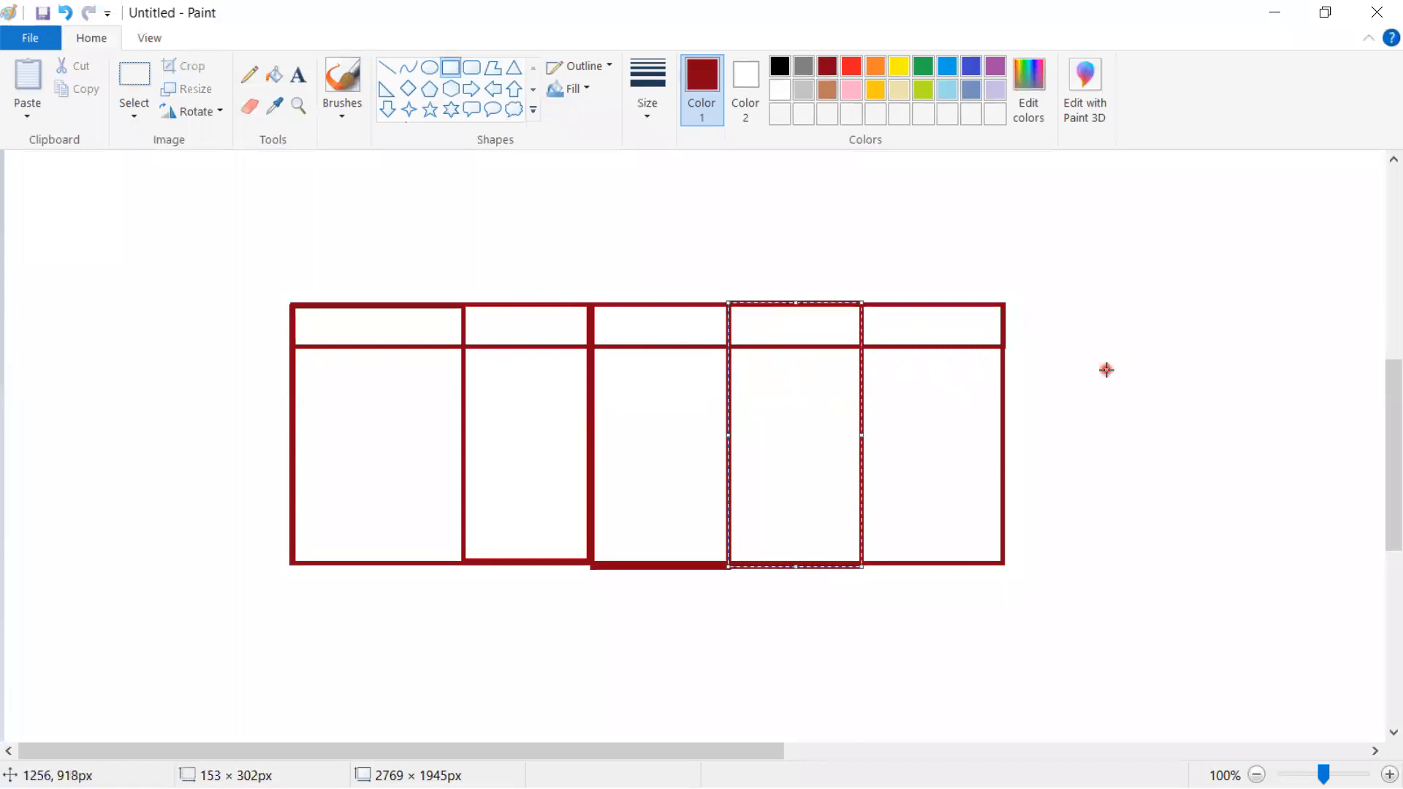
click(299, 76)
click(307, 318)
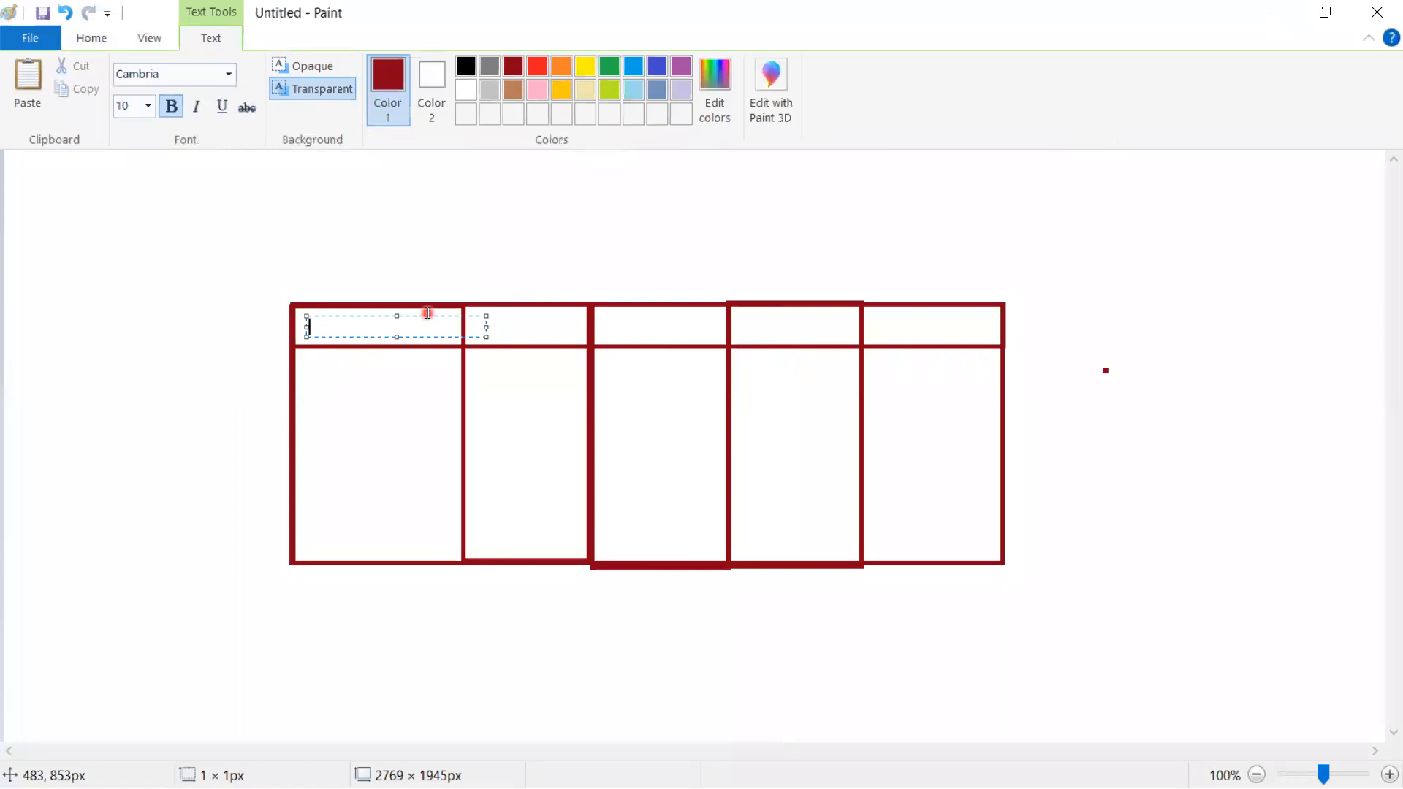
- Label the first two header cells 'Account No' and '4 Digits'
text(Account No)
click(460, 423)
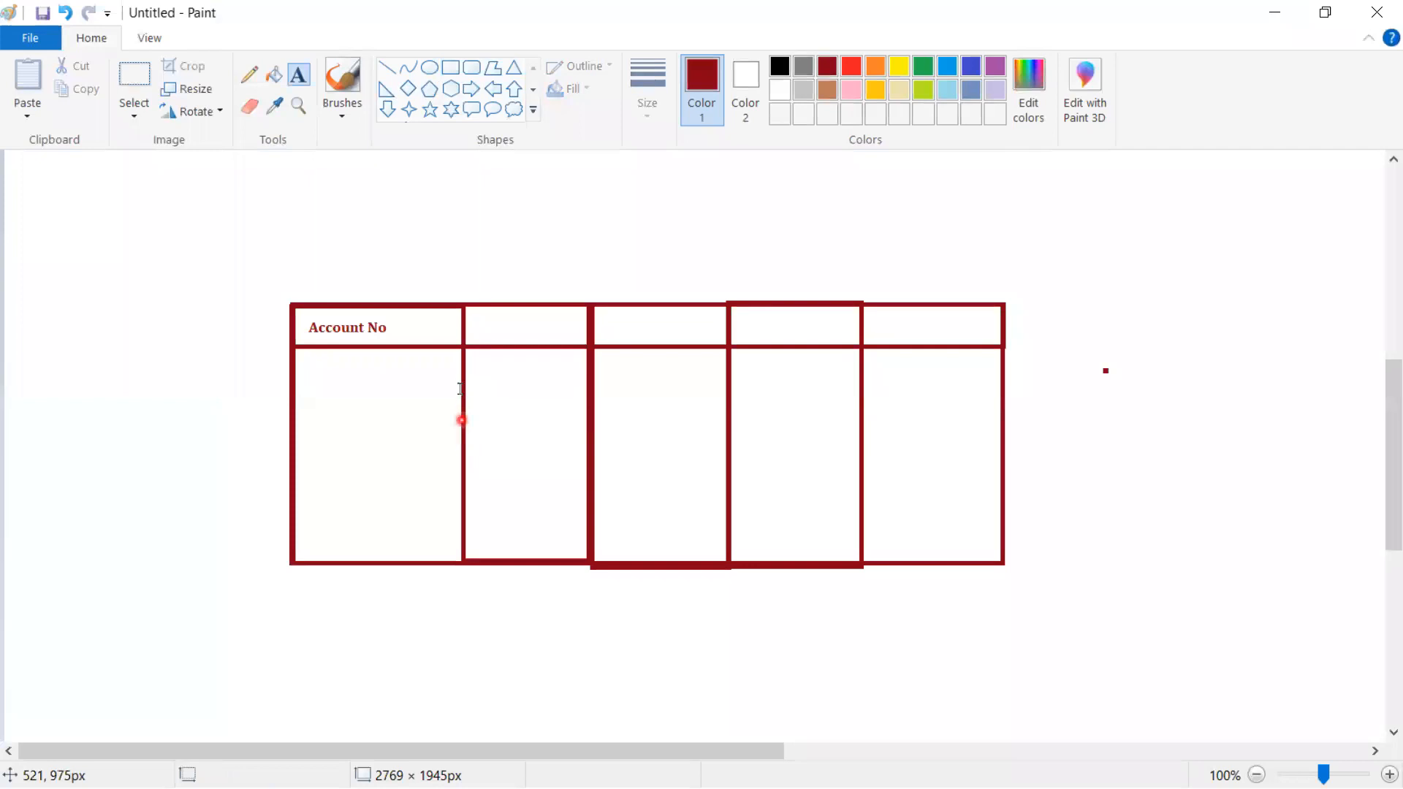
click(477, 322)
click(479, 357)
click(475, 328)
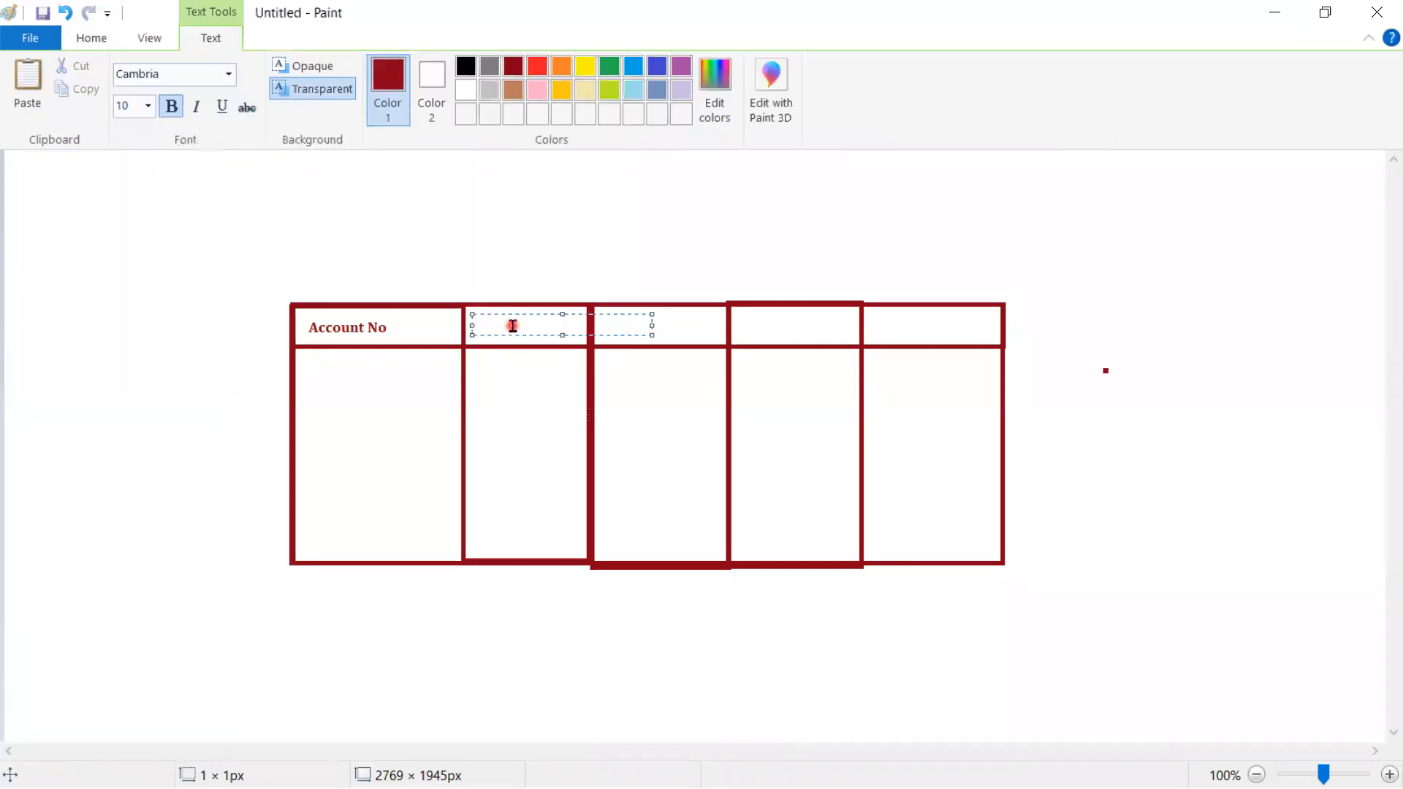
text(4 Digits)
click(601, 316)
- Label the remaining header cells 'Customer Name', 'Current Balance' and 'Deposit'
click(605, 315)
text(Customer Name)
click(721, 326)
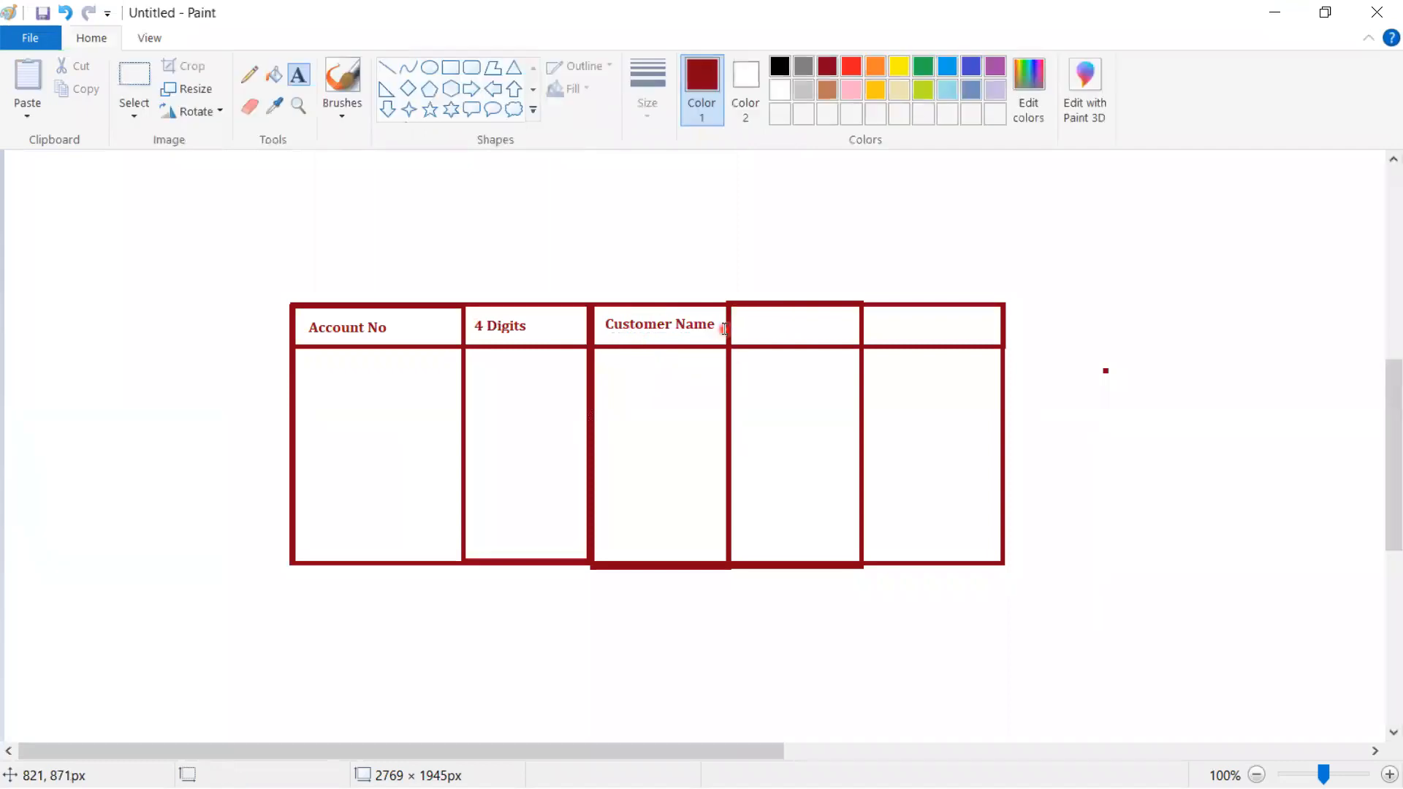
click(743, 316)
text(Current Balance)
click(892, 473)
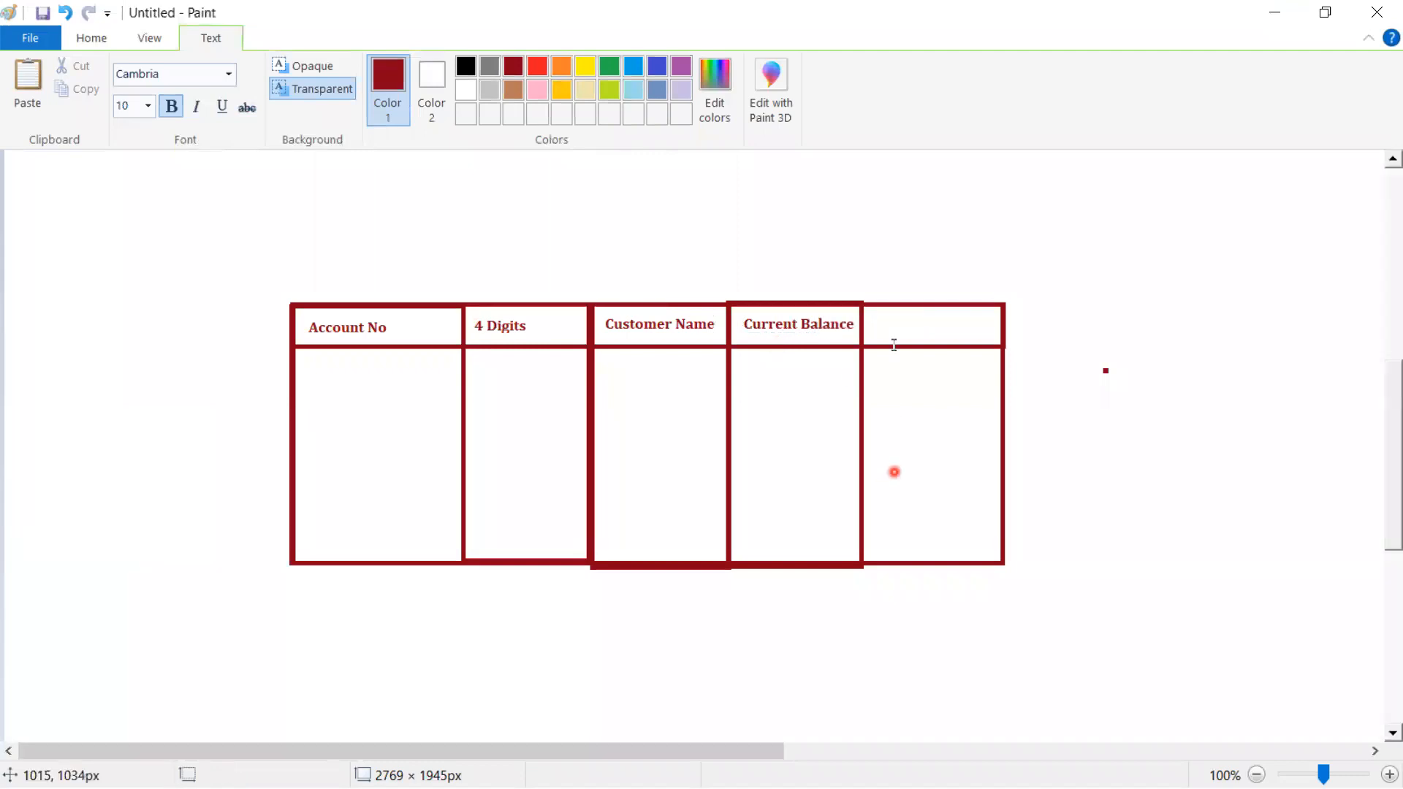
click(869, 315)
text(Deposit)
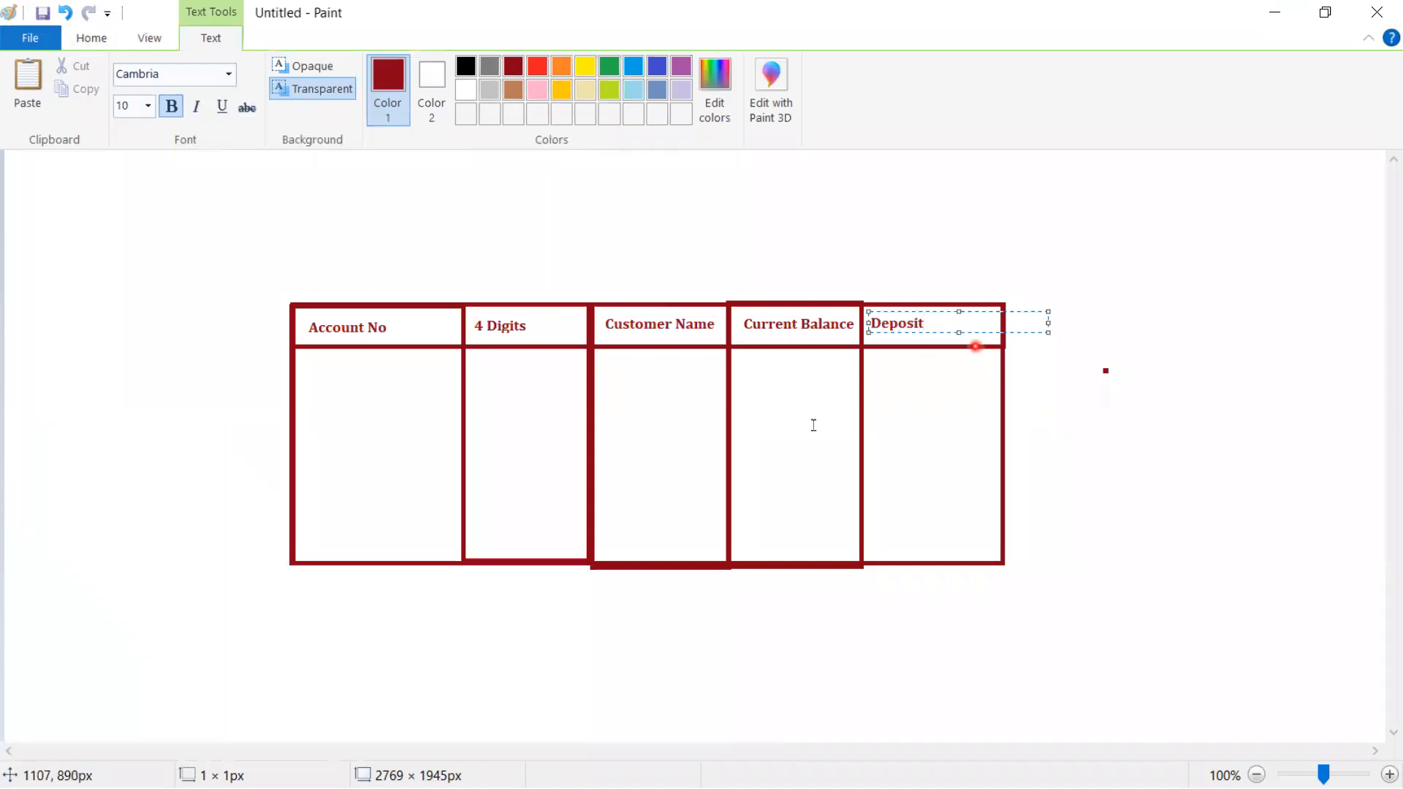
click(755, 466)
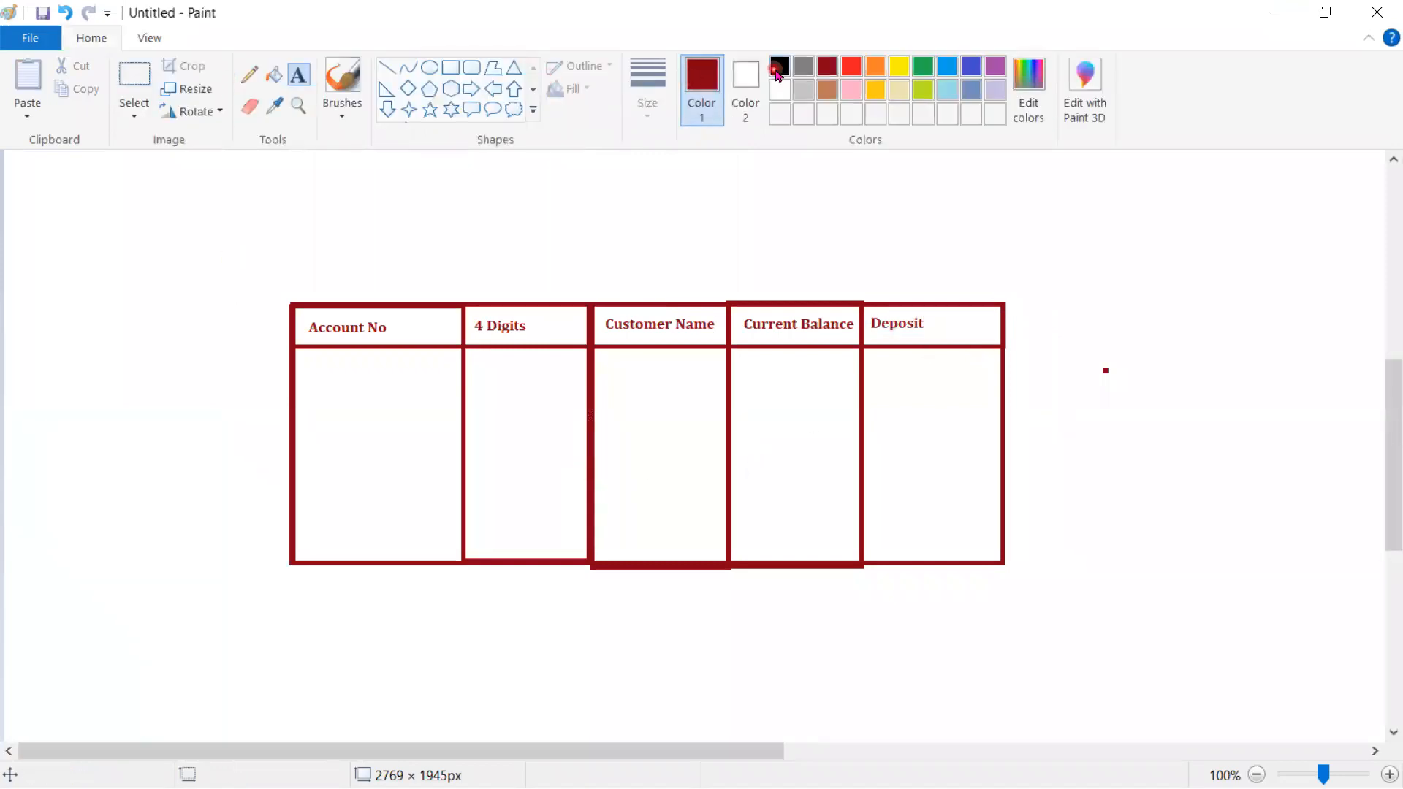
- Switch the text colour to blue and enter the first row's account number in Account No
click(971, 67)
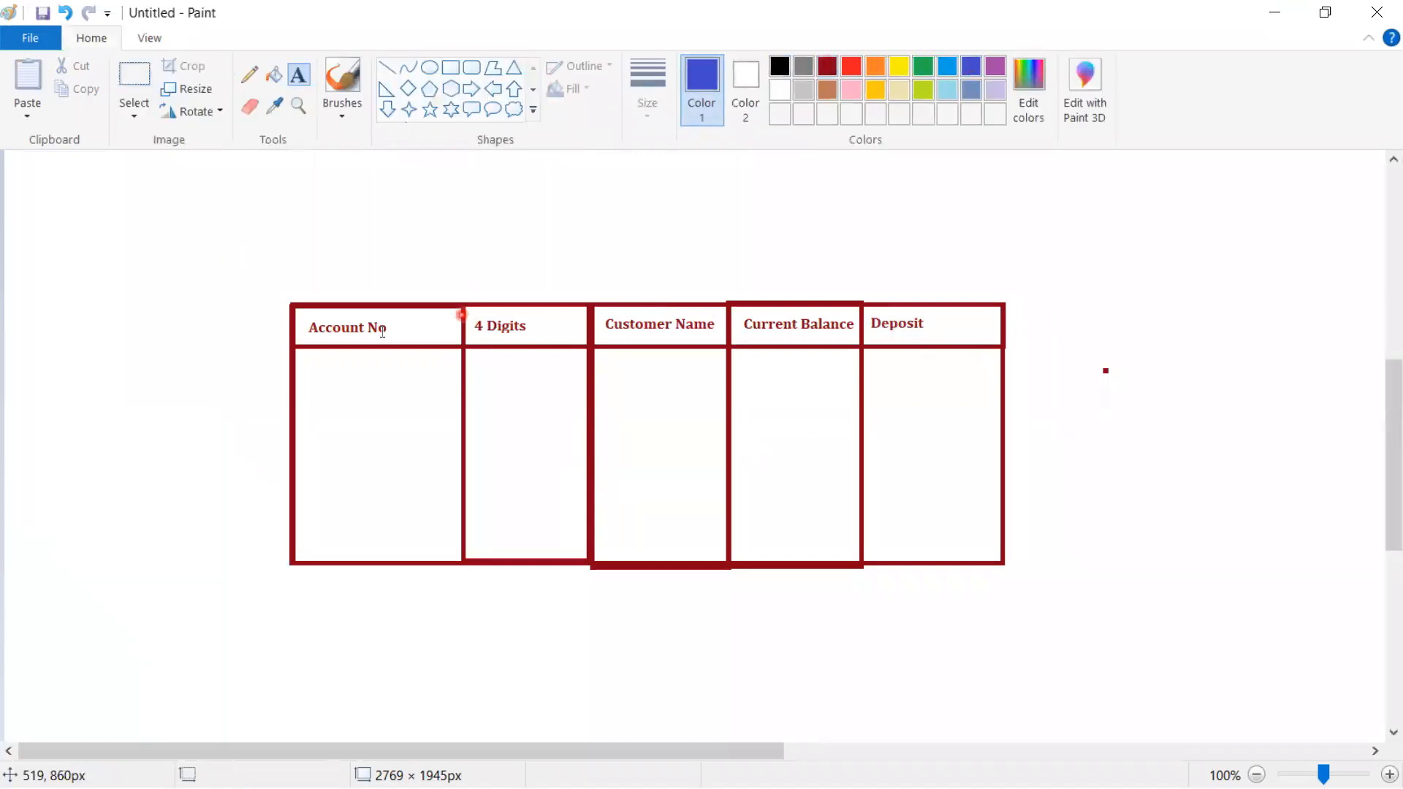
click(299, 358)
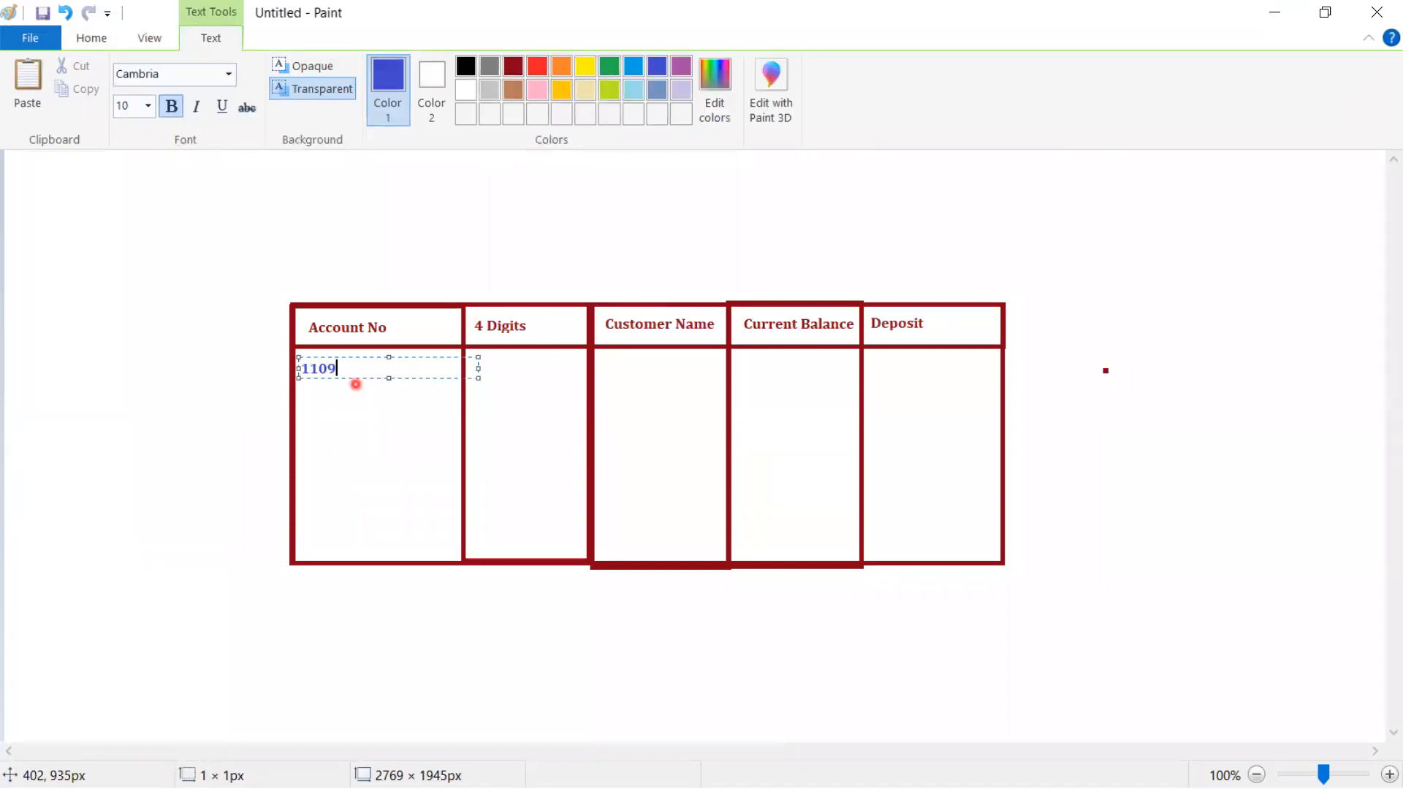
drag(999, 388, 1006, 387)
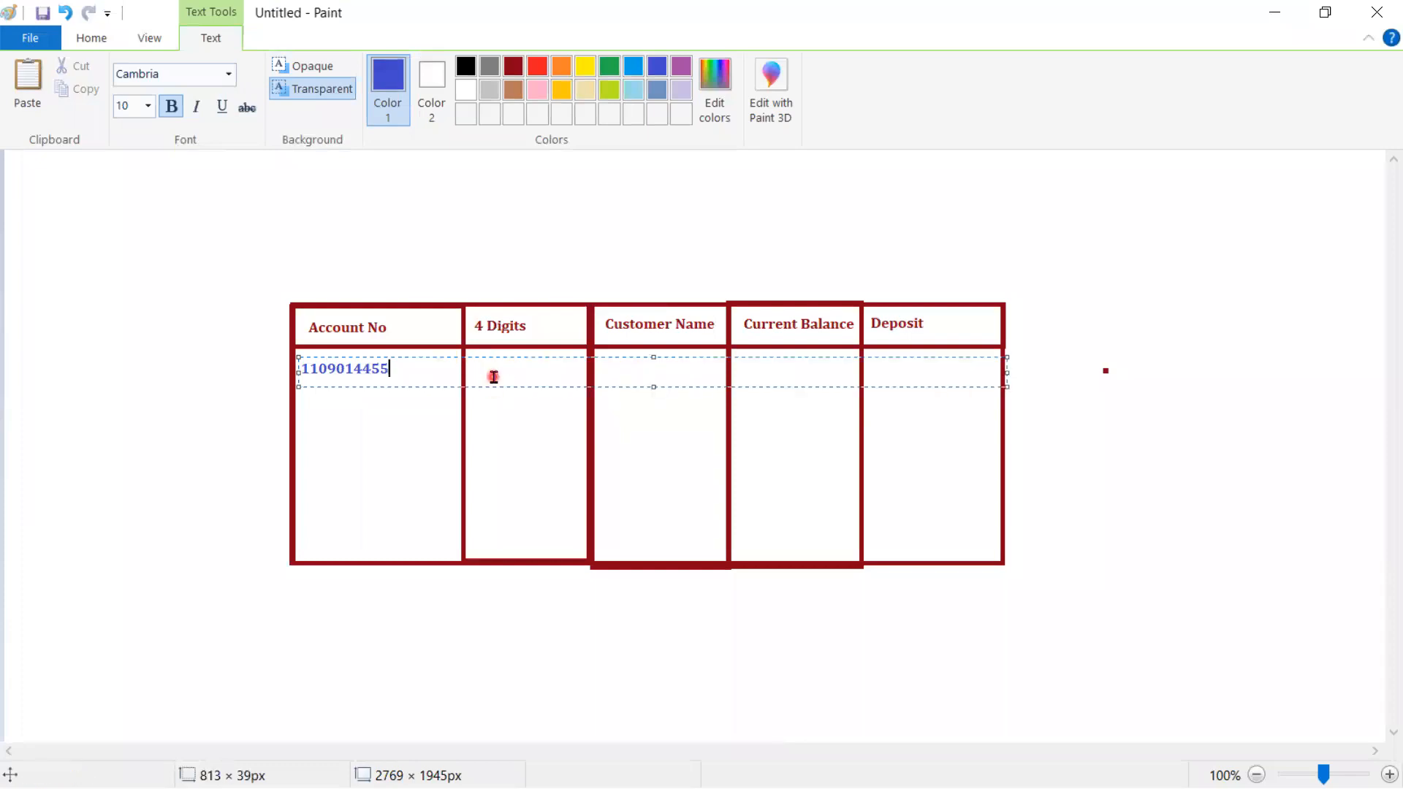
double_click(493, 371)
click(483, 388)
- Fill the first row's 4 Digits cell with the account's last four digits and add the customer's name
click(471, 364)
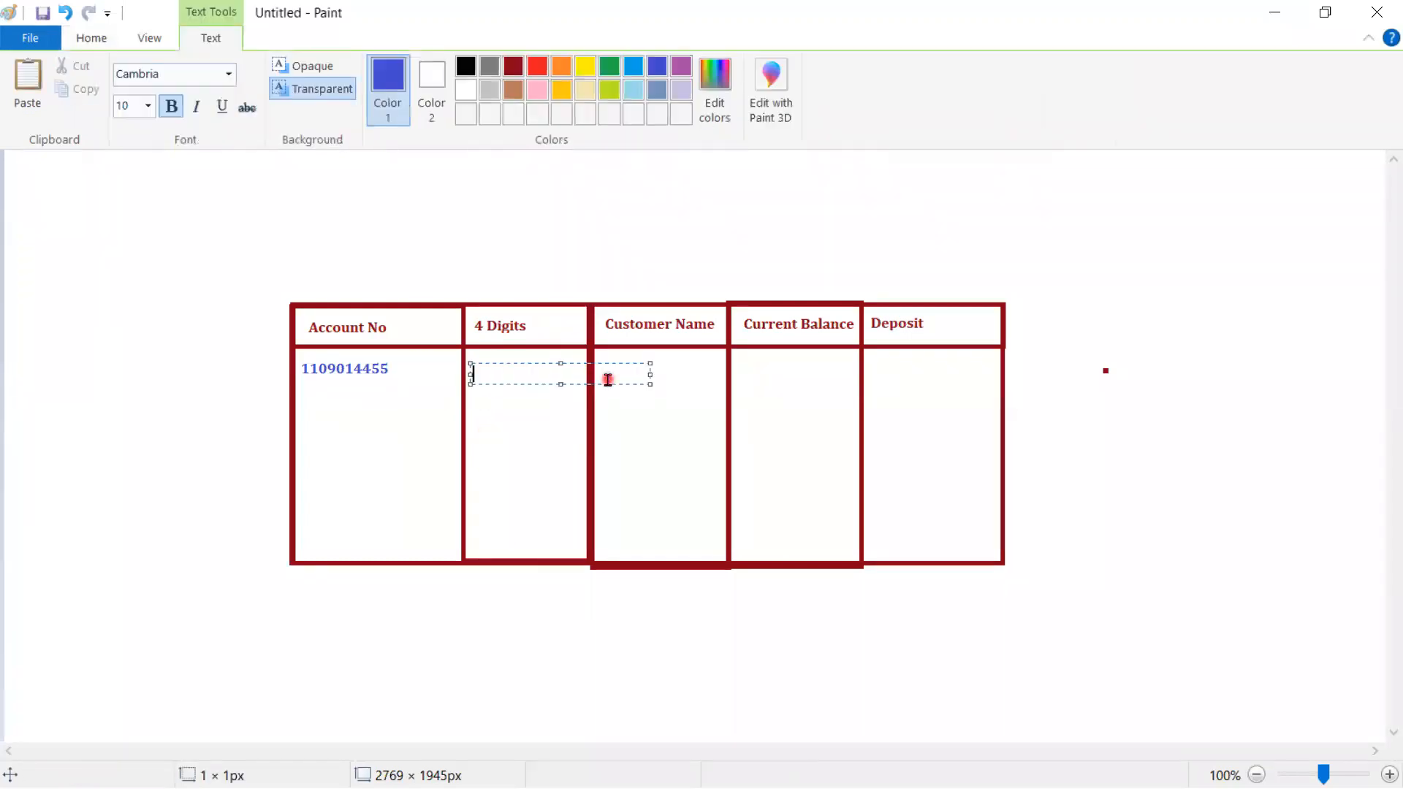
text(4455)
click(648, 452)
click(606, 373)
key(alt+Tab)
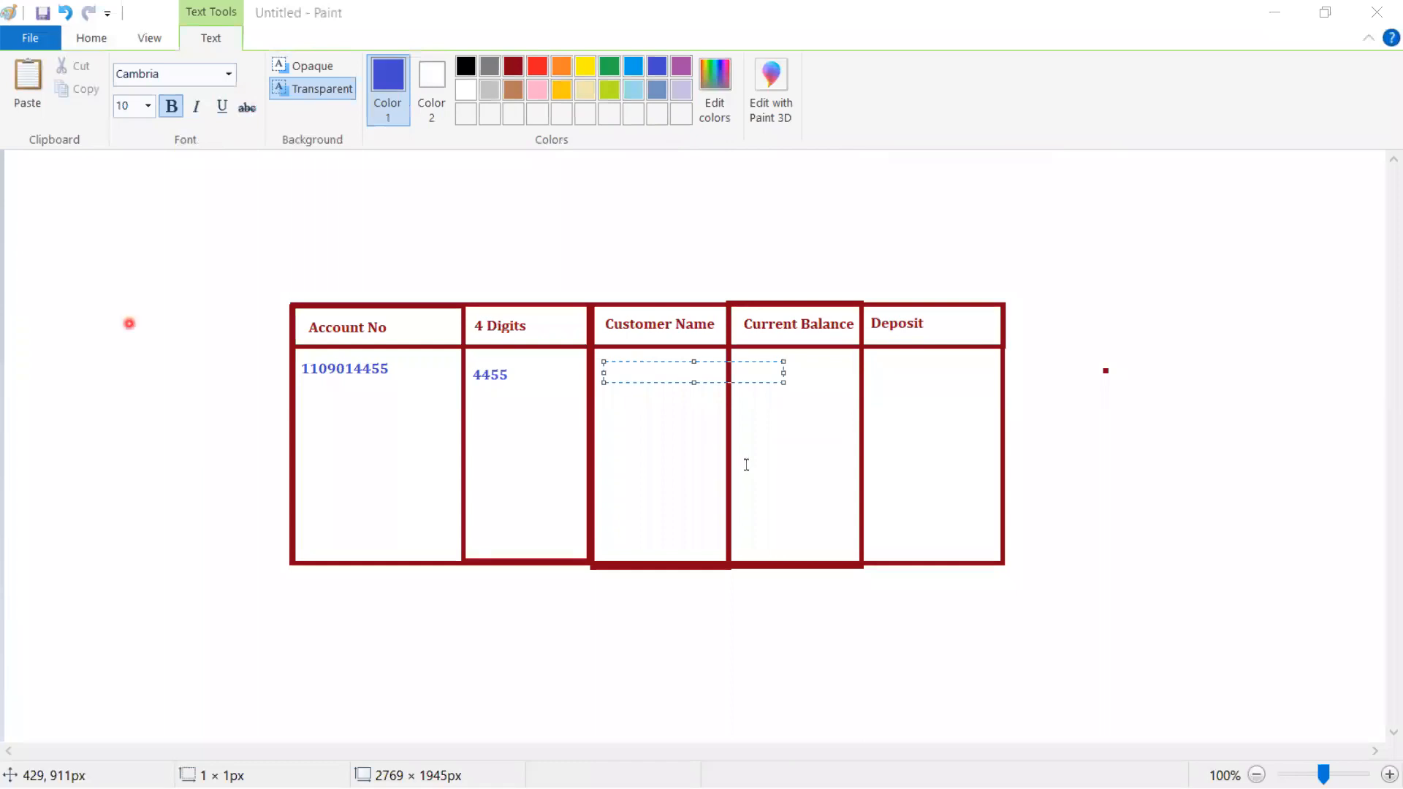
click(620, 370)
text(Bharathi)
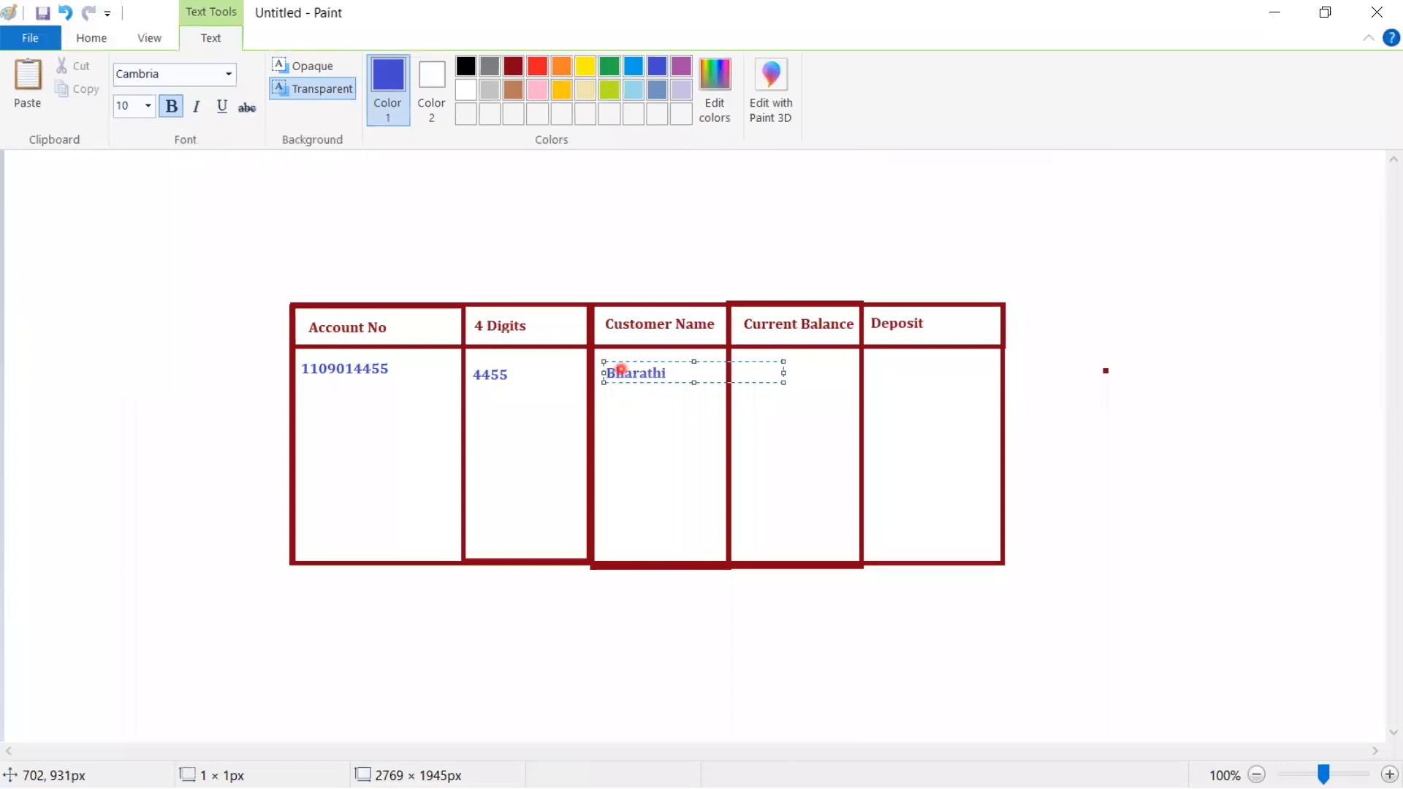
click(746, 373)
- Enter the 10,000 current balance and type the second row's account number
click(747, 374)
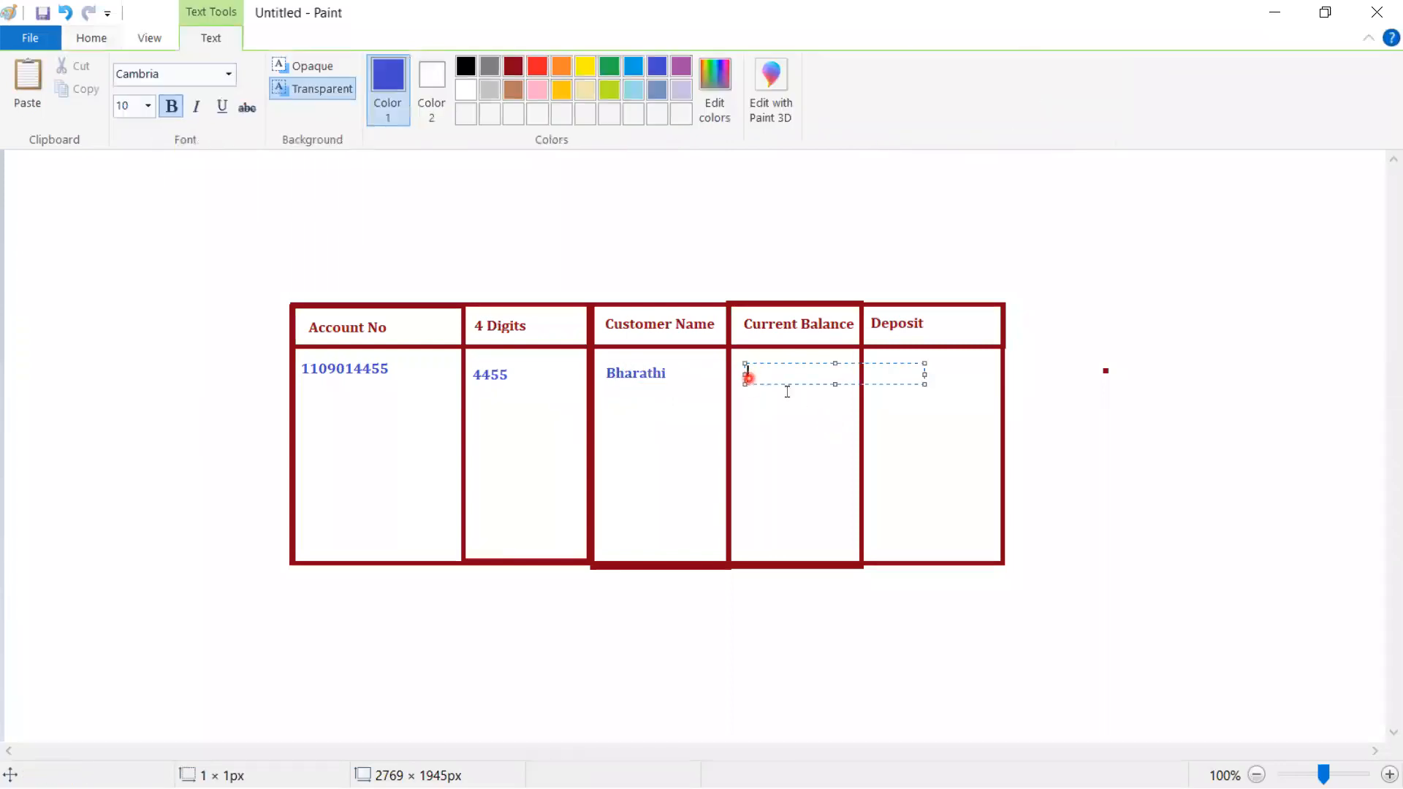
text(10,000)
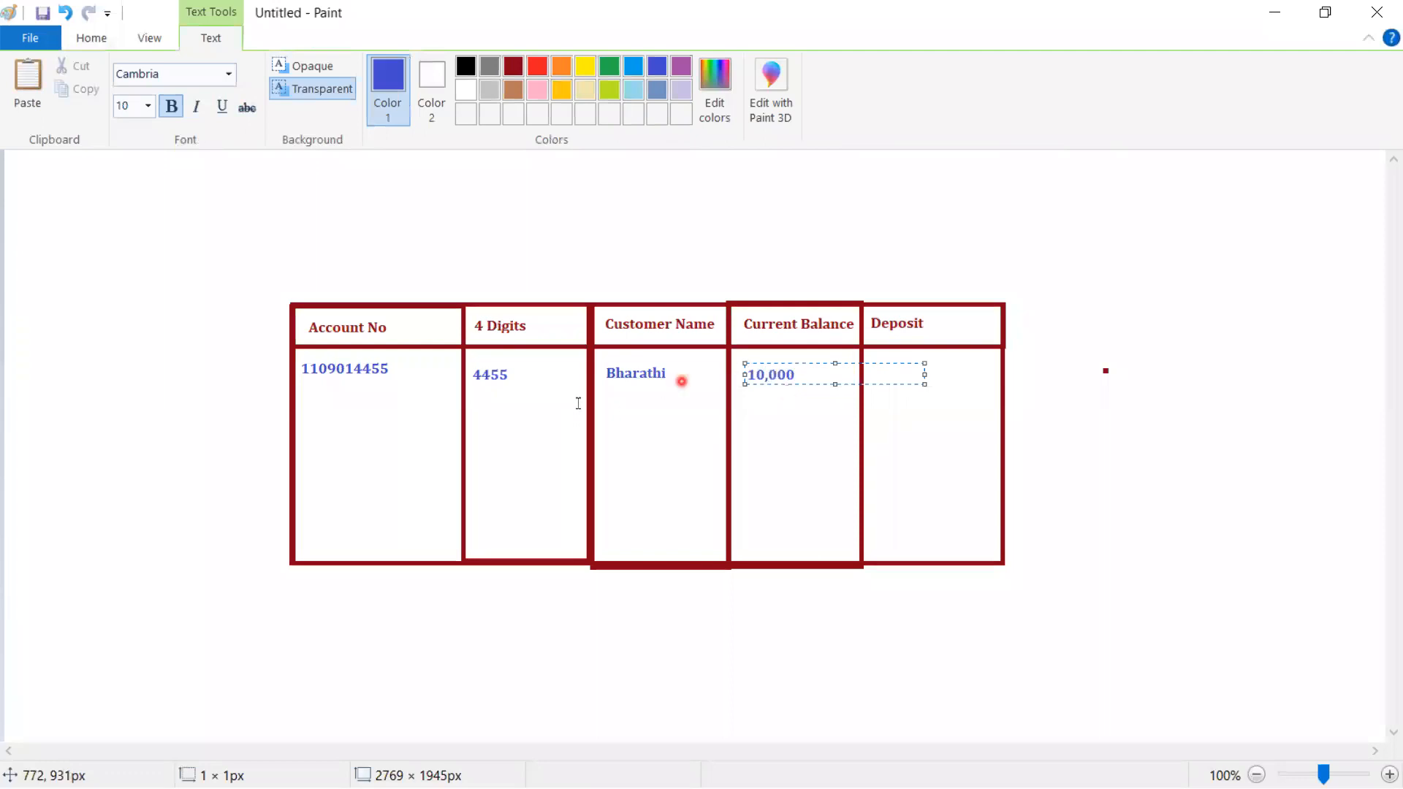
click(303, 418)
click(302, 413)
click(358, 406)
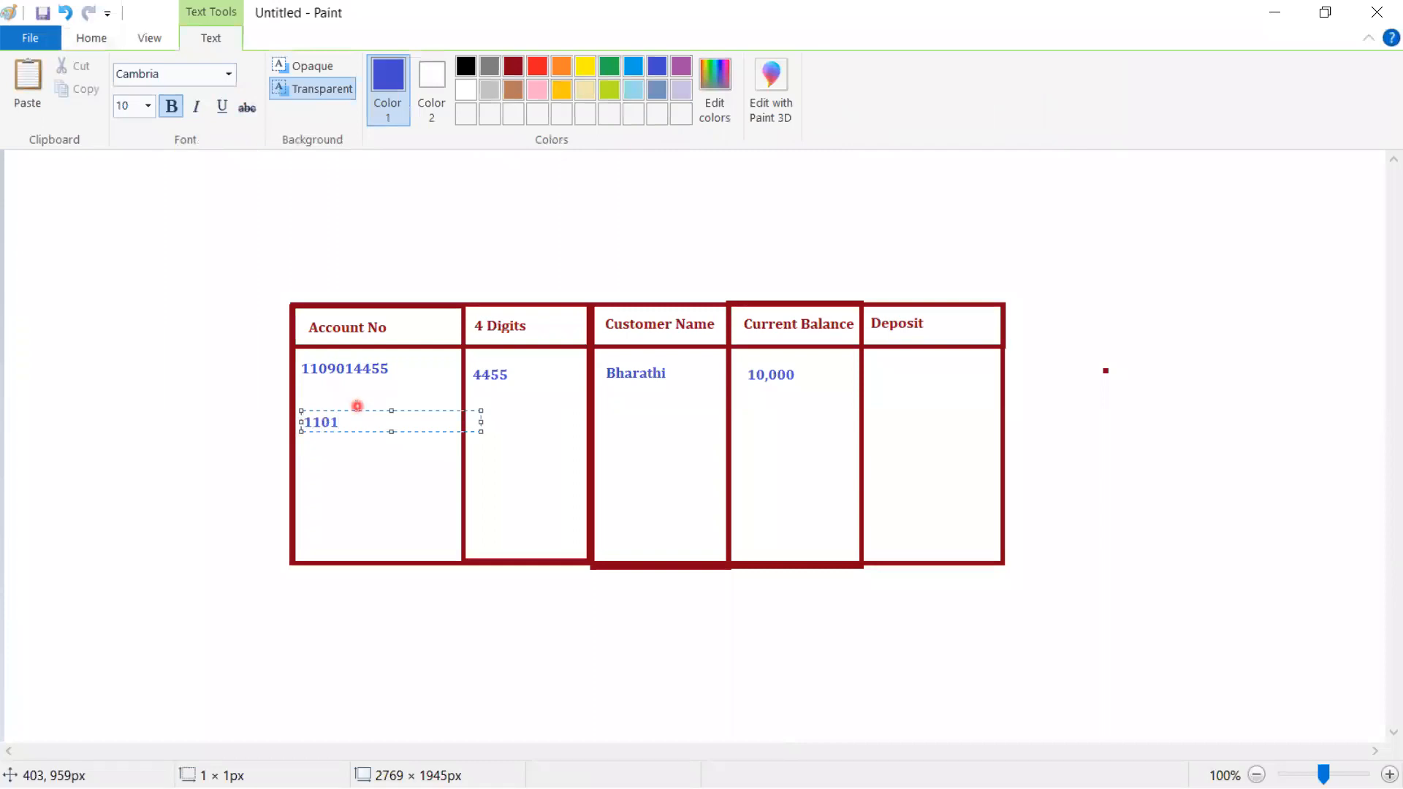
- Complete row two with its last four digits, the customer's name and a 13,000 balance
click(480, 429)
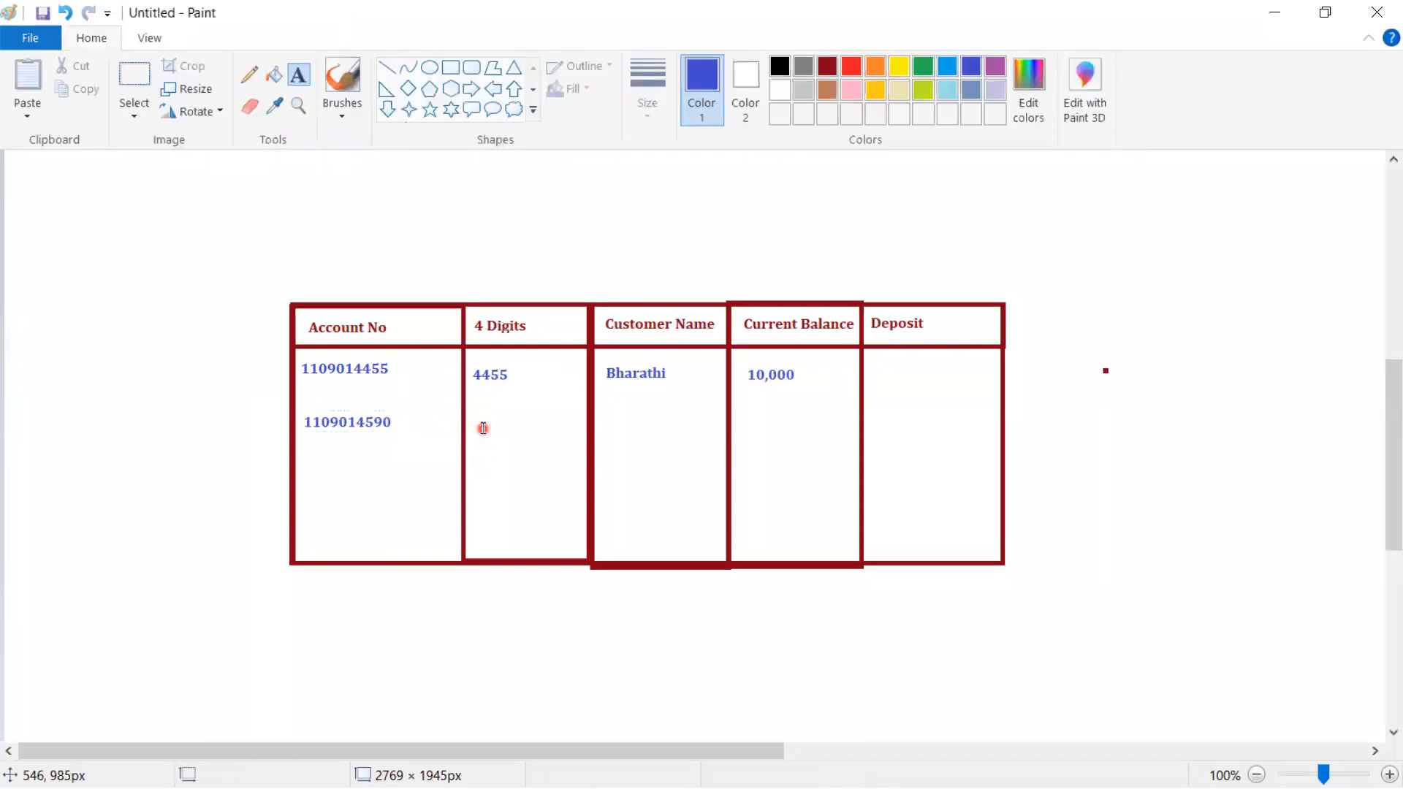
click(476, 407)
text(4590)
click(664, 472)
click(606, 411)
text(S)
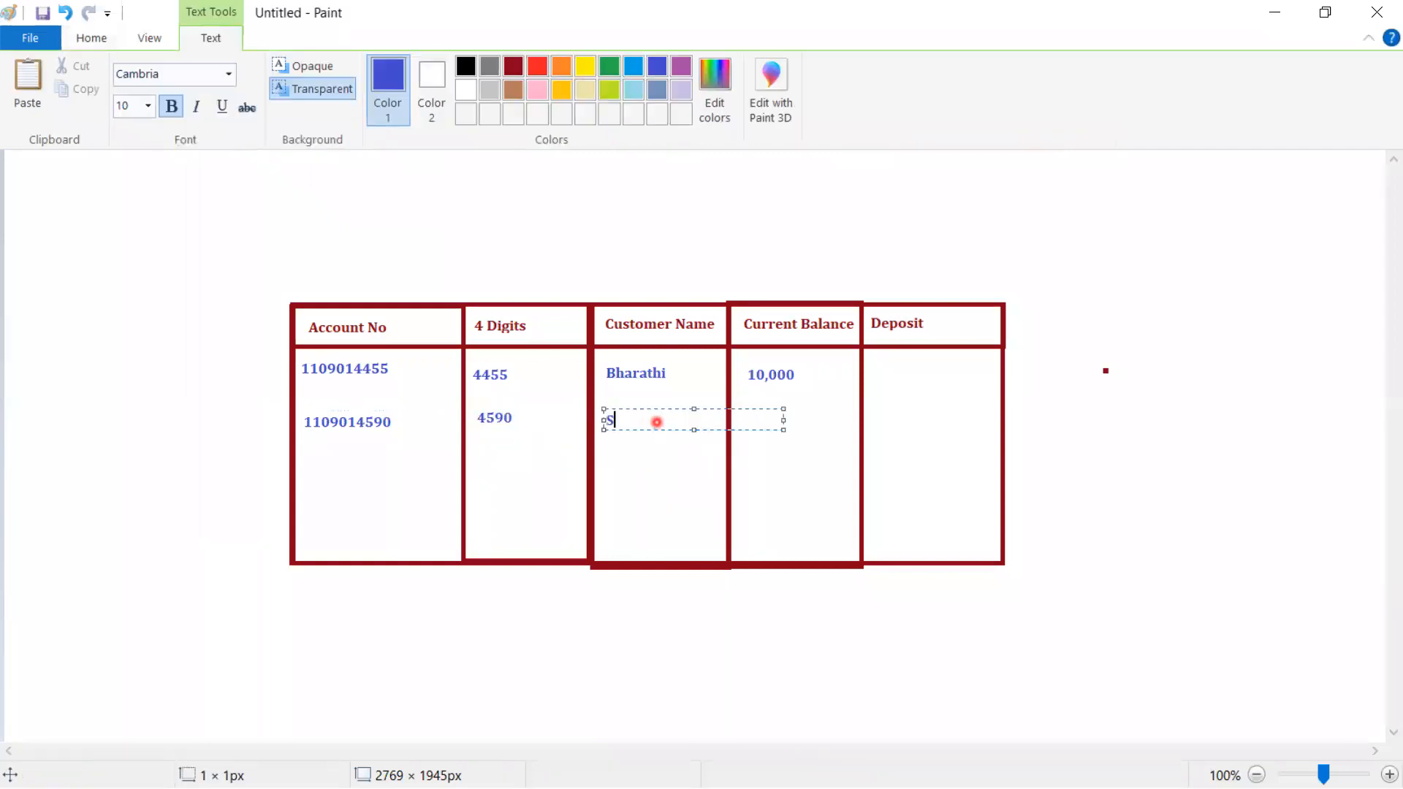
text(ibitha)
click(826, 465)
click(745, 416)
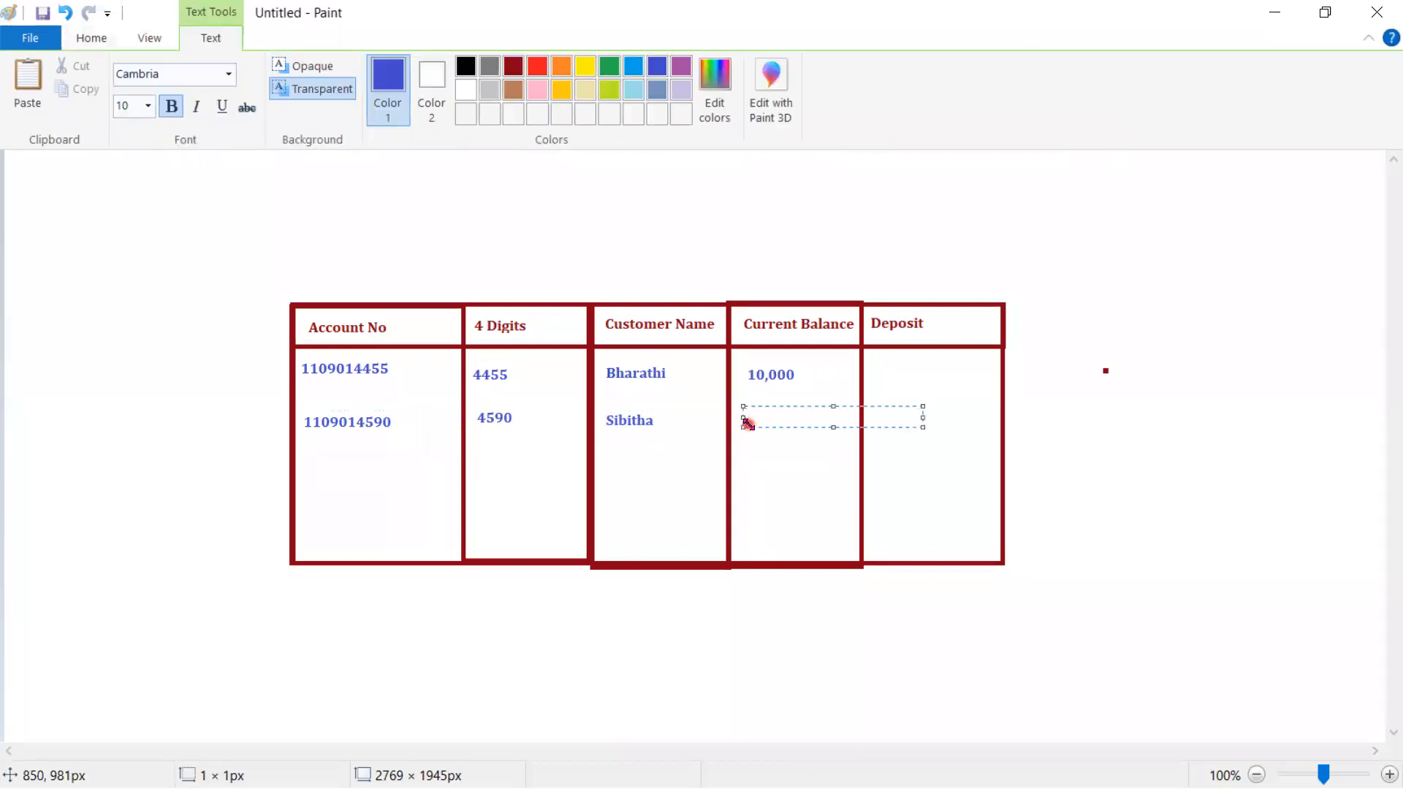
text(13,000)
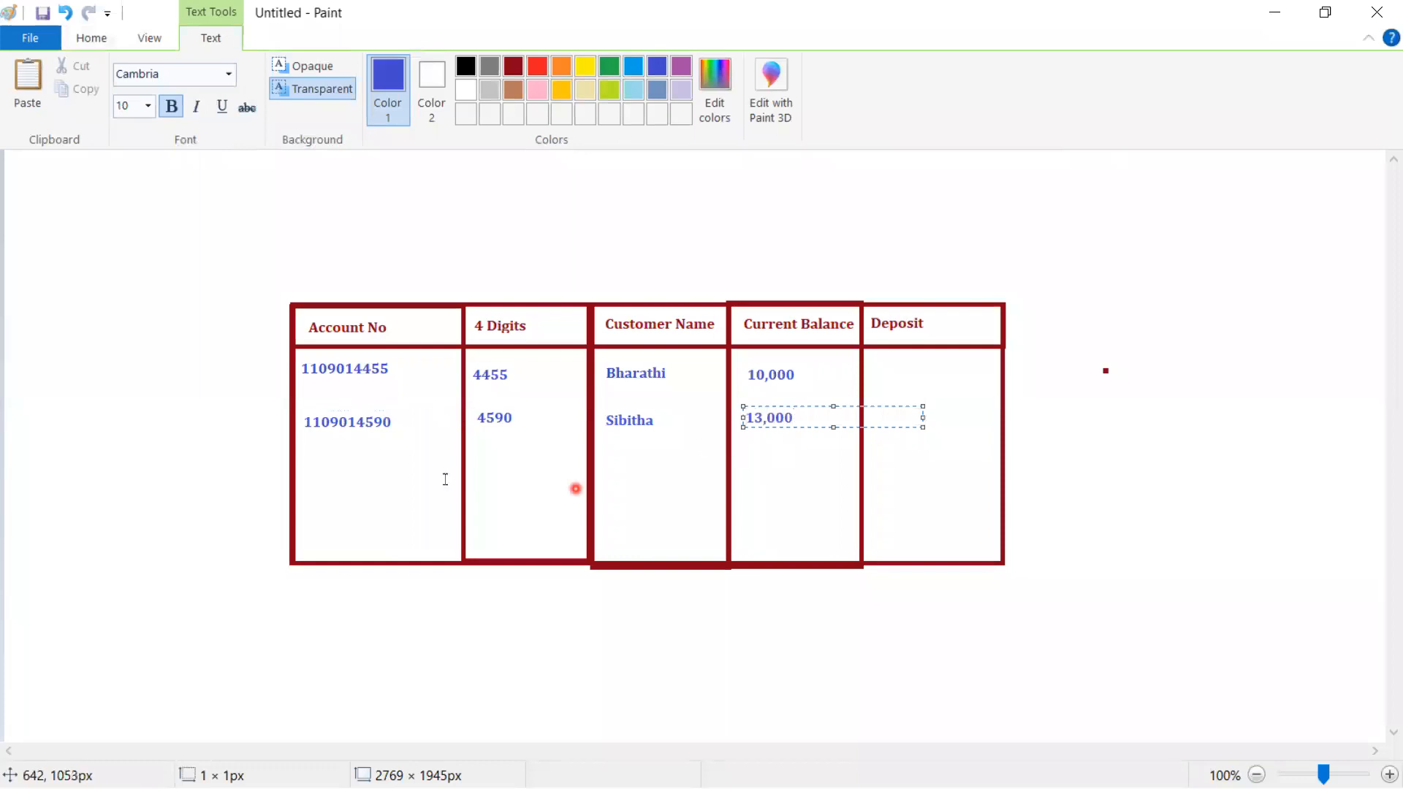
click(308, 467)
- Enter row three's account number and its last four digits
click(308, 468)
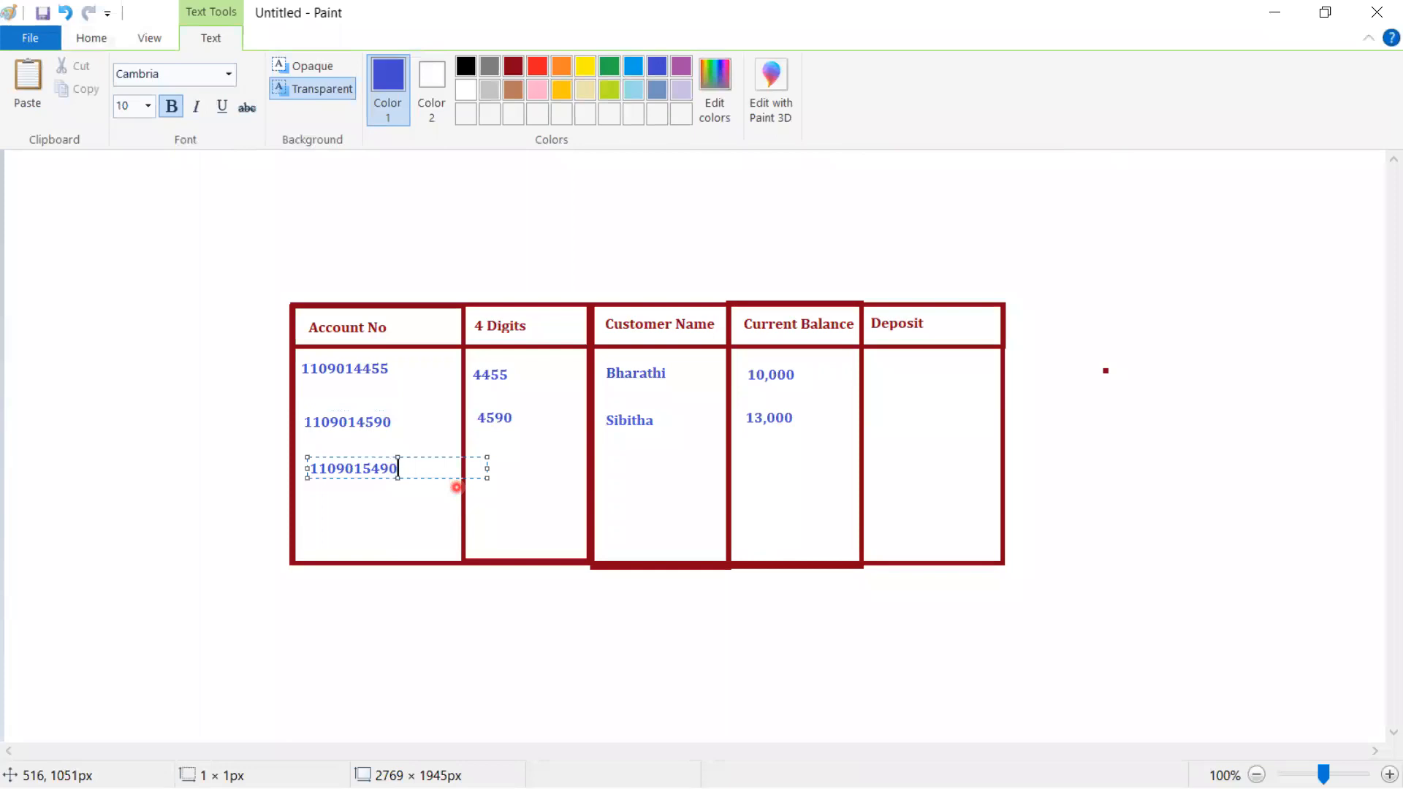
click(479, 465)
click(479, 464)
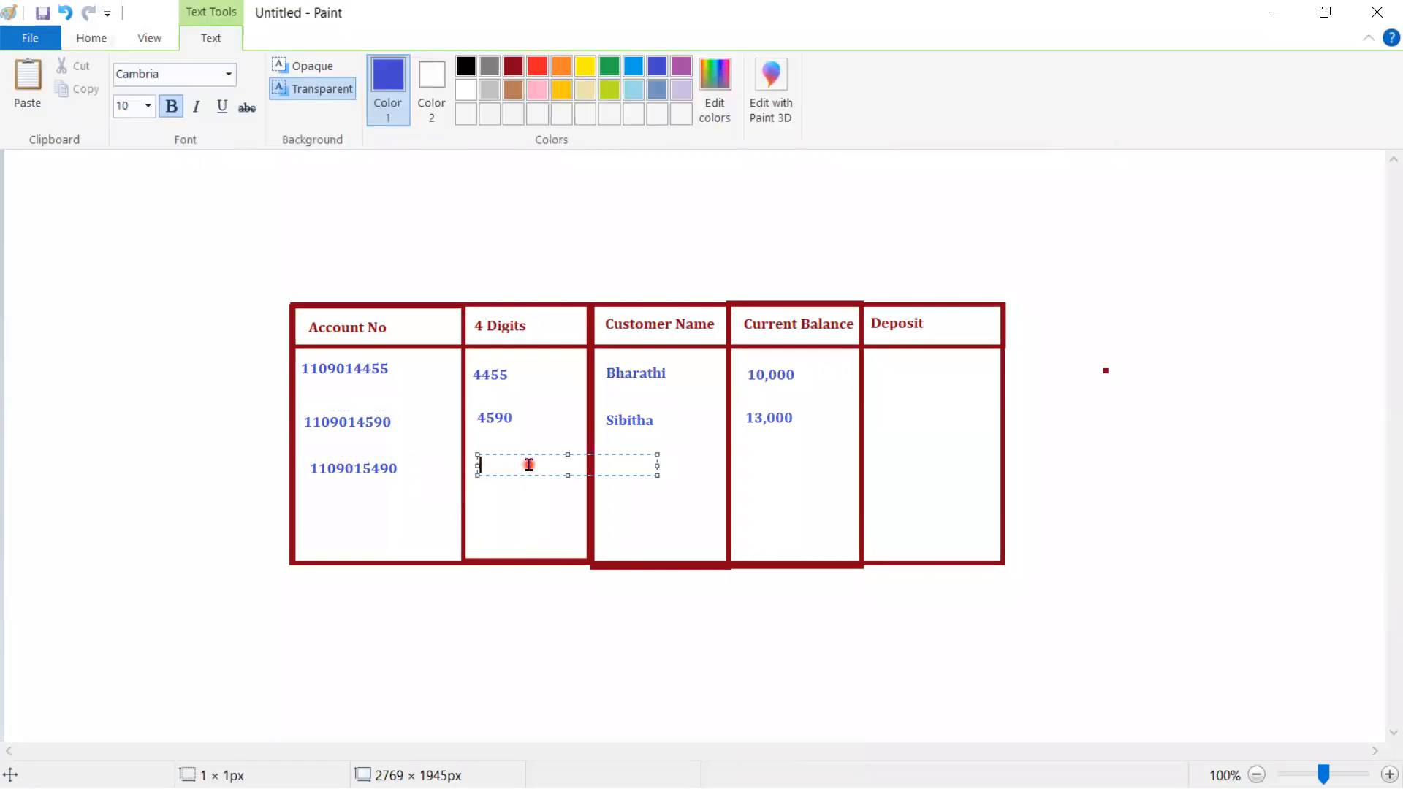
text(5490)
click(618, 472)
- Add row three's customer name and a 15,000 current balance
click(612, 462)
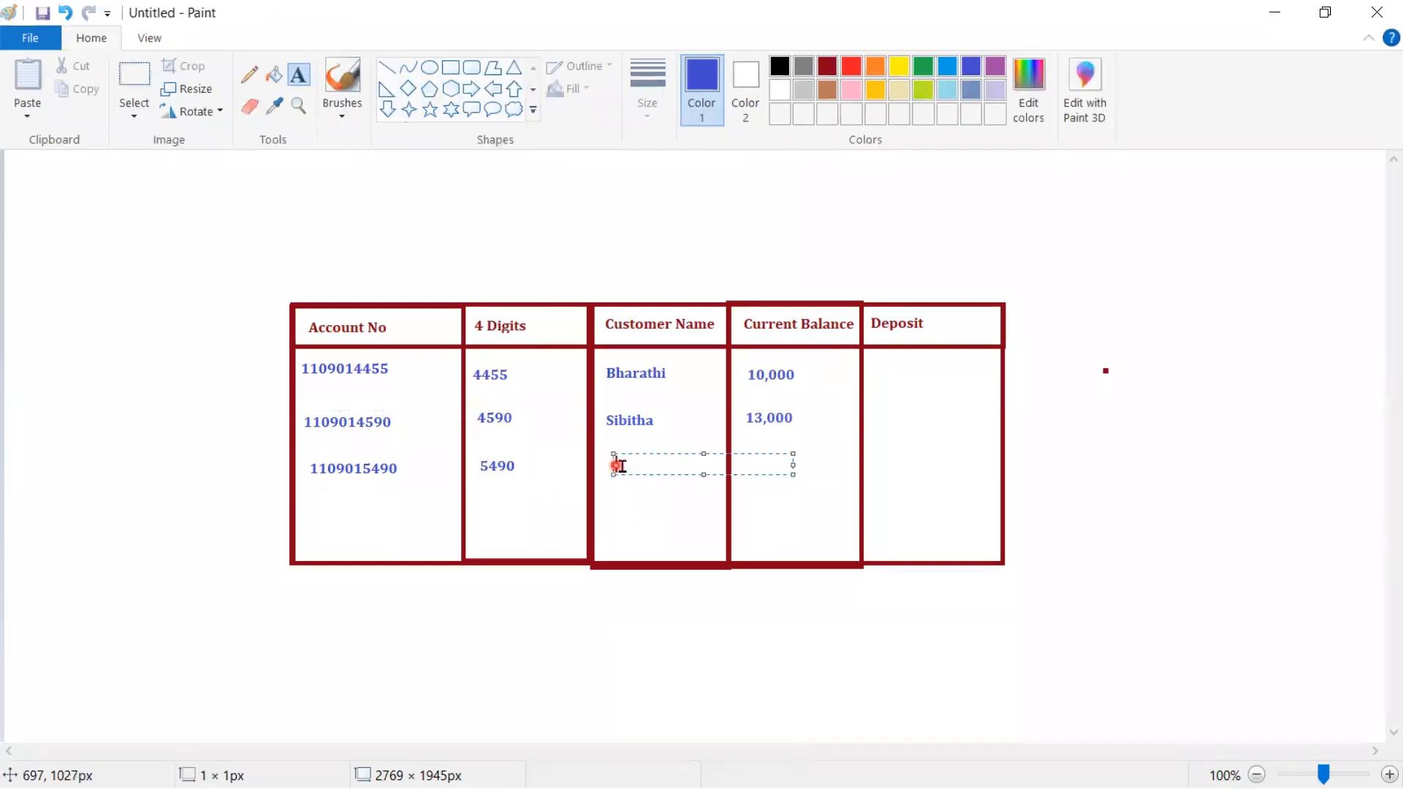
click(602, 460)
click(598, 459)
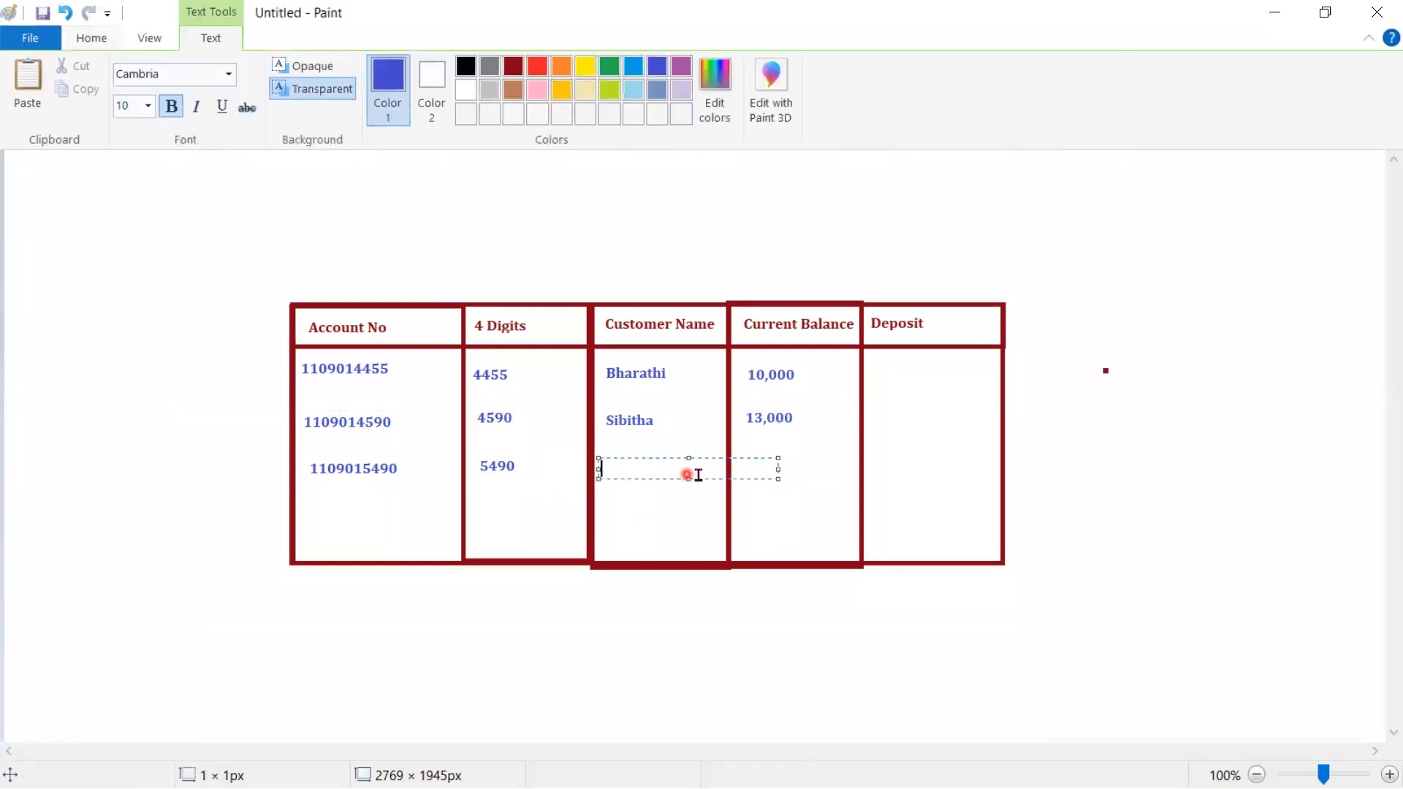
text(Ram Gop)
click(774, 501)
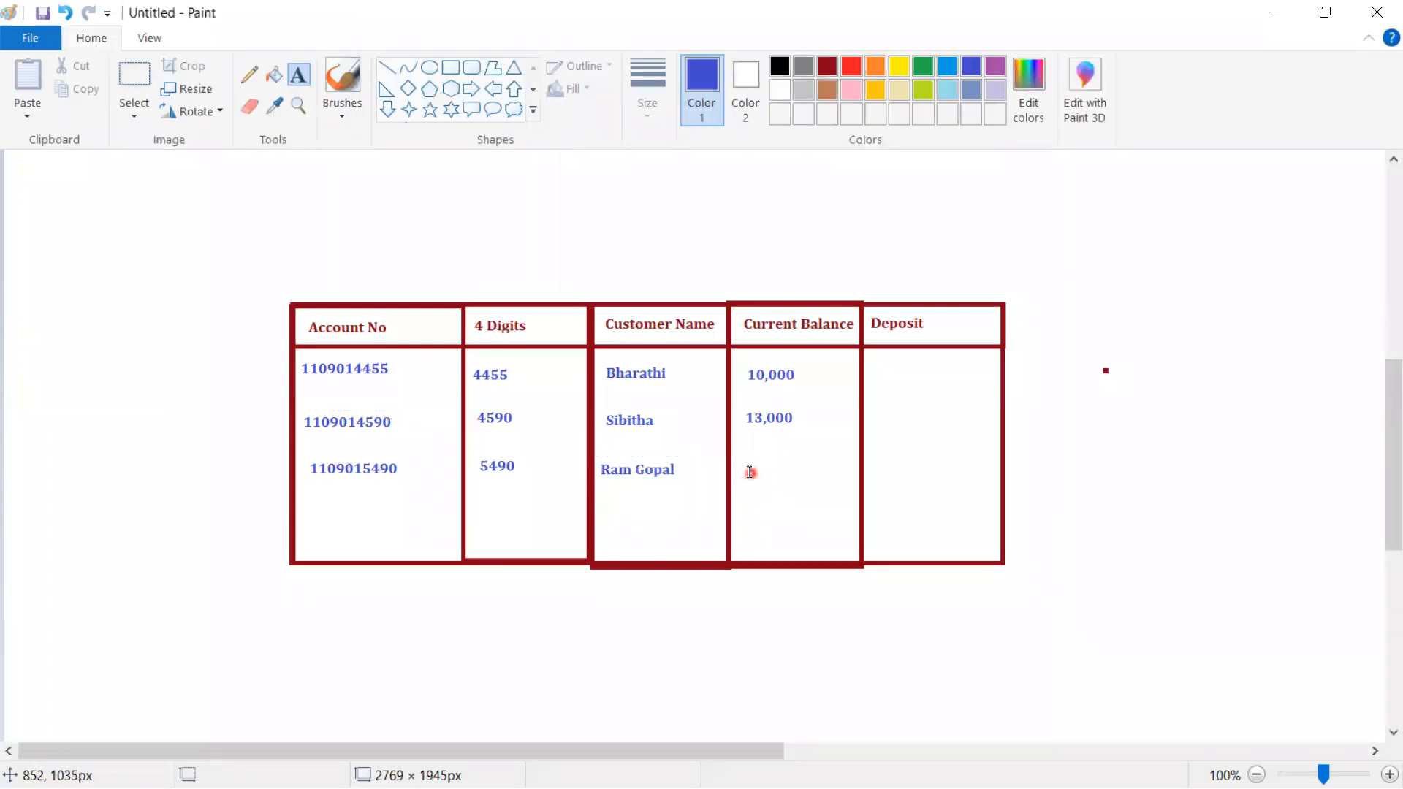
click(745, 465)
text(15,00)
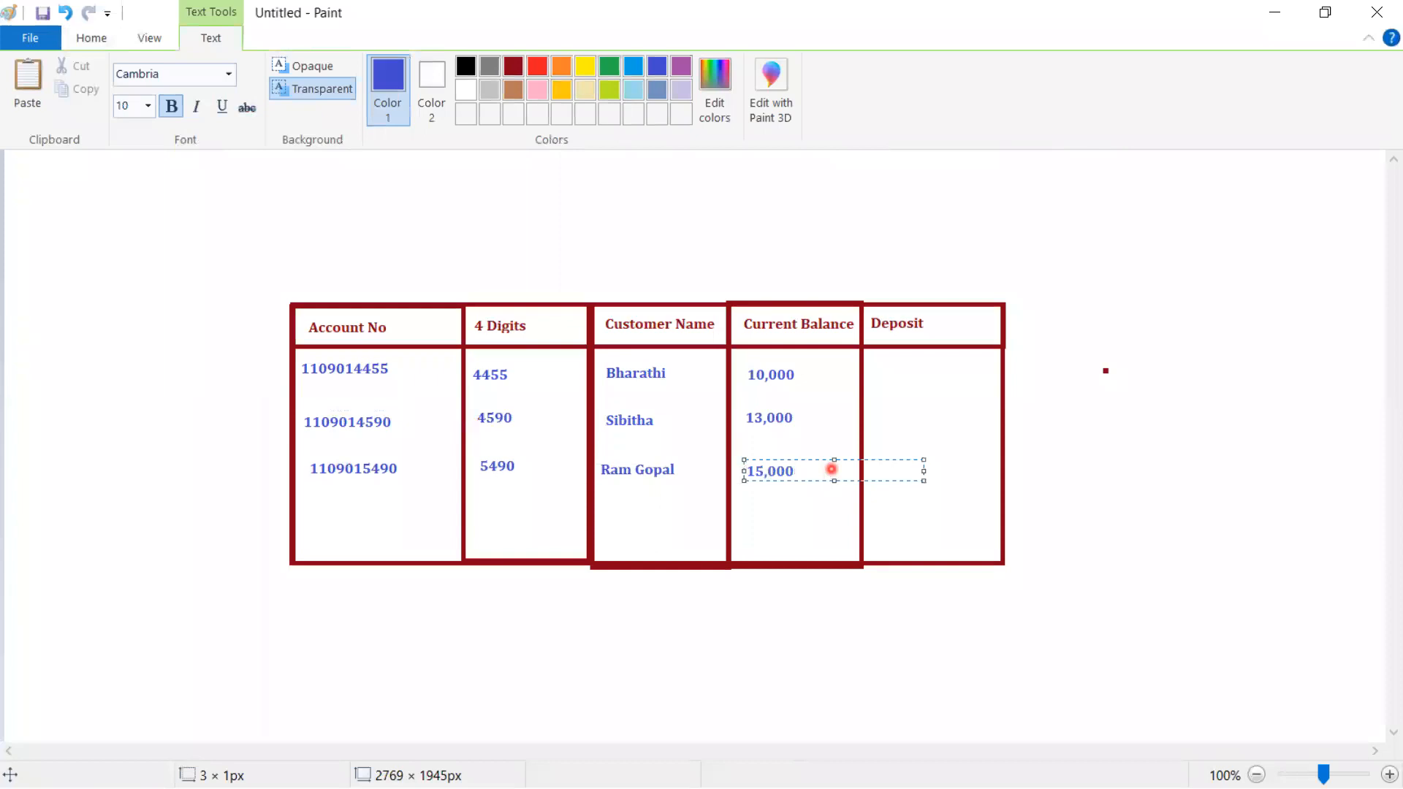
click(532, 626)
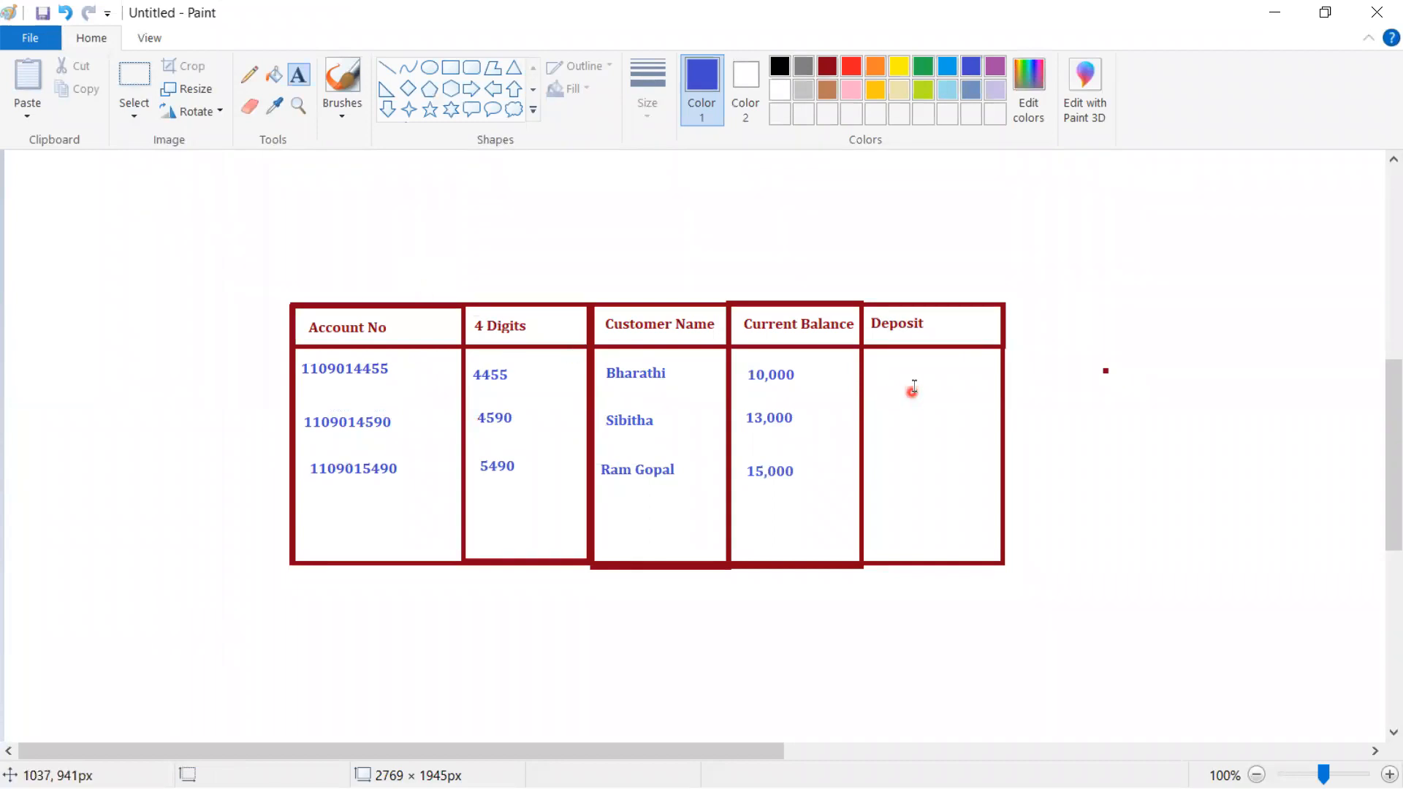
- Enter 4,000 in the first row's Deposit cell
click(879, 371)
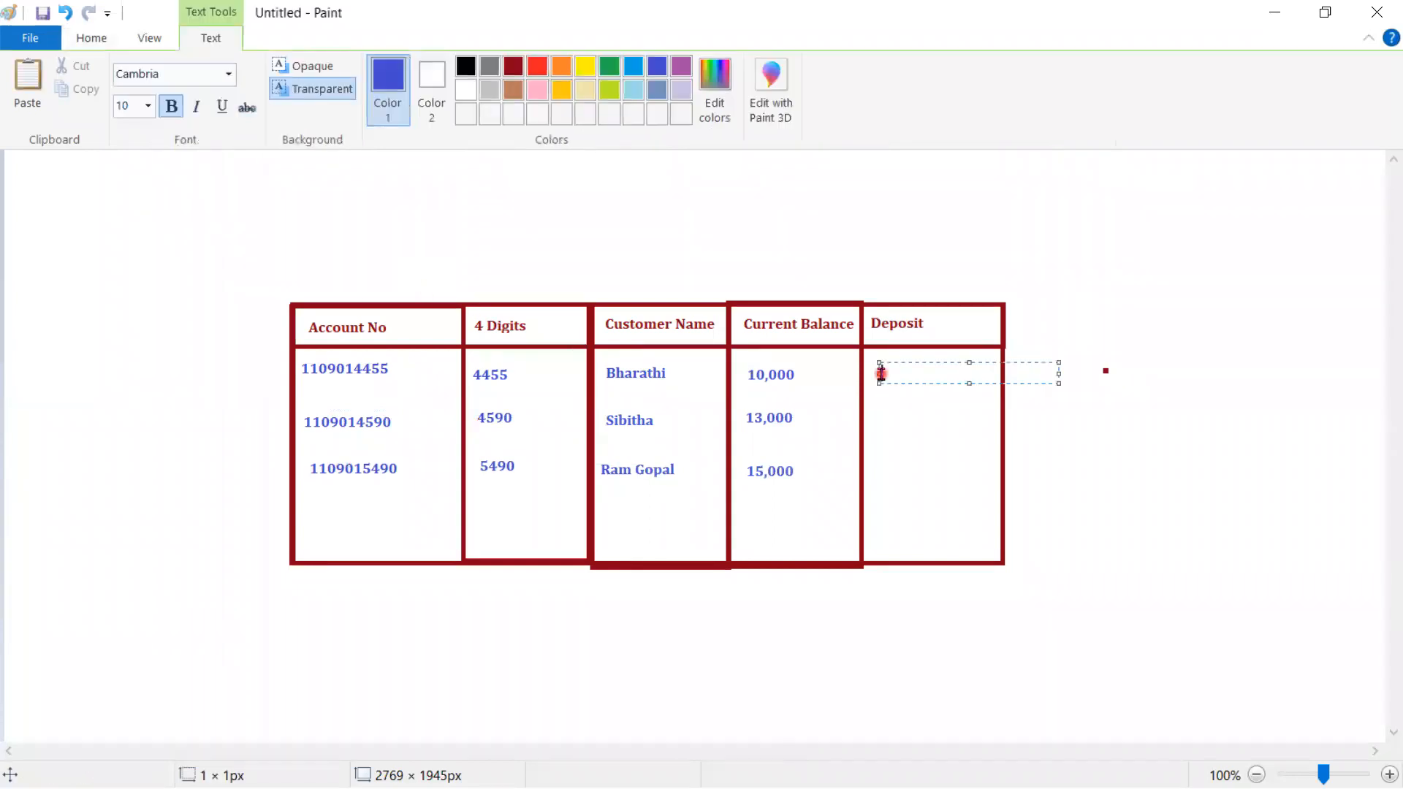
text(4,000)
click(1047, 461)
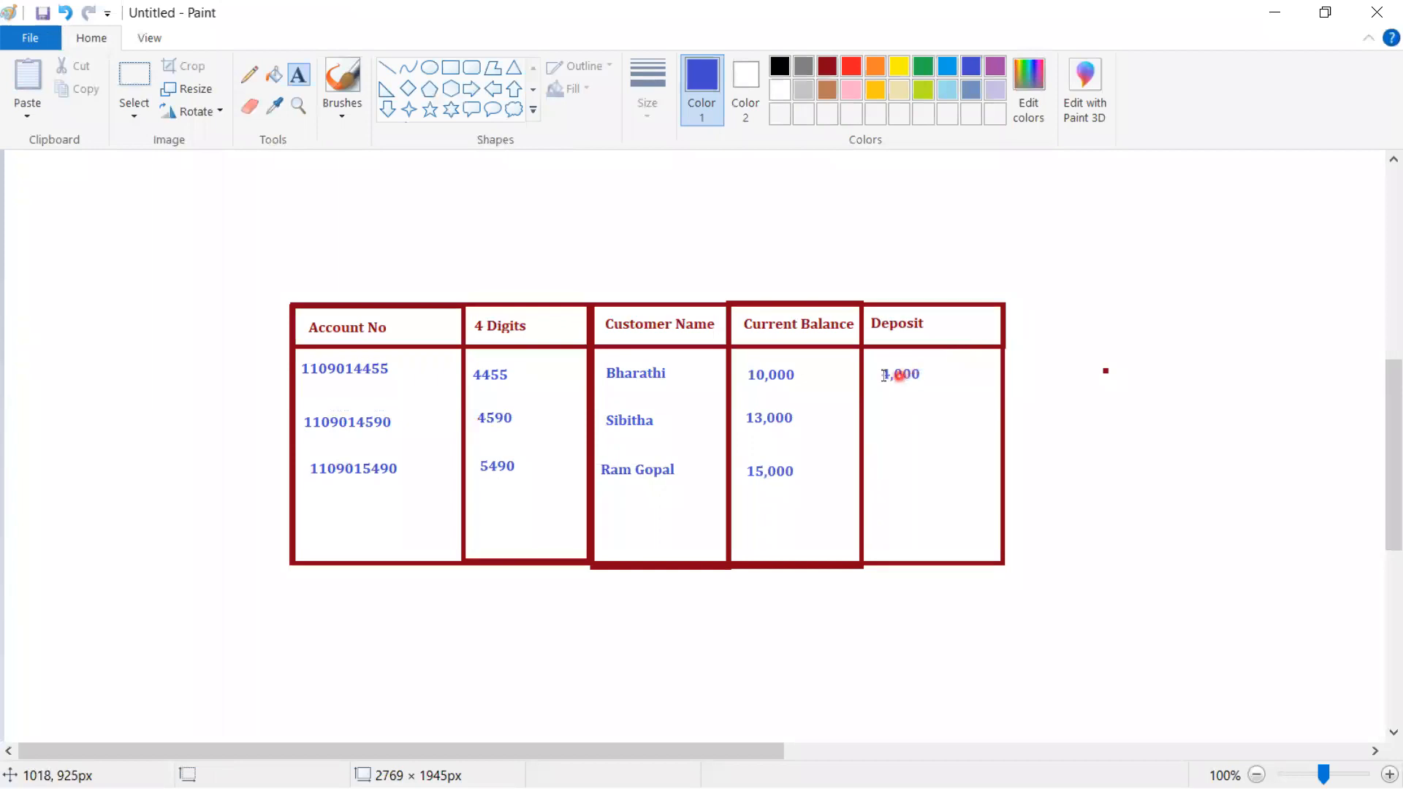
- Type the note 'CB+New = 14,000' to the right of the table
click(1018, 363)
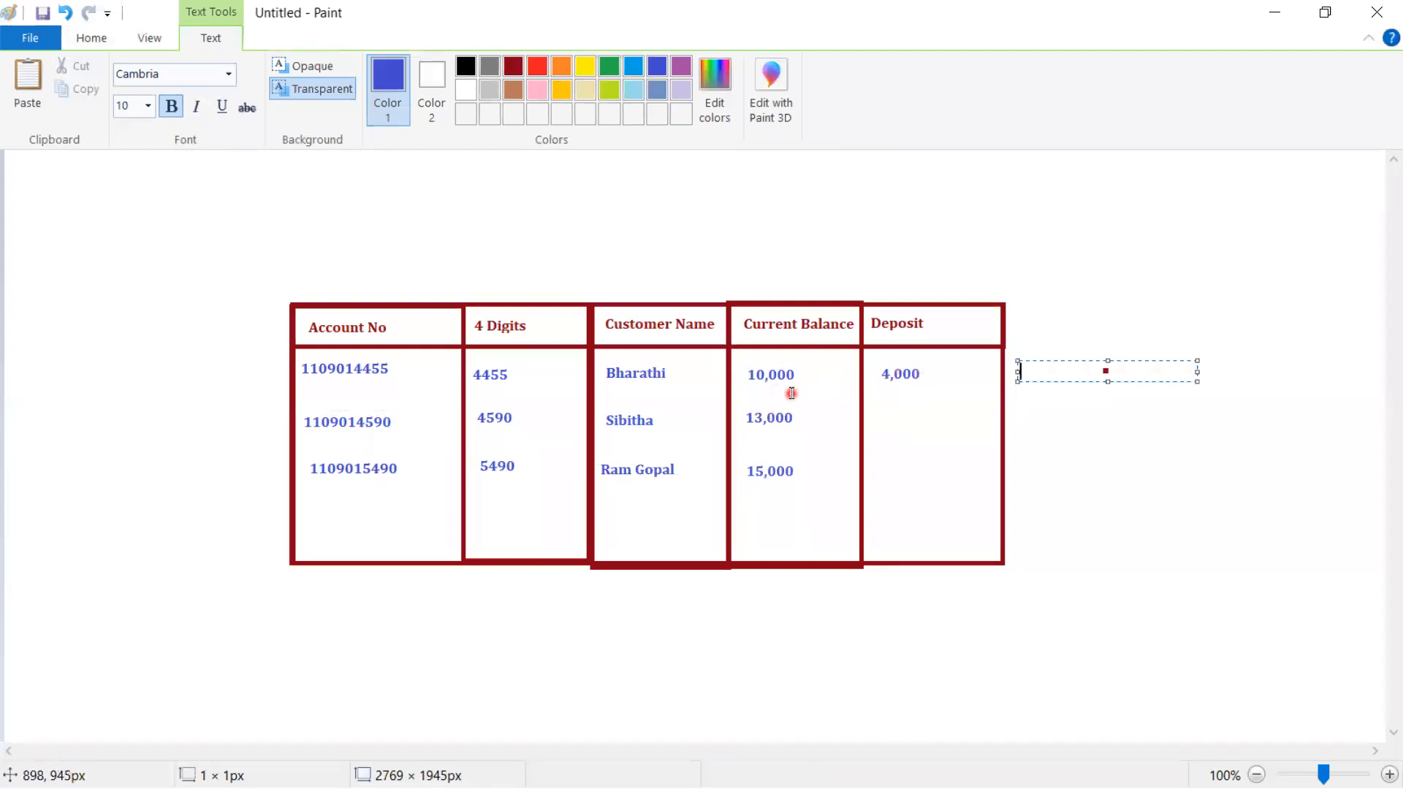
text(Cu)
text(00)
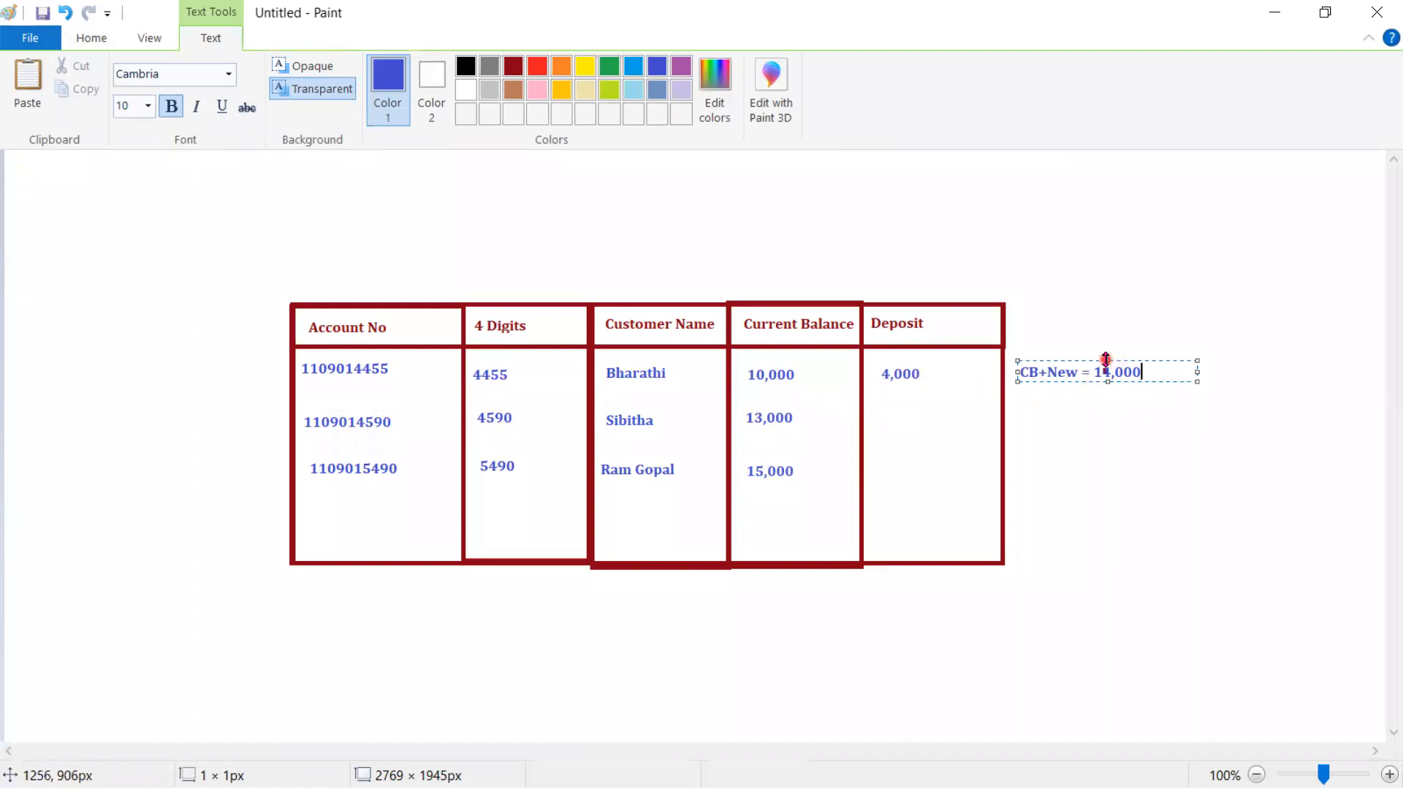
- Resize the note's text box and commit 'CB+New = 14,000' beside the Deposit column
drag(1106, 360, 1106, 342)
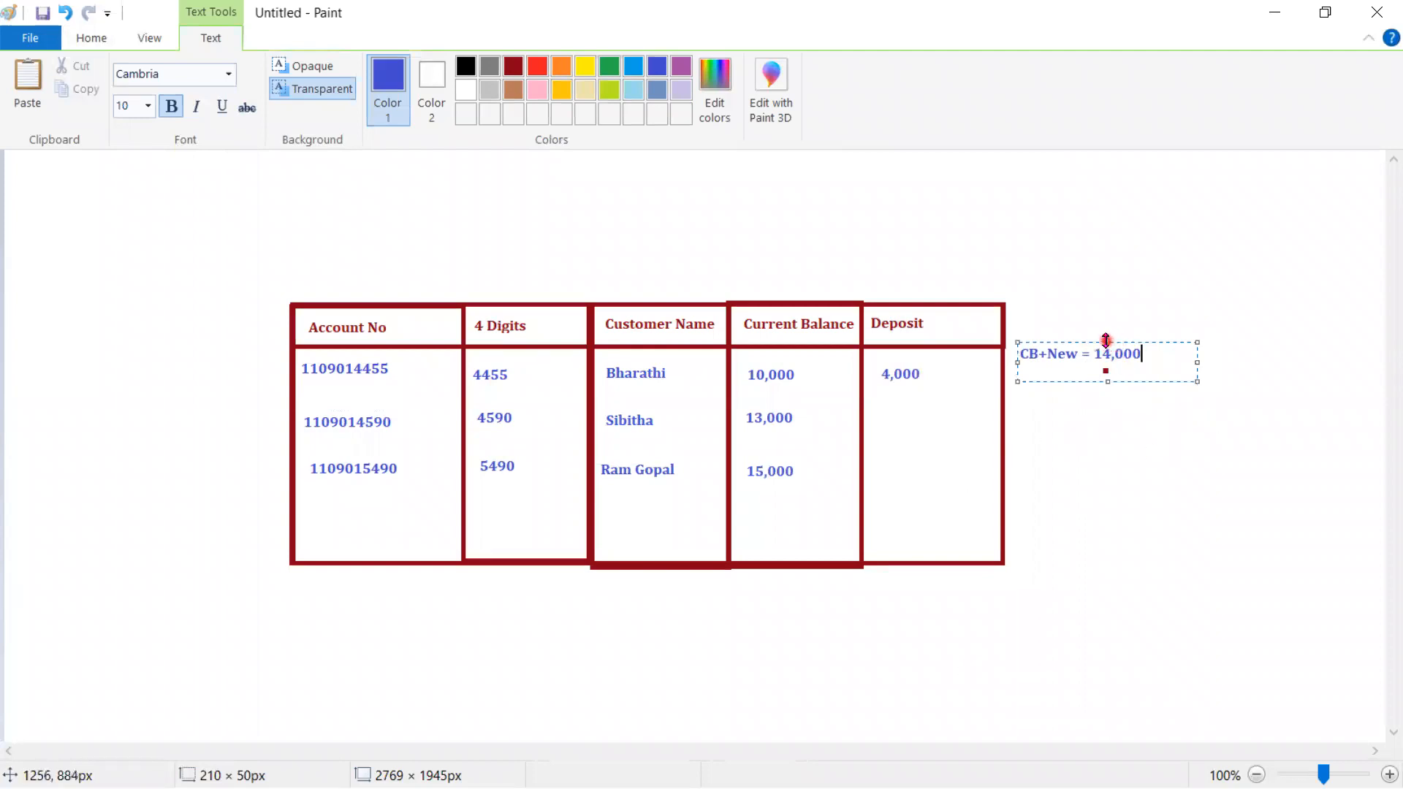
drag(1106, 342, 1107, 362)
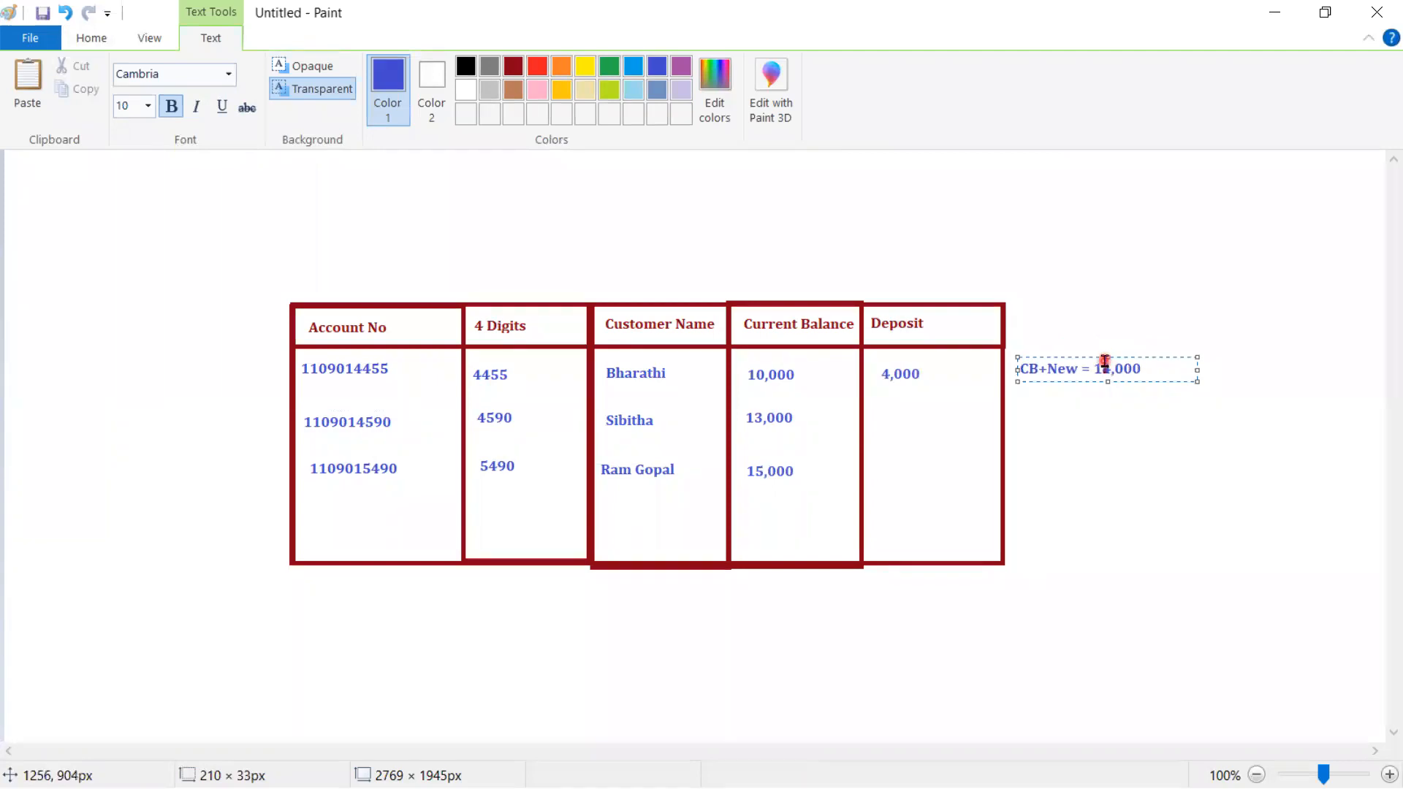
click(241, 628)
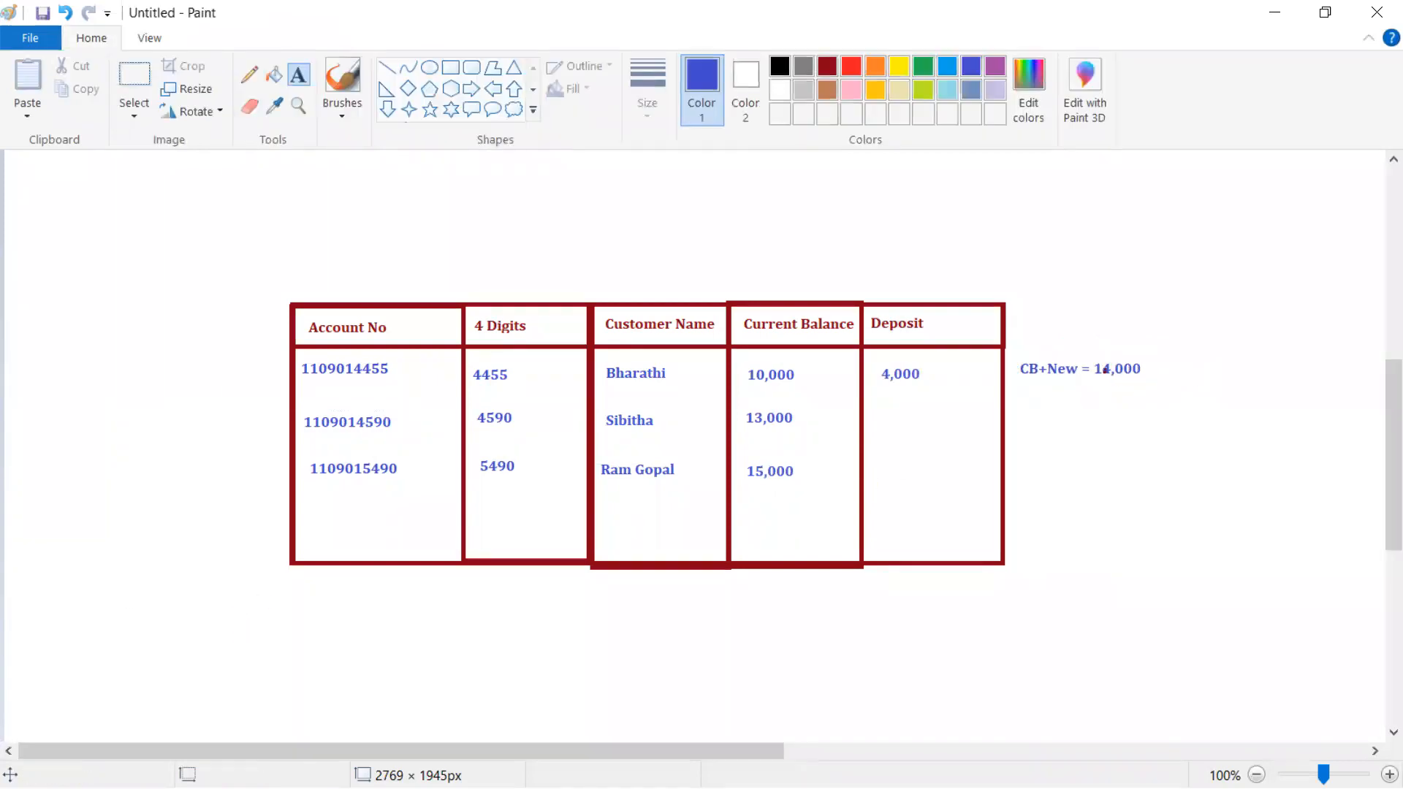
- In Notepad++, add blank lines and type the greeting 'Dear Customer ,' on line 22
key(alt+Tab)
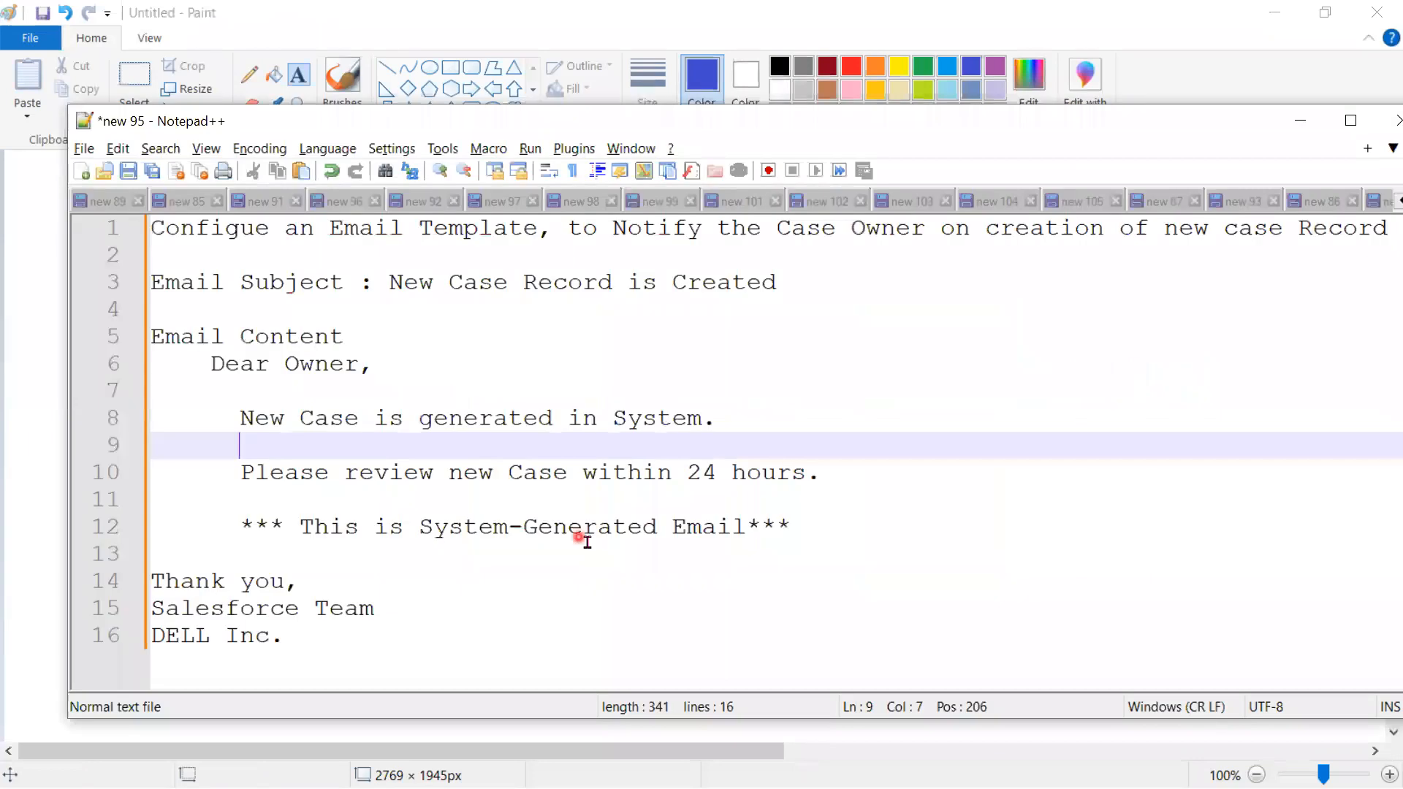
click(468, 649)
key(Return)
key(Return)
key(Return)
key(Return)
key(Return)
key(Return)
key(Return)
key(Return)
key(Return)
key(Return)
key(Return)
key(Return)
key(Return)
key(Return)
key(Return)
key(Return)
key(Return)
key(Return)
key(Return)
key(Return)
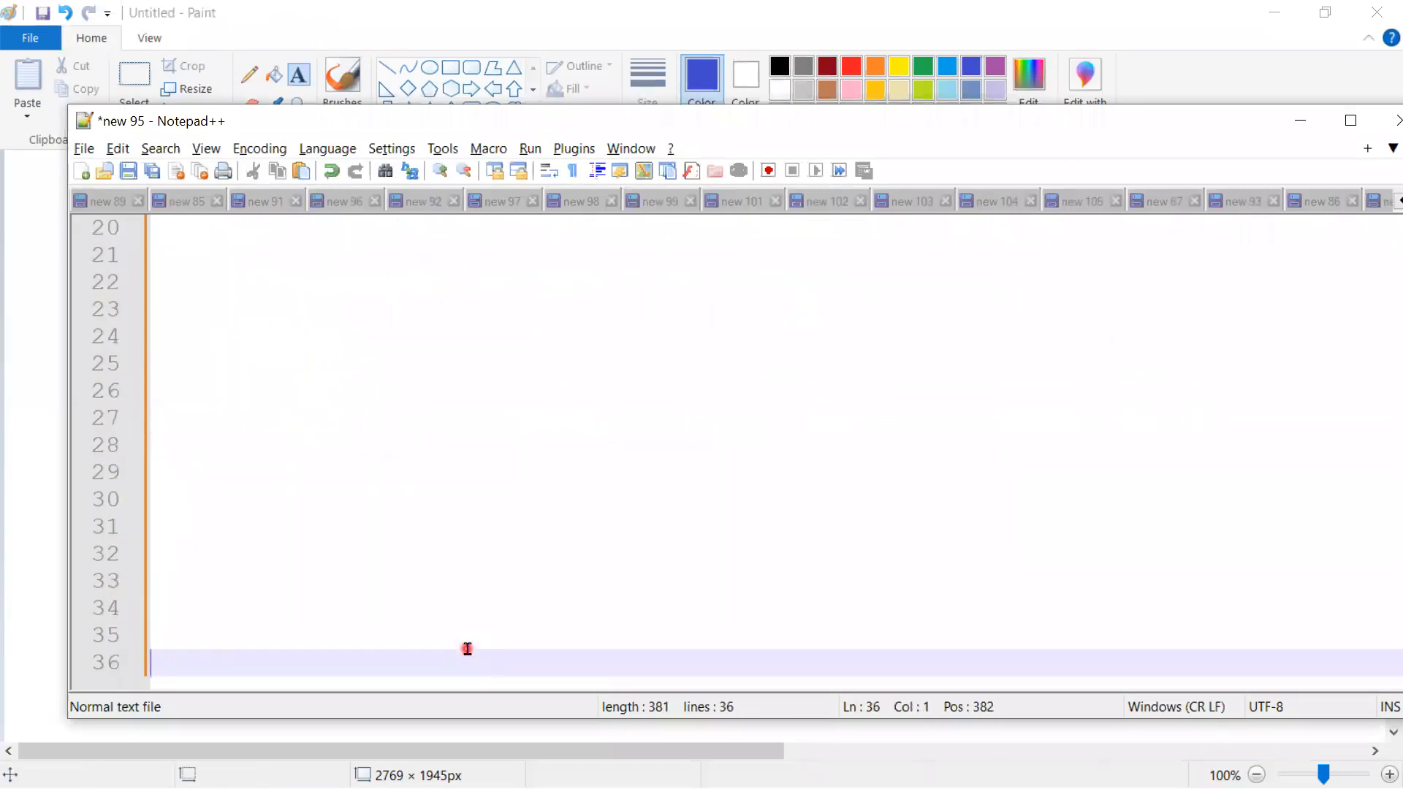
click(191, 291)
text(De)
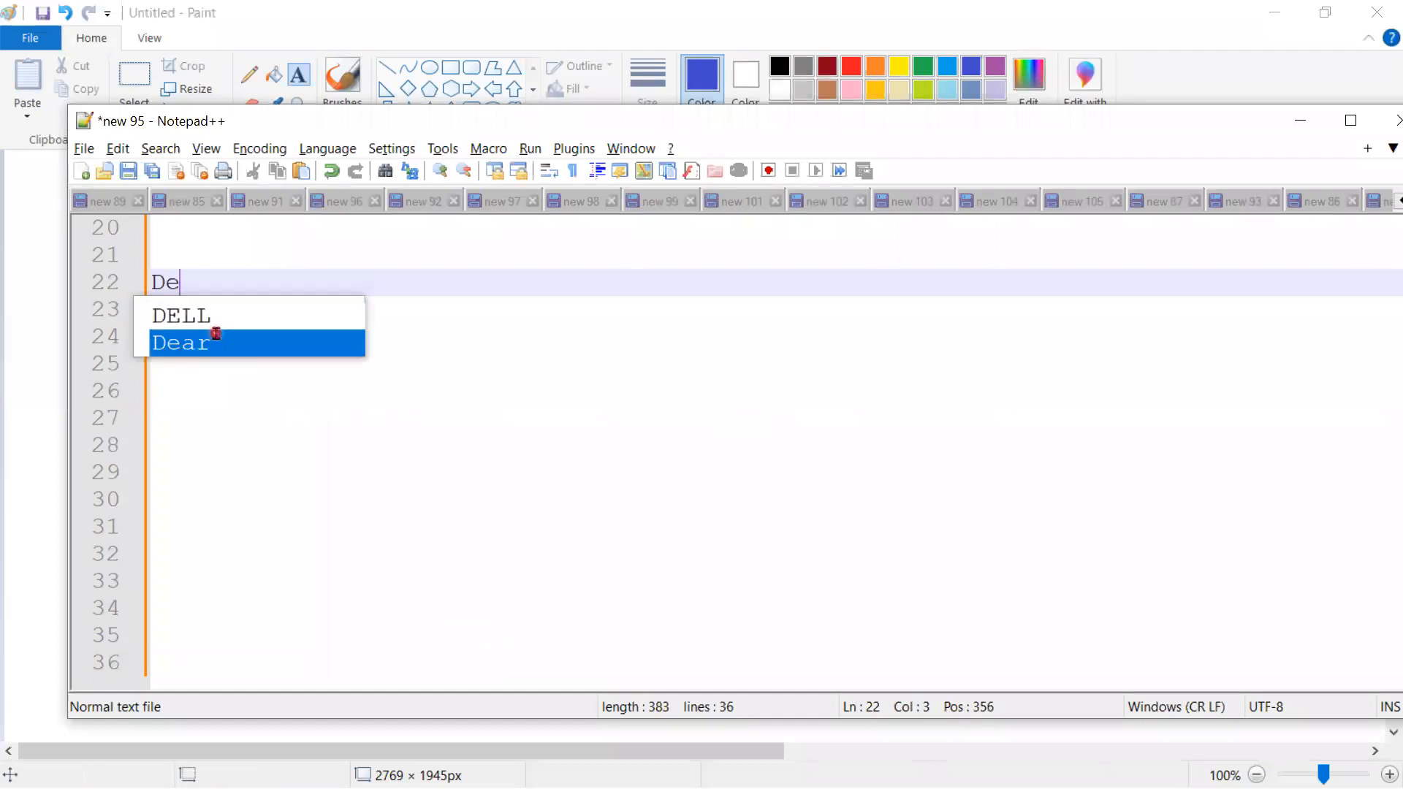
text(ar C)
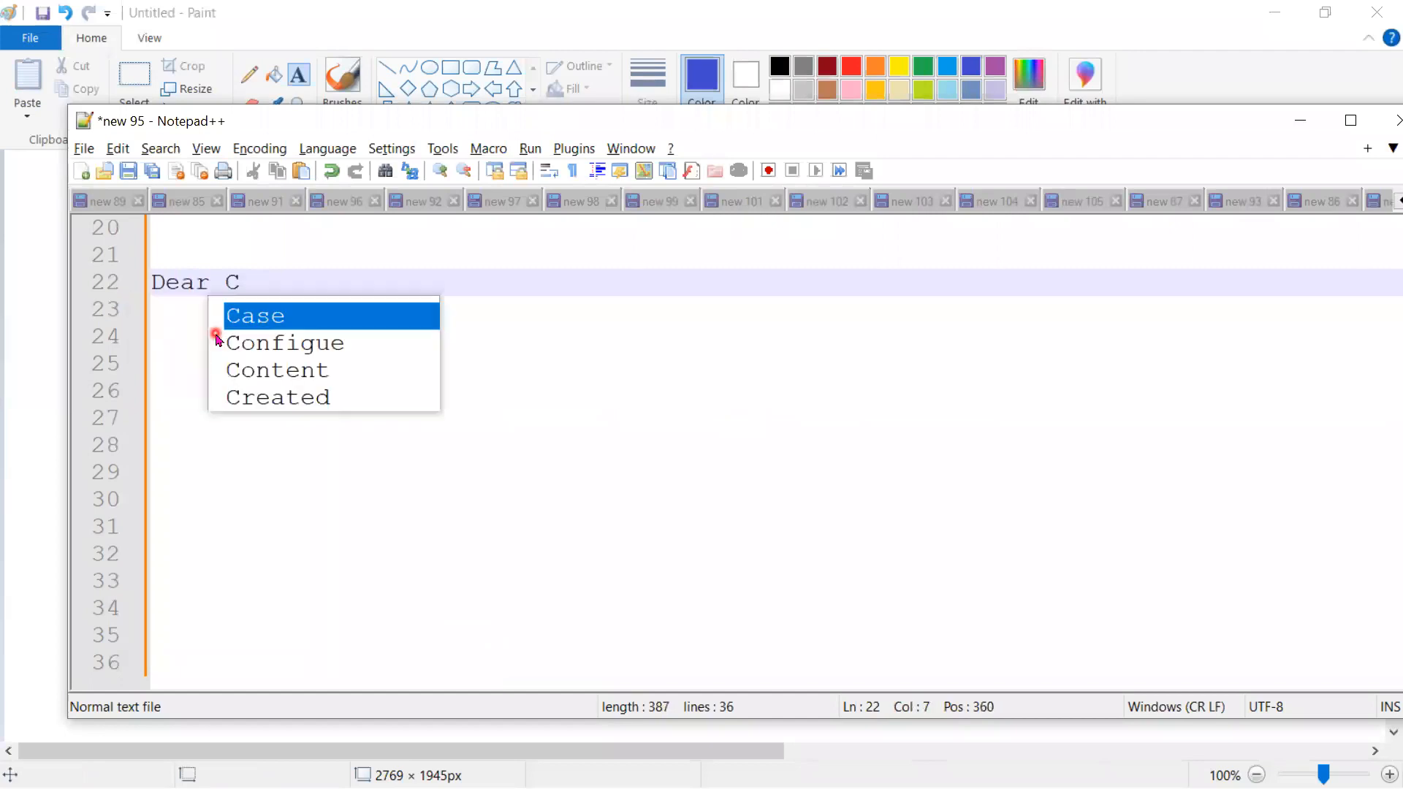
text(ustomer ,)
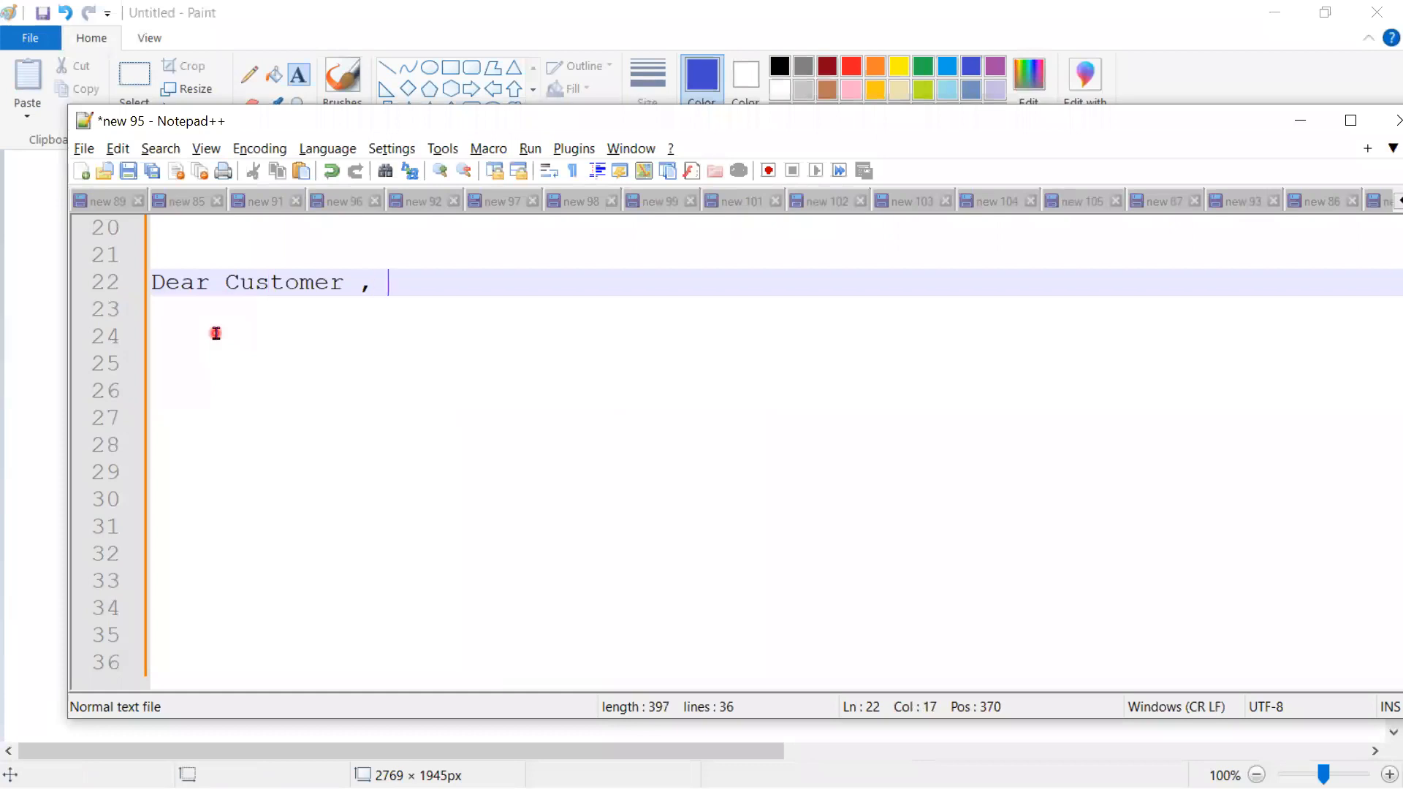
key(Return)
- Write 'Account Number Ending with 4455, has been credited', inserting the missing spaces
text(You a)
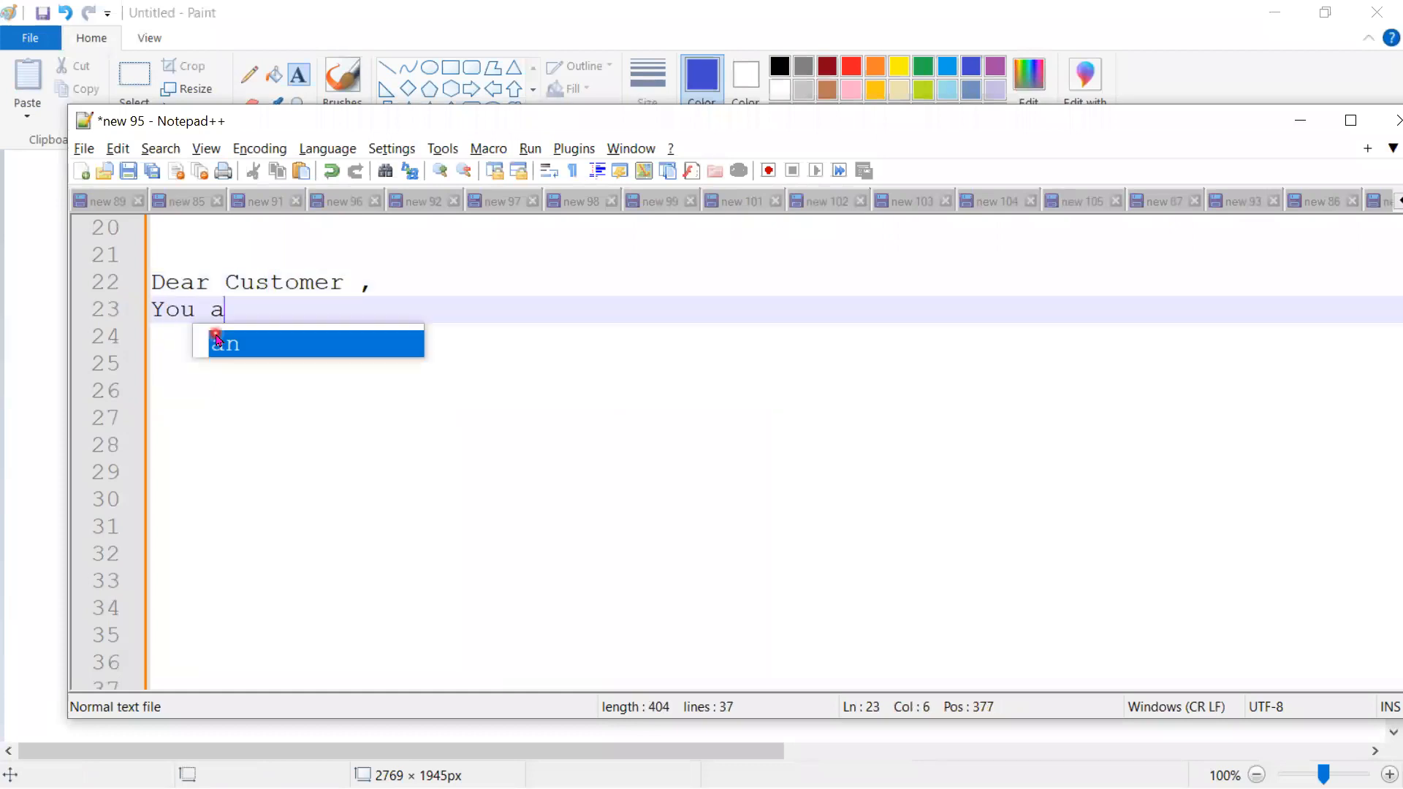
key(BackSpace)
text(A)
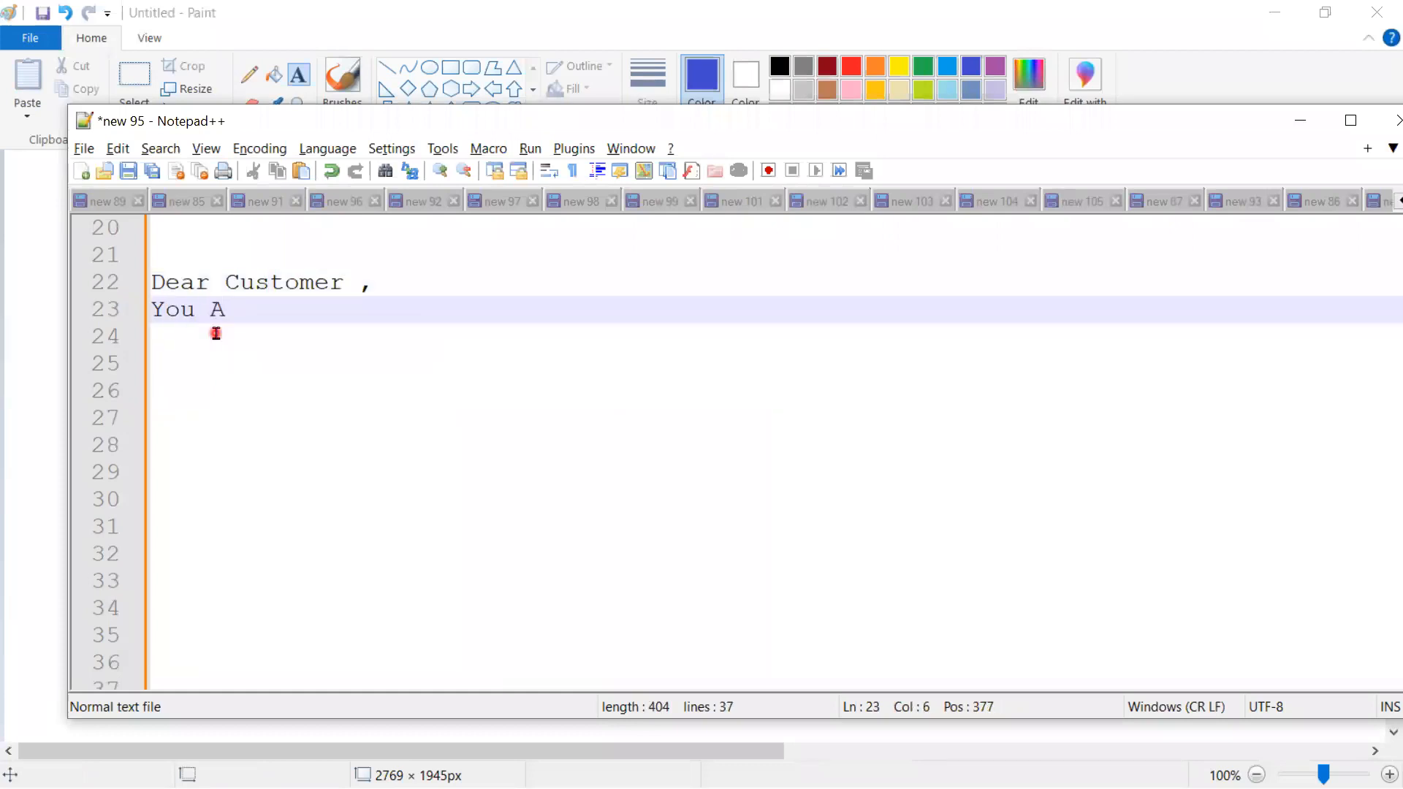
text(ccount N)
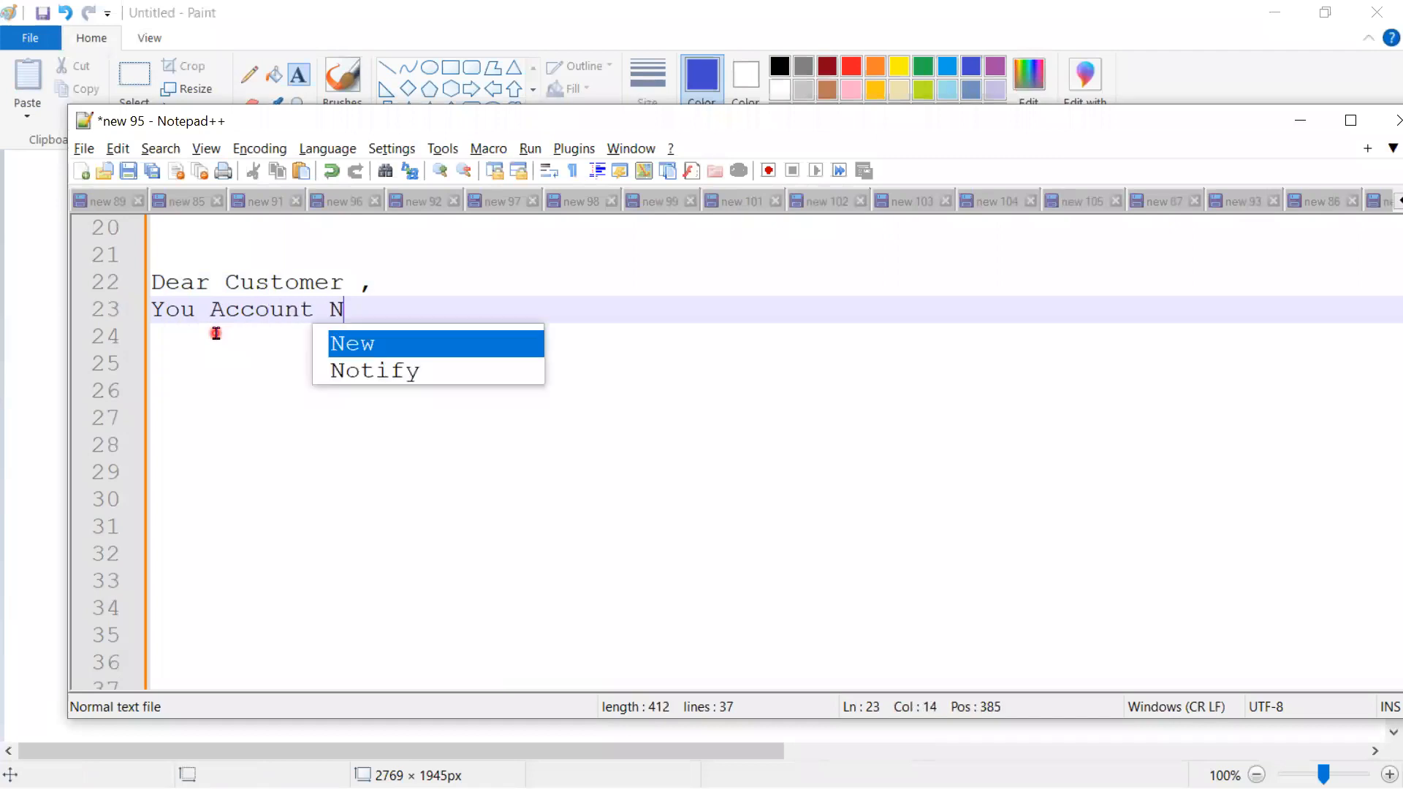
text(umber Endi)
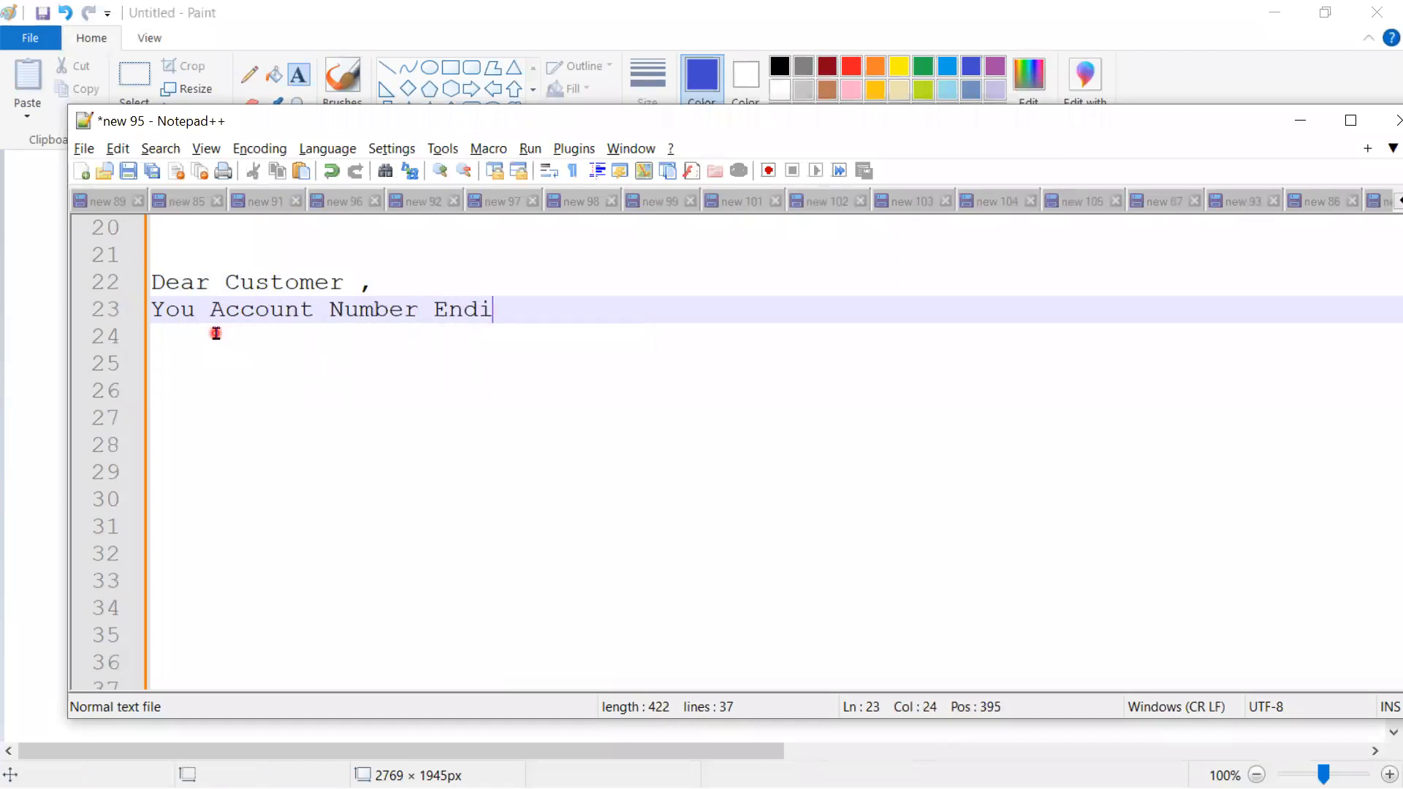
text(ng with 4455)
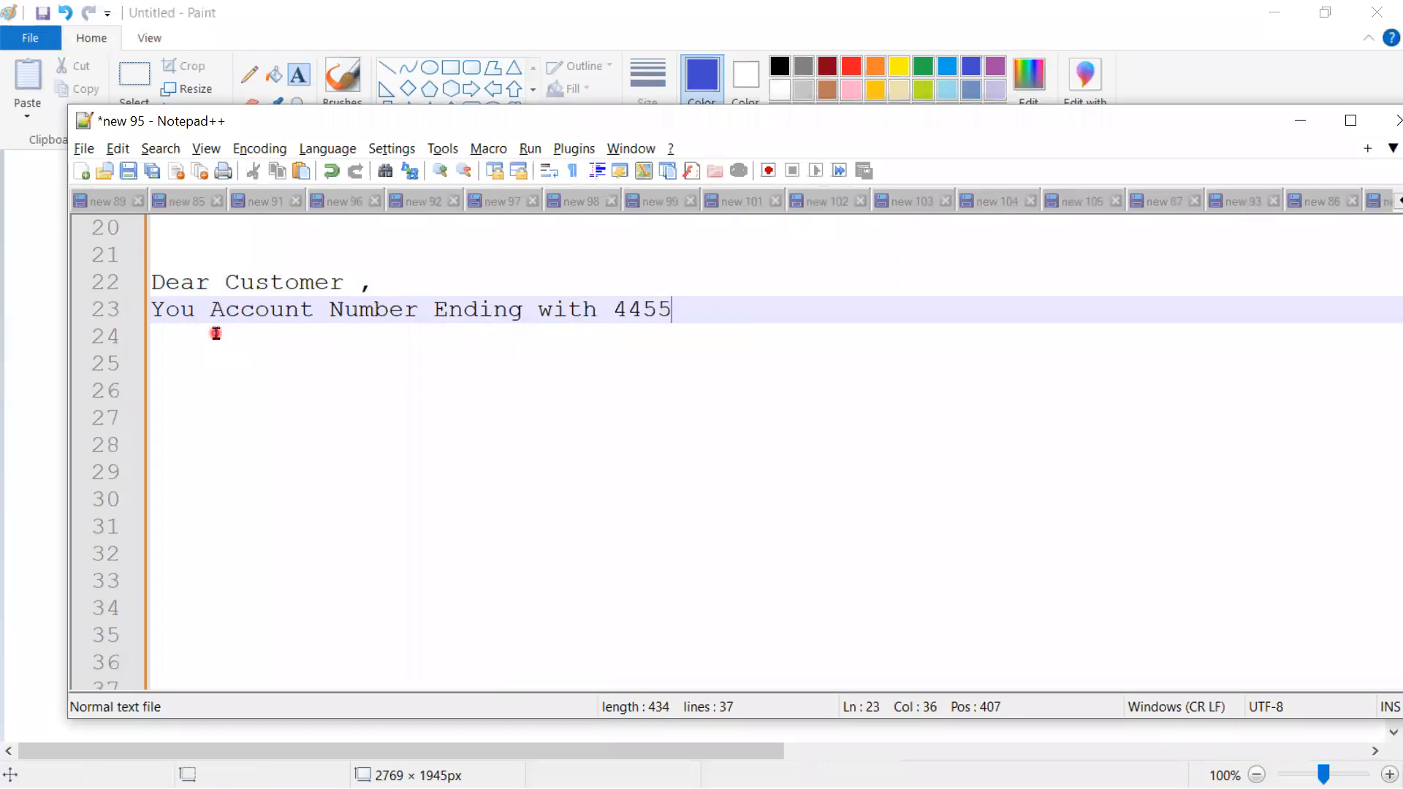
text(, hasbeencre)
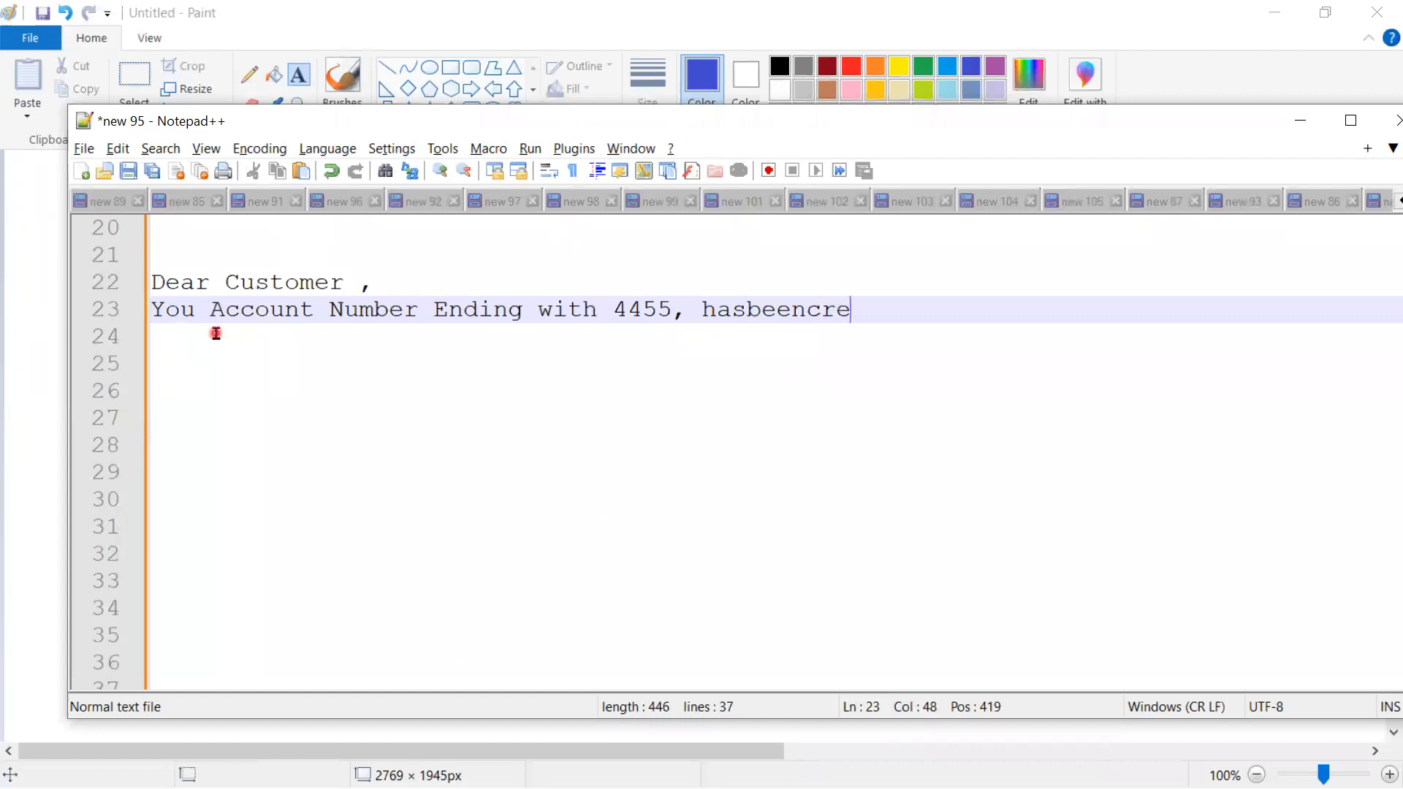
text(dited)
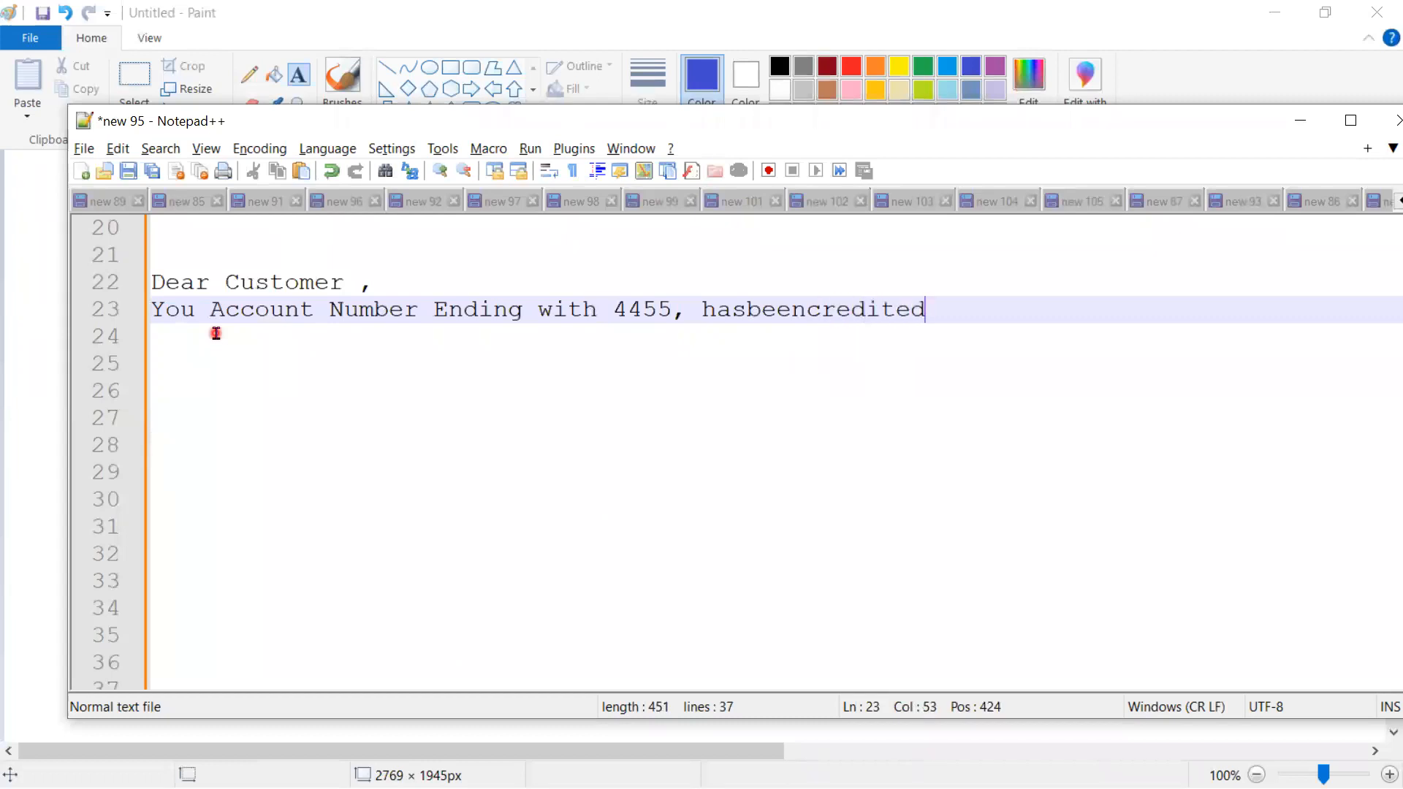
click(749, 312)
click(826, 311)
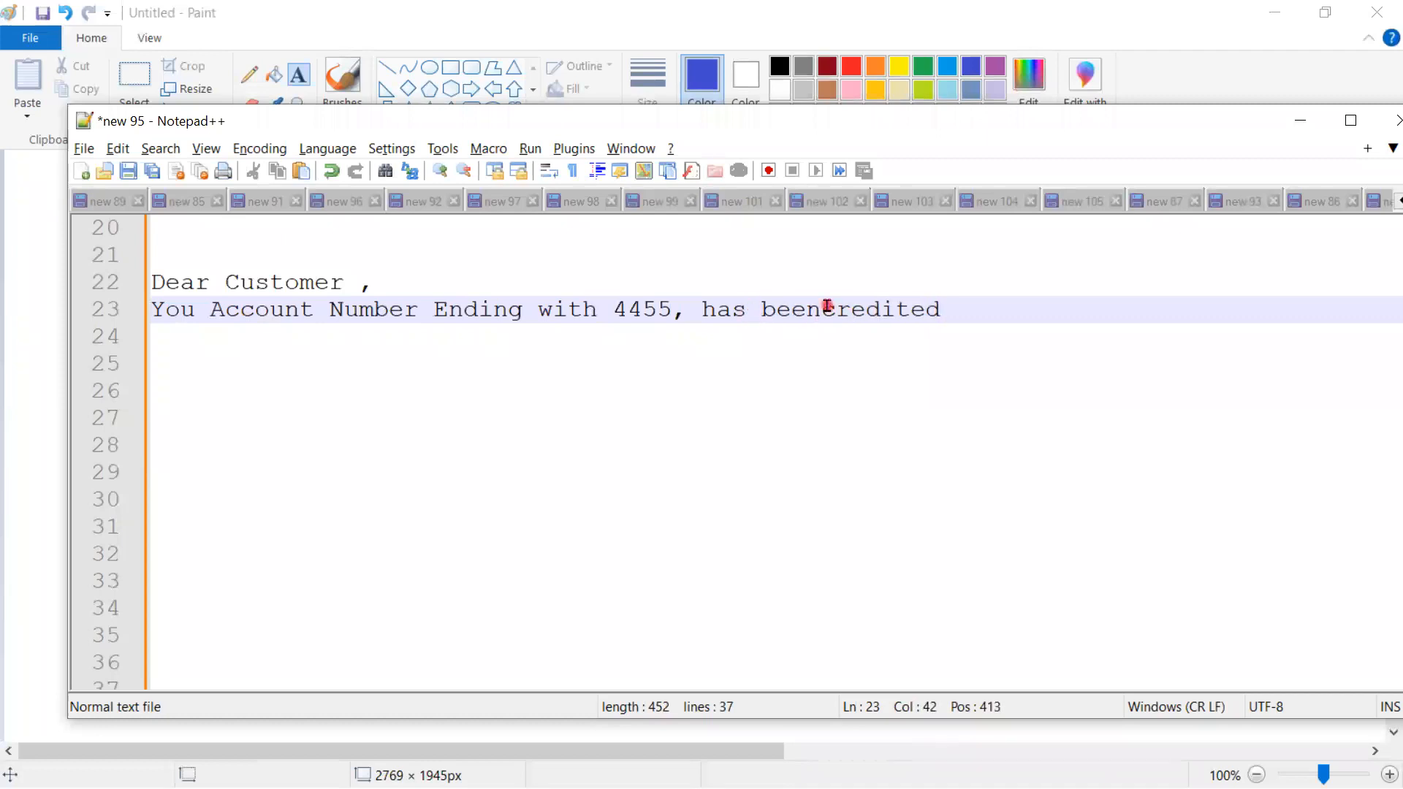
click(968, 307)
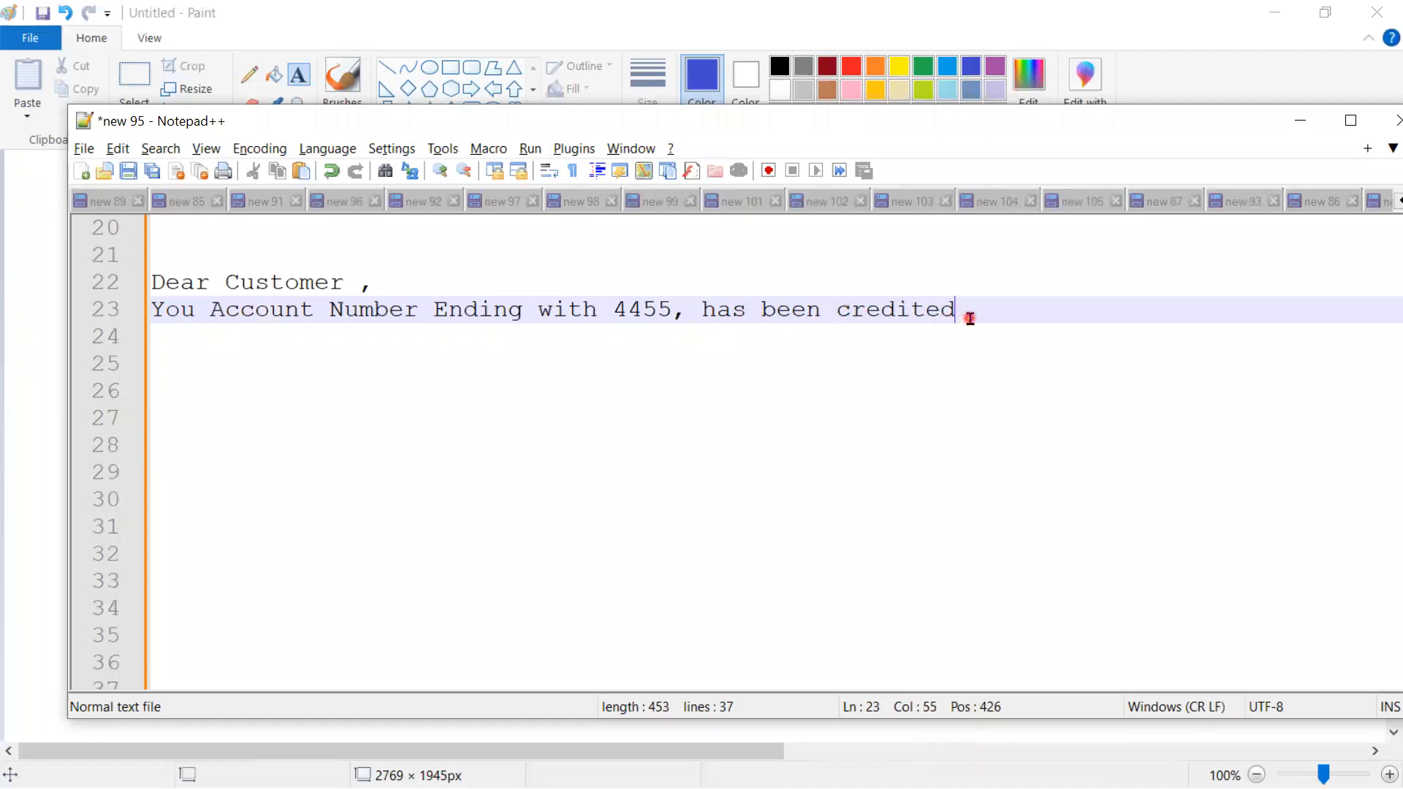
- Add 'with th Amount 4,000/-, so you Net Balance is 14,000/-' and select the three-line message
key(Return)
text(with )
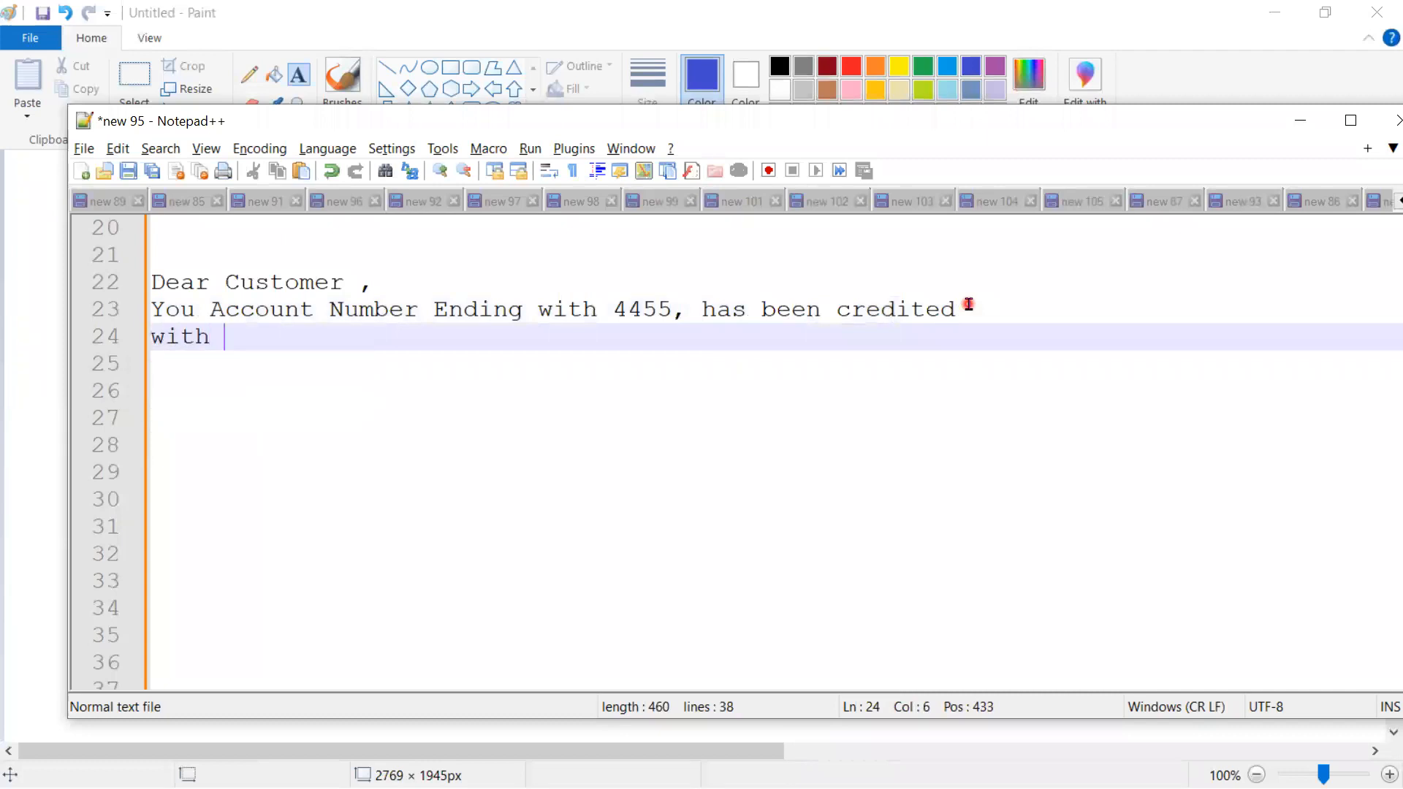
text(th A)
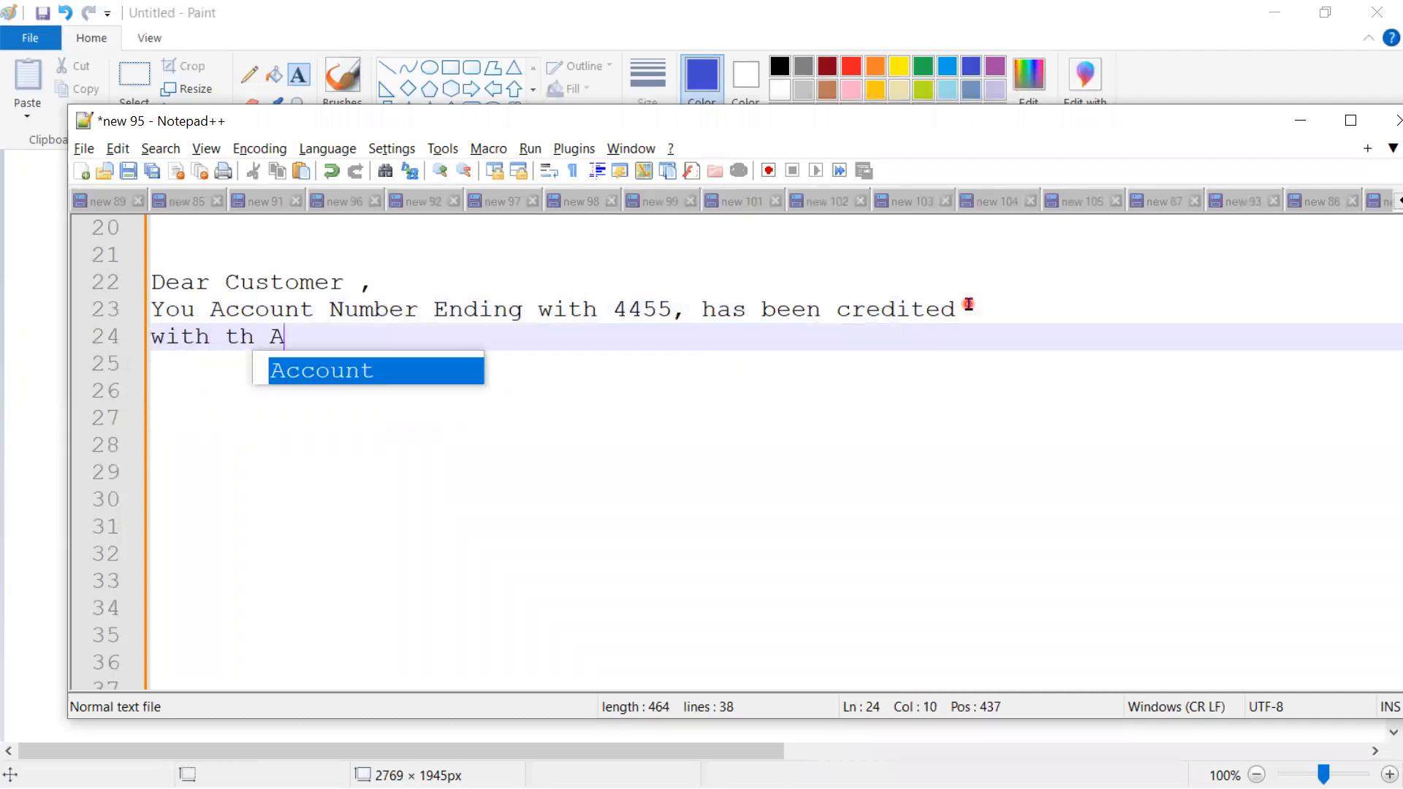
text(mount 4,000/-)
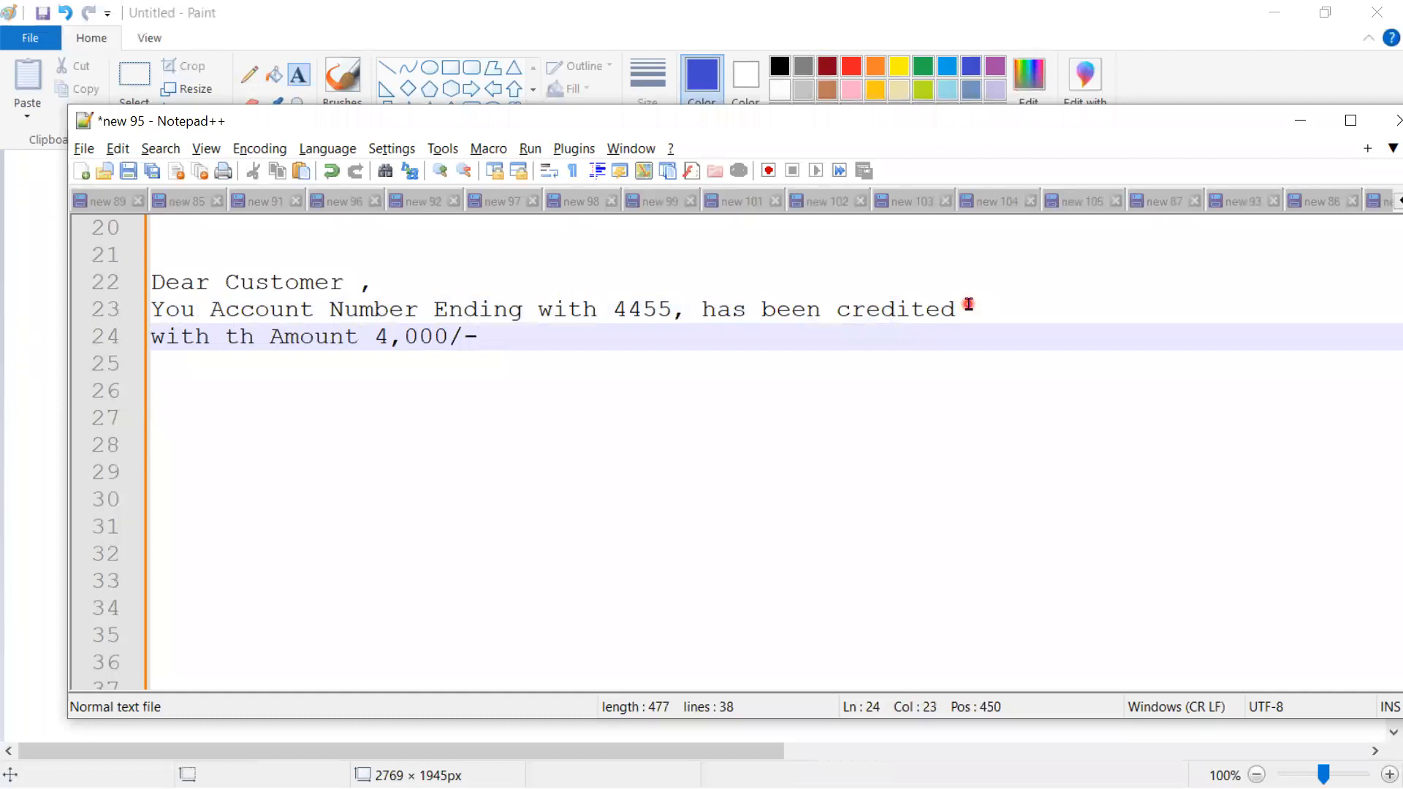
text(, so you Ne)
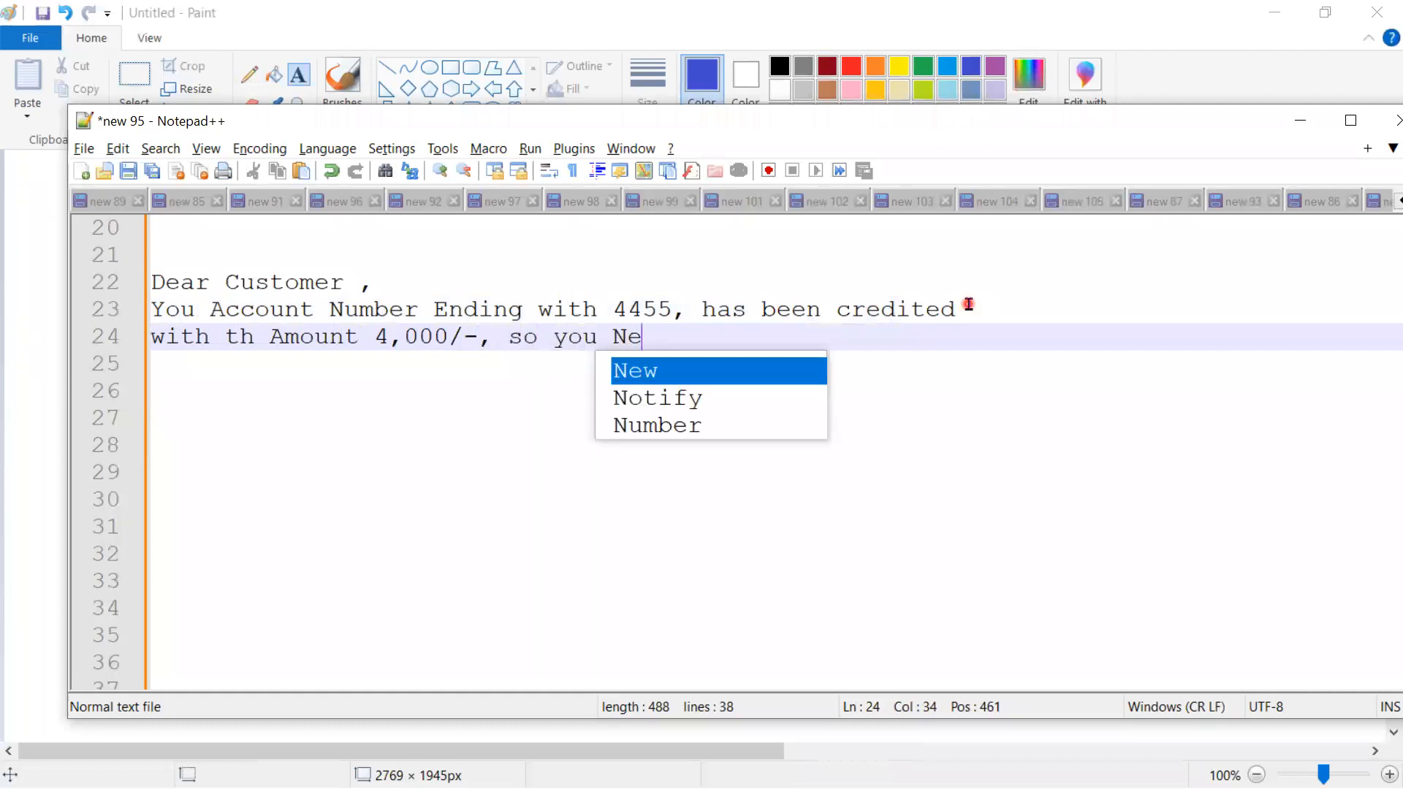
text(t Balan)
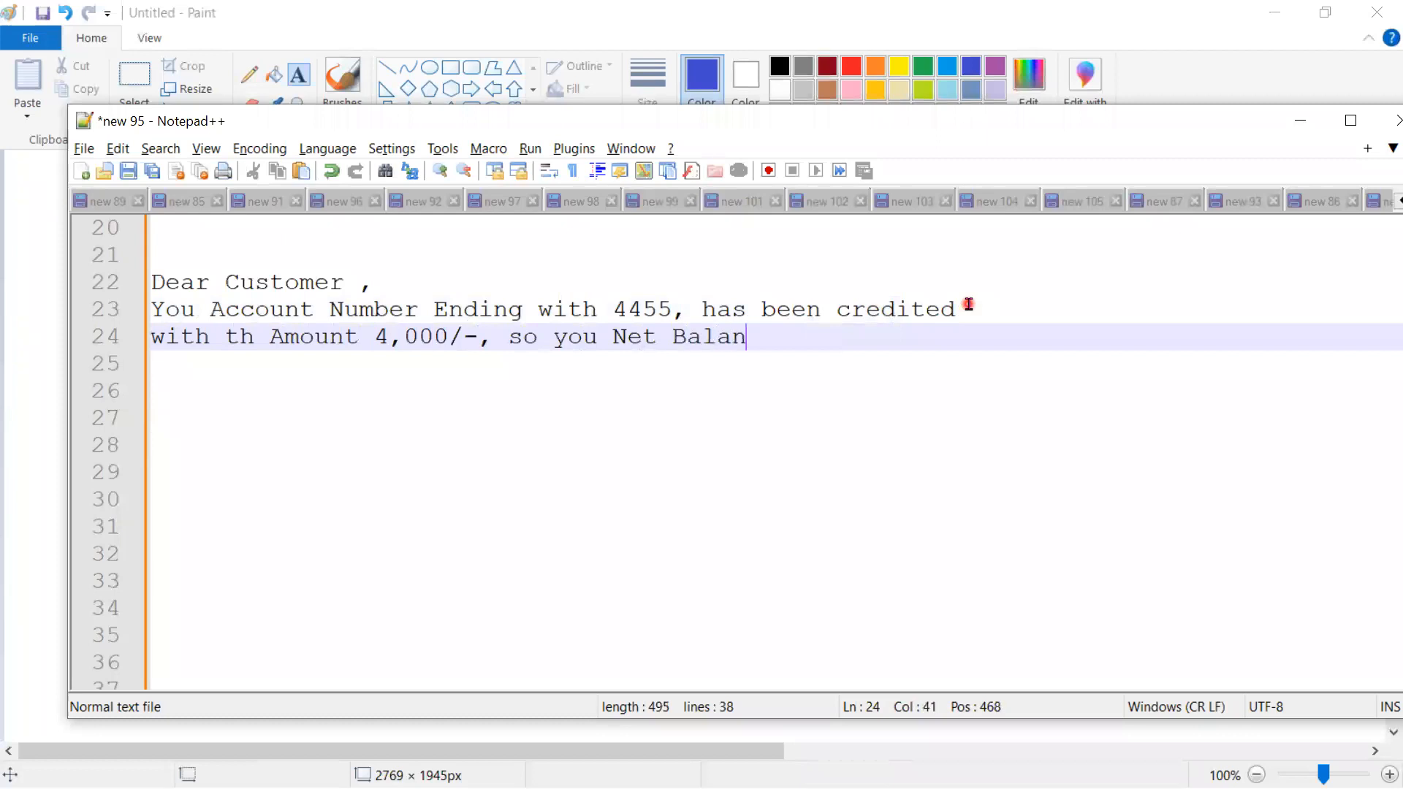
text(ce is .....)
key(alt+Tab)
key(alt+Tab)
text(1)
text(4,00)
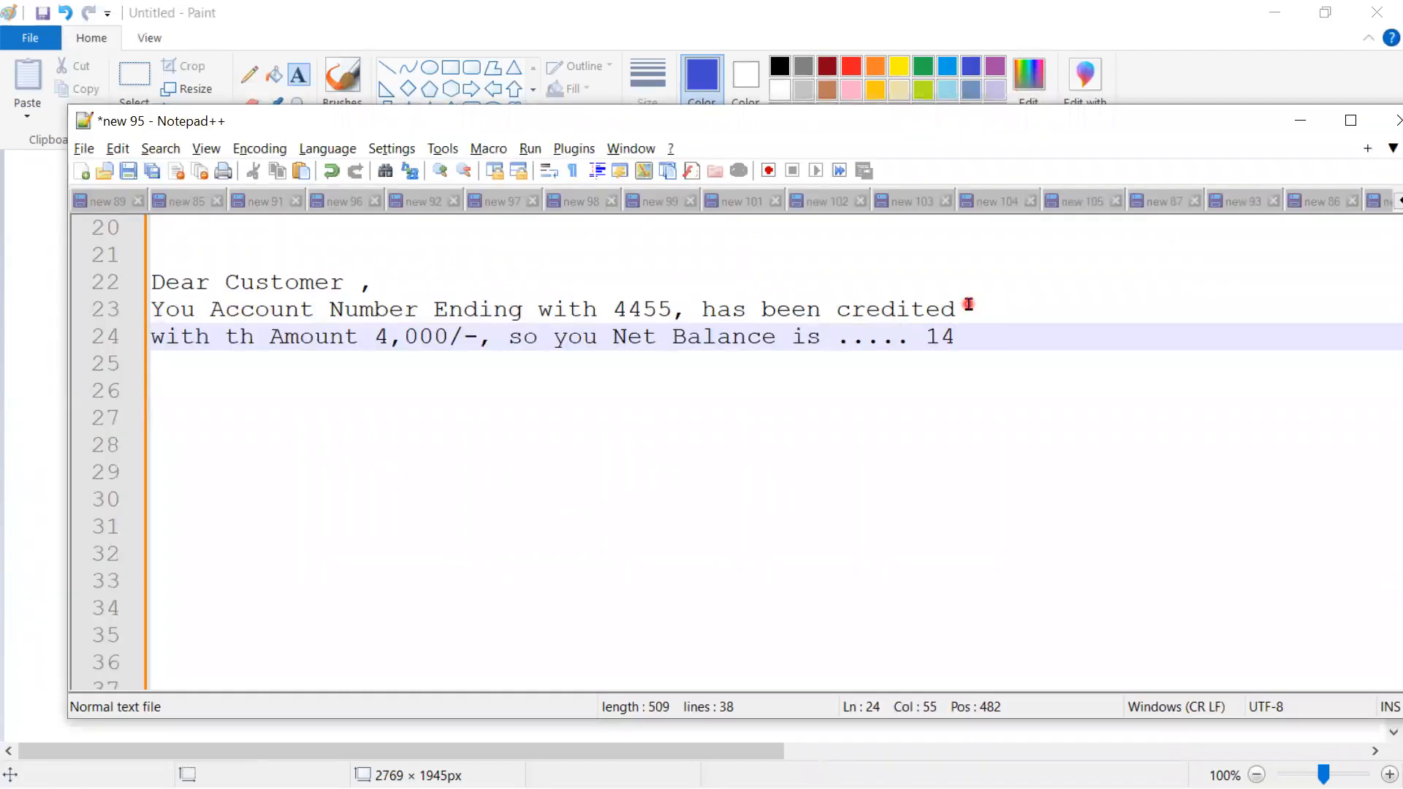
text(0/-)
key(alt+Tab)
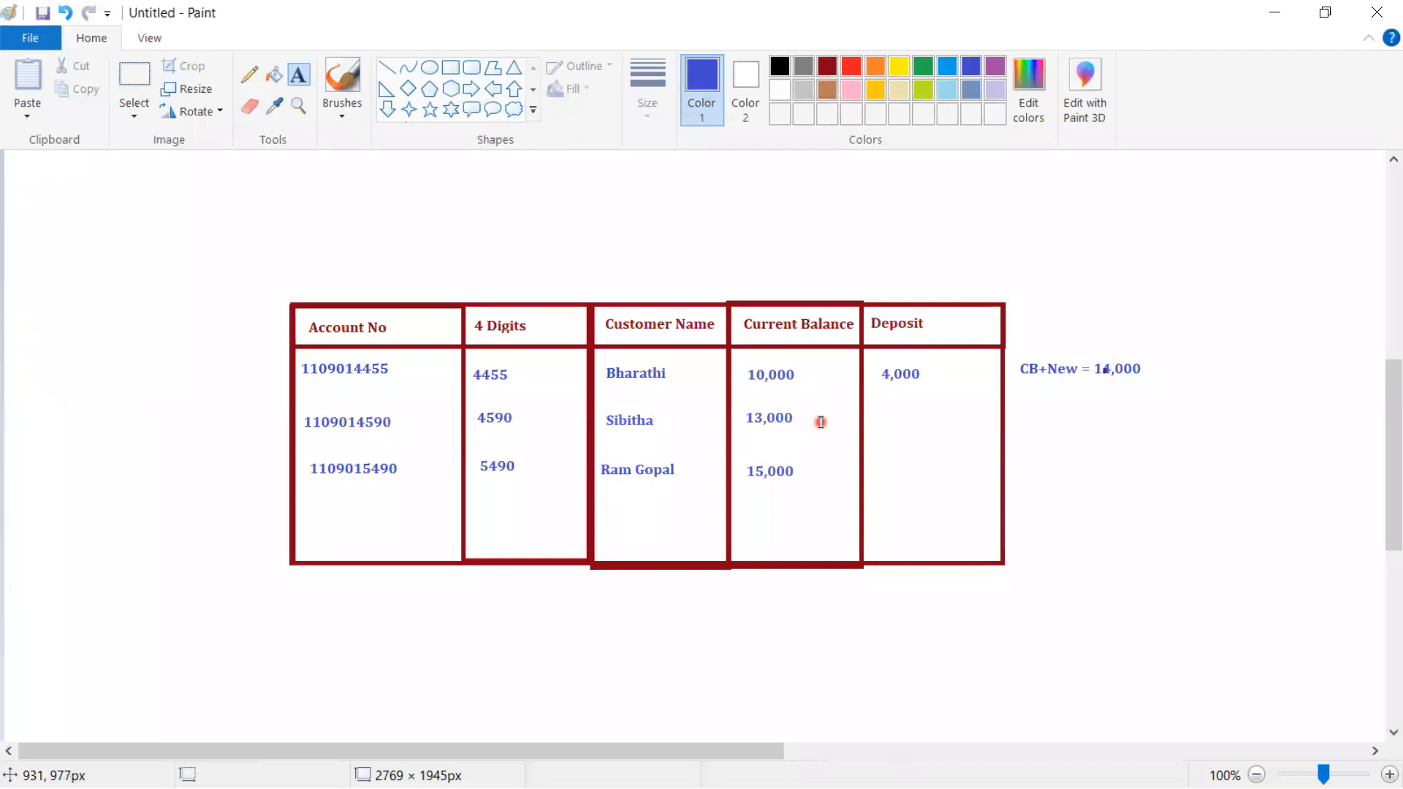
key(alt+Tab)
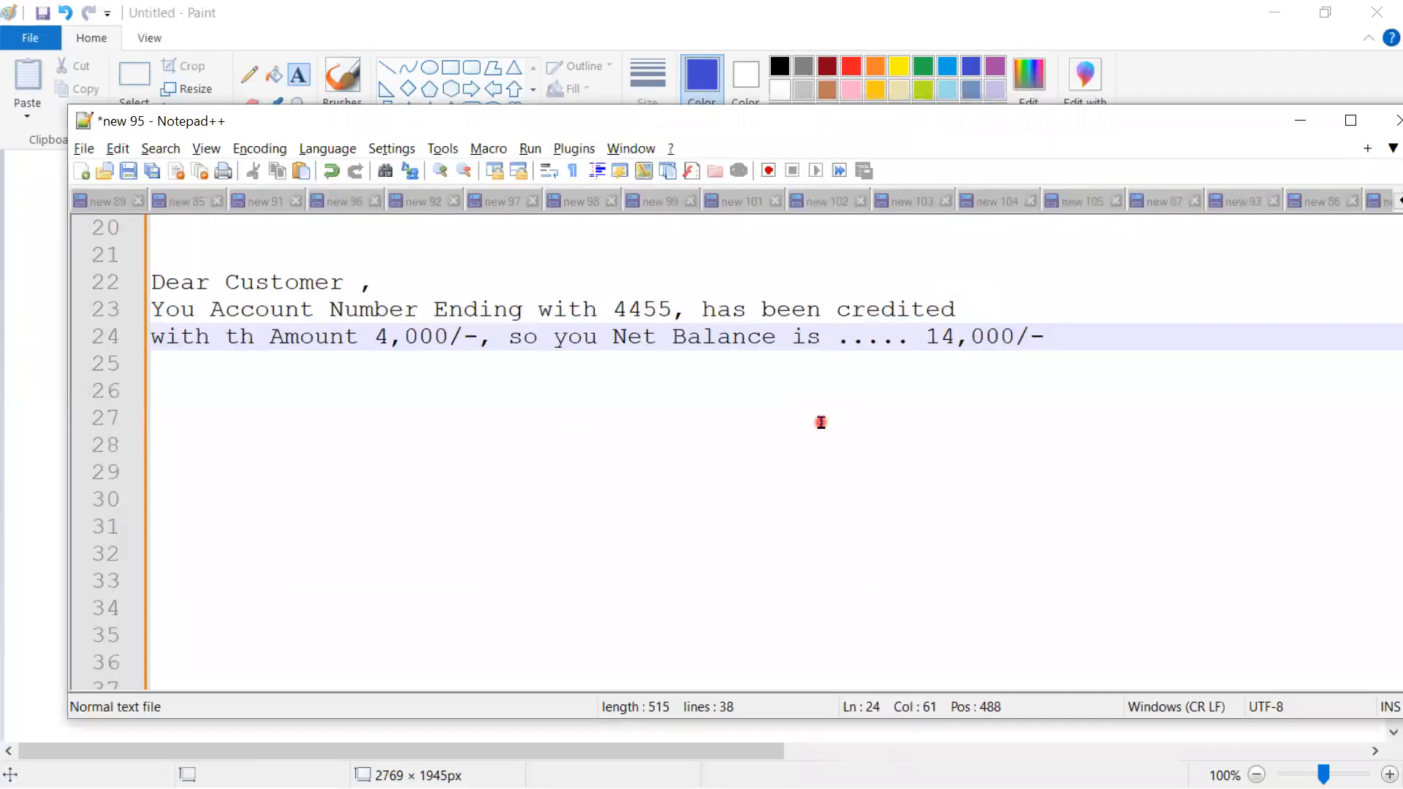
drag(1058, 335, 151, 294)
key(ctrl+c)
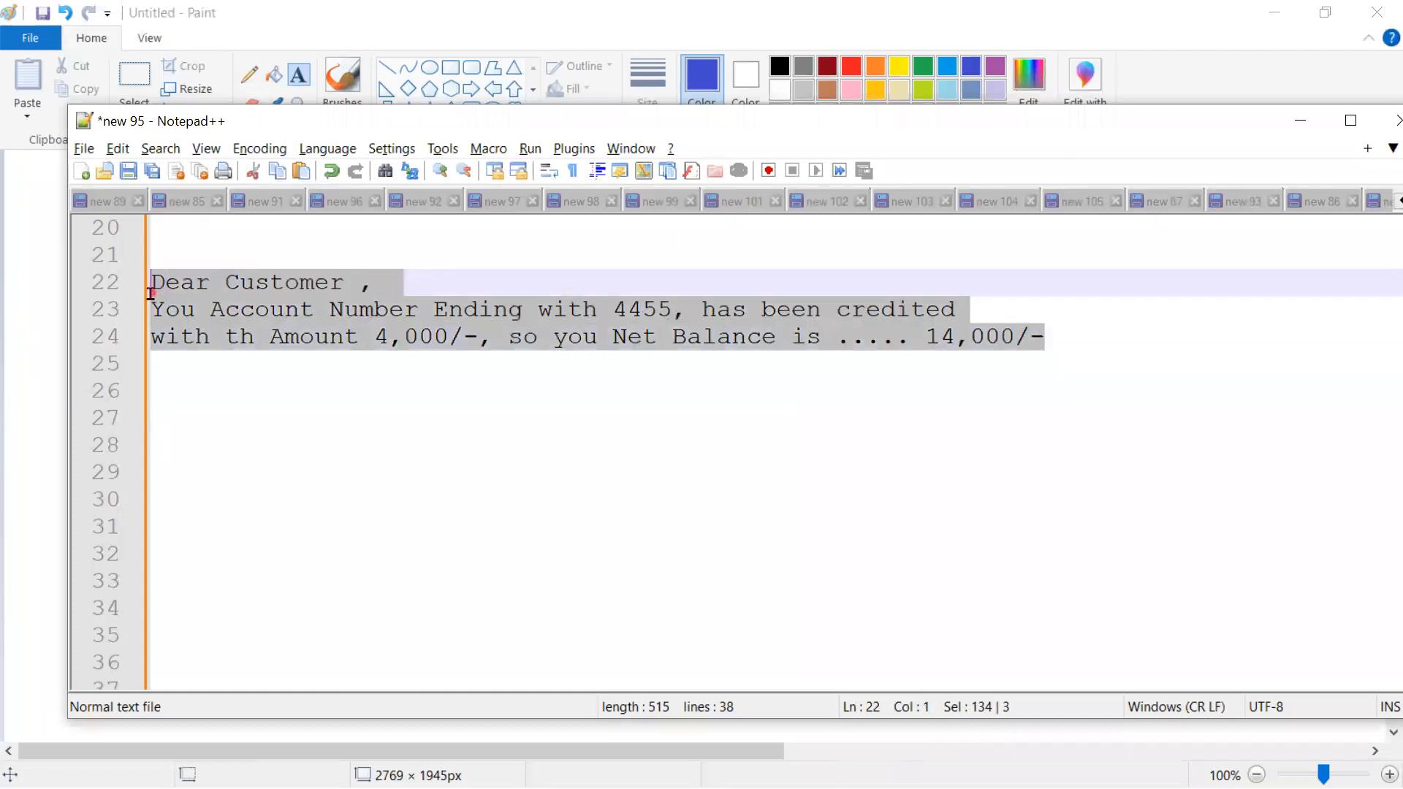
- Paste a copy of the message below and overtype line 28's account digits with 590
click(1115, 346)
key(Return)
key(Return)
key(Return)
key(ctrl+v)
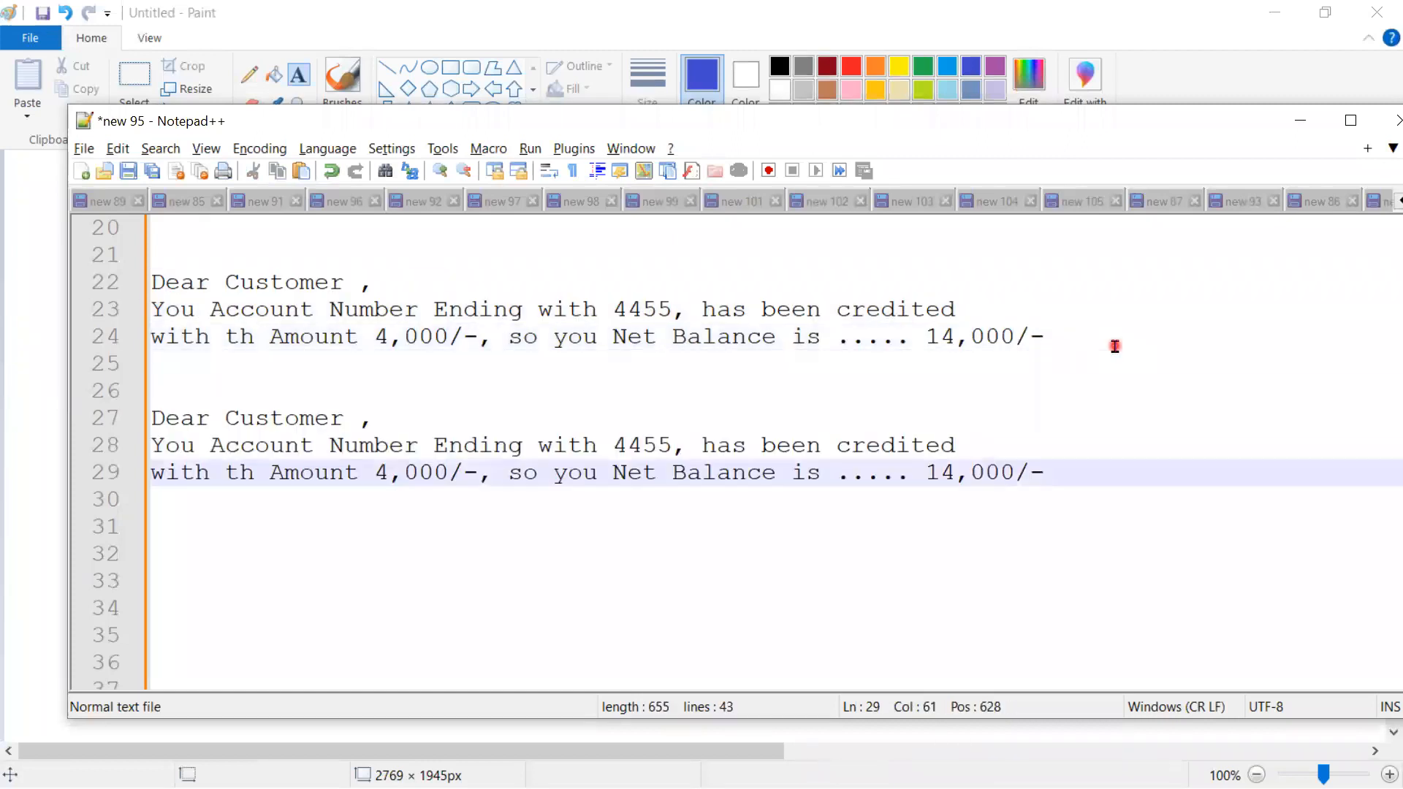
double_click(627, 448)
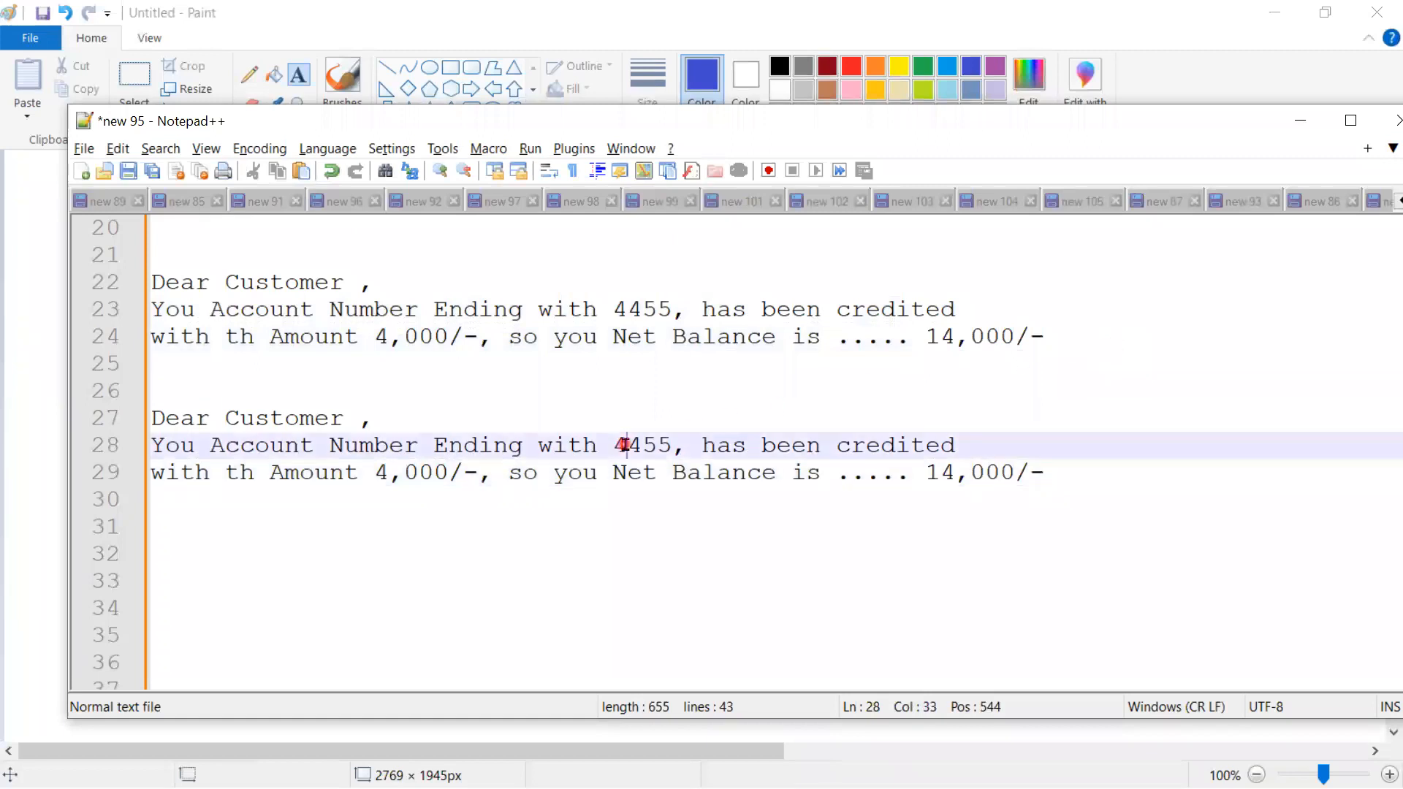
key(alt+Tab)
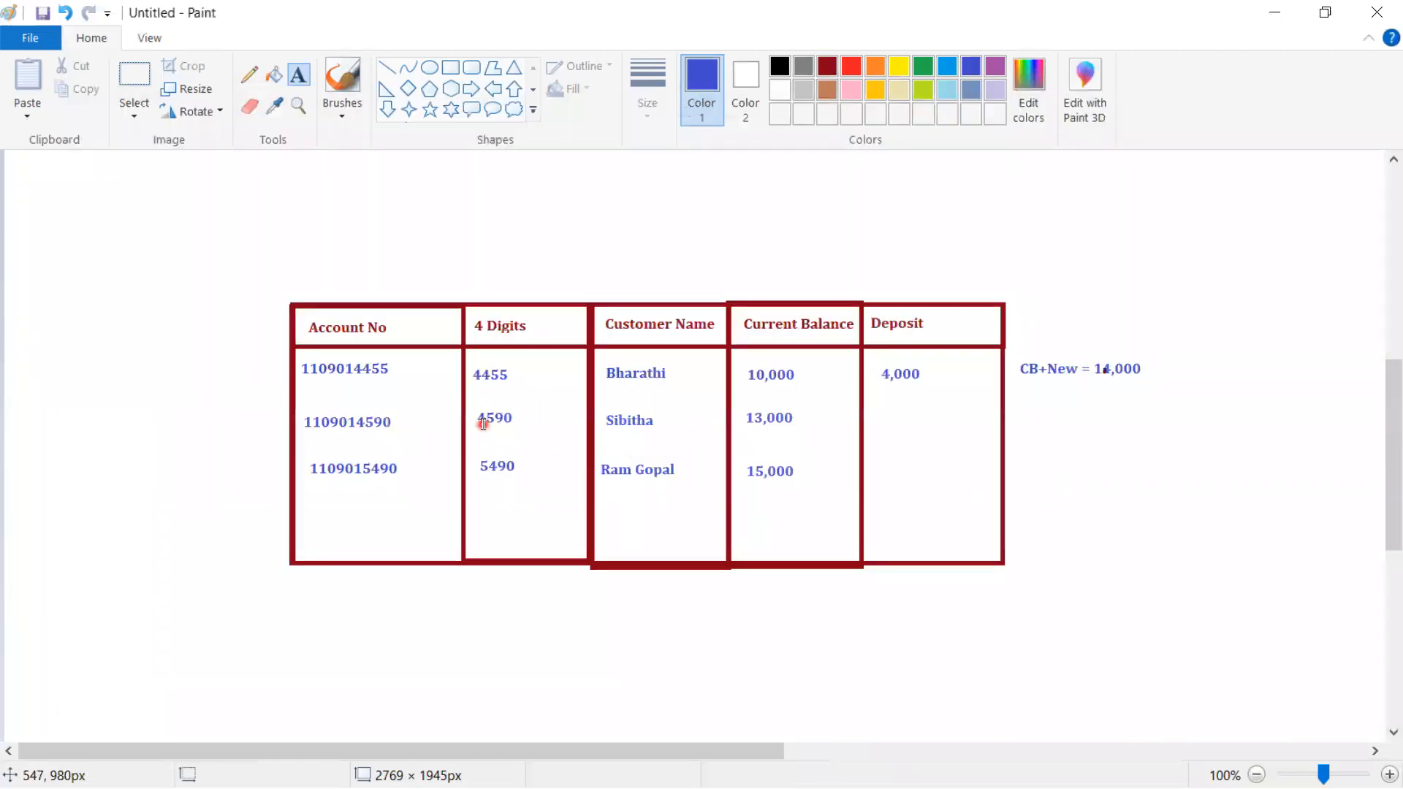
key(alt+Tab)
click(644, 443)
drag(671, 443, 629, 438)
text(590)
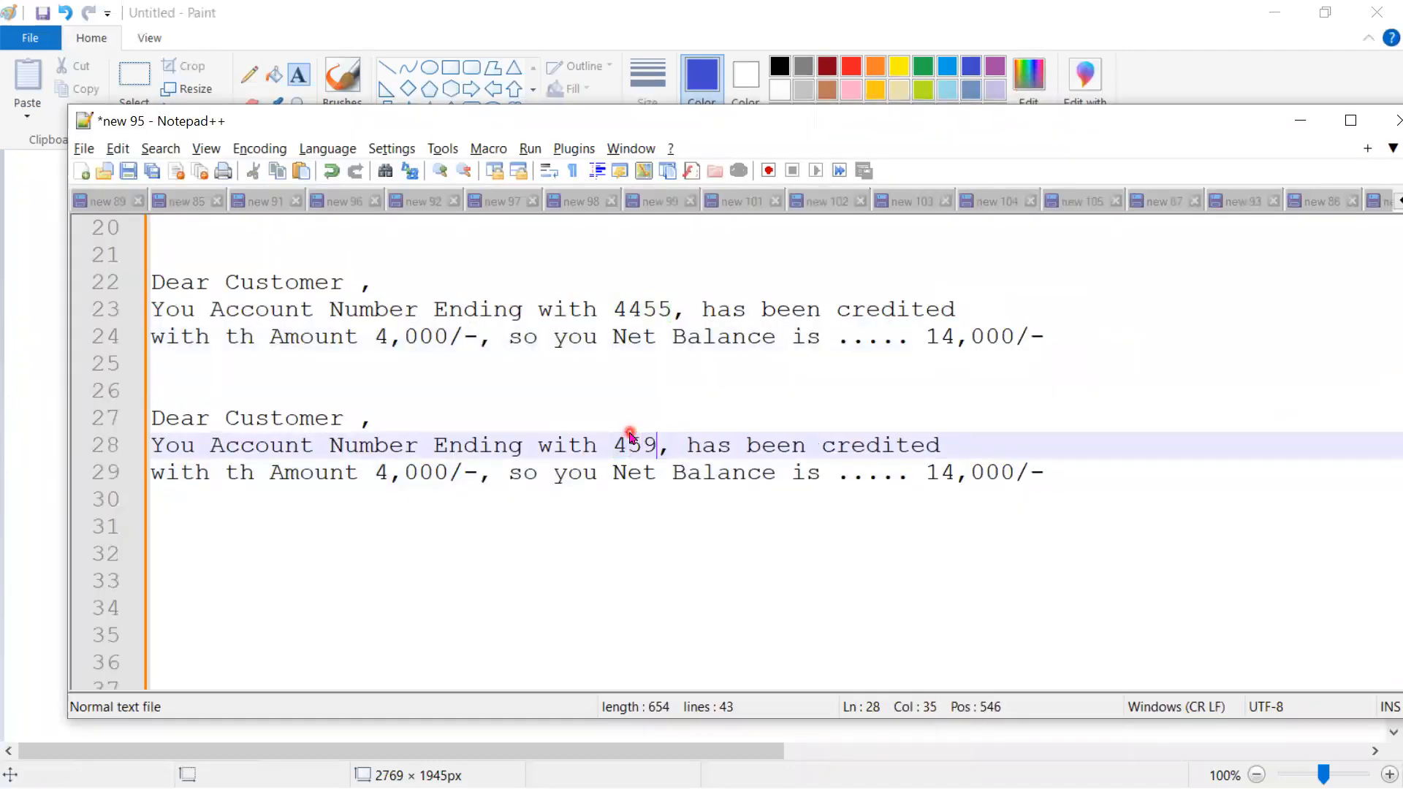
- Change line 29's amount to 5,000/- and its net balance to 18,000/-
key(alt+Tab)
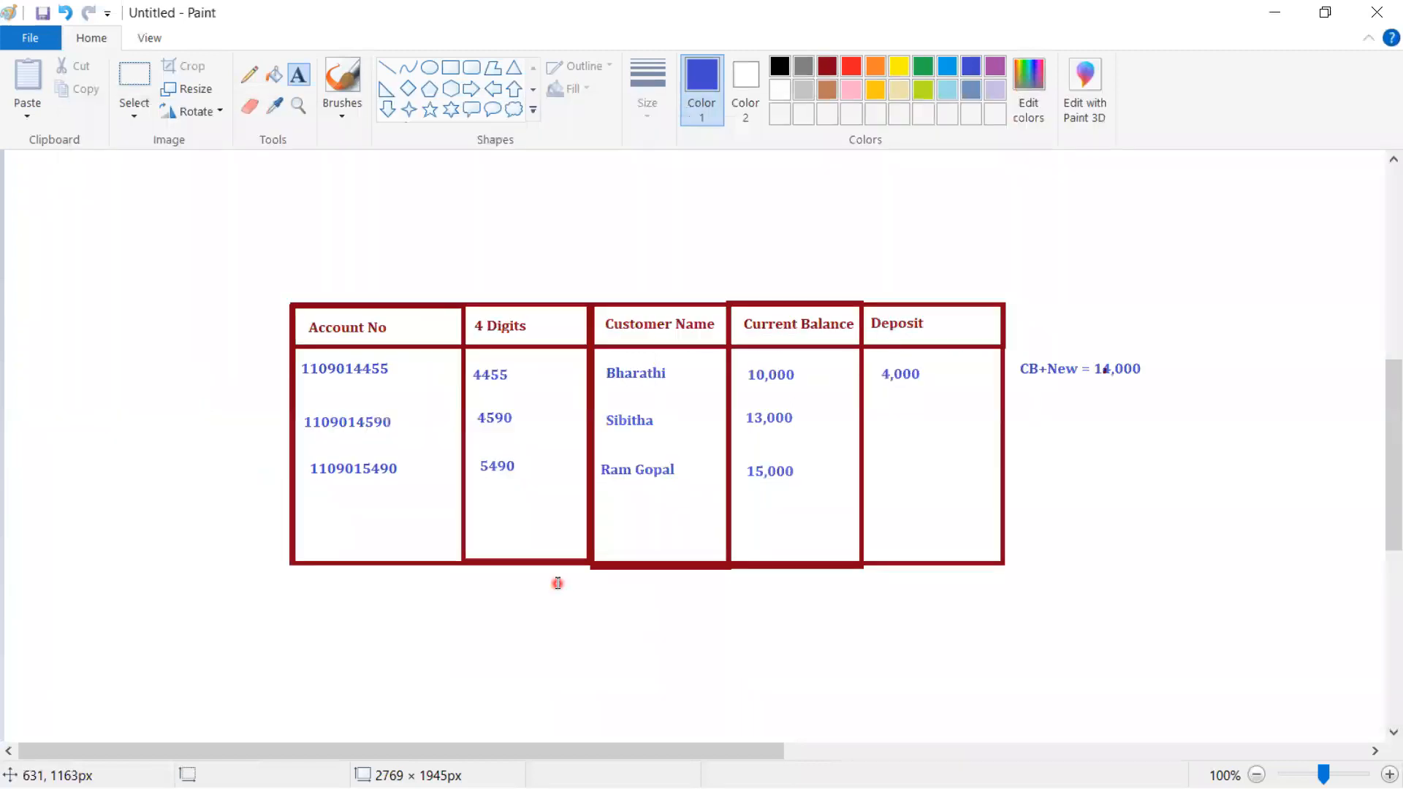
key(alt+Tab)
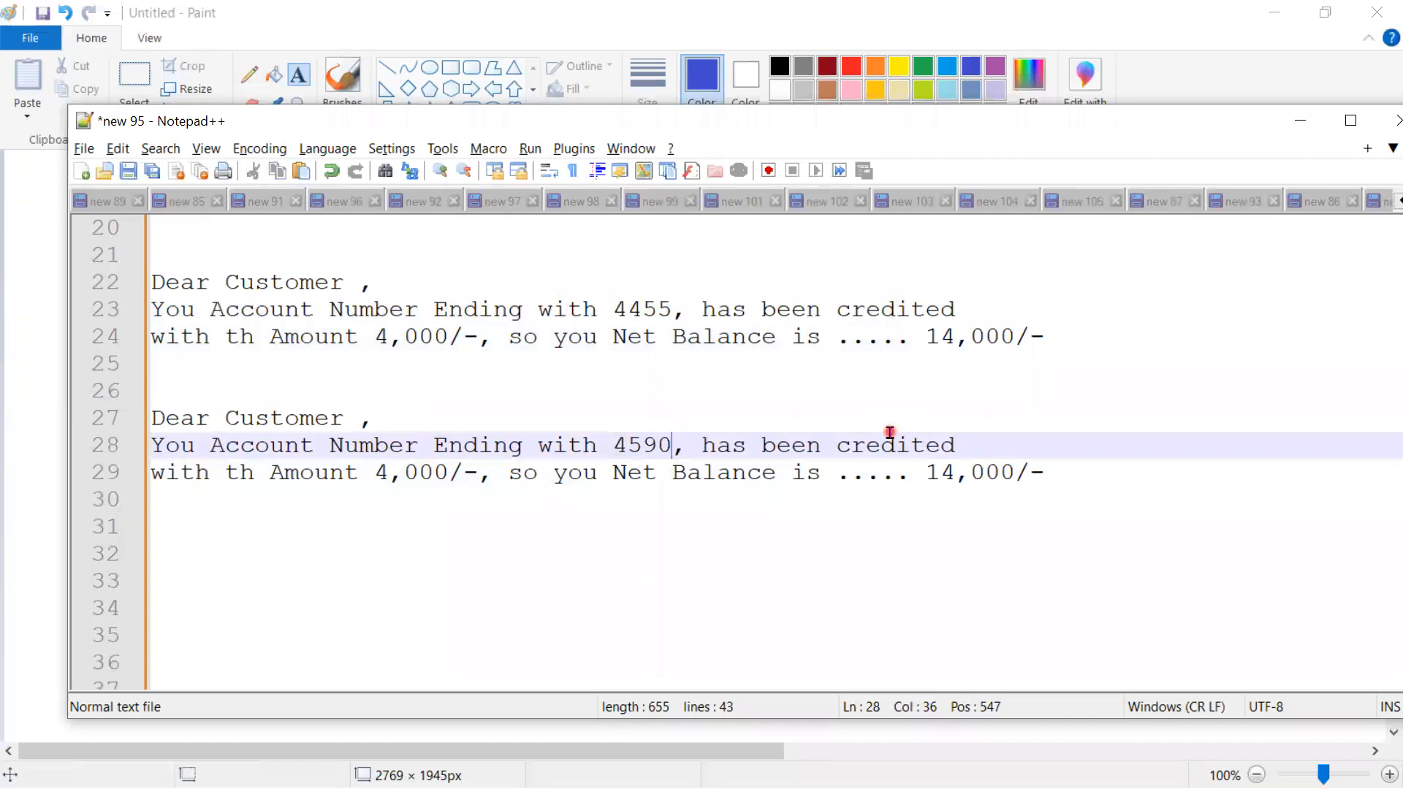
key(alt+Tab)
key(alt+Tab)
click(961, 471)
key(alt+Tab)
key(alt+Tab)
key(BackSpace)
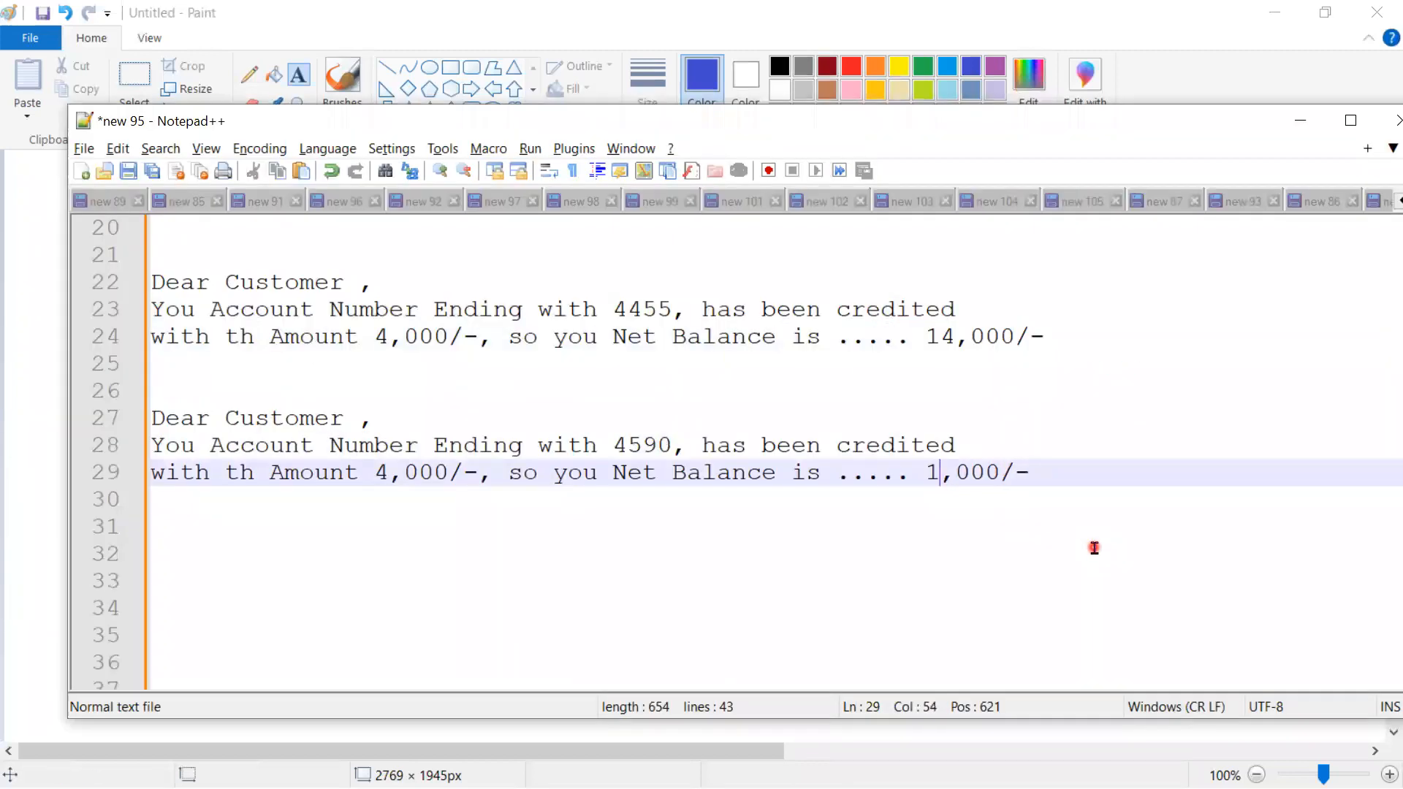
text(7)
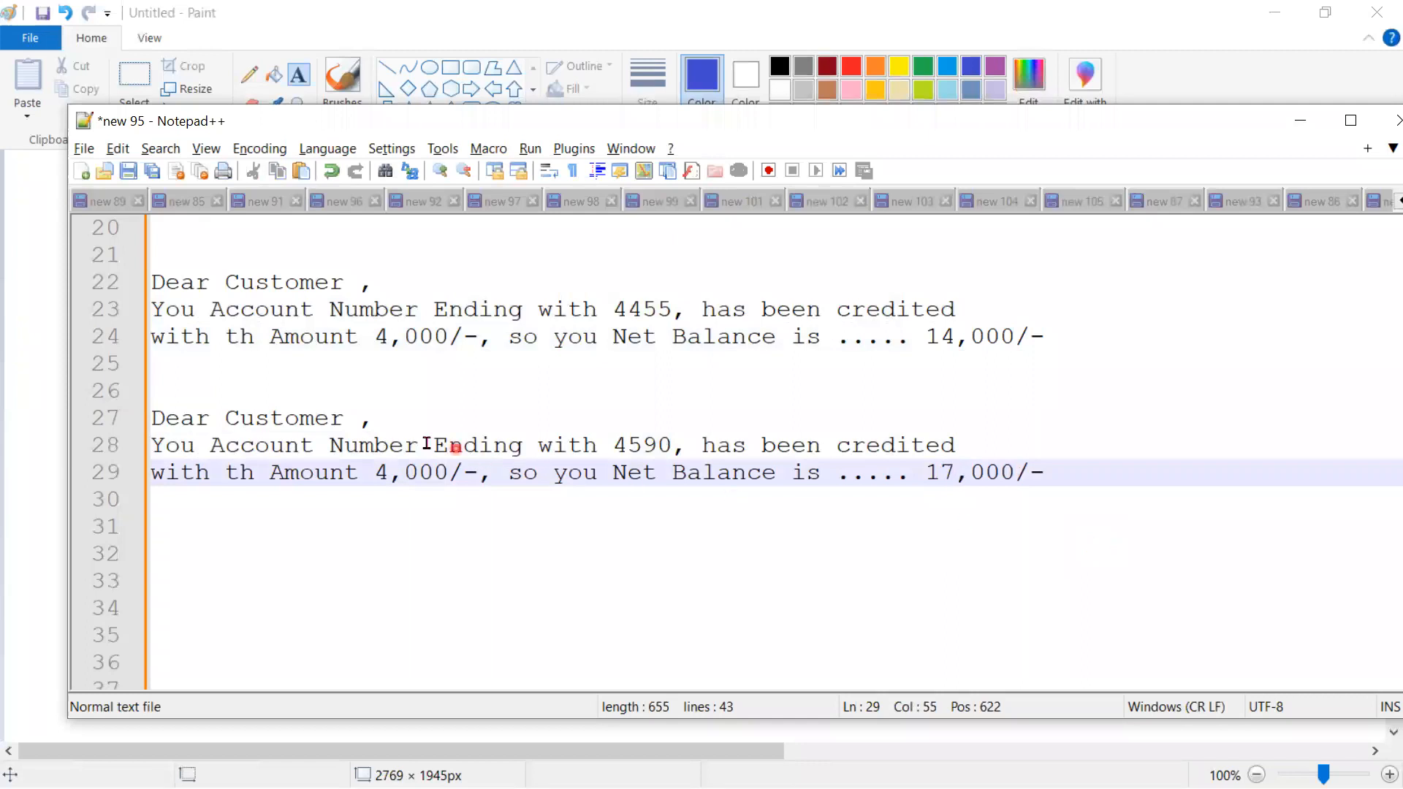
click(383, 472)
key(BackSpace)
text(5)
click(996, 468)
key(BackSpace)
text(8)
- Compare the two messages' account digits and undo a stray paste over line 28
drag(1102, 336, 14, 282)
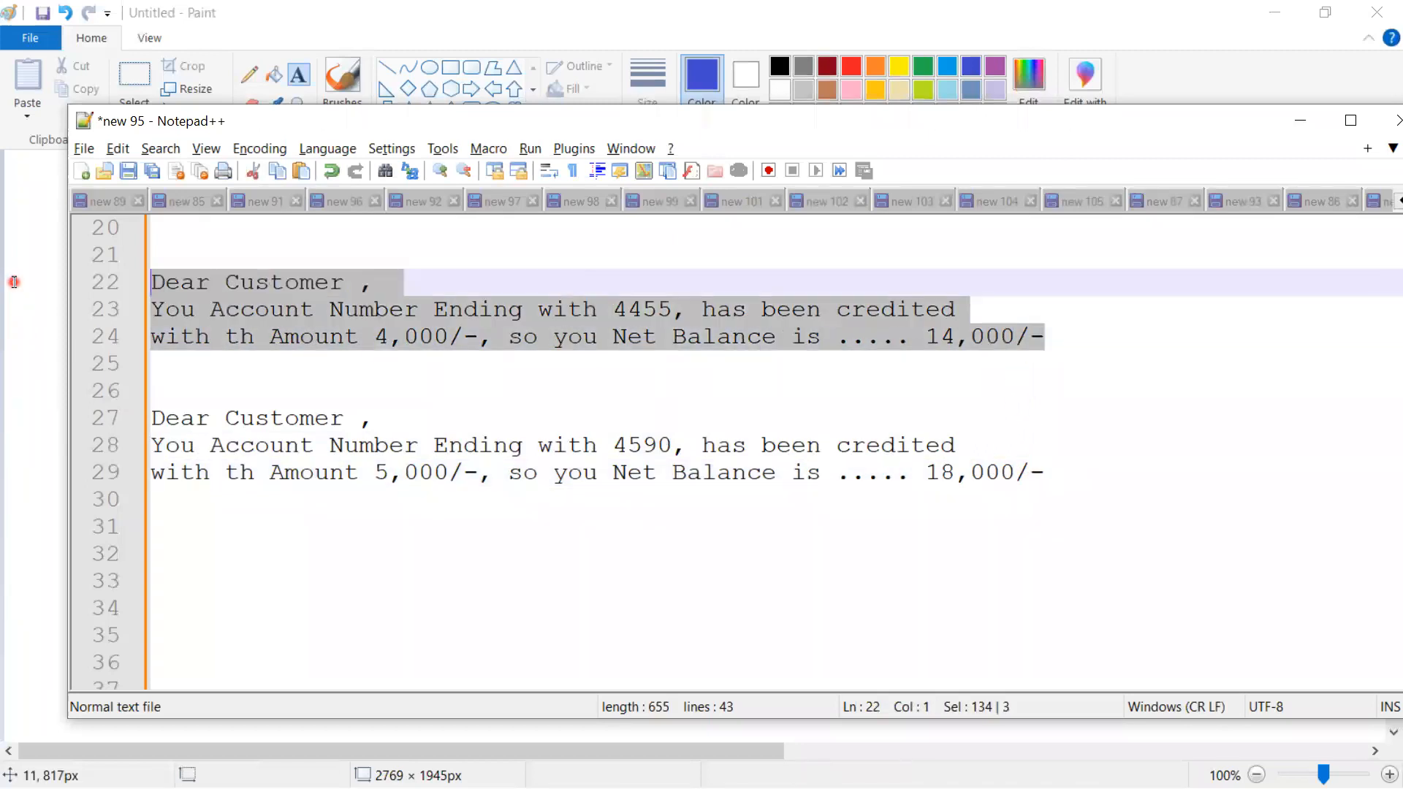
drag(1112, 468, 124, 411)
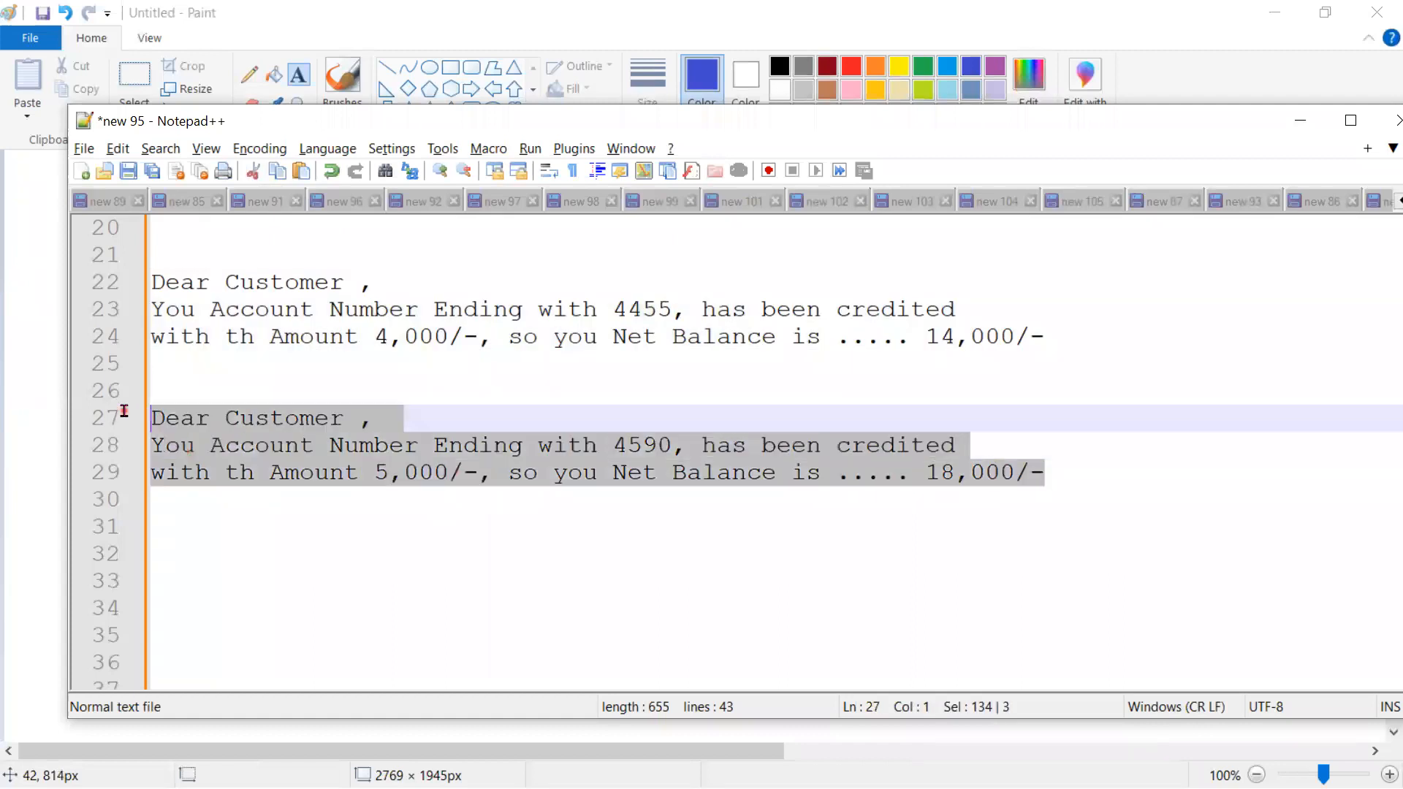
click(603, 603)
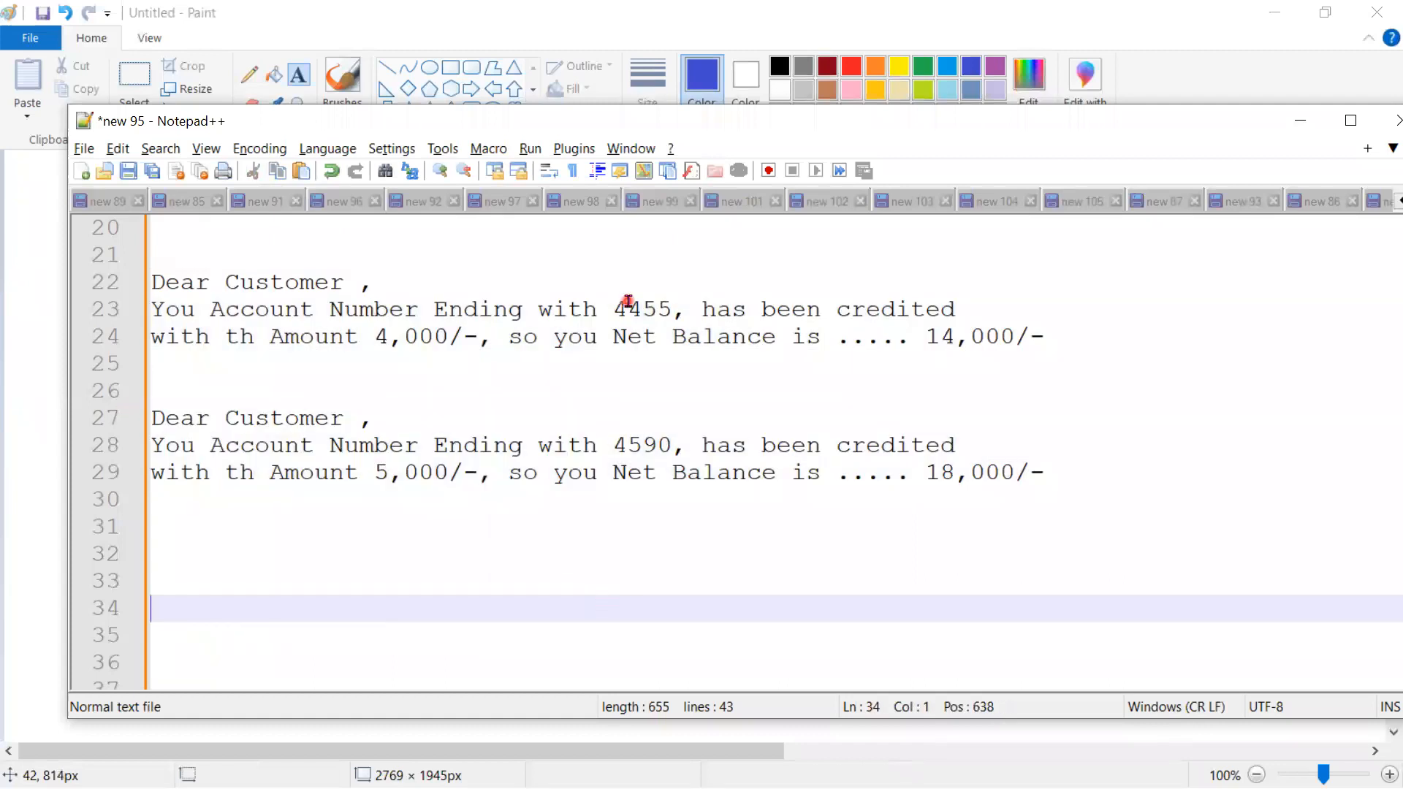
double_click(627, 301)
key(ctrl+c)
drag(1052, 335, 134, 288)
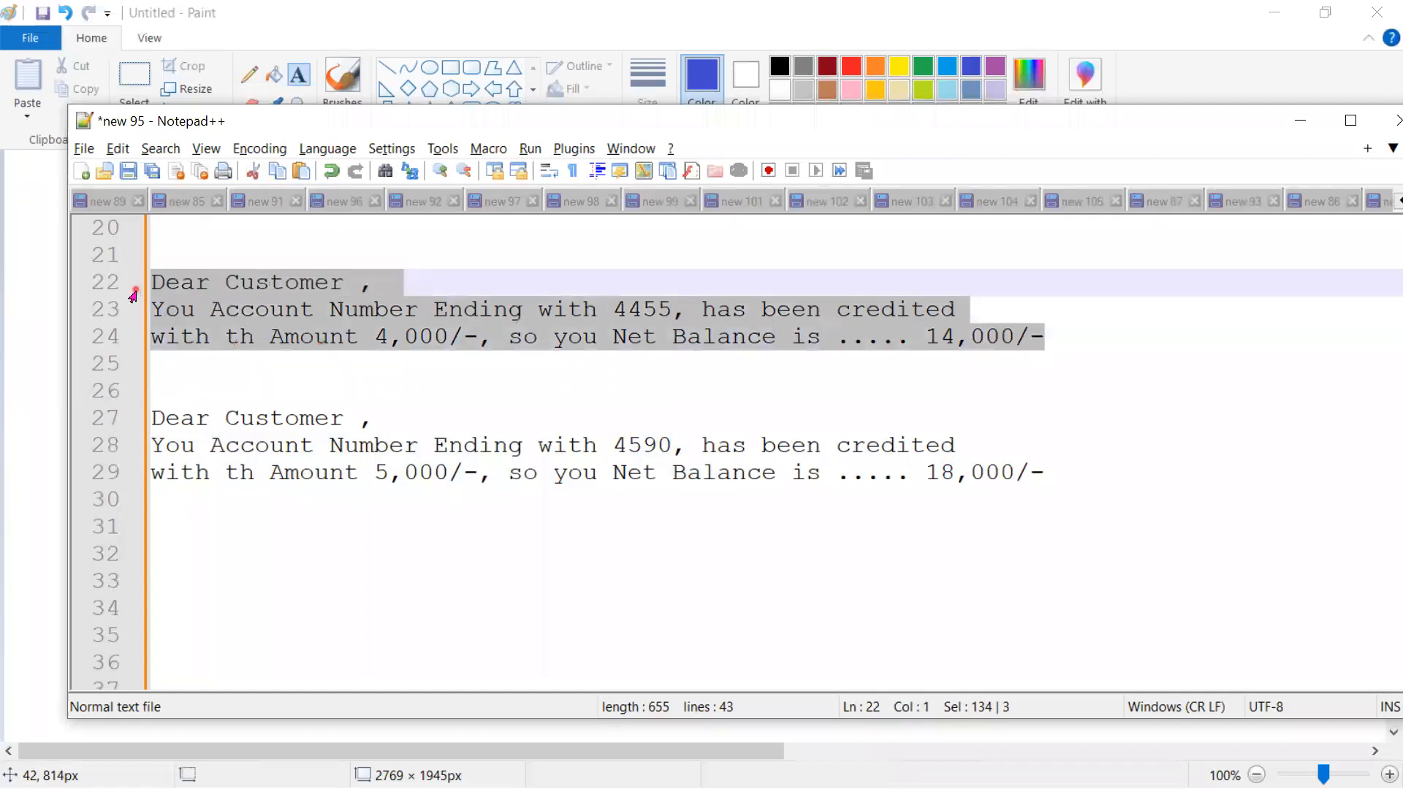
double_click(641, 309)
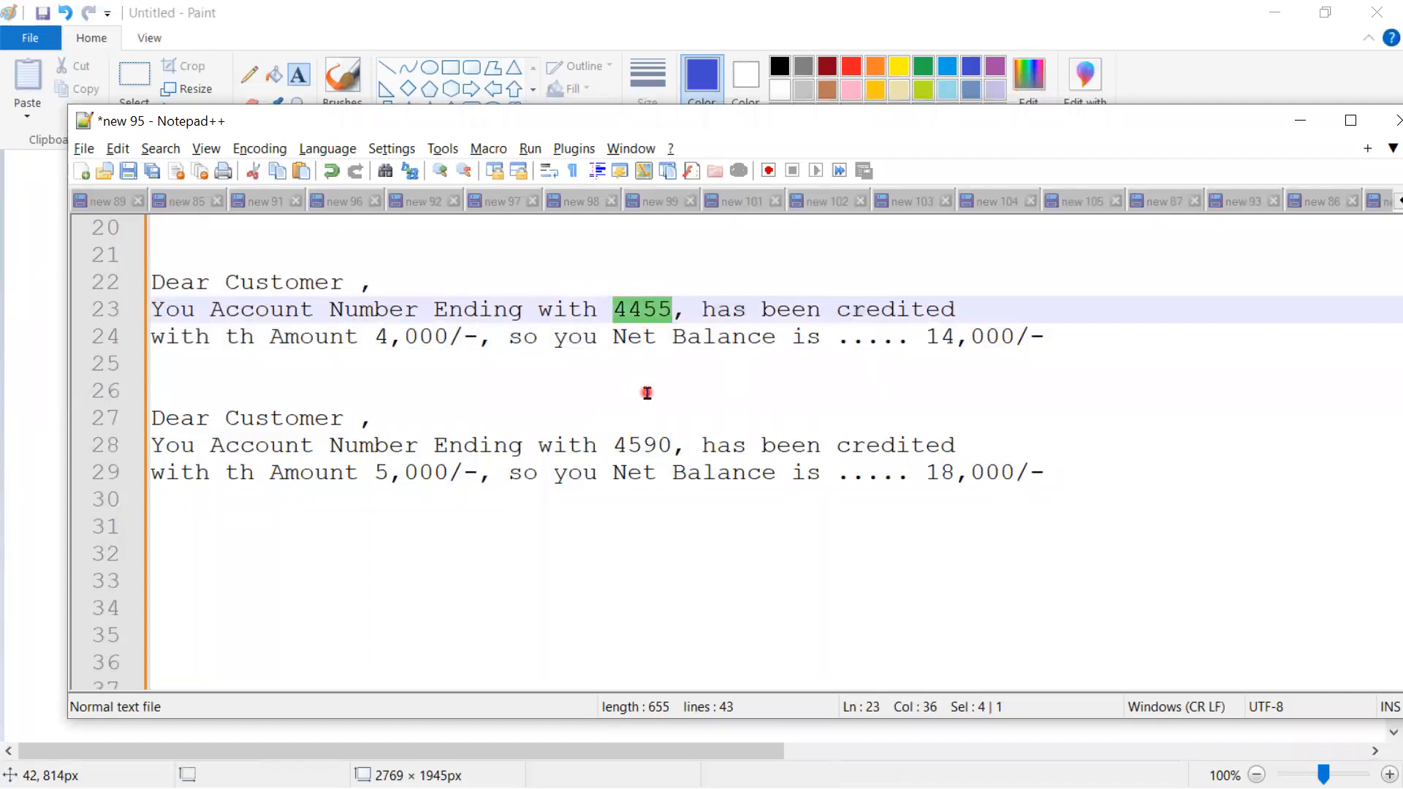
double_click(647, 444)
key(ctrl+v)
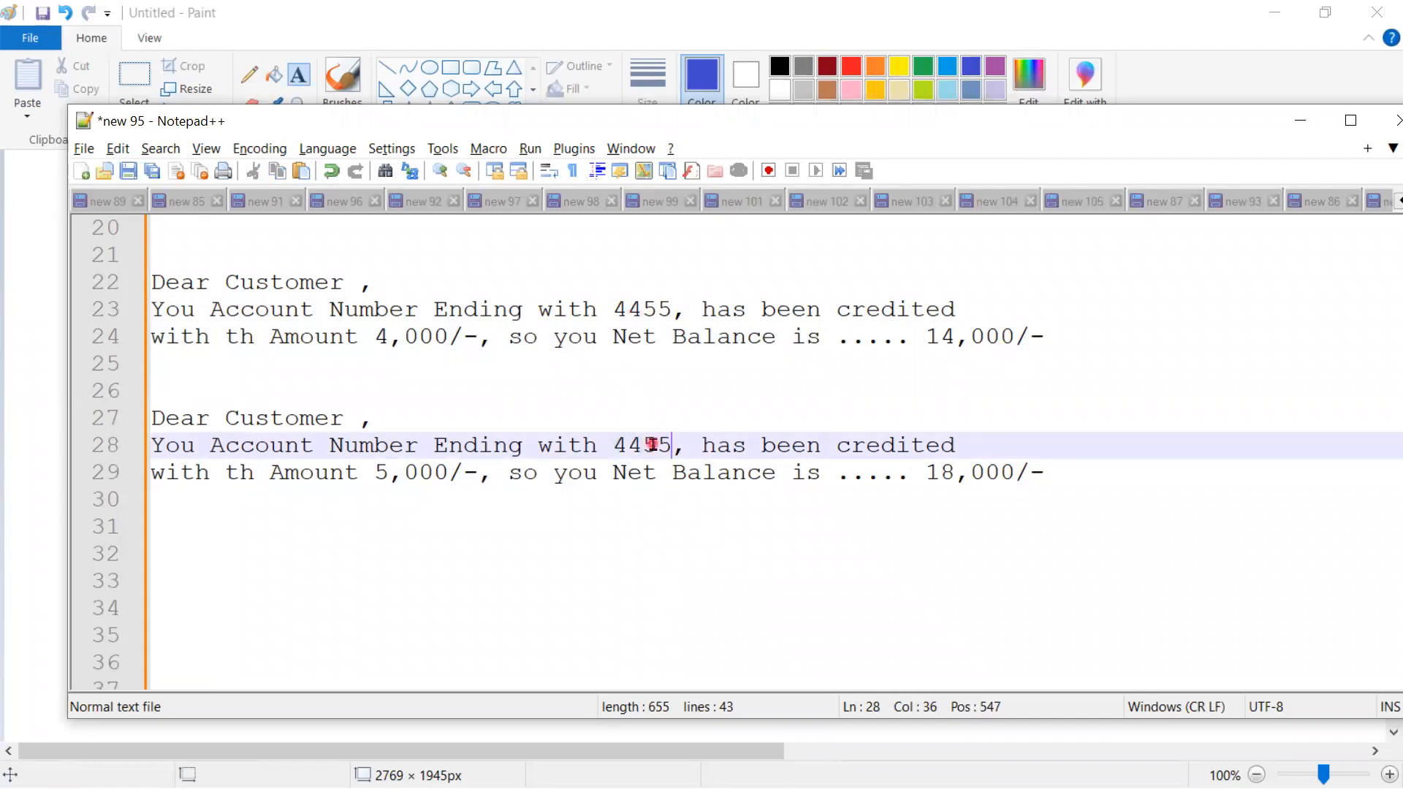
key(ctrl+z)
- Copy the second message and paste it at line 32 as a third notice
drag(1077, 476, 146, 417)
key(ctrl+c)
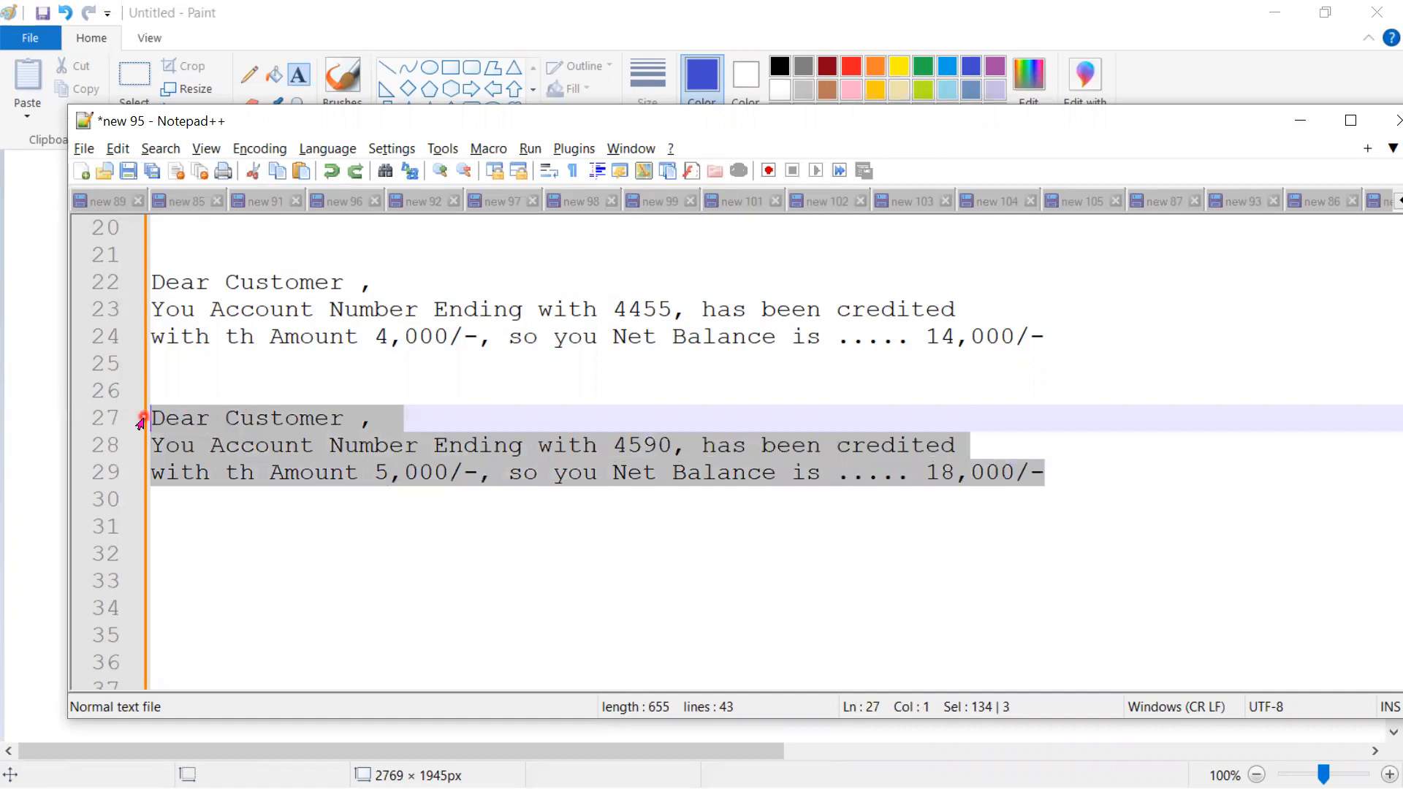
click(167, 541)
key(ctrl+v)
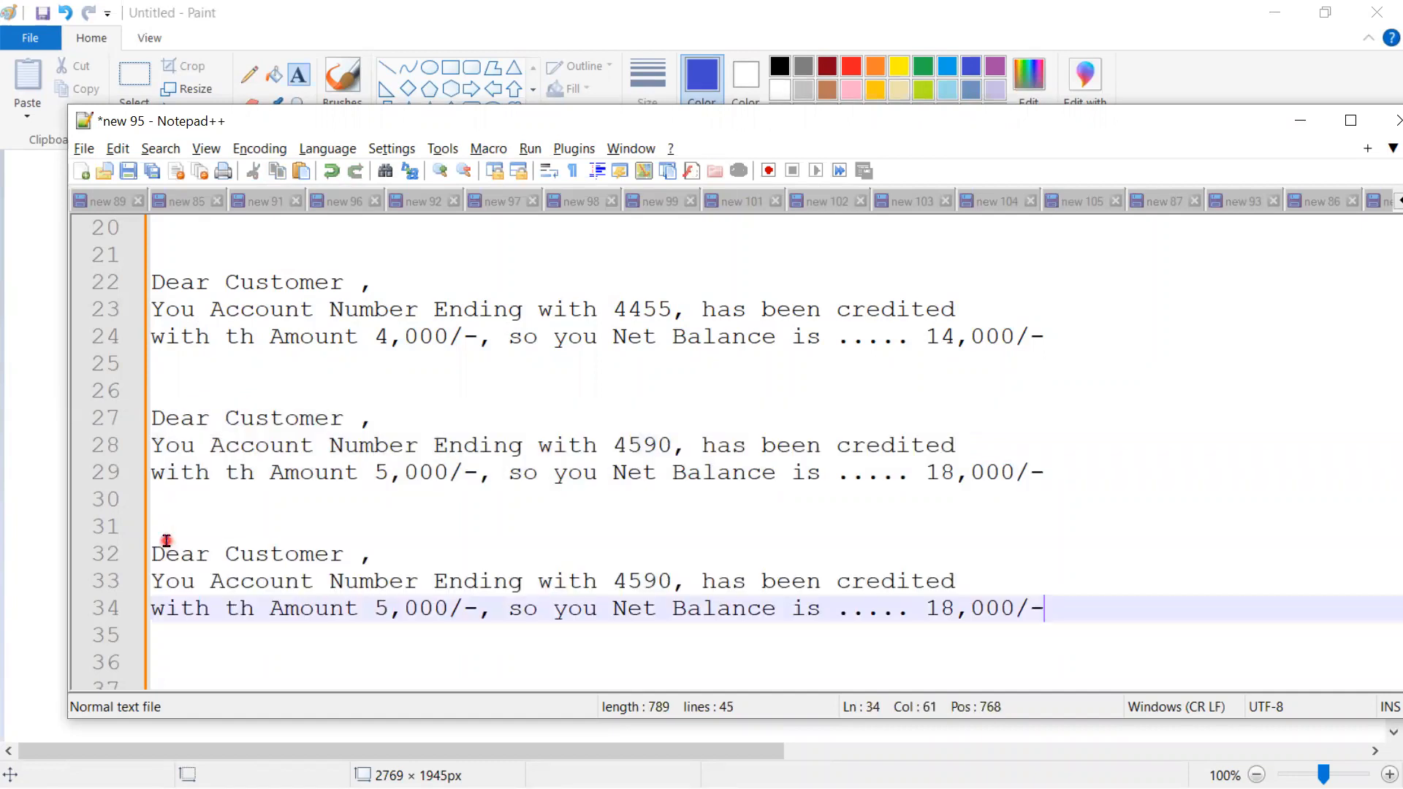
key(alt+Tab)
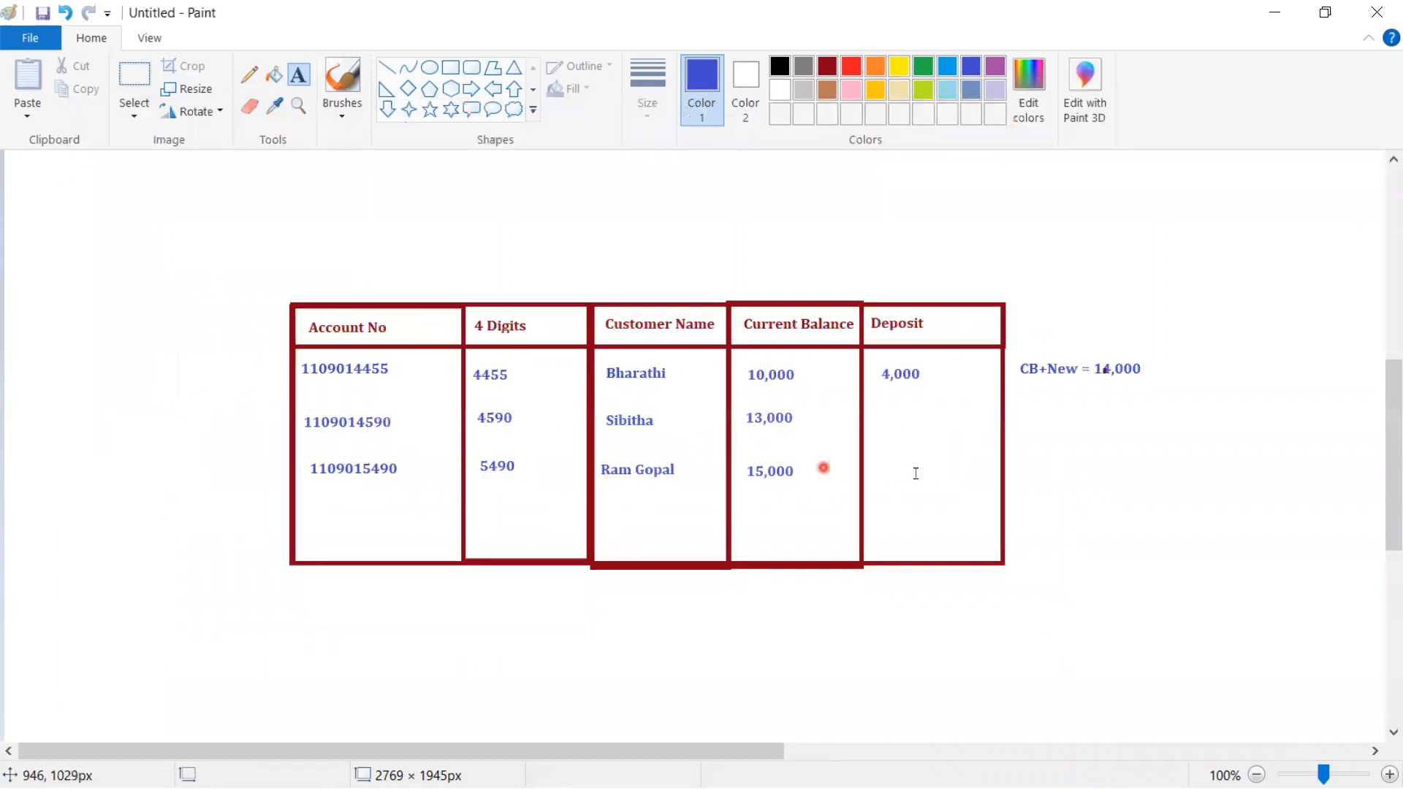
key(alt+Tab)
- Set line 34's amount to 4,000/- and its net balance to 19,000/-
click(392, 610)
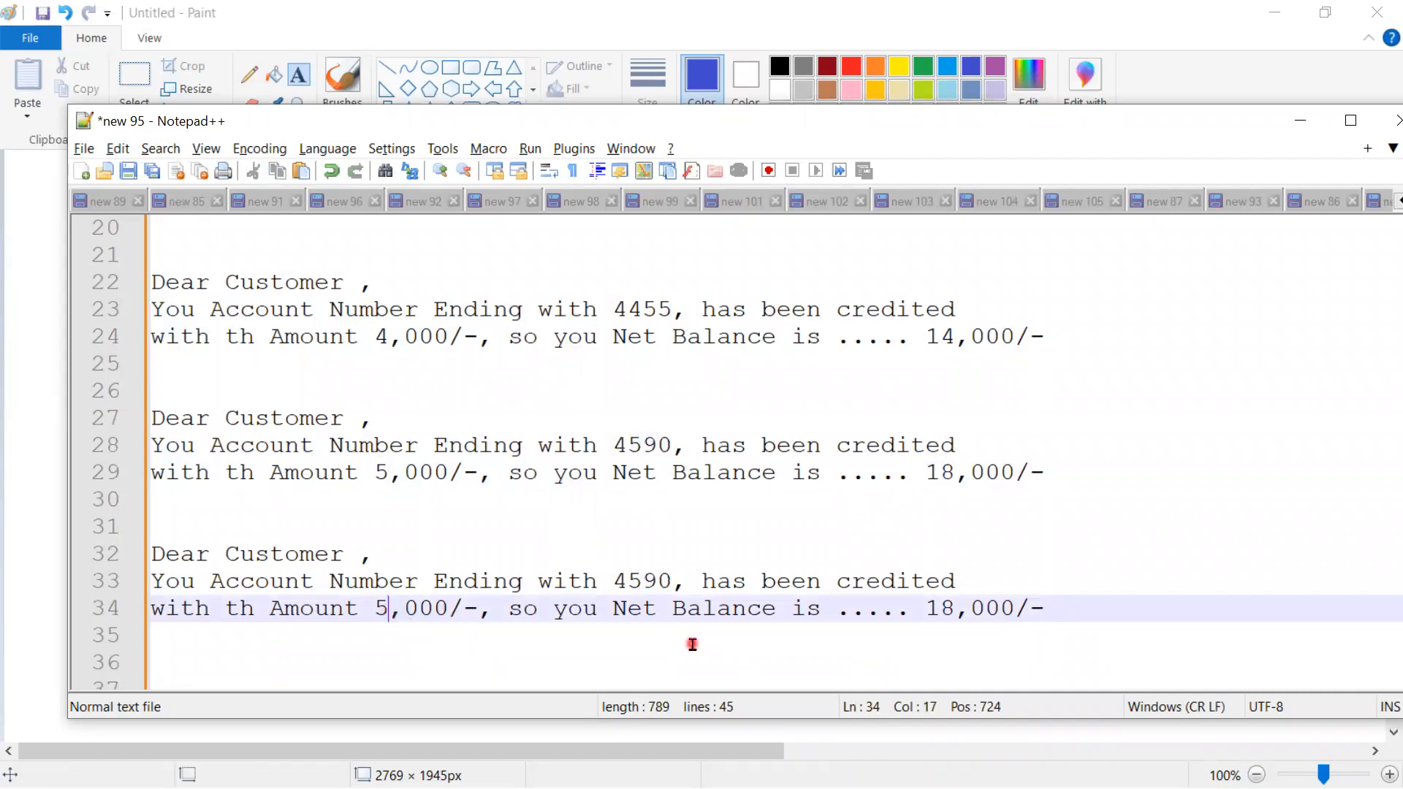
key(BackSpace)
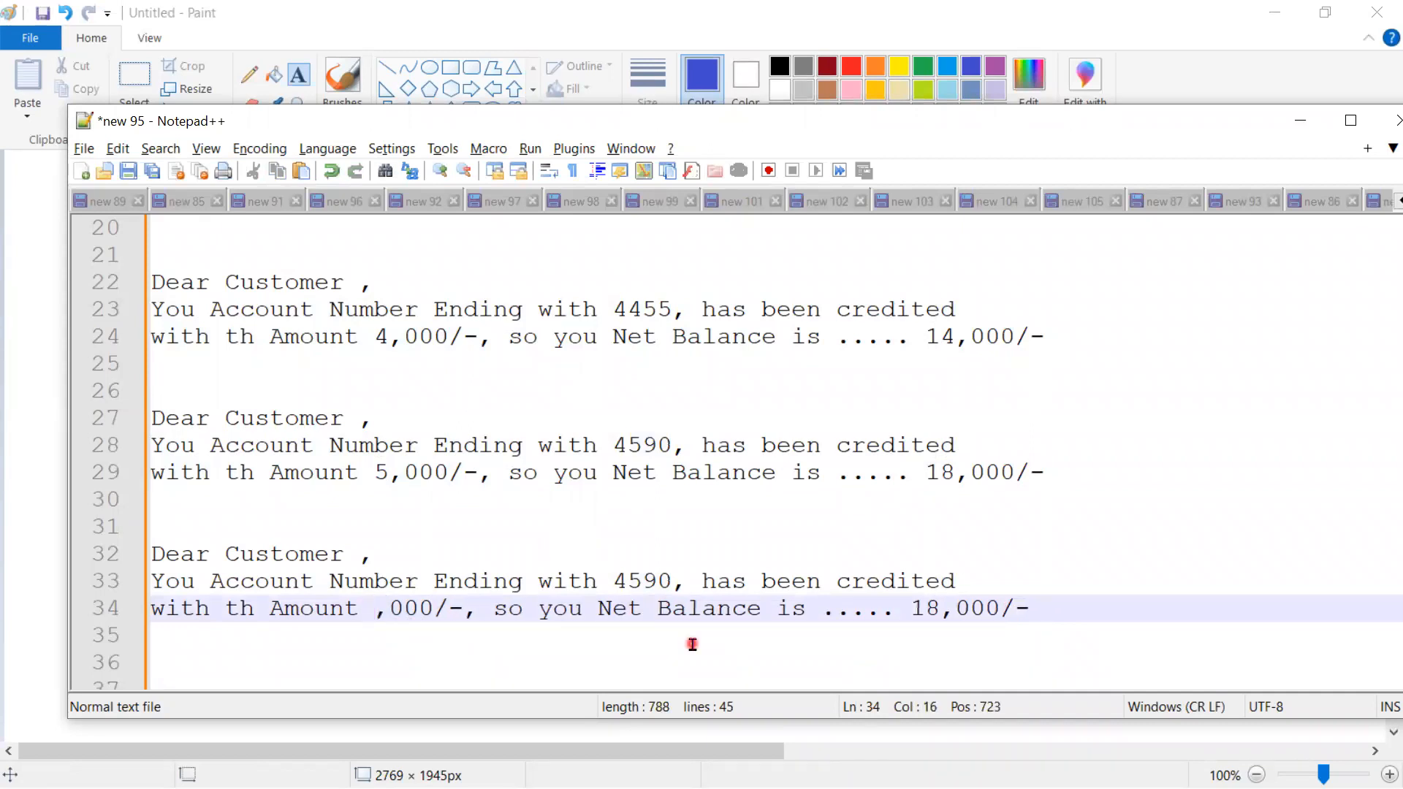
text(3)
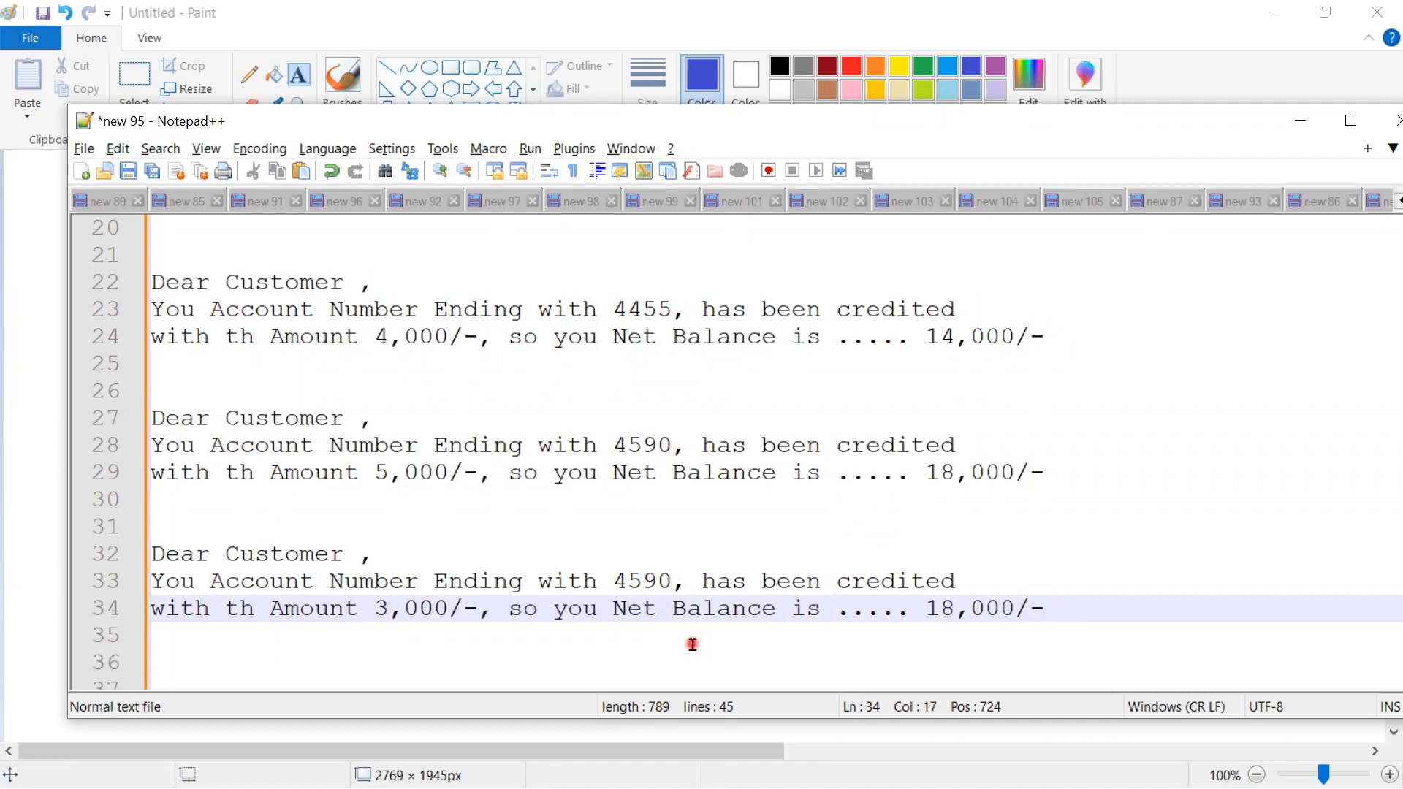
key(BackSpace)
text(4)
click(954, 608)
key(BackSpace)
text(9)
- Replace the account digits on line 33 with 5490
click(655, 581)
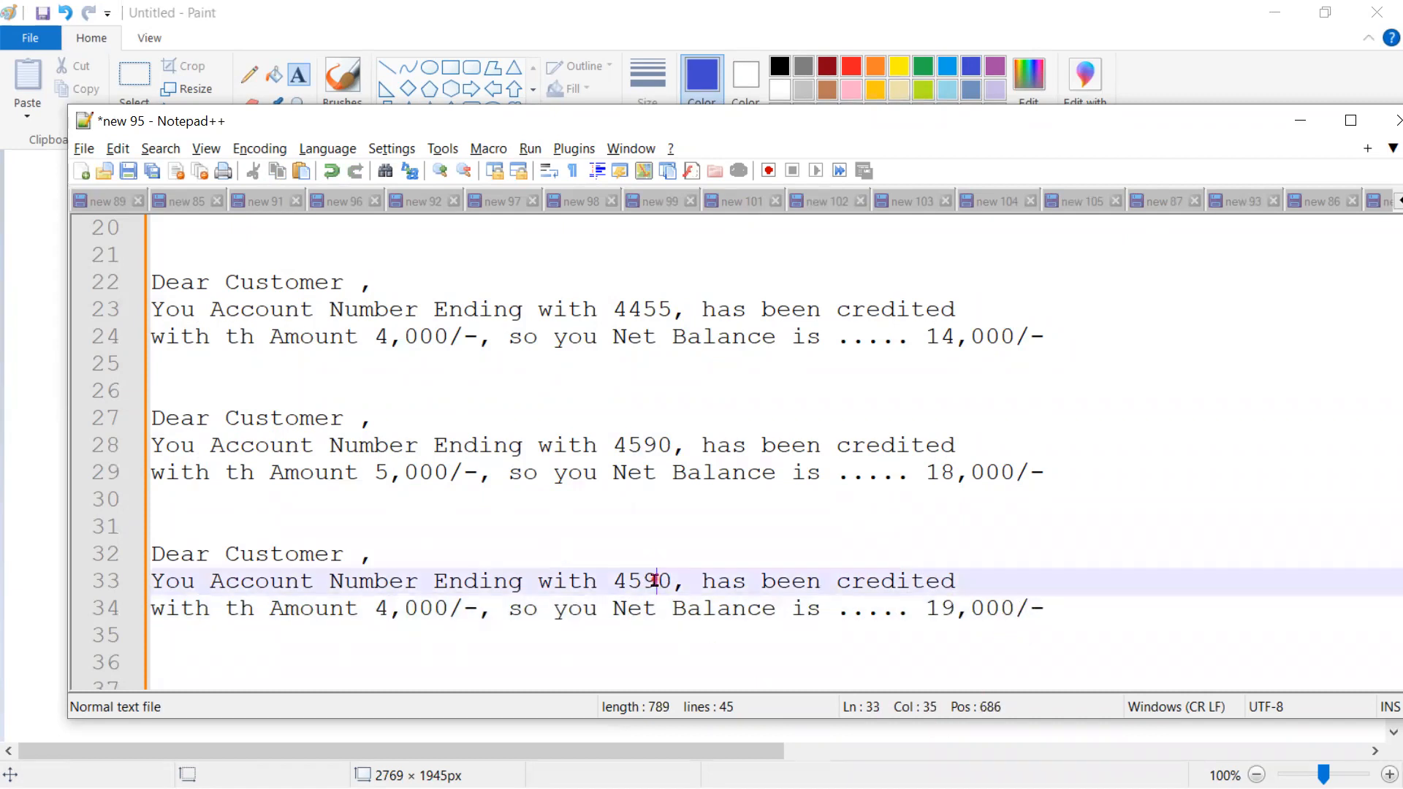
double_click(655, 581)
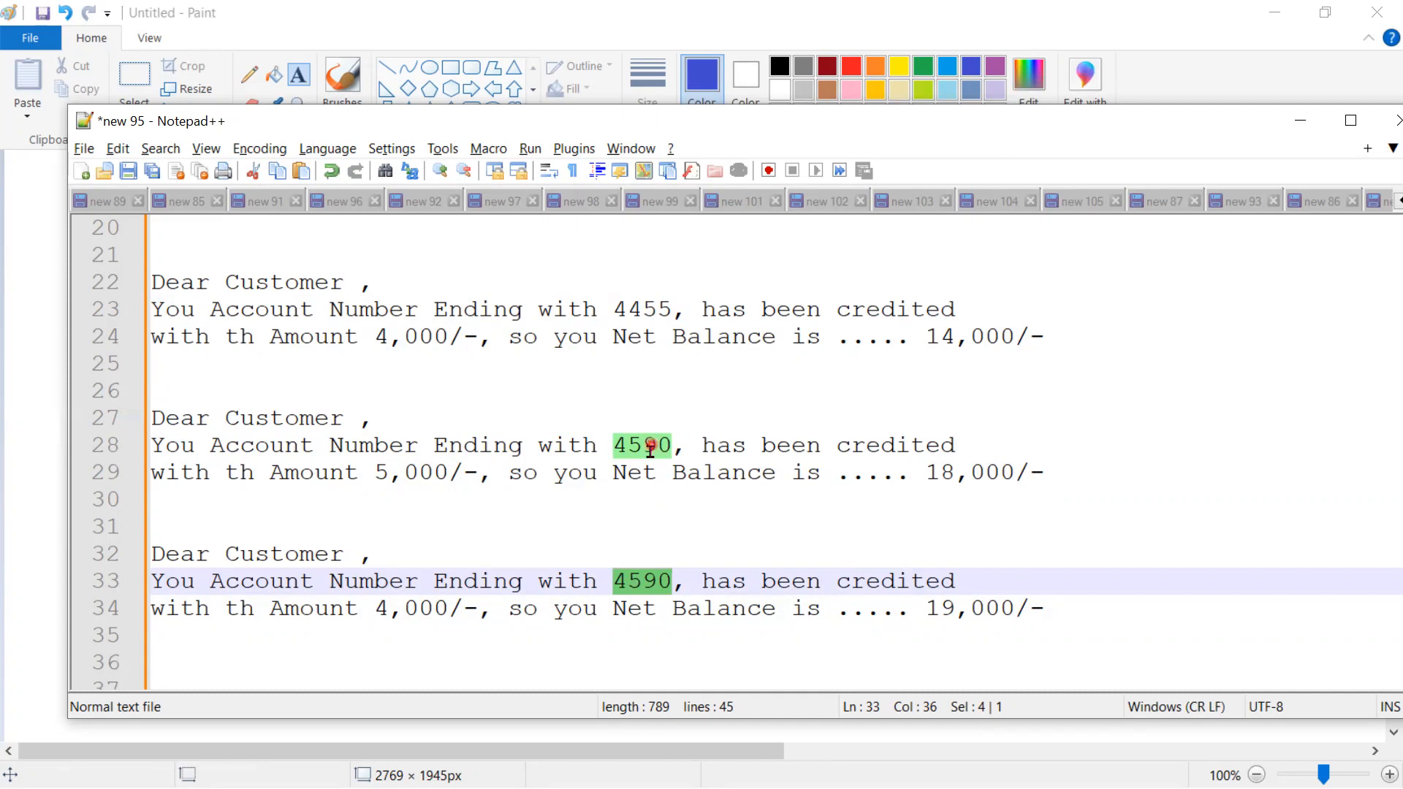
key(alt+Tab)
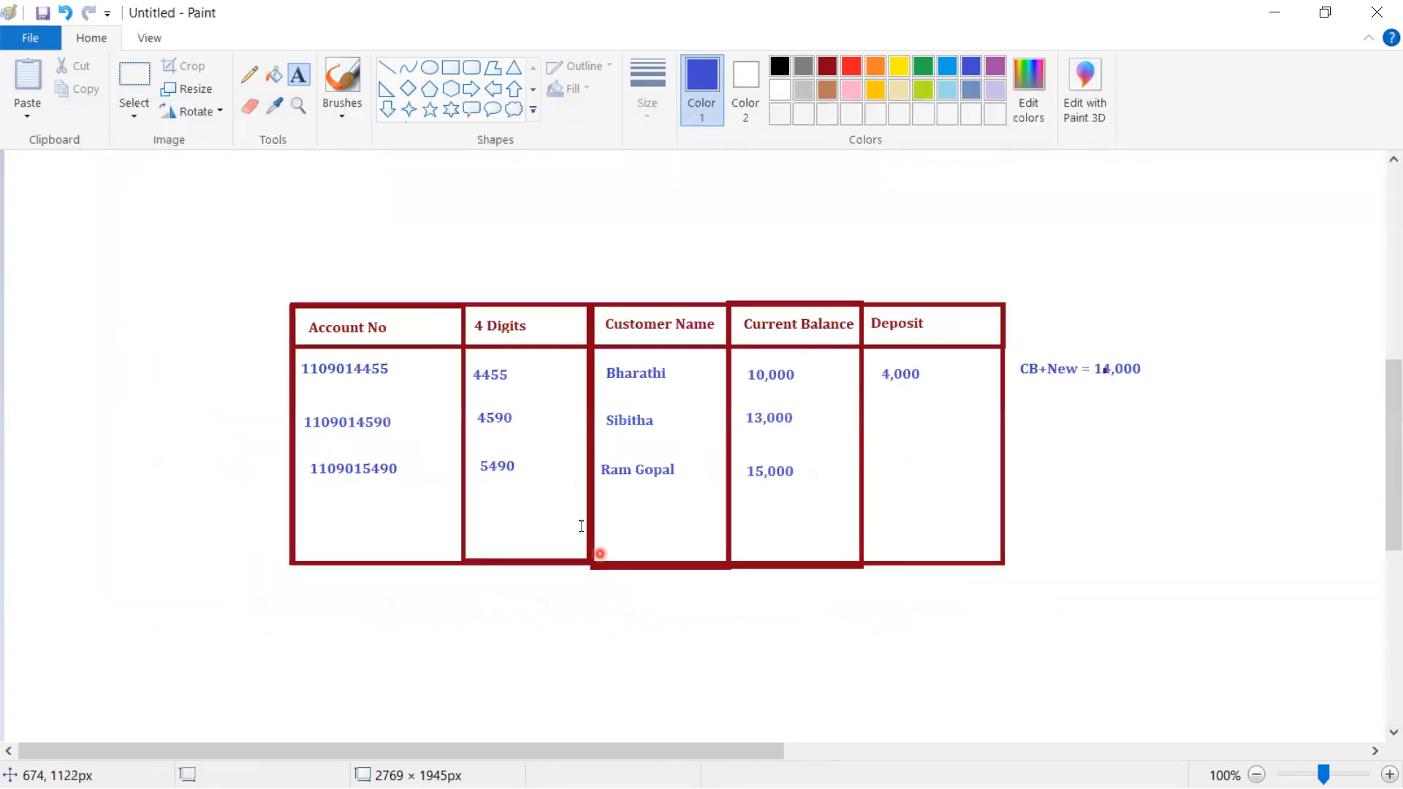
key(alt+Tab)
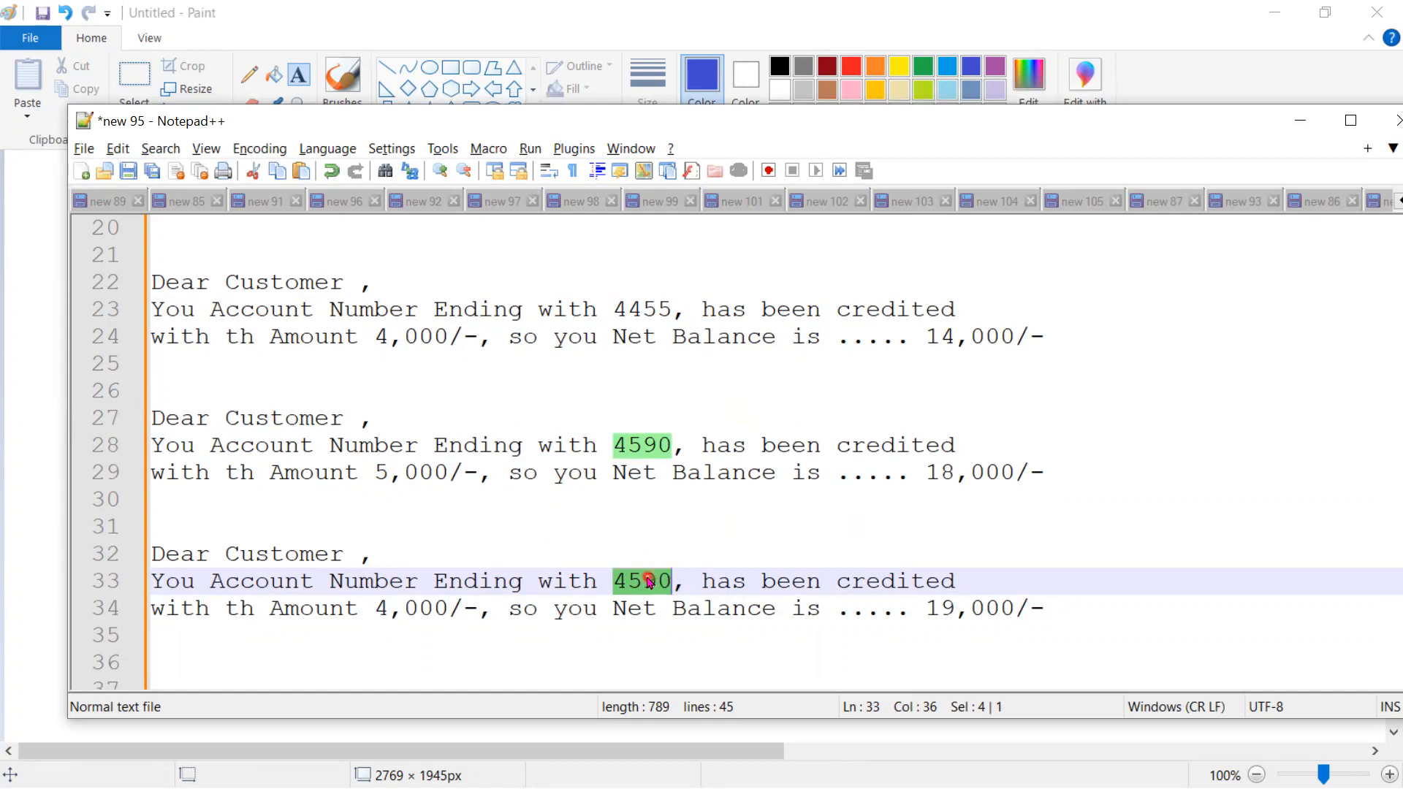
text(5490)
click(904, 581)
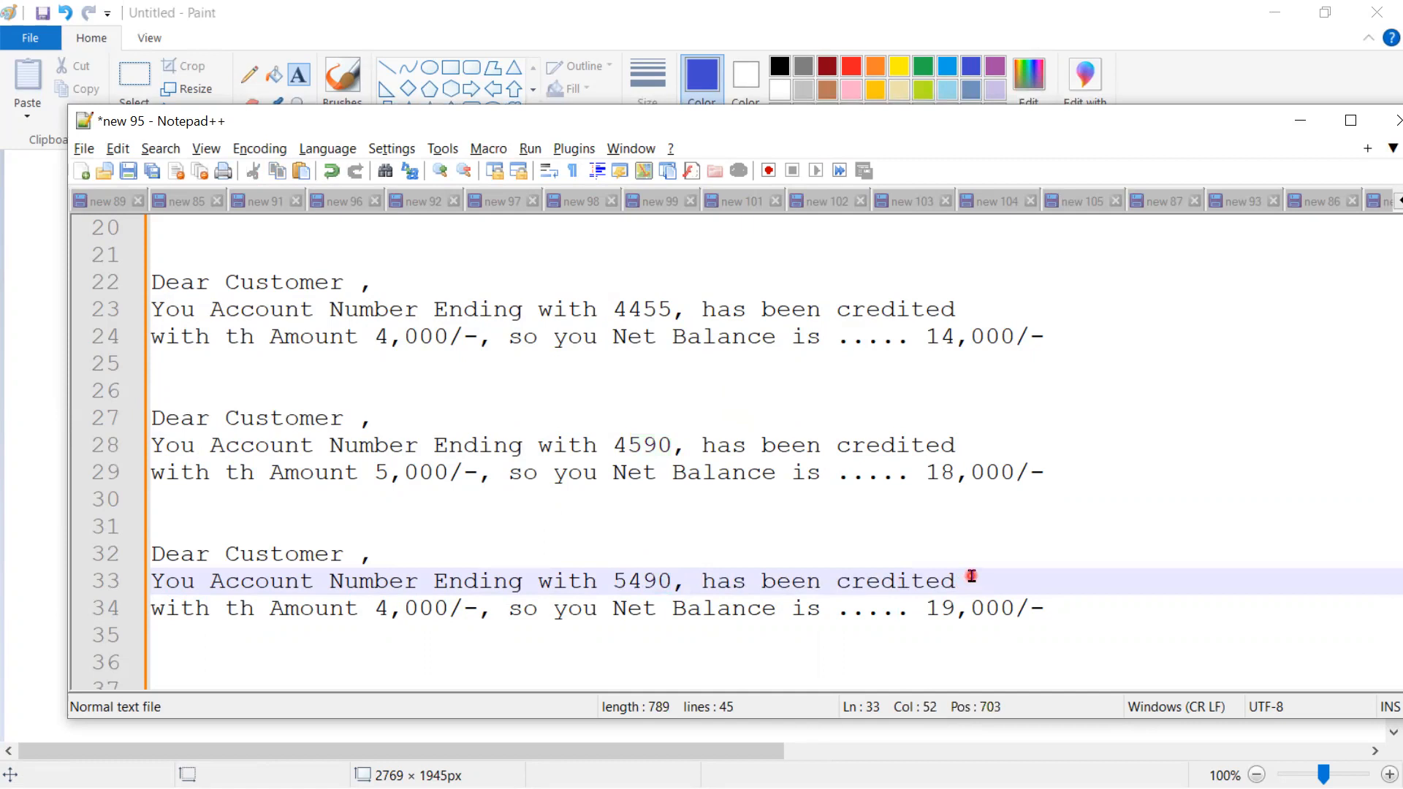
- Highlight the account digits and surrounding words across the three messages
drag(673, 580, 612, 581)
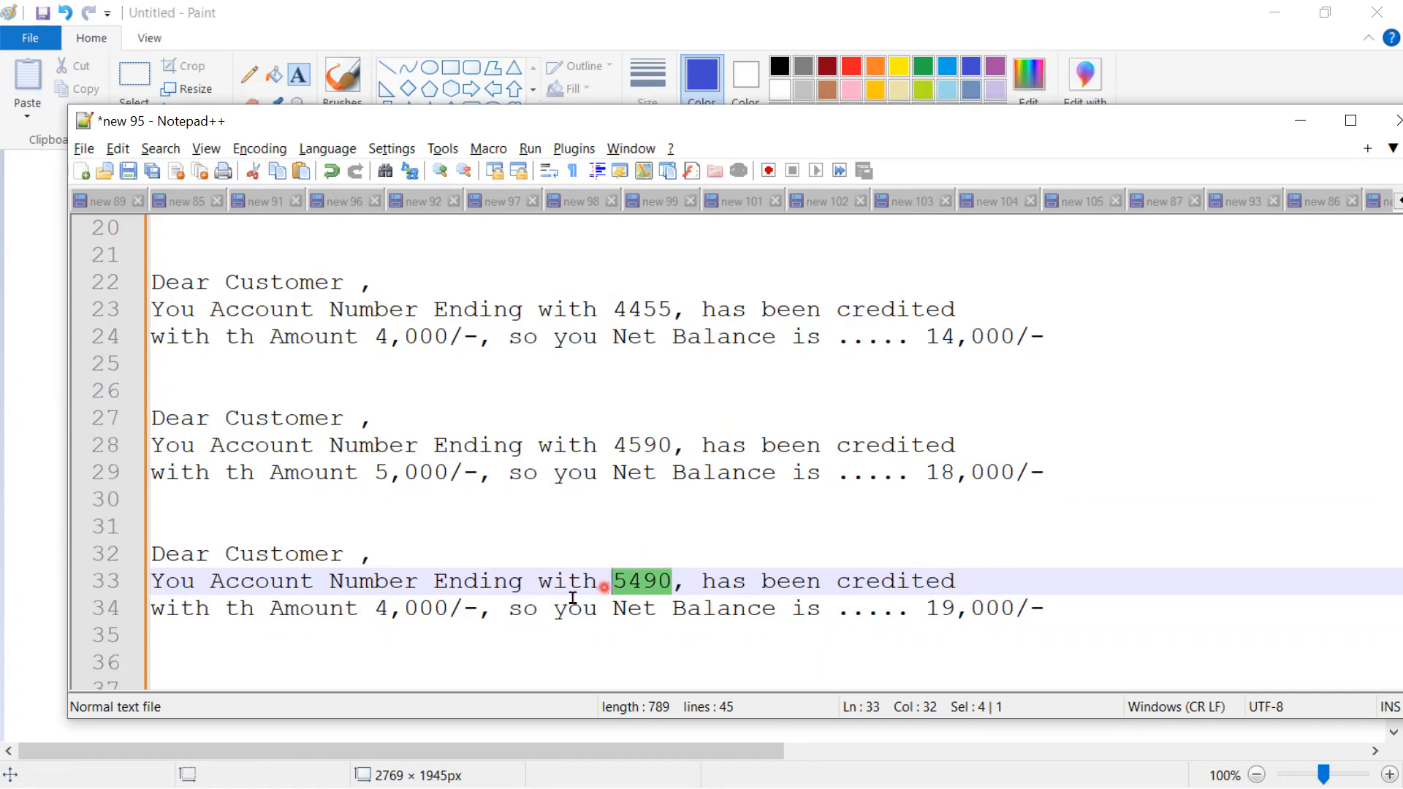
double_click(279, 555)
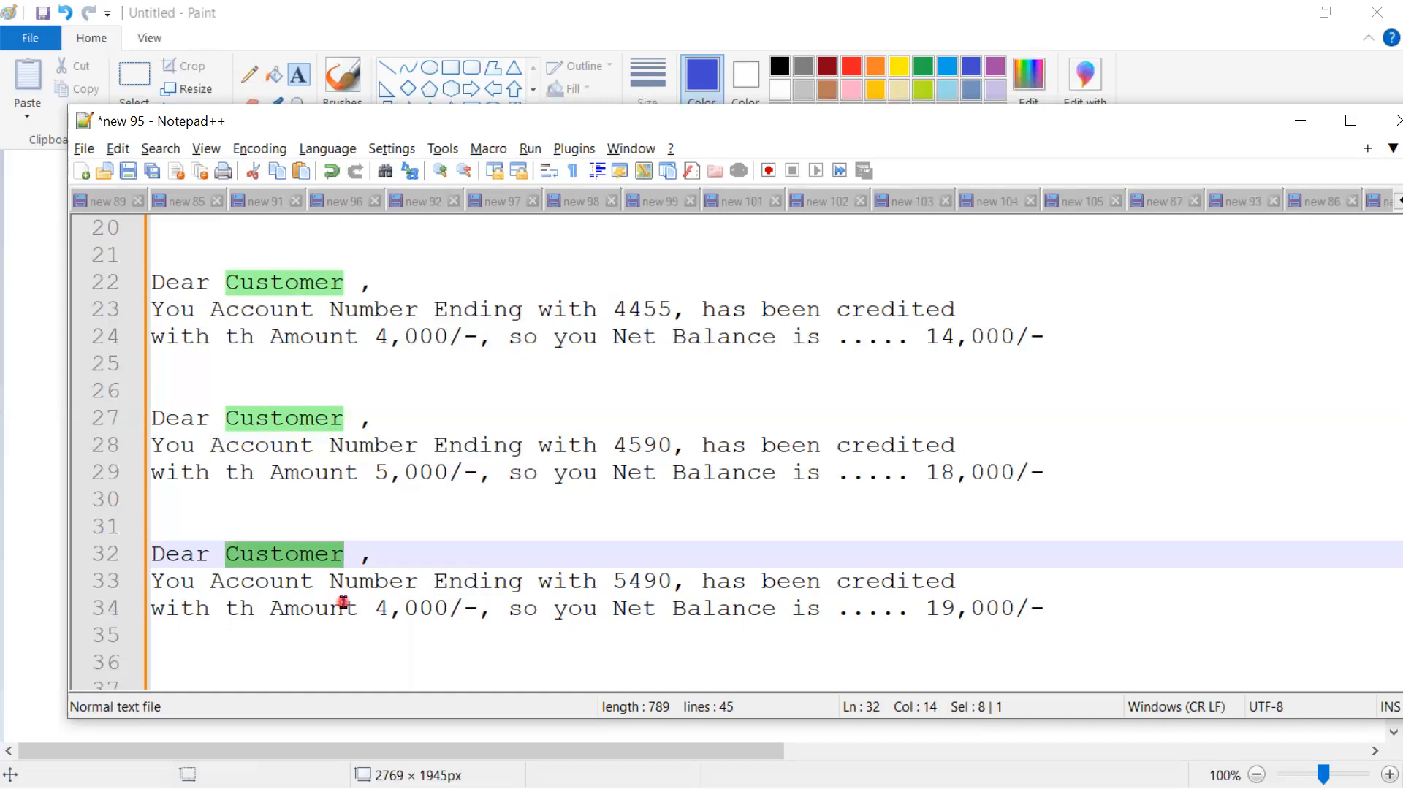
double_click(633, 583)
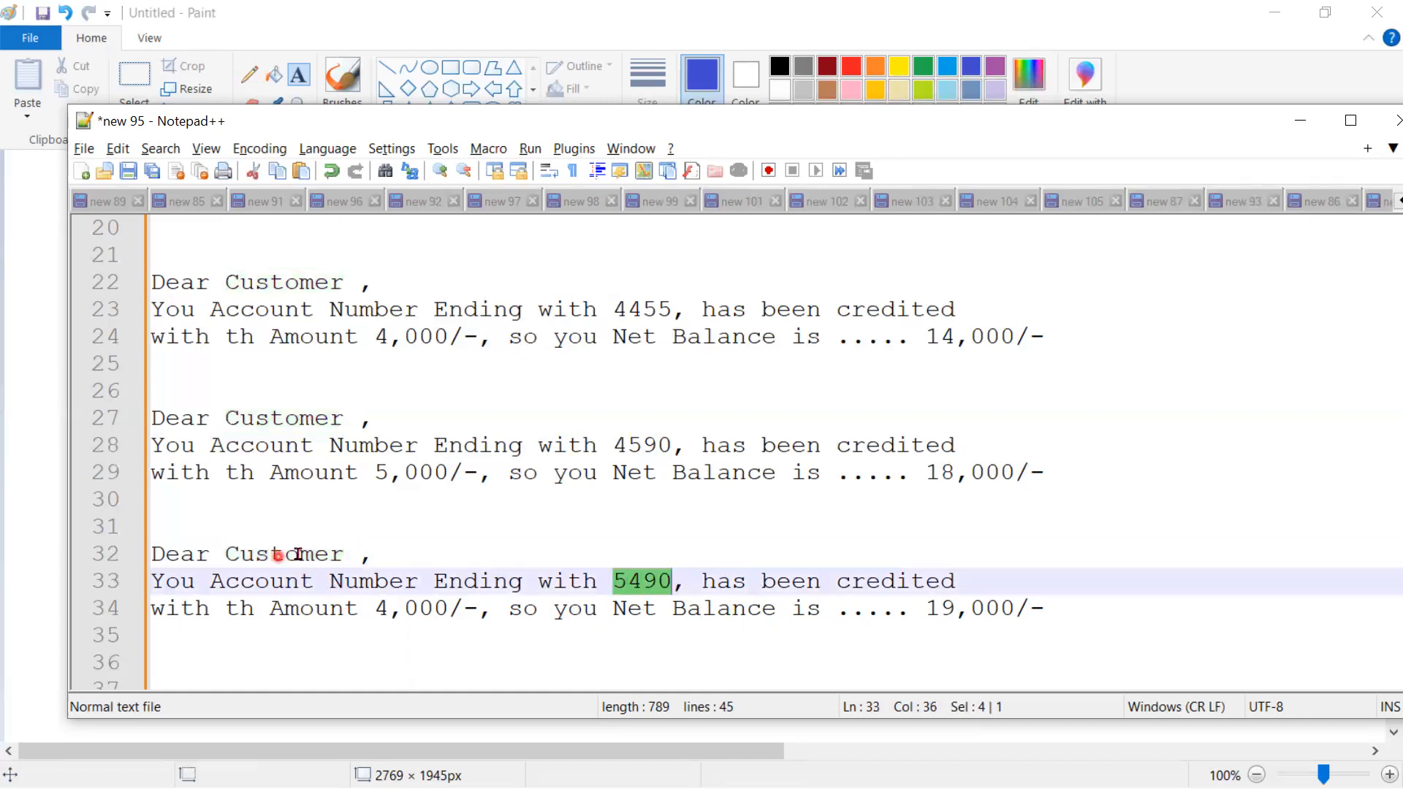
click(646, 583)
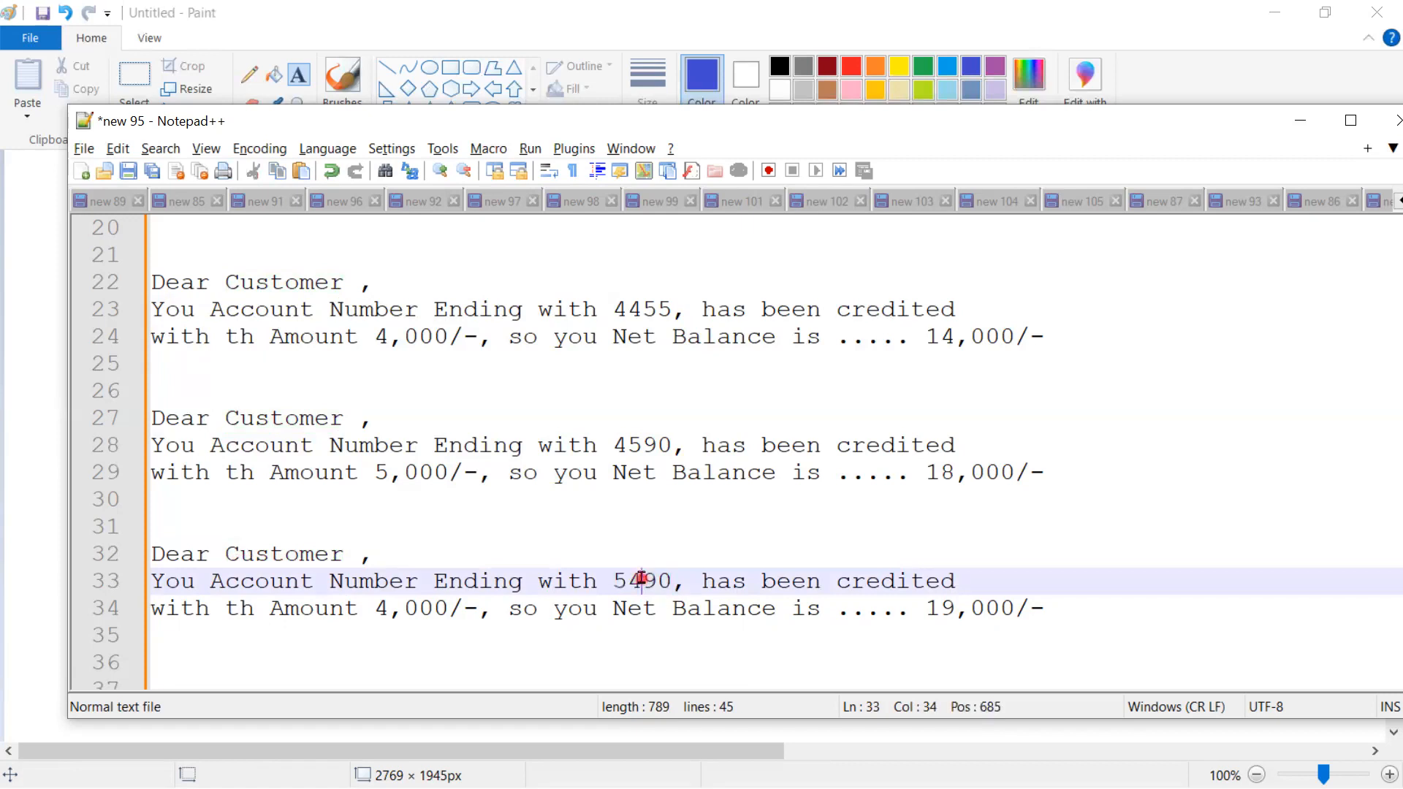
double_click(627, 447)
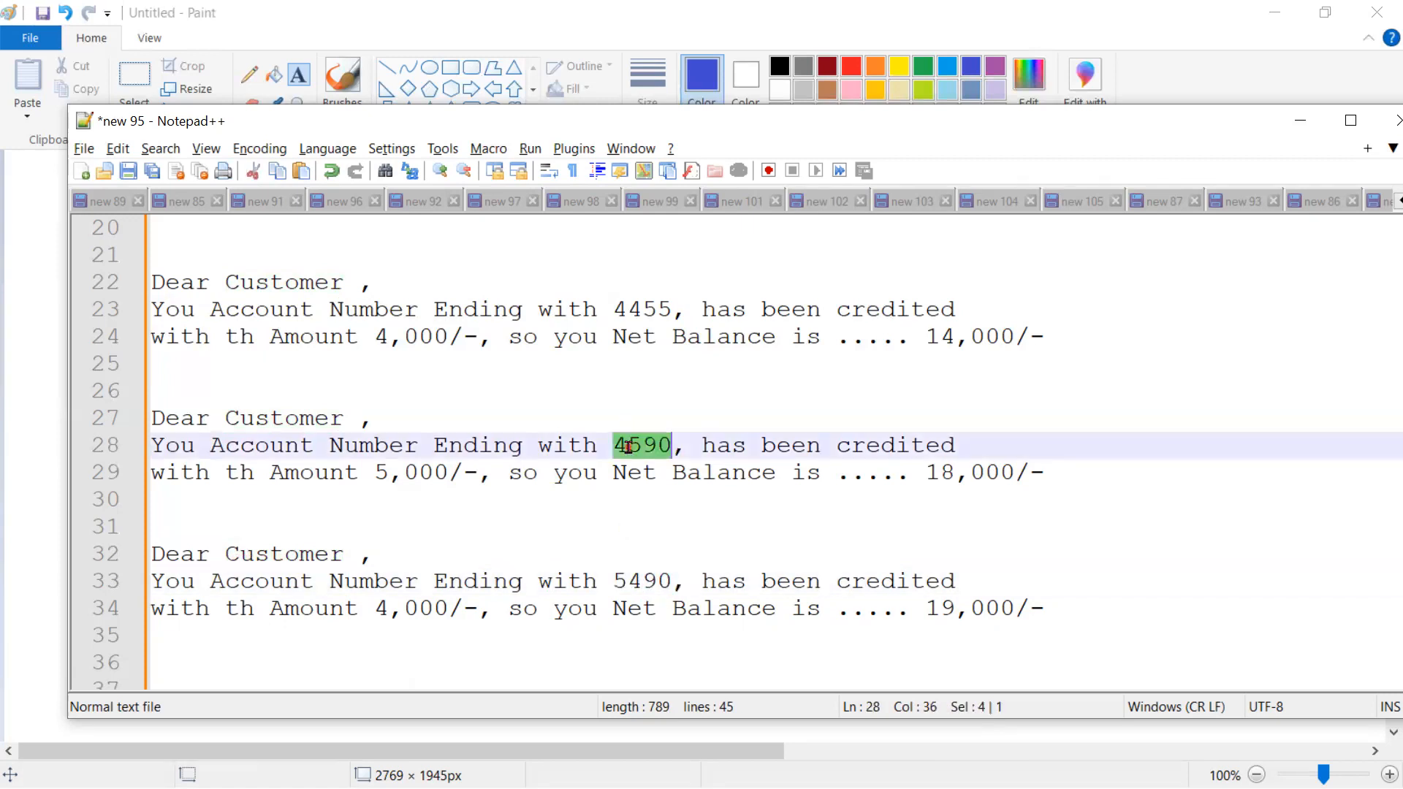
double_click(639, 585)
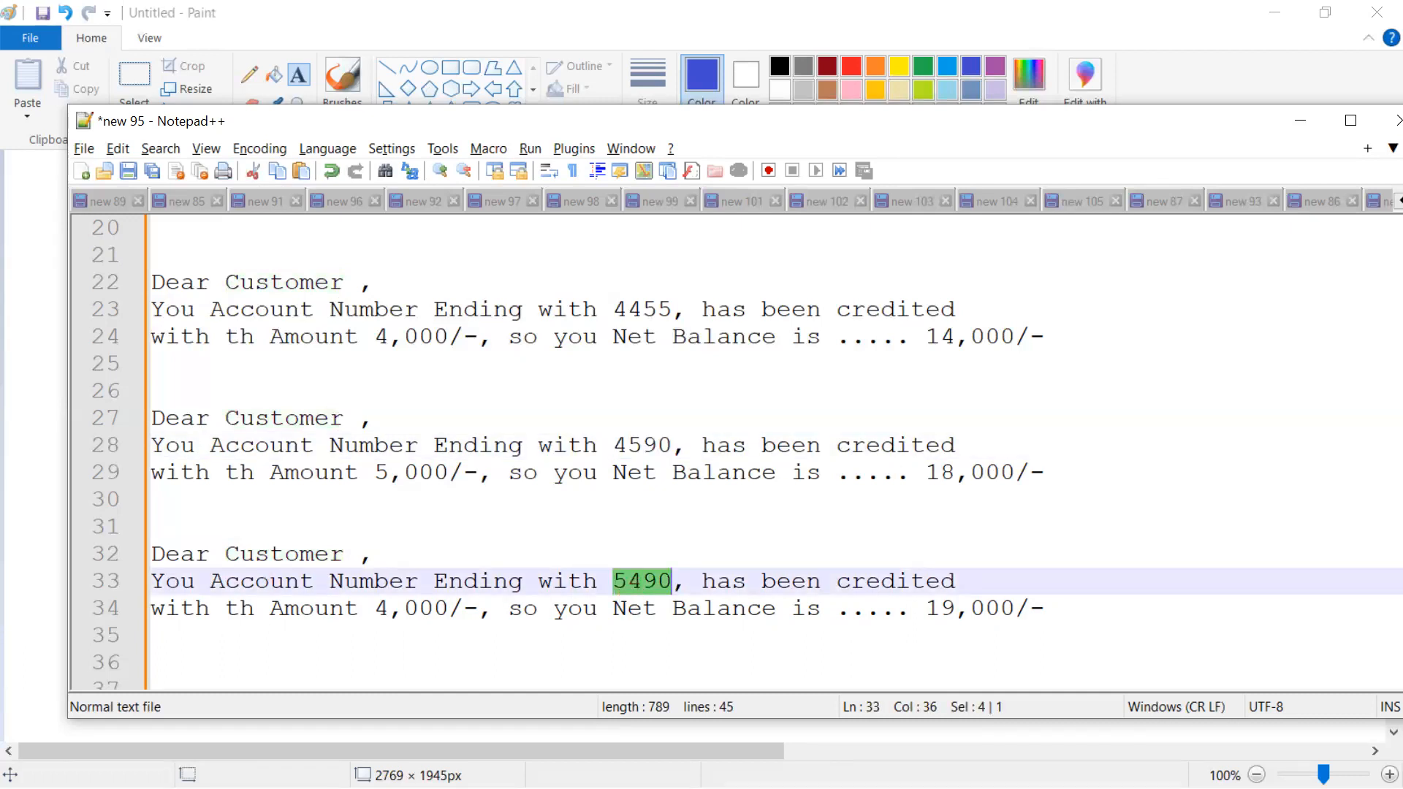
double_click(637, 316)
double_click(637, 438)
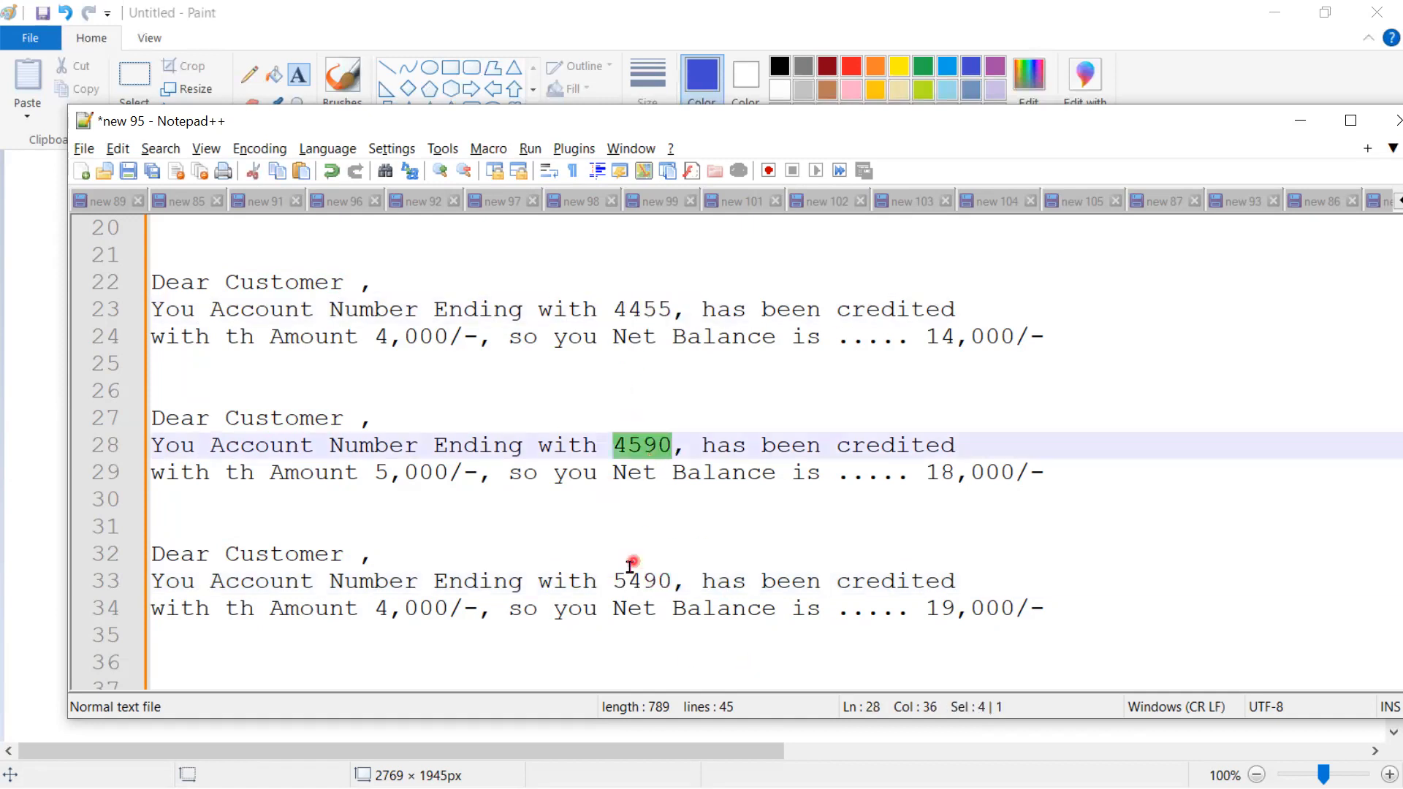
drag(600, 582, 115, 589)
drag(701, 583, 1031, 577)
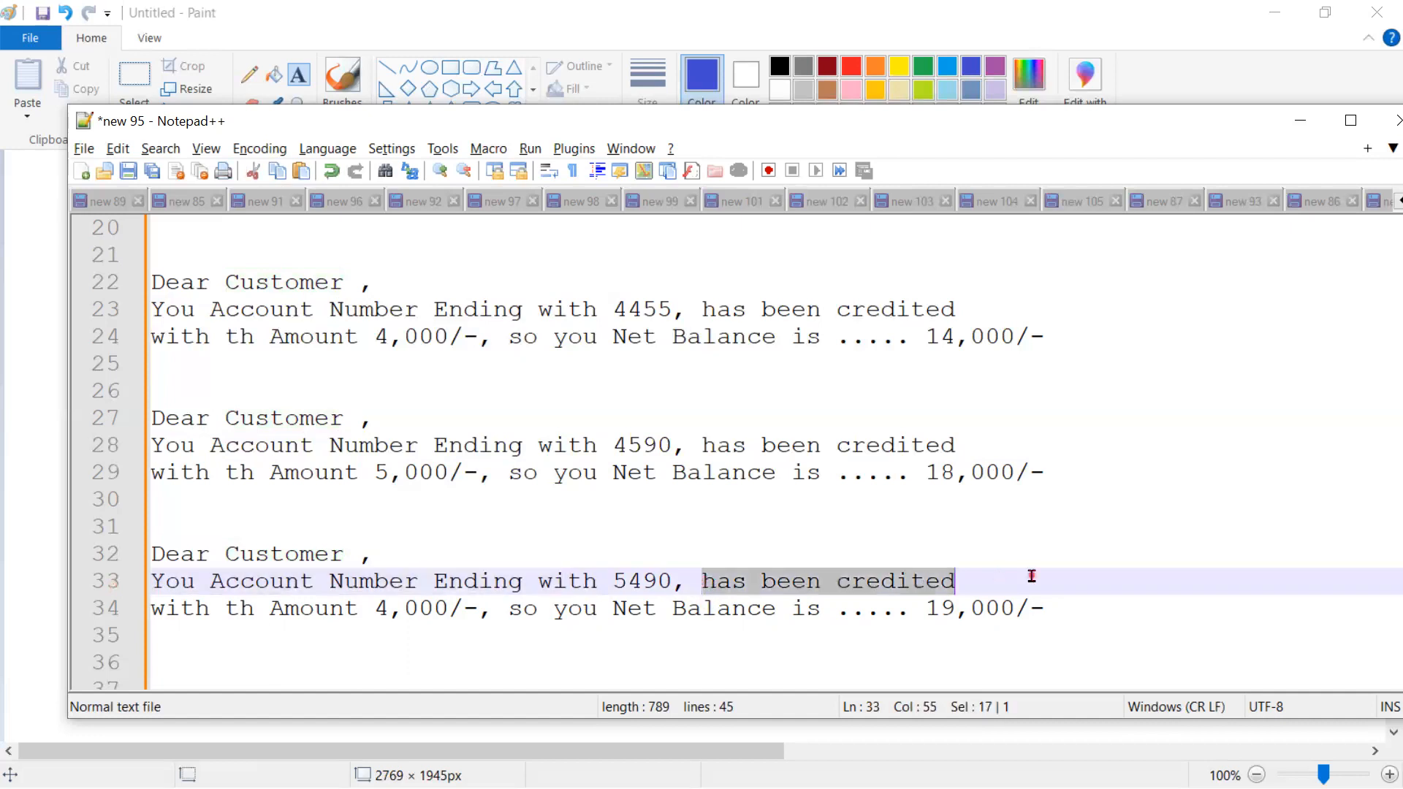
double_click(630, 582)
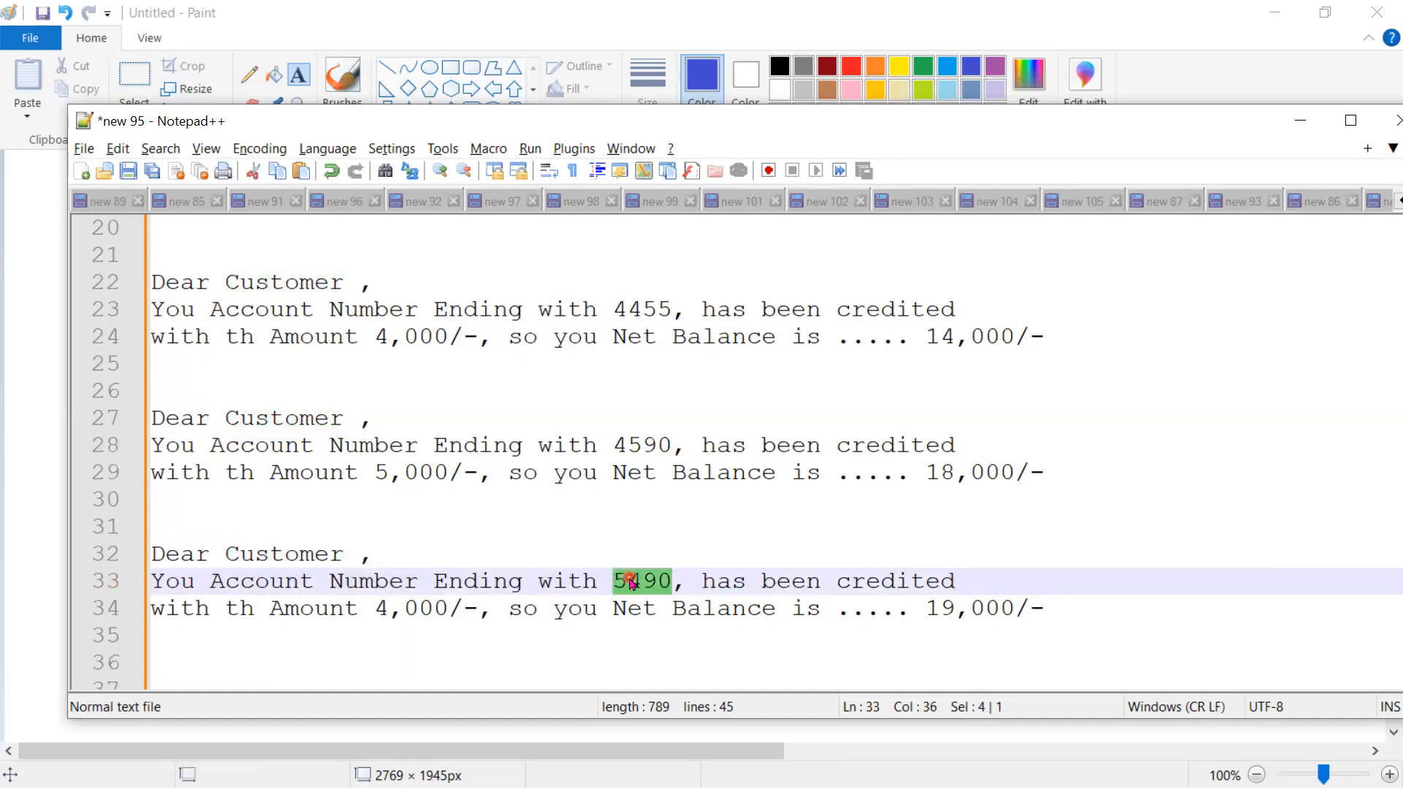
- Point out the third message's 4,000/-, 19,000/- and account ending 5490
click(476, 608)
drag(456, 607, 371, 607)
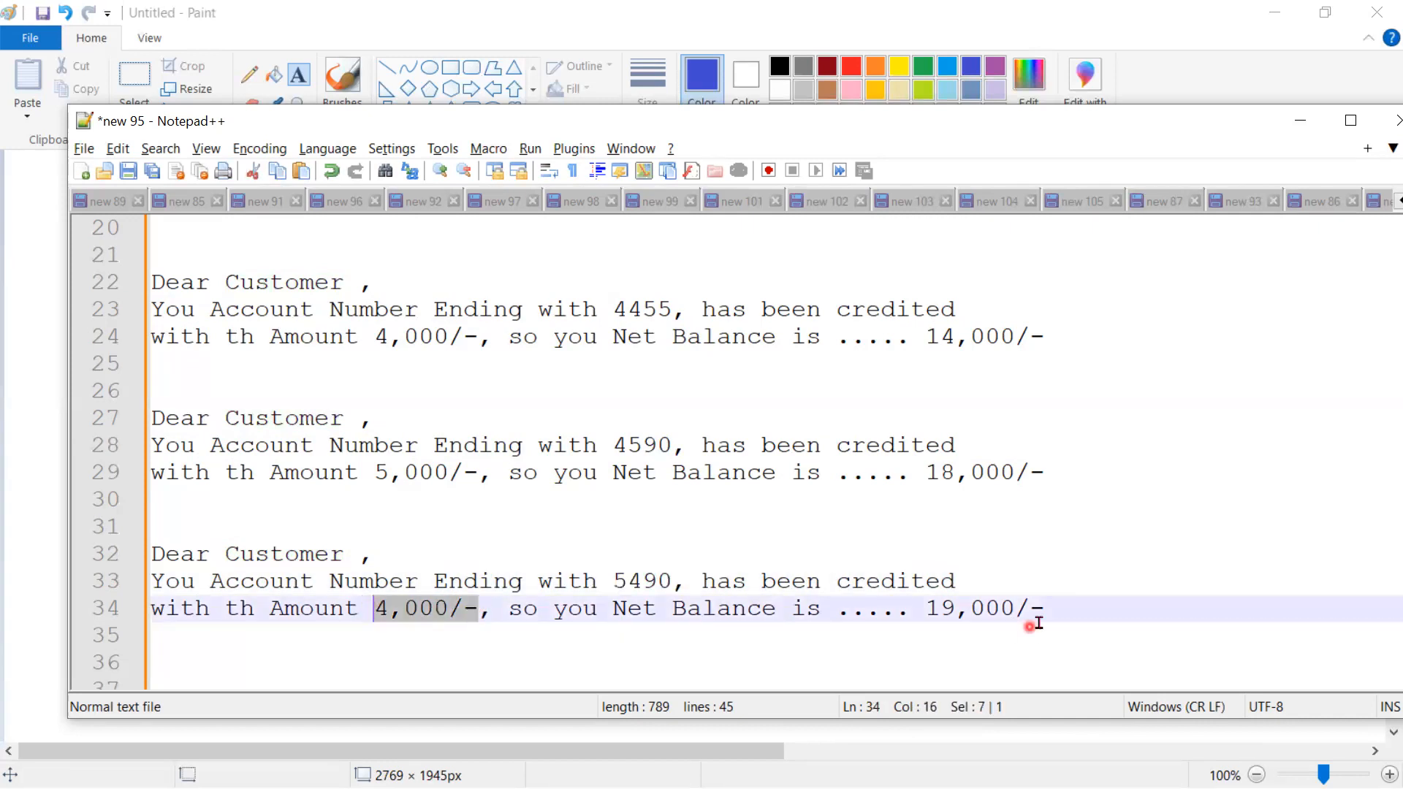
drag(1063, 611, 930, 610)
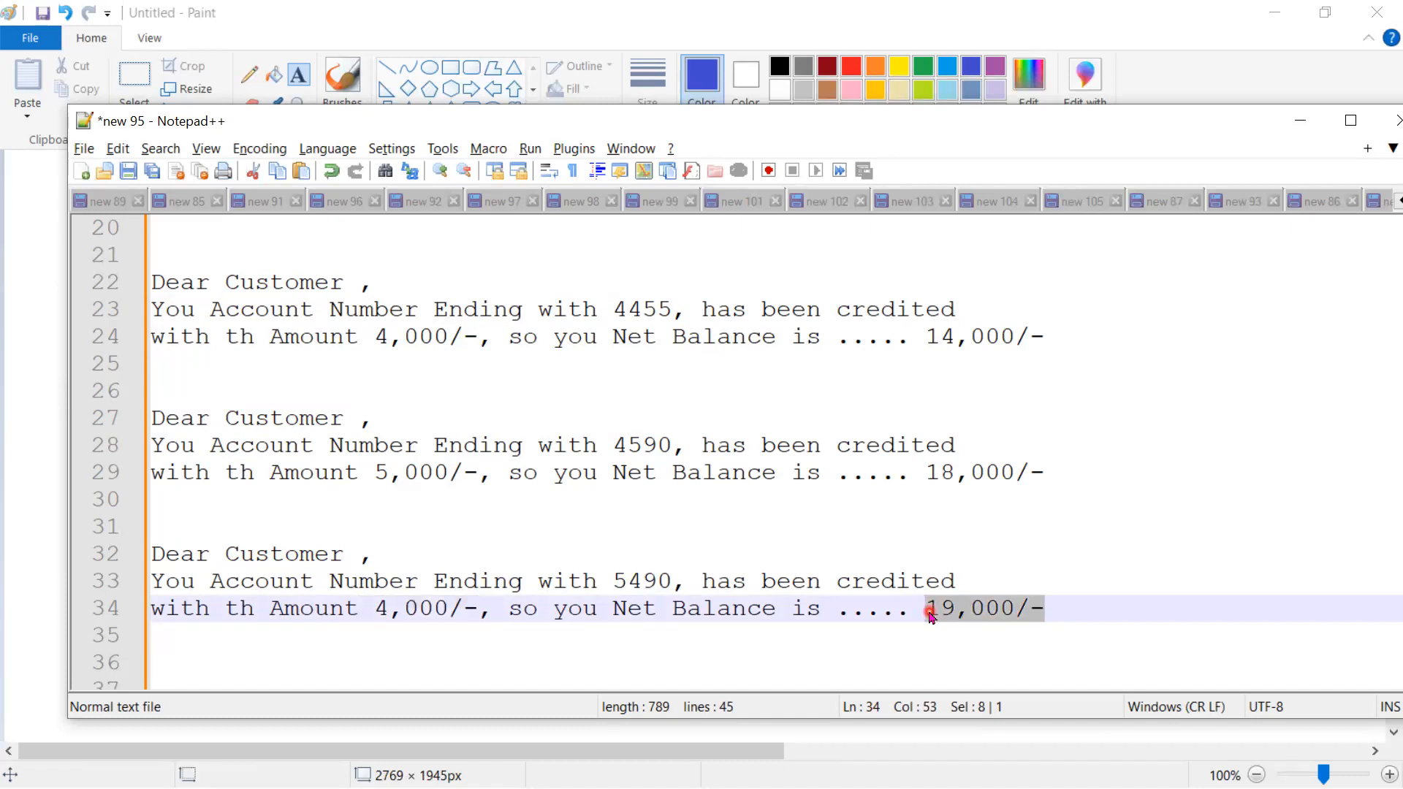
double_click(622, 581)
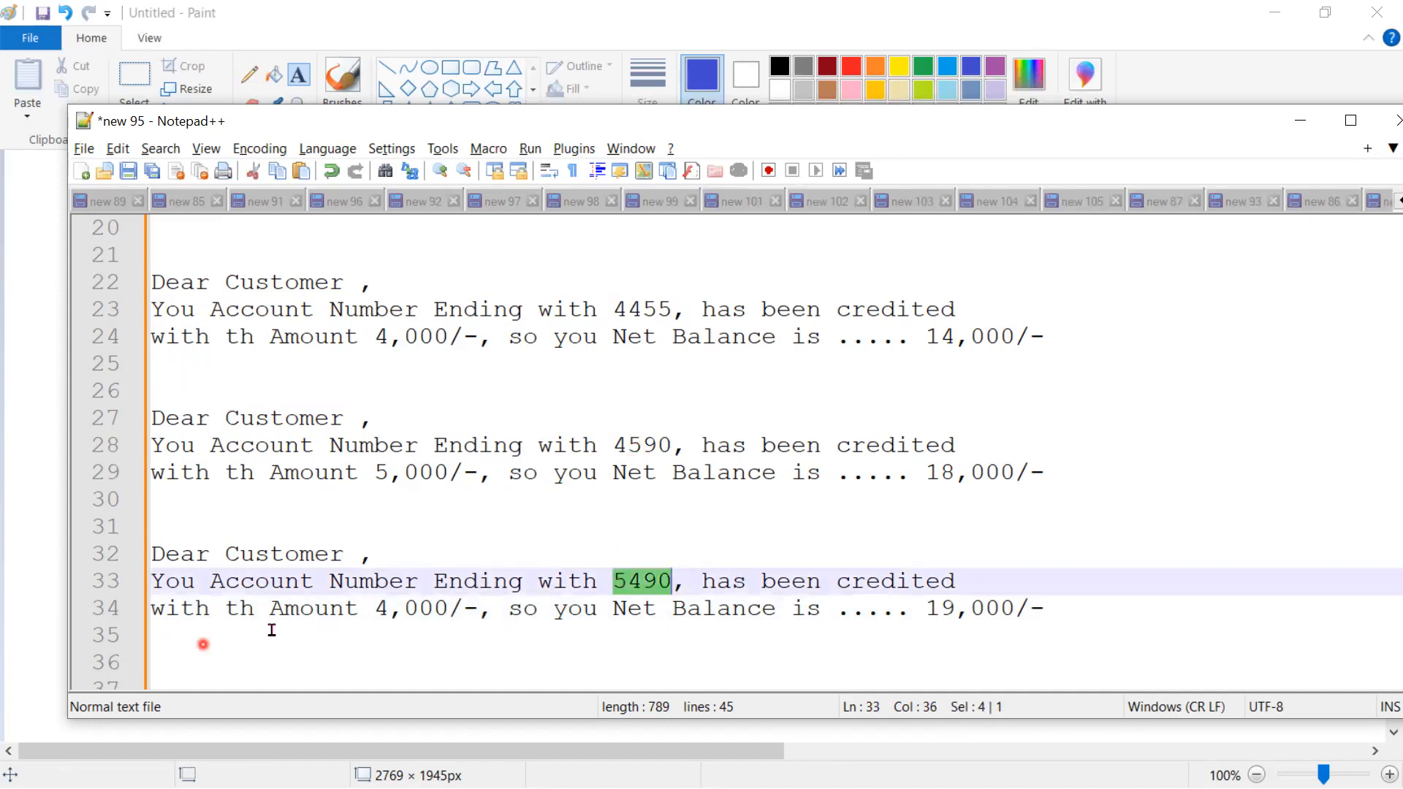
triple_click(431, 608)
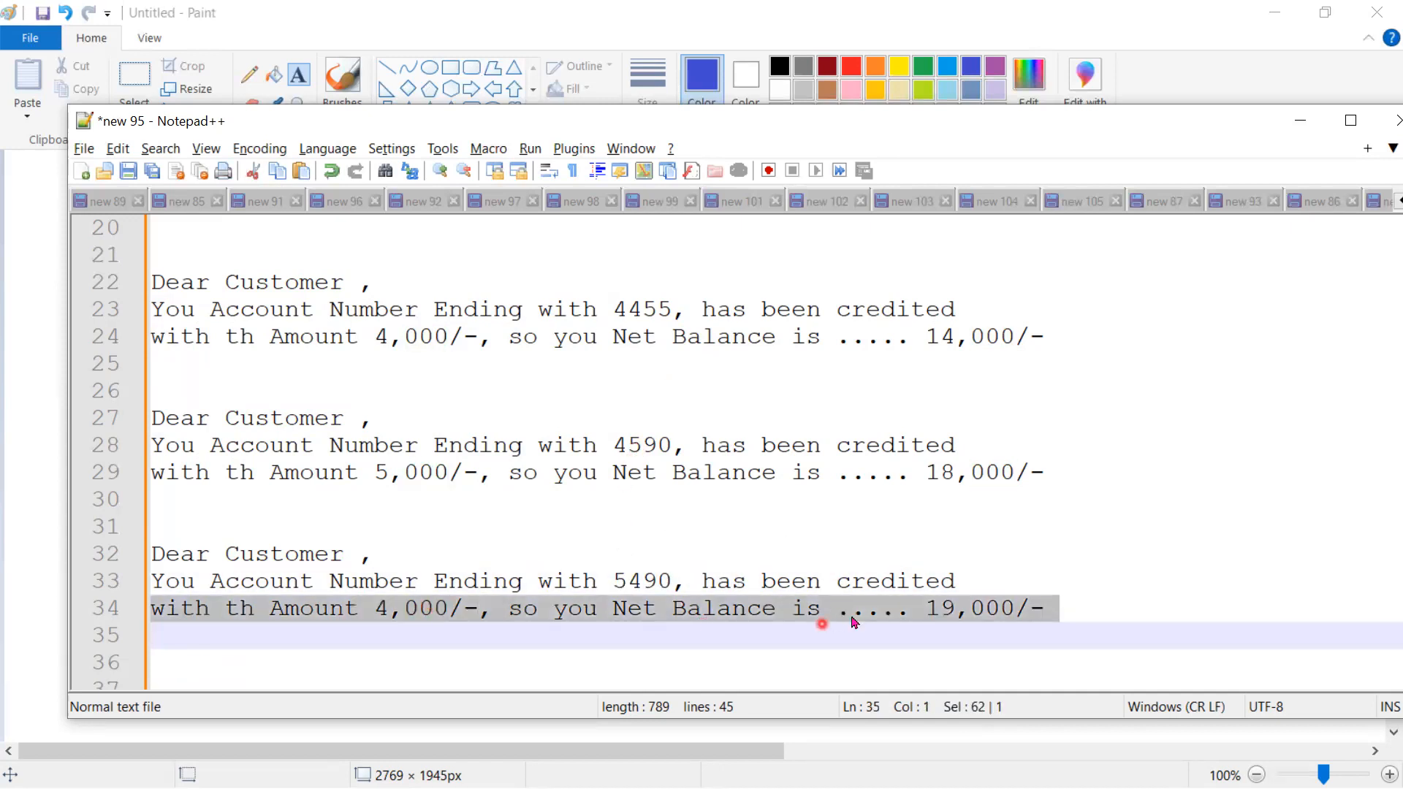
double_click(947, 607)
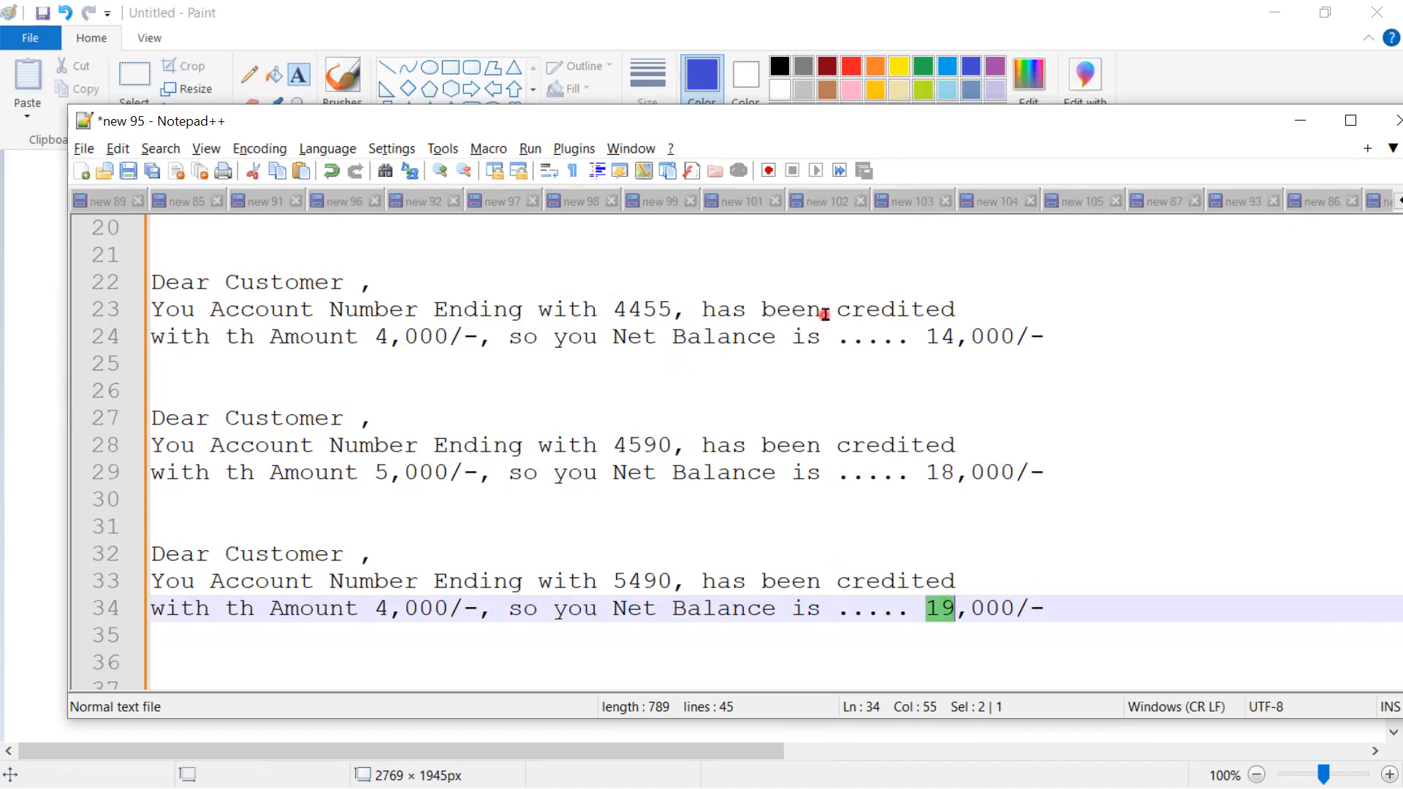
double_click(643, 582)
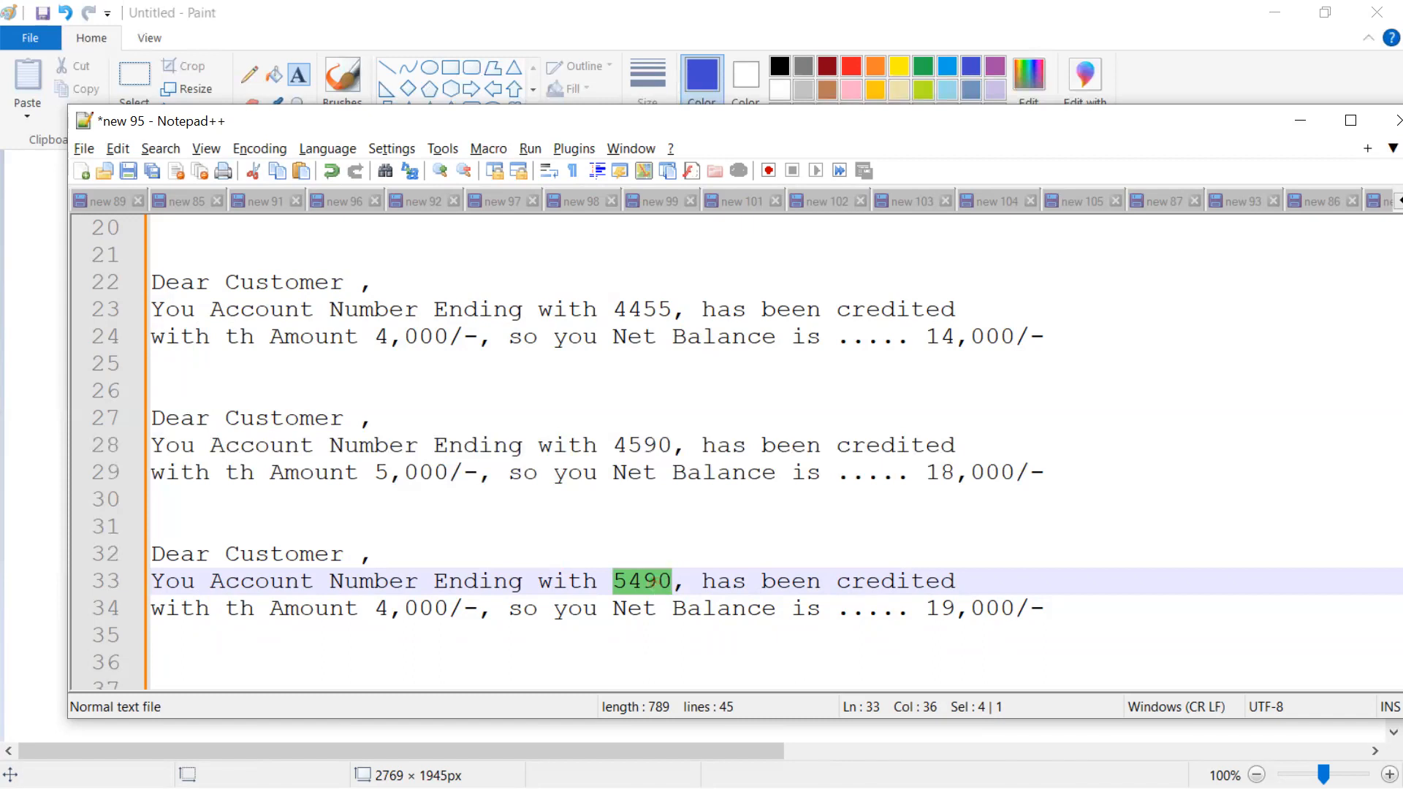
key(alt+Tab)
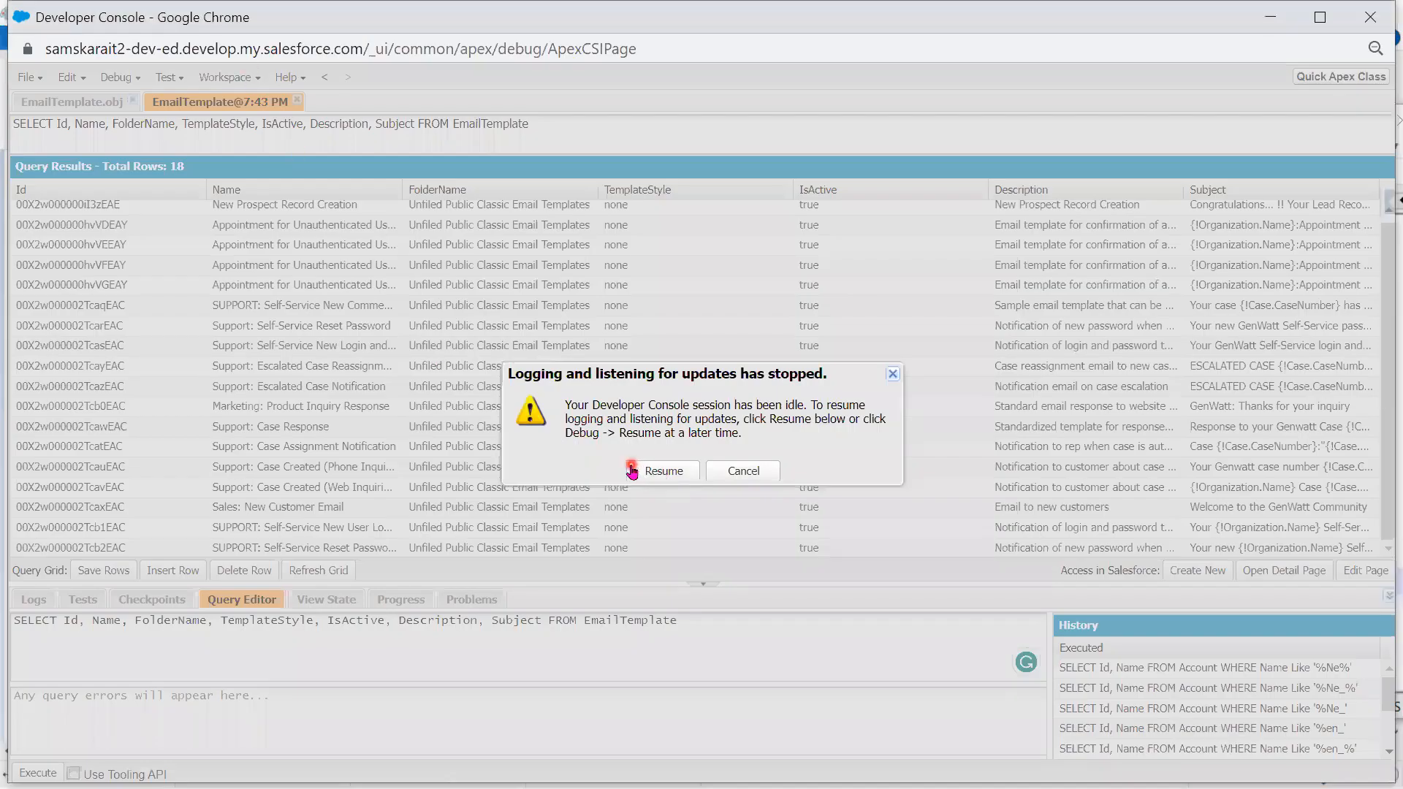
- Resume the idle Salesforce session and scroll Classic Email Templates to the Plain Text Preview
click(627, 468)
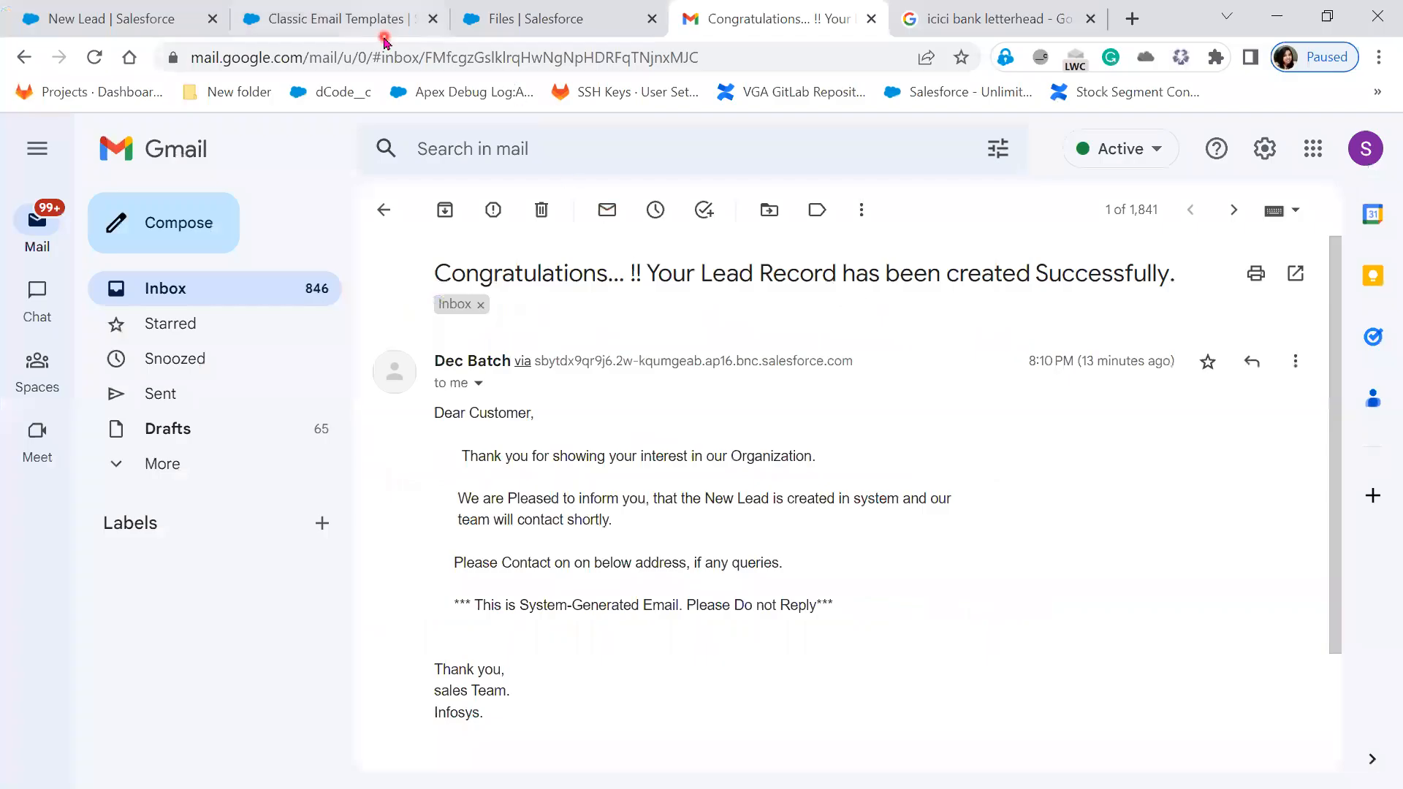
click(384, 35)
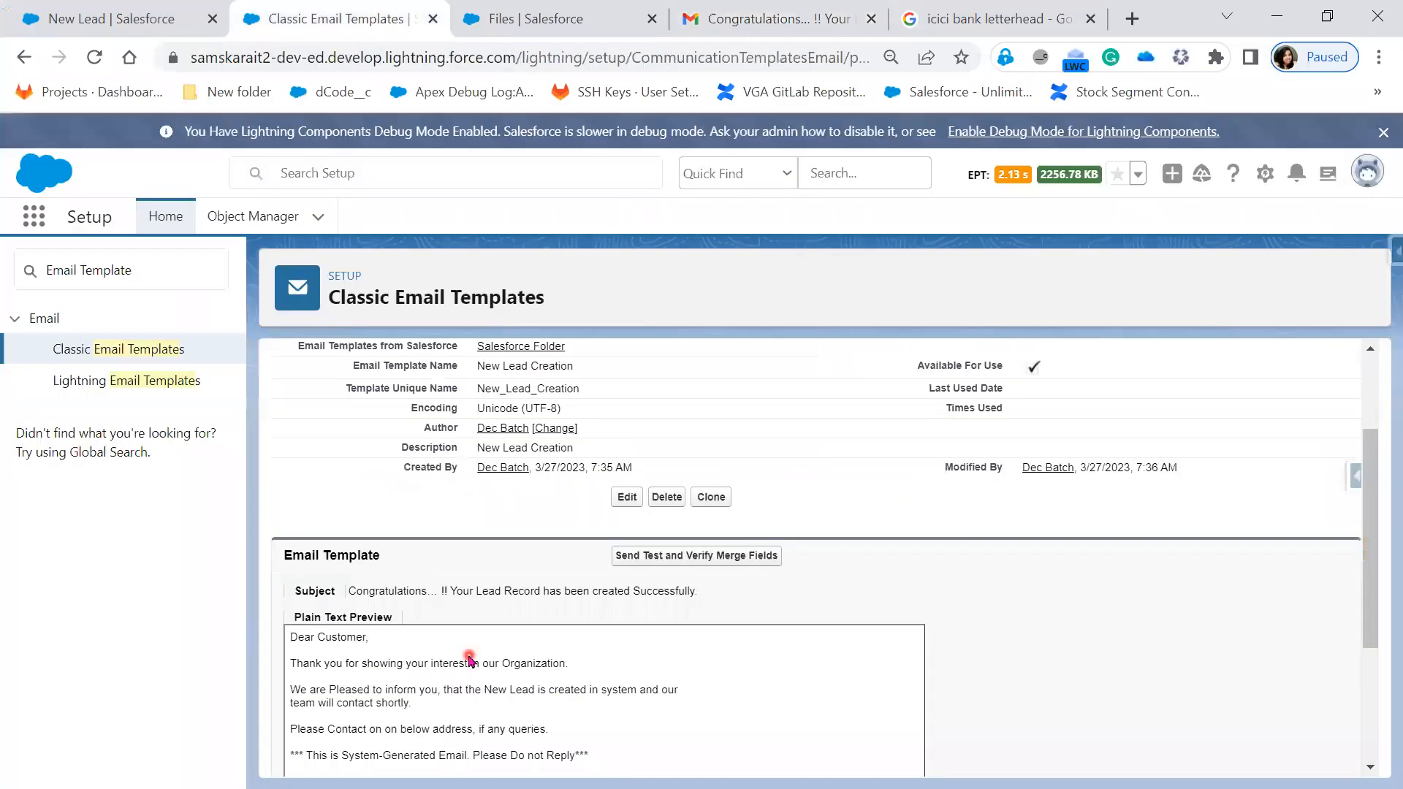
scroll(463, 658, down, 2)
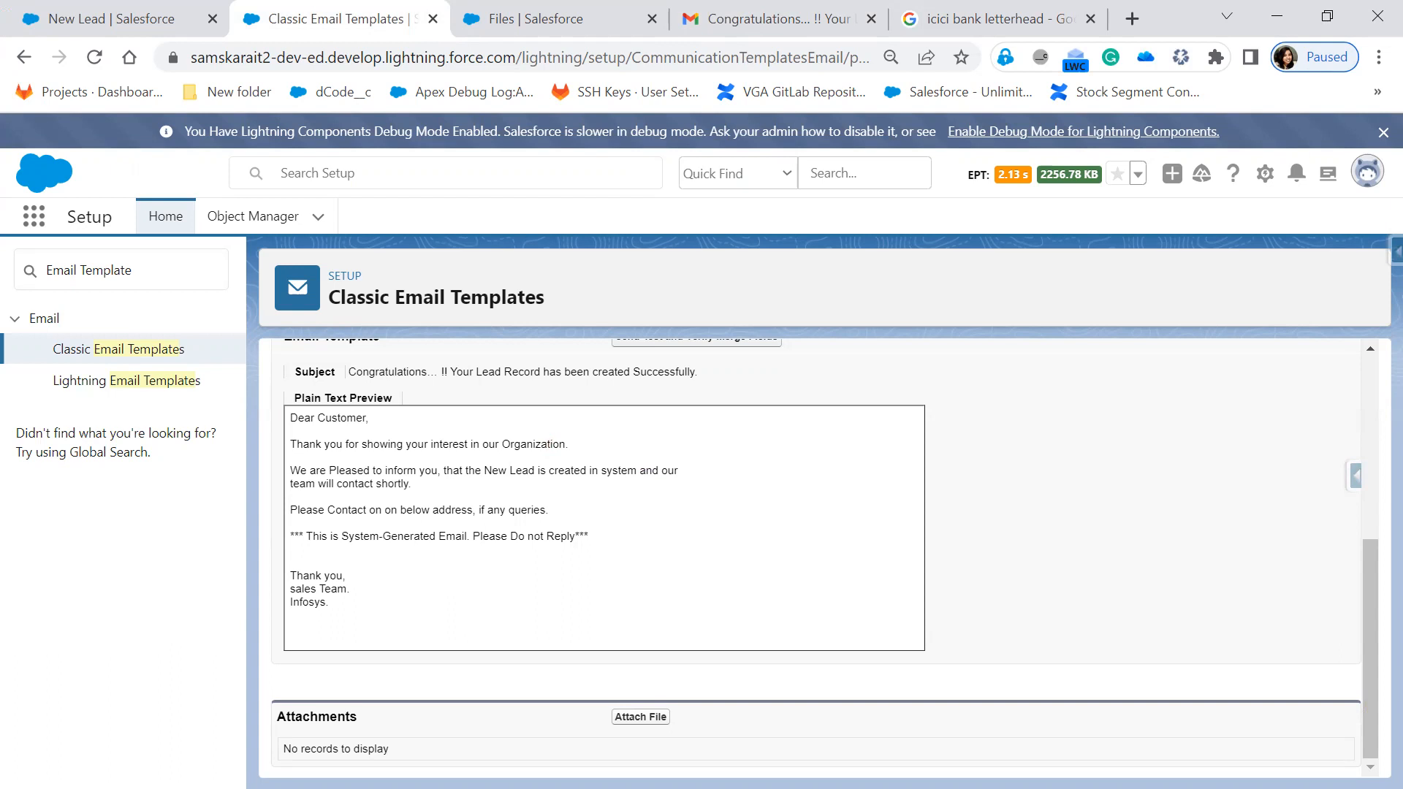
key(alt+Tab)
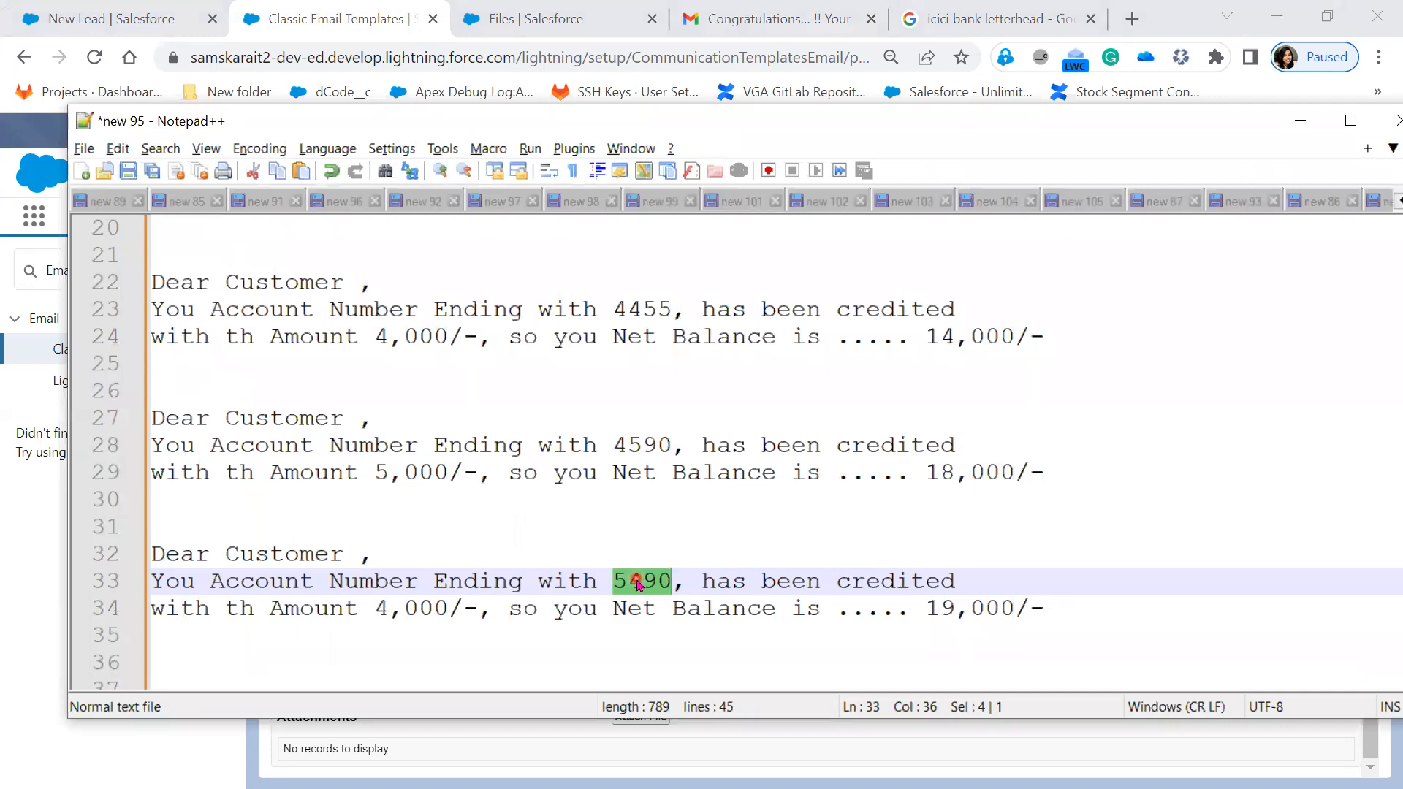
- Replace the account ending 5490 on line 33 with an empty {!} placeholder
key(BackSpace)
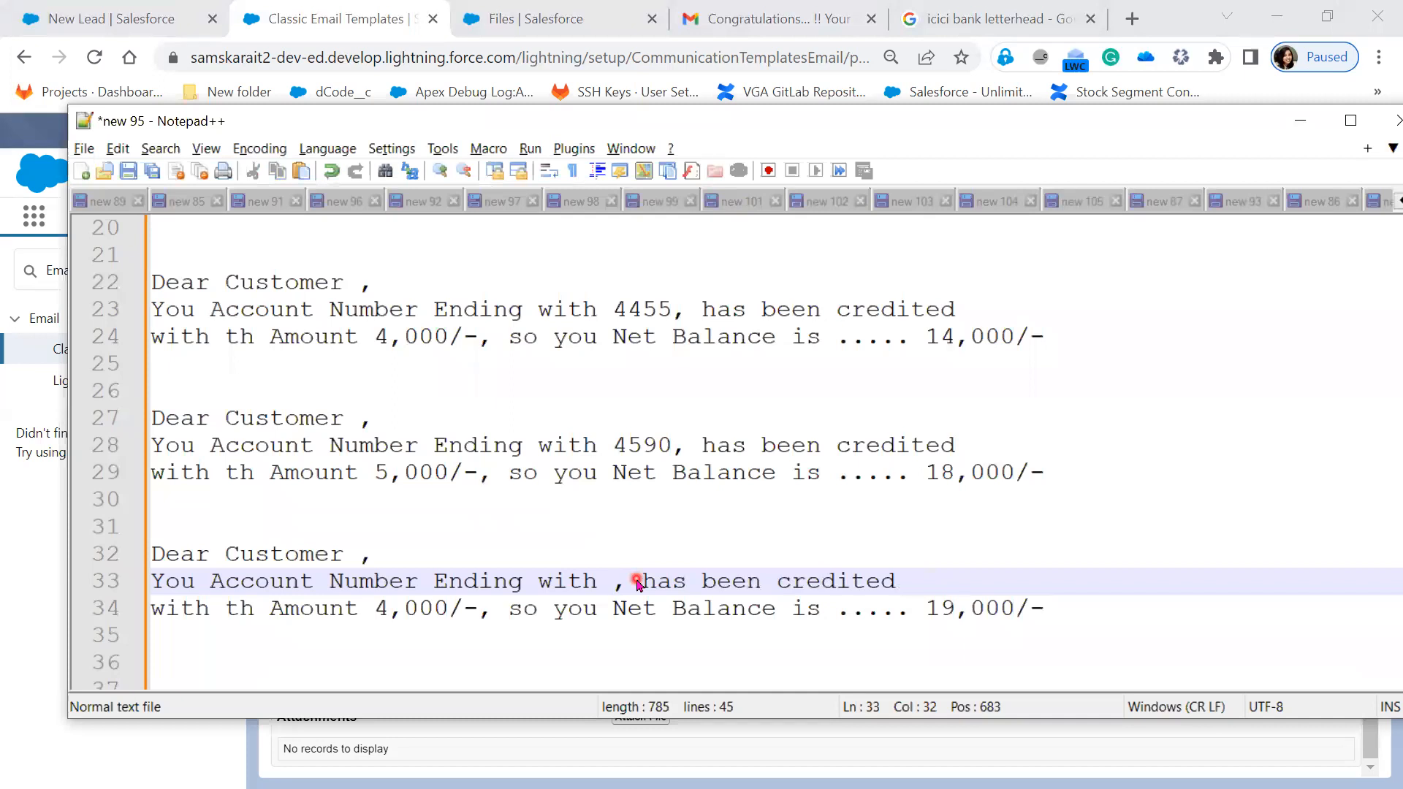
text({)
text({)
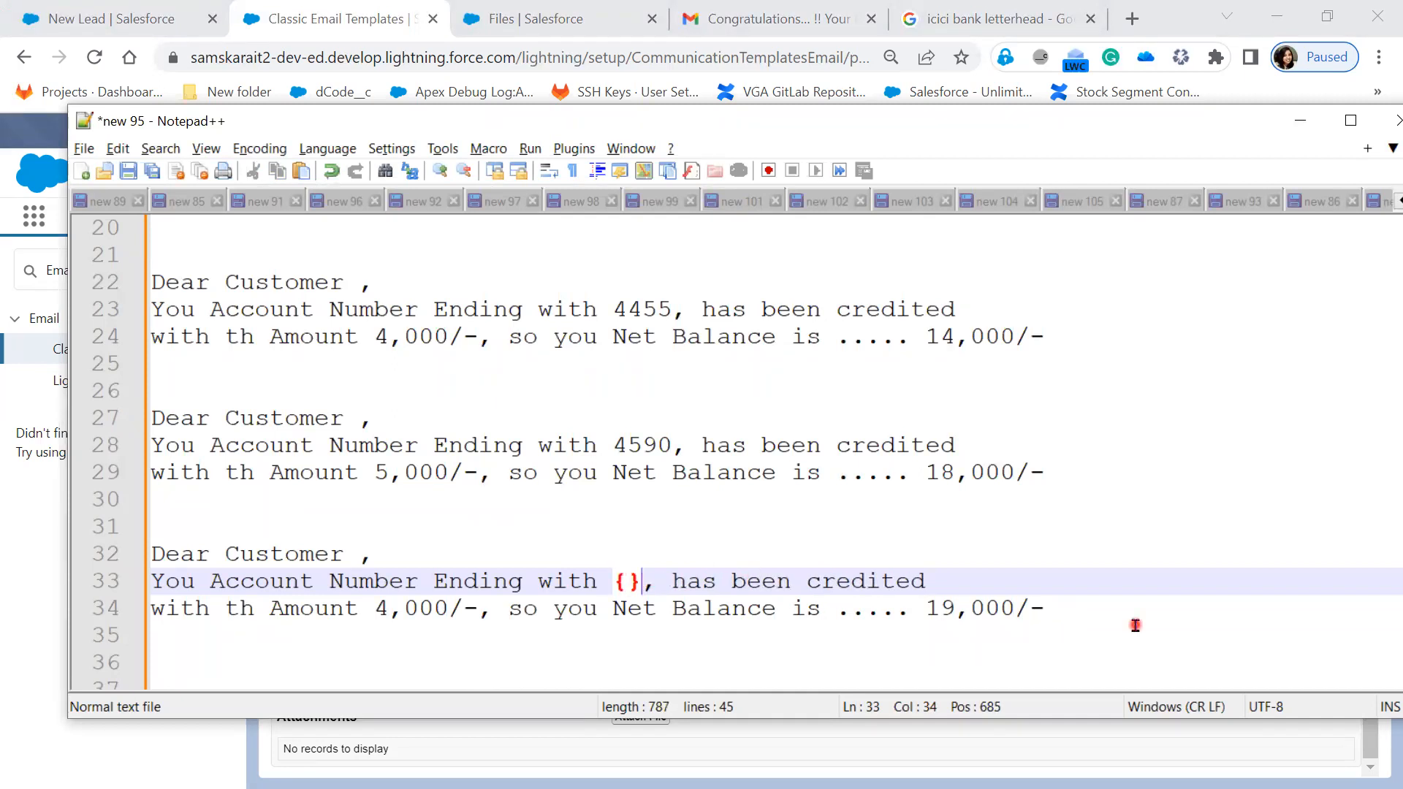
key(Left)
text(!)
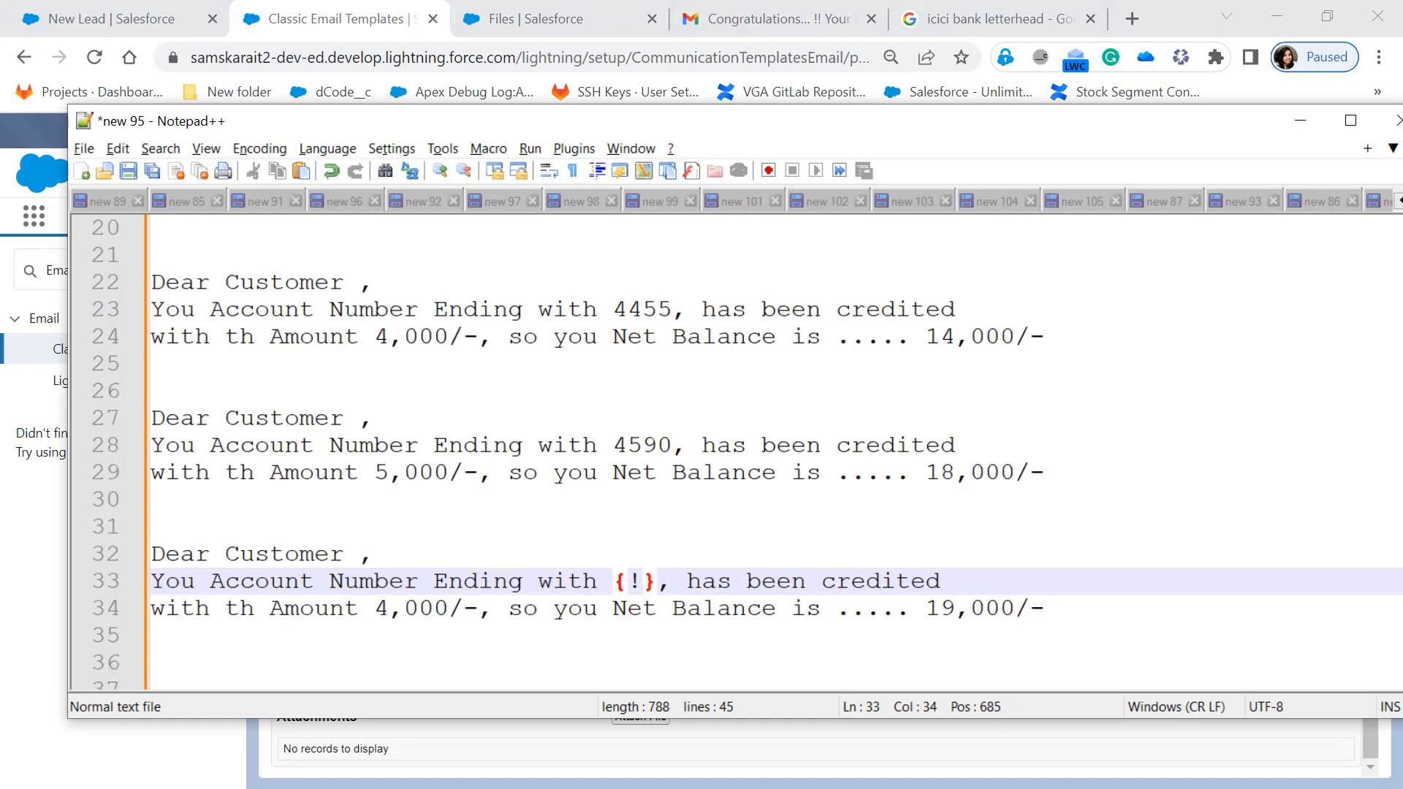
key(alt+Tab)
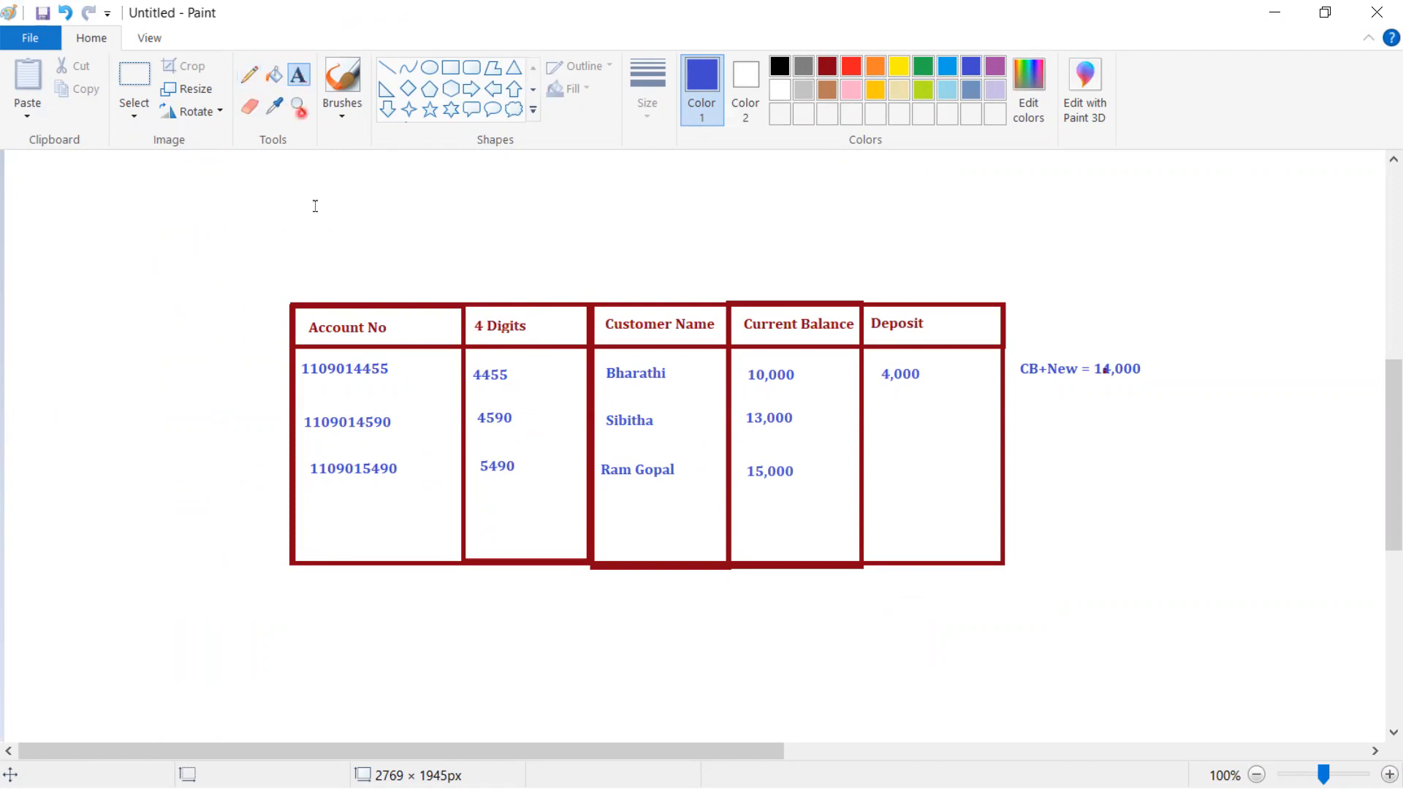
- Add the text label 'Customer' above the Paint account table
click(311, 281)
text(C)
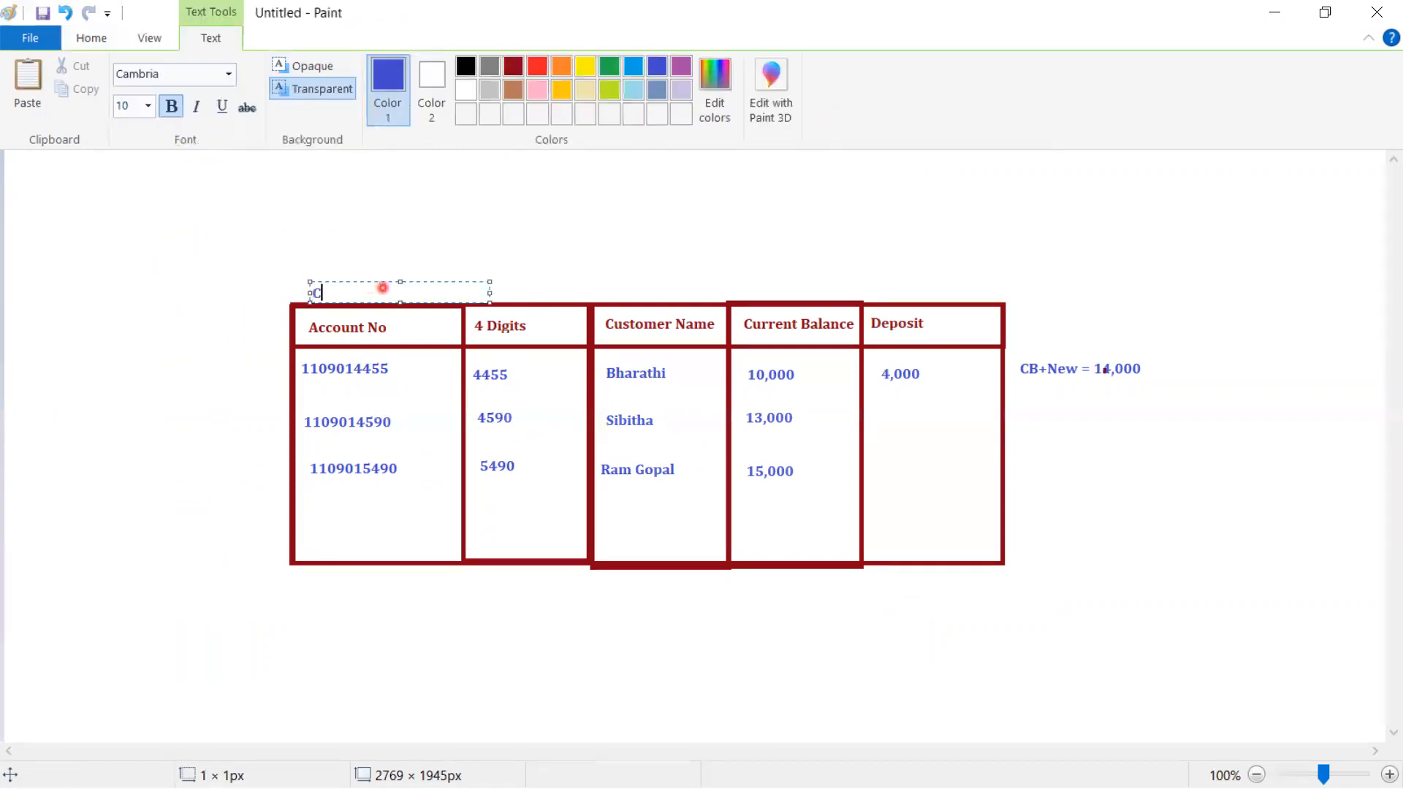
text(ustomer)
click(423, 656)
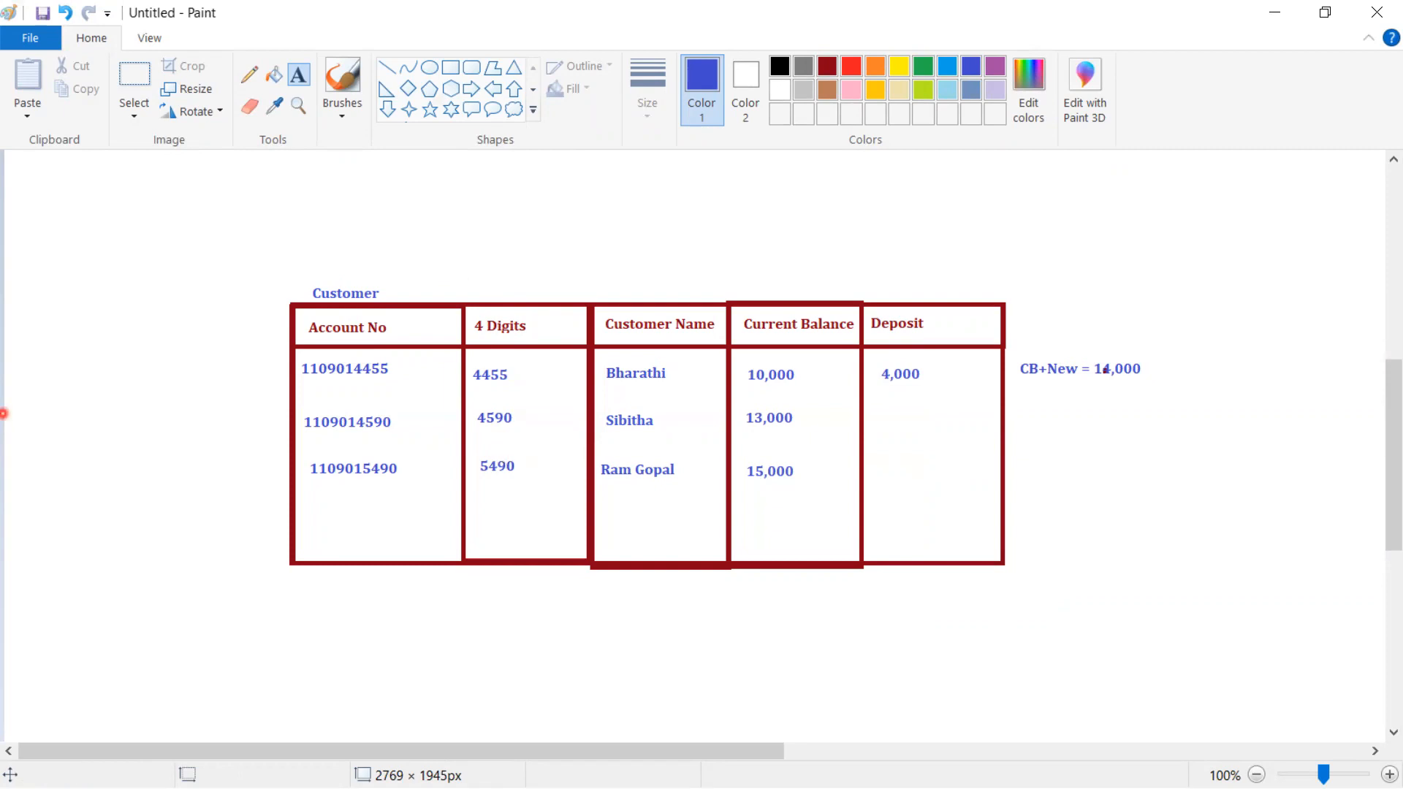
key(alt+Tab)
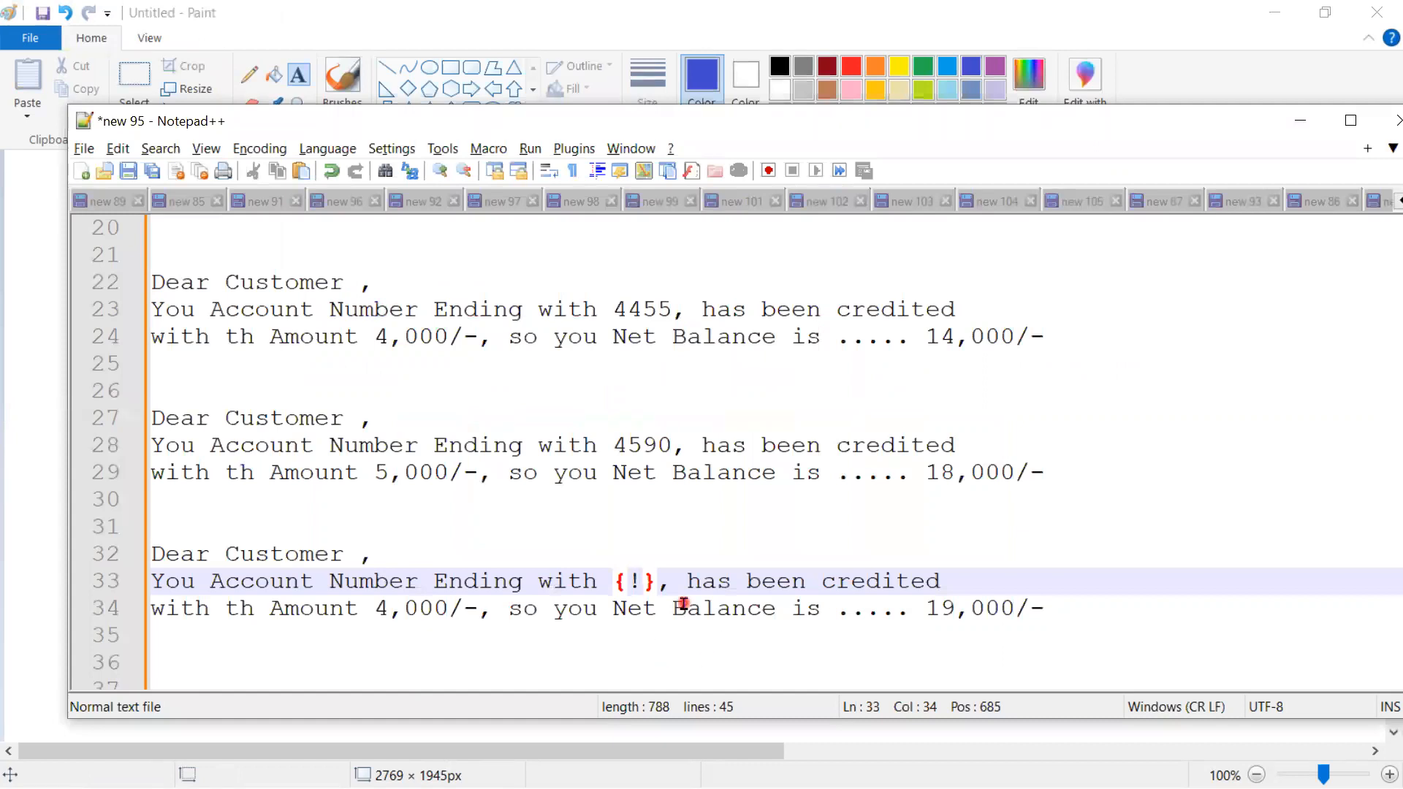
- Fill the placeholder as {!customer.4Digits}, correcting the 4Deigits typo
text(coust)
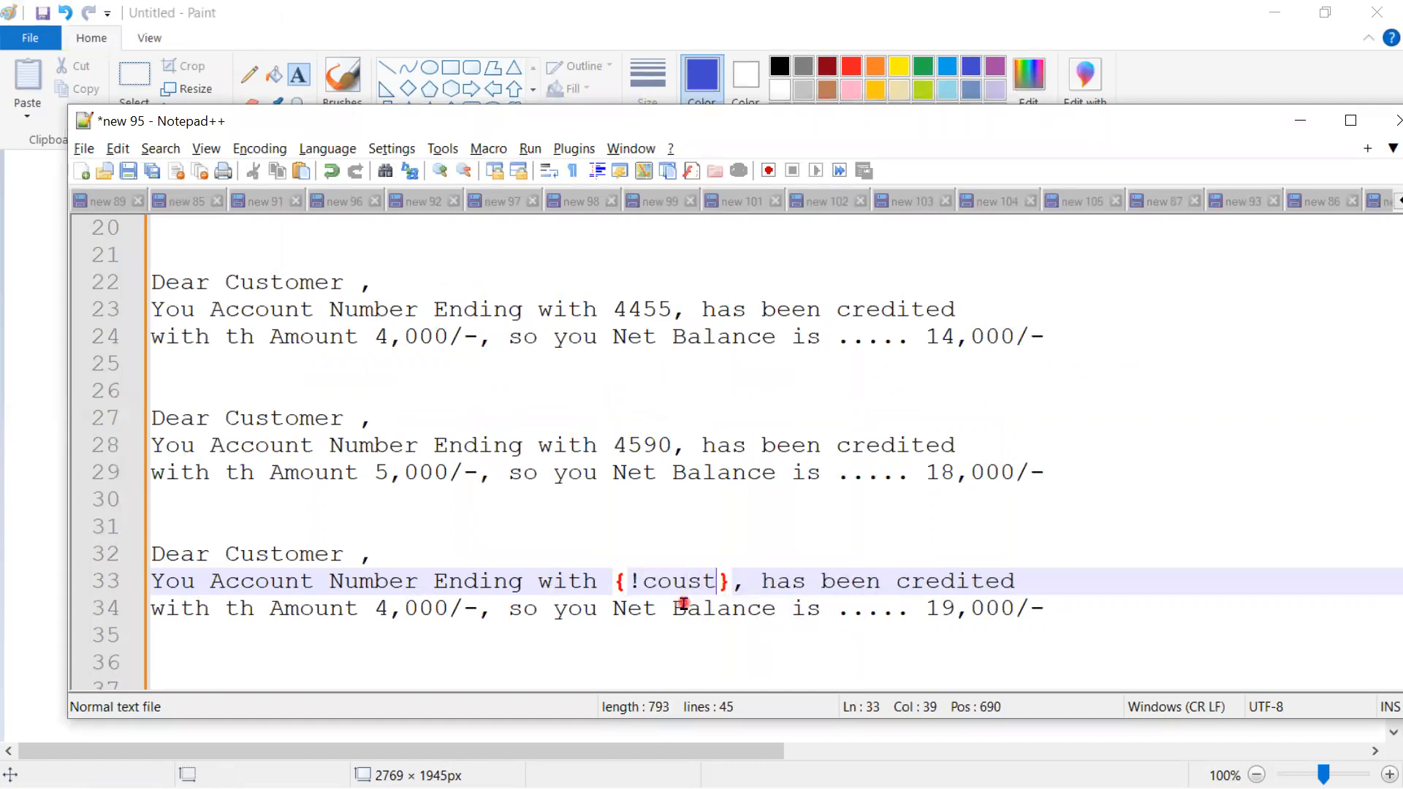
text(=)
key(BackSpace)
key(BackSpace)
key(BackSpace)
key(BackSpace)
key(BackSpace)
text(ustomer.)
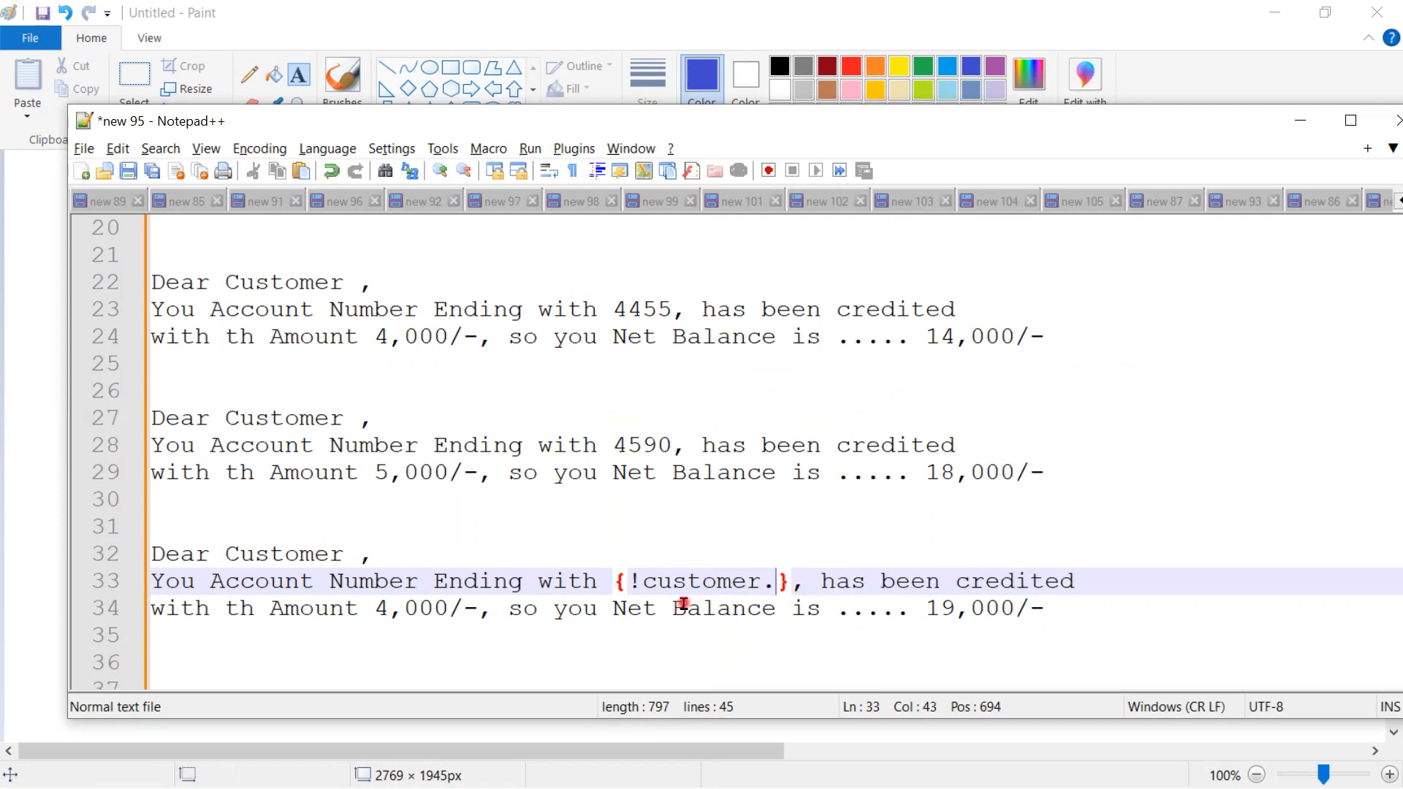
text(4Deigits)
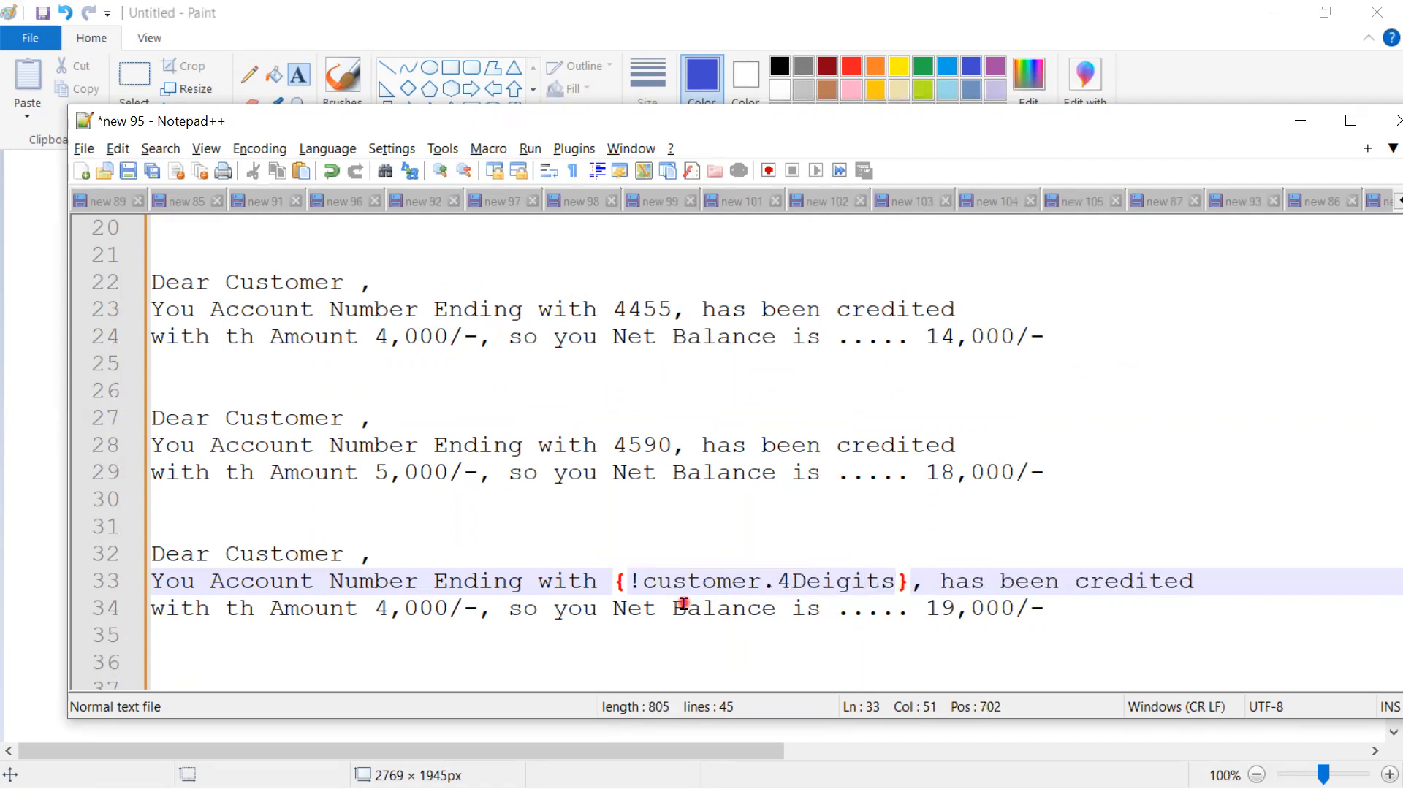
drag(912, 581, 613, 581)
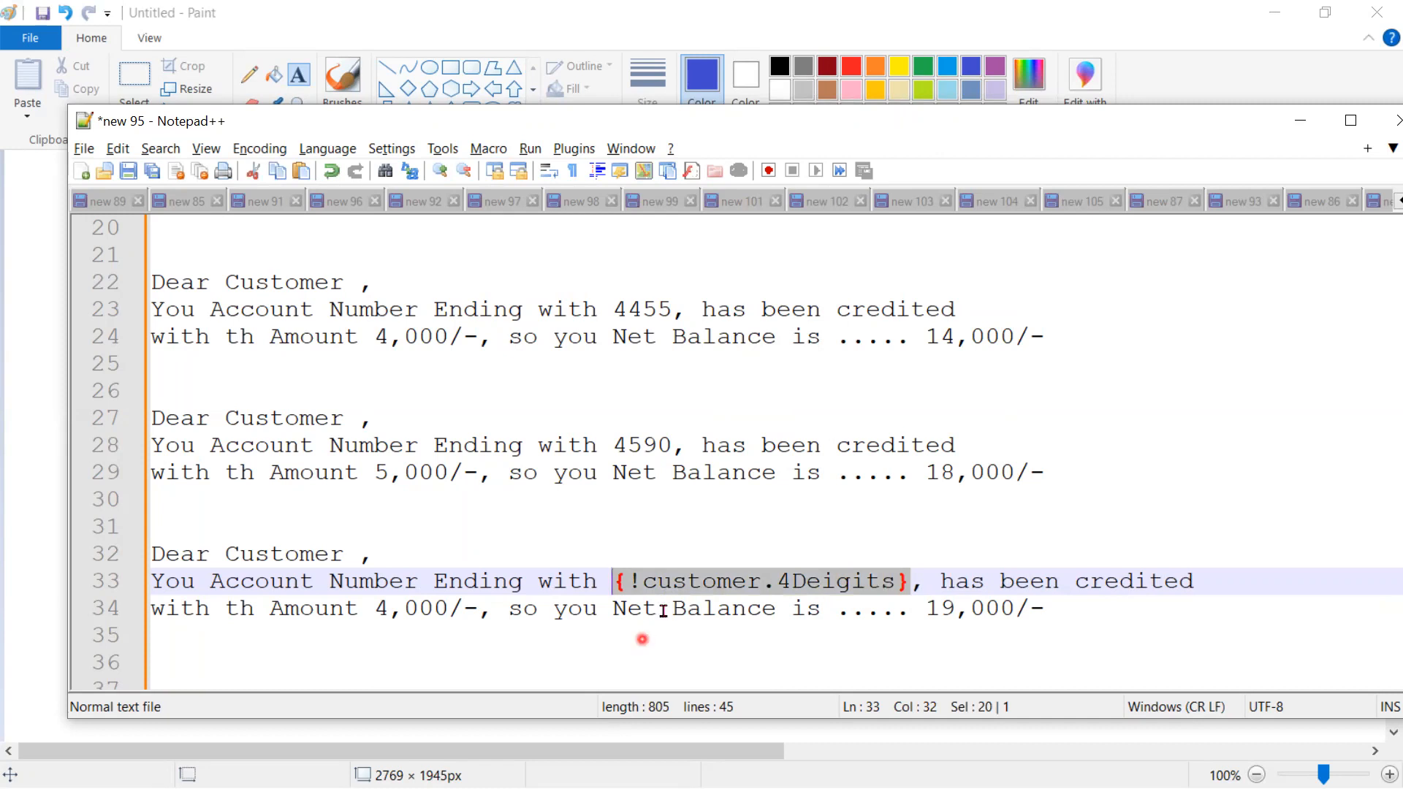
double_click(709, 583)
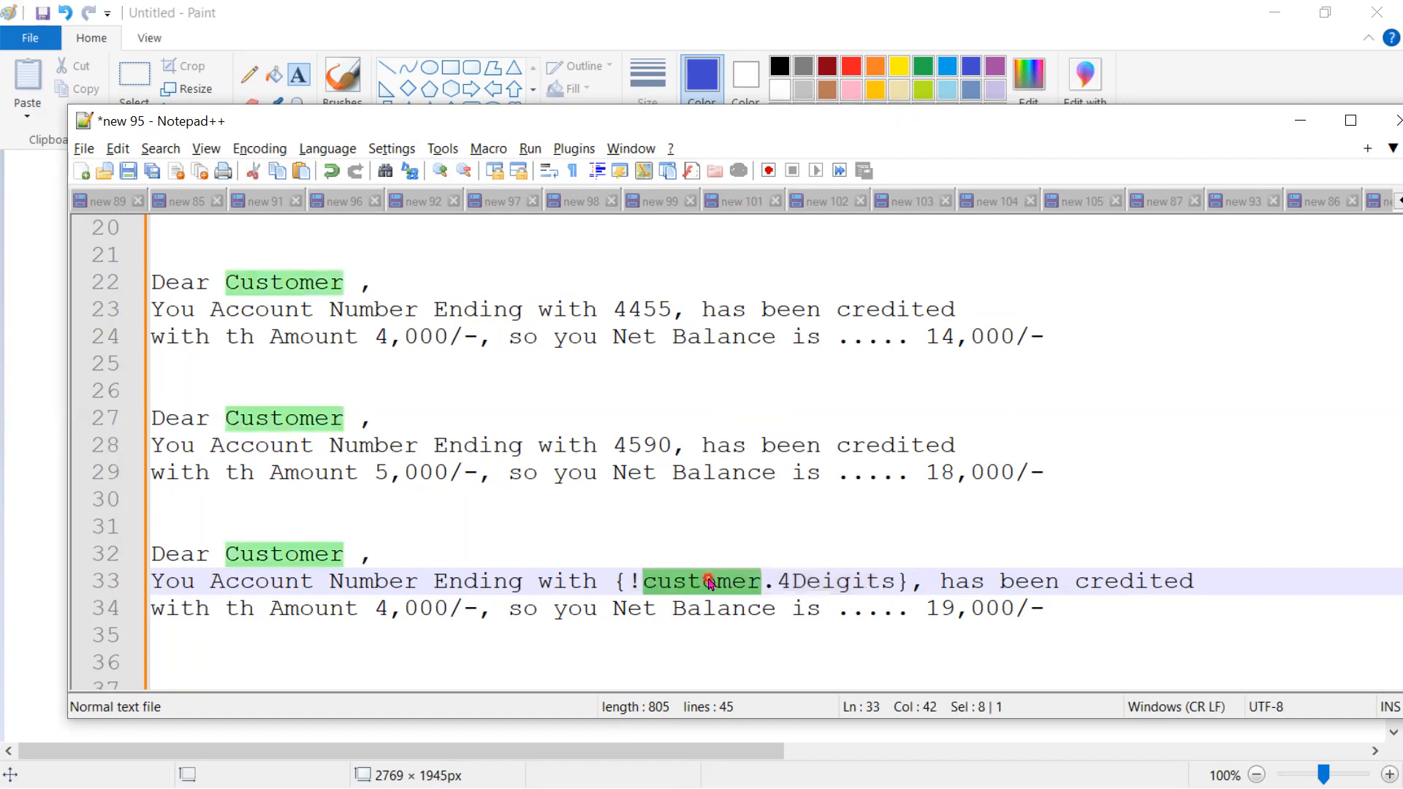
double_click(814, 582)
click(822, 581)
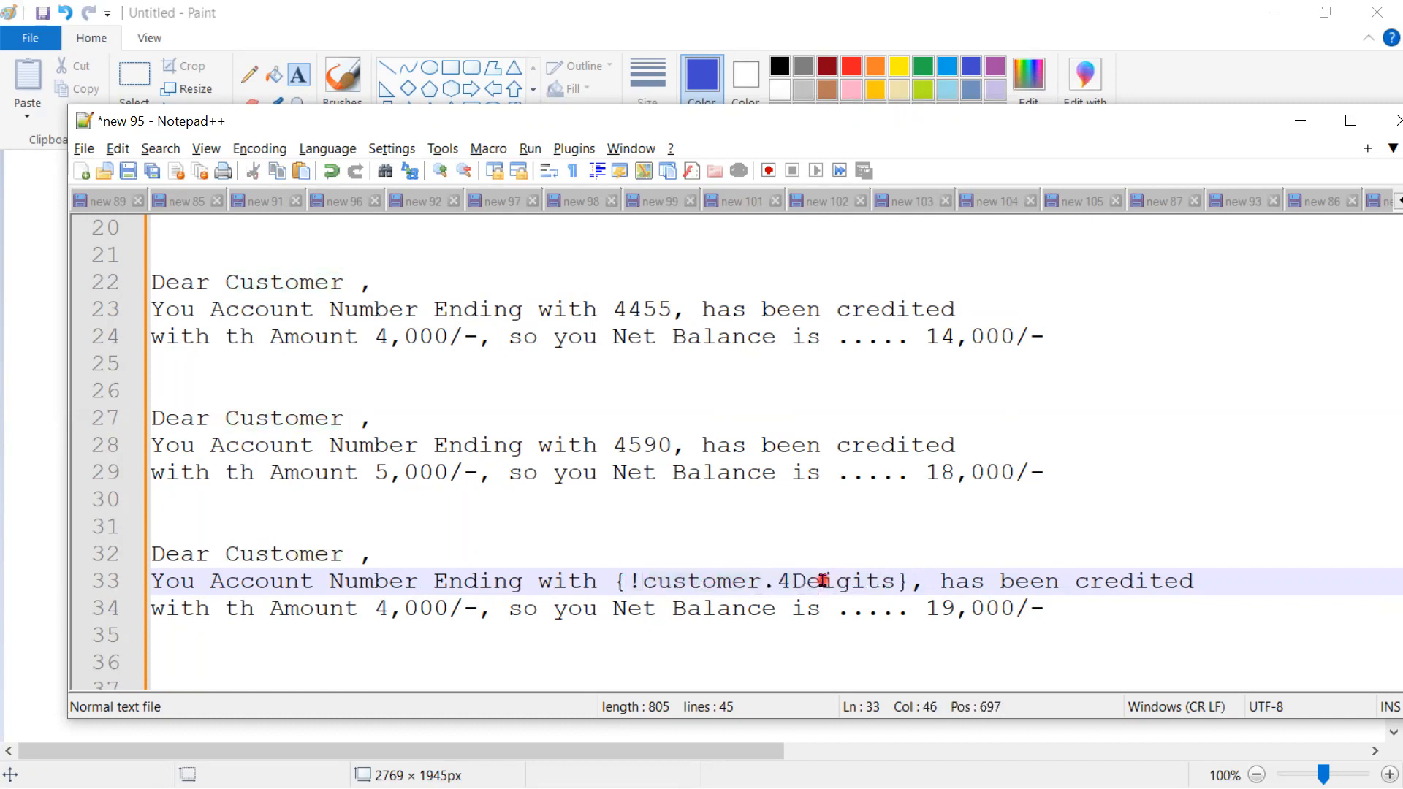
key(BackSpace)
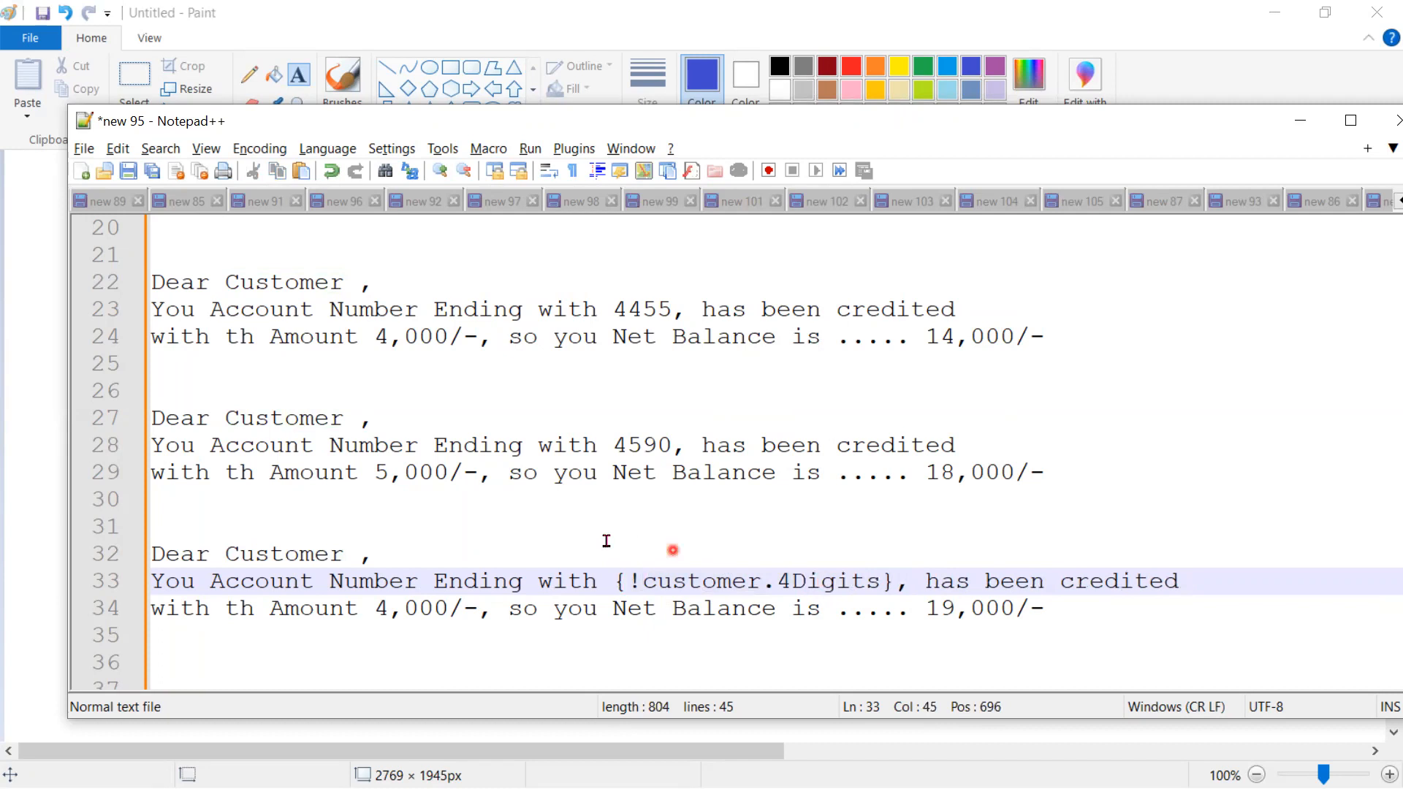
drag(473, 606, 380, 607)
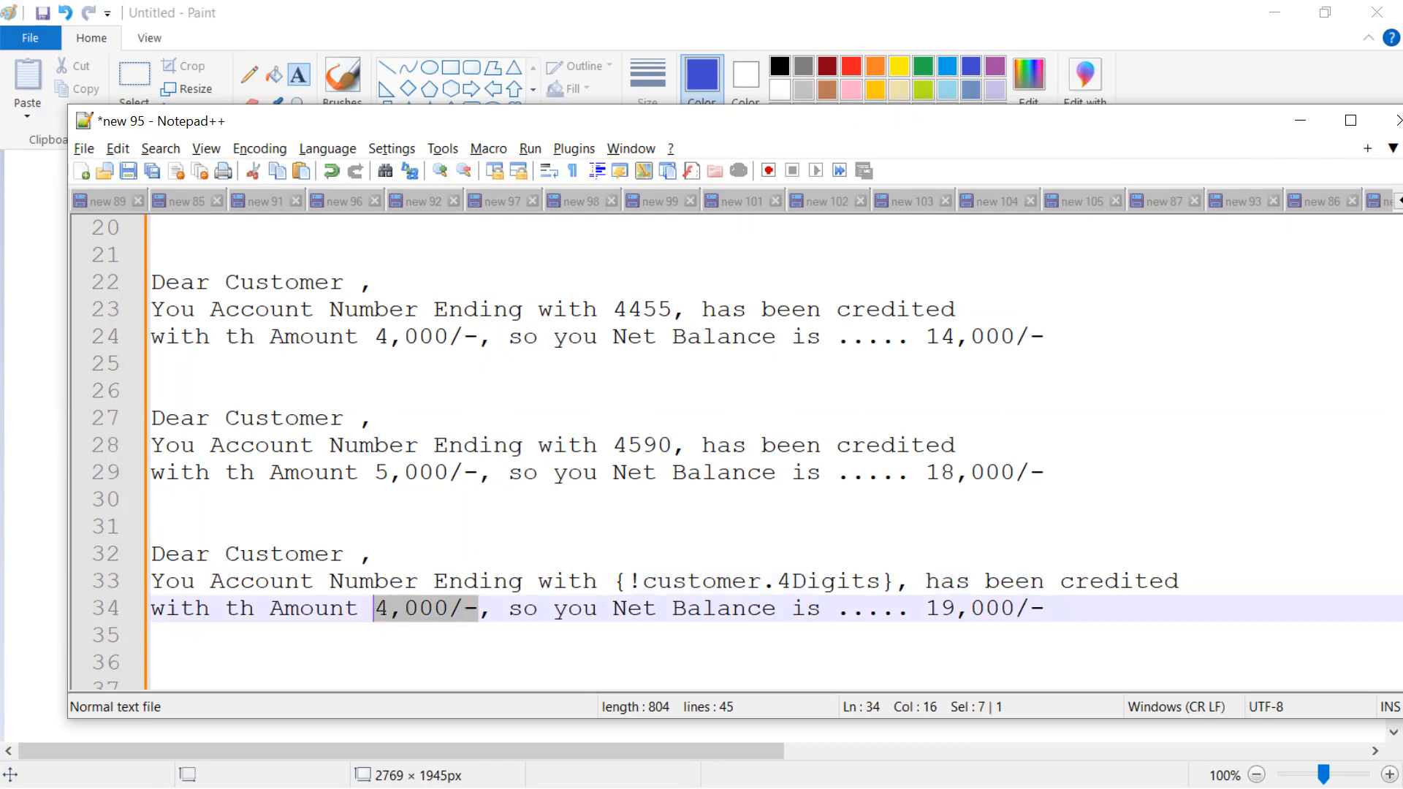
key(alt+Tab)
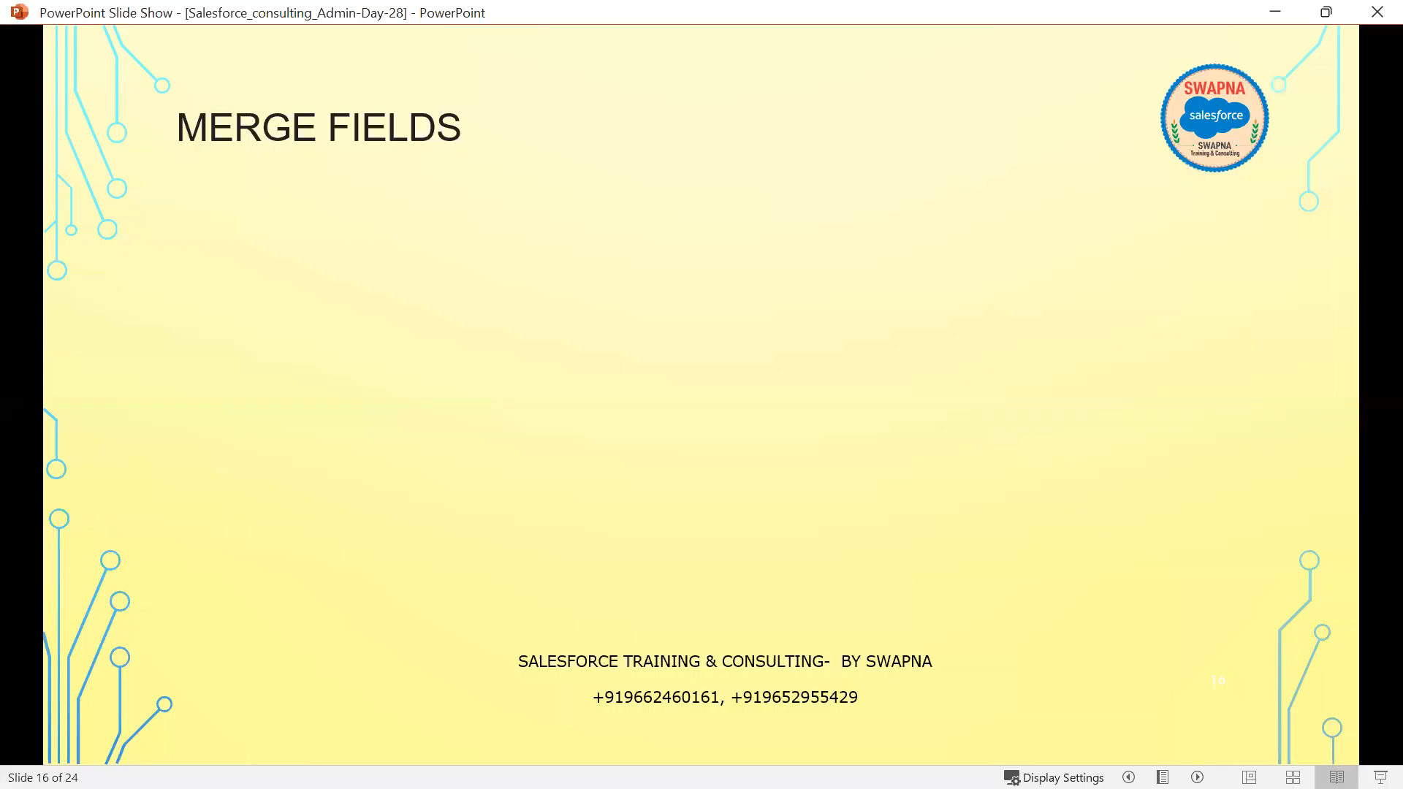
- Replace line 34's 4,000/- amount with the {!customer.Deposit} merge field
key(alt+Tab)
key(alt+Tab)
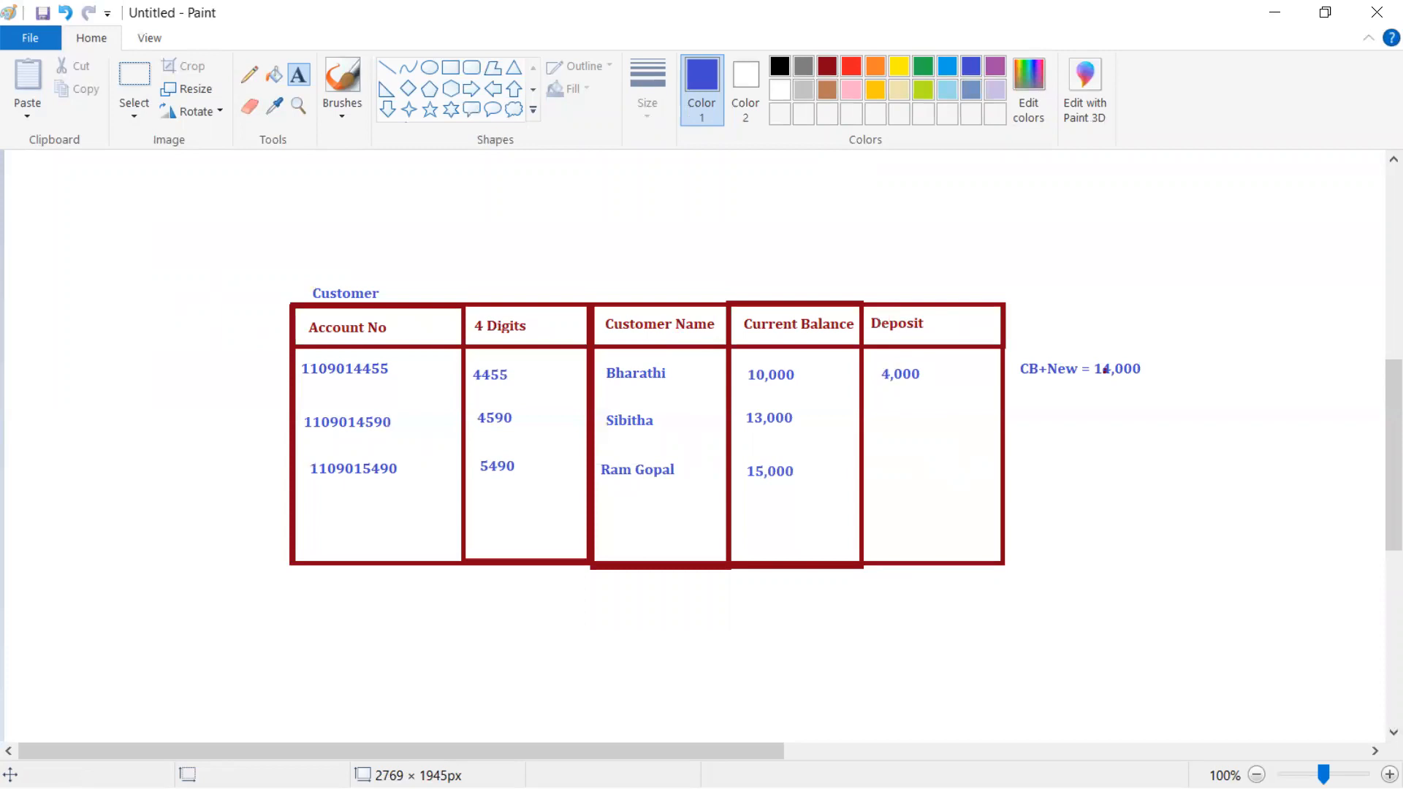
key(alt+Tab)
click(477, 610)
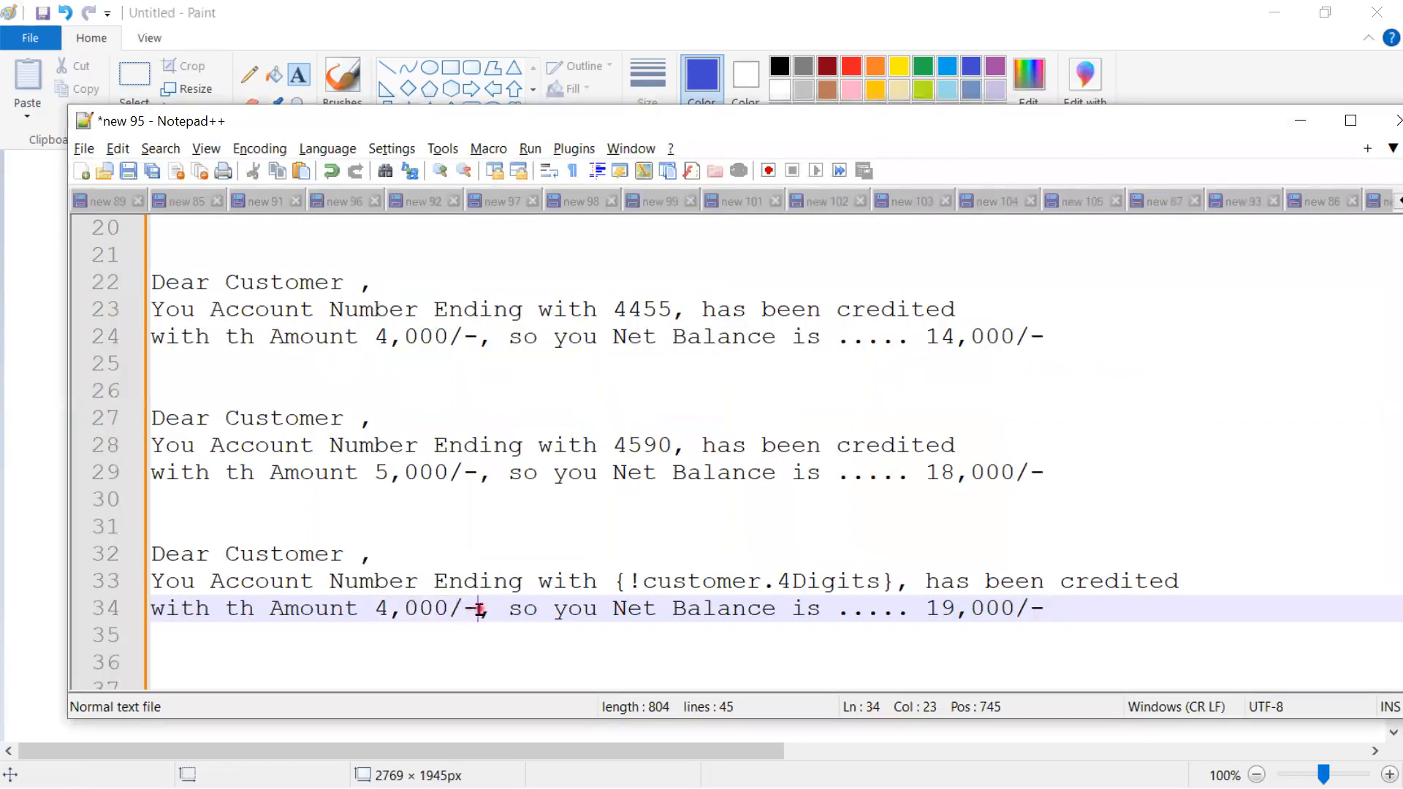
drag(477, 610, 375, 609)
key(Delete)
text({!})
key(Left)
text(!)
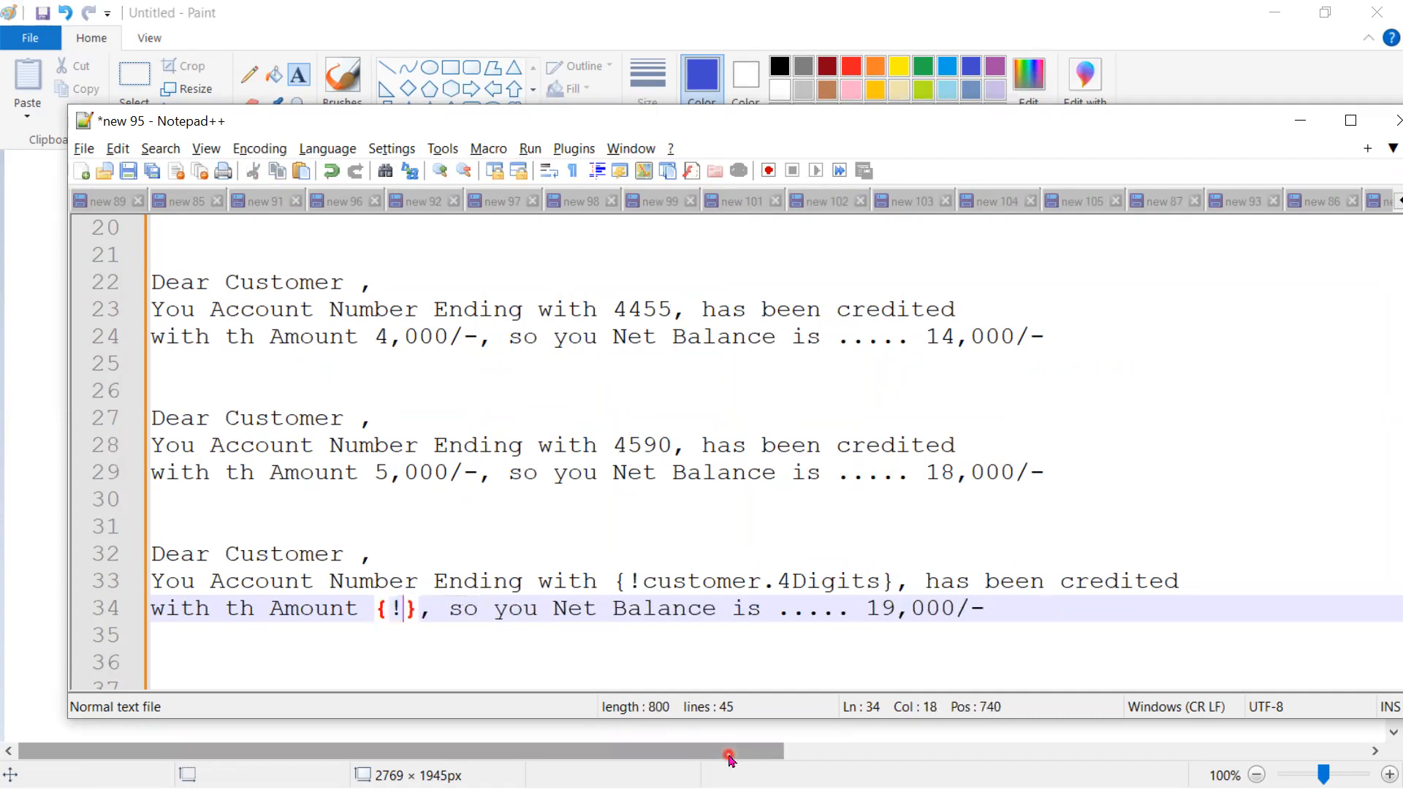
text(customer)
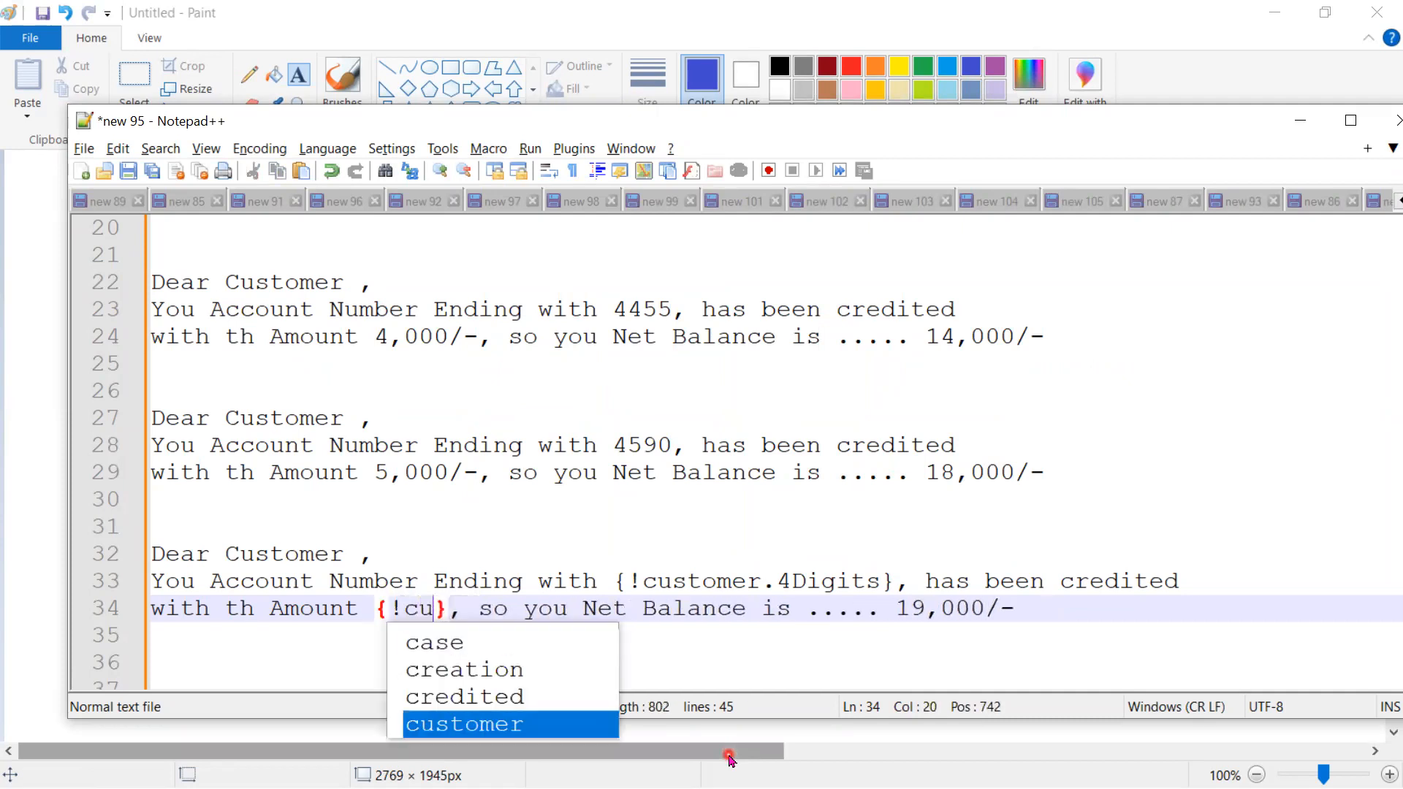
text(.)
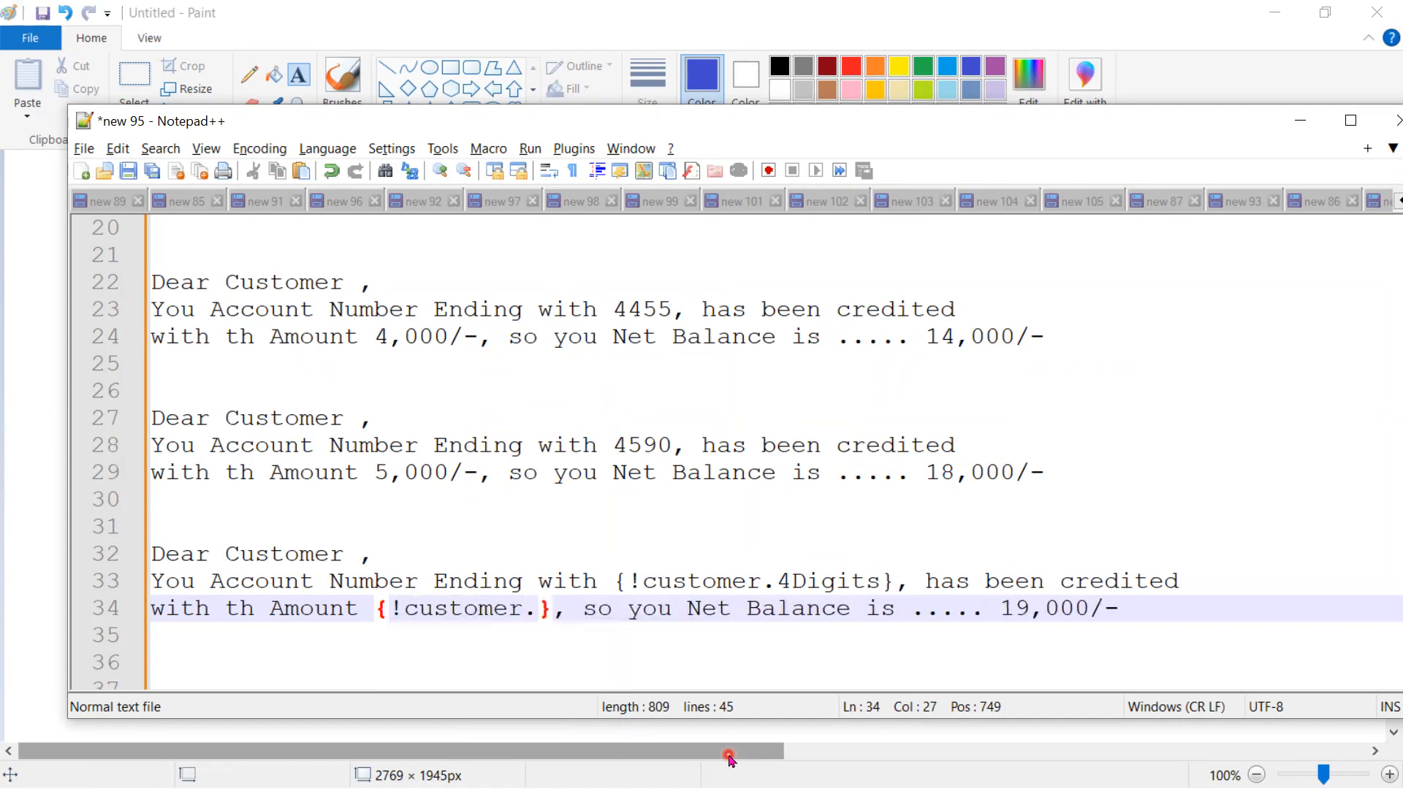
text(Des)
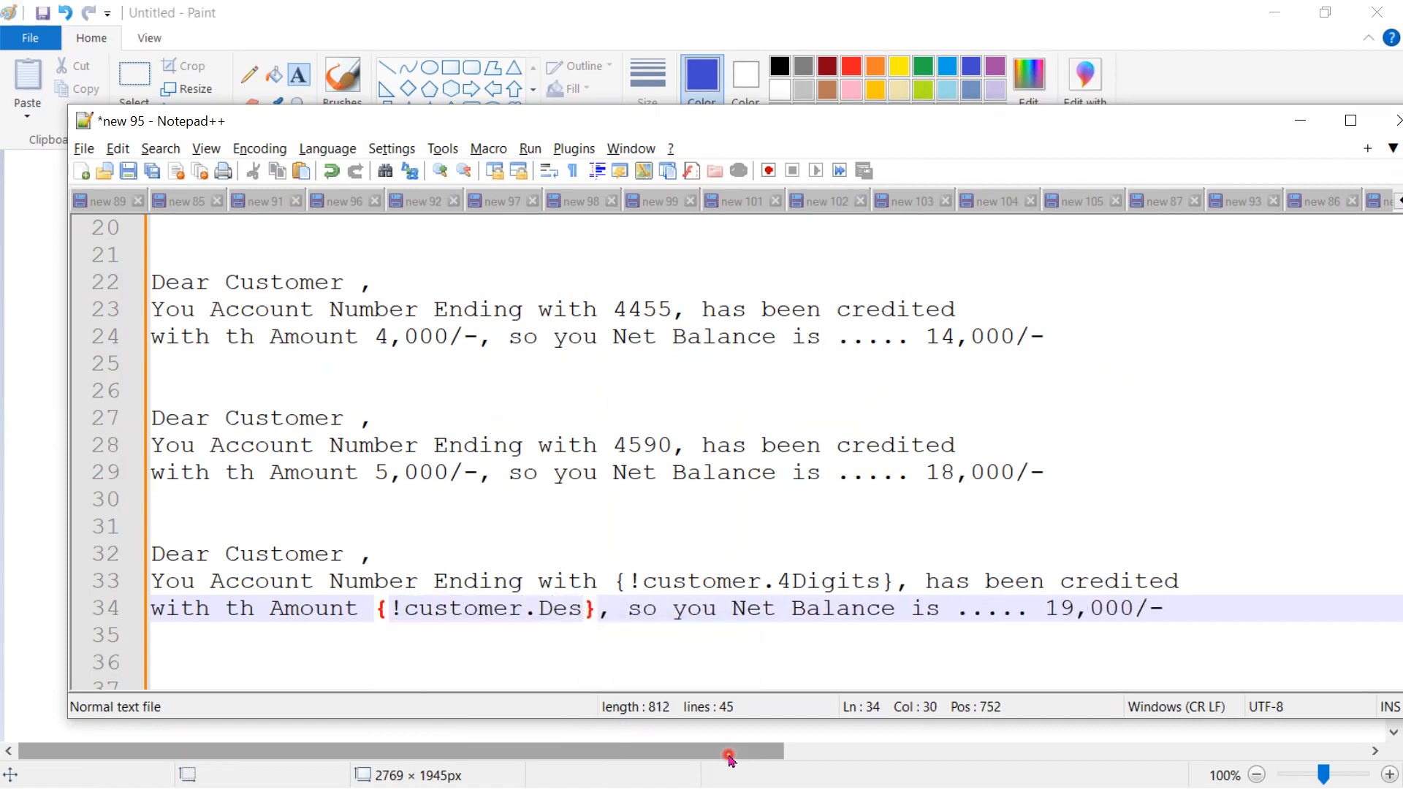
key(BackSpace)
text(posit)
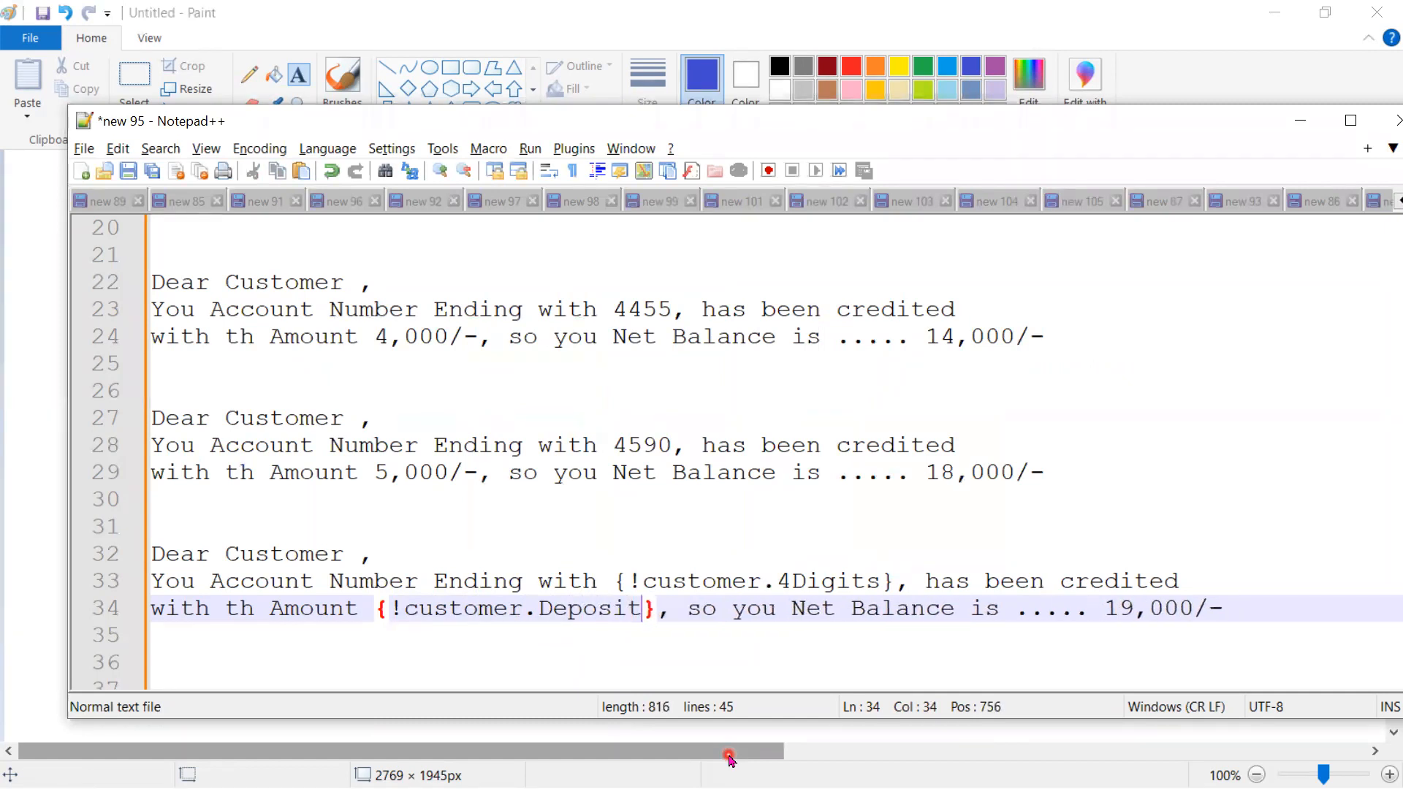
- Check the {!customer.4Digits} field against the third customer's row in the Paint table
click(313, 556)
drag(894, 581, 596, 577)
key(alt+Tab)
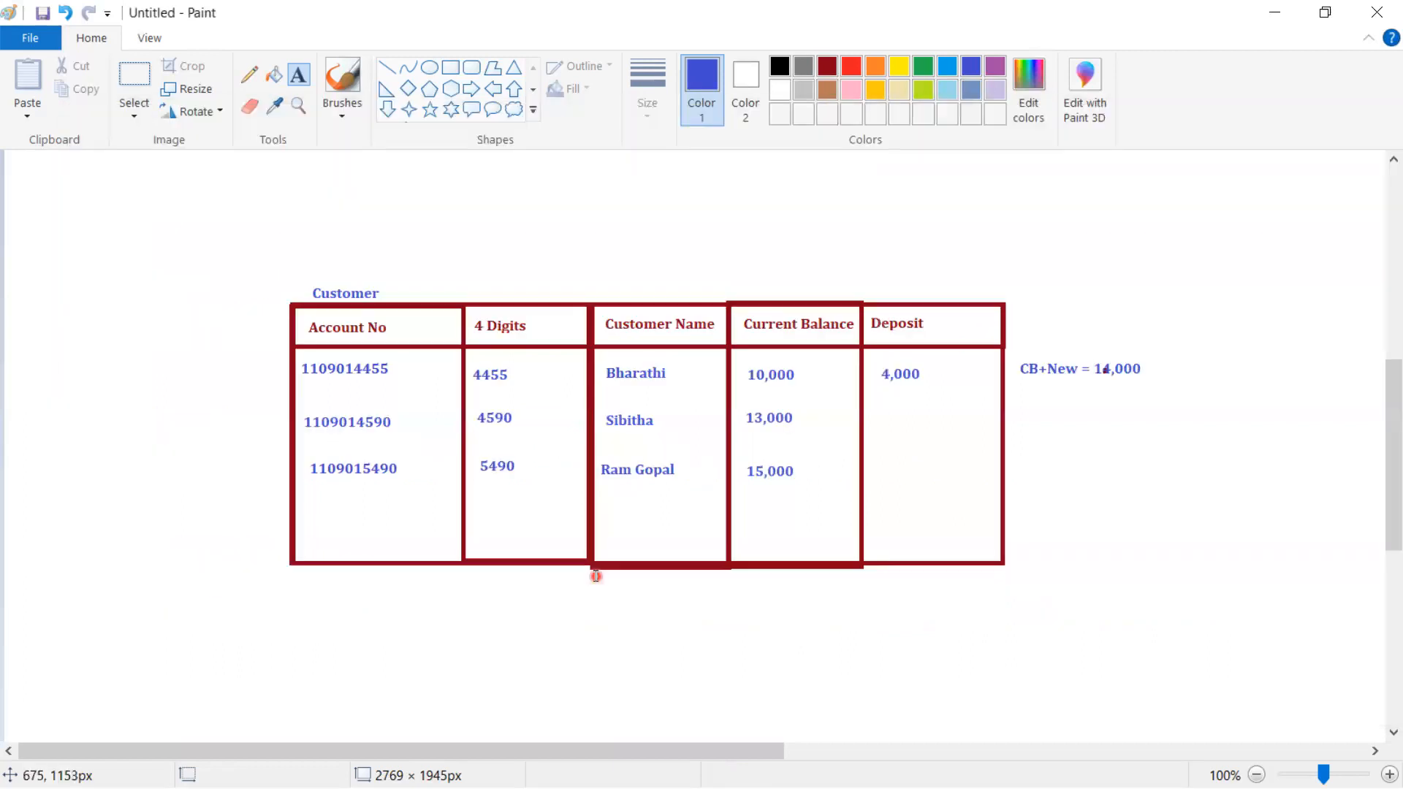
drag(300, 463, 457, 469)
drag(658, 471, 1013, 479)
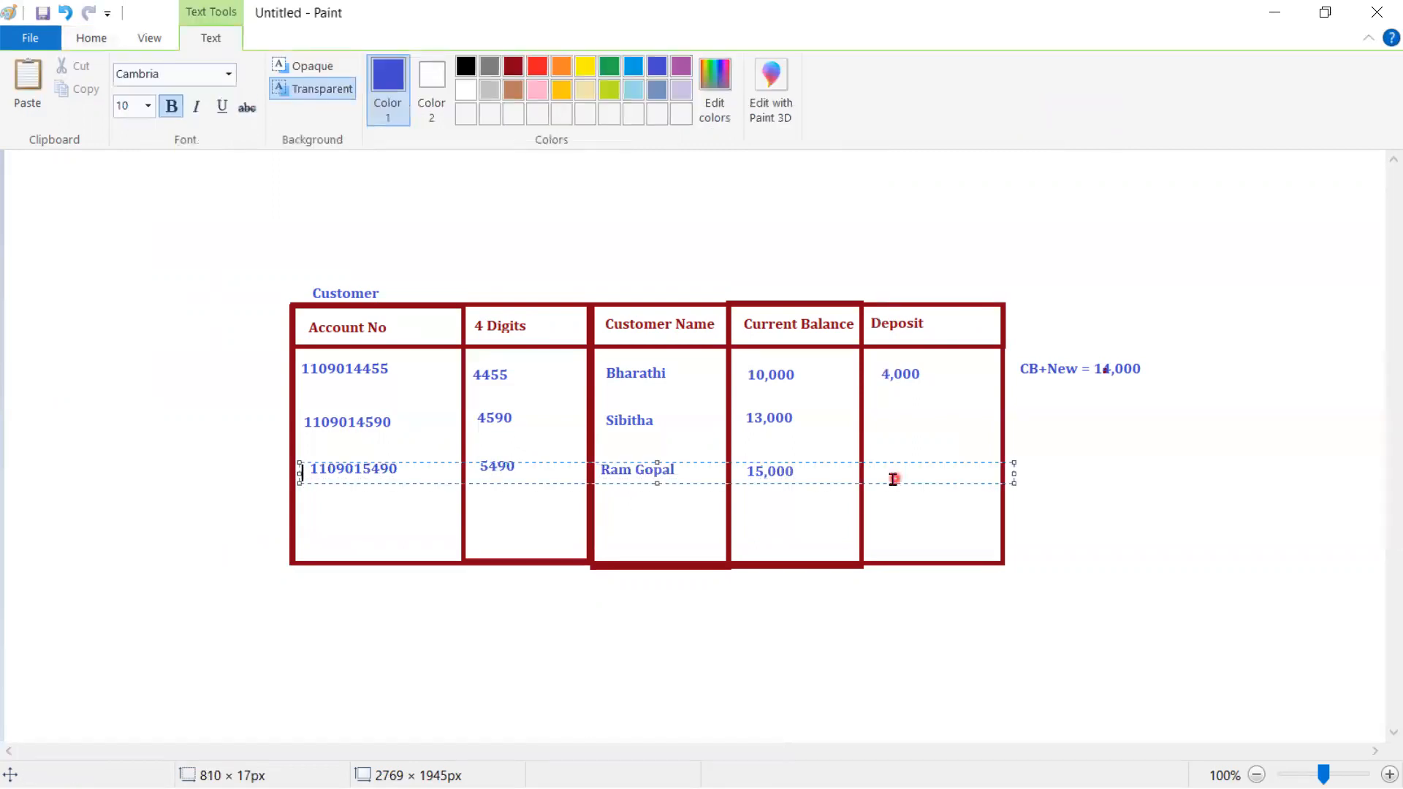
key(alt+Tab)
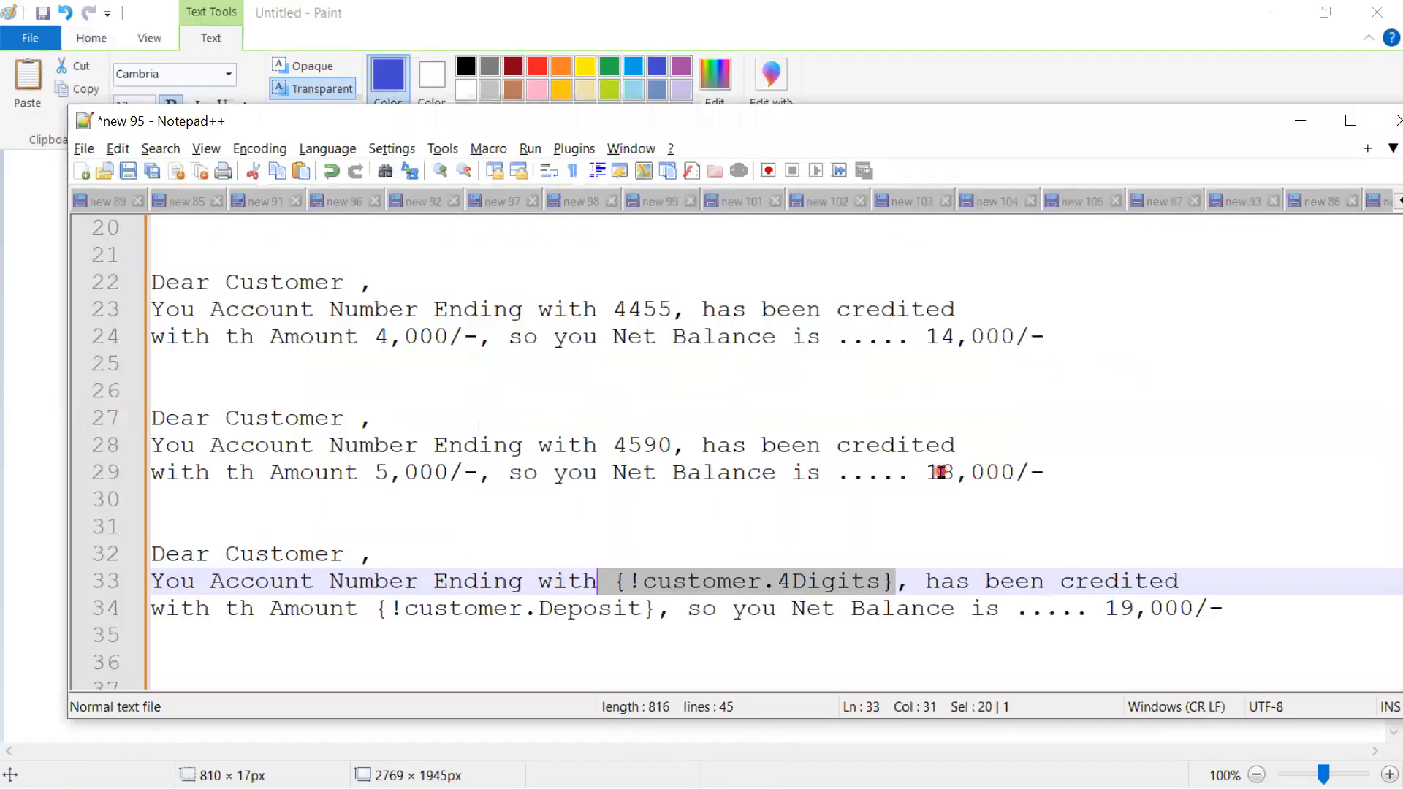
- Select the 19,000/- net balance on line 34 for replacement
double_click(601, 611)
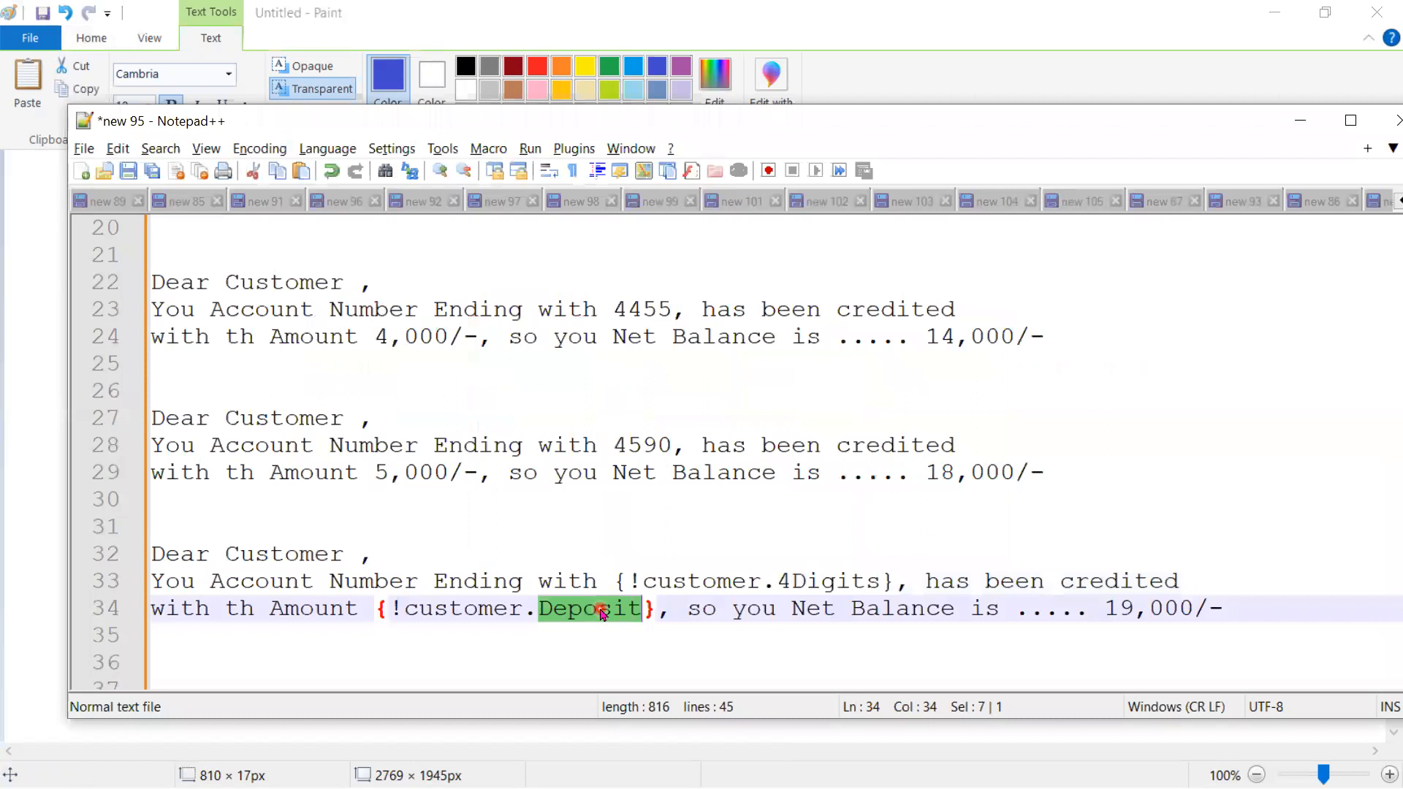
double_click(1187, 614)
drag(1222, 609, 1099, 616)
key(alt+Tab)
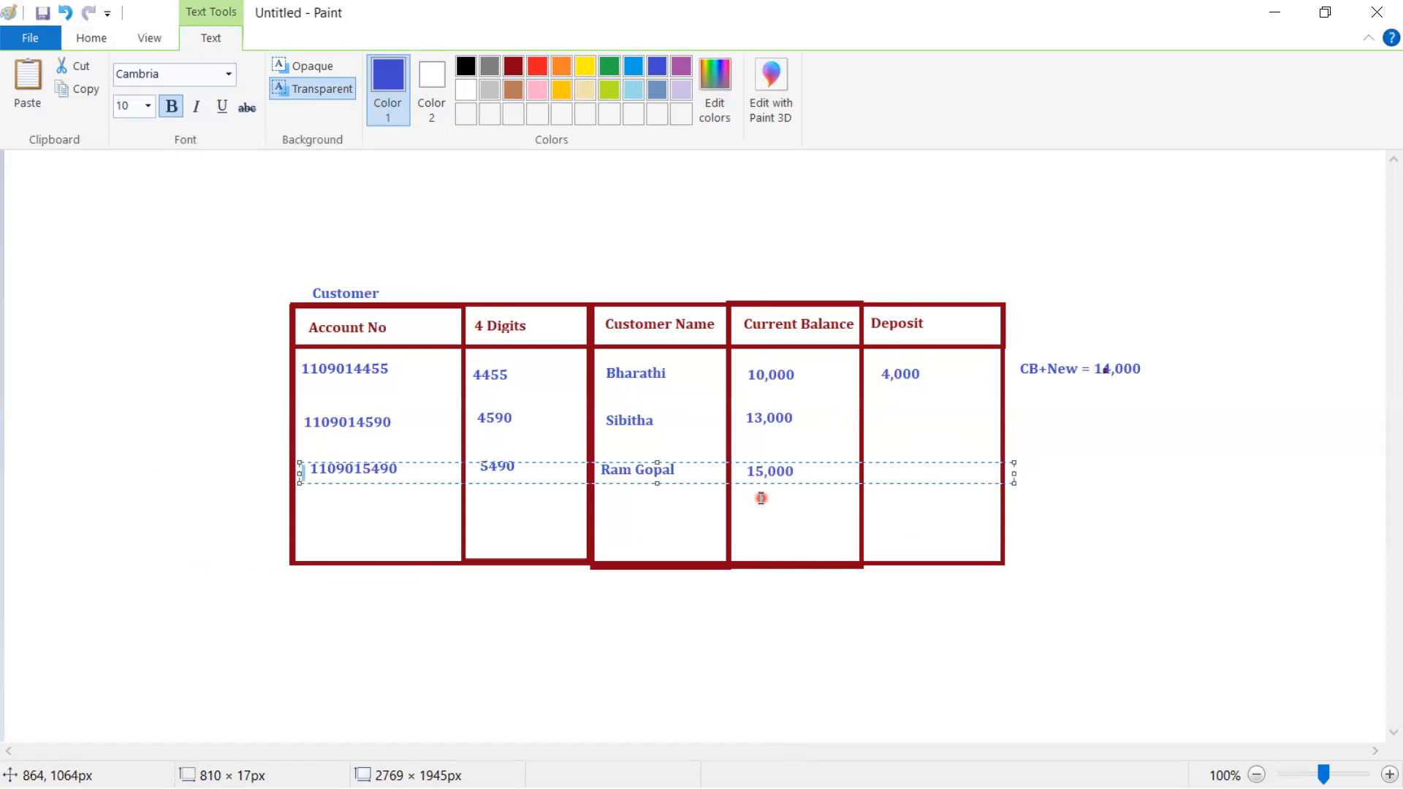
key(alt+Tab)
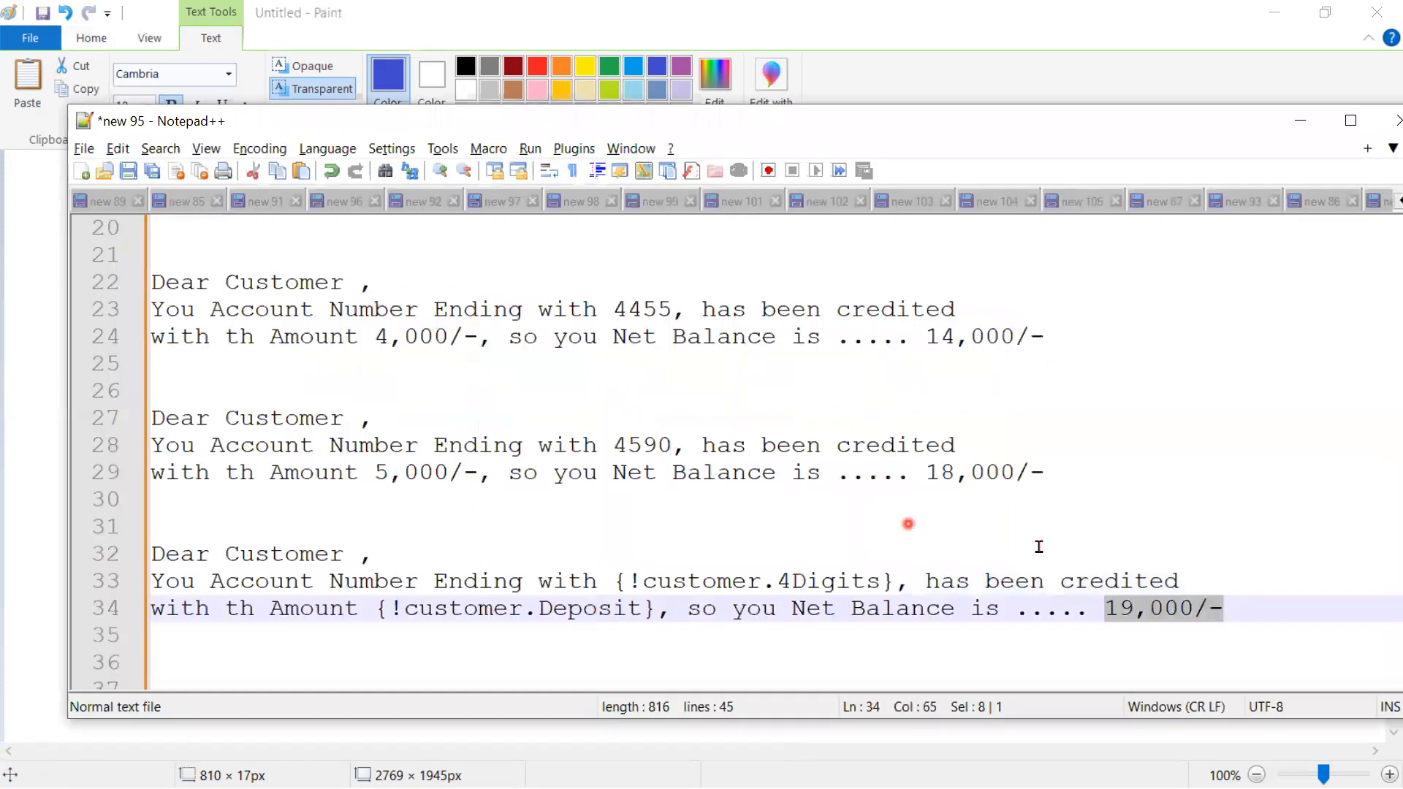
click(1241, 611)
drag(1222, 608, 1102, 608)
- Replace 19,000/- with {!customer.currentBalance} on a new line 35, correcting the typos in the field name
key(Return)
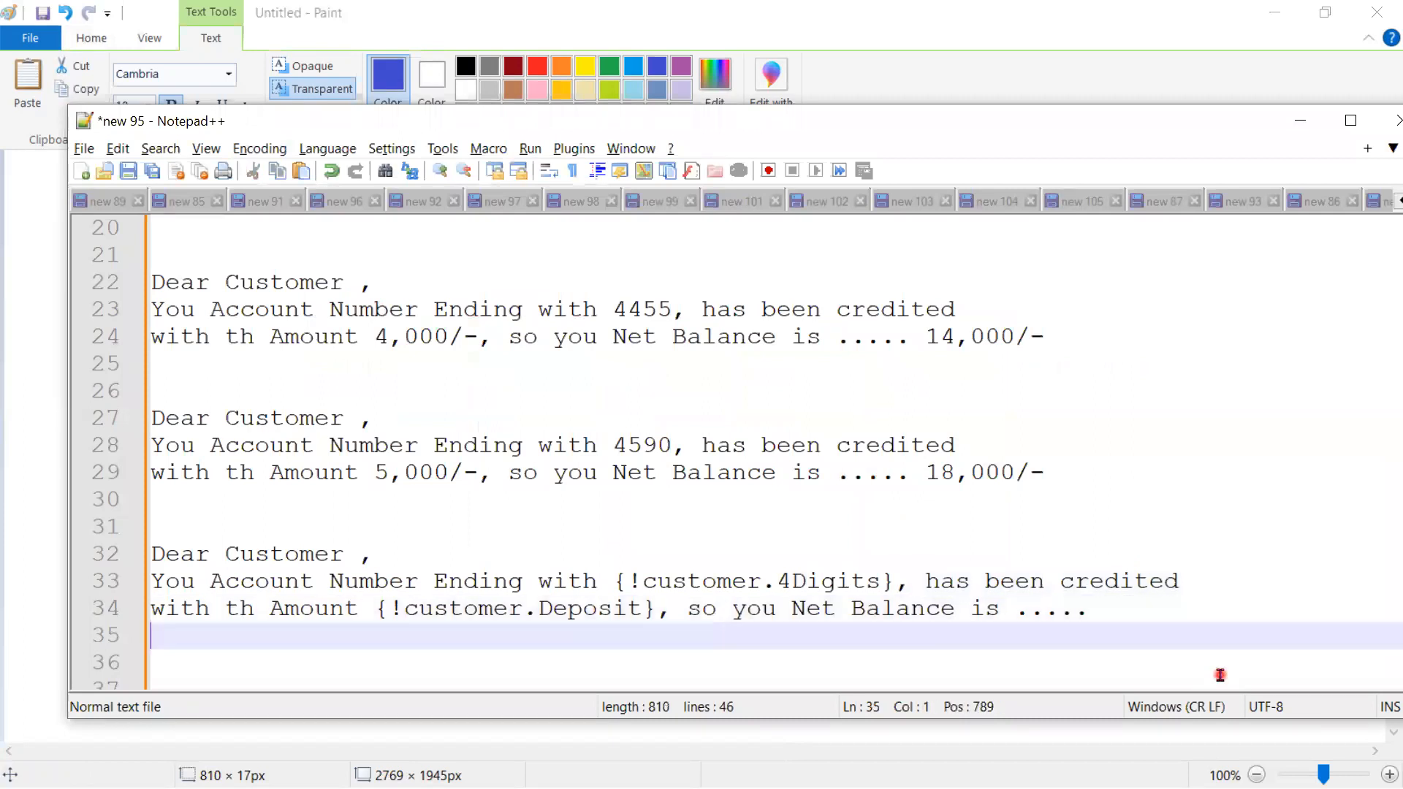
text({!c)
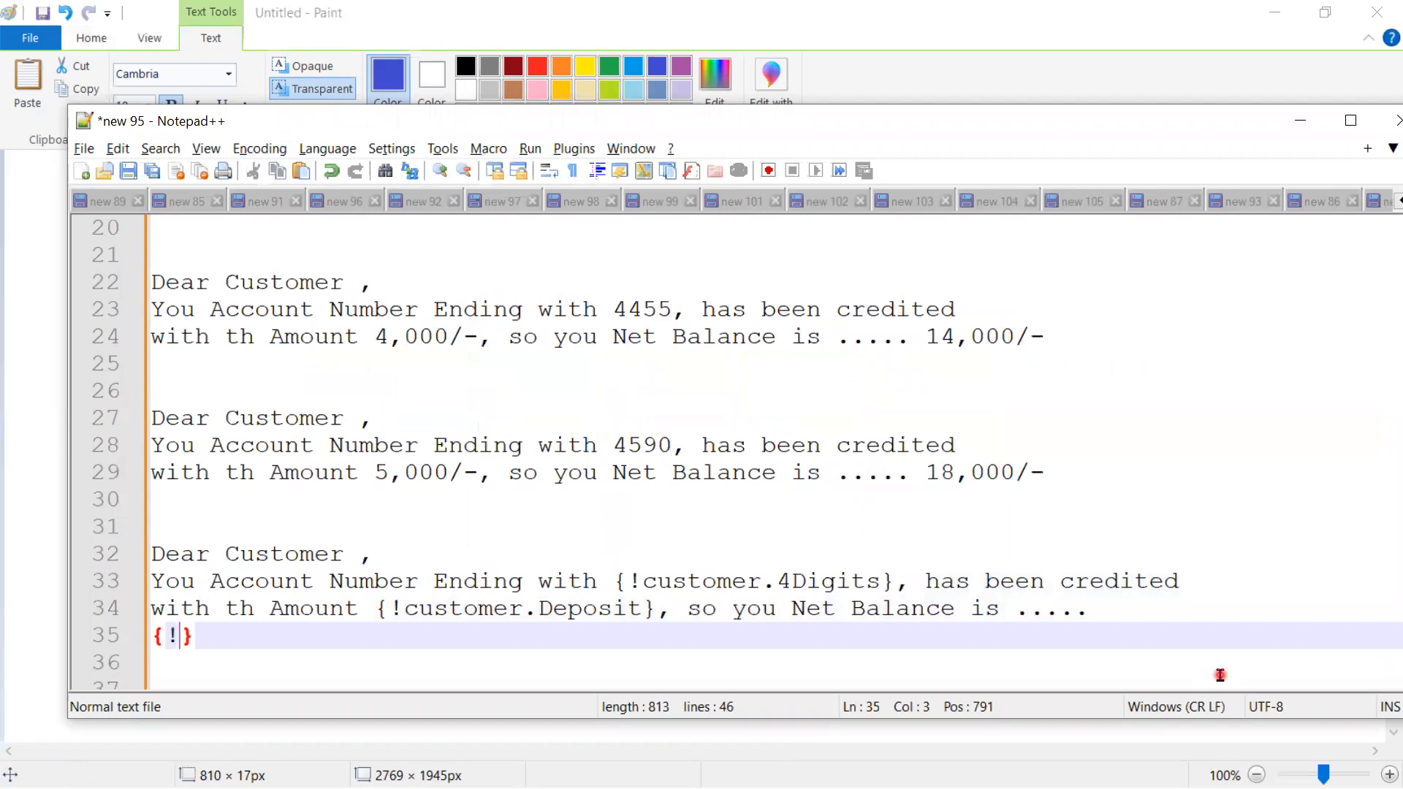
text(ustomer.)
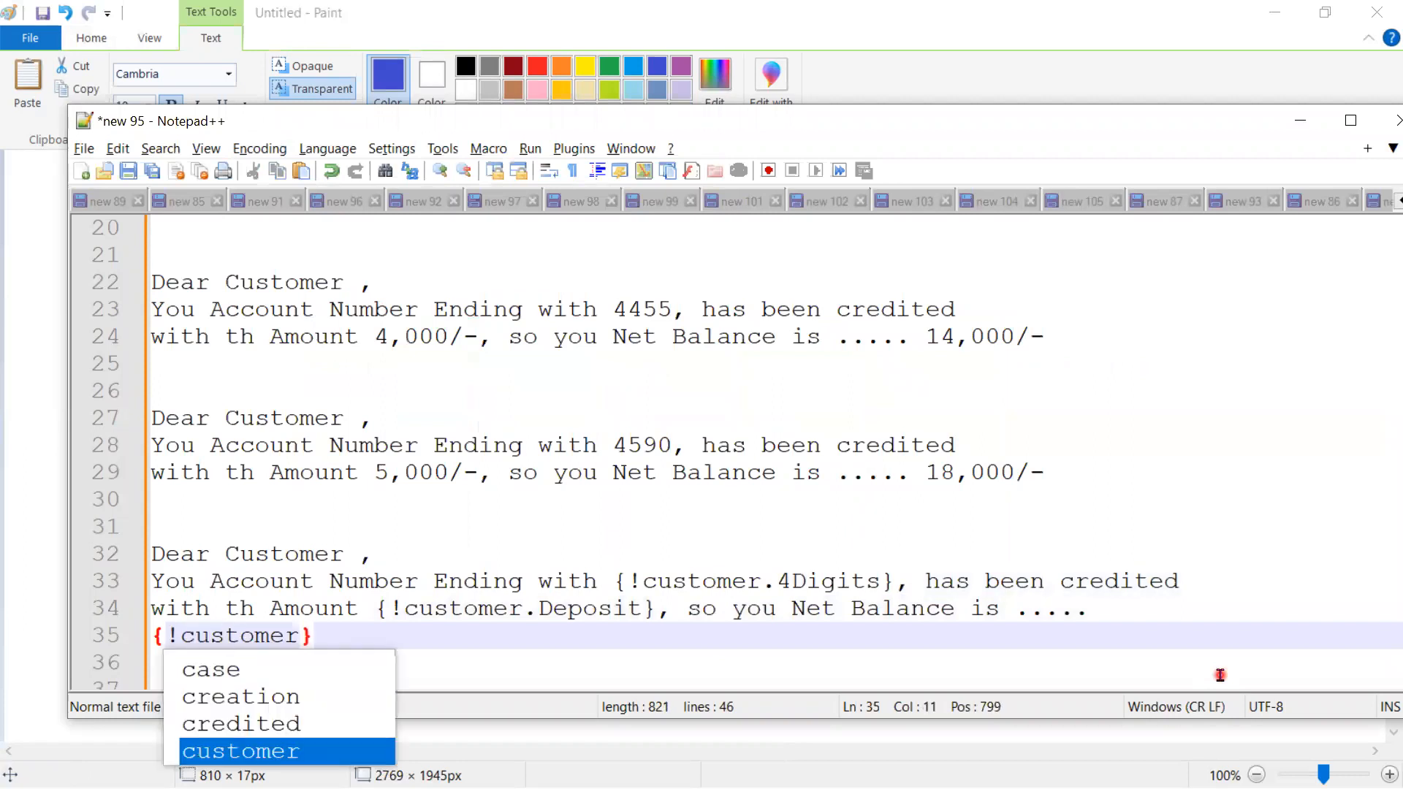
text(cust)
key(BackSpace)
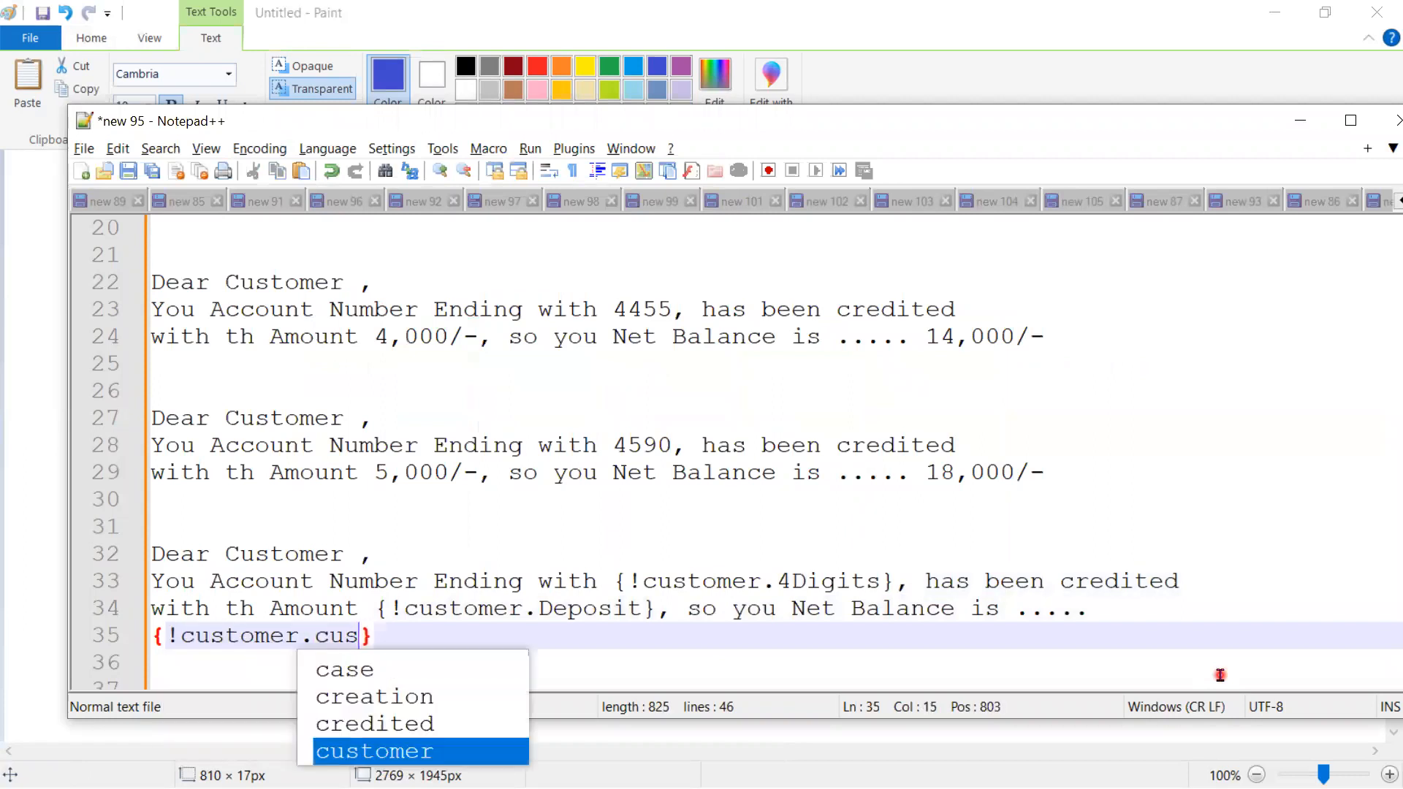
text(rre)
key(BackSpace)
key(BackSpace)
key(BackSpace)
key(BackSpace)
key(BackSpace)
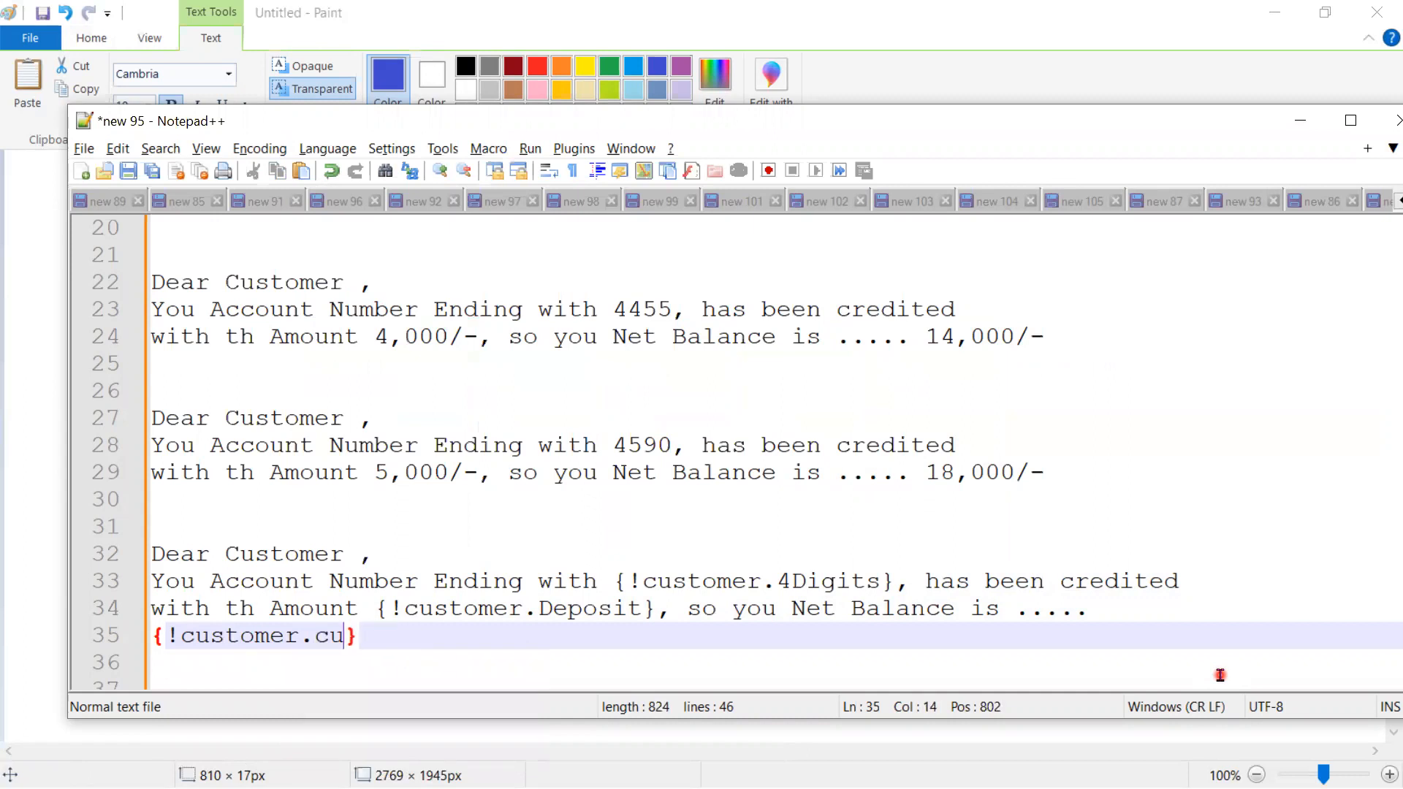
text(urrentBa)
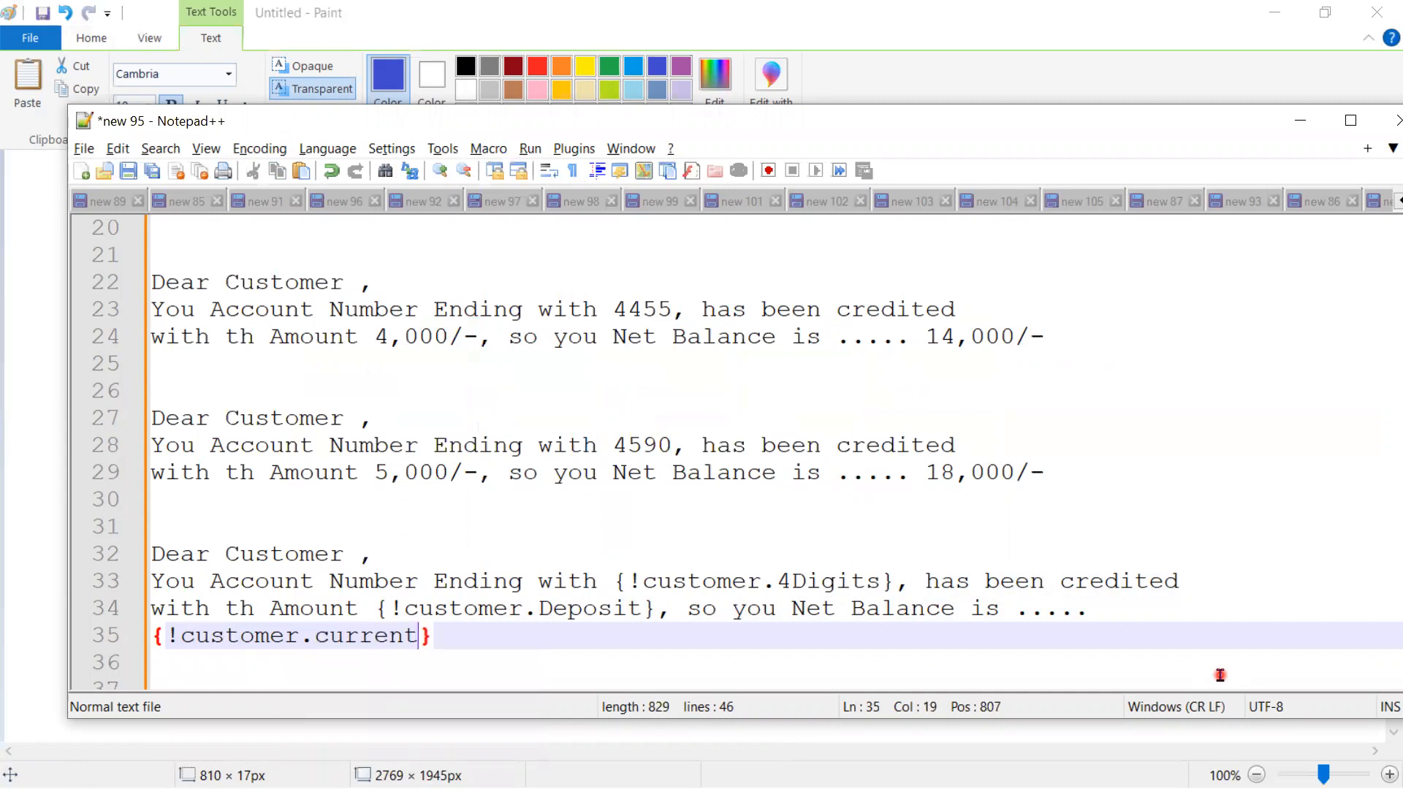
text(lance)
key(Right)
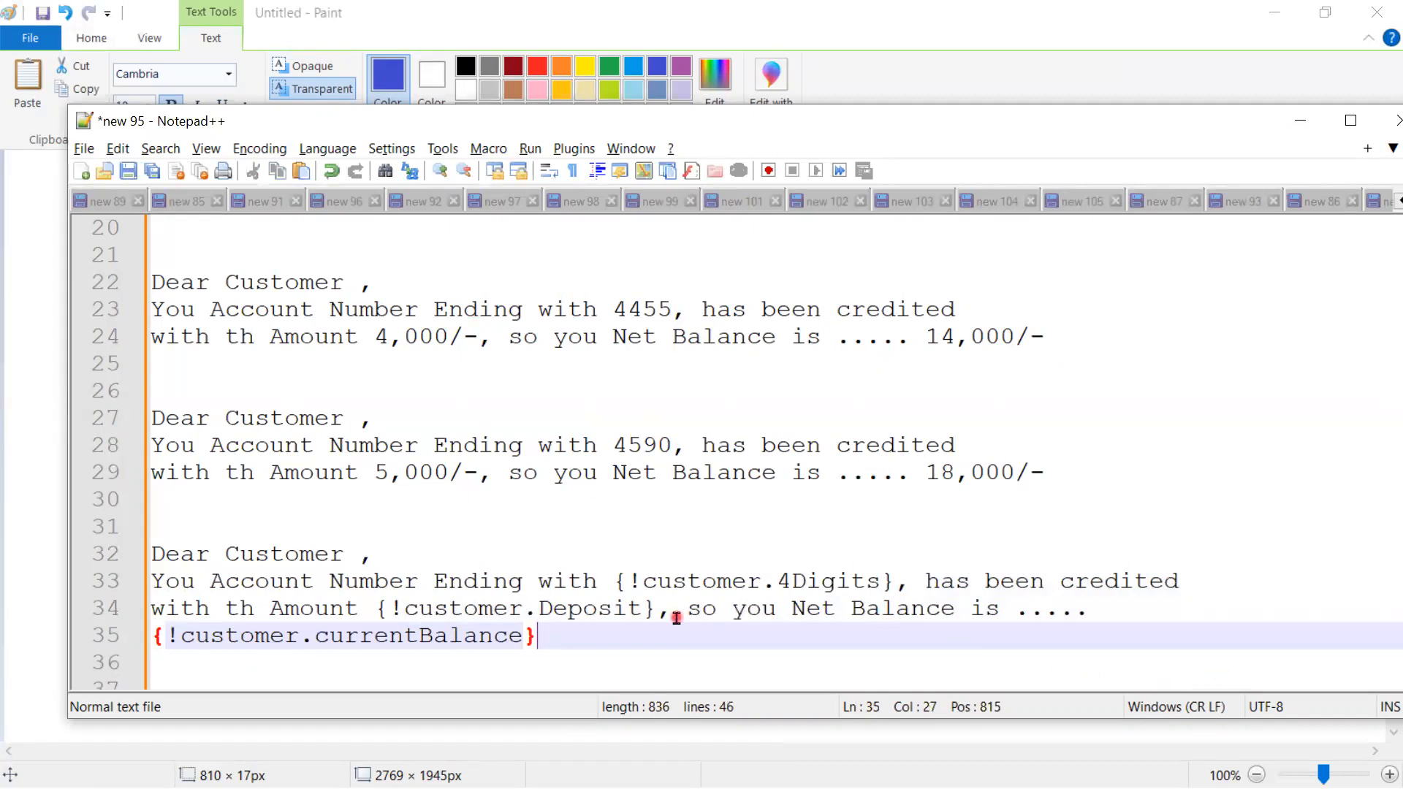
scroll(676, 617, down, 1)
drag(596, 574, 114, 475)
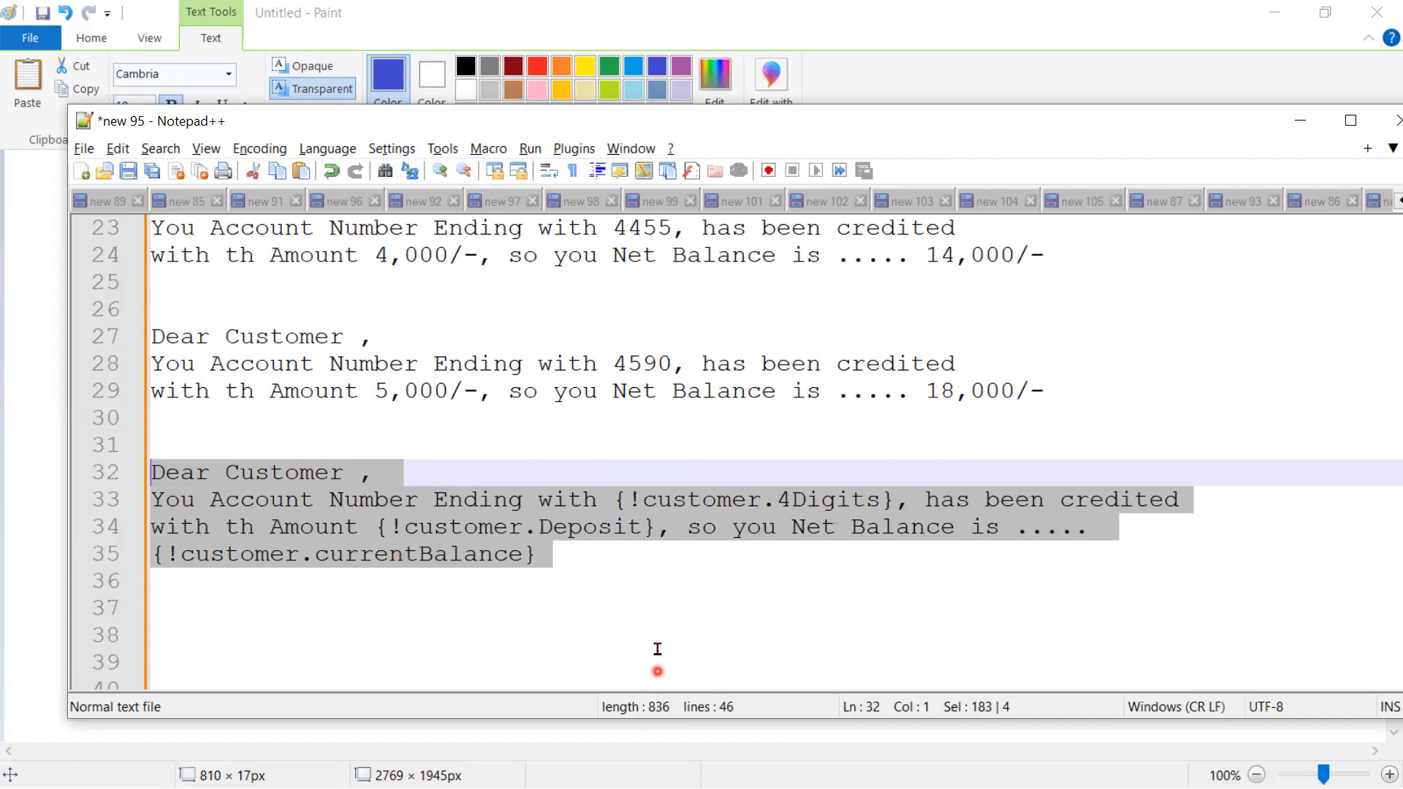
- Select the finished template message, then the sample messages on lines 22–29 to compare
click(636, 613)
drag(619, 593, 136, 480)
drag(597, 567, 123, 476)
drag(1052, 387, 147, 228)
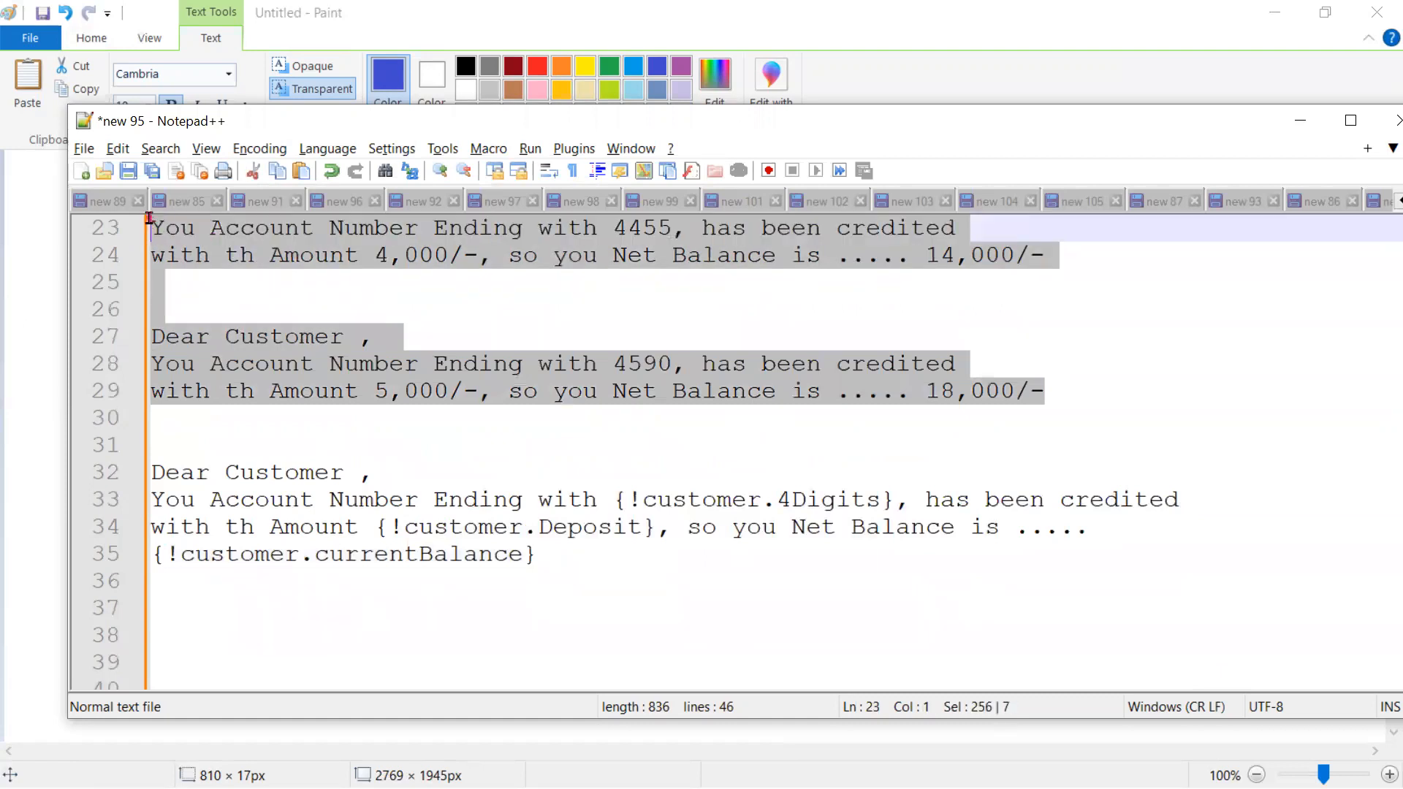
scroll(407, 448, up, 1)
drag(1143, 476, 155, 281)
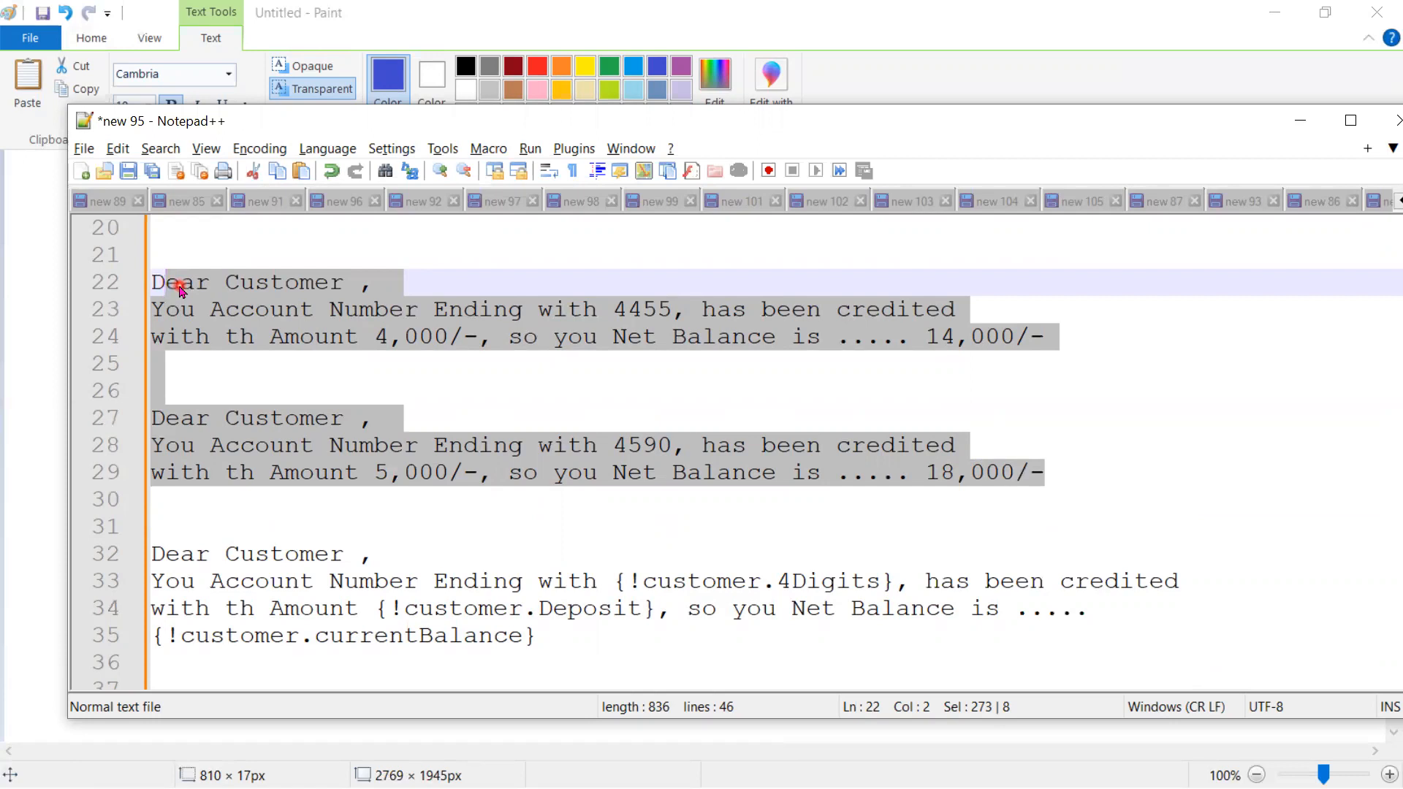
- Highlight template lines 31–35, then switch to the PowerPoint MERGE FIELDS slide show
click(578, 634)
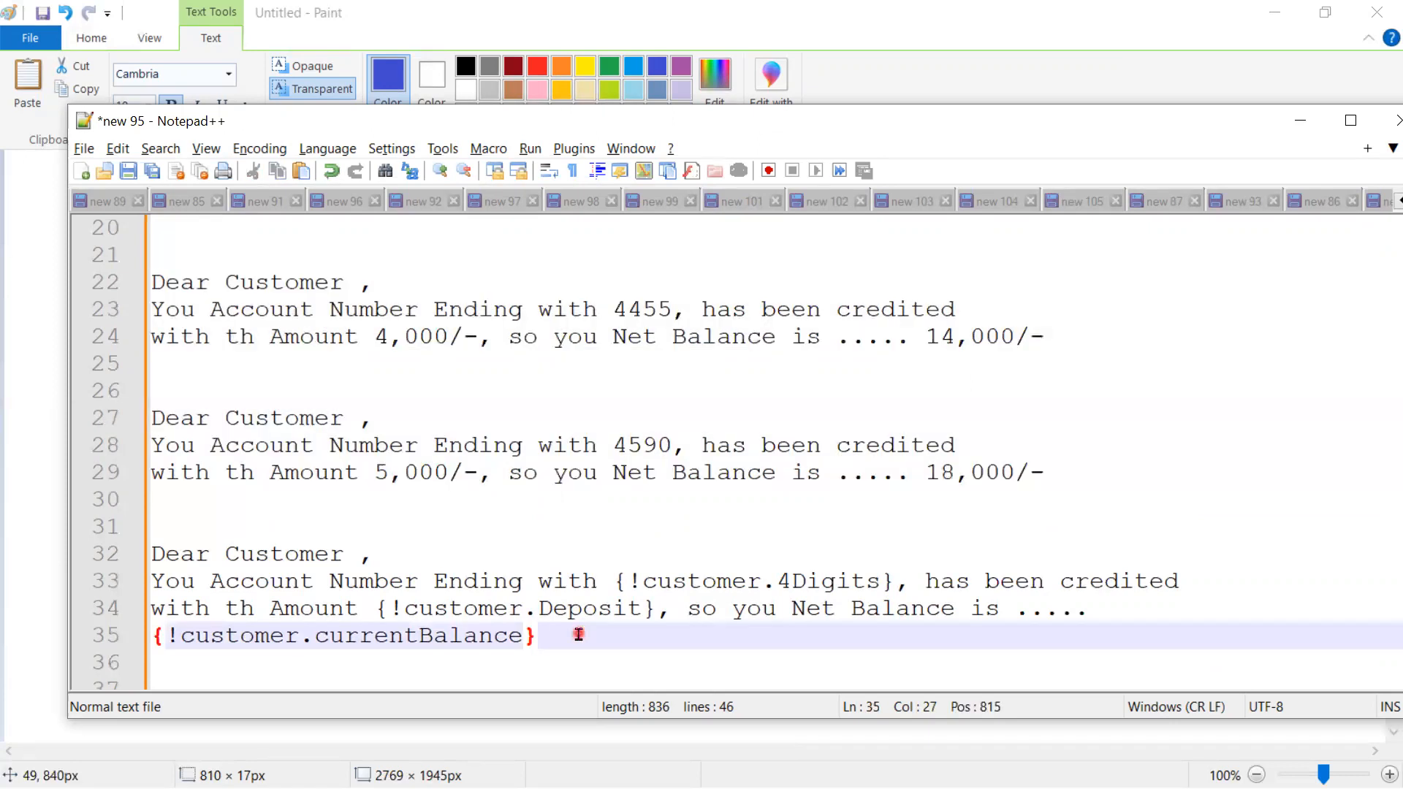
drag(578, 635, 146, 530)
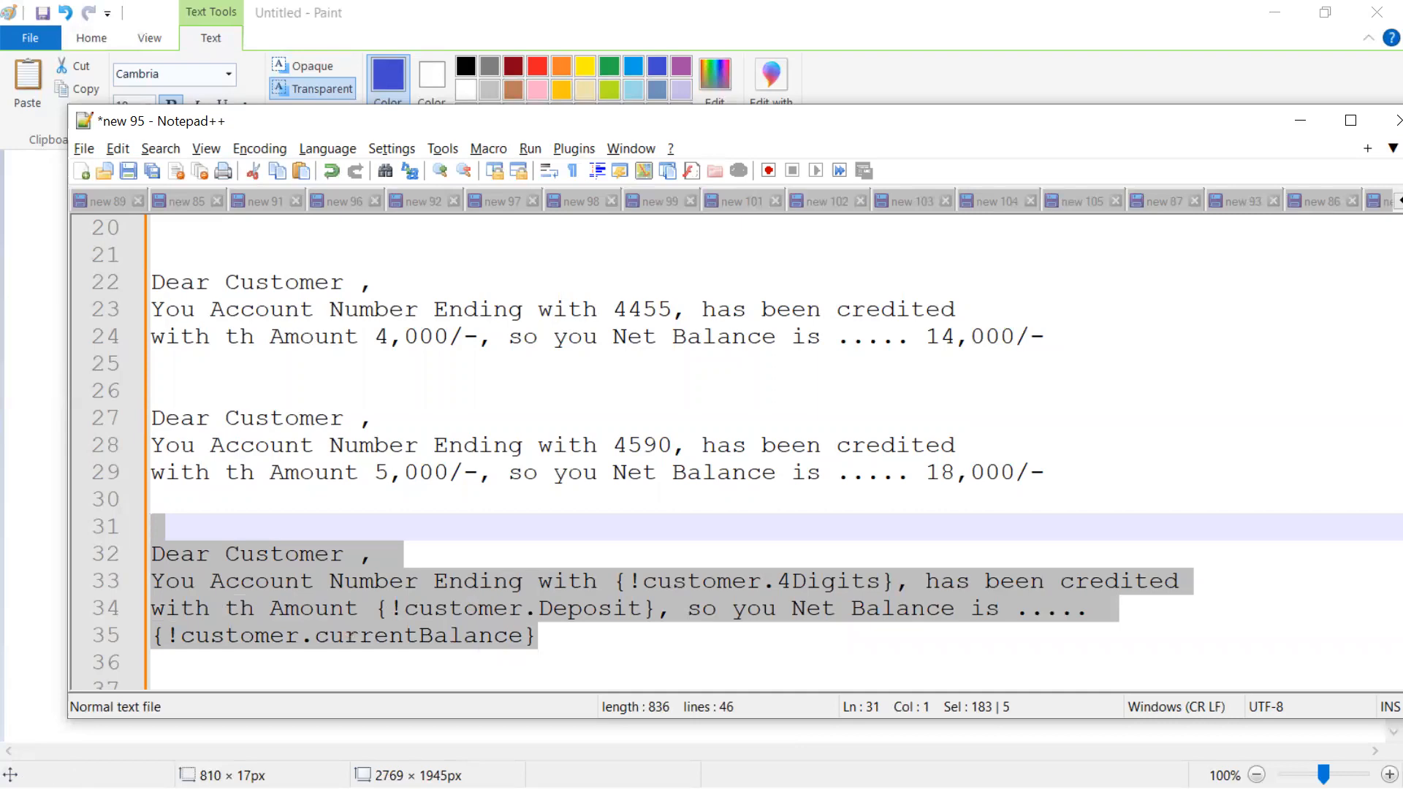
key(alt+Tab)
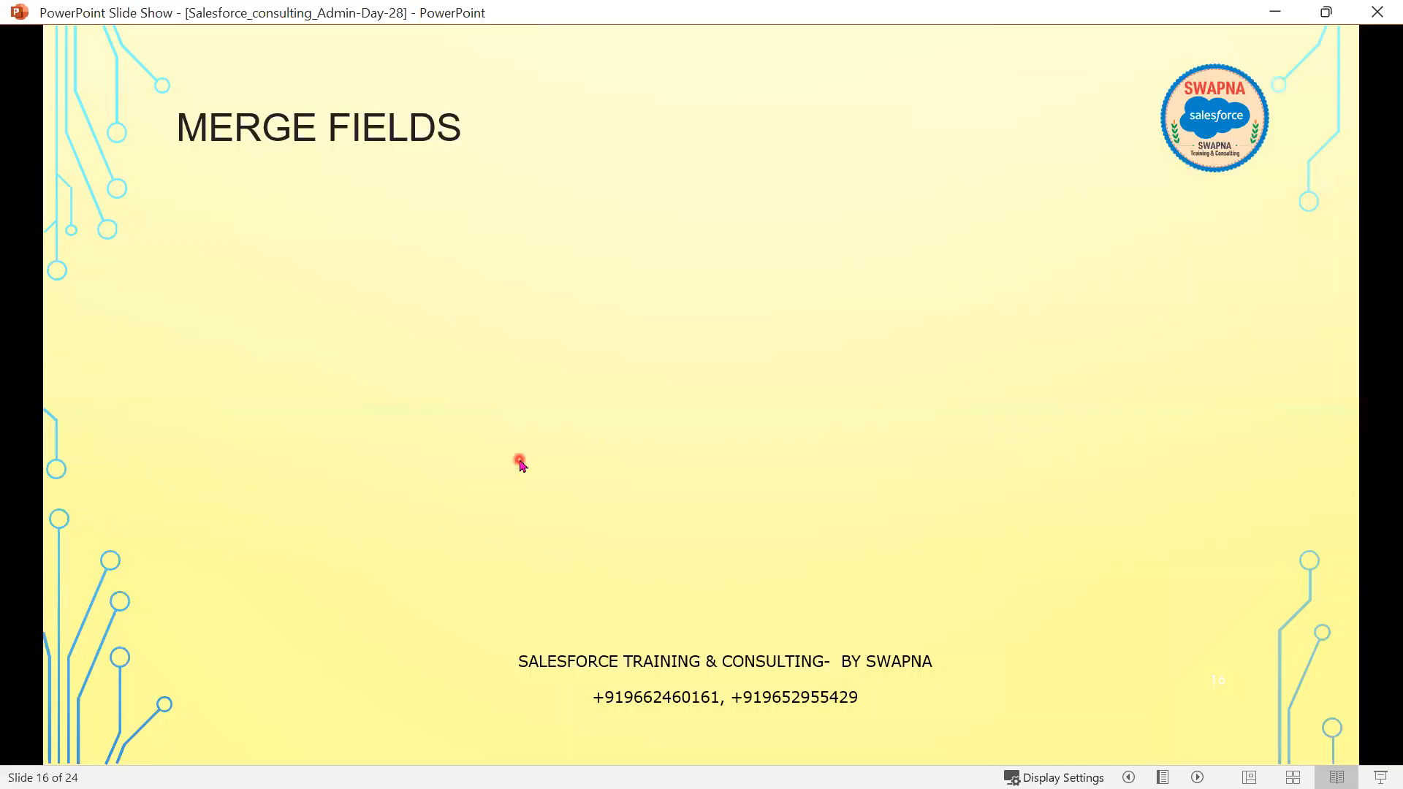
- Reveal the bullet about embedding record content in email templates, briefly checking the Notepad++ template
key(Right)
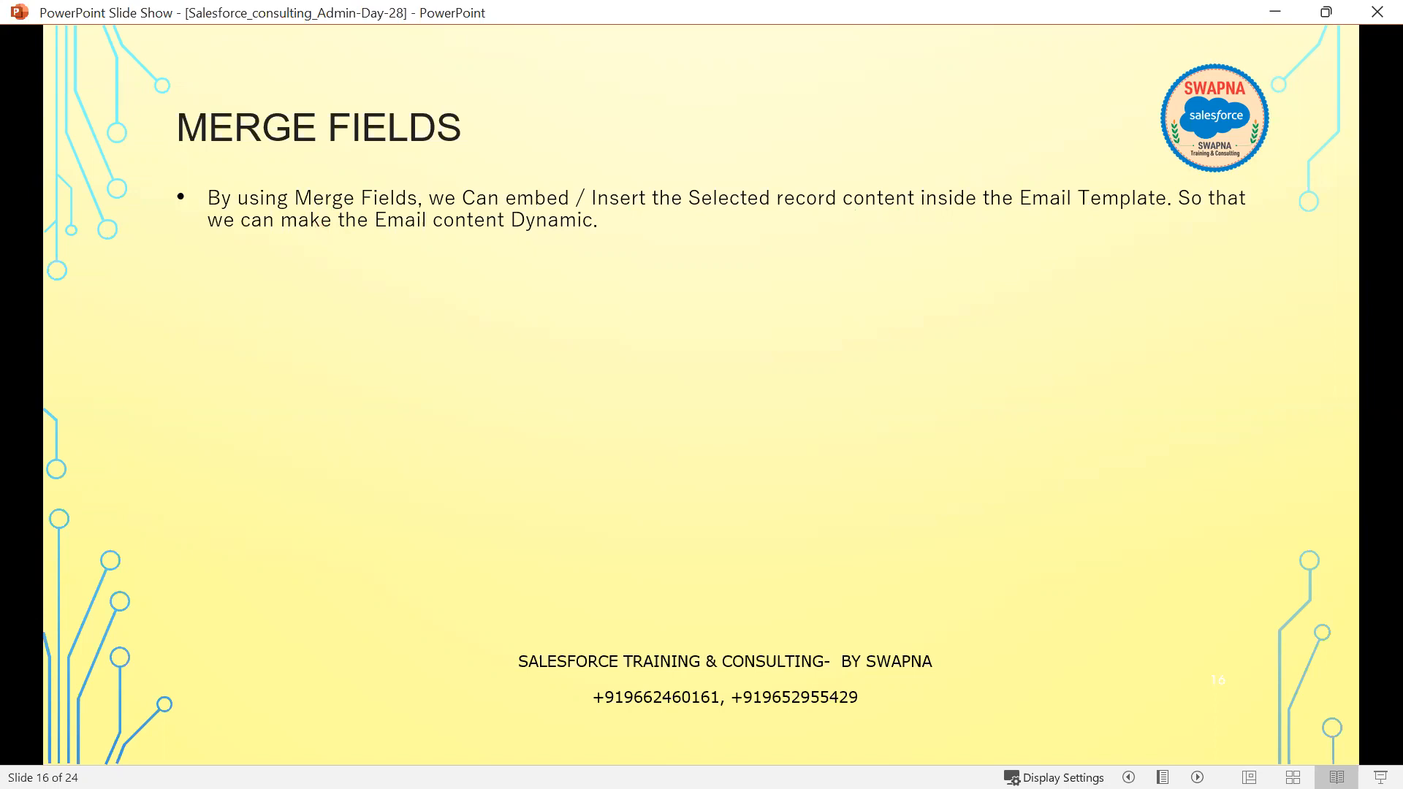
key(alt+Tab)
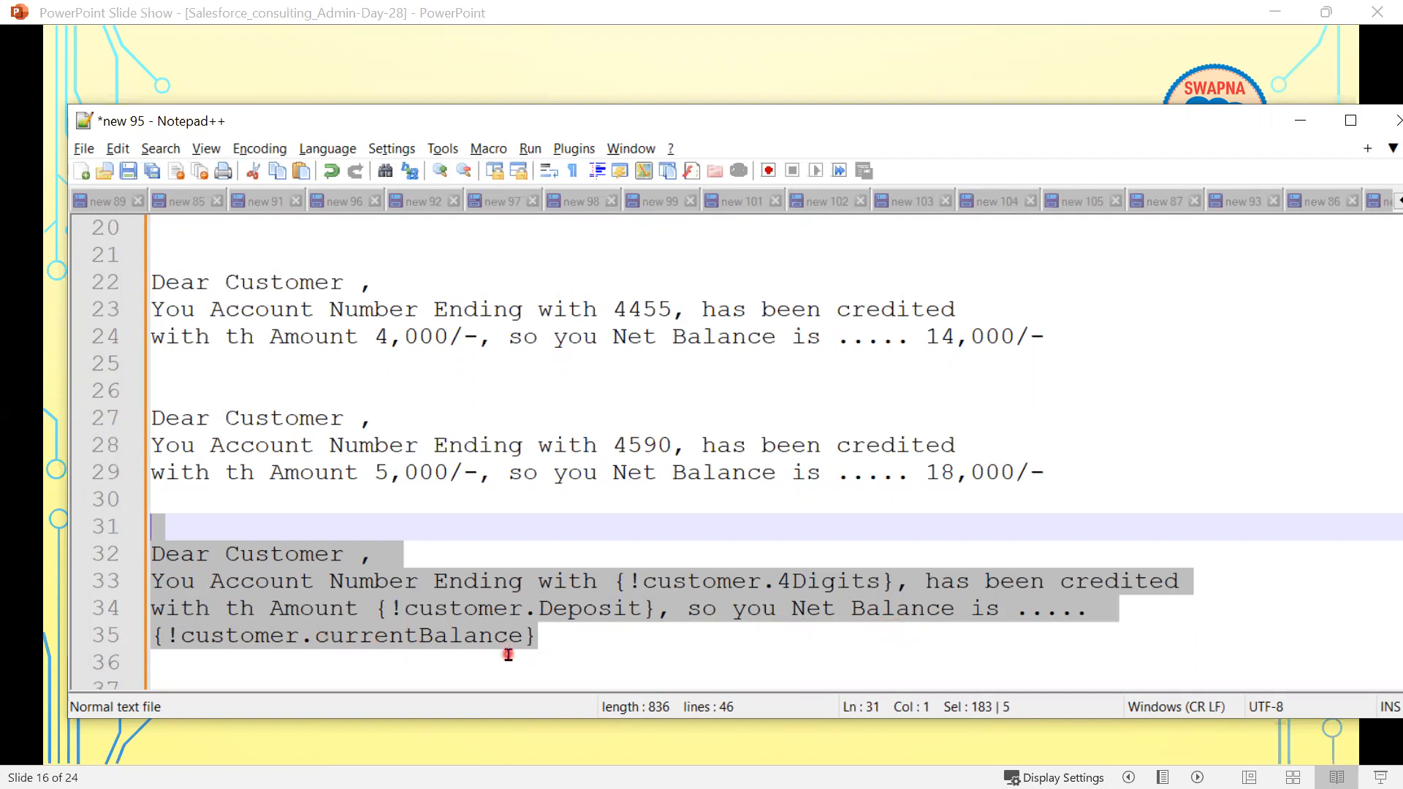
click(1299, 124)
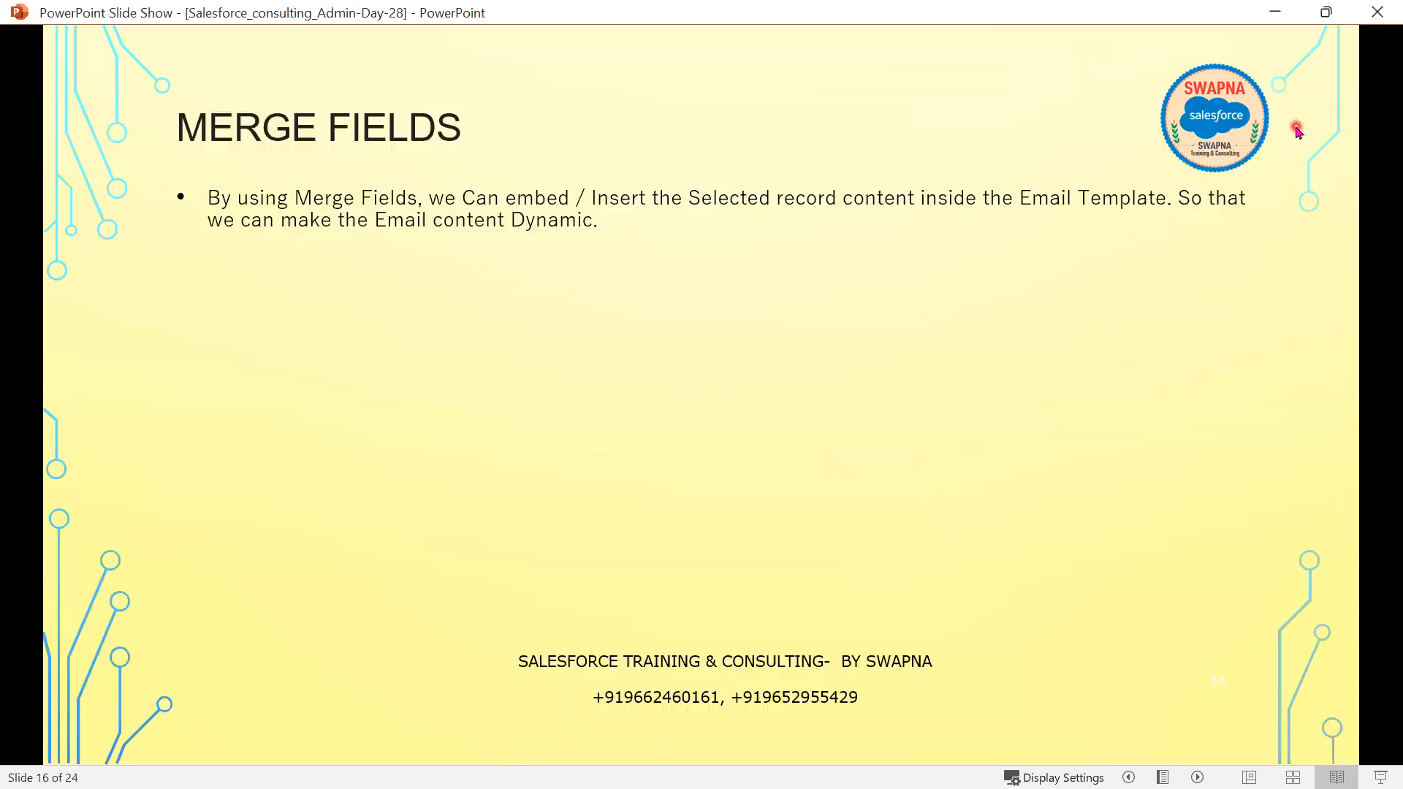
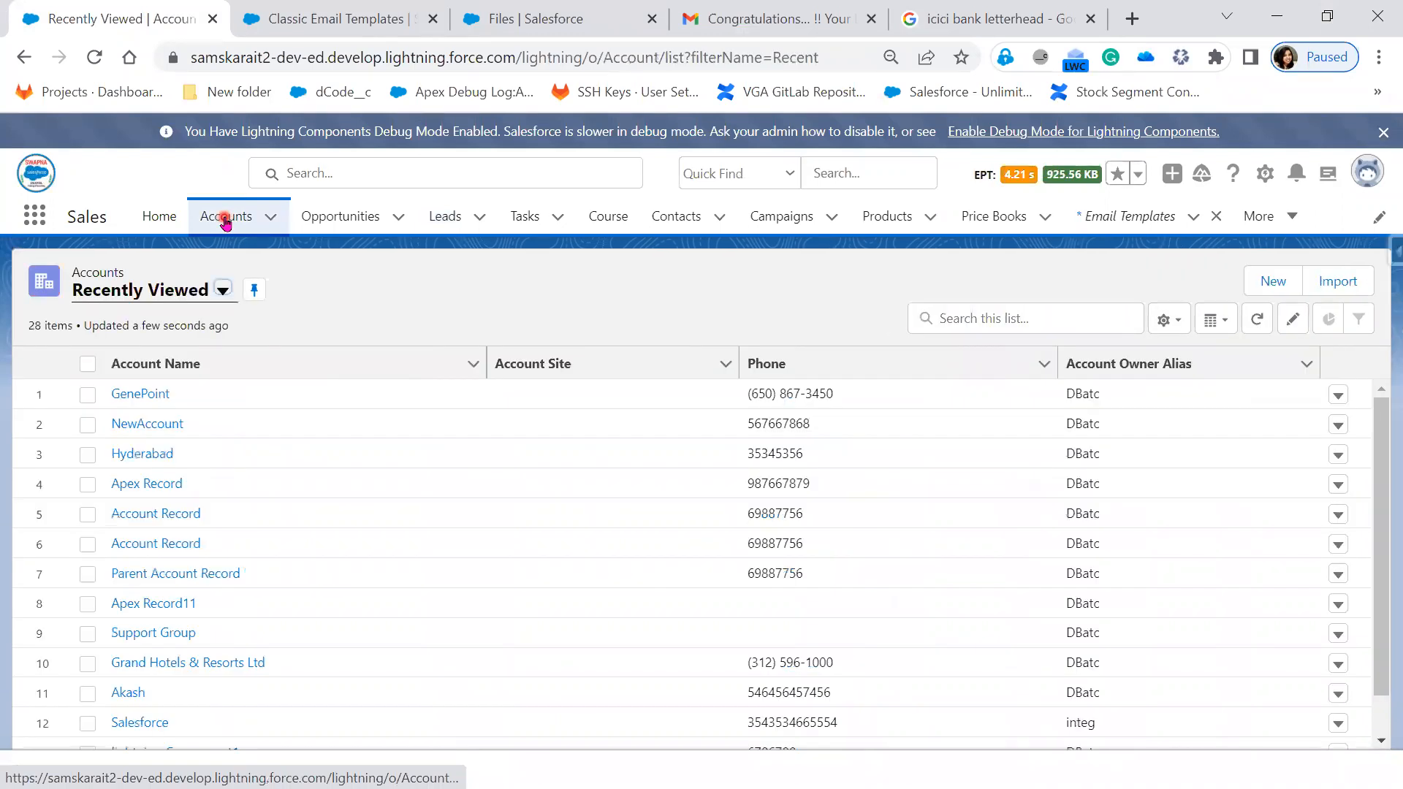
- Review the GenePoint account's details, then go back to the New Lead Creation classic template
click(138, 393)
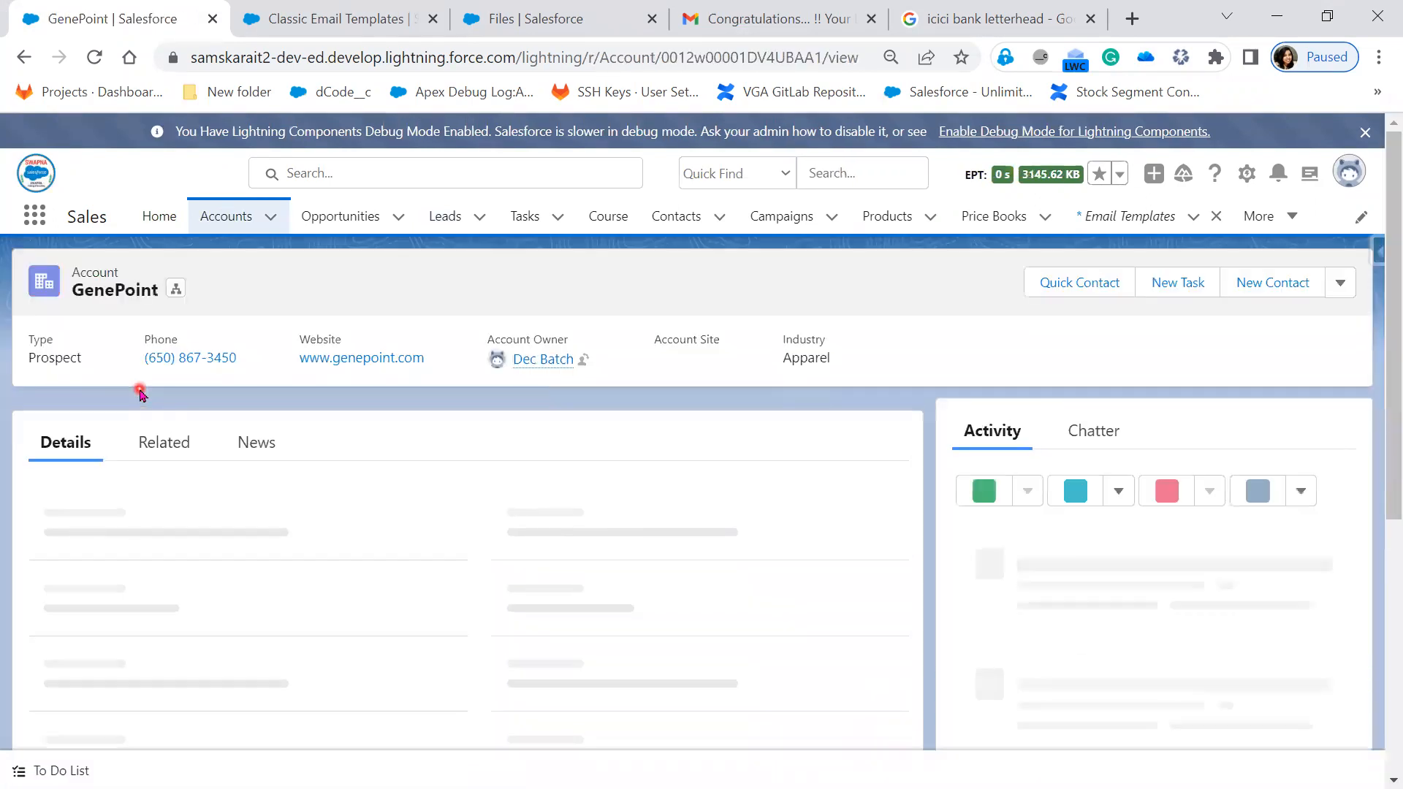
scroll(472, 669, down, 3)
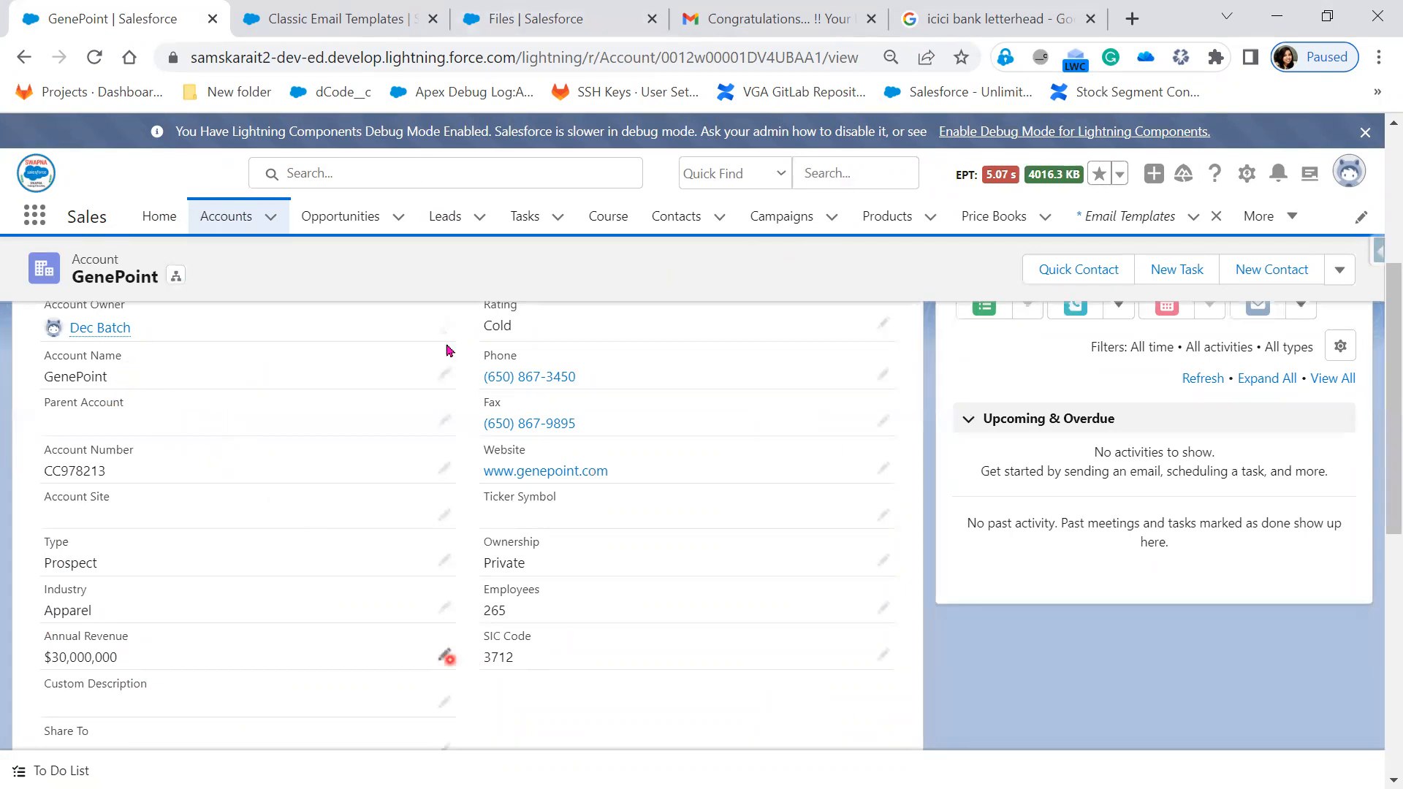
click(328, 22)
scroll(867, 573, up, 10)
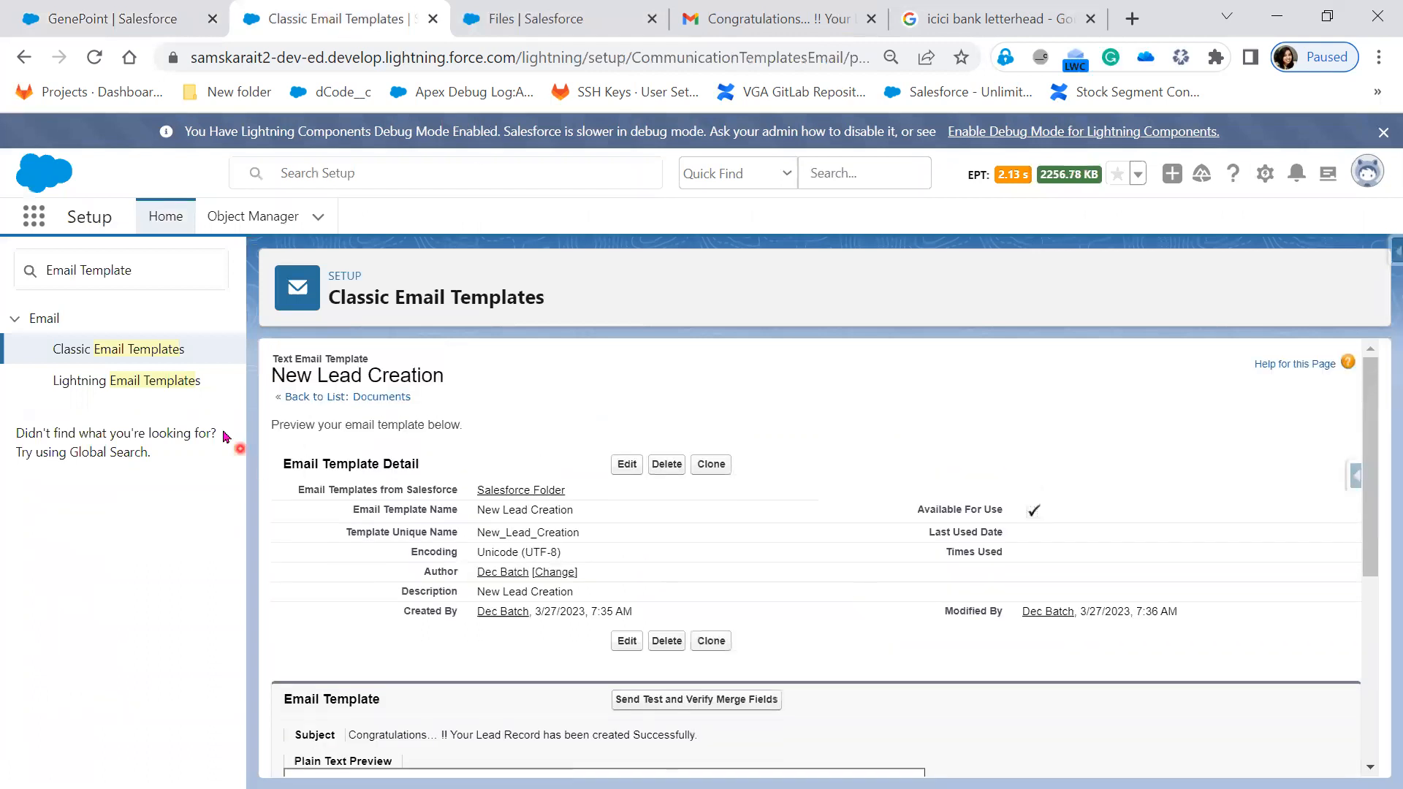
- Reload the classic email templates list and revisit the merge fields use-case slide
click(117, 348)
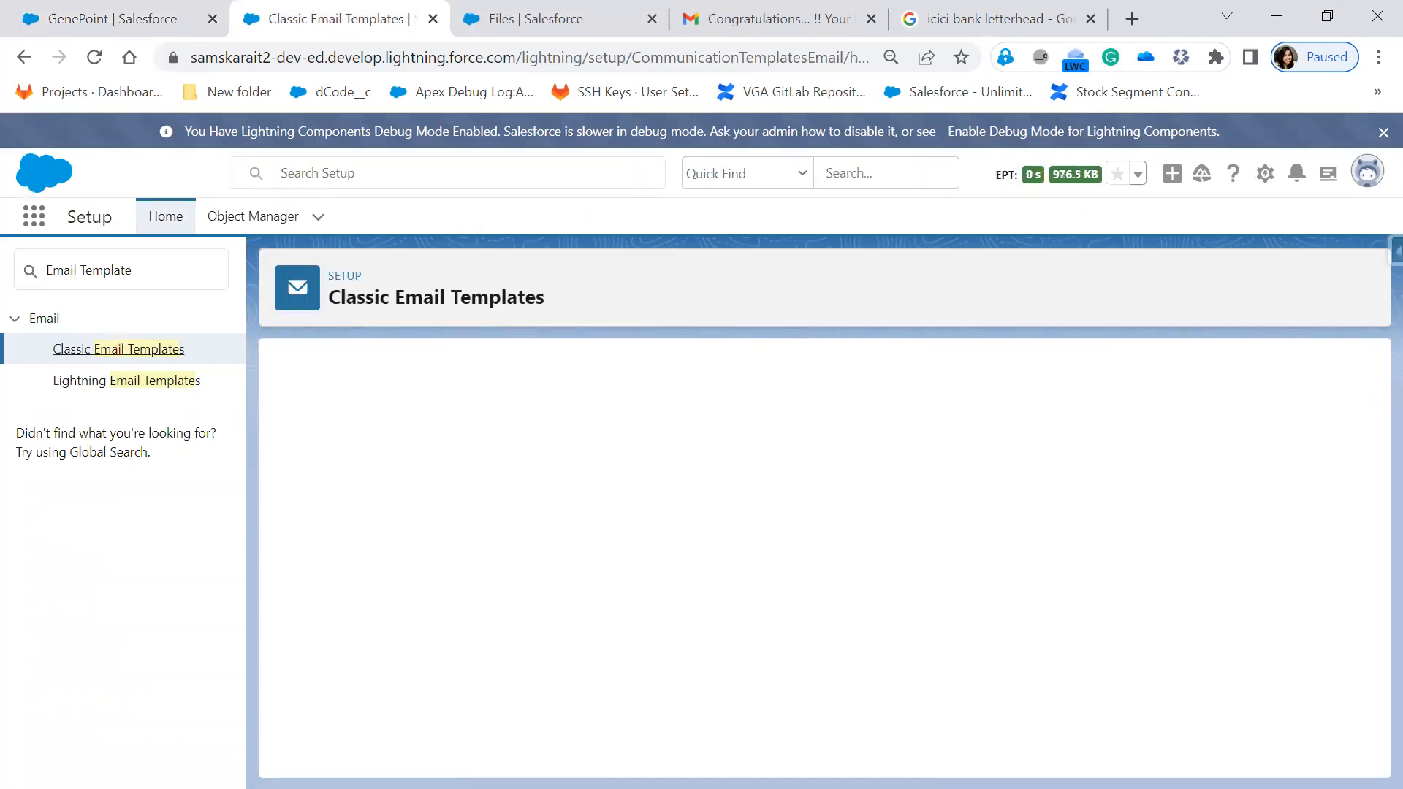
key(alt+Tab)
click(739, 577)
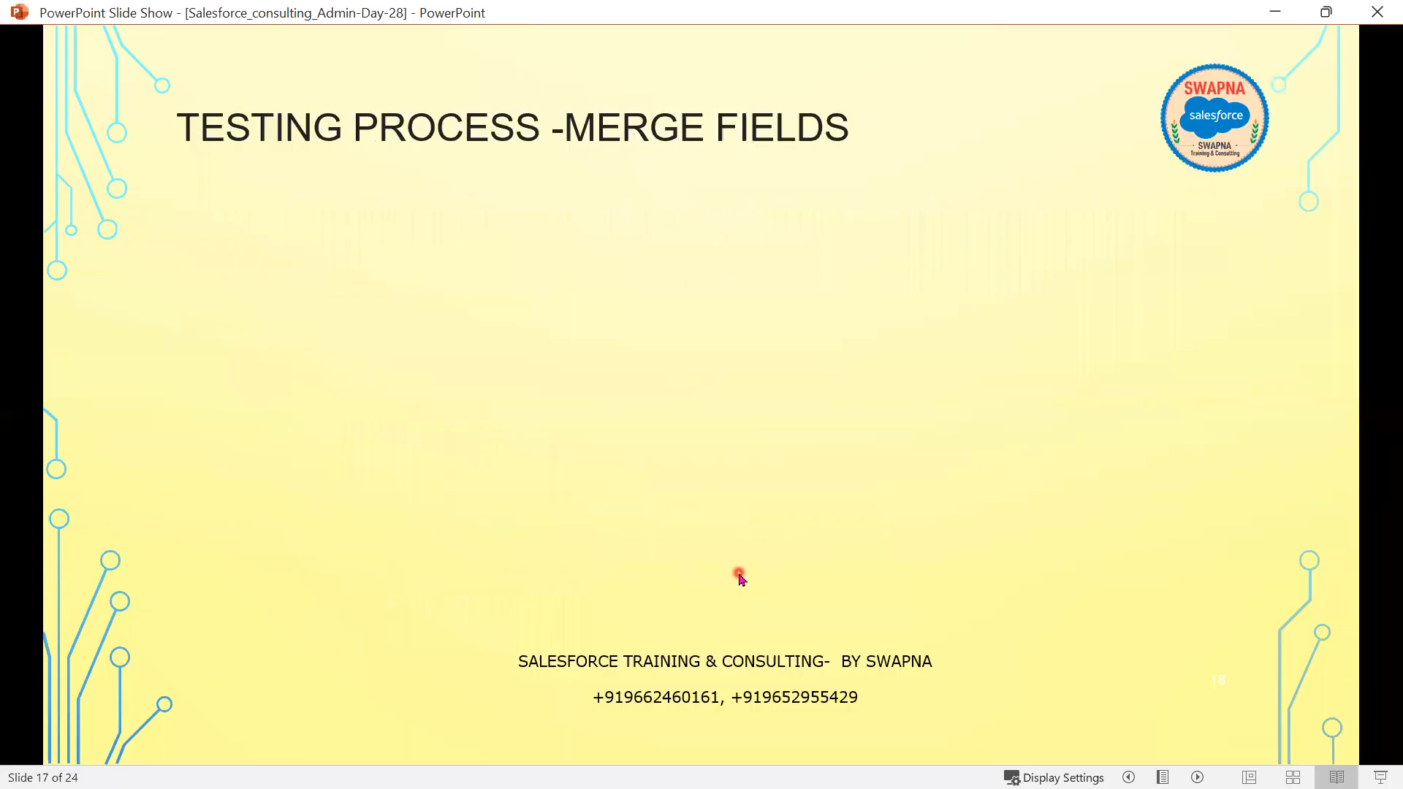
key(Left)
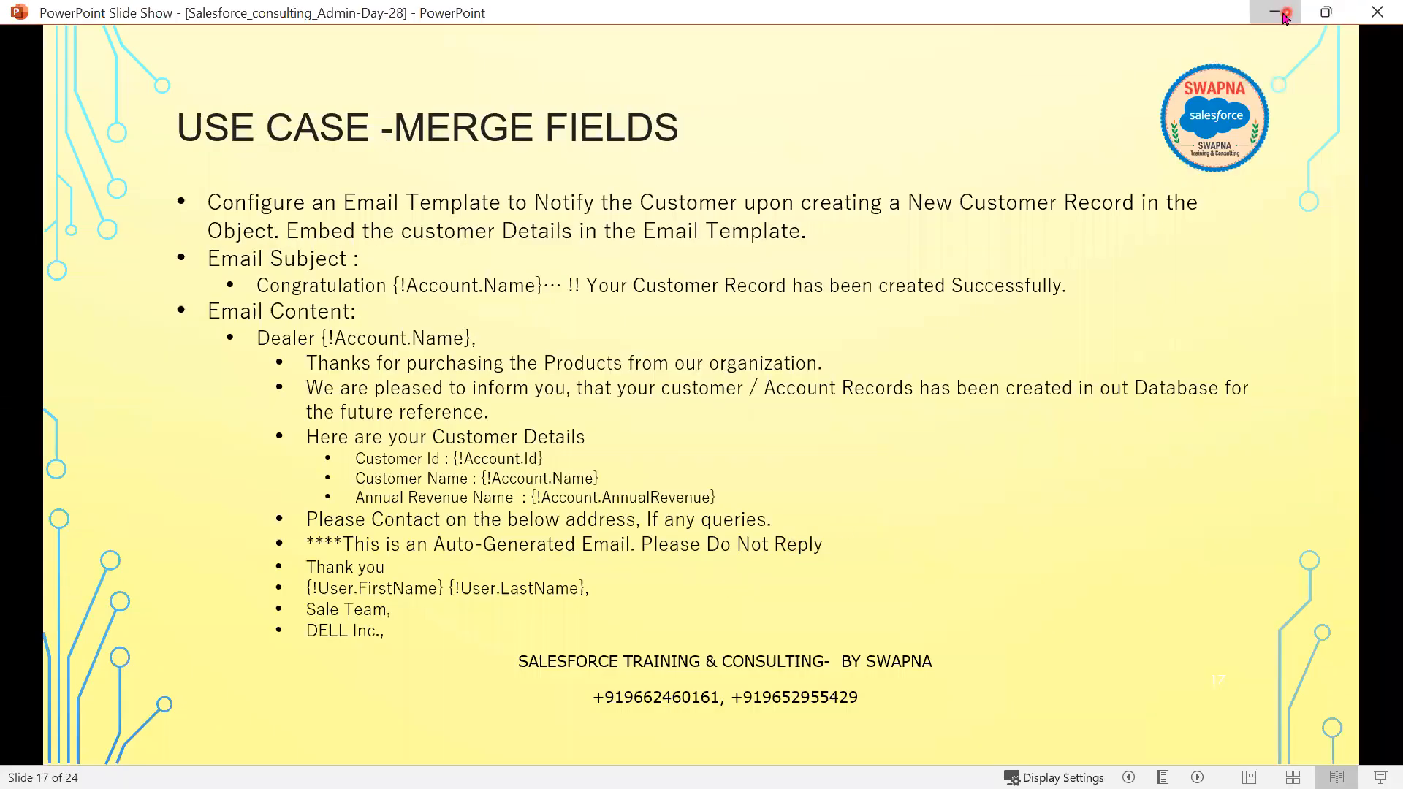
key(alt+Tab)
- Start a new Text-type classic email template and continue to step 2
click(665, 520)
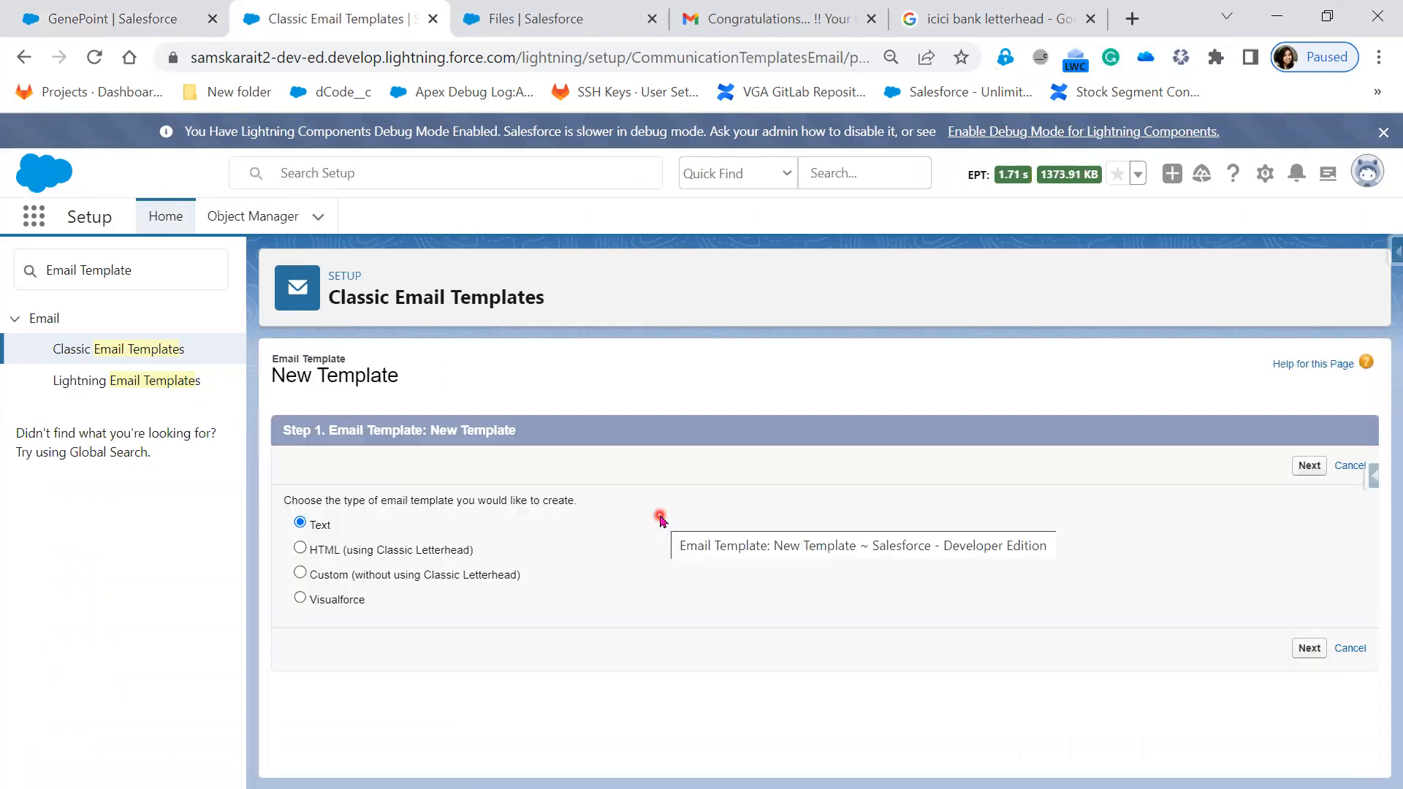
click(319, 526)
click(1310, 649)
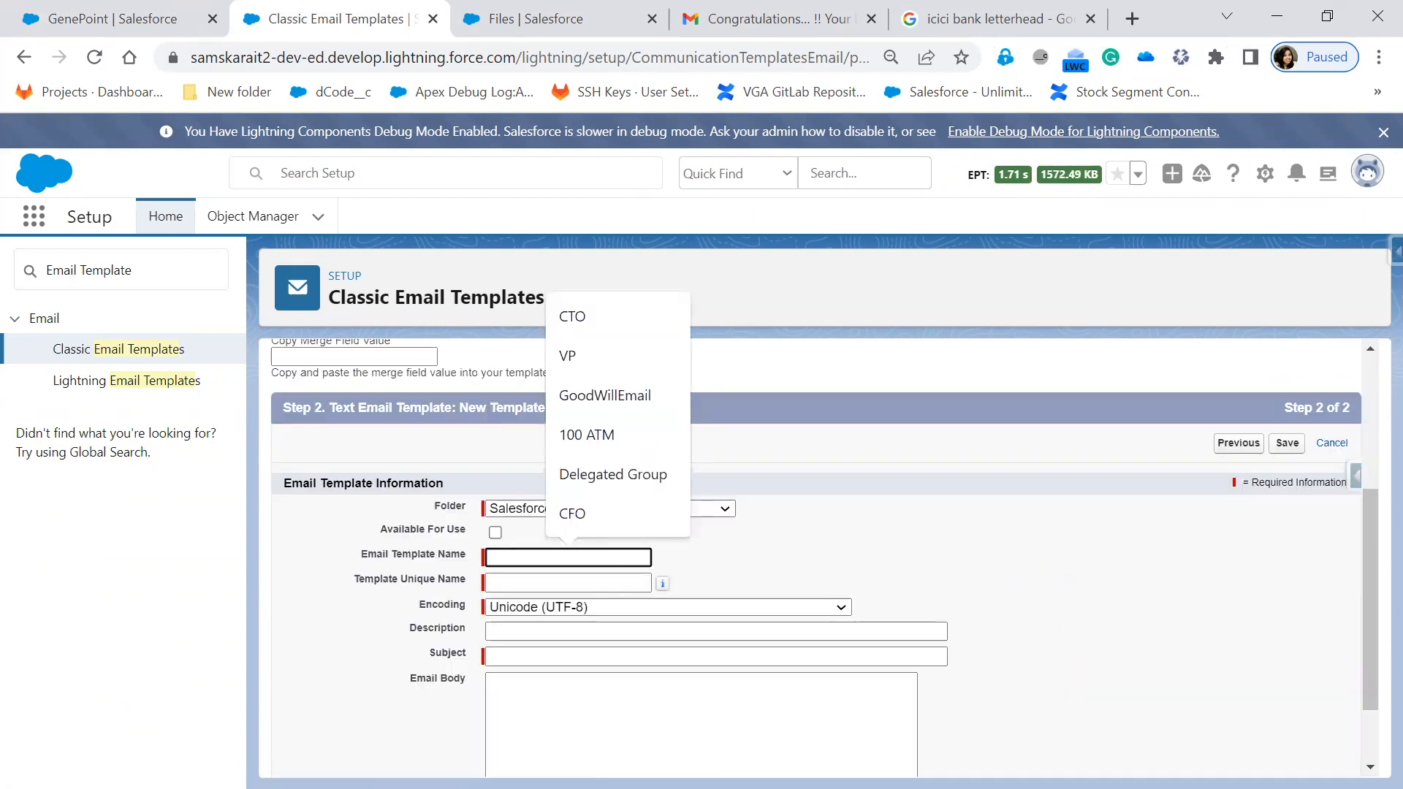
- Mark the template Available For Use and name it 'New Customer Record'
click(1025, 577)
click(496, 531)
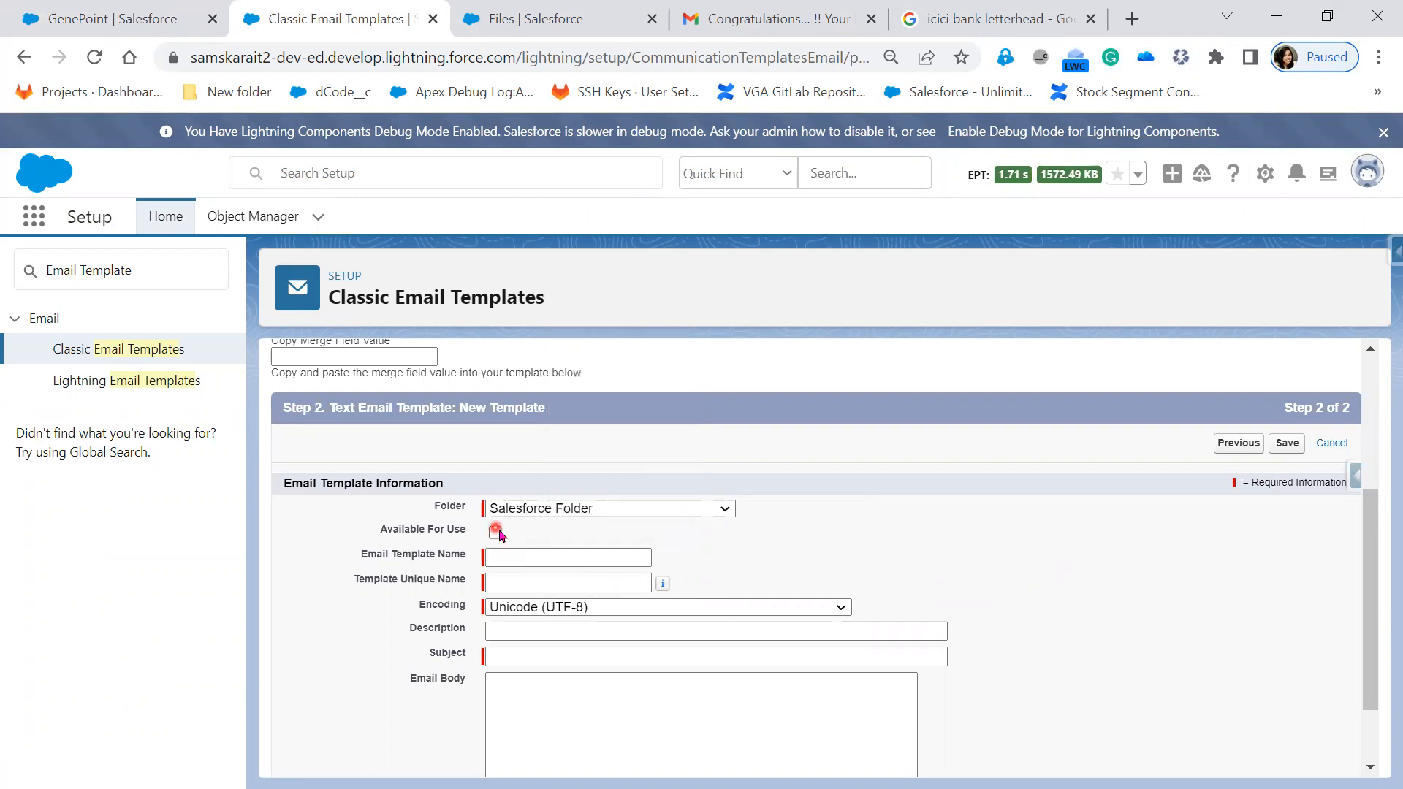
scroll(1065, 583, up, 2)
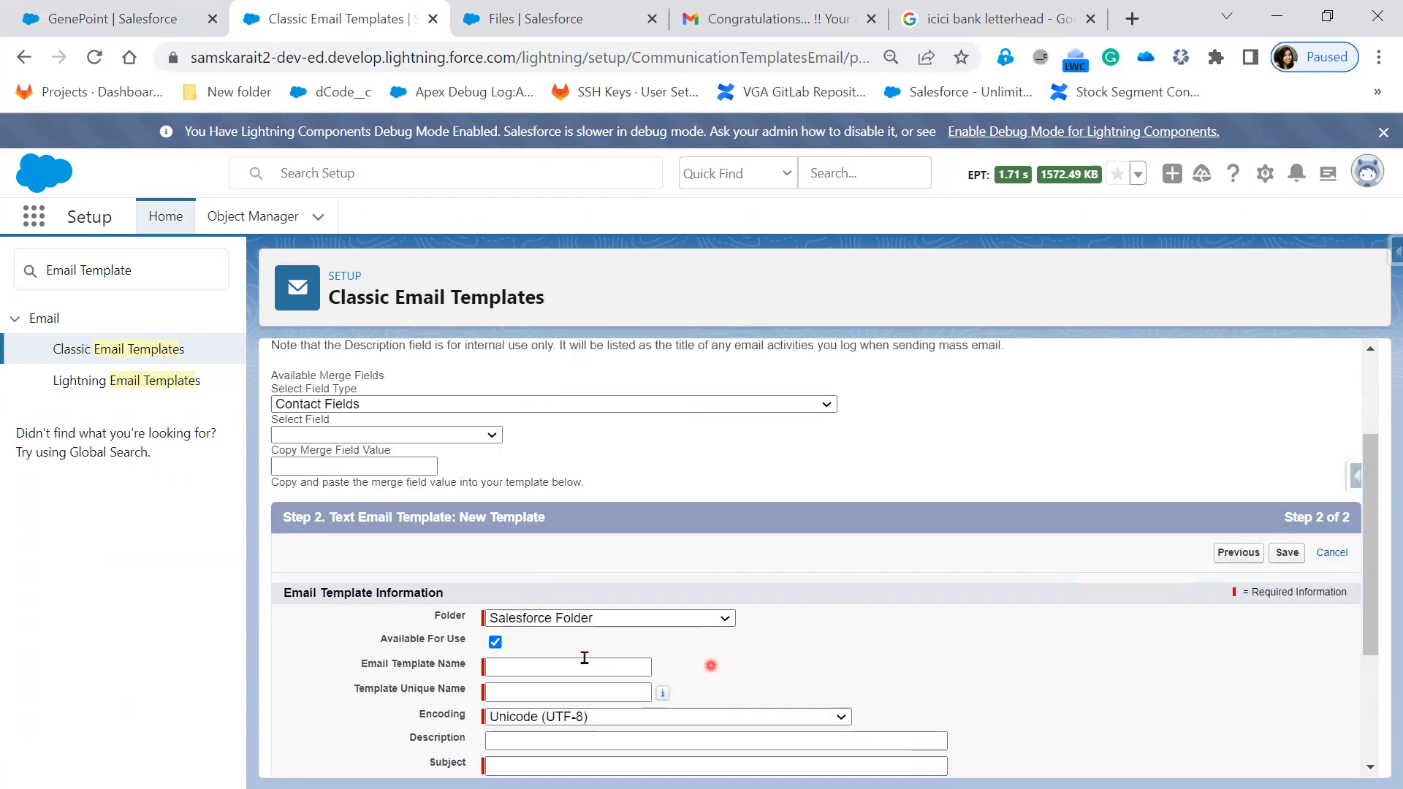
click(575, 663)
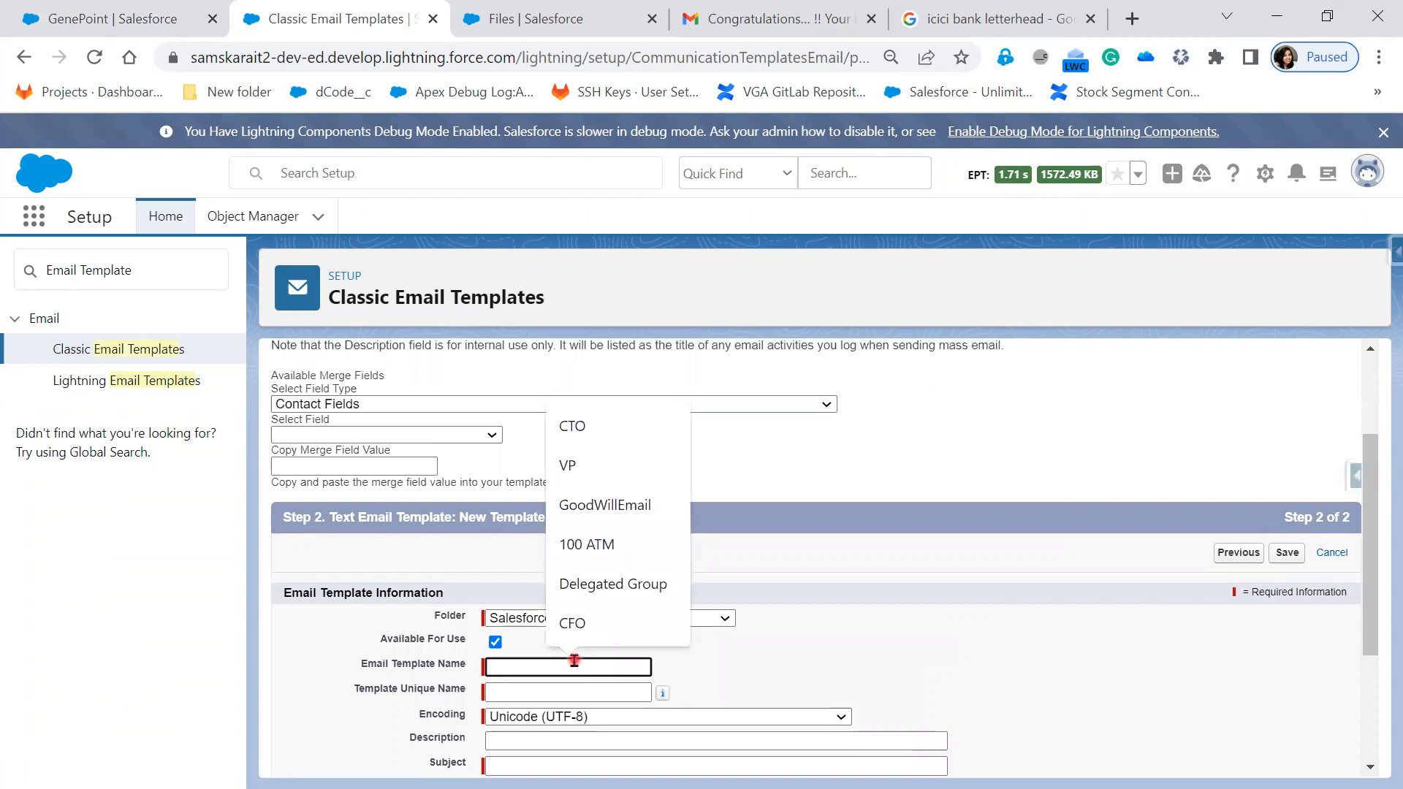
text(New )
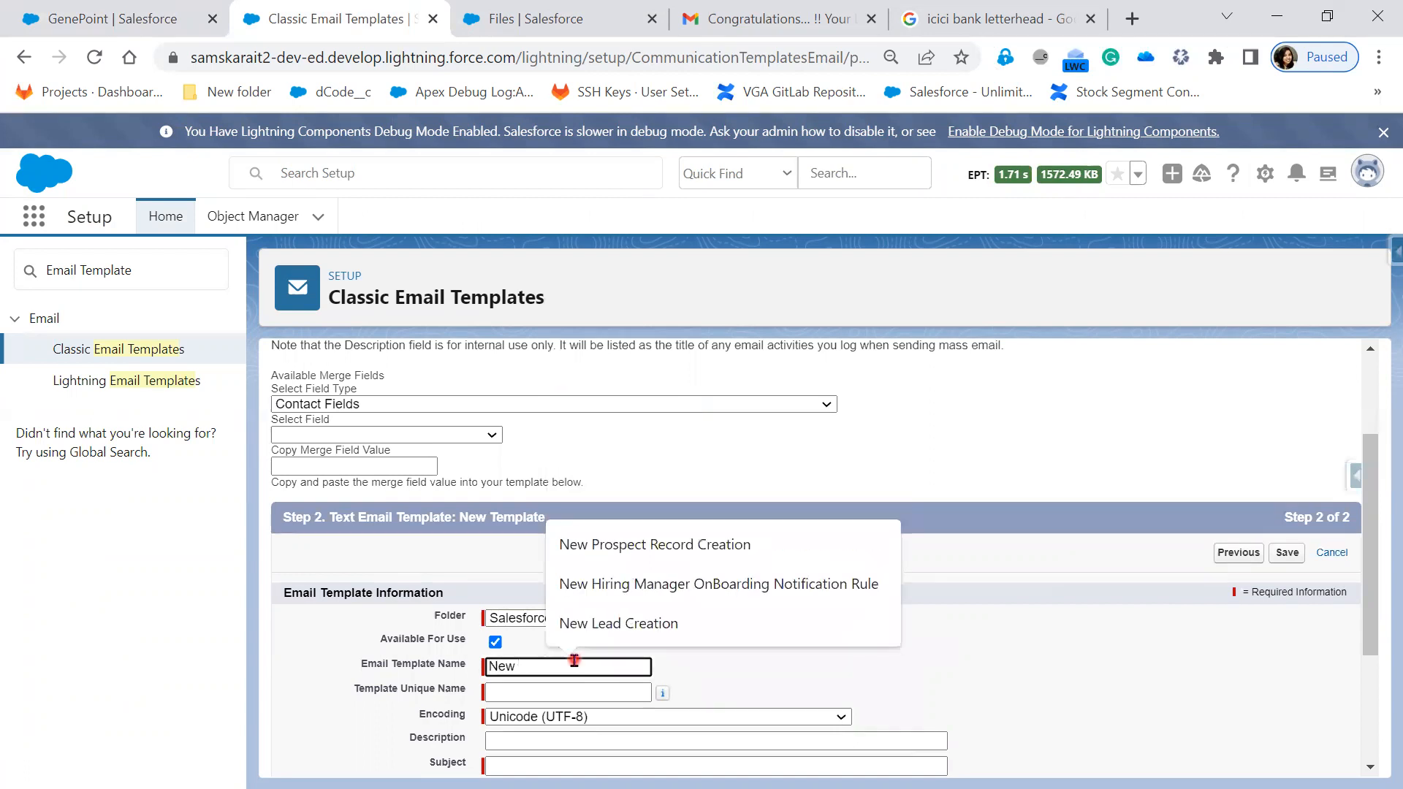
text(Customer Record)
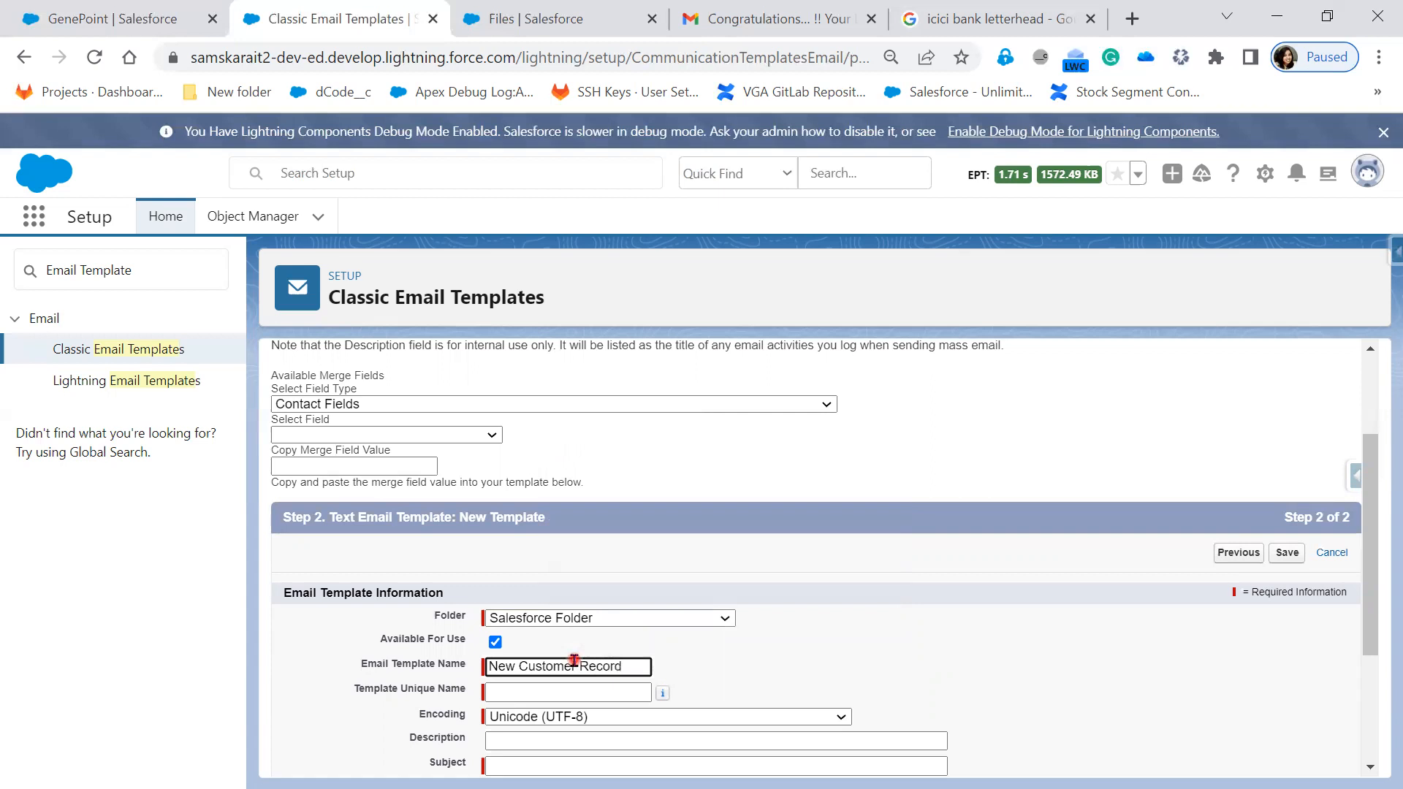
scroll(953, 547, up, 2)
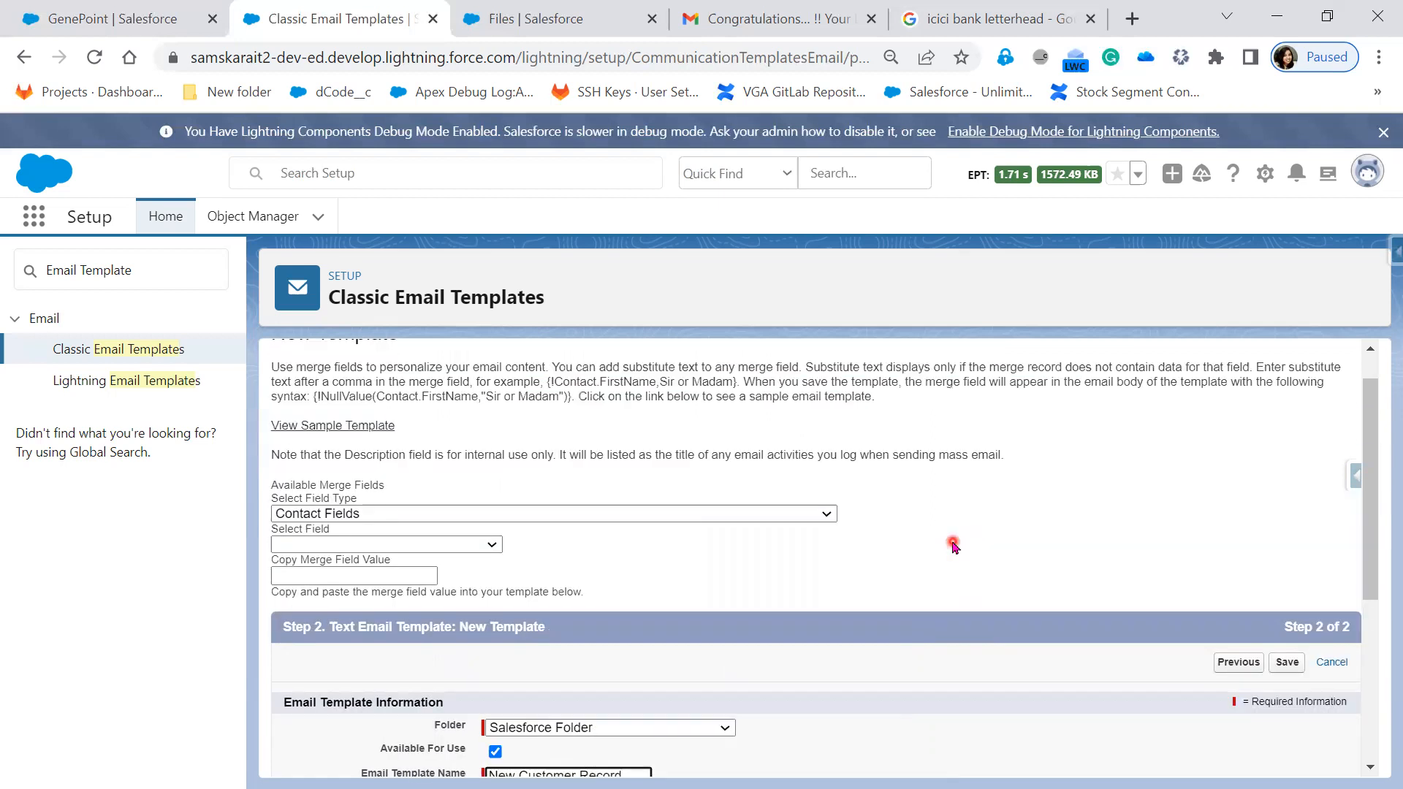
scroll(953, 546, up, 1)
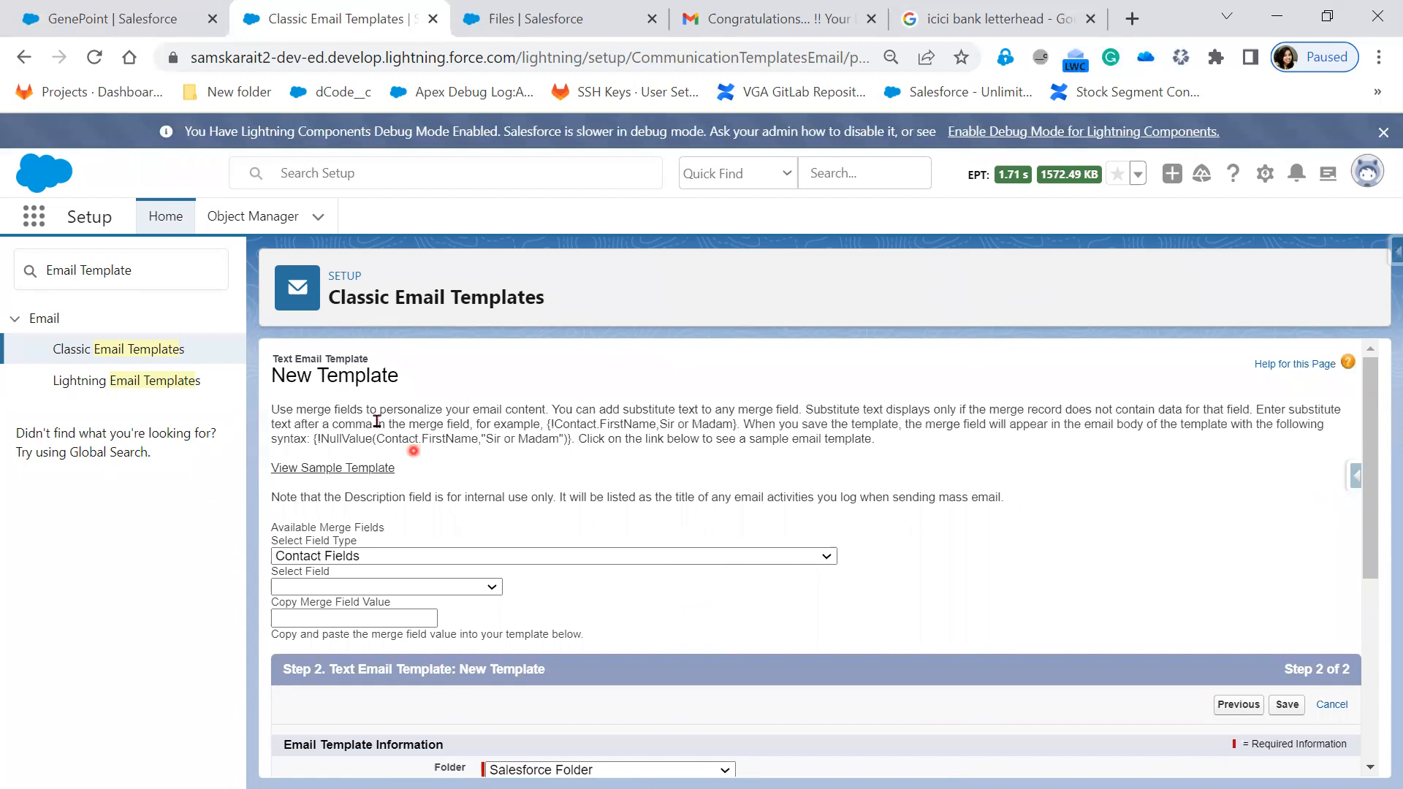
- Highlight the merge field and substitute-text help passages, then review the Notepad++ example messages
drag(317, 411, 349, 407)
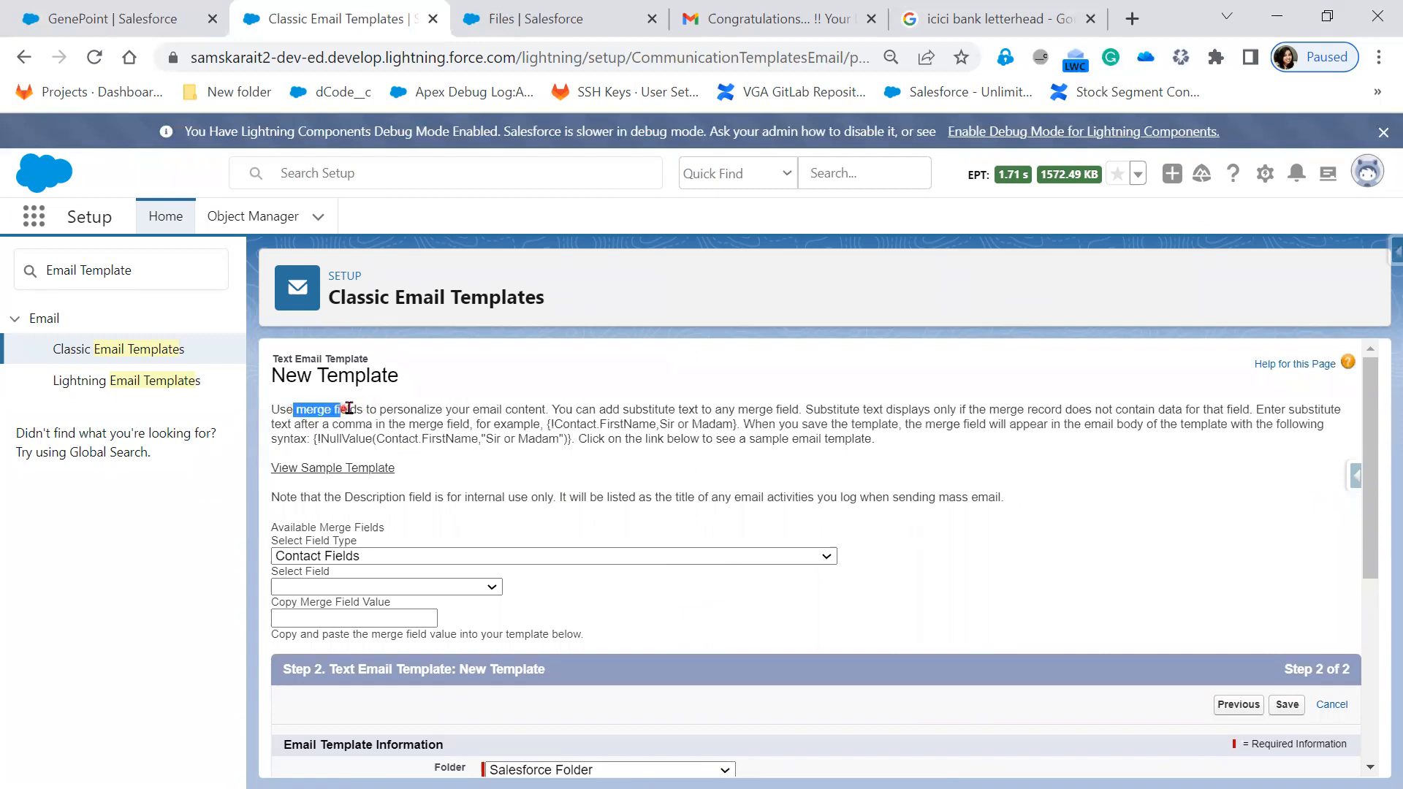
drag(451, 411, 547, 409)
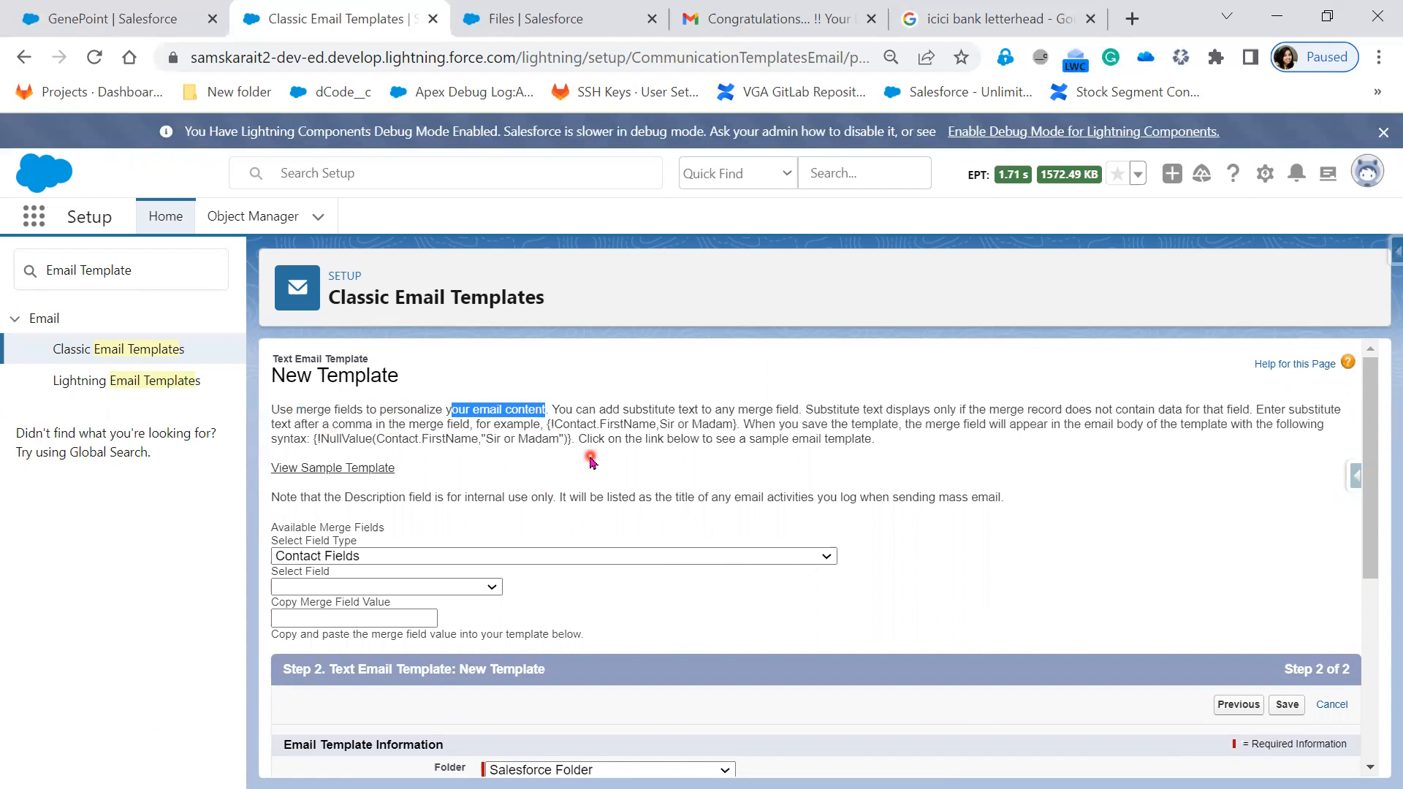
drag(990, 409, 1308, 425)
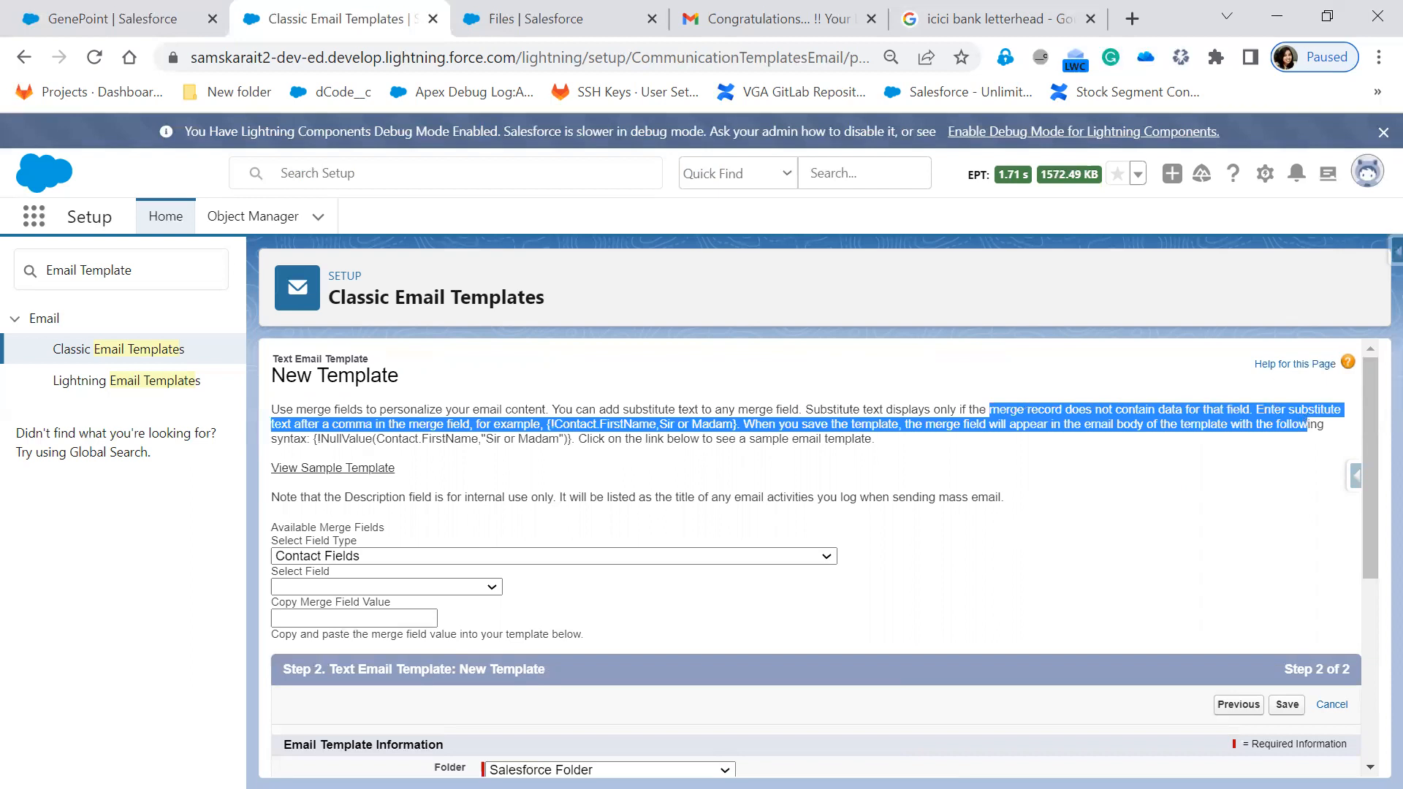
key(alt+Tab)
click(996, 640)
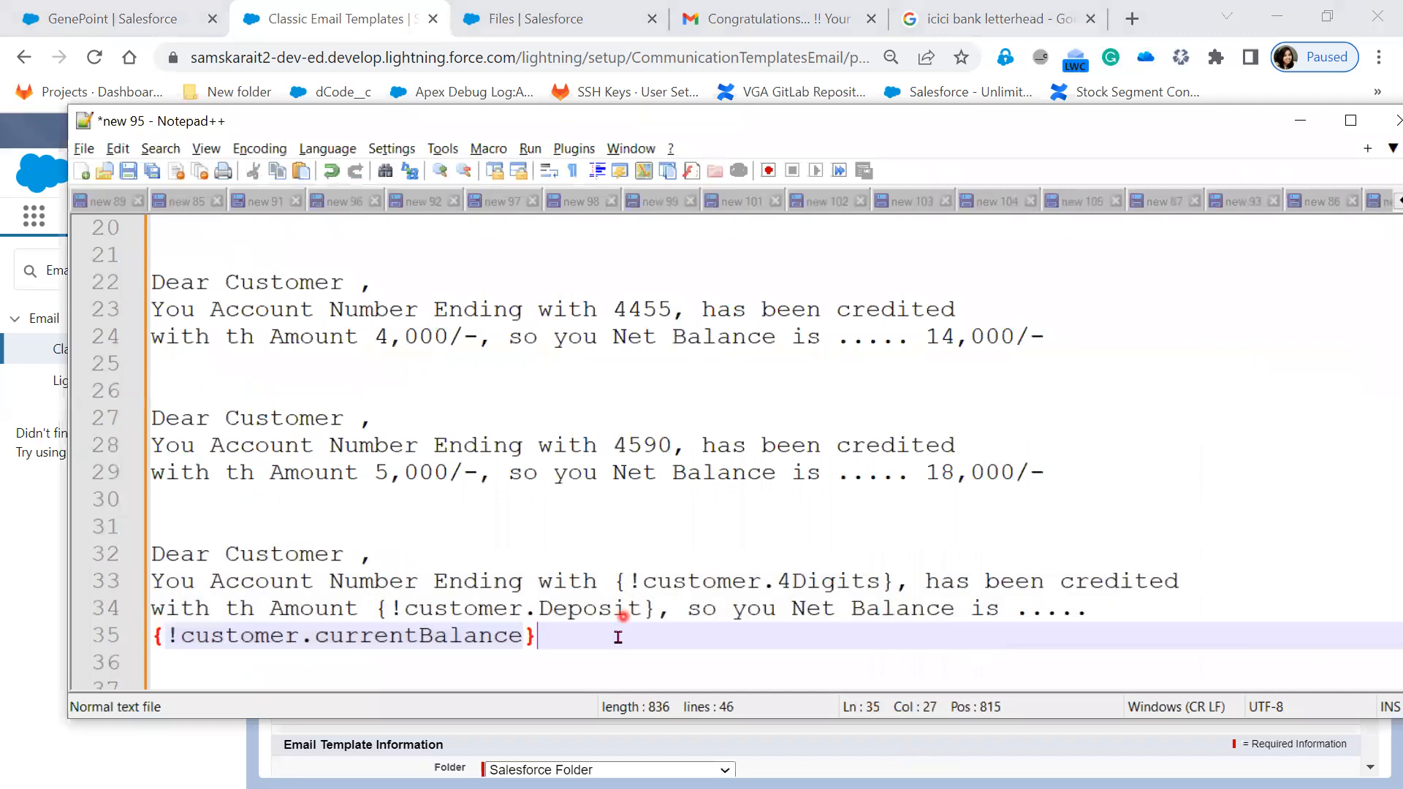
- Check the Deposit and currentBalance merge fields, then replace ' 5,000/-,' on line 29 with a comma
drag(657, 608, 376, 608)
drag(615, 638, 144, 643)
drag(657, 608, 369, 609)
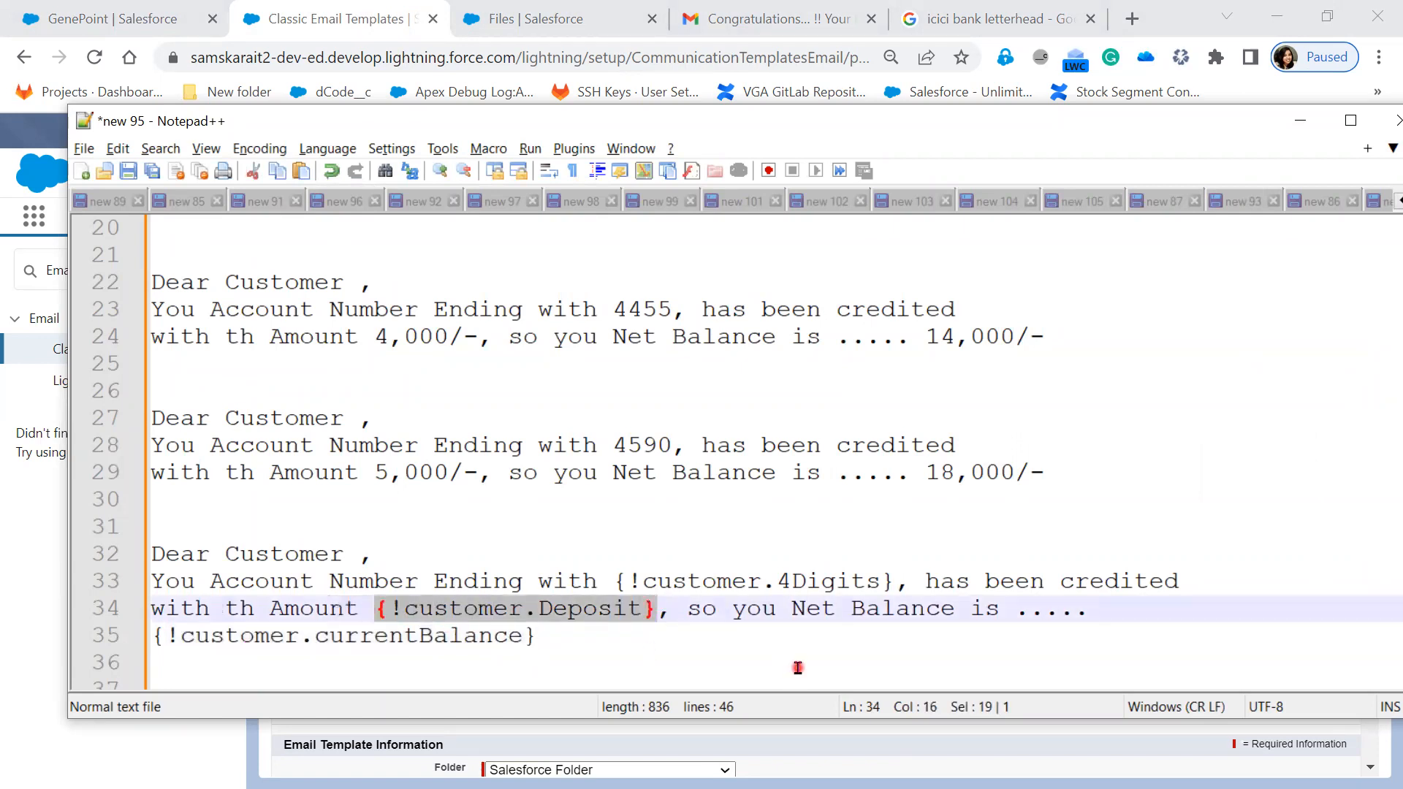
drag(494, 470, 358, 472)
key(Delete)
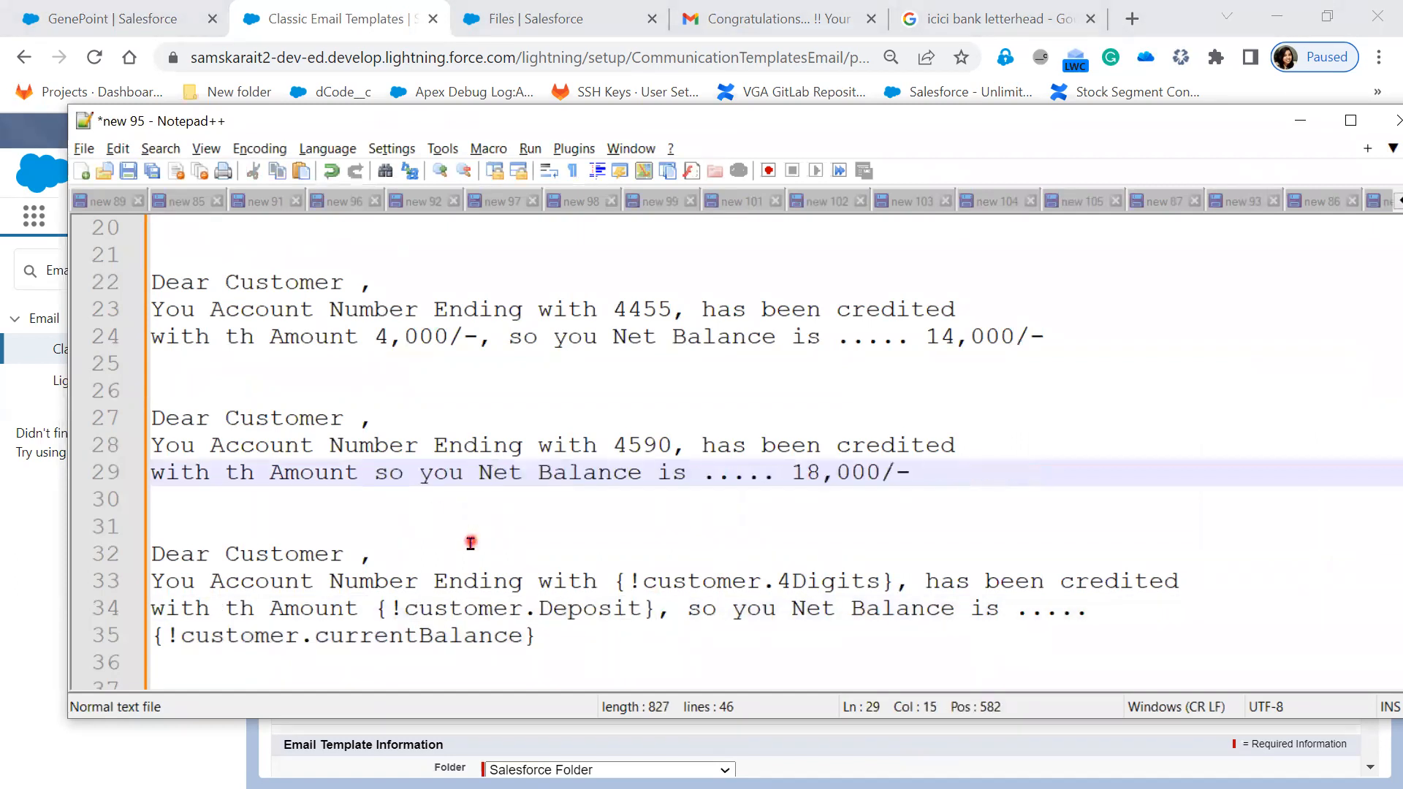
text(,)
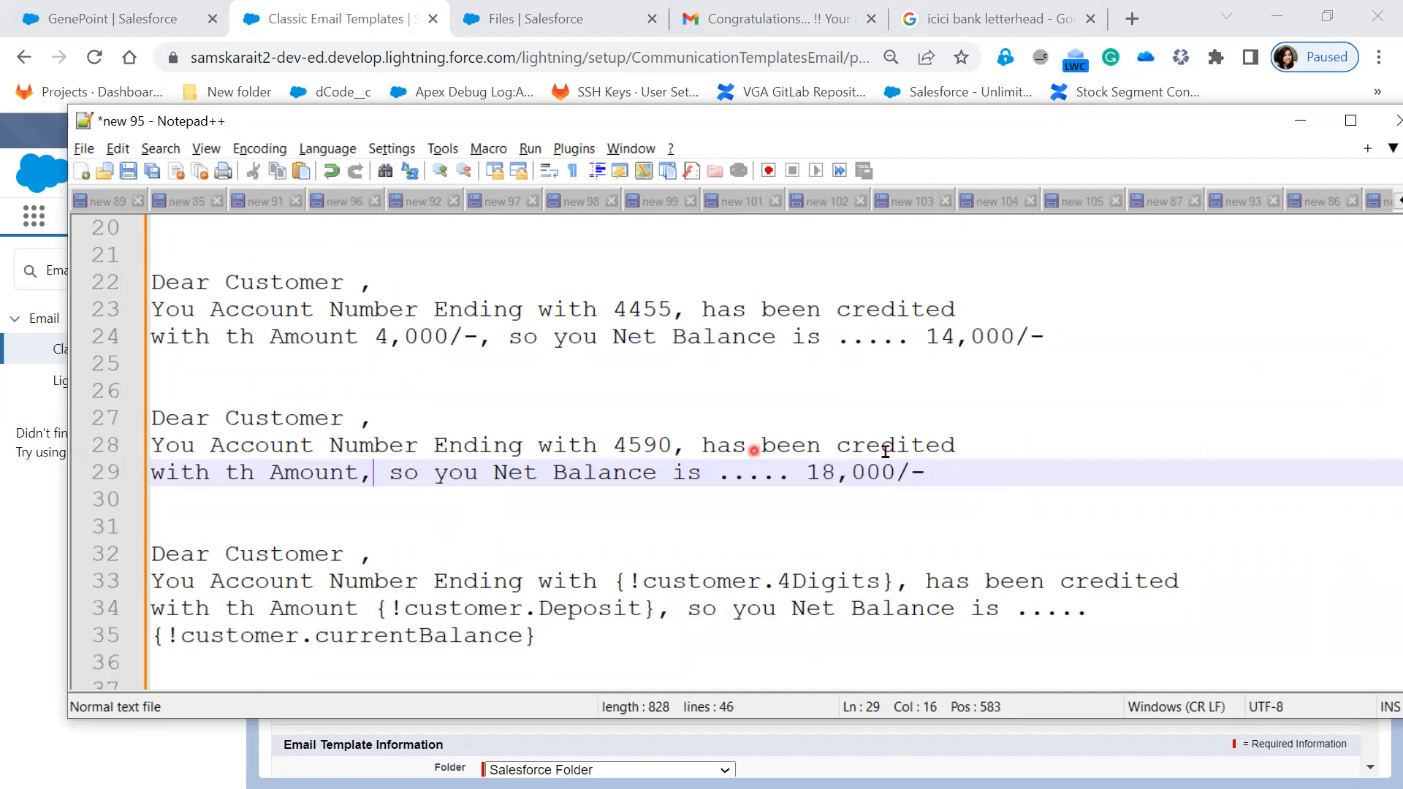
- Compare line 29's net balance phrase with the Deposit merge field, then minimize Notepad++
drag(388, 474, 881, 475)
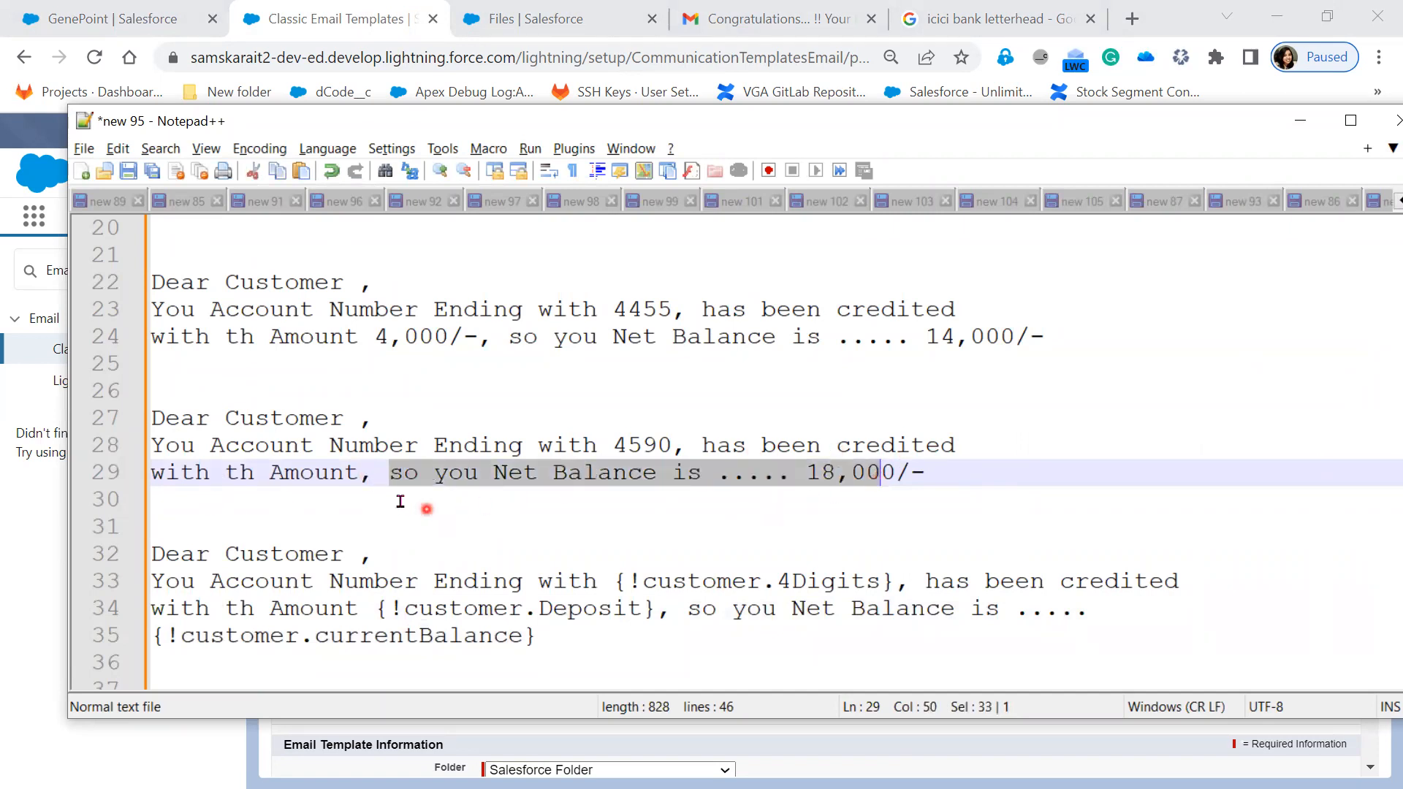
drag(387, 609, 658, 610)
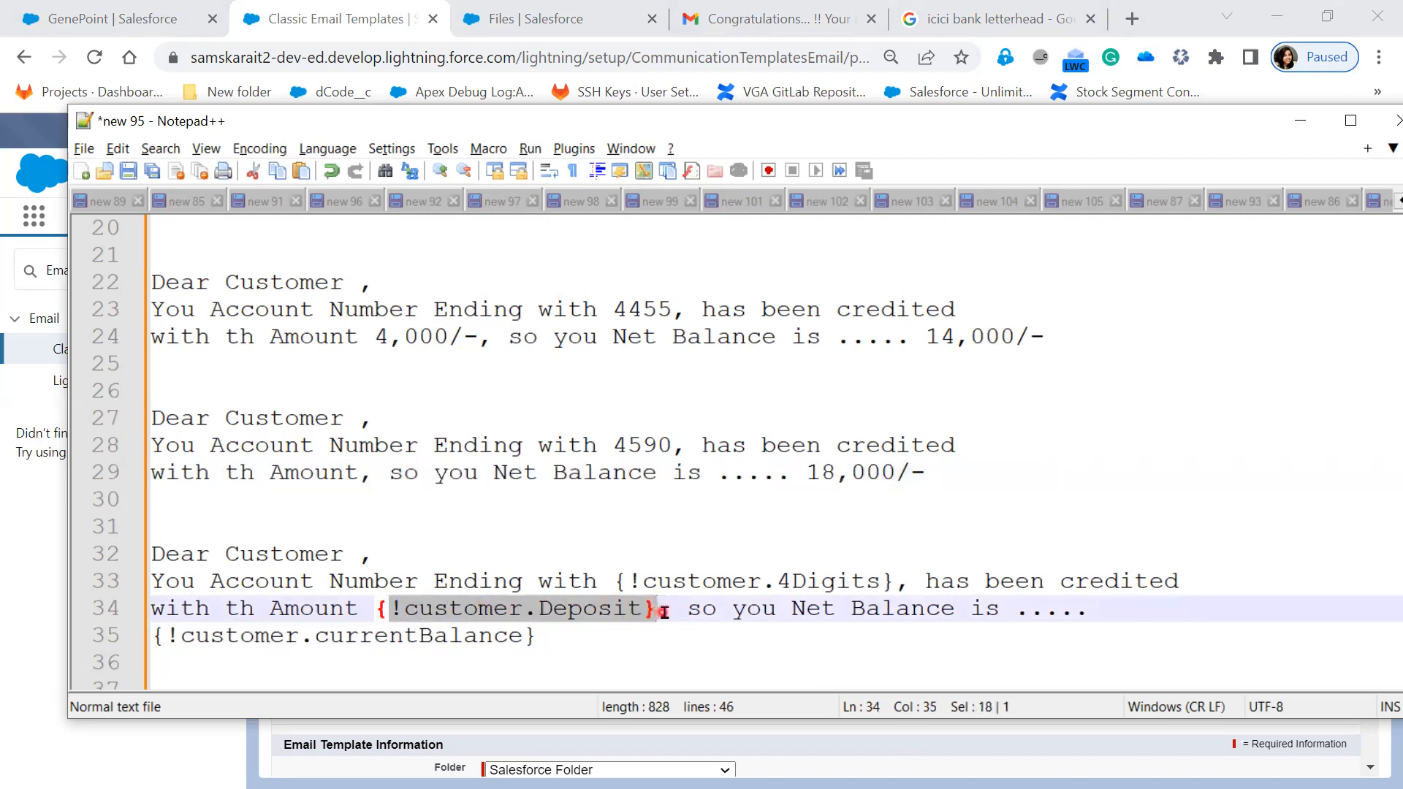
click(355, 475)
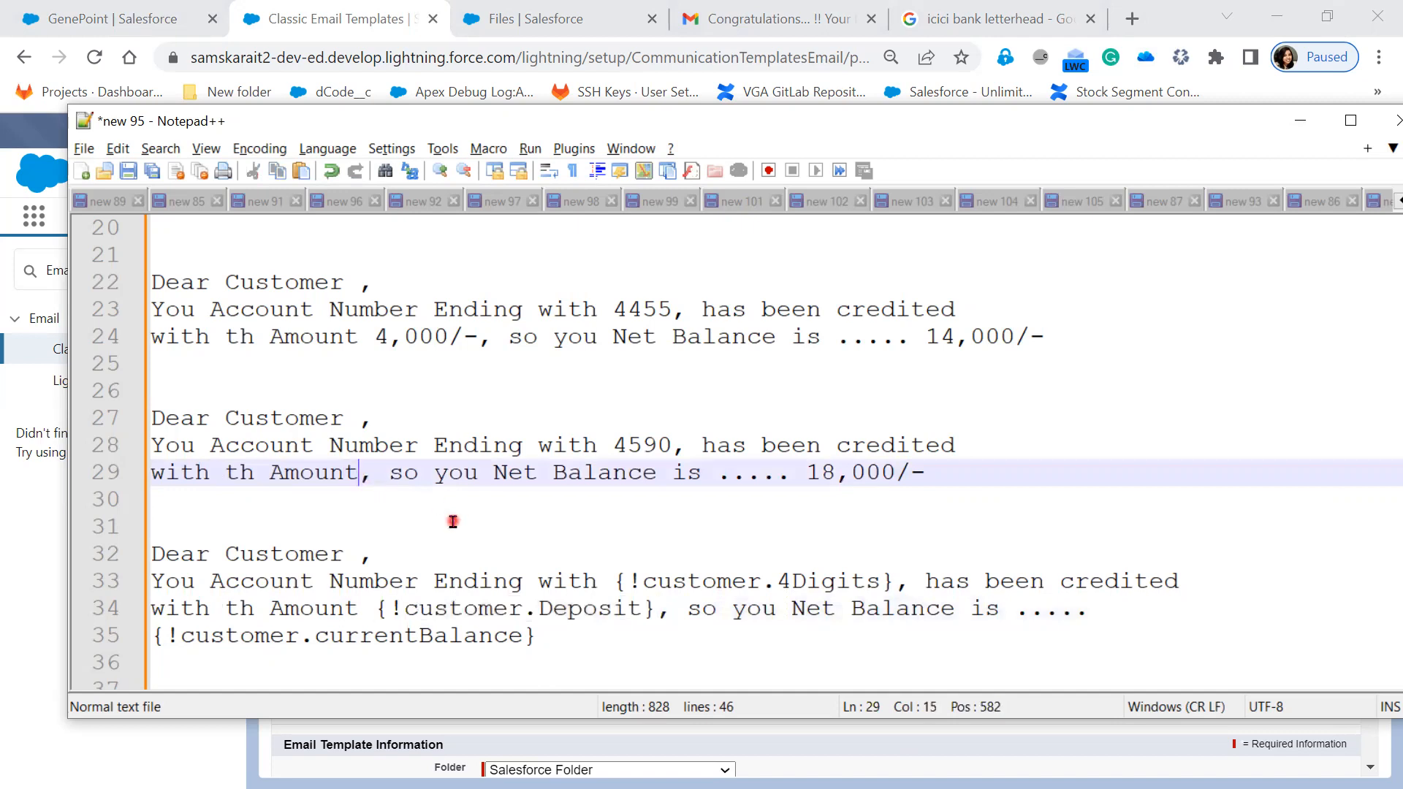
click(1299, 120)
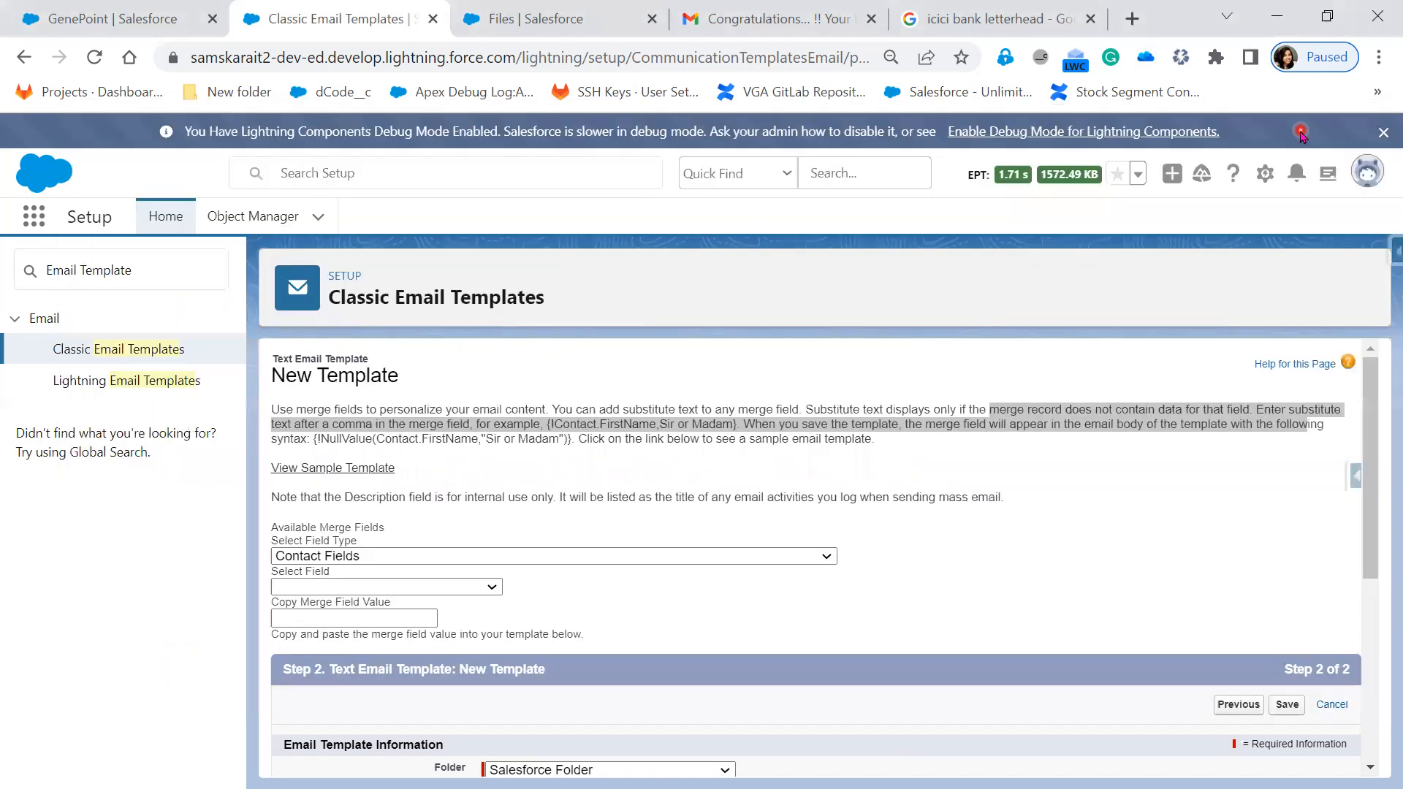
- Highlight the FirstName example and the sample-template sentence in the merge field help
click(1197, 471)
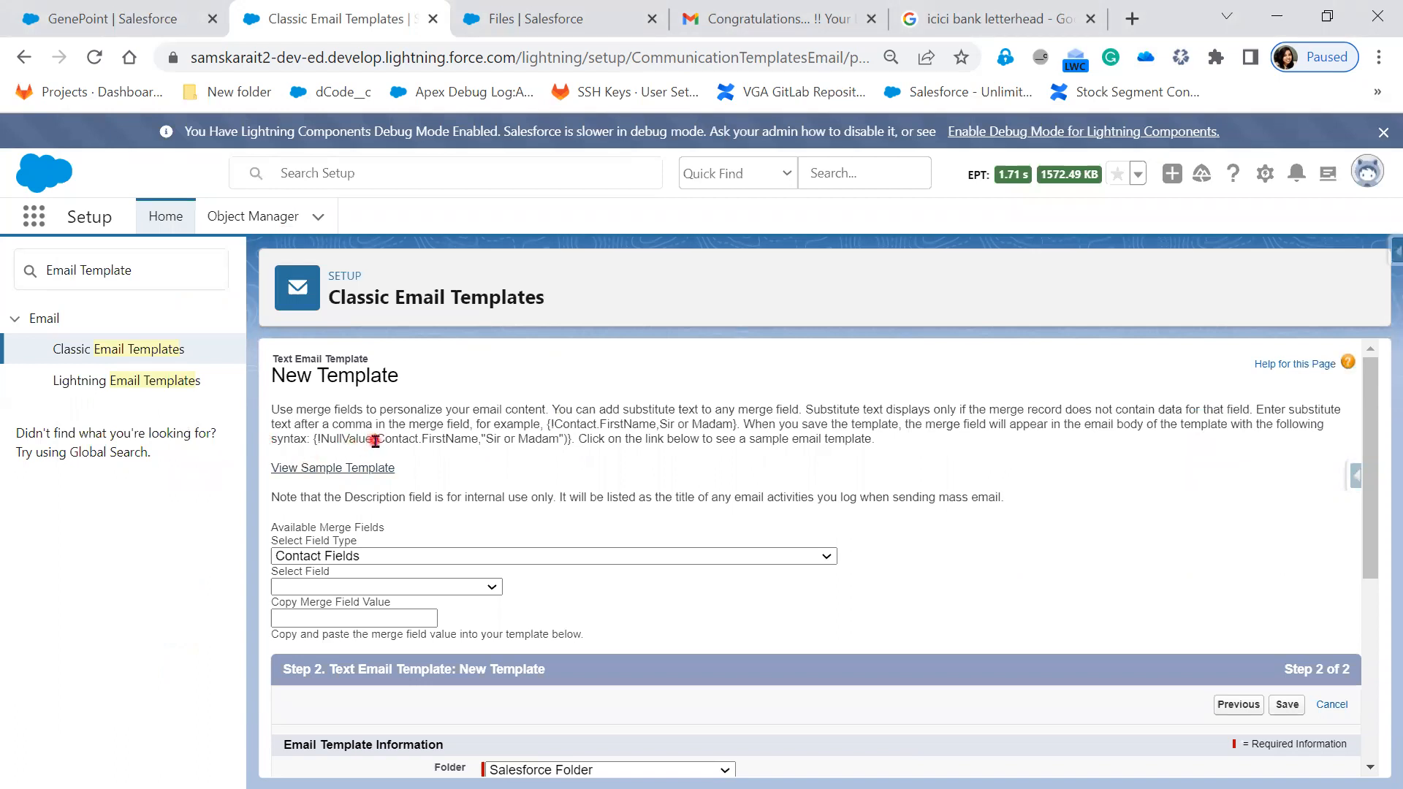
drag(443, 437, 473, 438)
drag(614, 437, 832, 458)
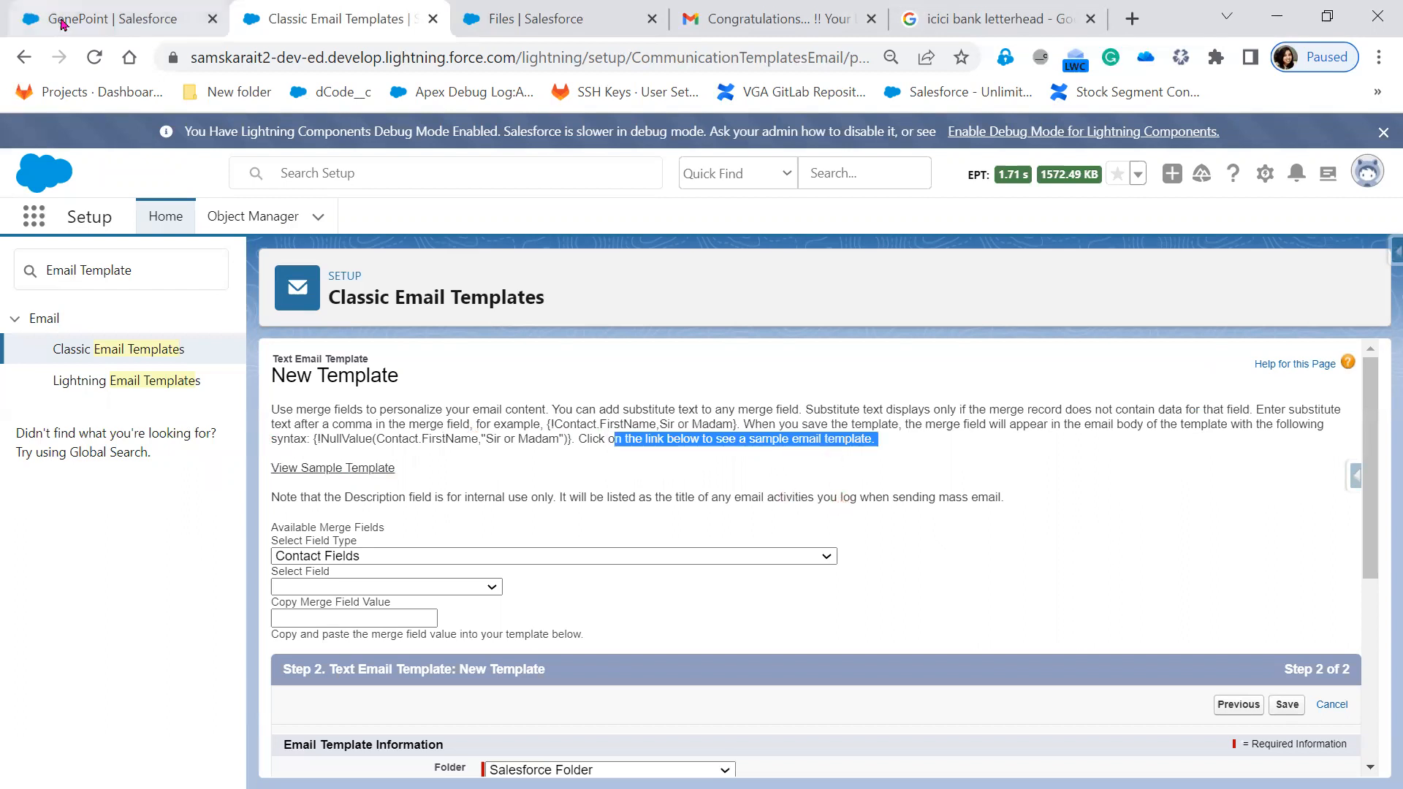
- Glance at the GenePoint account record, then open the View Sample Template example
click(94, 17)
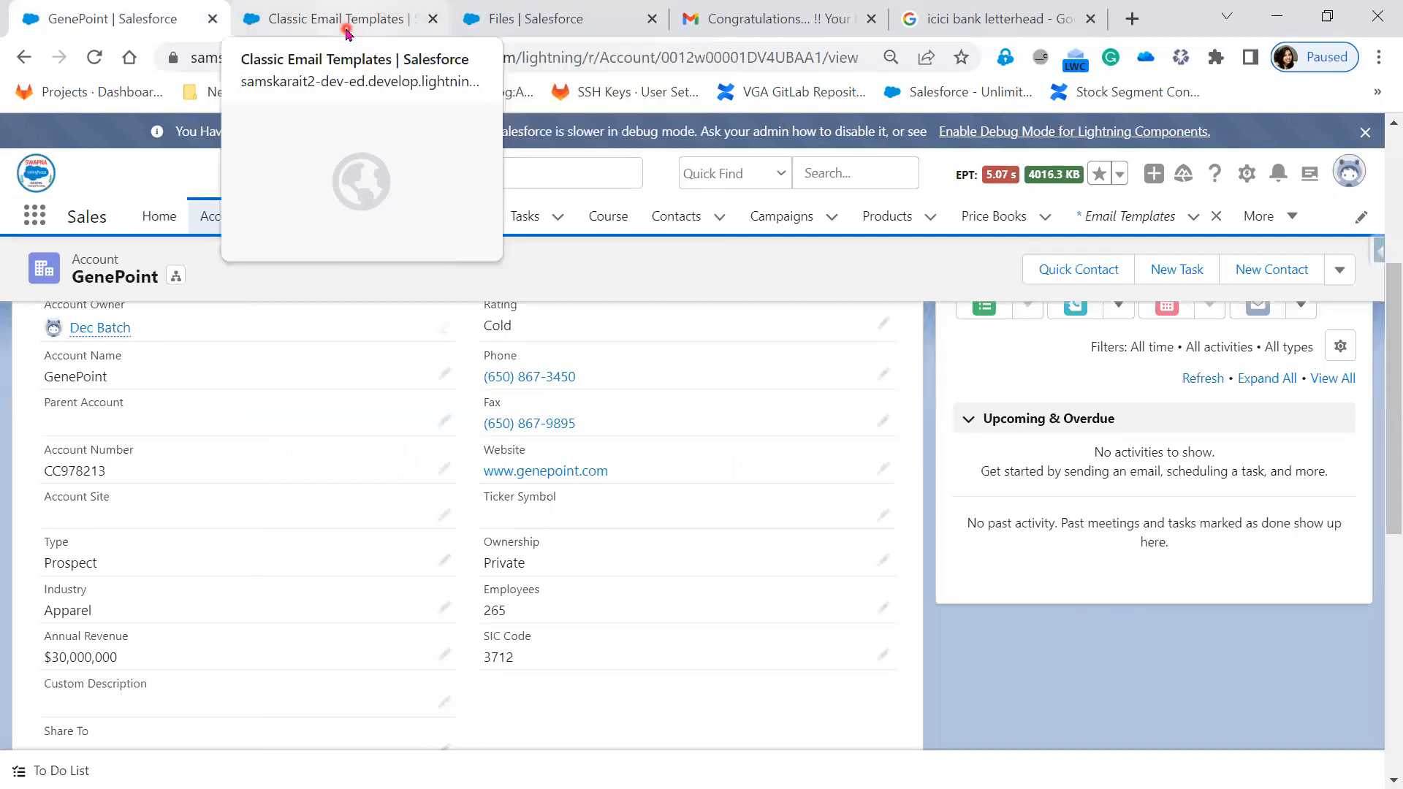
click(347, 29)
scroll(690, 602, down, 2)
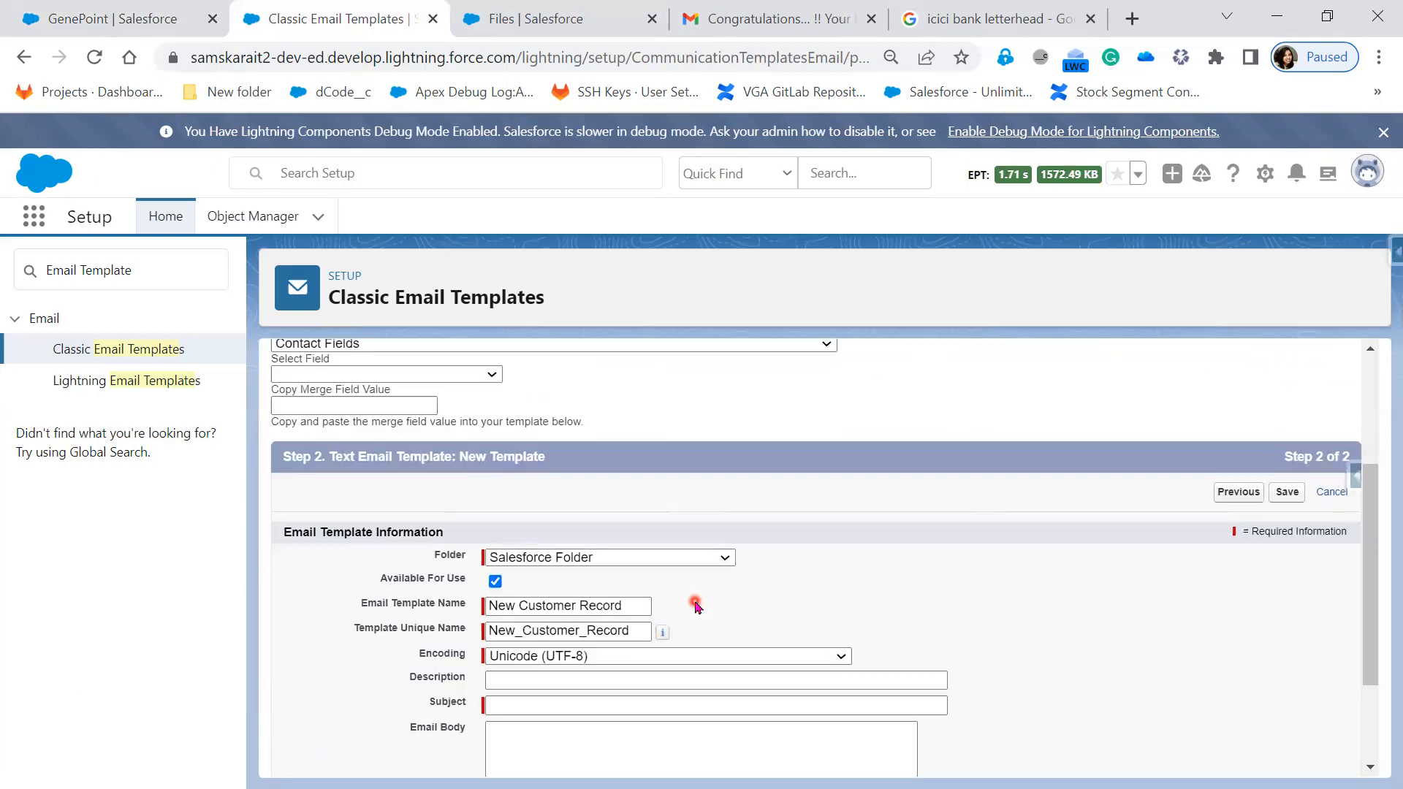
scroll(650, 475, up, 1)
scroll(646, 468, up, 1)
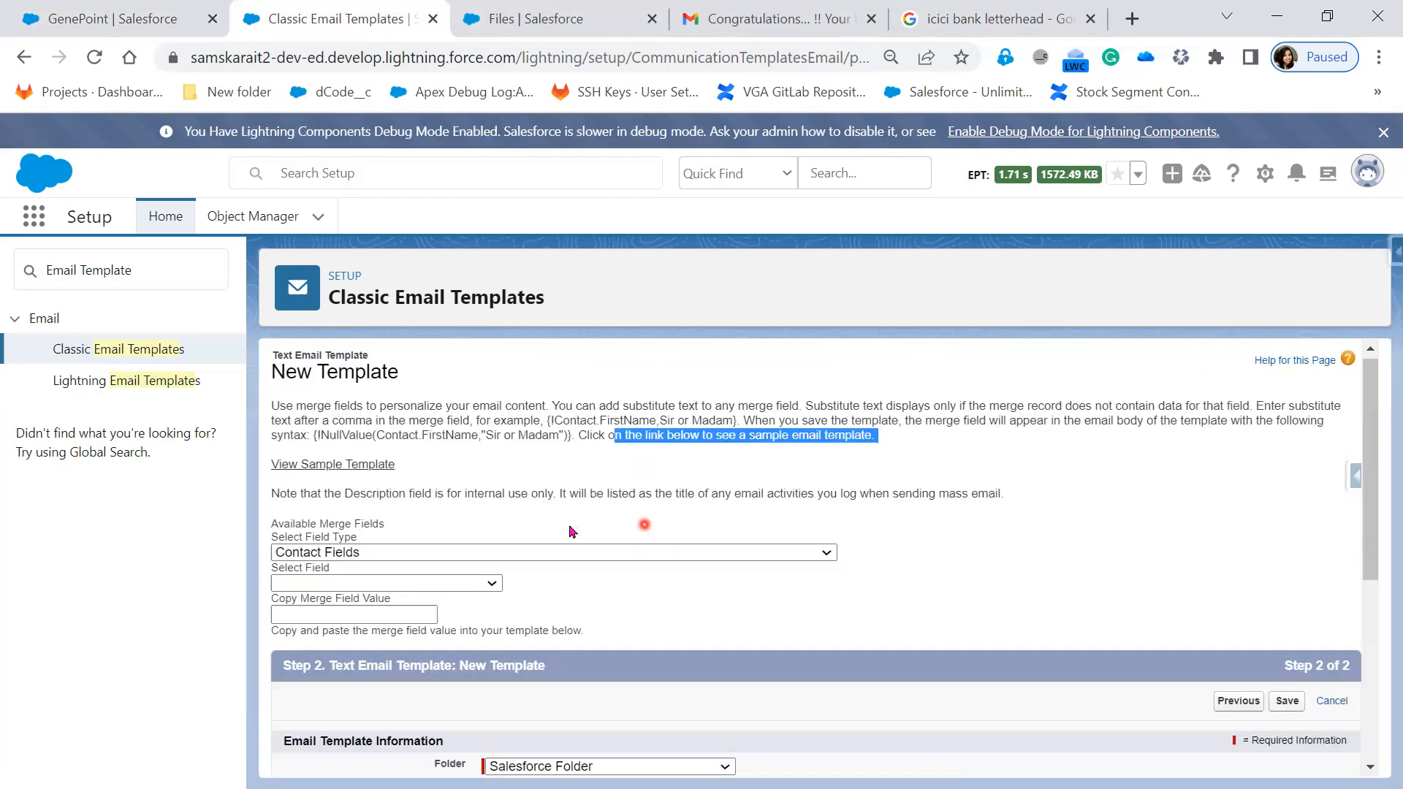
click(366, 474)
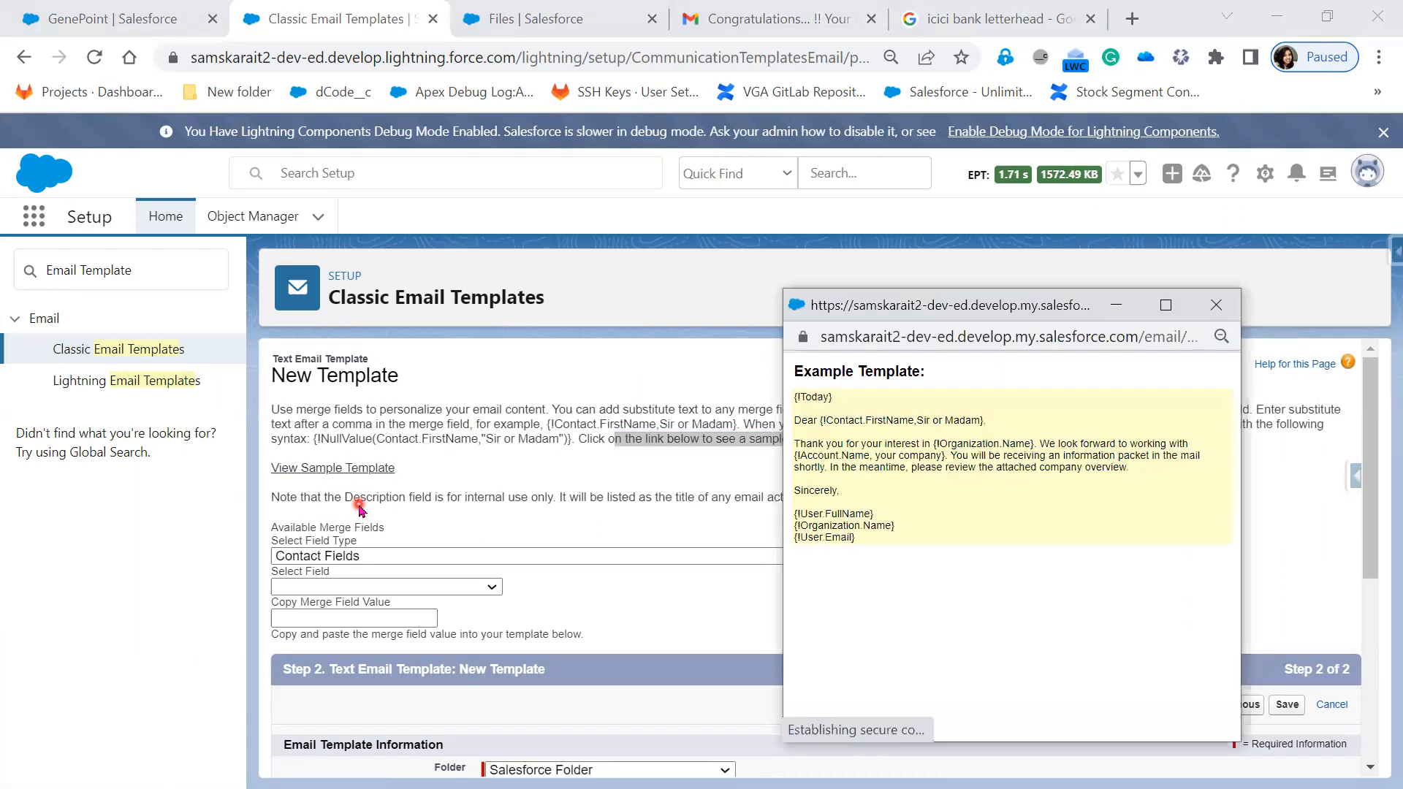
- Select and copy the entire sample template text from the example window
click(800, 393)
drag(793, 398, 1009, 423)
click(792, 416)
drag(795, 449, 1050, 567)
click(937, 643)
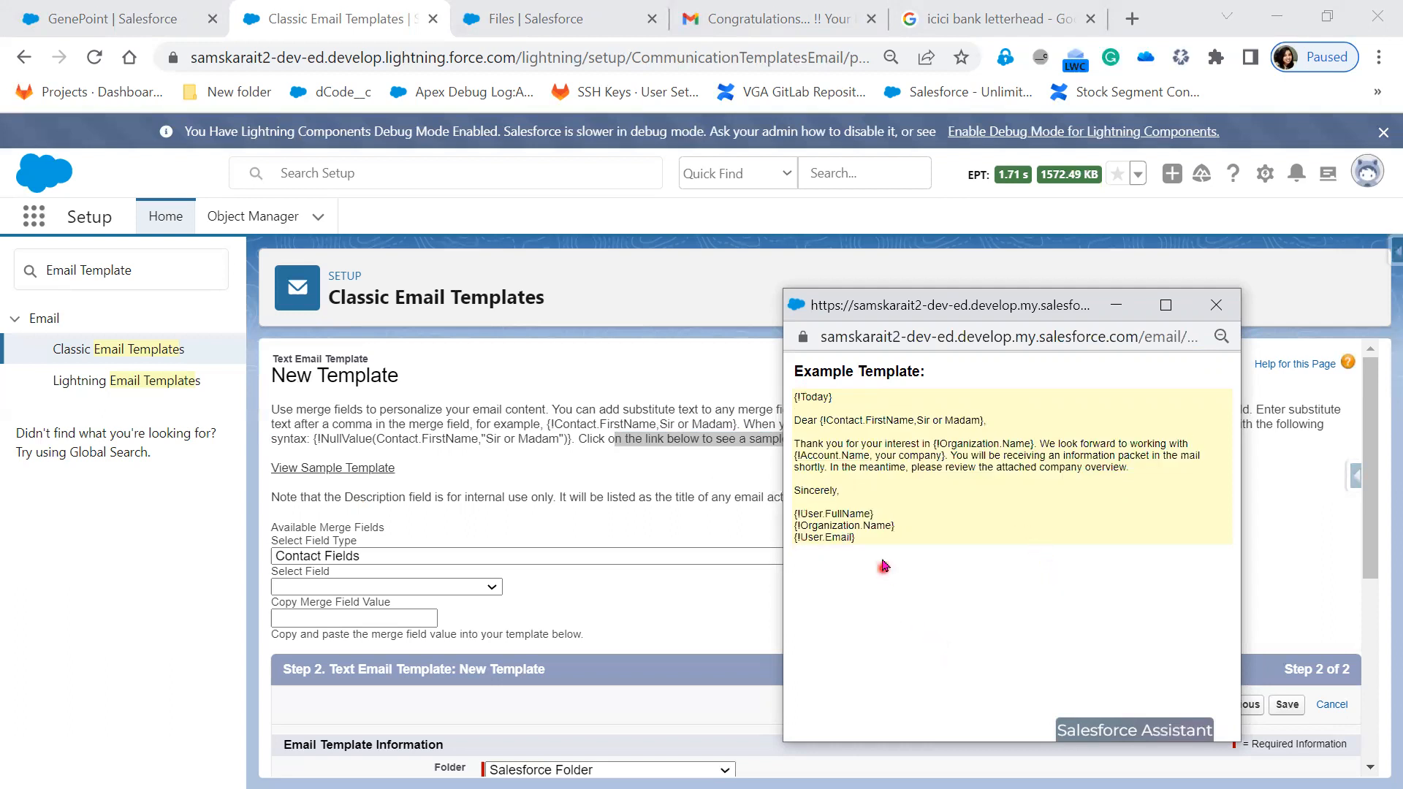
drag(855, 537, 791, 425)
right_click(874, 474)
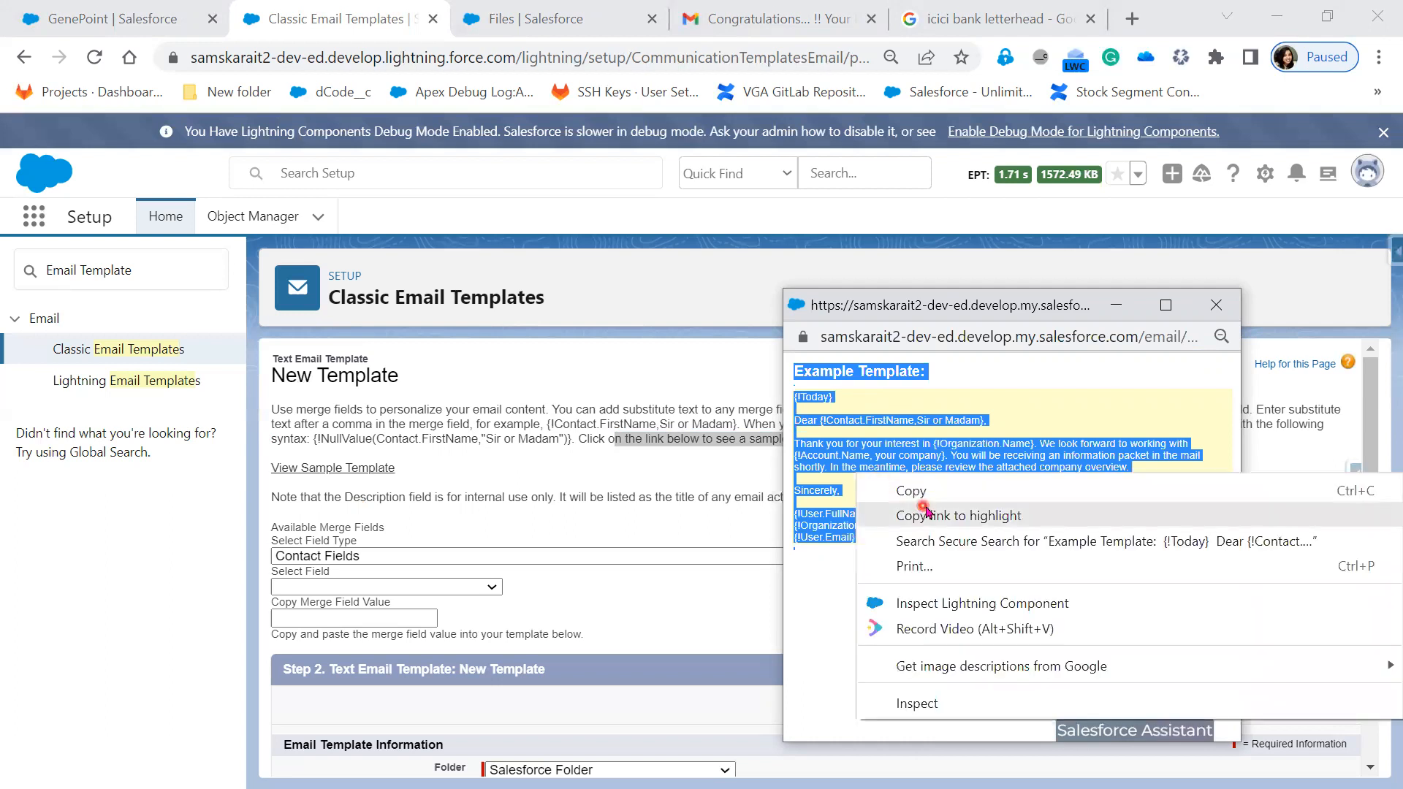
click(911, 491)
- Close the example window and paste the sample text into the Email Body
click(1215, 305)
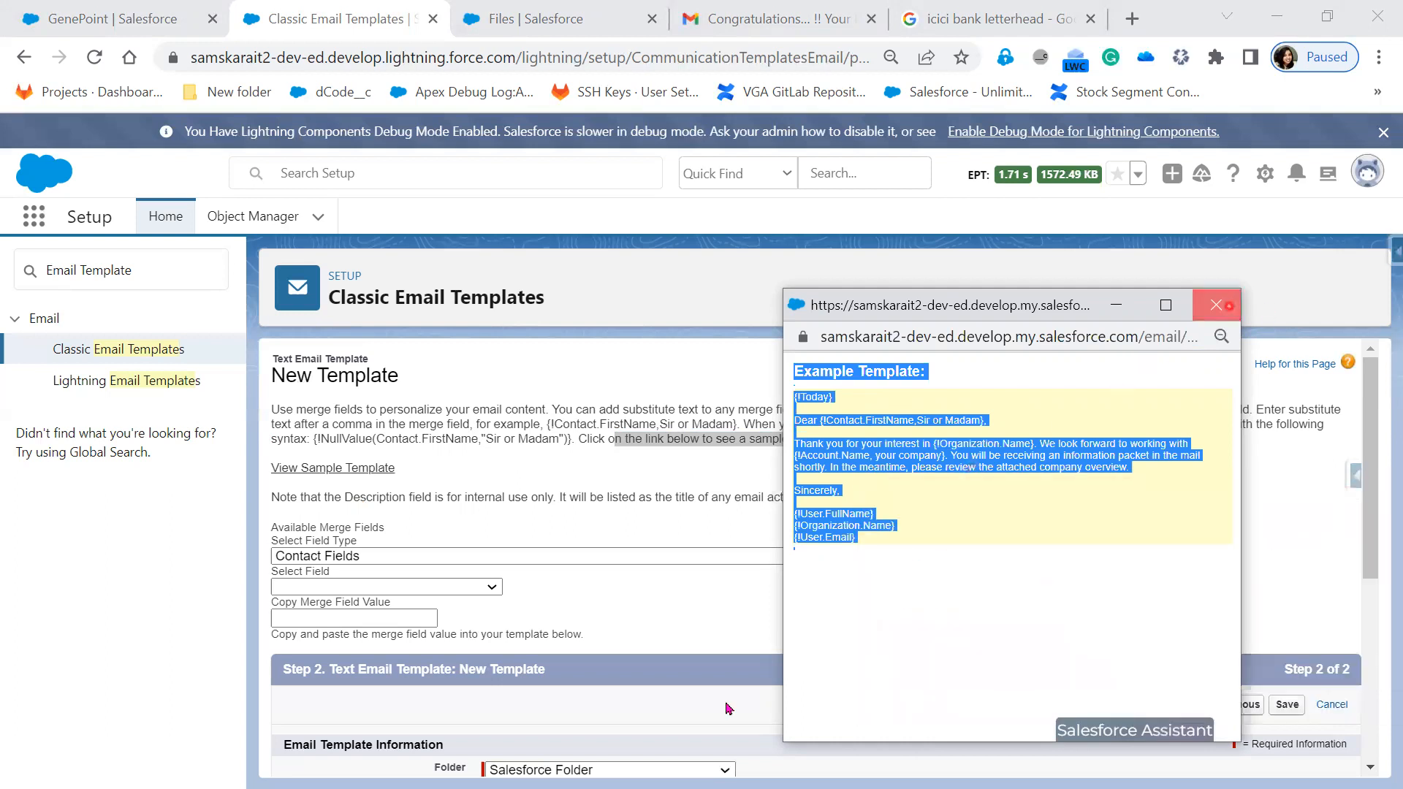
scroll(727, 705, down, 3)
click(600, 742)
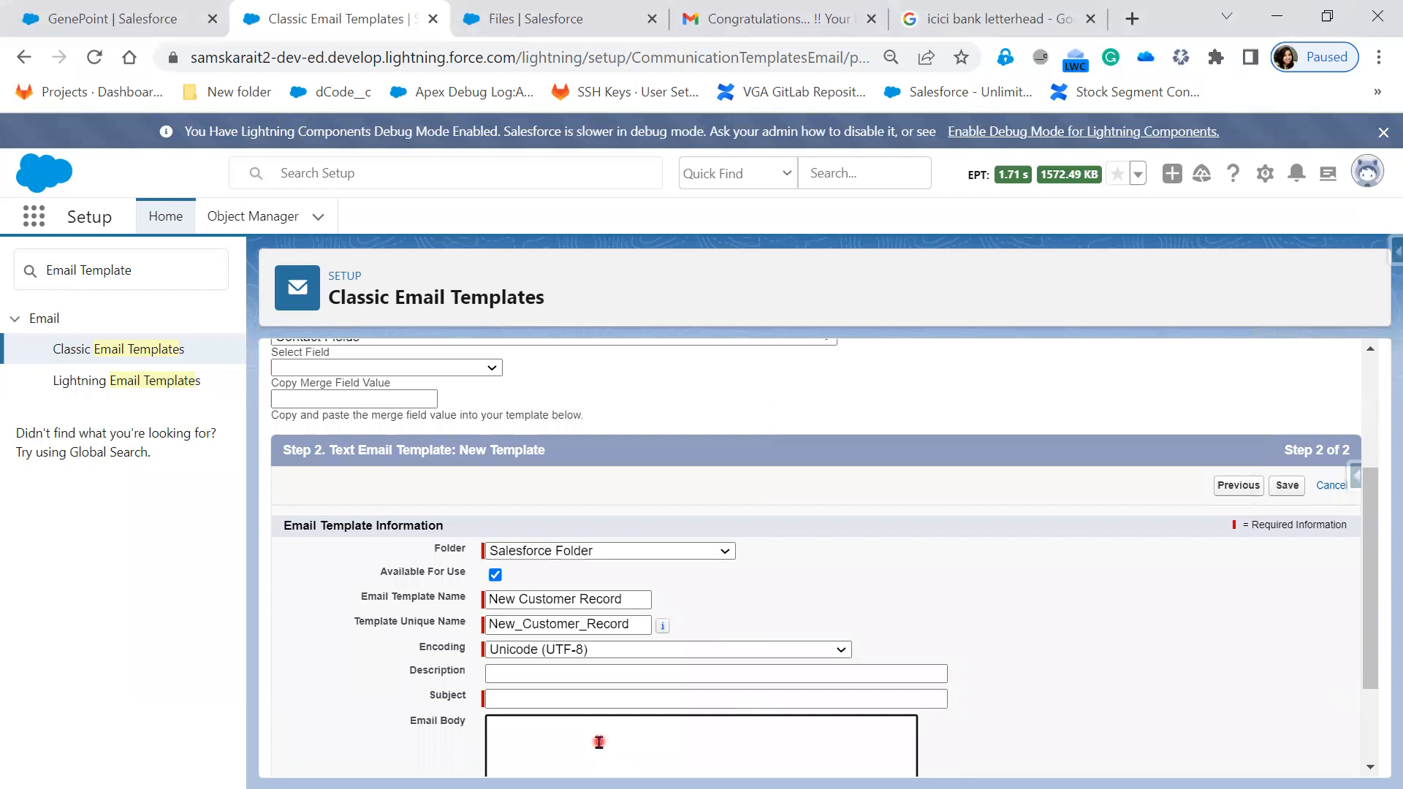
key(ctrl+v)
- Set the merge Select Field Type to Account Fields
scroll(671, 751, up, 5)
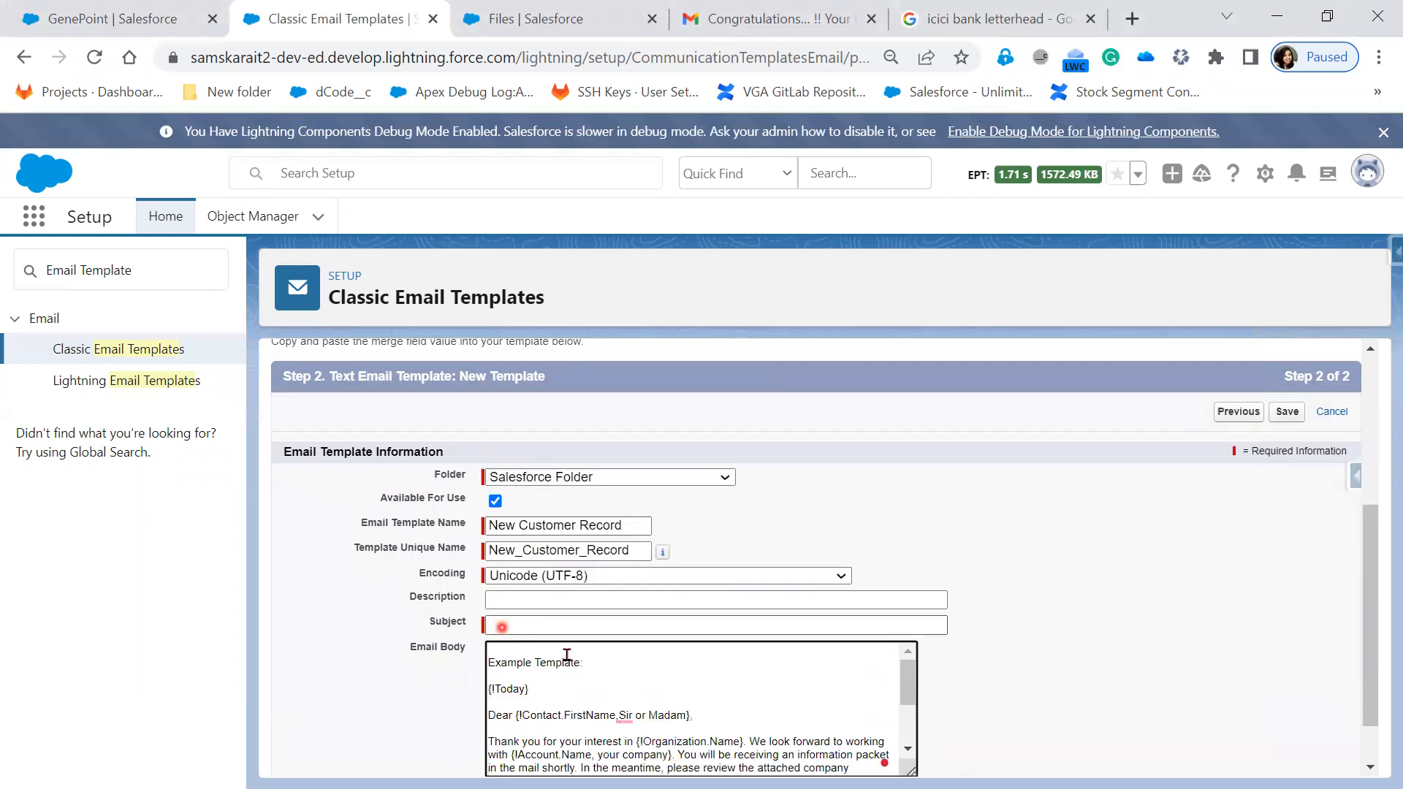
scroll(555, 650, up, 3)
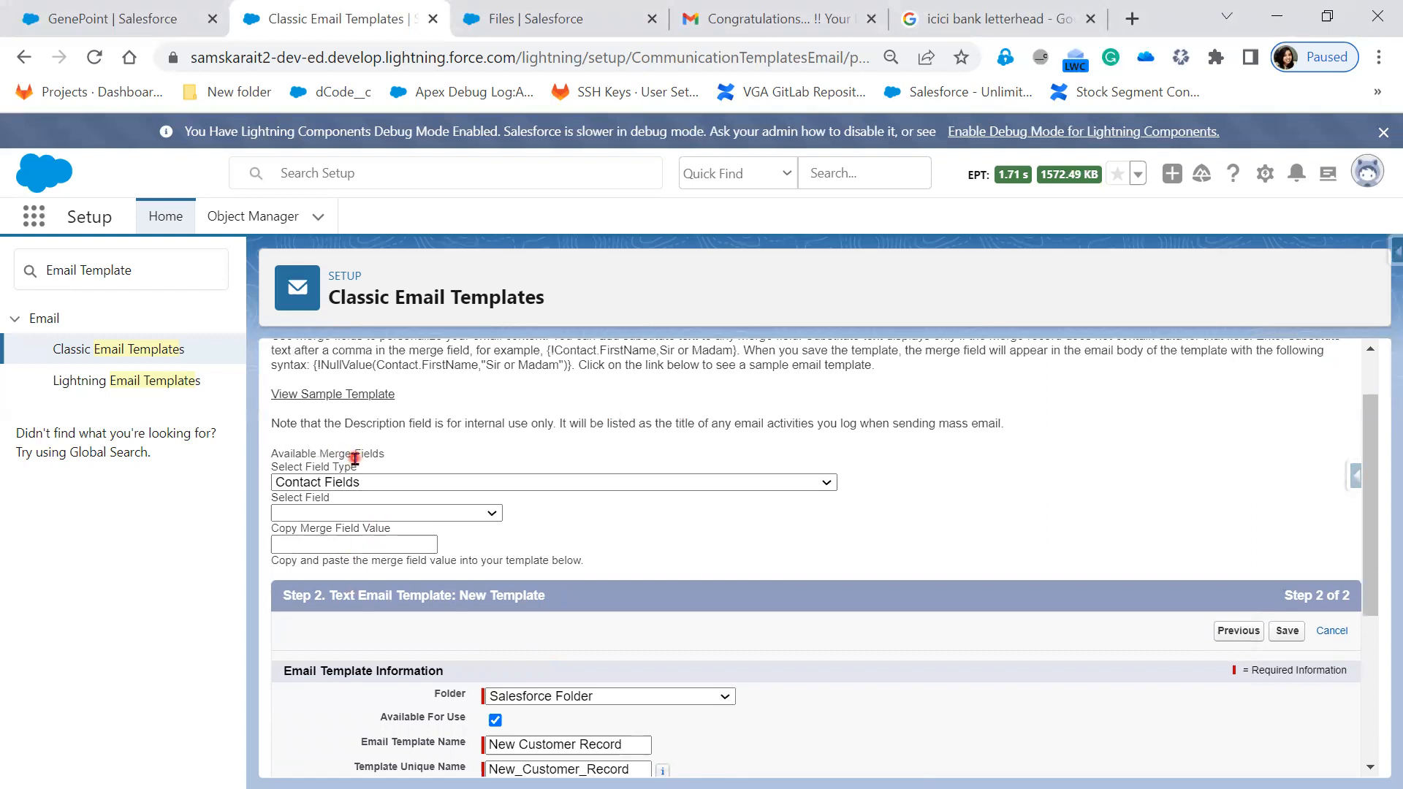
click(383, 484)
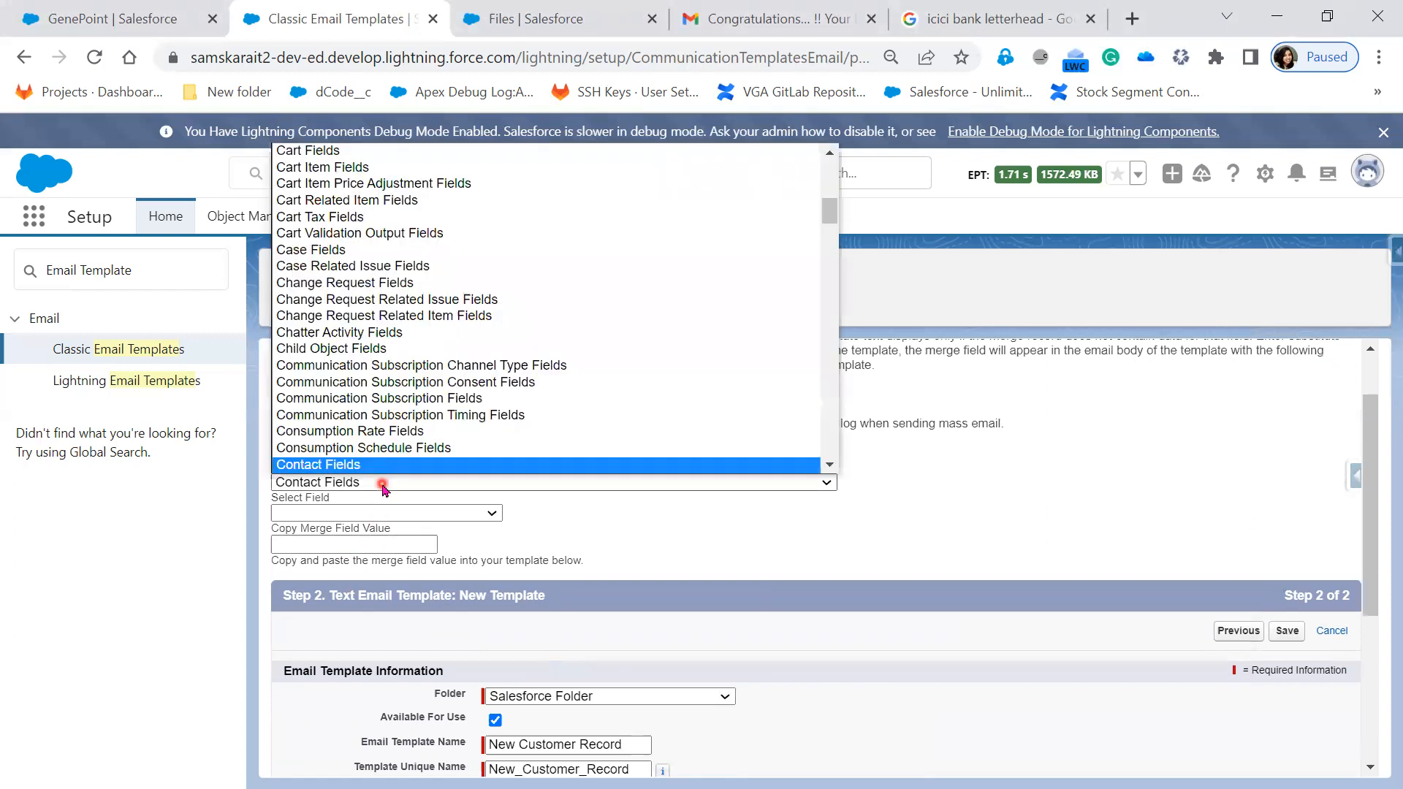
scroll(437, 431, up, 10)
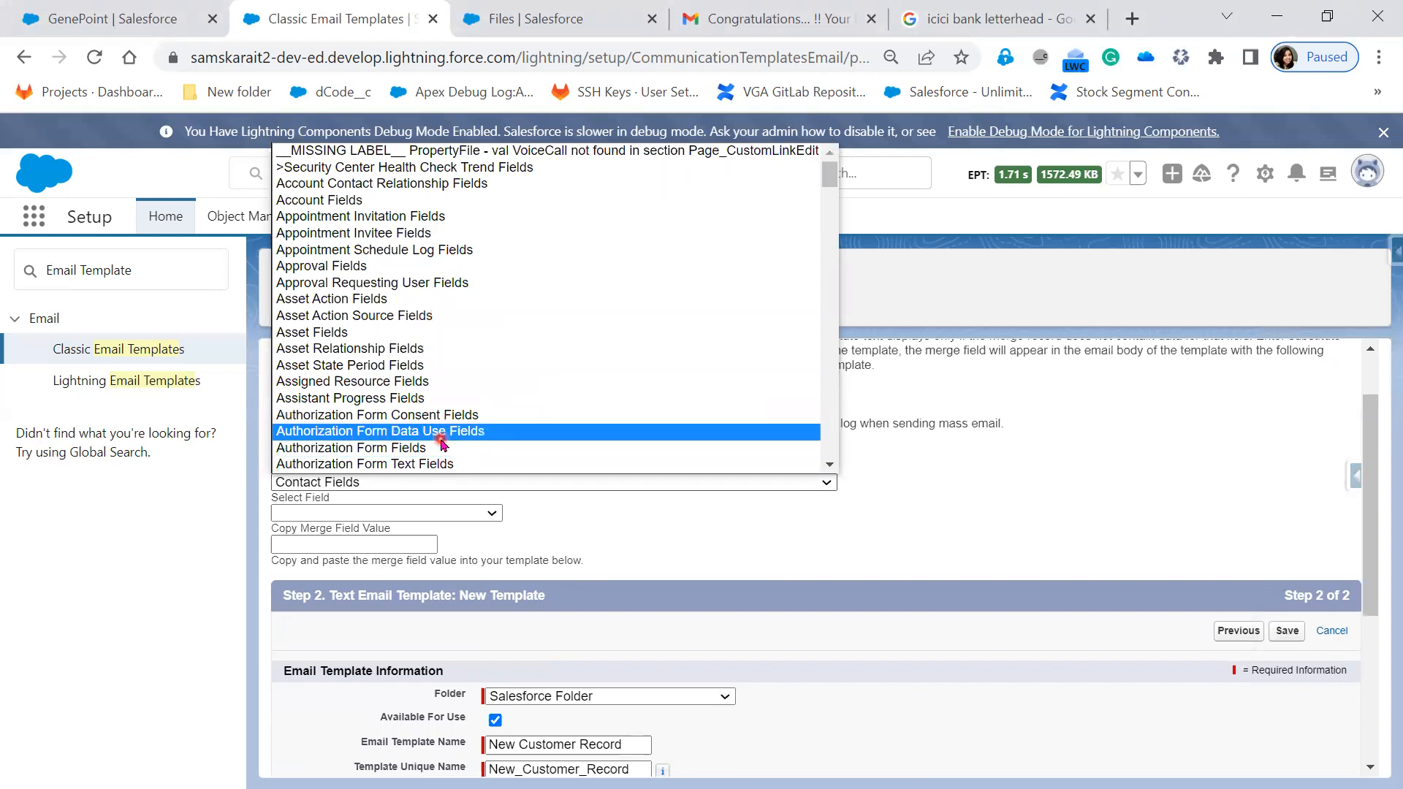
scroll(533, 392, down, 4)
click(632, 550)
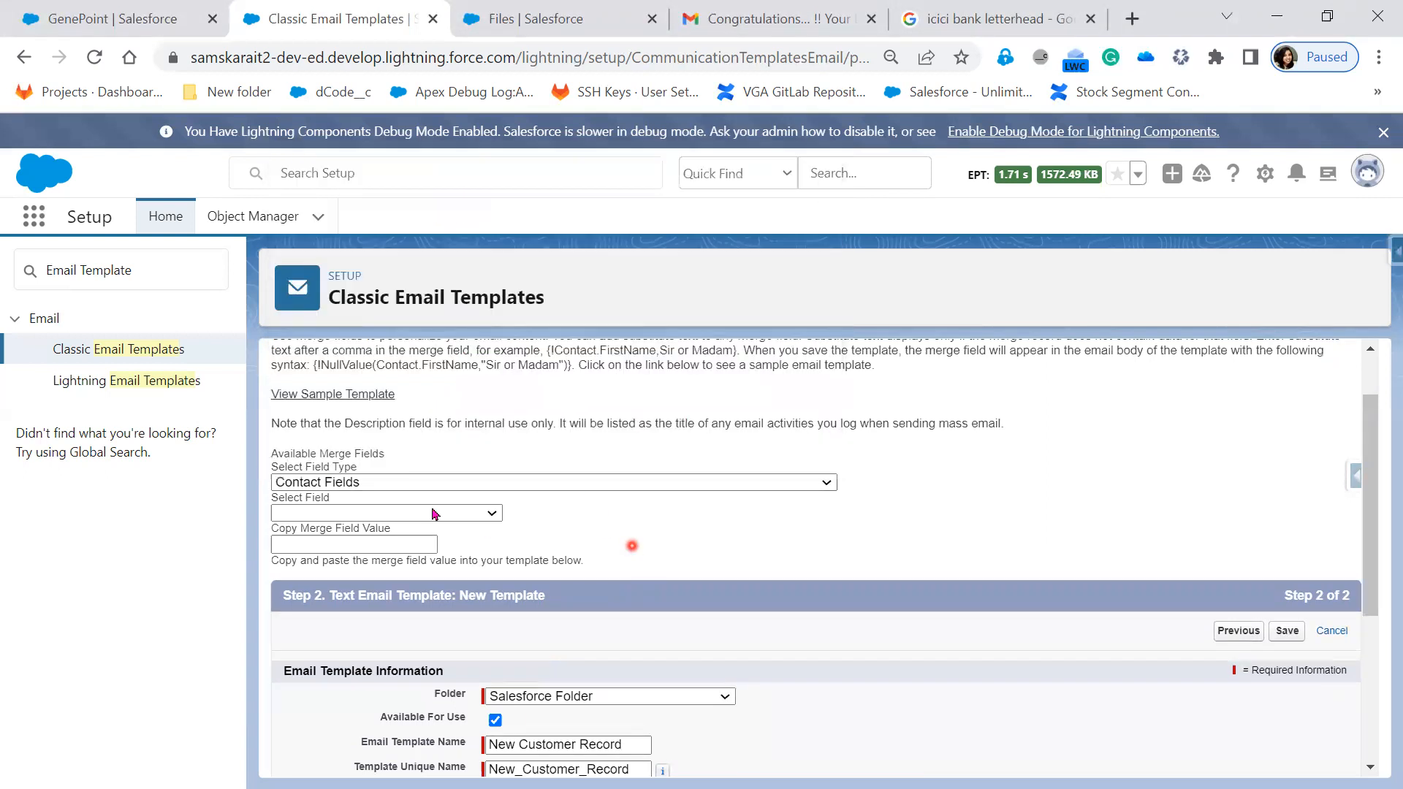
click(374, 482)
scroll(453, 445, down, 9)
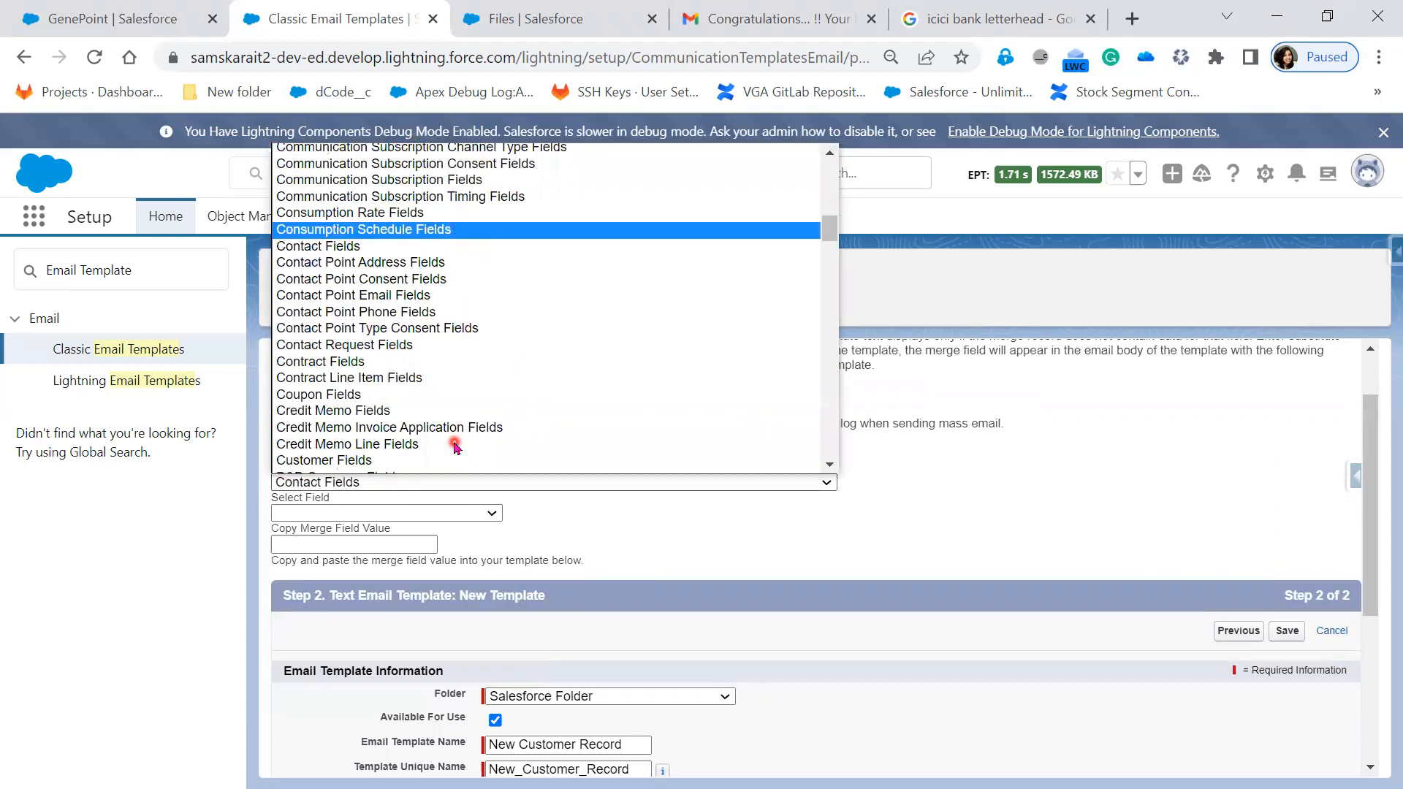
scroll(453, 445, down, 13)
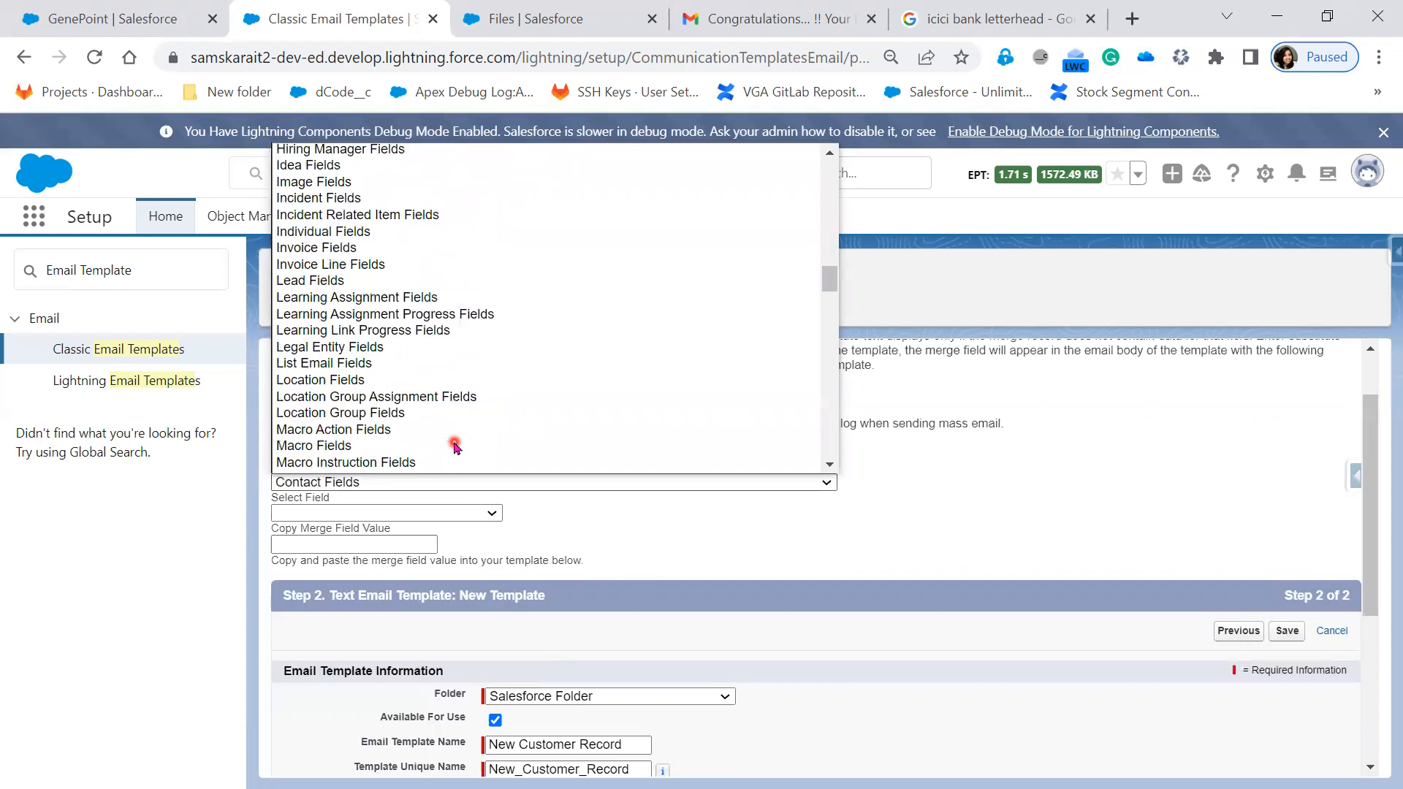
scroll(455, 445, up, 3)
scroll(454, 445, up, 3)
scroll(454, 445, up, 20)
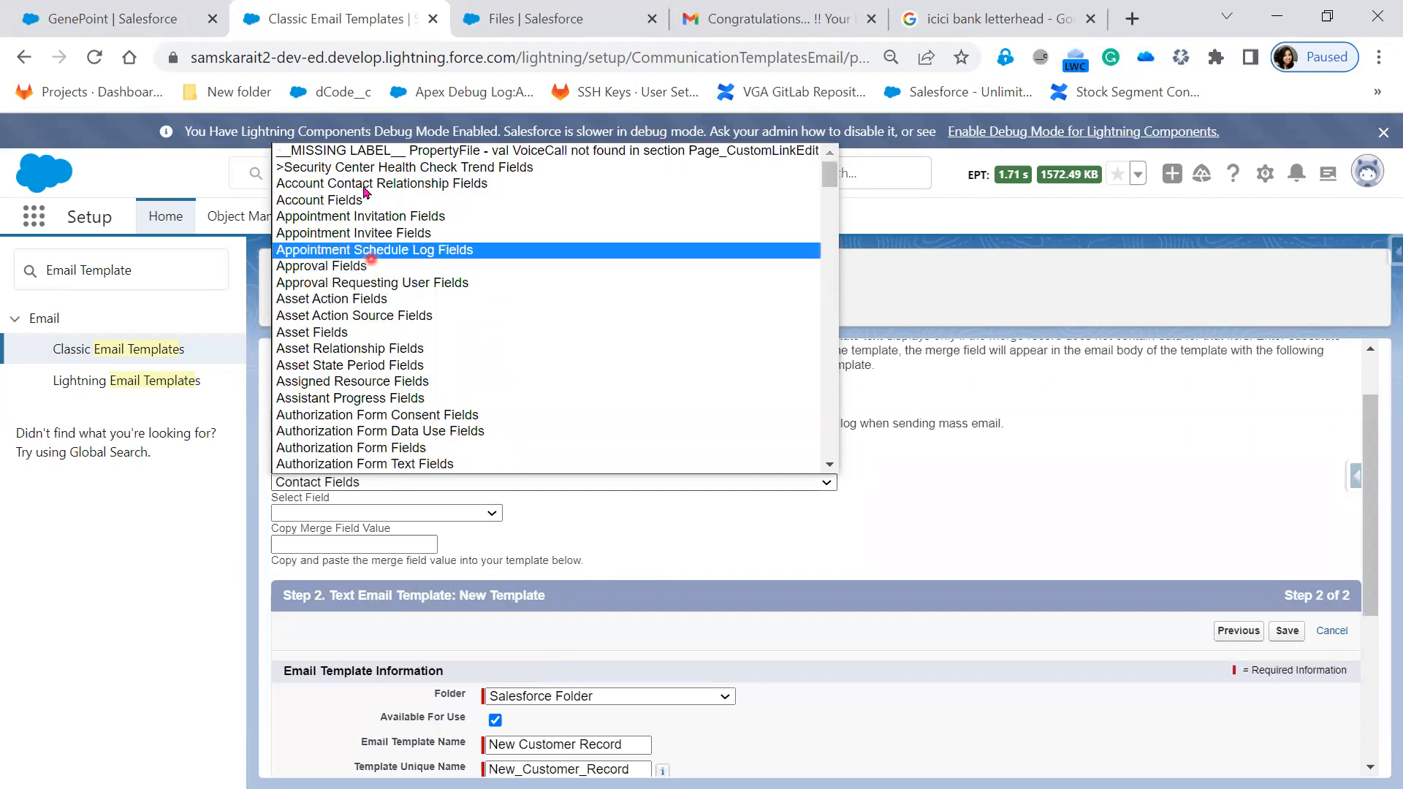
click(407, 200)
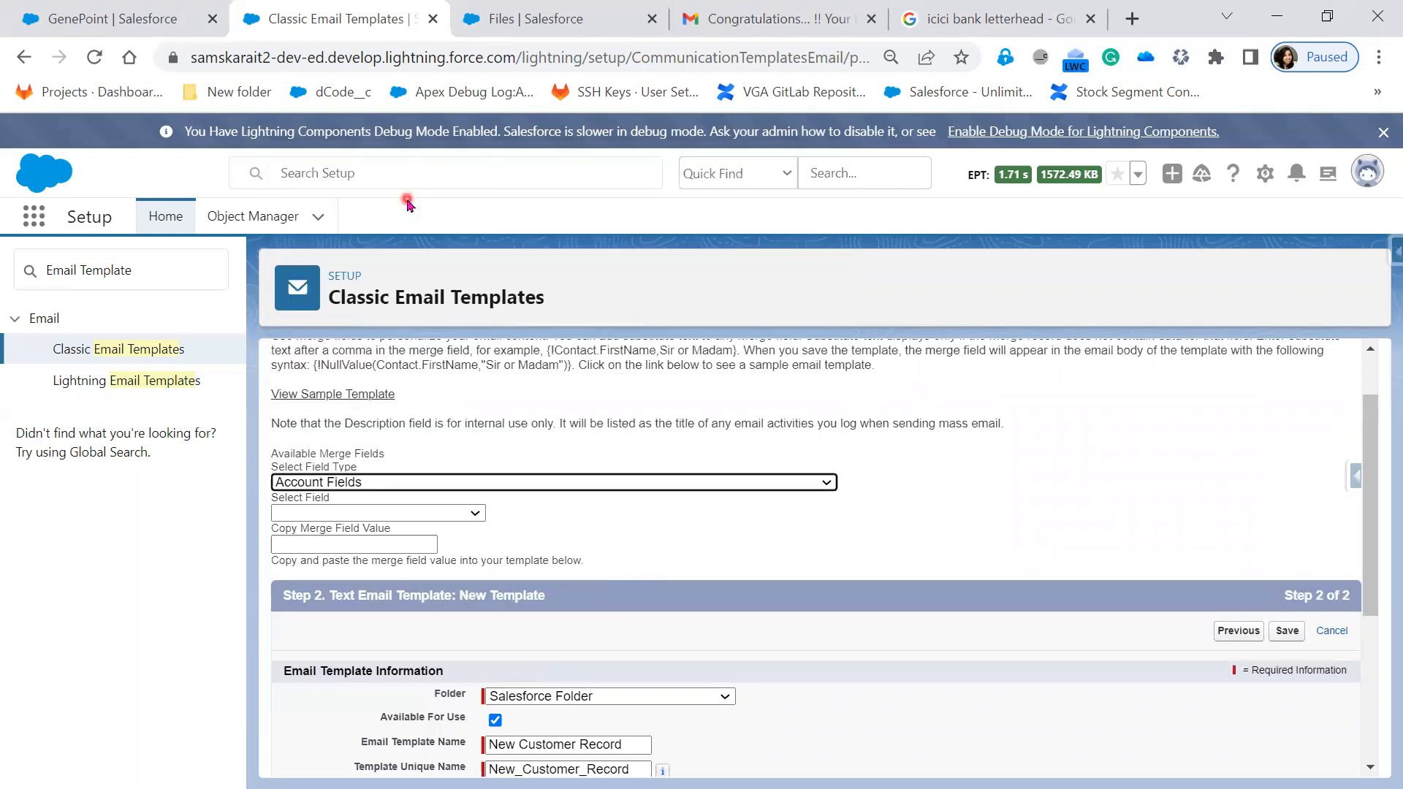
- Choose Account Name and copy the generated {!Account.Name} merge field value
click(382, 511)
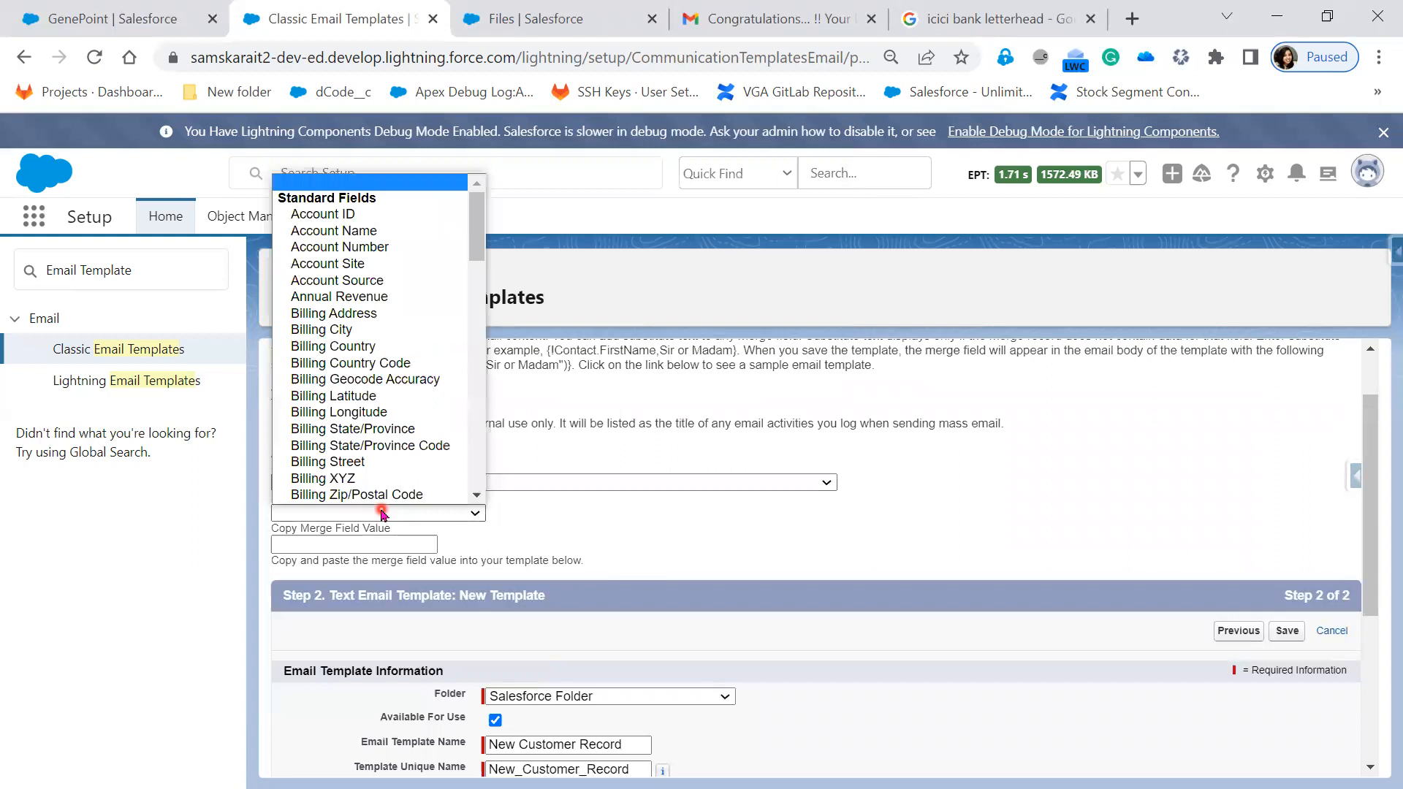
click(389, 231)
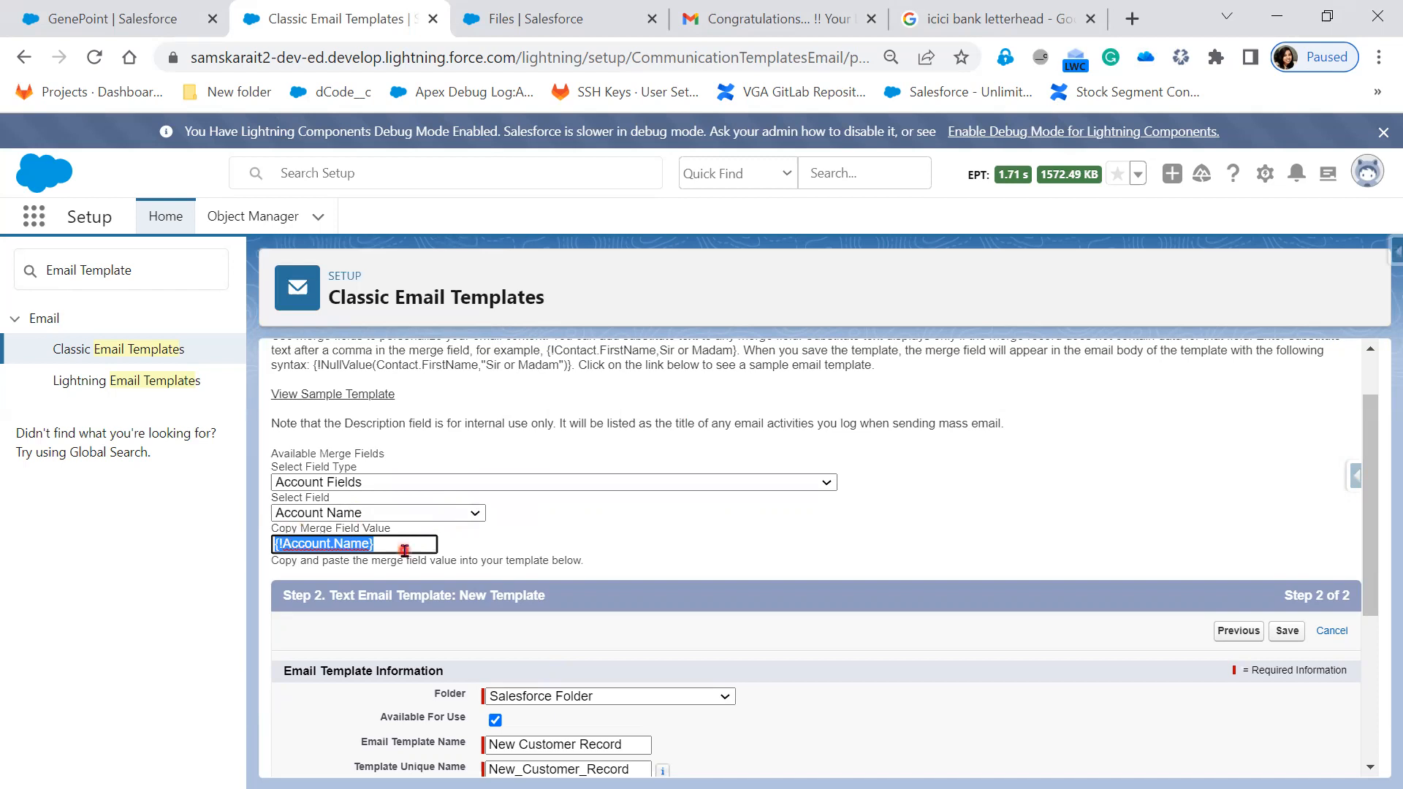
click(402, 550)
drag(388, 545, 256, 540)
right_click(315, 541)
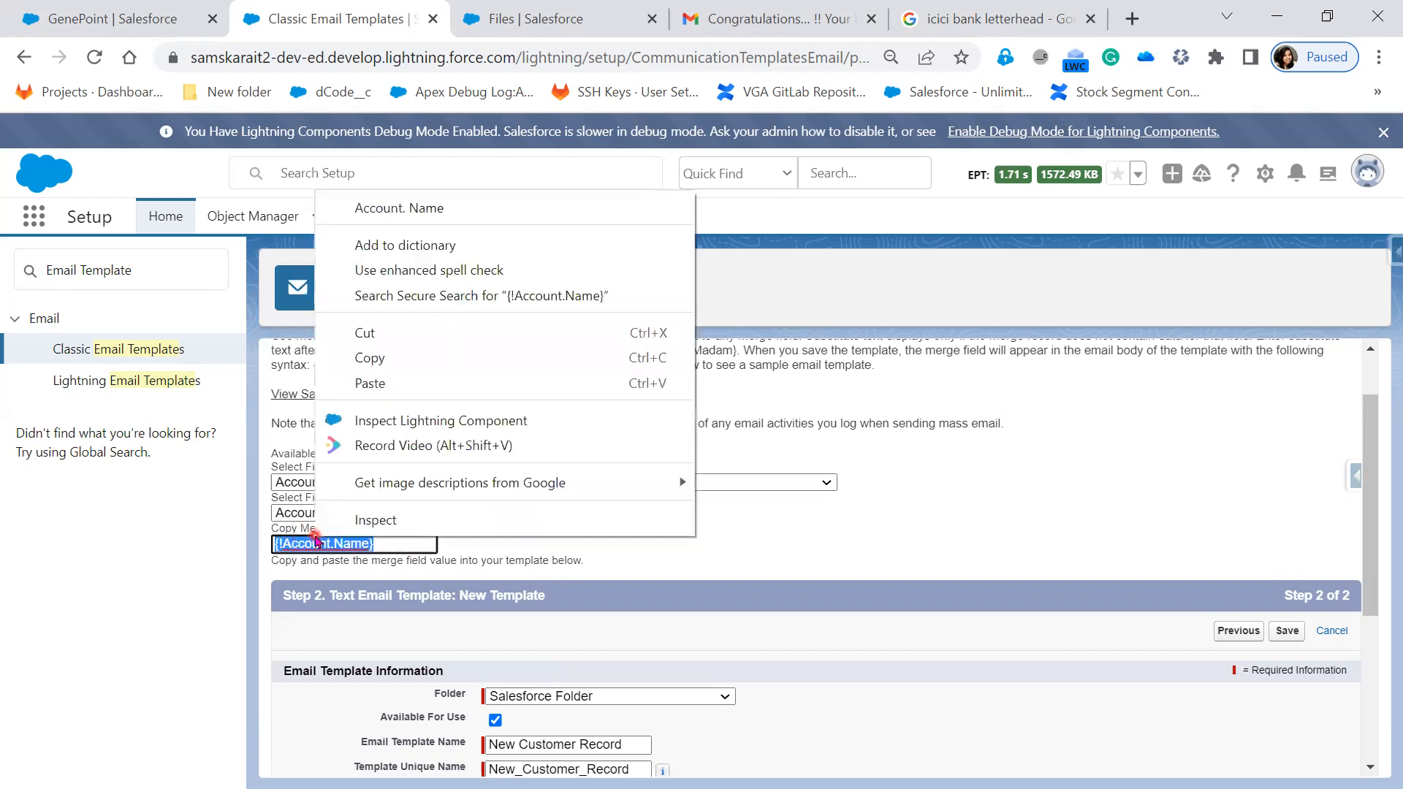
click(422, 358)
- Paste {!Account.Name} right after 'Congratulations' in the Subject
scroll(802, 621, down, 3)
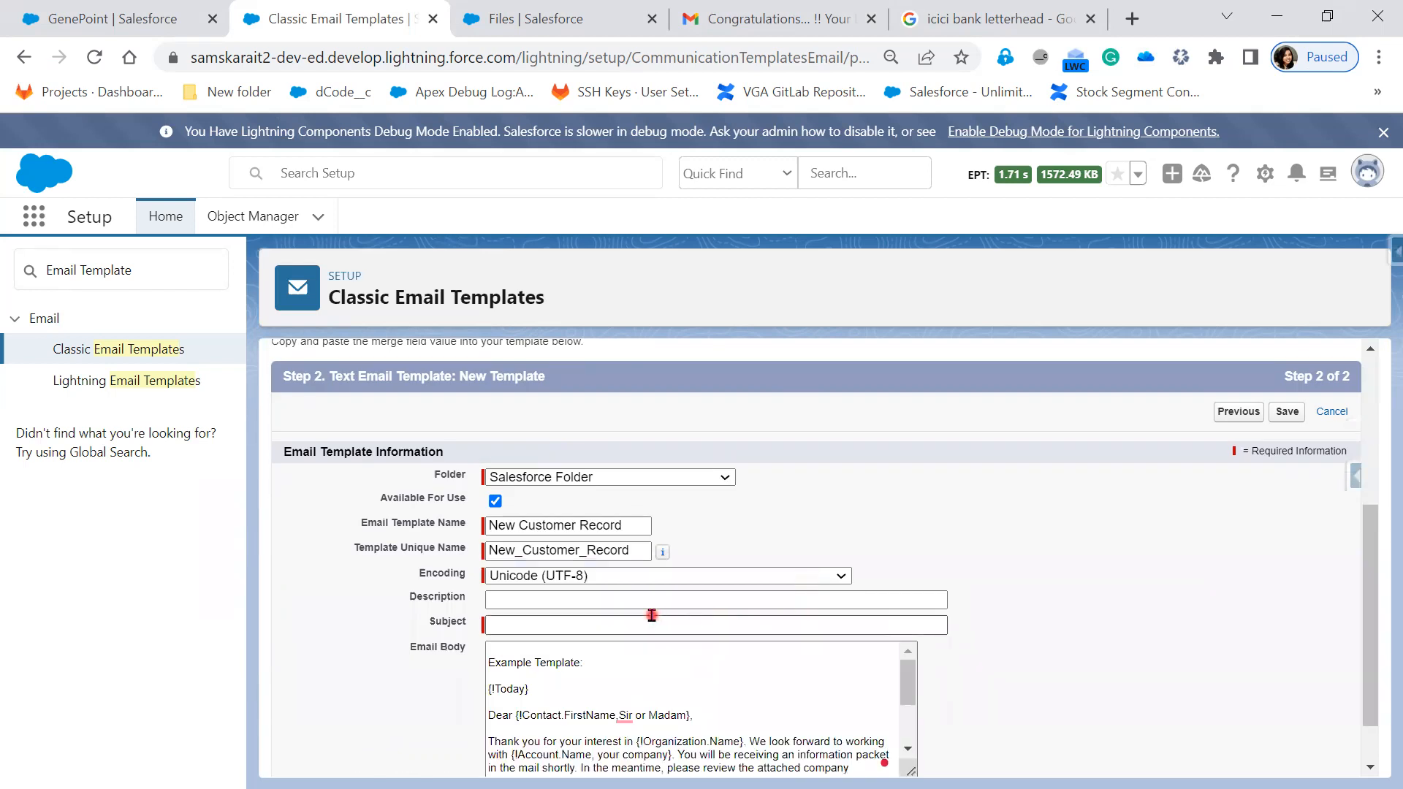
click(657, 623)
click(581, 625)
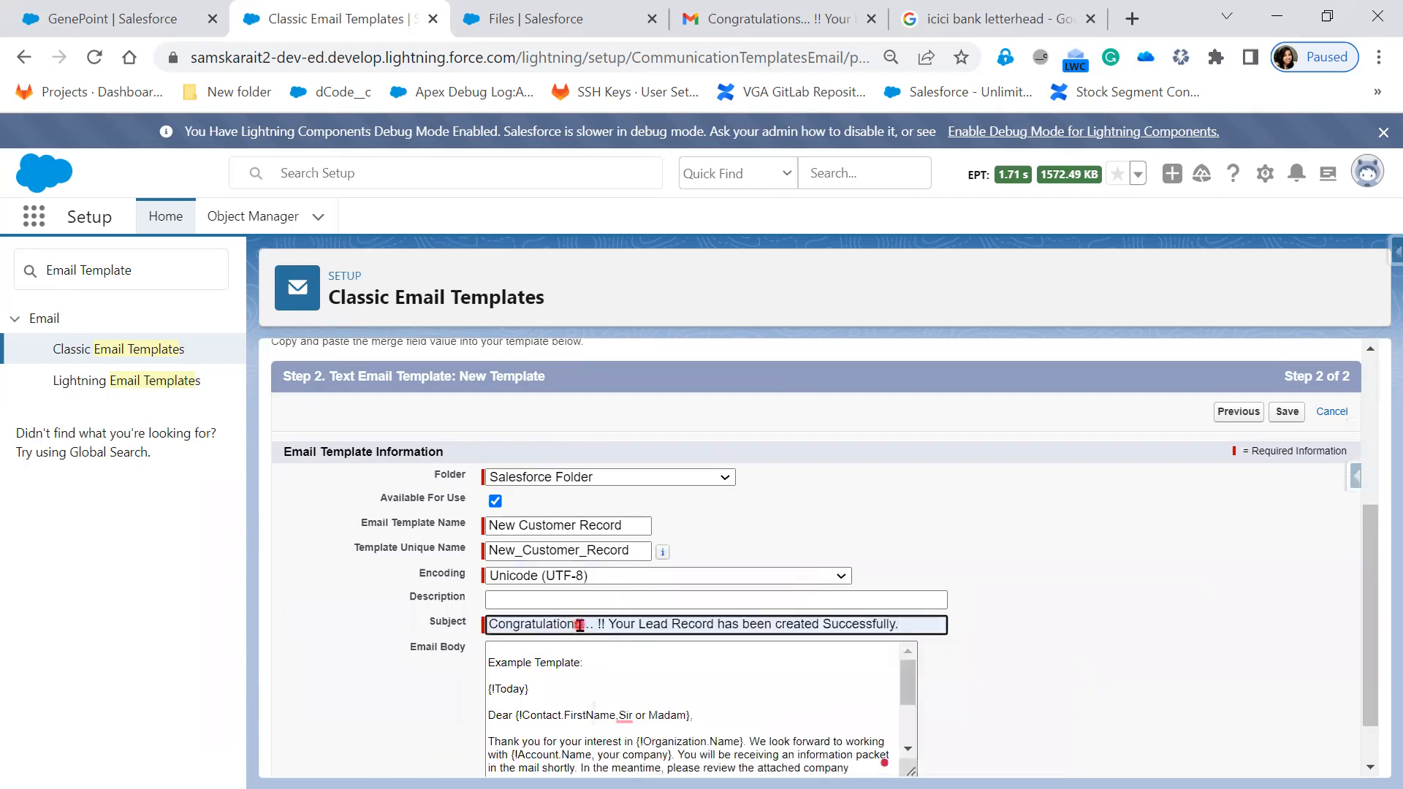
key(ctrl+v)
- Replace 'Lead' with 'customer' in the Subject and append 'Successfully.' at the end
double_click(754, 624)
text(Acc)
key(BackSpace)
key(BackSpace)
key(BackSpace)
text(customer)
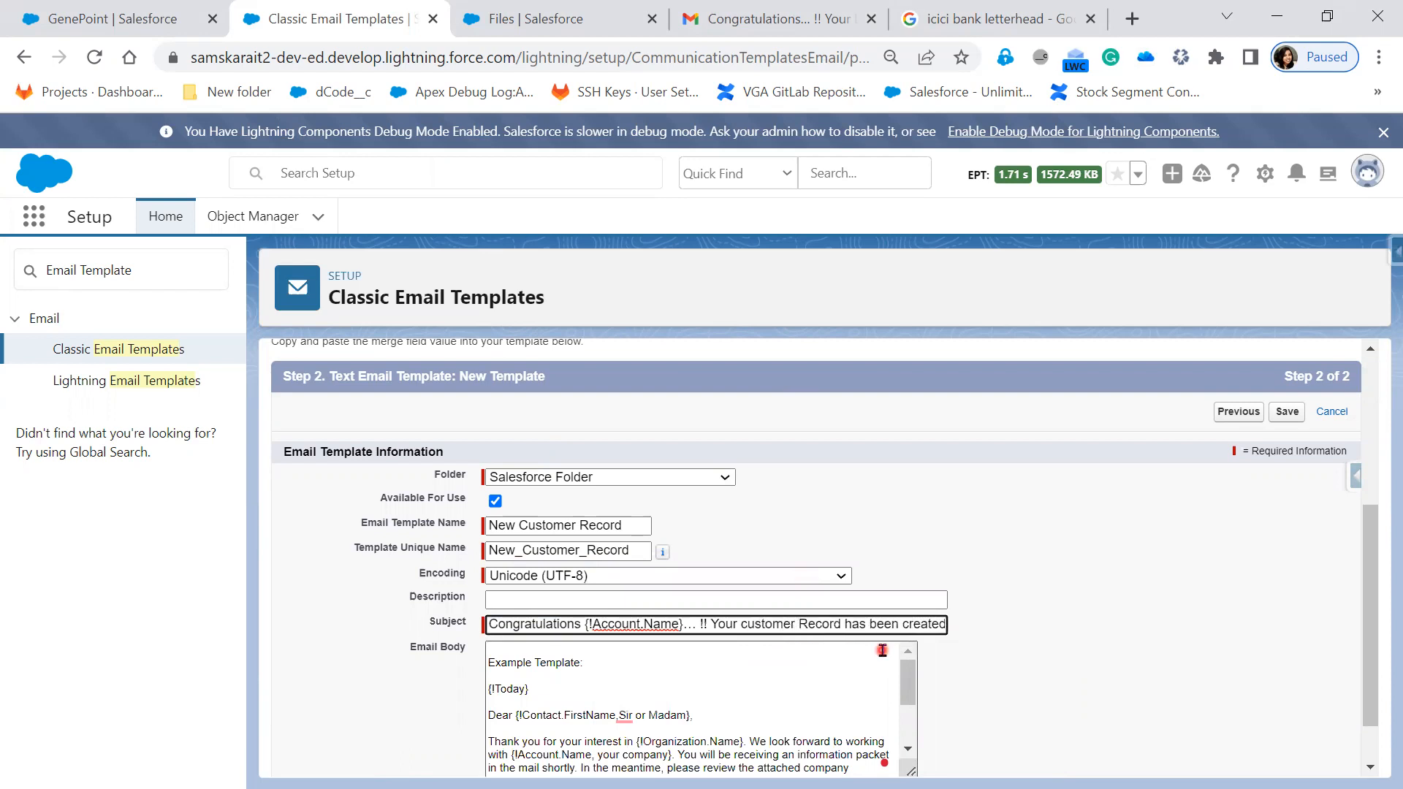
key(End)
text(Successfully.)
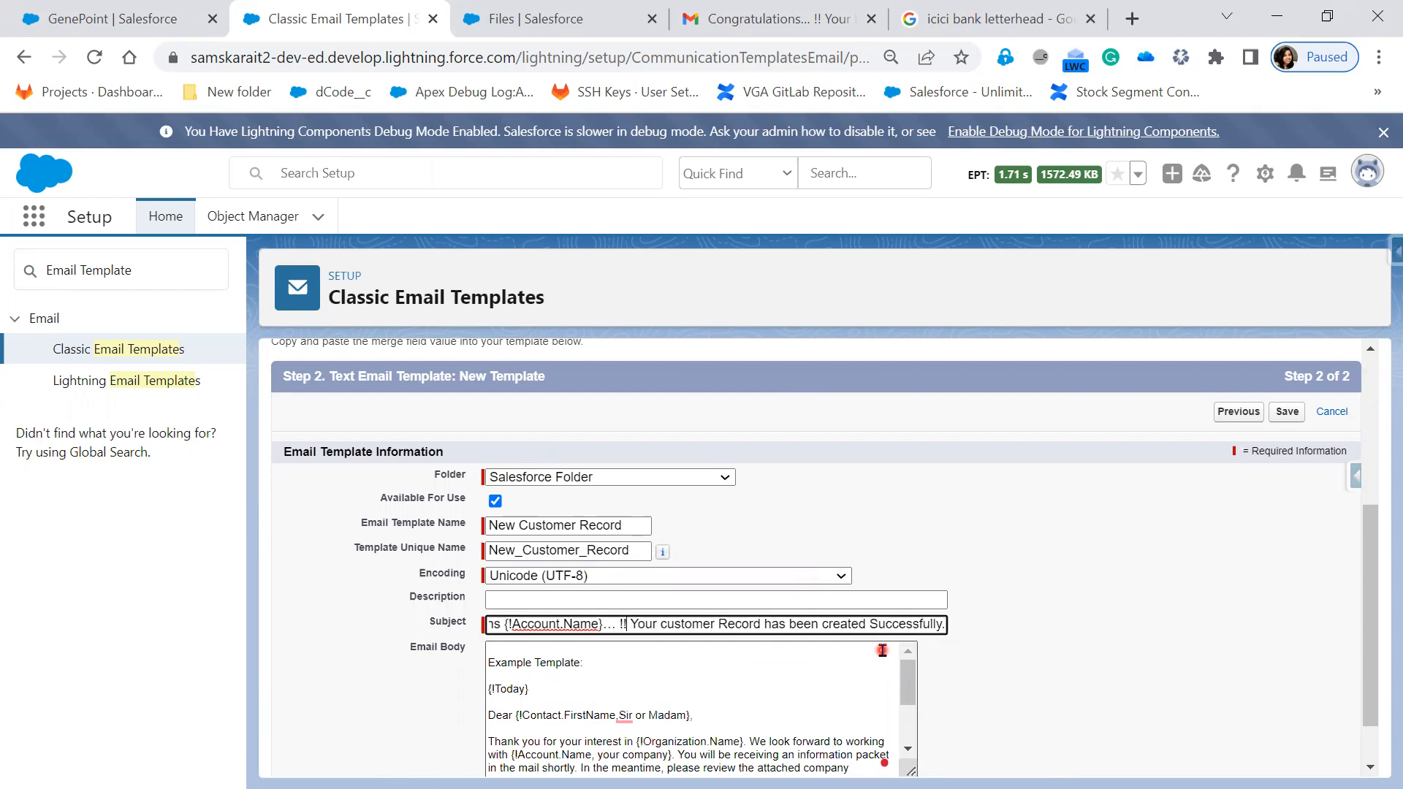
key(Home)
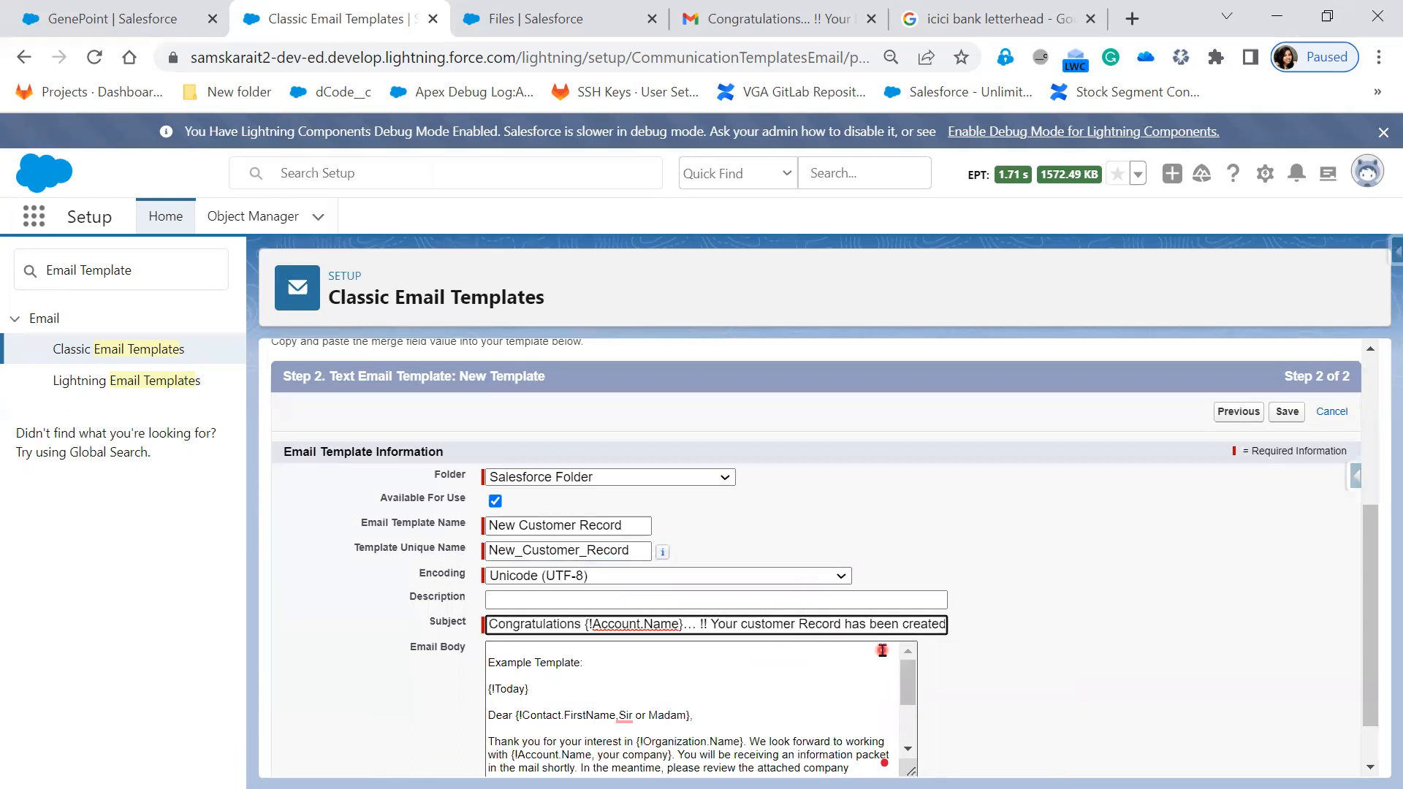
- Replace the 'Example Template:' heading with the greeting 'Dear {!Account.Name}'
drag(628, 667, 467, 643)
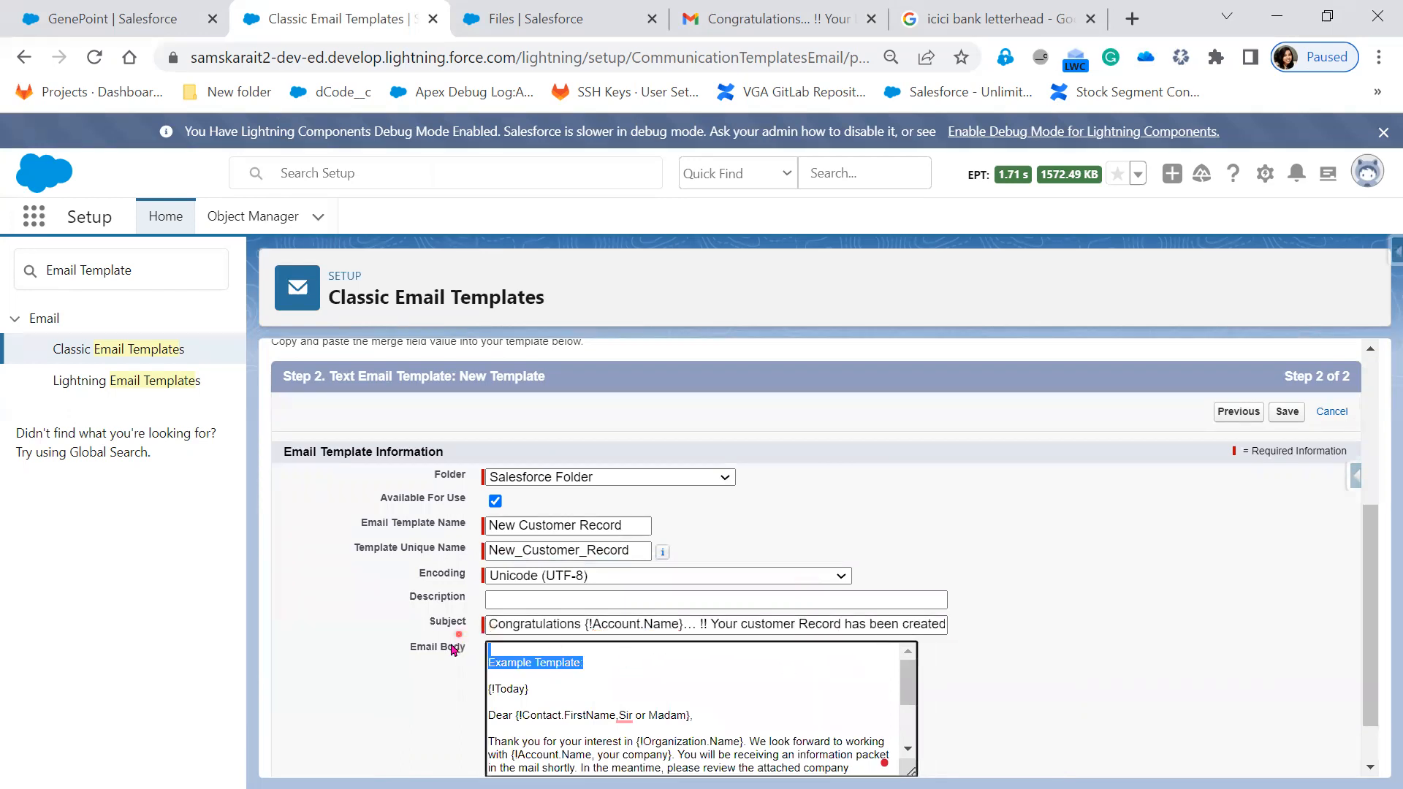
text(De)
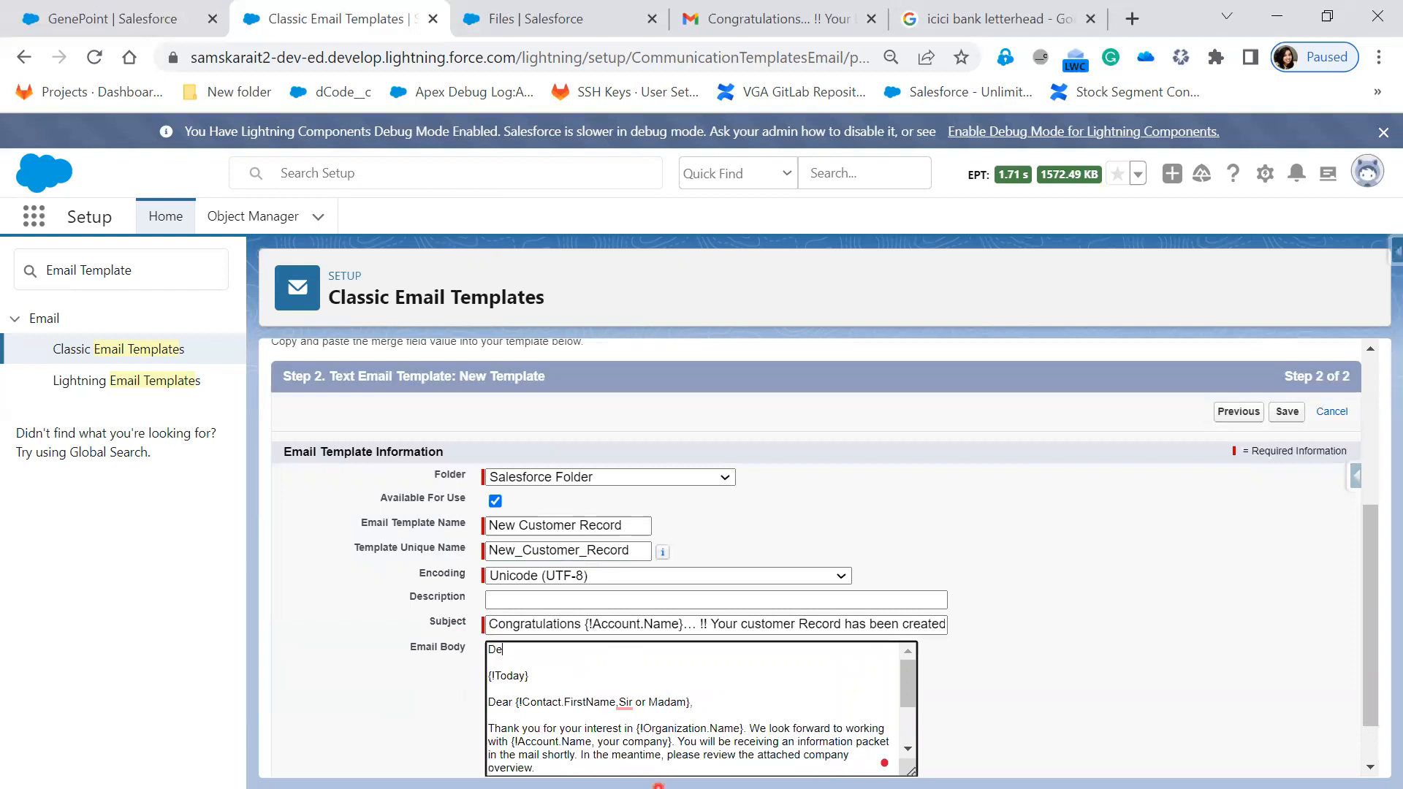
text(ar)
key(ctrl+v)
- Delete the {!Today} line, old contact greeting and all remaining sample body text
drag(712, 700, 433, 675)
key(BackSpace)
key(Delete)
key(Delete)
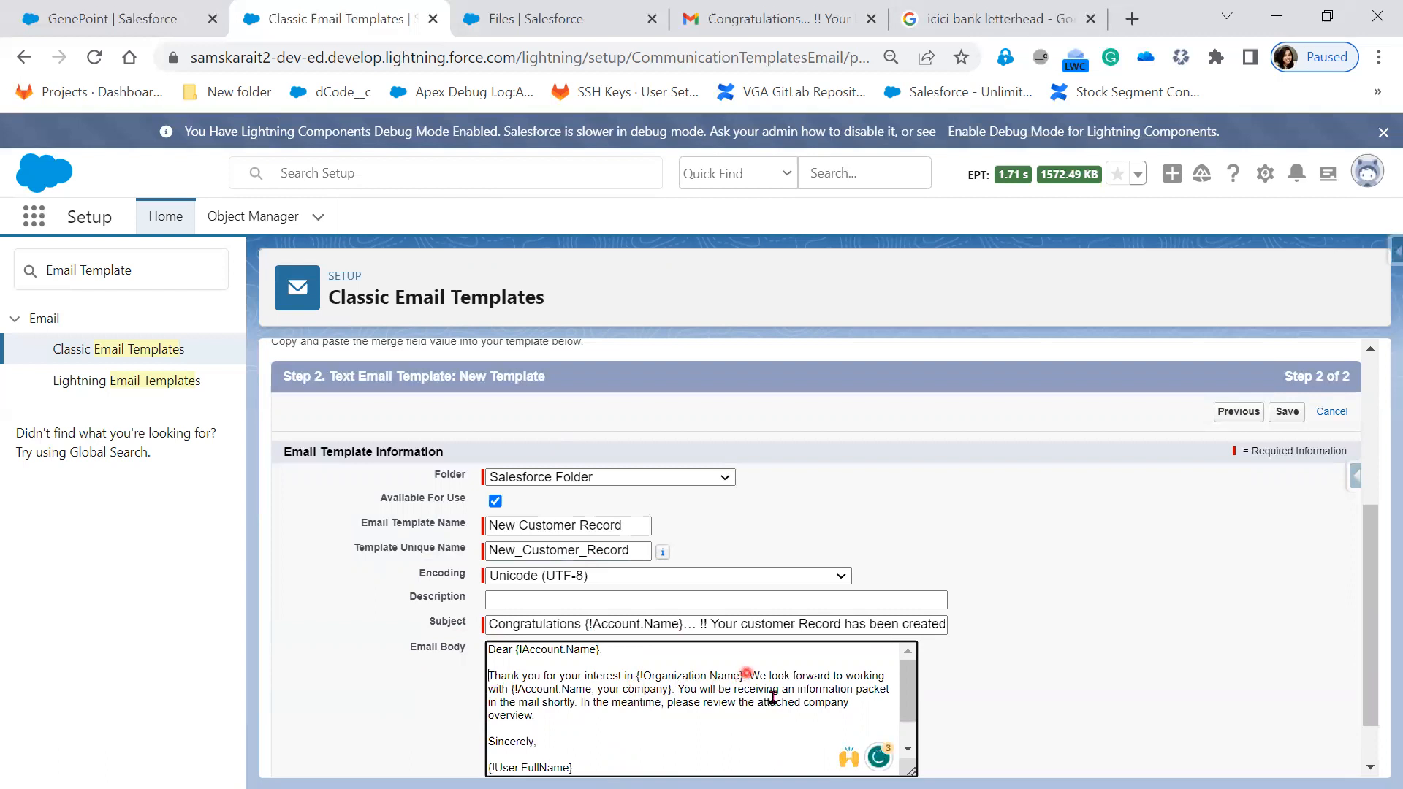
drag(488, 674, 605, 762)
key(BackSpace)
- Type the thank-you for purchasing the Product and the sentence saying the customer record has been created
text(Thank you )
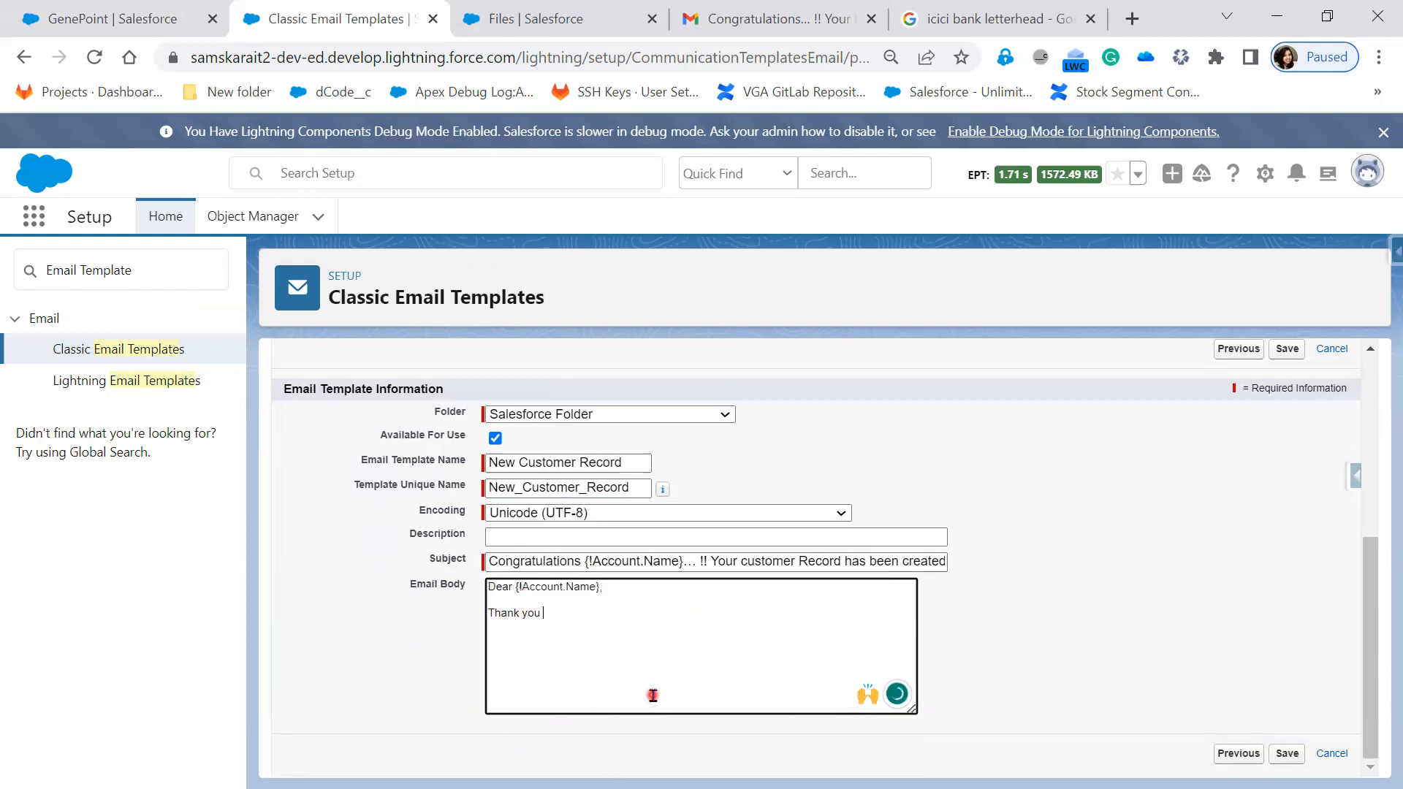
text(fo)
key(BackSpace)
key(BackSpace)
key(BackSpace)
text(or purchasing)
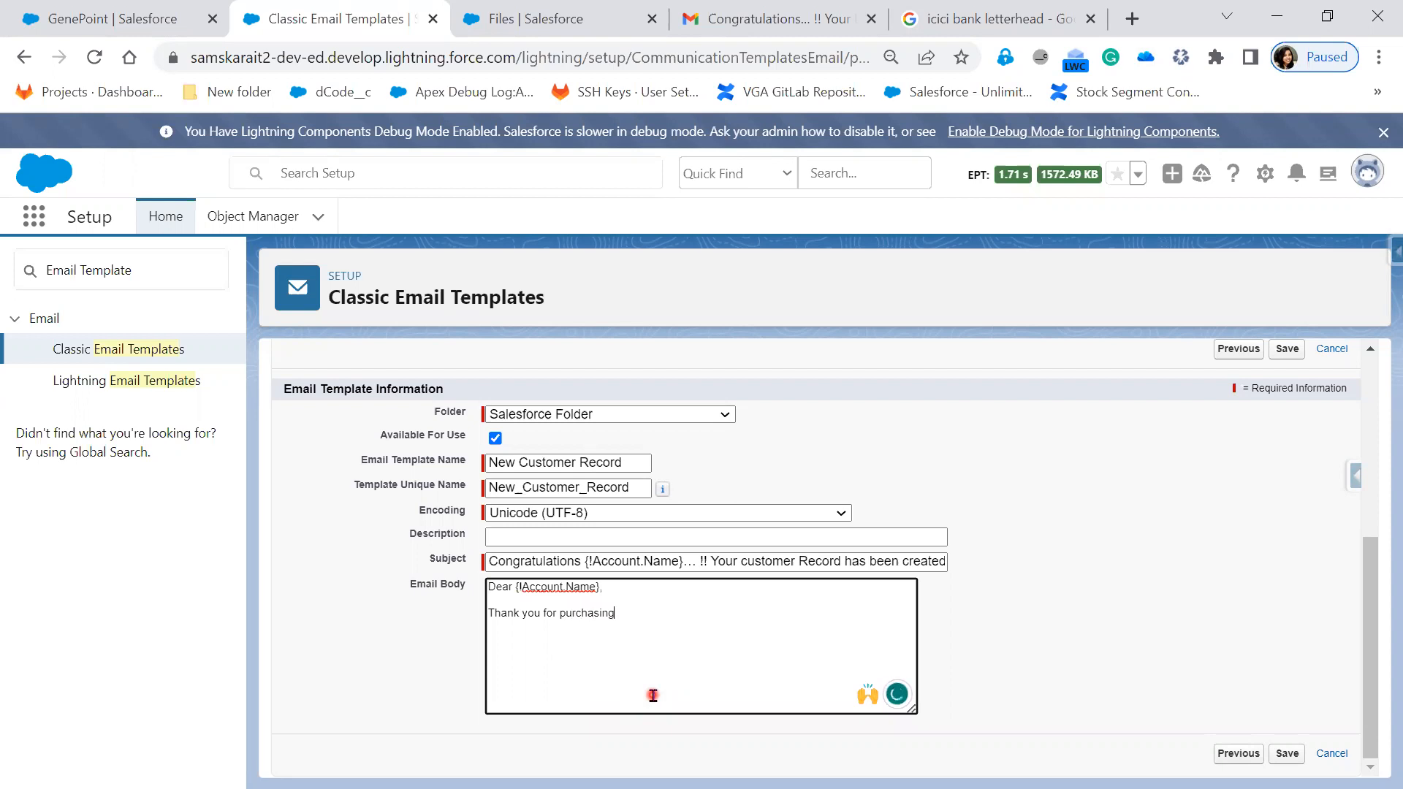
text( thePr)
key(BackSpace)
key(BackSpace)
text(Product from our O)
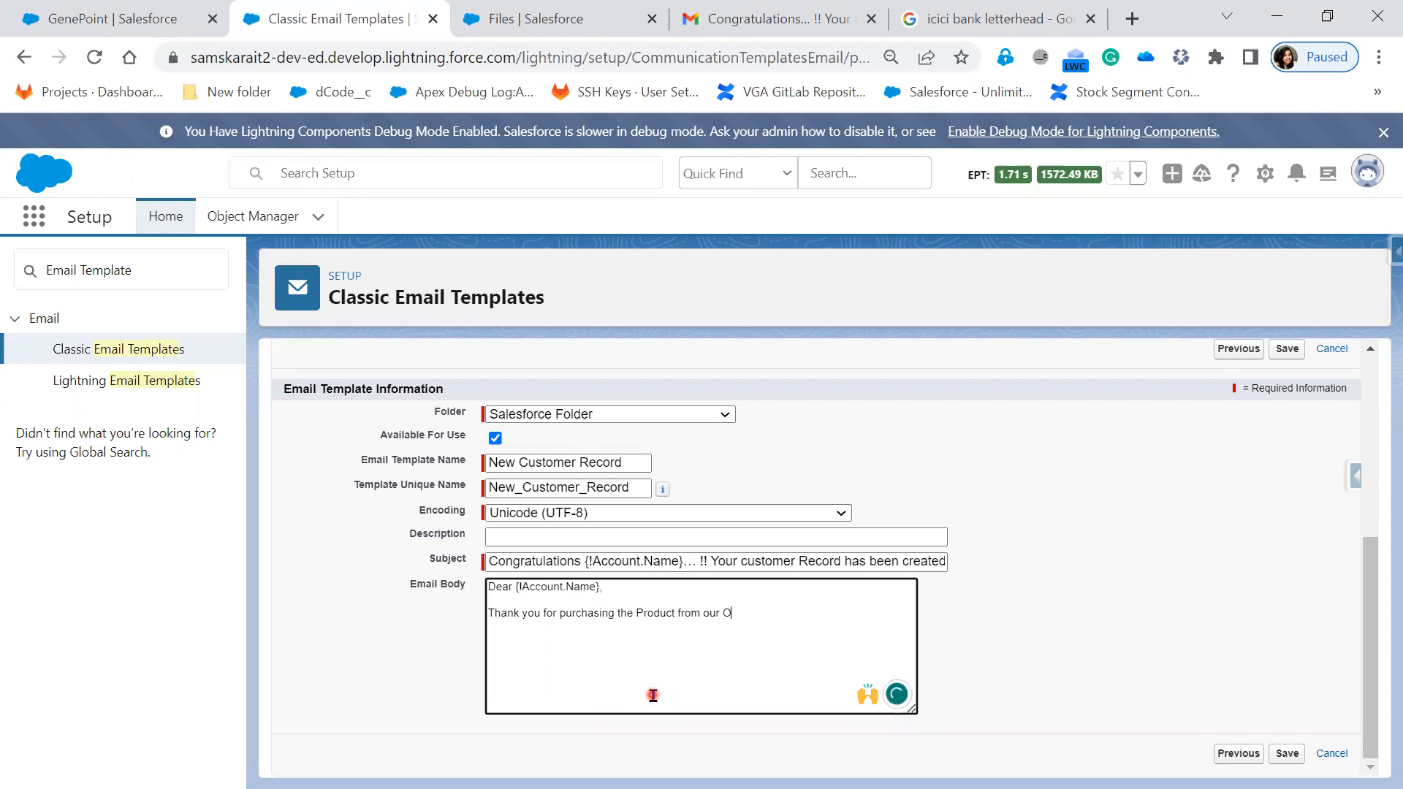
text(rganization.  )
text(Weare)
key(BackSpace)
key(BackSpace)
key(BackSpace)
key(BackSpace)
text(are pleased)
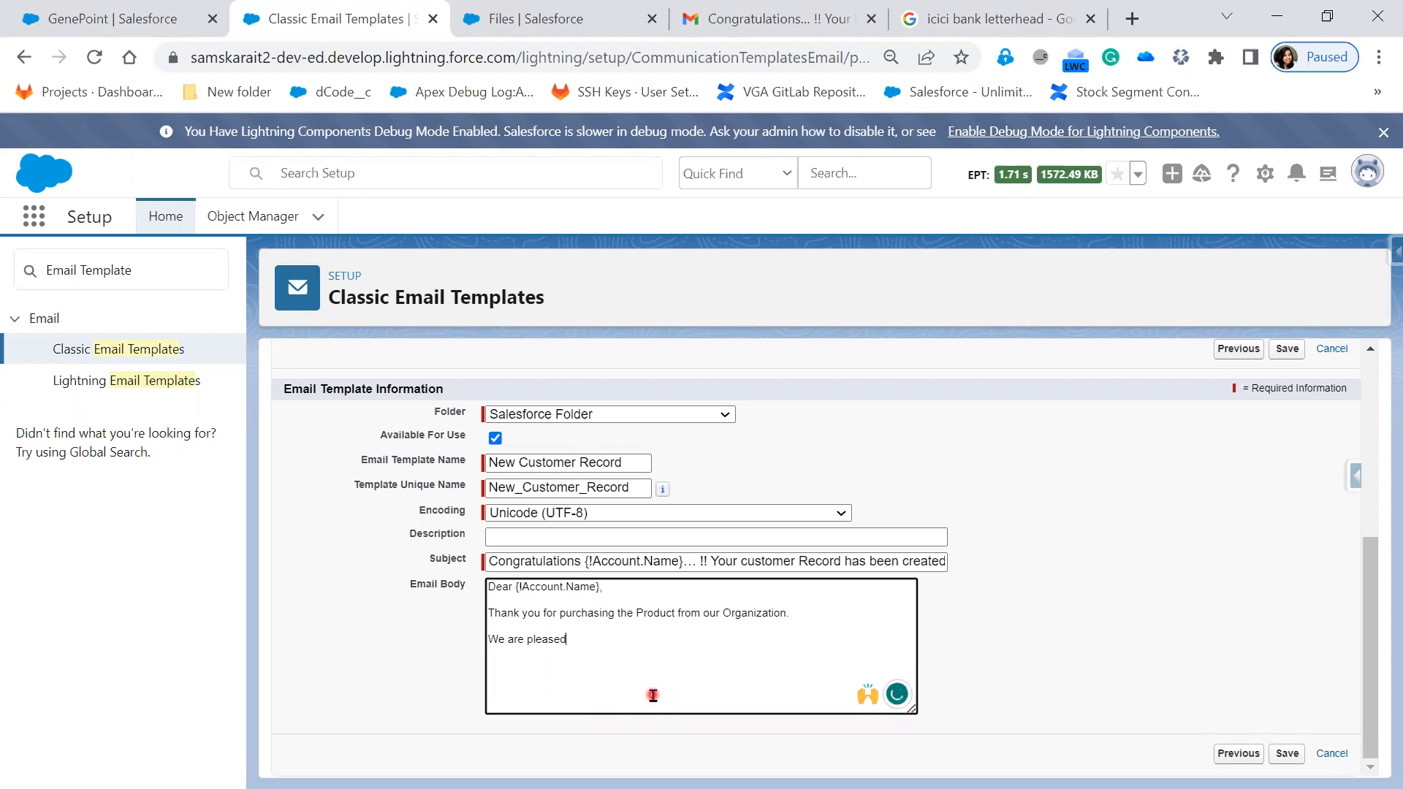
text( to inform you, that customer Re)
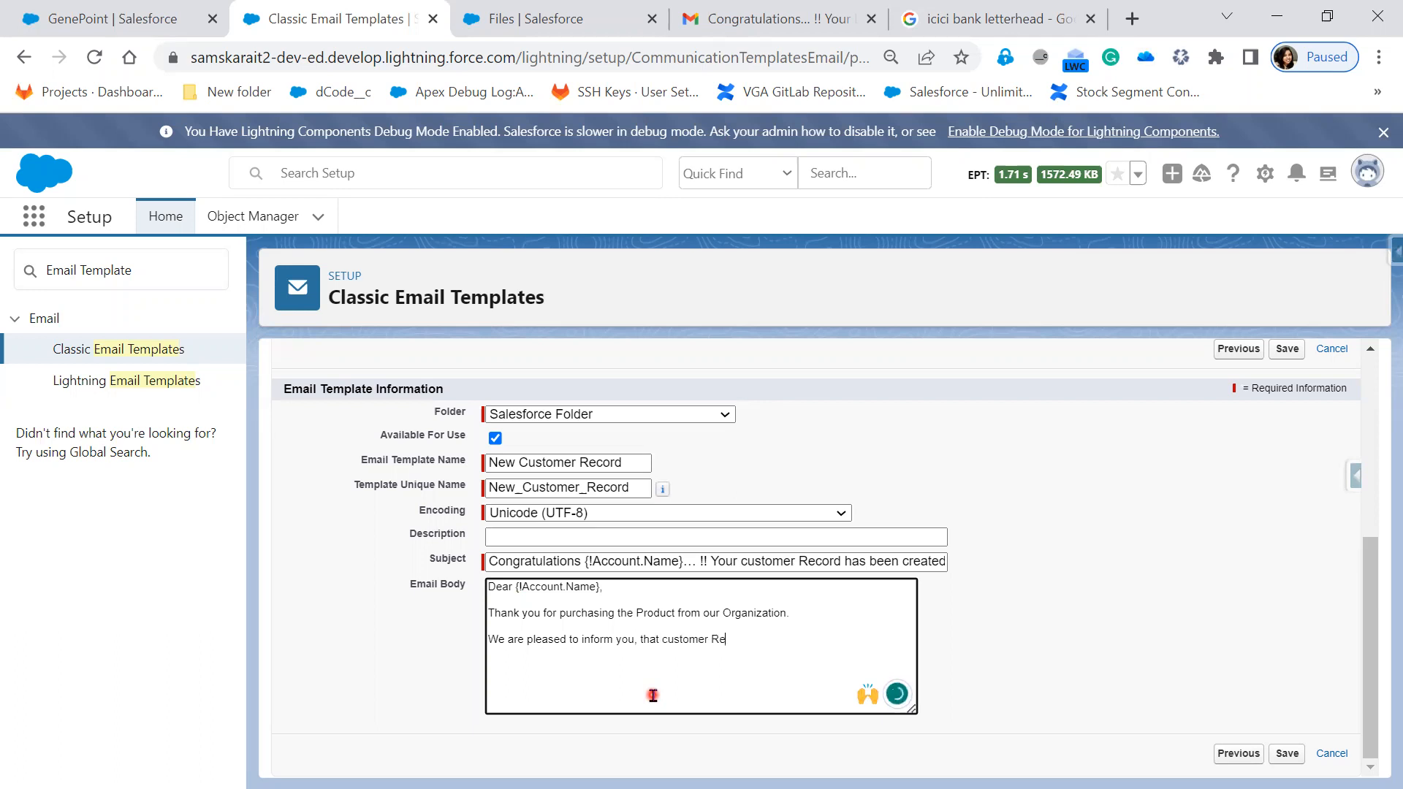
text(aord has beencreated in our)
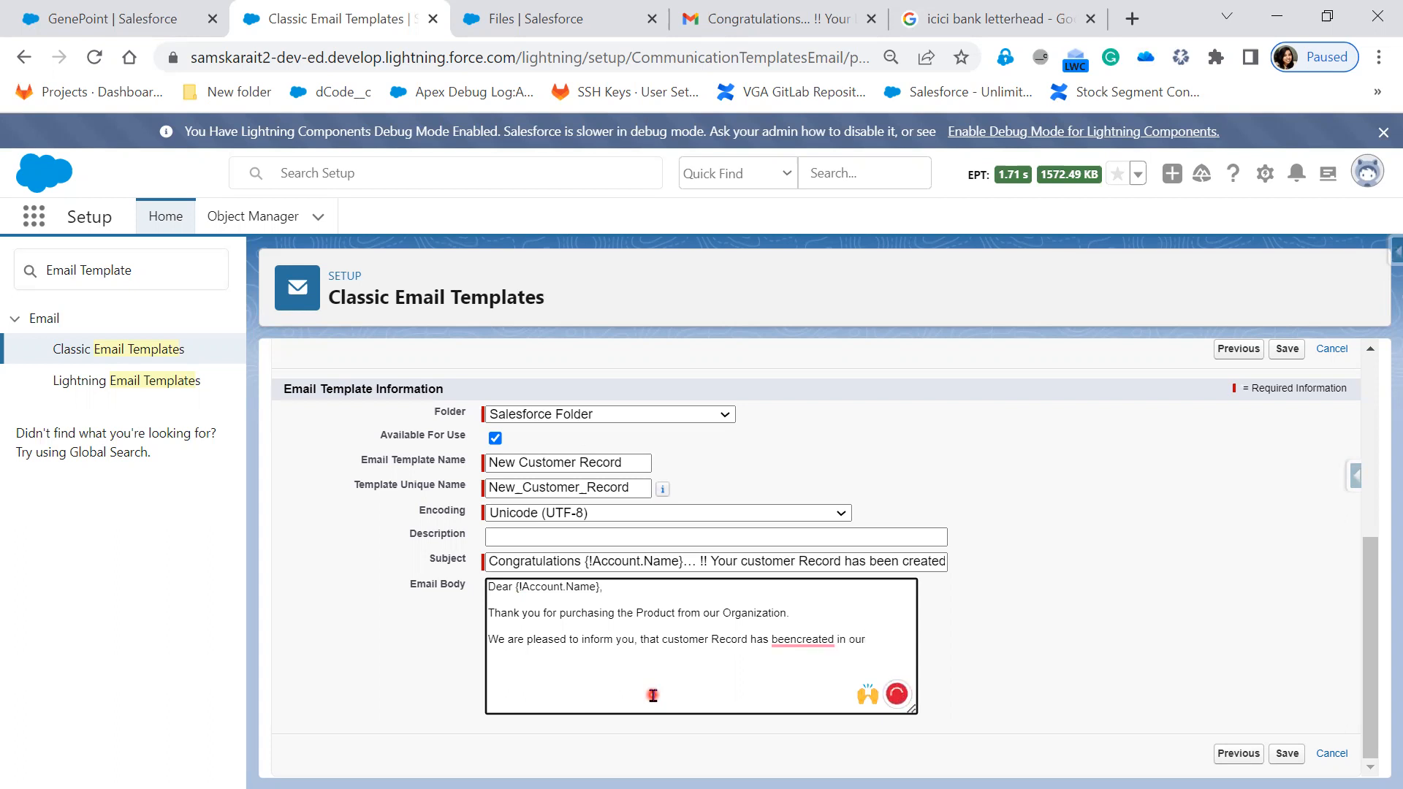
- Fix 'beencreated', replace 'our' with 'Salesforce for future reference.', and start 'Here are customer Details Customer Id'
click(799, 640)
click(884, 642)
key(BackSpace)
key(BackSpace)
key(BackSpace)
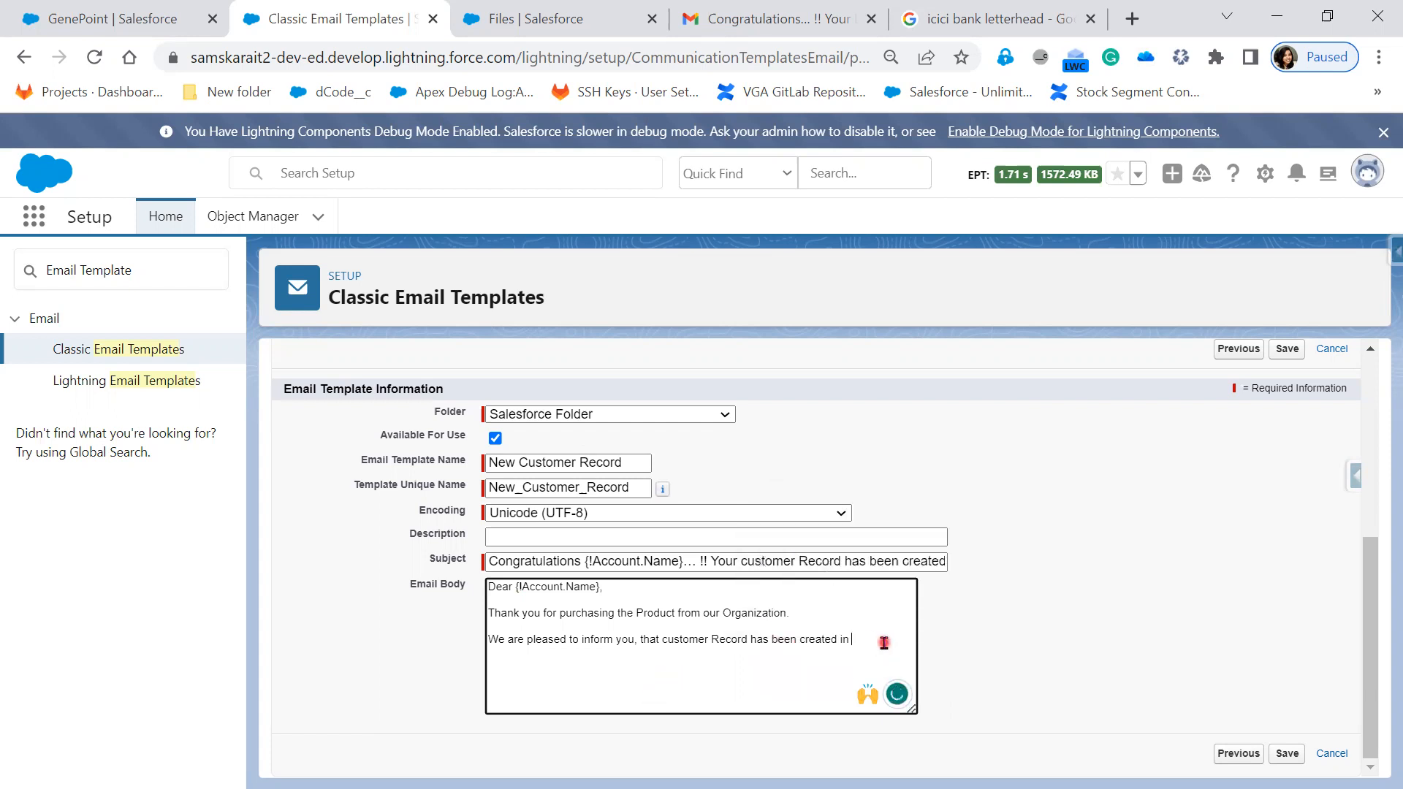
text(Salesforce)
text( for future re)
text(l)
text(erence.)
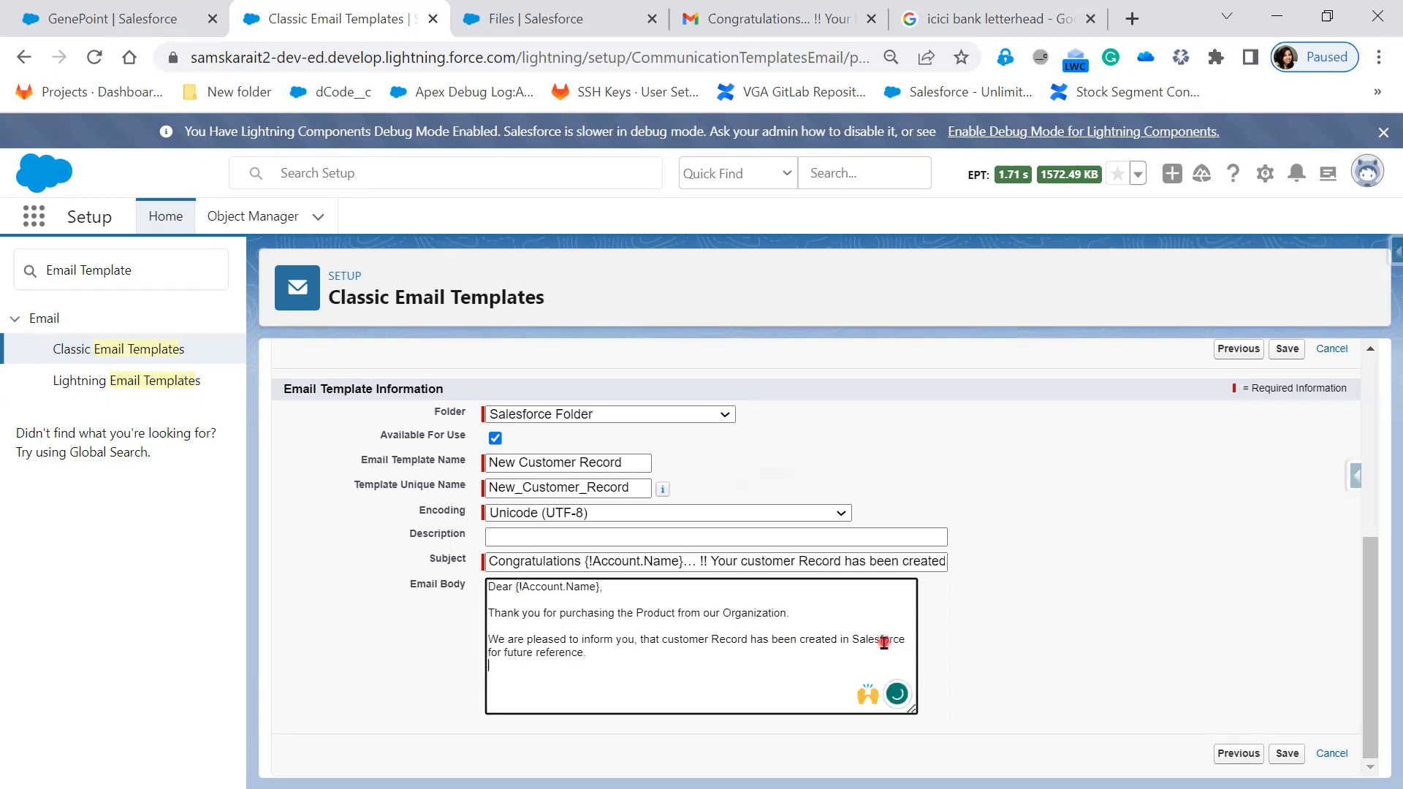
key(Return)
text(Here are customer)
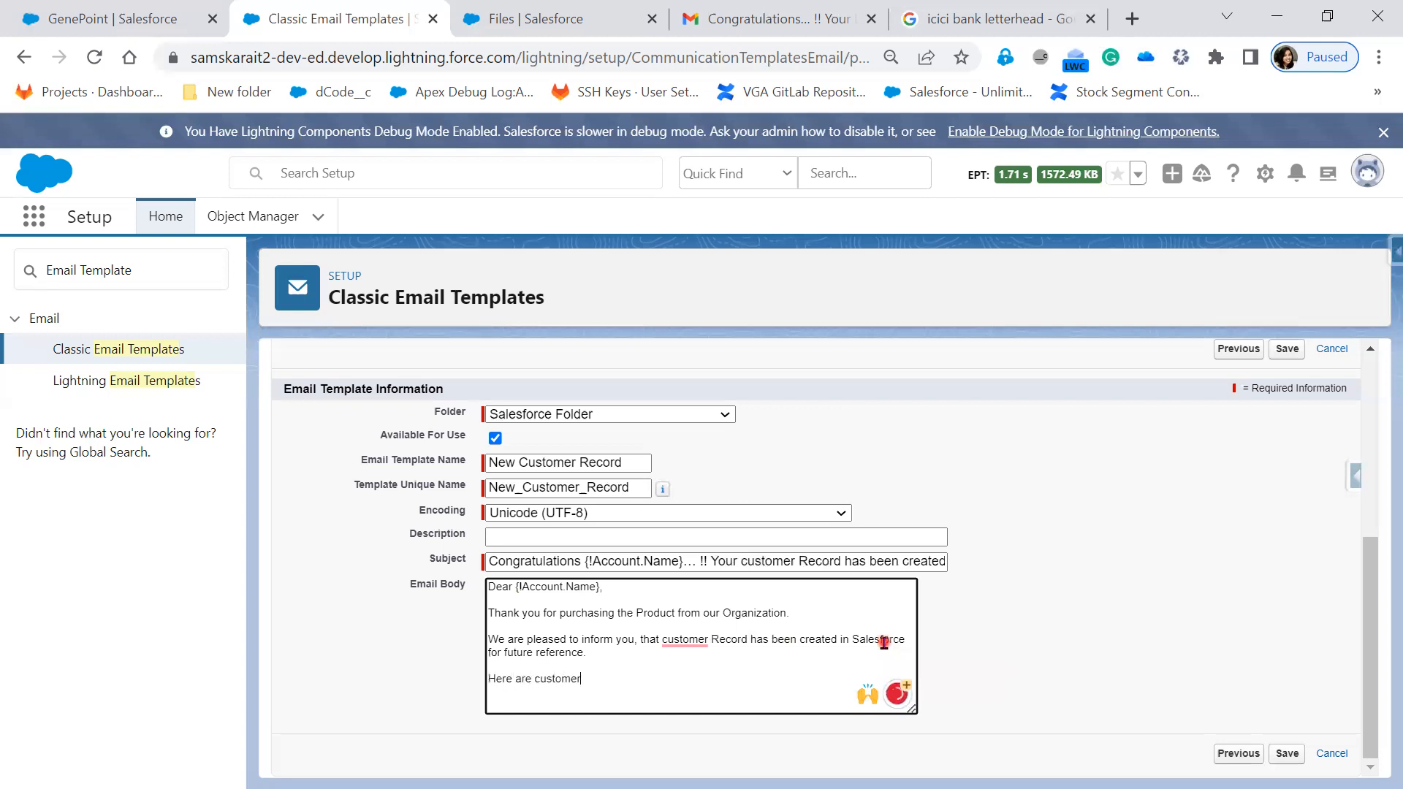
text( Details )
text( Customer )
text(Id :)
- Insert the {!Account.Id} merge field after 'Customer Id :'
scroll(821, 470, up, 3)
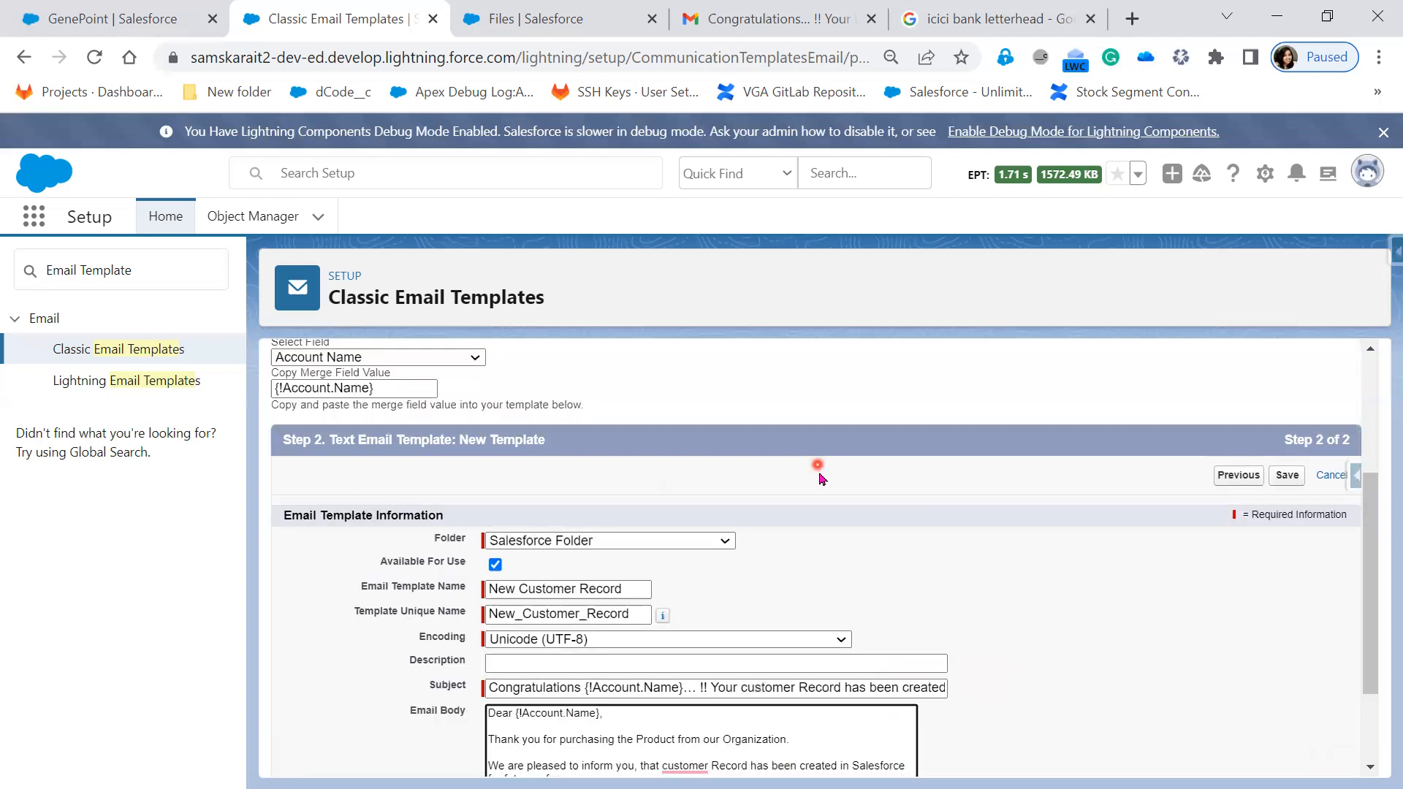
click(395, 450)
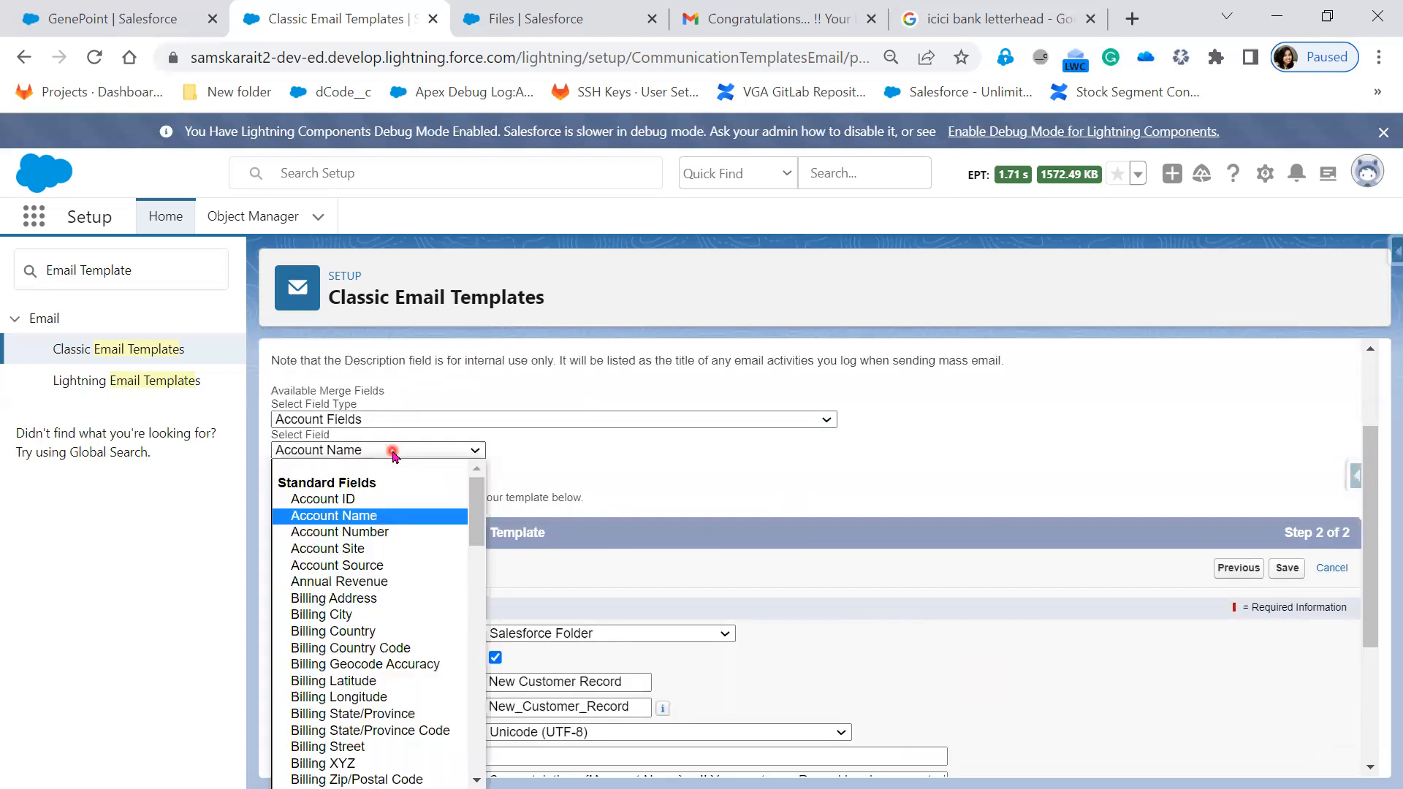
click(374, 494)
drag(369, 483, 268, 481)
key(ctrl+c)
scroll(642, 476, down, 3)
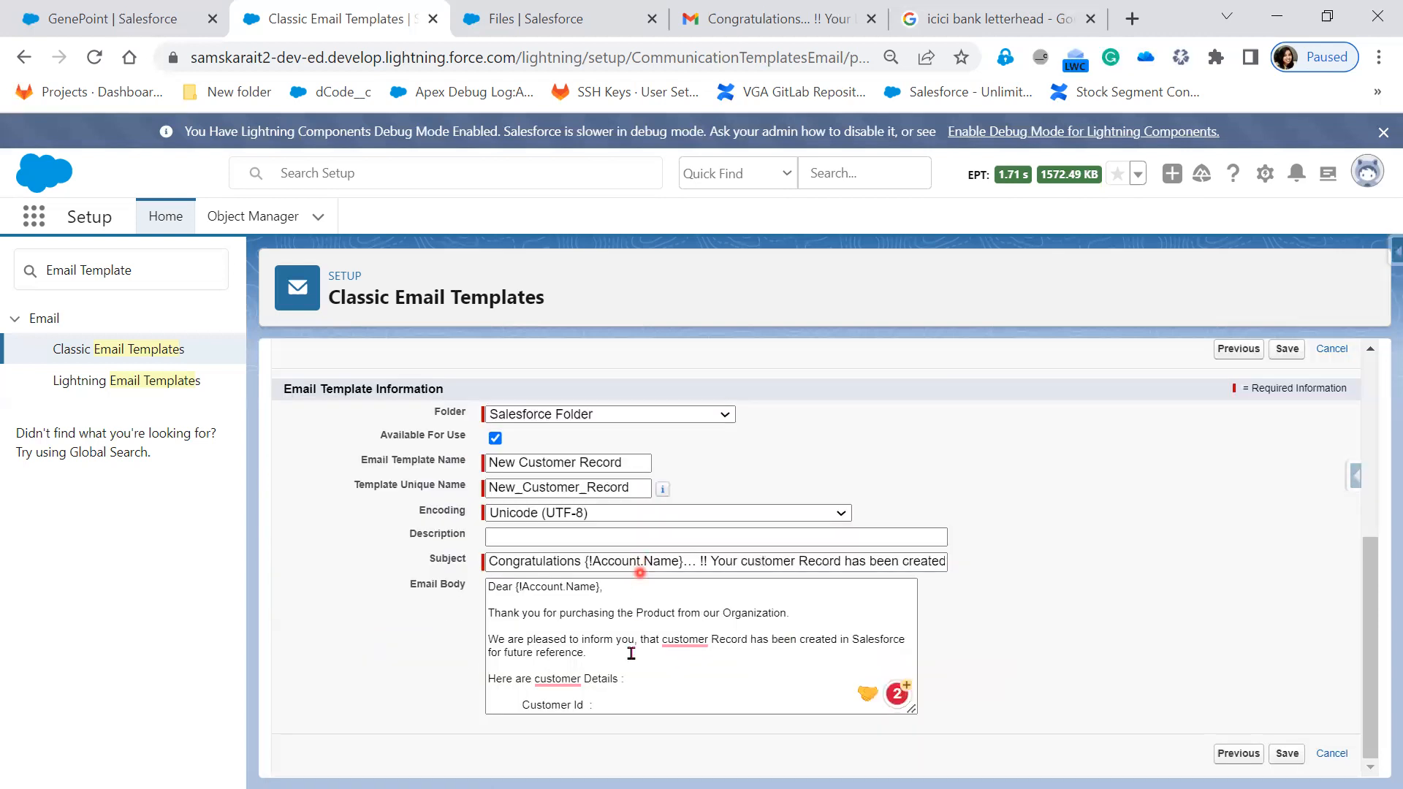
click(623, 703)
key(ctrl+v)
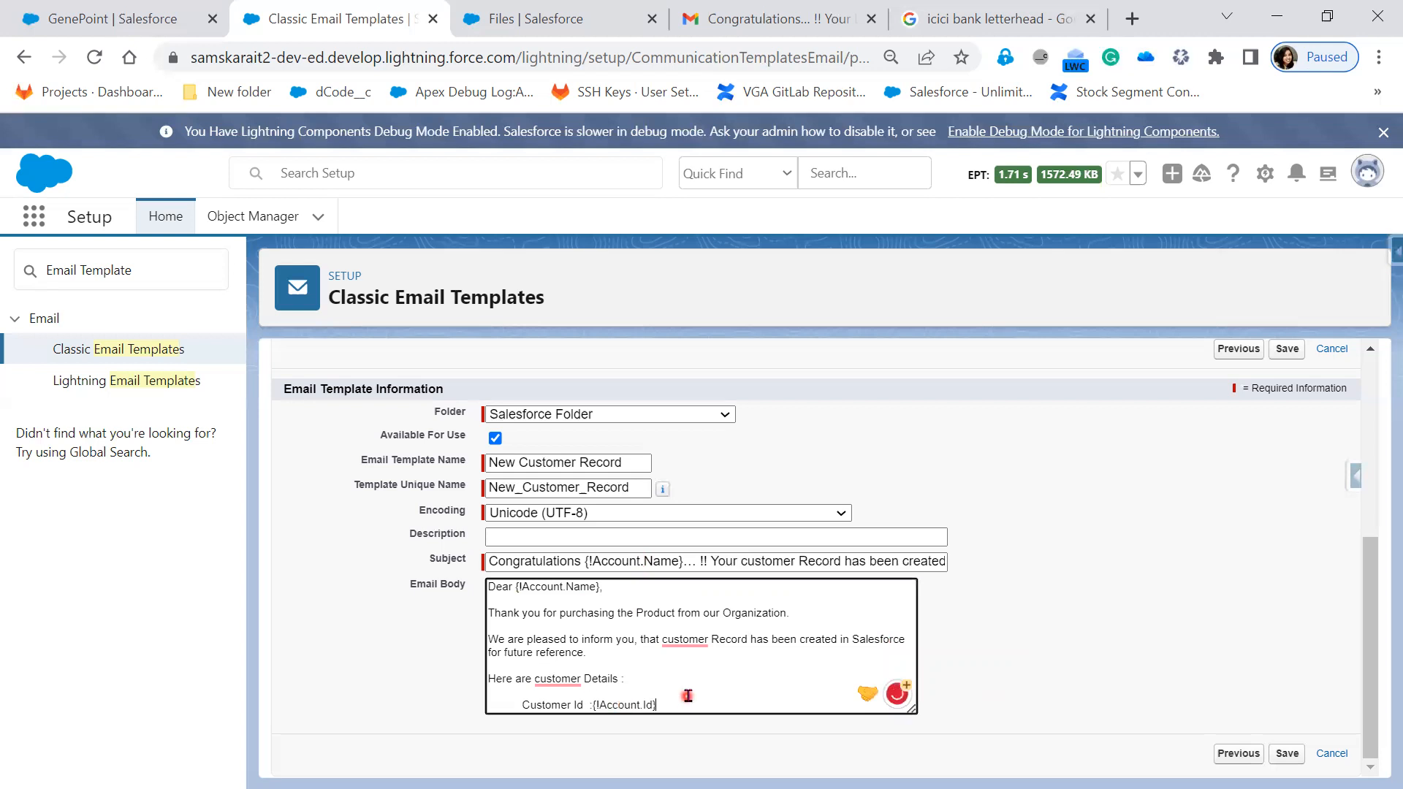
key(Return)
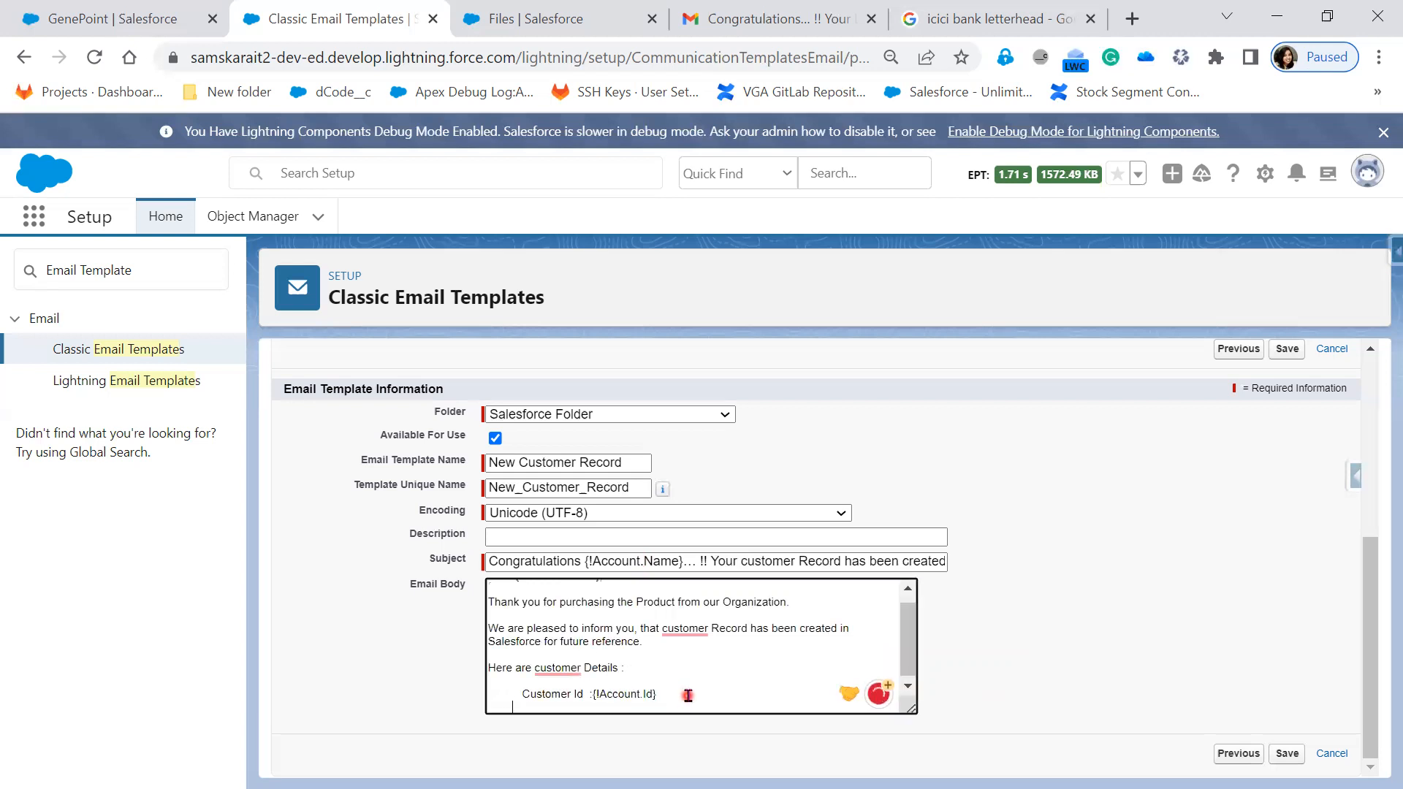
- Add a 'Customer Name :' line with the {!Account.Name} merge field
text(Customer)
text( Name :)
text({})
text(!Acco)
text(unt)
text(.Name)
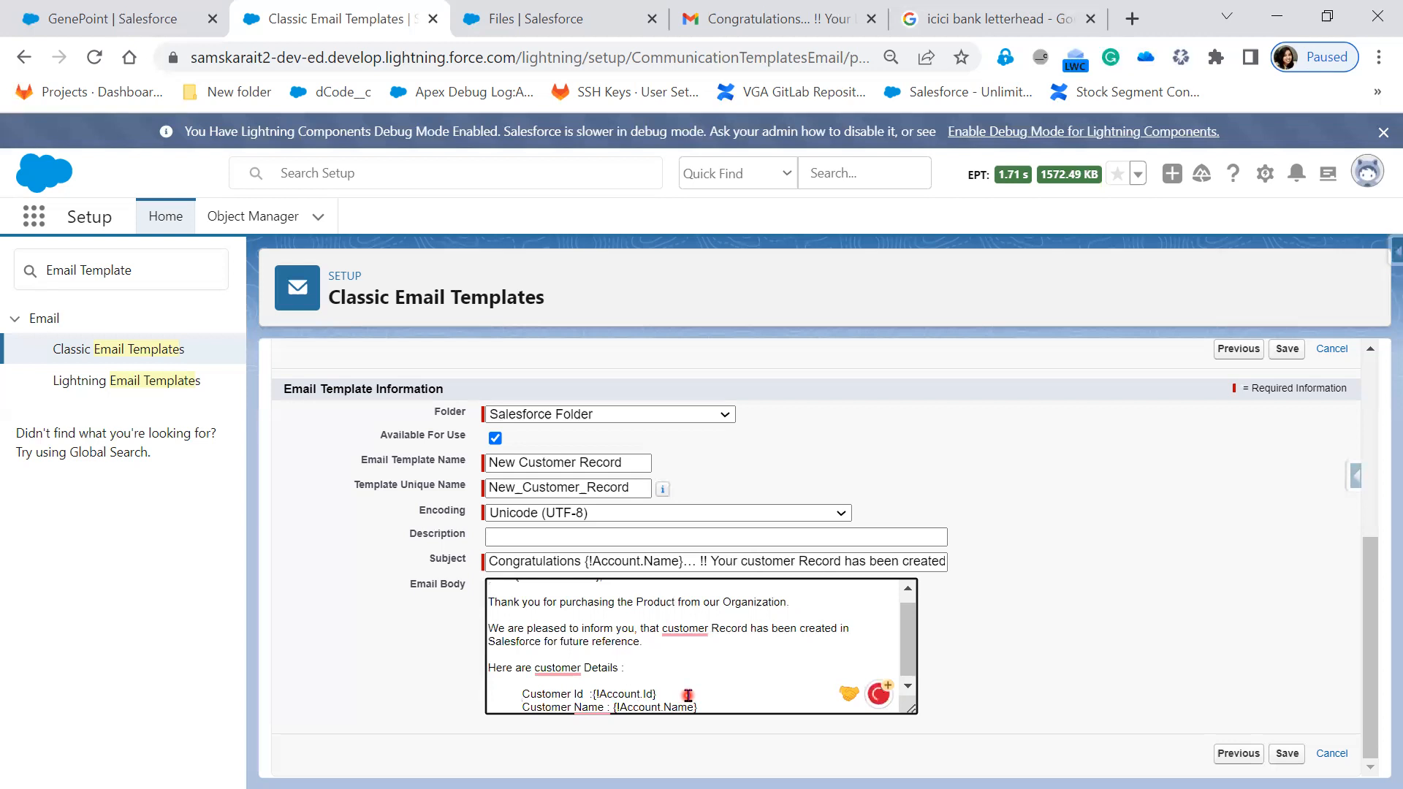
click(711, 711)
key(Return)
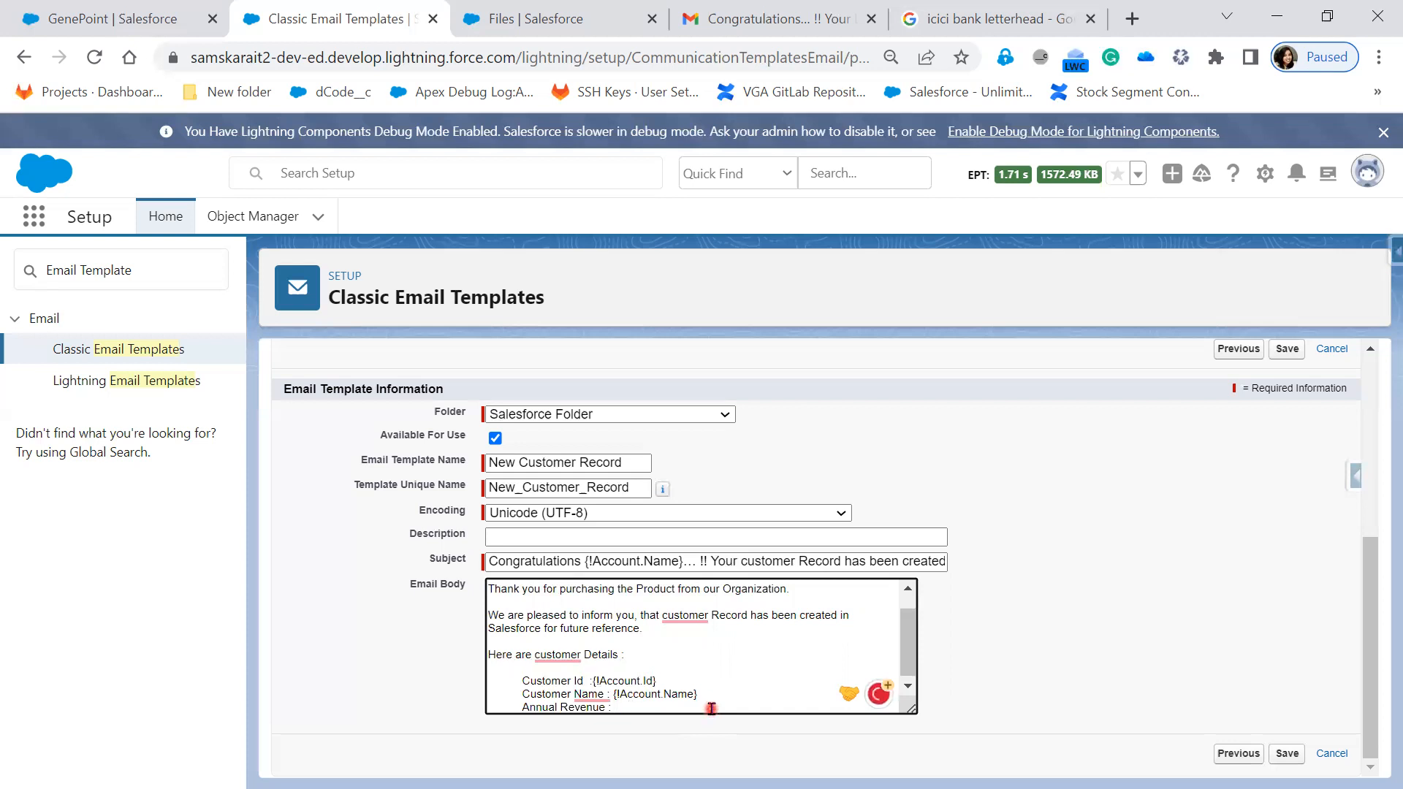
- Insert the {!Account.AnnualRevenue} merge field after 'Annual Revenue :' and add blank lines below
scroll(711, 708, up, 7)
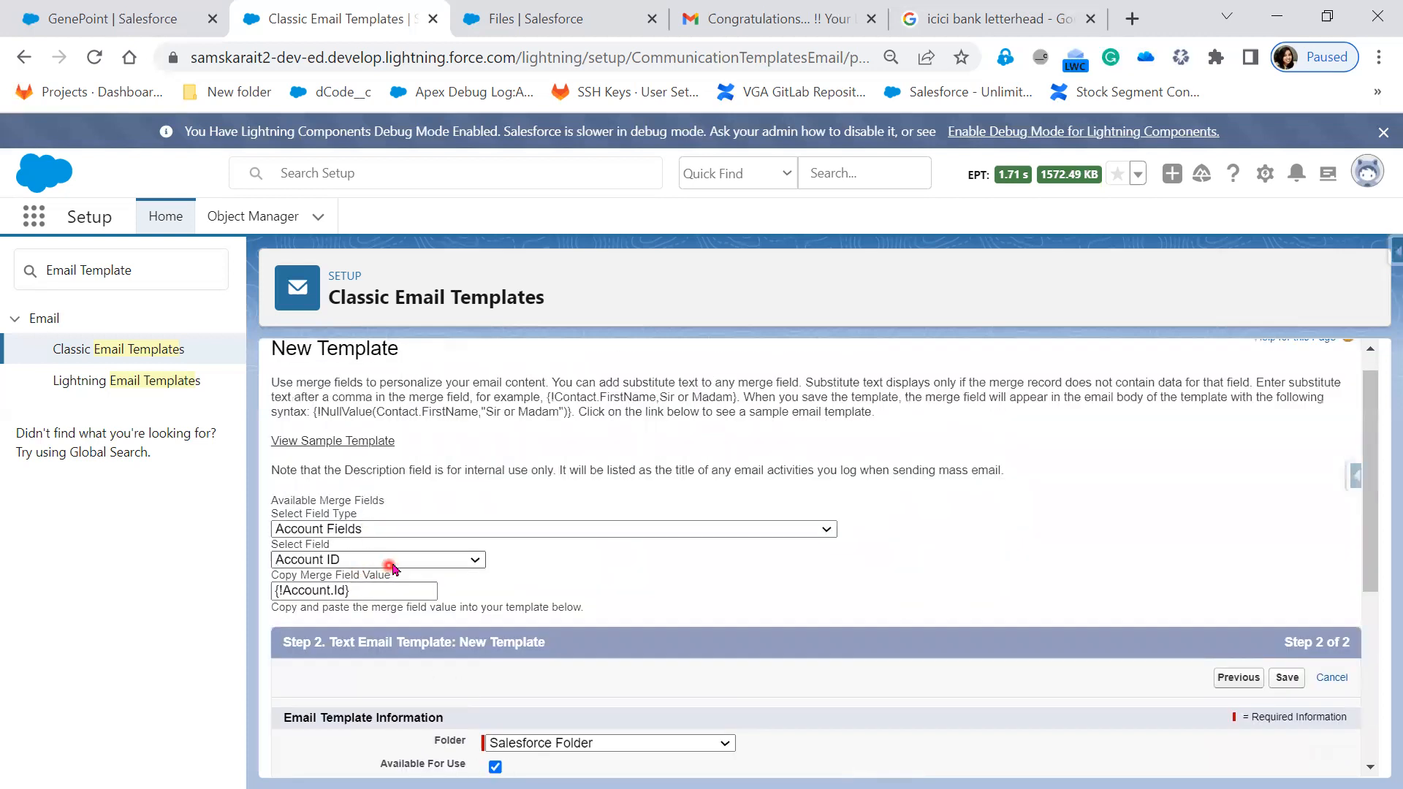
click(393, 561)
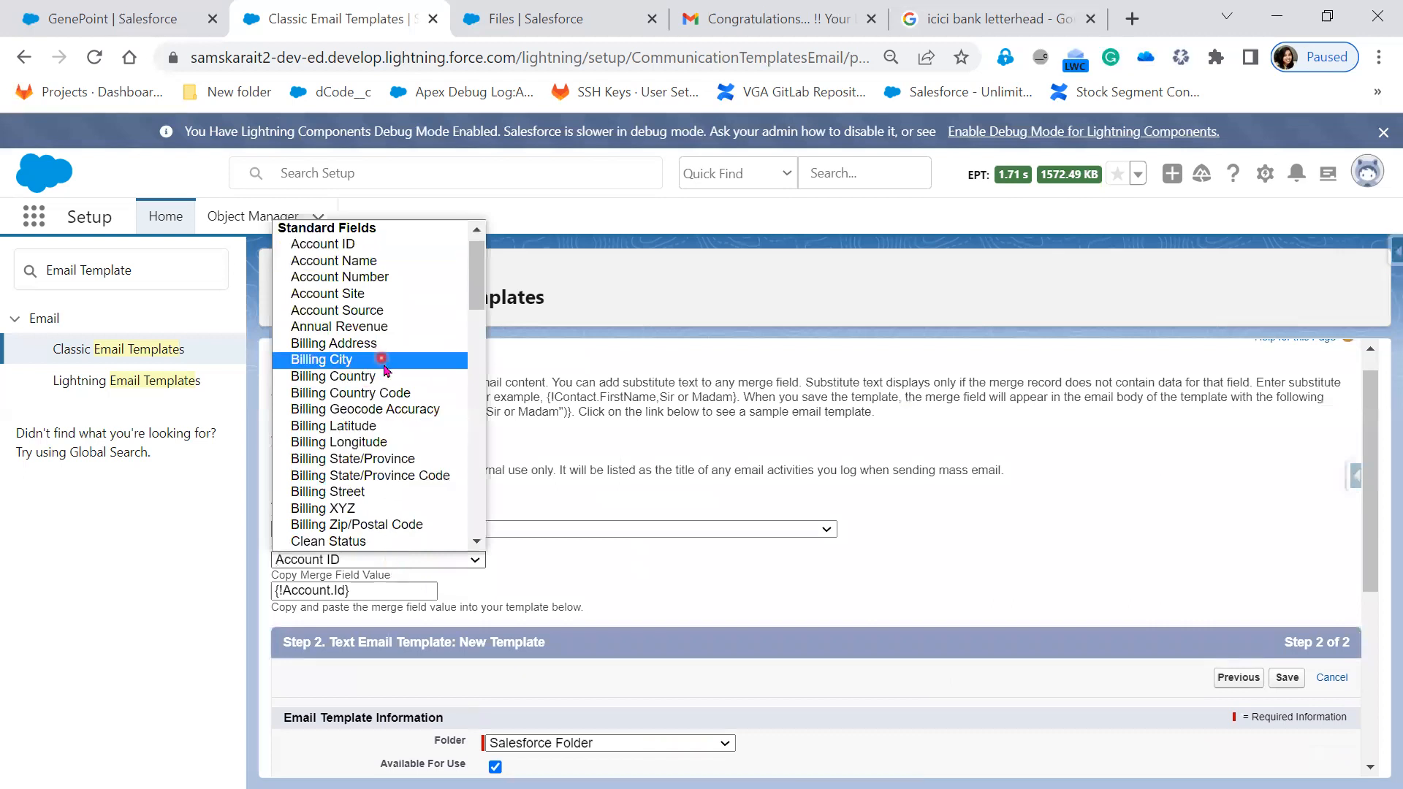
click(379, 326)
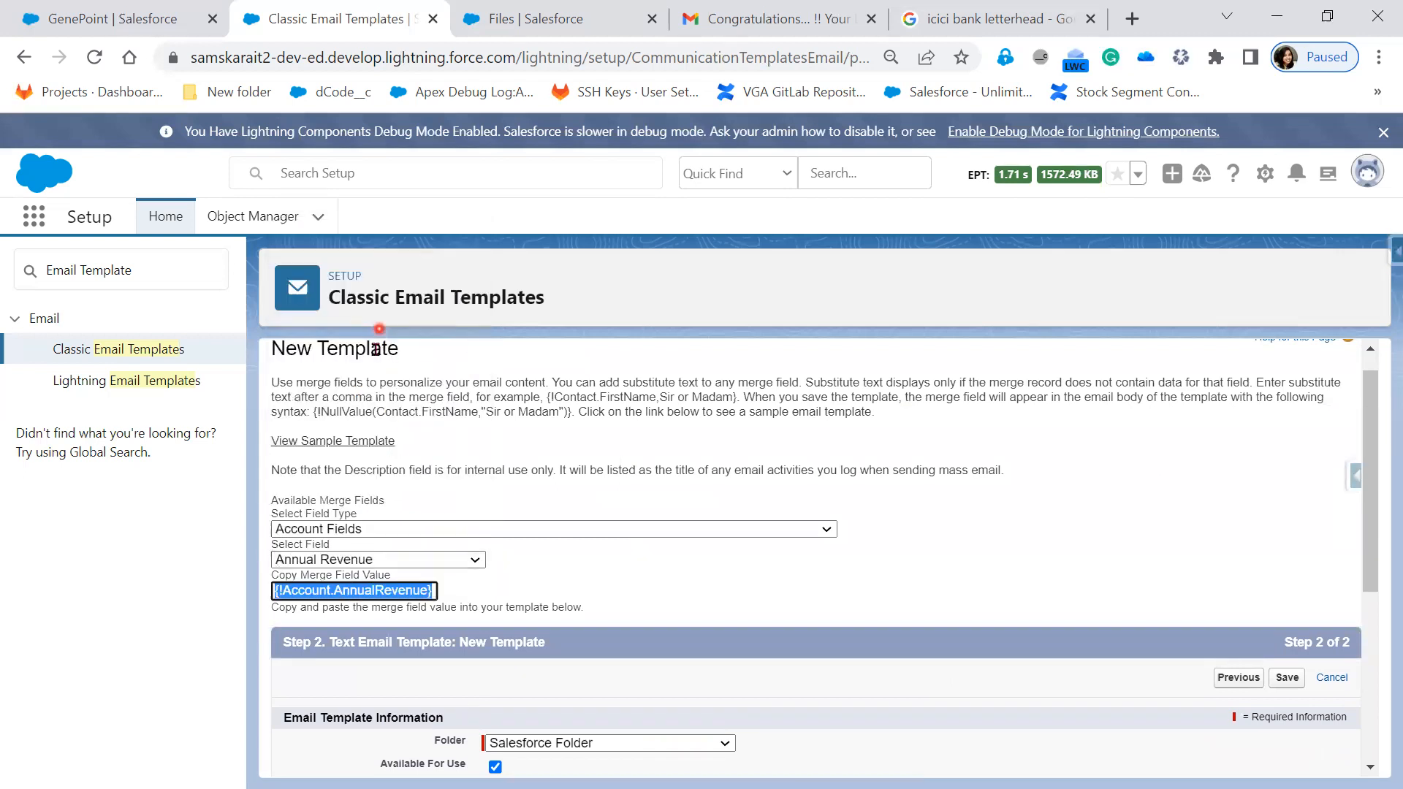
right_click(405, 592)
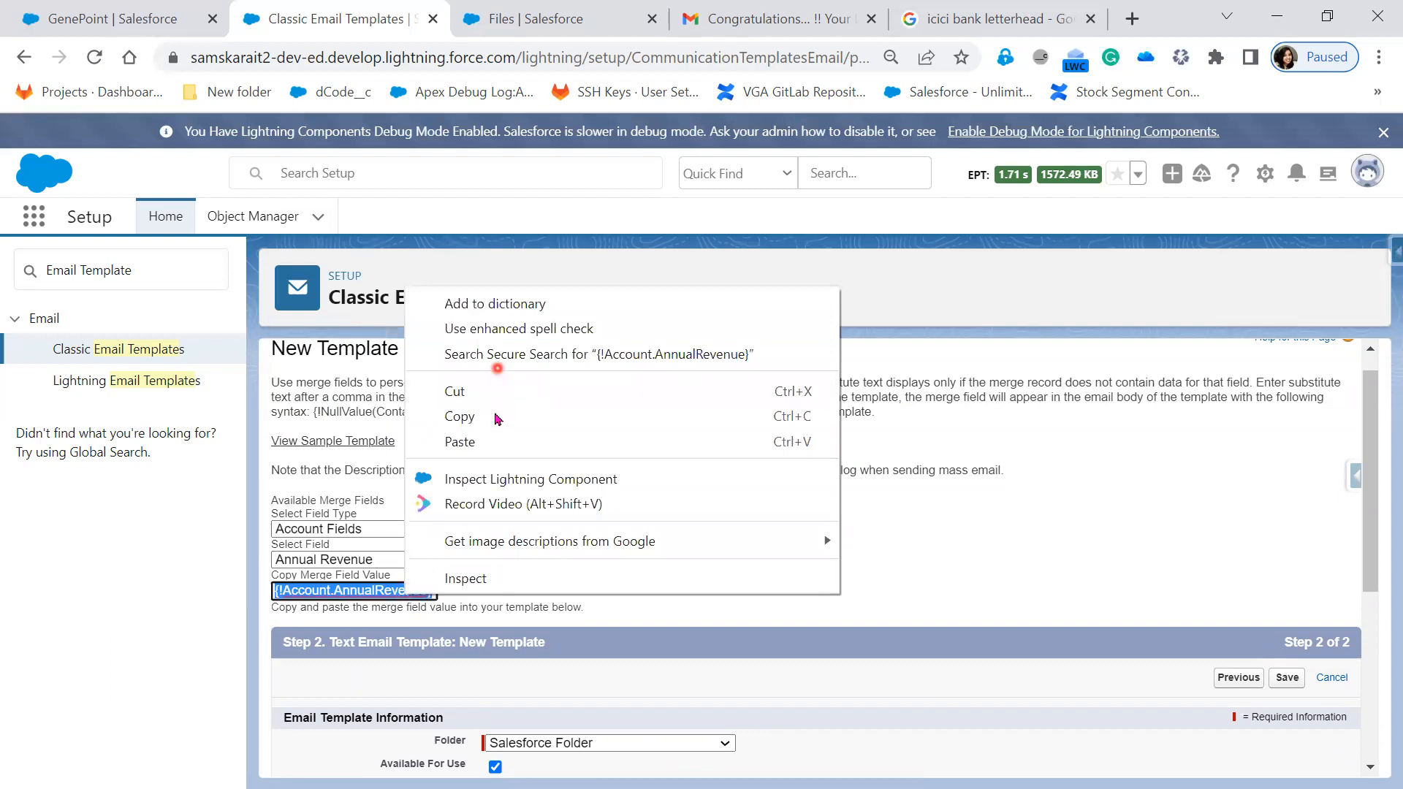
click(494, 414)
scroll(700, 690, down, 5)
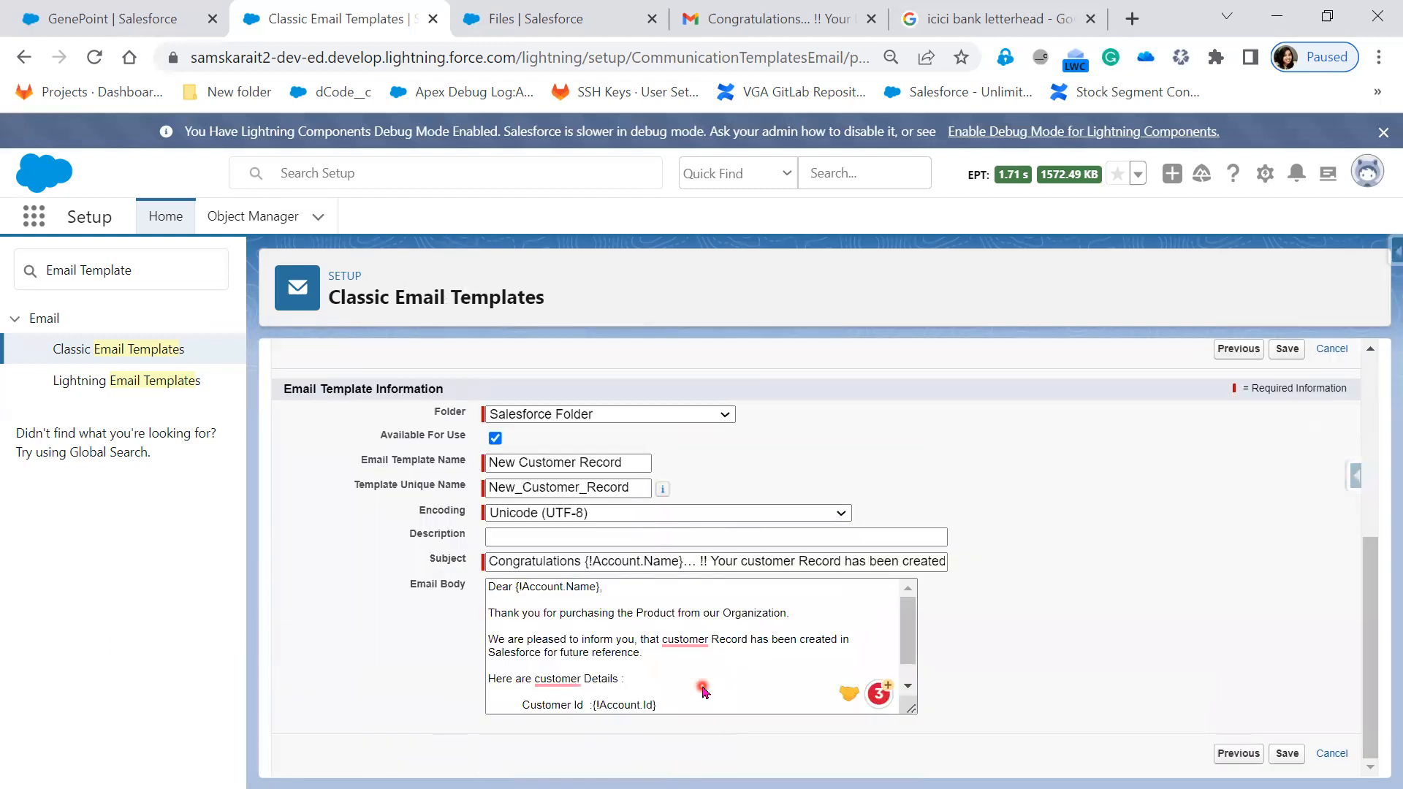
scroll(679, 691, down, 1)
click(662, 708)
key(ctrl+v)
click(790, 691)
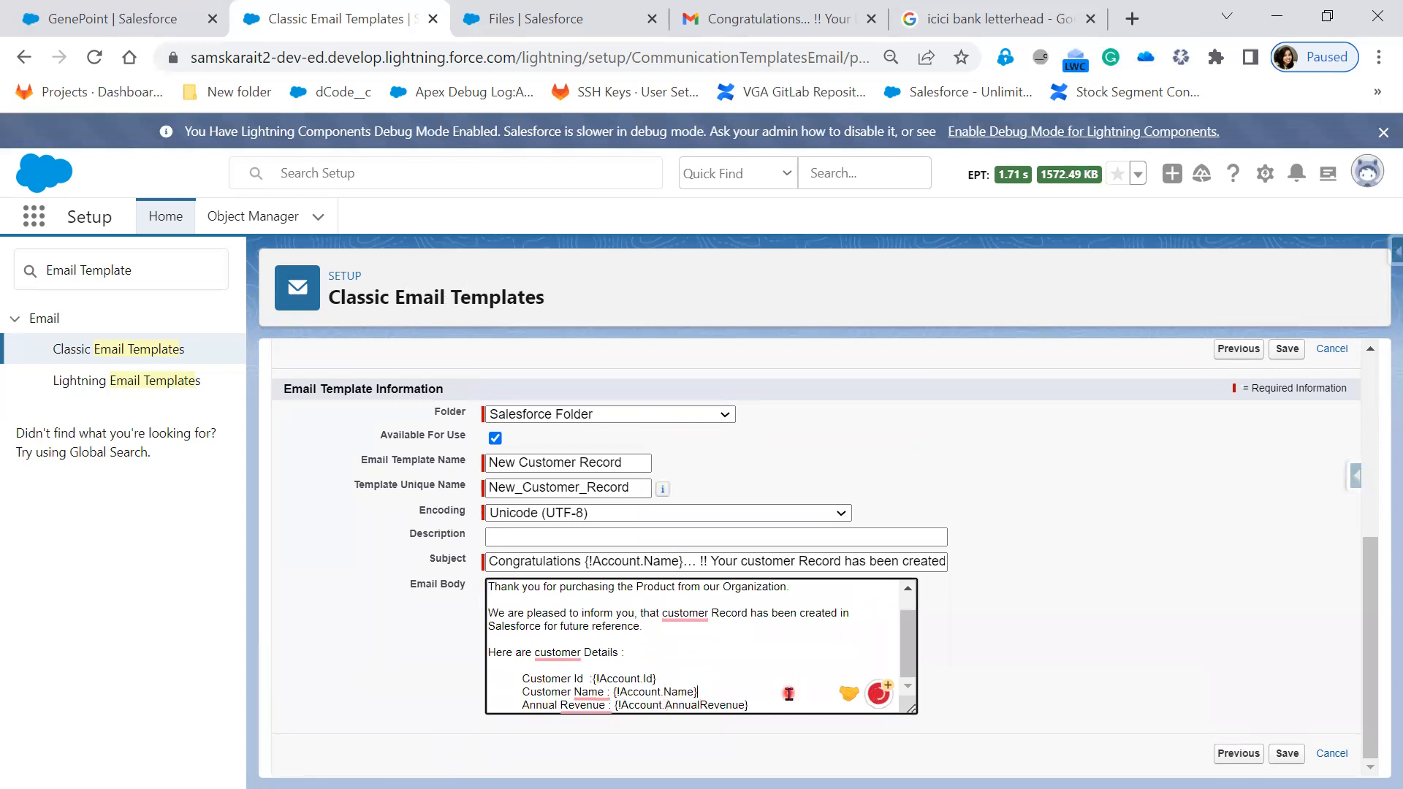
key(Return)
key(Return)
key(Return)
key(Return)
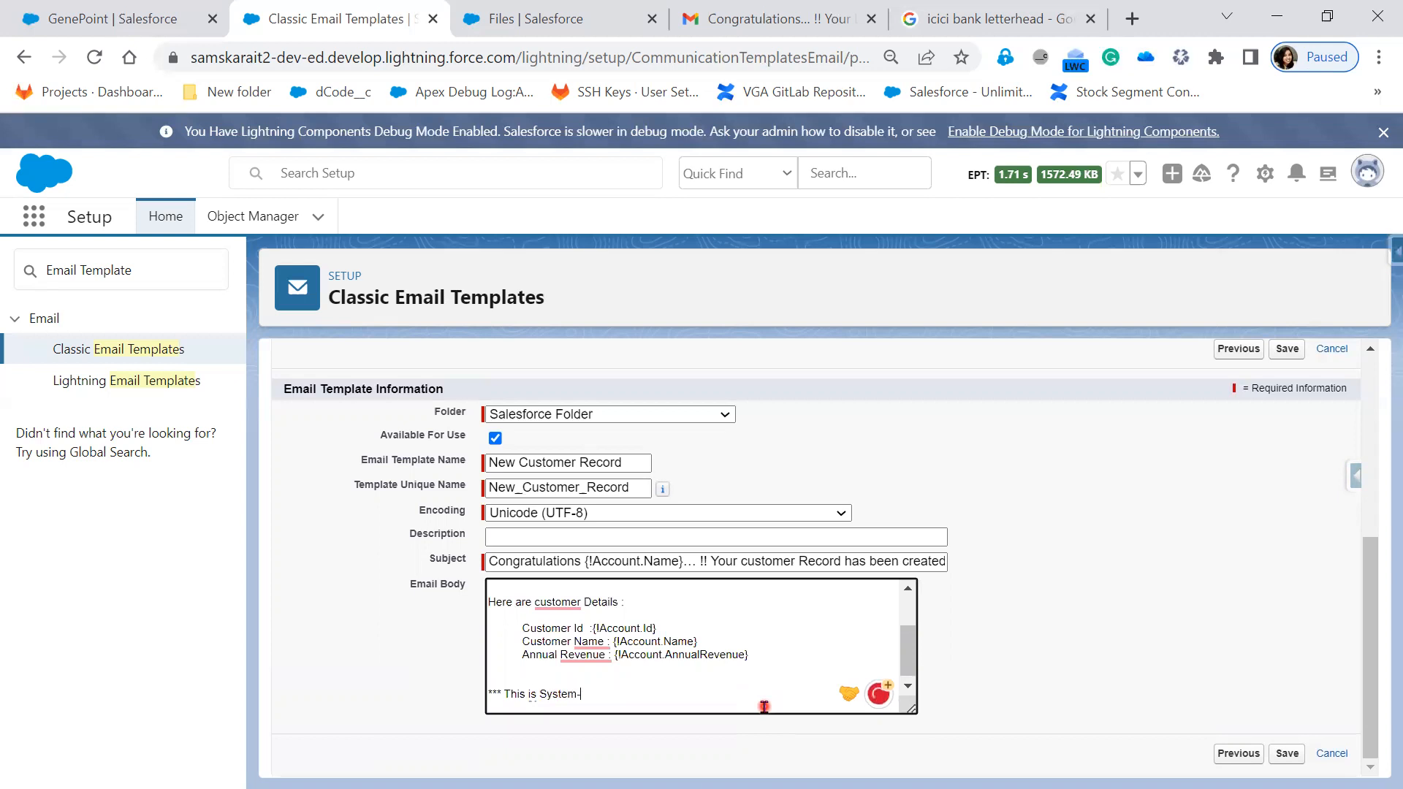
- Finish the '*** This is System-Generated Email***' note and add lines for the 'Thank you ,' sign-off
text(Email***)
key(Return)
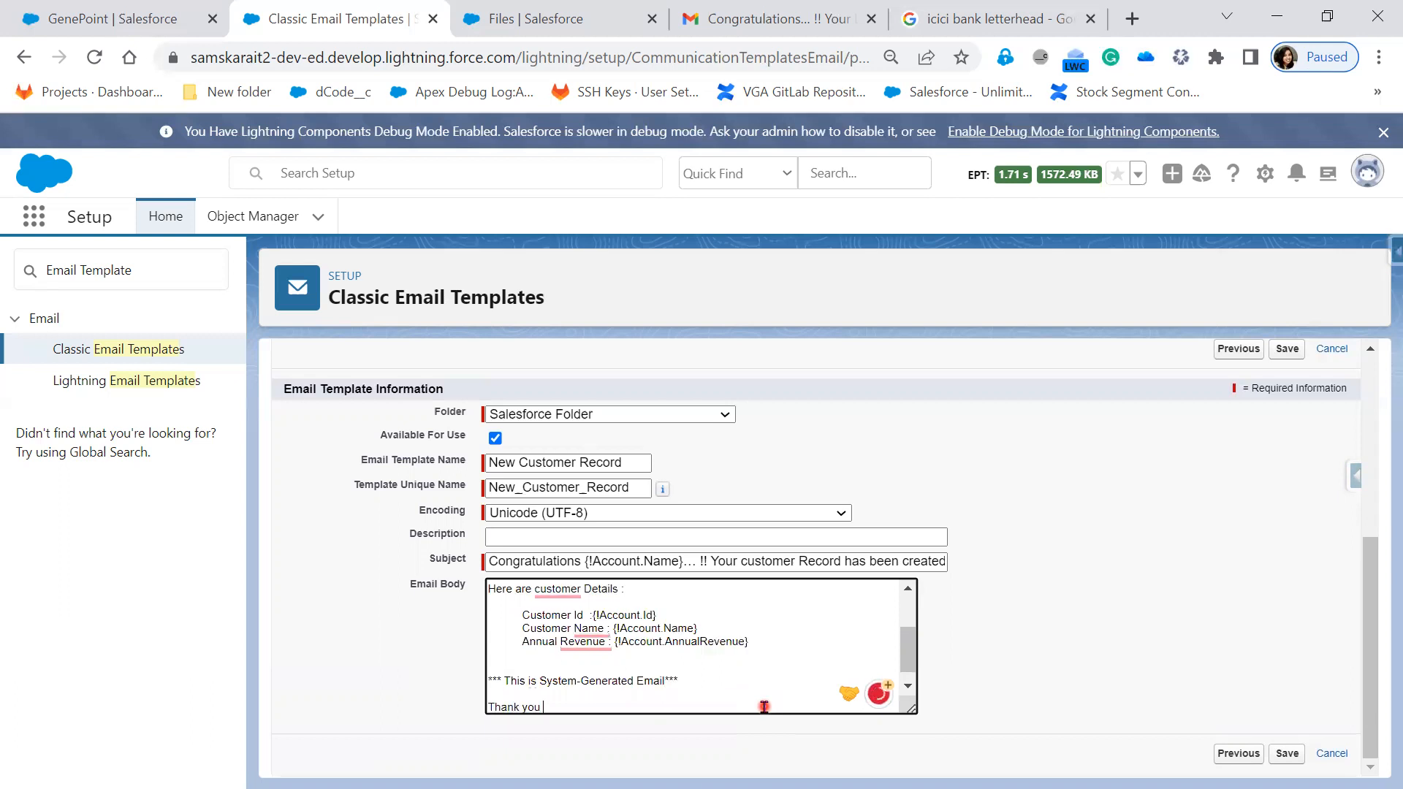
key(Return)
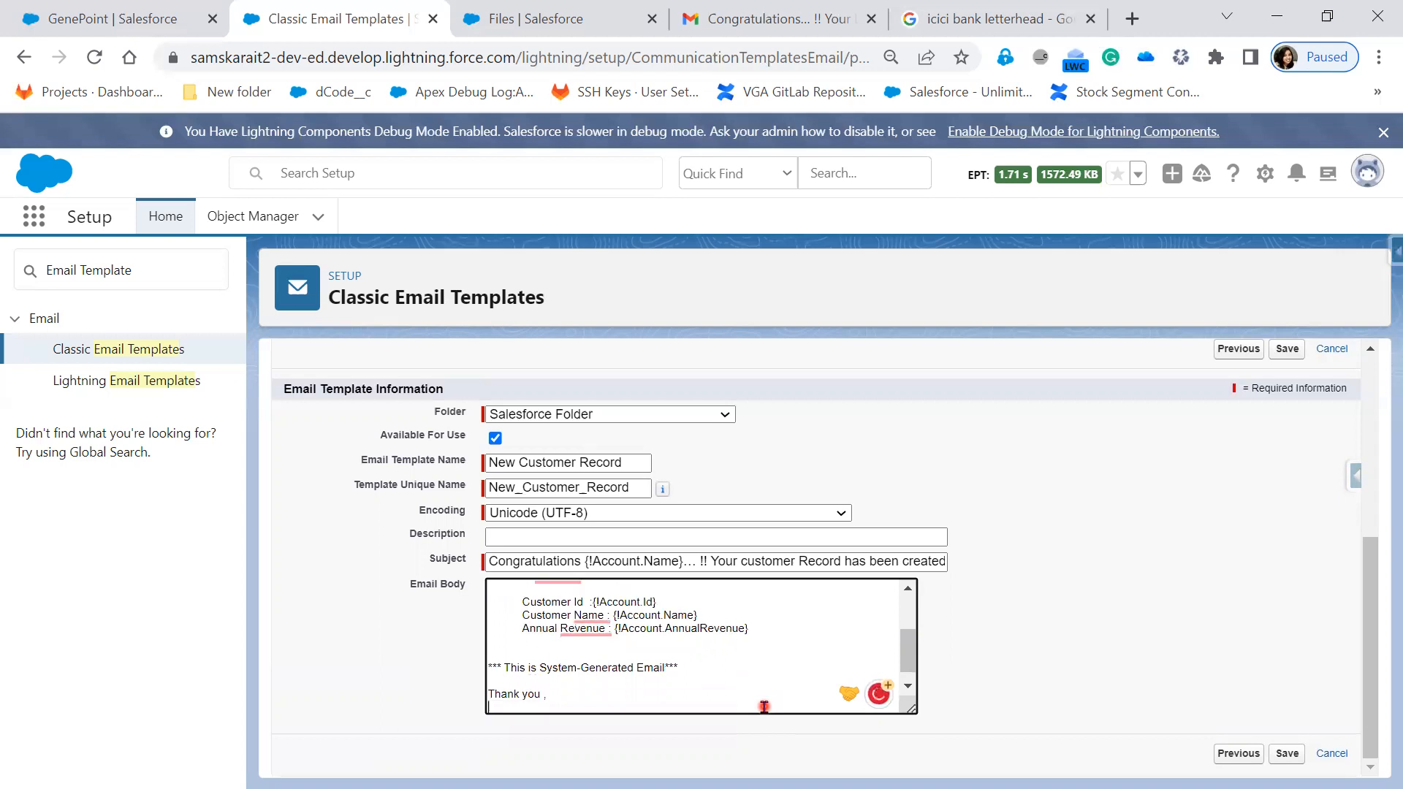
key(Return)
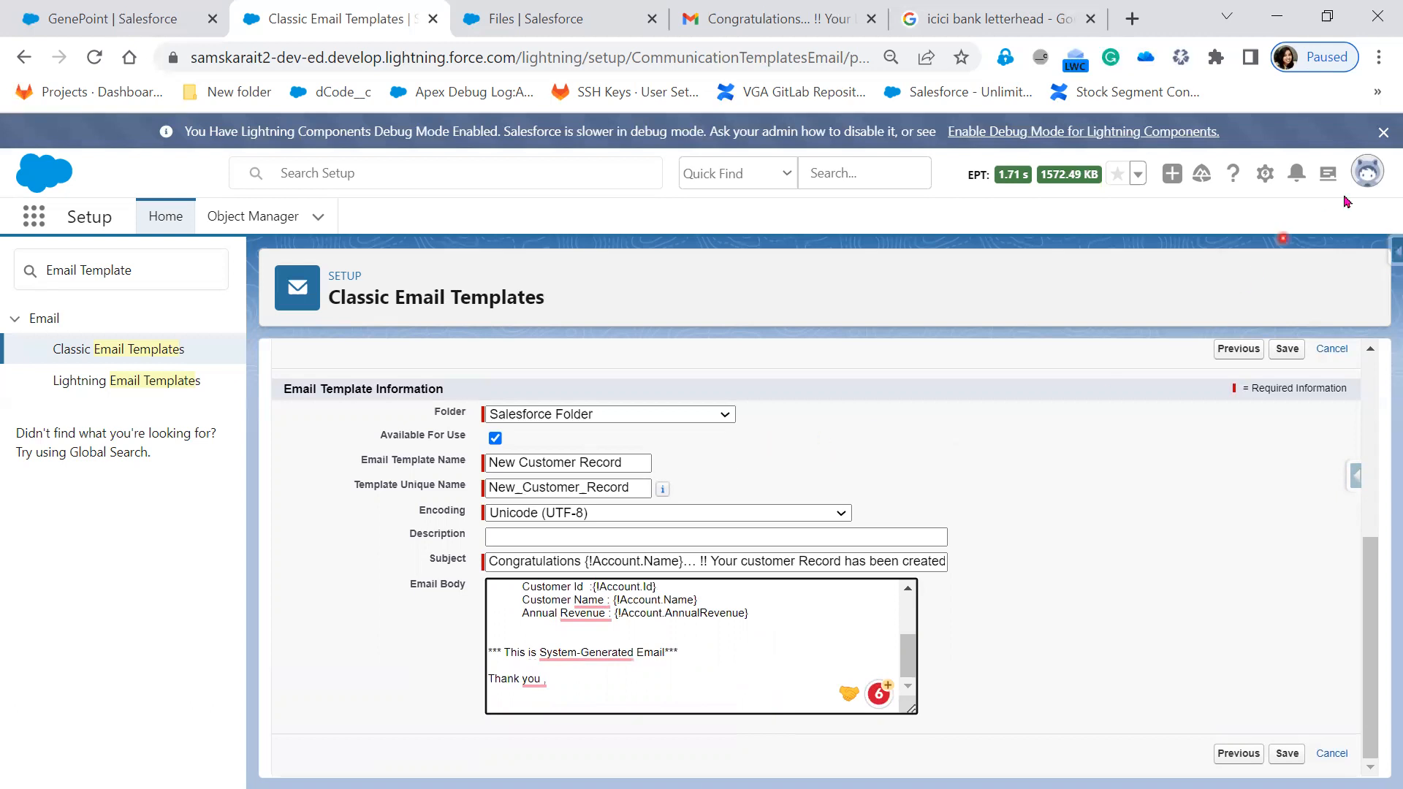
click(1364, 178)
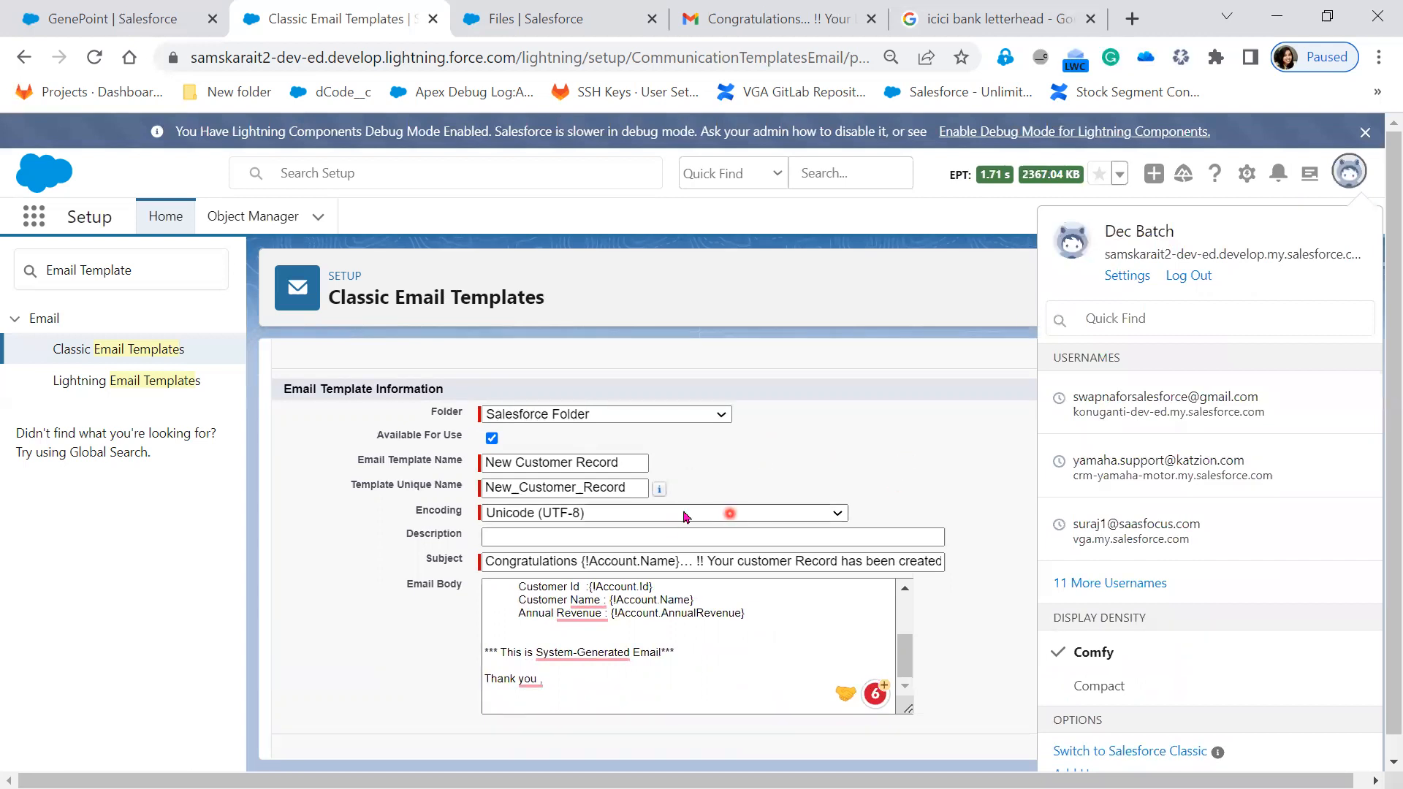
- Choose User Fields and First Name in the merge field picker, then select {!User.FirstName}
scroll(592, 619, up, 8)
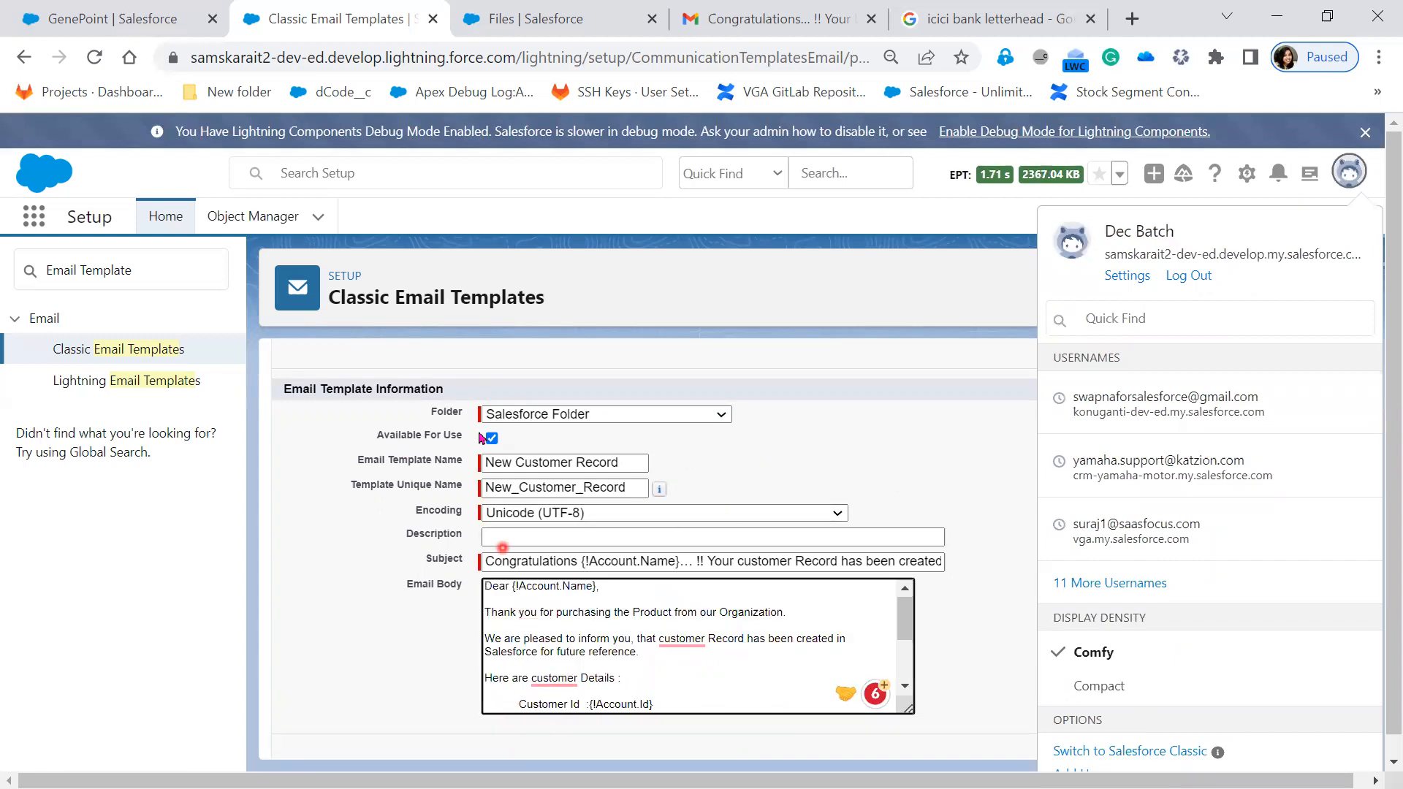
click(422, 530)
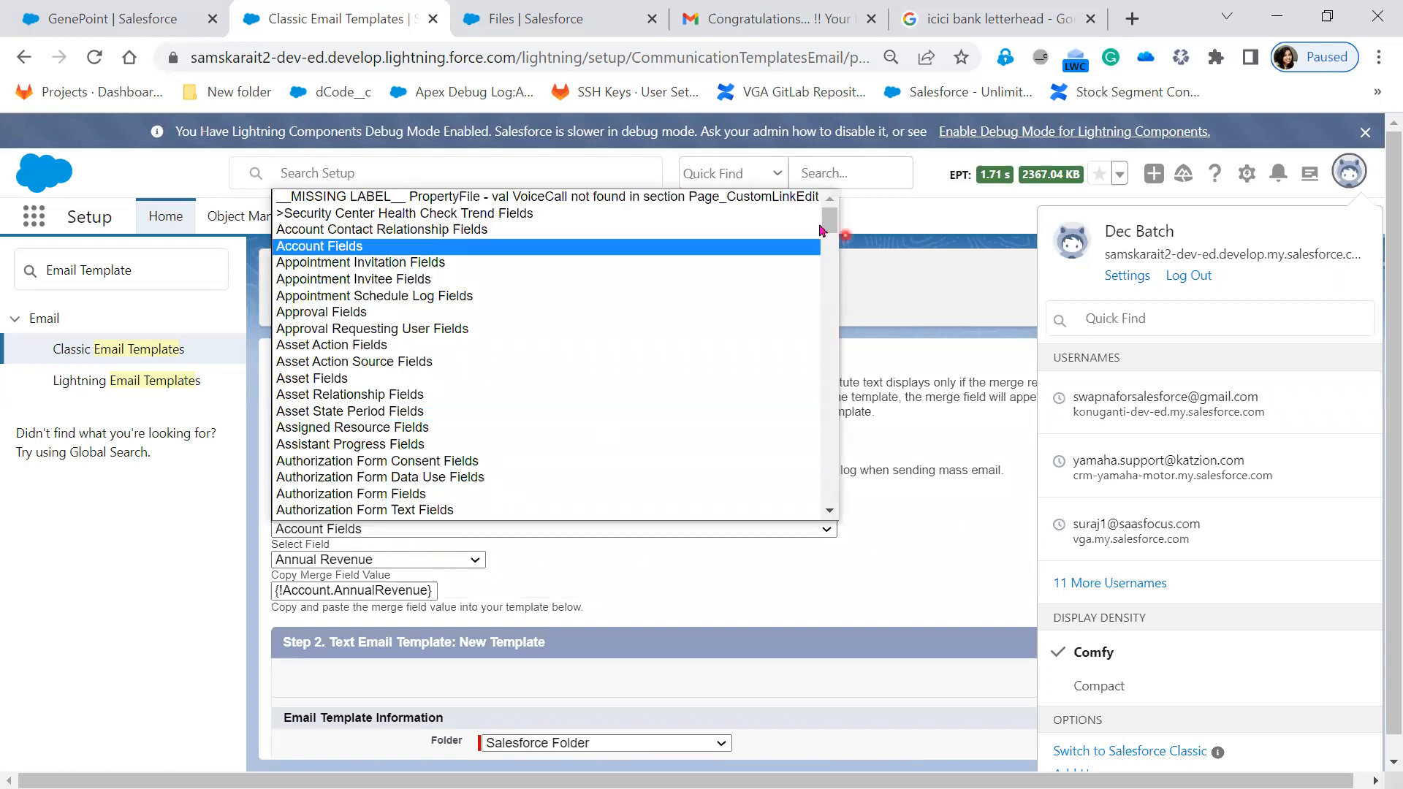
drag(831, 232, 831, 497)
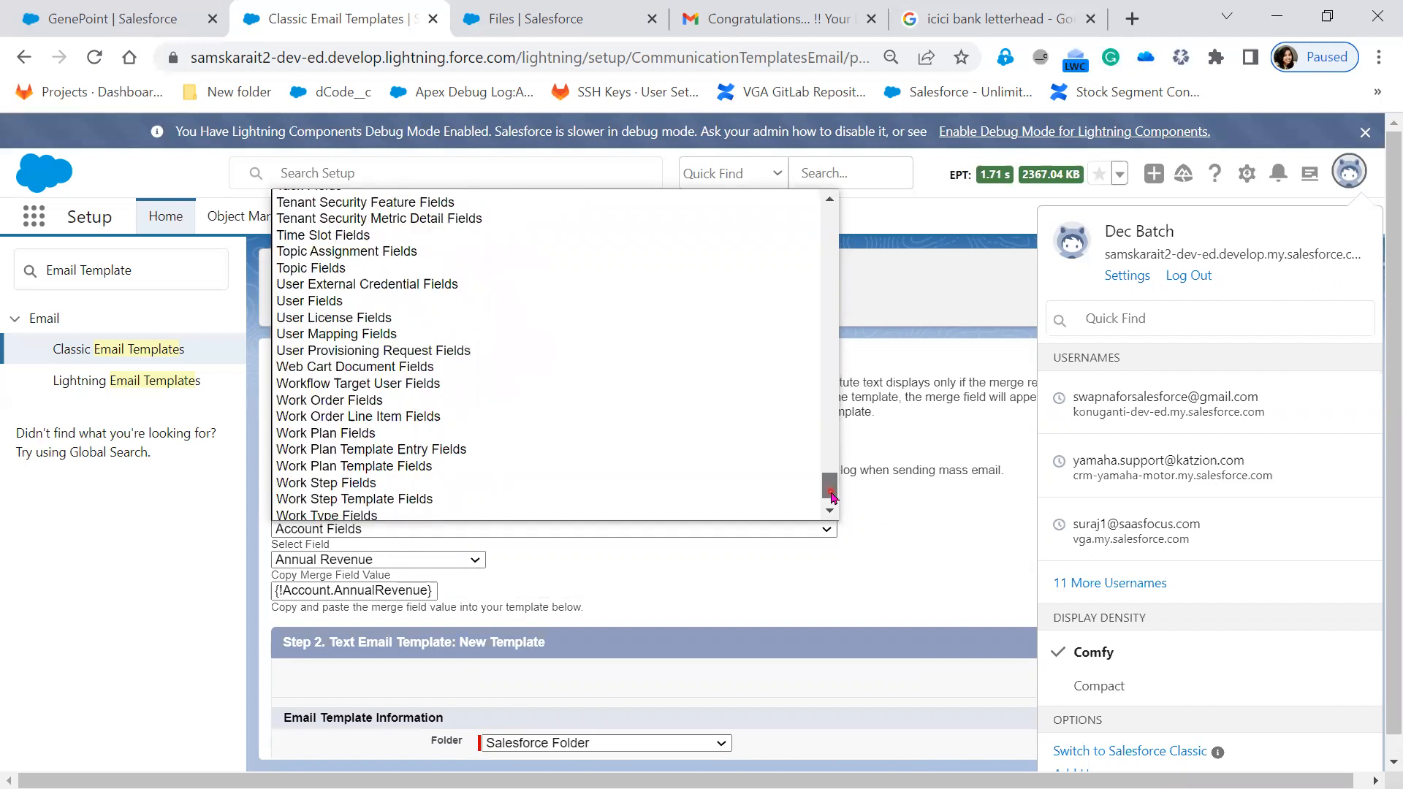
click(350, 301)
click(410, 560)
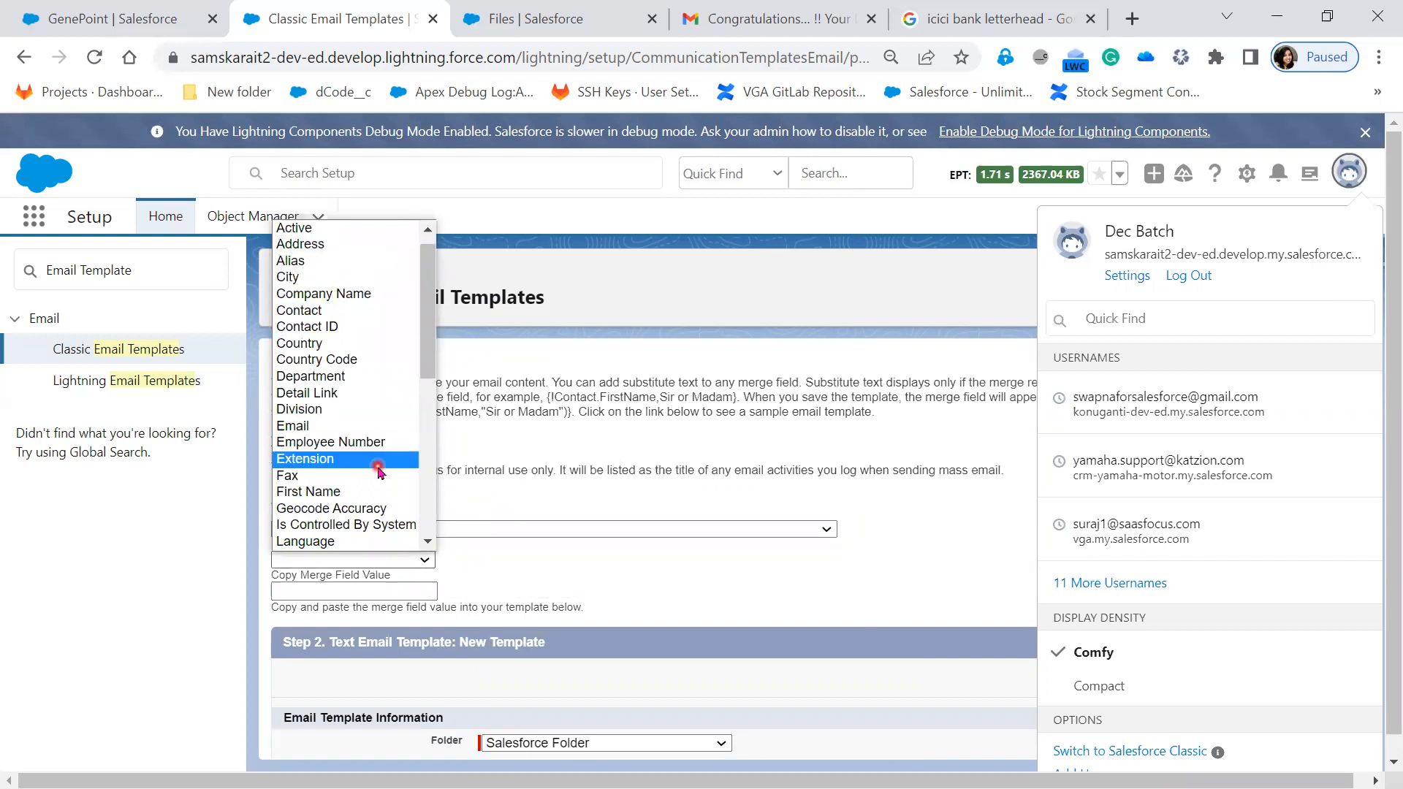
click(371, 491)
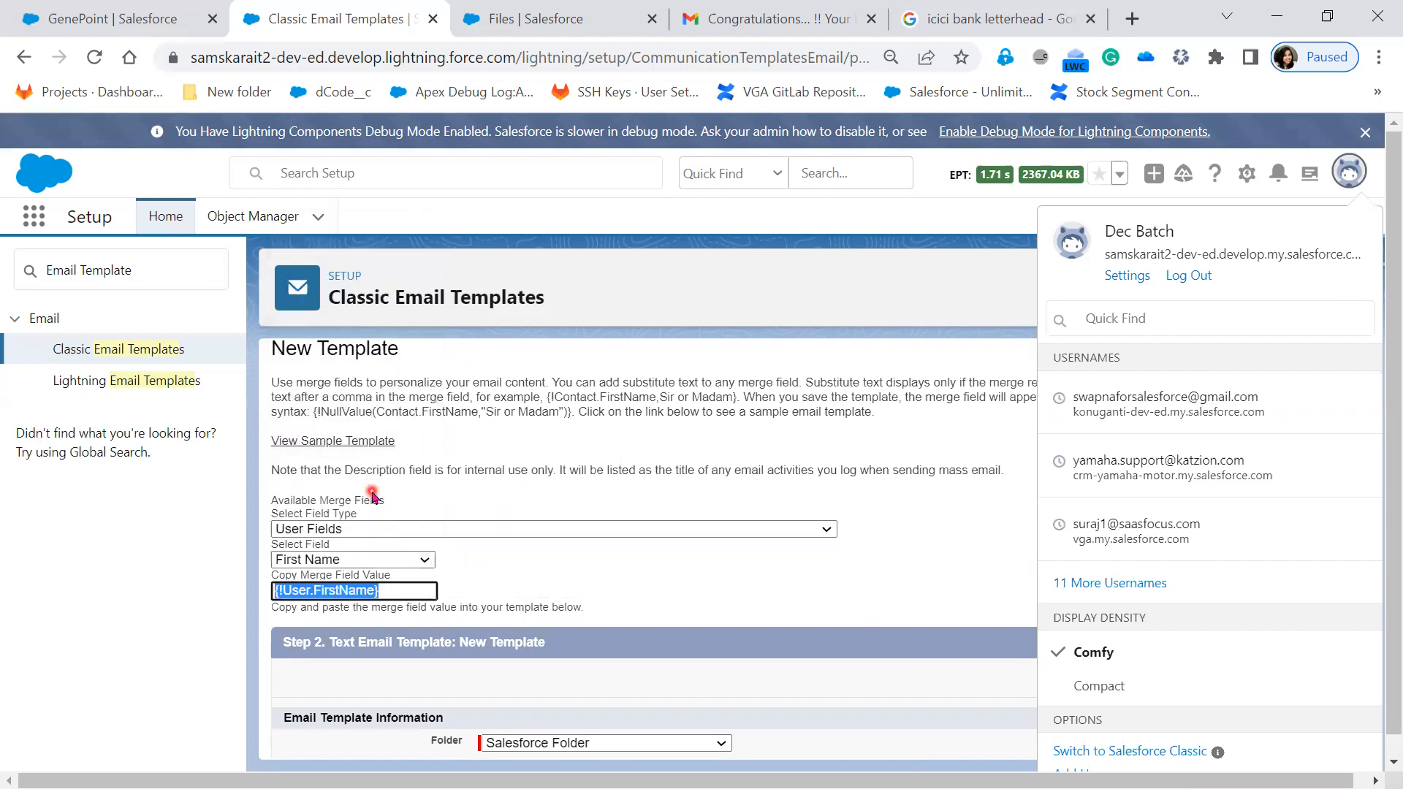
drag(398, 590, 258, 596)
key(ctrl+c)
click(923, 584)
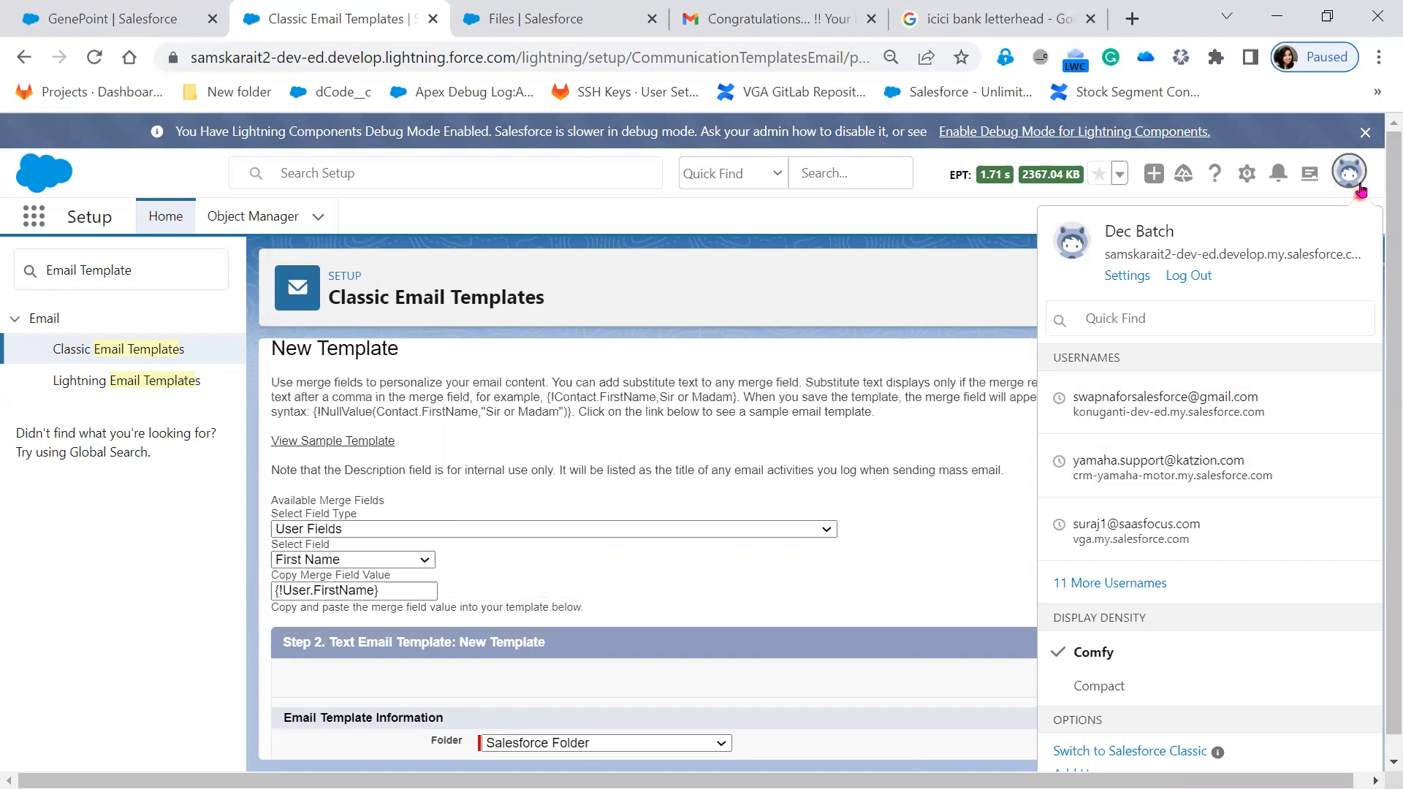
click(760, 678)
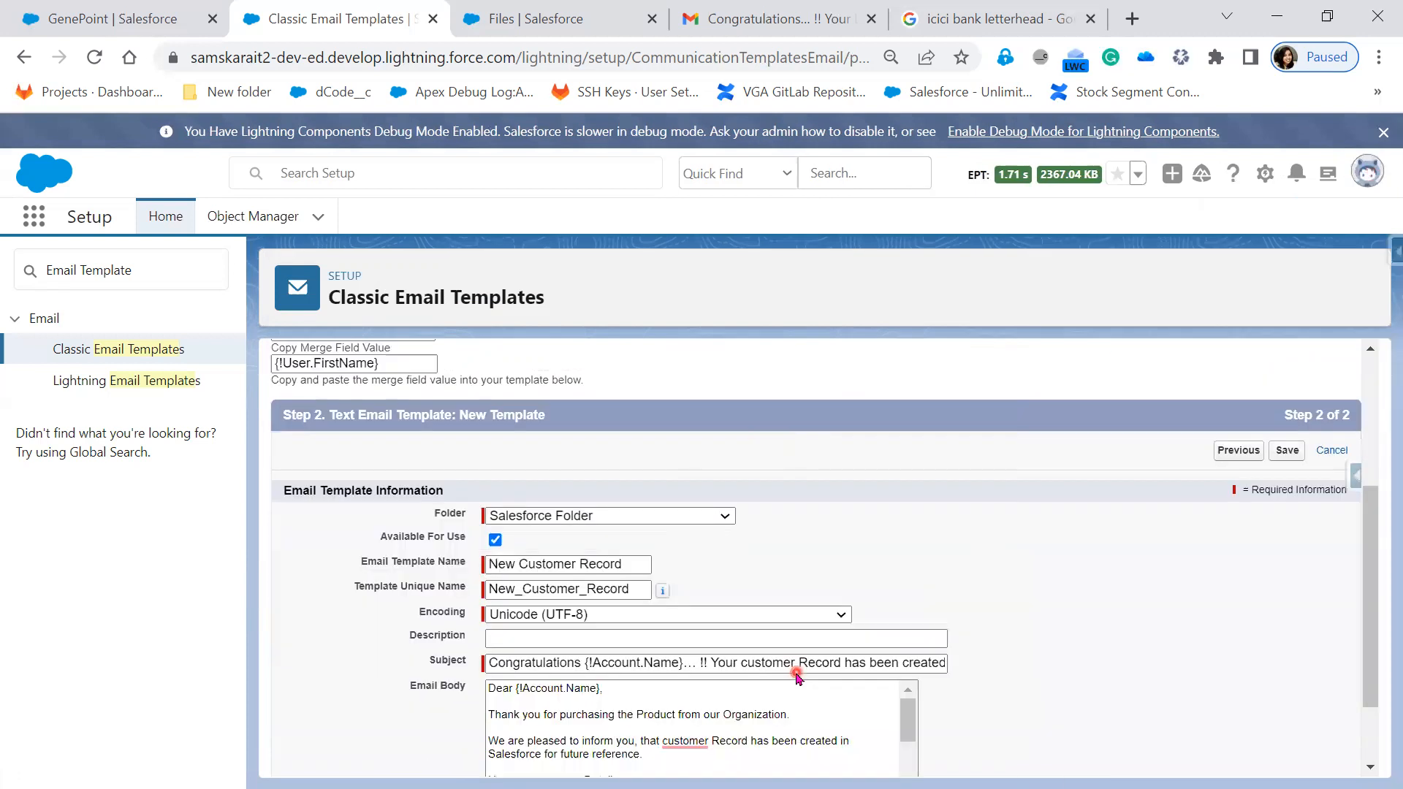
- Sign off with {!User.FirstName} {!User.LastName}, followed by ', Sales Team,' and a new line
scroll(760, 679, down, 5)
scroll(711, 696, down, 3)
click(568, 691)
key(ctrl+v)
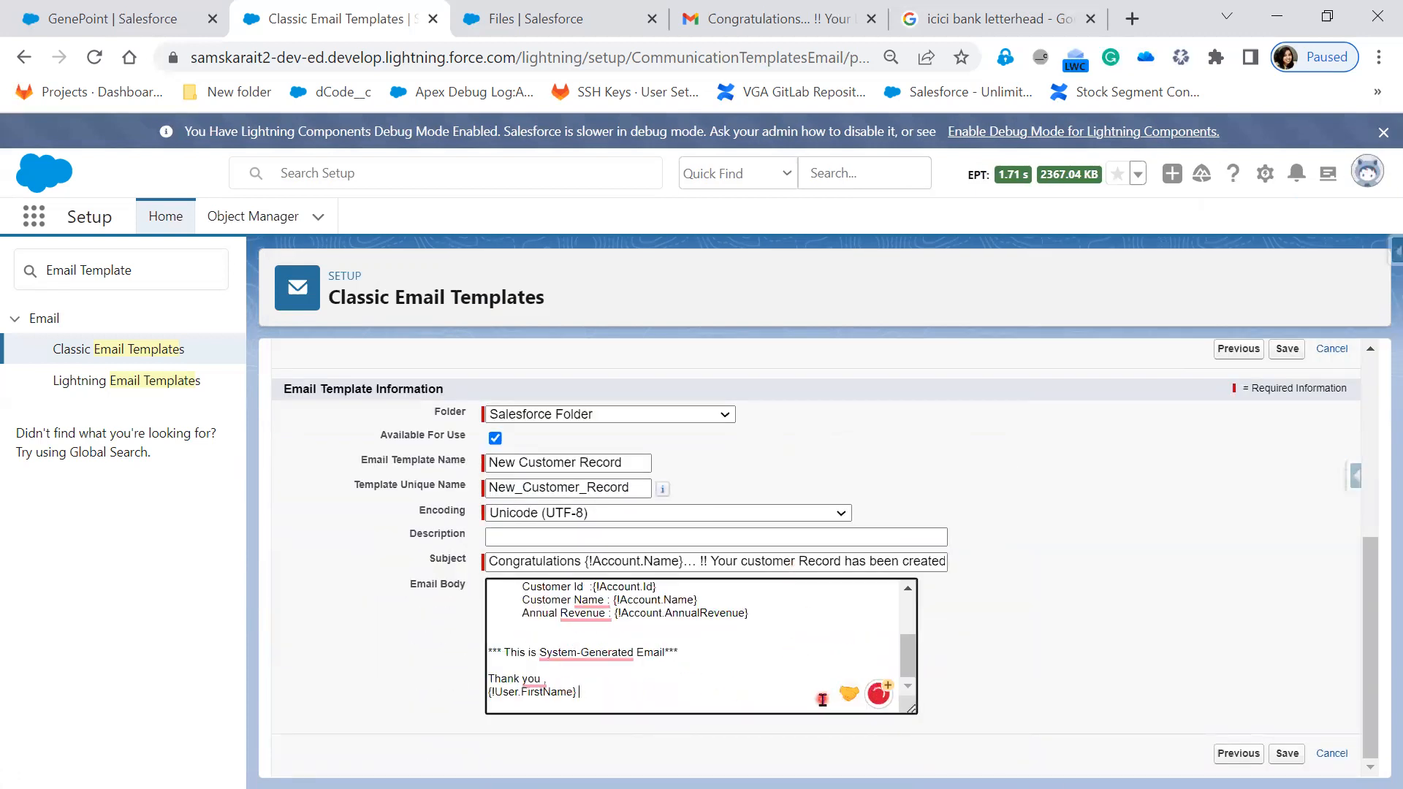
key(ctrl+v)
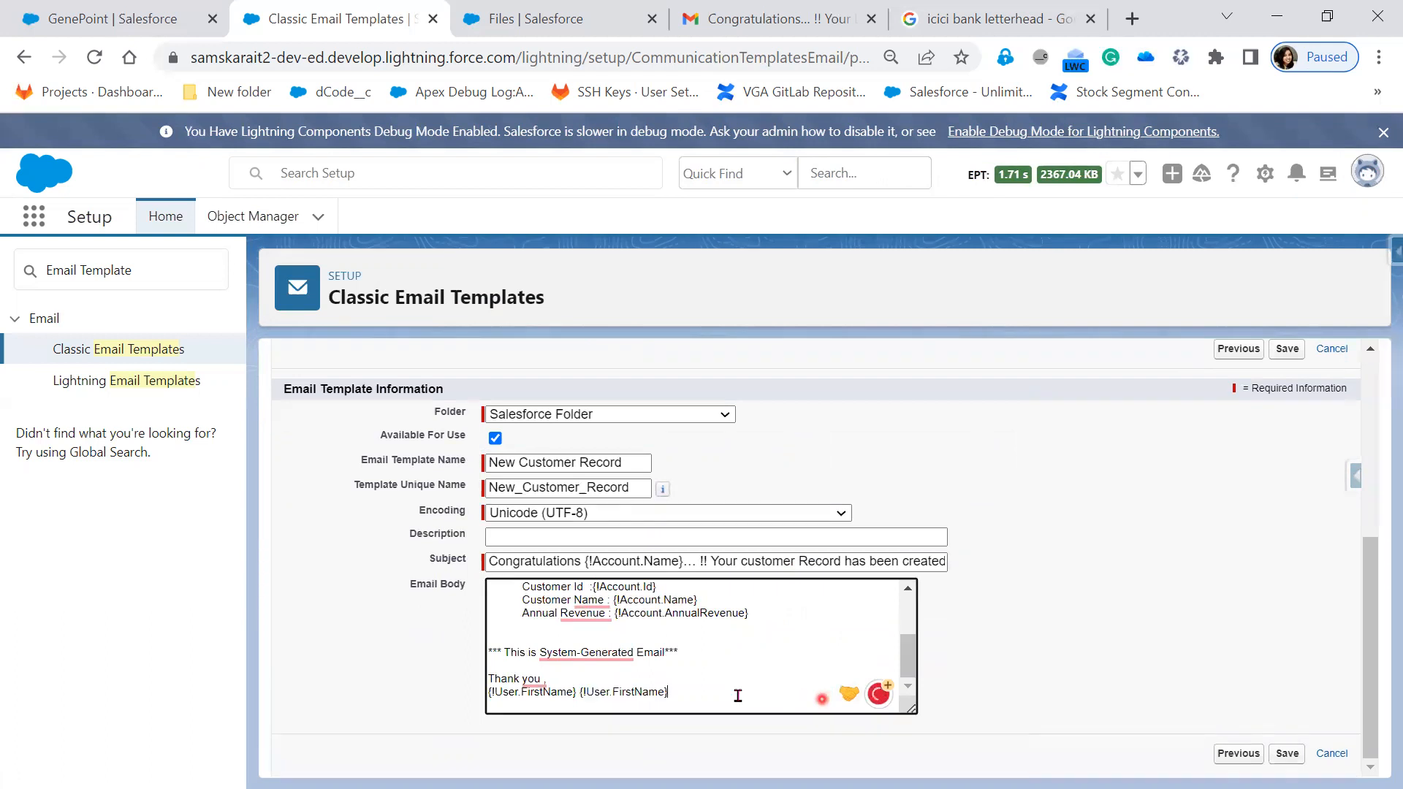
click(637, 691)
text(Last)
click(680, 695)
text(, )
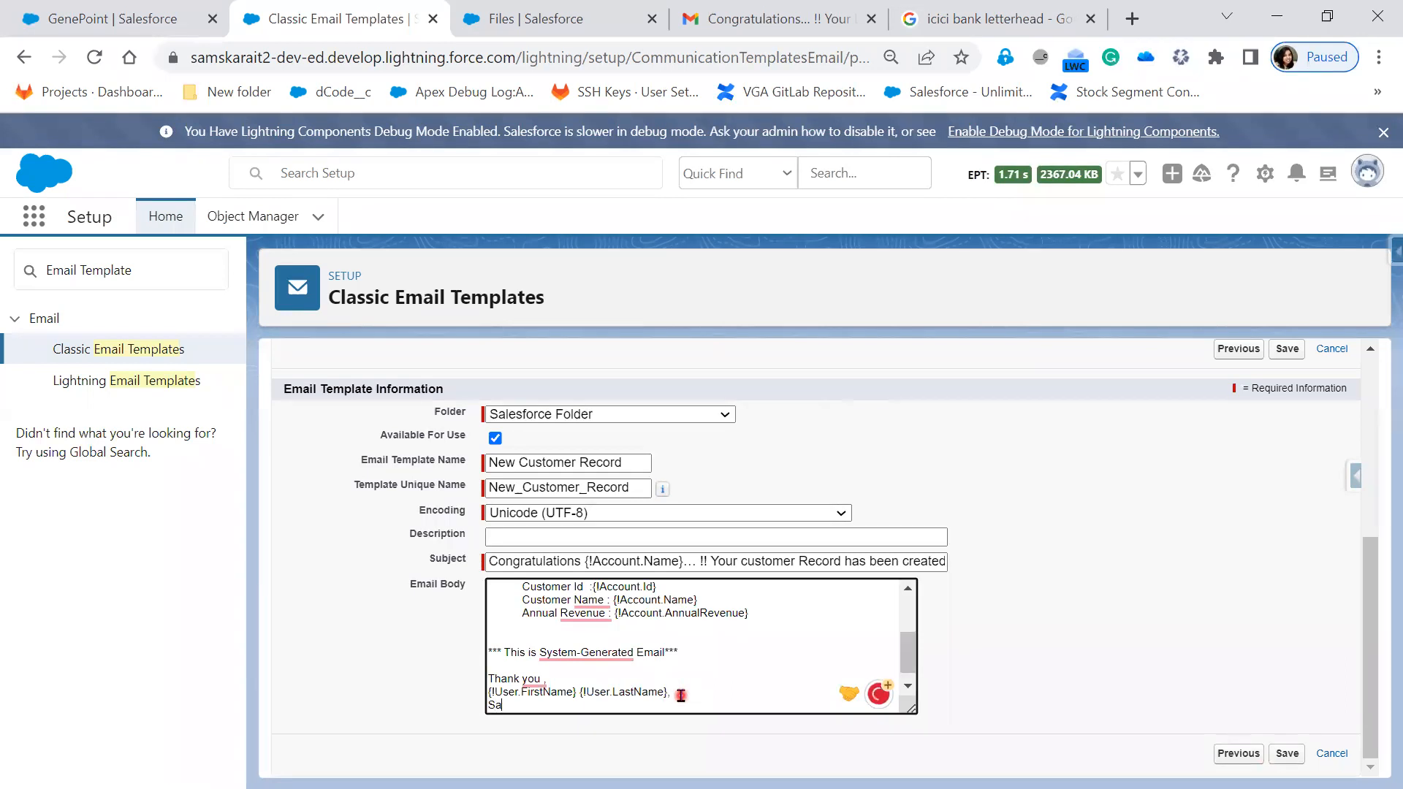
text(Sales Team,)
key(Return)
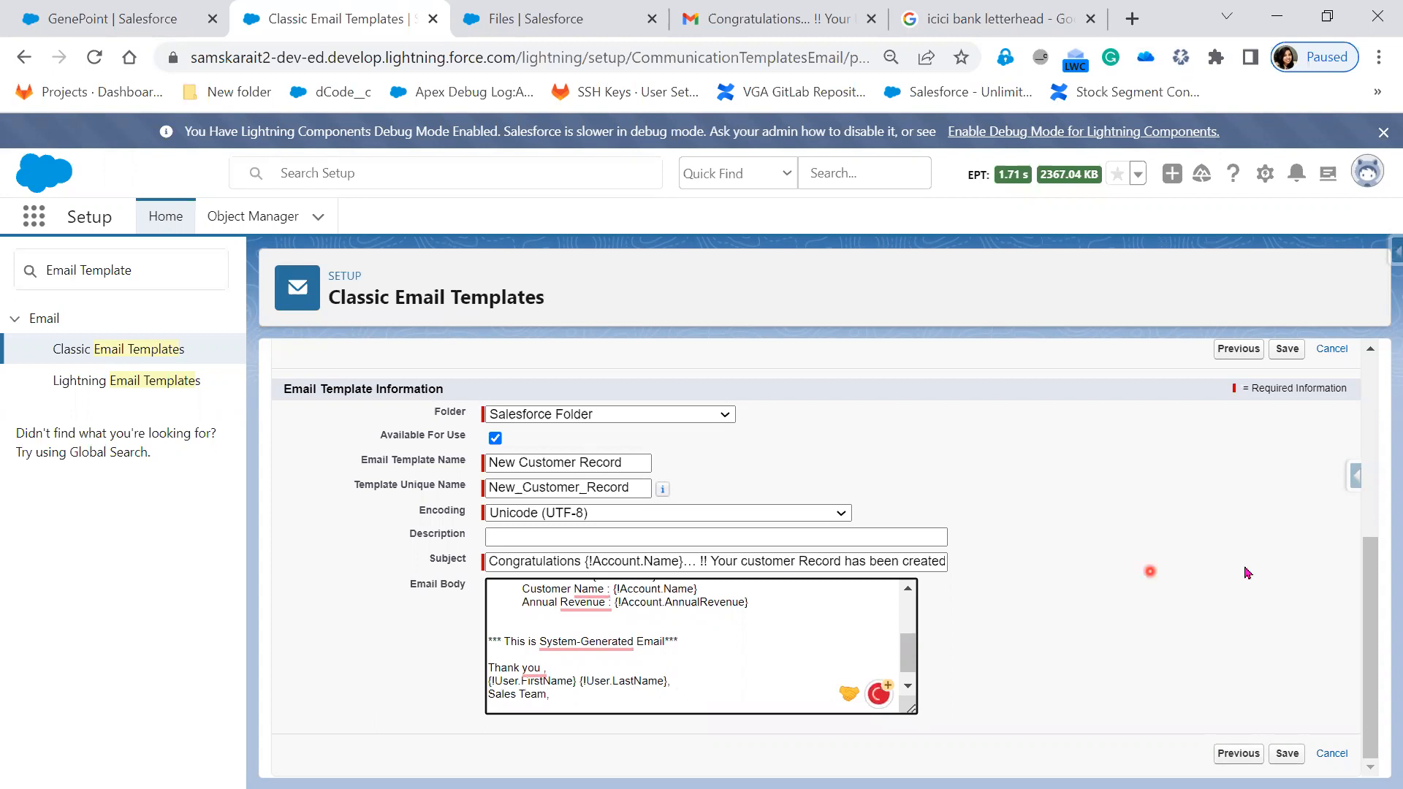
- Save the New Customer Record email template
scroll(768, 681, up, 1)
scroll(768, 681, up, 5)
scroll(768, 681, down, 6)
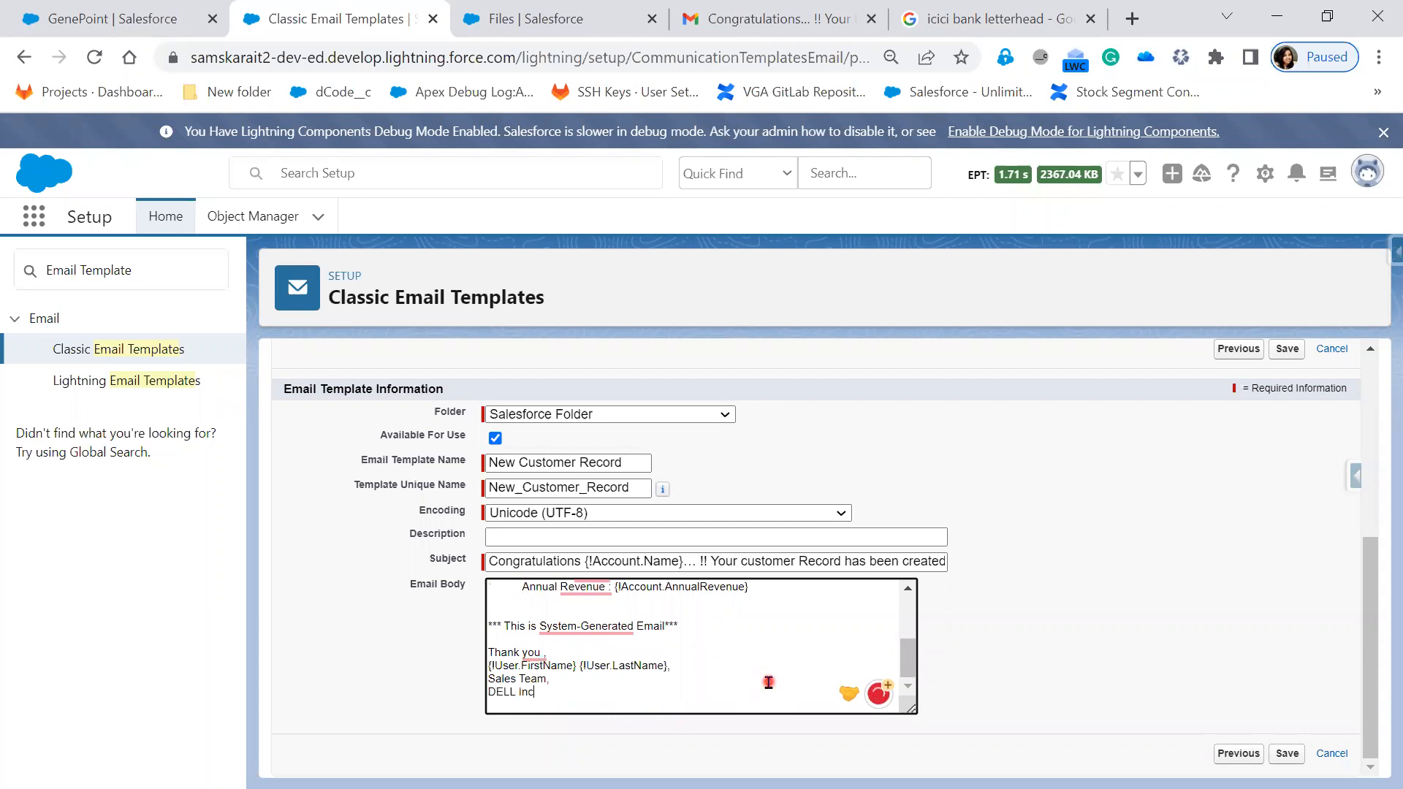
click(1083, 619)
click(1289, 756)
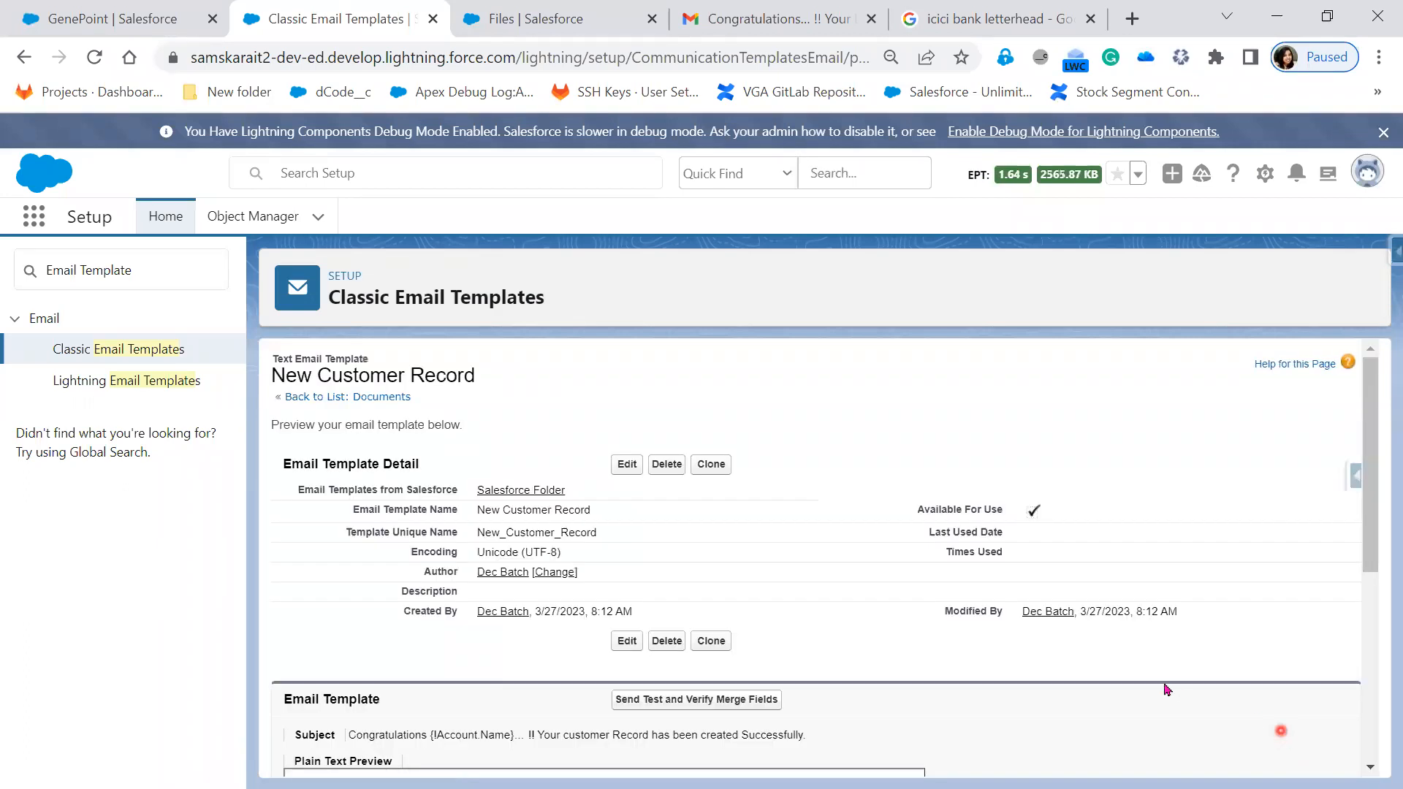
- Review the saved template's details and highlight its 'Available For Use' setting
scroll(924, 648, down, 1)
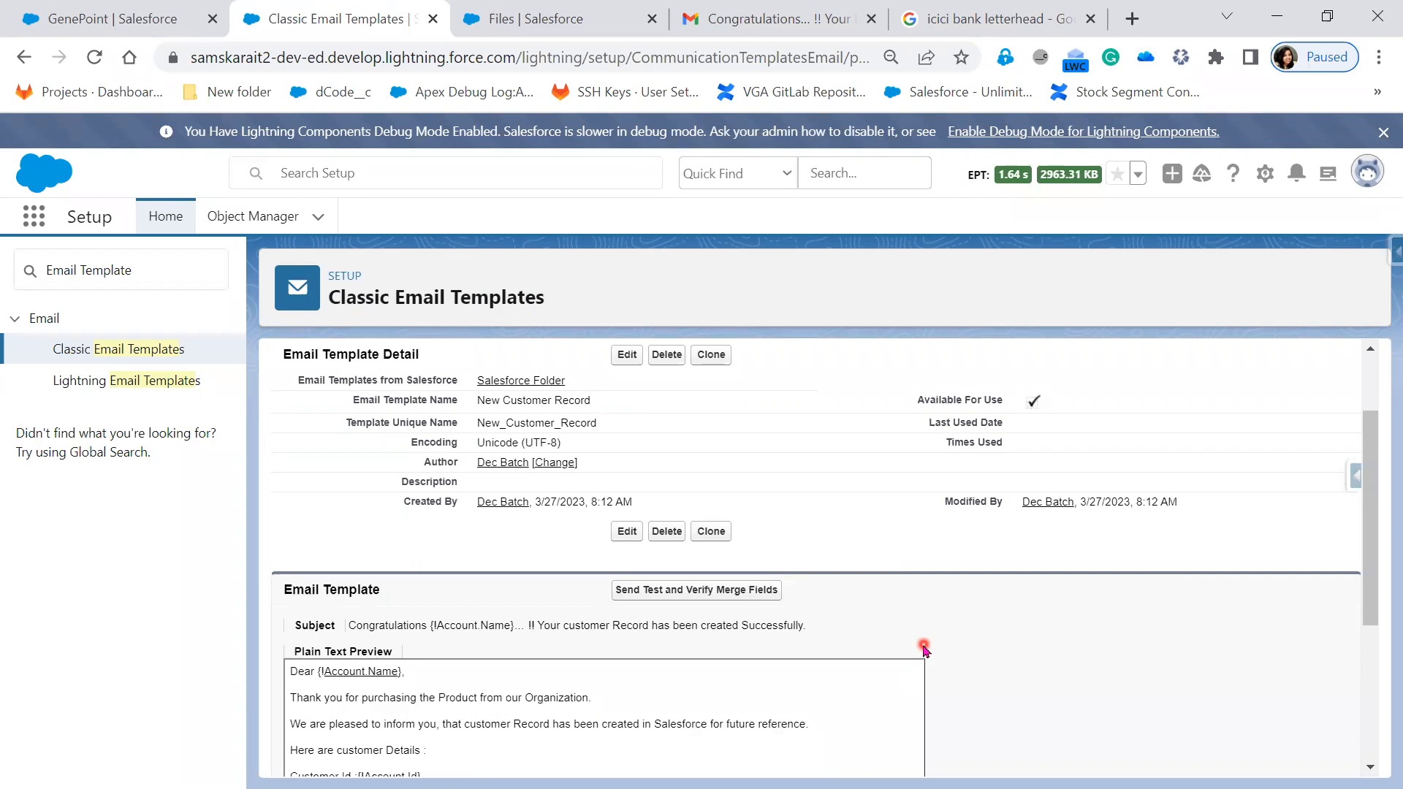
scroll(924, 649, down, 1)
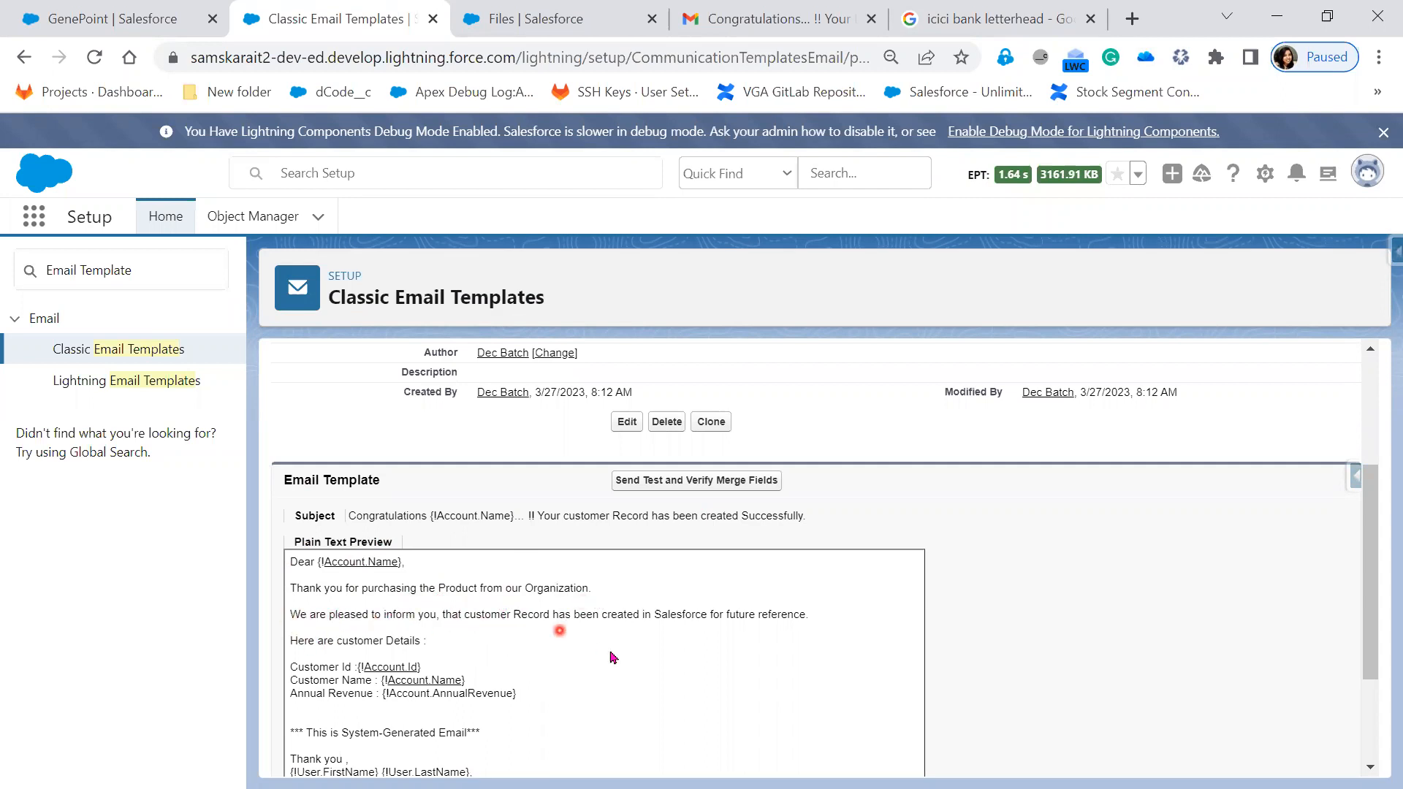
scroll(679, 726, down, 2)
scroll(676, 725, down, 1)
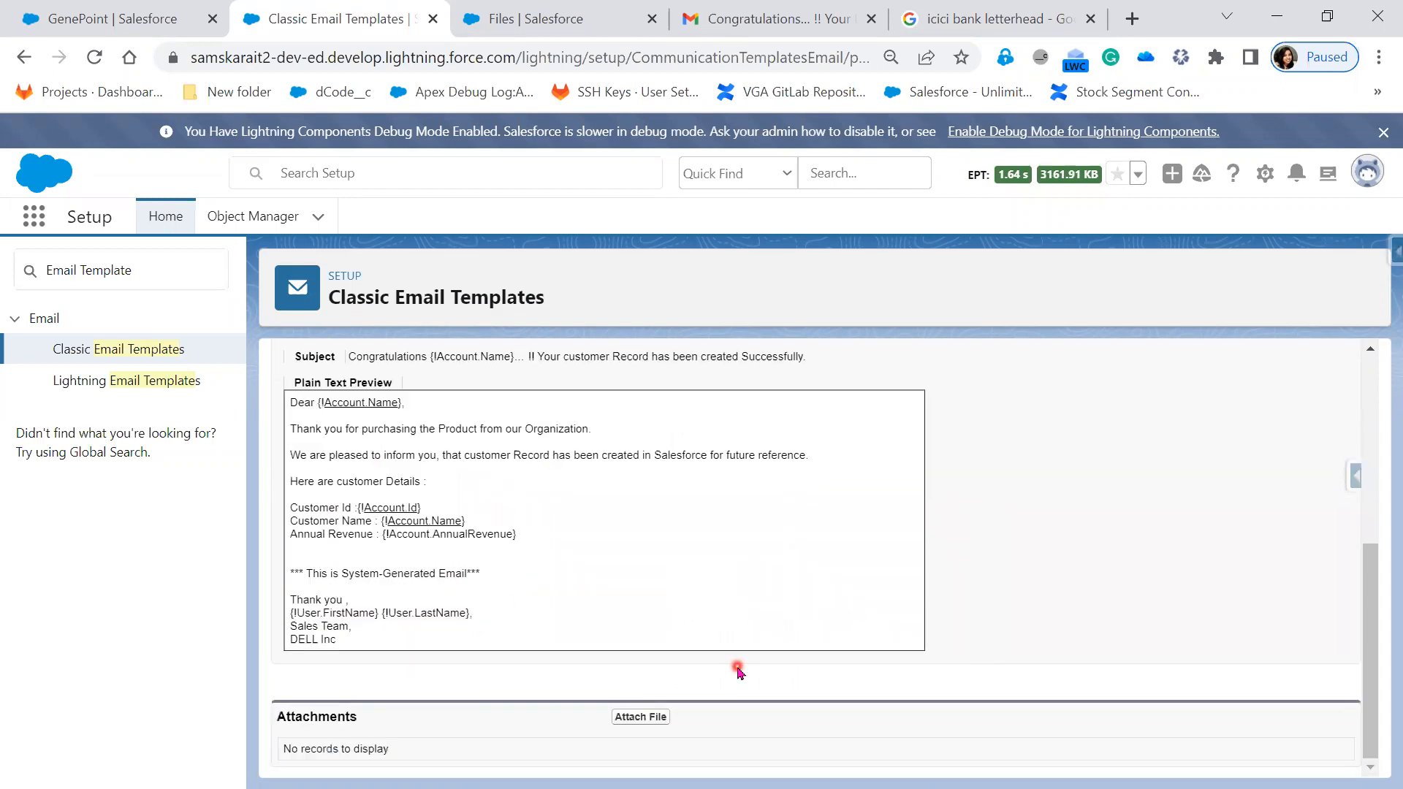
scroll(804, 696, up, 5)
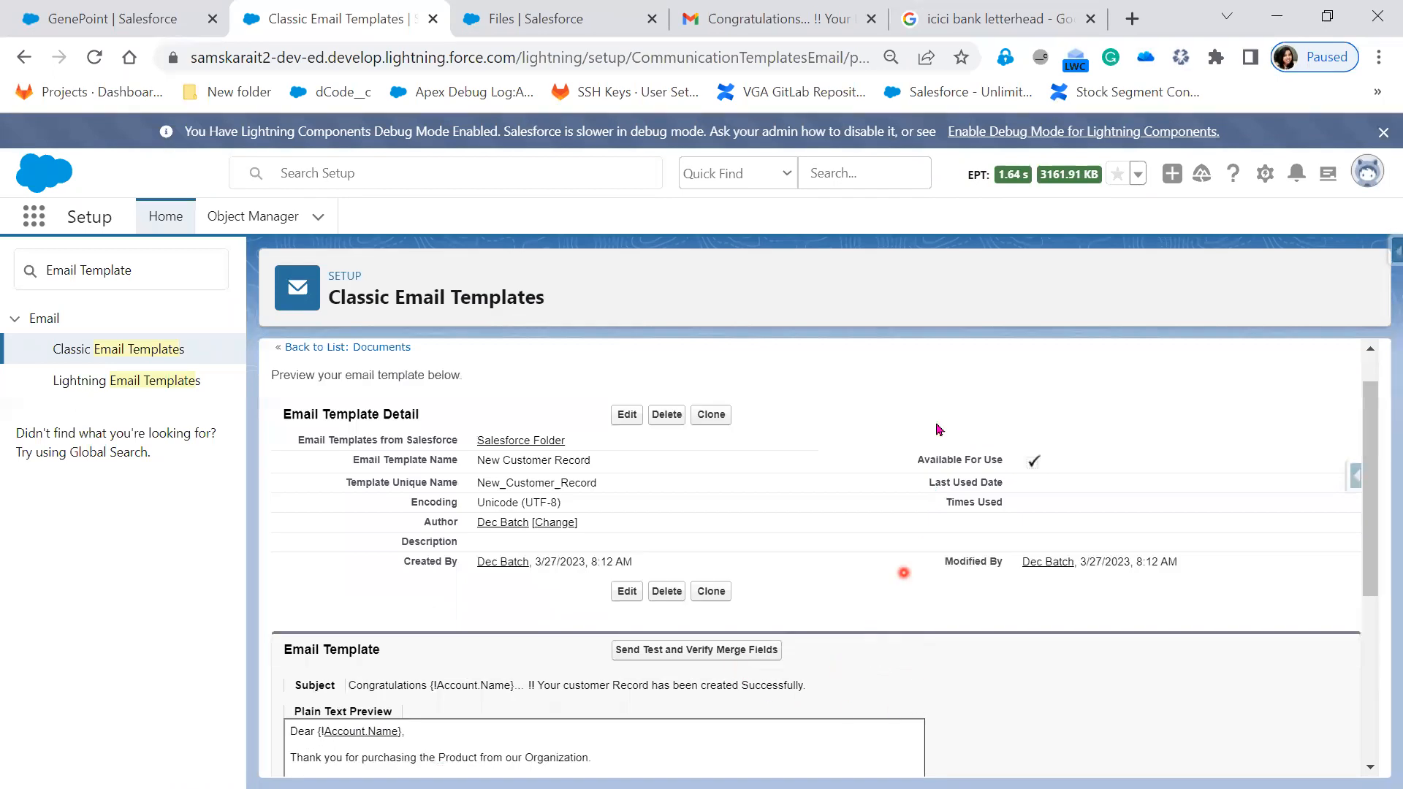
drag(912, 453, 1061, 464)
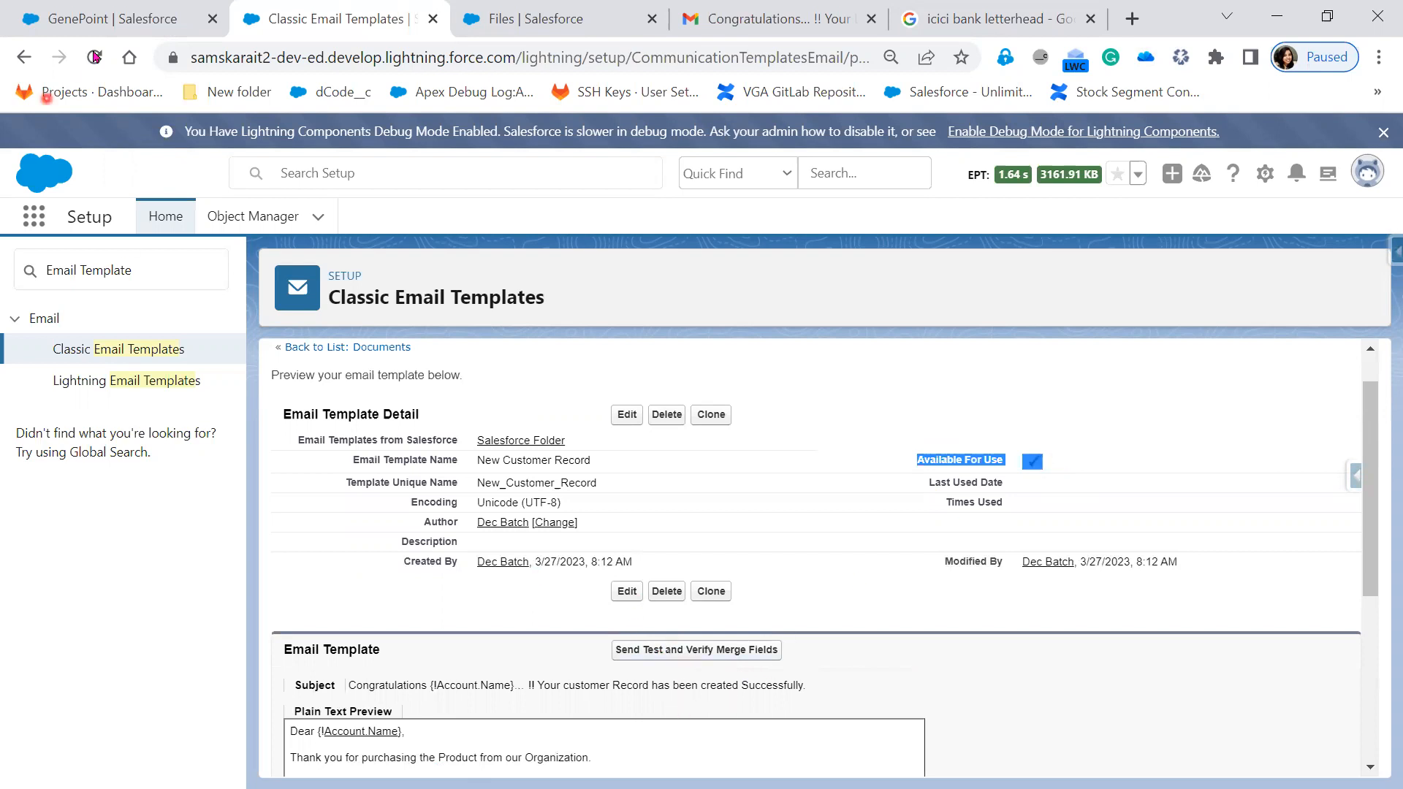
- Switch to the GenePoint account record and select its record ID in the address bar
click(110, 20)
click(726, 57)
double_click(725, 57)
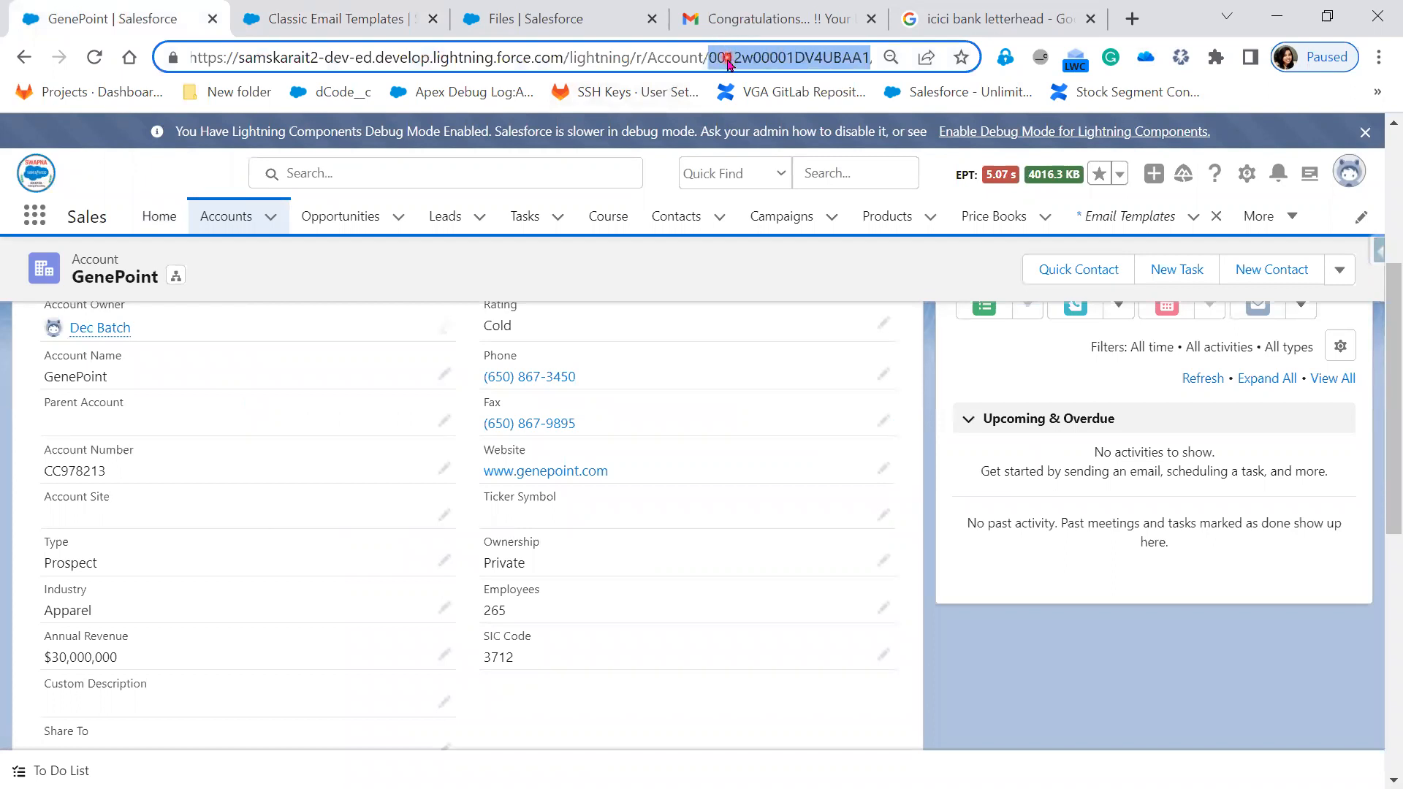
- Email a test preview merged with the GenePoint account, then go to the Gmail inbox
click(316, 29)
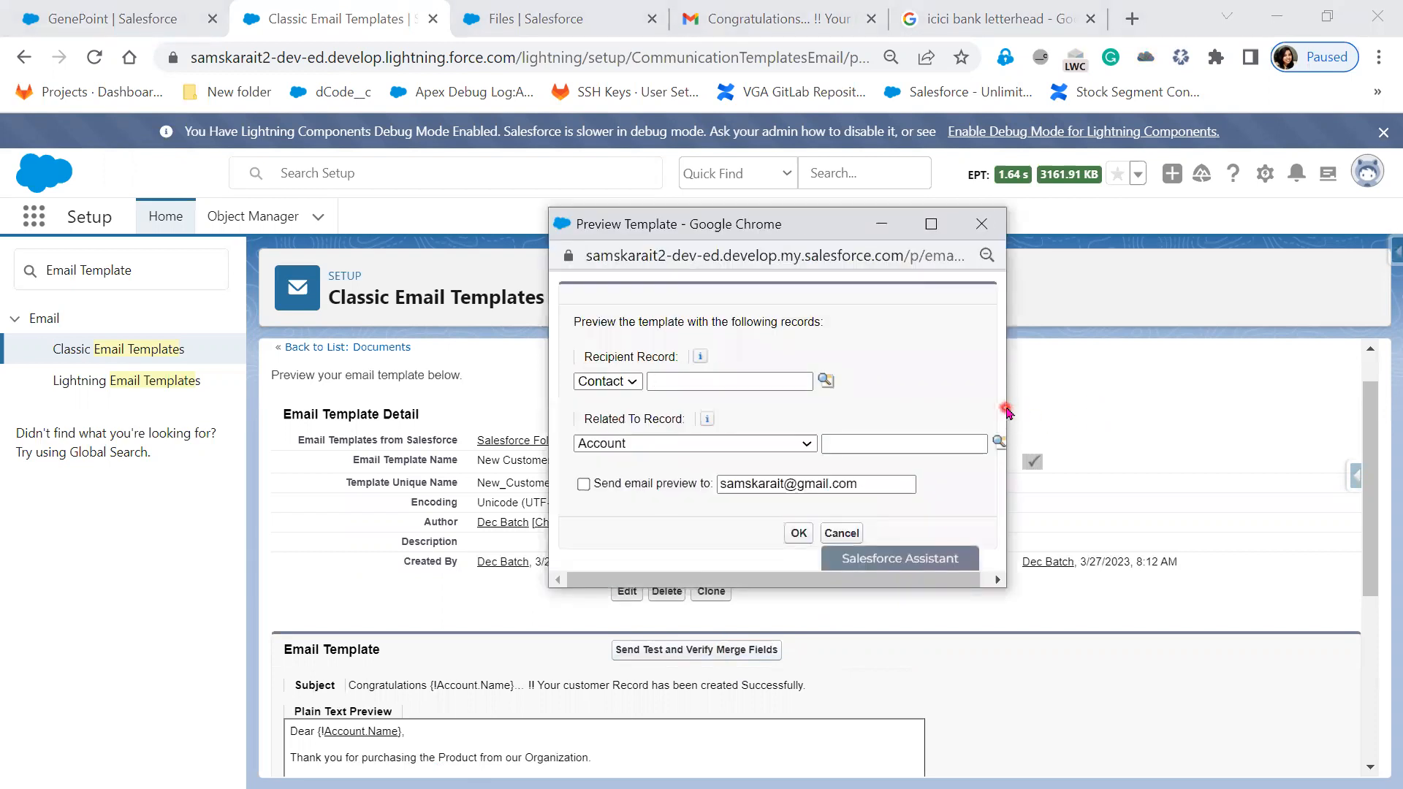
drag(1011, 406, 1328, 453)
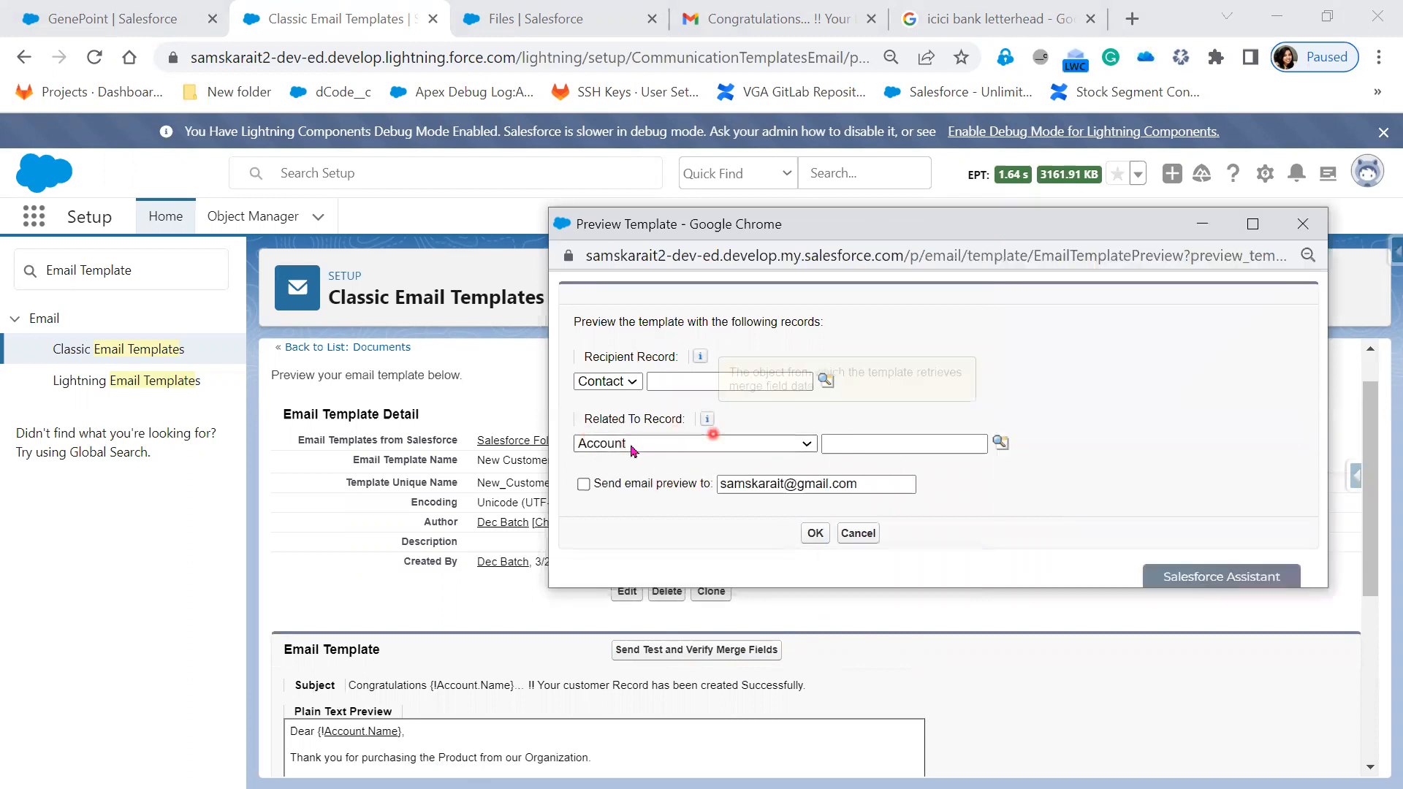
click(1001, 444)
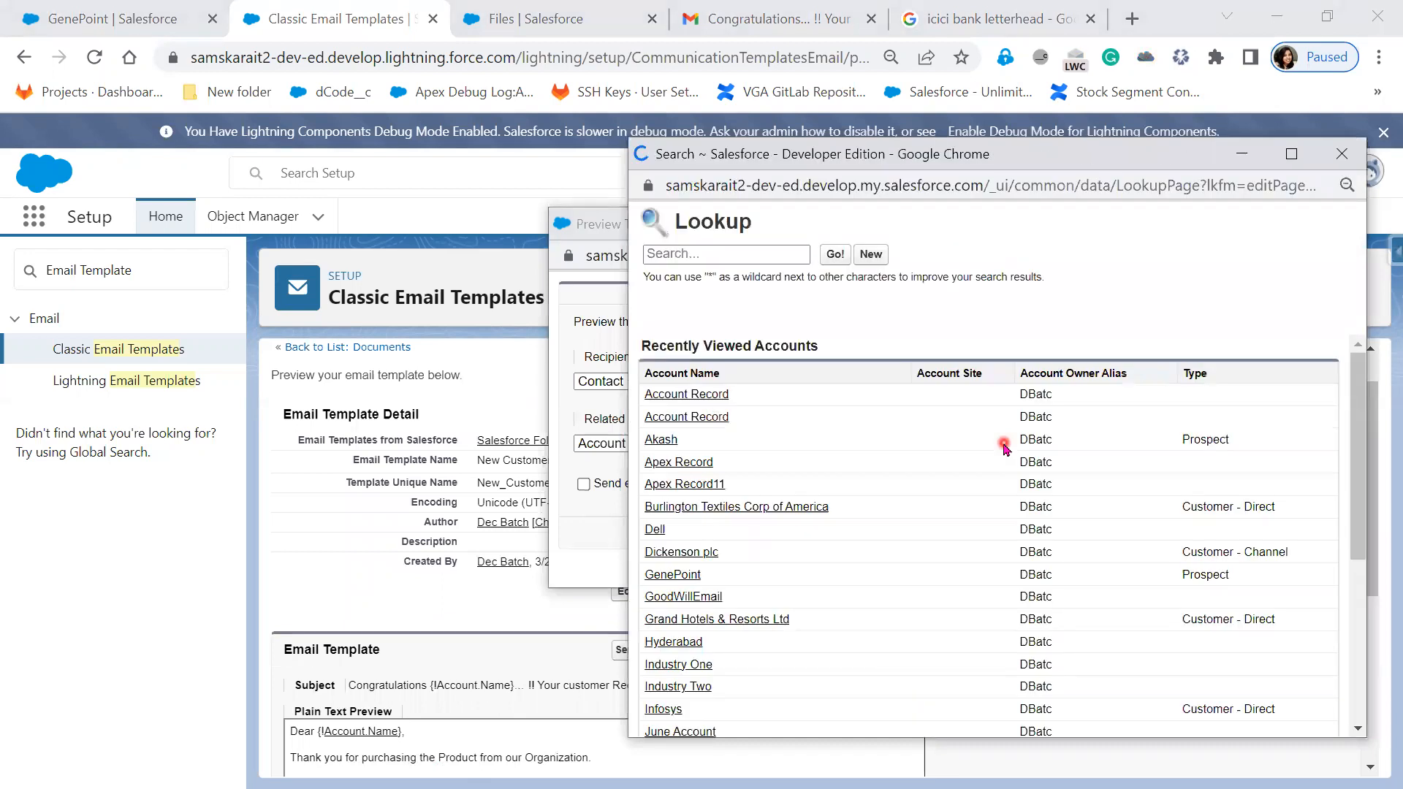
click(670, 577)
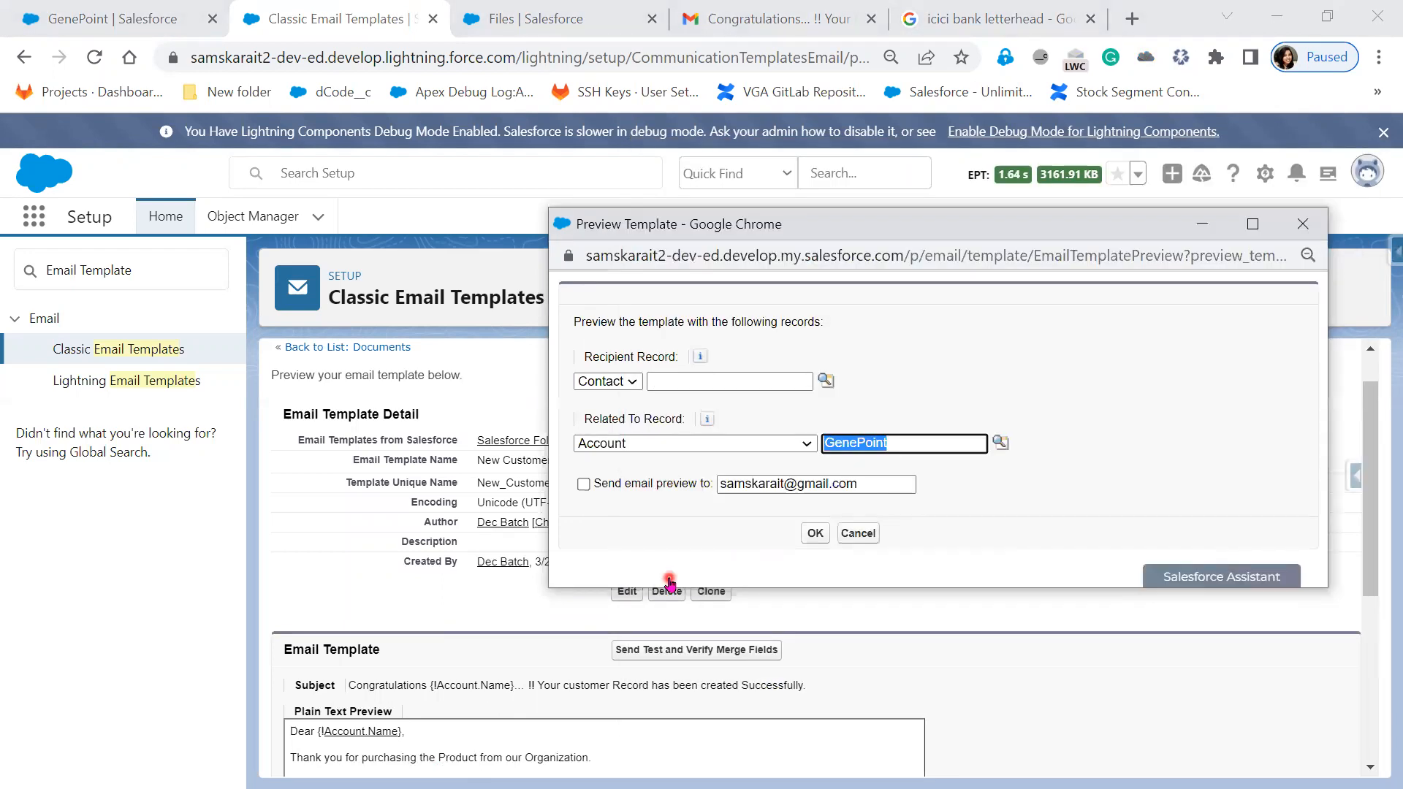
click(584, 485)
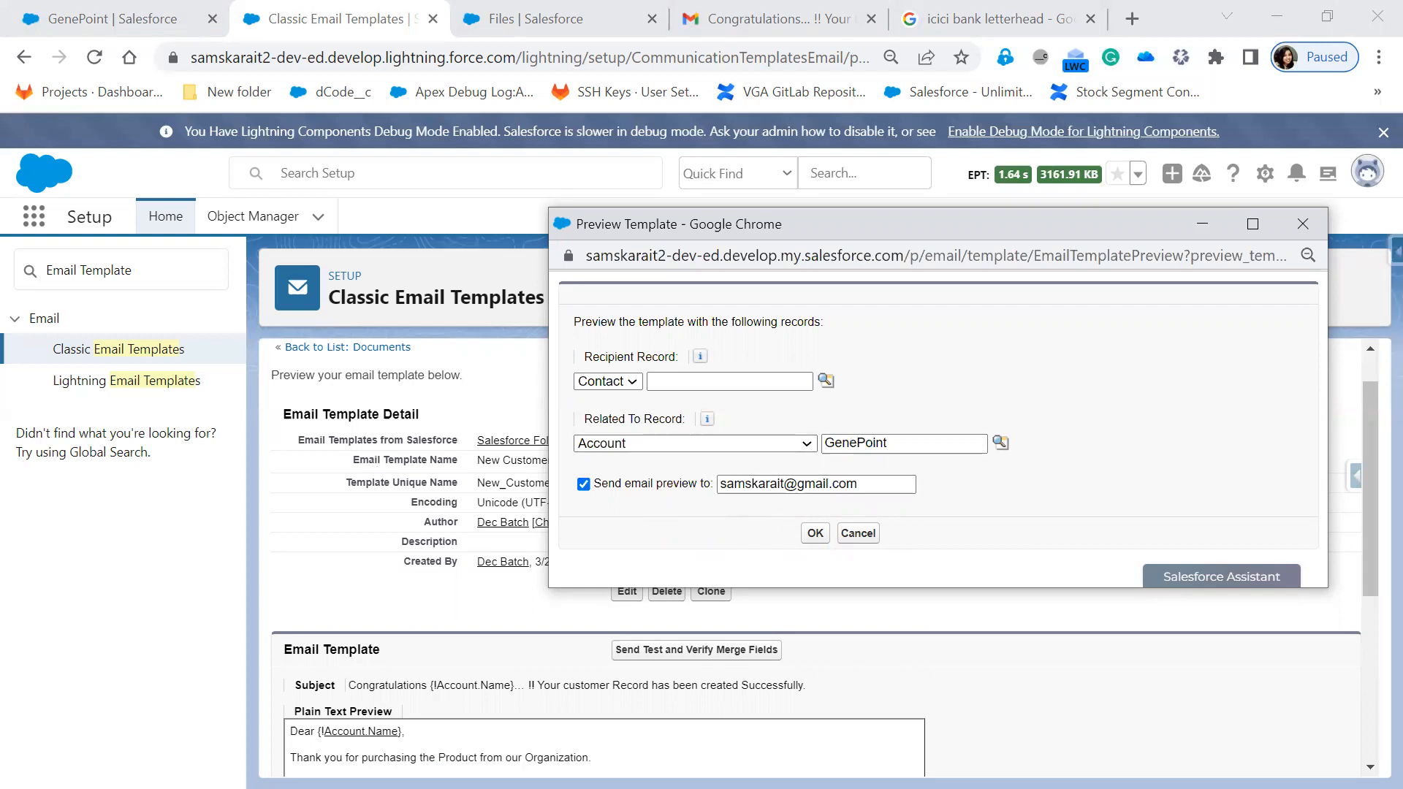
click(936, 535)
click(723, 501)
click(816, 536)
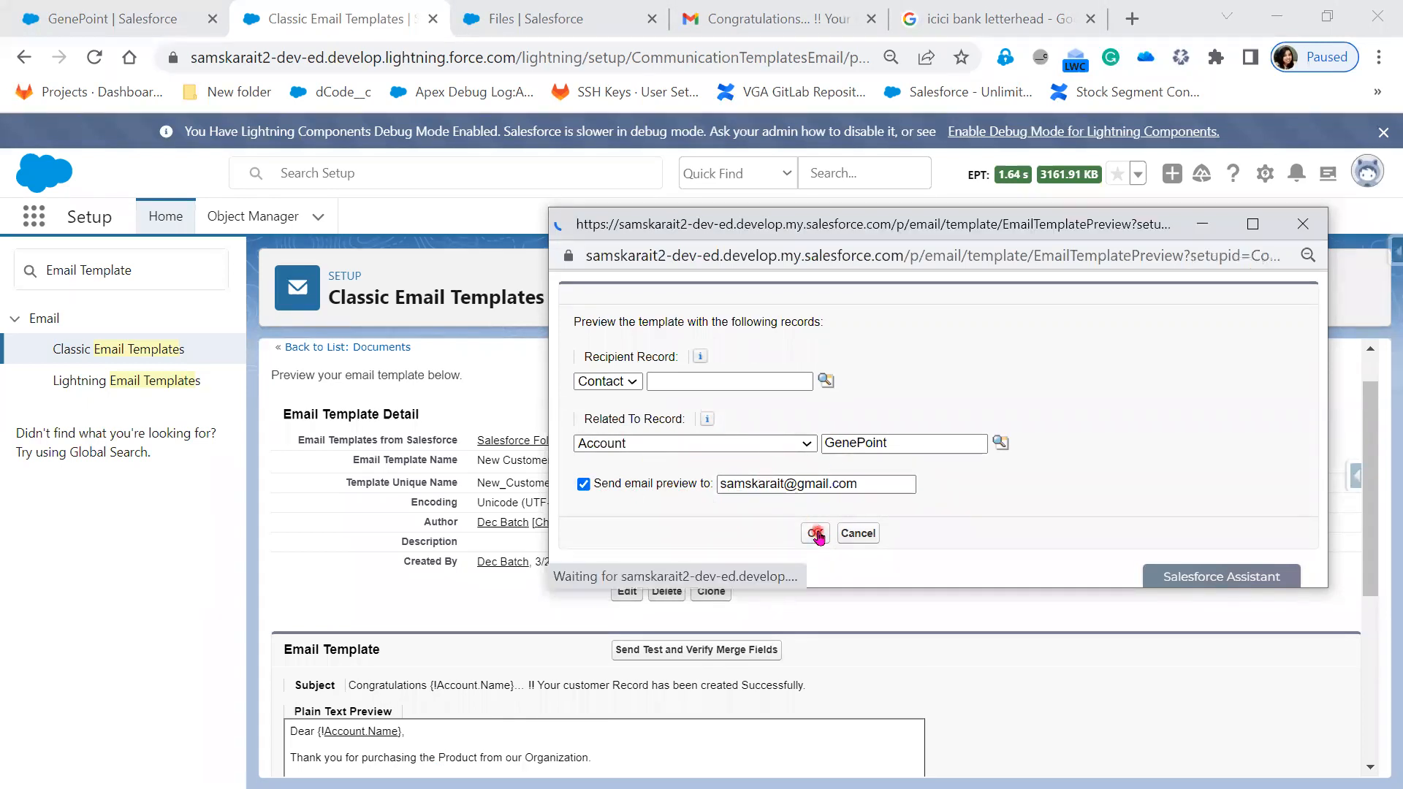
click(784, 21)
click(383, 212)
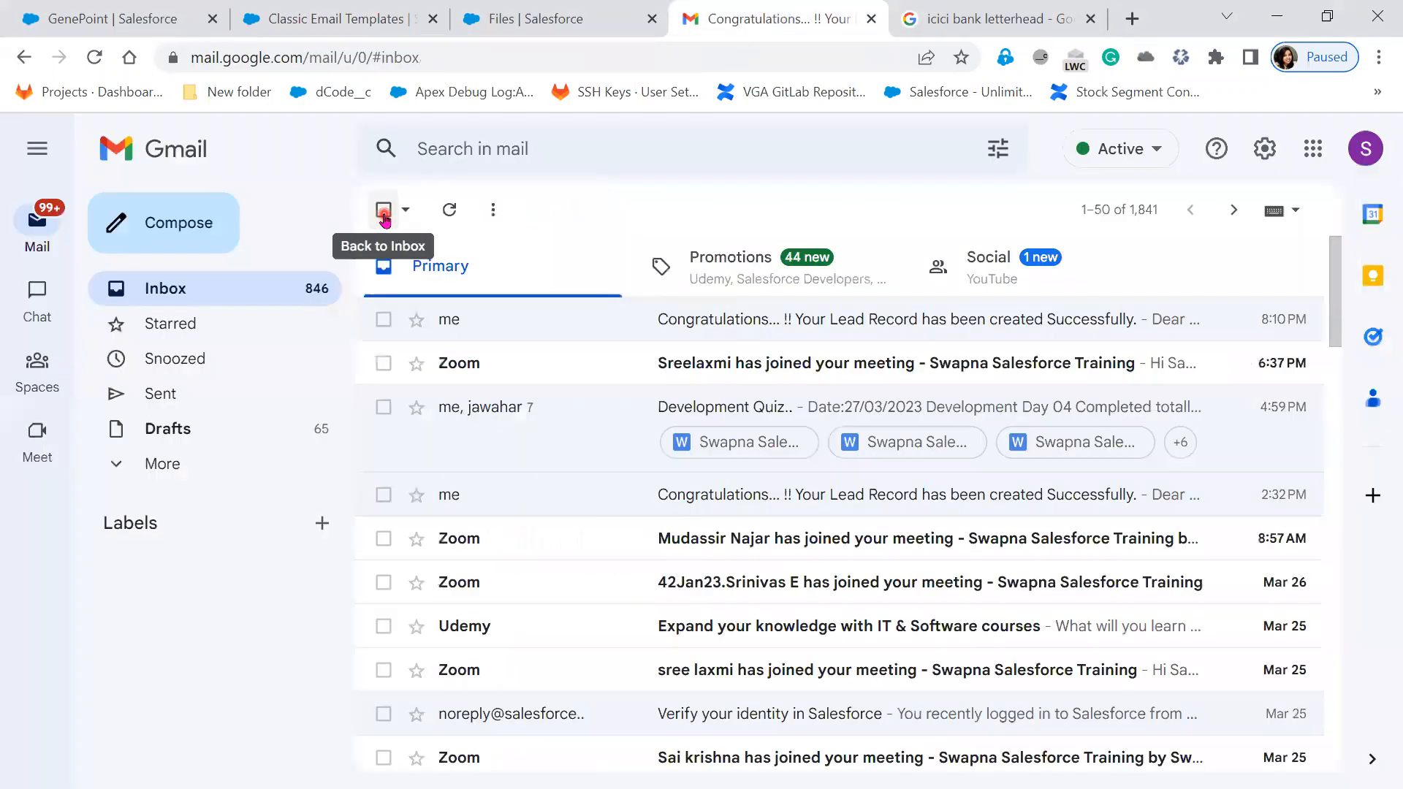
- Refresh Gmail, open the Congratulations GenePoint email and mark it as safe
click(447, 212)
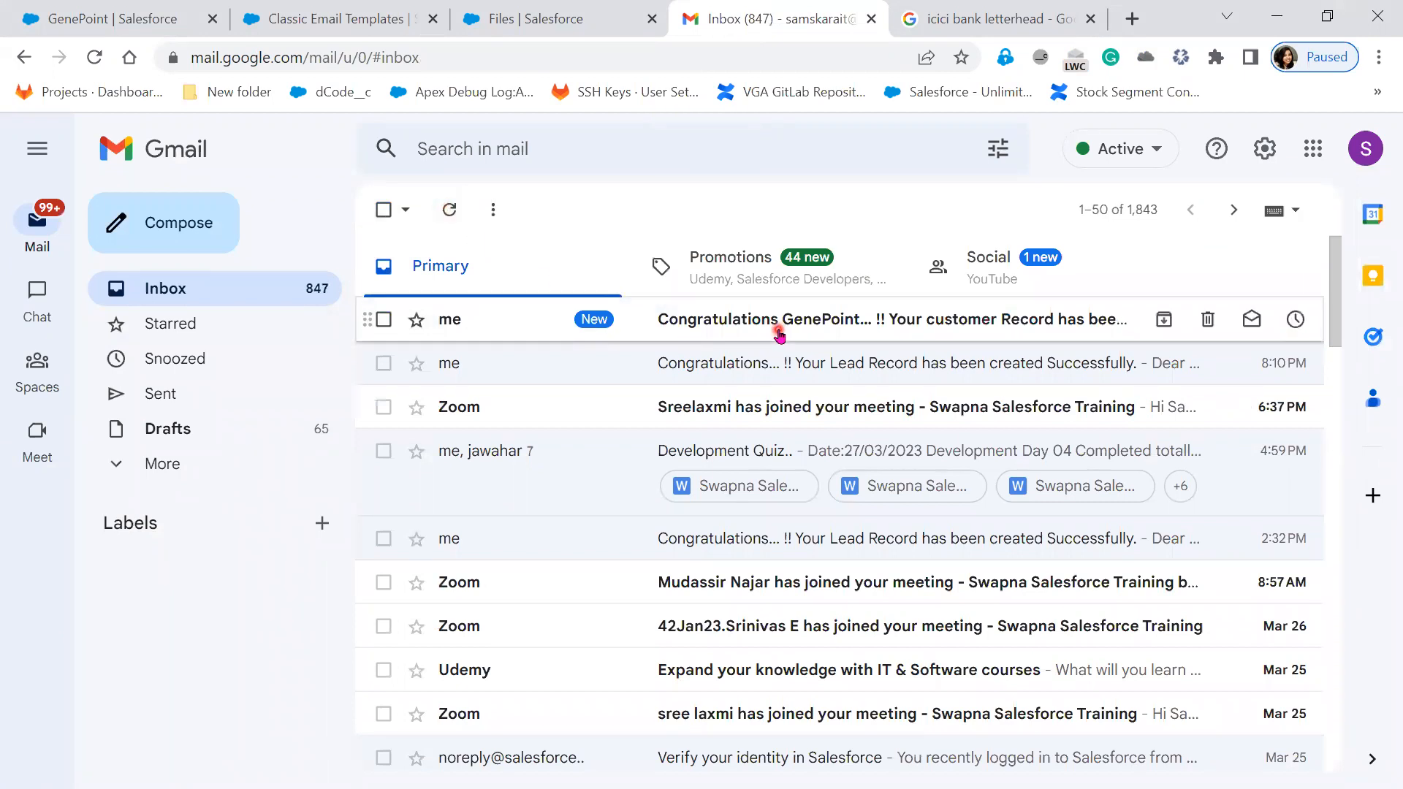
click(708, 322)
click(574, 559)
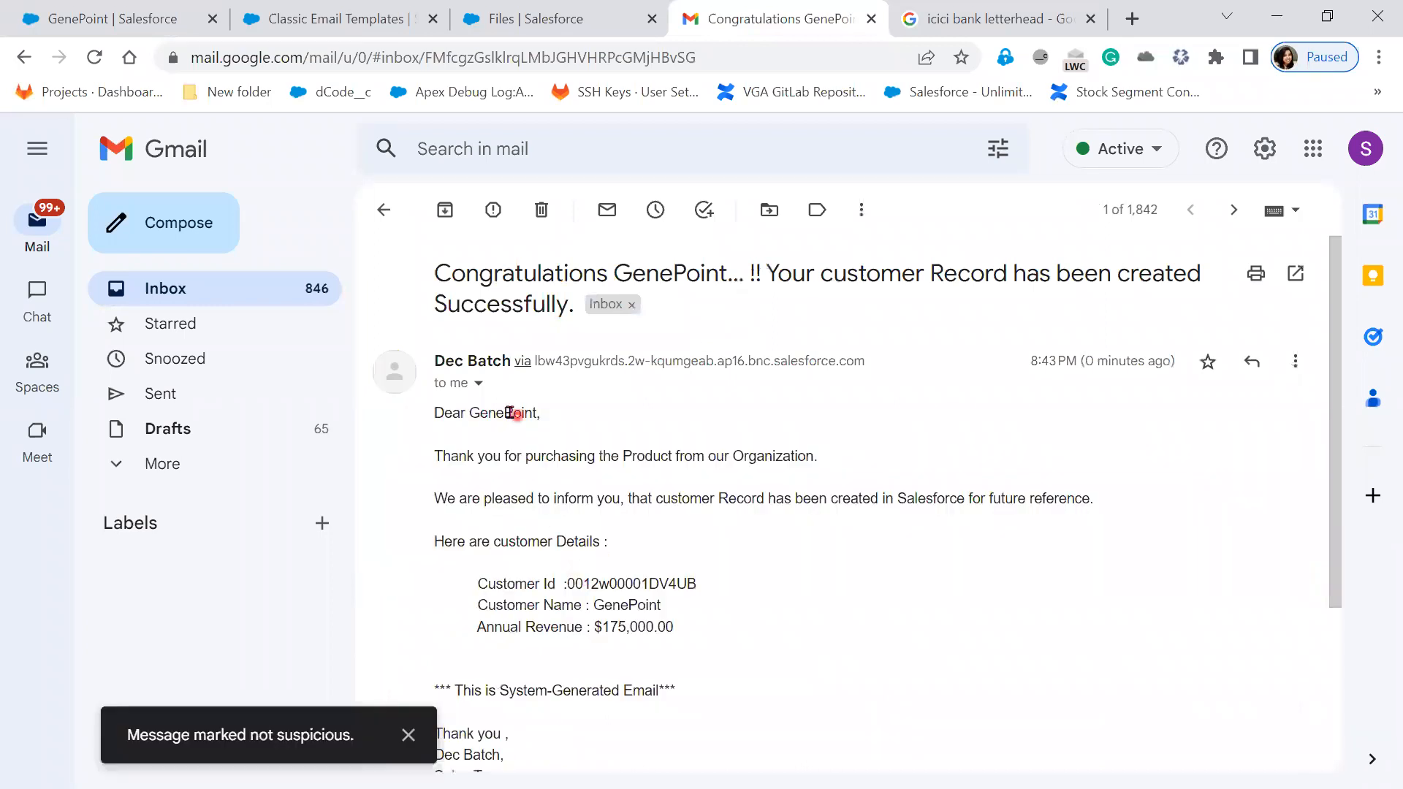
- Check the merged greeting name, customer ID, customer name and $175,000.00 annual revenue
double_click(511, 413)
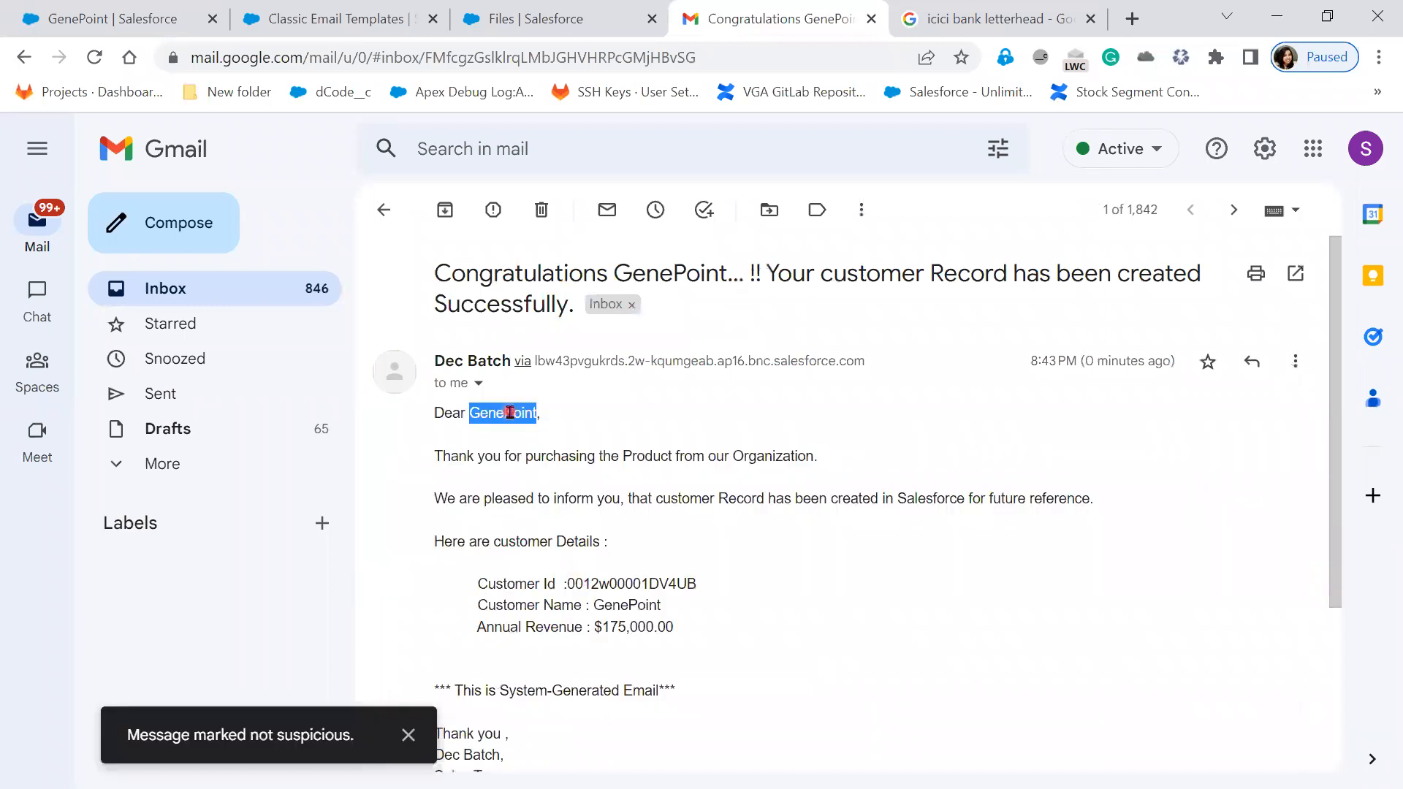
double_click(603, 583)
double_click(636, 605)
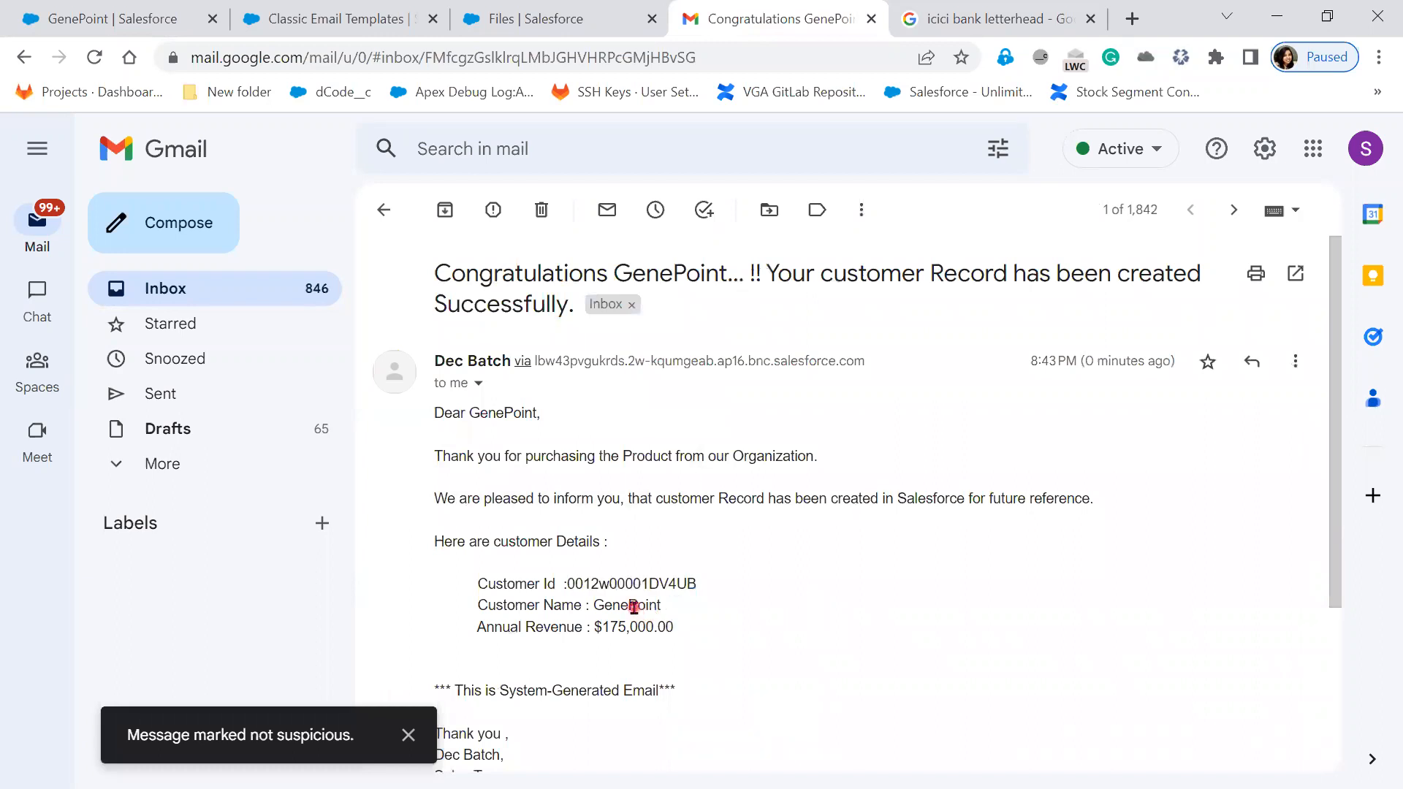
click(899, 605)
drag(676, 627, 592, 644)
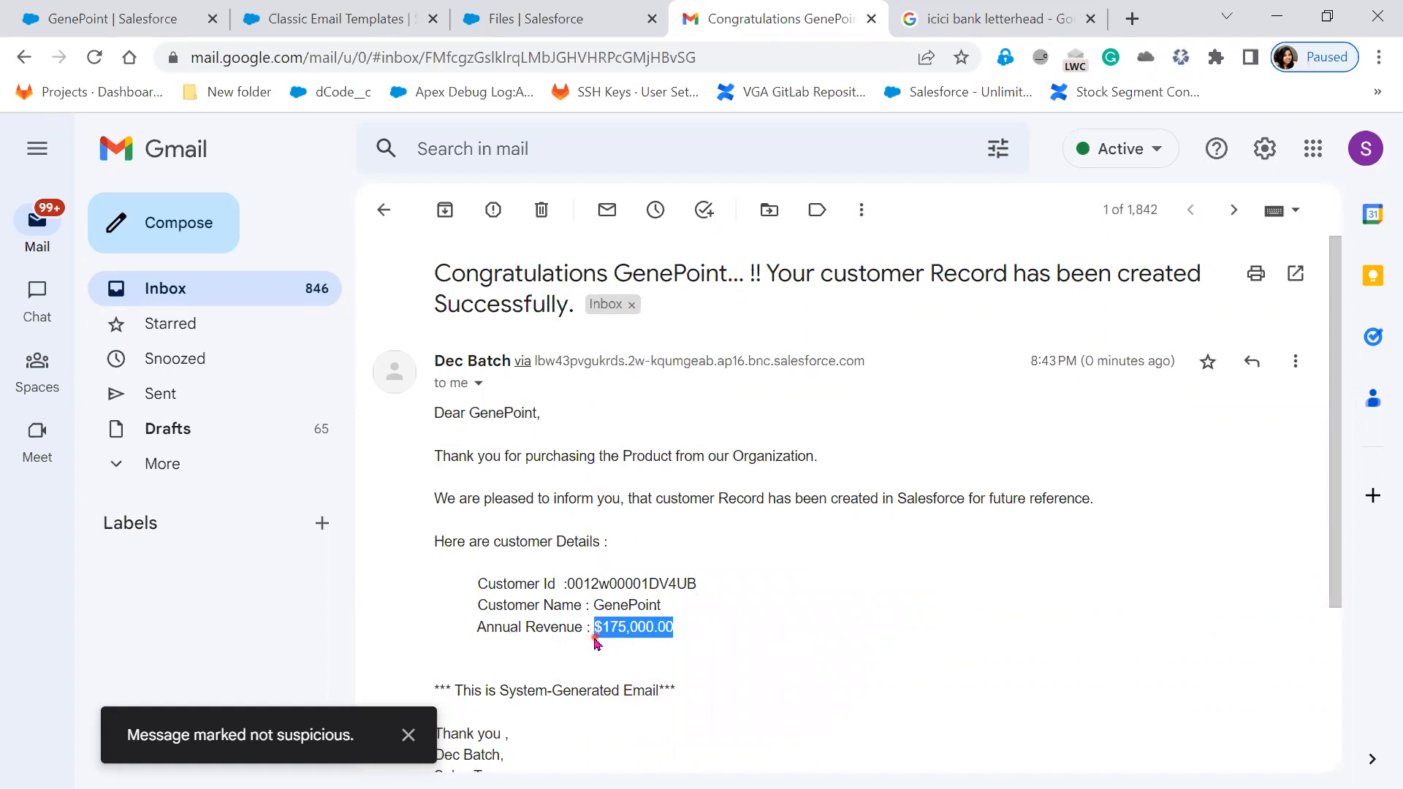
click(917, 628)
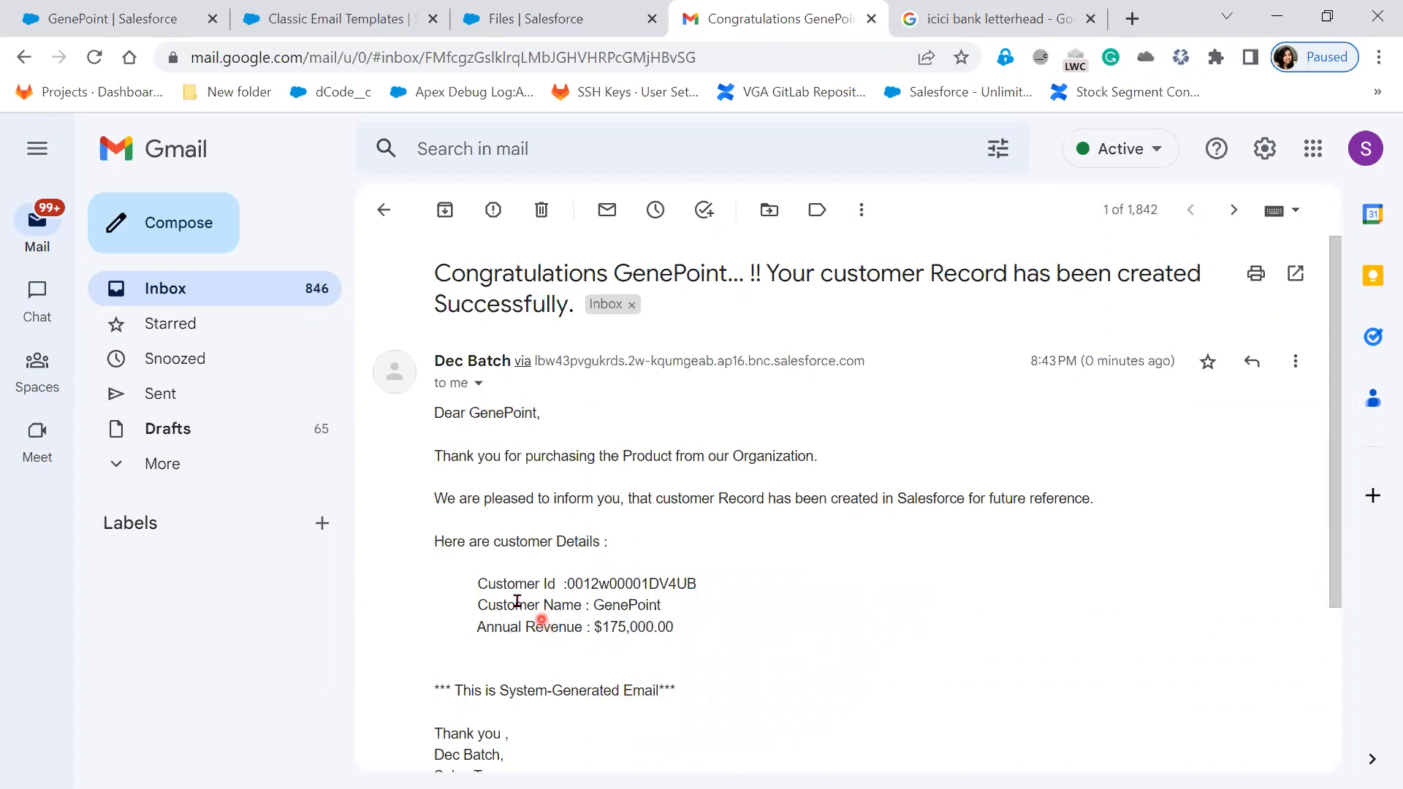
- Look over the GenePoint account record and the received email again
click(121, 18)
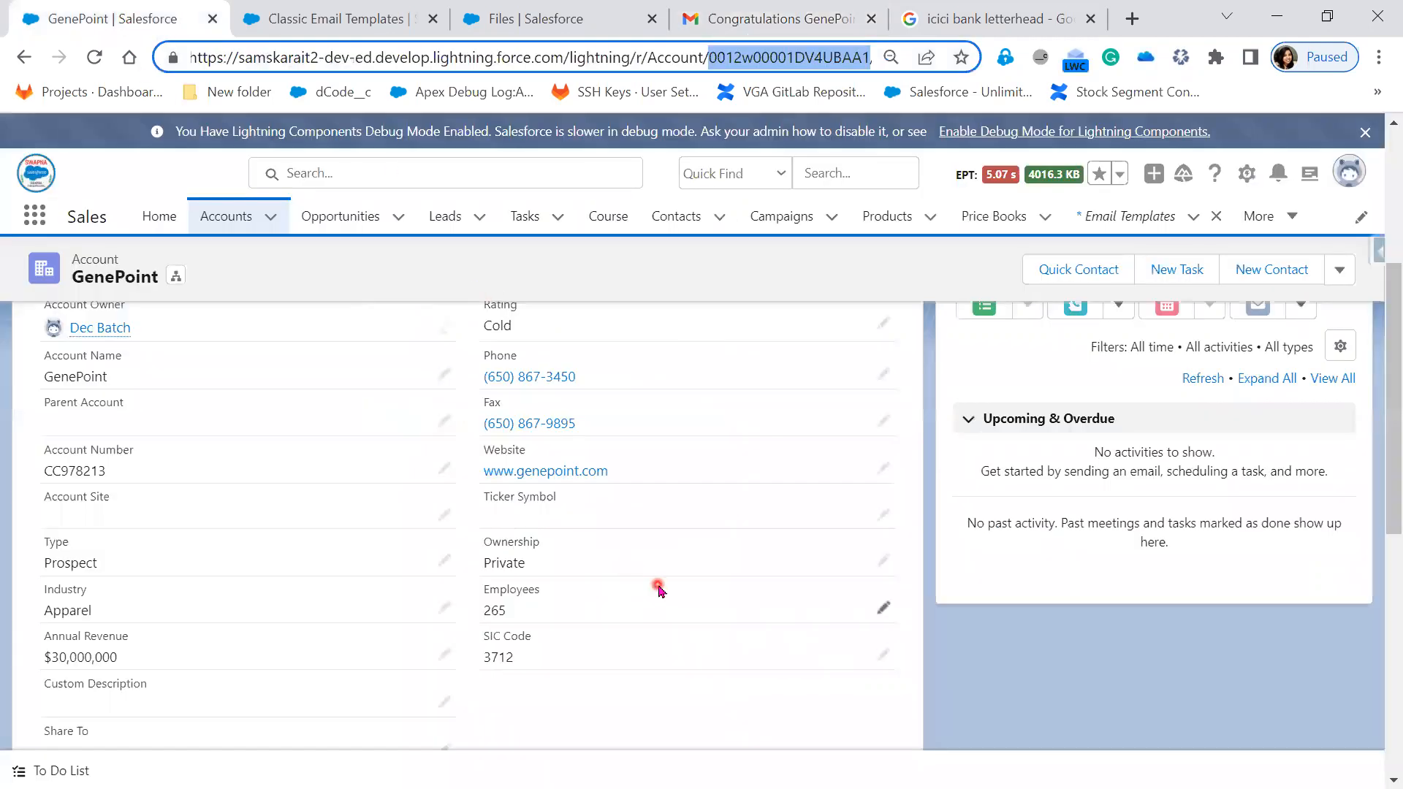
scroll(657, 590, up, 2)
scroll(662, 596, up, 2)
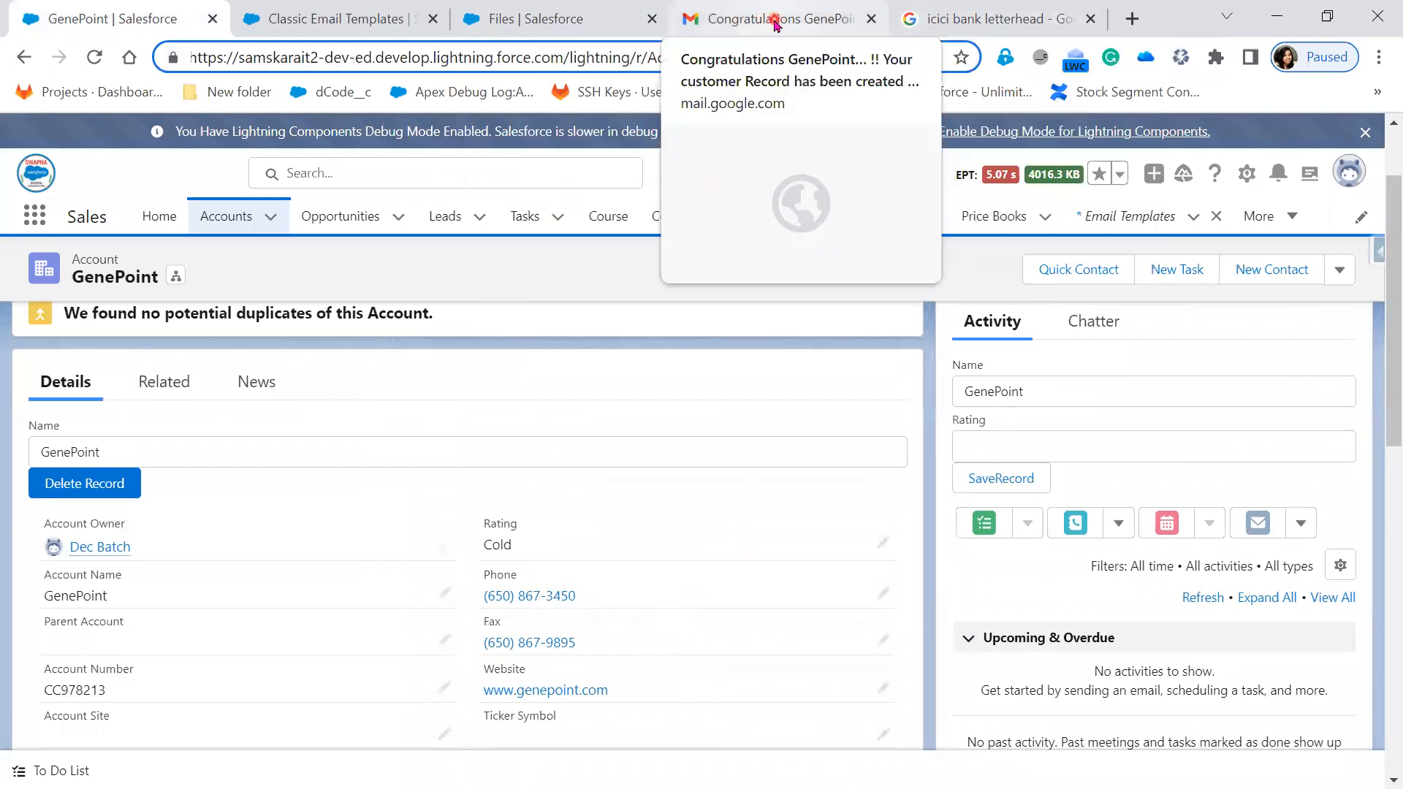
click(712, 26)
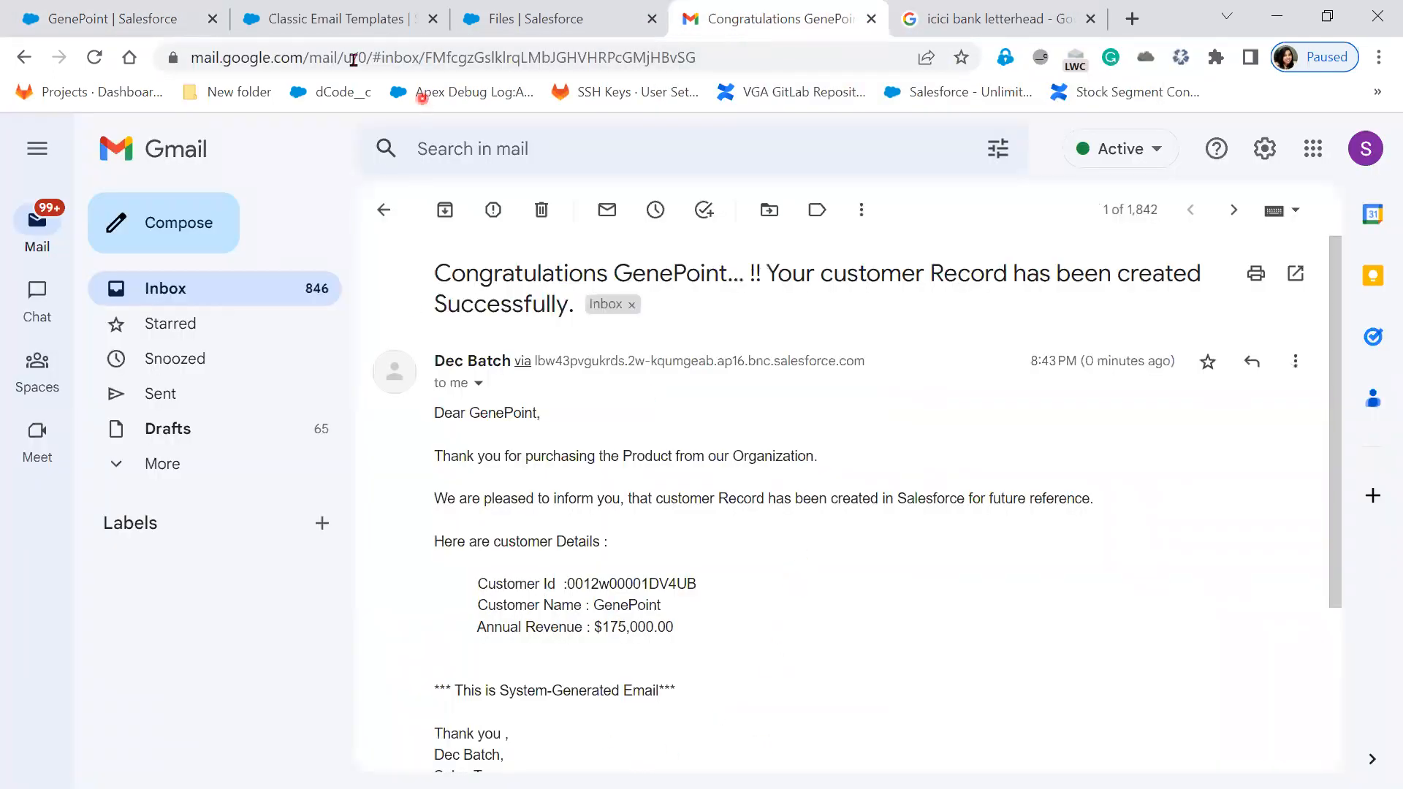
- Highlight the GenePoint-merged subject and body in the template's Plain Text Preview
click(324, 25)
scroll(491, 621, down, 3)
scroll(490, 620, down, 1)
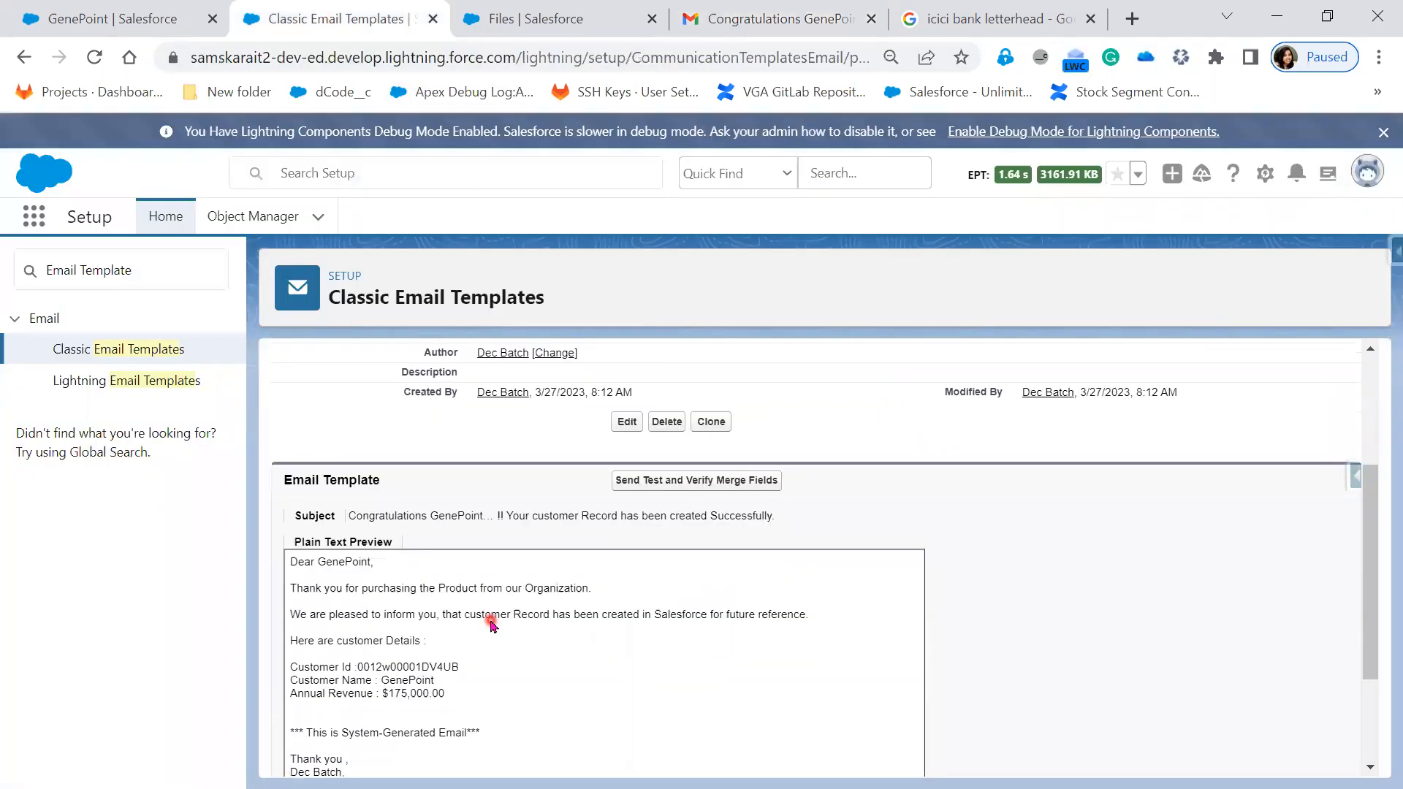
scroll(737, 744, down, 2)
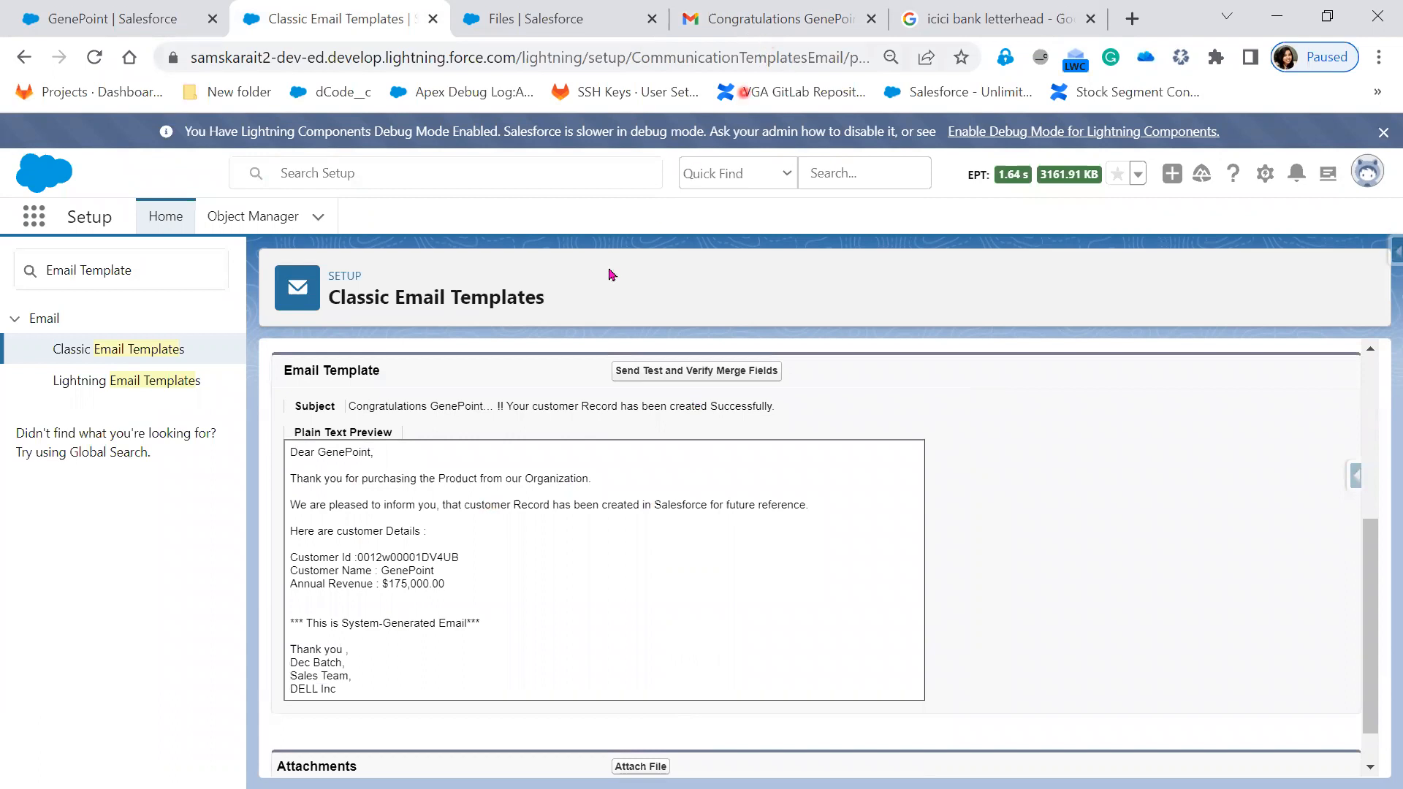
drag(316, 463, 473, 690)
click(565, 666)
drag(289, 452, 474, 708)
click(126, 8)
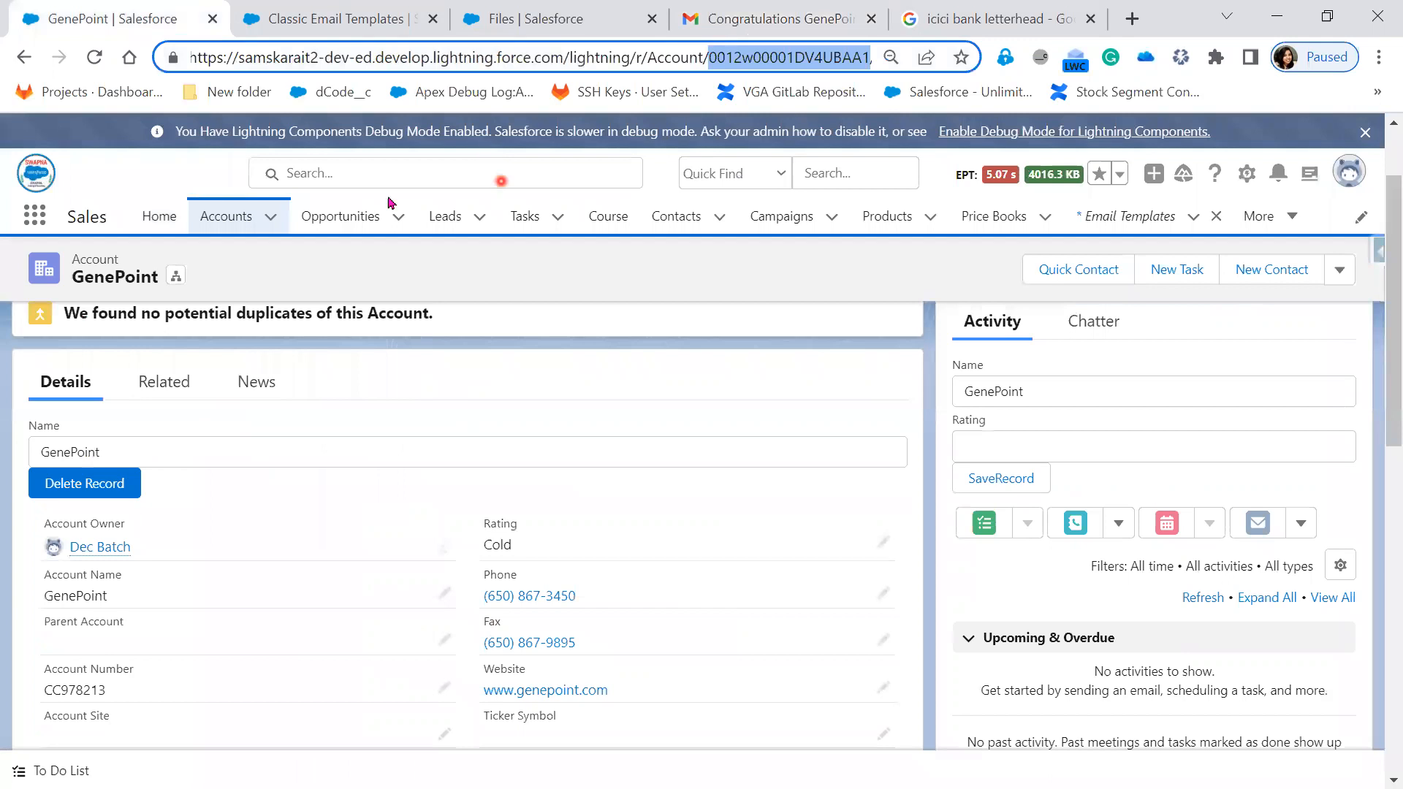
- Open the University of Arizona account from the Accounts list, then return to the email template page
click(238, 229)
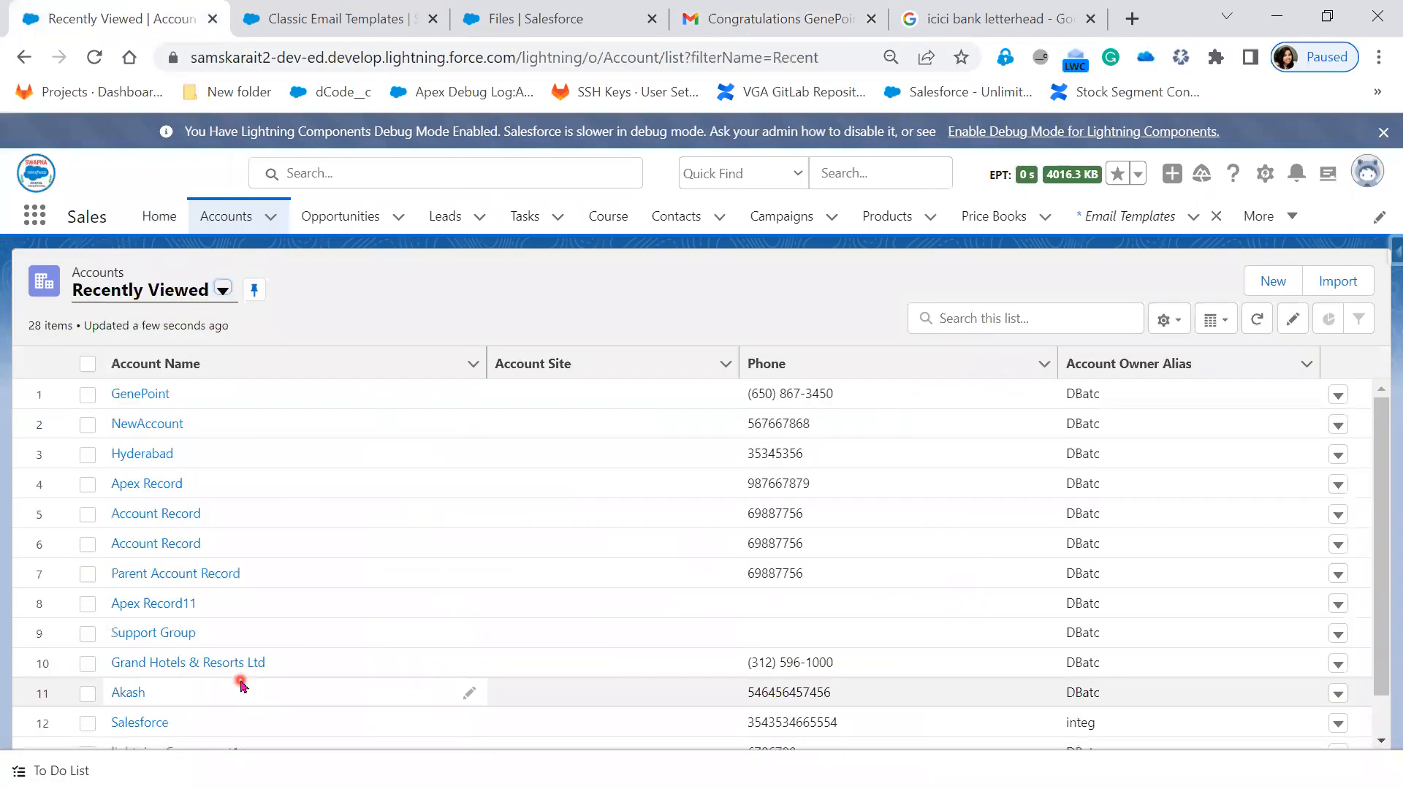
scroll(241, 687, down, 1)
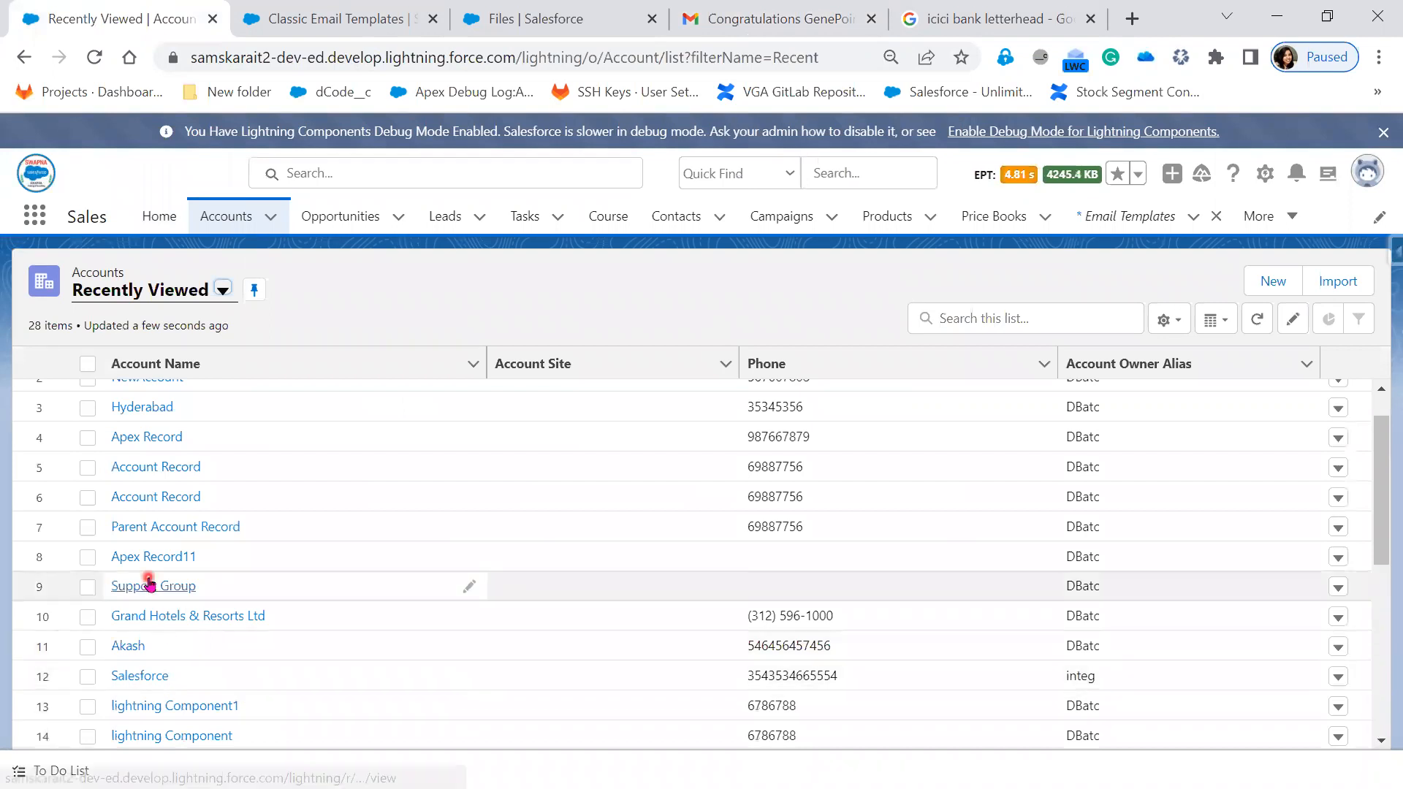
scroll(149, 583, down, 5)
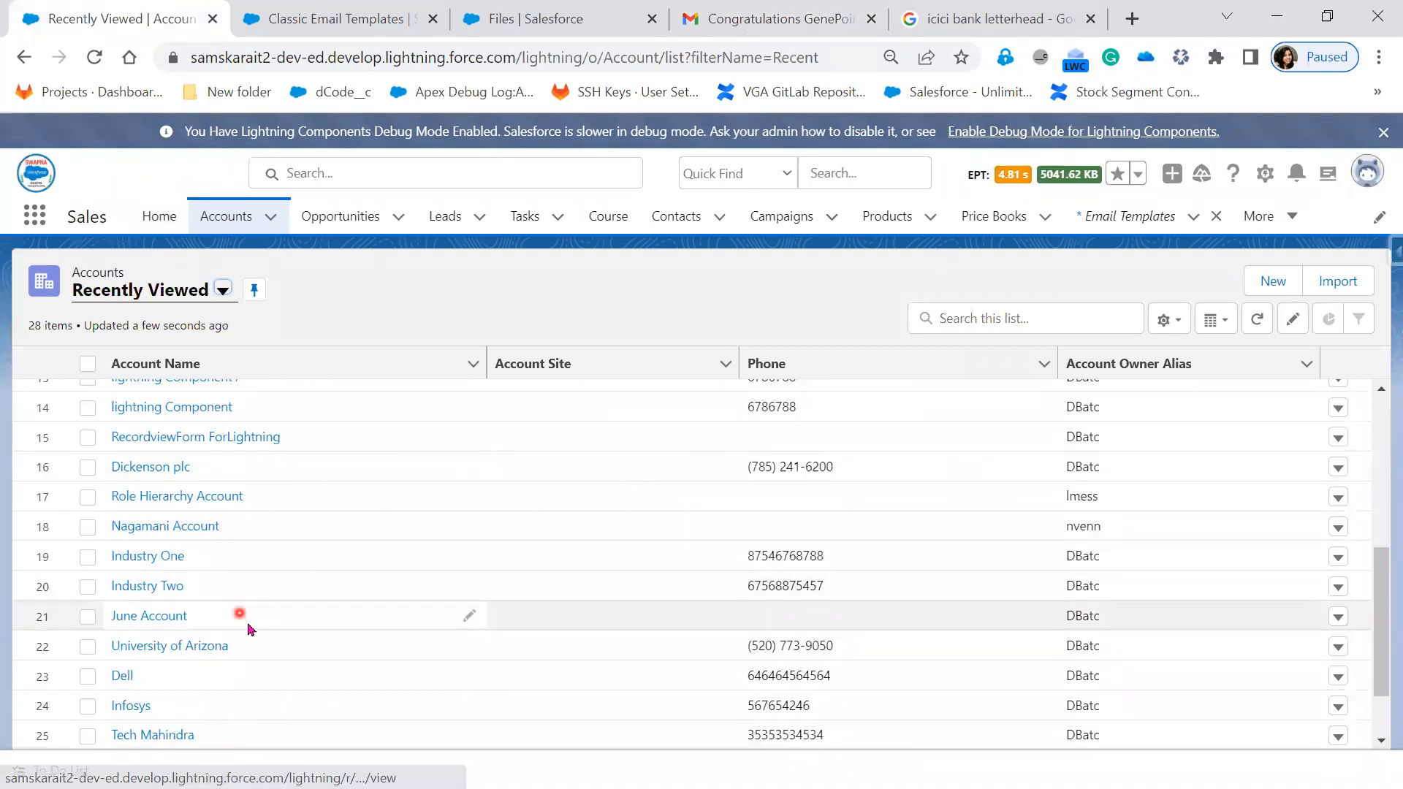
click(183, 649)
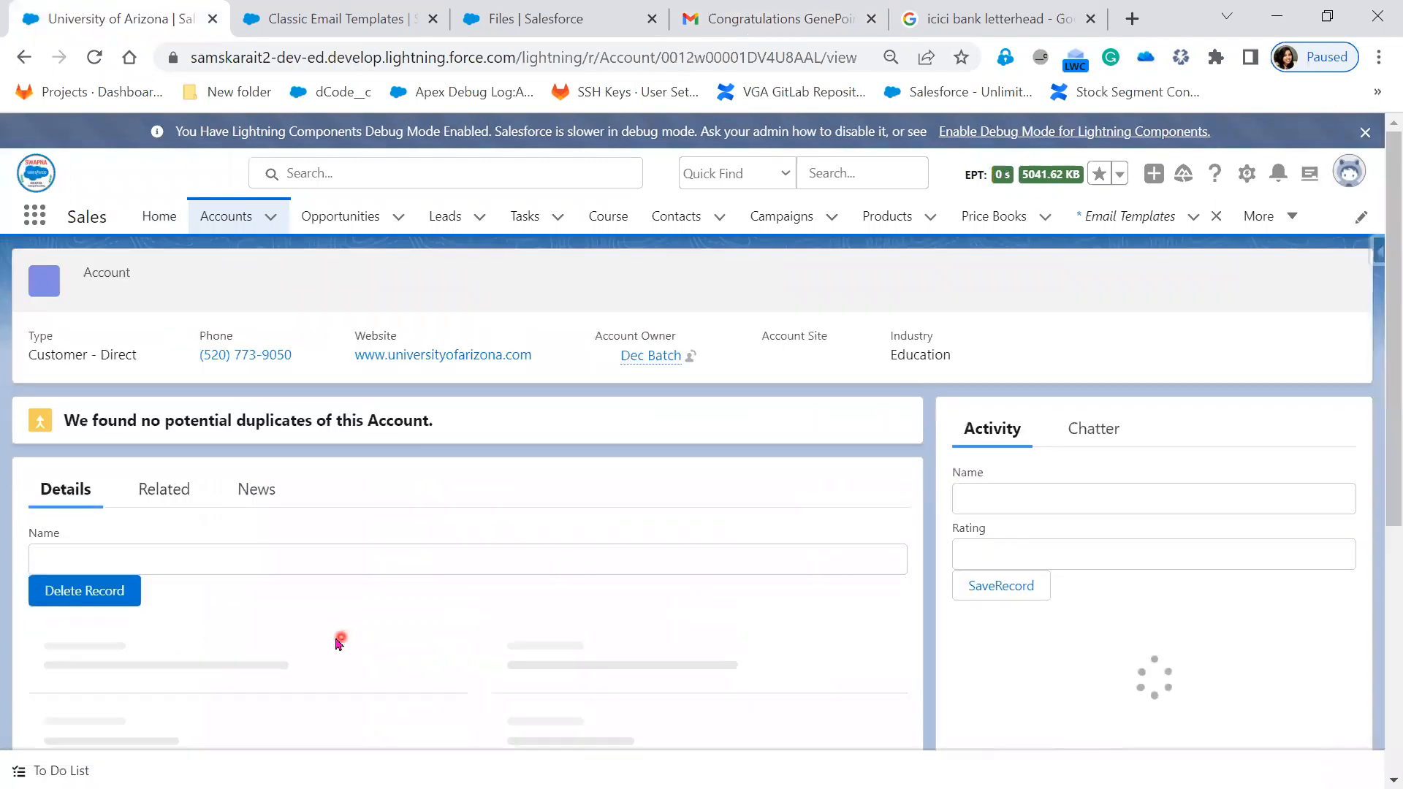
scroll(332, 645, down, 3)
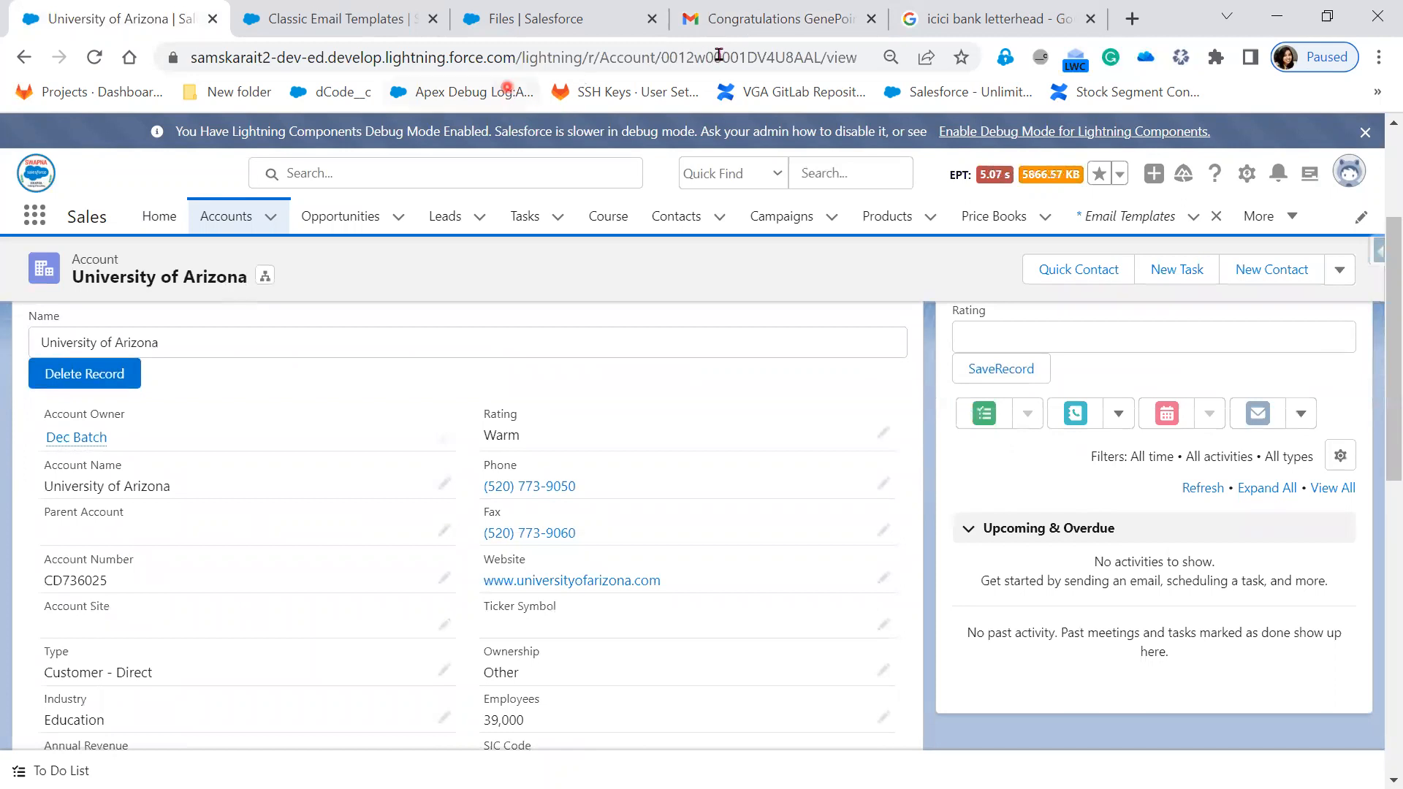
scroll(203, 561, up, 3)
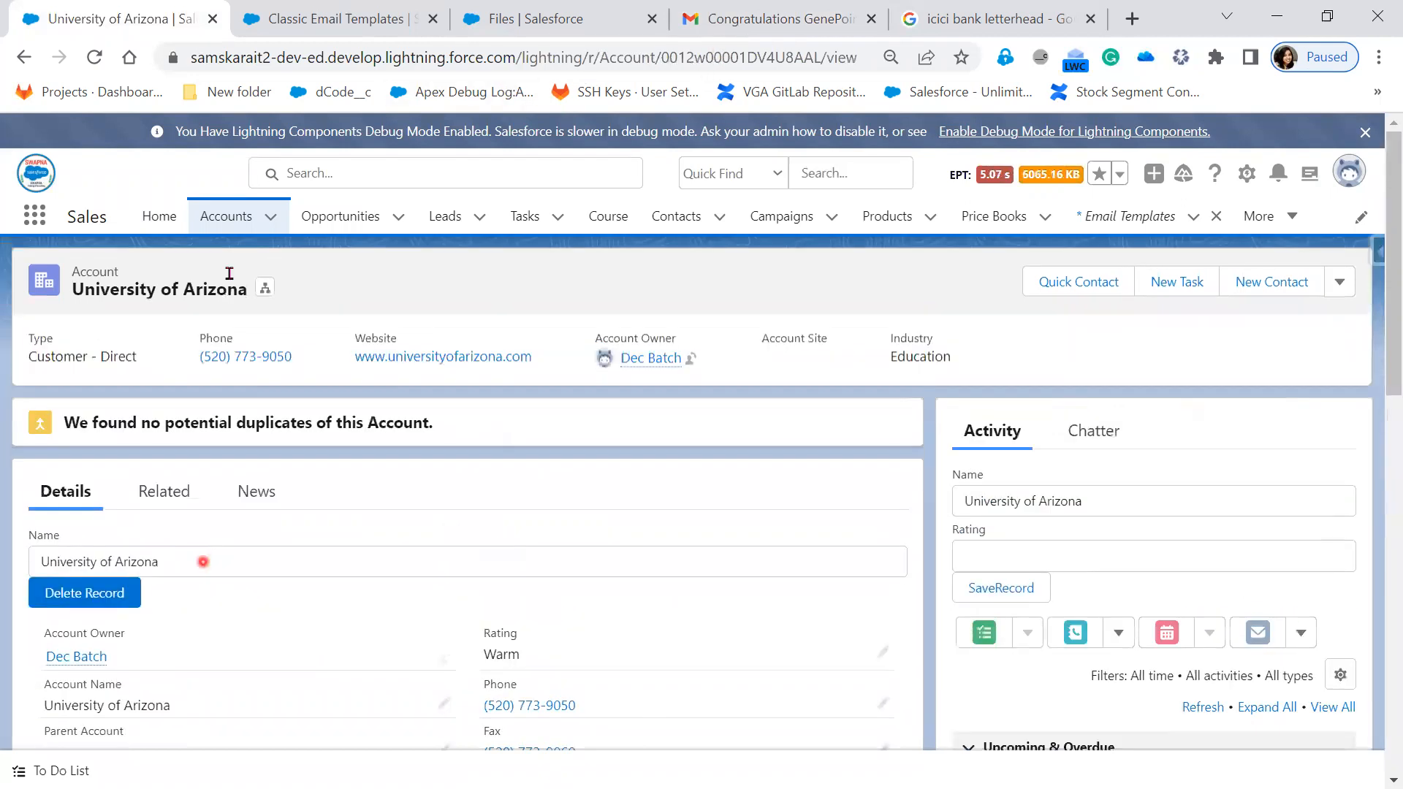
click(364, 19)
scroll(971, 621, up, 3)
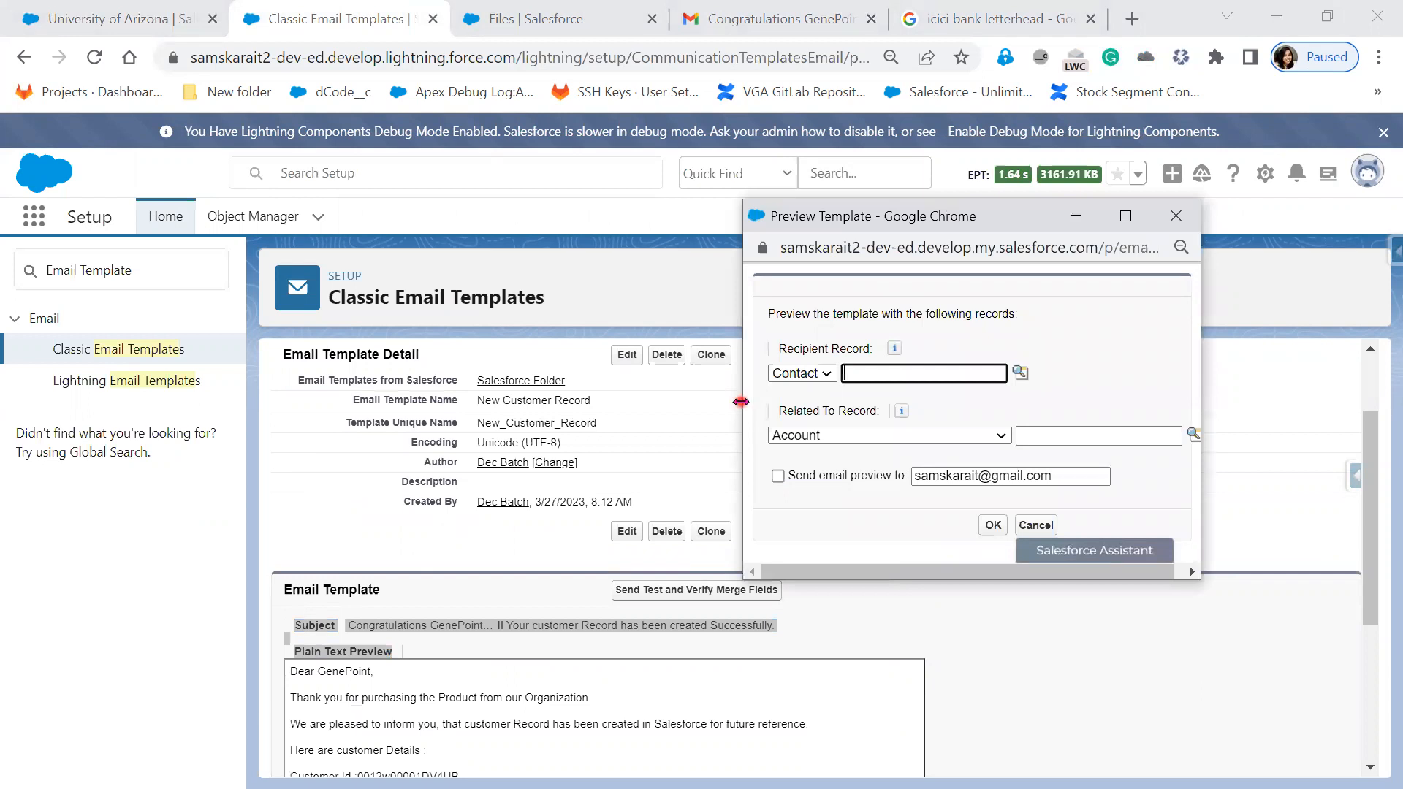
- Widen the preview window and merge the template with the University of Arizona account as the Related To record
drag(741, 401, 173, 402)
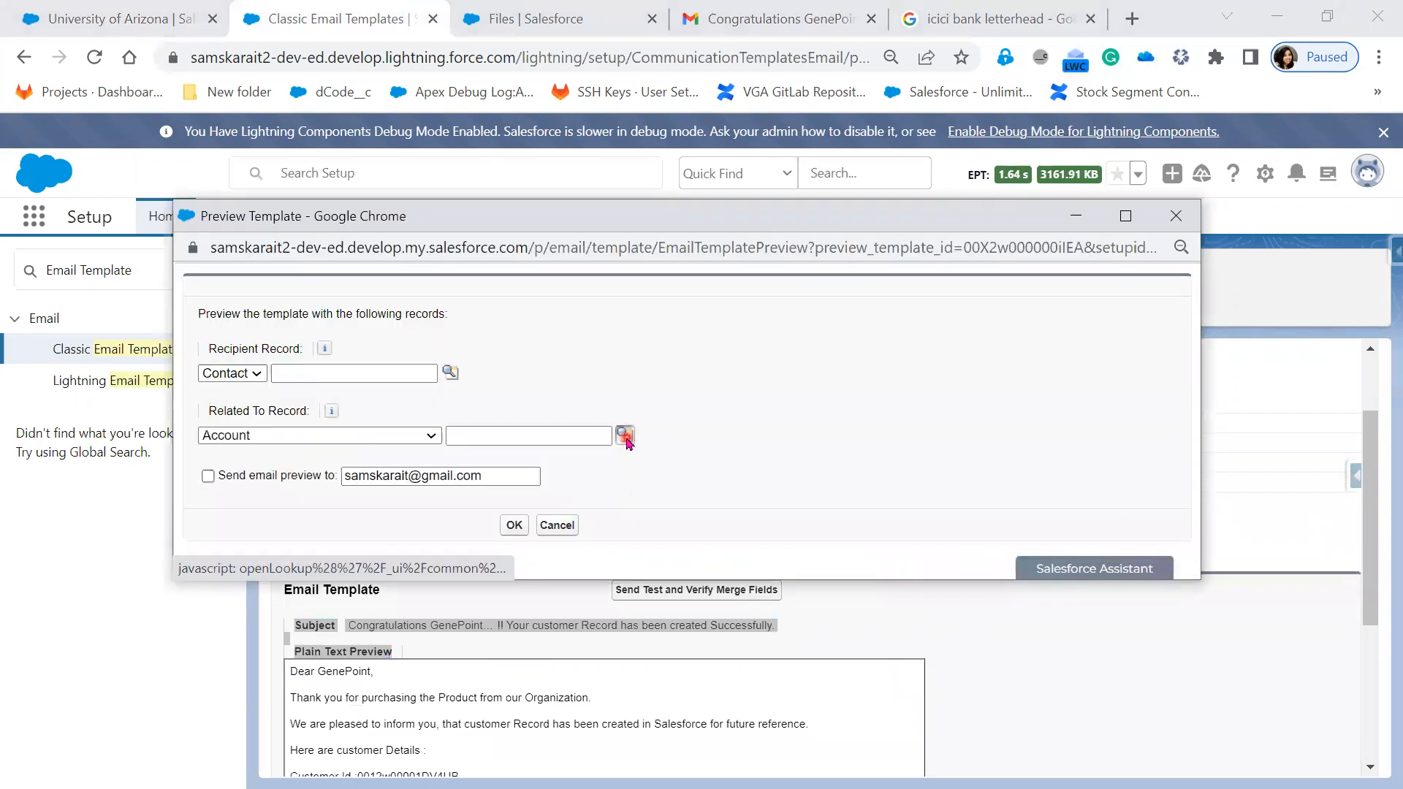
click(623, 436)
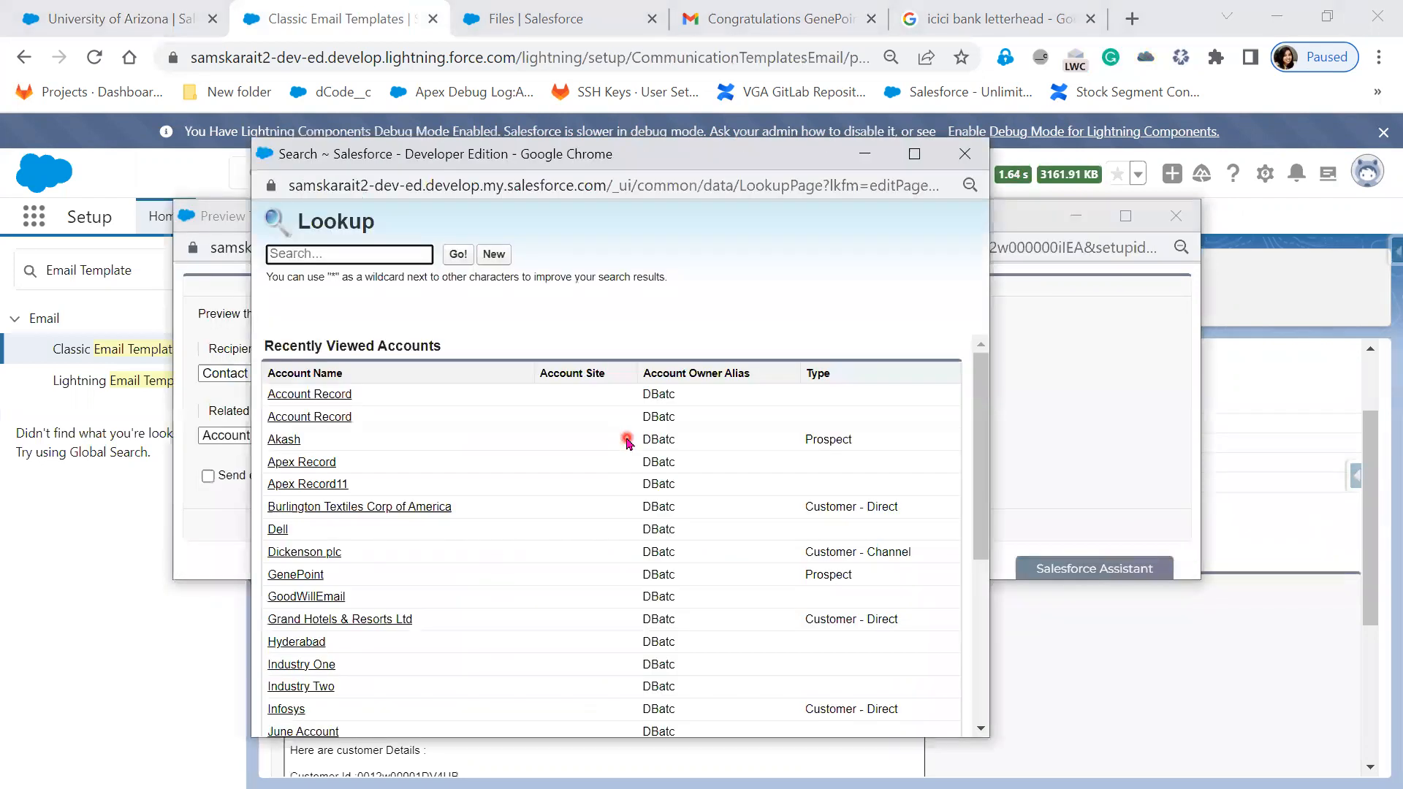
scroll(550, 700, down, 3)
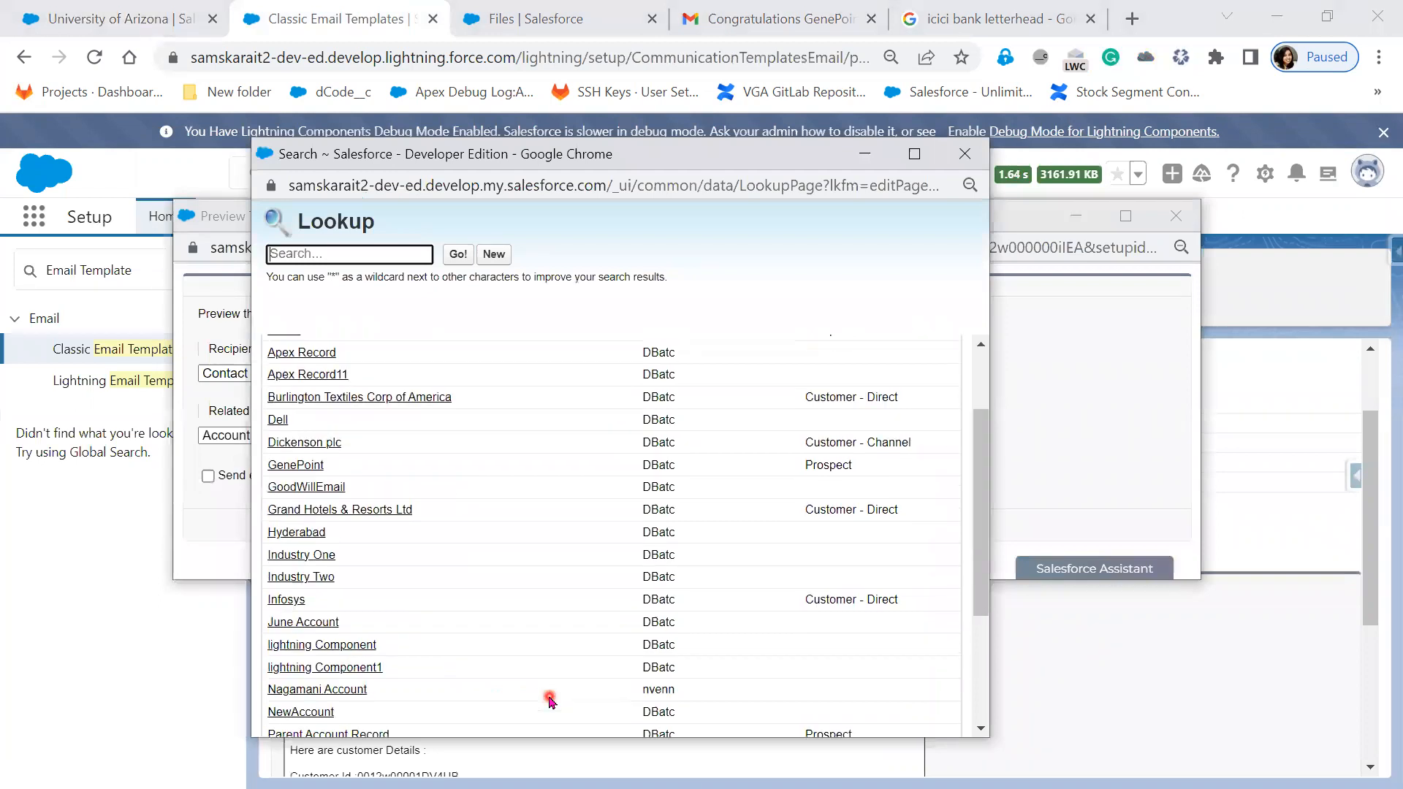
scroll(550, 700, down, 2)
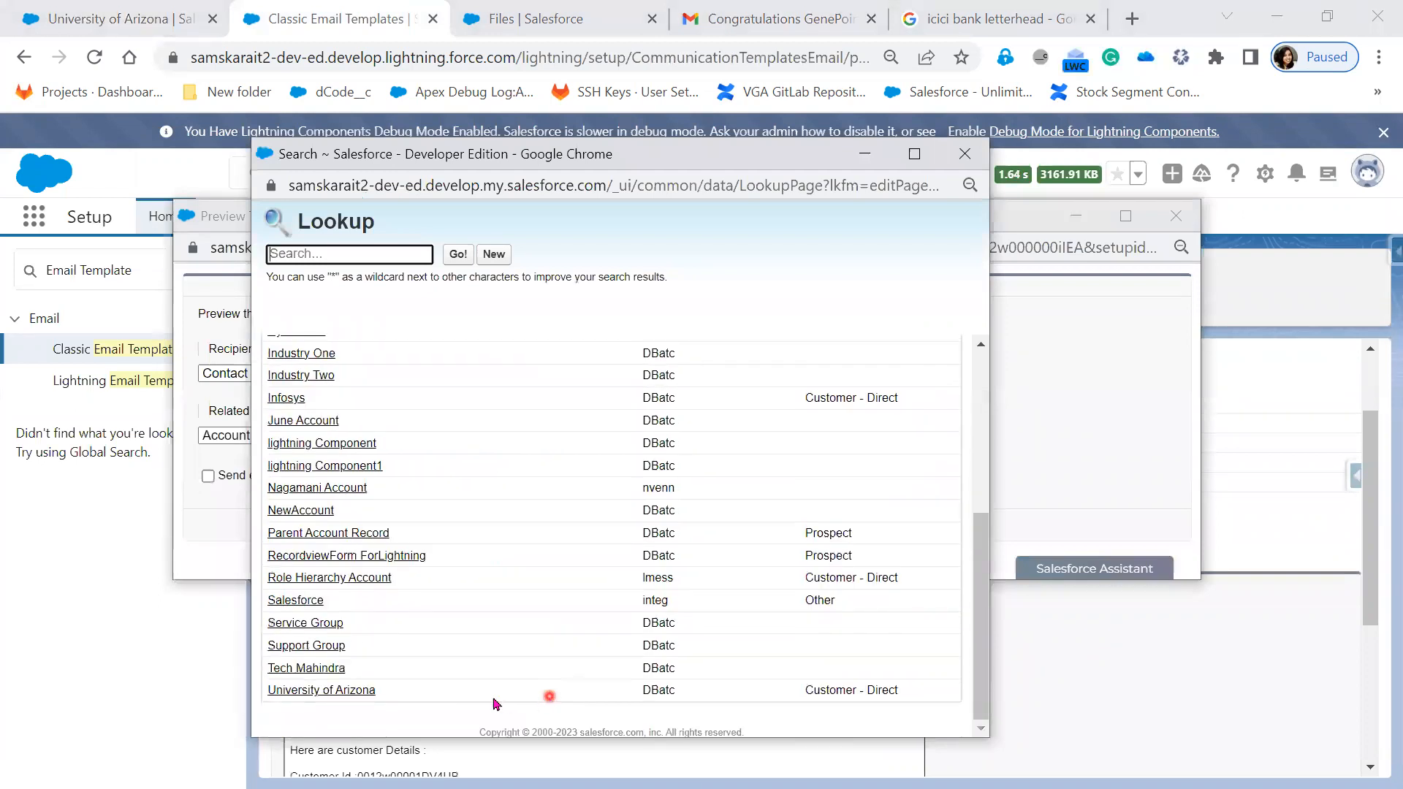
click(314, 690)
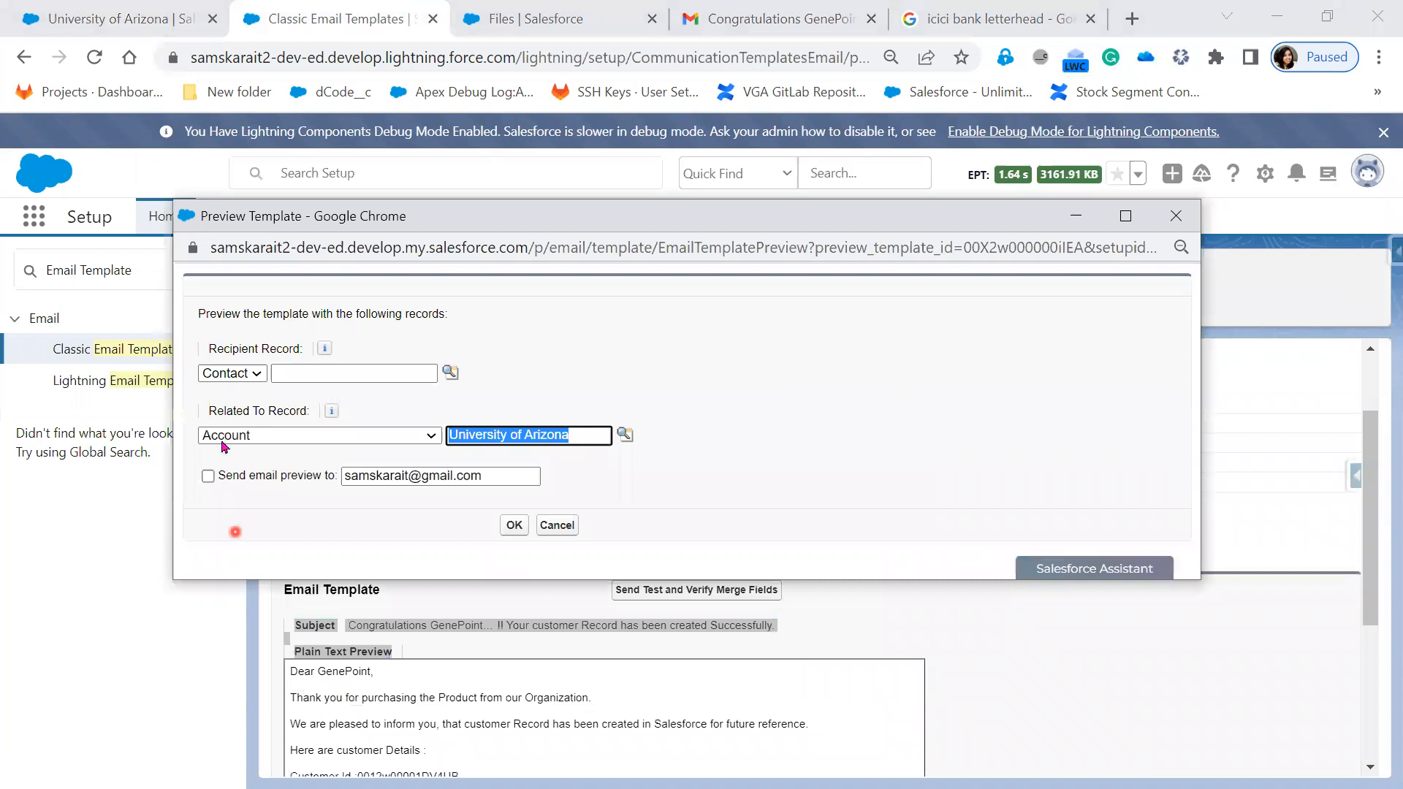
click(516, 524)
click(335, 673)
click(513, 526)
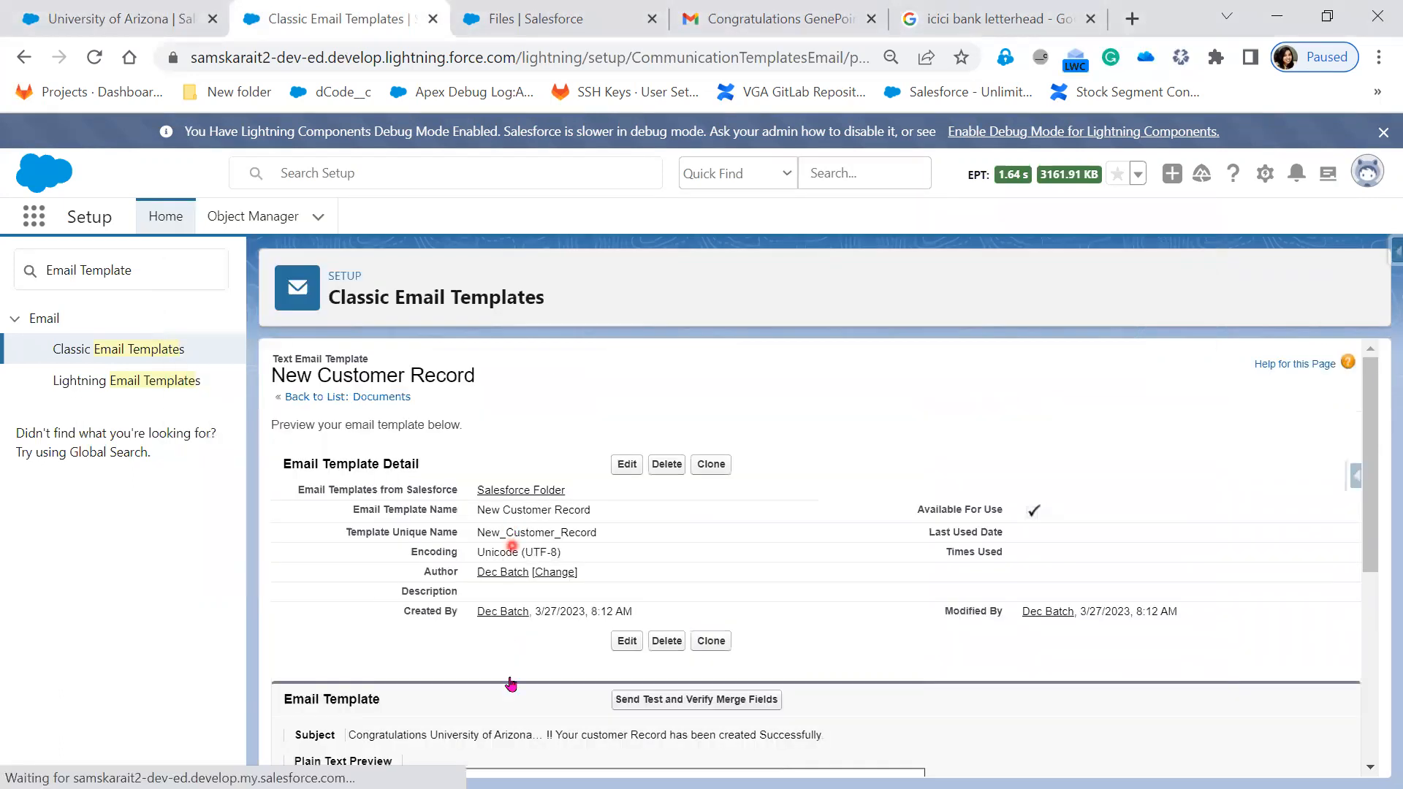
- Highlight the merged email body and subject line to check the University of Arizona values
scroll(510, 679, down, 5)
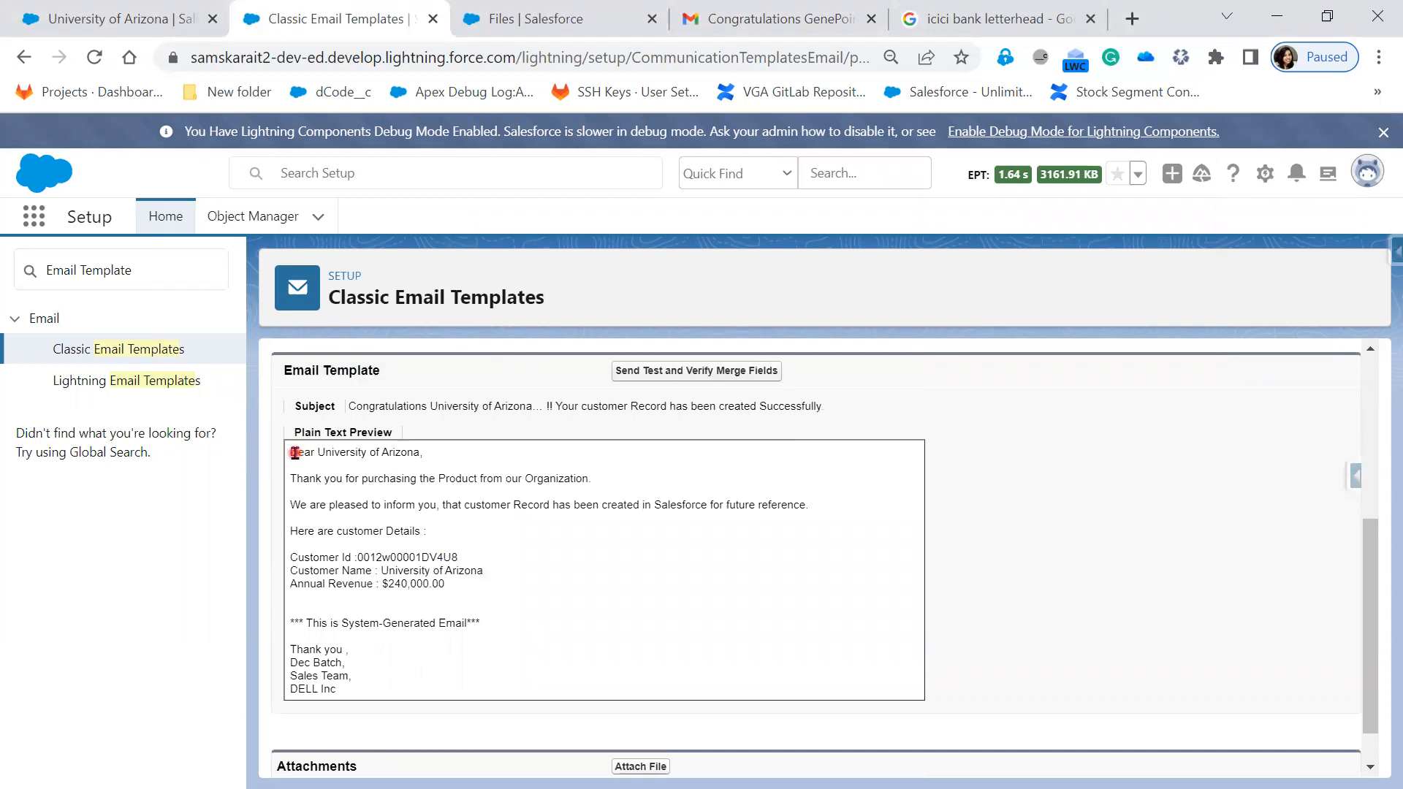
drag(296, 452, 442, 690)
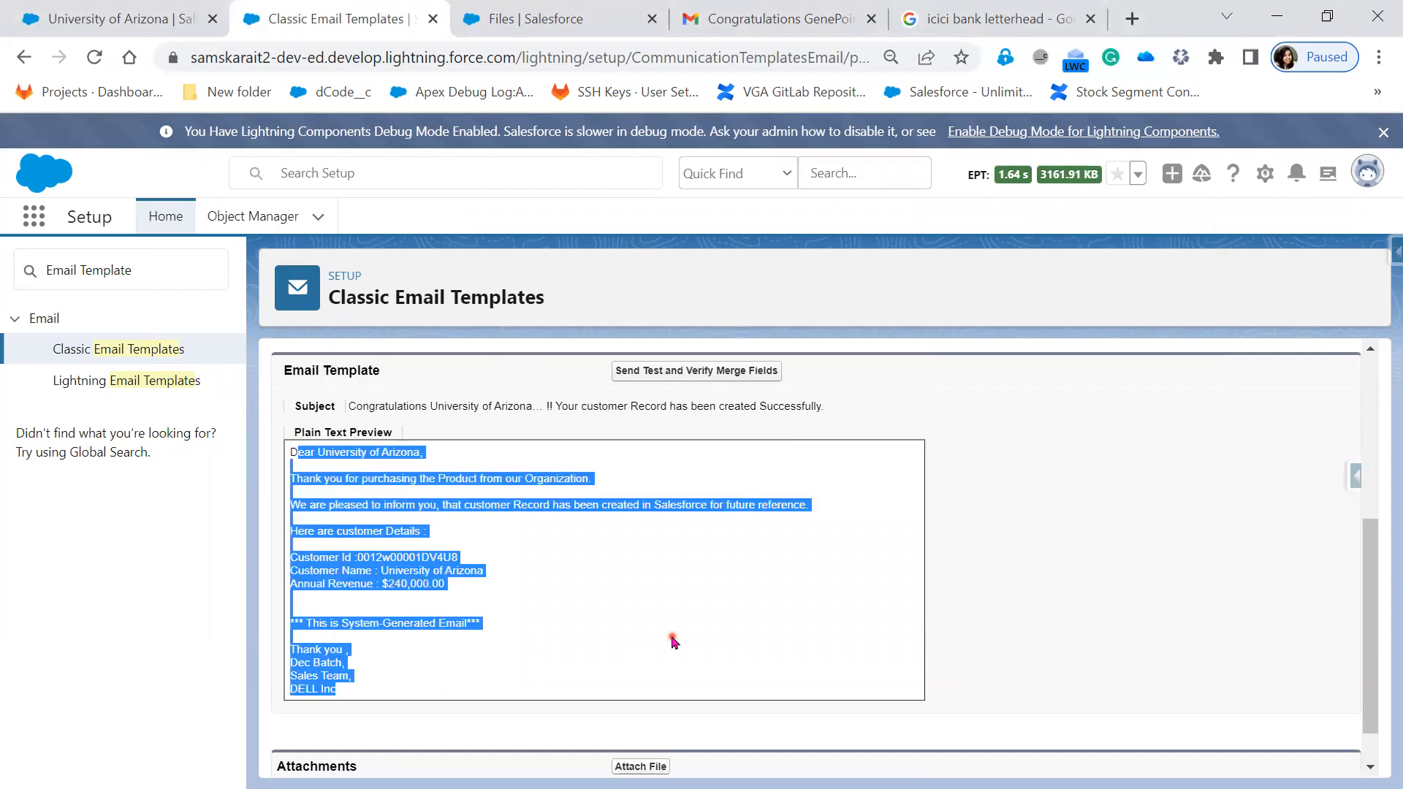
click(673, 641)
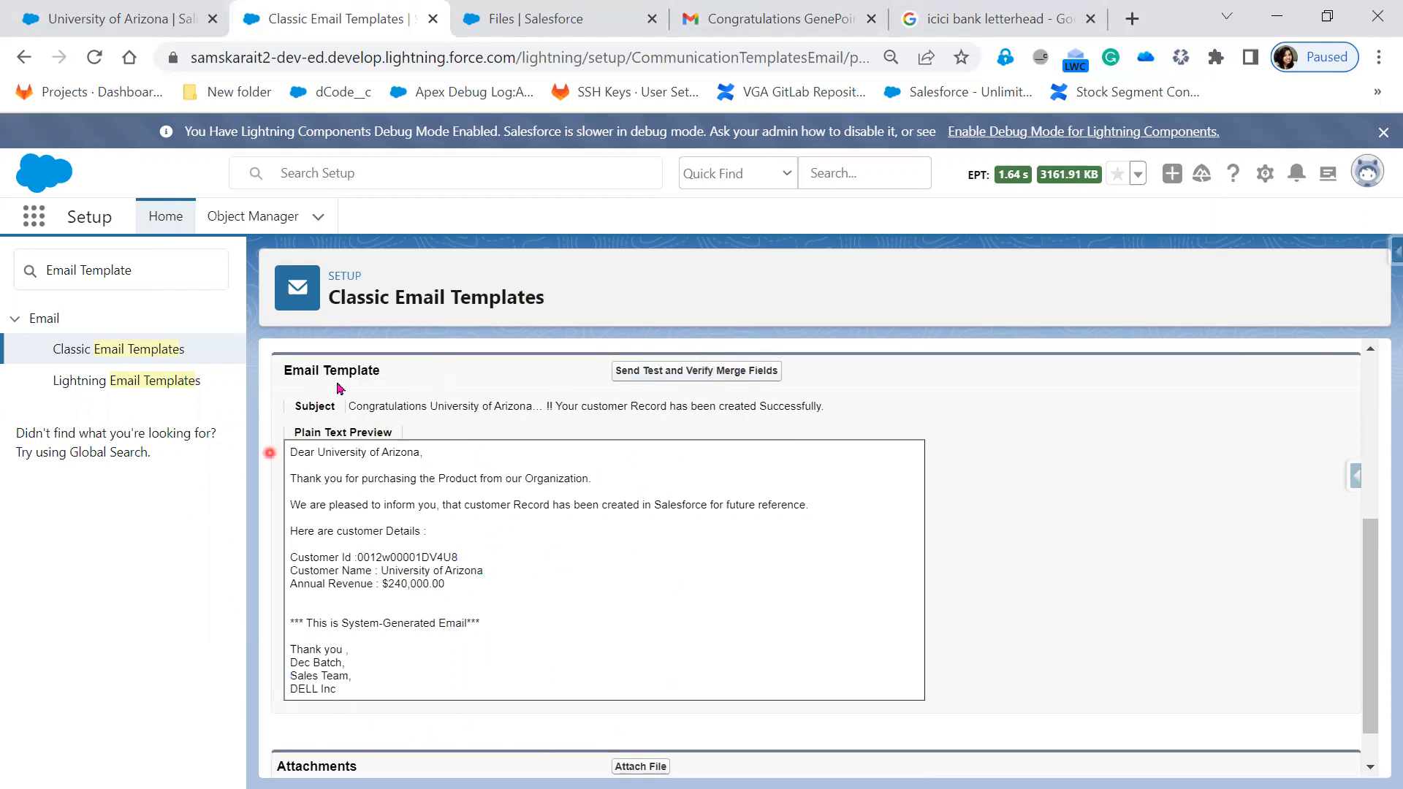
drag(354, 406, 539, 409)
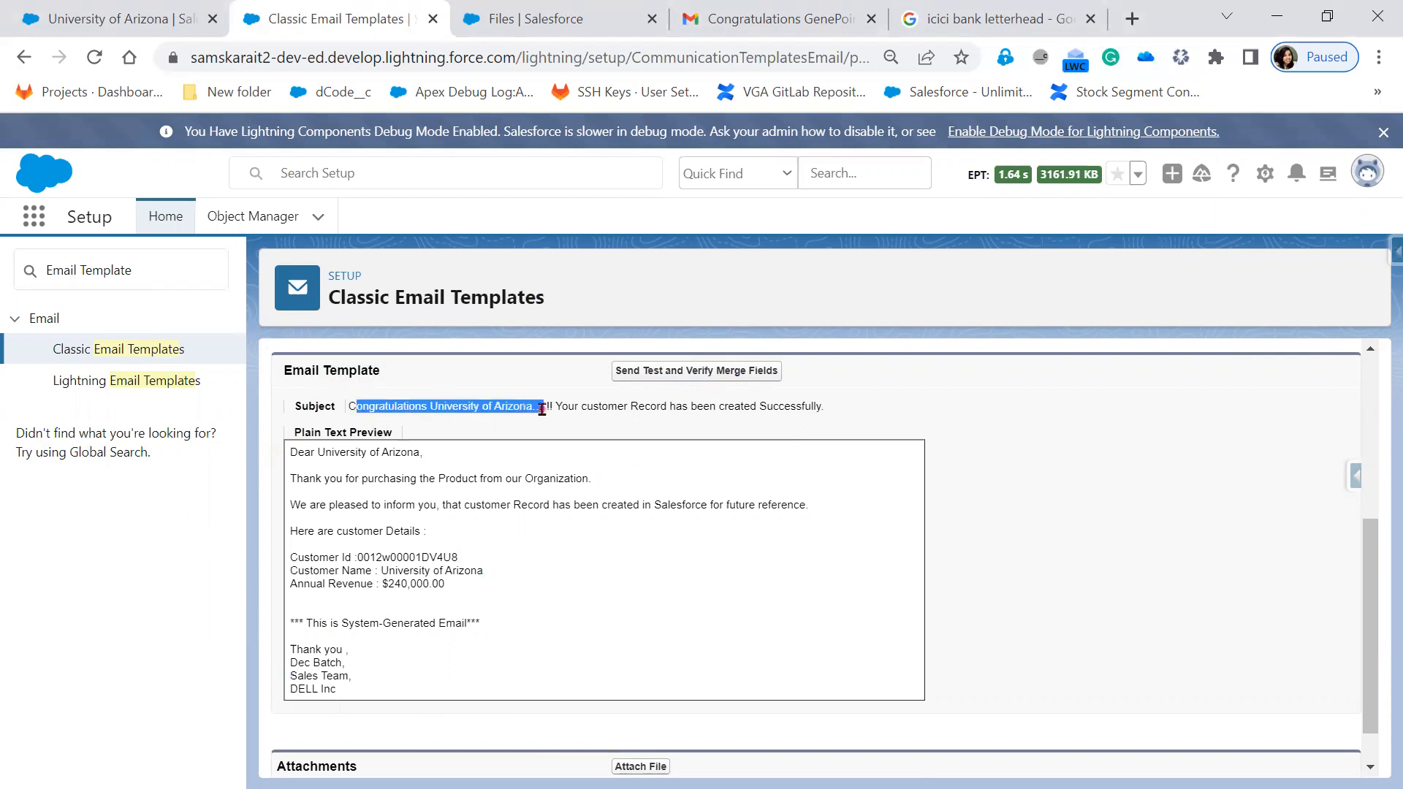
click(509, 600)
- Review the merged subject and body, showing $240,000.00 annual revenue, then return to the Merge Fields slide show
drag(462, 674, 282, 480)
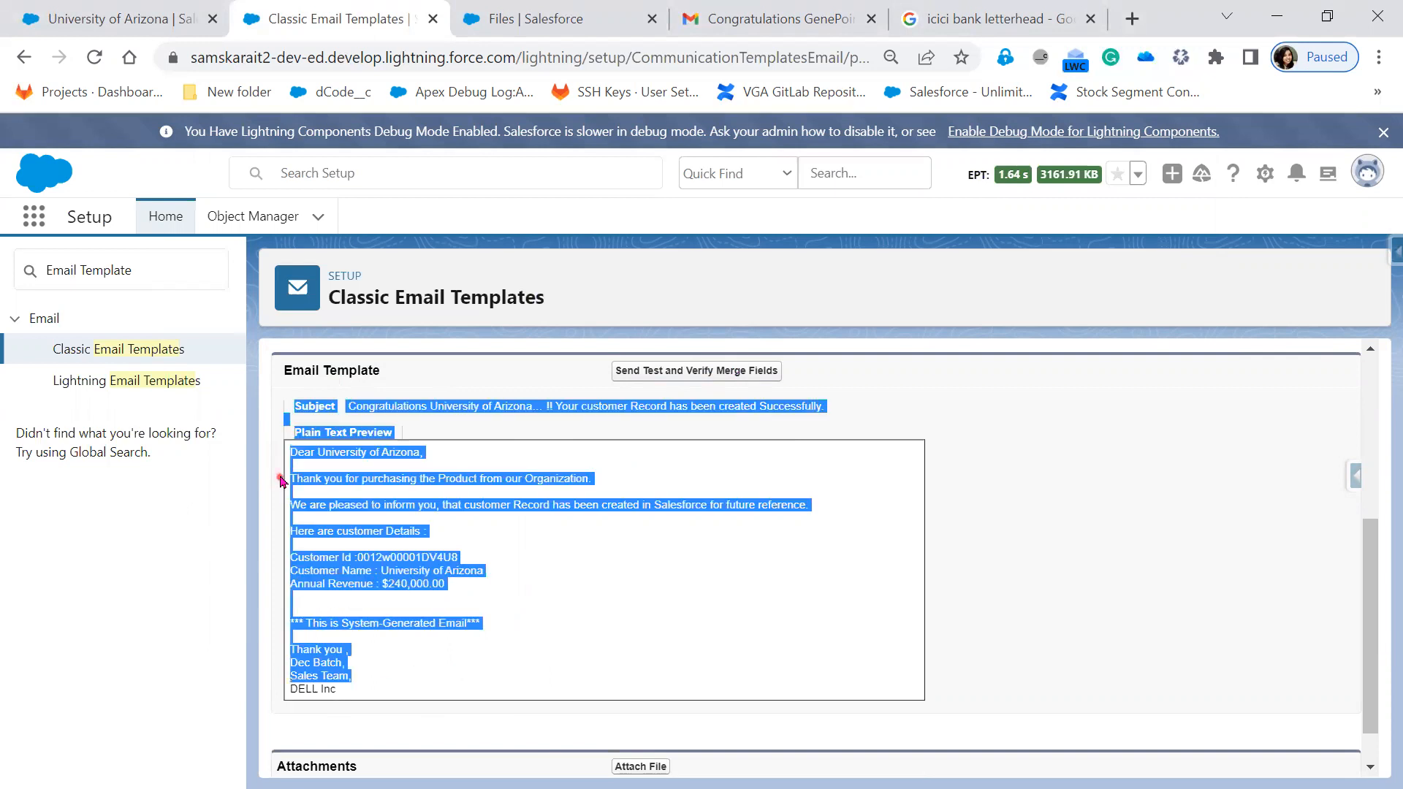
click(1012, 557)
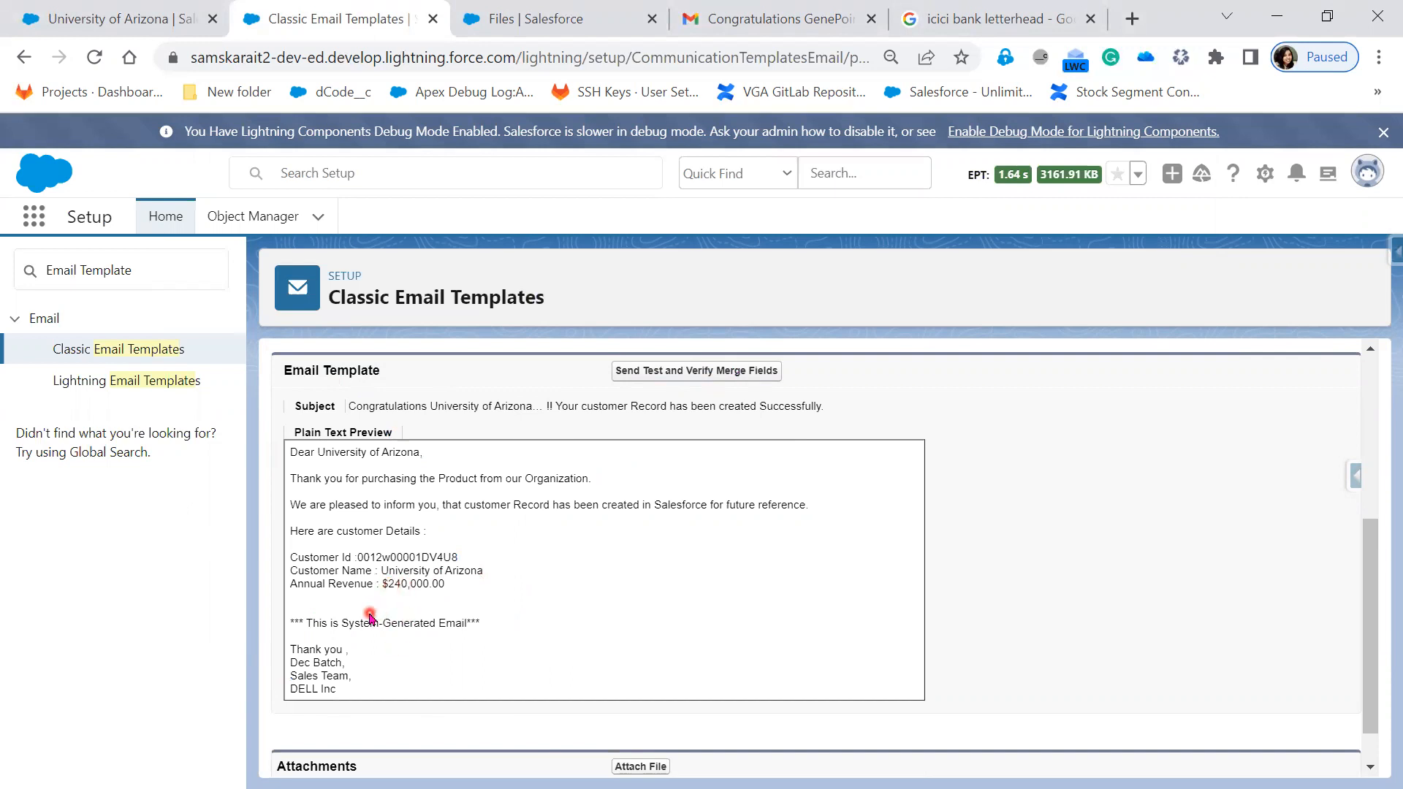
scroll(640, 550, up, 5)
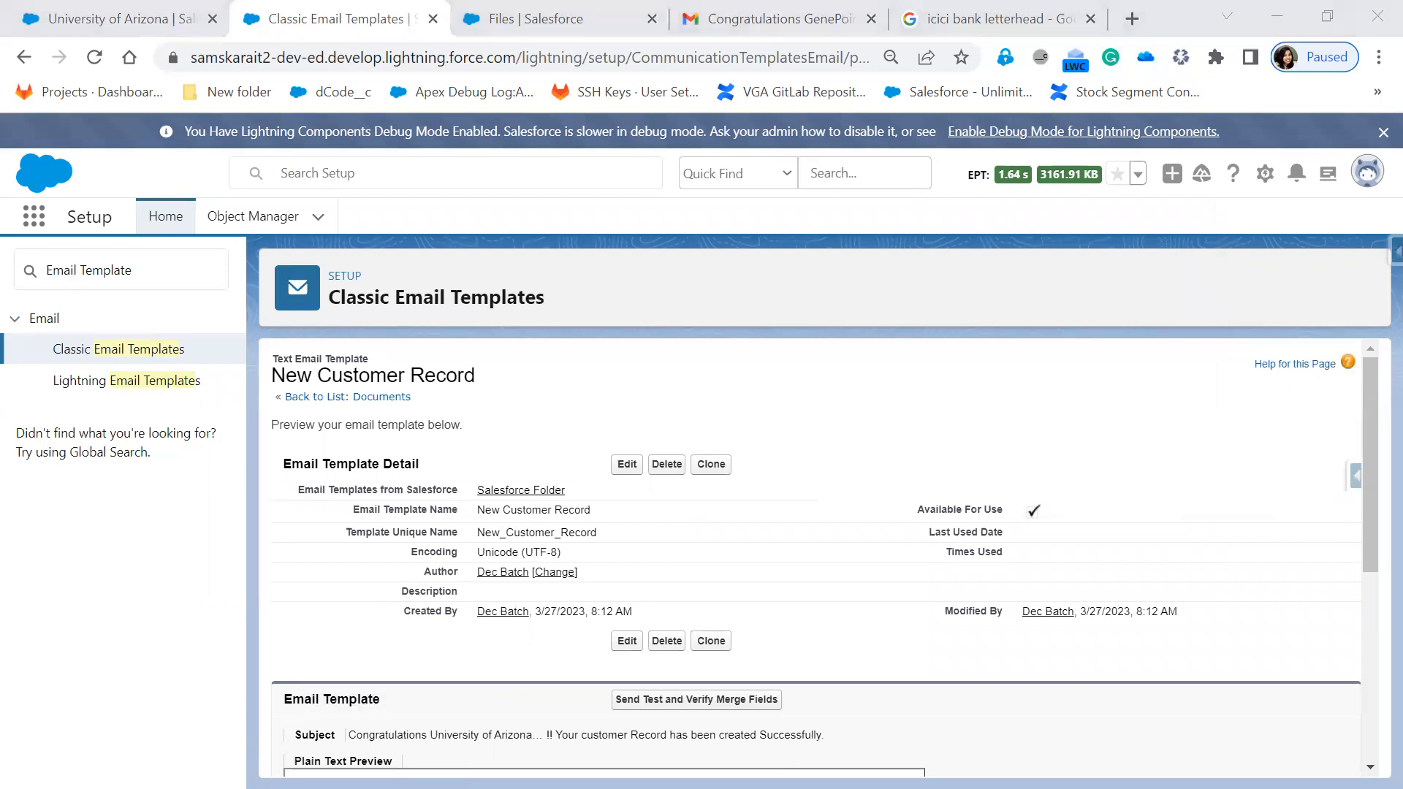
key(alt+Tab)
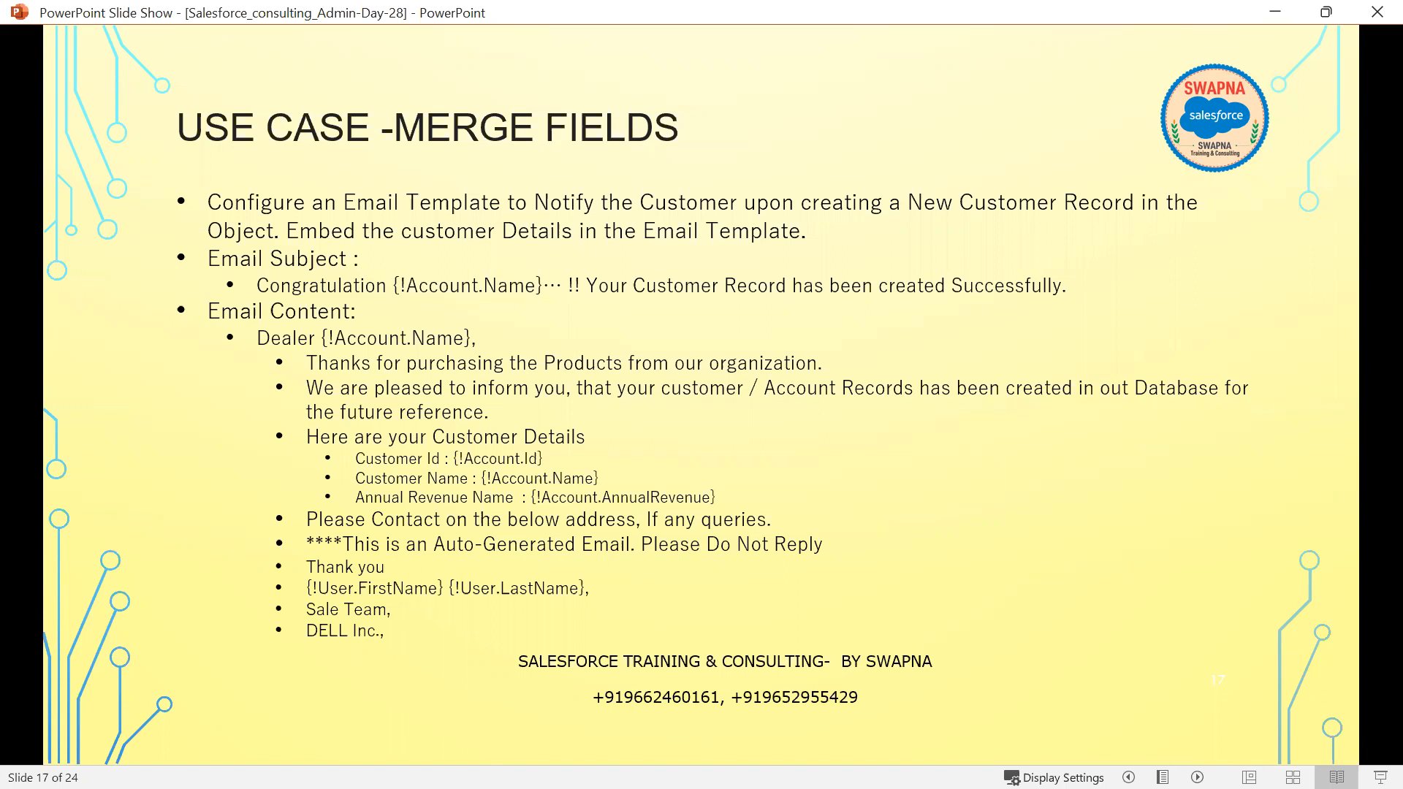
- In the Notepad++ notes, type two rows of asterisks as separators below DELL Inc
key(alt+Tab)
scroll(461, 604, down, 2)
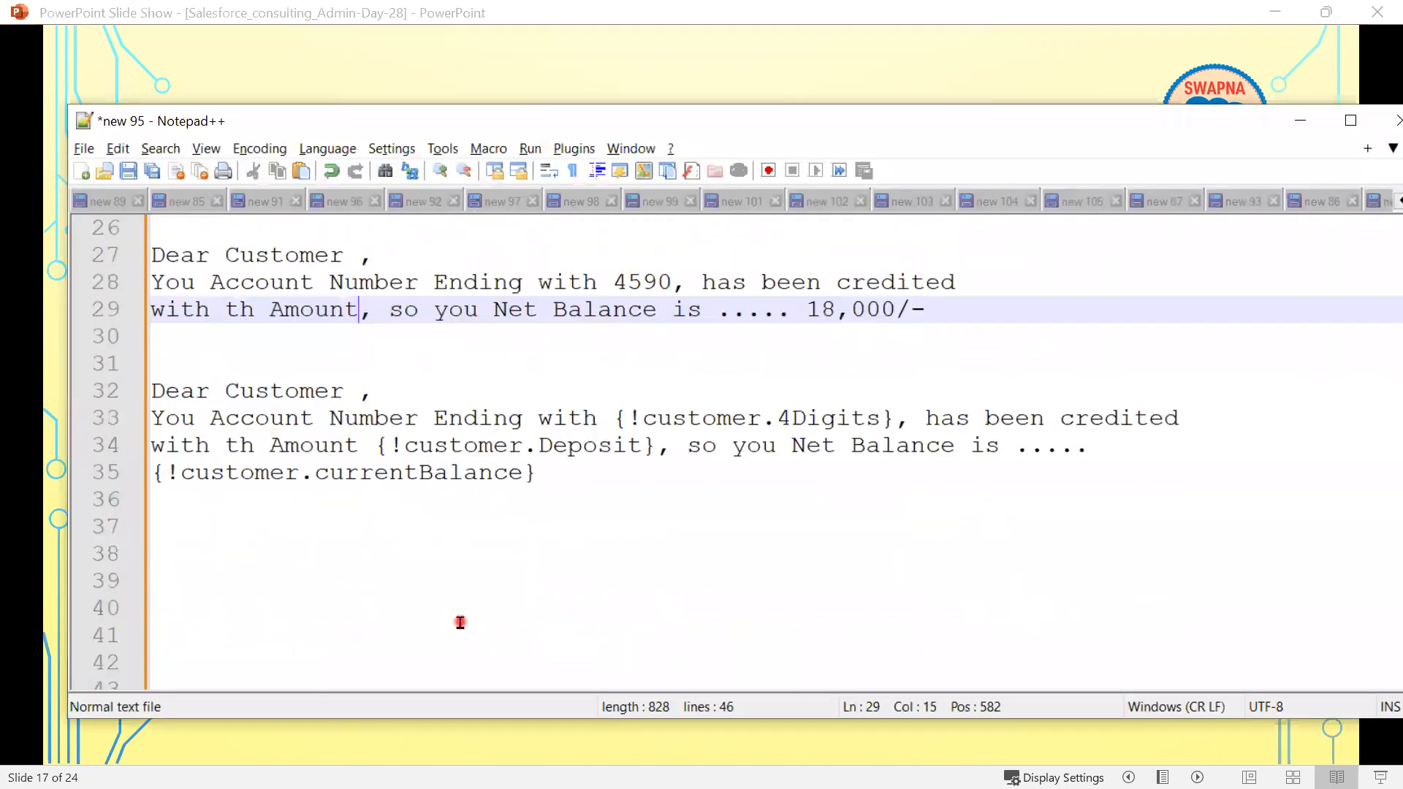
scroll(461, 616, up, 6)
scroll(445, 611, up, 3)
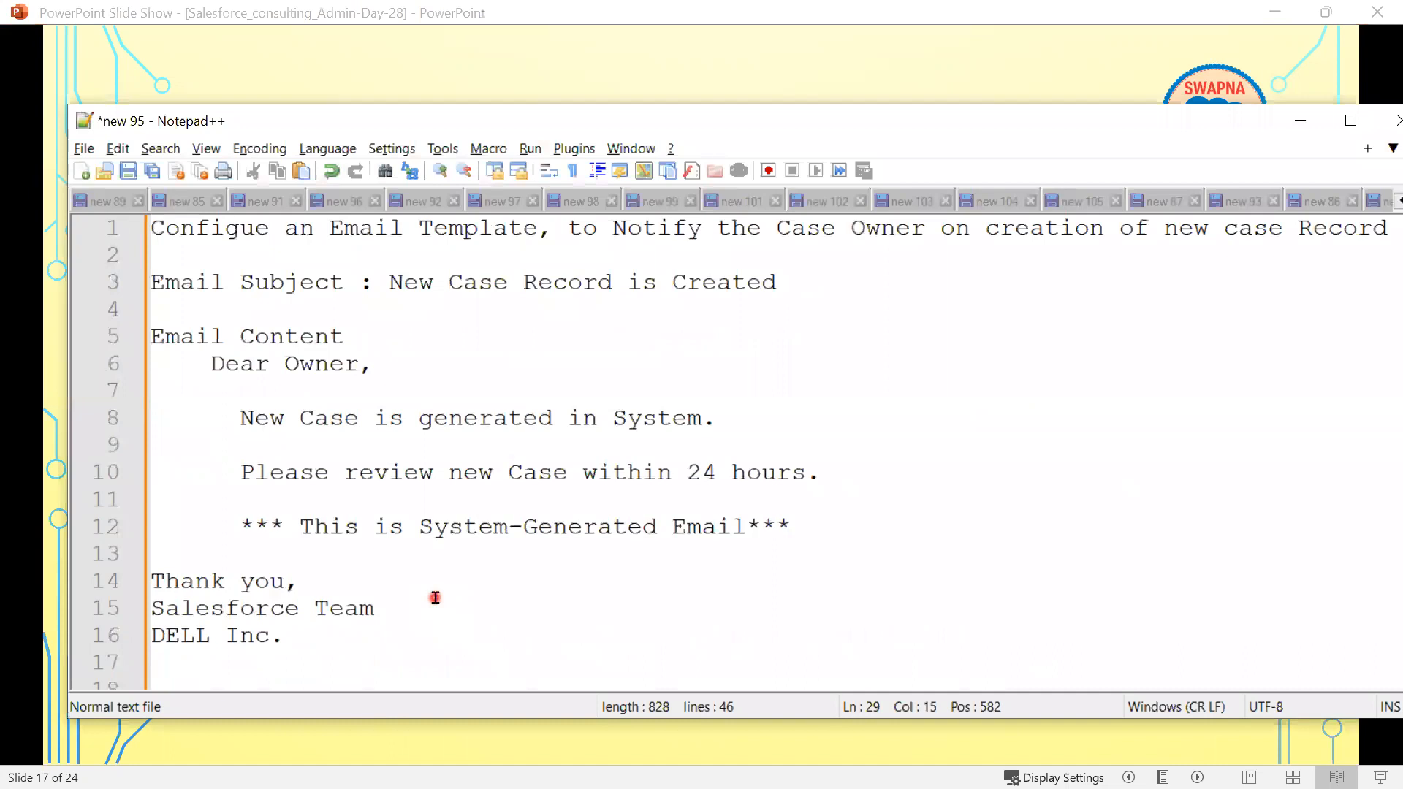
scroll(434, 597, down, 3)
click(193, 454)
text(***********************)
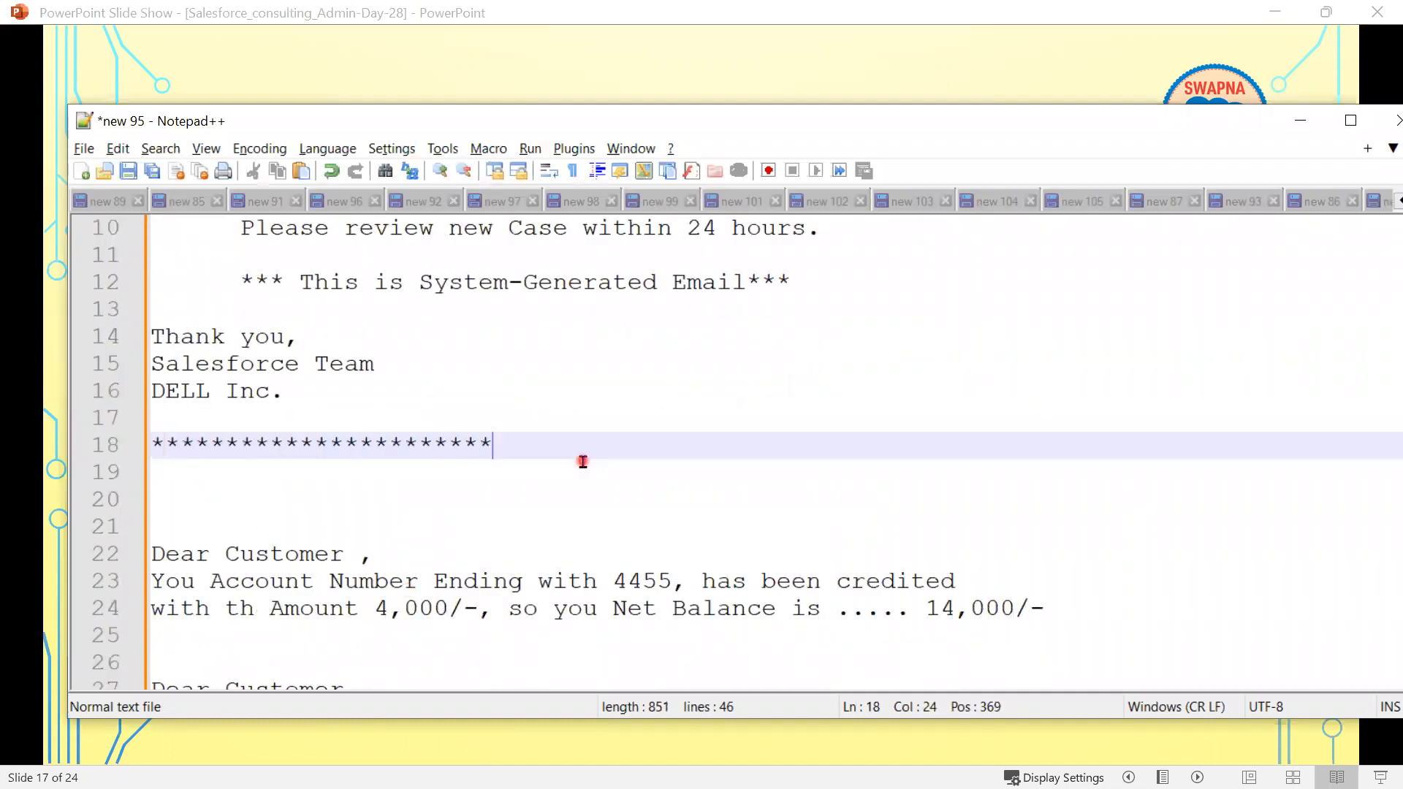
key(Return)
key(Return)
key(Return)
key(Return)
text(*)
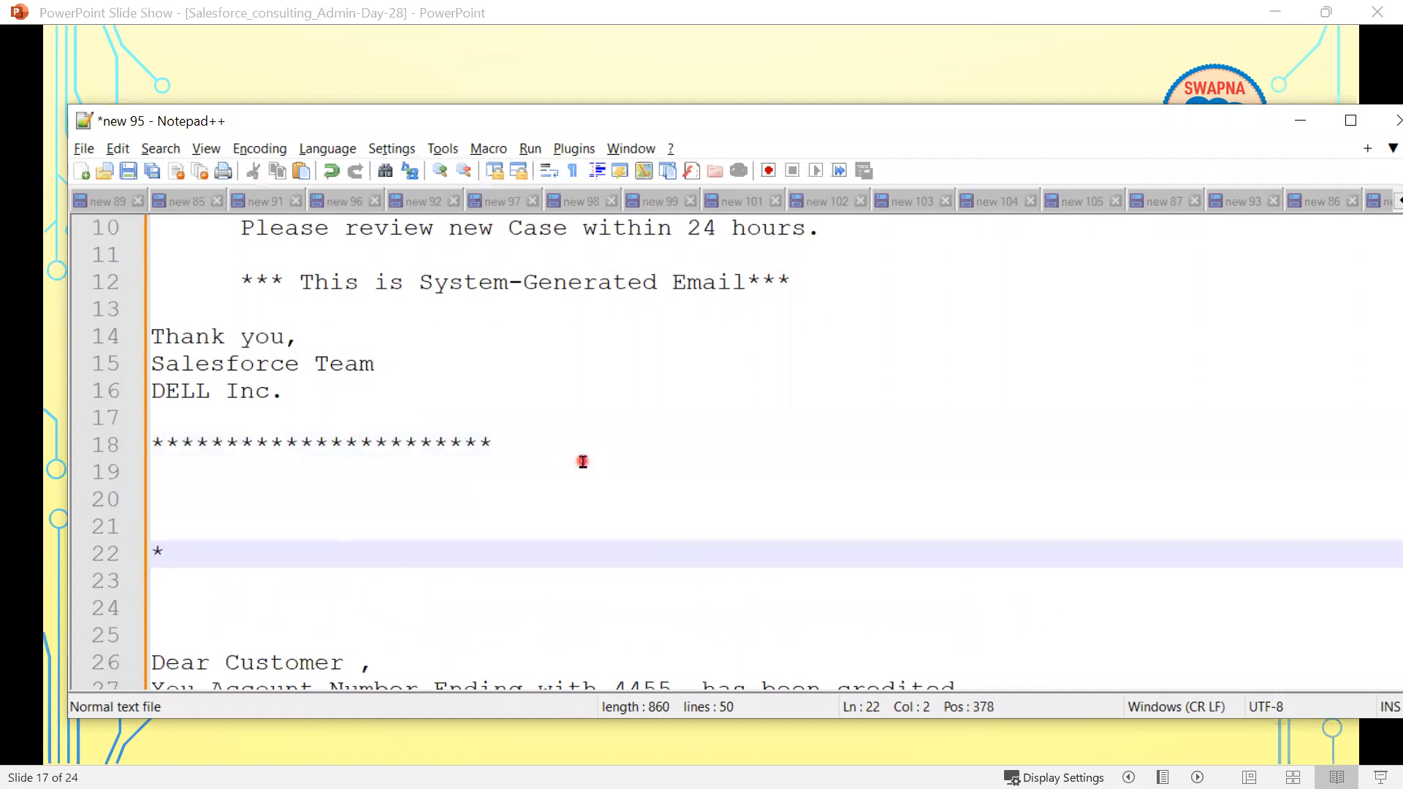
text(**********************)
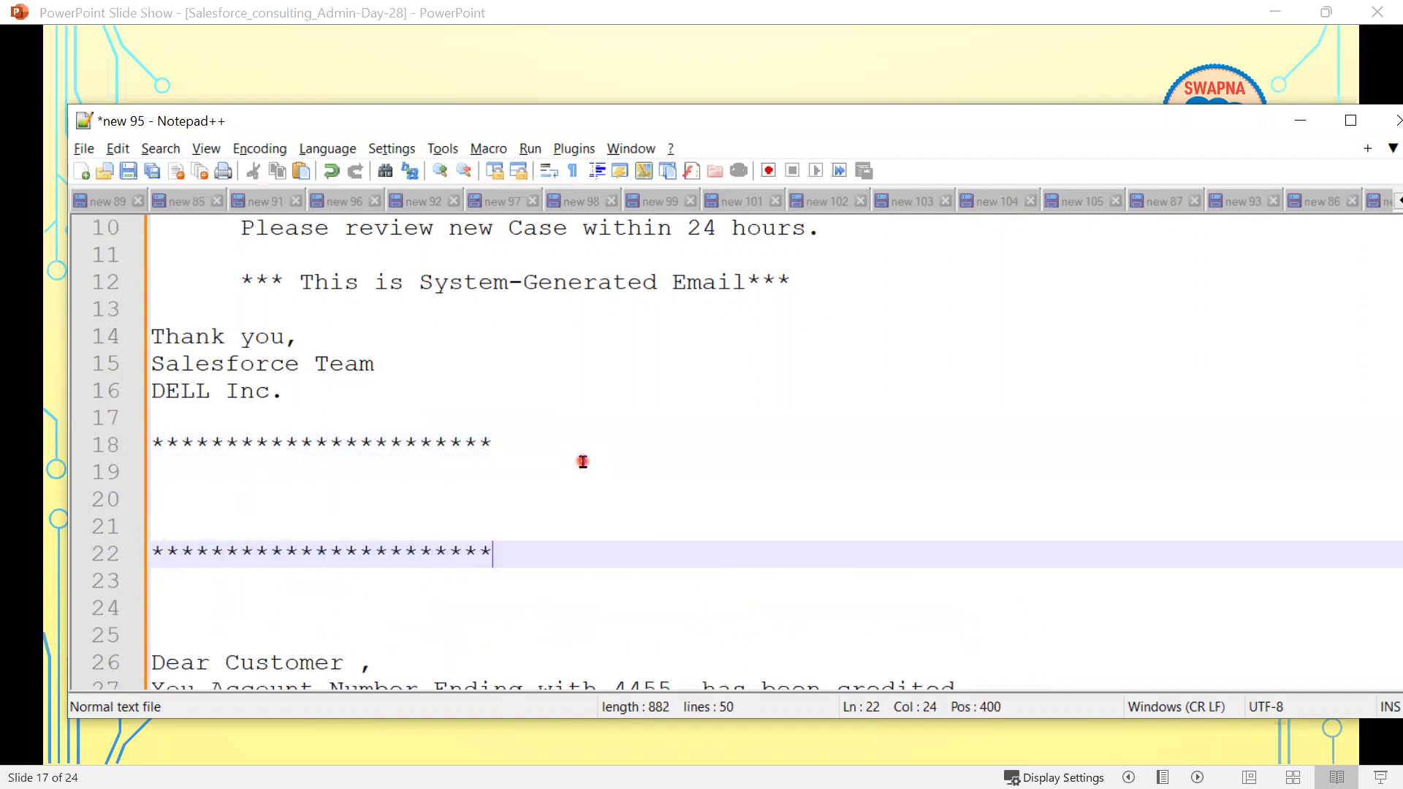
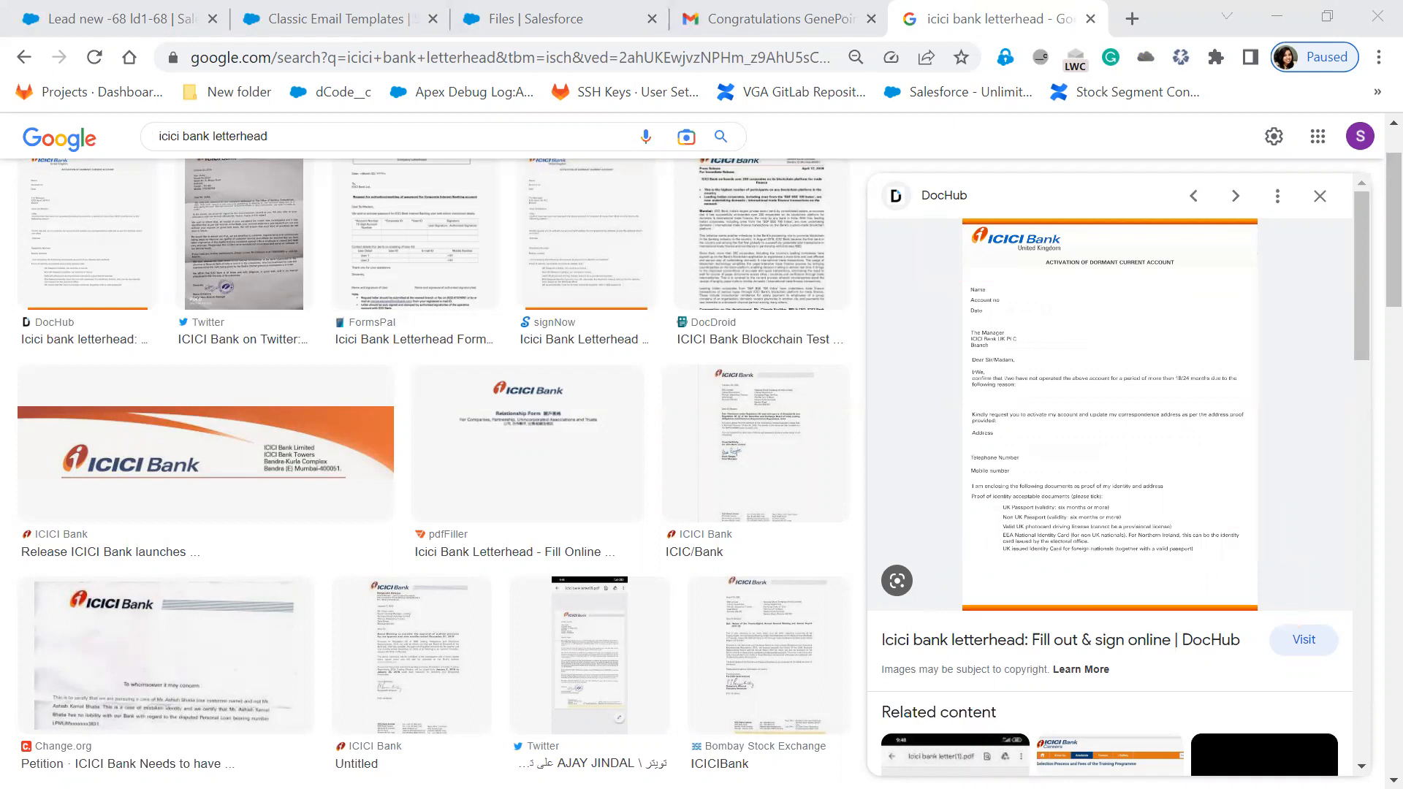
- Change the image search from 'icici' to 'Axis bank letterhead'
double_click(171, 136)
text(Axis)
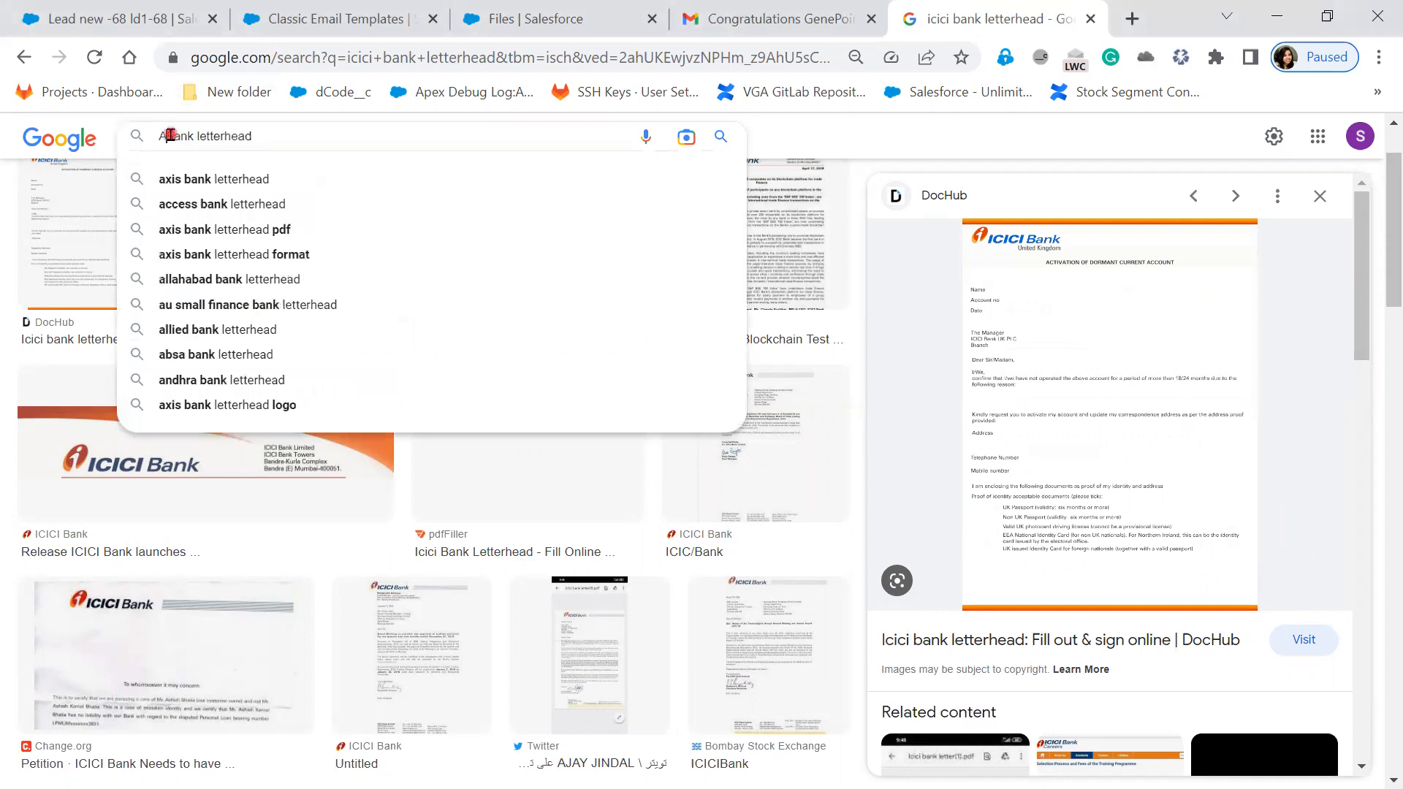
key(Return)
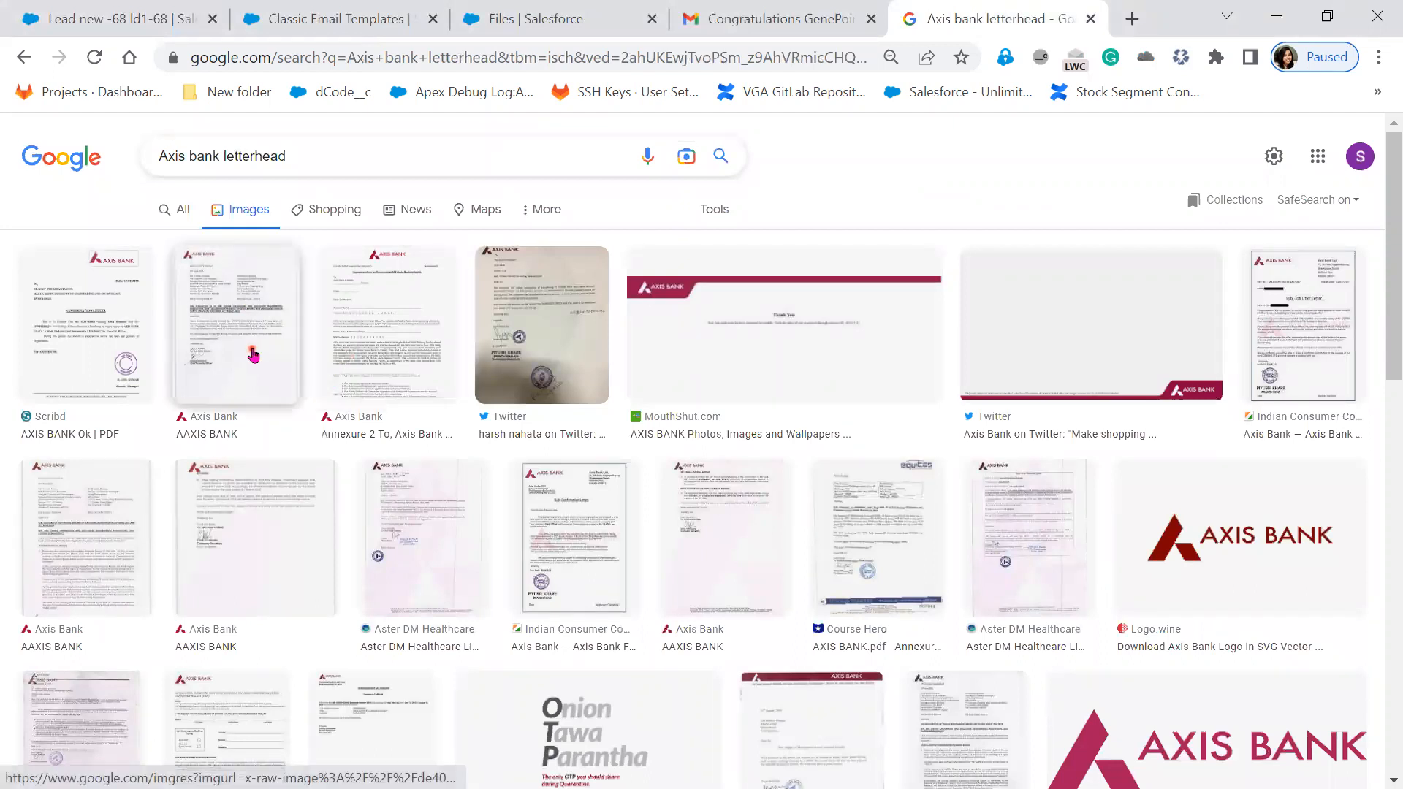
- Preview the Indian Consumer Complaints and Letter of Appreciation samples, then change the query to 'Dell'
click(1289, 378)
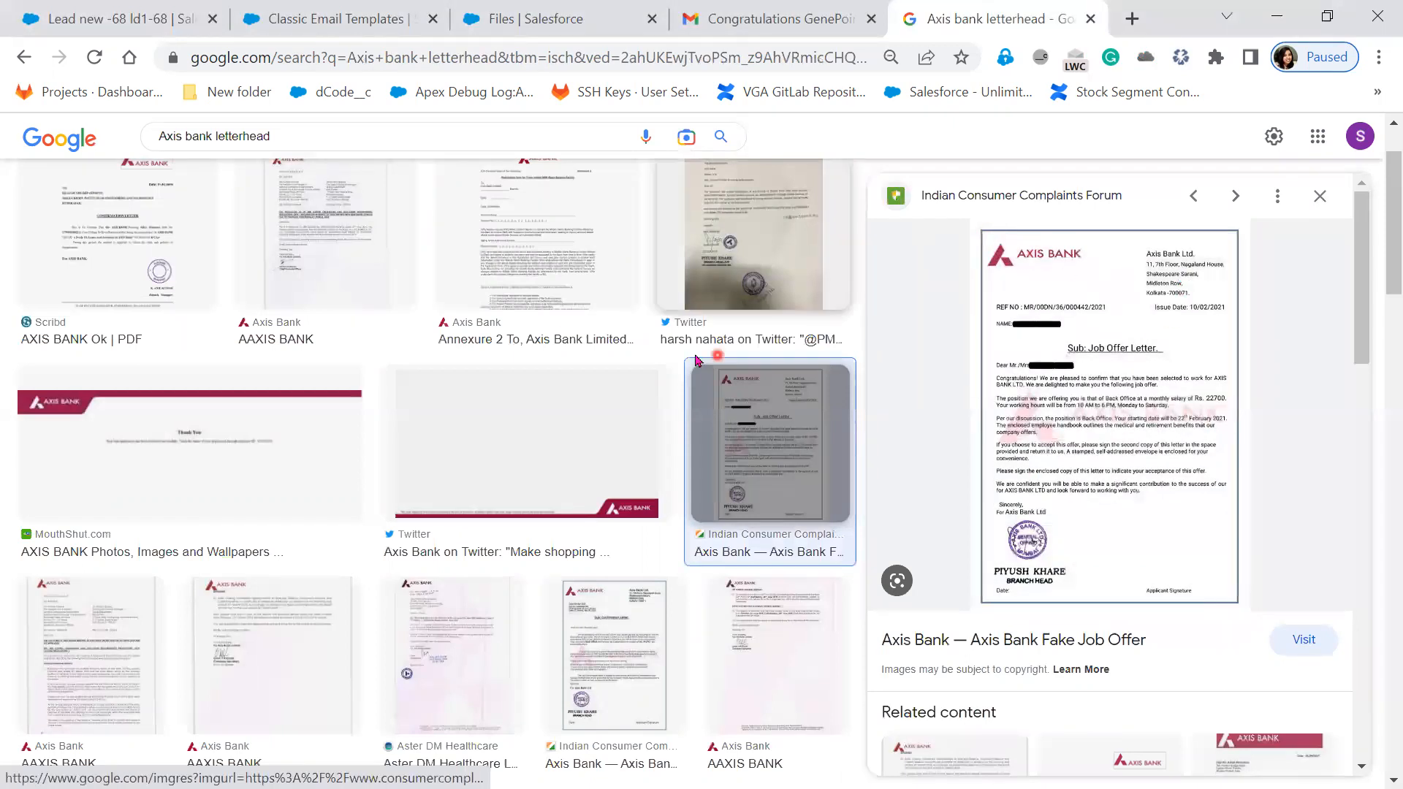
scroll(731, 439, down, 5)
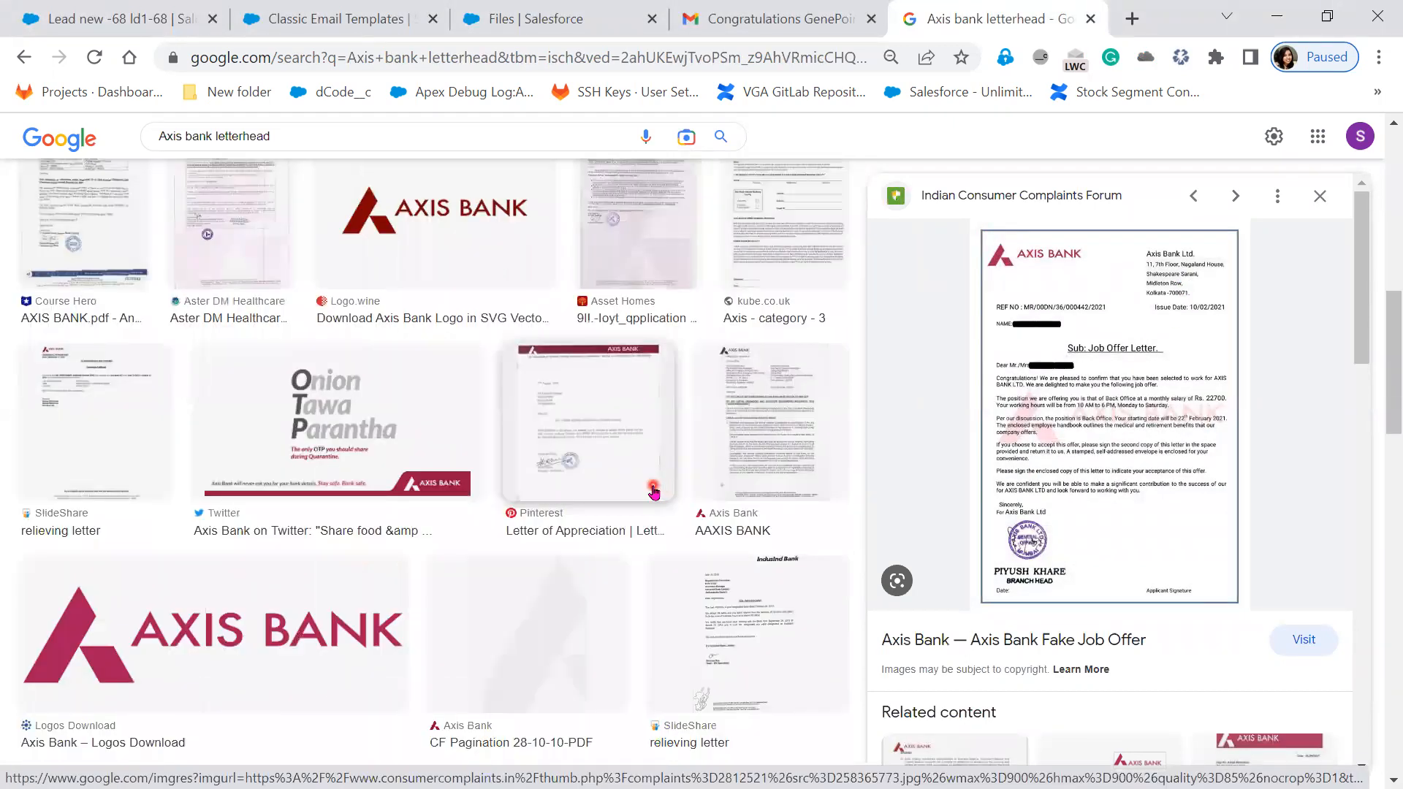
click(569, 456)
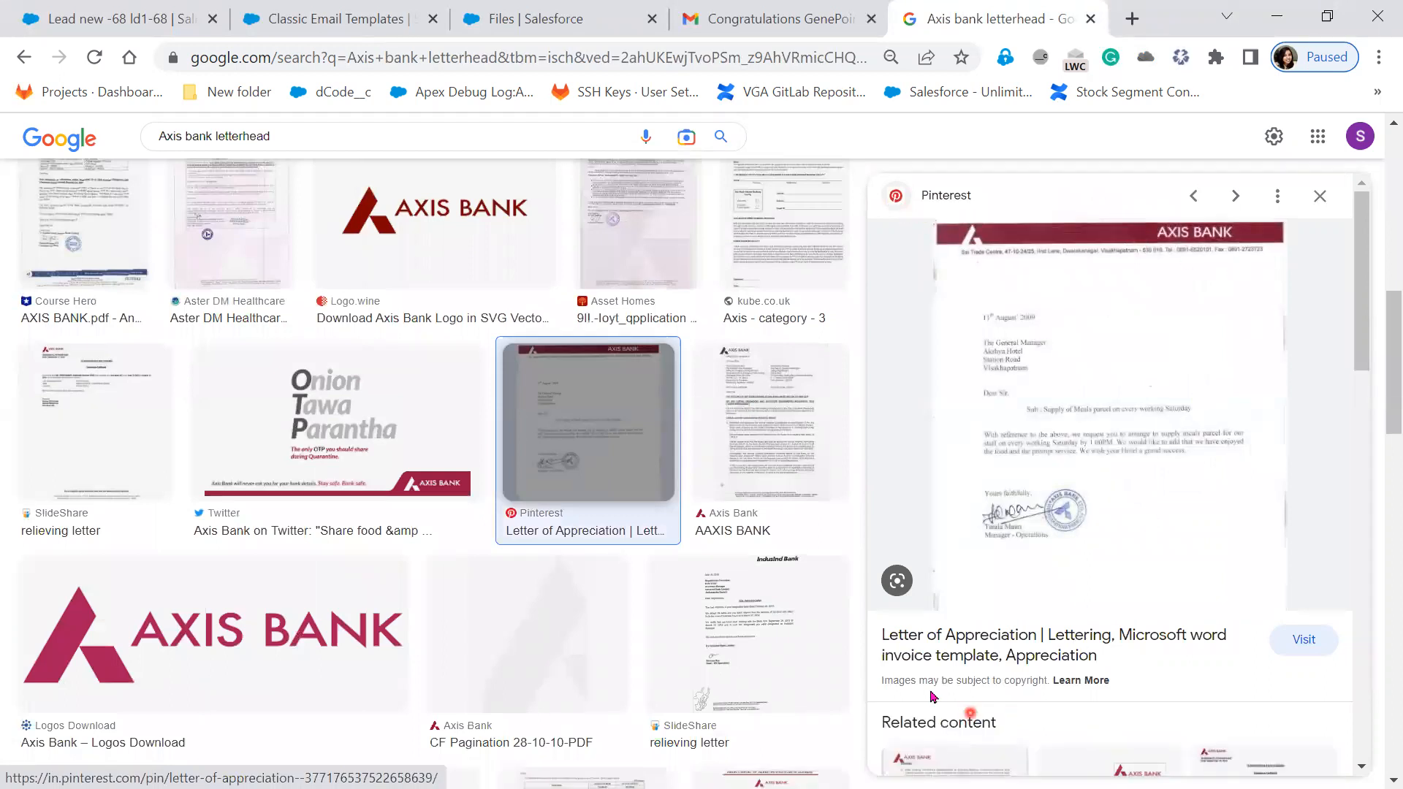
scroll(1187, 589, down, 3)
scroll(1186, 589, down, 8)
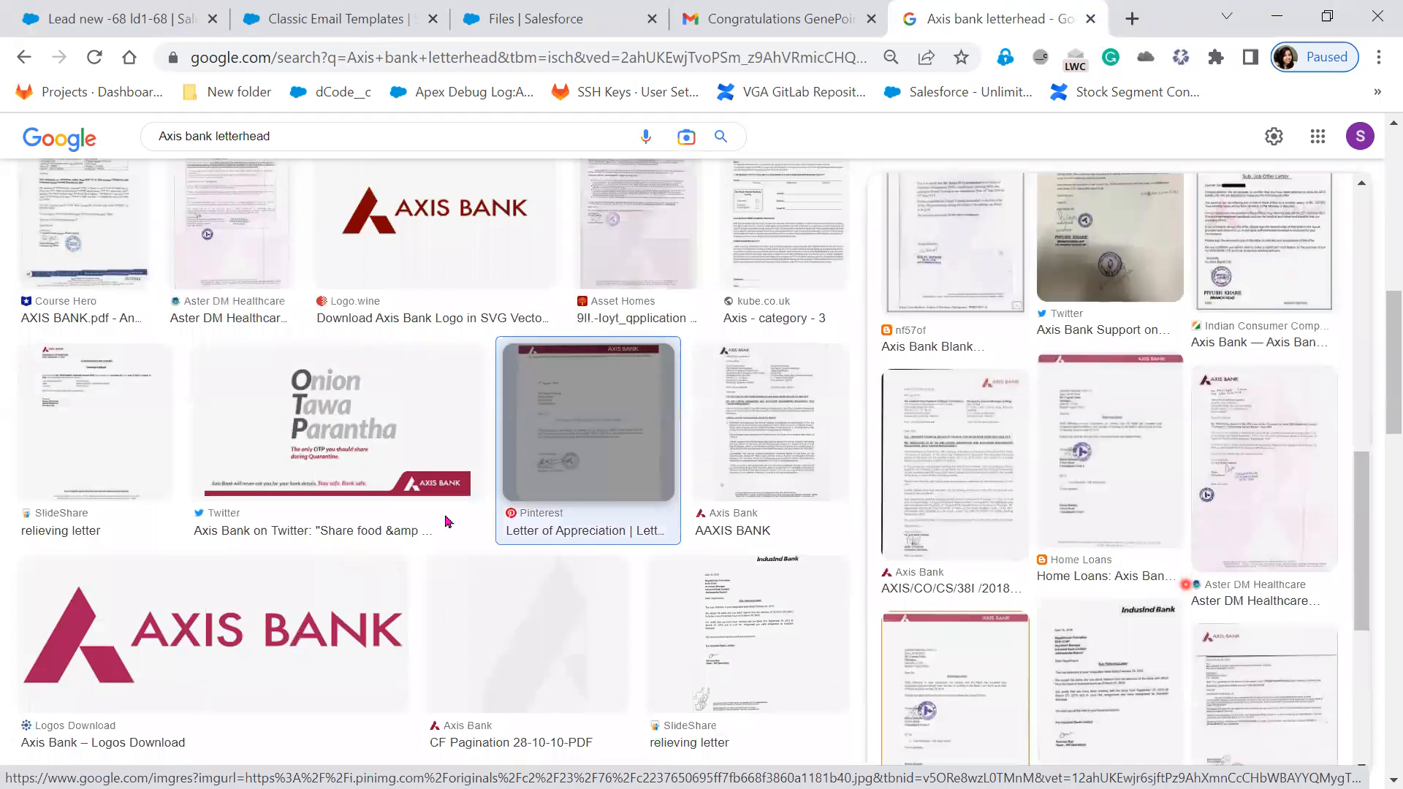
scroll(211, 526, up, 8)
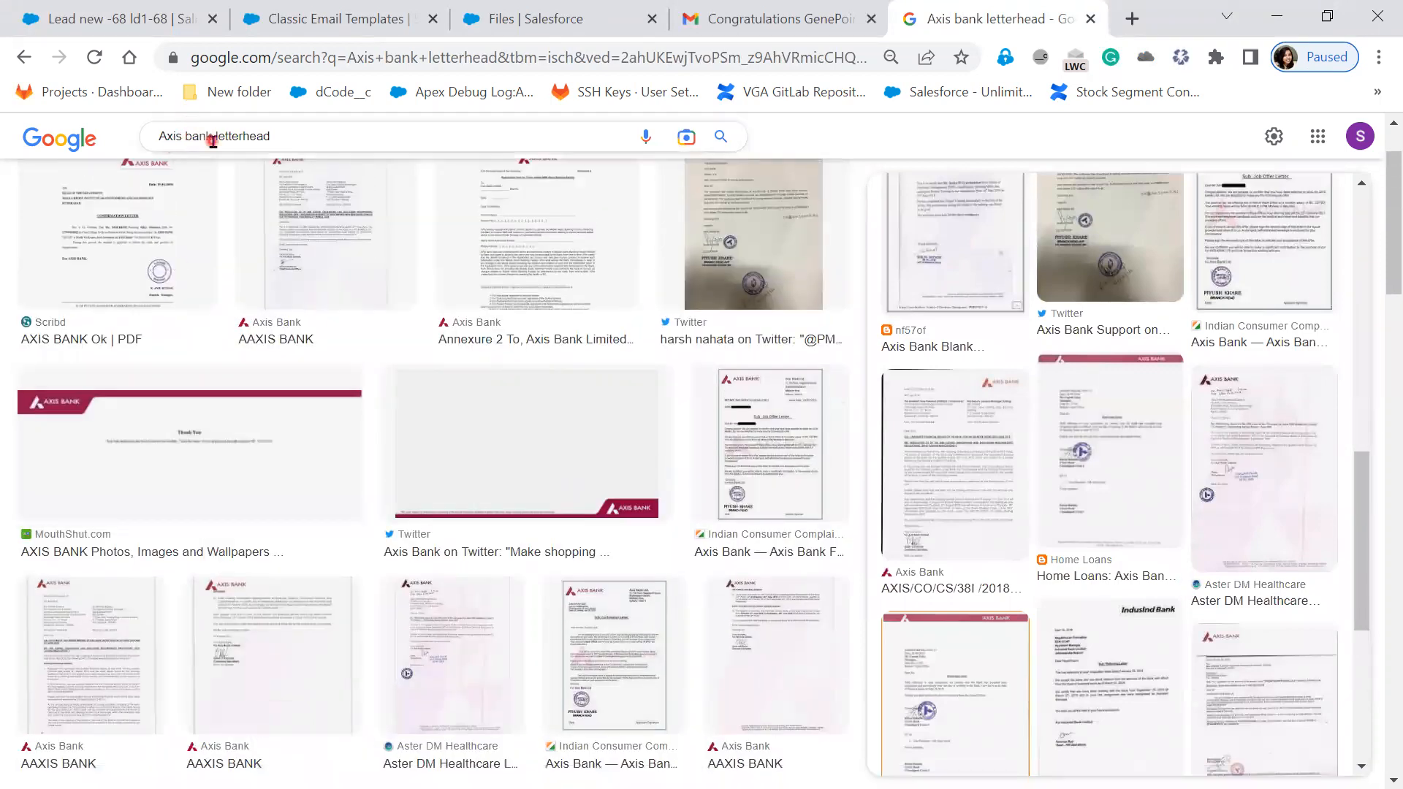
drag(212, 136, 148, 146)
text(Dell)
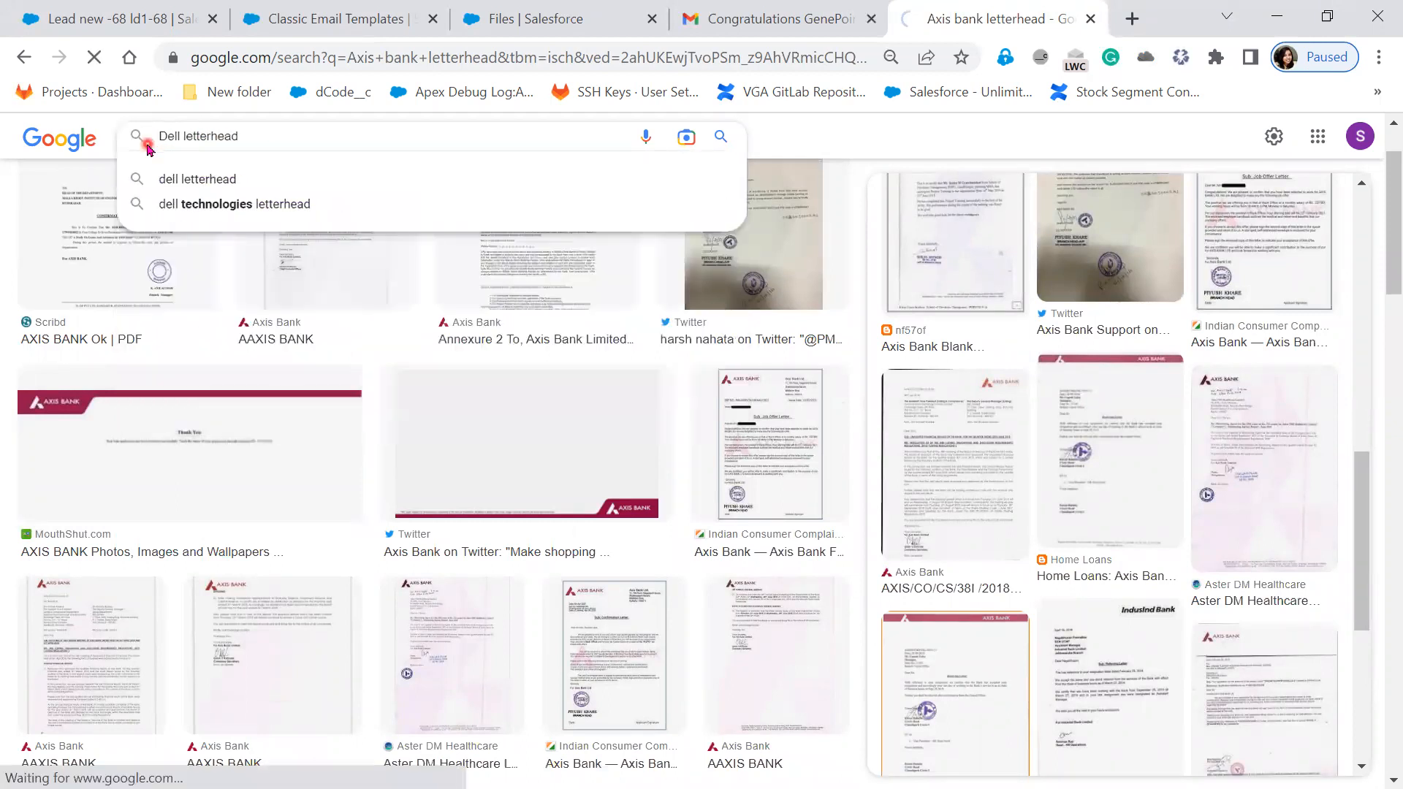
- Open the Norman's Design Blog Dell letterhead and box its header, footer and content in red
key(Return)
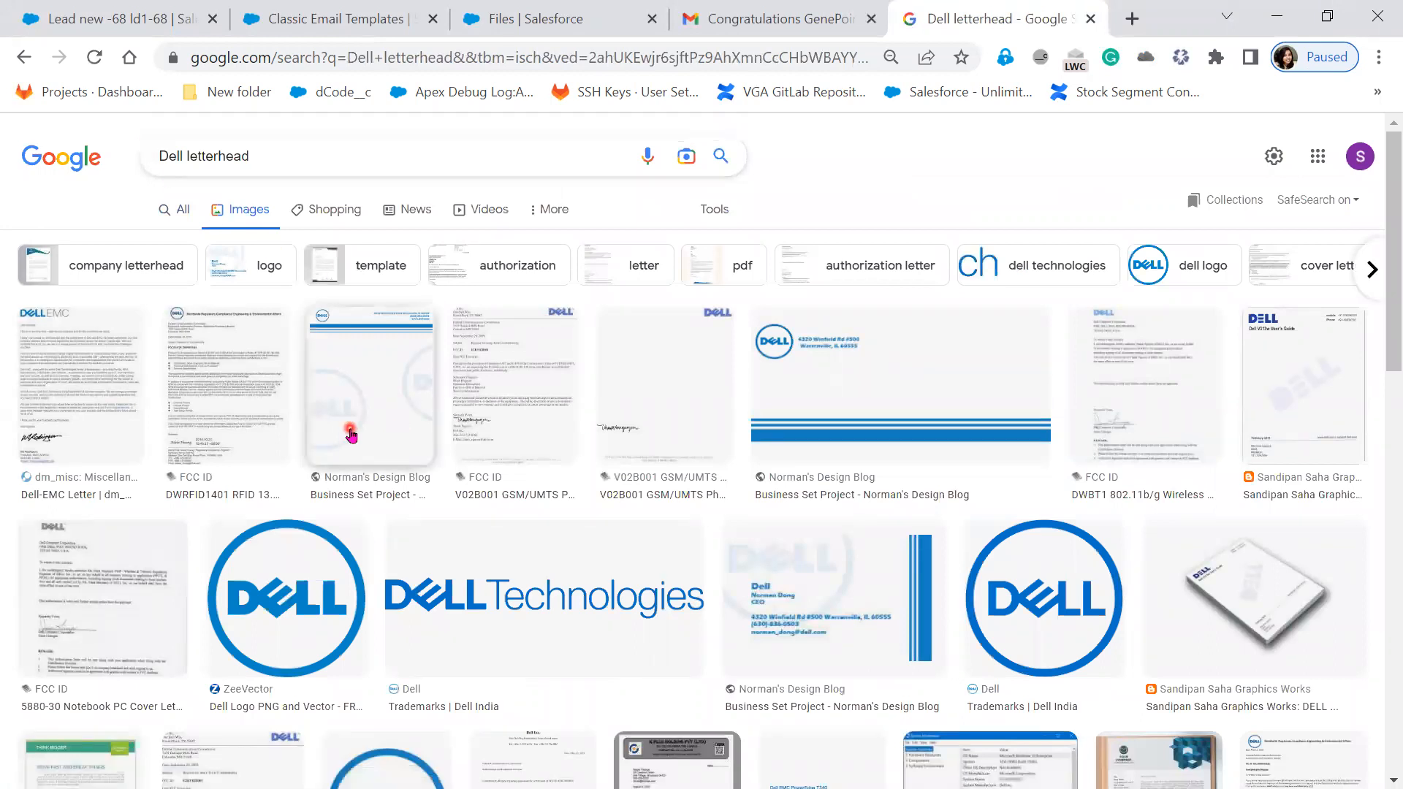
click(391, 407)
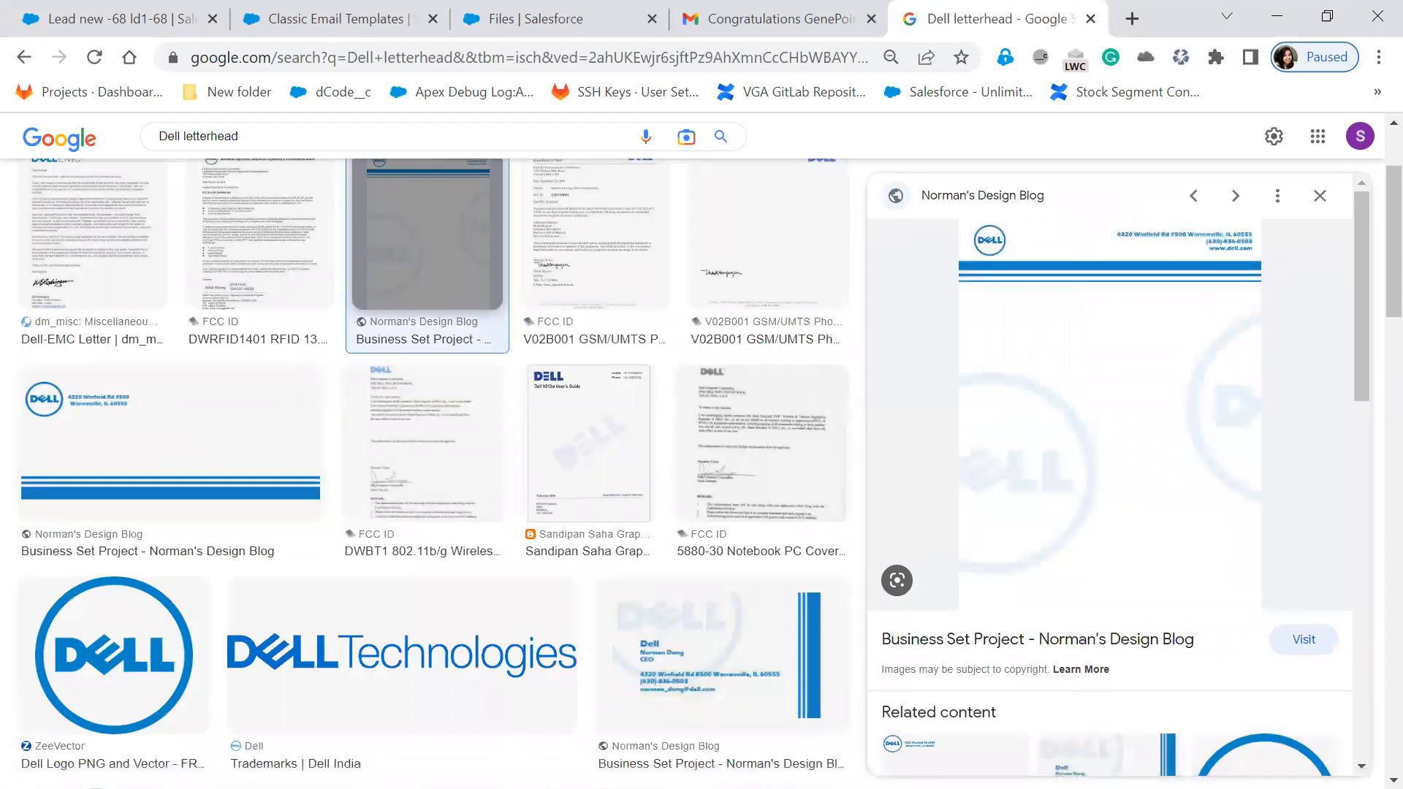
drag(931, 213, 1276, 283)
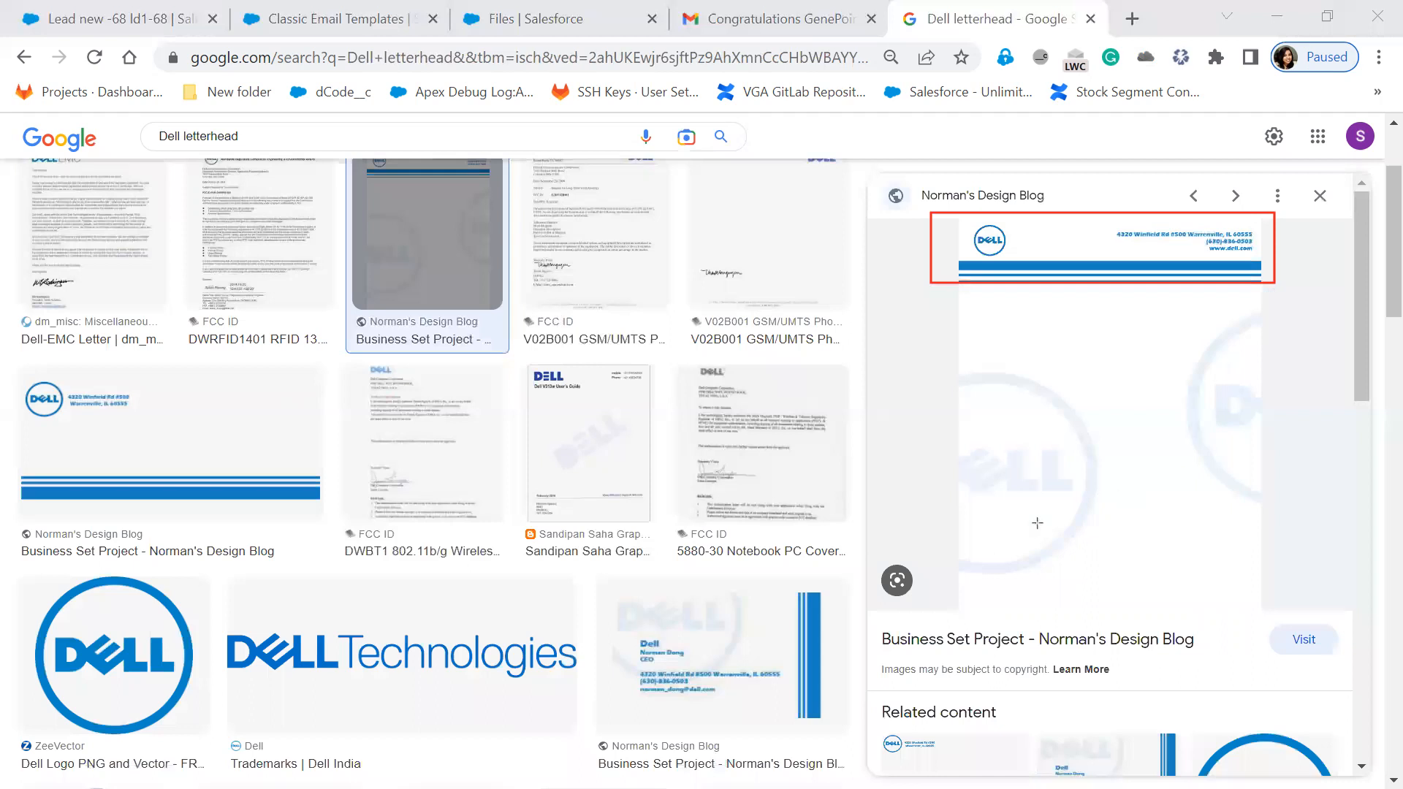
drag(943, 569, 1303, 633)
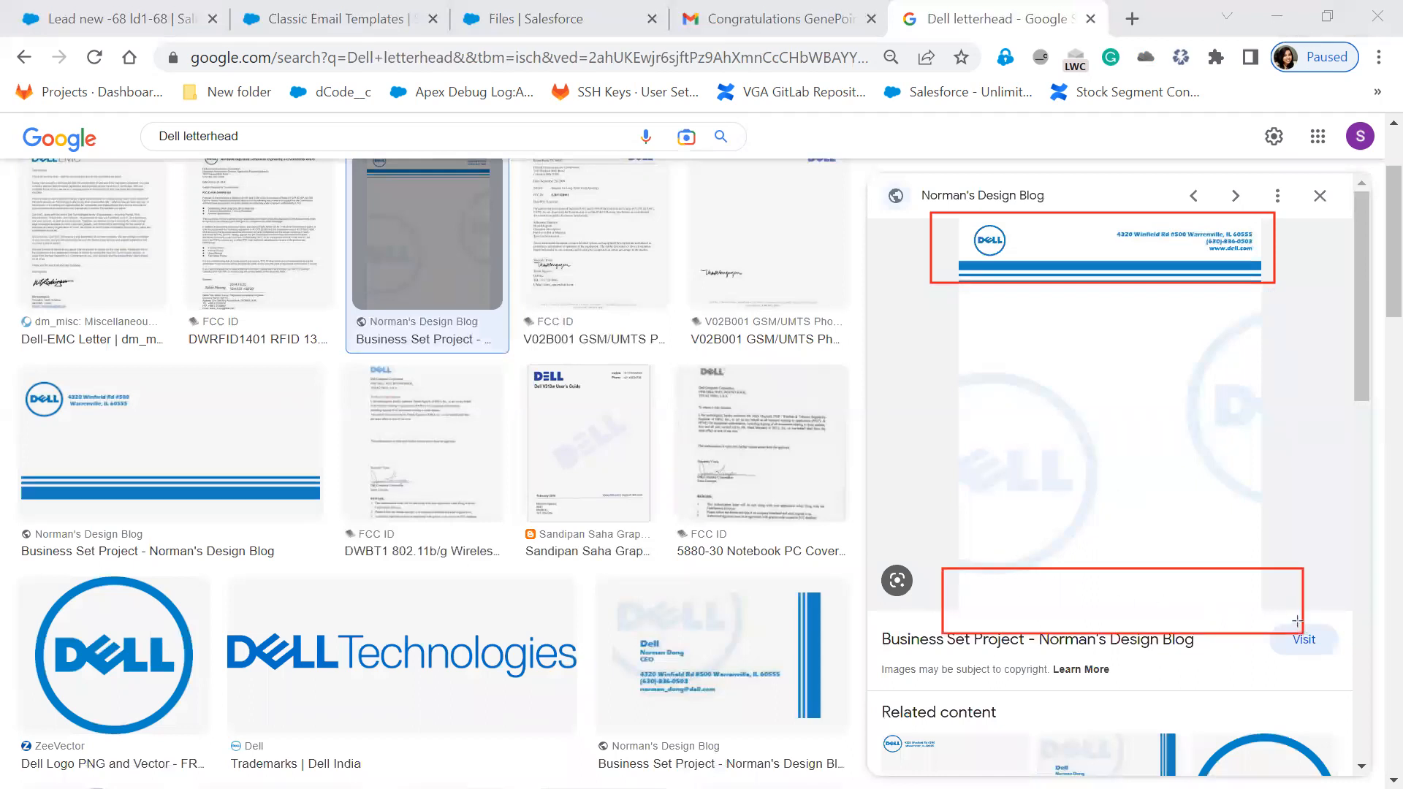
mouse_move(979, 315)
mouse_down()
mouse_move(1144, 386)
mouse_move(1251, 561)
mouse_up()
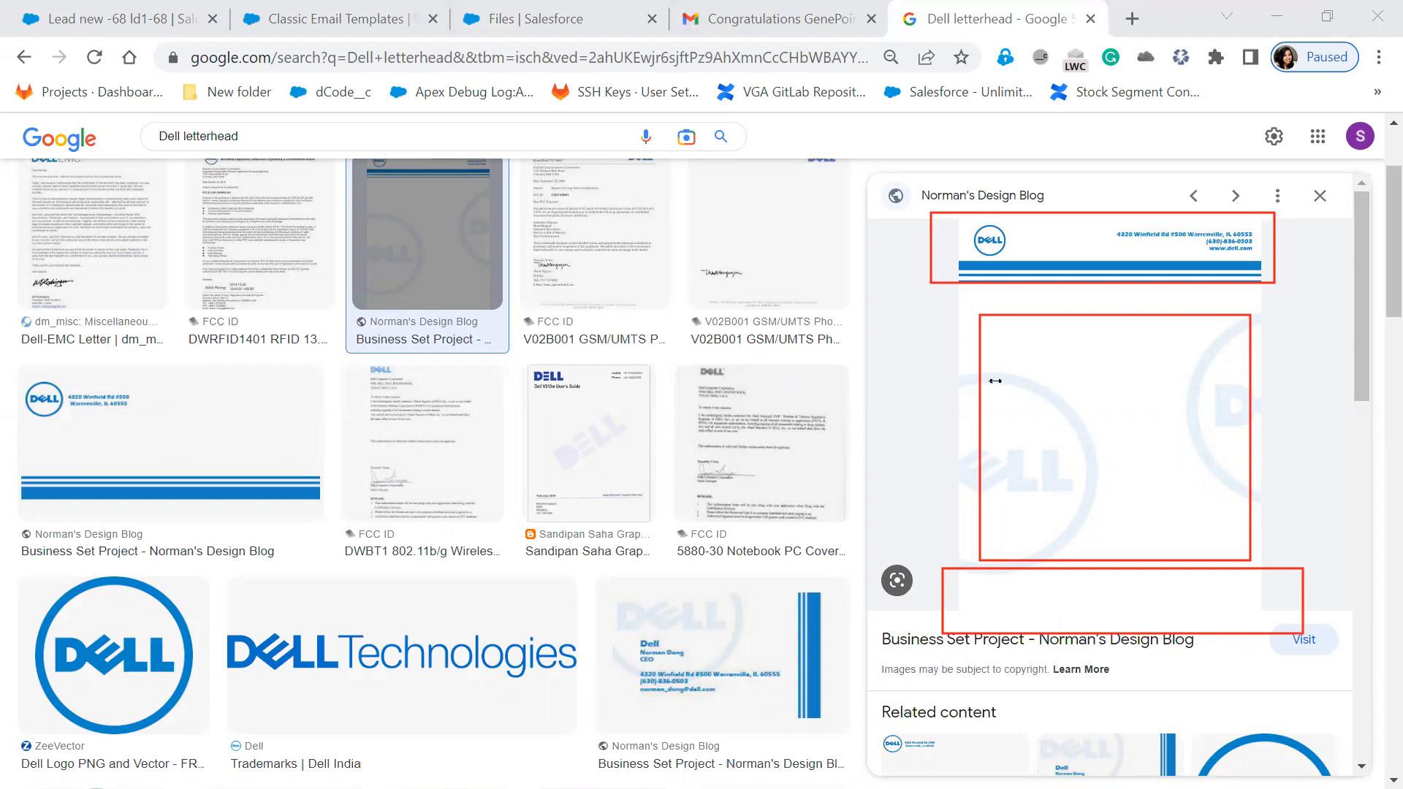
- Try 'Yamaha', 'D-Mart' and 'Governor' as labels in the content box, then erase them
click(996, 380)
text(Yamha)
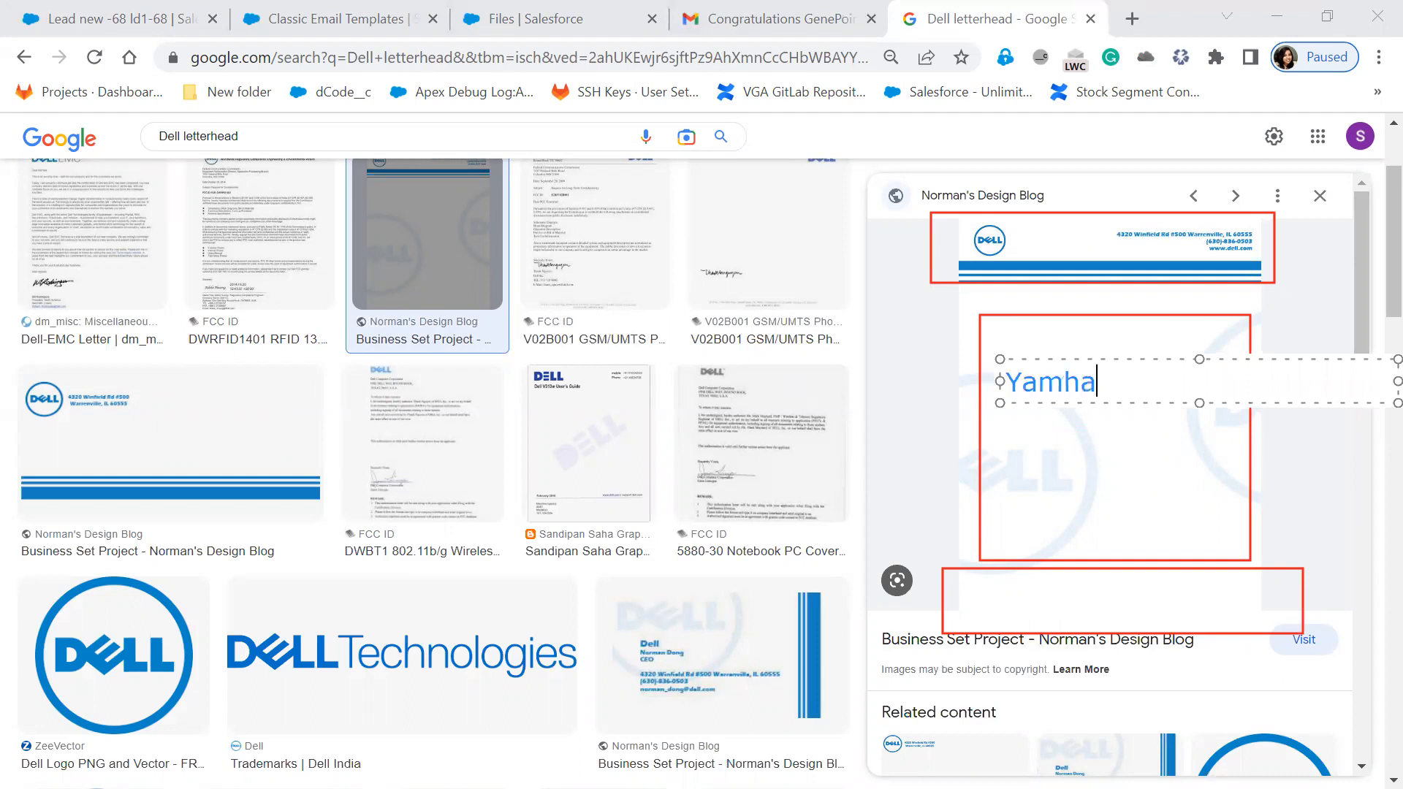
key(BackSpace)
key(BackSpace)
text(aha)
key(Return)
key(BackSpace)
key(BackSpace)
key(BackSpace)
key(BackSpace)
key(BackSpace)
key(BackSpace)
key(BackSpace)
key(BackSpace)
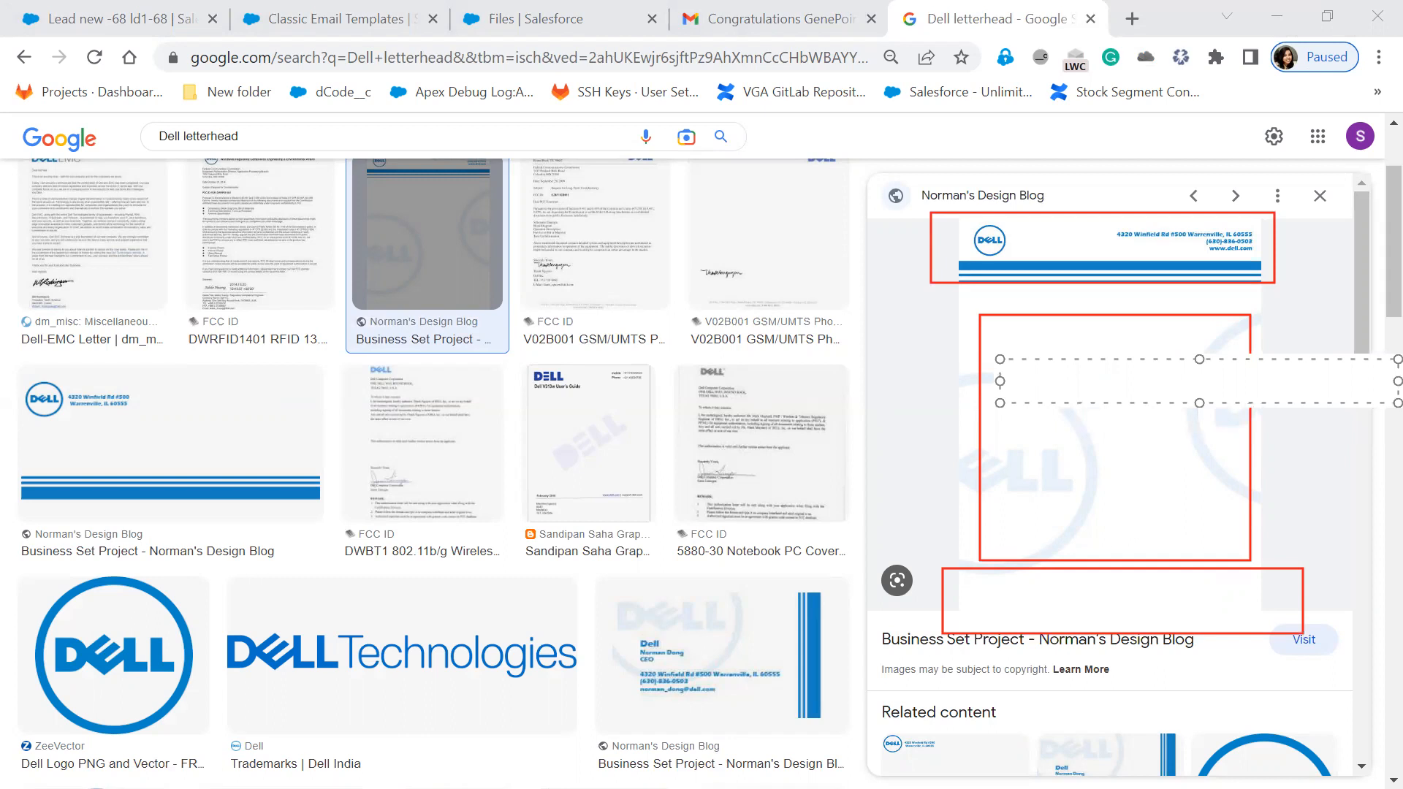
text(D-Mart)
key(BackSpace)
key(BackSpace)
key(BackSpace)
key(BackSpace)
key(BackSpace)
key(BackSpace)
text(Governor)
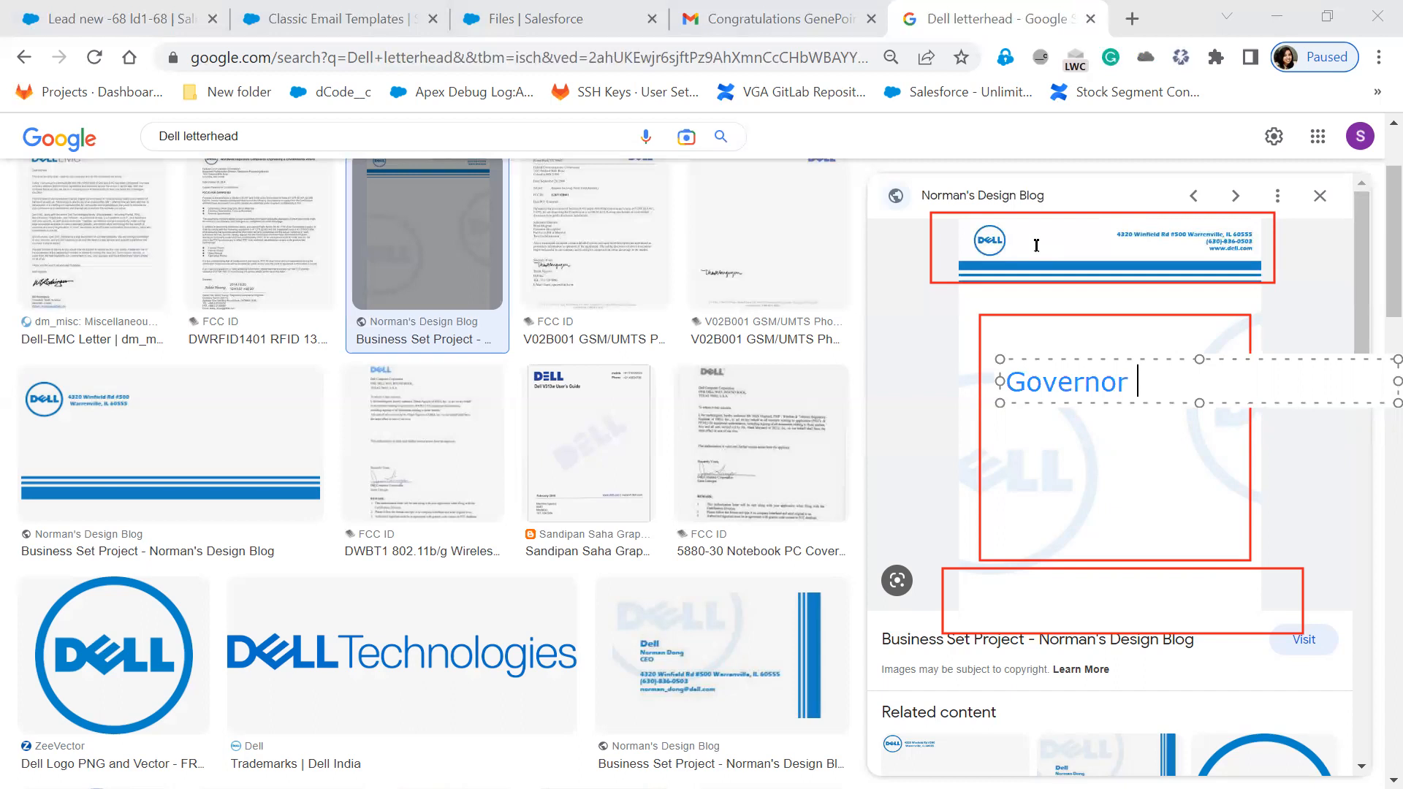
drag(1159, 389, 994, 380)
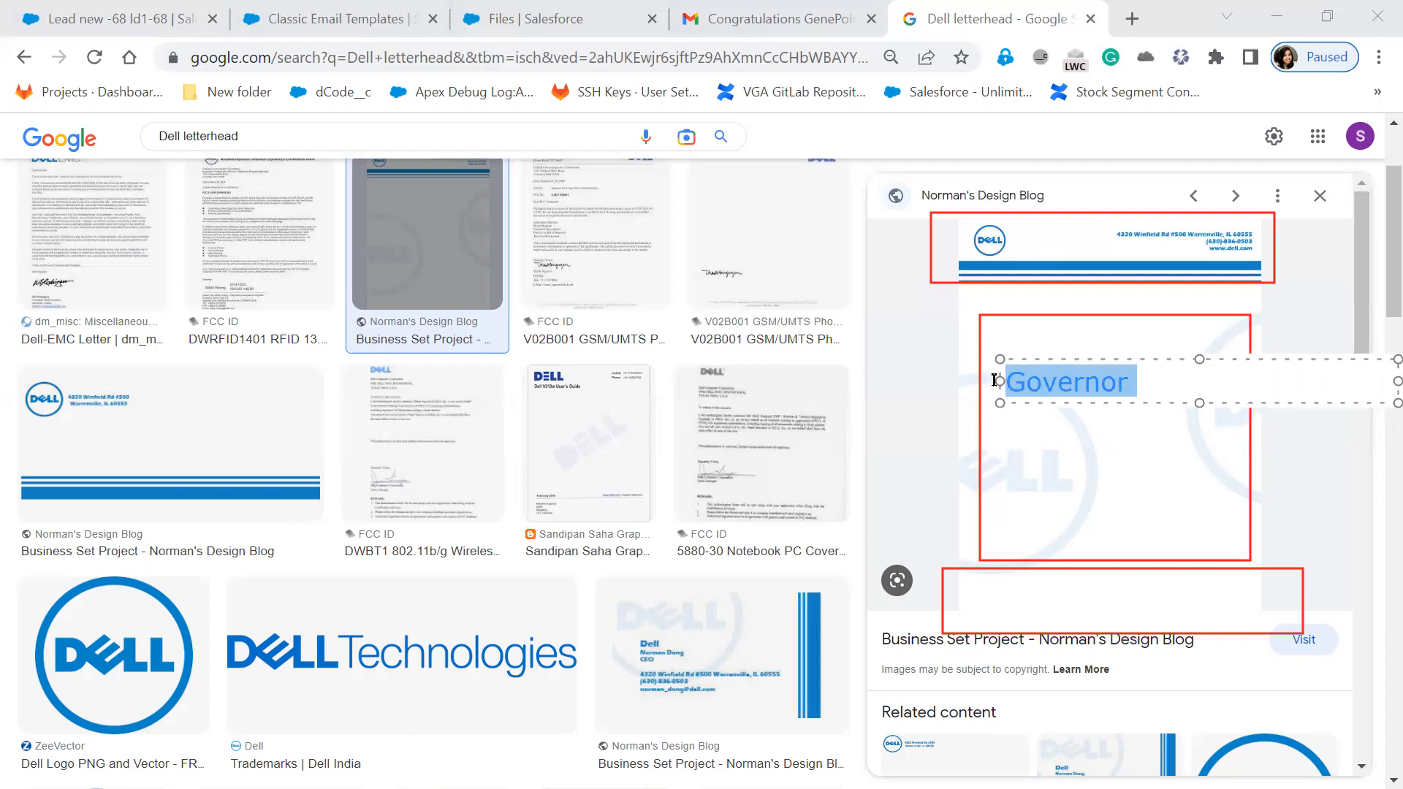
key(BackSpace)
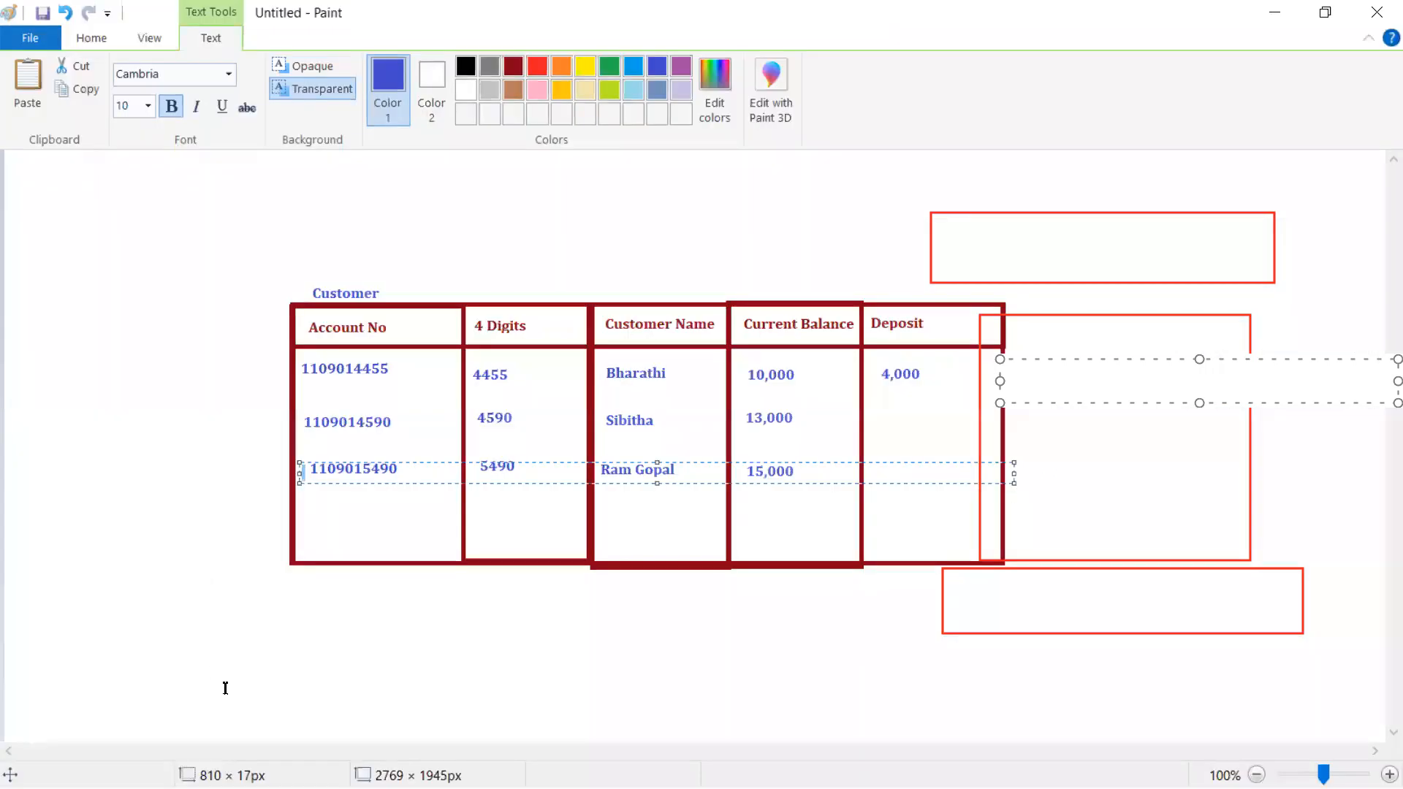
- Clear leftover text from the Paint canvas and draw a blue rectangle as the page outline
click(771, 672)
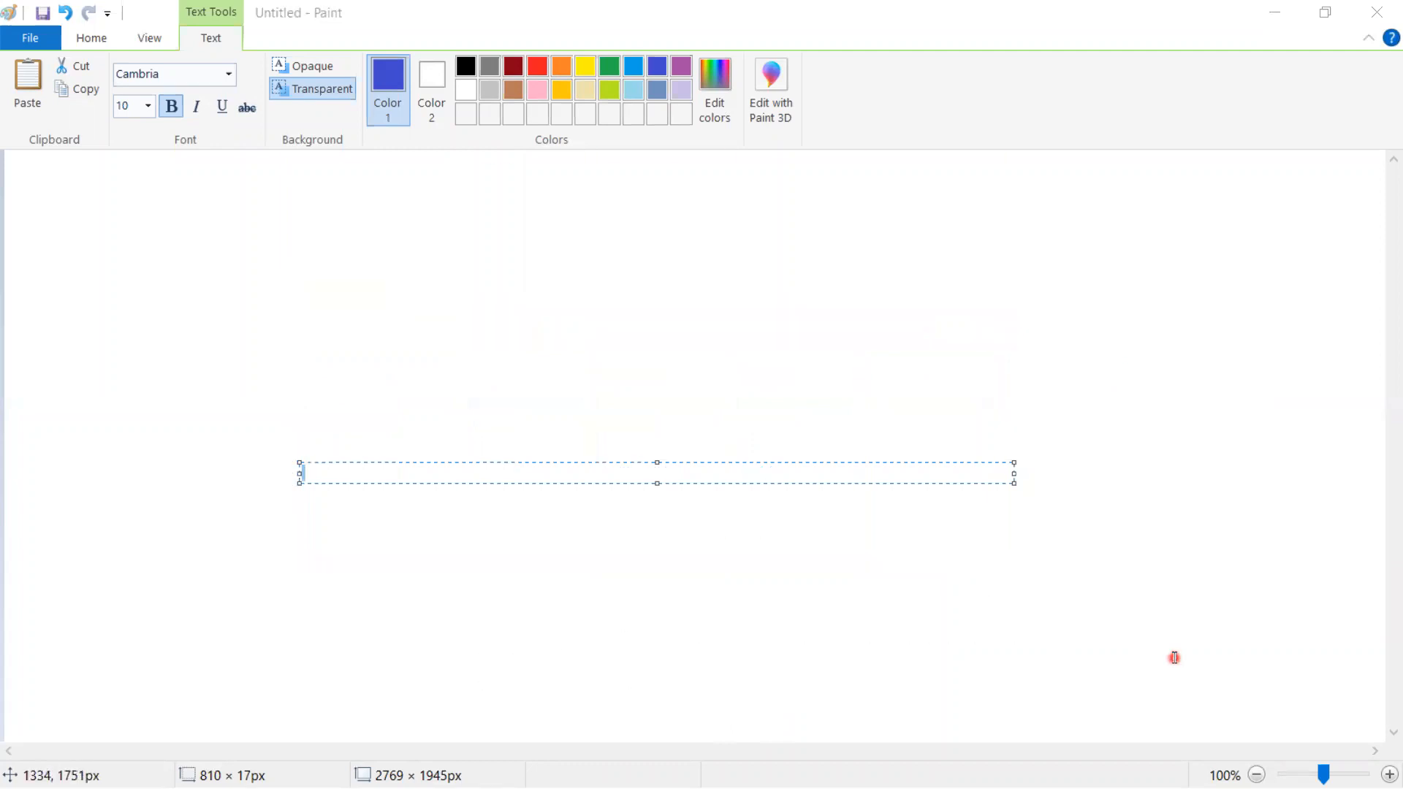
click(555, 303)
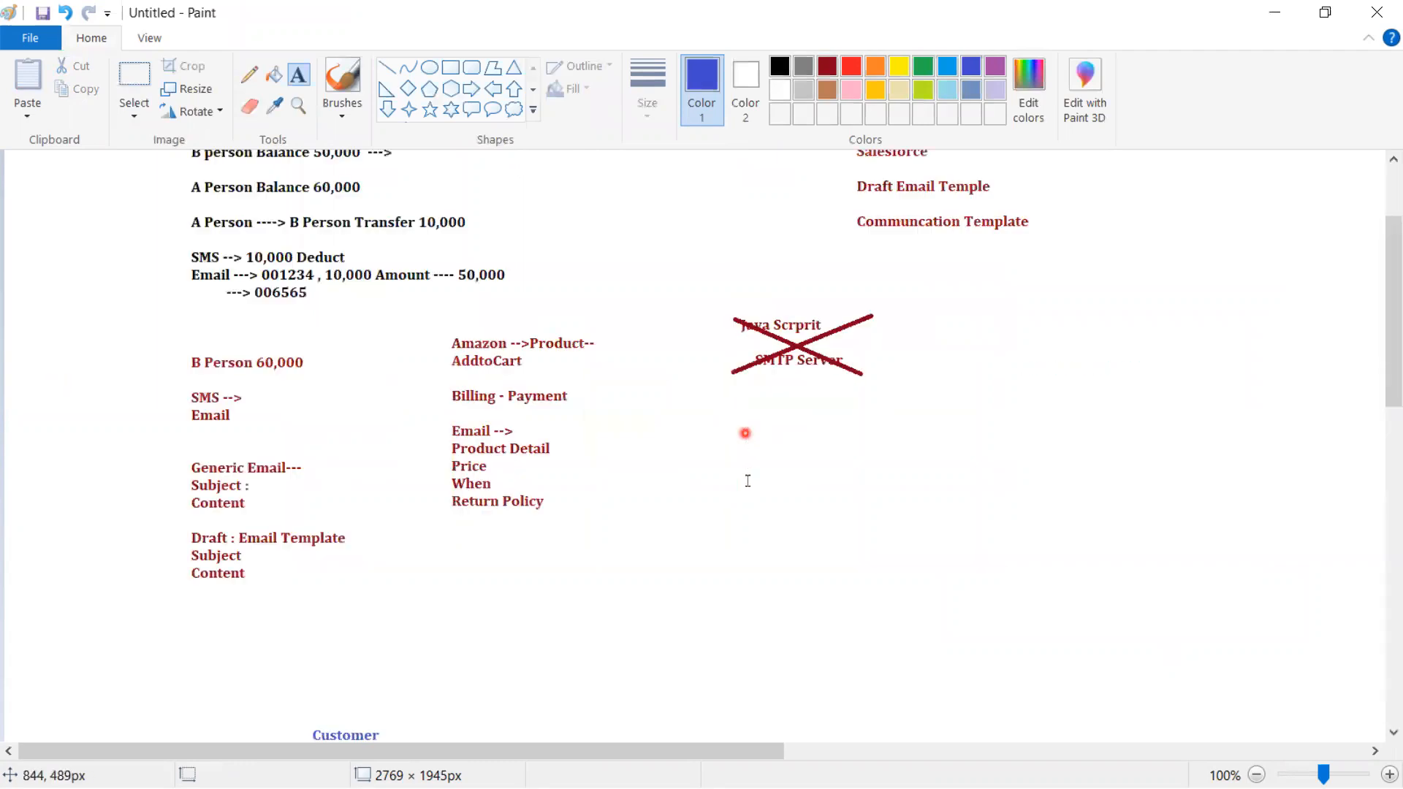
drag(377, 752, 391, 753)
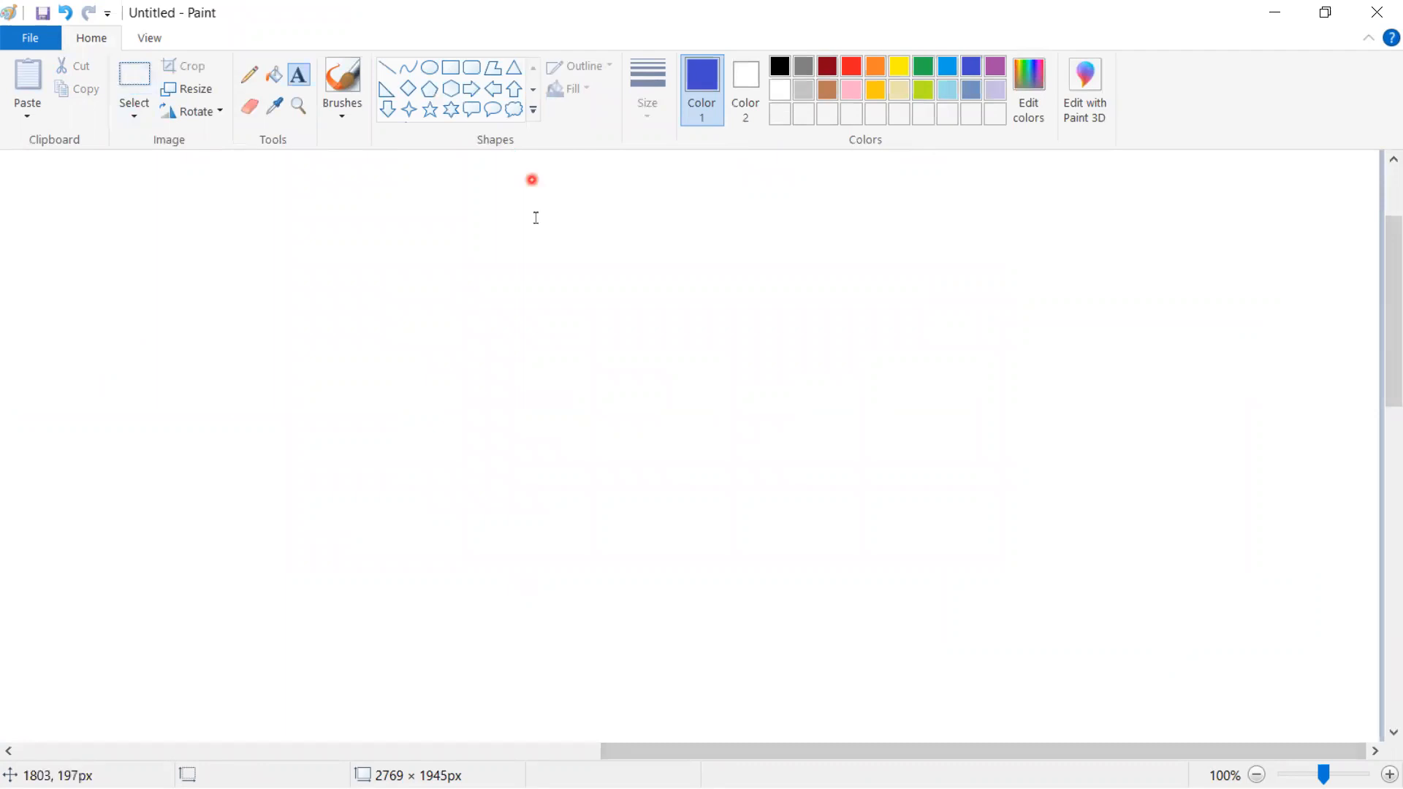
click(542, 250)
click(295, 183)
click(451, 68)
drag(317, 232, 593, 635)
click(855, 401)
click(840, 115)
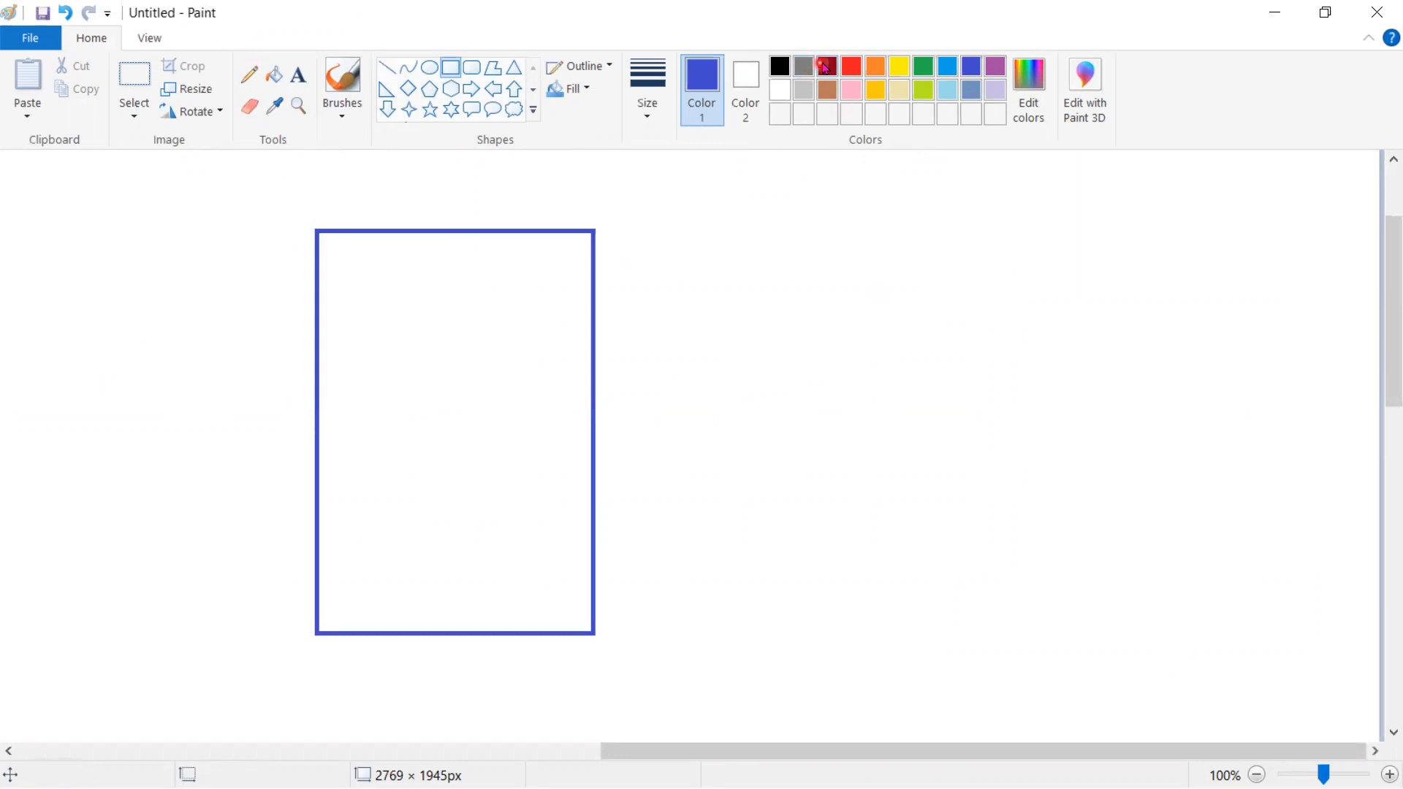
- Draw dark red header and footer boxes across the page's top and bottom
click(827, 66)
click(315, 229)
drag(316, 229, 592, 298)
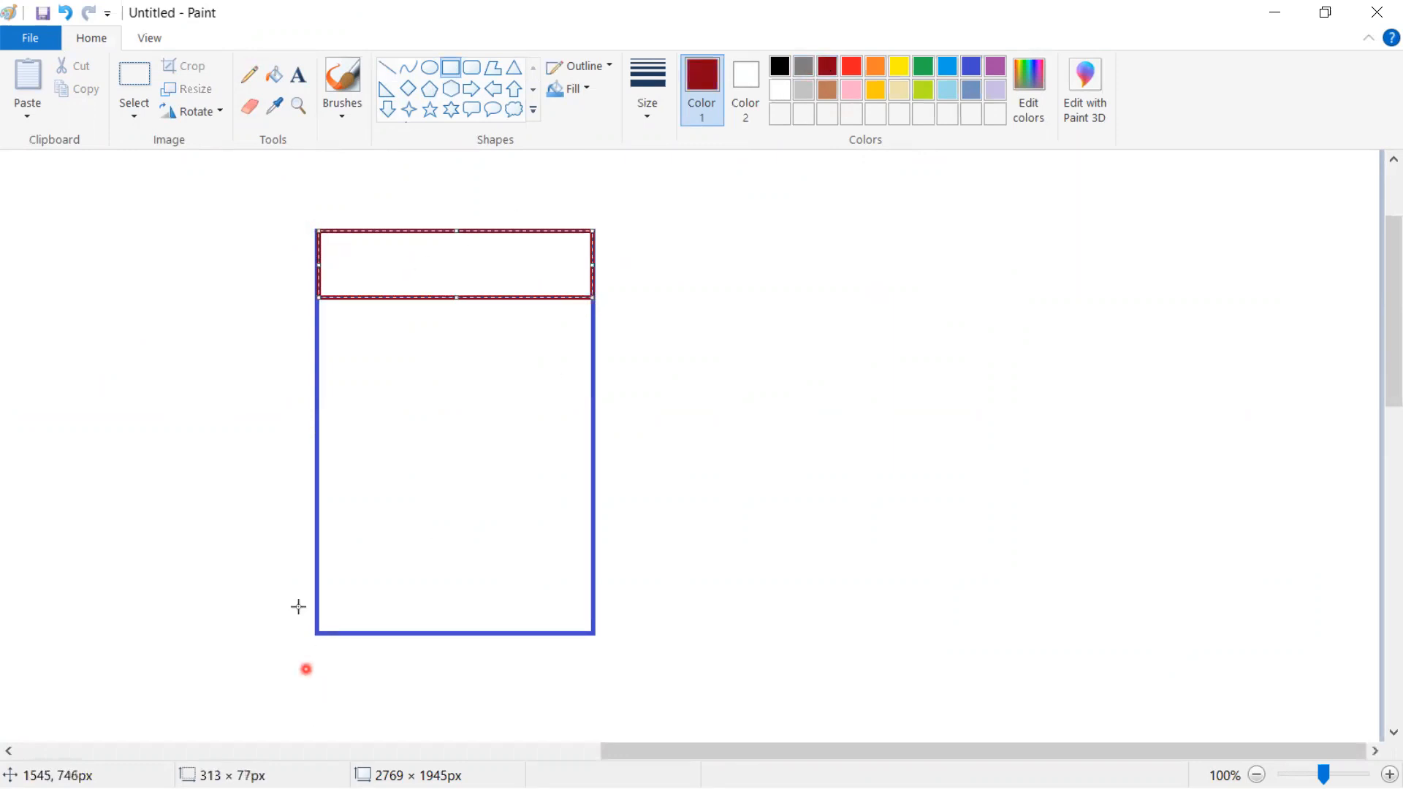
drag(314, 567, 595, 633)
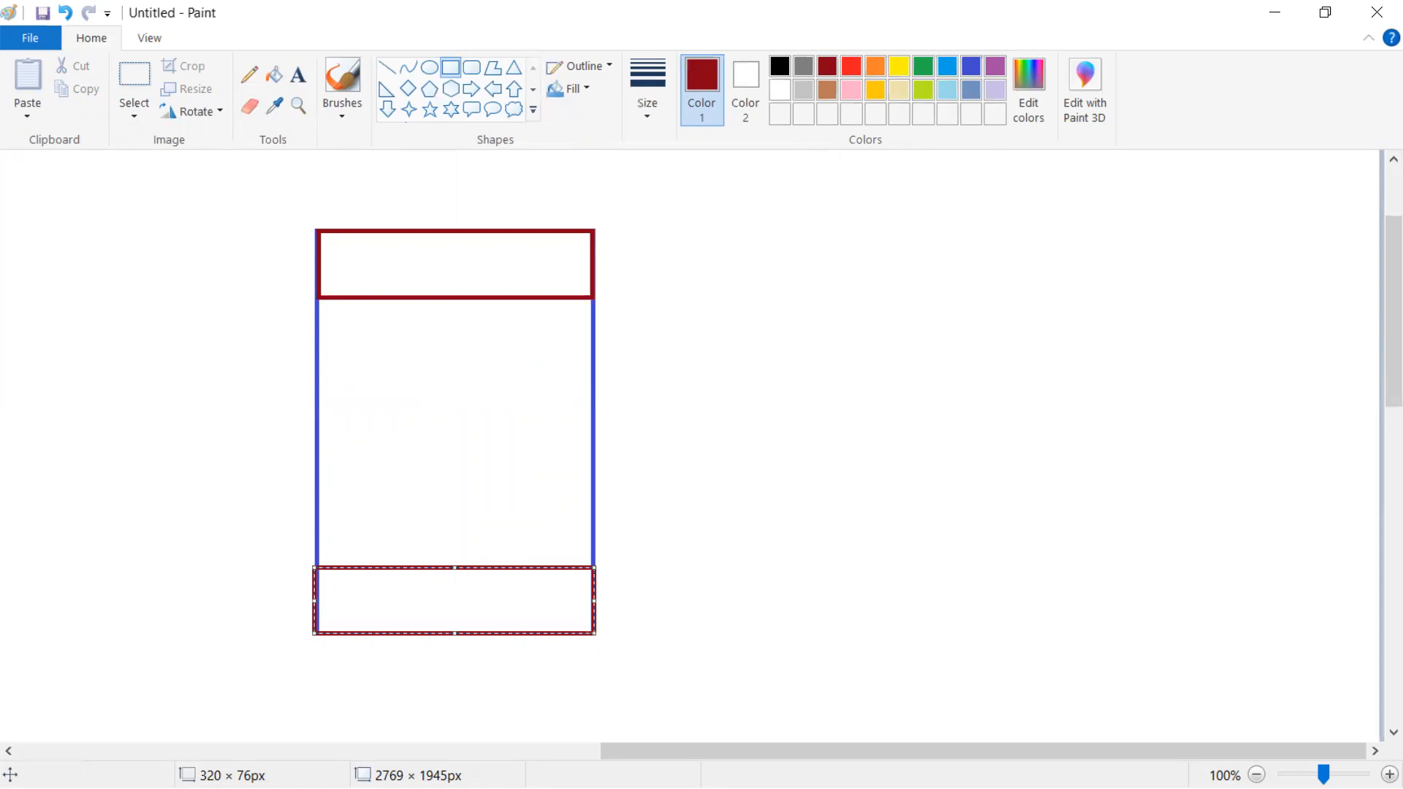
key(alt+Tab)
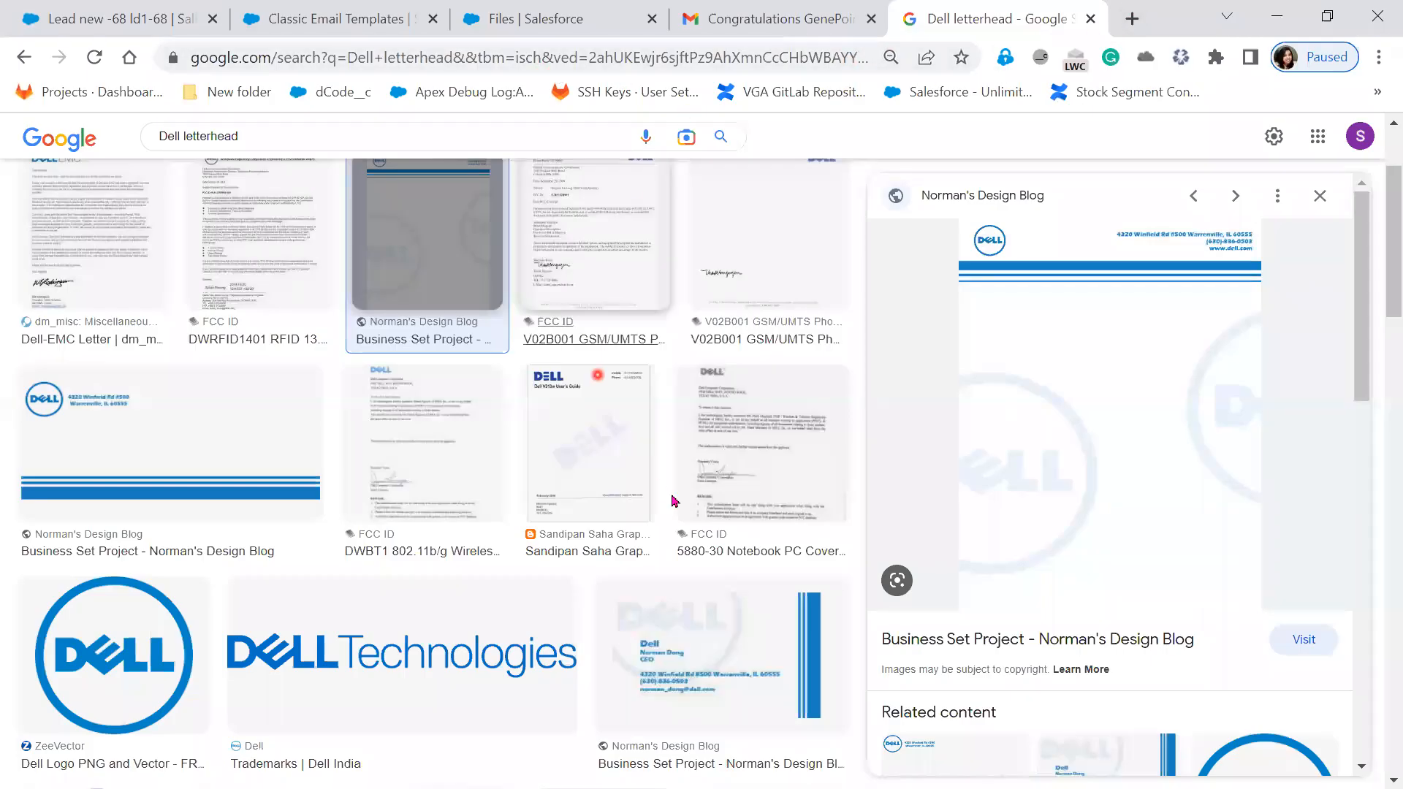
- Search 'Salesforce page' in All results and open the Lightning Pages article in a new tab
scroll(410, 365, up, 3)
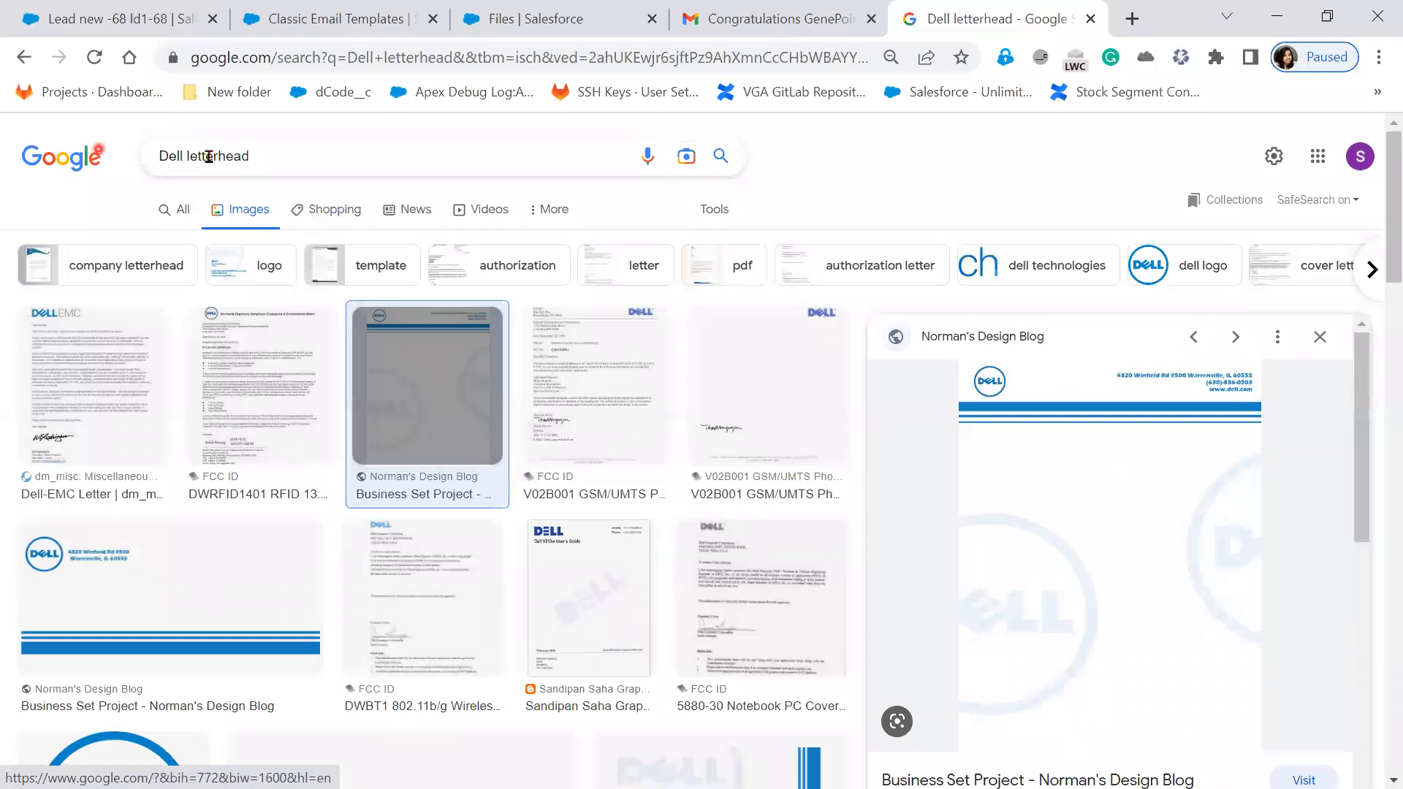
drag(272, 155, 92, 168)
text(Salesforc )
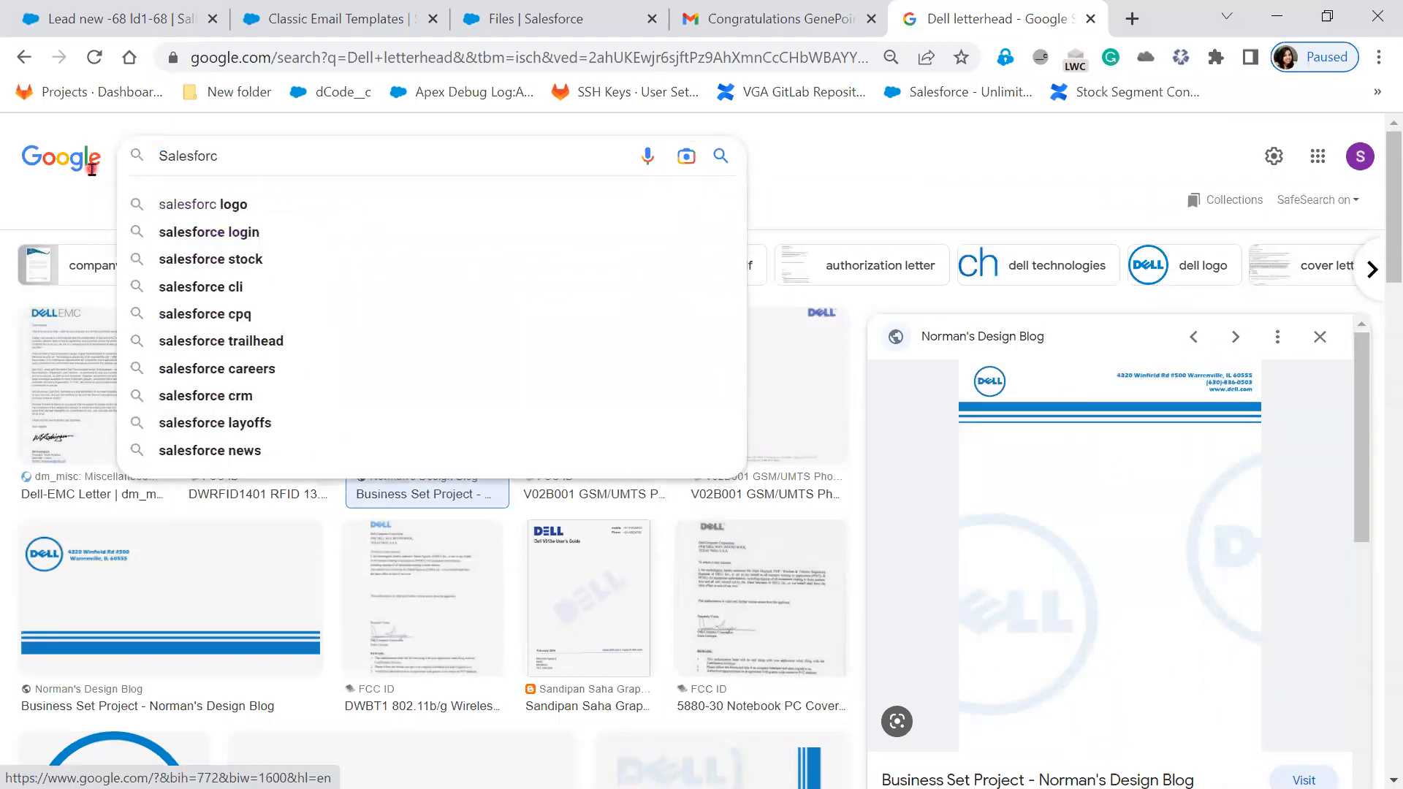
text(epage)
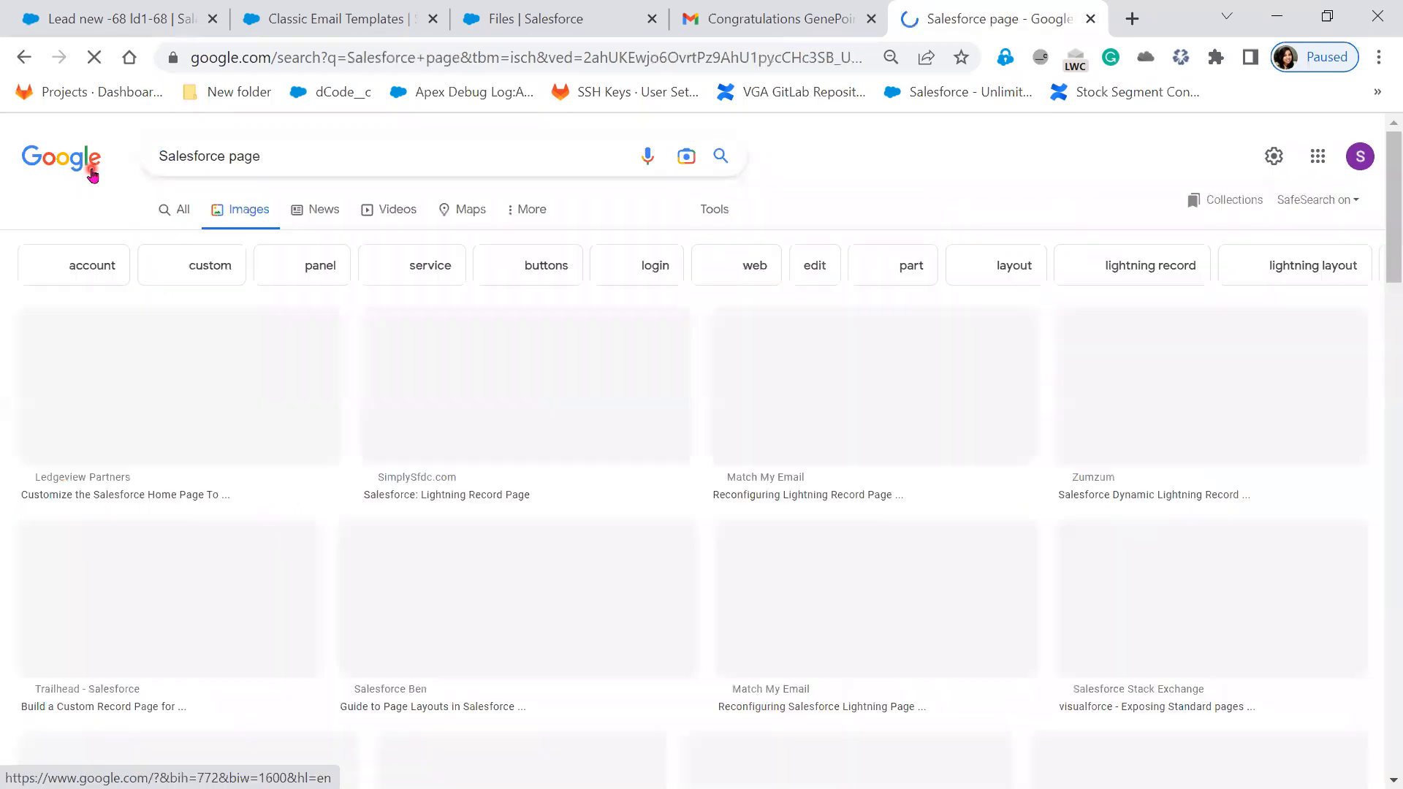
click(187, 214)
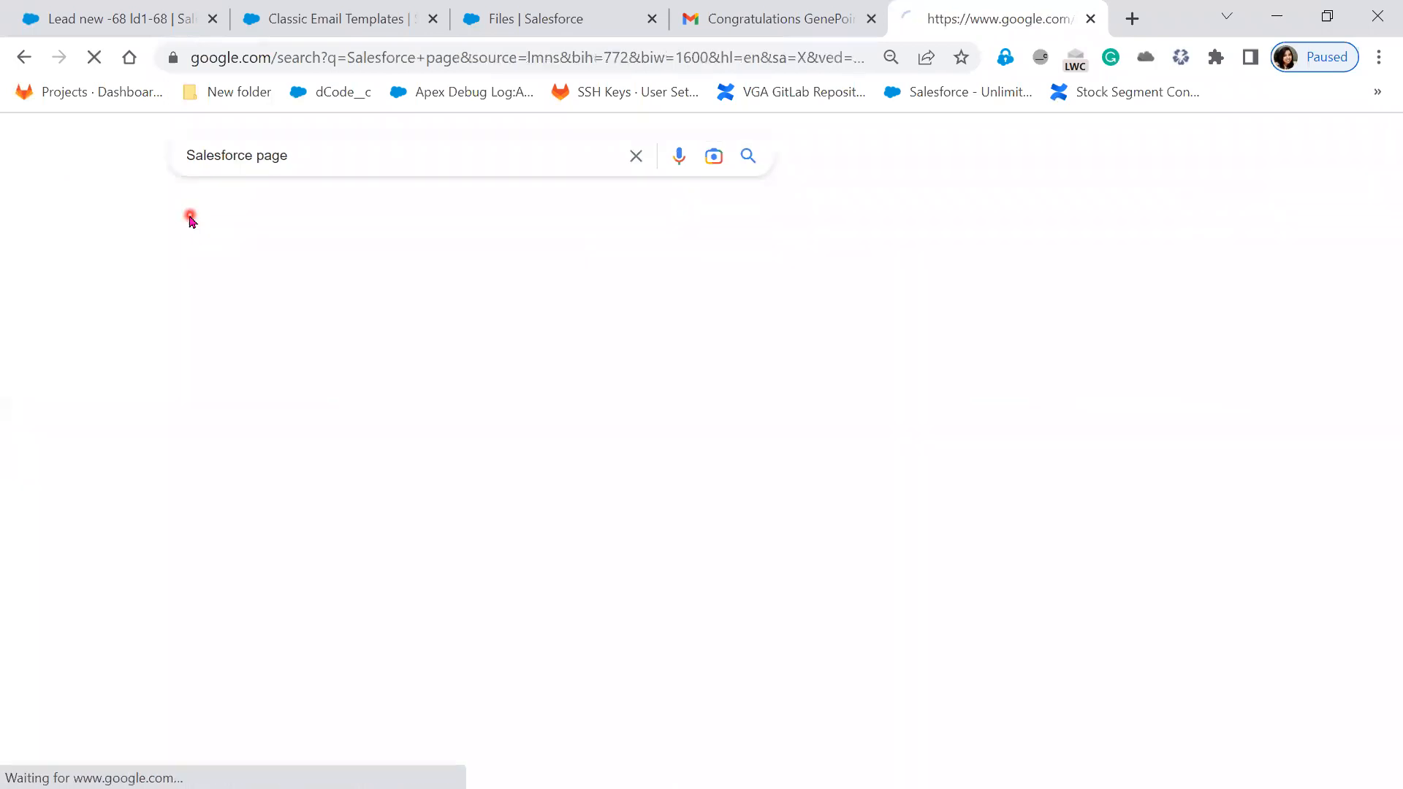
click(212, 316)
right_click(229, 326)
click(301, 340)
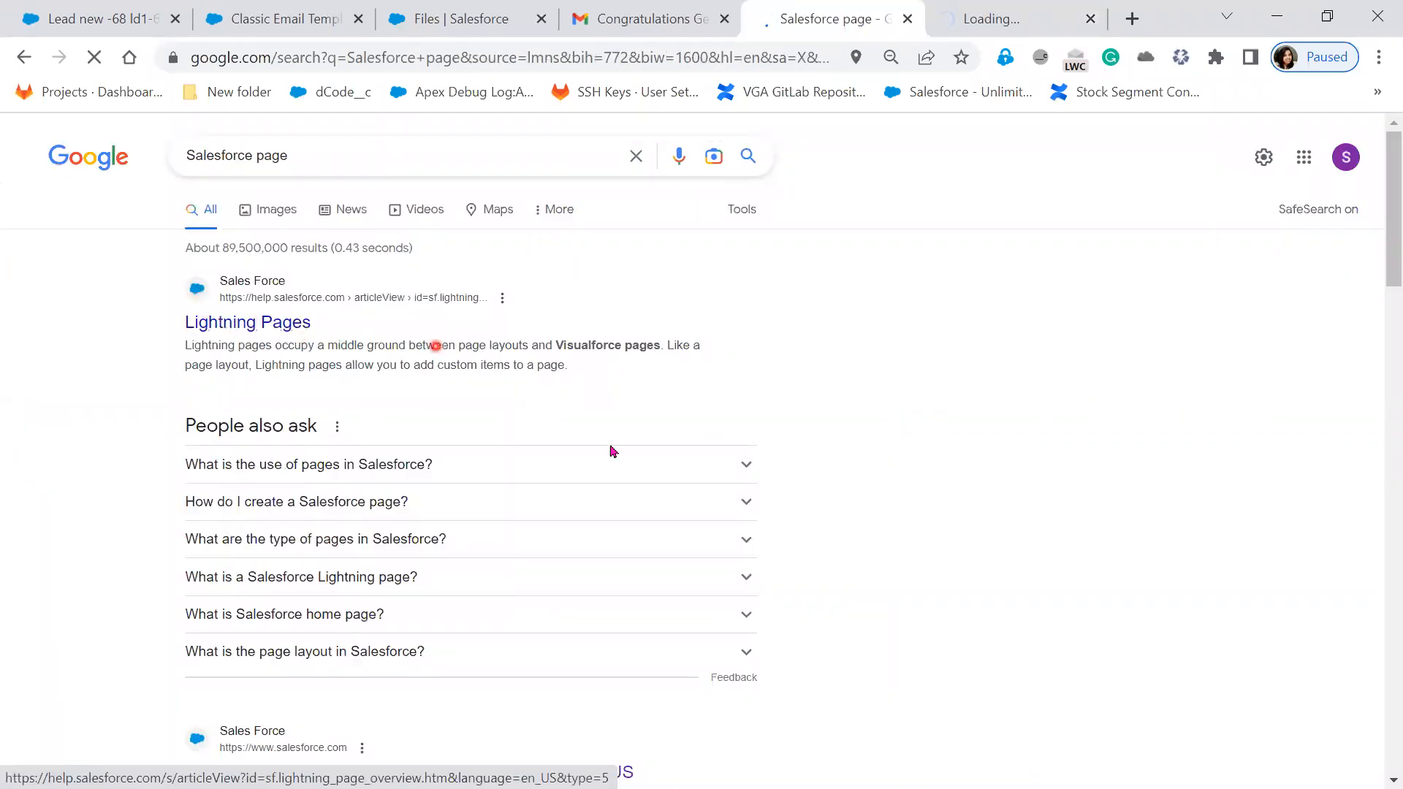
- Skim the results, glance at the Lightning Pages help tab, and return to the results
scroll(692, 567, down, 4)
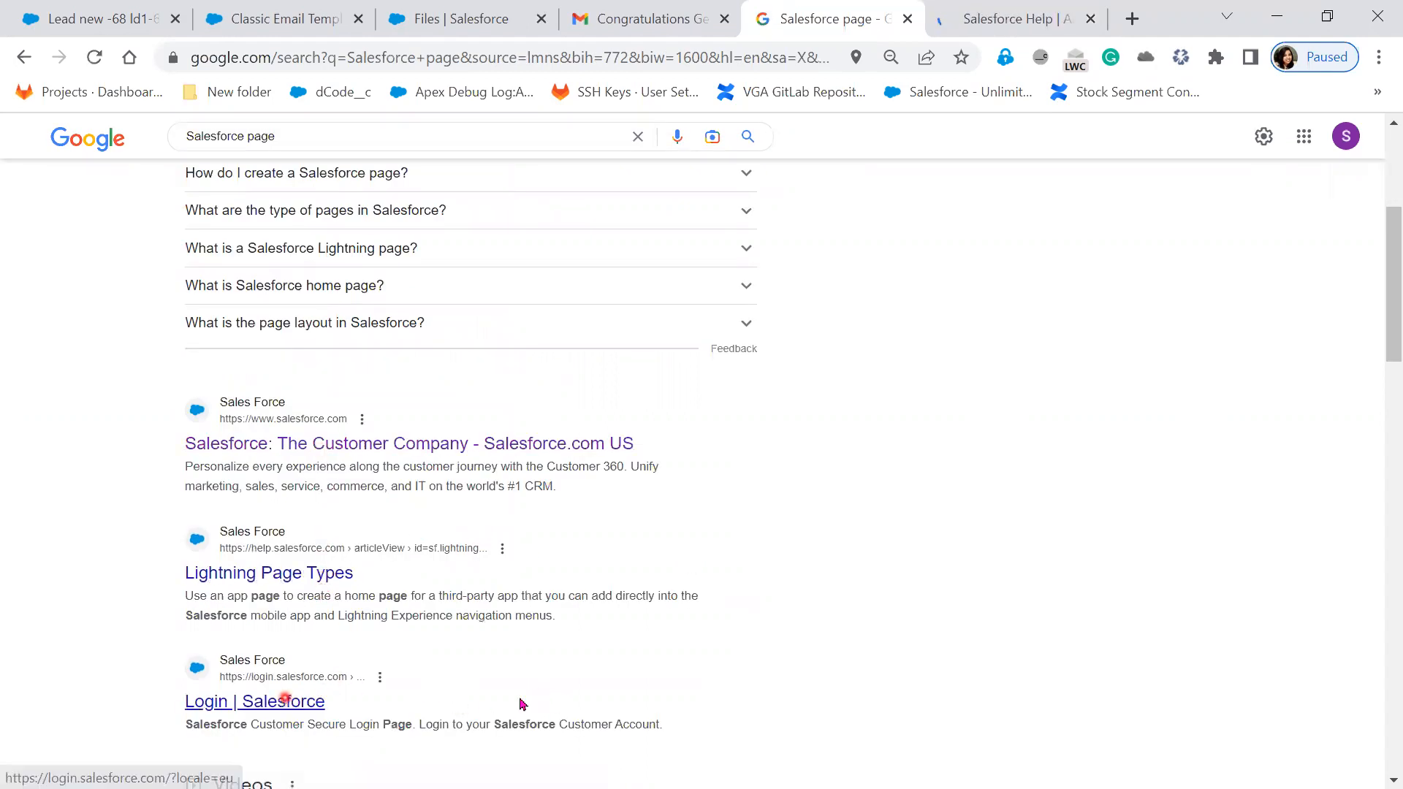
scroll(642, 701, down, 8)
scroll(641, 716, down, 3)
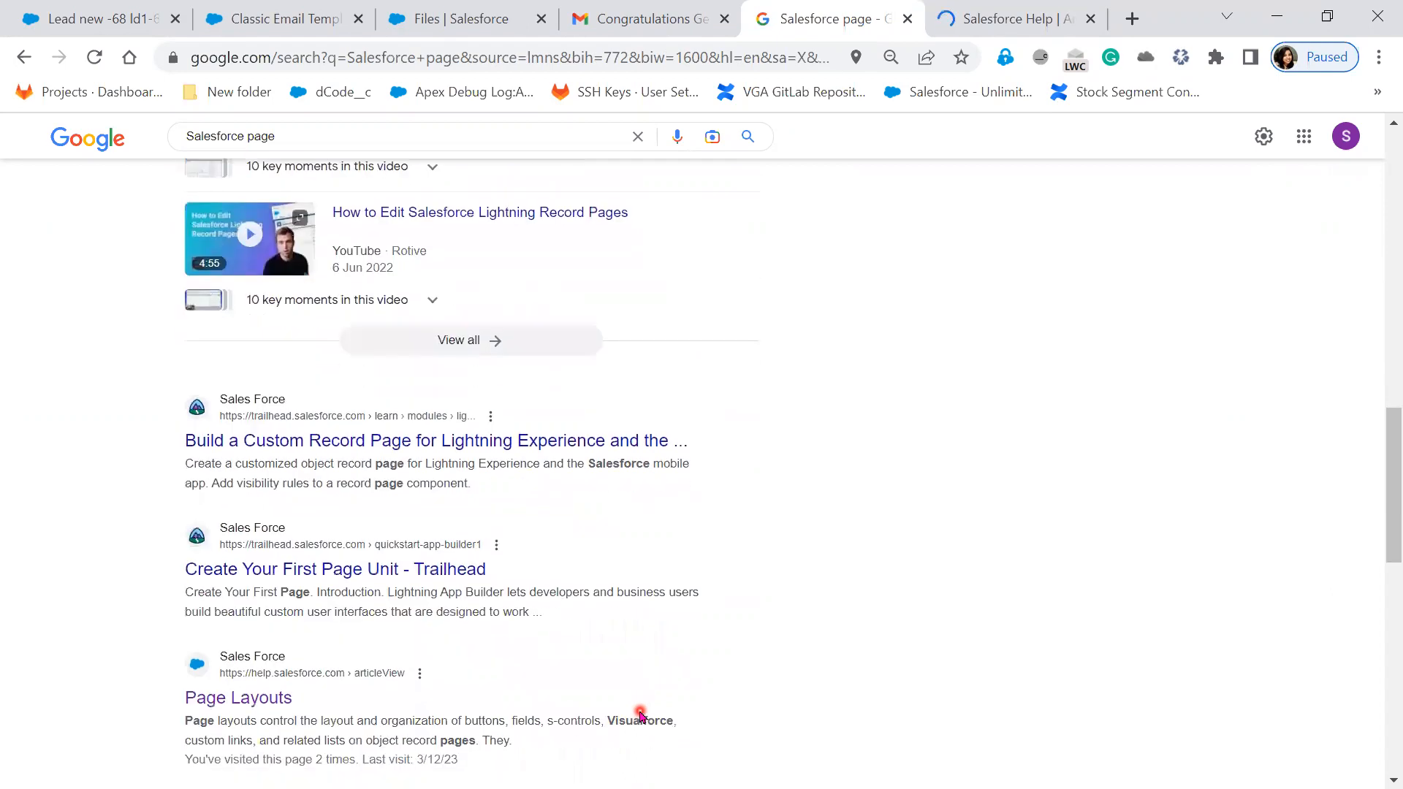
scroll(641, 716, down, 3)
key(ctrl+Tab)
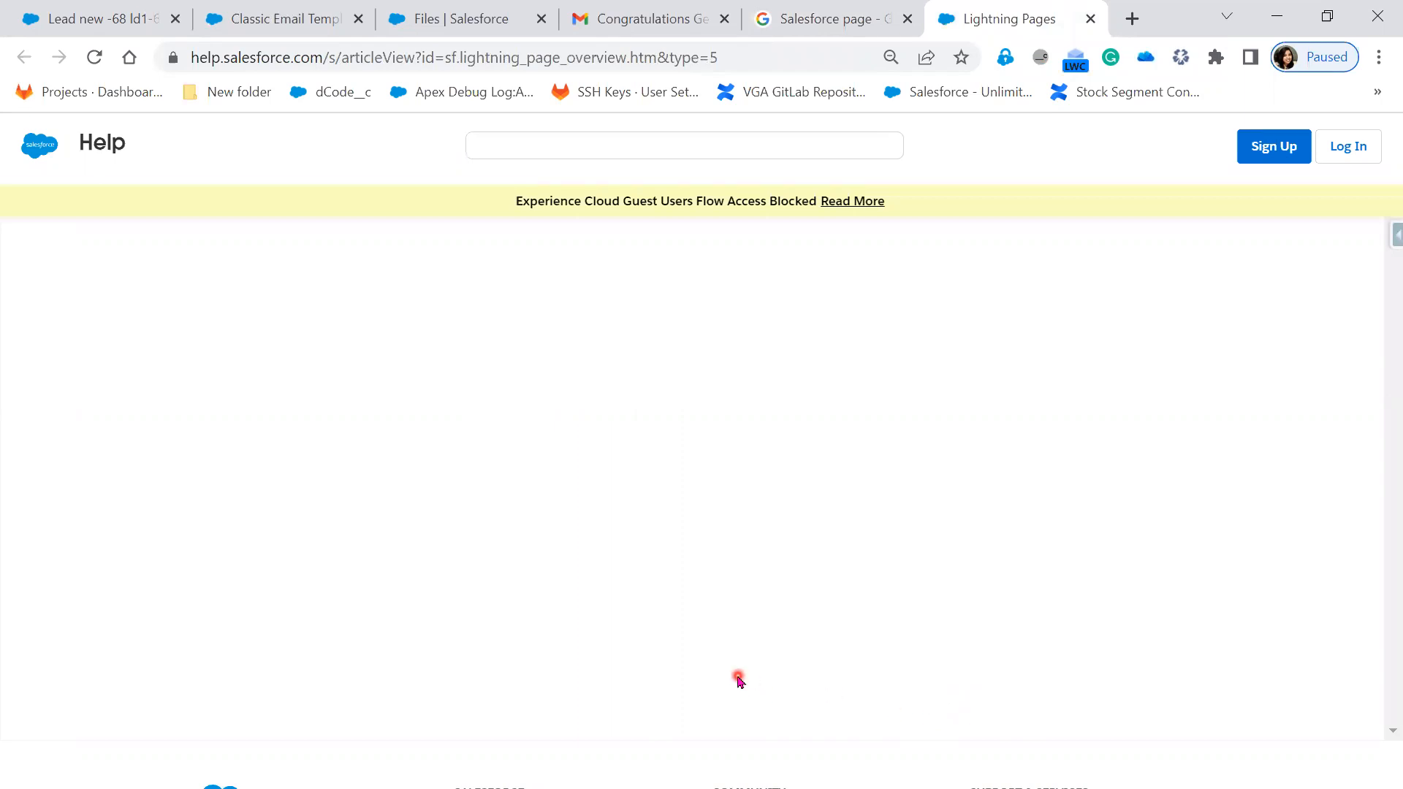
click(861, 12)
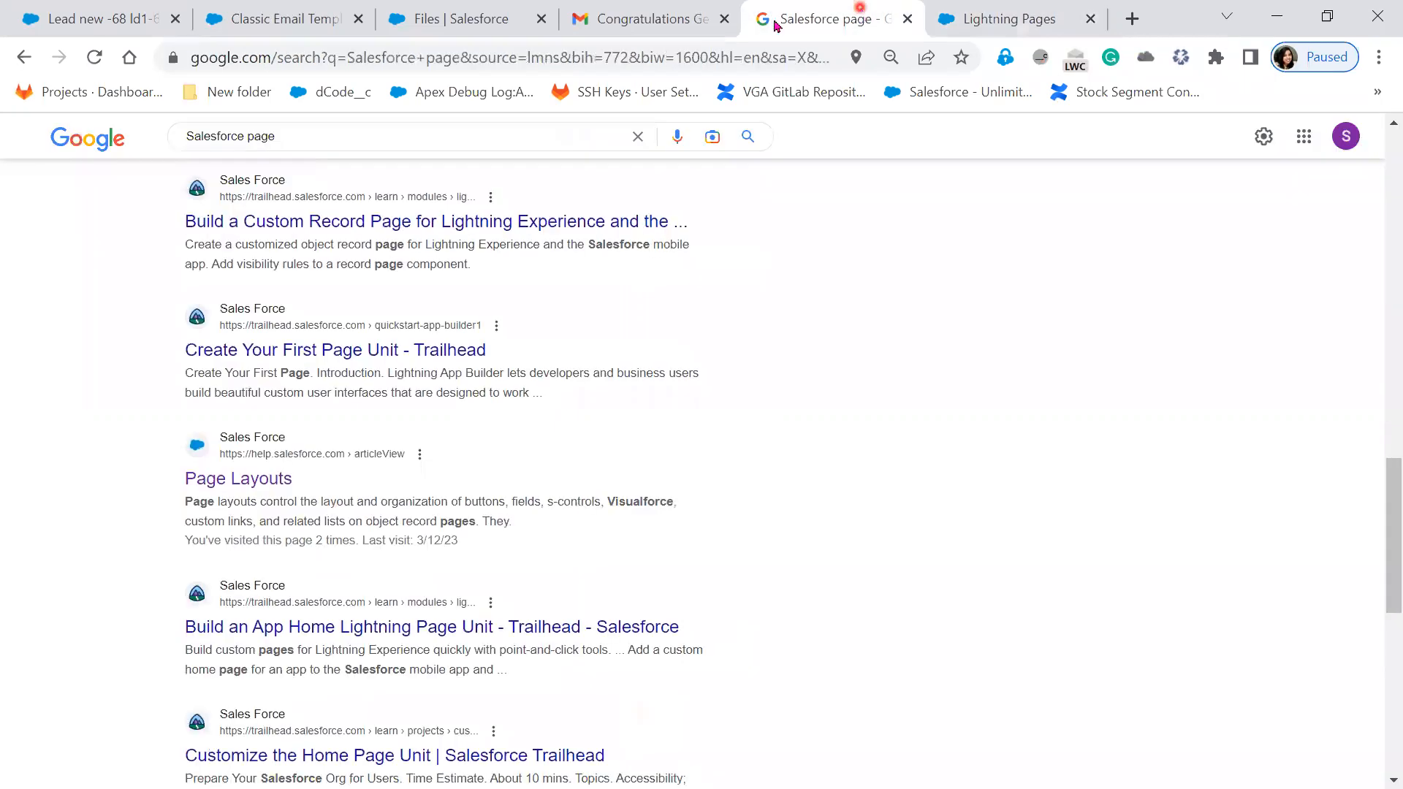
- Replace the query with the 'axis bank login' suggestion and search
triple_click(302, 136)
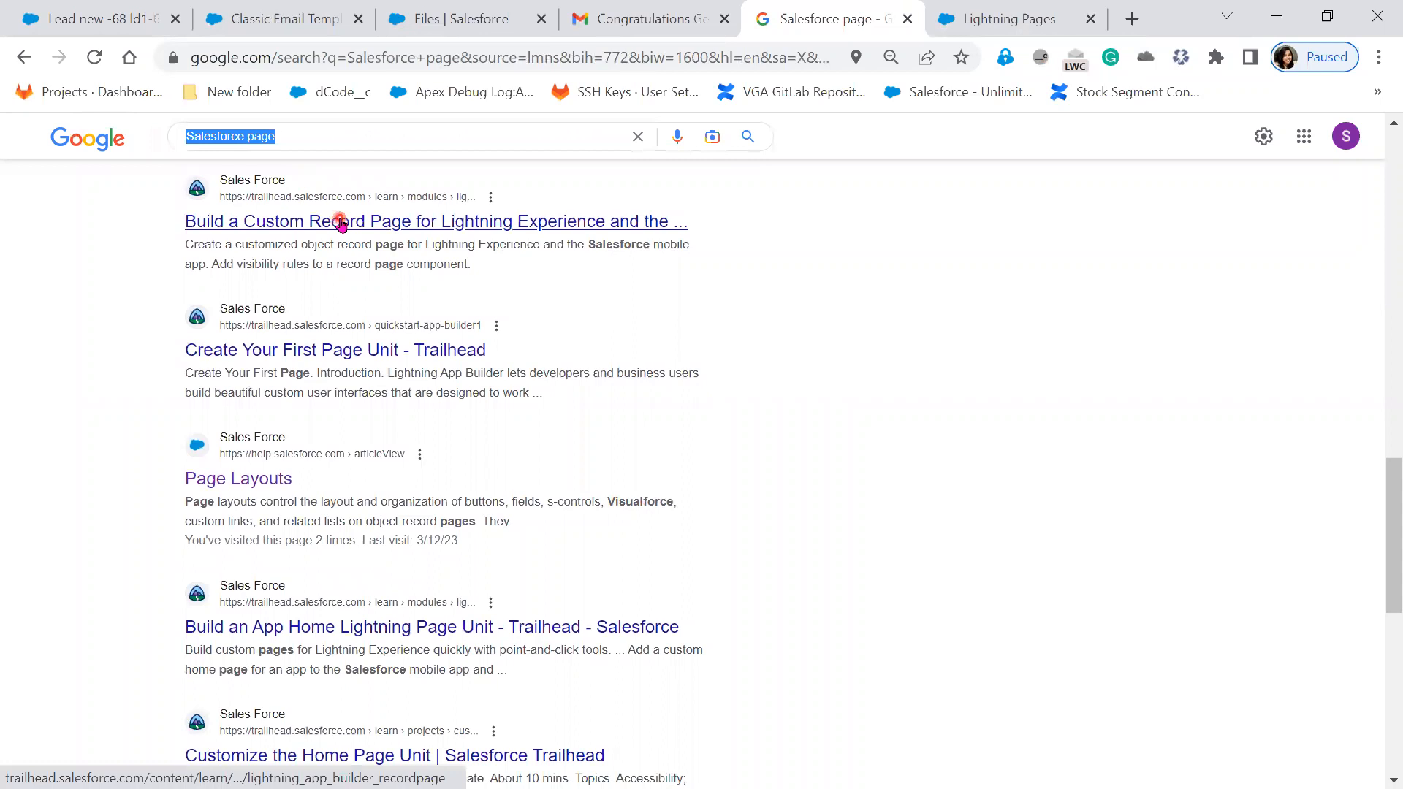
text(AXIS)
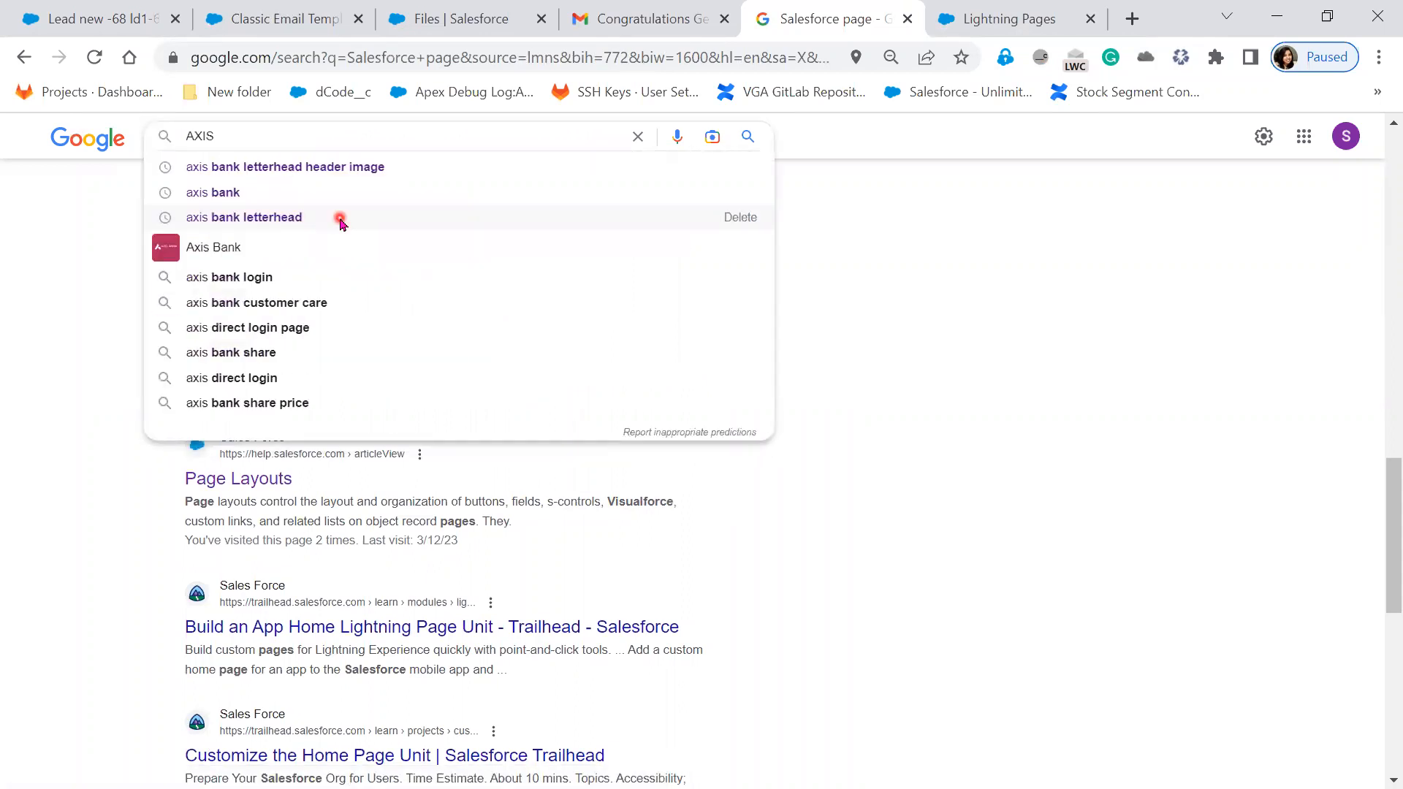
key(Down)
key(Return)
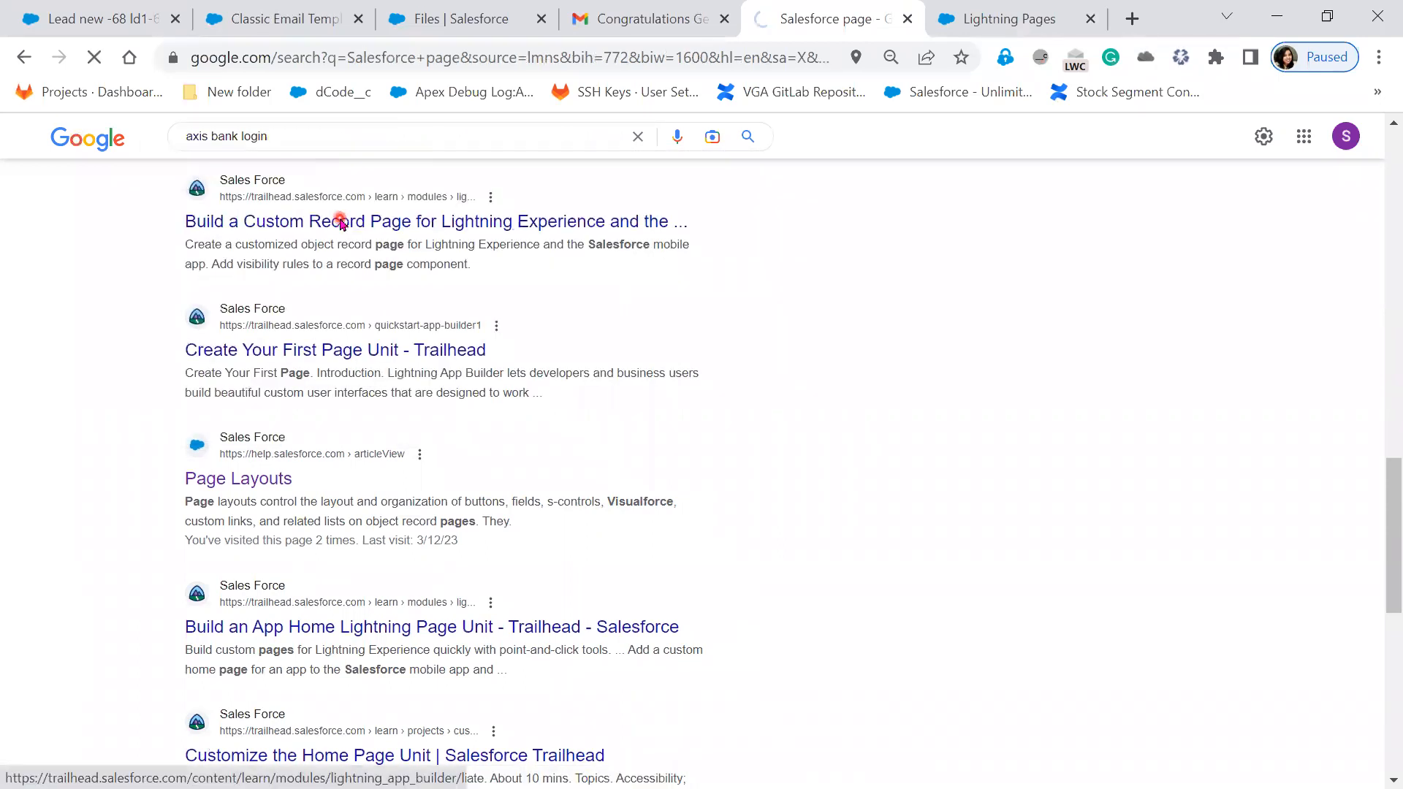
- Open Axis Bank internet banking in a new tab and frame its copyright bar and offerings section in red
right_click(322, 325)
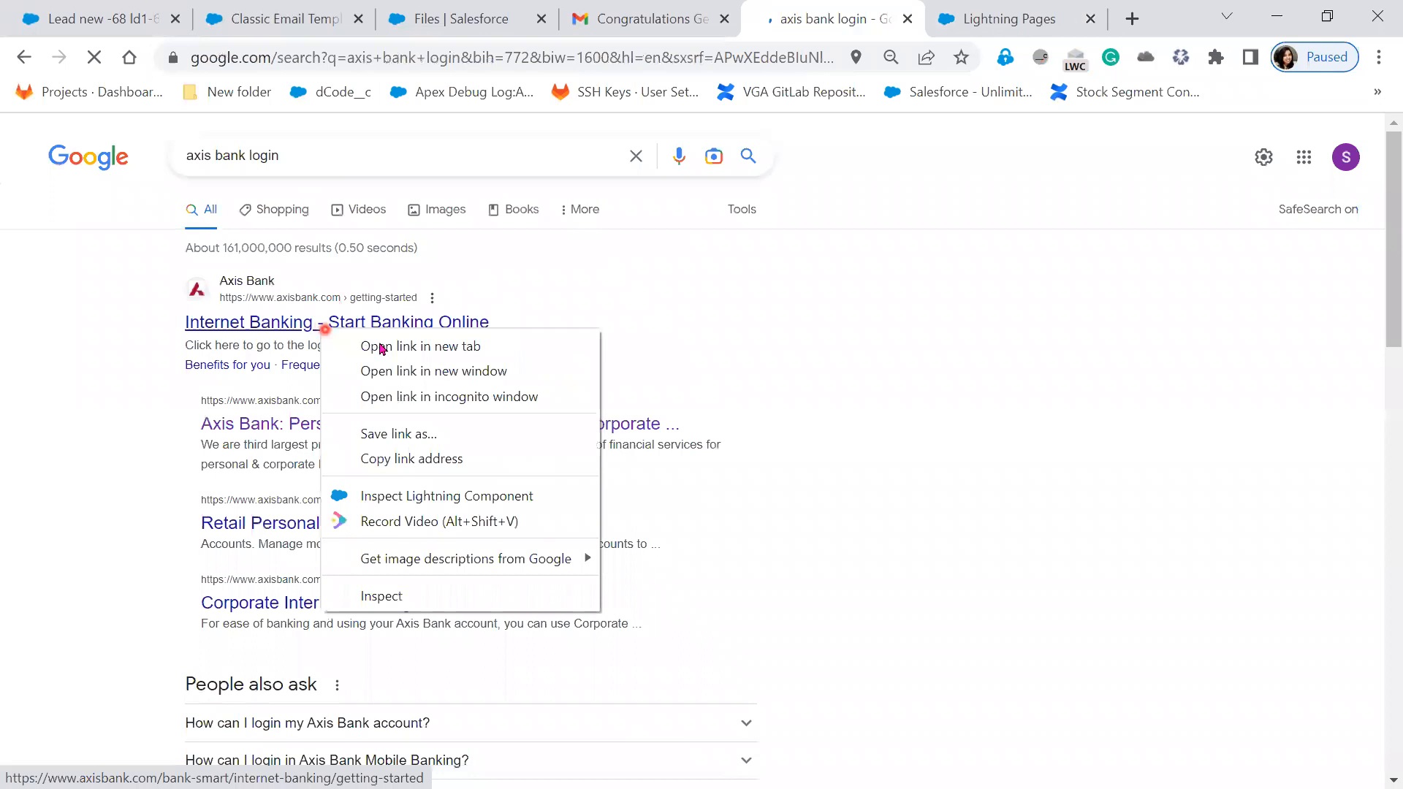
click(386, 346)
click(1012, 22)
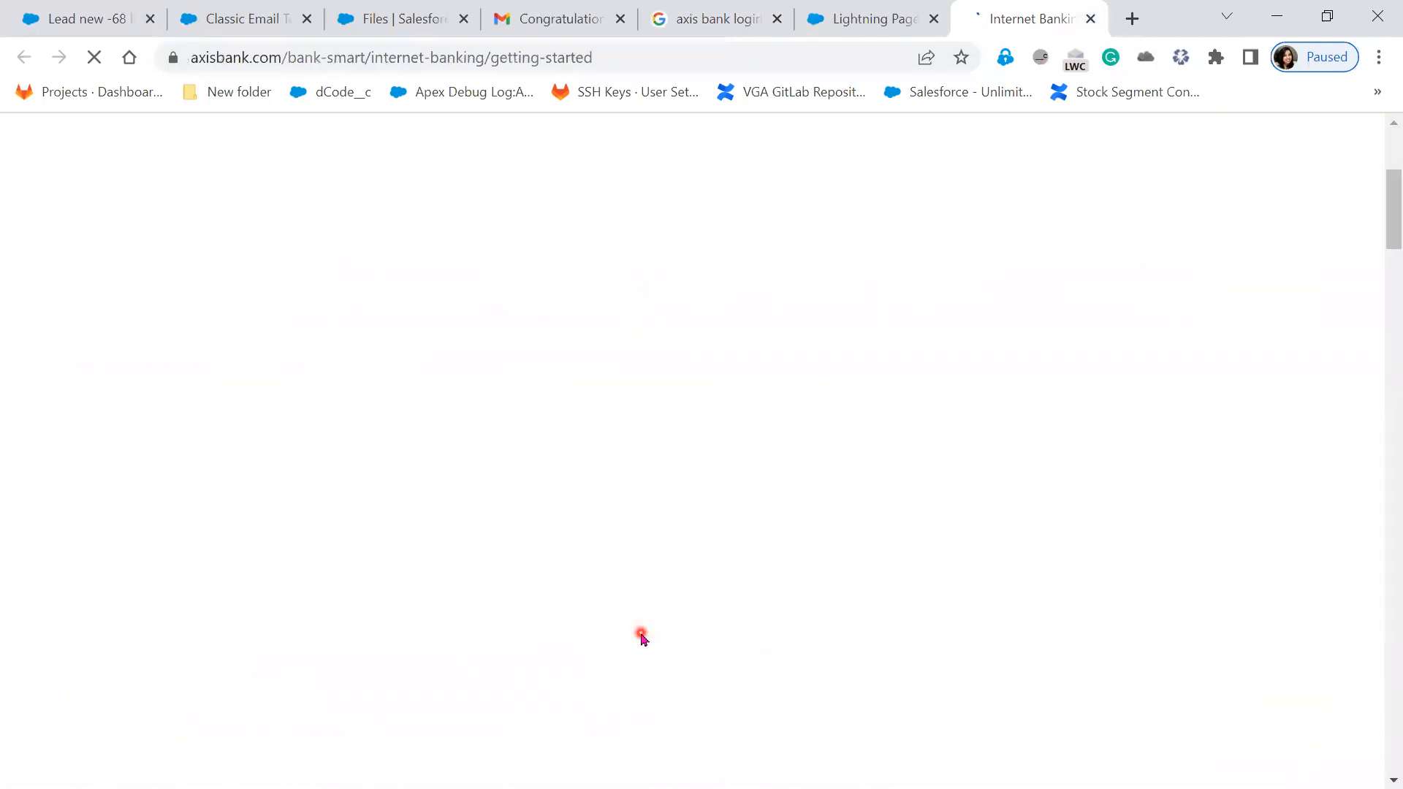
scroll(641, 635, down, 20)
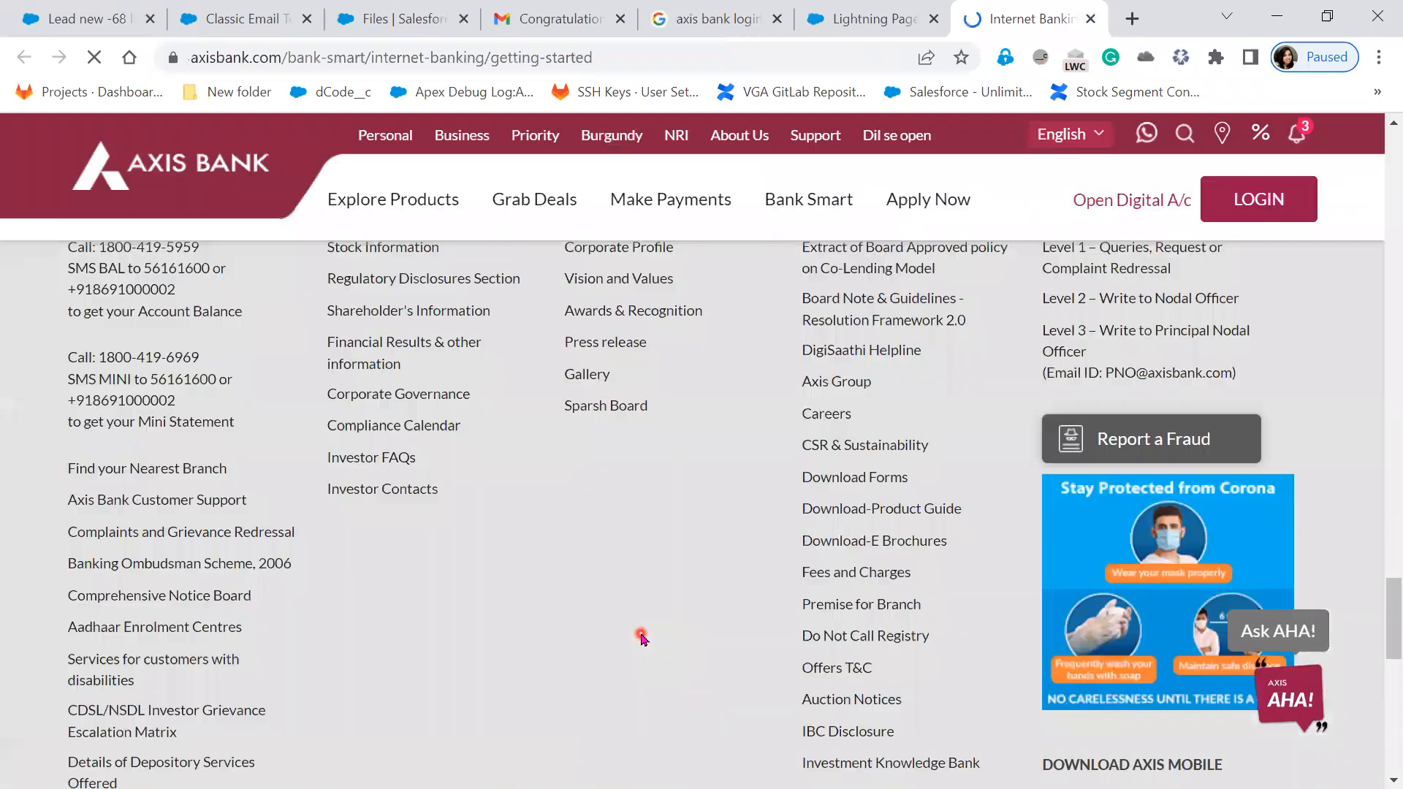
scroll(641, 635, down, 5)
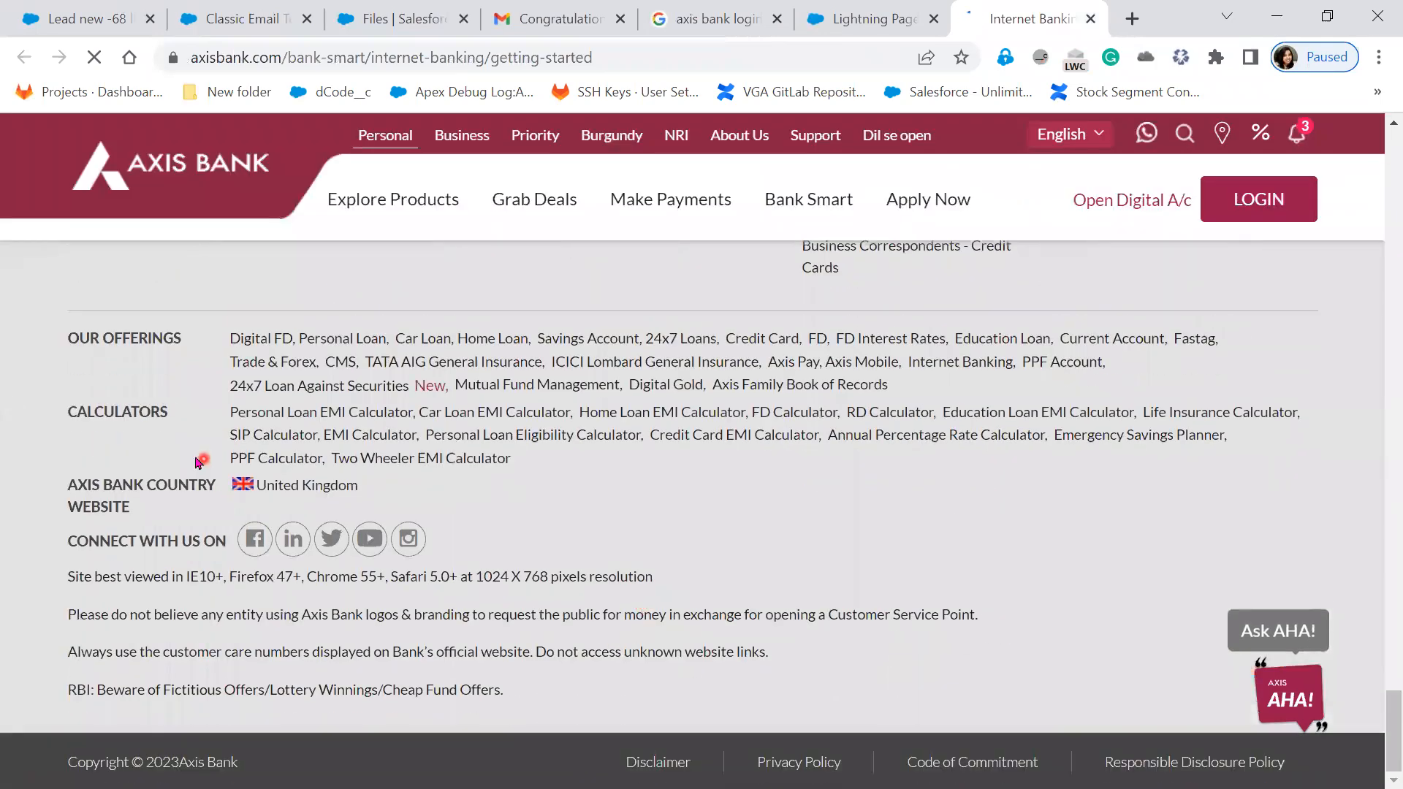
drag(37, 325, 904, 714)
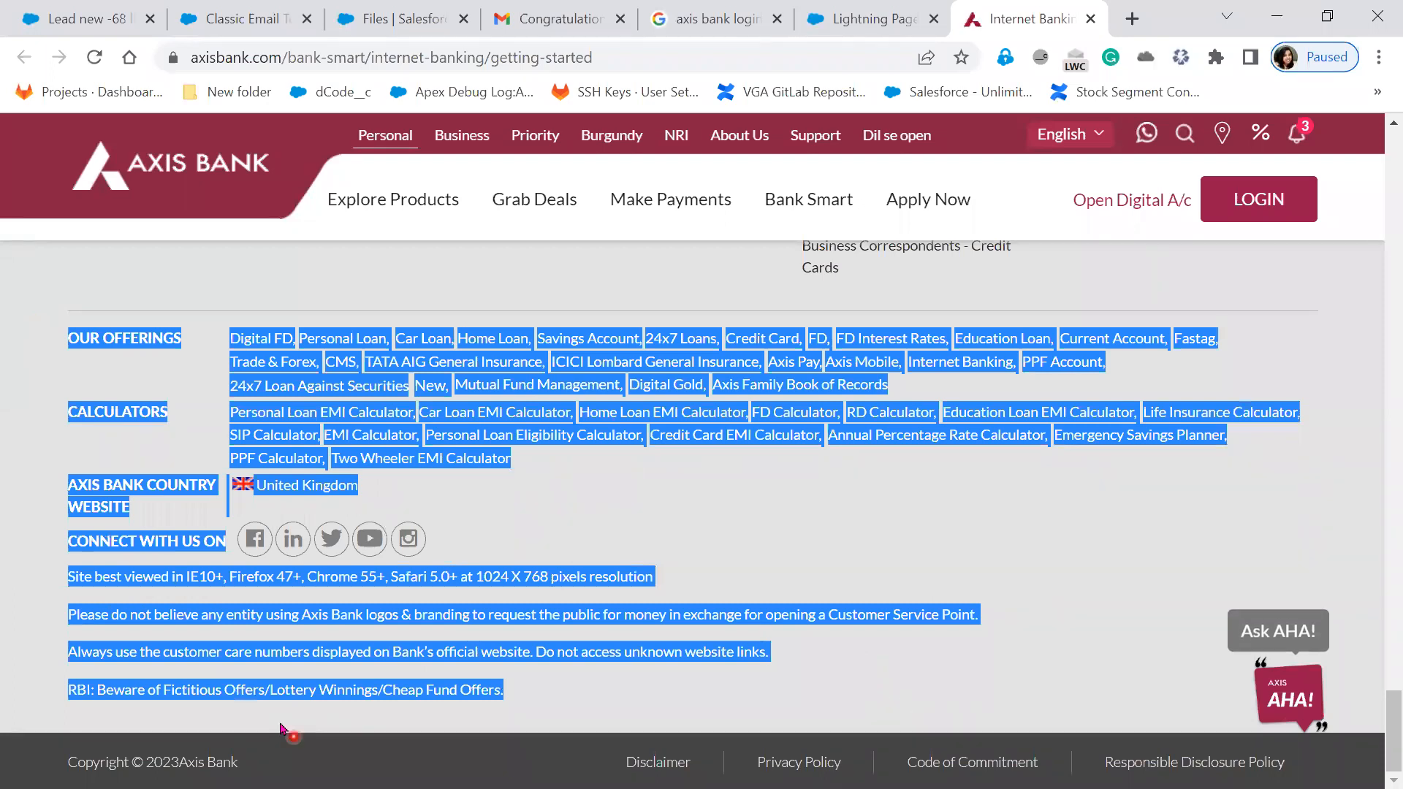
click(712, 695)
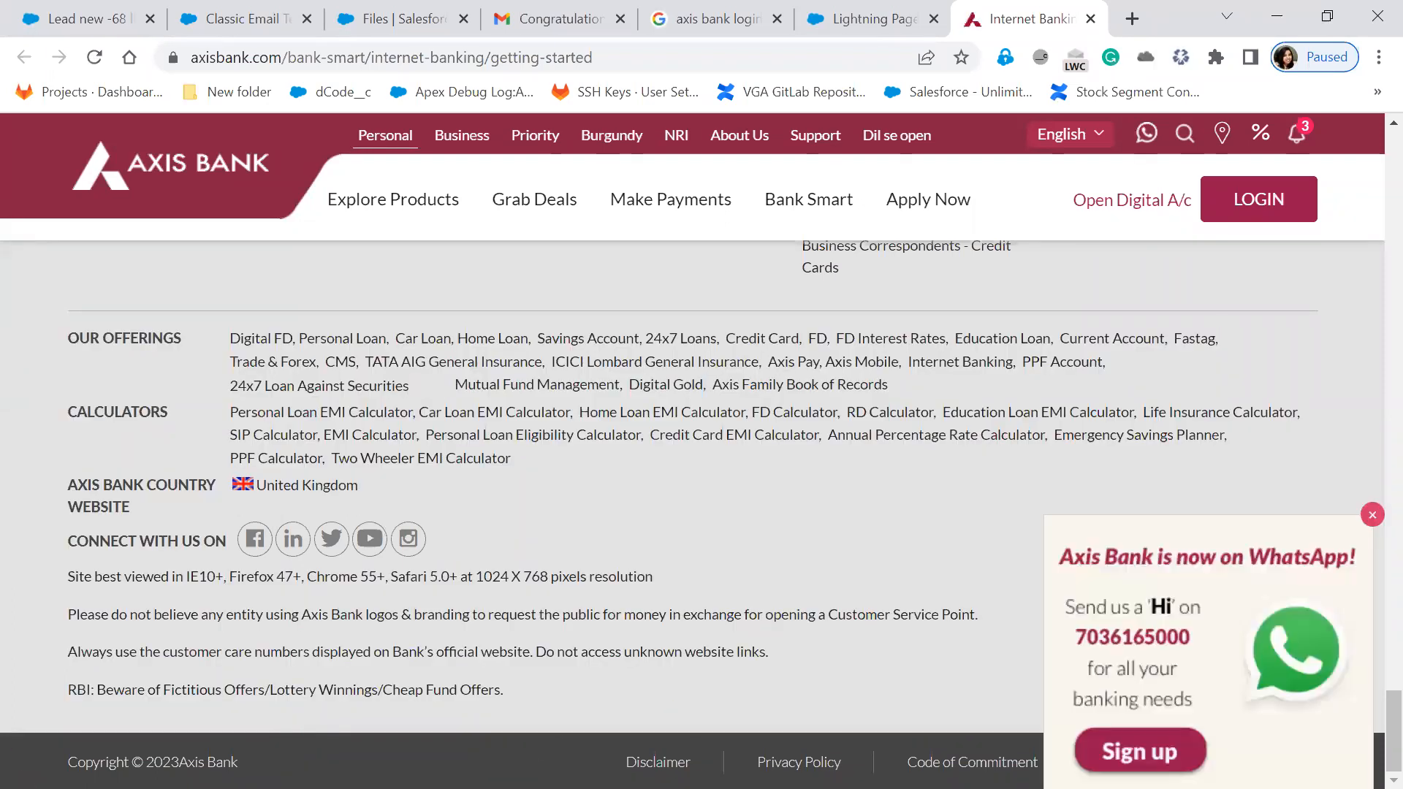
click(1373, 515)
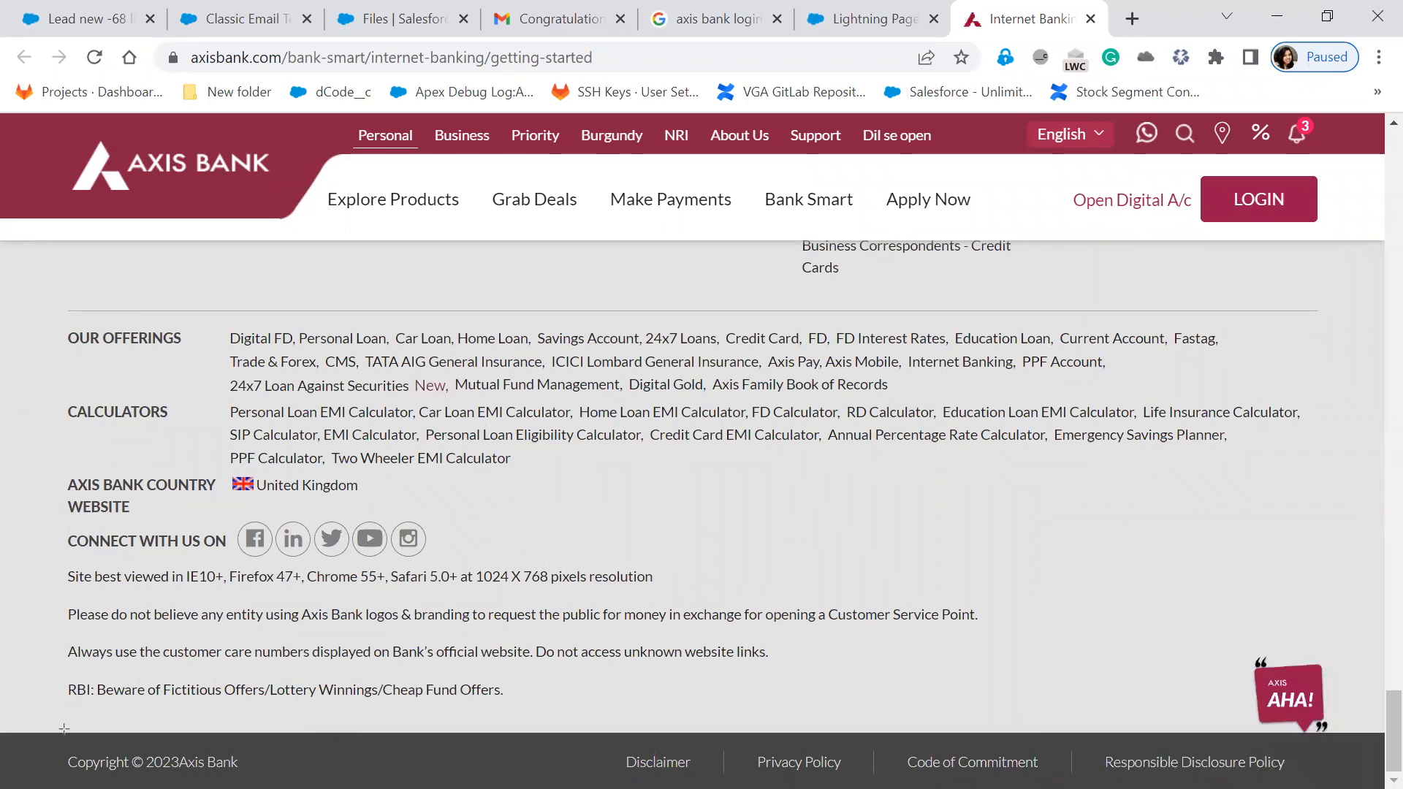
mouse_move(31, 730)
mouse_down()
mouse_move(548, 787)
mouse_move(1392, 788)
mouse_up()
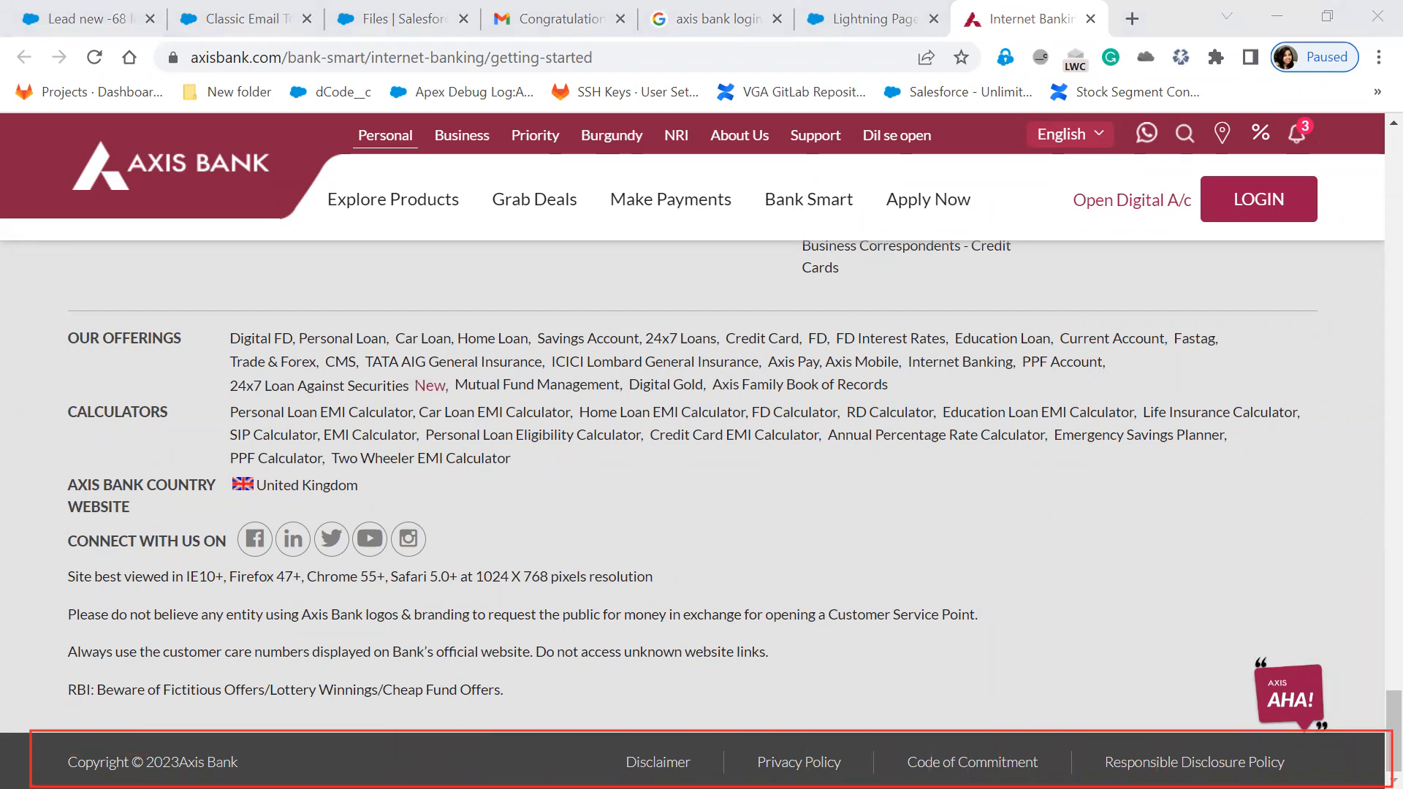
mouse_move(37, 303)
mouse_down()
mouse_move(351, 511)
mouse_move(1107, 710)
mouse_move(1394, 710)
mouse_up()
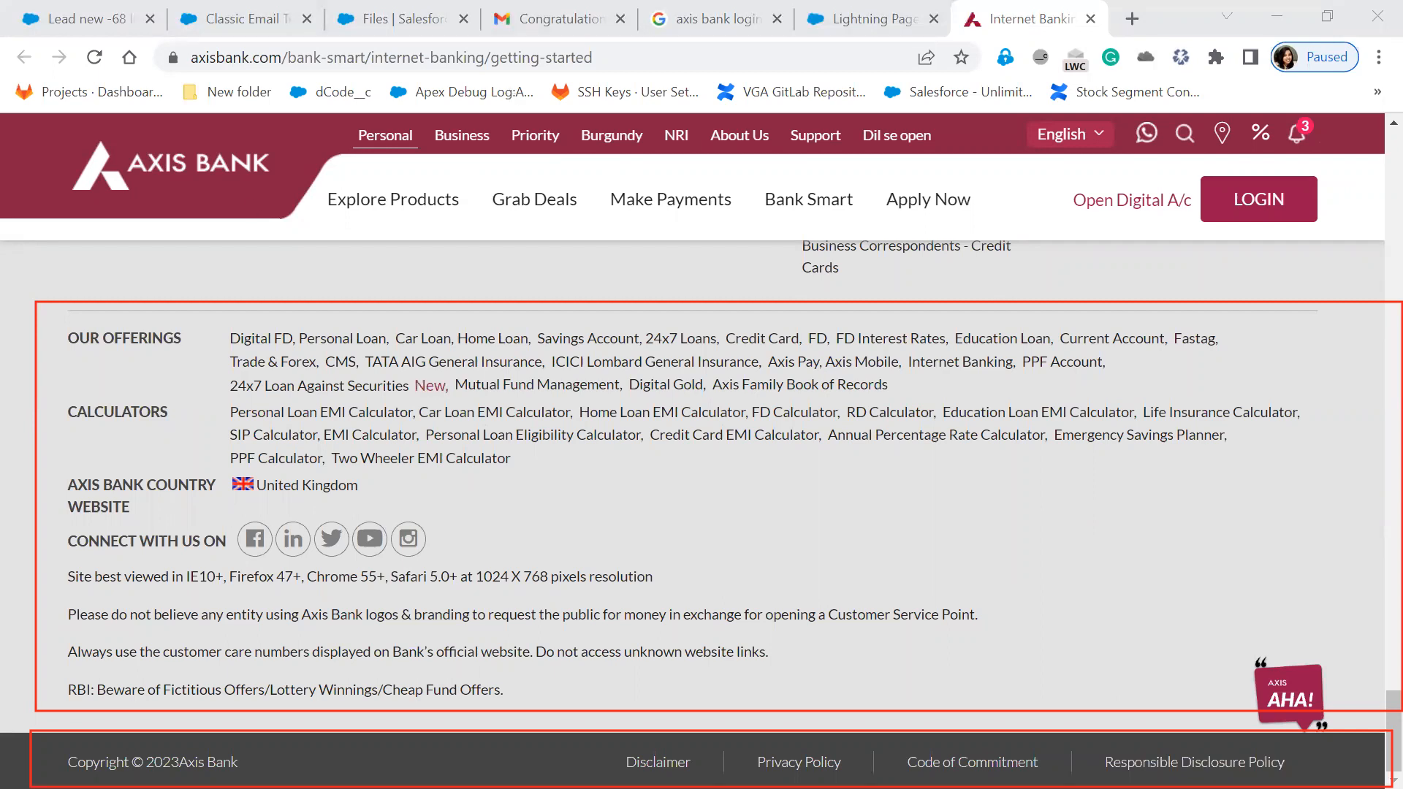
- In Paint, draw a blue cloud in the header box and add black text inside it
key(alt+Tab)
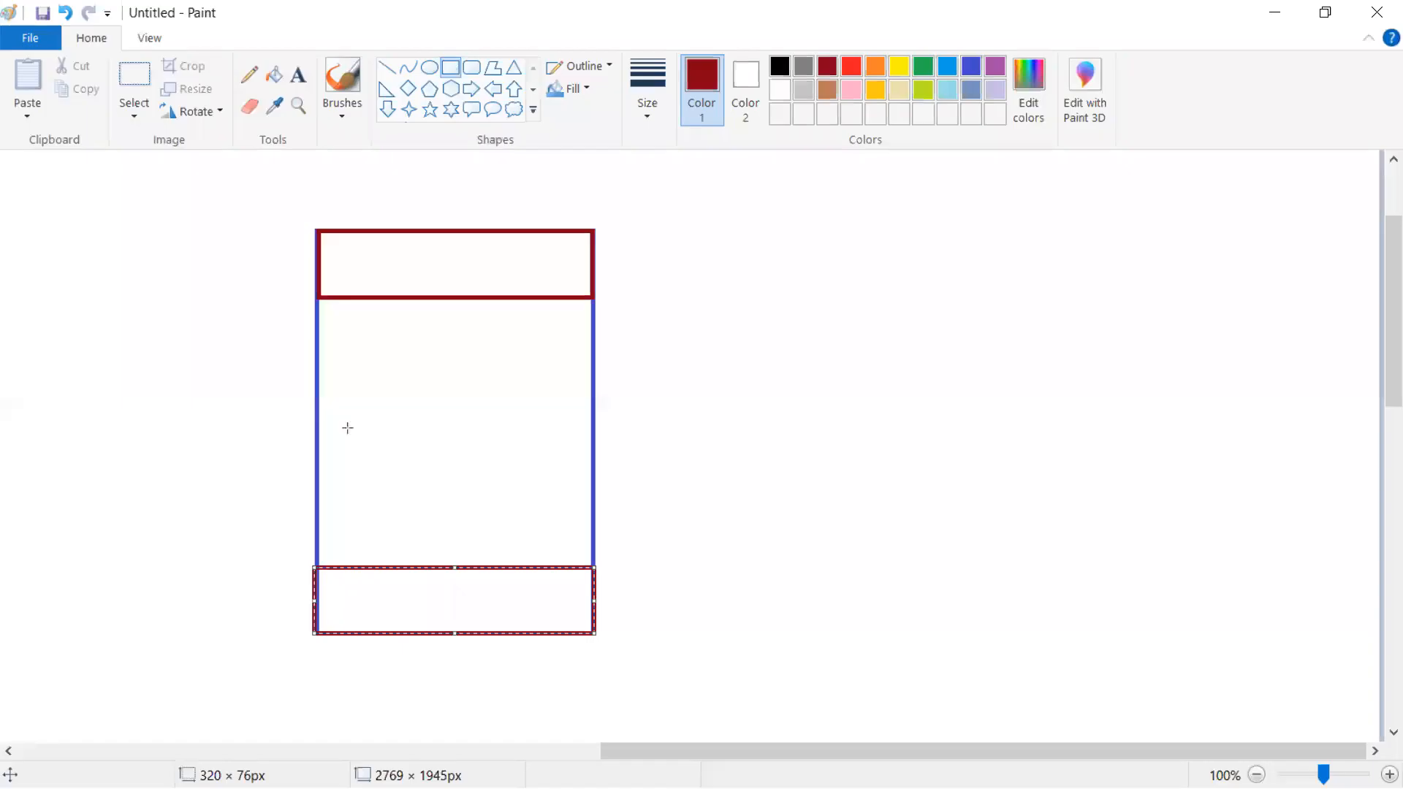
key(alt+Tab)
click(509, 141)
drag(335, 248, 556, 289)
key(Delete)
click(515, 110)
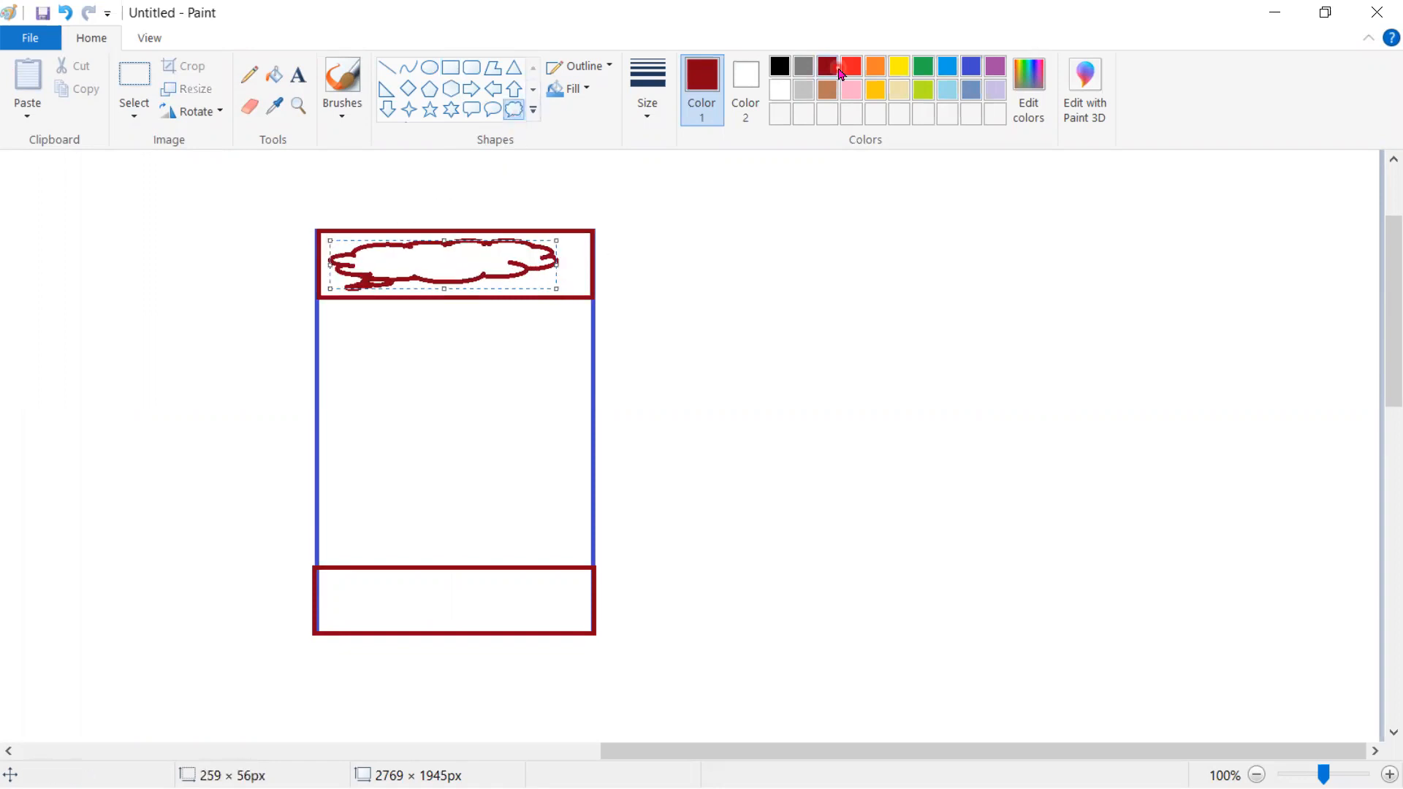
click(951, 68)
click(298, 75)
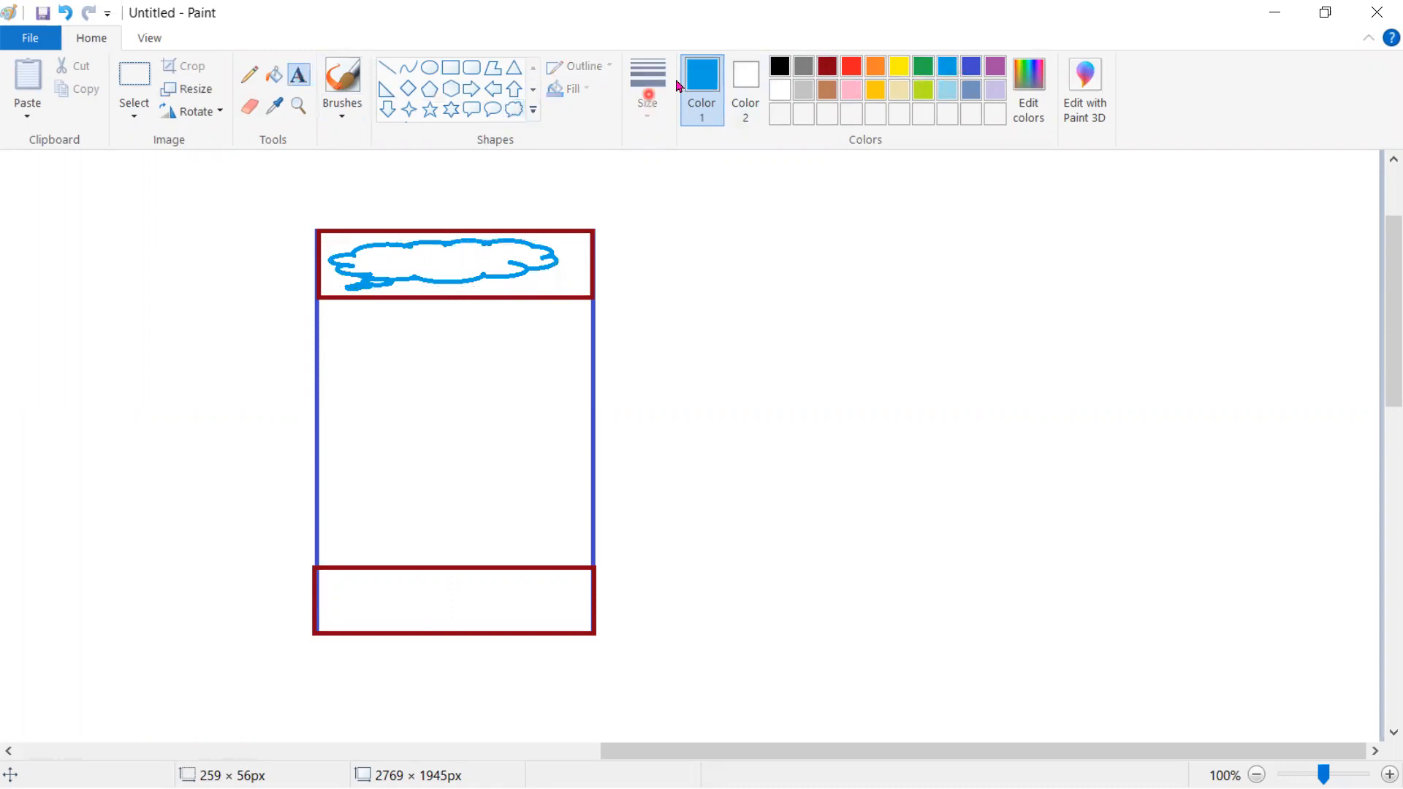
click(780, 67)
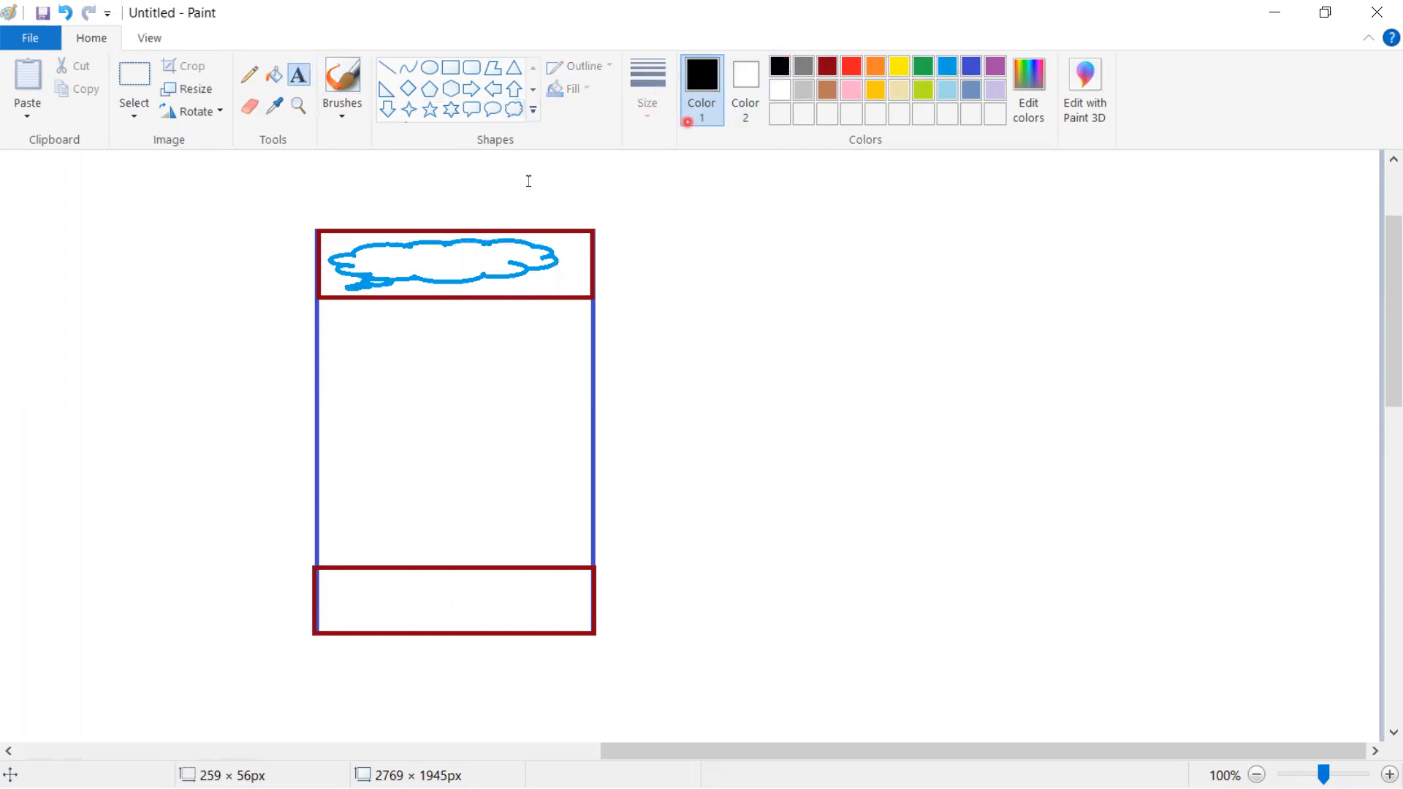
click(360, 252)
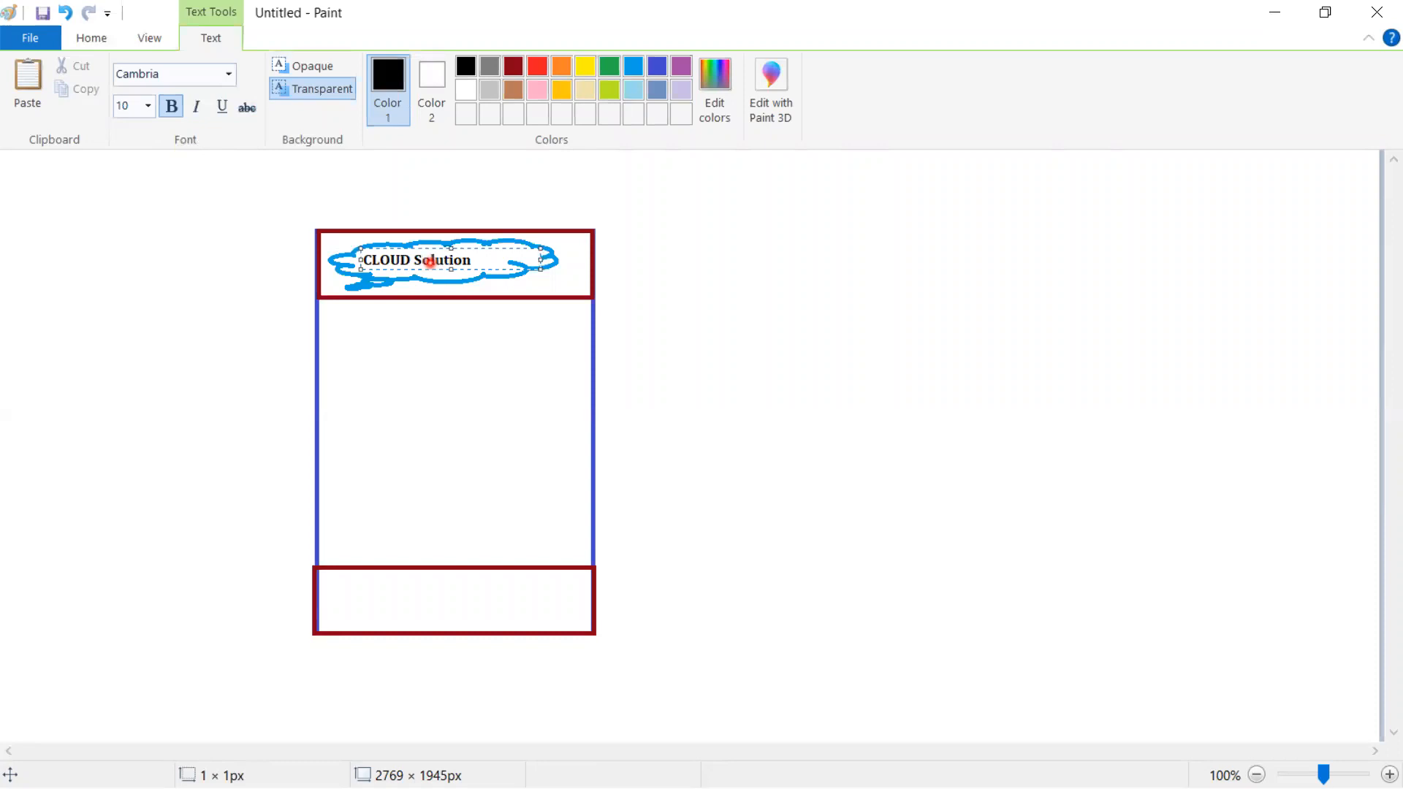
click(743, 518)
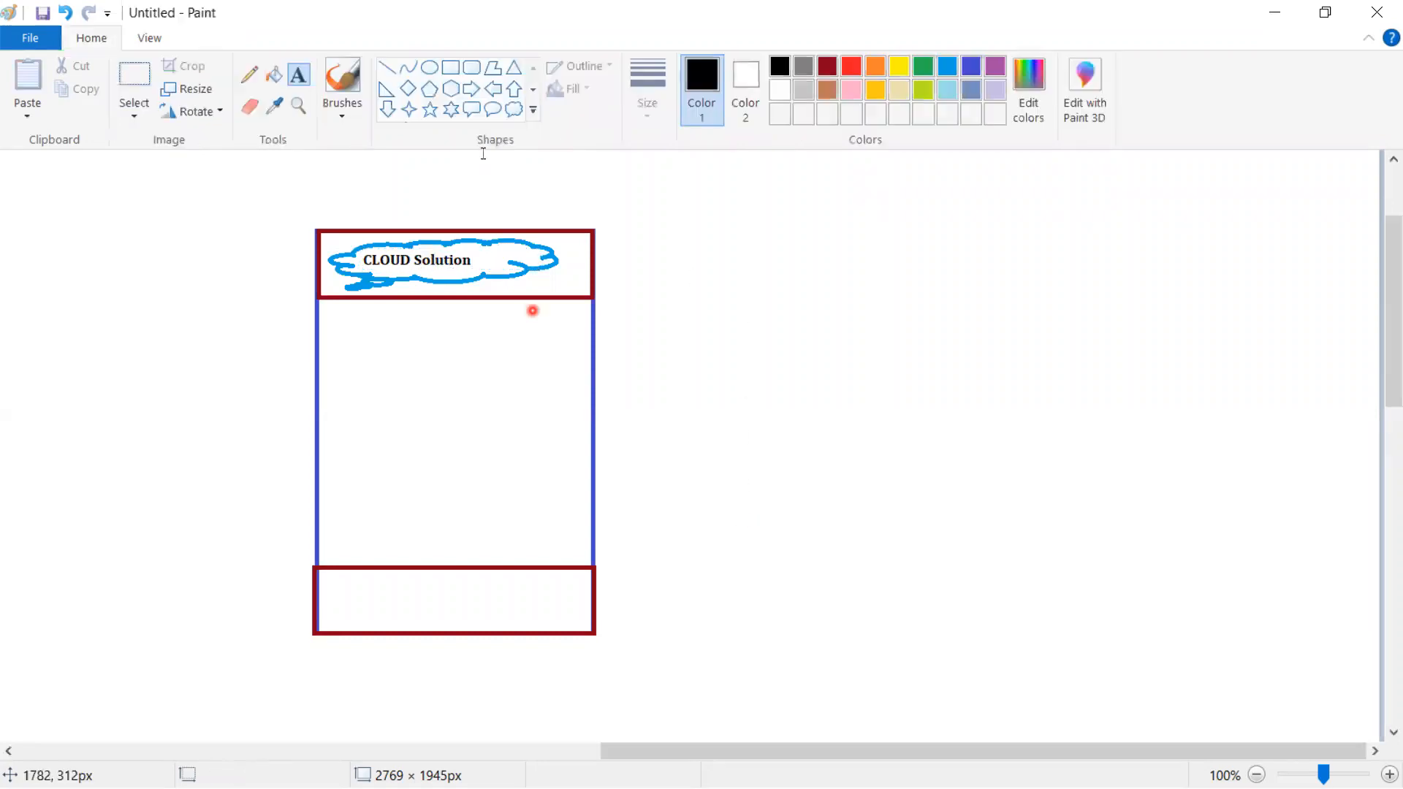
- Add a six-pointed star to the footer and replace the cloud's 'CLOUD Solution' text with 'Salesforce'
click(451, 109)
drag(335, 582, 383, 629)
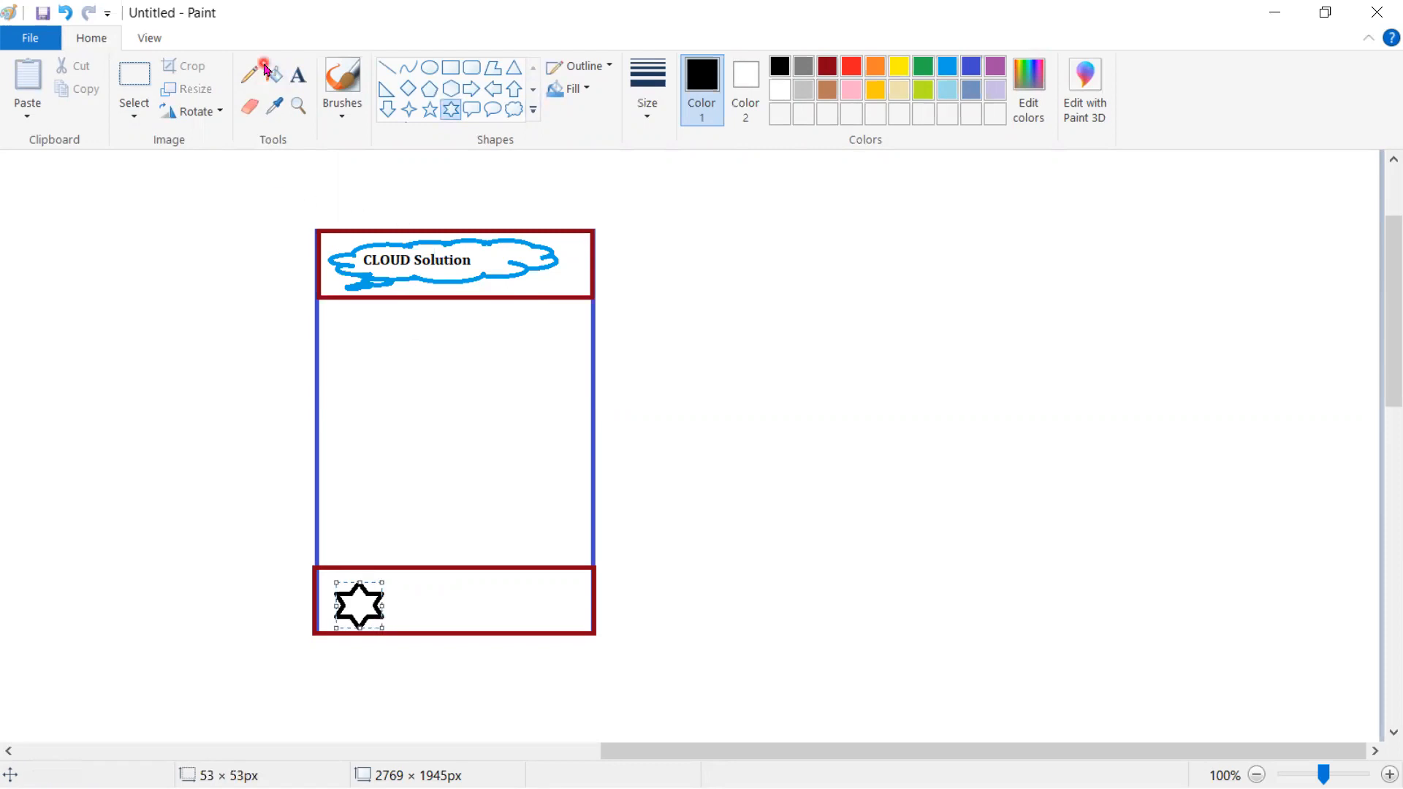
click(472, 68)
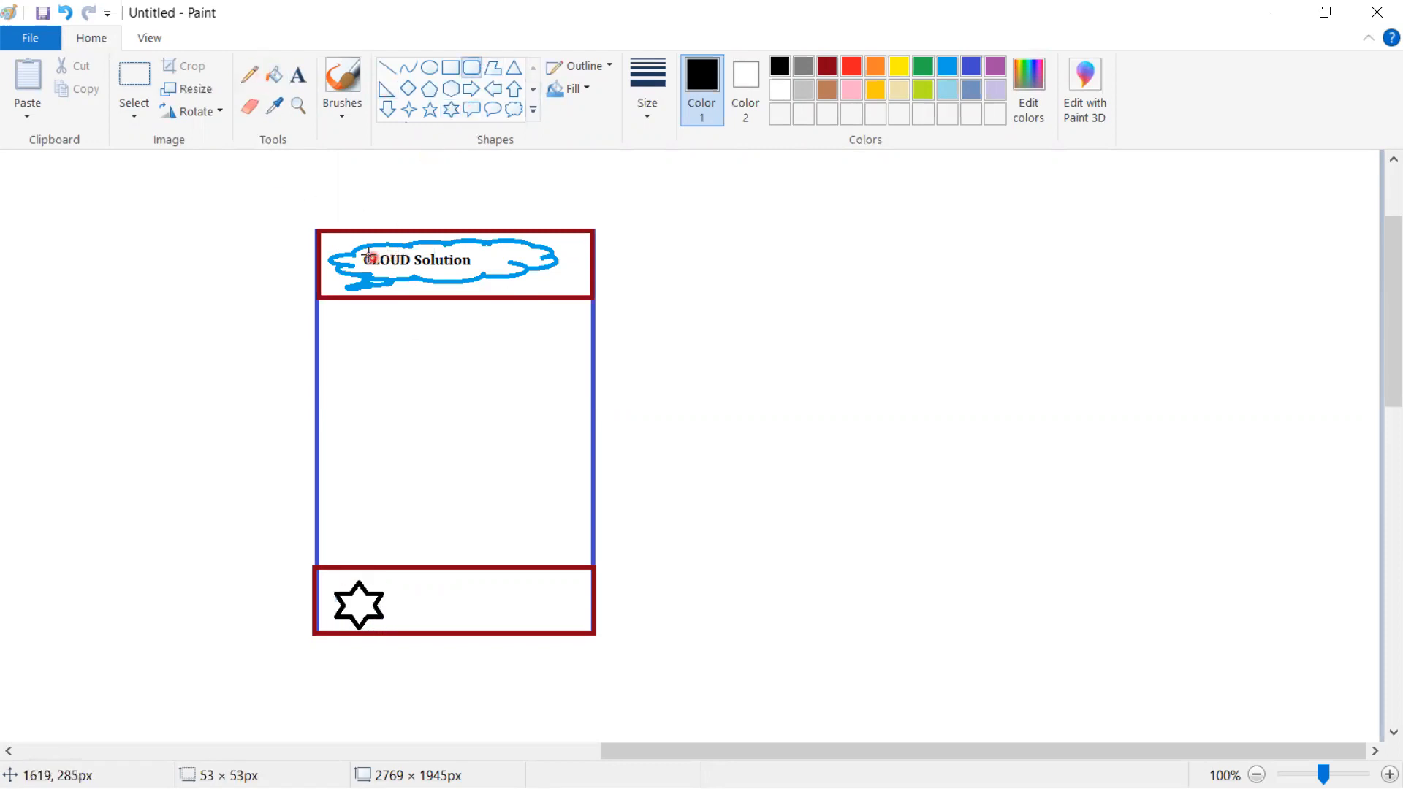
drag(362, 247, 480, 268)
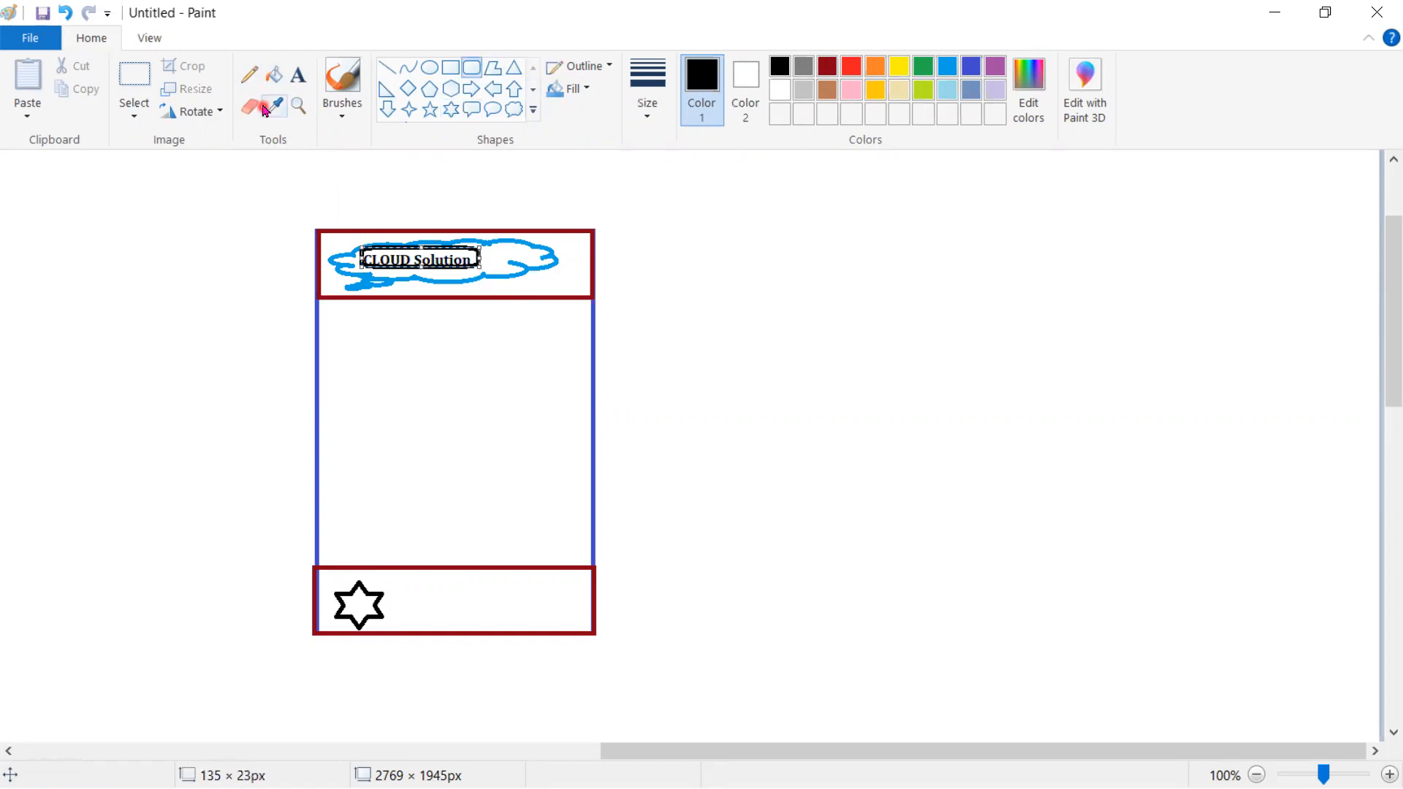
click(135, 81)
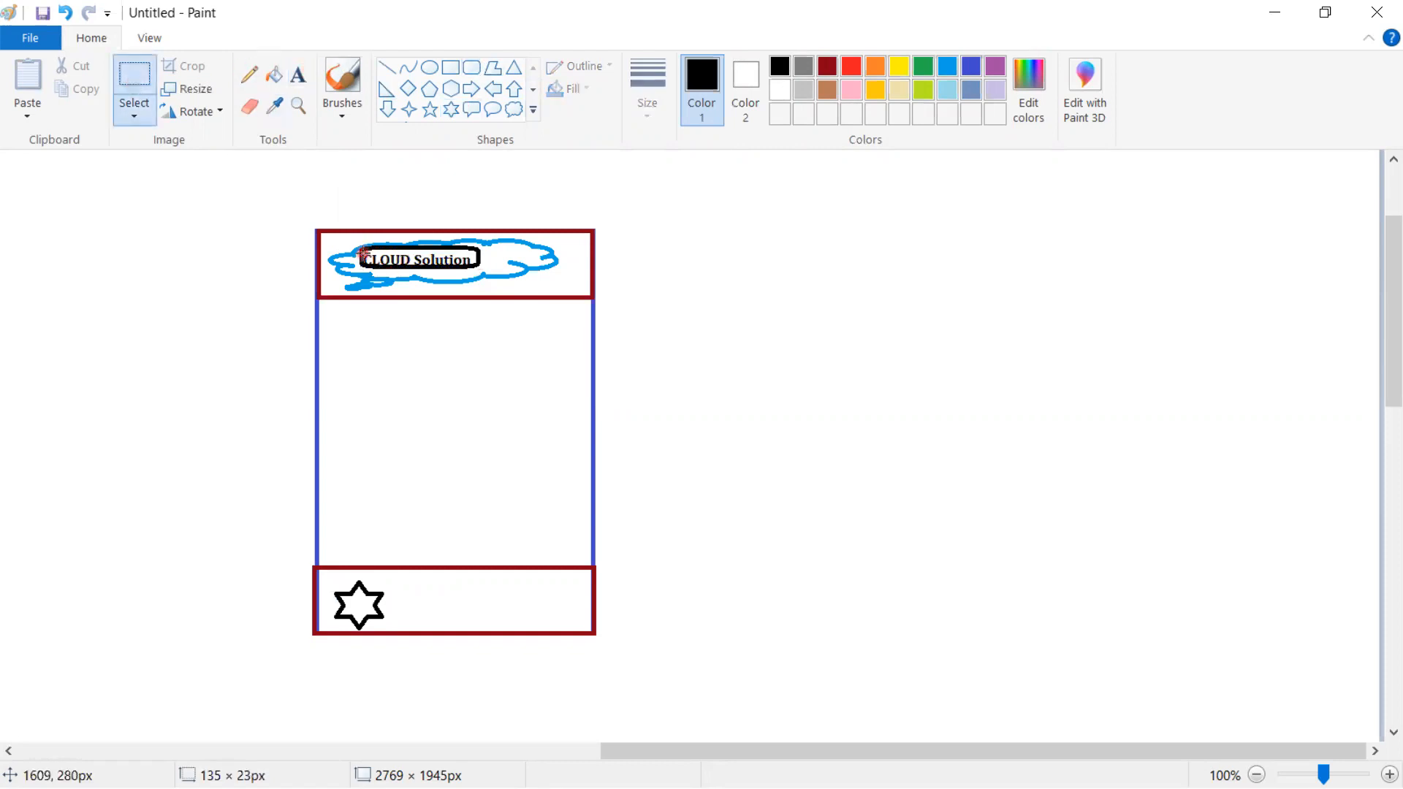
drag(359, 247, 482, 263)
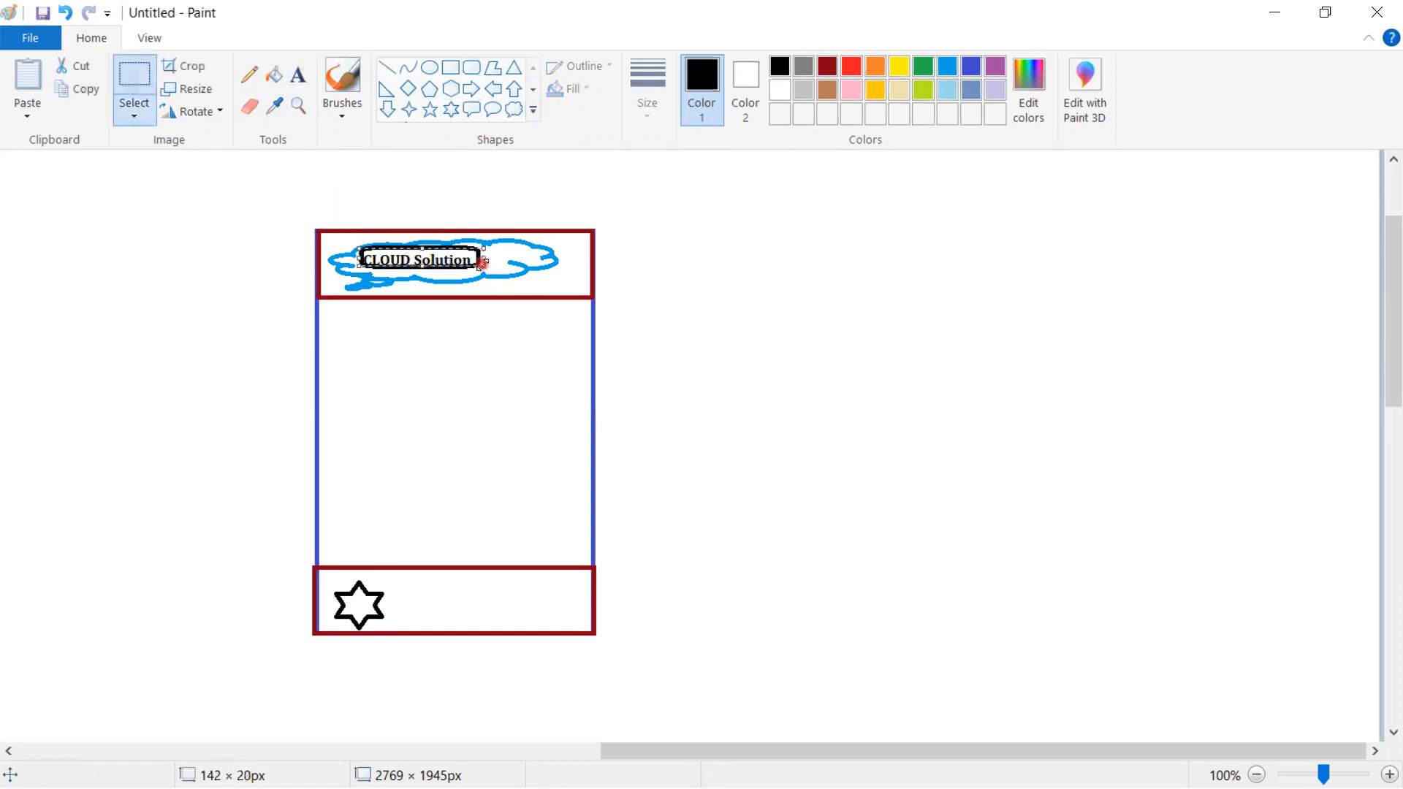
key(Delete)
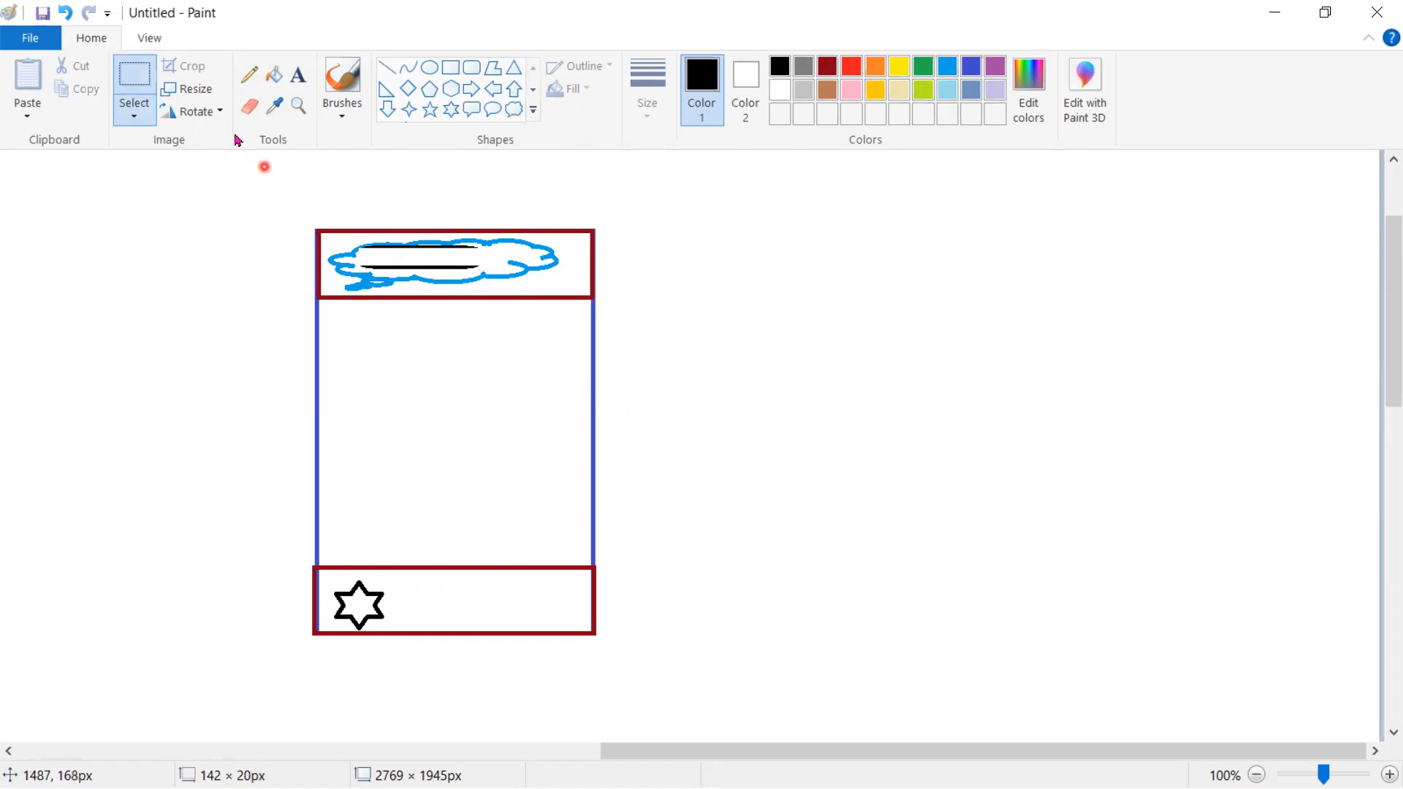
click(298, 75)
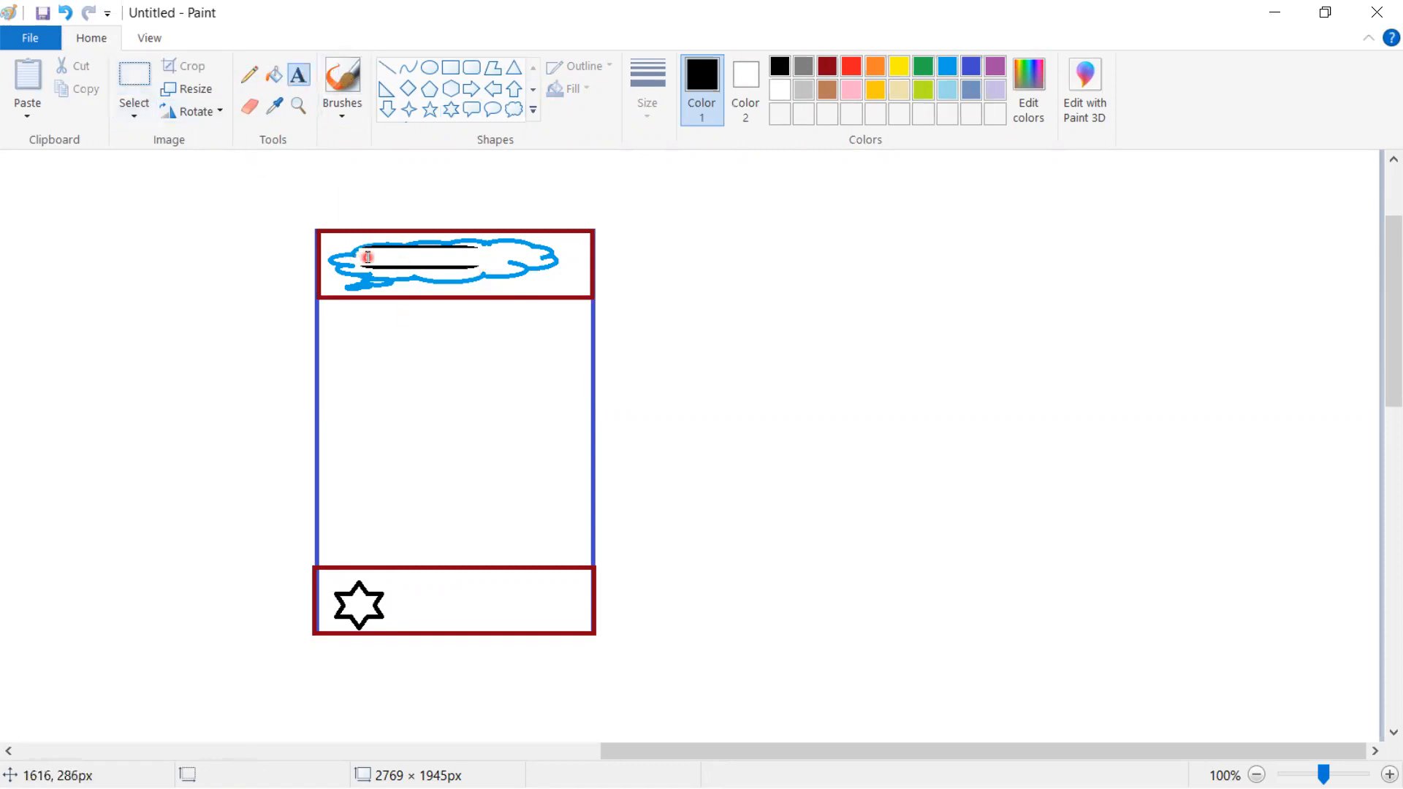
click(367, 249)
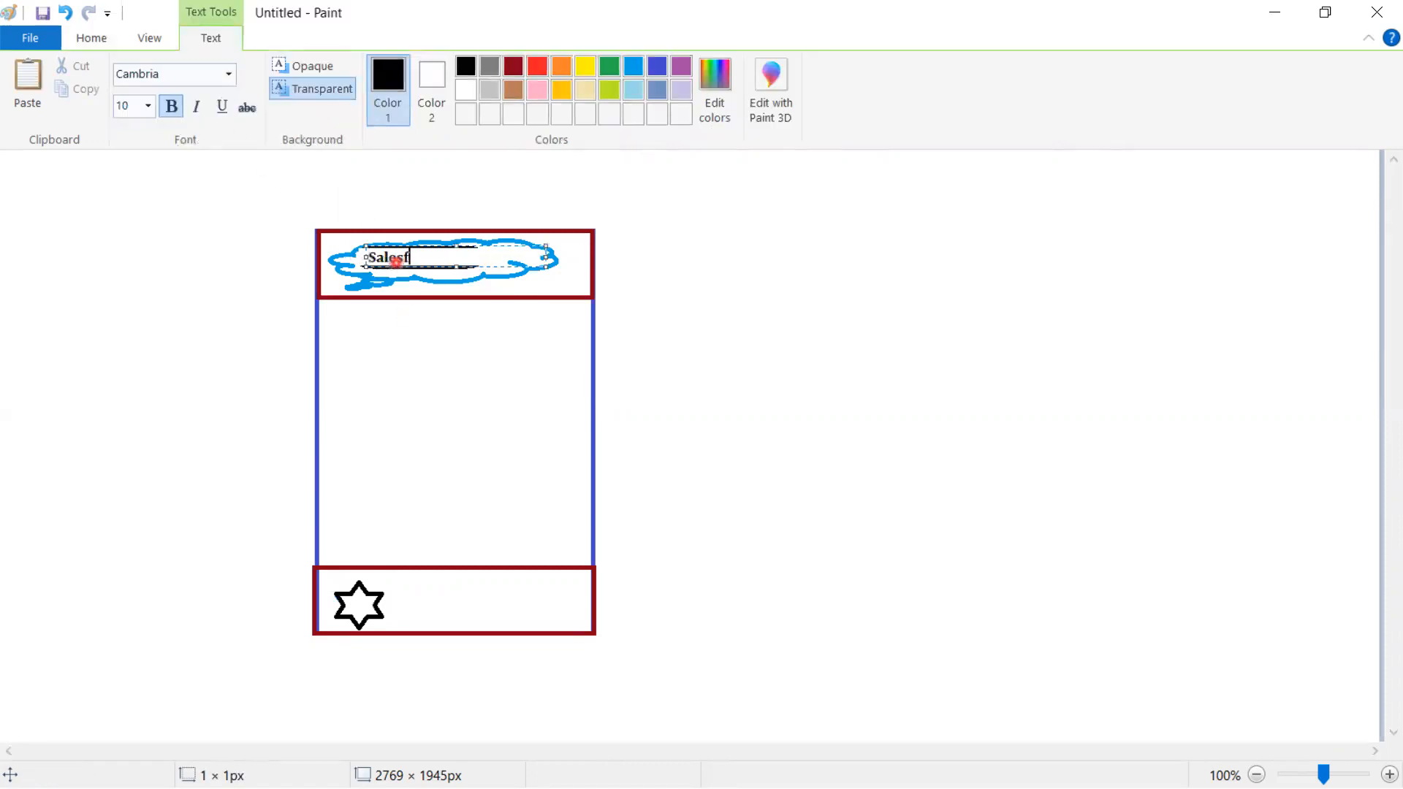
click(629, 464)
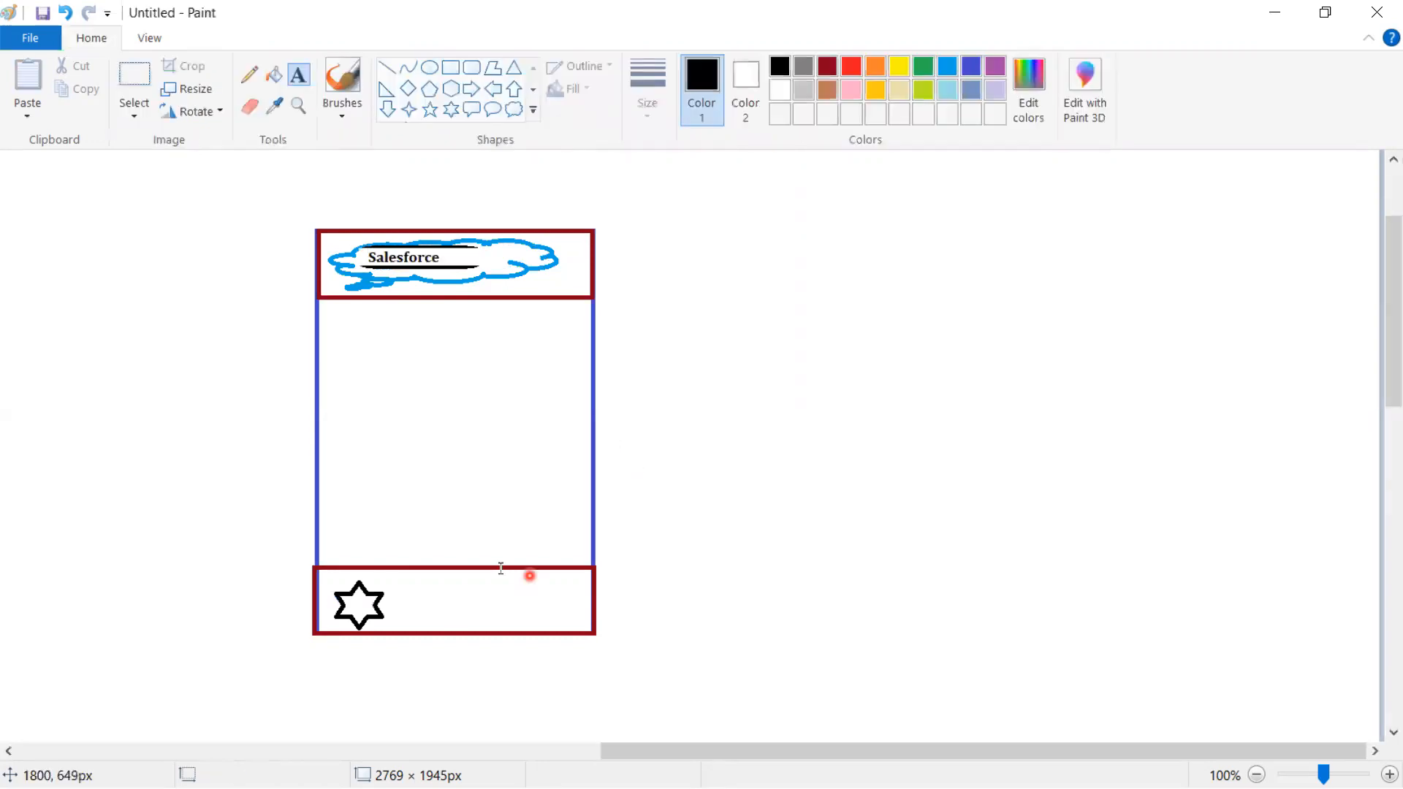
- Write 'US Address' with a contact e-mail line in the footer beside the star
click(454, 583)
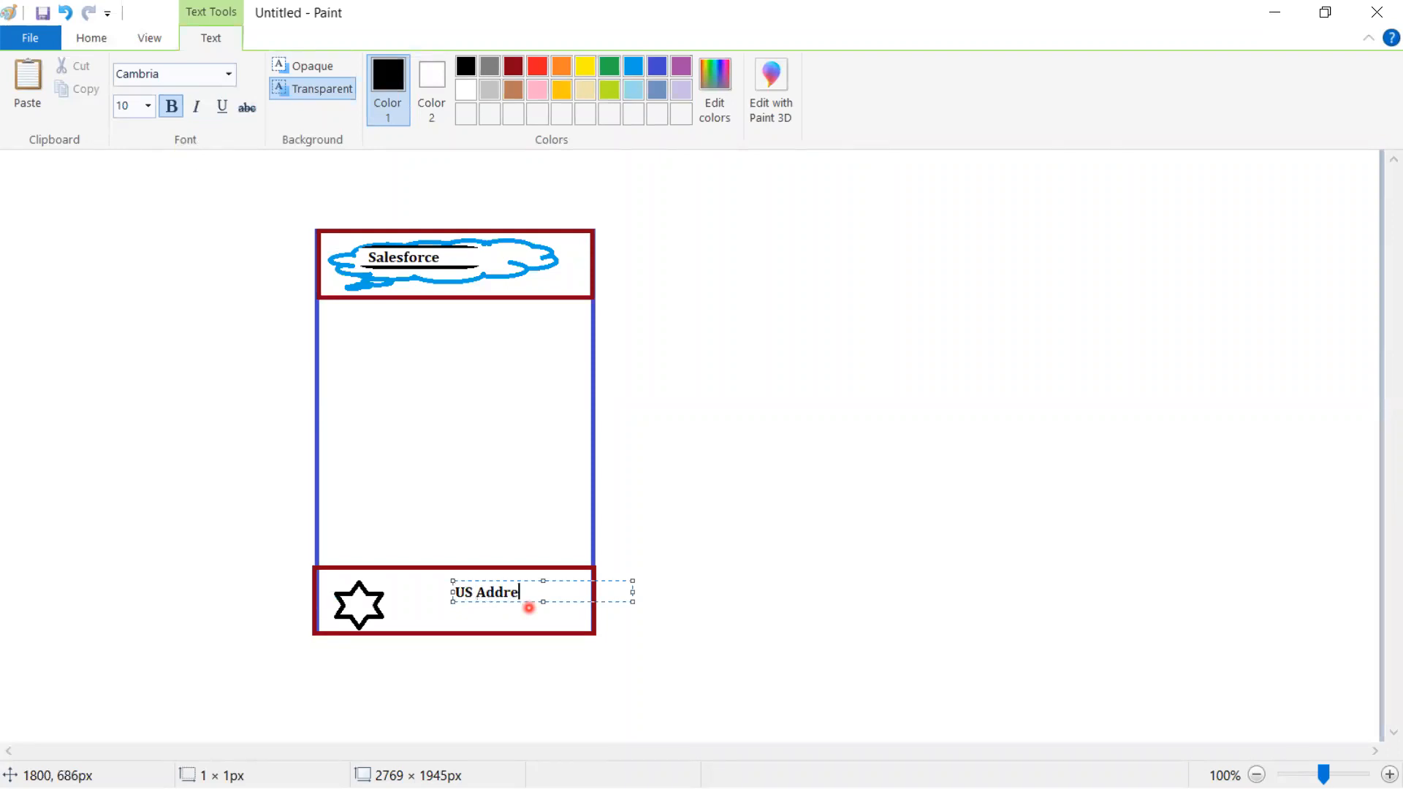
text(US Address)
key(Return)
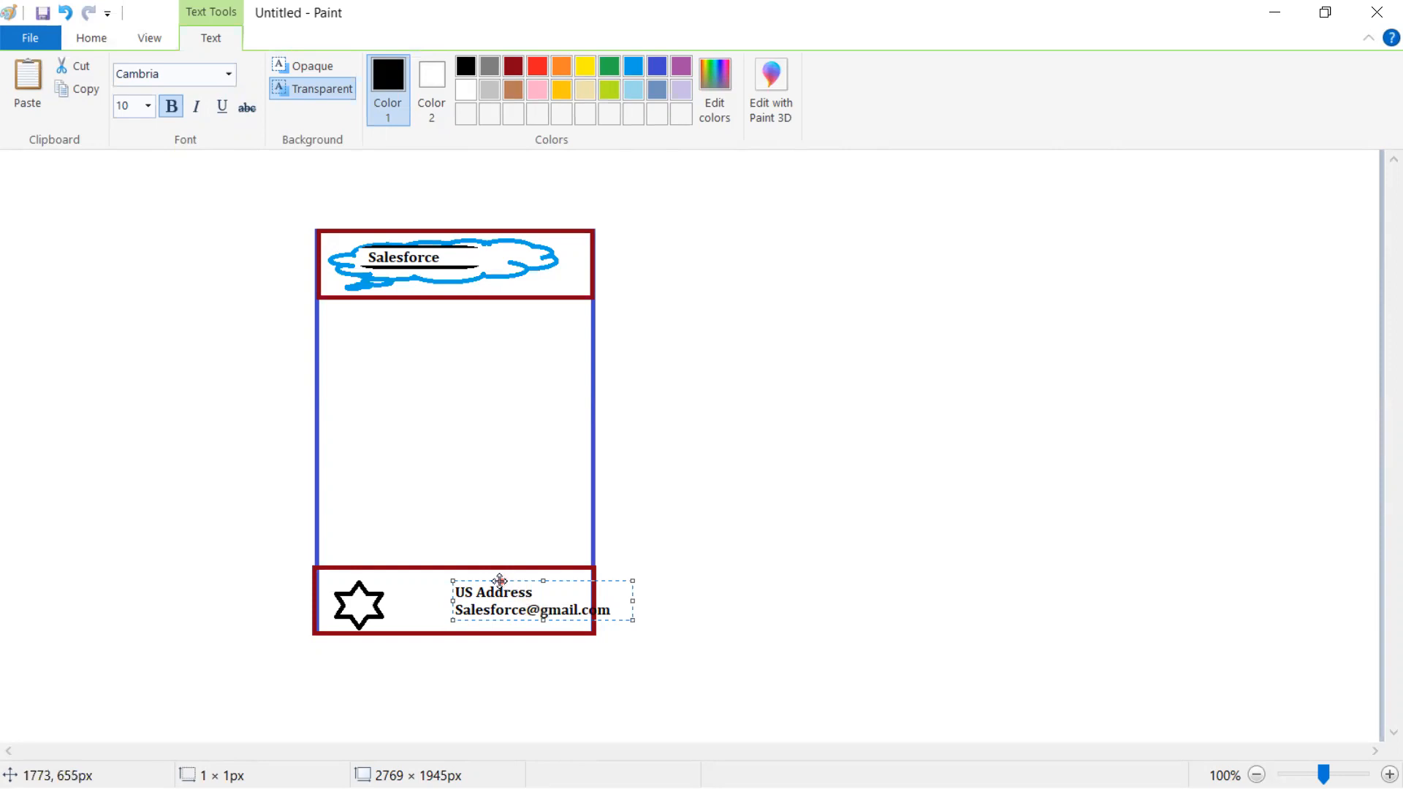
drag(499, 581, 464, 583)
click(656, 605)
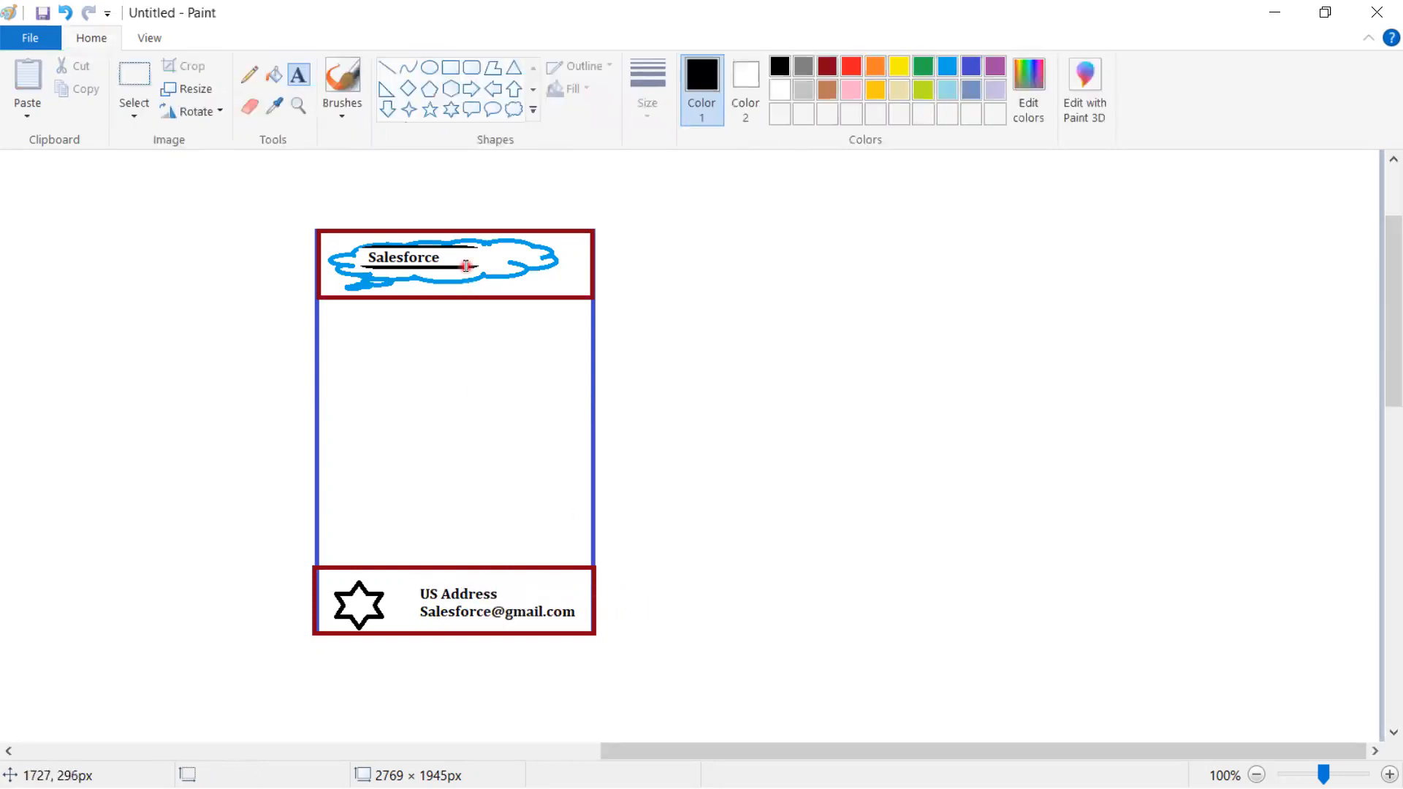
- Draw a pencil leader line from the cloud and label it 'Header'
click(248, 74)
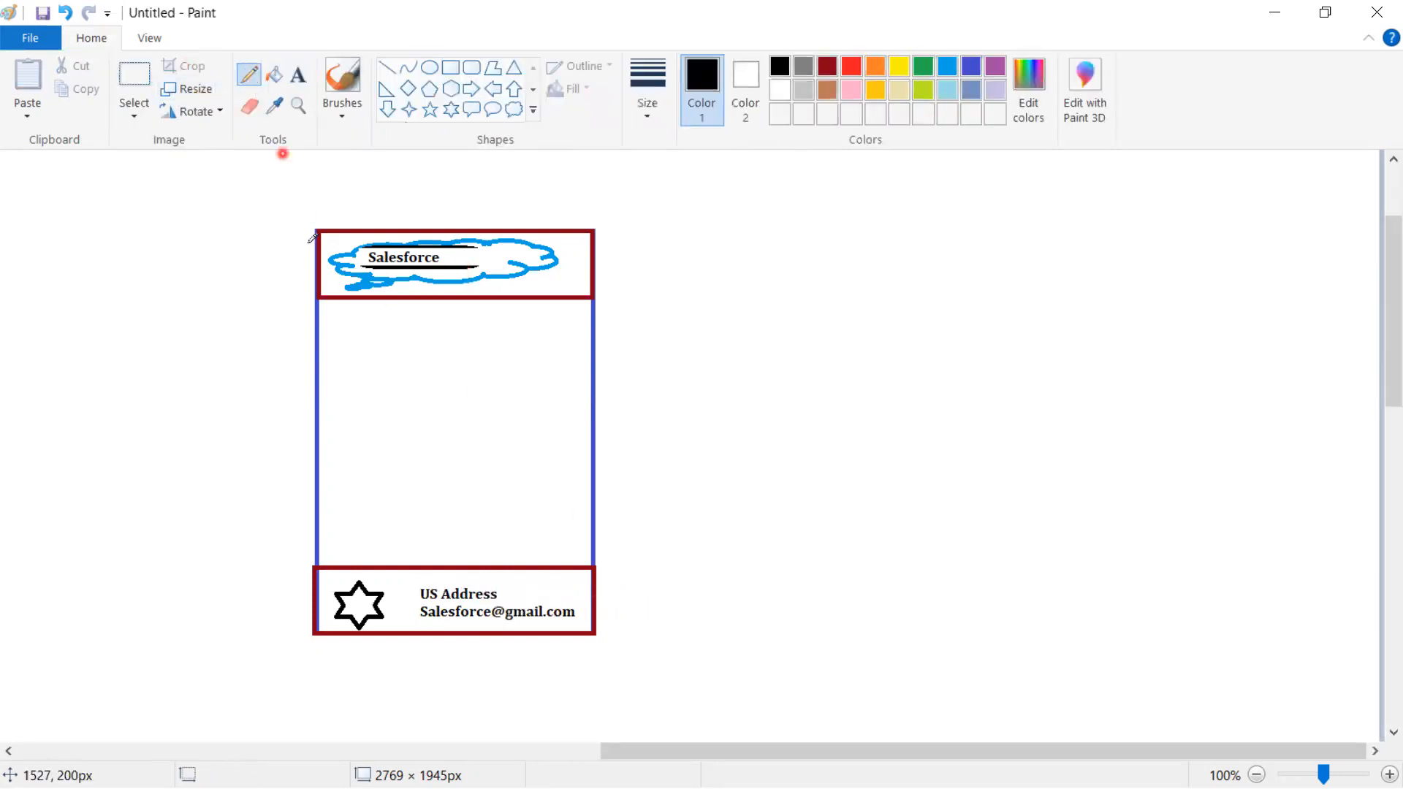
drag(347, 278, 256, 304)
drag(193, 296, 197, 345)
click(298, 74)
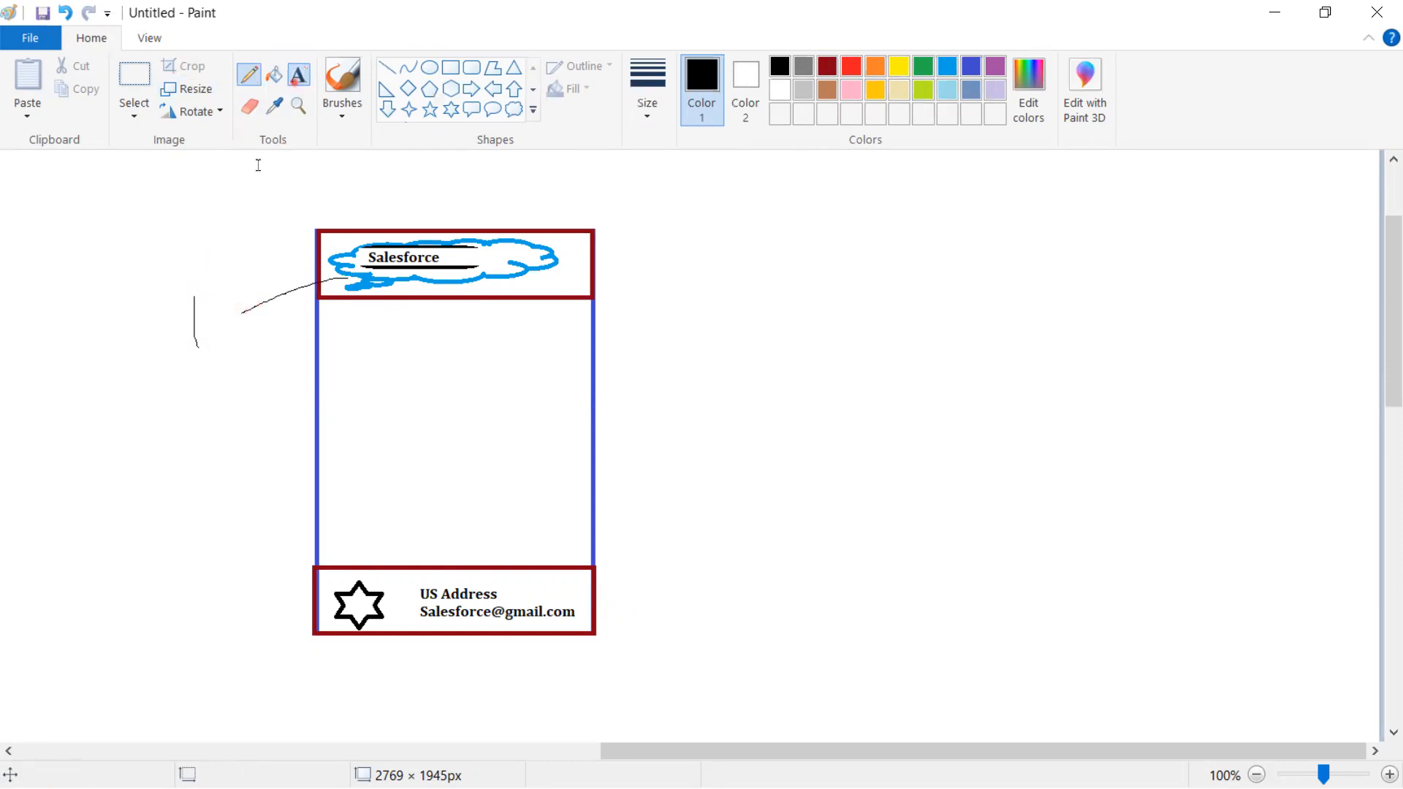
click(173, 319)
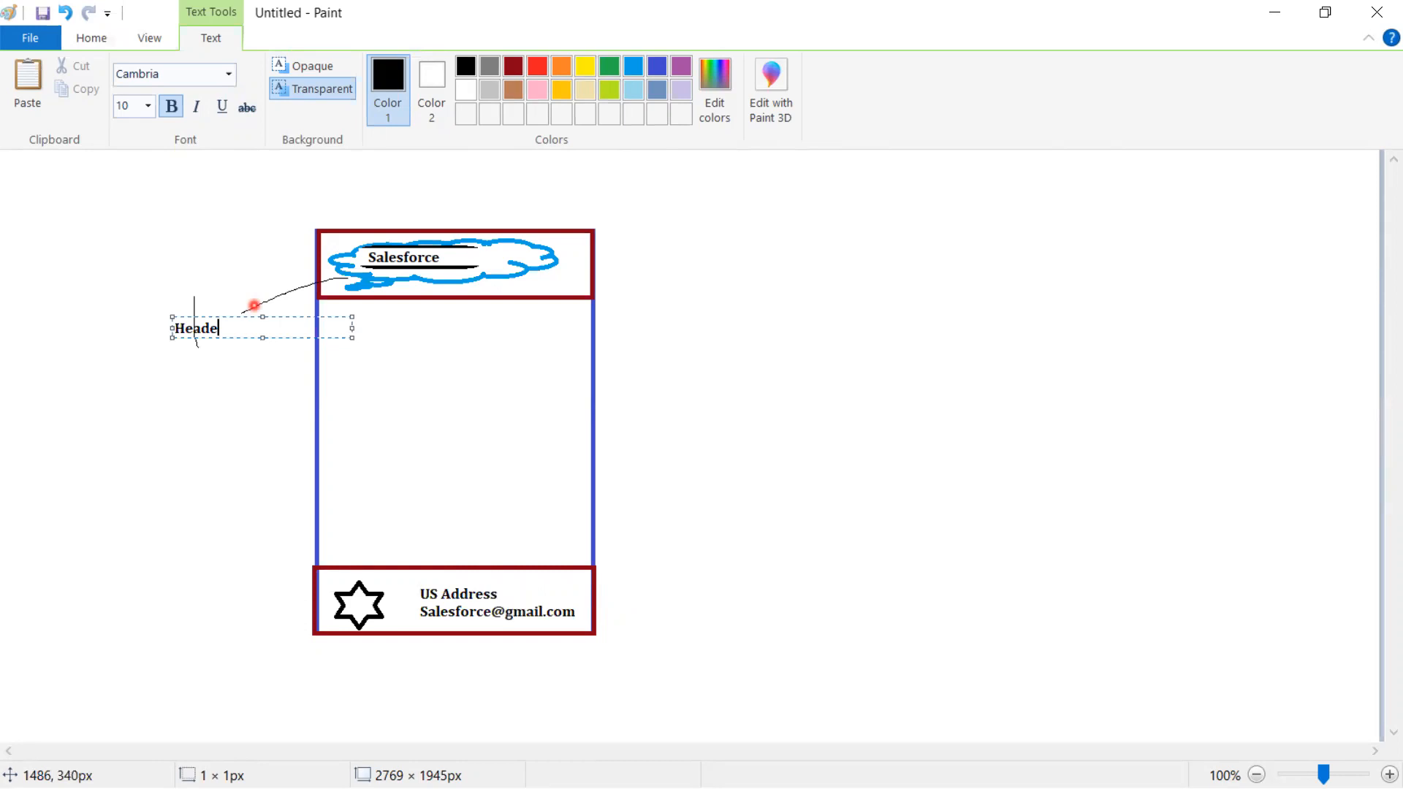
click(274, 519)
- Draw a leader line from the star labelled 'Footer', and write 'Content' in the body
click(249, 74)
drag(335, 598, 170, 604)
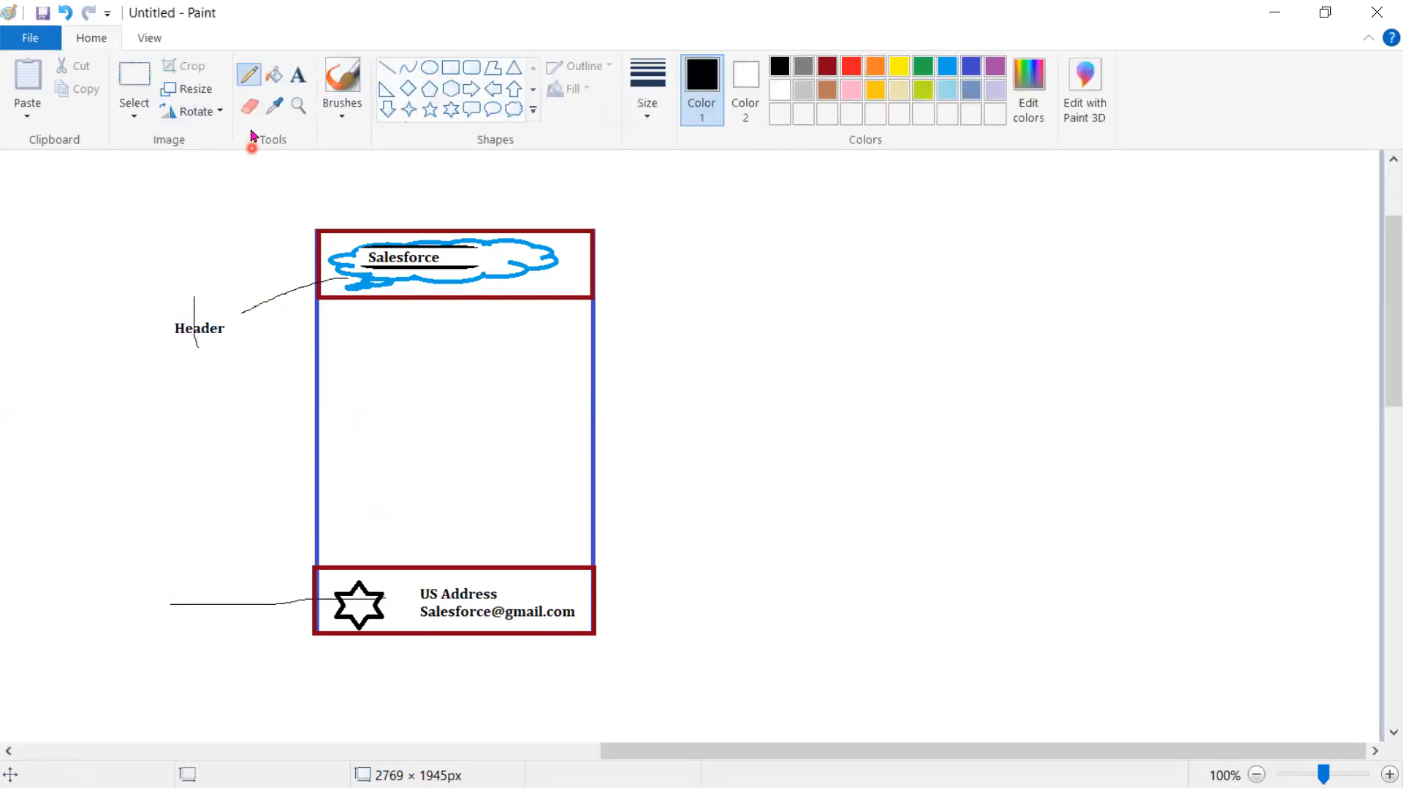
click(298, 76)
click(148, 574)
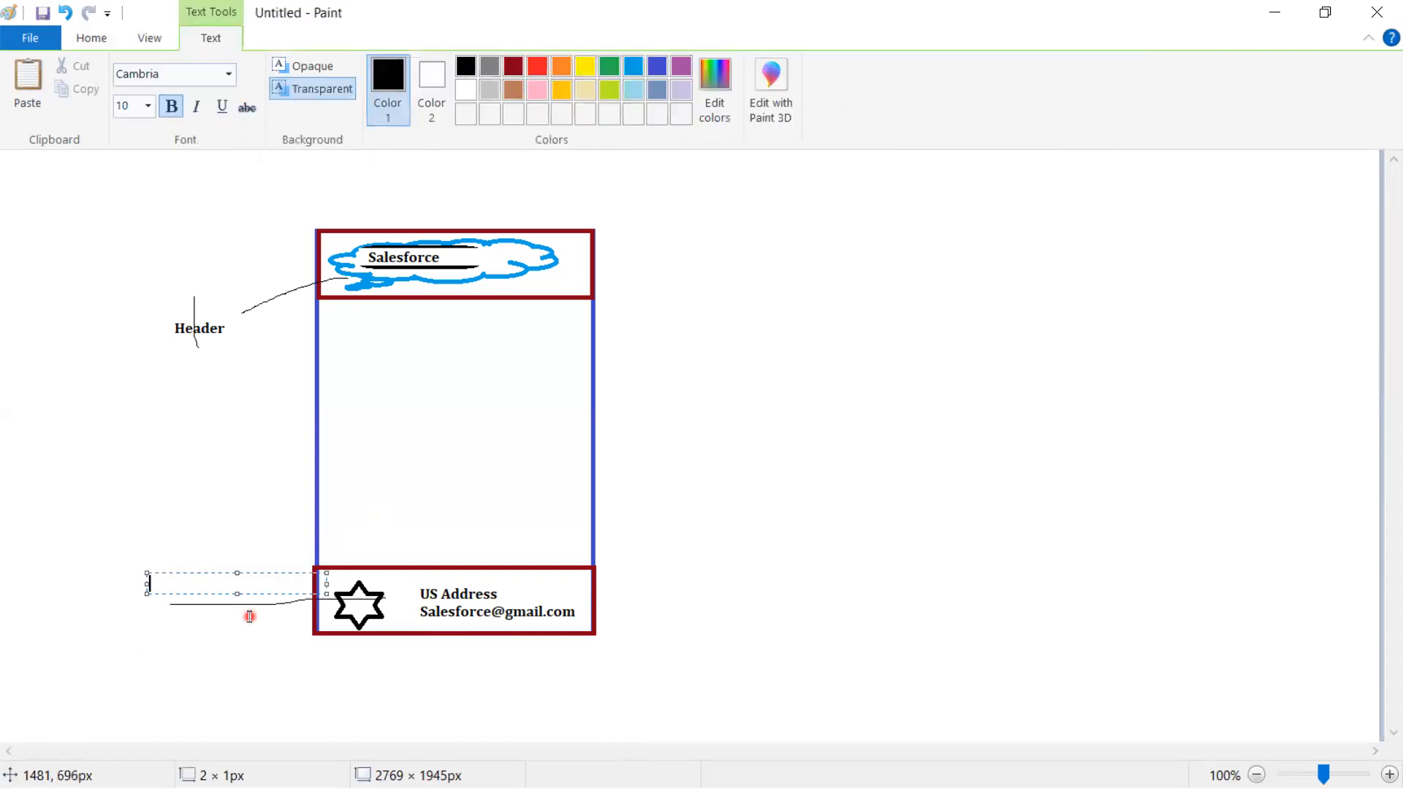
text(Footer)
click(393, 384)
click(393, 384)
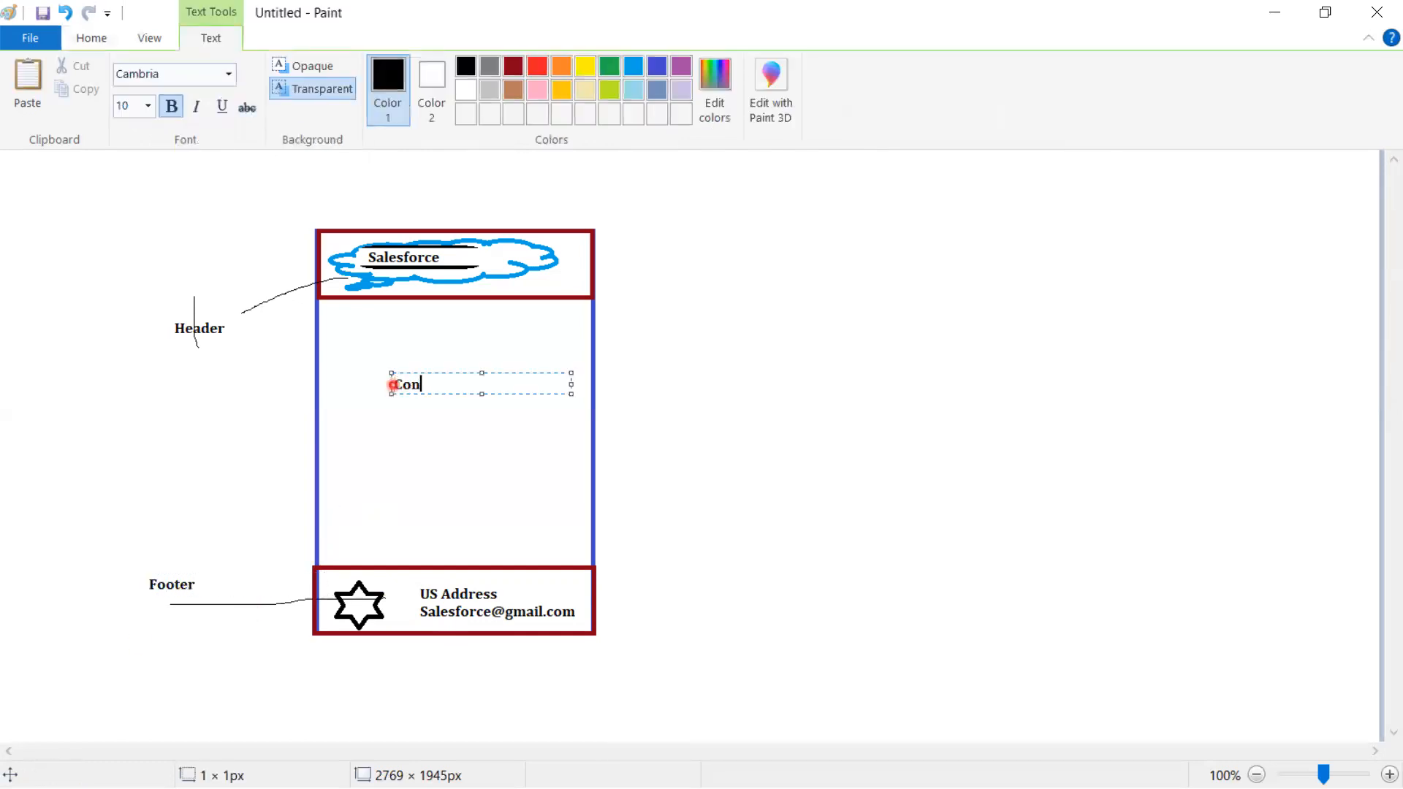
click(687, 426)
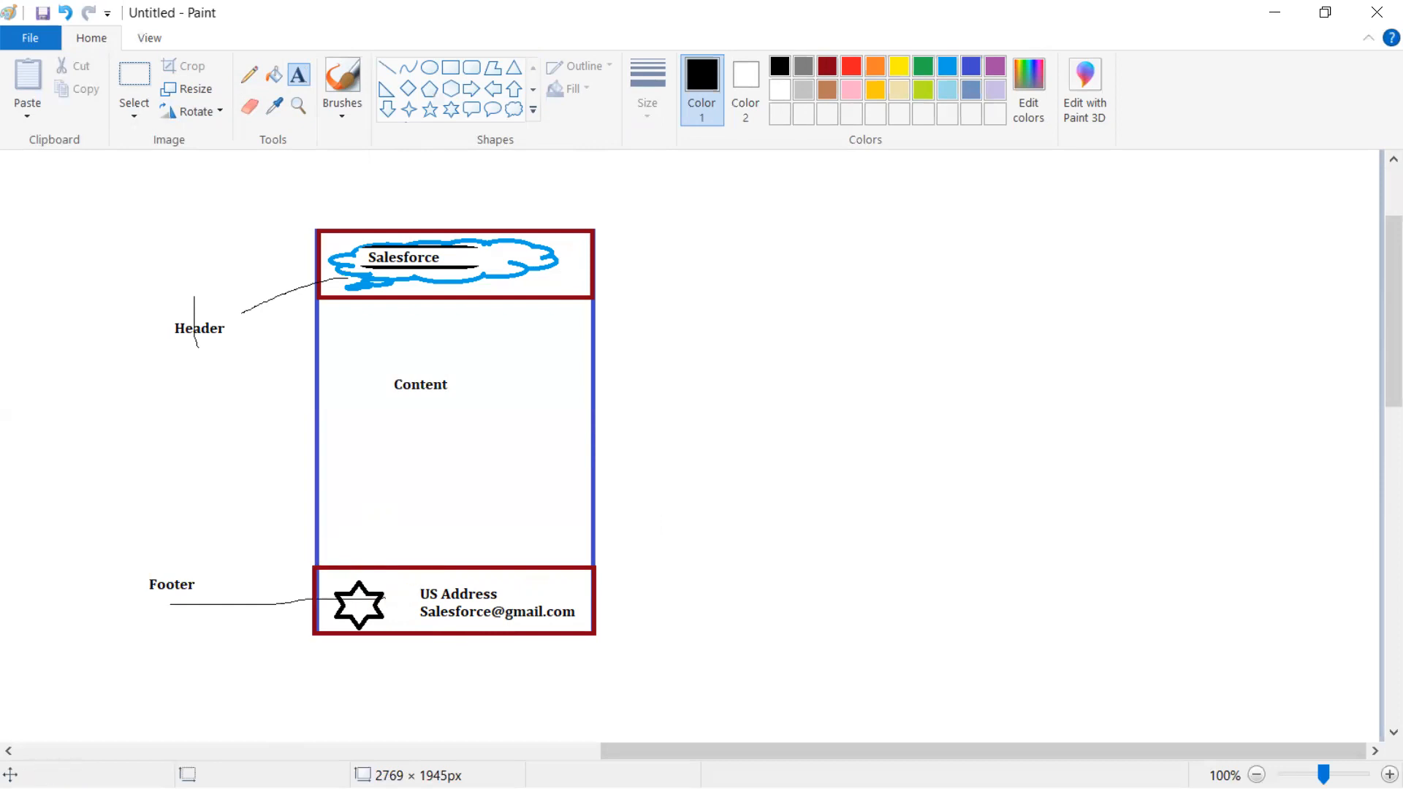
key(alt+Tab)
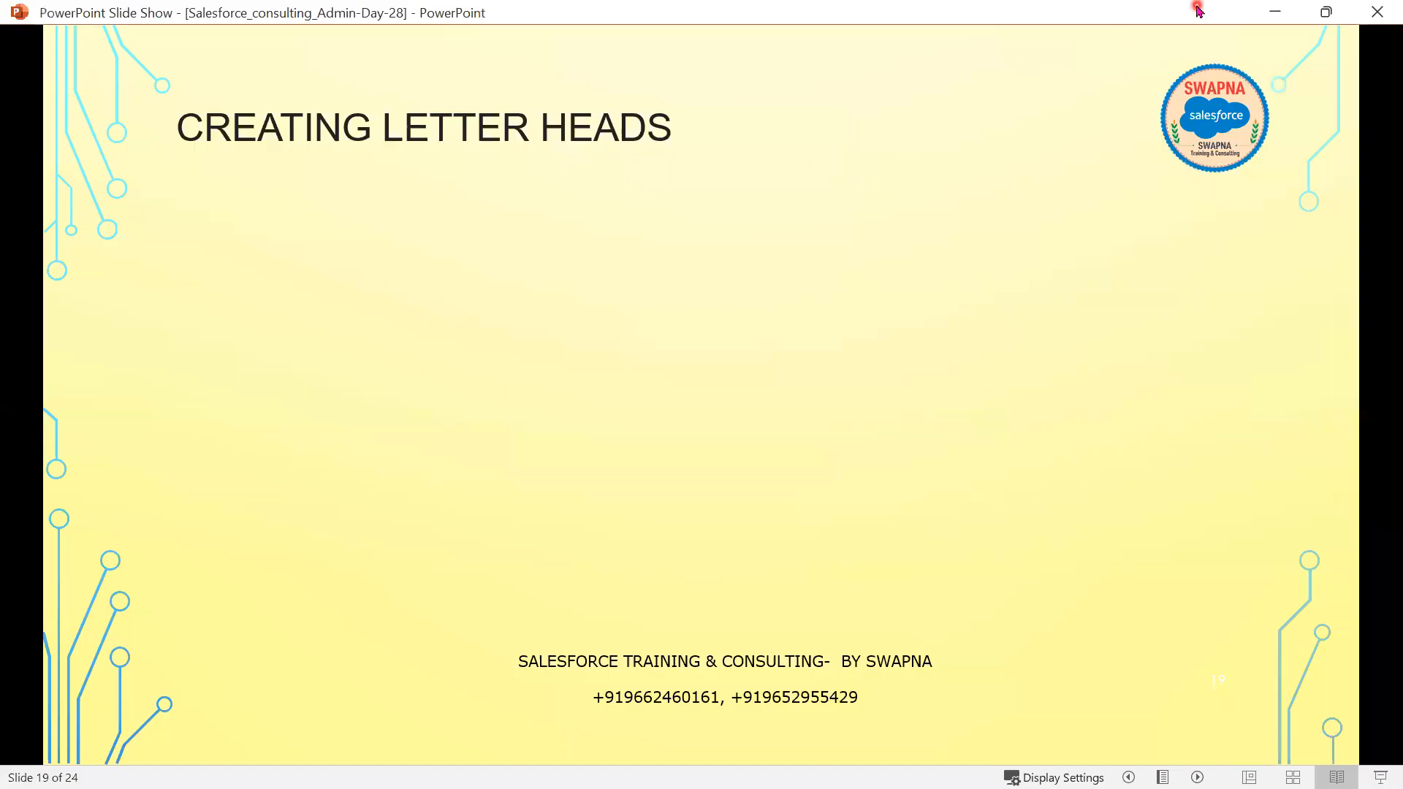
- Reveal the intro bullet on the 3 steps and Step1 about storing required images locally
click(1273, 12)
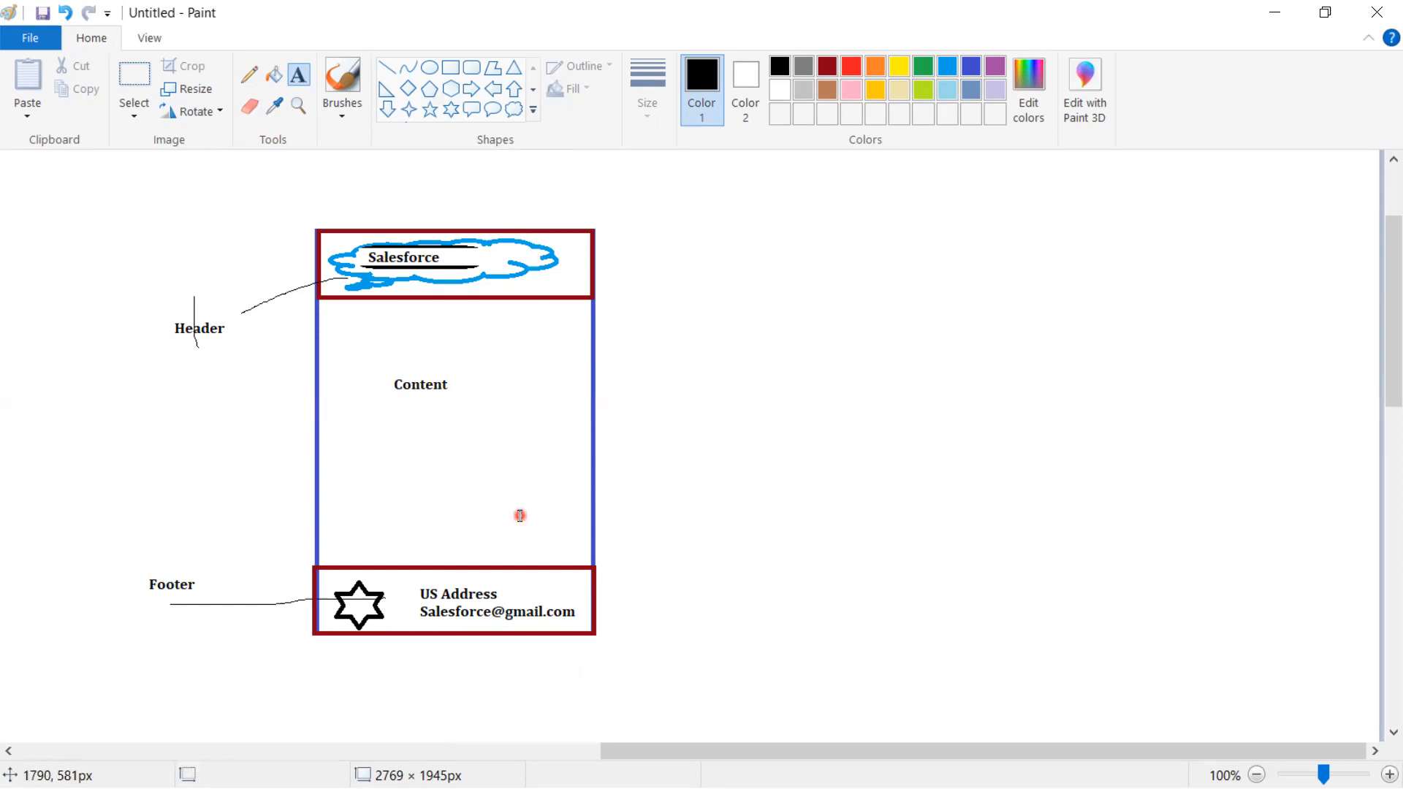
key(alt+Tab)
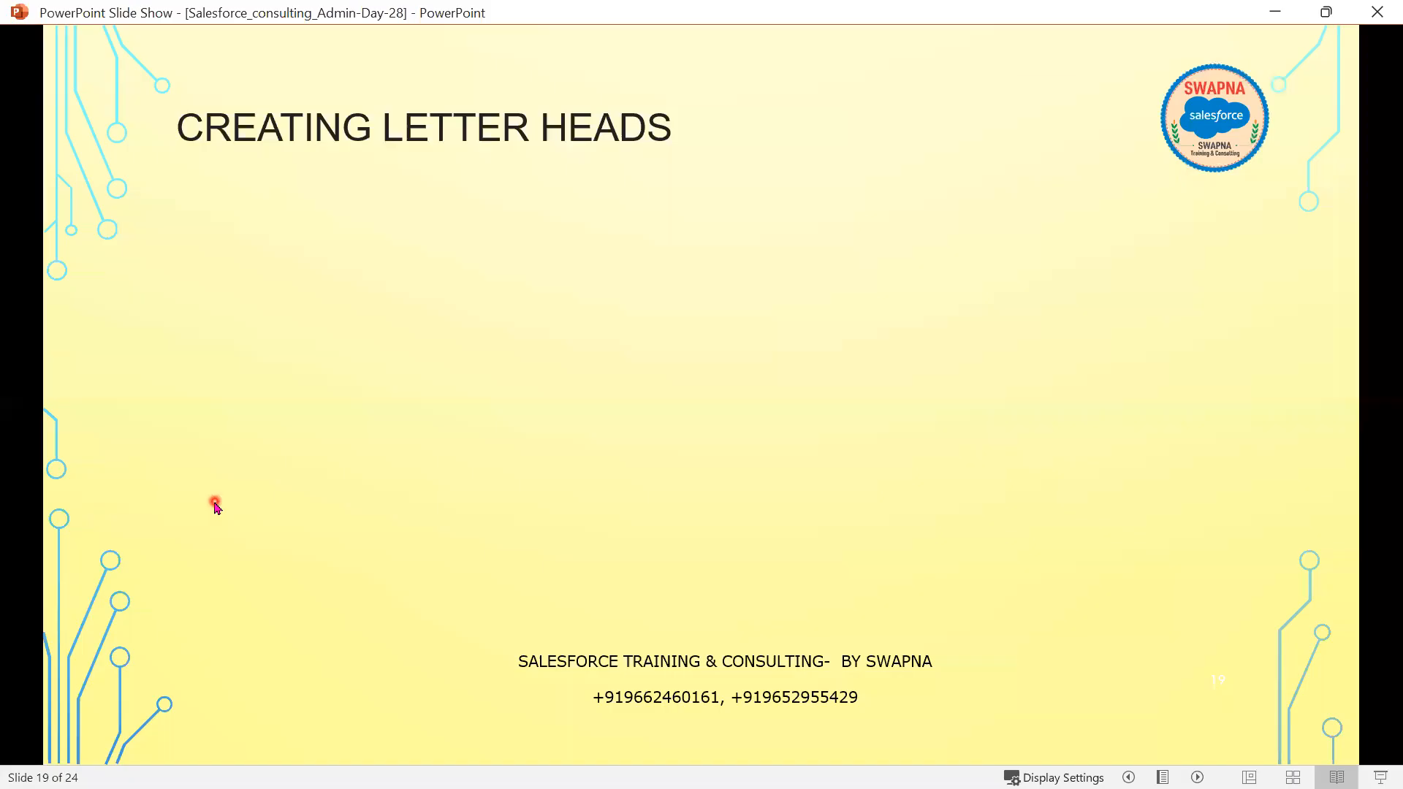
click(214, 502)
click(391, 541)
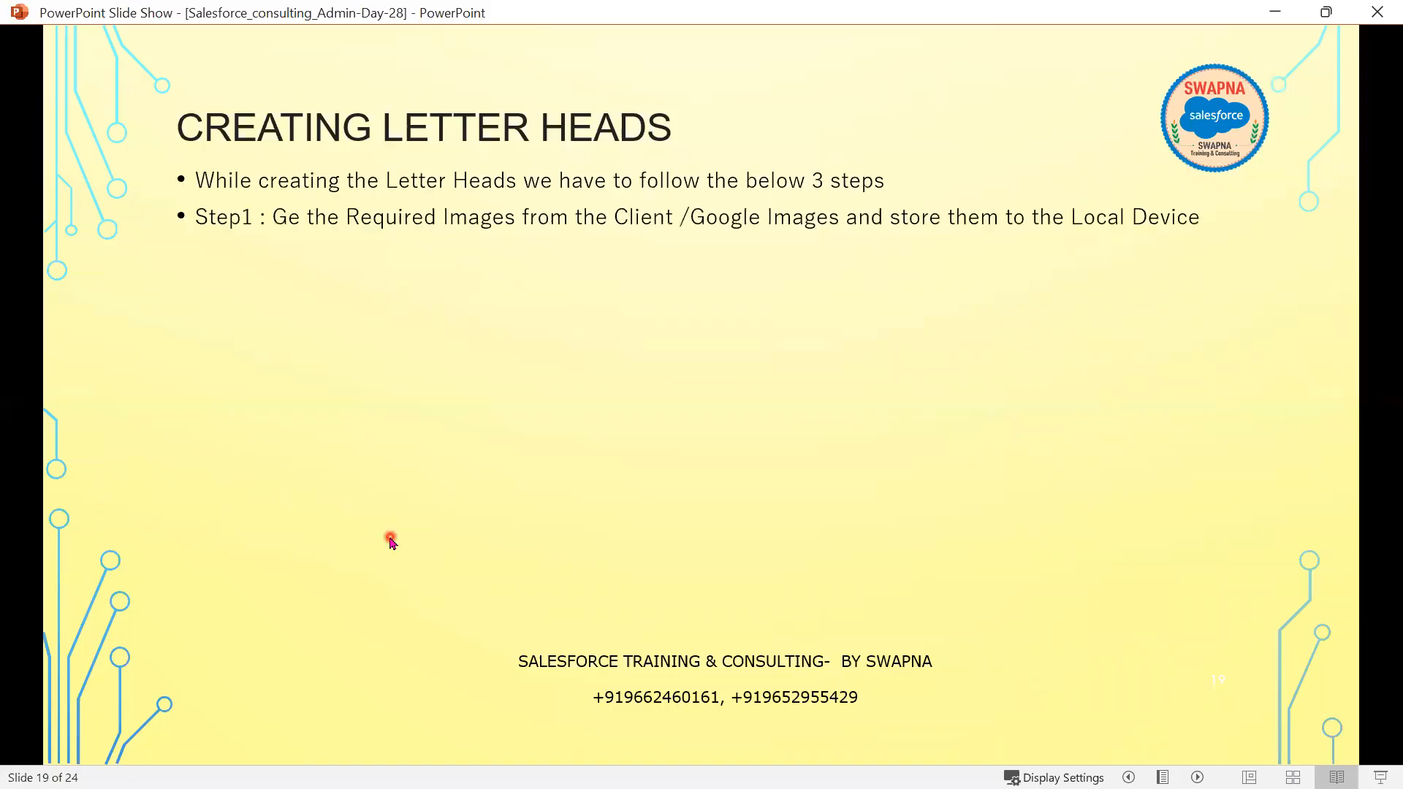